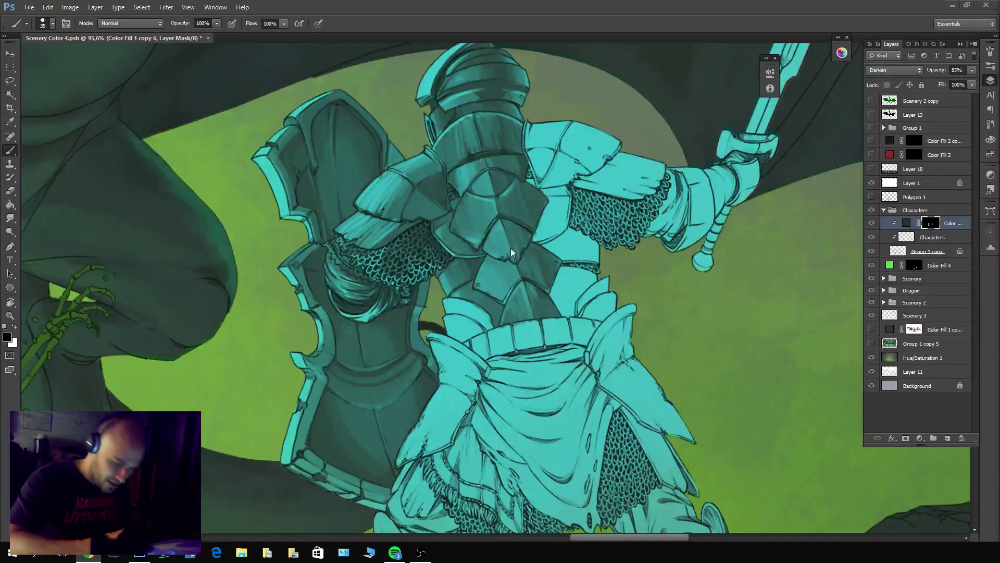
Paint white on the shadow fill's layer mask to shade the knight's shield-side waist plates just above the belt.
{"action": "key", "text": "x"}
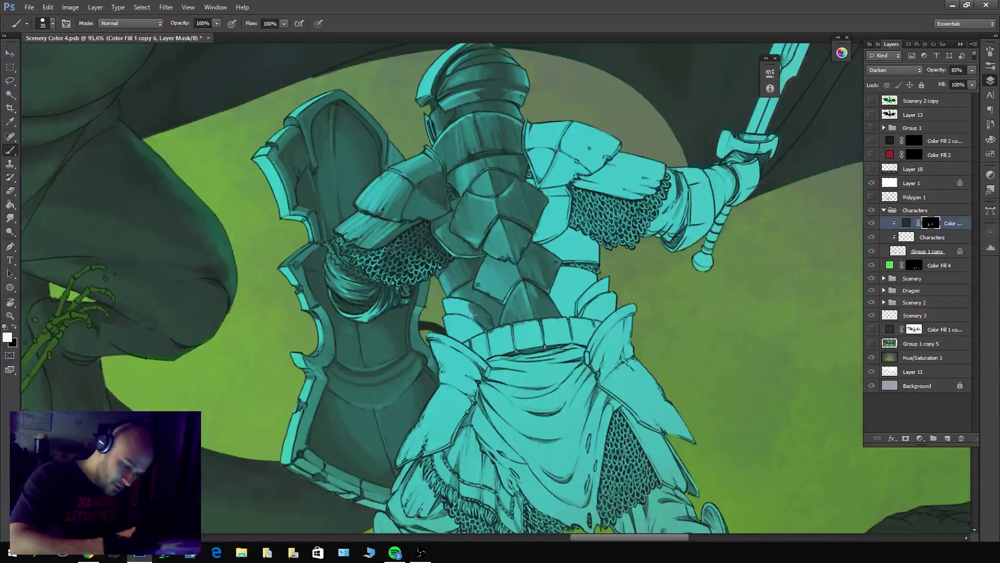
{"action": "left_click_drag", "start_coordinate": [459, 297], "coordinate": [456, 312]}
{"action": "key", "text": "x"}
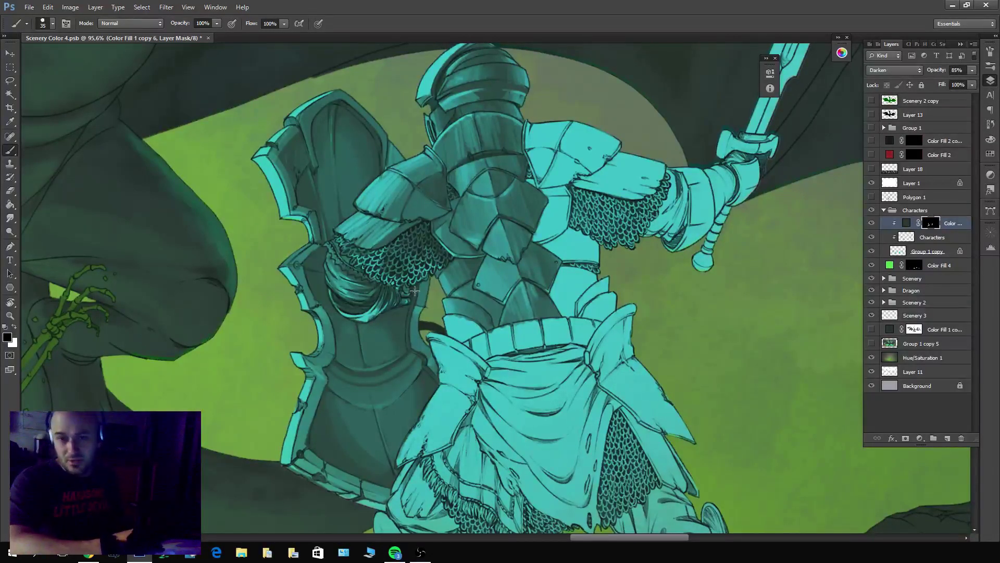
{"action": "key", "text": "x"}
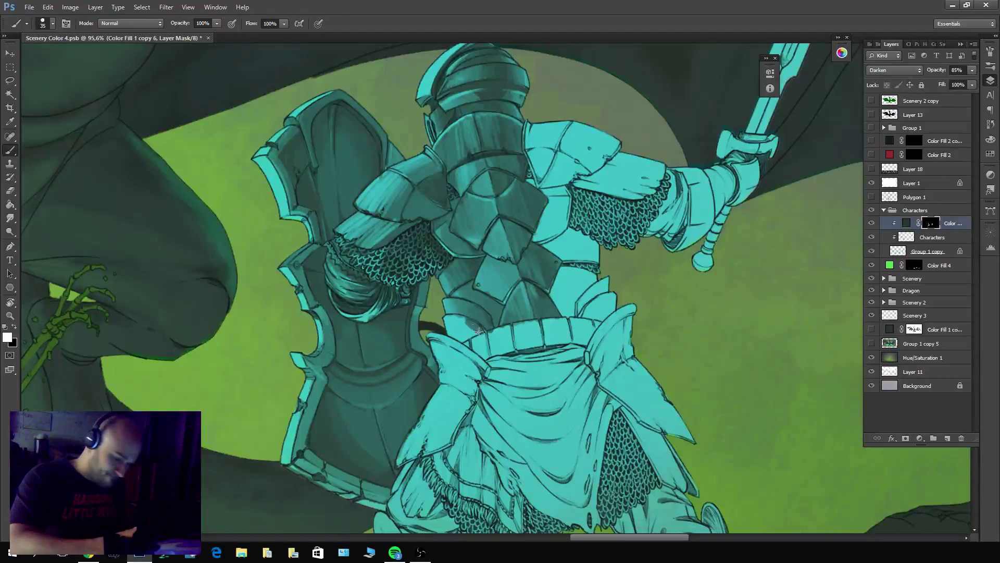
{"action": "key", "text": "x"}
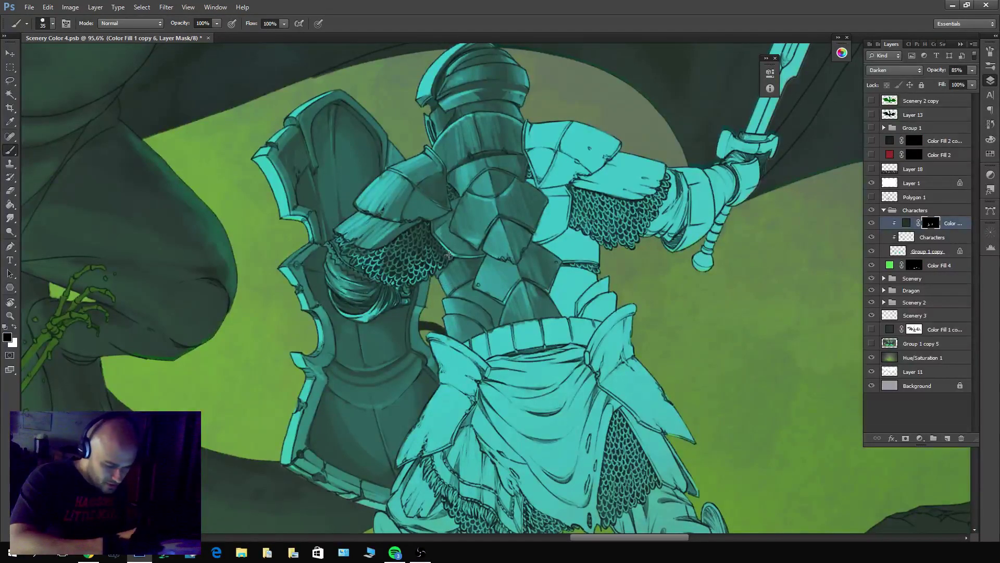
Shade the knight's sword-side waist plate just above the belt by painting white on the layer mask.
{"action": "key", "text": "x"}
{"action": "mouse_move", "coordinate": [565, 300]}
{"action": "left_mouse_down"}
{"action": "mouse_move", "coordinate": [550, 292]}
{"action": "mouse_move", "coordinate": [578, 288]}
{"action": "mouse_move", "coordinate": [587, 270]}
{"action": "left_mouse_up"}
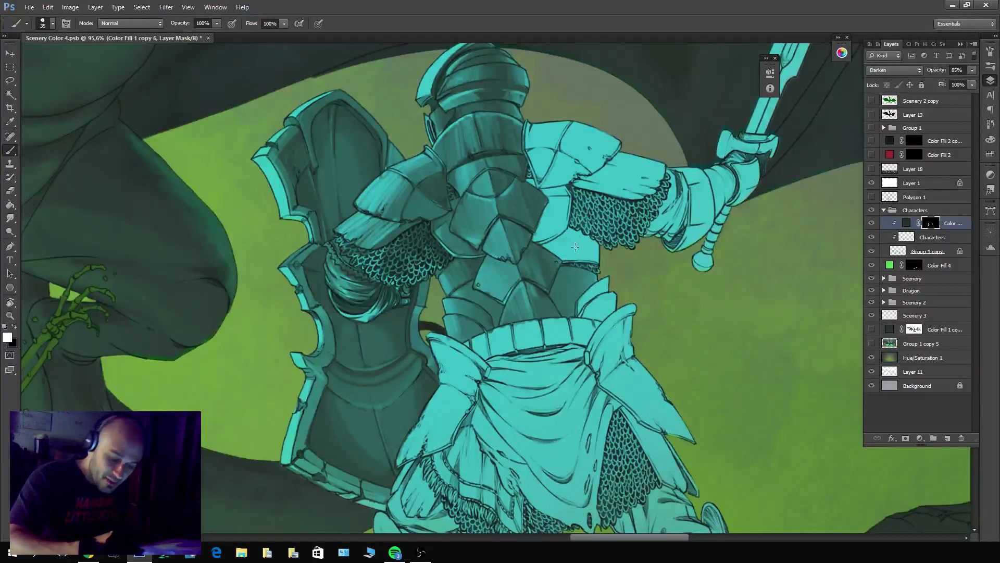
{"action": "mouse_move", "coordinate": [558, 303]}
{"action": "left_mouse_down"}
{"action": "mouse_move", "coordinate": [572, 266]}
{"action": "mouse_move", "coordinate": [586, 271]}
{"action": "left_mouse_up"}
{"action": "key", "text": "x"}
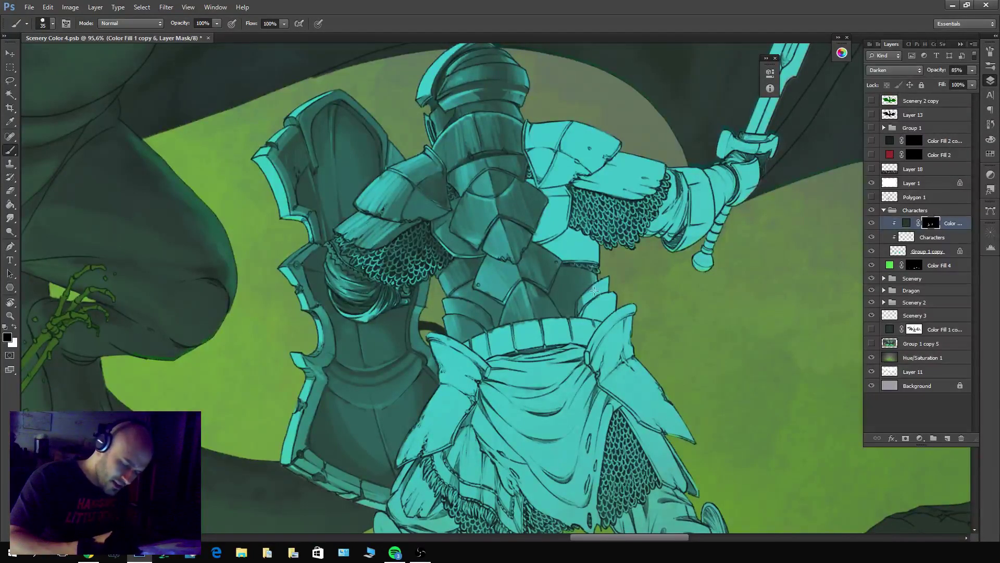
Shade the sword-side lower back plate directly above the waist plate with white mask strokes.
{"action": "key", "text": "x"}
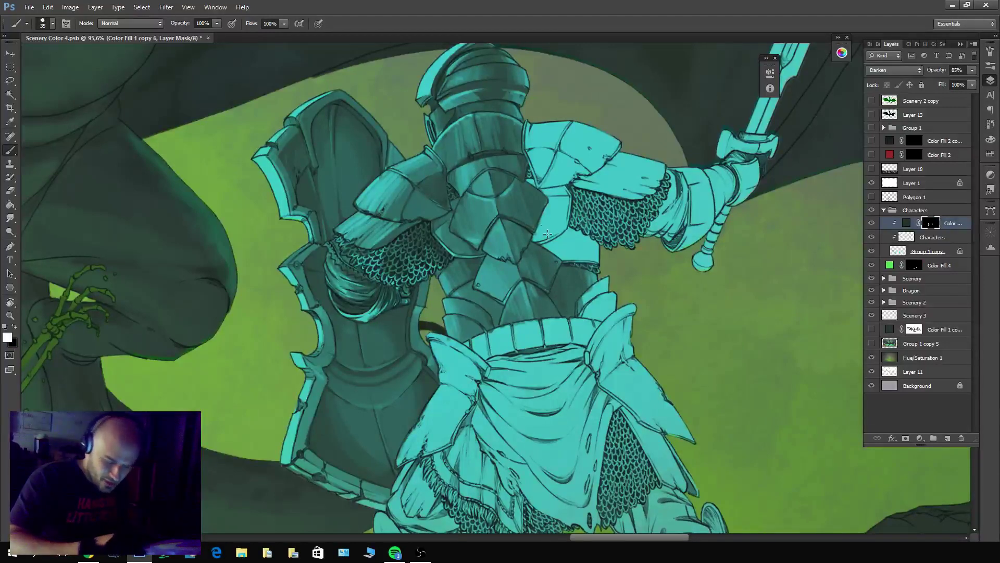
{"action": "mouse_move", "coordinate": [541, 244]}
{"action": "left_mouse_down"}
{"action": "mouse_move", "coordinate": [566, 258]}
{"action": "mouse_move", "coordinate": [568, 233]}
{"action": "mouse_move", "coordinate": [575, 237]}
{"action": "mouse_move", "coordinate": [579, 257]}
{"action": "mouse_move", "coordinate": [595, 245]}
{"action": "left_mouse_up"}
{"action": "key", "text": "x"}
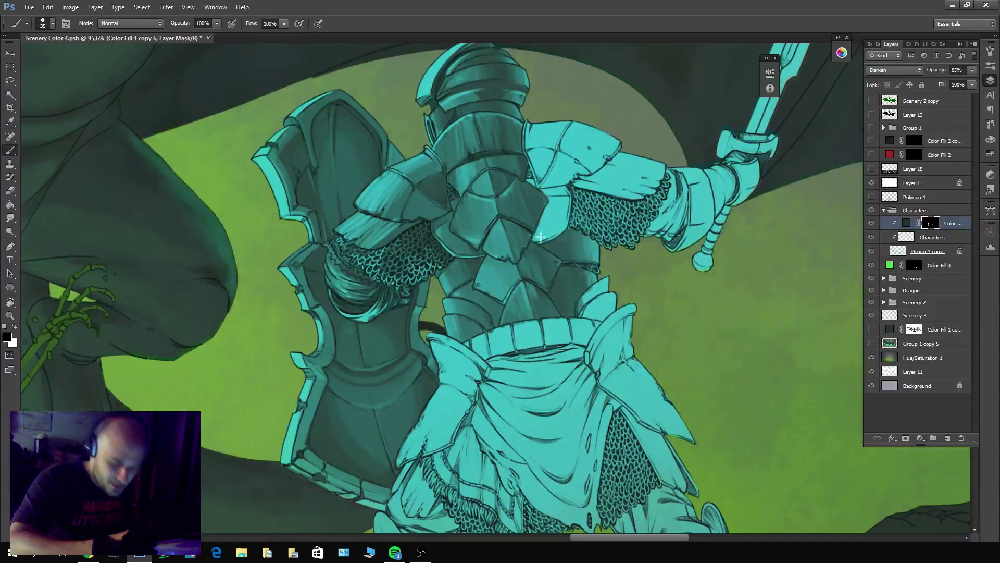
Shade the side plate below the sword-arm shoulder, alternating white and black on the mask to model shadows and highlights.
{"action": "key", "text": "x"}
{"action": "mouse_move", "coordinate": [532, 223]}
{"action": "left_mouse_down"}
{"action": "mouse_move", "coordinate": [521, 202]}
{"action": "mouse_move", "coordinate": [543, 209]}
{"action": "mouse_move", "coordinate": [549, 236]}
{"action": "mouse_move", "coordinate": [539, 241]}
{"action": "mouse_move", "coordinate": [543, 222]}
{"action": "mouse_move", "coordinate": [550, 214]}
{"action": "mouse_move", "coordinate": [562, 227]}
{"action": "mouse_move", "coordinate": [566, 198]}
{"action": "left_mouse_up"}
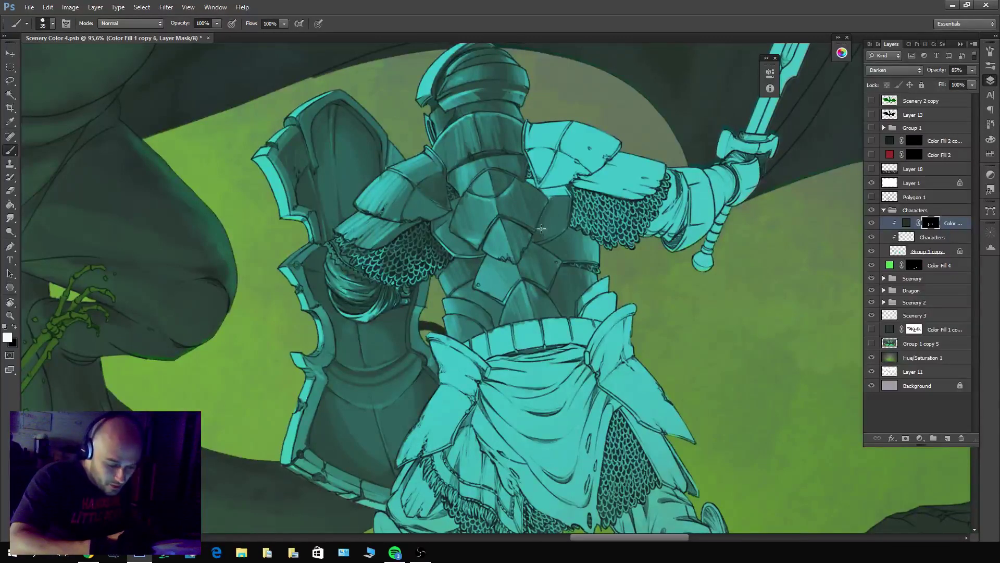
{"action": "key", "text": "x"}
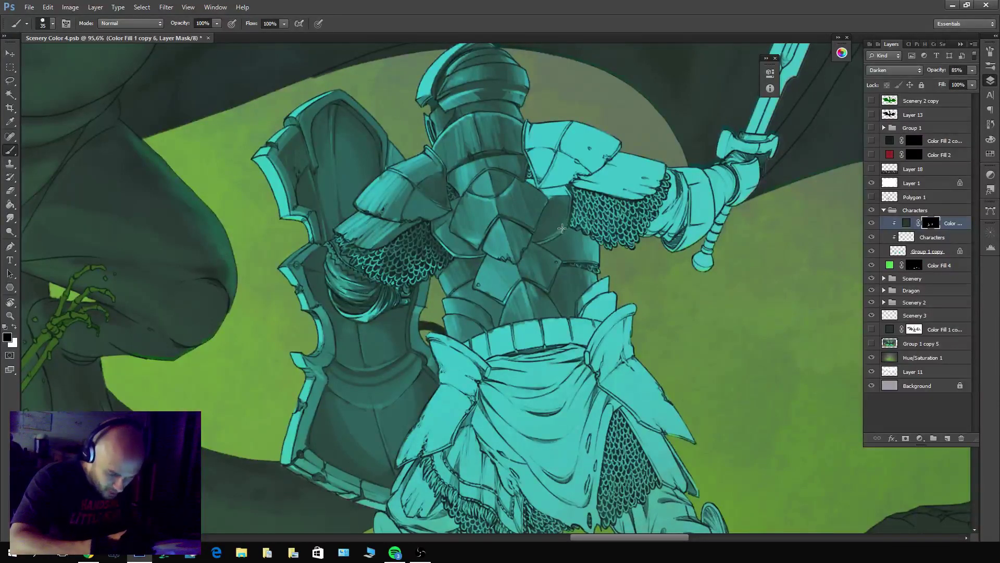
{"action": "key", "text": "x"}
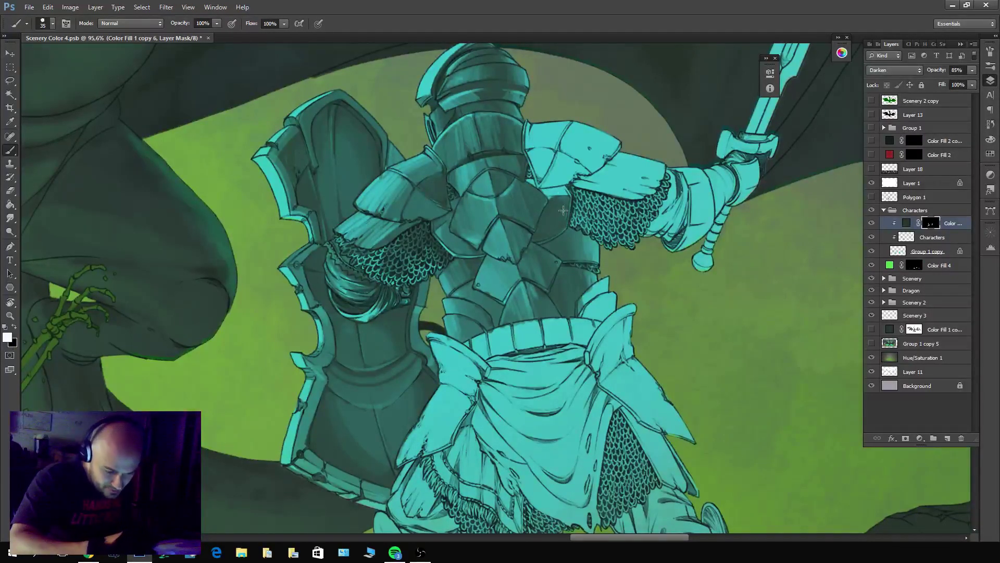
{"action": "key", "text": "x"}
{"action": "mouse_move", "coordinate": [566, 229]}
{"action": "left_mouse_down"}
{"action": "mouse_move", "coordinate": [567, 200]}
{"action": "mouse_move", "coordinate": [558, 224]}
{"action": "mouse_move", "coordinate": [551, 203]}
{"action": "mouse_move", "coordinate": [542, 239]}
{"action": "mouse_move", "coordinate": [561, 204]}
{"action": "left_mouse_up"}
{"action": "key", "text": "x"}
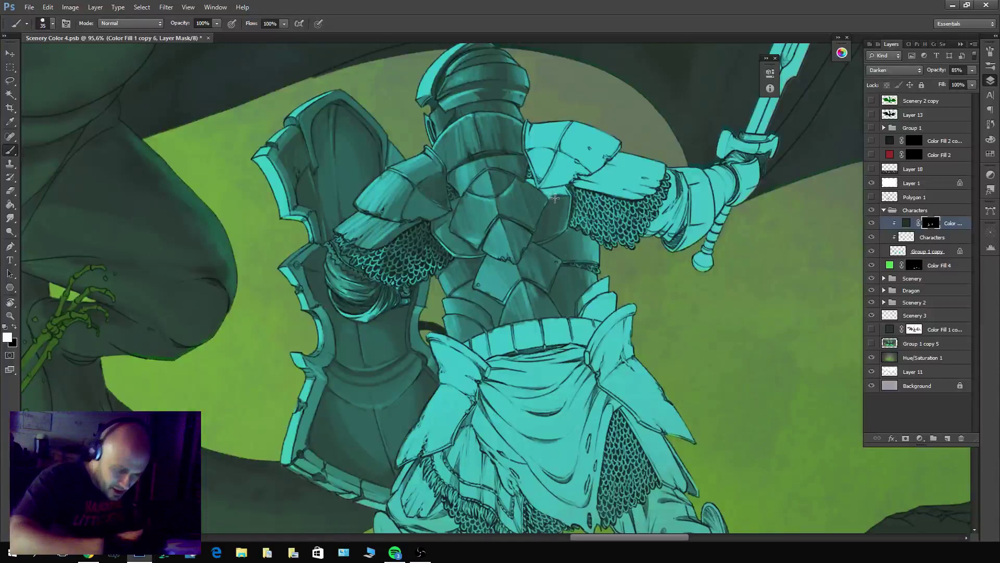
{"action": "left_click_drag", "start_coordinate": [558, 191], "coordinate": [560, 188]}
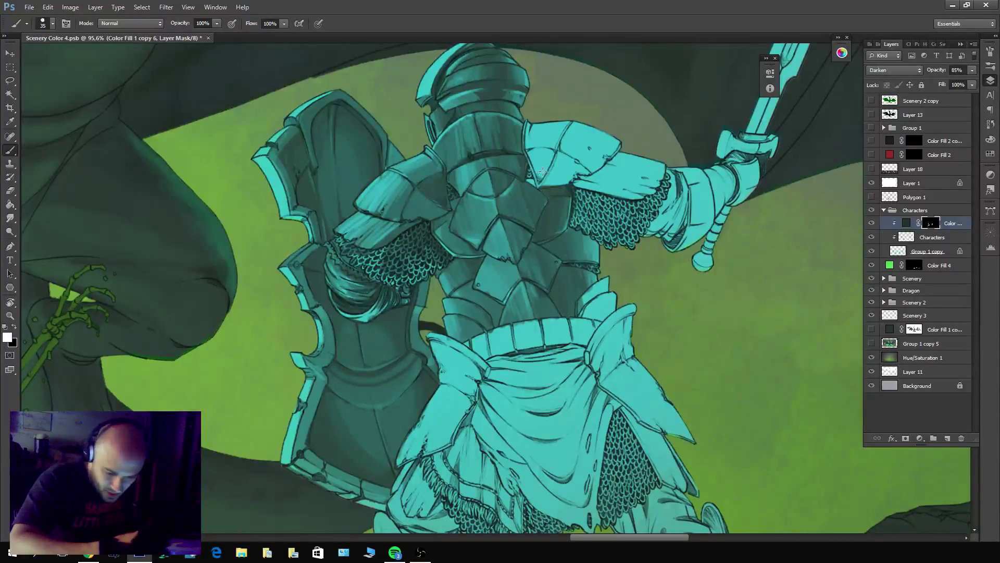
Shade the inner and lower shoulder plates and the upper-arm guard of the sword arm on the mask.
{"action": "mouse_move", "coordinate": [540, 186]}
{"action": "left_mouse_down"}
{"action": "mouse_move", "coordinate": [527, 158]}
{"action": "mouse_move", "coordinate": [537, 182]}
{"action": "mouse_move", "coordinate": [524, 121]}
{"action": "mouse_move", "coordinate": [527, 158]}
{"action": "mouse_move", "coordinate": [528, 126]}
{"action": "mouse_move", "coordinate": [526, 142]}
{"action": "mouse_move", "coordinate": [543, 156]}
{"action": "left_mouse_up"}
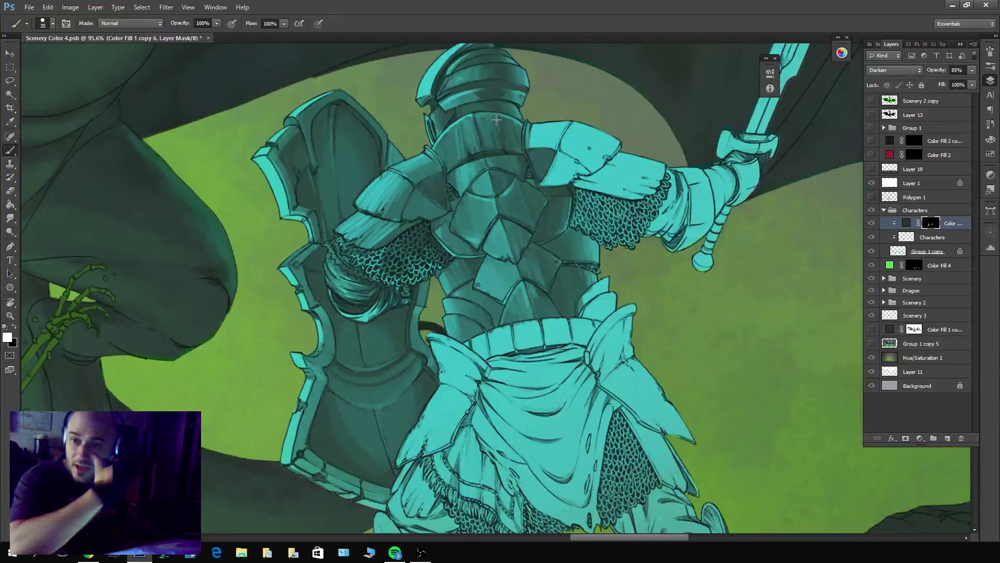
{"action": "key", "text": "x"}
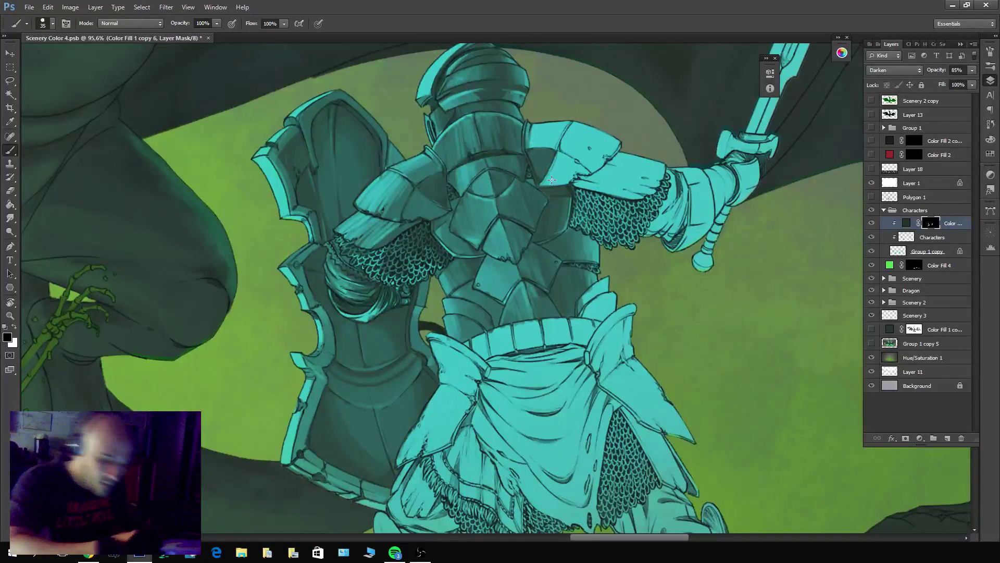
{"action": "mouse_move", "coordinate": [559, 184]}
{"action": "left_mouse_down"}
{"action": "mouse_move", "coordinate": [588, 175]}
{"action": "mouse_move", "coordinate": [514, 113]}
{"action": "mouse_move", "coordinate": [592, 190]}
{"action": "mouse_move", "coordinate": [616, 194]}
{"action": "mouse_move", "coordinate": [580, 185]}
{"action": "mouse_move", "coordinate": [636, 199]}
{"action": "mouse_move", "coordinate": [570, 178]}
{"action": "mouse_move", "coordinate": [637, 195]}
{"action": "mouse_move", "coordinate": [626, 187]}
{"action": "mouse_move", "coordinate": [661, 180]}
{"action": "mouse_move", "coordinate": [624, 156]}
{"action": "mouse_move", "coordinate": [657, 170]}
{"action": "mouse_move", "coordinate": [660, 186]}
{"action": "mouse_move", "coordinate": [639, 187]}
{"action": "mouse_move", "coordinate": [616, 149]}
{"action": "mouse_move", "coordinate": [676, 170]}
{"action": "mouse_move", "coordinate": [614, 153]}
{"action": "mouse_move", "coordinate": [659, 167]}
{"action": "mouse_move", "coordinate": [623, 166]}
{"action": "mouse_move", "coordinate": [654, 176]}
{"action": "mouse_move", "coordinate": [609, 168]}
{"action": "mouse_move", "coordinate": [665, 183]}
{"action": "mouse_move", "coordinate": [605, 172]}
{"action": "mouse_move", "coordinate": [667, 185]}
{"action": "mouse_move", "coordinate": [589, 174]}
{"action": "mouse_move", "coordinate": [652, 190]}
{"action": "mouse_move", "coordinate": [605, 163]}
{"action": "mouse_move", "coordinate": [628, 159]}
{"action": "left_mouse_up"}
{"action": "key", "text": "x"}
{"action": "key", "text": "x"}
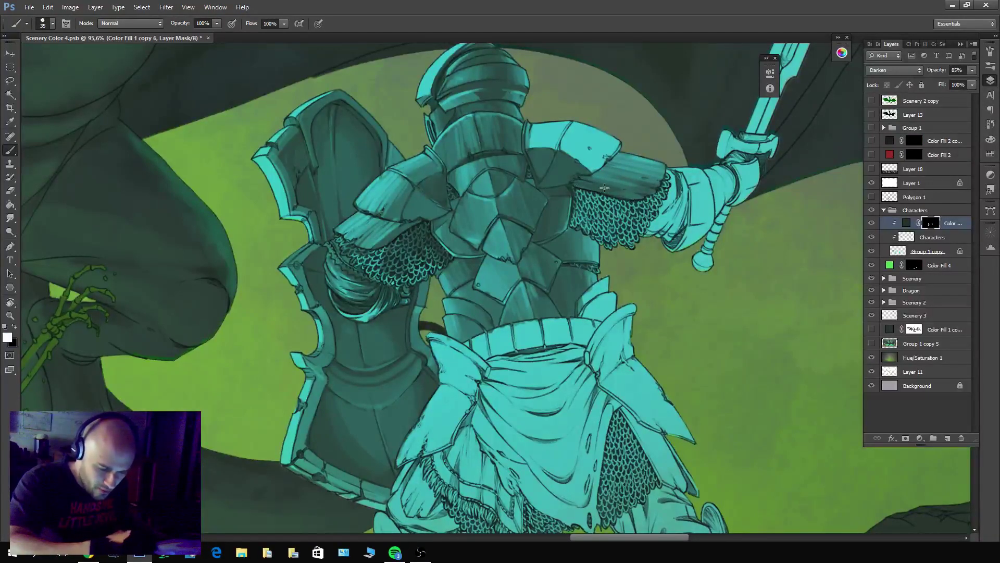
{"action": "left_click_drag", "start_coordinate": [605, 188], "coordinate": [592, 174]}
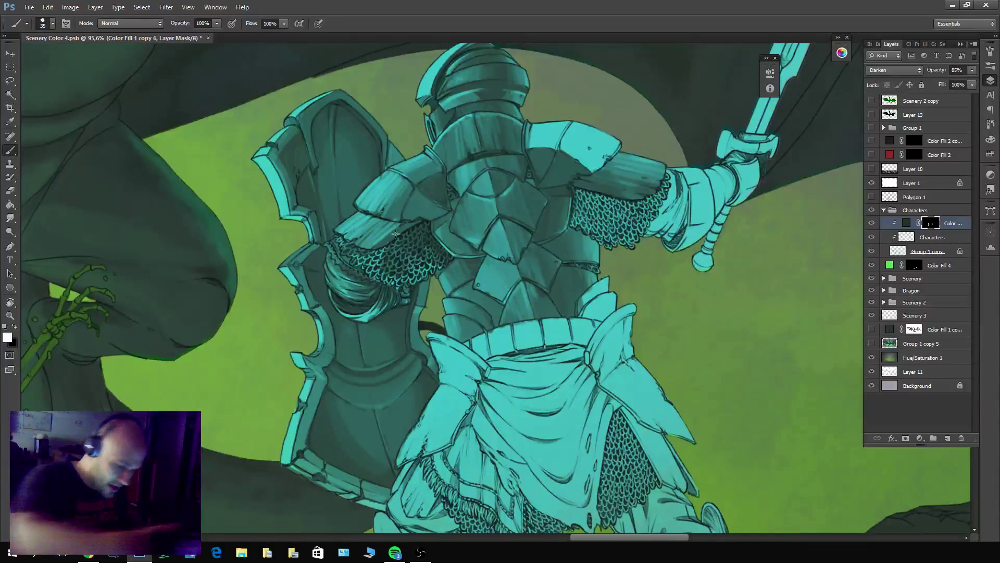
Shade the top shoulder plates of the sword arm and refine the shading on the shield arm's upper plates.
{"action": "mouse_move", "coordinate": [426, 215]}
{"action": "left_mouse_down"}
{"action": "mouse_move", "coordinate": [372, 254]}
{"action": "mouse_move", "coordinate": [402, 221]}
{"action": "mouse_move", "coordinate": [373, 242]}
{"action": "mouse_move", "coordinate": [395, 223]}
{"action": "mouse_move", "coordinate": [370, 234]}
{"action": "mouse_move", "coordinate": [379, 215]}
{"action": "mouse_move", "coordinate": [361, 230]}
{"action": "left_mouse_up"}
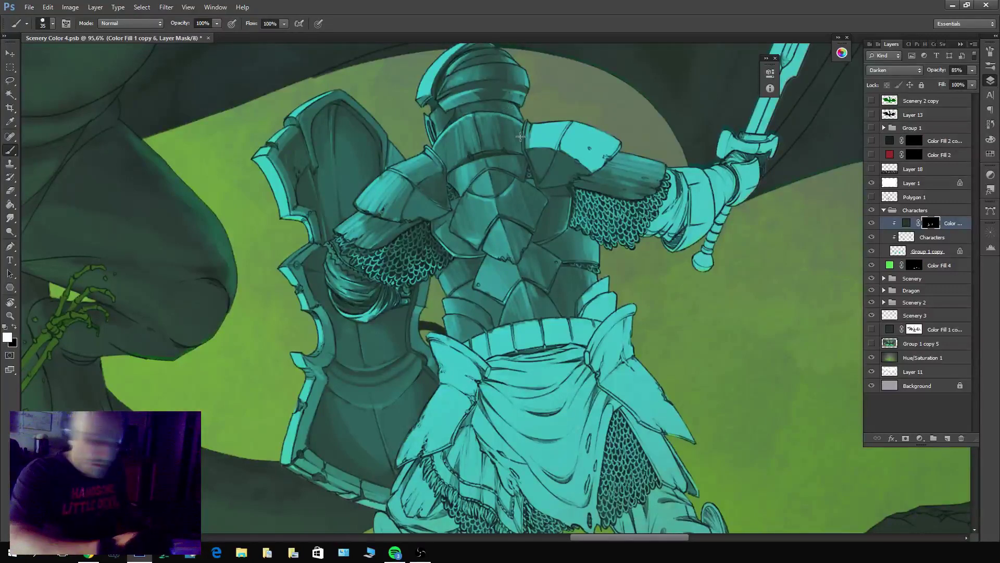
{"action": "mouse_move", "coordinate": [544, 137]}
{"action": "left_mouse_down"}
{"action": "mouse_move", "coordinate": [570, 122]}
{"action": "mouse_move", "coordinate": [537, 123]}
{"action": "mouse_move", "coordinate": [562, 125]}
{"action": "mouse_move", "coordinate": [530, 134]}
{"action": "mouse_move", "coordinate": [577, 135]}
{"action": "mouse_move", "coordinate": [534, 122]}
{"action": "mouse_move", "coordinate": [589, 130]}
{"action": "mouse_move", "coordinate": [563, 151]}
{"action": "mouse_move", "coordinate": [592, 168]}
{"action": "mouse_move", "coordinate": [605, 163]}
{"action": "mouse_move", "coordinate": [593, 129]}
{"action": "mouse_move", "coordinate": [615, 136]}
{"action": "mouse_move", "coordinate": [618, 147]}
{"action": "mouse_move", "coordinate": [593, 167]}
{"action": "mouse_move", "coordinate": [562, 148]}
{"action": "mouse_move", "coordinate": [619, 140]}
{"action": "mouse_move", "coordinate": [572, 129]}
{"action": "mouse_move", "coordinate": [607, 161]}
{"action": "mouse_move", "coordinate": [579, 125]}
{"action": "mouse_move", "coordinate": [621, 148]}
{"action": "mouse_move", "coordinate": [577, 122]}
{"action": "mouse_move", "coordinate": [609, 142]}
{"action": "mouse_move", "coordinate": [566, 136]}
{"action": "mouse_move", "coordinate": [601, 158]}
{"action": "mouse_move", "coordinate": [560, 143]}
{"action": "left_mouse_up"}
{"action": "key", "text": "x"}
{"action": "key", "text": "x"}
{"action": "key", "text": "x"}
{"action": "key", "text": "x"}
{"action": "key", "text": "x"}
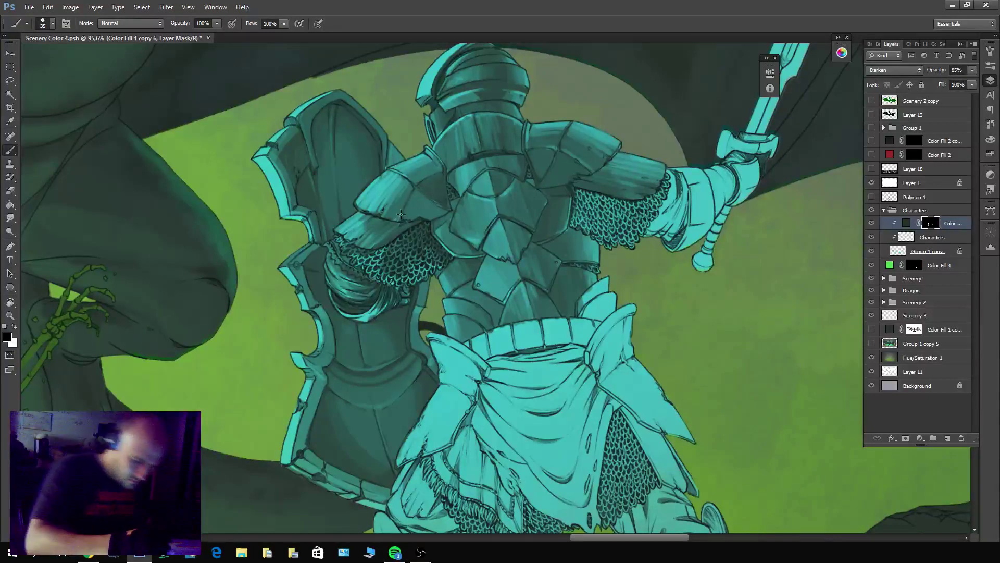
{"action": "left_click_drag", "start_coordinate": [404, 211], "coordinate": [412, 187]}
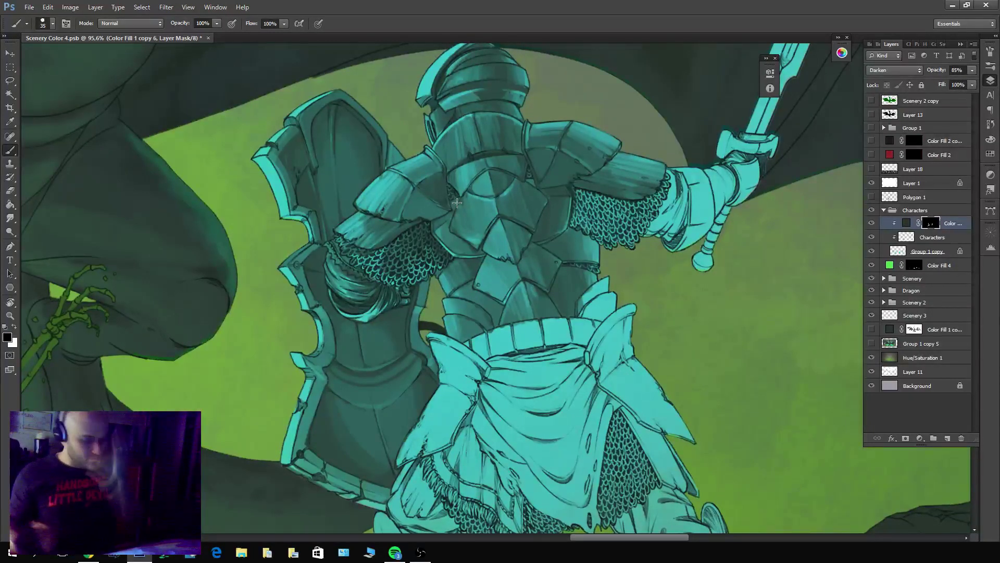
Shade the chainmail under the sword arm in white, and bring back lighter areas with black on the mask.
{"action": "key", "text": "x"}
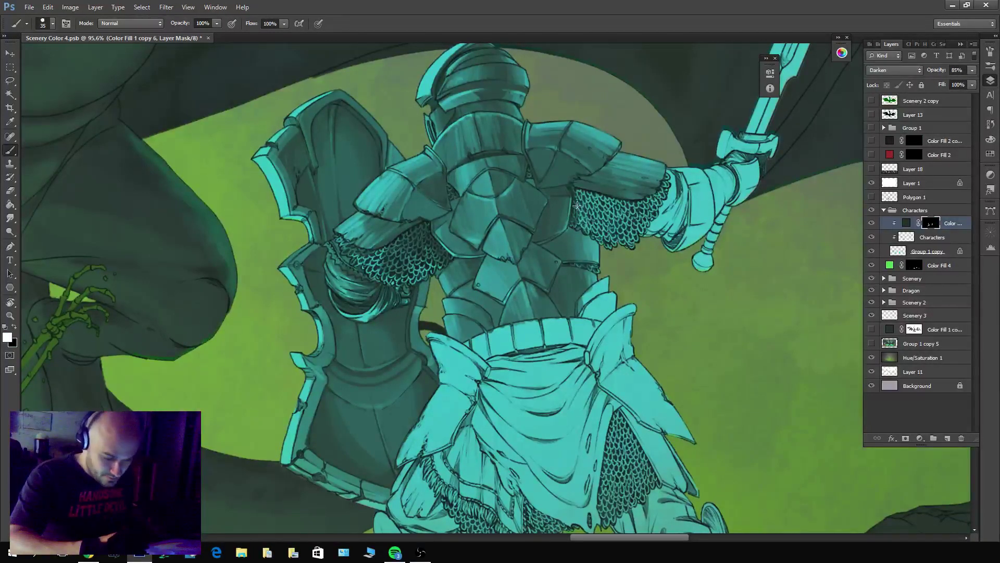
{"action": "mouse_move", "coordinate": [585, 229]}
{"action": "left_mouse_down"}
{"action": "mouse_move", "coordinate": [611, 196]}
{"action": "mouse_move", "coordinate": [587, 215]}
{"action": "mouse_move", "coordinate": [607, 243]}
{"action": "mouse_move", "coordinate": [582, 227]}
{"action": "mouse_move", "coordinate": [605, 216]}
{"action": "mouse_move", "coordinate": [635, 242]}
{"action": "mouse_move", "coordinate": [636, 203]}
{"action": "left_mouse_up"}
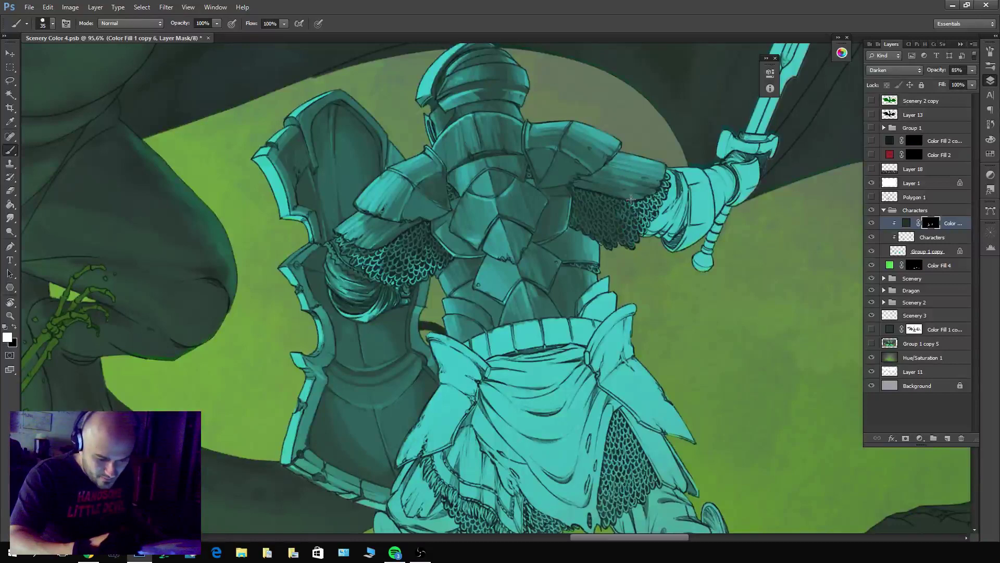
{"action": "key", "text": "x"}
{"action": "mouse_move", "coordinate": [638, 250]}
{"action": "left_mouse_down"}
{"action": "mouse_move", "coordinate": [588, 209]}
{"action": "mouse_move", "coordinate": [615, 221]}
{"action": "left_mouse_up"}
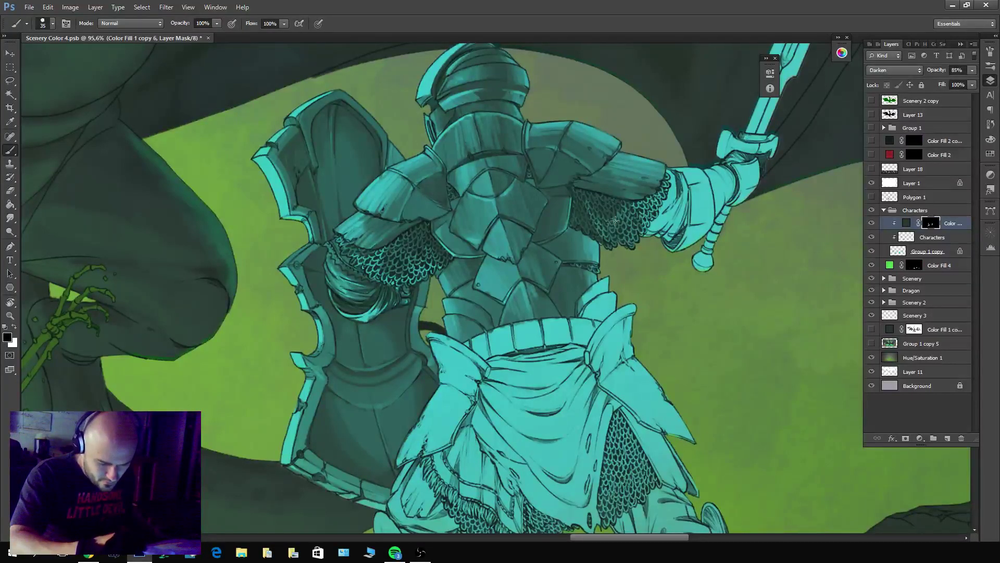
{"action": "key", "text": "x"}
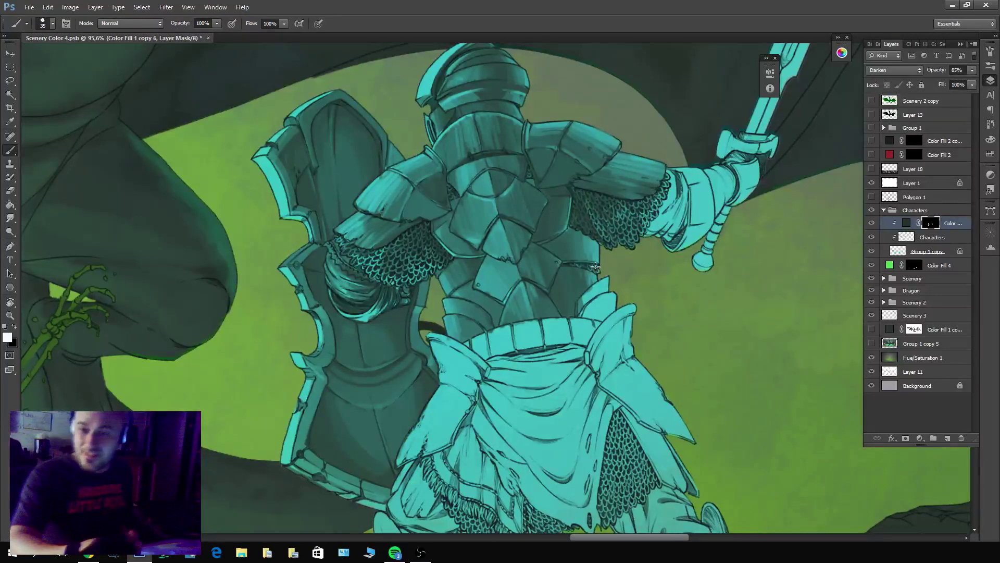
Shade the cloth sleeve between the sword arm's chainmail and gauntlet with white mask strokes.
{"action": "key", "text": "x"}
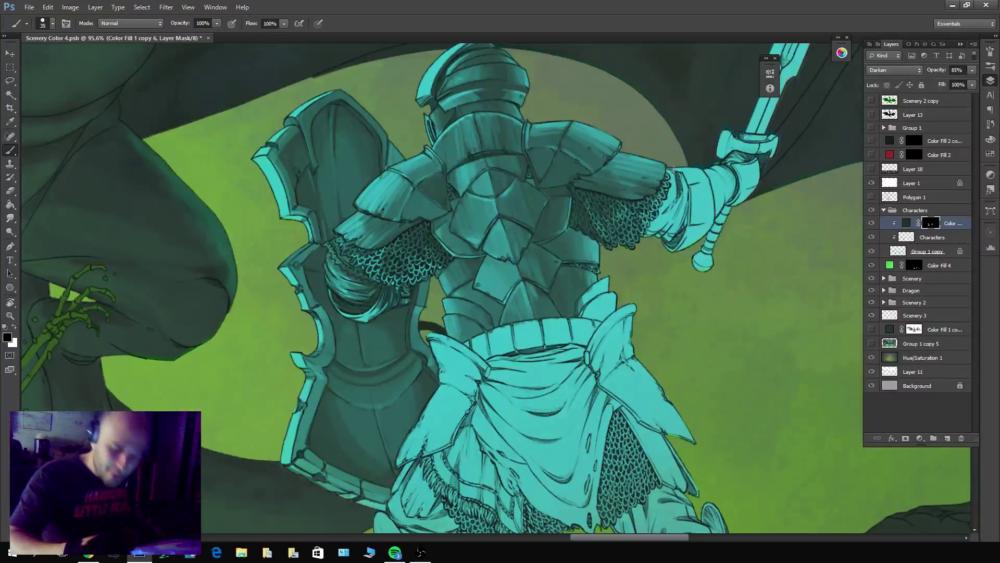
{"action": "key", "text": "x"}
{"action": "mouse_move", "coordinate": [671, 184]}
{"action": "left_mouse_down"}
{"action": "mouse_move", "coordinate": [670, 229]}
{"action": "mouse_move", "coordinate": [657, 242]}
{"action": "mouse_move", "coordinate": [655, 223]}
{"action": "left_mouse_up"}
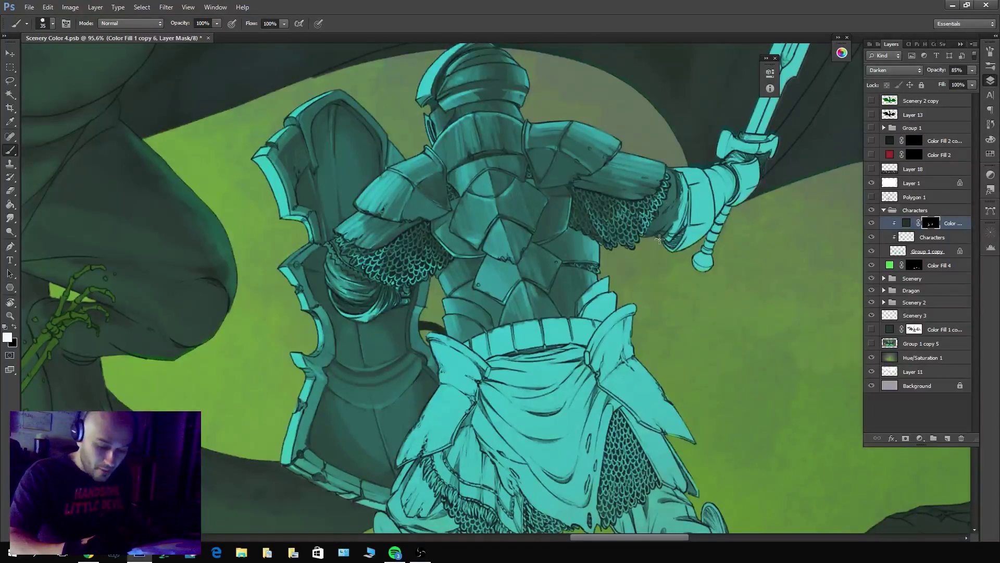
{"action": "left_click_drag", "start_coordinate": [659, 239], "coordinate": [676, 222]}
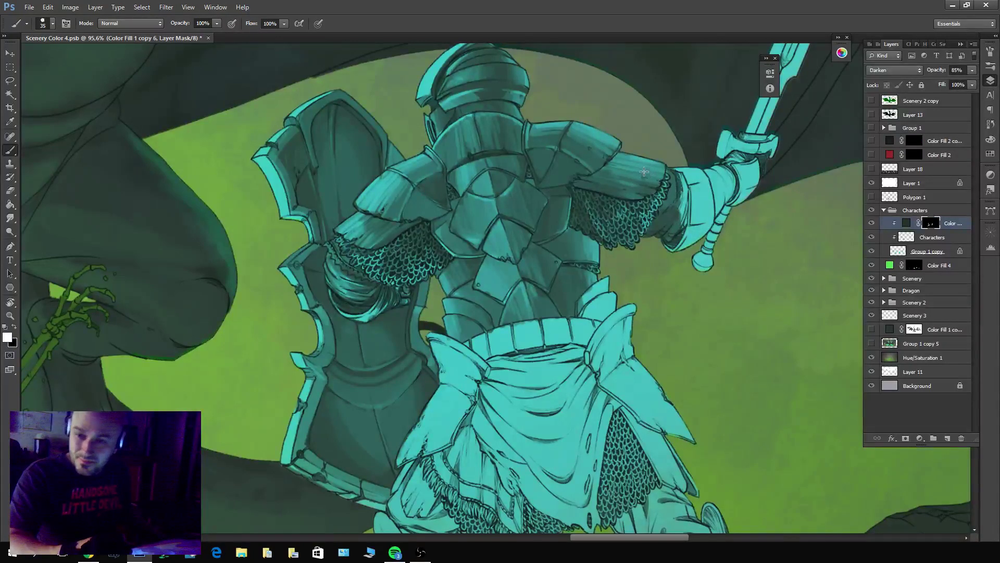
{"action": "mouse_move", "coordinate": [682, 197]}
{"action": "left_mouse_down"}
{"action": "mouse_move", "coordinate": [677, 237]}
{"action": "mouse_move", "coordinate": [666, 227]}
{"action": "left_mouse_up"}
Model the folds of the sword-arm cloth sleeve by alternating black highlights and white shadows on the mask.
{"action": "key", "text": "x"}
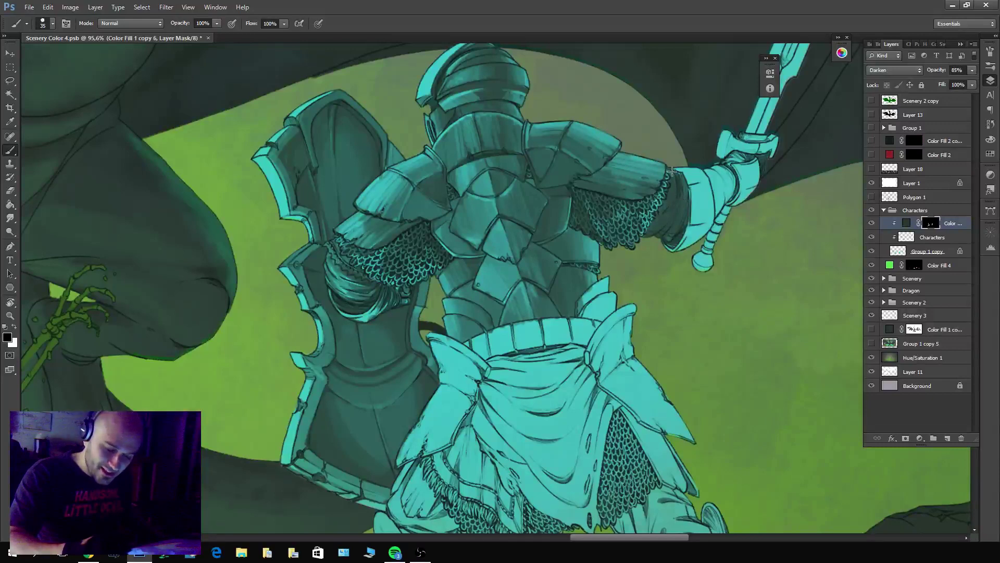
{"action": "mouse_move", "coordinate": [672, 172]}
{"action": "left_mouse_down"}
{"action": "mouse_move", "coordinate": [655, 218]}
{"action": "mouse_move", "coordinate": [667, 166]}
{"action": "mouse_move", "coordinate": [677, 173]}
{"action": "mouse_move", "coordinate": [658, 227]}
{"action": "mouse_move", "coordinate": [667, 216]}
{"action": "mouse_move", "coordinate": [654, 230]}
{"action": "mouse_move", "coordinate": [673, 213]}
{"action": "mouse_move", "coordinate": [646, 228]}
{"action": "mouse_move", "coordinate": [672, 177]}
{"action": "mouse_move", "coordinate": [656, 232]}
{"action": "mouse_move", "coordinate": [674, 202]}
{"action": "mouse_move", "coordinate": [666, 239]}
{"action": "mouse_move", "coordinate": [675, 218]}
{"action": "mouse_move", "coordinate": [674, 234]}
{"action": "mouse_move", "coordinate": [684, 208]}
{"action": "left_mouse_up"}
{"action": "key", "text": "x"}
{"action": "key", "text": "x"}
{"action": "key", "text": "x"}
{"action": "key", "text": "x"}
{"action": "key", "text": "x"}
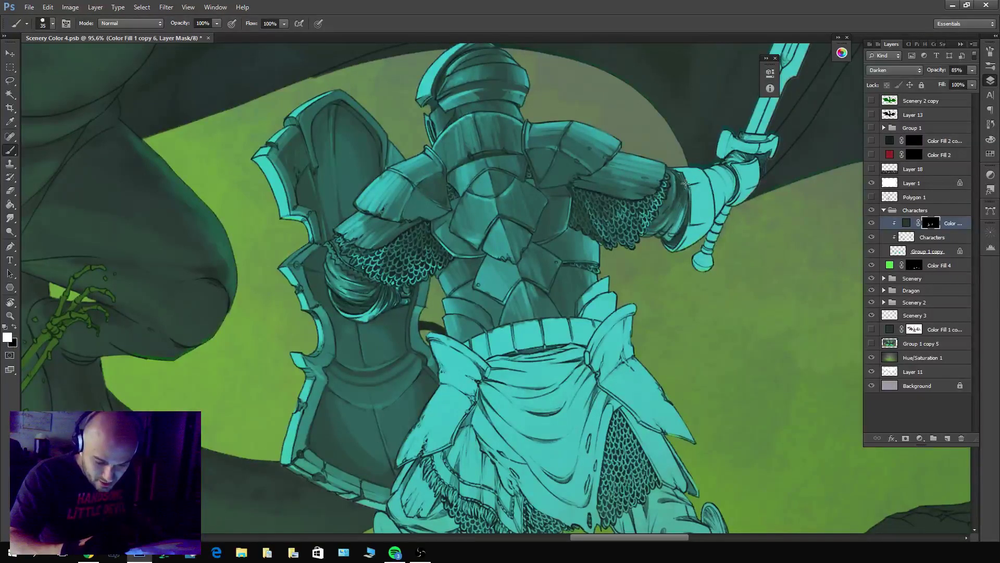
{"action": "key", "text": "x"}
{"action": "mouse_move", "coordinate": [679, 175]}
{"action": "left_mouse_down"}
{"action": "mouse_move", "coordinate": [682, 213]}
{"action": "mouse_move", "coordinate": [670, 173]}
{"action": "mouse_move", "coordinate": [658, 219]}
{"action": "left_mouse_up"}
{"action": "key", "text": "x"}
{"action": "key", "text": "x"}
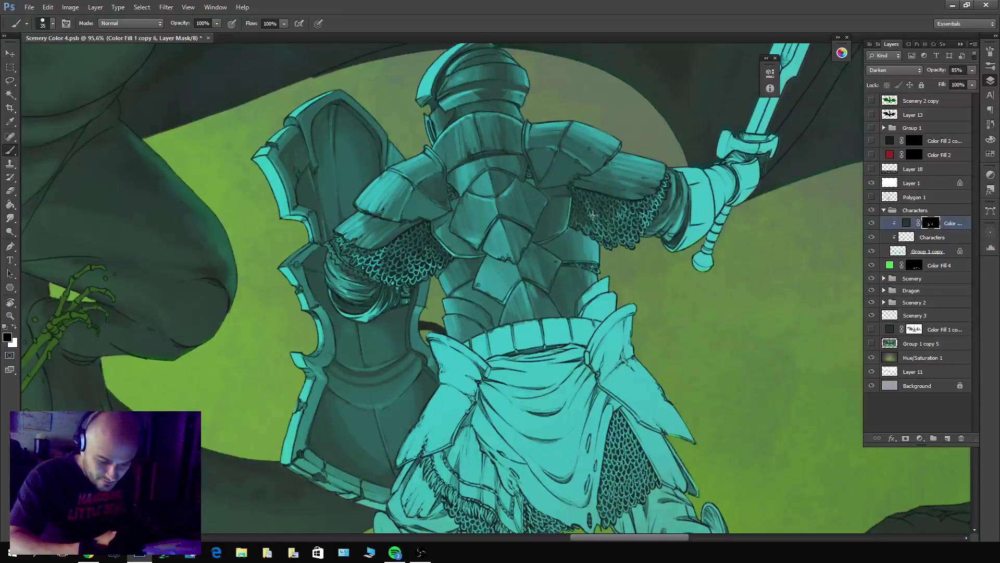
{"action": "key", "text": "x"}
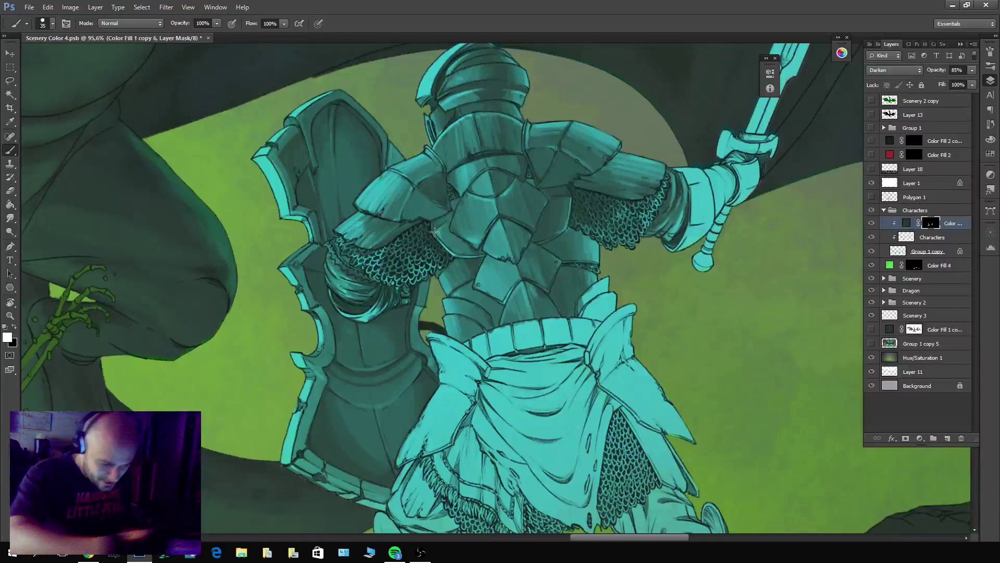
{"action": "key", "text": "x"}
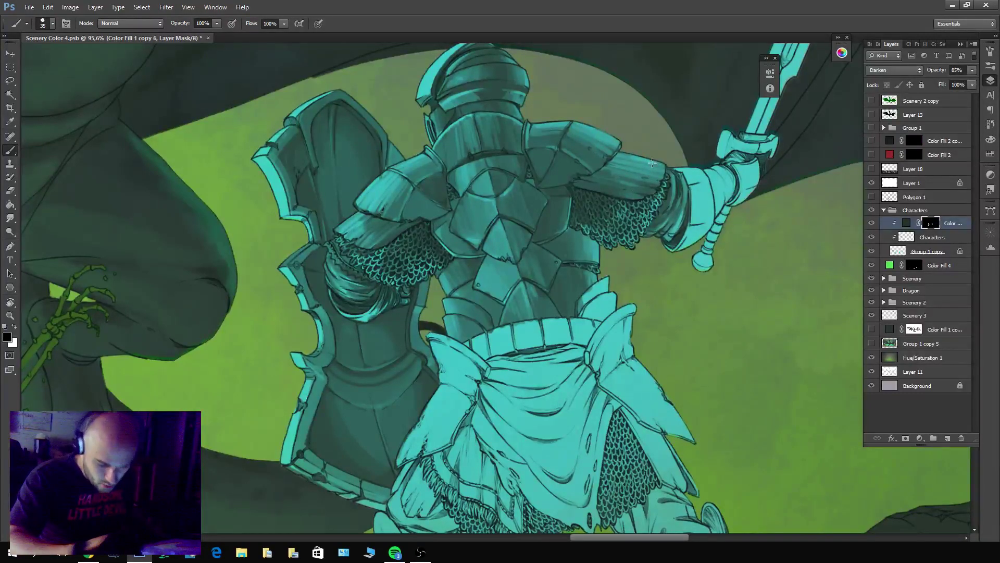
Shade the flared cuff of the sword-arm gauntlet with white mask strokes, and bring back its lighter areas with black.
{"action": "key", "text": "x"}
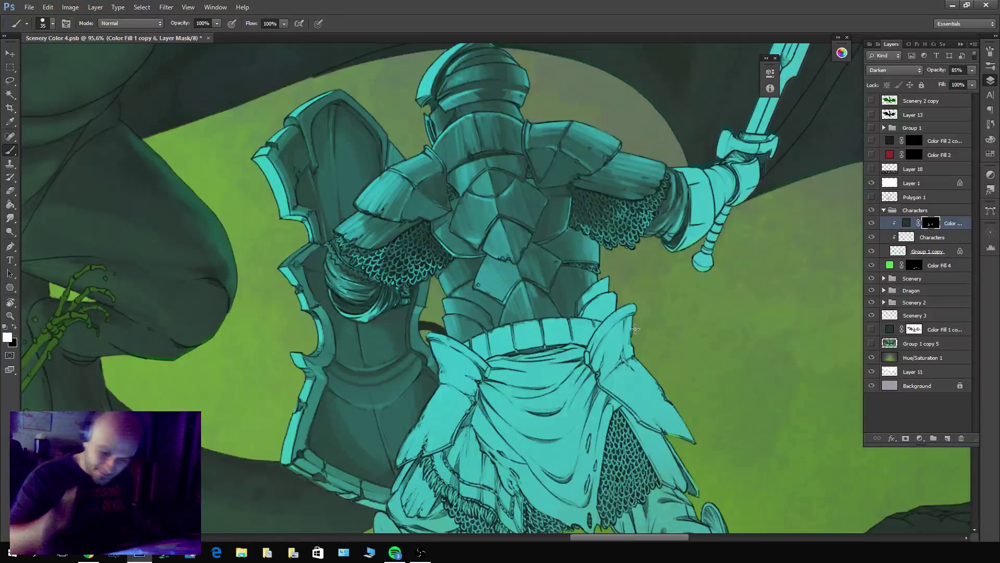
{"action": "left_click_drag", "start_coordinate": [681, 183], "coordinate": [688, 177]}
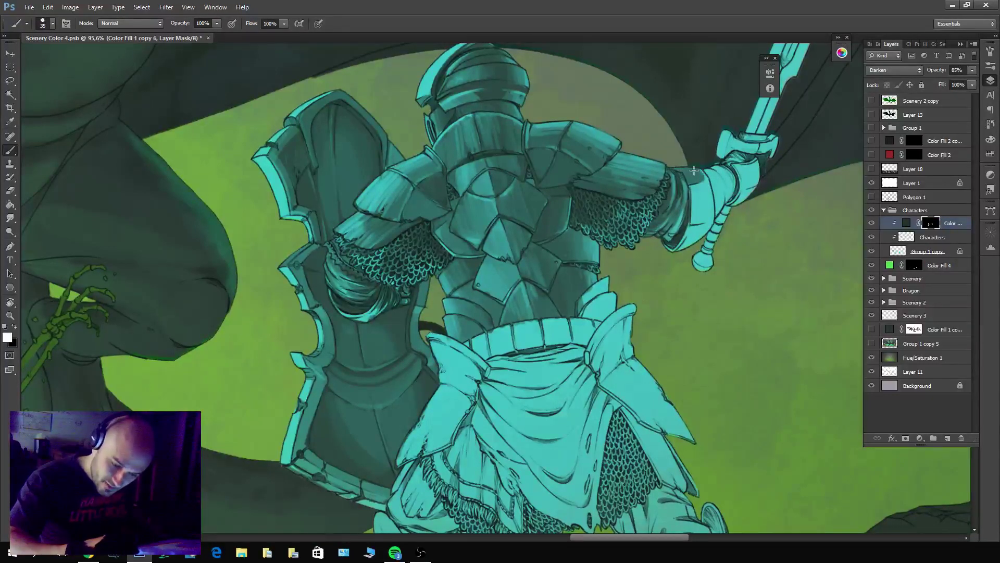
{"action": "key", "text": "x"}
{"action": "key", "text": "x"}
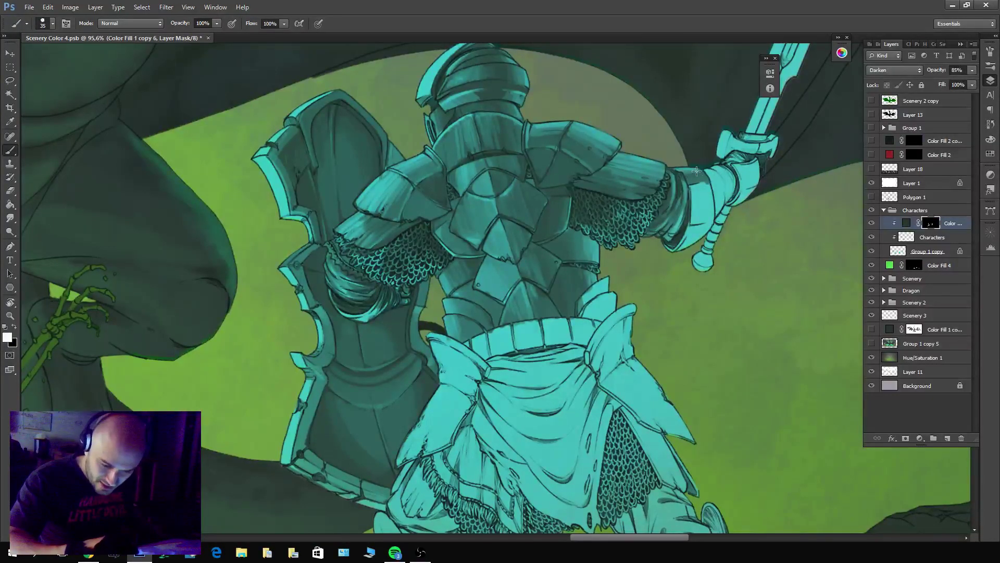
{"action": "mouse_move", "coordinate": [696, 203]}
{"action": "left_mouse_down"}
{"action": "mouse_move", "coordinate": [691, 230]}
{"action": "mouse_move", "coordinate": [737, 220]}
{"action": "mouse_move", "coordinate": [691, 233]}
{"action": "mouse_move", "coordinate": [691, 223]}
{"action": "mouse_move", "coordinate": [674, 242]}
{"action": "mouse_move", "coordinate": [661, 234]}
{"action": "mouse_move", "coordinate": [677, 257]}
{"action": "mouse_move", "coordinate": [700, 225]}
{"action": "left_mouse_up"}
{"action": "key", "text": "x"}
{"action": "key", "text": "x"}
{"action": "key", "text": "x"}
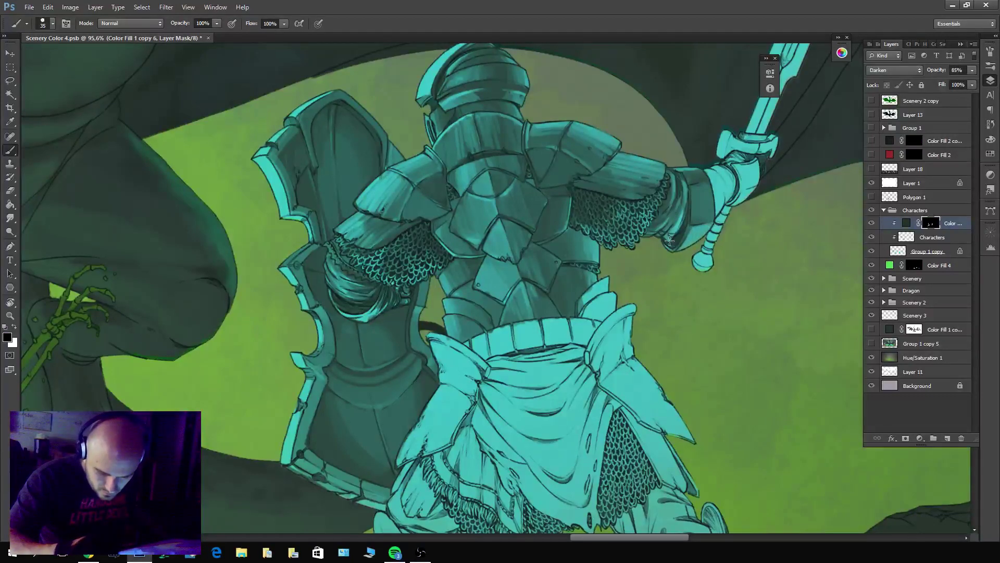
Darken the central groove along the sword blade in white on the mask, and clean up its edges with black.
{"action": "scroll", "coordinate": [719, 323], "scroll_direction": "down", "scroll_amount": 5}
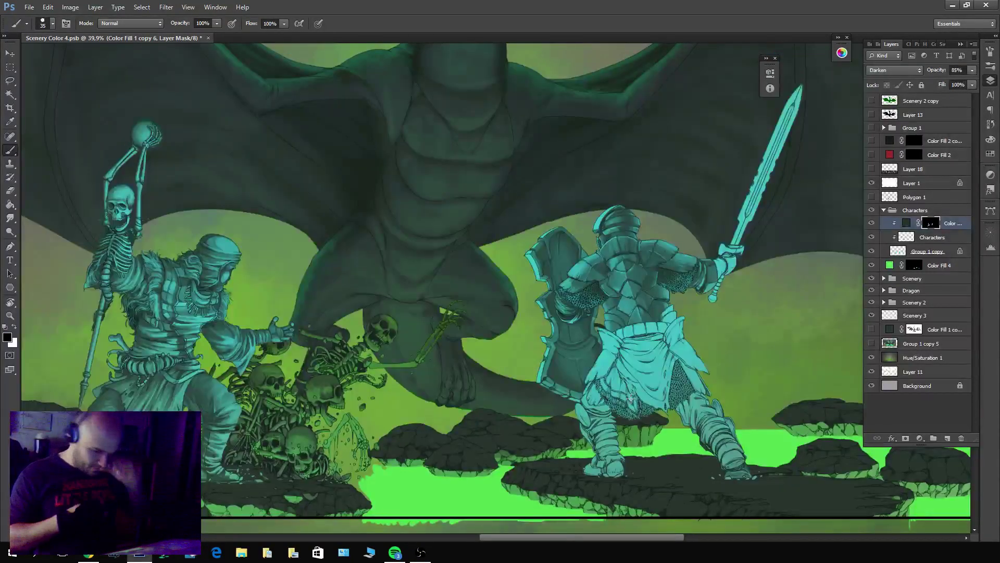
{"action": "scroll", "coordinate": [733, 179], "scroll_direction": "up", "scroll_amount": 5}
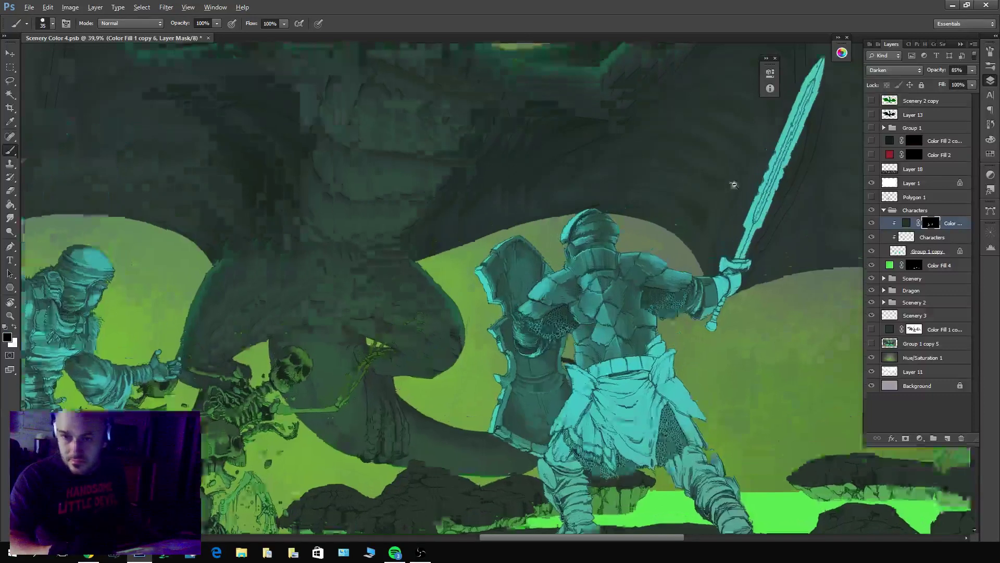
{"action": "key", "text": "x"}
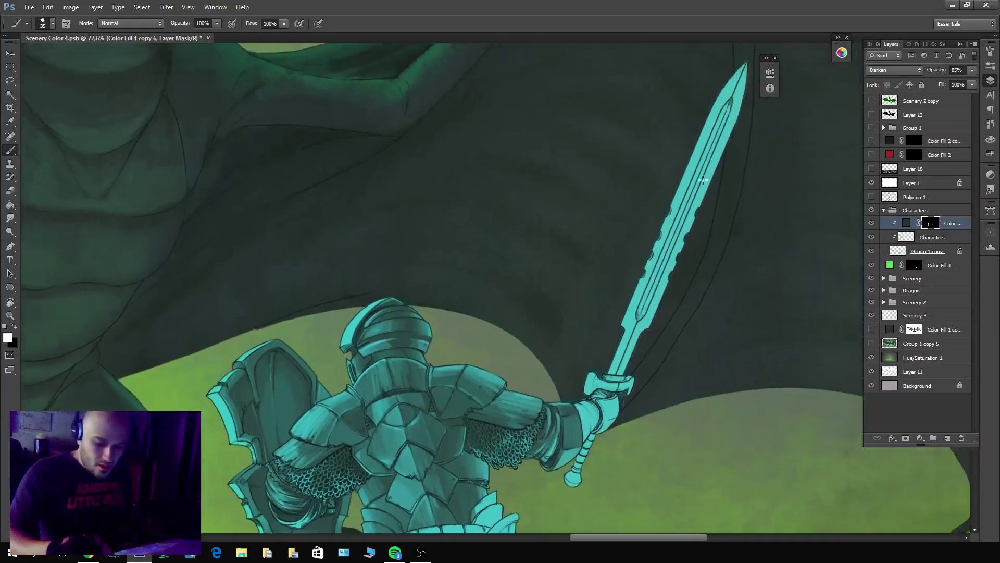
{"action": "mouse_move", "coordinate": [651, 284]}
{"action": "left_mouse_down"}
{"action": "mouse_move", "coordinate": [642, 315]}
{"action": "mouse_move", "coordinate": [665, 262]}
{"action": "mouse_move", "coordinate": [639, 321]}
{"action": "mouse_move", "coordinate": [730, 102]}
{"action": "left_mouse_up"}
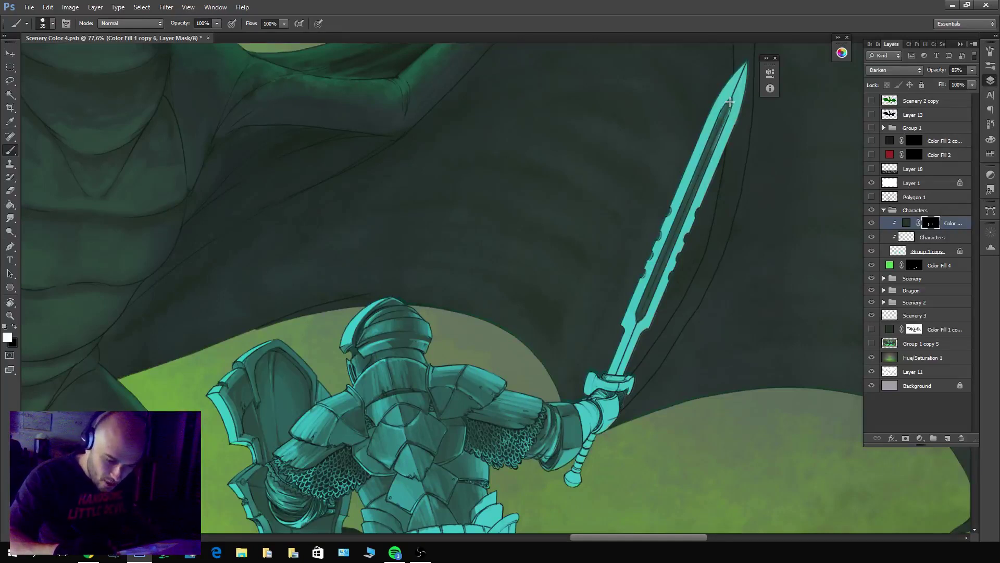
{"action": "left_click_drag", "start_coordinate": [714, 145], "coordinate": [731, 101]}
{"action": "key", "text": "x"}
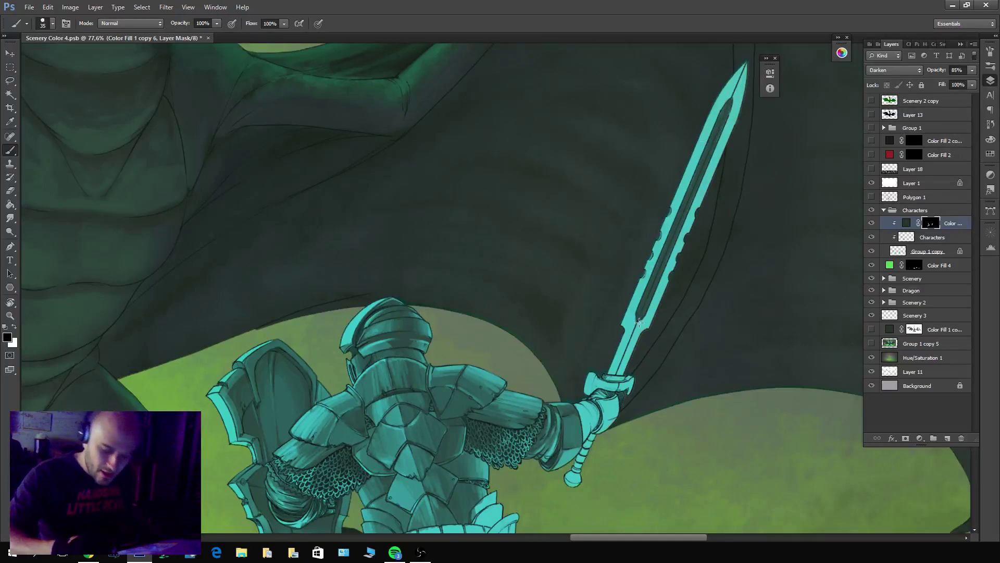
{"action": "mouse_move", "coordinate": [645, 313]}
{"action": "left_mouse_down"}
{"action": "mouse_move", "coordinate": [731, 103]}
{"action": "mouse_move", "coordinate": [642, 321]}
{"action": "left_mouse_up"}
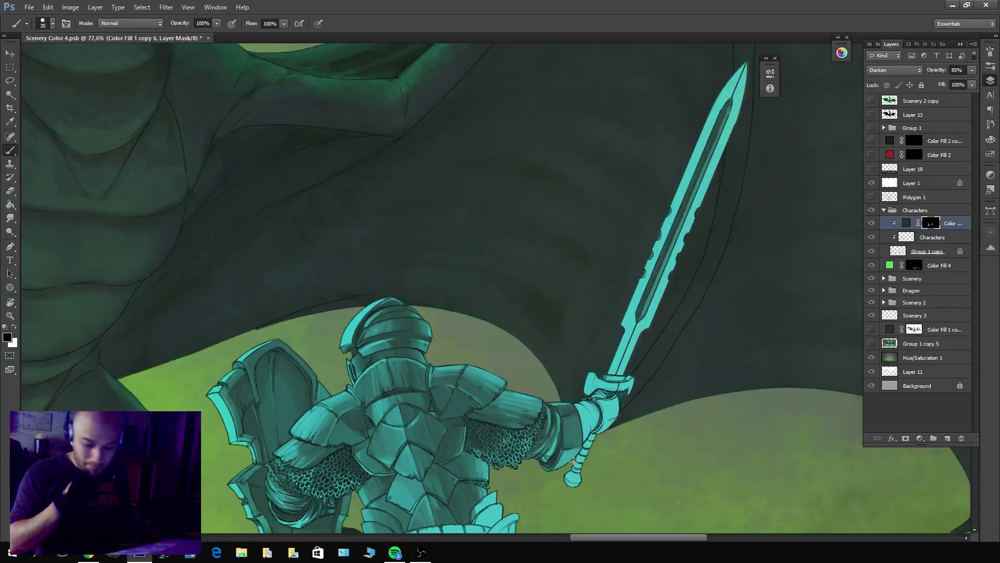
{"action": "key", "text": "x"}
{"action": "key", "text": "x"}
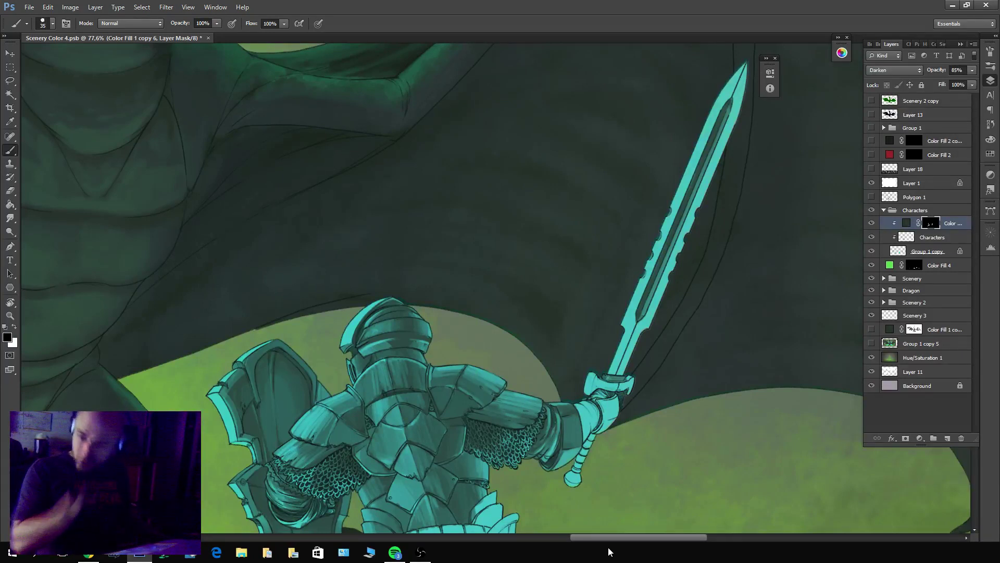
Shade the sword's crossguard by alternating white shadows and black highlights on the mask.
{"action": "left_click_drag", "start_coordinate": [683, 321], "coordinate": [705, 253]}
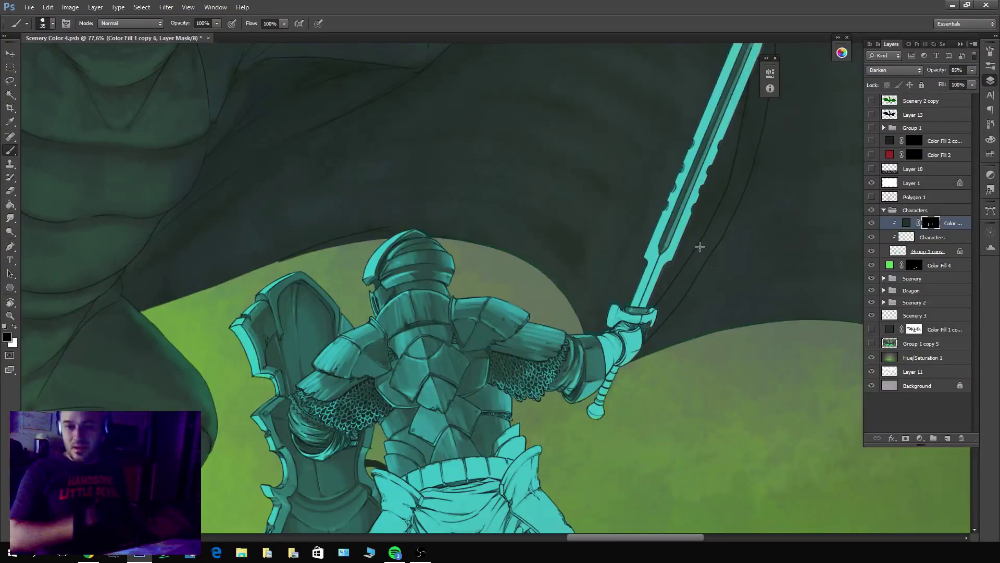
{"action": "key", "text": "x"}
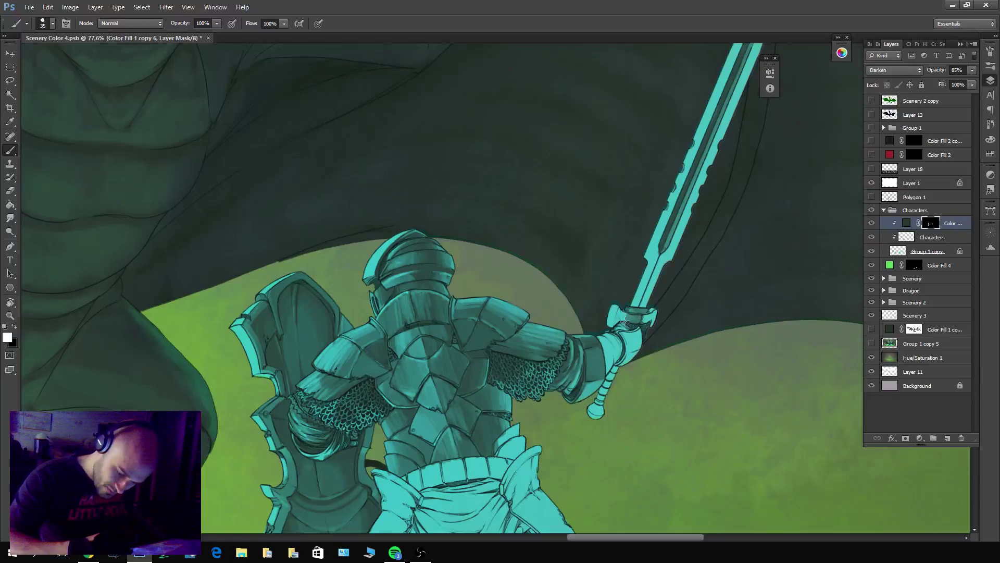
{"action": "left_click_drag", "start_coordinate": [621, 314], "coordinate": [615, 328]}
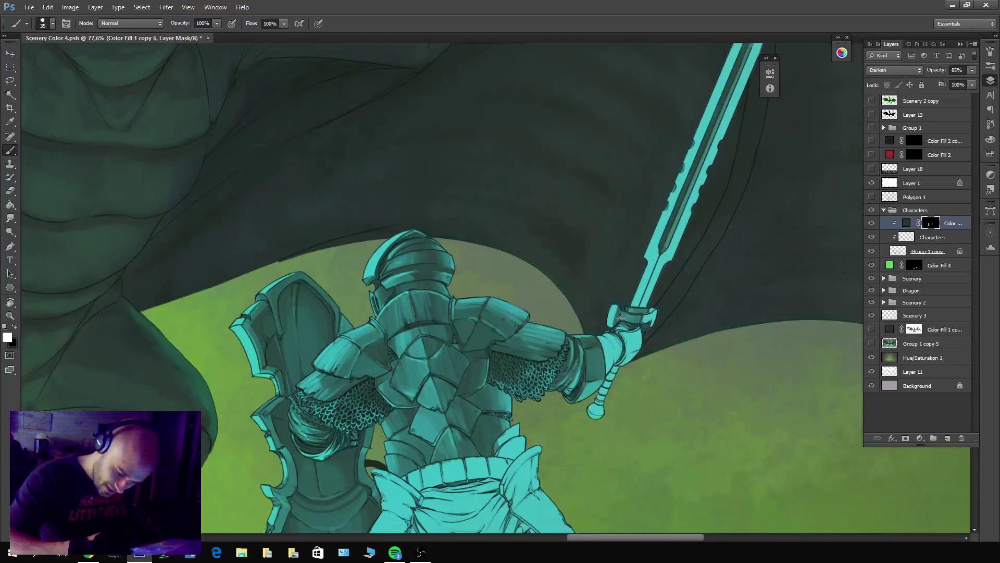
{"action": "key", "text": "x"}
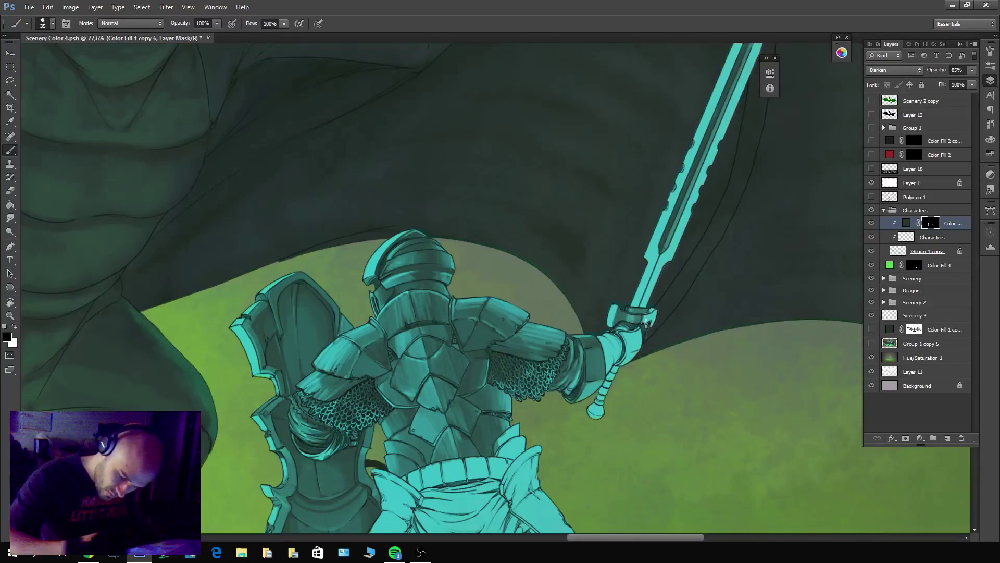
{"action": "key", "text": "x"}
{"action": "left_click_drag", "start_coordinate": [644, 321], "coordinate": [655, 312]}
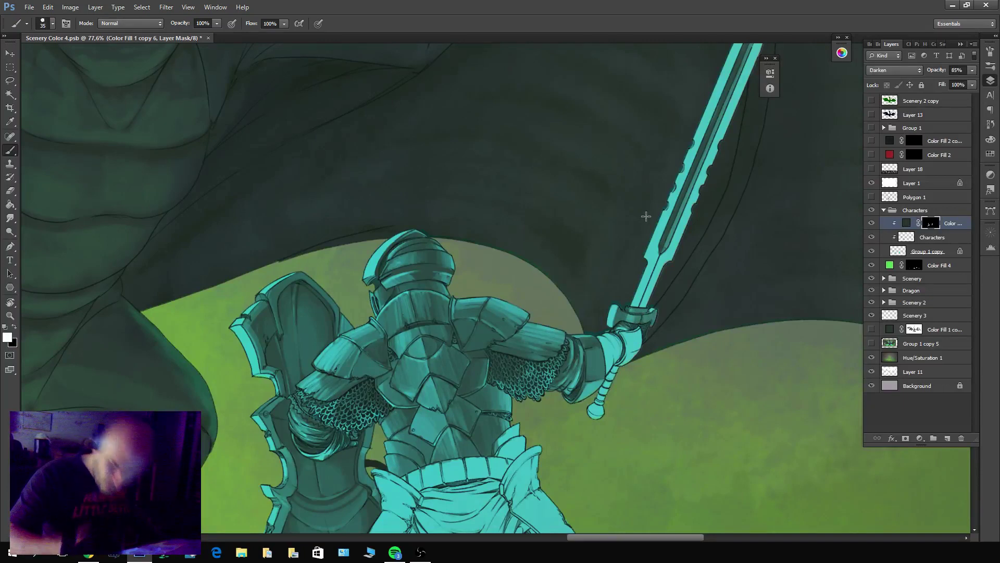
Shade the gauntlet's wrist and the hand gripping the sword in white, and restore highlights with black on the mask.
{"action": "mouse_move", "coordinate": [607, 373]}
{"action": "left_mouse_down"}
{"action": "mouse_move", "coordinate": [606, 348]}
{"action": "mouse_move", "coordinate": [607, 356]}
{"action": "mouse_move", "coordinate": [617, 338]}
{"action": "mouse_move", "coordinate": [606, 371]}
{"action": "mouse_move", "coordinate": [612, 345]}
{"action": "mouse_move", "coordinate": [621, 352]}
{"action": "mouse_move", "coordinate": [612, 333]}
{"action": "mouse_move", "coordinate": [599, 336]}
{"action": "mouse_move", "coordinate": [608, 365]}
{"action": "mouse_move", "coordinate": [602, 343]}
{"action": "mouse_move", "coordinate": [612, 357]}
{"action": "left_mouse_up"}
{"action": "key", "text": "x"}
{"action": "key", "text": "x"}
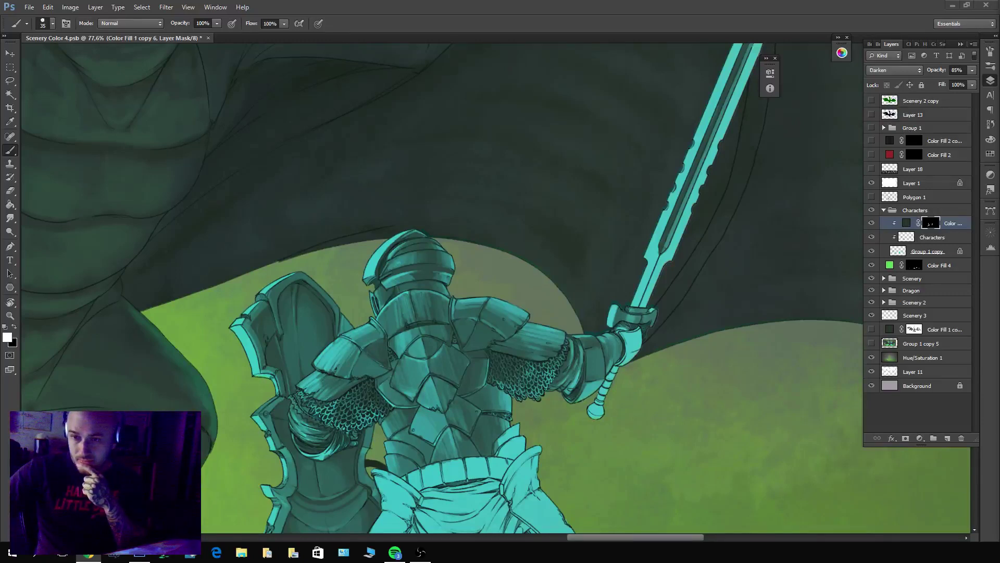
{"action": "key", "text": "x"}
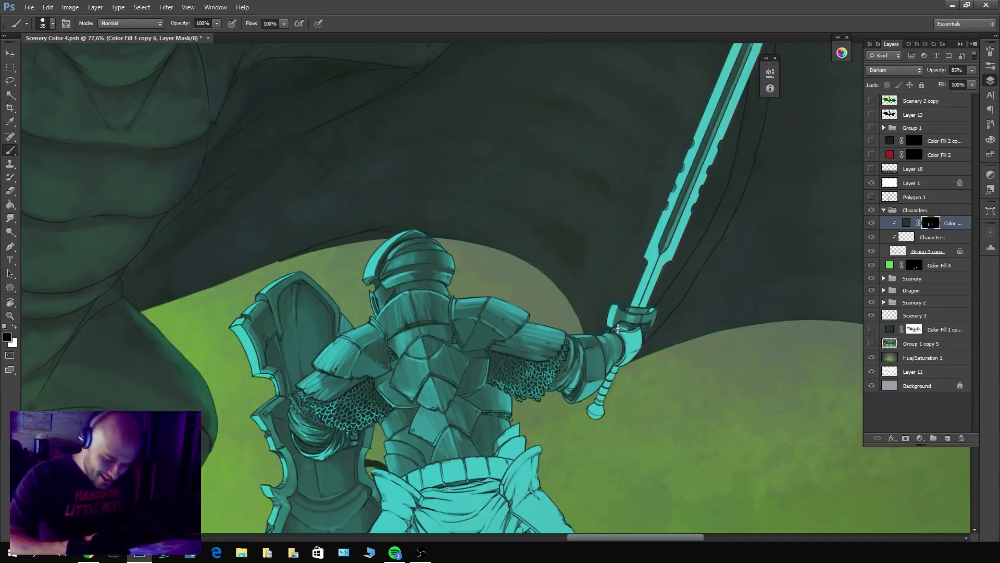
{"action": "key", "text": "x"}
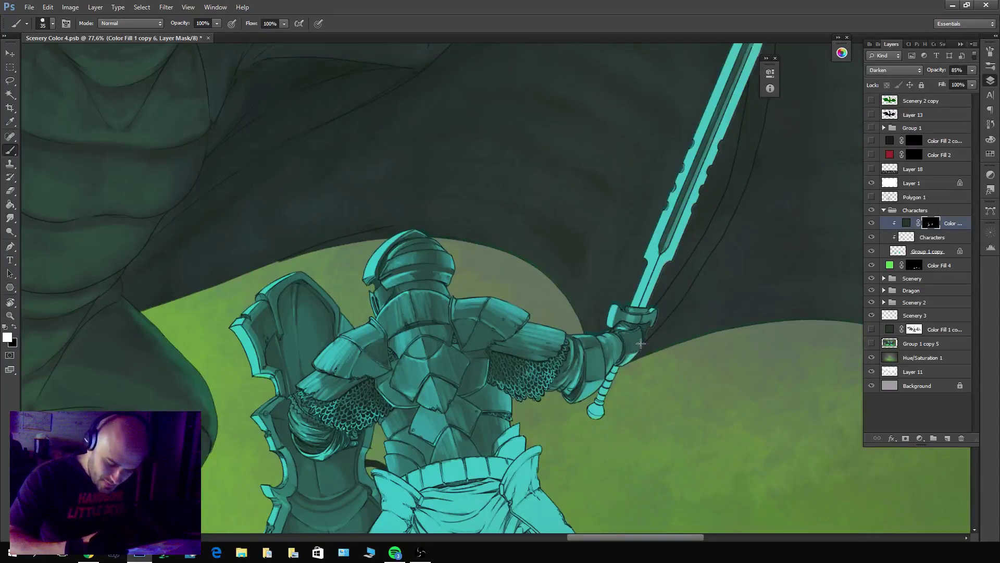
{"action": "key", "text": "x"}
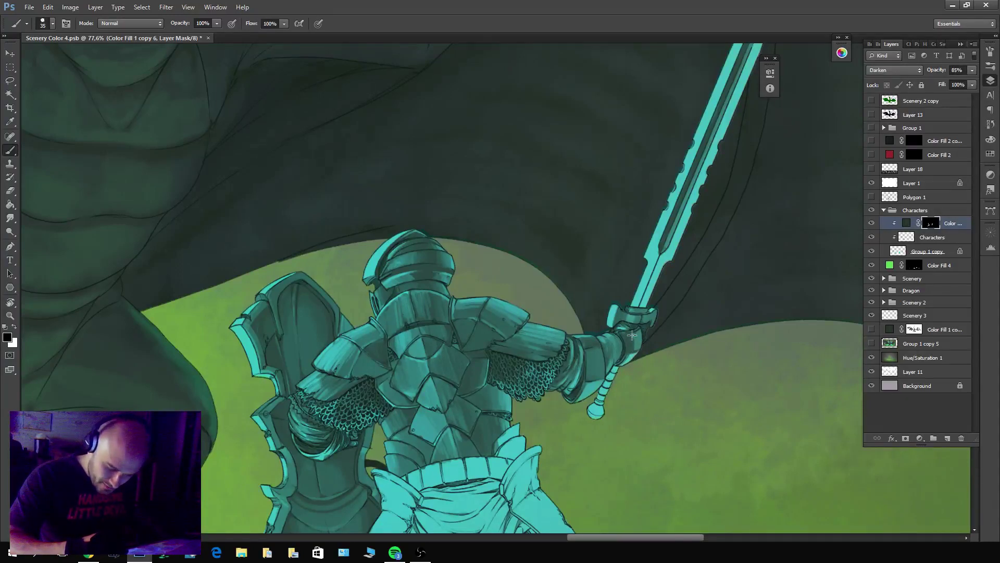
{"action": "key", "text": "x"}
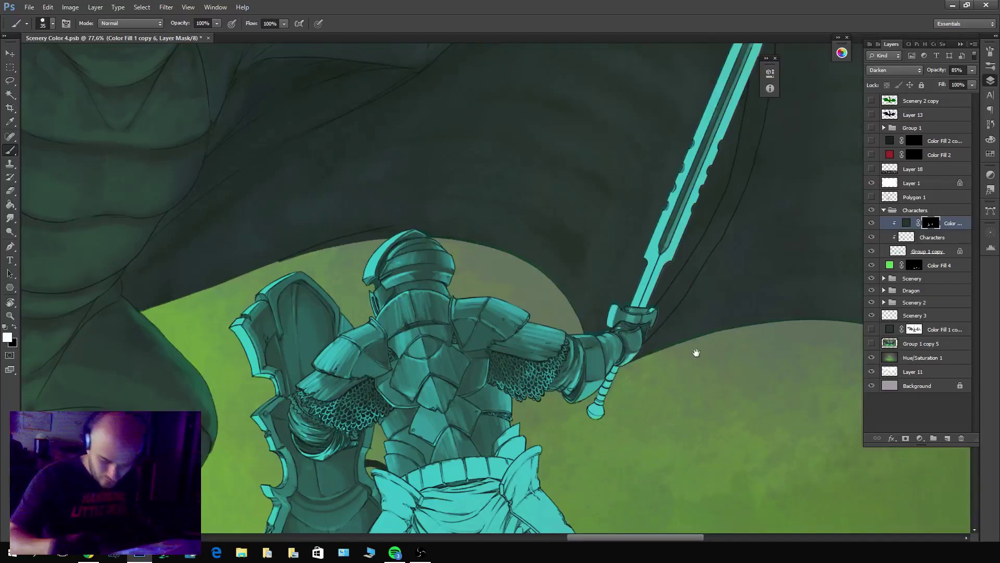
Darken the sword blade's shield-side bevel in white from crossguard to tip, and lighten one side of the central groove with black.
{"action": "left_click_drag", "start_coordinate": [695, 351], "coordinate": [666, 391]}
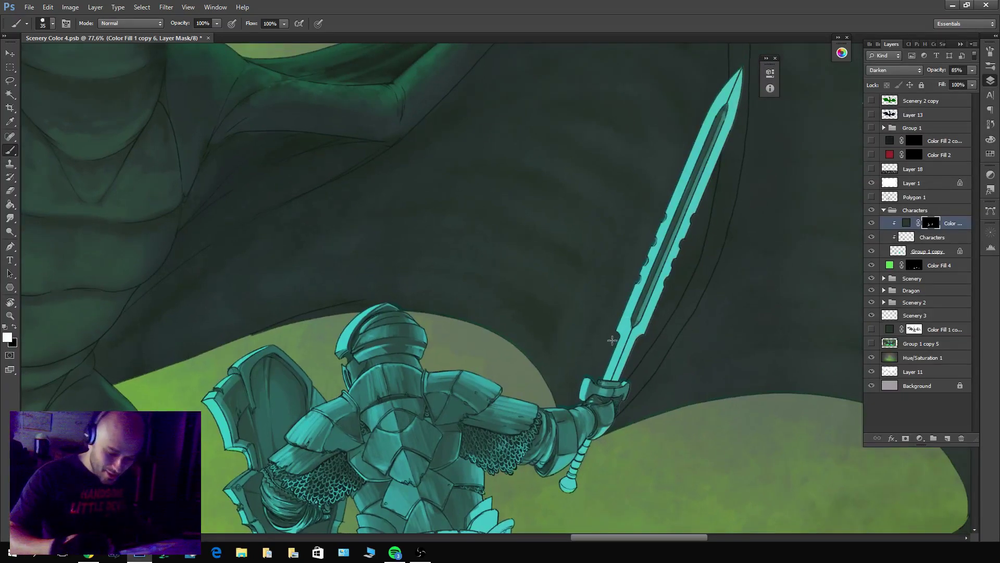
{"action": "key", "text": "x"}
{"action": "key", "text": "x"}
{"action": "mouse_move", "coordinate": [618, 354]}
{"action": "left_mouse_down"}
{"action": "mouse_move", "coordinate": [611, 374]}
{"action": "mouse_move", "coordinate": [637, 281]}
{"action": "mouse_move", "coordinate": [629, 331]}
{"action": "mouse_move", "coordinate": [687, 177]}
{"action": "mouse_move", "coordinate": [673, 198]}
{"action": "mouse_move", "coordinate": [733, 79]}
{"action": "left_mouse_up"}
{"action": "key", "text": "x"}
{"action": "left_click_drag", "start_coordinate": [722, 114], "coordinate": [644, 293]}
{"action": "left_click_drag", "start_coordinate": [629, 326], "coordinate": [643, 292]}
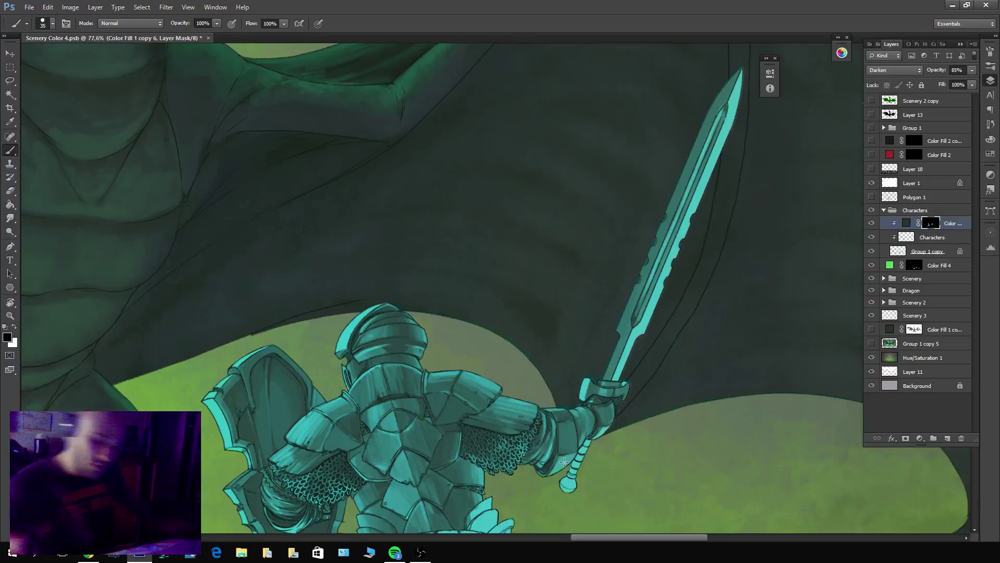
{"action": "key", "text": "x"}
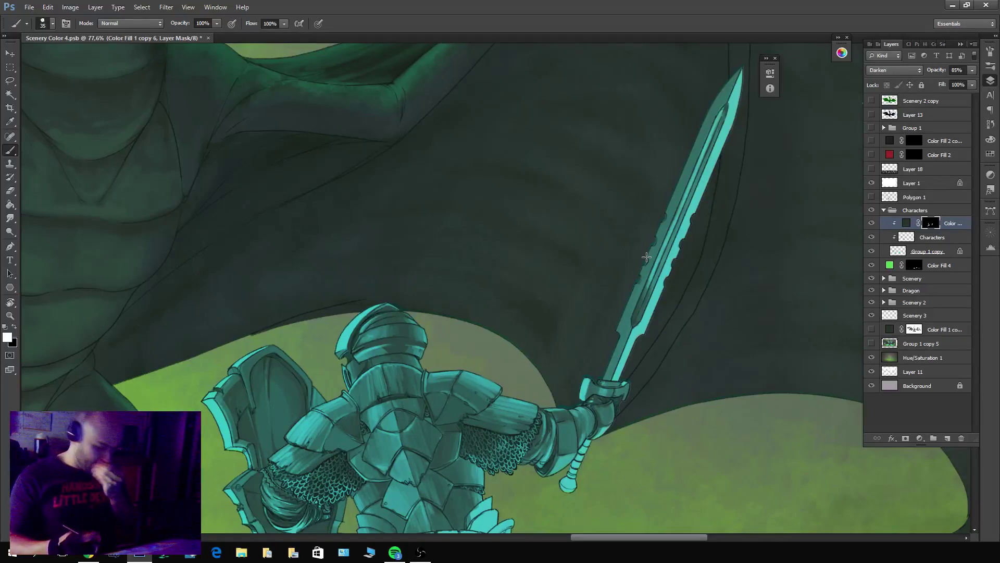
{"action": "key", "text": "x"}
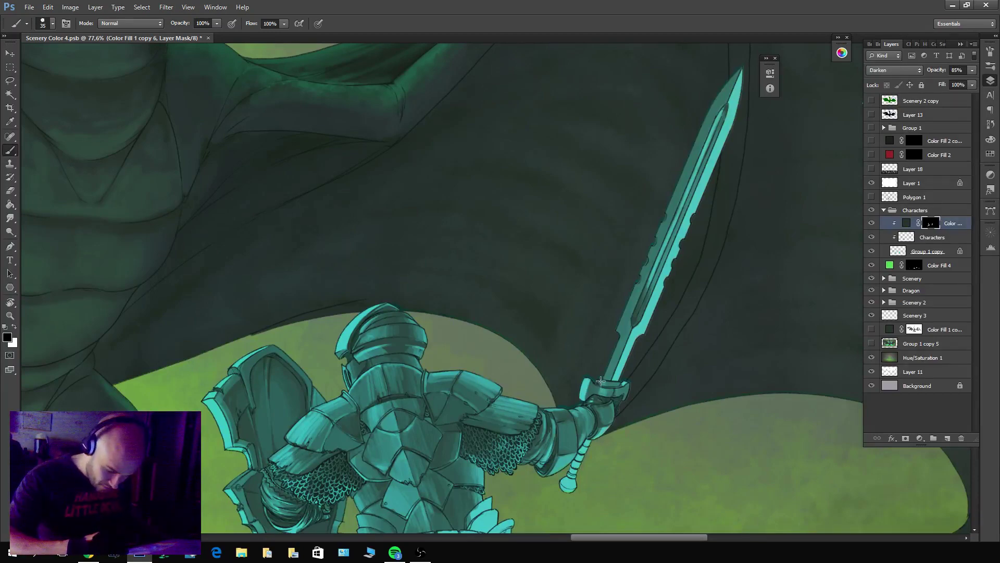
{"action": "key", "text": "x"}
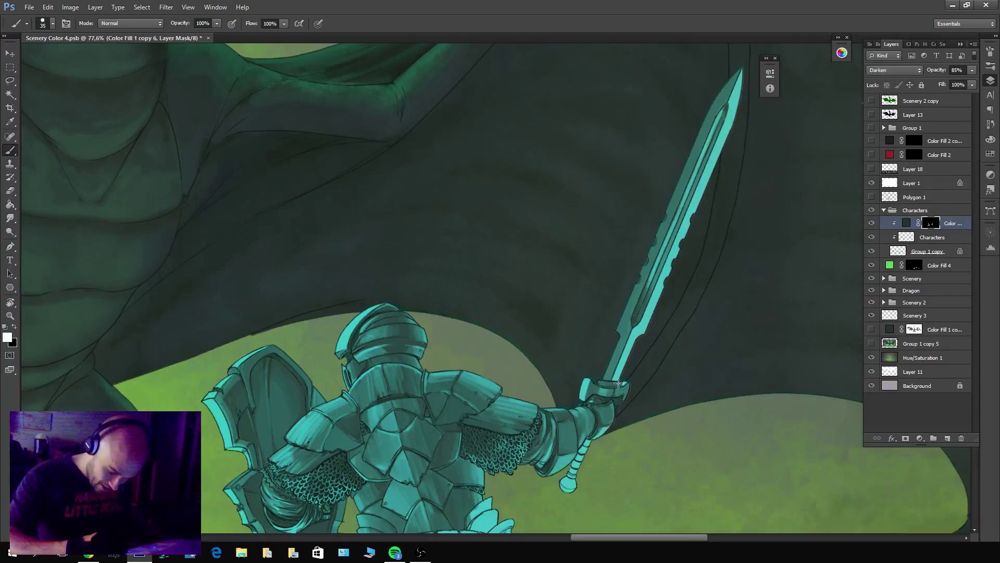
Shade the sword's grip and round pommel with white mask strokes, and pick out their highlights with black.
{"action": "left_click_drag", "start_coordinate": [618, 384], "coordinate": [690, 213]}
{"action": "key", "text": "x"}
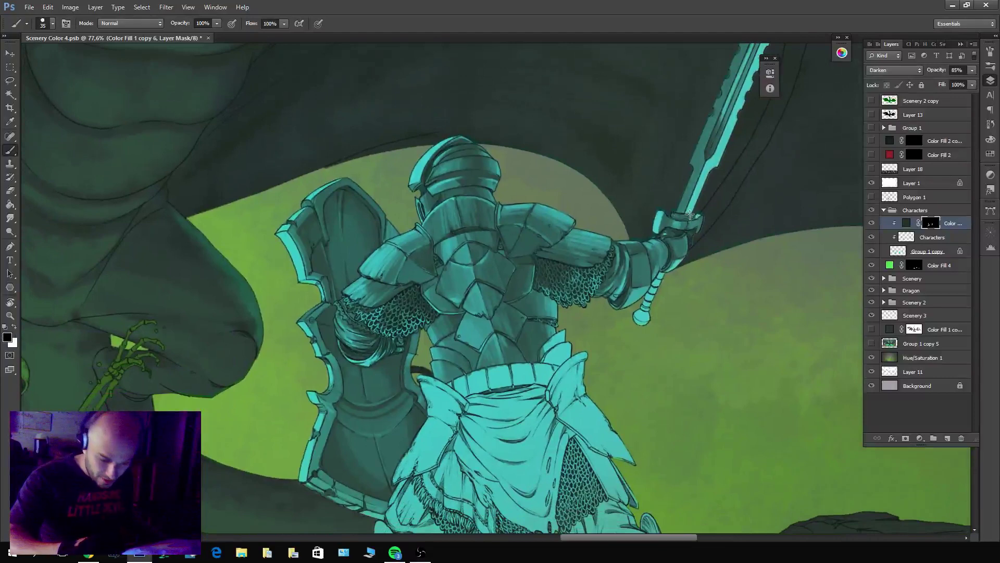
{"action": "key", "text": "x"}
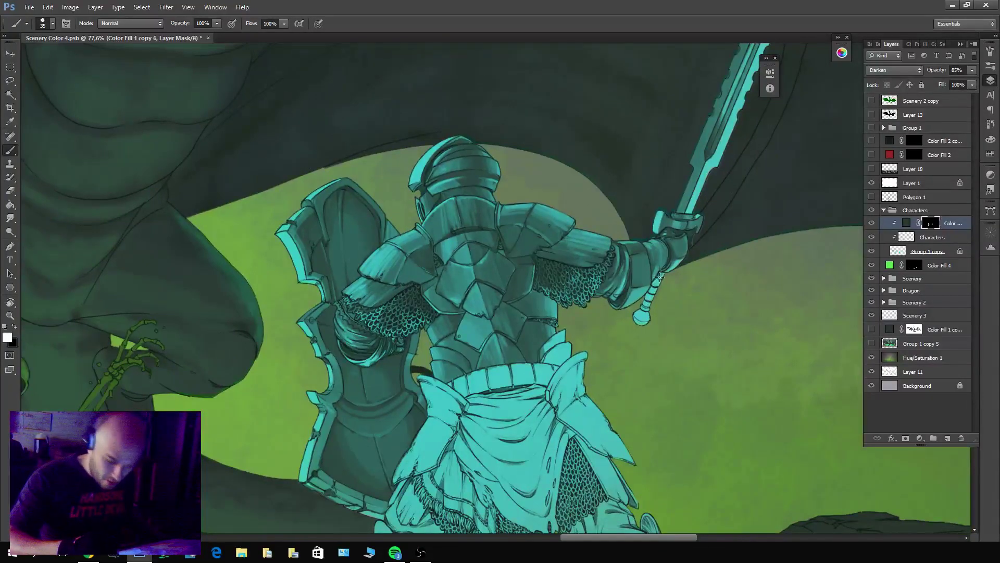
{"action": "key", "text": "x"}
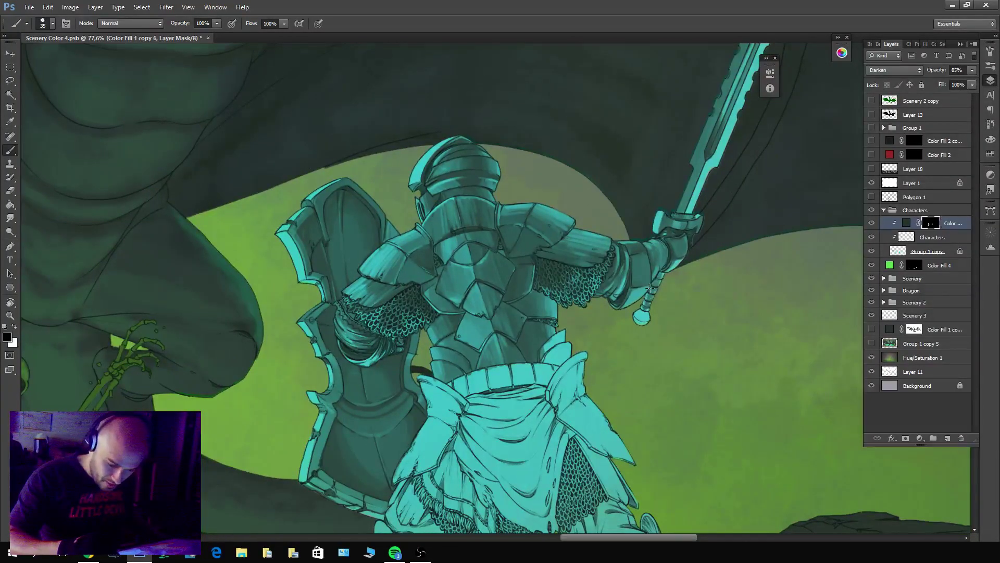
{"action": "key", "text": "x"}
{"action": "key", "text": "x"}
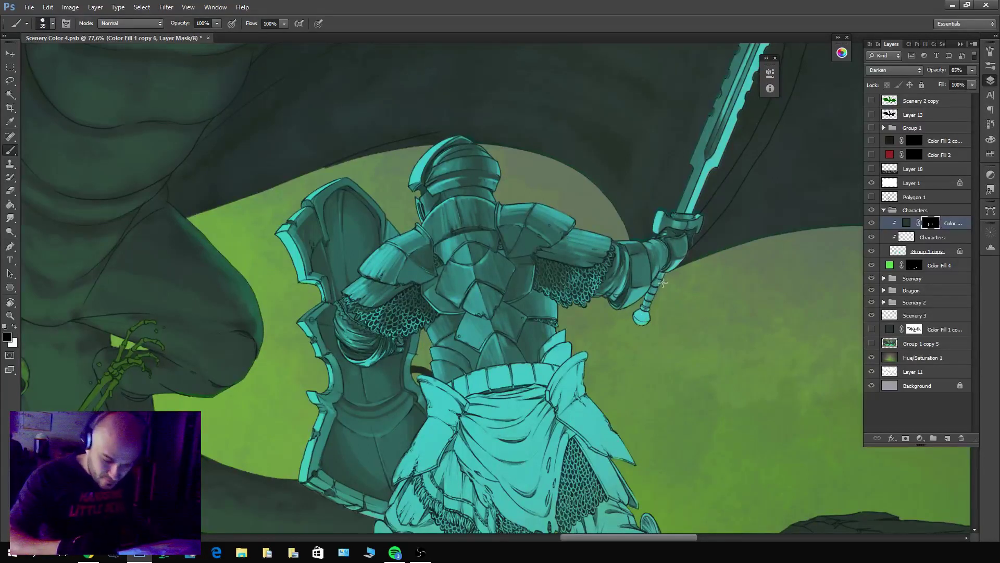
{"action": "key", "text": "x"}
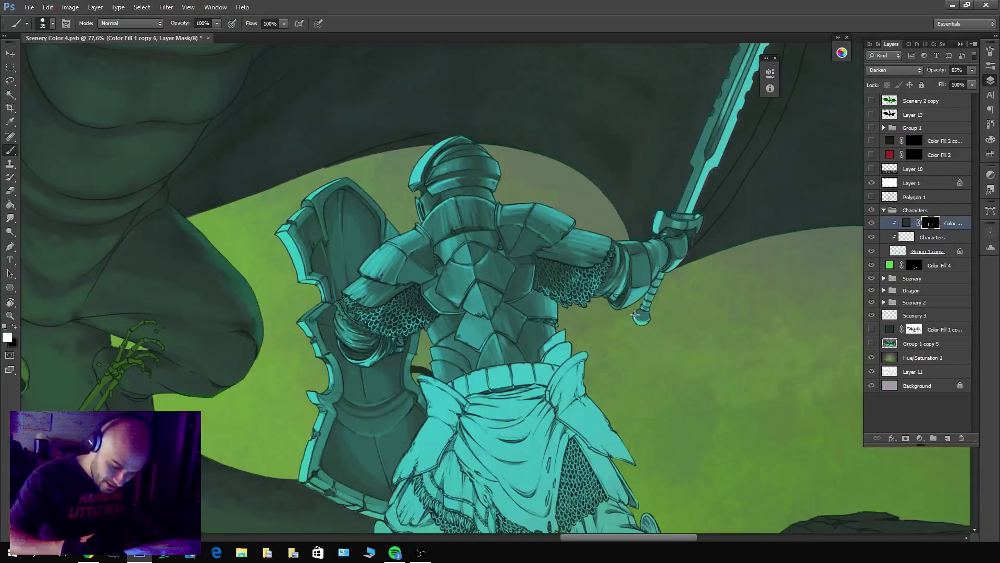
{"action": "key", "text": "x"}
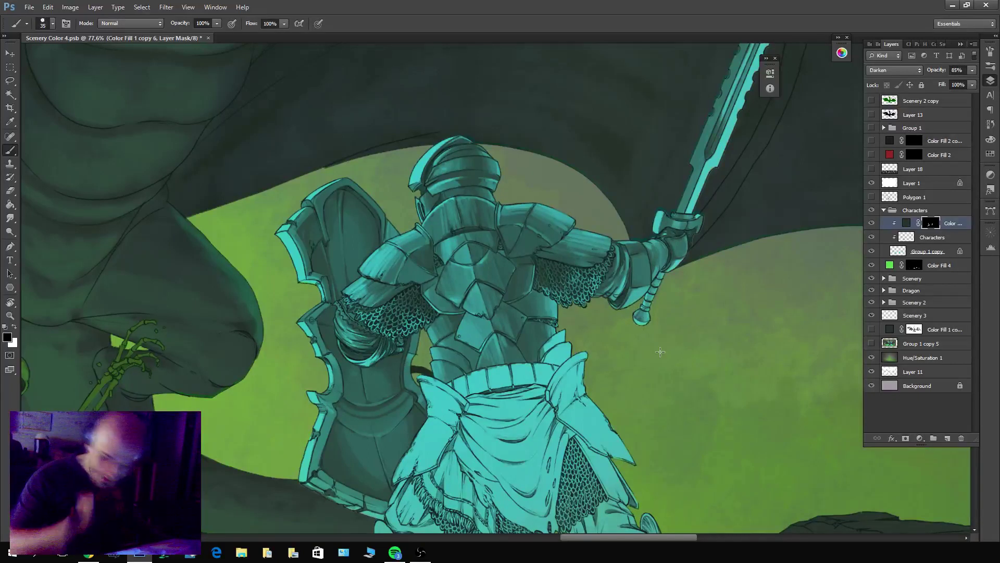
Darken the knight's segmented waist belt with white on the mask, and touch up highlights on its plates with black.
{"action": "left_click_drag", "start_coordinate": [662, 325], "coordinate": [706, 228]}
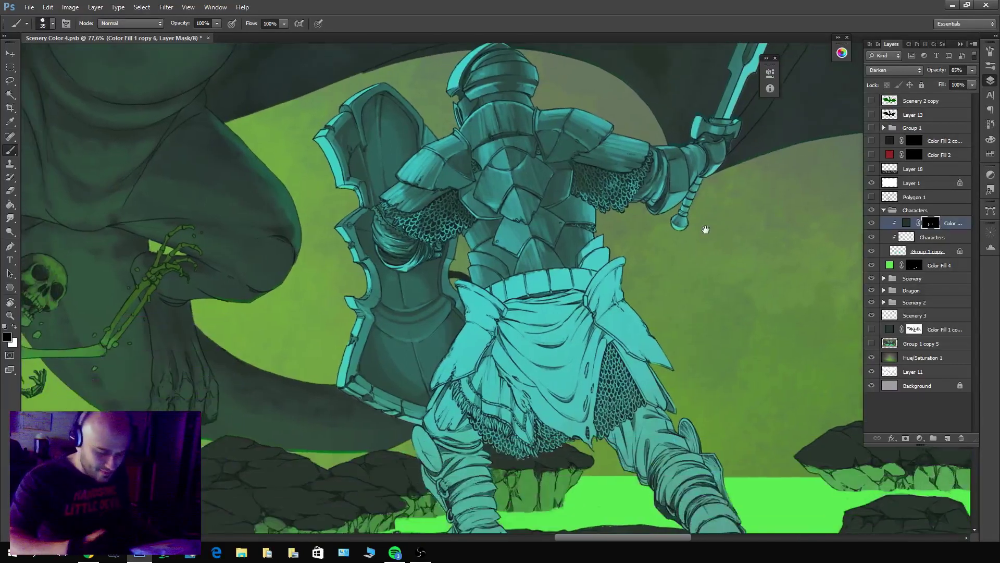
{"action": "key", "text": "x"}
{"action": "mouse_move", "coordinate": [550, 271]}
{"action": "left_mouse_down"}
{"action": "mouse_move", "coordinate": [536, 292]}
{"action": "mouse_move", "coordinate": [517, 275]}
{"action": "mouse_move", "coordinate": [515, 292]}
{"action": "mouse_move", "coordinate": [488, 287]}
{"action": "left_mouse_up"}
{"action": "key", "text": "x"}
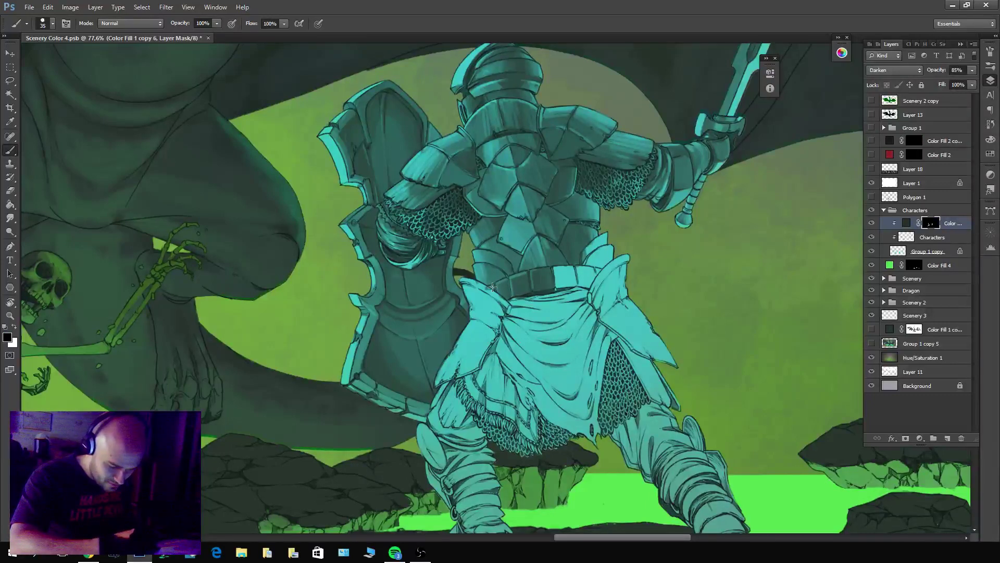
{"action": "key", "text": "x"}
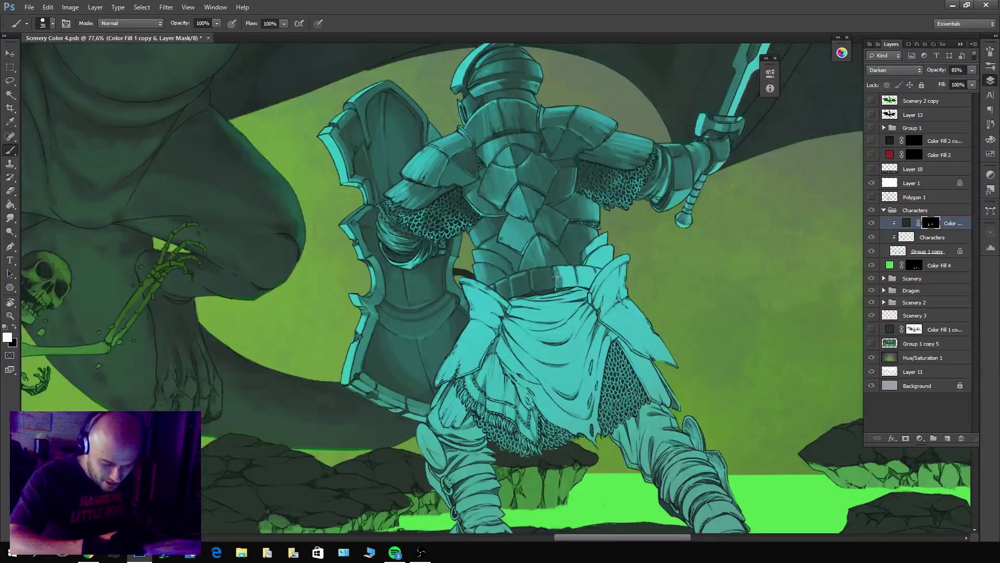
{"action": "mouse_move", "coordinate": [557, 276]}
{"action": "left_mouse_down"}
{"action": "mouse_move", "coordinate": [566, 267]}
{"action": "mouse_move", "coordinate": [590, 273]}
{"action": "mouse_move", "coordinate": [569, 285]}
{"action": "mouse_move", "coordinate": [560, 280]}
{"action": "mouse_move", "coordinate": [587, 275]}
{"action": "left_mouse_up"}
{"action": "key", "text": "ctrl+z"}
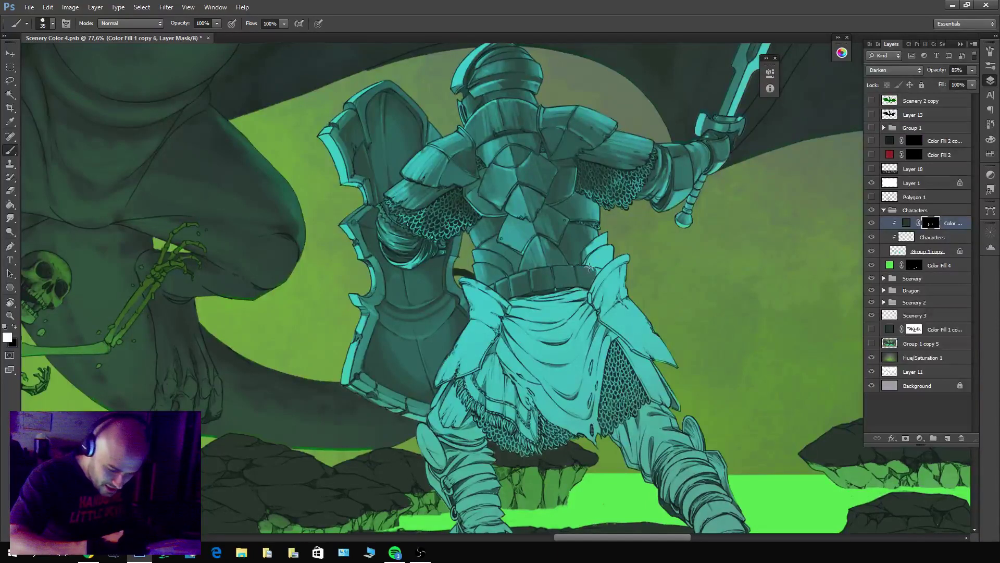
{"action": "key", "text": "x"}
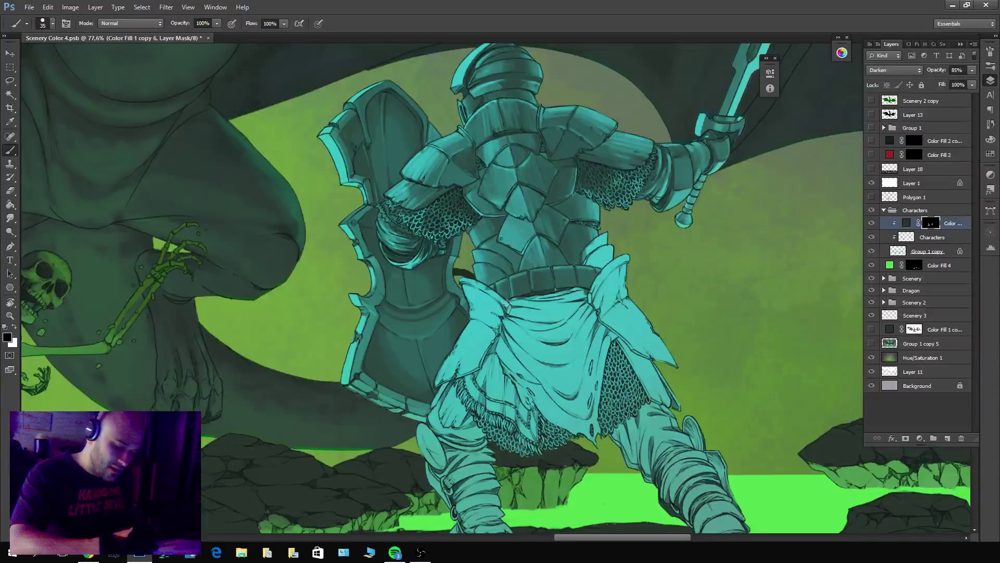
{"action": "key", "text": "x"}
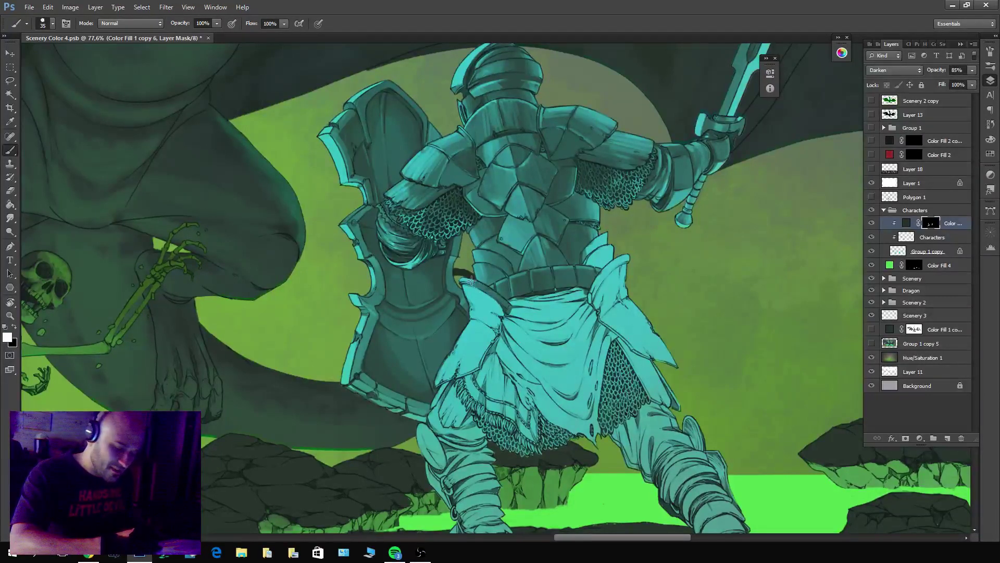
{"action": "key", "text": "x"}
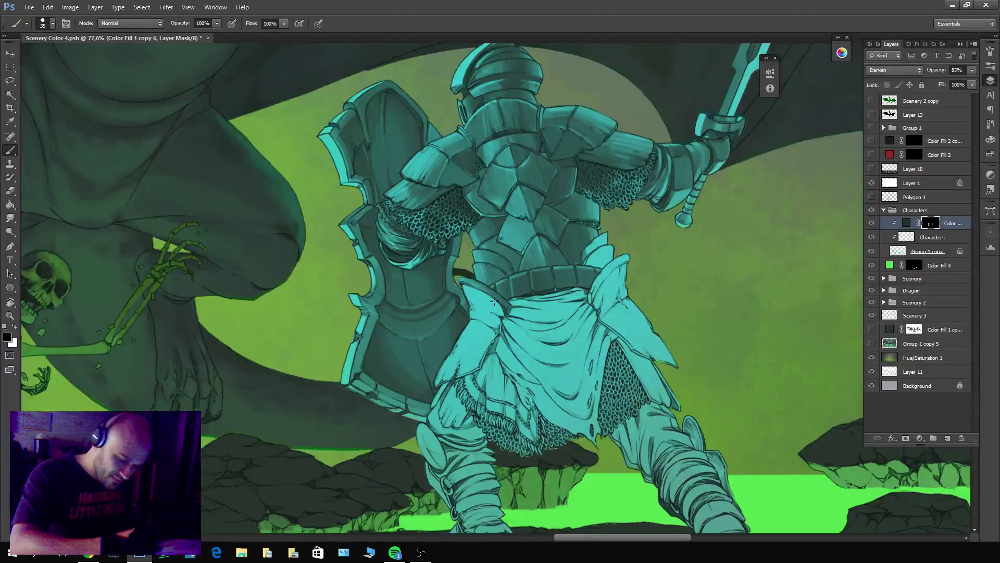
Shade the flared upper section of the shield-side hip plate in white, refining its lit edges with black.
{"action": "key", "text": "x"}
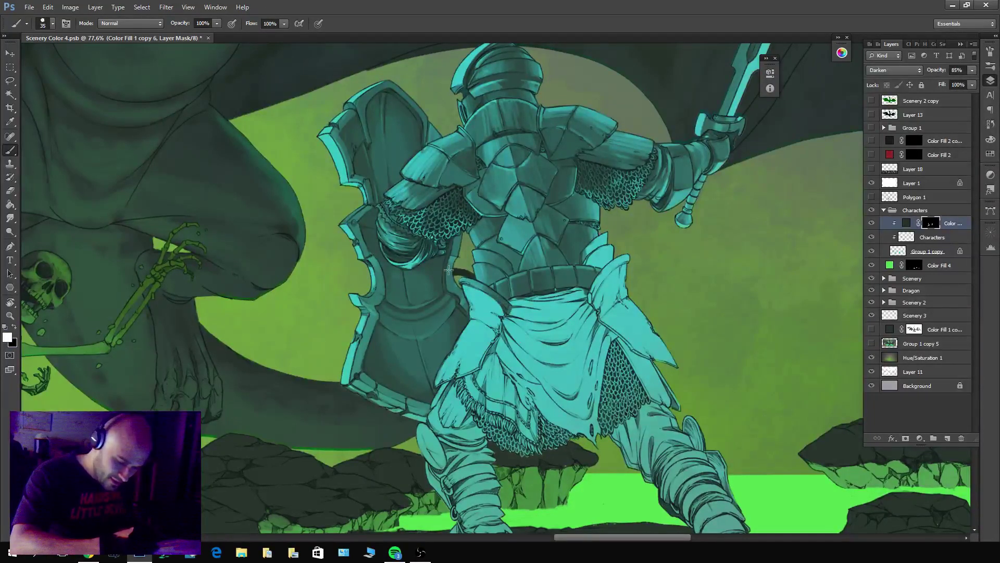
{"action": "mouse_move", "coordinate": [505, 318]}
{"action": "left_mouse_down"}
{"action": "mouse_move", "coordinate": [483, 311]}
{"action": "mouse_move", "coordinate": [462, 284]}
{"action": "left_mouse_up"}
{"action": "key", "text": "x"}
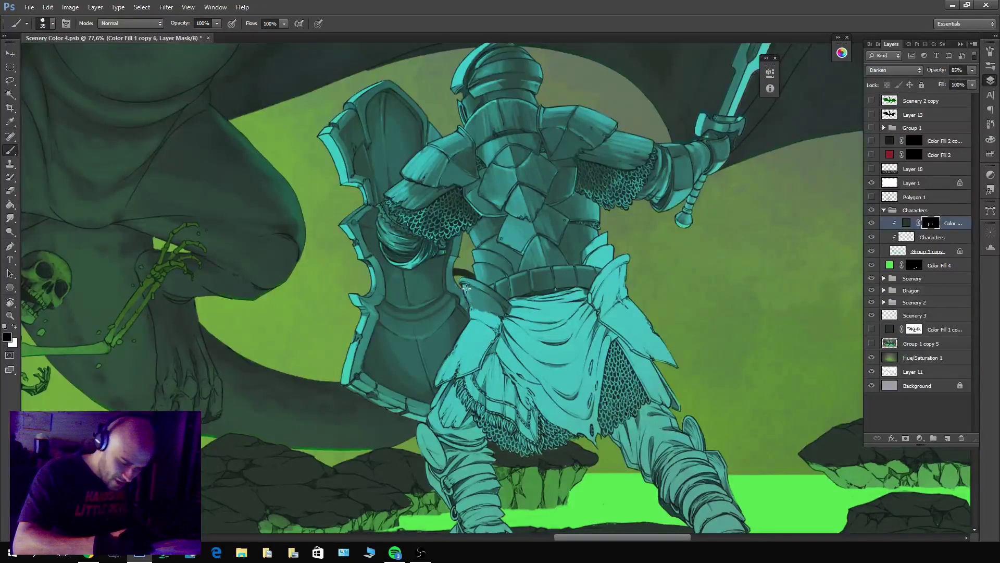
{"action": "key", "text": "x"}
{"action": "left_click_drag", "start_coordinate": [504, 322], "coordinate": [491, 326]}
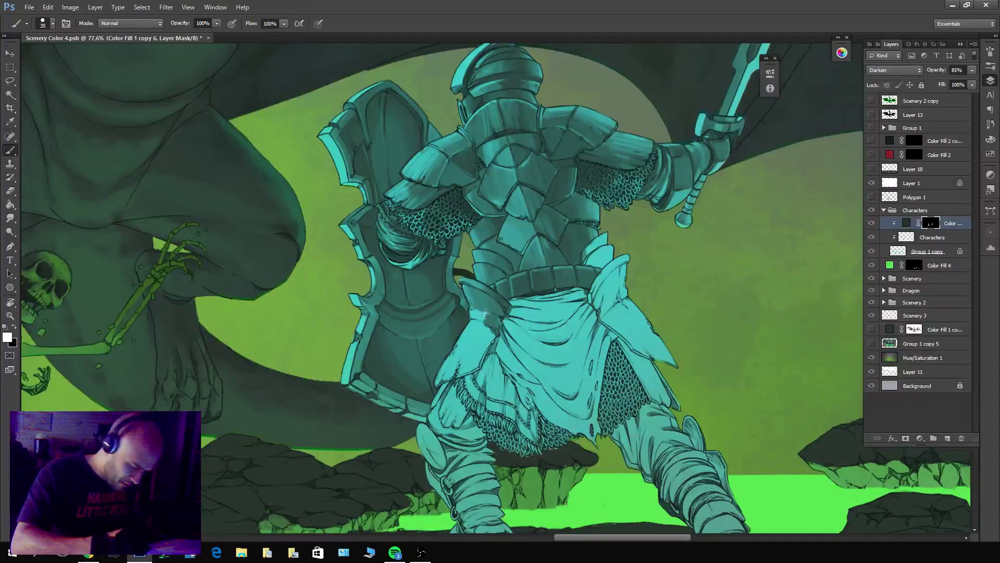
{"action": "key", "text": "x"}
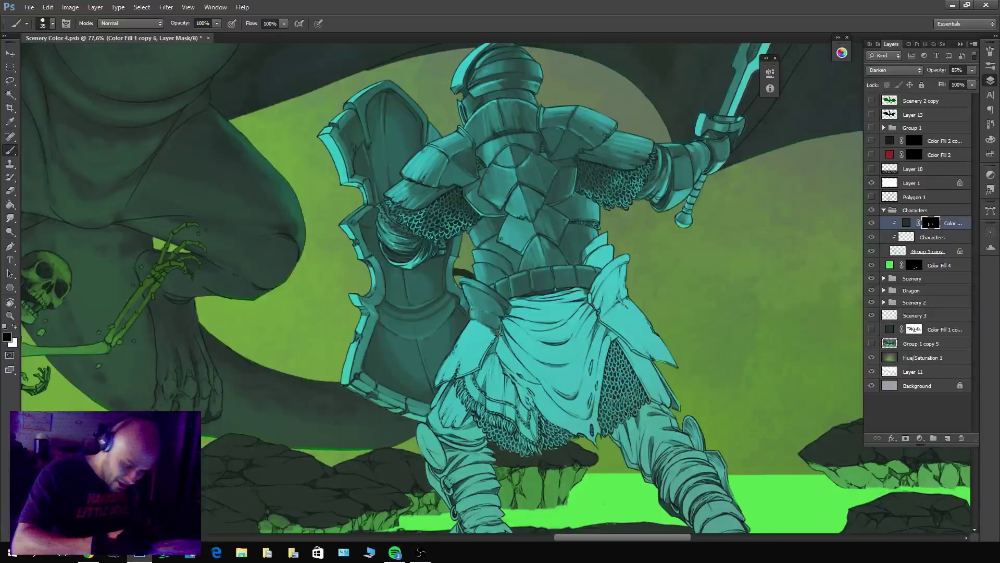
{"action": "key", "text": "x"}
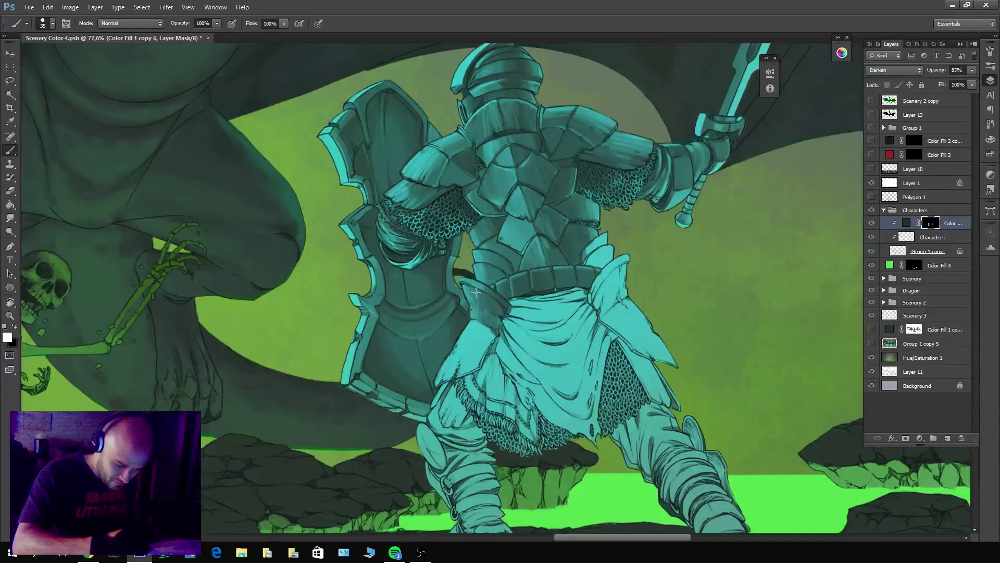
Darken the long lower section of the shield-side hip plate in white, and lighten a streak along it with black.
{"action": "mouse_move", "coordinate": [499, 317]}
{"action": "left_mouse_down"}
{"action": "mouse_move", "coordinate": [661, 302]}
{"action": "mouse_move", "coordinate": [613, 327]}
{"action": "mouse_move", "coordinate": [615, 314]}
{"action": "mouse_move", "coordinate": [602, 338]}
{"action": "mouse_move", "coordinate": [614, 307]}
{"action": "mouse_move", "coordinate": [588, 341]}
{"action": "mouse_move", "coordinate": [609, 299]}
{"action": "mouse_move", "coordinate": [568, 353]}
{"action": "mouse_move", "coordinate": [598, 294]}
{"action": "mouse_move", "coordinate": [565, 356]}
{"action": "left_mouse_up"}
{"action": "key", "text": "x"}
{"action": "mouse_move", "coordinate": [603, 295]}
{"action": "left_mouse_down"}
{"action": "mouse_move", "coordinate": [572, 350]}
{"action": "mouse_move", "coordinate": [595, 318]}
{"action": "mouse_move", "coordinate": [573, 371]}
{"action": "left_mouse_up"}
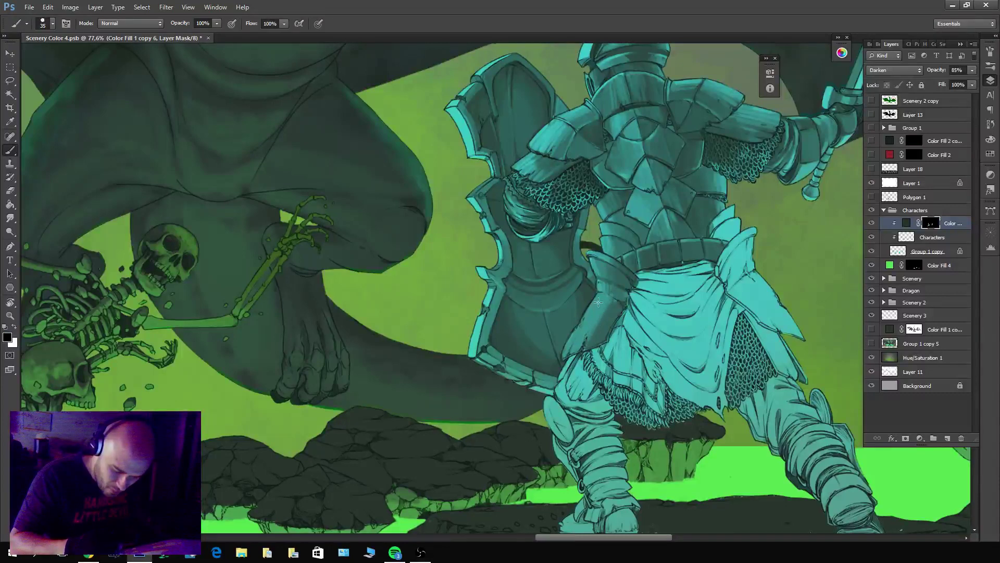
{"action": "left_click_drag", "start_coordinate": [598, 302], "coordinate": [586, 322]}
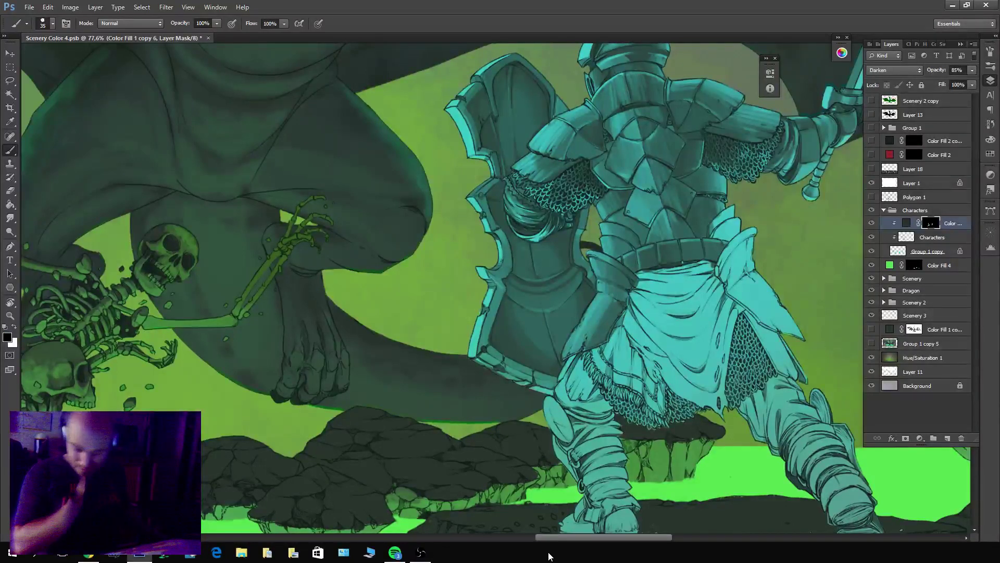
Fill the draped cloth hanging below the belt with solid shadow by painting white on the mask.
{"action": "key", "text": "x"}
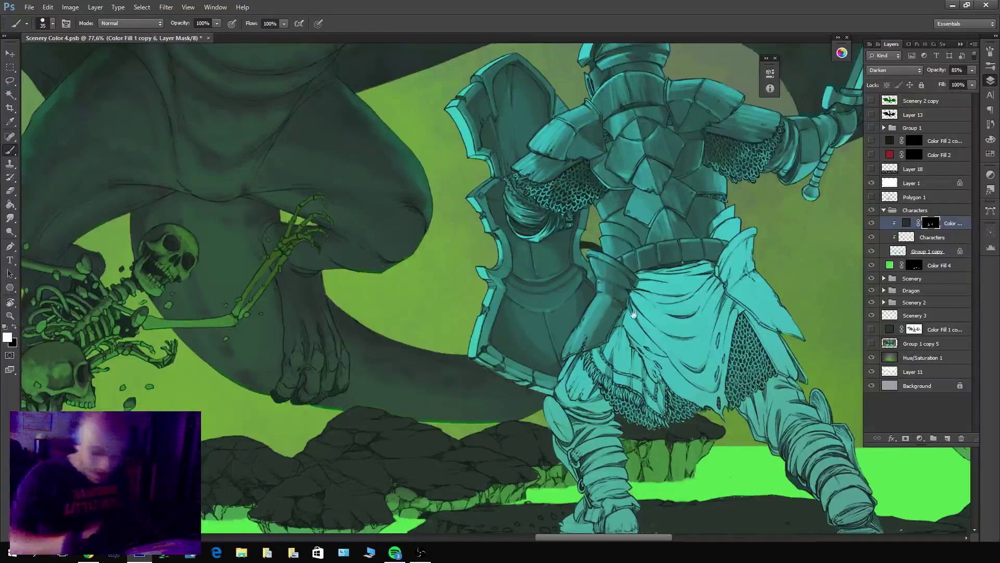
{"action": "scroll", "coordinate": [615, 298], "scroll_direction": "down", "scroll_amount": 3}
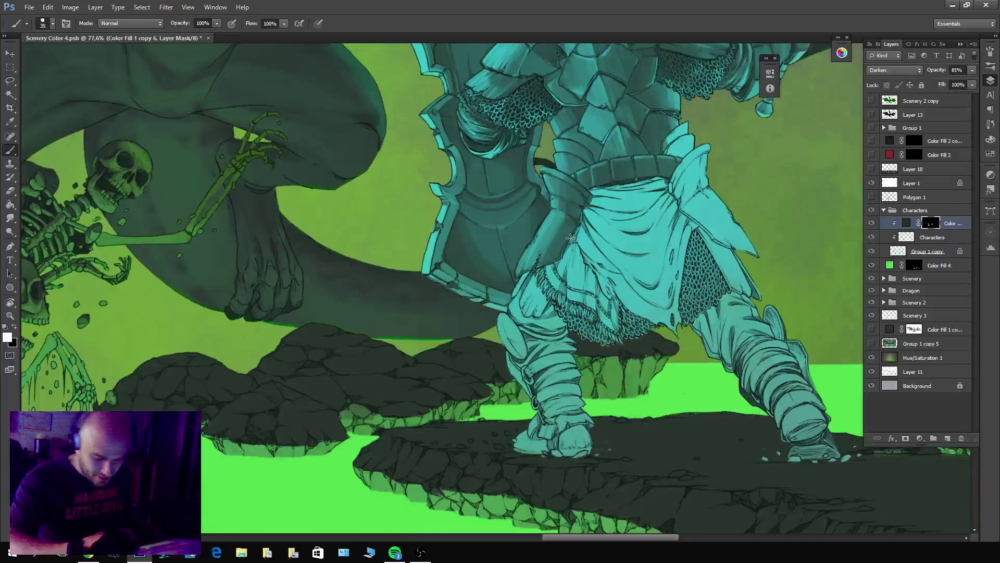
{"action": "mouse_move", "coordinate": [622, 217]}
{"action": "left_mouse_down"}
{"action": "mouse_move", "coordinate": [598, 193]}
{"action": "mouse_move", "coordinate": [633, 197]}
{"action": "mouse_move", "coordinate": [633, 182]}
{"action": "mouse_move", "coordinate": [662, 181]}
{"action": "mouse_move", "coordinate": [664, 209]}
{"action": "mouse_move", "coordinate": [665, 184]}
{"action": "mouse_move", "coordinate": [690, 225]}
{"action": "mouse_move", "coordinate": [663, 210]}
{"action": "mouse_move", "coordinate": [664, 221]}
{"action": "mouse_move", "coordinate": [646, 205]}
{"action": "mouse_move", "coordinate": [649, 280]}
{"action": "mouse_move", "coordinate": [634, 270]}
{"action": "mouse_move", "coordinate": [606, 355]}
{"action": "mouse_move", "coordinate": [590, 325]}
{"action": "mouse_move", "coordinate": [576, 339]}
{"action": "mouse_move", "coordinate": [568, 279]}
{"action": "mouse_move", "coordinate": [576, 225]}
{"action": "mouse_move", "coordinate": [537, 370]}
{"action": "mouse_move", "coordinate": [581, 287]}
{"action": "mouse_move", "coordinate": [598, 214]}
{"action": "mouse_move", "coordinate": [593, 198]}
{"action": "mouse_move", "coordinate": [623, 247]}
{"action": "mouse_move", "coordinate": [656, 190]}
{"action": "mouse_move", "coordinate": [635, 282]}
{"action": "left_mouse_up"}
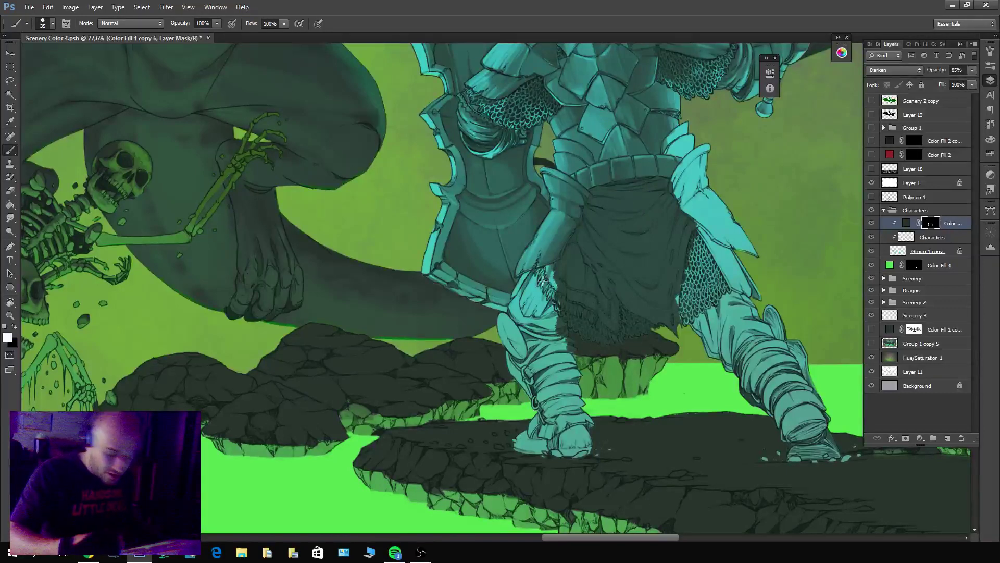
Shade the shield-side thigh below the hip plate down to the knee in white, correcting highlights with black.
{"action": "mouse_move", "coordinate": [558, 285]}
{"action": "left_mouse_down"}
{"action": "mouse_move", "coordinate": [542, 310]}
{"action": "mouse_move", "coordinate": [555, 274]}
{"action": "mouse_move", "coordinate": [529, 312]}
{"action": "mouse_move", "coordinate": [550, 269]}
{"action": "mouse_move", "coordinate": [527, 307]}
{"action": "mouse_move", "coordinate": [535, 278]}
{"action": "mouse_move", "coordinate": [529, 311]}
{"action": "left_mouse_up"}
{"action": "key", "text": "x"}
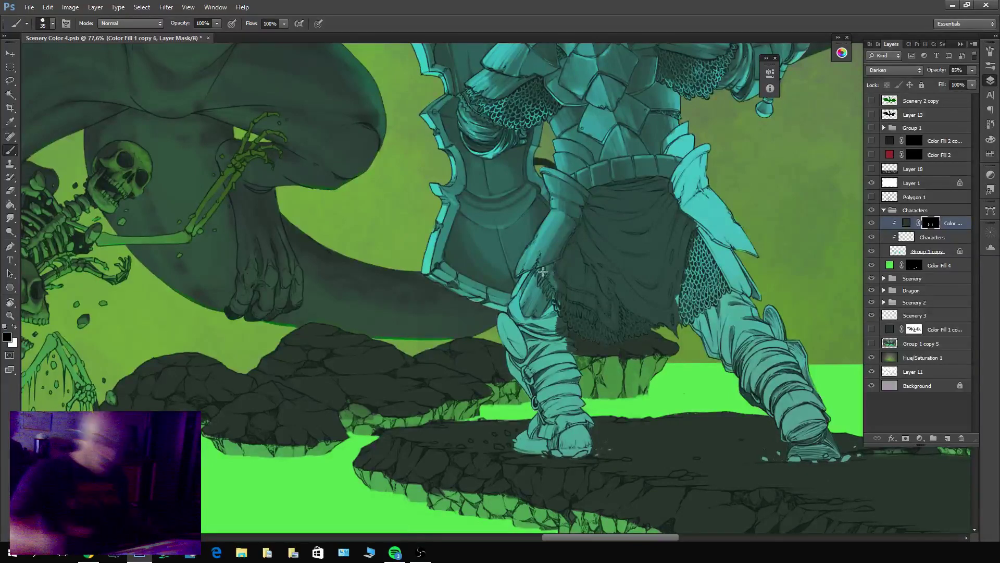
{"action": "key", "text": "x"}
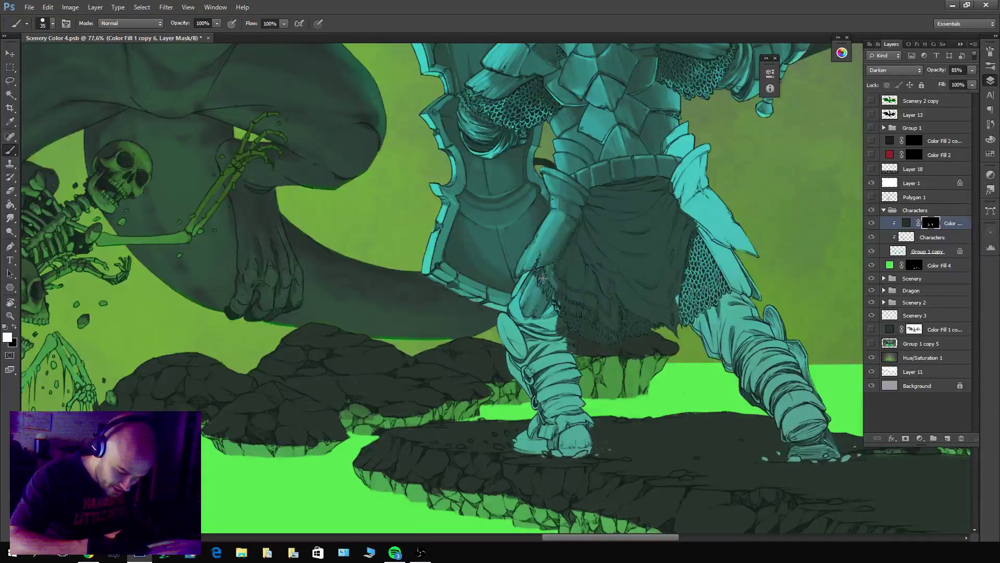
{"action": "key", "text": "x"}
{"action": "key", "text": "x"}
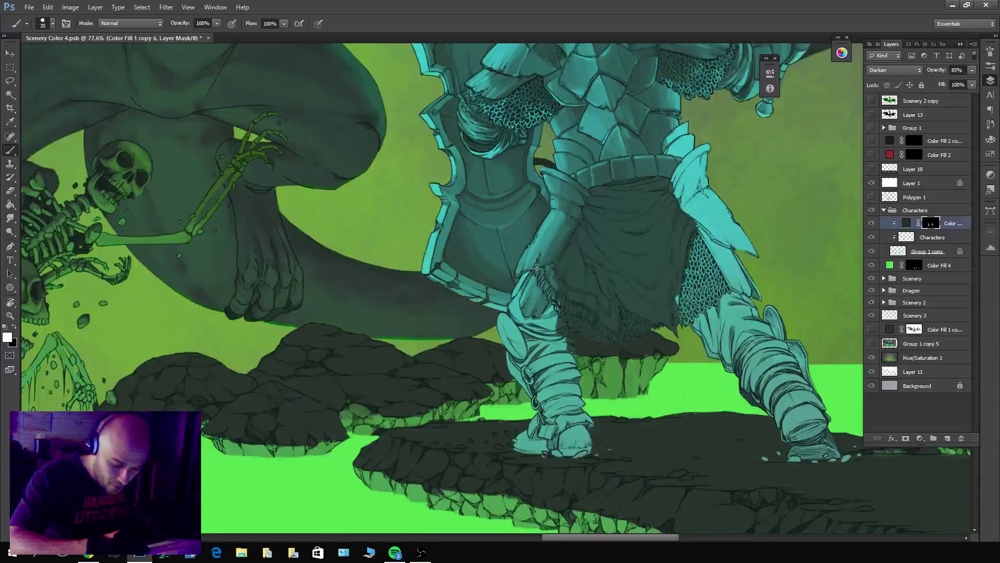
{"action": "mouse_move", "coordinate": [532, 268]}
{"action": "left_mouse_down"}
{"action": "mouse_move", "coordinate": [517, 300]}
{"action": "mouse_move", "coordinate": [525, 290]}
{"action": "left_mouse_up"}
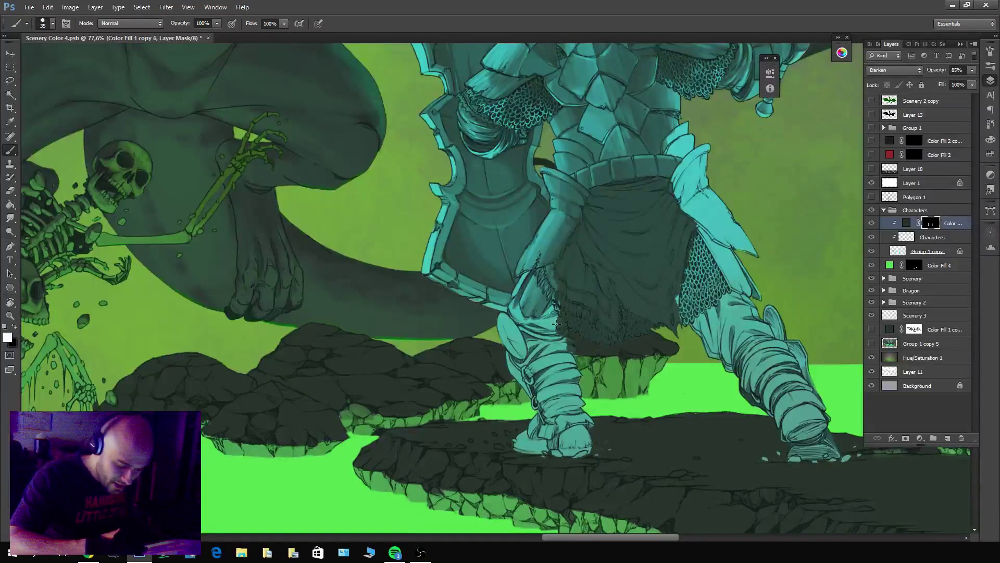
{"action": "mouse_move", "coordinate": [556, 324]}
{"action": "left_mouse_down"}
{"action": "mouse_move", "coordinate": [553, 305]}
{"action": "mouse_move", "coordinate": [557, 324]}
{"action": "mouse_move", "coordinate": [521, 319]}
{"action": "left_mouse_up"}
{"action": "key", "text": "x"}
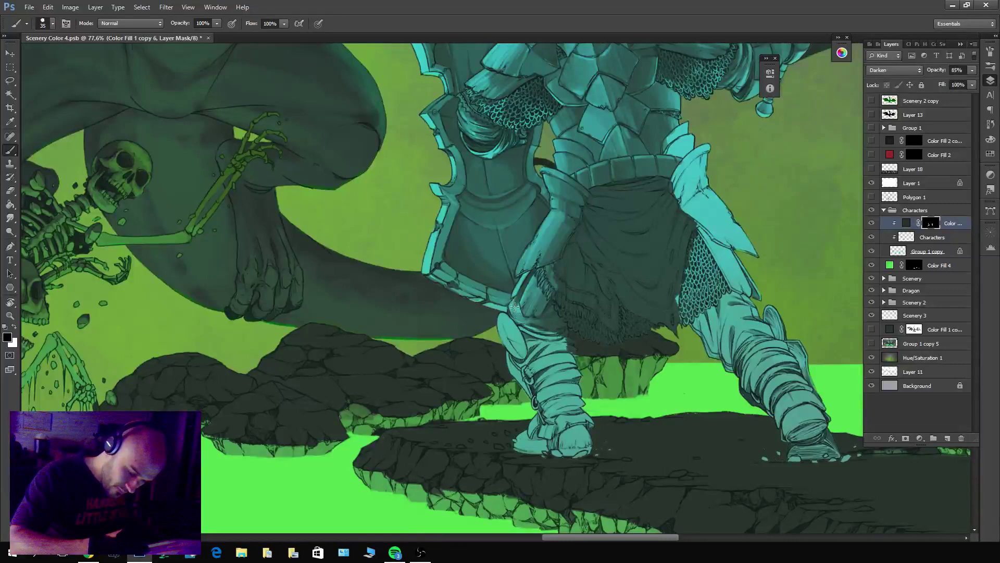
{"action": "key", "text": "x"}
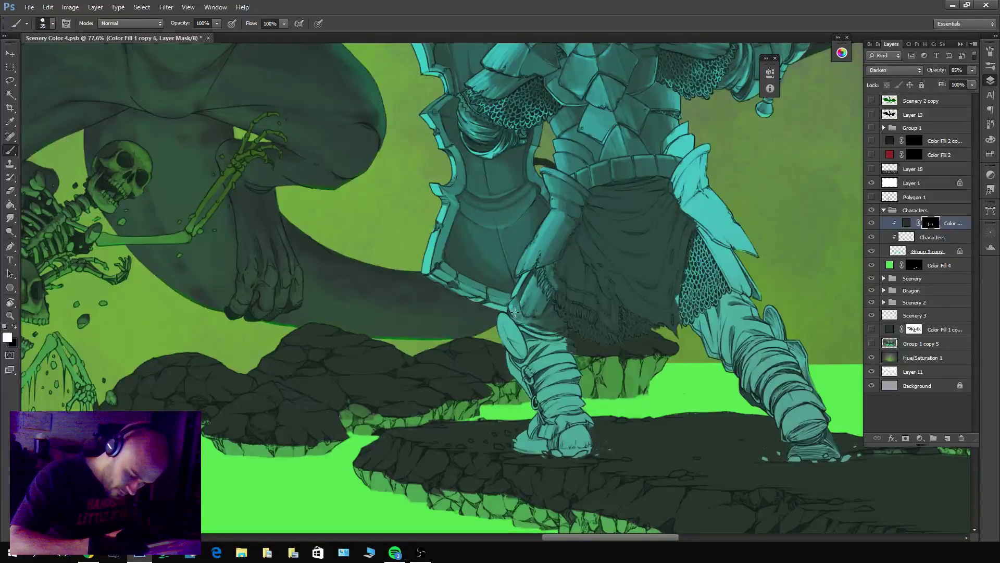
Shade the shield-side knee guard and the wrappings around it with white, and restore its highlights with black.
{"action": "key", "text": "x"}
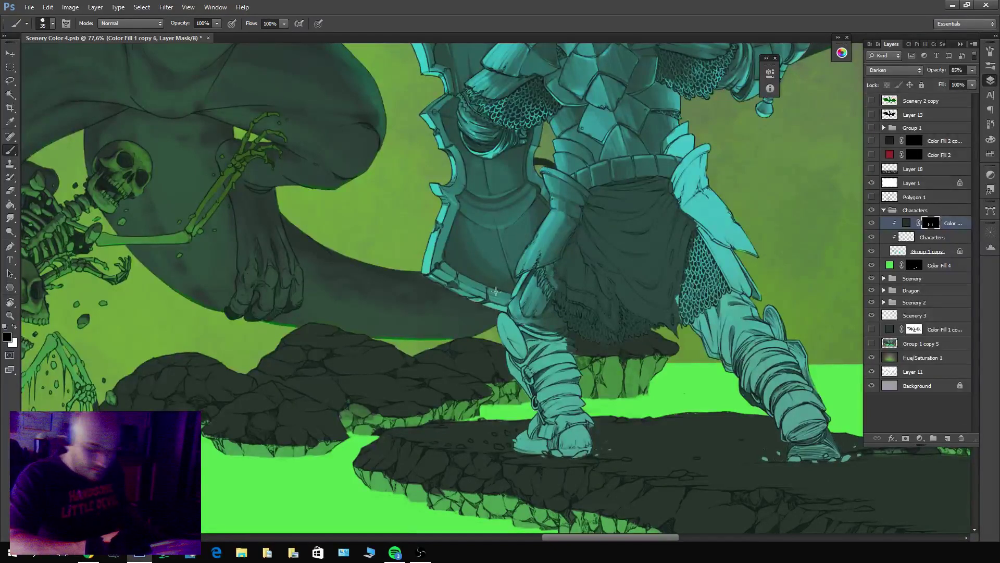
{"action": "key", "text": "x"}
{"action": "mouse_move", "coordinate": [523, 352]}
{"action": "left_mouse_down"}
{"action": "mouse_move", "coordinate": [503, 317]}
{"action": "mouse_move", "coordinate": [526, 358]}
{"action": "mouse_move", "coordinate": [526, 346]}
{"action": "mouse_move", "coordinate": [549, 351]}
{"action": "mouse_move", "coordinate": [510, 336]}
{"action": "mouse_move", "coordinate": [516, 339]}
{"action": "mouse_move", "coordinate": [502, 312]}
{"action": "left_mouse_up"}
{"action": "key", "text": "x"}
{"action": "key", "text": "x"}
{"action": "key", "text": "x"}
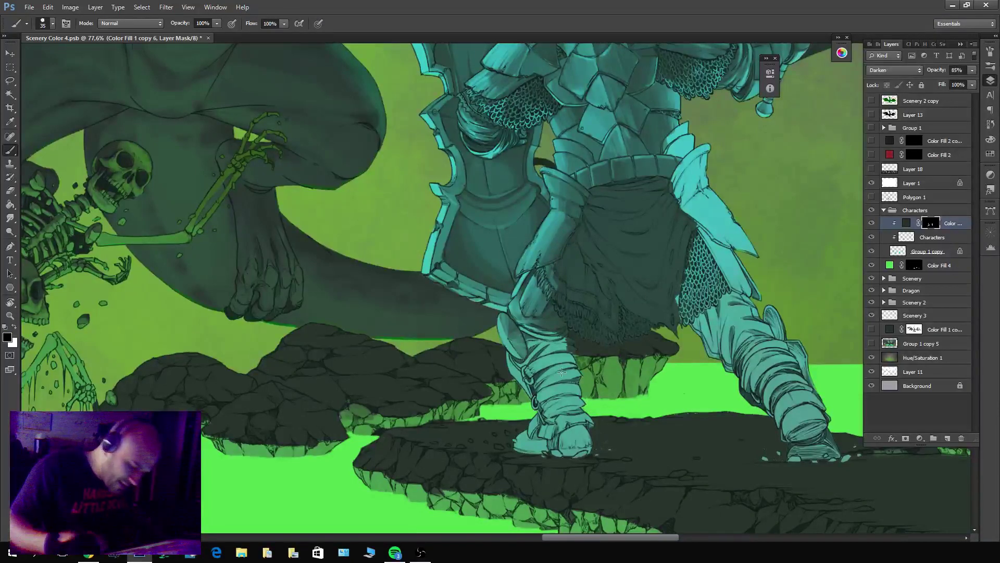
{"action": "key", "text": "x"}
{"action": "key", "text": "x"}
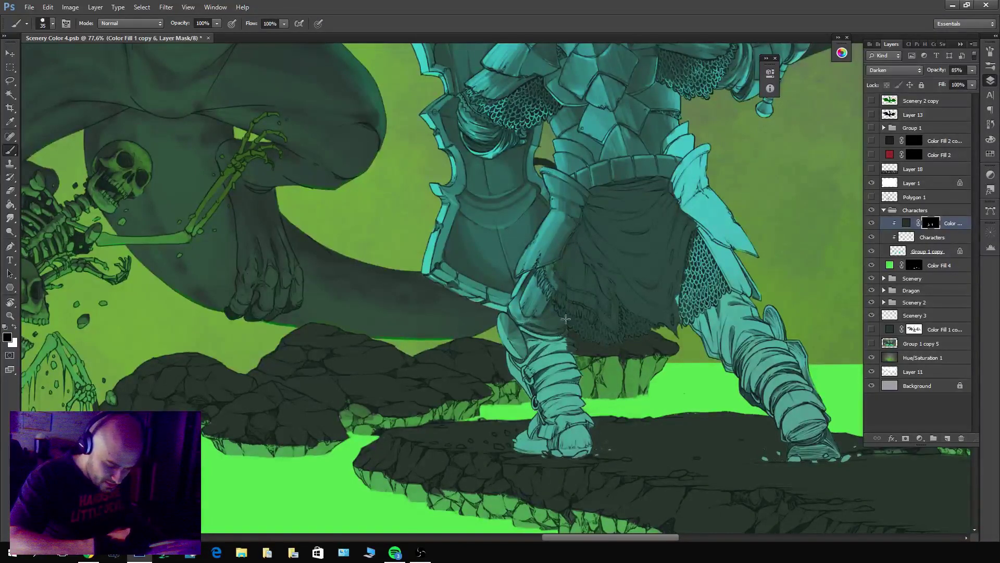
Lighten the fringed cloth edge beside the shield-side knee by painting black on the mask, and rework its shadows with white.
{"action": "key", "text": "x"}
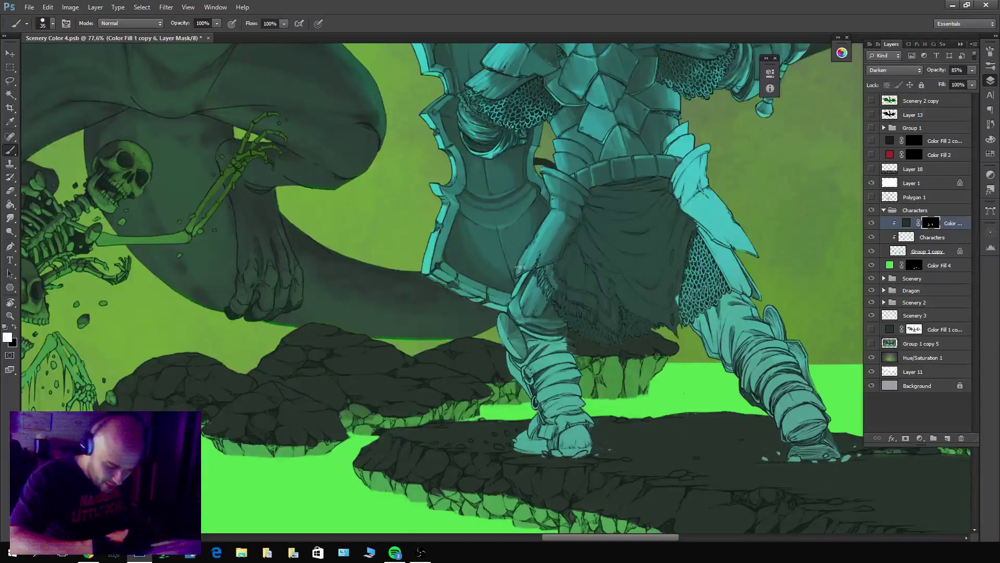
{"action": "key", "text": "x"}
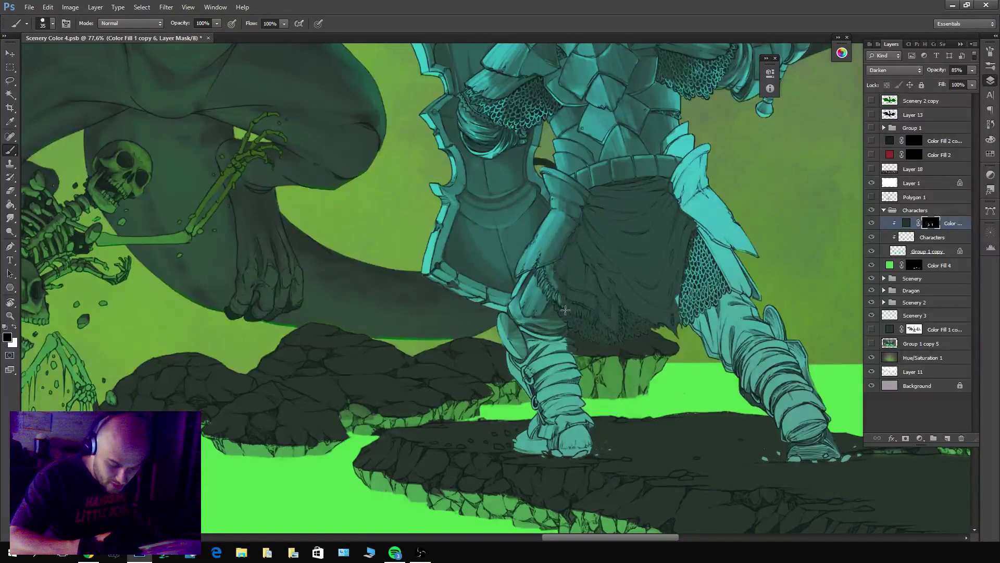
{"action": "key", "text": "x"}
{"action": "key", "text": "x"}
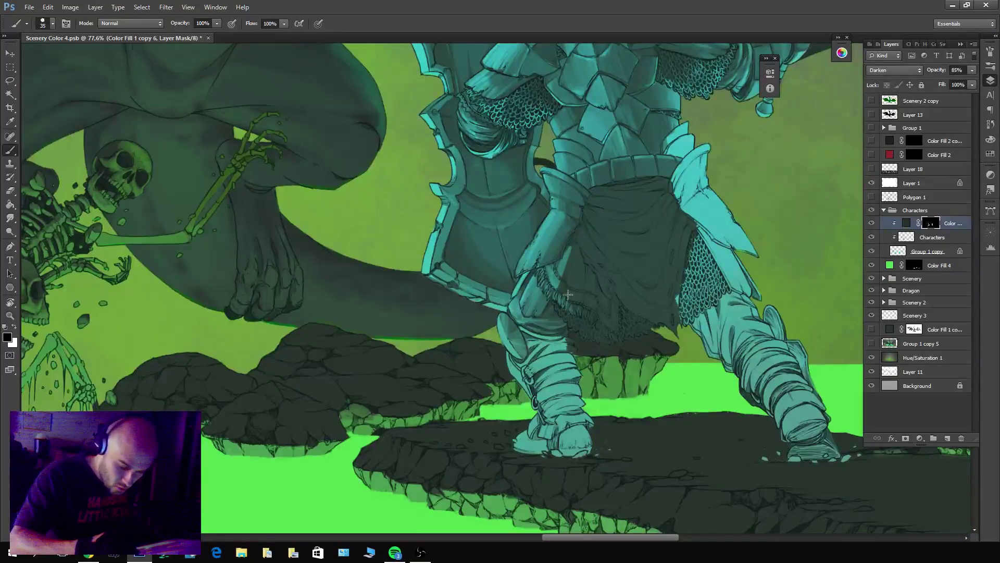
{"action": "key", "text": "x"}
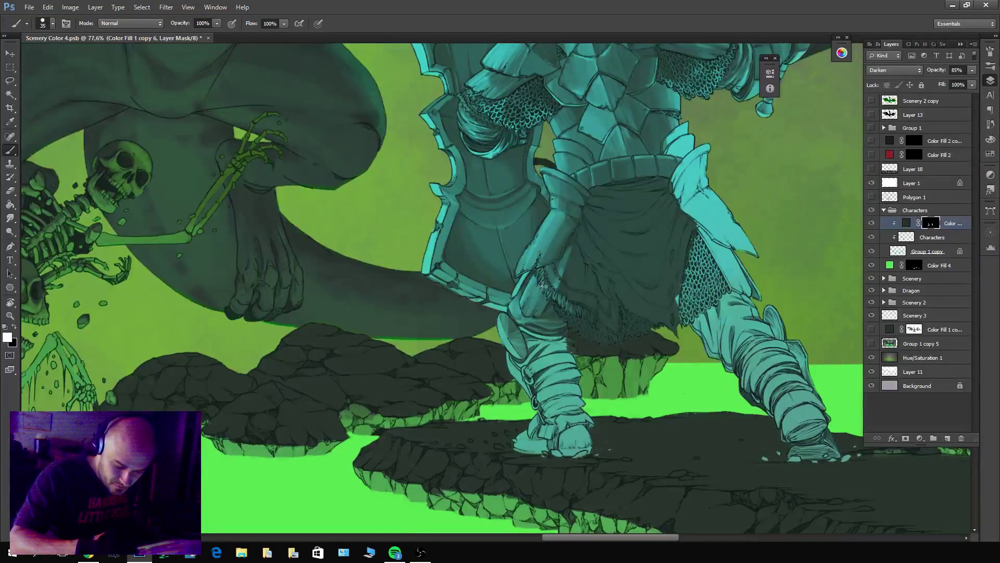
{"action": "key", "text": "x"}
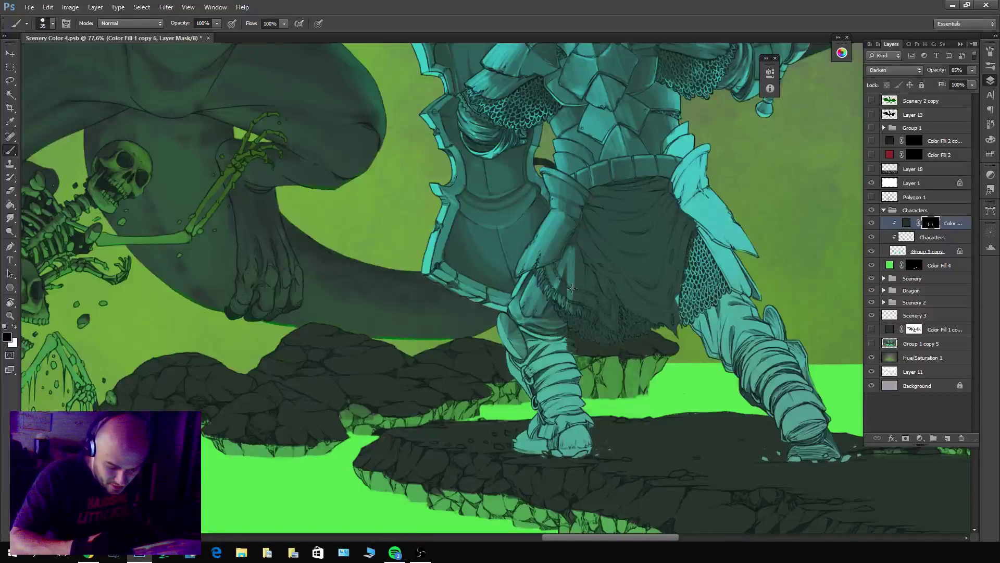
{"action": "key", "text": "x"}
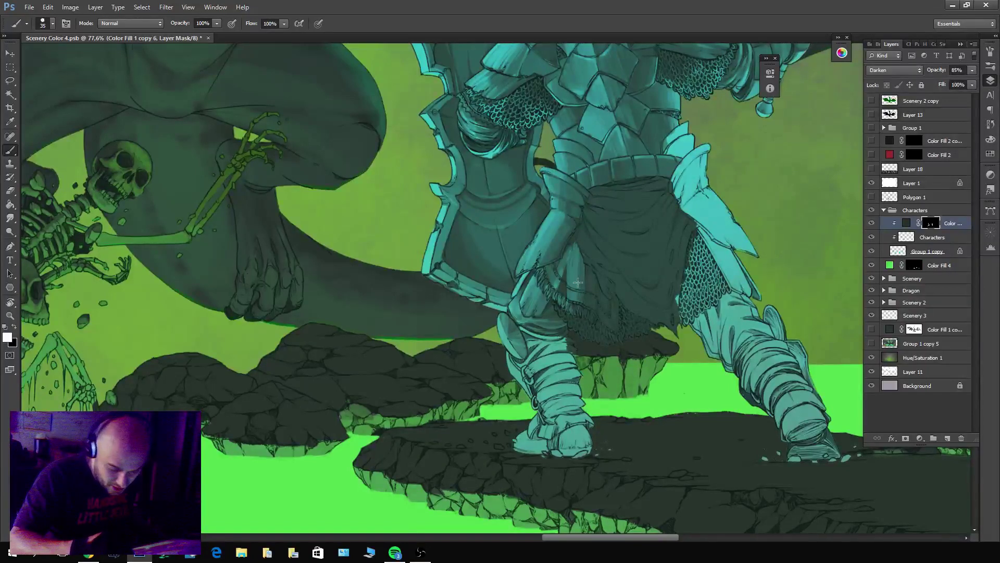
{"action": "left_click_drag", "start_coordinate": [577, 283], "coordinate": [567, 246]}
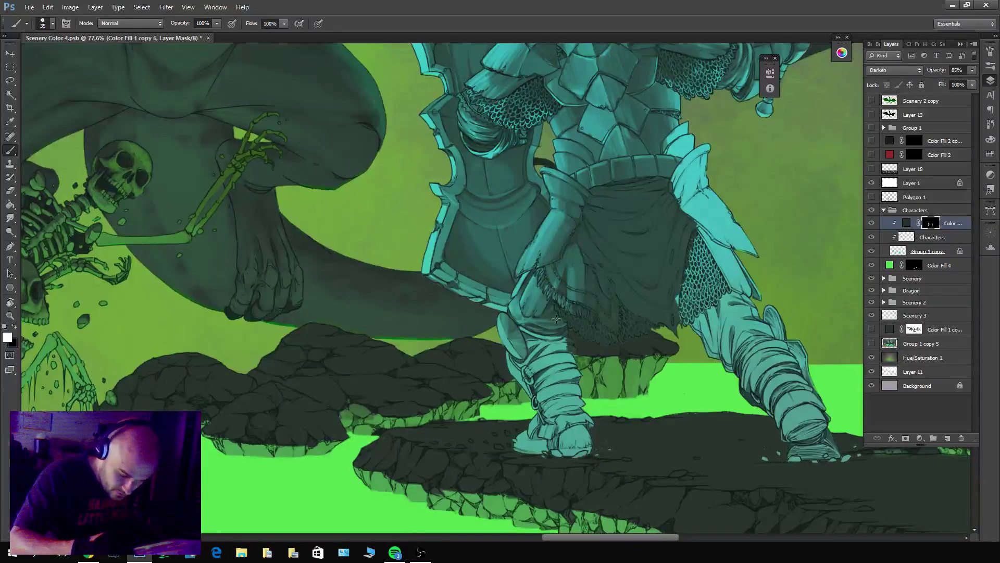
Bring out highlights on the frayed lower tip of the hanging cloth in black, and separate its folds with white.
{"action": "key", "text": "x"}
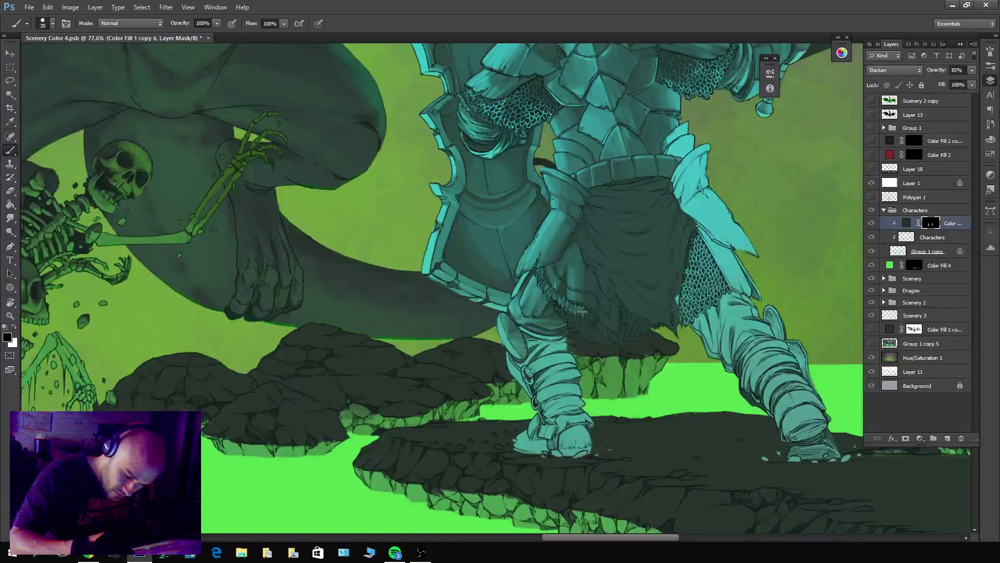
{"action": "mouse_move", "coordinate": [599, 332]}
{"action": "left_mouse_down"}
{"action": "mouse_move", "coordinate": [615, 341]}
{"action": "mouse_move", "coordinate": [602, 302]}
{"action": "left_mouse_up"}
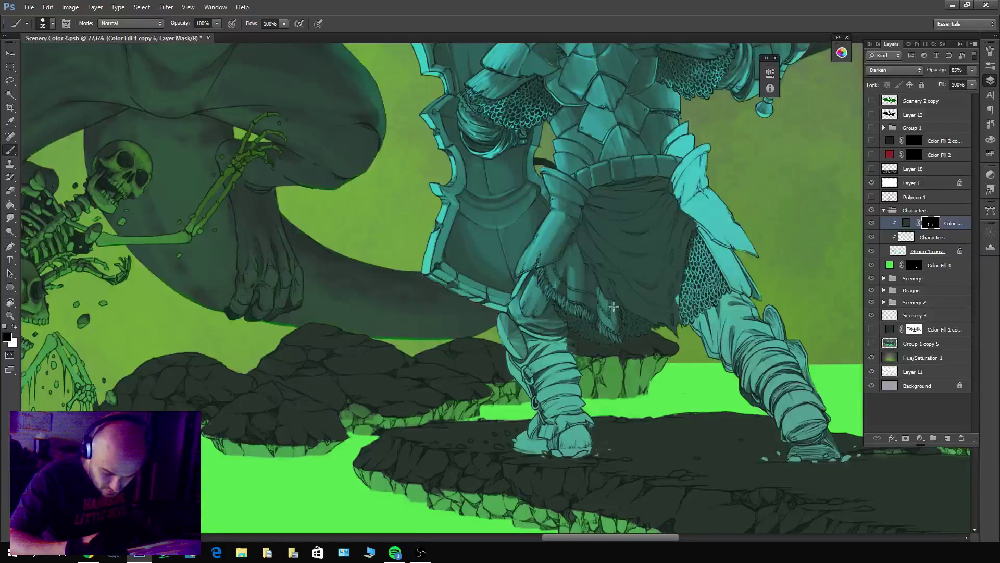
{"action": "key", "text": "x"}
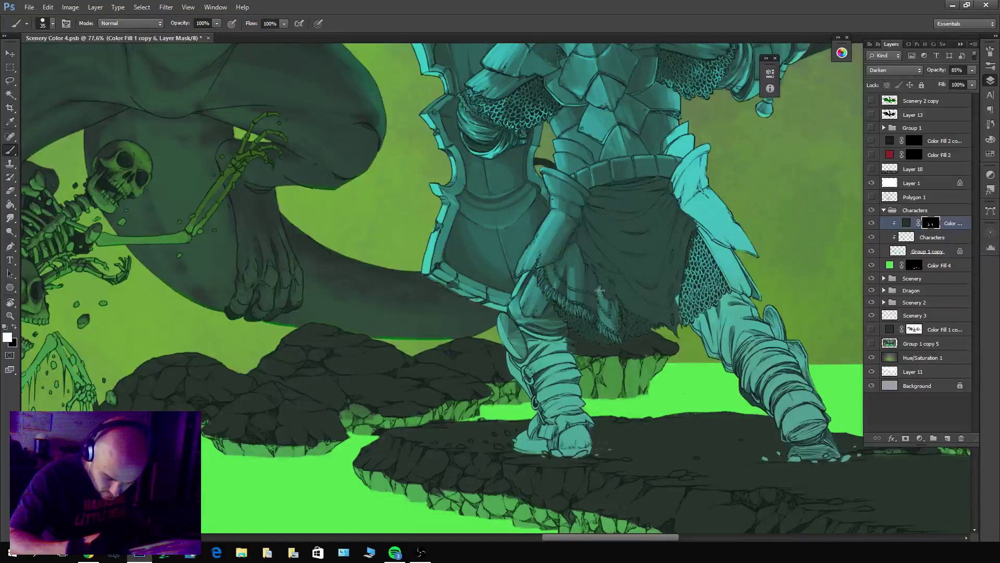
{"action": "key", "text": "x"}
{"action": "key", "text": "x"}
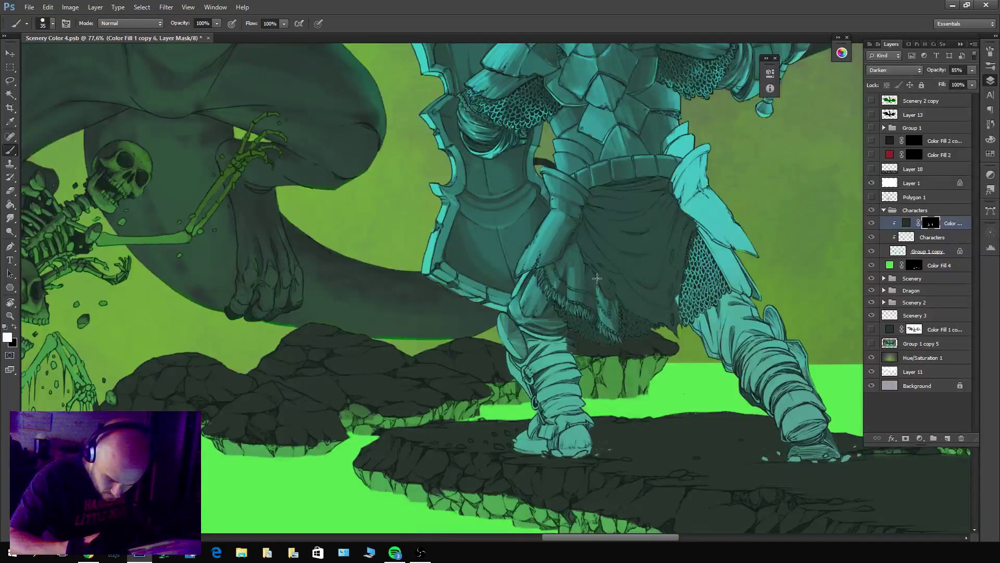
{"action": "key", "text": "x"}
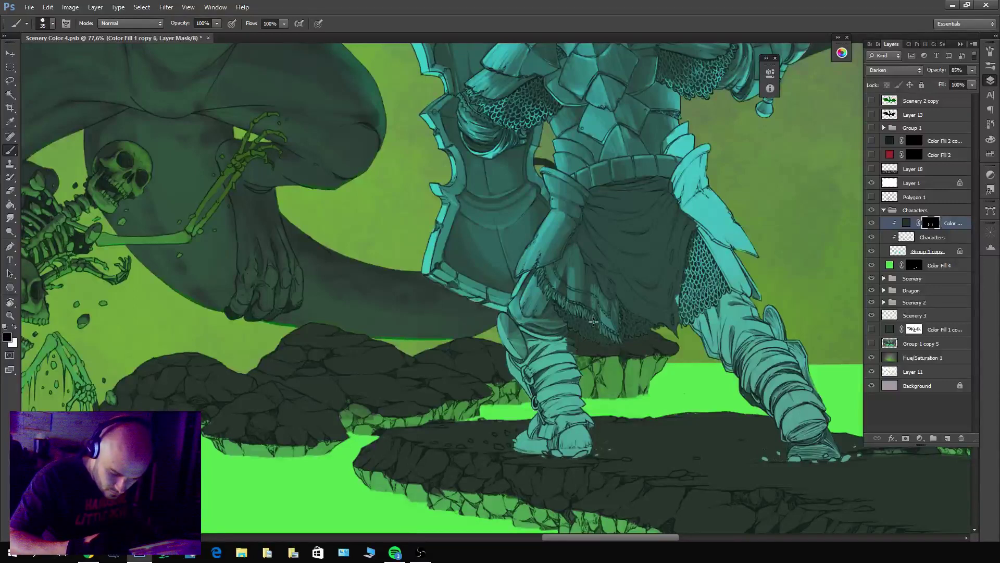
{"action": "key", "text": "x"}
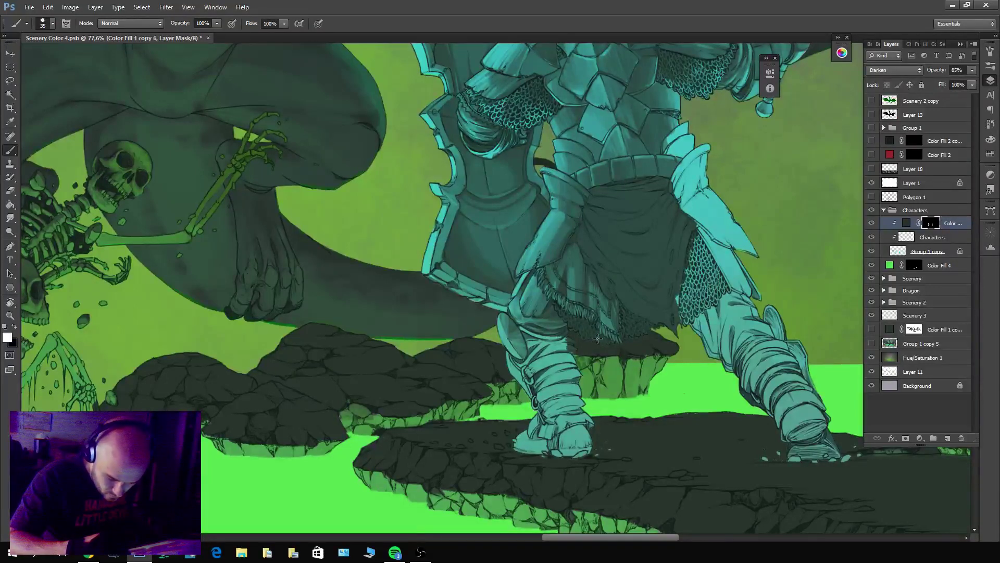
{"action": "key", "text": "x"}
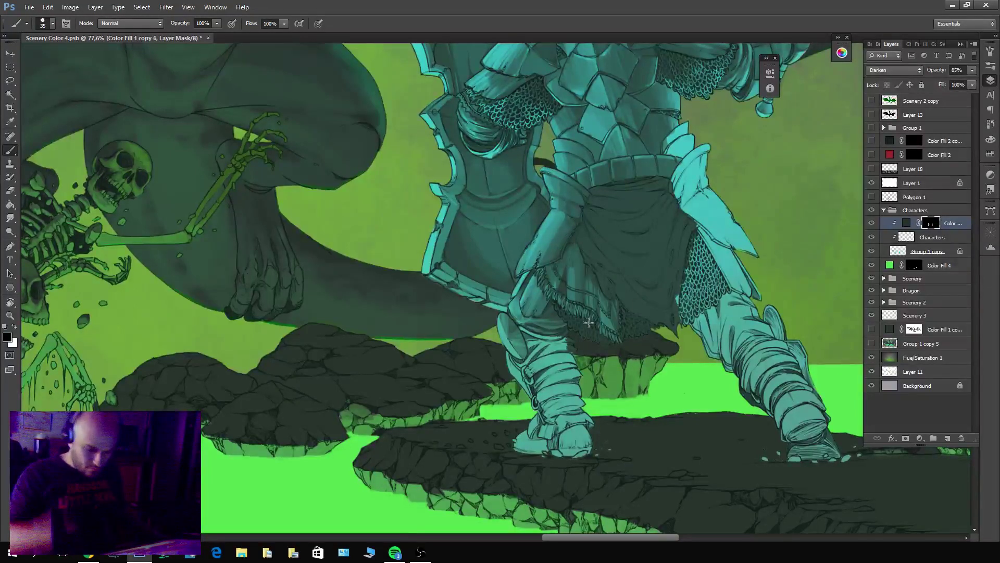
Refine the narrow folds between the shield-side thigh and the frayed cloth tip, alternating white shadows and black highlights.
{"action": "key", "text": "x"}
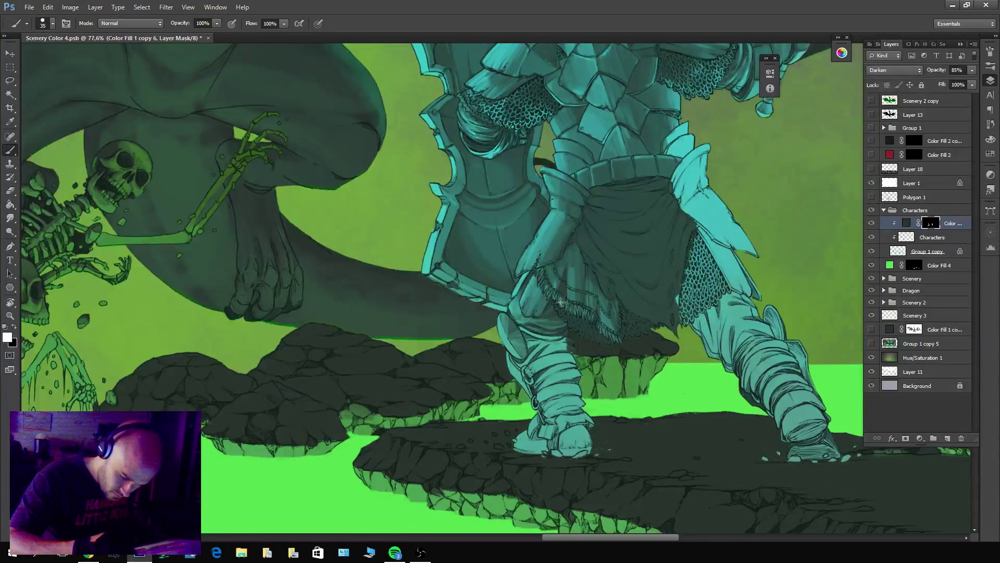
{"action": "key", "text": "x"}
{"action": "key", "text": "x"}
{"action": "key", "text": "x"}
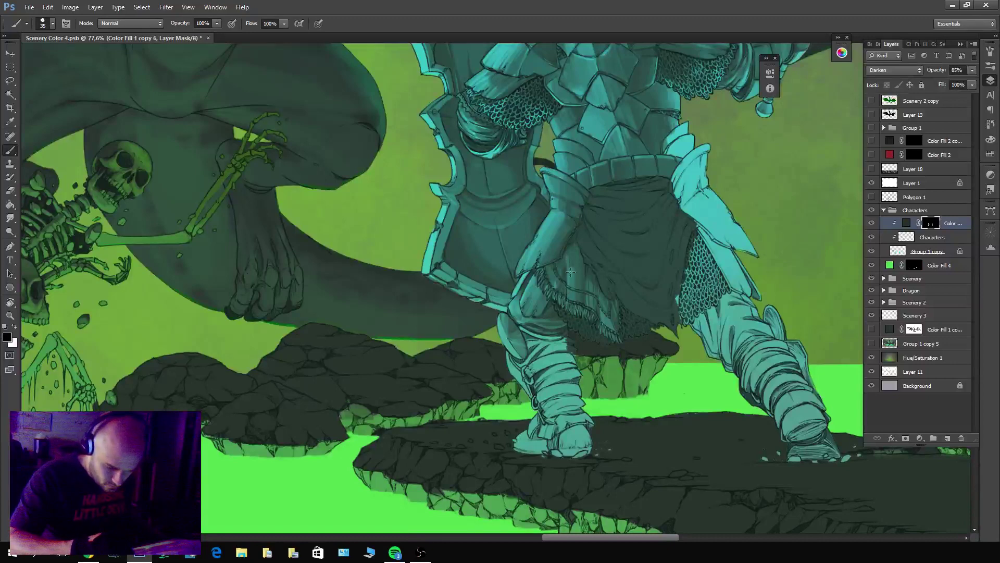
{"action": "key", "text": "x"}
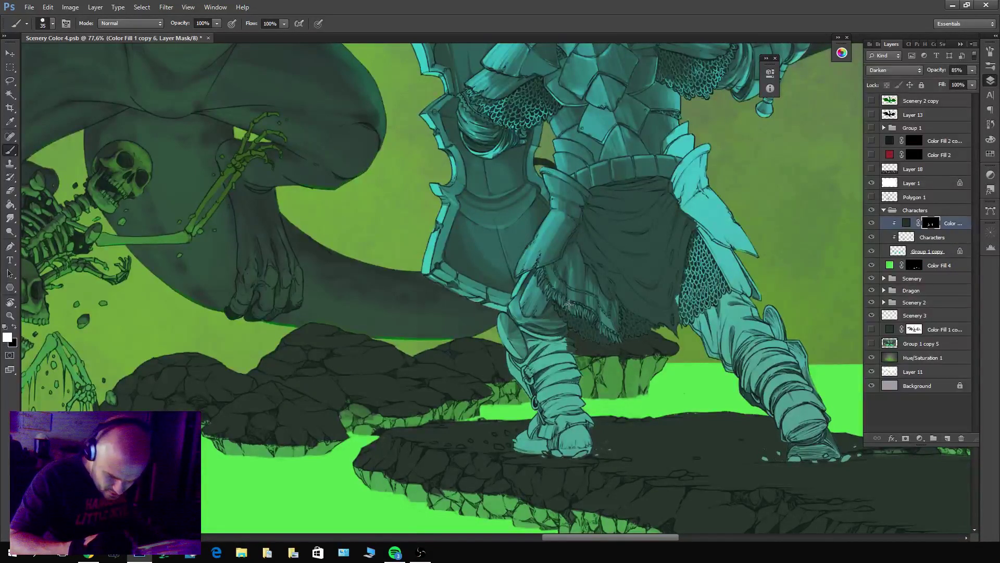
{"action": "key", "text": "x"}
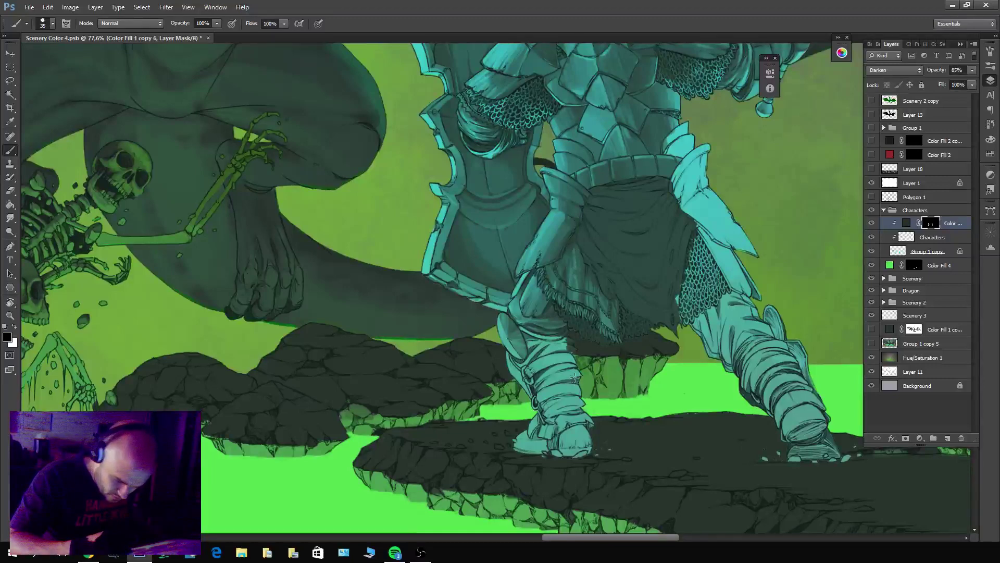
{"action": "key", "text": "x"}
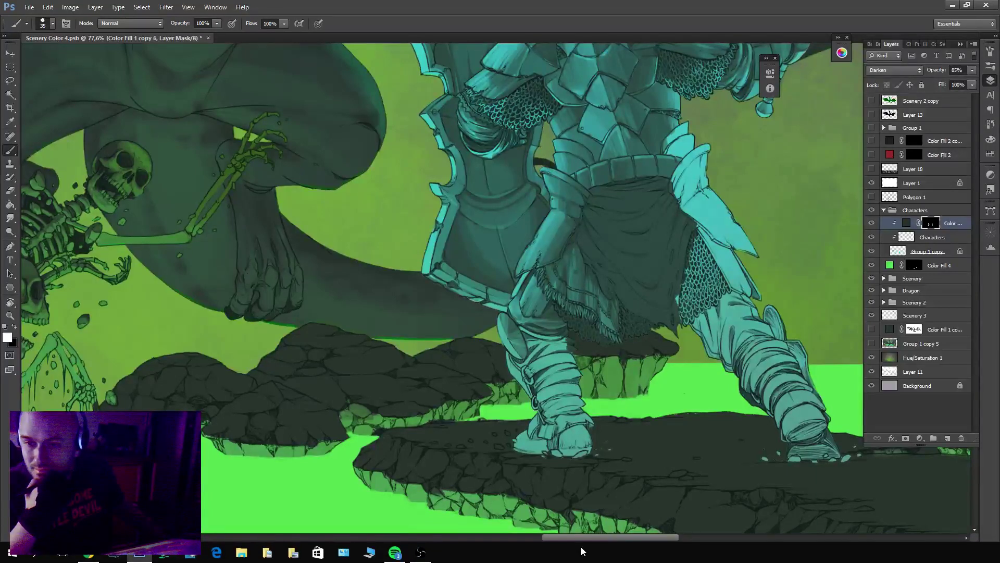
Paint a light band in black along the front cloth's diagonal lower hem and up its sword-side edge, trimming it with white.
{"action": "key", "text": "x"}
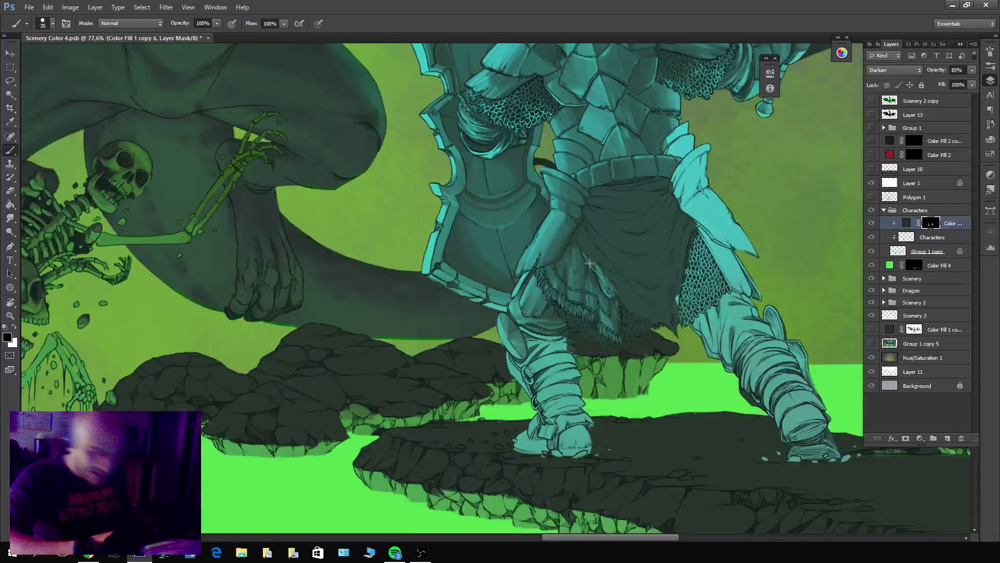
{"action": "mouse_move", "coordinate": [613, 276]}
{"action": "left_mouse_down"}
{"action": "mouse_move", "coordinate": [630, 307]}
{"action": "mouse_move", "coordinate": [657, 324]}
{"action": "mouse_move", "coordinate": [639, 298]}
{"action": "mouse_move", "coordinate": [664, 323]}
{"action": "mouse_move", "coordinate": [655, 310]}
{"action": "left_mouse_up"}
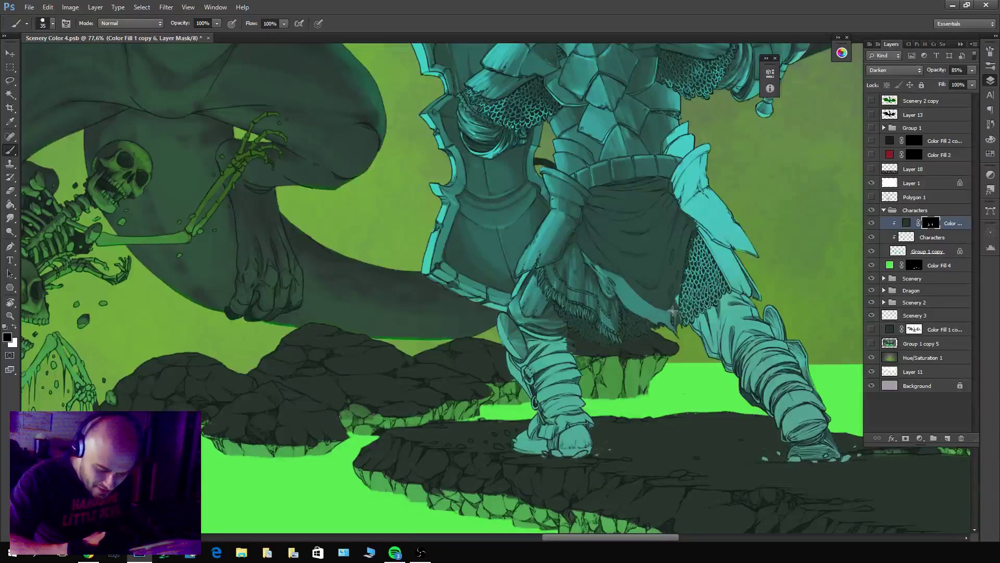
{"action": "key", "text": "x"}
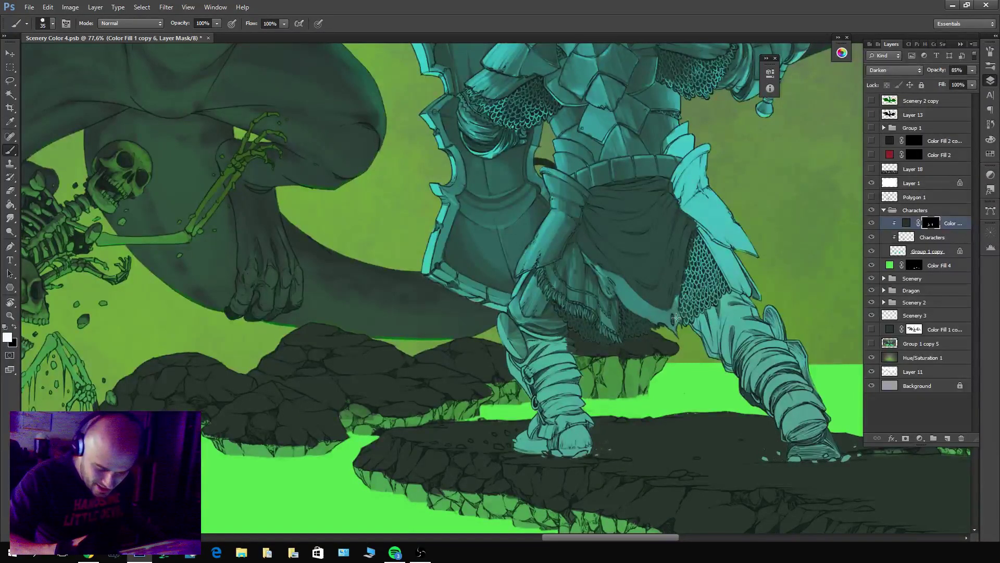
{"action": "key", "text": "x"}
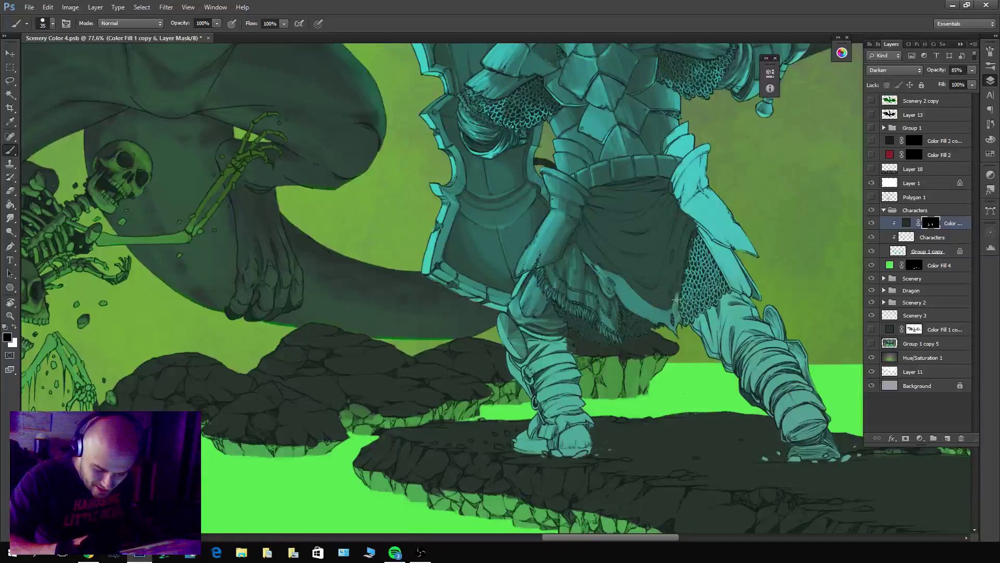
{"action": "mouse_move", "coordinate": [679, 270]}
{"action": "left_mouse_down"}
{"action": "mouse_move", "coordinate": [688, 231]}
{"action": "mouse_move", "coordinate": [683, 260]}
{"action": "mouse_move", "coordinate": [682, 238]}
{"action": "left_mouse_up"}
{"action": "key", "text": "x"}
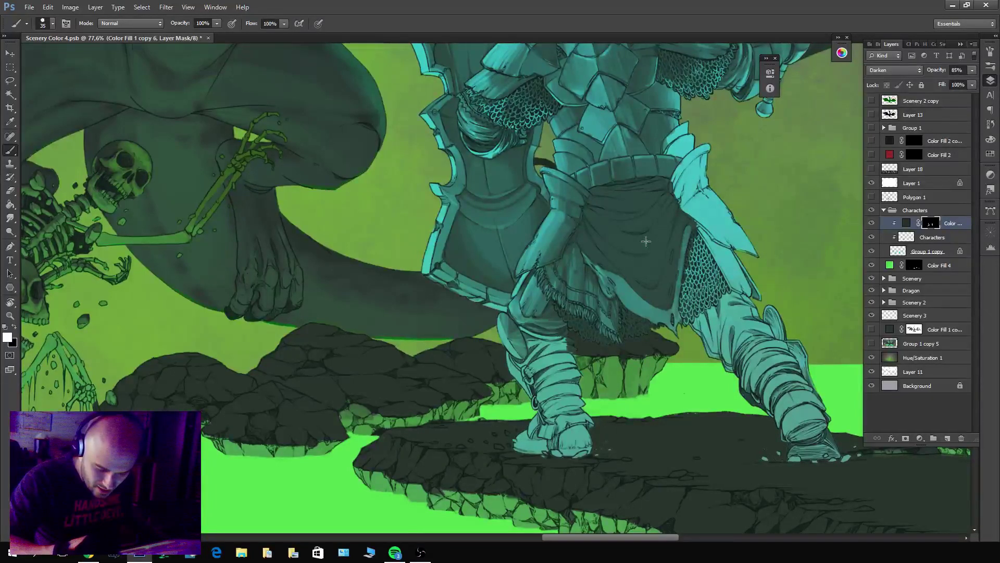
Extend the hem highlight up the front cloth's shield-side edge in black, and shade along the diagonal hem with white.
{"action": "key", "text": "x"}
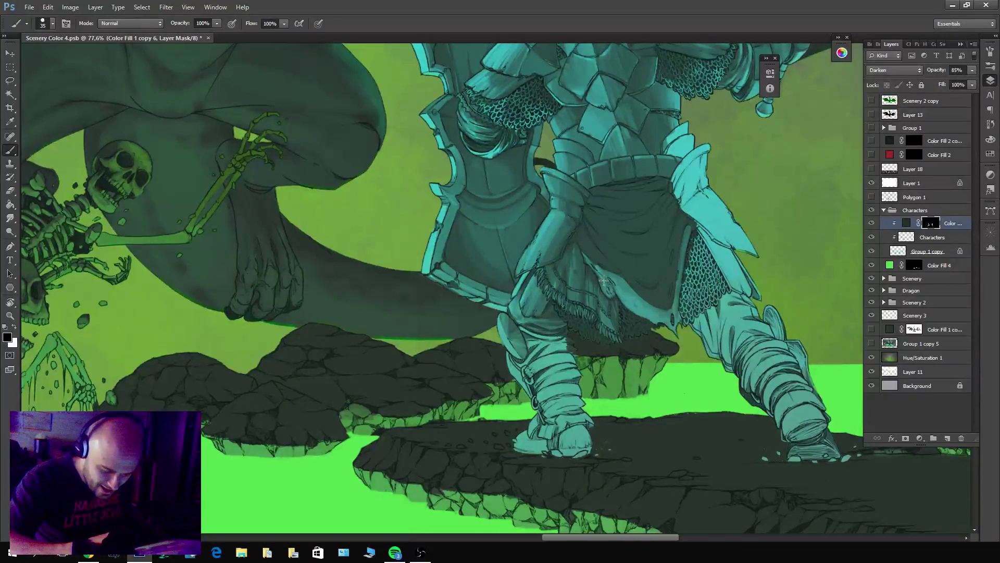
{"action": "key", "text": "x"}
{"action": "key", "text": "x"}
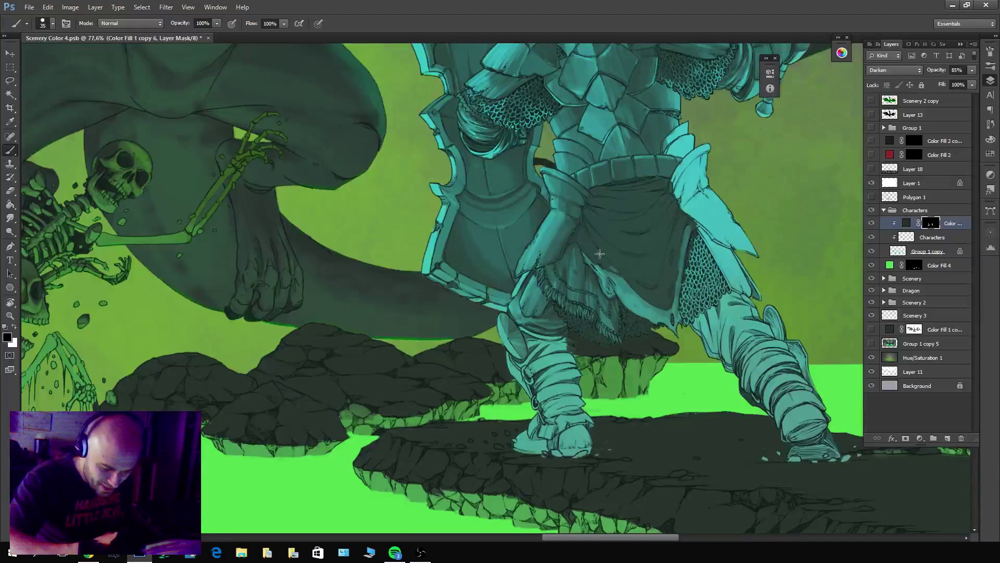
{"action": "left_click_drag", "start_coordinate": [614, 268], "coordinate": [584, 239]}
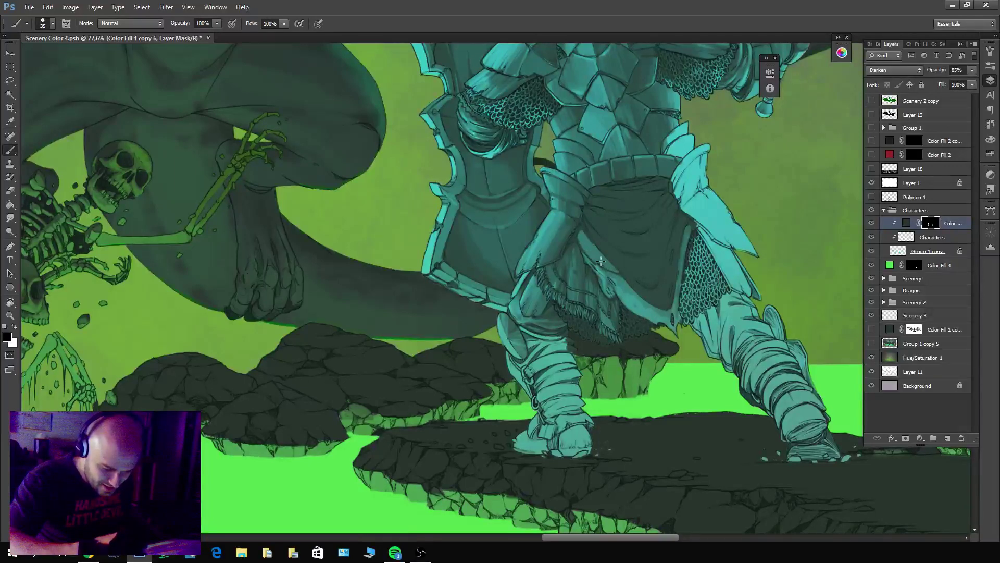
{"action": "key", "text": "x"}
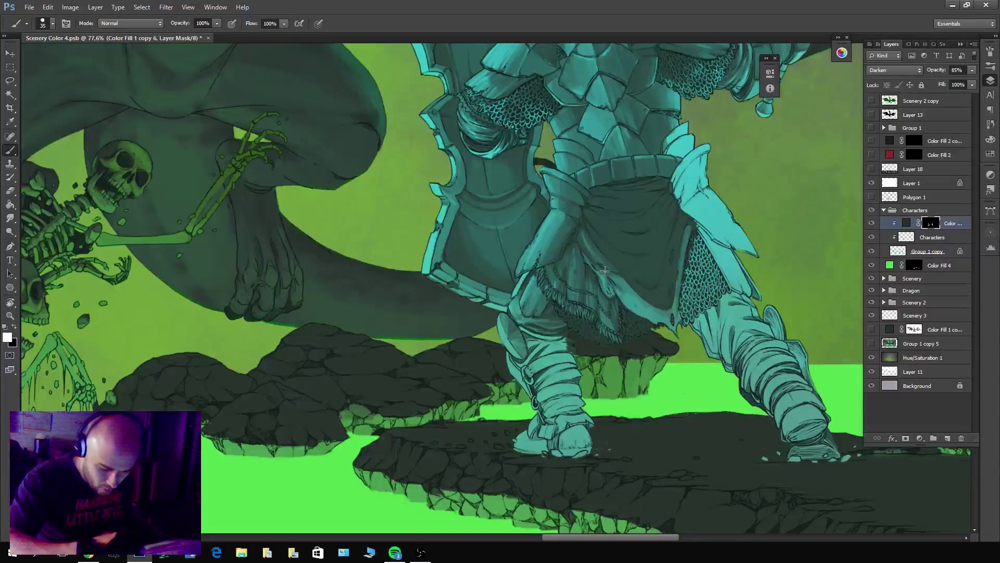
{"action": "left_click_drag", "start_coordinate": [621, 283], "coordinate": [660, 312]}
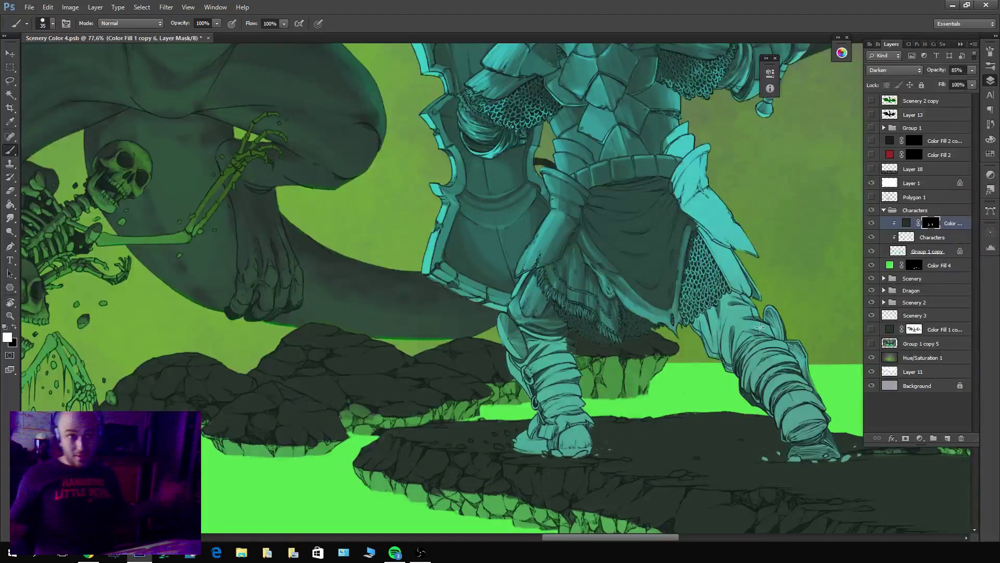
Choose the Comic Brush Medium Soft preset and paint a soft black highlight along the fold across the front cloth's middle.
{"action": "key", "text": "x"}
{"action": "mouse_move", "coordinate": [646, 248]}
{"action": "left_mouse_down"}
{"action": "mouse_move", "coordinate": [613, 241]}
{"action": "mouse_move", "coordinate": [626, 249]}
{"action": "left_mouse_up"}
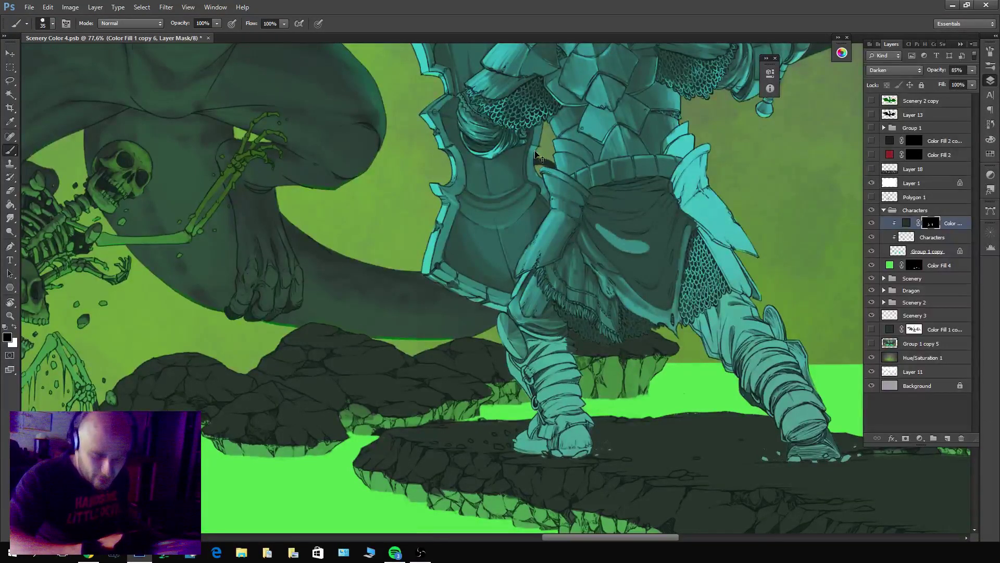
{"action": "key", "text": "ctrl+z"}
{"action": "left_click", "coordinate": [26, 24]}
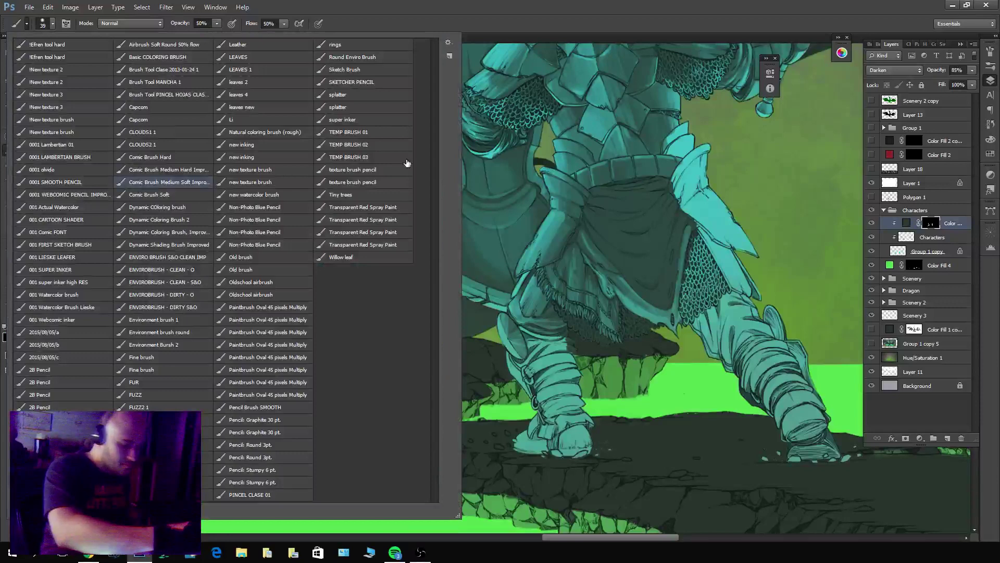
{"action": "double_click", "coordinate": [208, 182]}
{"action": "mouse_move", "coordinate": [649, 243]}
{"action": "left_mouse_down"}
{"action": "mouse_move", "coordinate": [590, 217]}
{"action": "mouse_move", "coordinate": [653, 240]}
{"action": "mouse_move", "coordinate": [670, 201]}
{"action": "mouse_move", "coordinate": [632, 233]}
{"action": "mouse_move", "coordinate": [589, 206]}
{"action": "mouse_move", "coordinate": [649, 235]}
{"action": "mouse_move", "coordinate": [663, 205]}
{"action": "mouse_move", "coordinate": [668, 238]}
{"action": "mouse_move", "coordinate": [672, 209]}
{"action": "mouse_move", "coordinate": [640, 261]}
{"action": "mouse_move", "coordinate": [652, 280]}
{"action": "mouse_move", "coordinate": [597, 237]}
{"action": "left_mouse_up"}
{"action": "key", "text": "x"}
{"action": "key", "text": "x"}
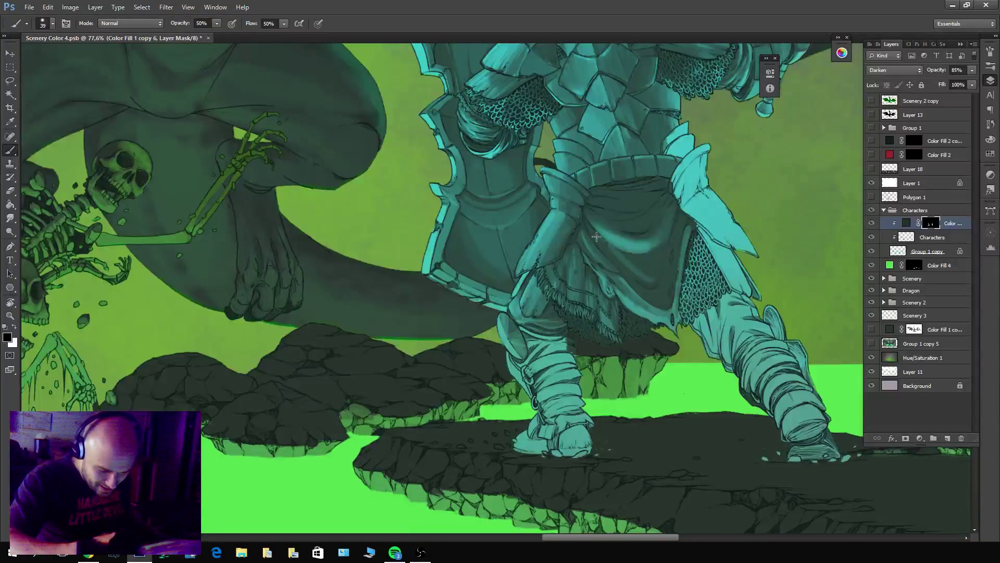
Add soft highlights in black to the curved folds of the front cloth's lower half, and deepen the creases with white.
{"action": "mouse_move", "coordinate": [659, 251]}
{"action": "left_mouse_down"}
{"action": "mouse_move", "coordinate": [654, 282]}
{"action": "mouse_move", "coordinate": [596, 237]}
{"action": "mouse_move", "coordinate": [659, 266]}
{"action": "mouse_move", "coordinate": [612, 243]}
{"action": "mouse_move", "coordinate": [659, 238]}
{"action": "mouse_move", "coordinate": [601, 239]}
{"action": "mouse_move", "coordinate": [584, 221]}
{"action": "mouse_move", "coordinate": [632, 254]}
{"action": "mouse_move", "coordinate": [659, 257]}
{"action": "mouse_move", "coordinate": [660, 267]}
{"action": "mouse_move", "coordinate": [617, 258]}
{"action": "mouse_move", "coordinate": [661, 262]}
{"action": "mouse_move", "coordinate": [619, 258]}
{"action": "mouse_move", "coordinate": [651, 259]}
{"action": "mouse_move", "coordinate": [657, 270]}
{"action": "mouse_move", "coordinate": [611, 234]}
{"action": "mouse_move", "coordinate": [658, 271]}
{"action": "mouse_move", "coordinate": [606, 245]}
{"action": "mouse_move", "coordinate": [660, 262]}
{"action": "mouse_move", "coordinate": [604, 240]}
{"action": "mouse_move", "coordinate": [667, 251]}
{"action": "mouse_move", "coordinate": [608, 239]}
{"action": "mouse_move", "coordinate": [635, 273]}
{"action": "mouse_move", "coordinate": [647, 278]}
{"action": "mouse_move", "coordinate": [574, 202]}
{"action": "mouse_move", "coordinate": [569, 228]}
{"action": "mouse_move", "coordinate": [664, 268]}
{"action": "mouse_move", "coordinate": [652, 253]}
{"action": "mouse_move", "coordinate": [669, 212]}
{"action": "mouse_move", "coordinate": [654, 298]}
{"action": "mouse_move", "coordinate": [615, 262]}
{"action": "mouse_move", "coordinate": [663, 302]}
{"action": "mouse_move", "coordinate": [670, 252]}
{"action": "mouse_move", "coordinate": [638, 285]}
{"action": "mouse_move", "coordinate": [669, 302]}
{"action": "mouse_move", "coordinate": [682, 214]}
{"action": "mouse_move", "coordinate": [654, 279]}
{"action": "mouse_move", "coordinate": [680, 216]}
{"action": "mouse_move", "coordinate": [663, 241]}
{"action": "mouse_move", "coordinate": [625, 259]}
{"action": "left_mouse_up"}
{"action": "key", "text": "x"}
{"action": "key", "text": "x"}
{"action": "key", "text": "x"}
{"action": "key", "text": "x"}
{"action": "key", "text": "x"}
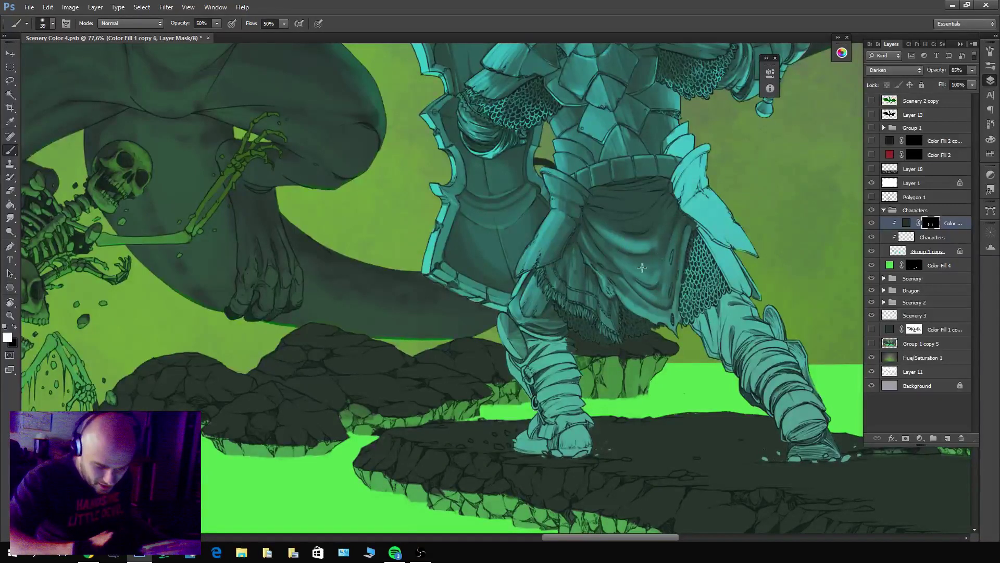
Reduce the brush to size 25 and paint finer black highlights on the front cloth's middle and lower folds, shading between them with white.
{"action": "key", "text": "bracketleft"}
{"action": "key", "text": "bracketleft"}
{"action": "key", "text": "bracketleft"}
{"action": "key", "text": "x"}
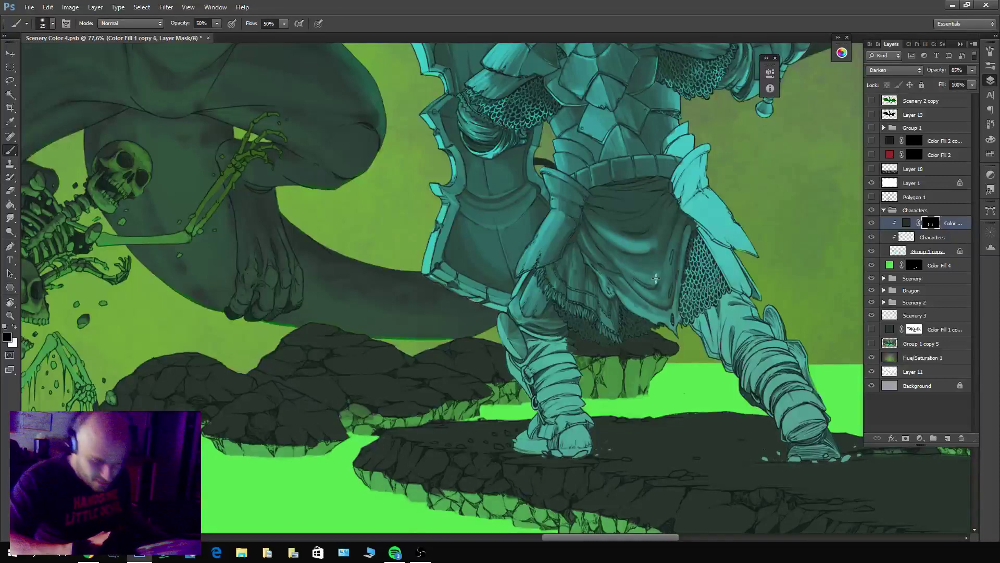
{"action": "key", "text": "x"}
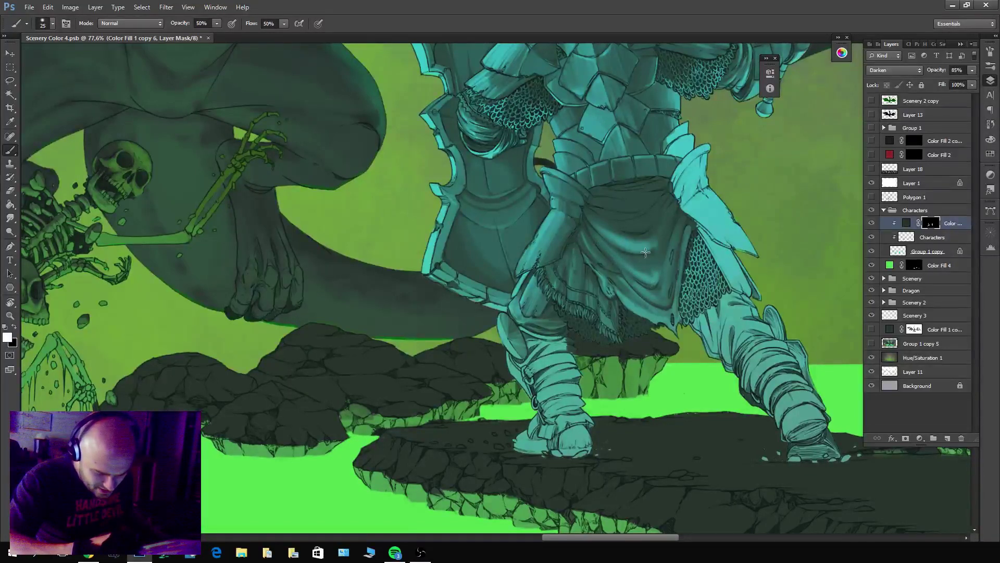
{"action": "key", "text": "x"}
{"action": "left_click_drag", "start_coordinate": [597, 236], "coordinate": [637, 263]}
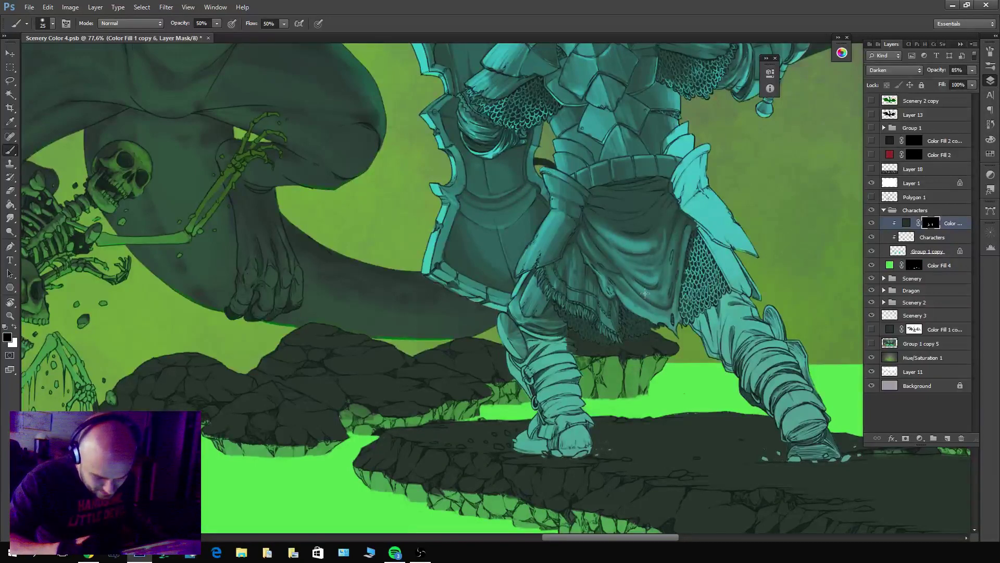
{"action": "key", "text": "x"}
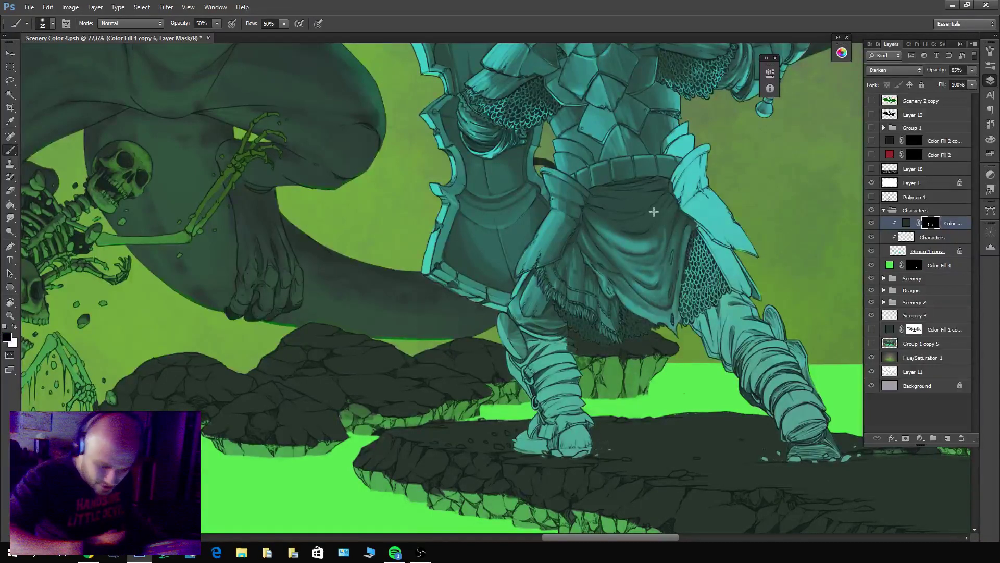
Paint soft black highlights on the front cloth's upper folds below the belt, and deepen the creases between them with white.
{"action": "mouse_move", "coordinate": [658, 212]}
{"action": "left_mouse_down"}
{"action": "mouse_move", "coordinate": [616, 220]}
{"action": "mouse_move", "coordinate": [588, 207]}
{"action": "mouse_move", "coordinate": [646, 221]}
{"action": "mouse_move", "coordinate": [654, 195]}
{"action": "mouse_move", "coordinate": [588, 208]}
{"action": "left_mouse_up"}
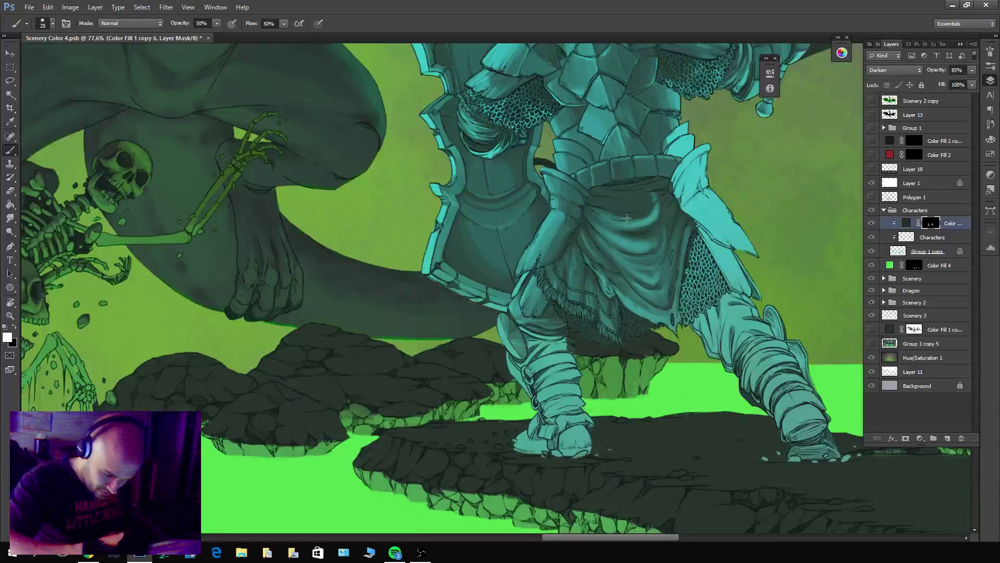
{"action": "key", "text": "x"}
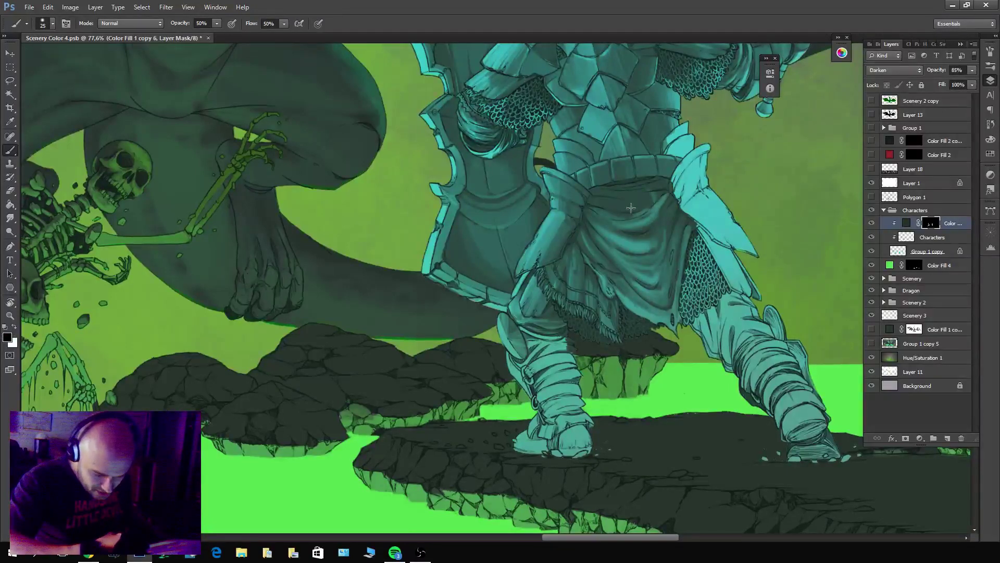
{"action": "key", "text": "x"}
{"action": "mouse_move", "coordinate": [649, 217]}
{"action": "left_mouse_down"}
{"action": "mouse_move", "coordinate": [609, 217]}
{"action": "mouse_move", "coordinate": [585, 162]}
{"action": "mouse_move", "coordinate": [650, 200]}
{"action": "mouse_move", "coordinate": [590, 201]}
{"action": "mouse_move", "coordinate": [654, 199]}
{"action": "mouse_move", "coordinate": [590, 202]}
{"action": "mouse_move", "coordinate": [635, 209]}
{"action": "mouse_move", "coordinate": [658, 191]}
{"action": "mouse_move", "coordinate": [613, 199]}
{"action": "mouse_move", "coordinate": [633, 212]}
{"action": "mouse_move", "coordinate": [620, 213]}
{"action": "mouse_move", "coordinate": [630, 225]}
{"action": "mouse_move", "coordinate": [604, 225]}
{"action": "mouse_move", "coordinate": [659, 224]}
{"action": "mouse_move", "coordinate": [598, 228]}
{"action": "mouse_move", "coordinate": [672, 252]}
{"action": "mouse_move", "coordinate": [625, 258]}
{"action": "left_mouse_up"}
{"action": "key", "text": "x"}
{"action": "key", "text": "x"}
{"action": "key", "text": "x"}
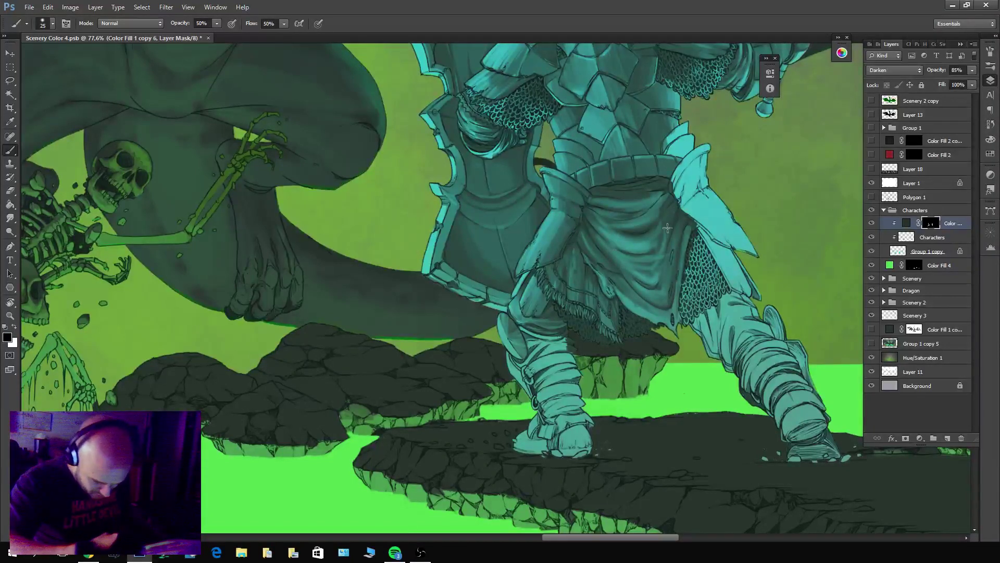
{"action": "key", "text": "x"}
{"action": "key", "text": "x"}
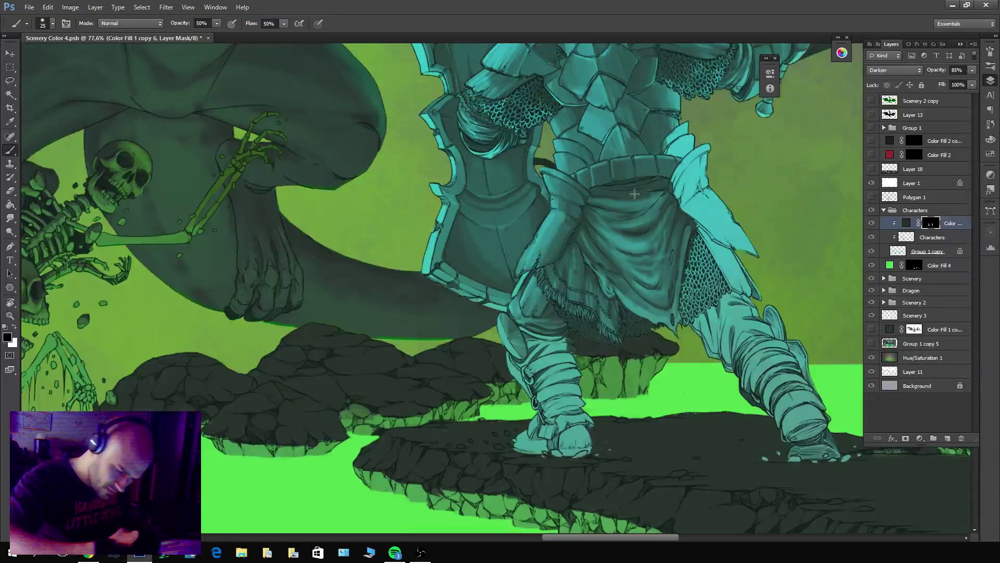
{"action": "key", "text": "x"}
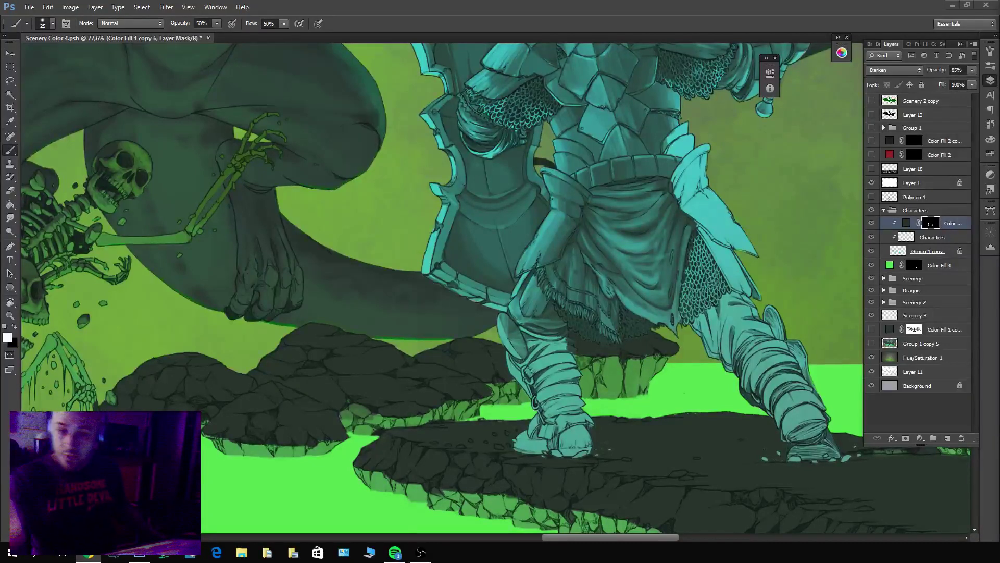
Choose the size 72 brush preset with 100% opacity and flow, and shade the lower plate of the sword-side hip armor with white.
{"action": "left_click", "coordinate": [26, 23]}
{"action": "left_click", "coordinate": [79, 295]}
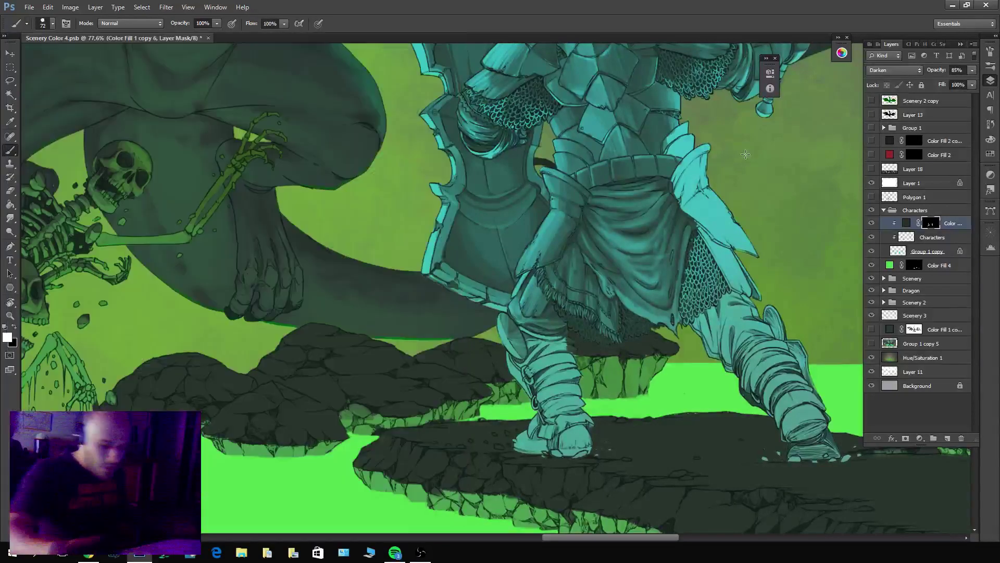
{"action": "mouse_move", "coordinate": [681, 221]}
{"action": "left_mouse_down"}
{"action": "mouse_move", "coordinate": [657, 241]}
{"action": "mouse_move", "coordinate": [623, 237]}
{"action": "left_mouse_up"}
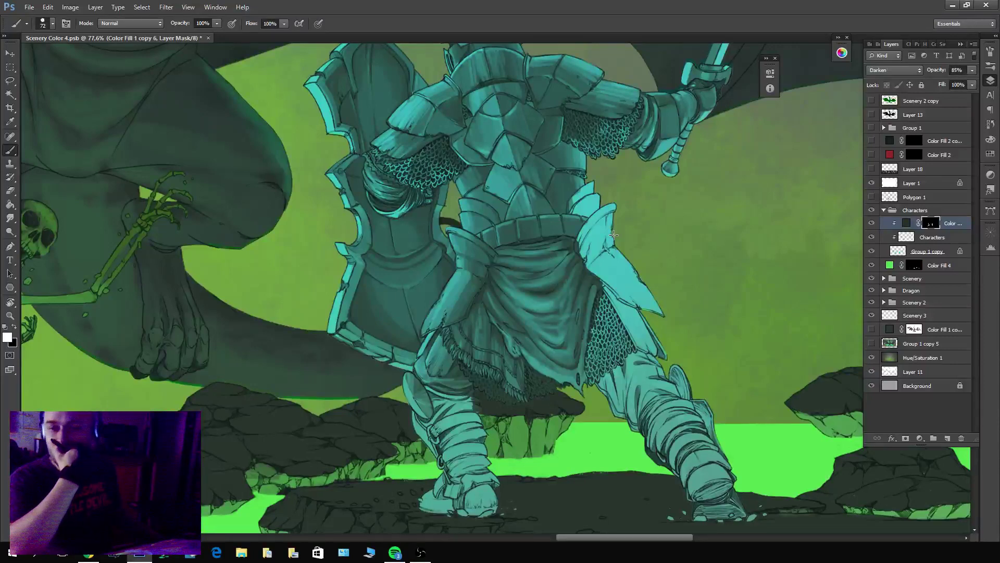
{"action": "key", "text": "x"}
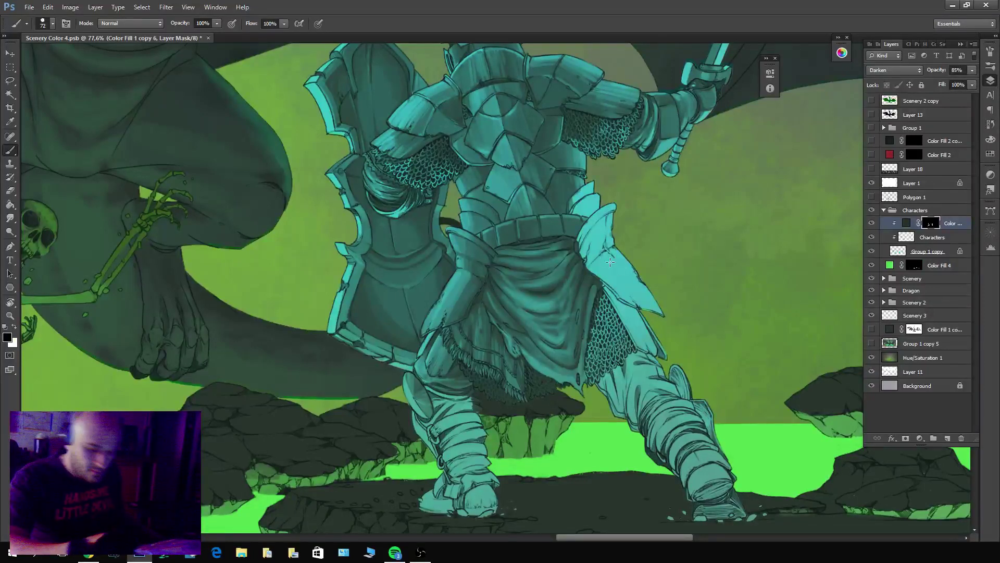
{"action": "key", "text": "x"}
{"action": "mouse_move", "coordinate": [588, 266]}
{"action": "left_mouse_down"}
{"action": "mouse_move", "coordinate": [623, 300]}
{"action": "mouse_move", "coordinate": [589, 266]}
{"action": "mouse_move", "coordinate": [616, 293]}
{"action": "mouse_move", "coordinate": [589, 267]}
{"action": "mouse_move", "coordinate": [616, 285]}
{"action": "mouse_move", "coordinate": [598, 261]}
{"action": "mouse_move", "coordinate": [634, 304]}
{"action": "mouse_move", "coordinate": [606, 253]}
{"action": "mouse_move", "coordinate": [657, 313]}
{"action": "mouse_move", "coordinate": [625, 258]}
{"action": "mouse_move", "coordinate": [649, 288]}
{"action": "mouse_move", "coordinate": [628, 268]}
{"action": "mouse_move", "coordinate": [643, 283]}
{"action": "mouse_move", "coordinate": [626, 273]}
{"action": "mouse_move", "coordinate": [637, 294]}
{"action": "mouse_move", "coordinate": [616, 260]}
{"action": "mouse_move", "coordinate": [645, 311]}
{"action": "mouse_move", "coordinate": [602, 254]}
{"action": "mouse_move", "coordinate": [658, 330]}
{"action": "mouse_move", "coordinate": [597, 258]}
{"action": "mouse_move", "coordinate": [635, 309]}
{"action": "mouse_move", "coordinate": [597, 266]}
{"action": "mouse_move", "coordinate": [602, 277]}
{"action": "mouse_move", "coordinate": [625, 295]}
{"action": "mouse_move", "coordinate": [611, 248]}
{"action": "mouse_move", "coordinate": [677, 338]}
{"action": "mouse_move", "coordinate": [609, 251]}
{"action": "mouse_move", "coordinate": [665, 332]}
{"action": "mouse_move", "coordinate": [589, 266]}
{"action": "mouse_move", "coordinate": [609, 269]}
{"action": "left_mouse_up"}
{"action": "key", "text": "x"}
{"action": "key", "text": "x"}
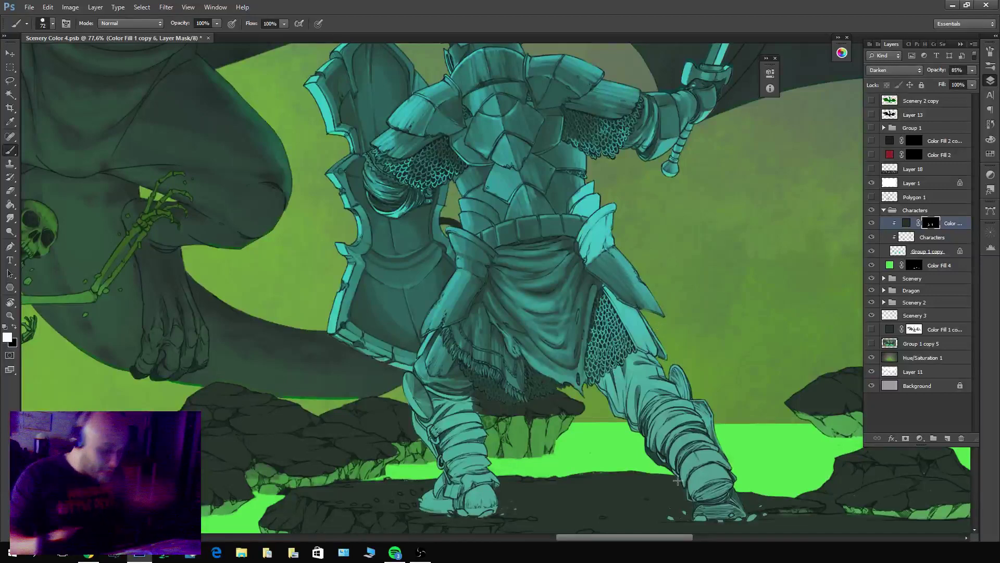
Reduce the brush to size 45 and shade the upper plate of the sword-side hip armor with white.
{"action": "key", "text": "bracketleft"}
{"action": "key", "text": "bracketleft"}
{"action": "key", "text": "bracketleft"}
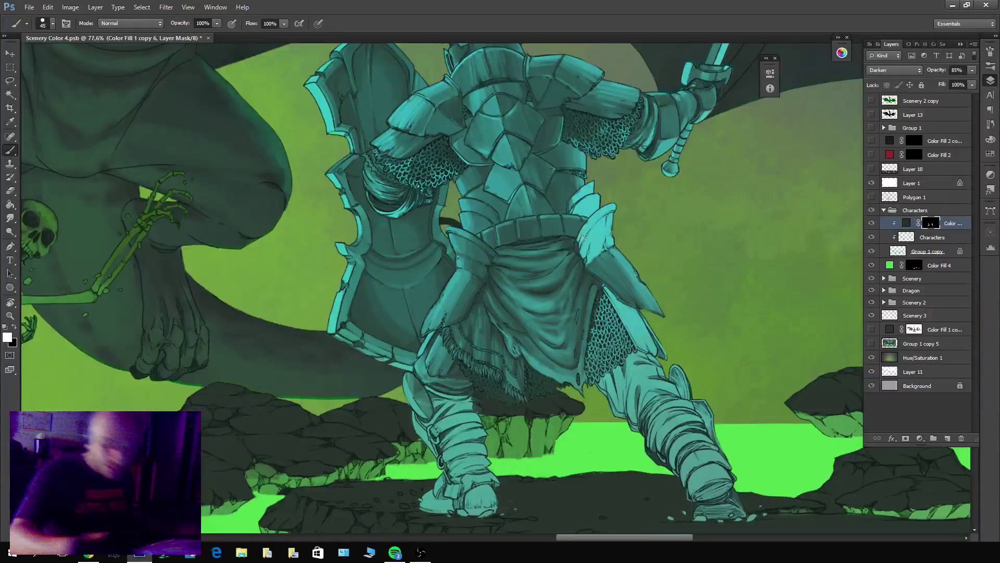
{"action": "key", "text": "x"}
{"action": "key", "text": "x"}
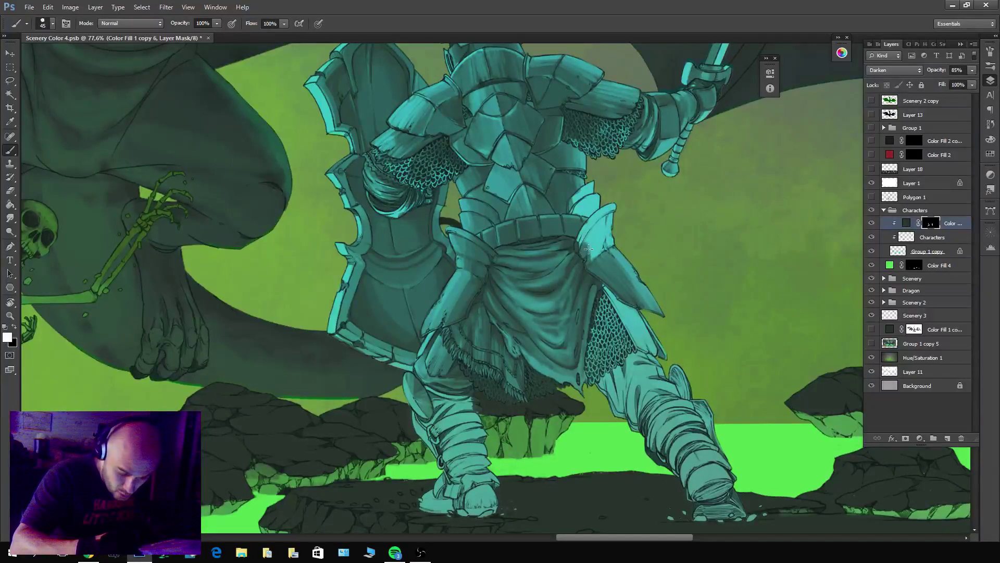
{"action": "mouse_move", "coordinate": [588, 249]}
{"action": "left_mouse_down"}
{"action": "mouse_move", "coordinate": [605, 226]}
{"action": "mouse_move", "coordinate": [595, 249]}
{"action": "mouse_move", "coordinate": [606, 248]}
{"action": "mouse_move", "coordinate": [608, 239]}
{"action": "mouse_move", "coordinate": [586, 263]}
{"action": "mouse_move", "coordinate": [612, 227]}
{"action": "mouse_move", "coordinate": [610, 246]}
{"action": "mouse_move", "coordinate": [600, 224]}
{"action": "left_mouse_up"}
{"action": "key", "text": "x"}
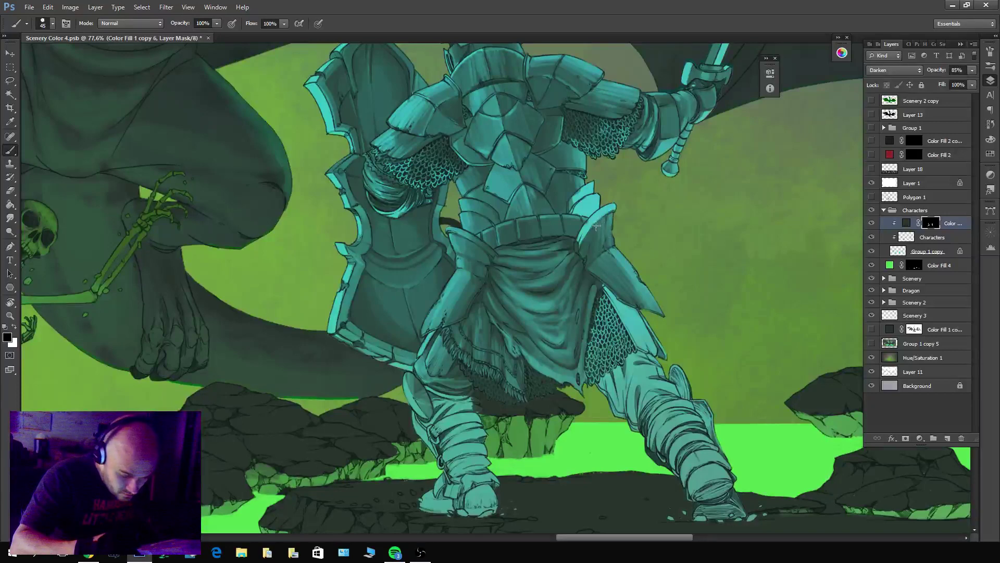
{"action": "key", "text": "x"}
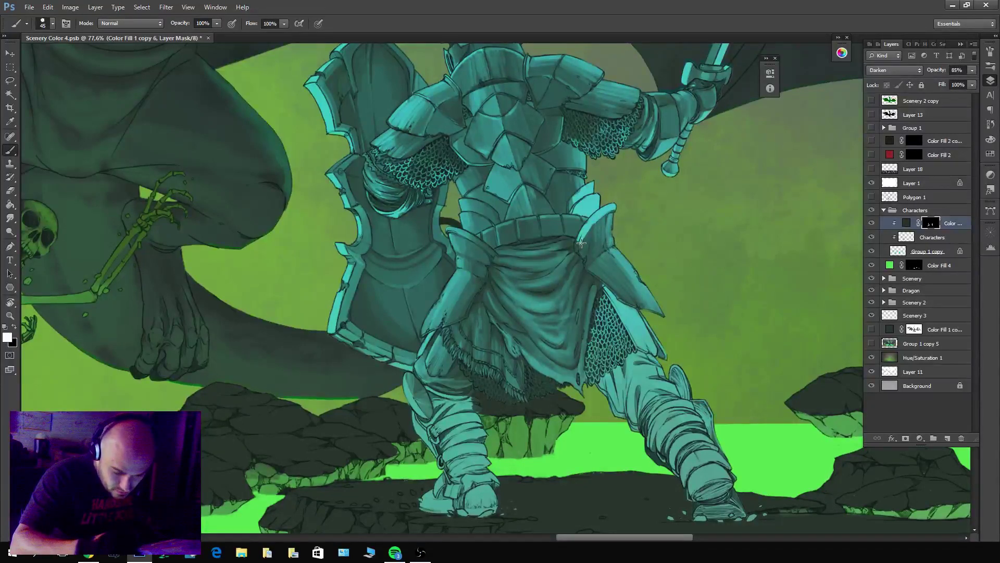
{"action": "left_click_drag", "start_coordinate": [579, 250], "coordinate": [579, 246]}
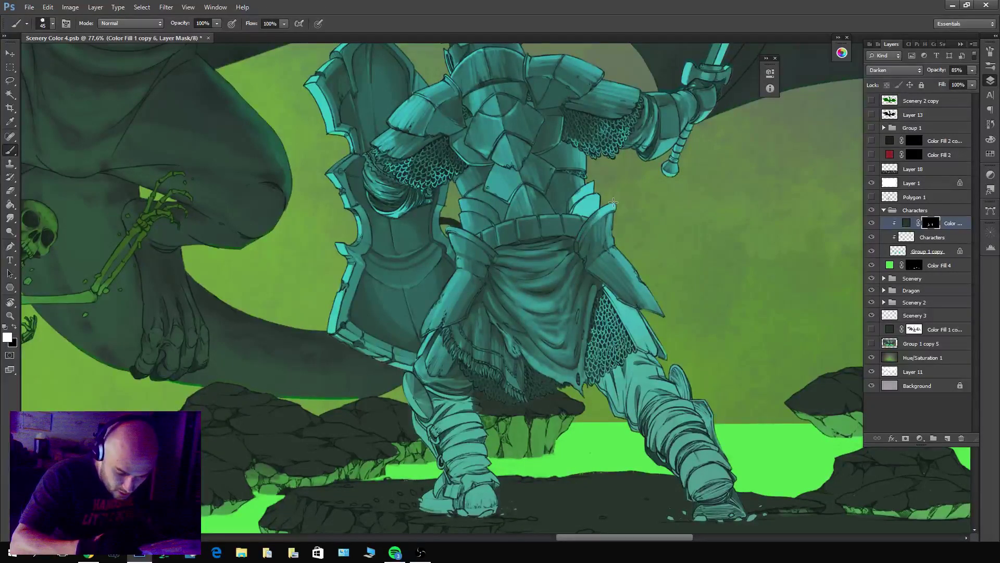
Paint a black highlight along the curved rim of the upper sword-side hip plate, and trim it with white.
{"action": "key", "text": "x"}
{"action": "left_click_drag", "start_coordinate": [612, 205], "coordinate": [578, 242]}
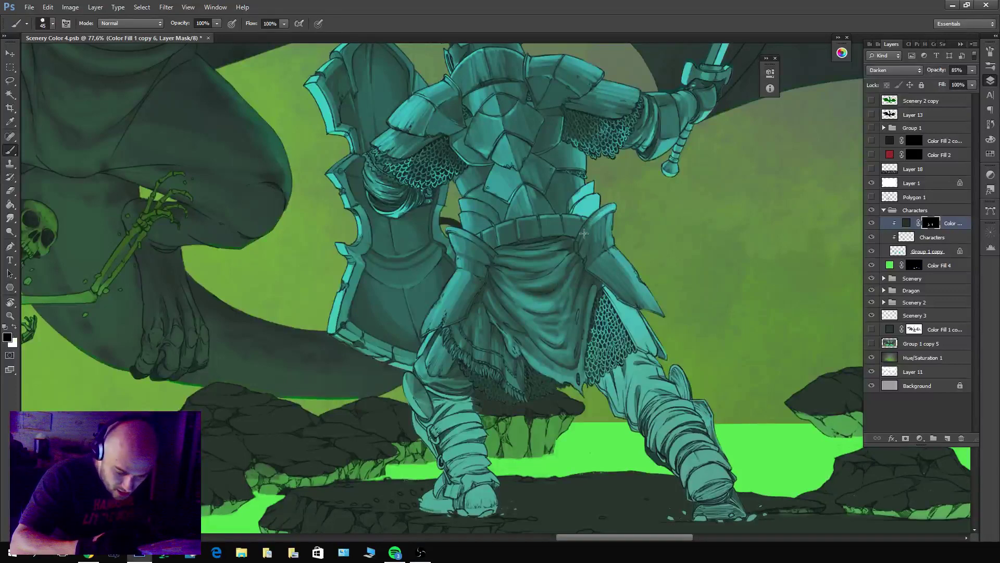
{"action": "key", "text": "x"}
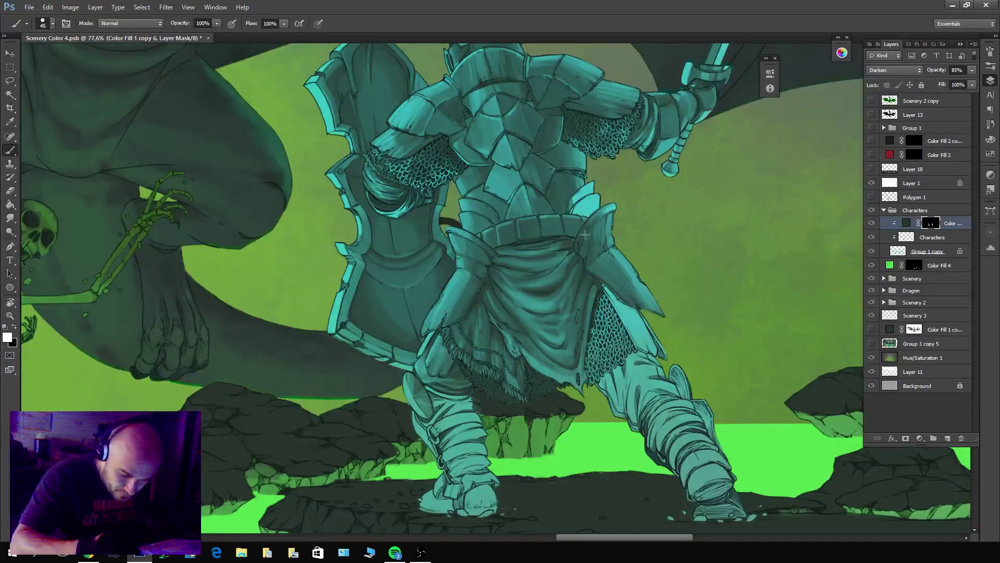
{"action": "key", "text": "x"}
{"action": "key", "text": "x"}
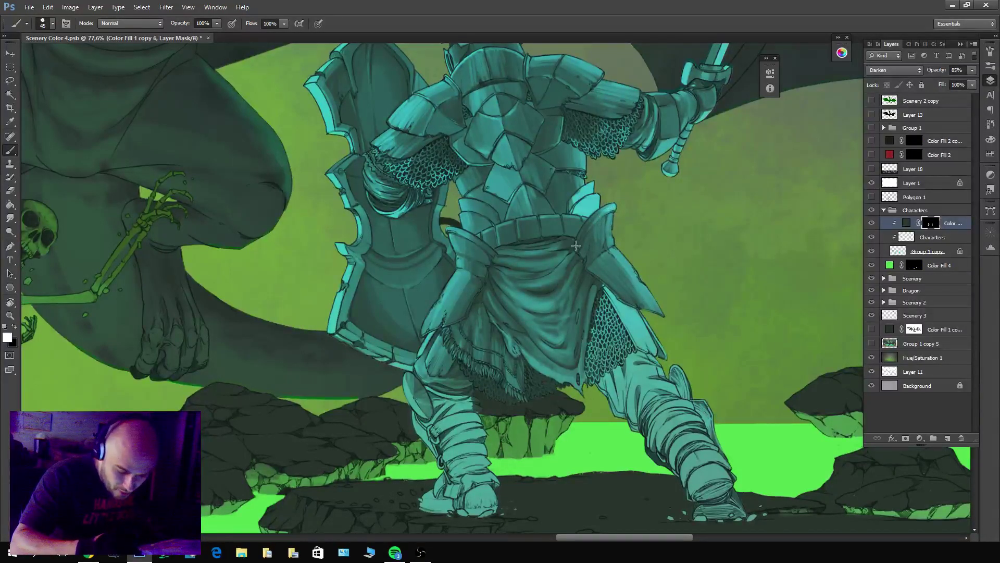
{"action": "left_click_drag", "start_coordinate": [606, 208], "coordinate": [584, 238]}
{"action": "key", "text": "x"}
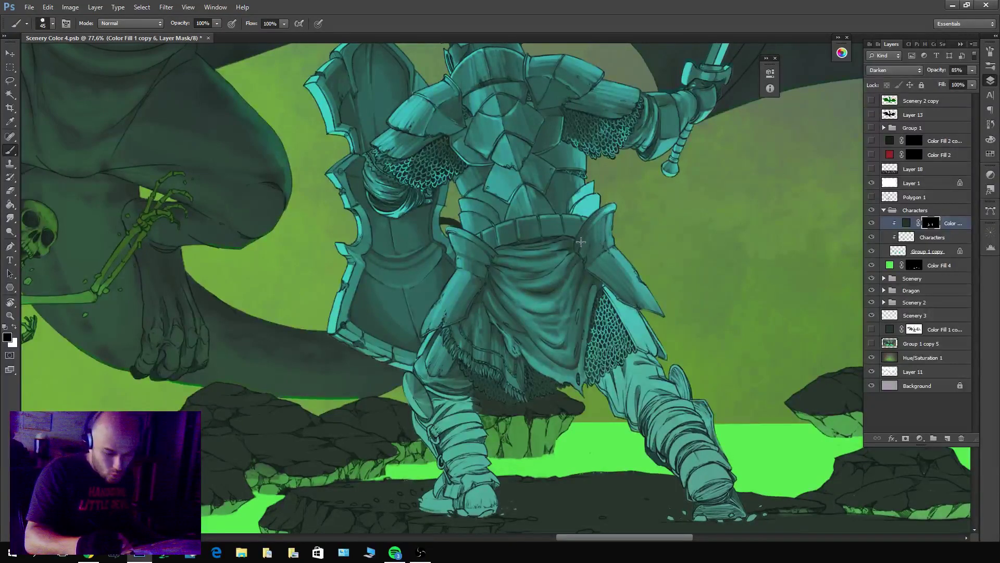
{"action": "key", "text": "x"}
{"action": "left_click_drag", "start_coordinate": [601, 218], "coordinate": [615, 207]}
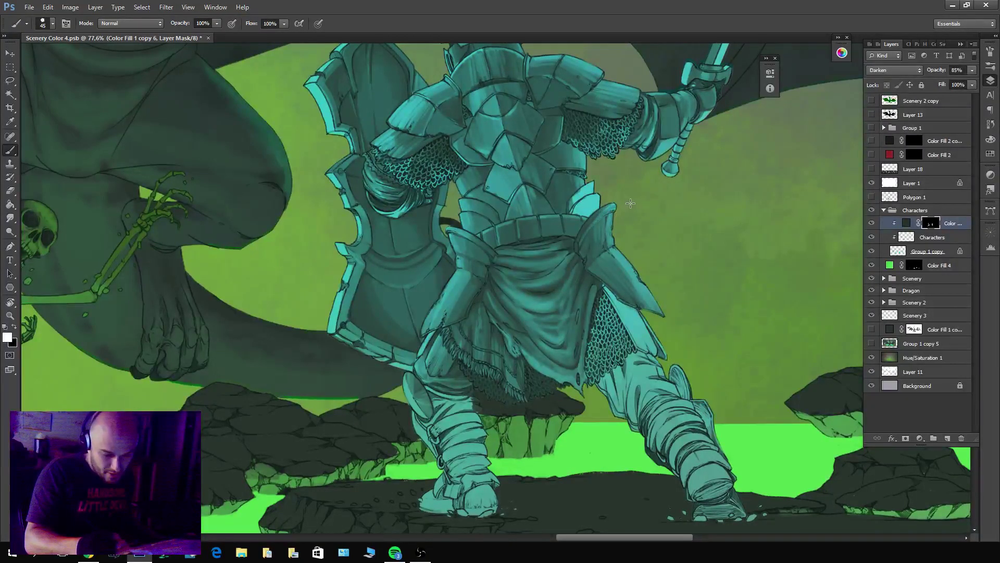
Shade the small overlapping waist plates above the sword-side hip plate with white, refining their light edges in black.
{"action": "key", "text": "x"}
{"action": "key", "text": "x"}
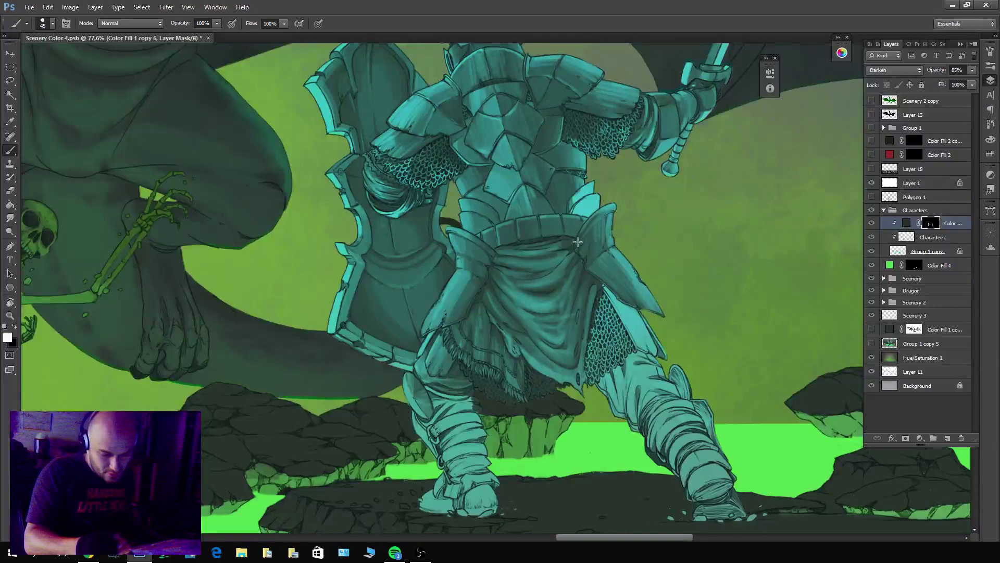
{"action": "key", "text": "x"}
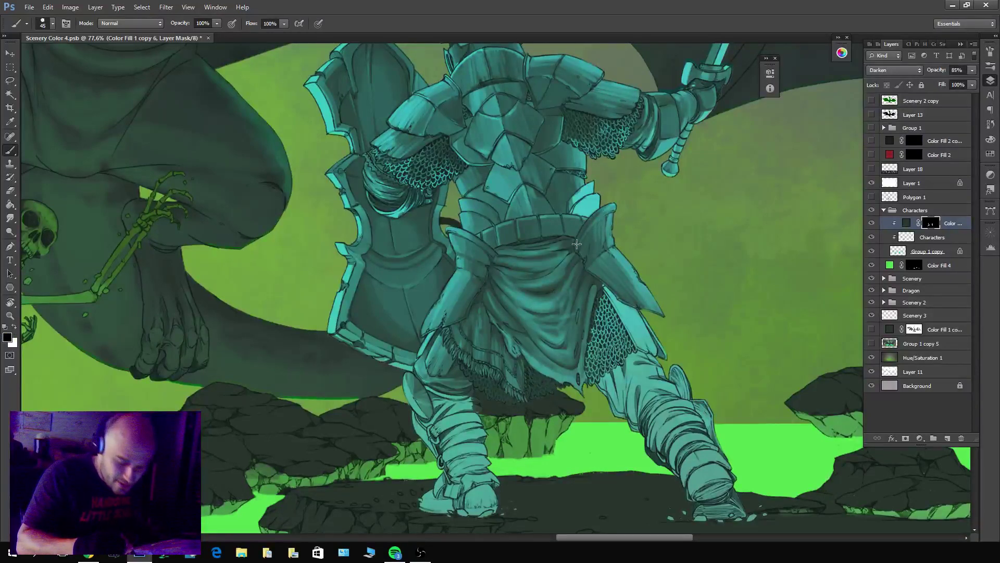
{"action": "key", "text": "x"}
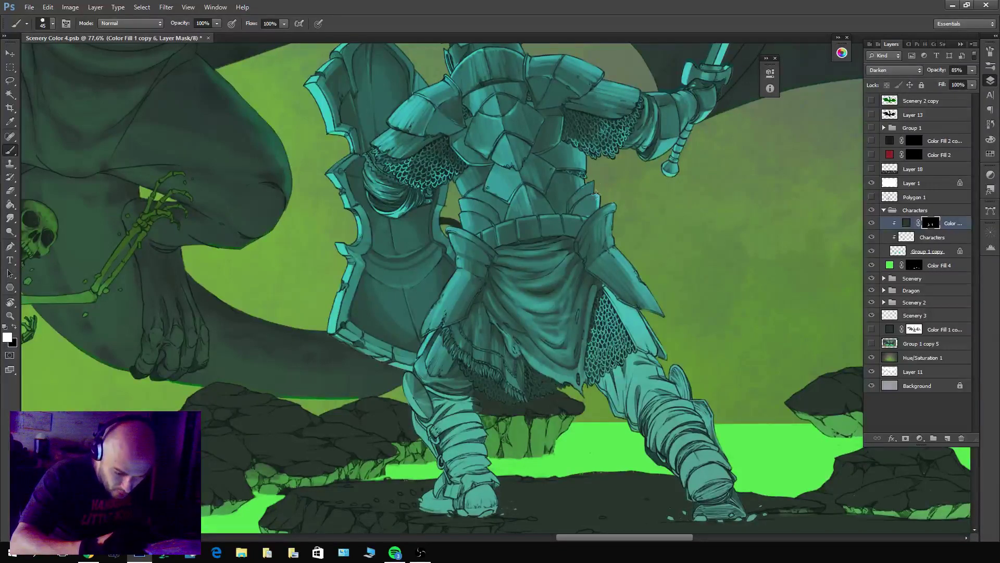
{"action": "key", "text": "x"}
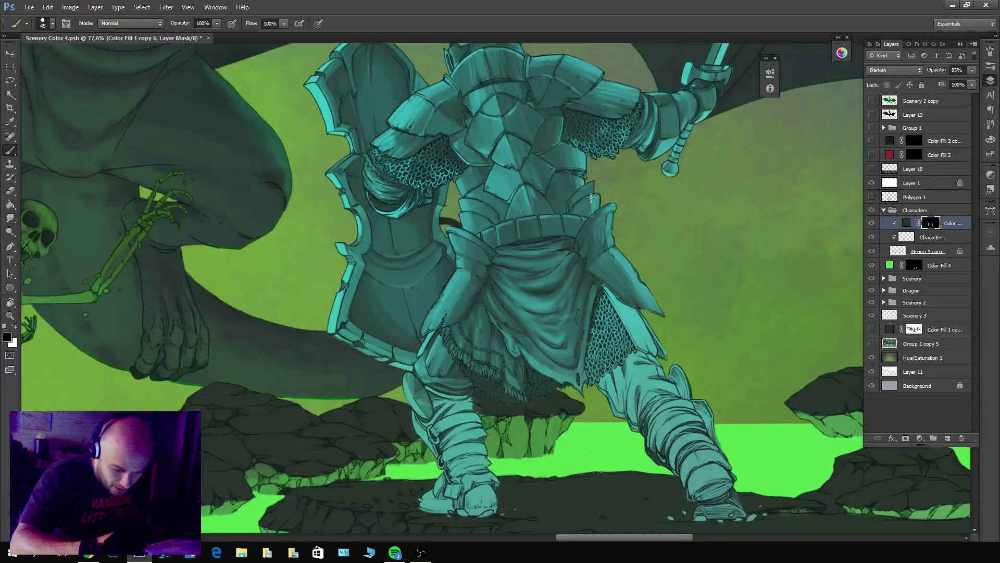
{"action": "key", "text": "x"}
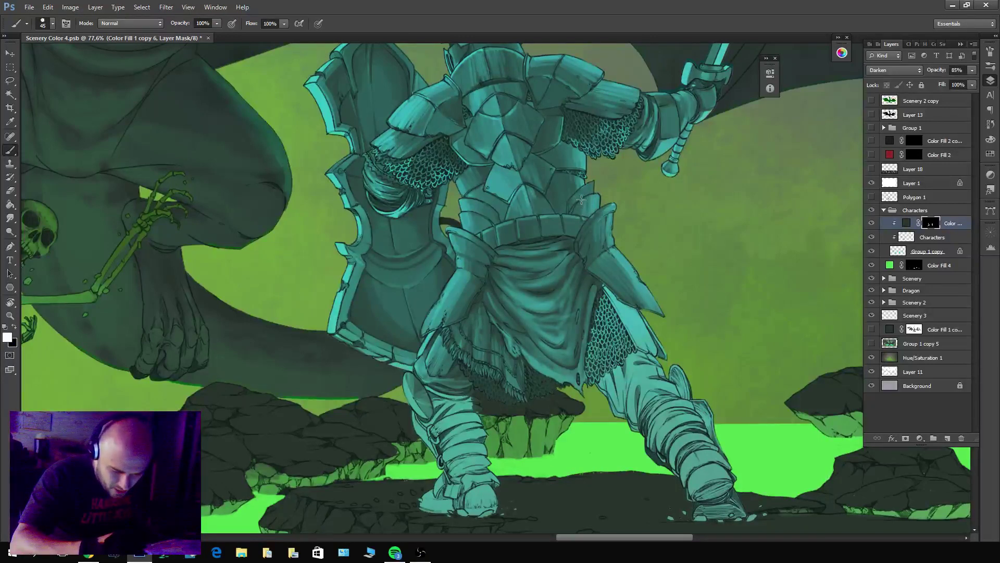
{"action": "key", "text": "x"}
{"action": "key", "text": "x"}
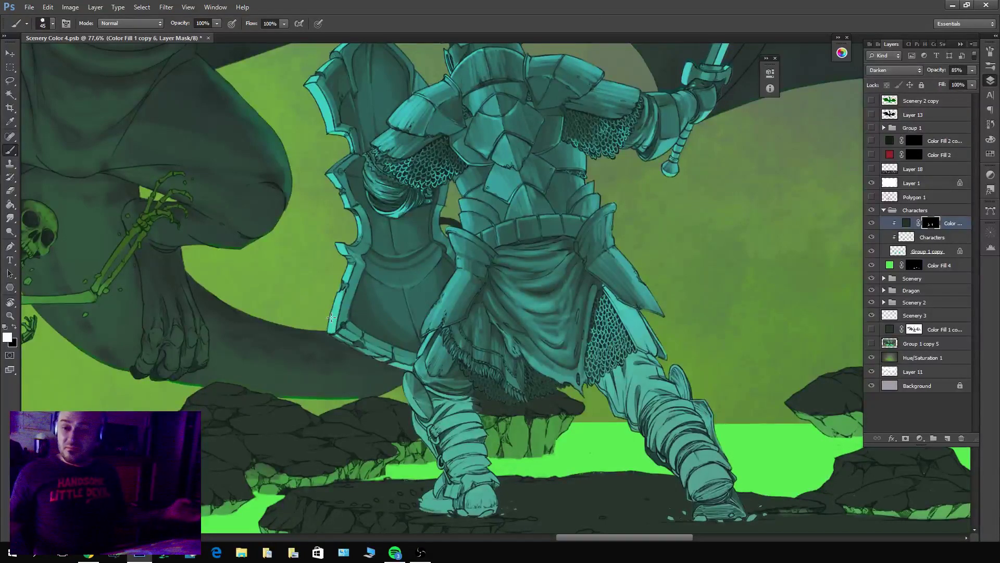
Highlight the front cloth's sword-side edge in black, and shade the neighboring chainmail skirt and rear thigh plate with white.
{"action": "scroll", "coordinate": [666, 247], "scroll_direction": "down", "scroll_amount": 3}
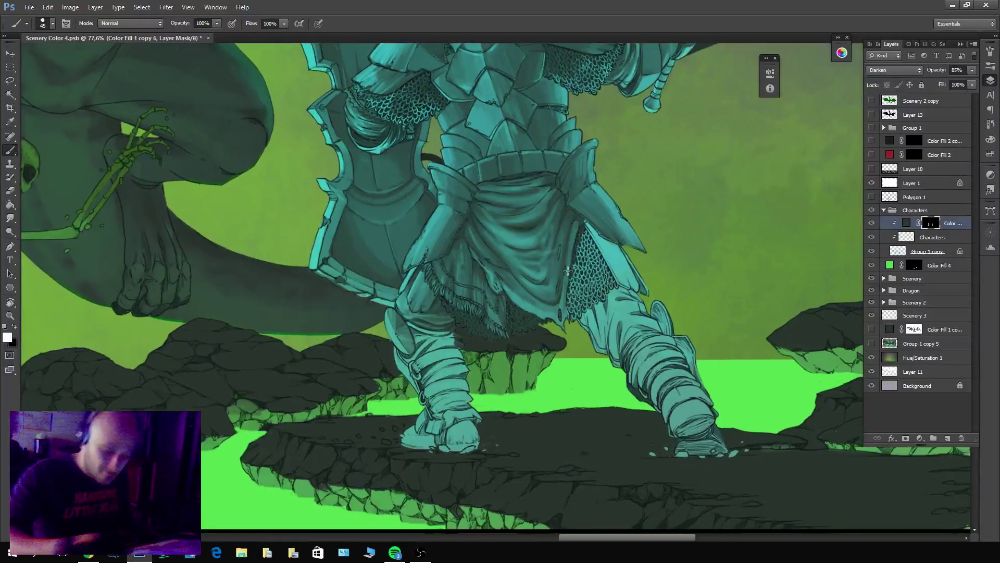
{"action": "left_click_drag", "start_coordinate": [568, 270], "coordinate": [579, 230]}
{"action": "key", "text": "ctrl+z"}
{"action": "key", "text": "x"}
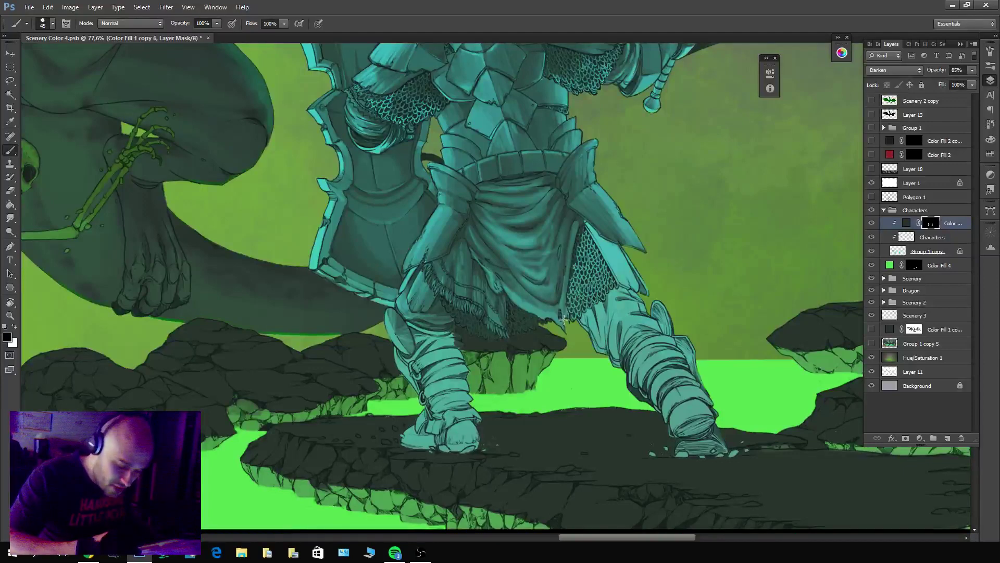
{"action": "mouse_move", "coordinate": [565, 295]}
{"action": "left_mouse_down"}
{"action": "mouse_move", "coordinate": [574, 216]}
{"action": "mouse_move", "coordinate": [568, 309]}
{"action": "mouse_move", "coordinate": [583, 251]}
{"action": "mouse_move", "coordinate": [598, 251]}
{"action": "mouse_move", "coordinate": [588, 229]}
{"action": "mouse_move", "coordinate": [644, 276]}
{"action": "mouse_move", "coordinate": [646, 293]}
{"action": "mouse_move", "coordinate": [598, 252]}
{"action": "mouse_move", "coordinate": [606, 278]}
{"action": "mouse_move", "coordinate": [569, 345]}
{"action": "left_mouse_up"}
{"action": "key", "text": "x"}
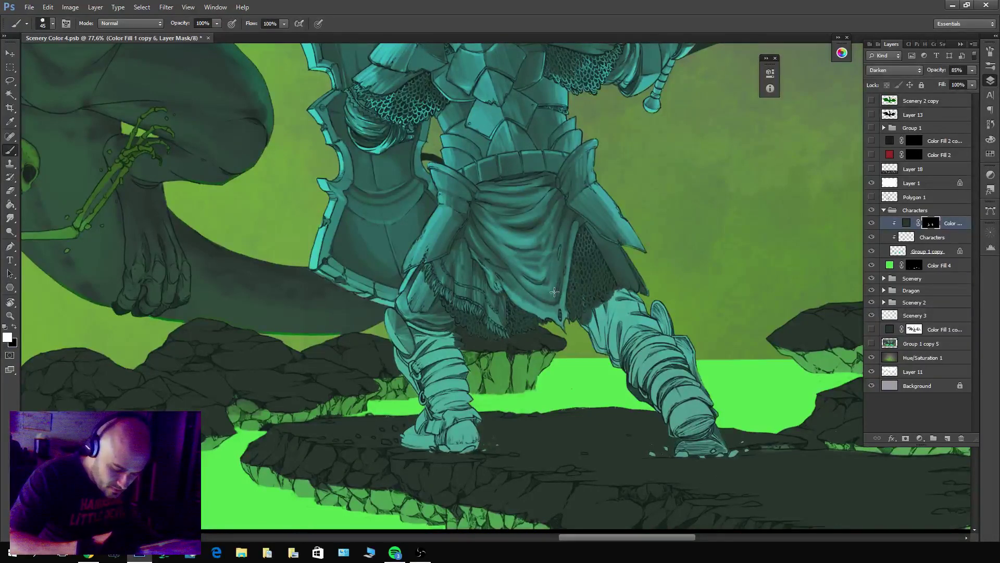
{"action": "key", "text": "x"}
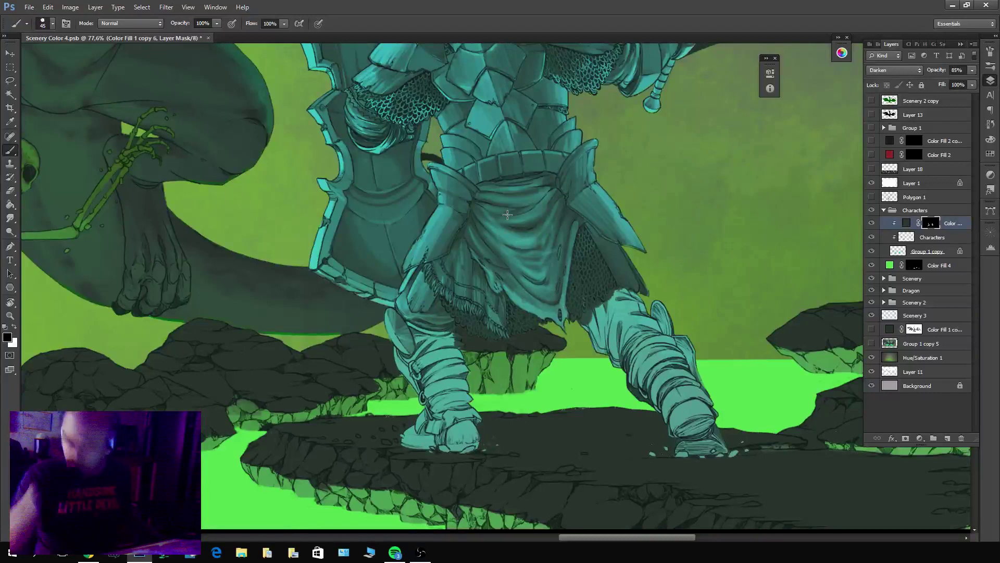
Bring back highlights on the sword-side chainmail skirt in black, and touch up its shading with white.
{"action": "mouse_move", "coordinate": [610, 278]}
{"action": "left_mouse_down"}
{"action": "mouse_move", "coordinate": [607, 287]}
{"action": "mouse_move", "coordinate": [592, 257]}
{"action": "mouse_move", "coordinate": [602, 266]}
{"action": "left_mouse_up"}
{"action": "key", "text": "x"}
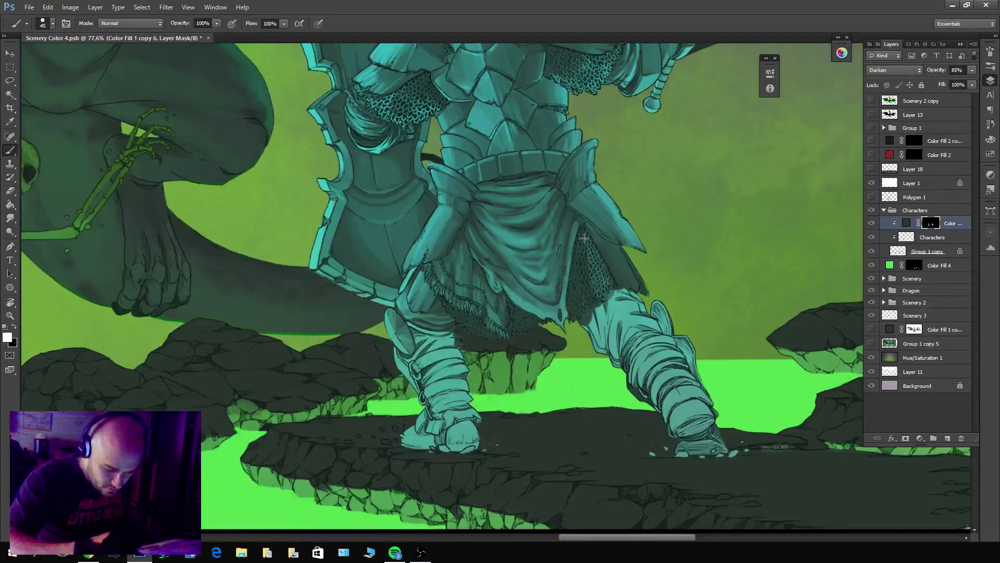
{"action": "key", "text": "x"}
{"action": "mouse_move", "coordinate": [594, 312]}
{"action": "left_mouse_down"}
{"action": "mouse_move", "coordinate": [587, 298]}
{"action": "mouse_move", "coordinate": [581, 312]}
{"action": "mouse_move", "coordinate": [579, 276]}
{"action": "left_mouse_up"}
{"action": "key", "text": "x"}
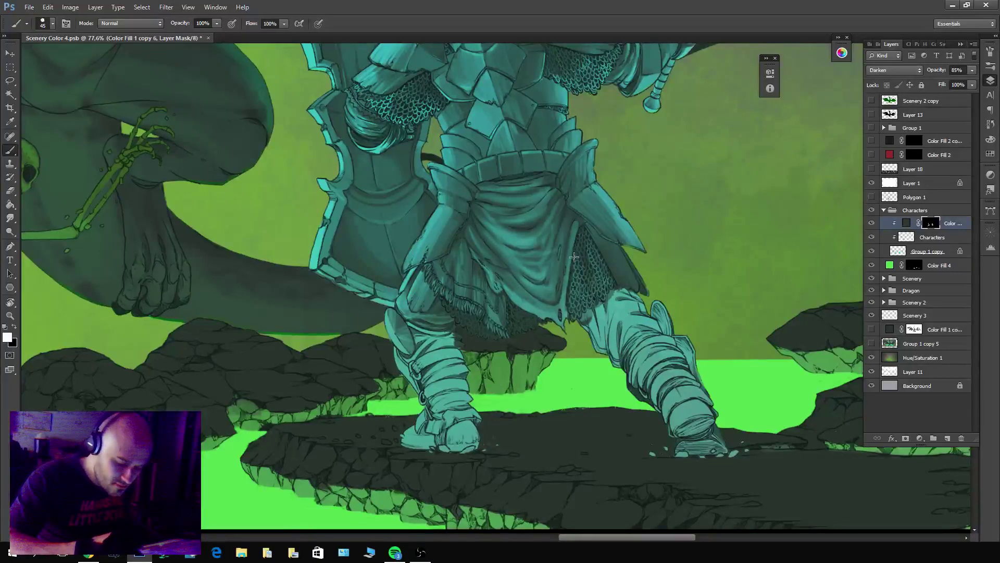
Highlight the chainmail hem beneath the torn waist cloth in black, and deepen its shadows with white.
{"action": "key", "text": "x"}
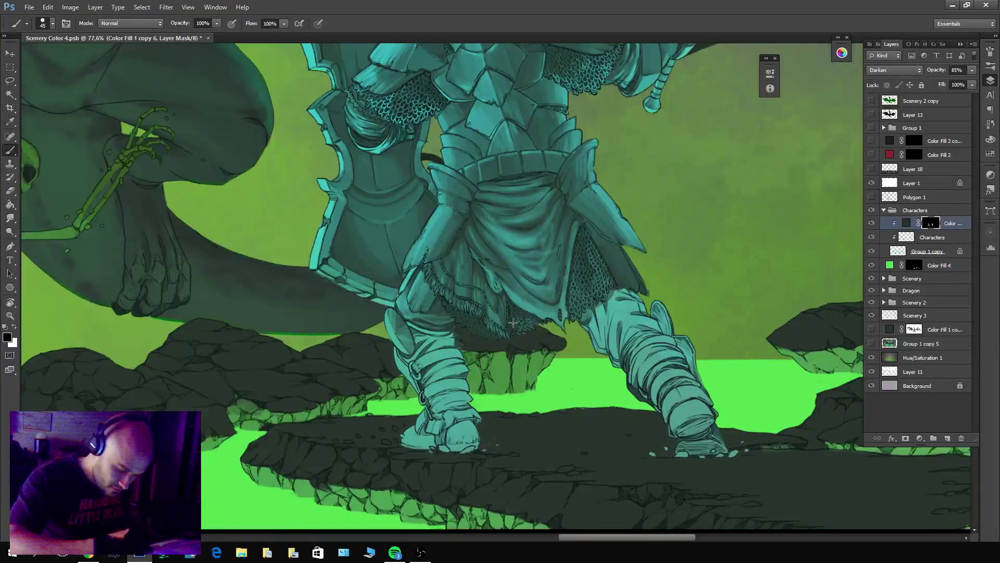
{"action": "key", "text": "x"}
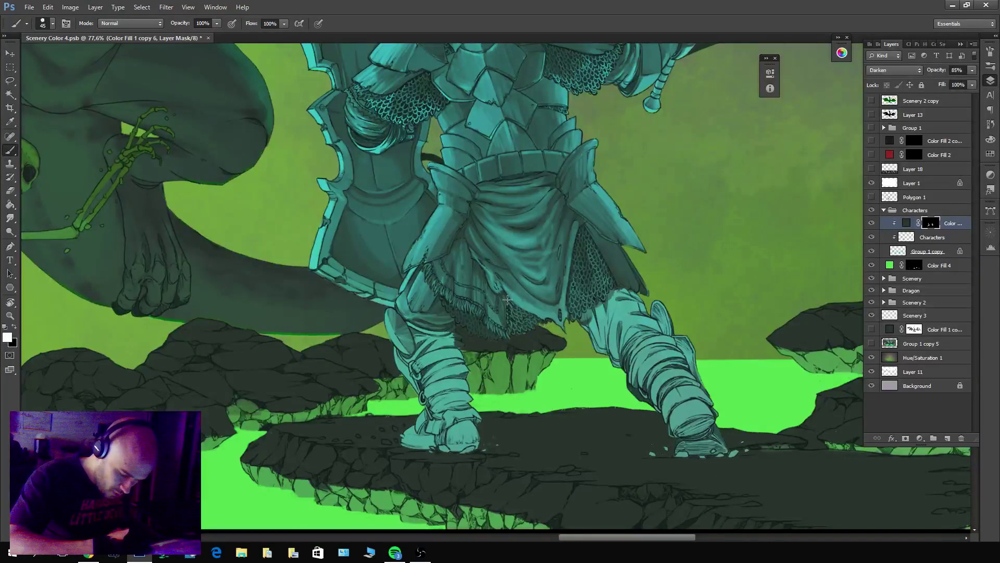
{"action": "key", "text": "x"}
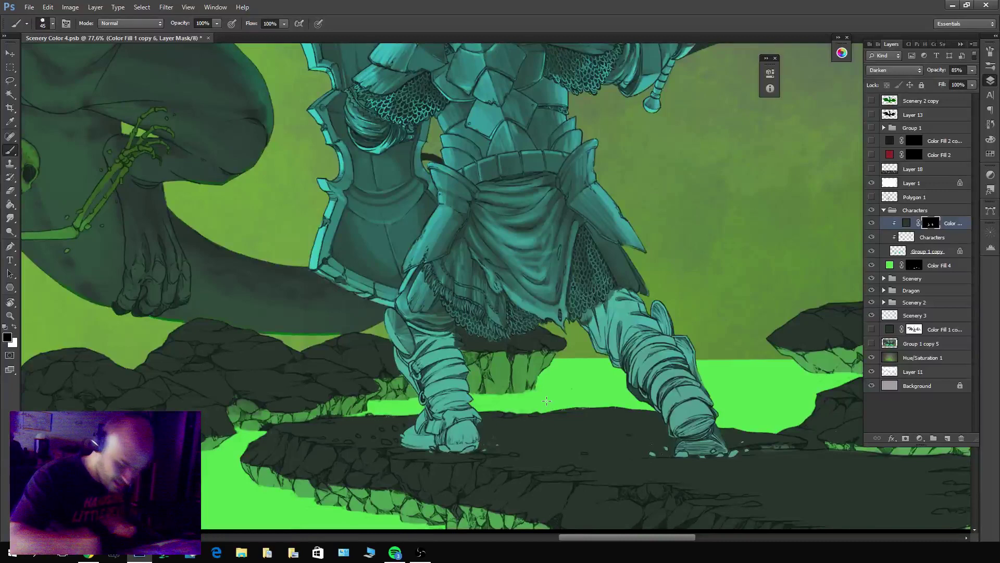
{"action": "key", "text": "x"}
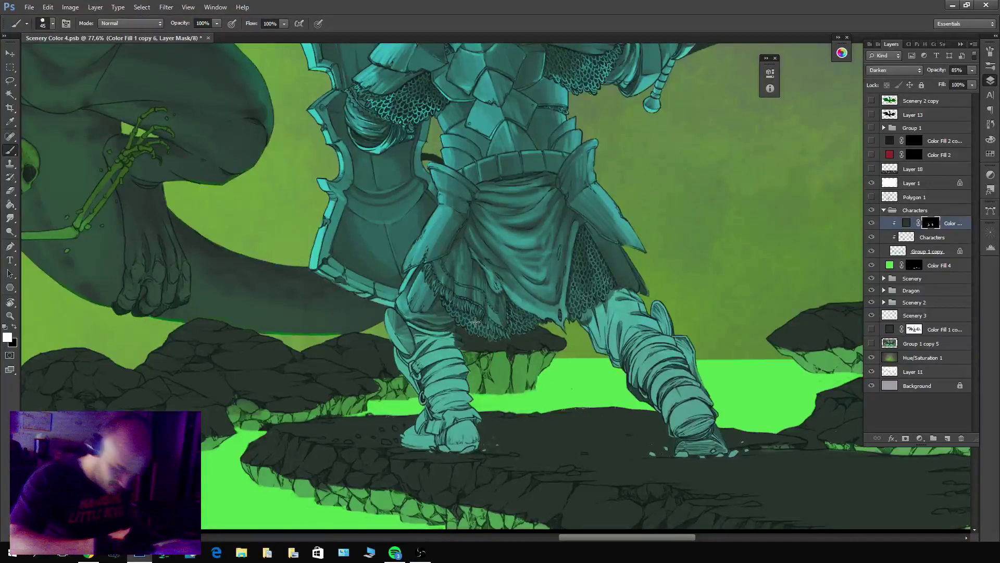
{"action": "key", "text": "x"}
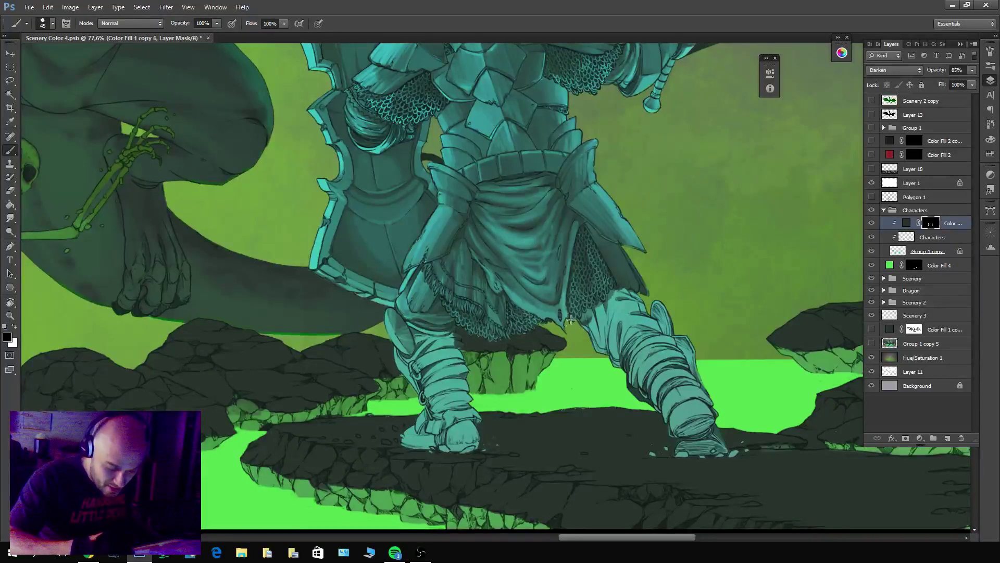
Highlight the edges of the sword-side rear thigh plate in black, and refine the shadow between it and the chainmail with white.
{"action": "key", "text": "x"}
{"action": "key", "text": "x"}
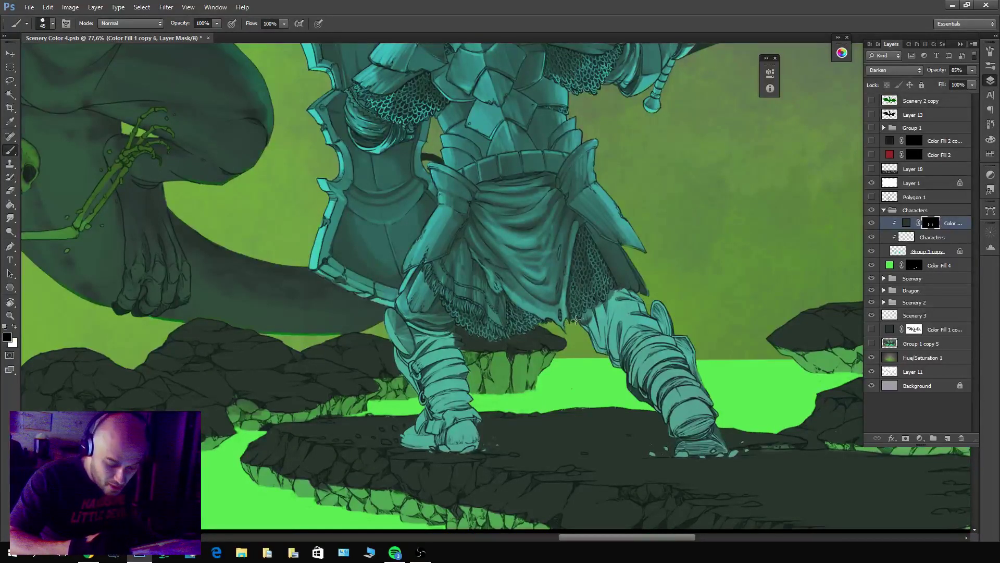
{"action": "key", "text": "x"}
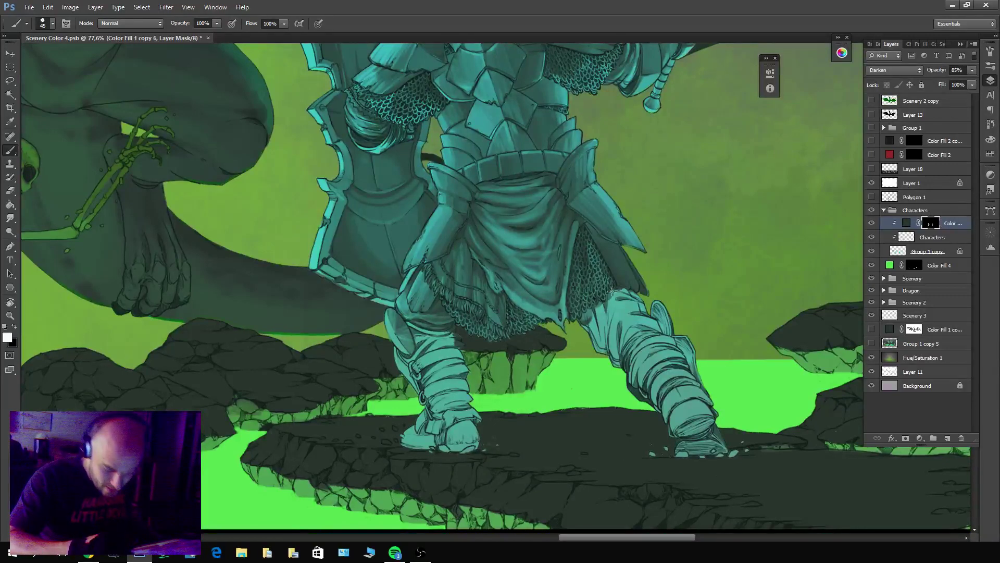
{"action": "key", "text": "x"}
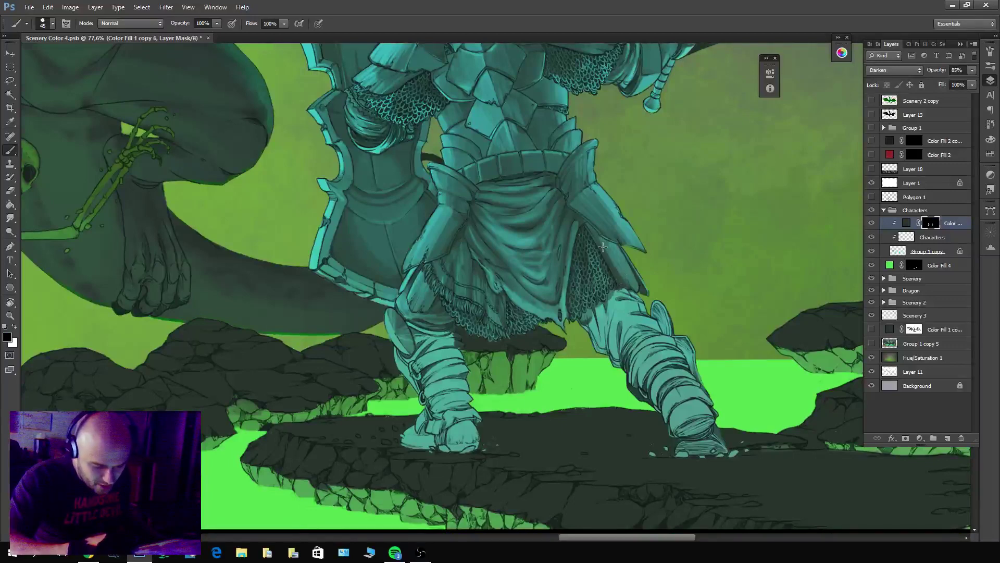
{"action": "key", "text": "x"}
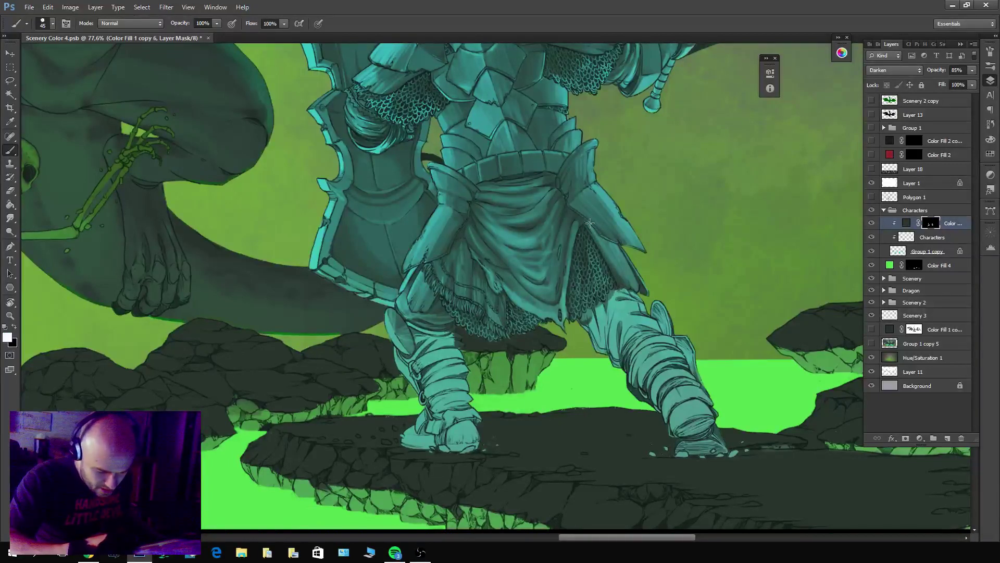
{"action": "key", "text": "x"}
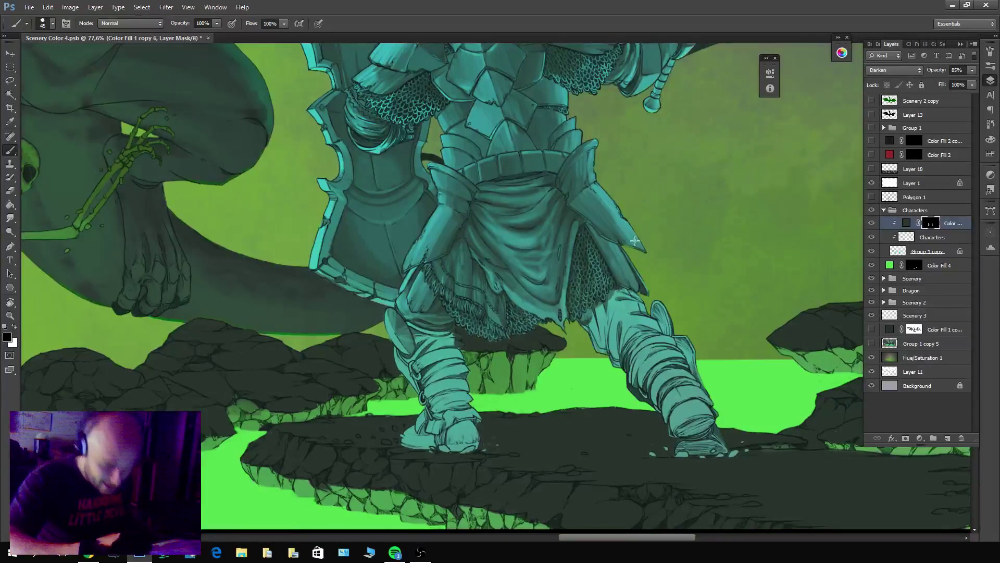
Touch up the shading of the sword-side hip plate and its upper rim on the mask.
{"action": "key", "text": "x"}
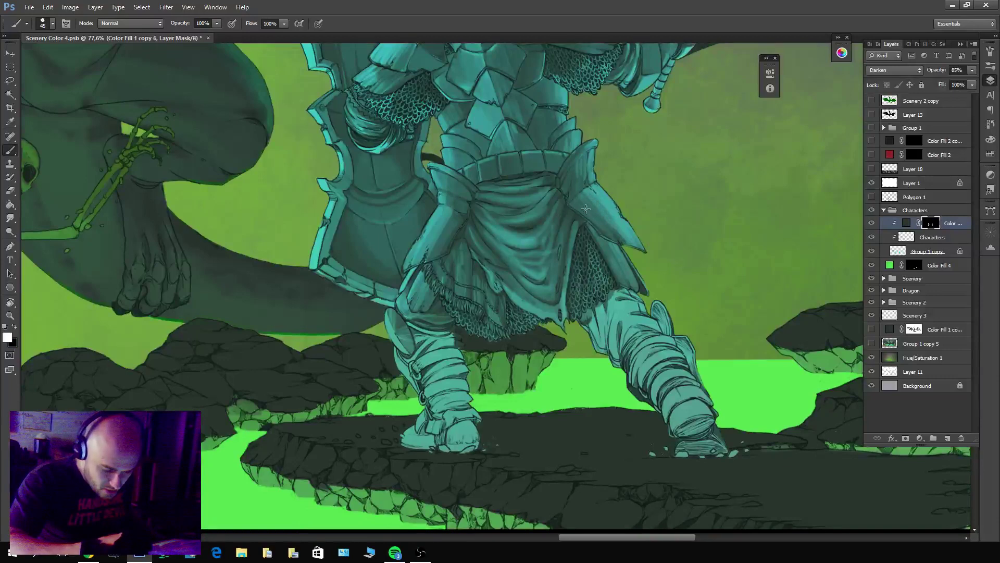
{"action": "mouse_move", "coordinate": [599, 215]}
{"action": "left_mouse_down"}
{"action": "mouse_move", "coordinate": [631, 243]}
{"action": "mouse_move", "coordinate": [594, 189]}
{"action": "mouse_move", "coordinate": [645, 260]}
{"action": "mouse_move", "coordinate": [598, 184]}
{"action": "mouse_move", "coordinate": [646, 254]}
{"action": "mouse_move", "coordinate": [596, 187]}
{"action": "mouse_move", "coordinate": [640, 253]}
{"action": "mouse_move", "coordinate": [598, 191]}
{"action": "mouse_move", "coordinate": [623, 231]}
{"action": "mouse_move", "coordinate": [602, 201]}
{"action": "mouse_move", "coordinate": [622, 237]}
{"action": "mouse_move", "coordinate": [591, 154]}
{"action": "mouse_move", "coordinate": [590, 186]}
{"action": "mouse_move", "coordinate": [584, 162]}
{"action": "left_mouse_up"}
{"action": "key", "text": "x"}
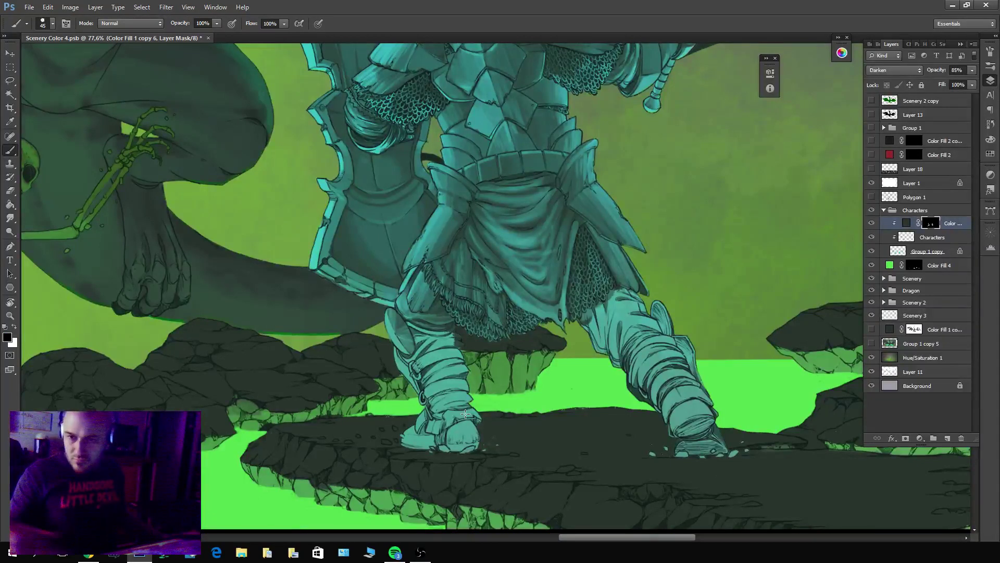
{"action": "left_click", "coordinate": [570, 182], "text": "alt"}
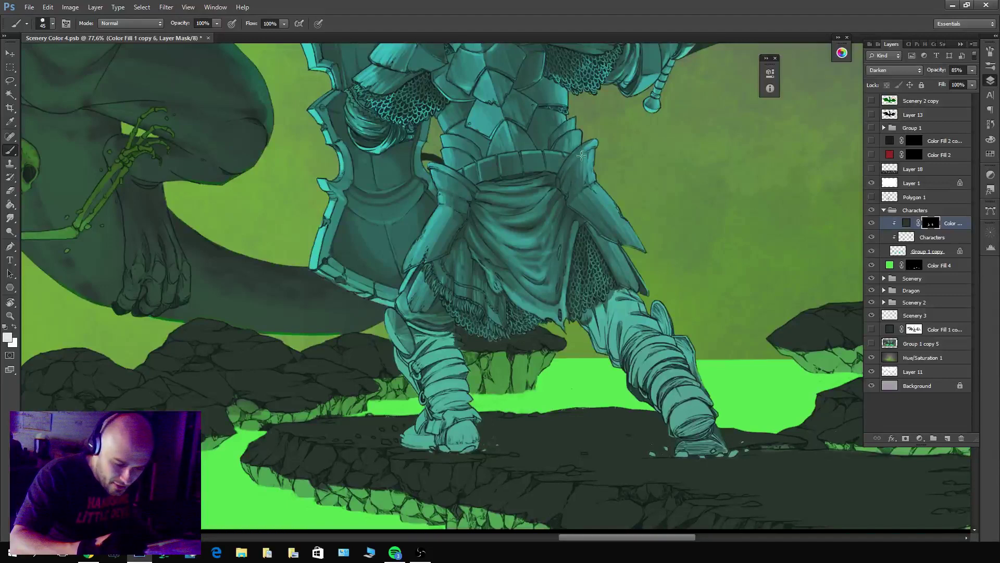
{"action": "left_click_drag", "start_coordinate": [581, 155], "coordinate": [592, 138]}
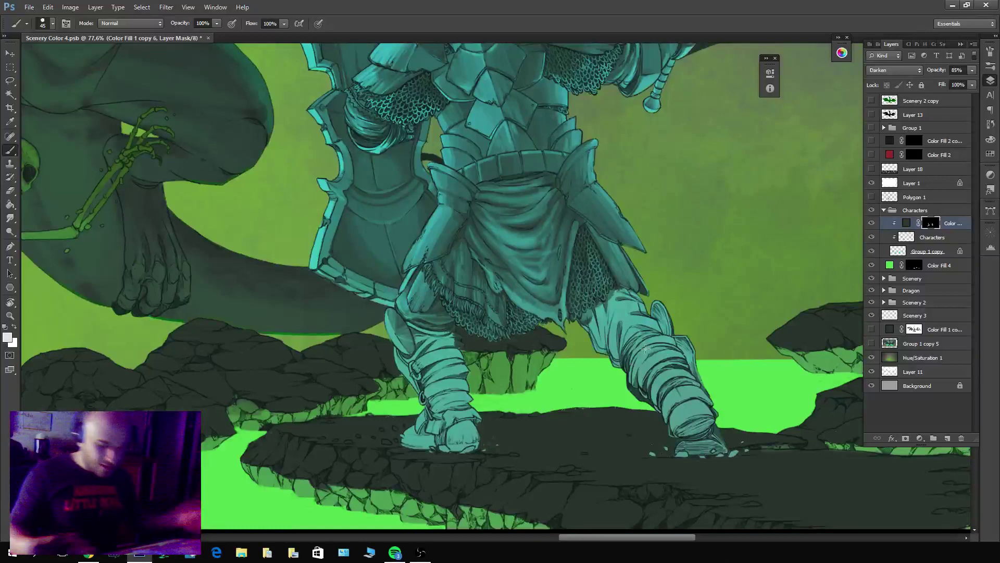
Shade the top of the sword-side thigh just below the chainmail with white, correcting its edges in black.
{"action": "key", "text": "x"}
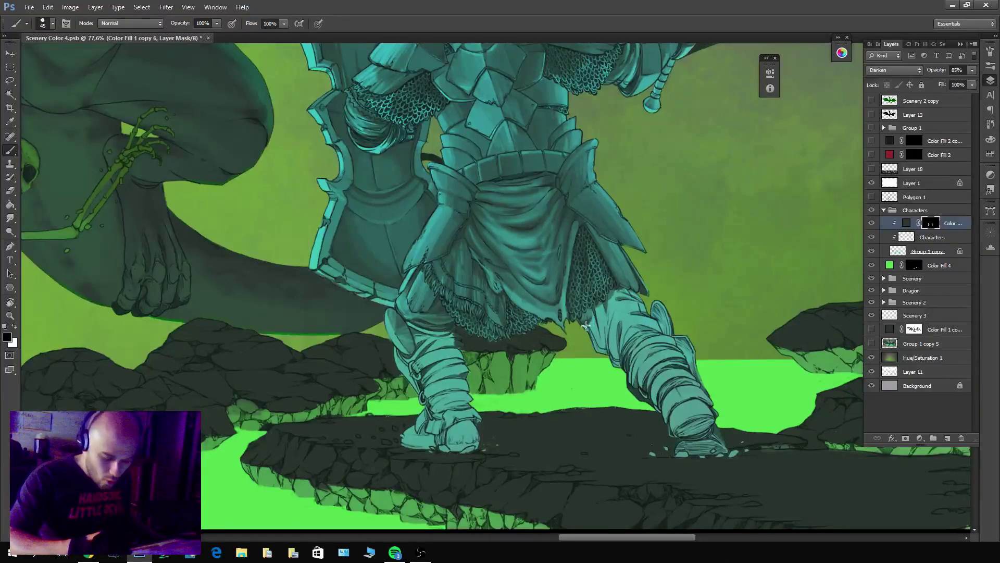
{"action": "key", "text": "x"}
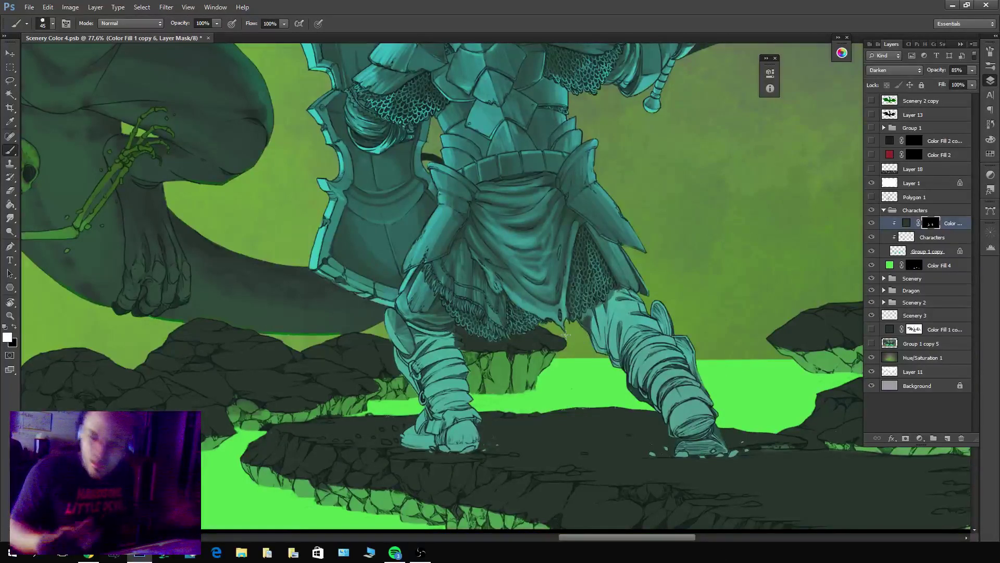
{"action": "key", "text": "x"}
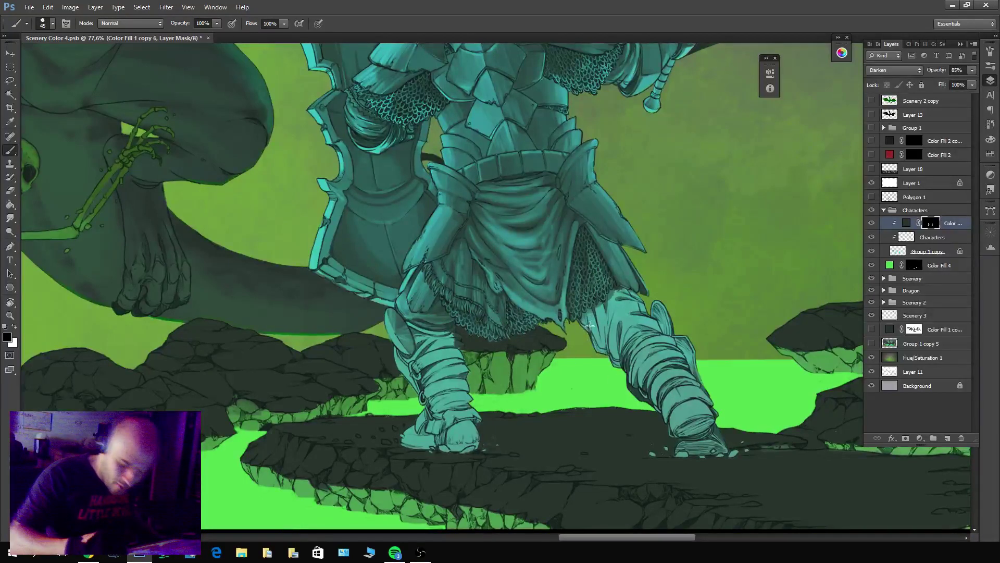
{"action": "key", "text": "x"}
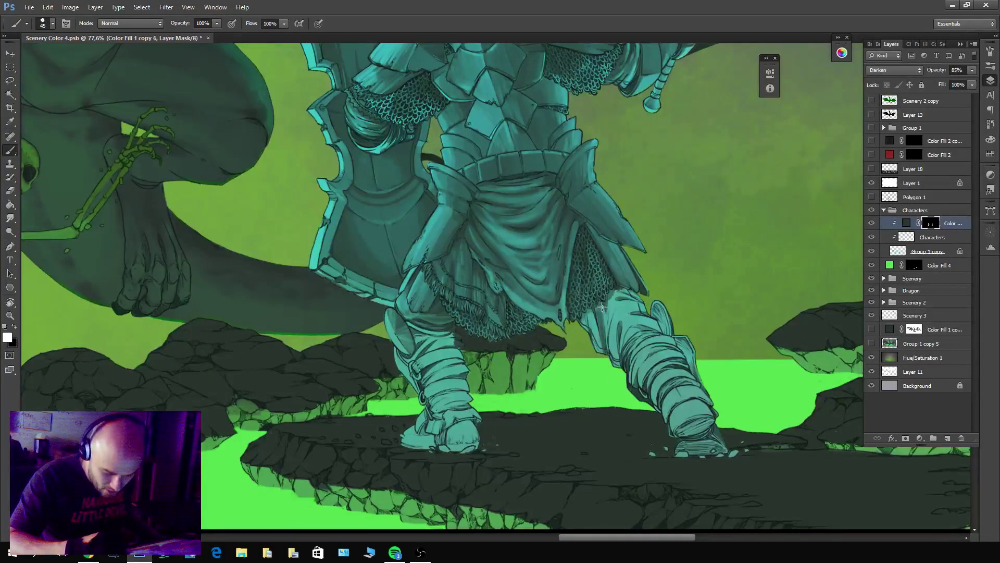
{"action": "key", "text": "x"}
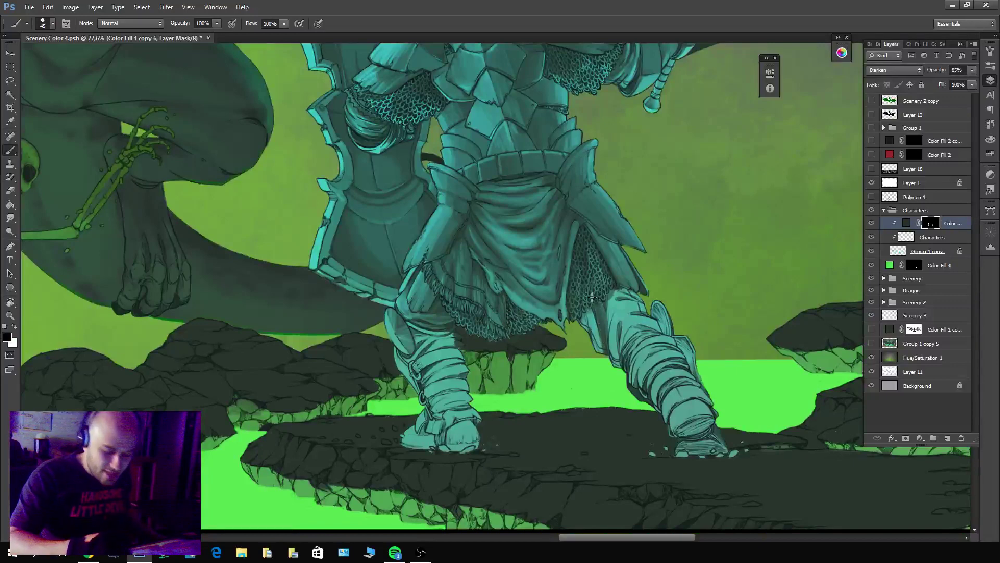
{"action": "key", "text": "x"}
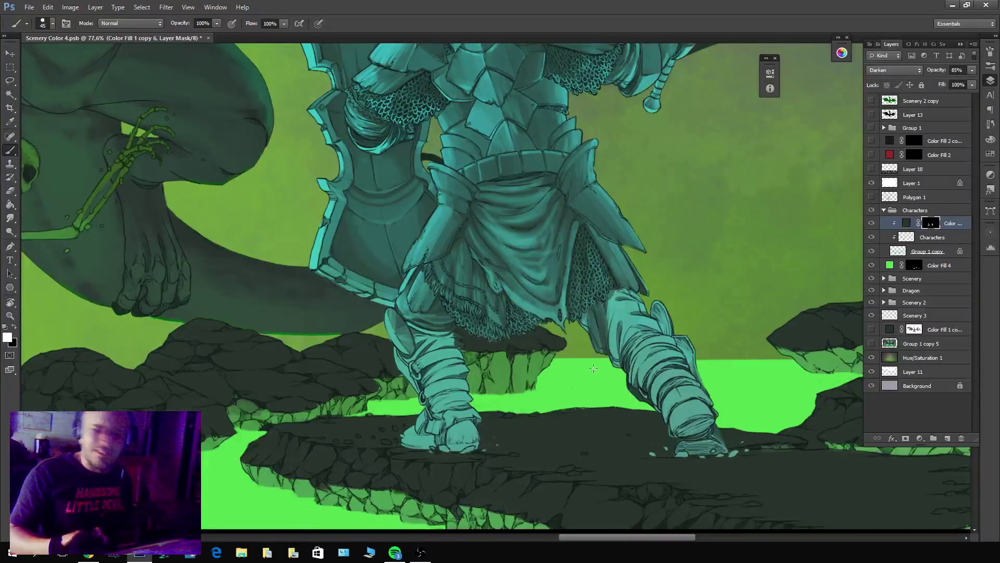
{"action": "key", "text": "x"}
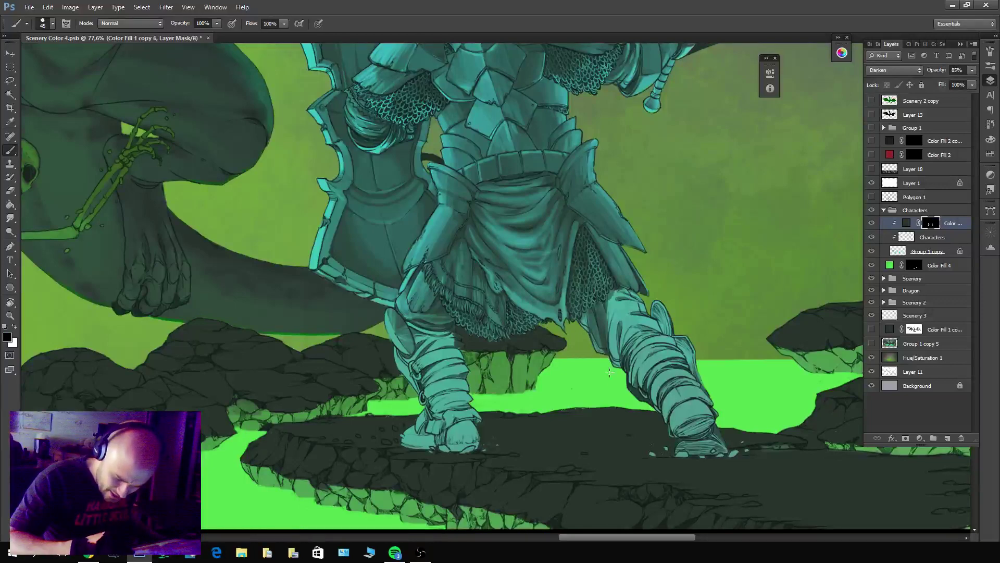
{"action": "key", "text": "x"}
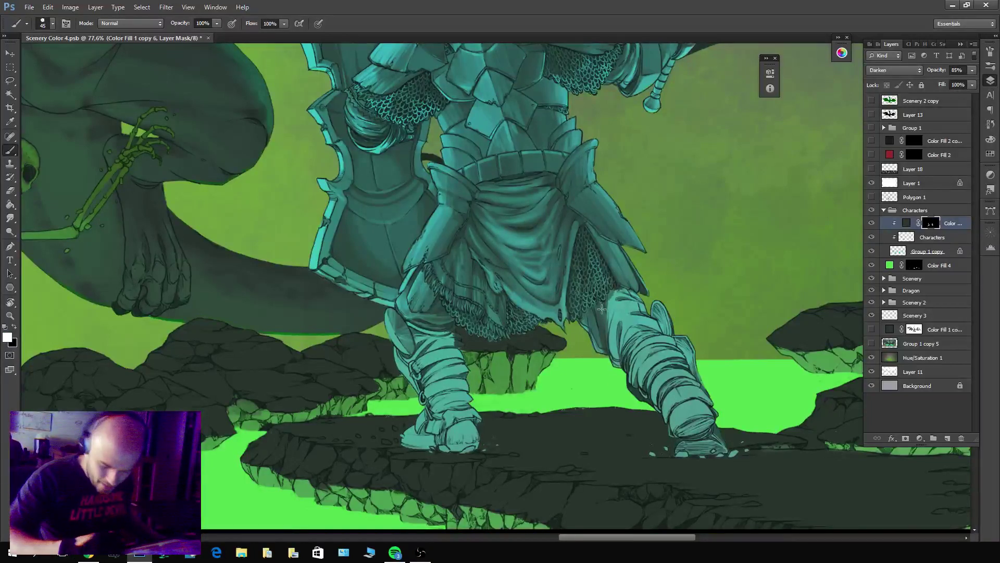
Extend the white shading over the whole sword-side thigh down to the knee, and bring out its folds in black.
{"action": "mouse_move", "coordinate": [614, 357]}
{"action": "left_mouse_down"}
{"action": "mouse_move", "coordinate": [621, 337]}
{"action": "mouse_move", "coordinate": [626, 349]}
{"action": "mouse_move", "coordinate": [632, 341]}
{"action": "mouse_move", "coordinate": [636, 292]}
{"action": "mouse_move", "coordinate": [658, 328]}
{"action": "mouse_move", "coordinate": [644, 336]}
{"action": "mouse_move", "coordinate": [631, 425]}
{"action": "mouse_move", "coordinate": [619, 324]}
{"action": "mouse_move", "coordinate": [616, 370]}
{"action": "mouse_move", "coordinate": [621, 311]}
{"action": "mouse_move", "coordinate": [615, 354]}
{"action": "left_mouse_up"}
{"action": "key", "text": "x"}
{"action": "key", "text": "x"}
{"action": "key", "text": "x"}
{"action": "key", "text": "x"}
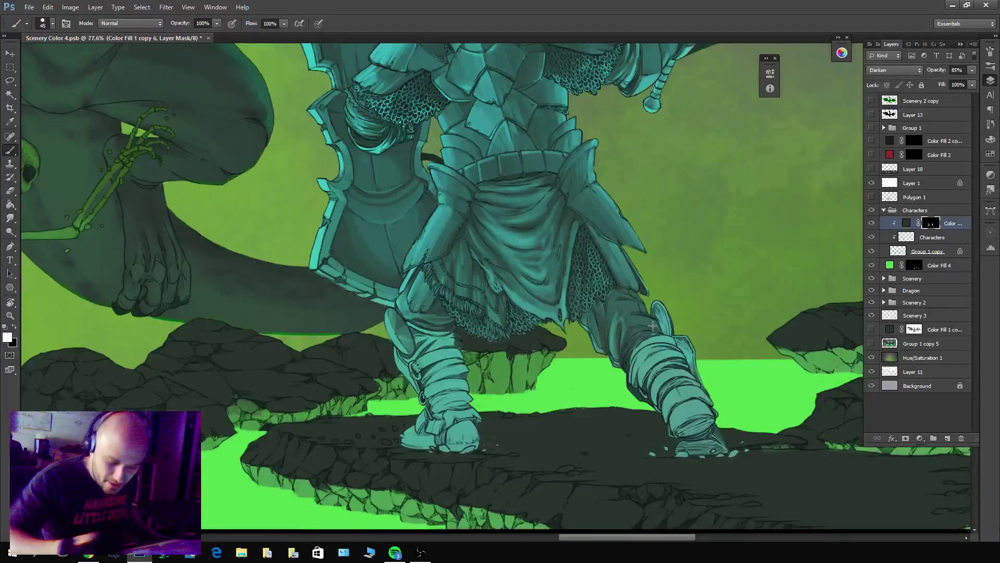
{"action": "key", "text": "x"}
{"action": "key", "text": "x"}
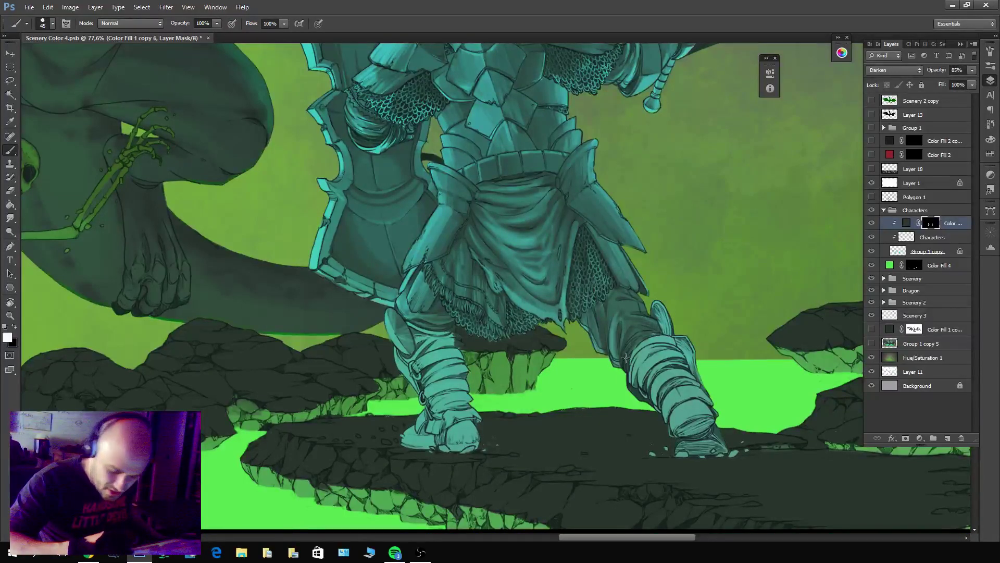
Paint black highlights on the sword-side thigh's upper cloth folds, and trim them with white.
{"action": "key", "text": "x"}
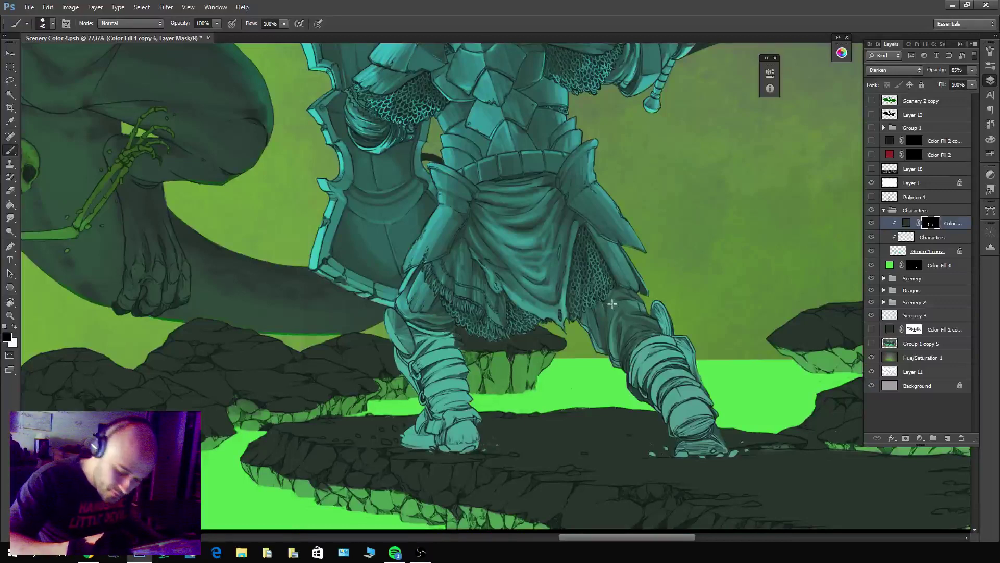
{"action": "key", "text": "x"}
{"action": "key", "text": "x"}
{"action": "key", "text": "x"}
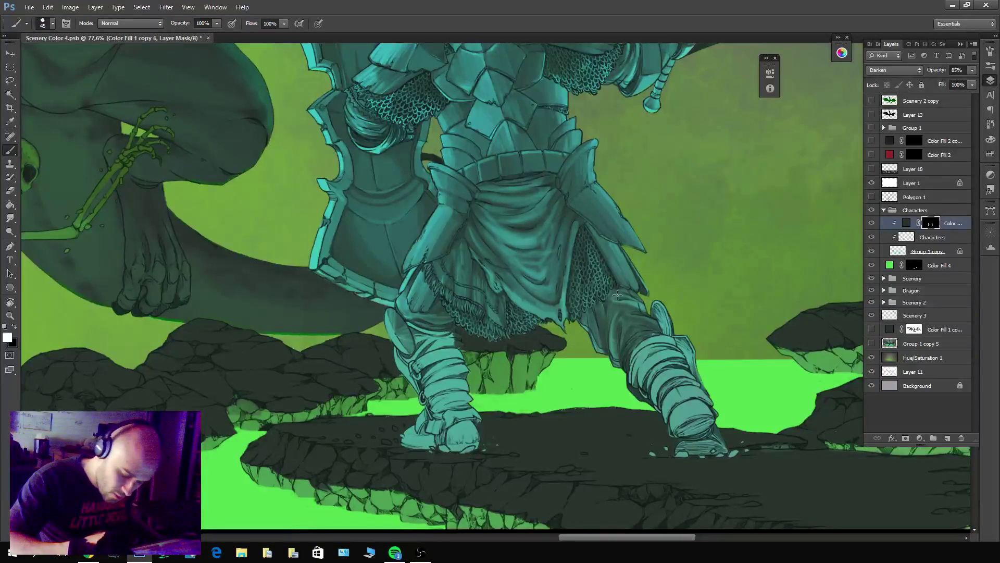
{"action": "key", "text": "x"}
{"action": "key", "text": "x"}
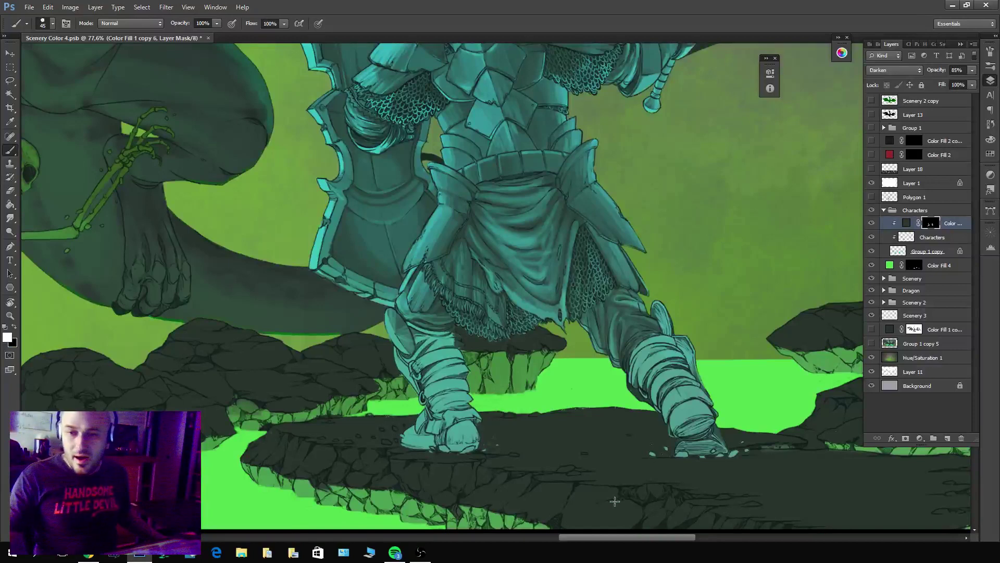
Cover the sword-side lower leg wraps, boot and knee guard with white shading.
{"action": "scroll", "coordinate": [695, 197], "scroll_direction": "down", "scroll_amount": 3}
{"action": "scroll", "coordinate": [692, 217], "scroll_direction": "right", "scroll_amount": 1}
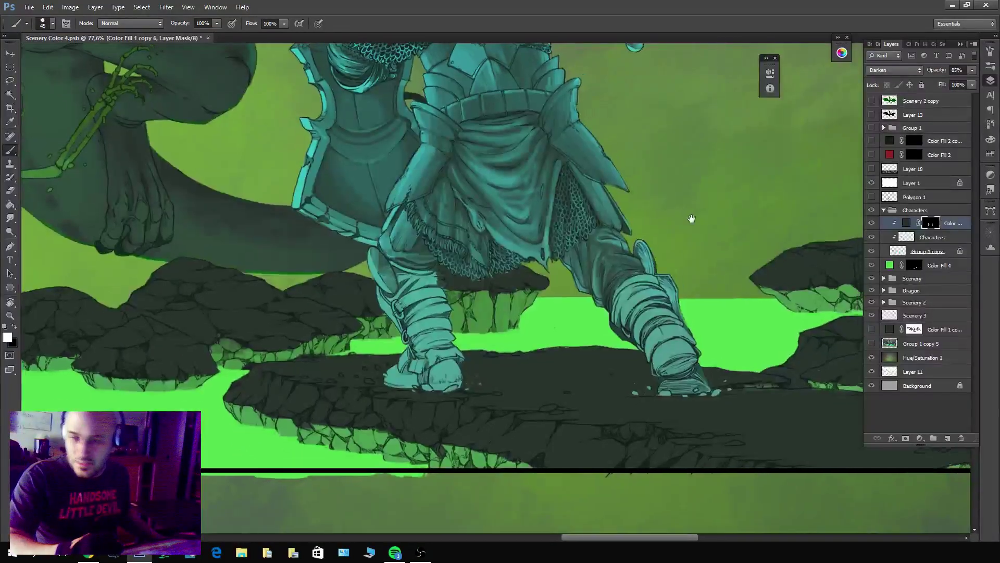
{"action": "key", "text": "x"}
{"action": "key", "text": "x"}
{"action": "mouse_move", "coordinate": [611, 323]}
{"action": "left_mouse_down"}
{"action": "mouse_move", "coordinate": [633, 292]}
{"action": "mouse_move", "coordinate": [653, 312]}
{"action": "mouse_move", "coordinate": [648, 285]}
{"action": "mouse_move", "coordinate": [670, 303]}
{"action": "mouse_move", "coordinate": [693, 354]}
{"action": "mouse_move", "coordinate": [687, 386]}
{"action": "mouse_move", "coordinate": [652, 337]}
{"action": "mouse_move", "coordinate": [659, 393]}
{"action": "left_mouse_up"}
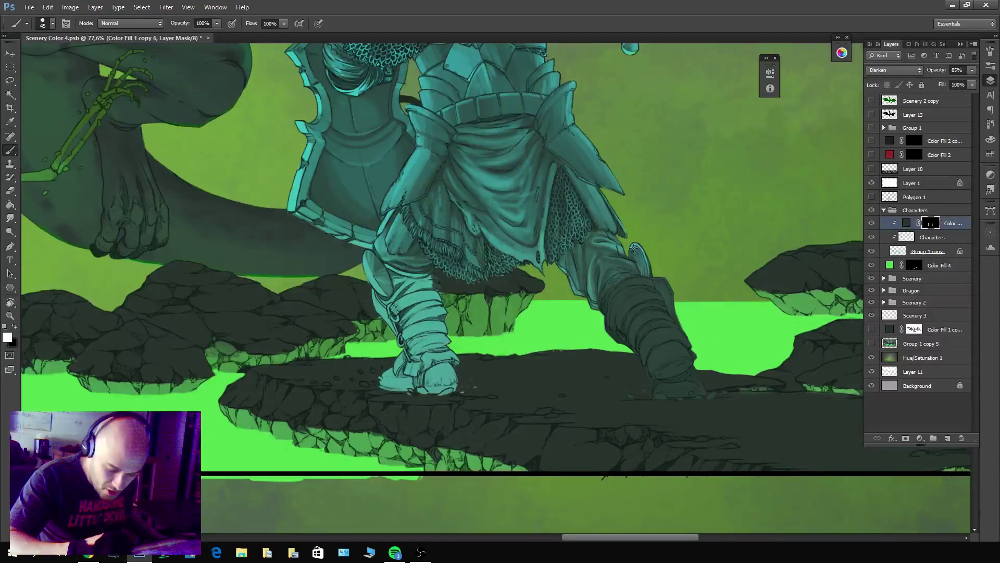
{"action": "mouse_move", "coordinate": [634, 248]}
{"action": "left_mouse_down"}
{"action": "mouse_move", "coordinate": [638, 271]}
{"action": "mouse_move", "coordinate": [629, 255]}
{"action": "left_mouse_up"}
Highlight the upper wraps and outer guard edge of the sword-side lower leg in black, refining them with white.
{"action": "key", "text": "x"}
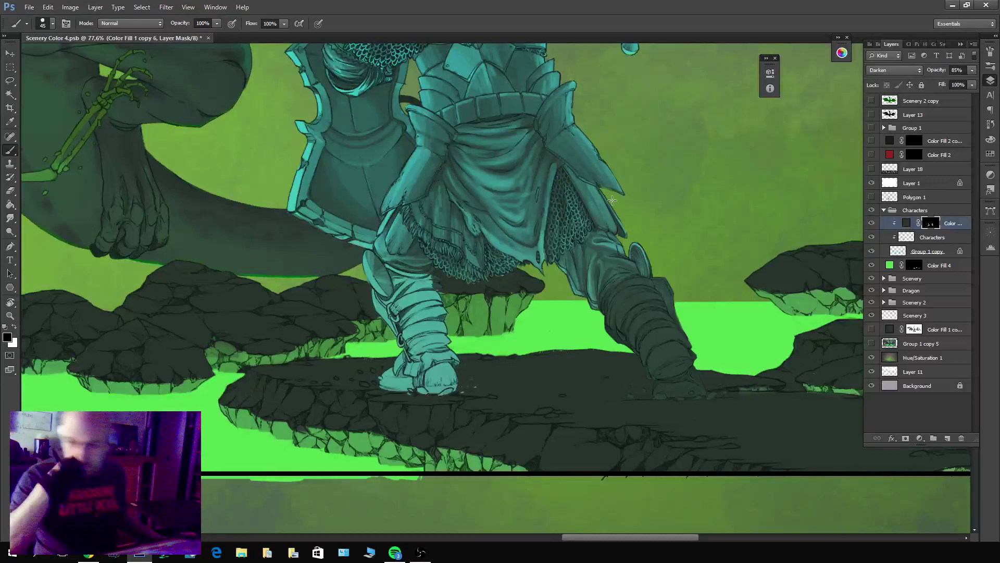
{"action": "key", "text": "x"}
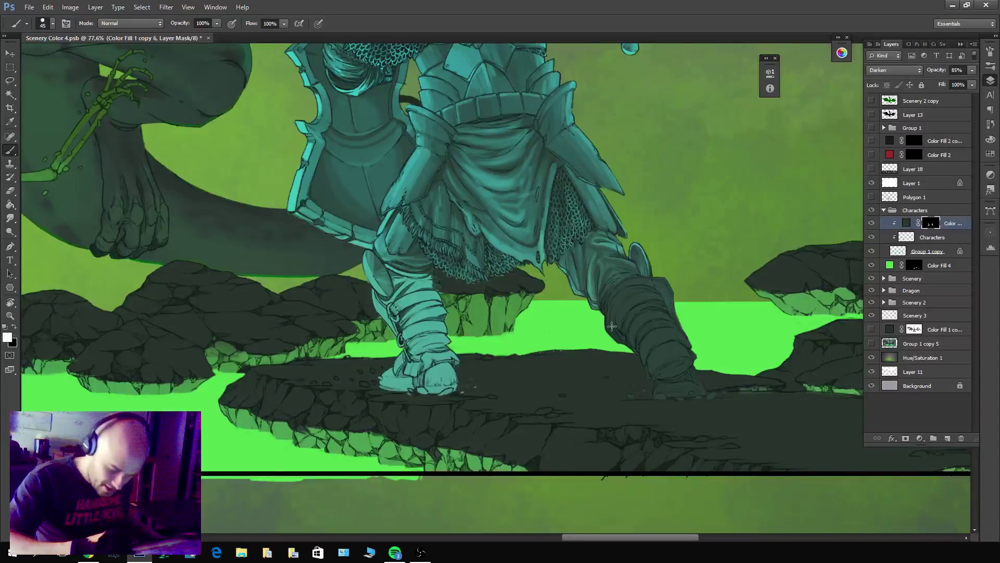
{"action": "key", "text": "x"}
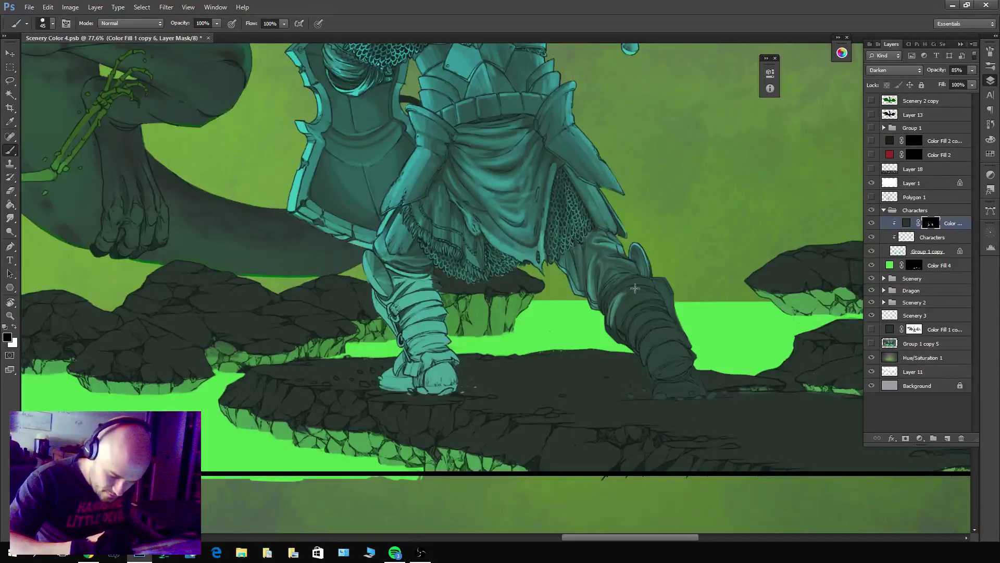
{"action": "key", "text": "x"}
{"action": "key", "text": "x"}
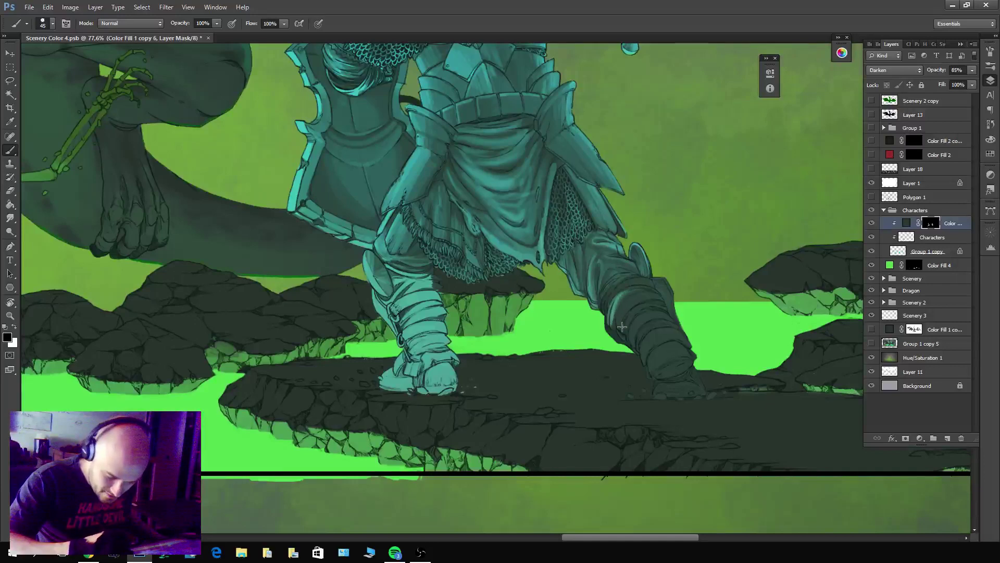
{"action": "key", "text": "x"}
{"action": "key", "text": "x"}
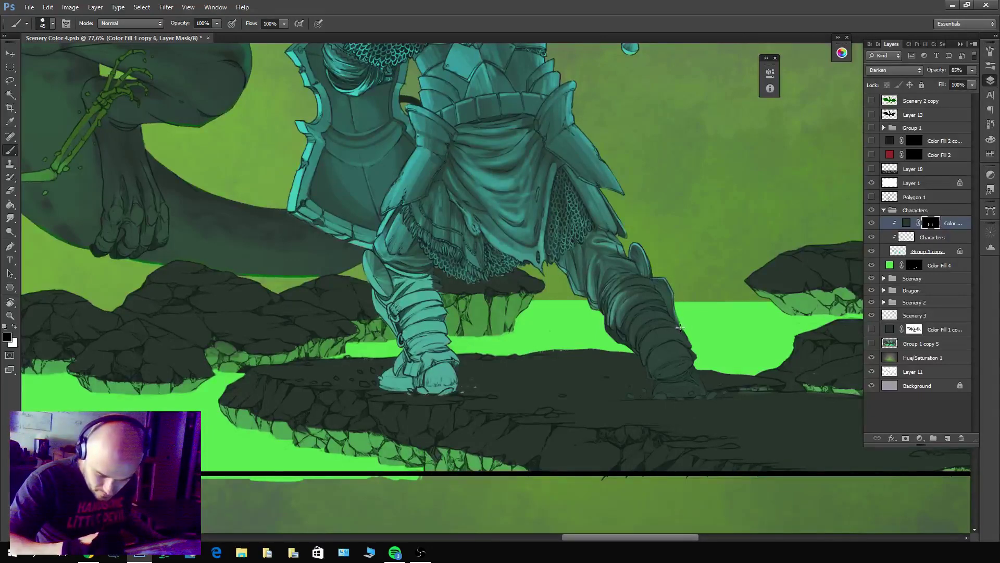
{"action": "key", "text": "x"}
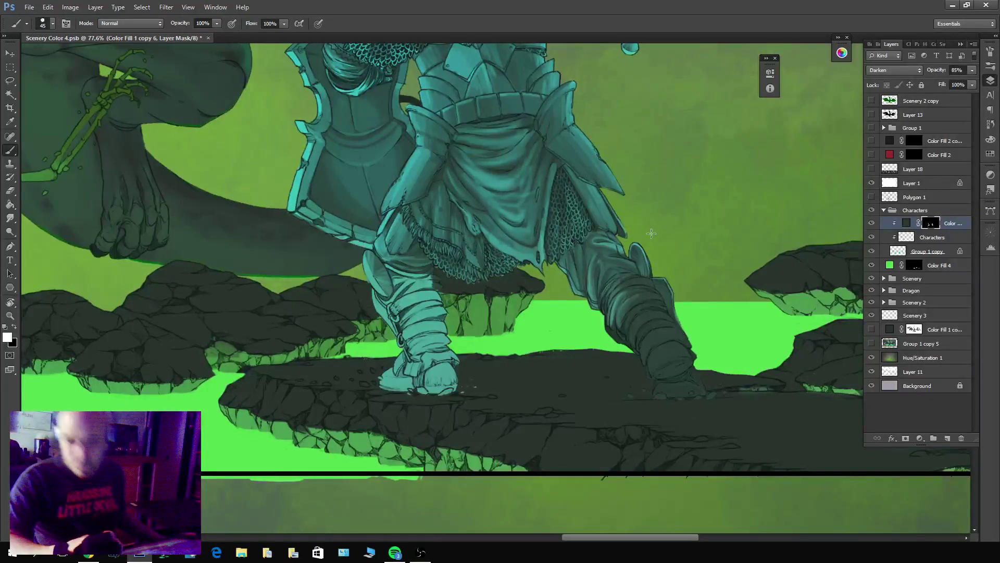
Paint fine black highlights on the sword-side knee guard and lower-leg wraps with a size 20 brush, trimming them with white.
{"action": "key", "text": "x"}
{"action": "key", "text": "bracketleft"}
{"action": "key", "text": "bracketleft"}
{"action": "key", "text": "bracketleft"}
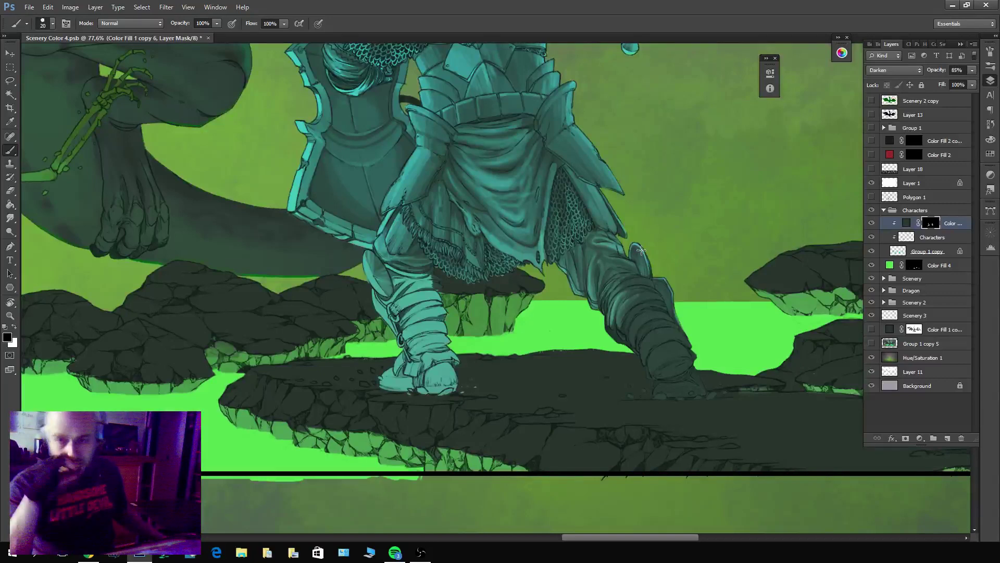
{"action": "key", "text": "x"}
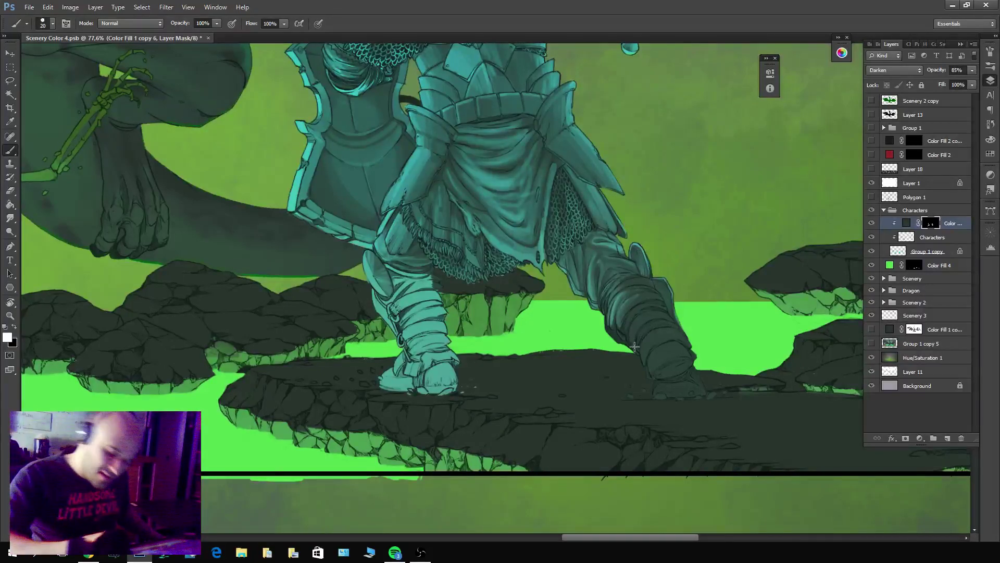
{"action": "key", "text": "x"}
{"action": "key", "text": "bracketright"}
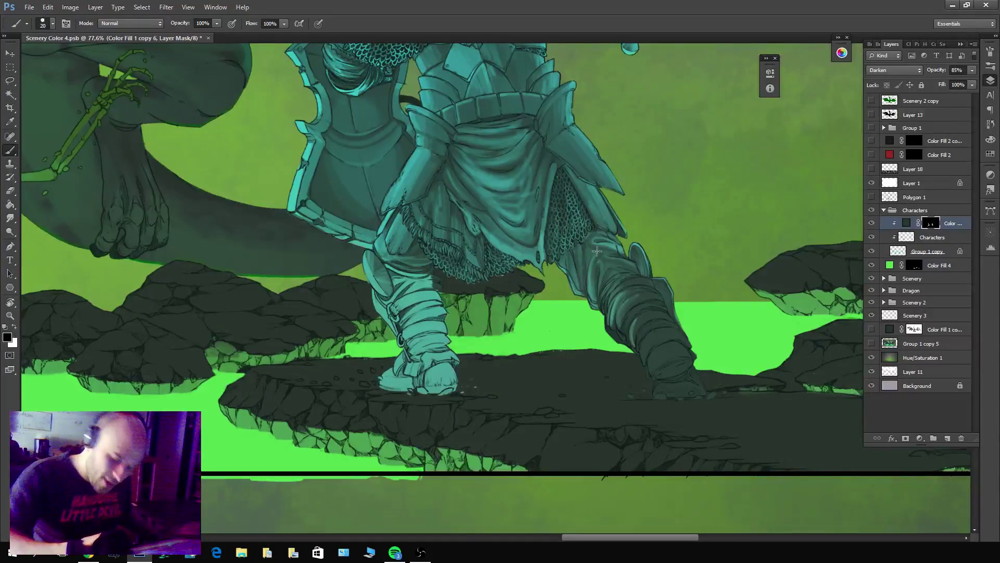
Bring out the middle wraps of the sword-side lower leg in black with a size 60 brush, deepening the creases in white.
{"action": "key", "text": "bracketright"}
{"action": "key", "text": "bracketright"}
{"action": "key", "text": "bracketright"}
{"action": "key", "text": "bracketright"}
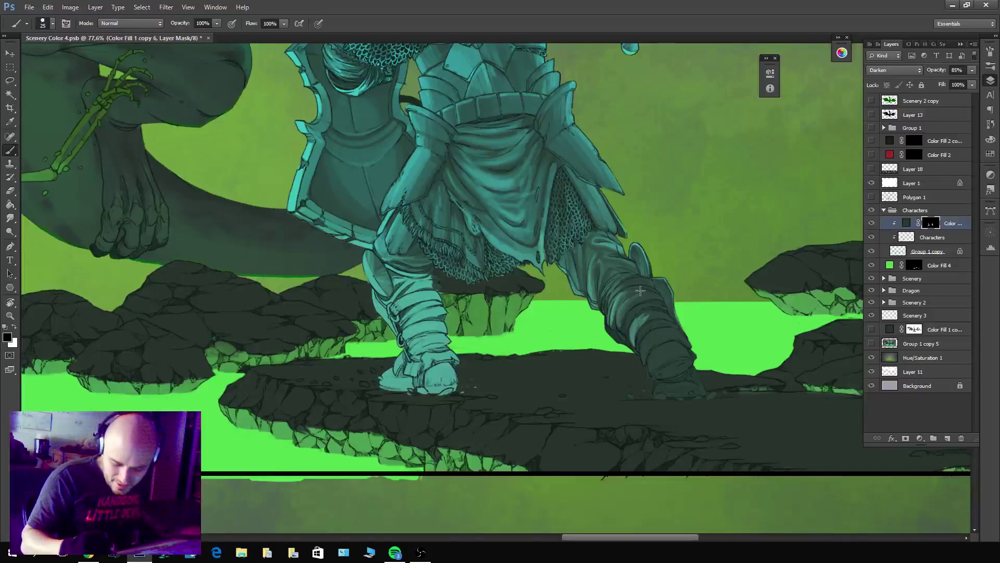
{"action": "key", "text": "x"}
{"action": "left_click_drag", "start_coordinate": [643, 344], "coordinate": [641, 313]}
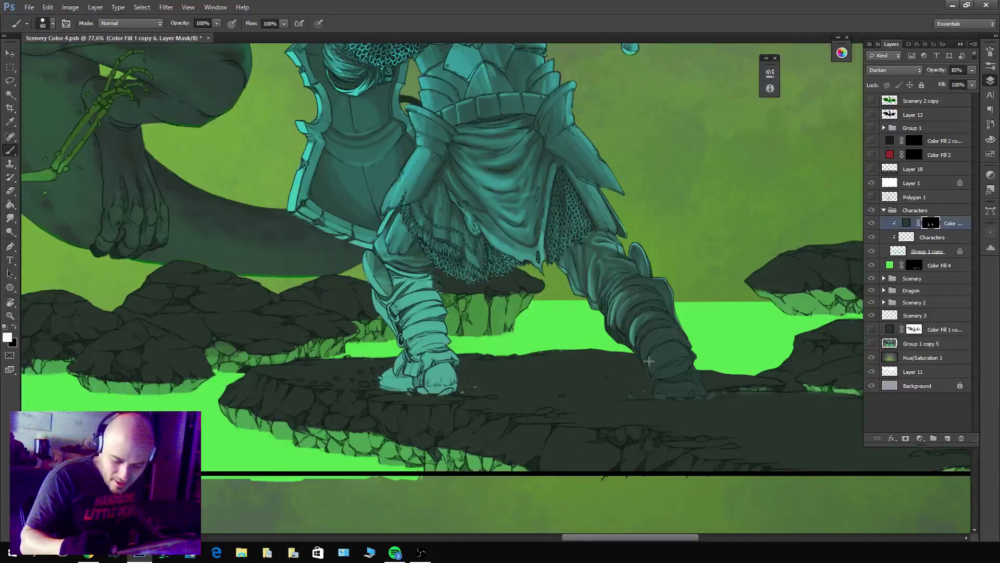
{"action": "key", "text": "x"}
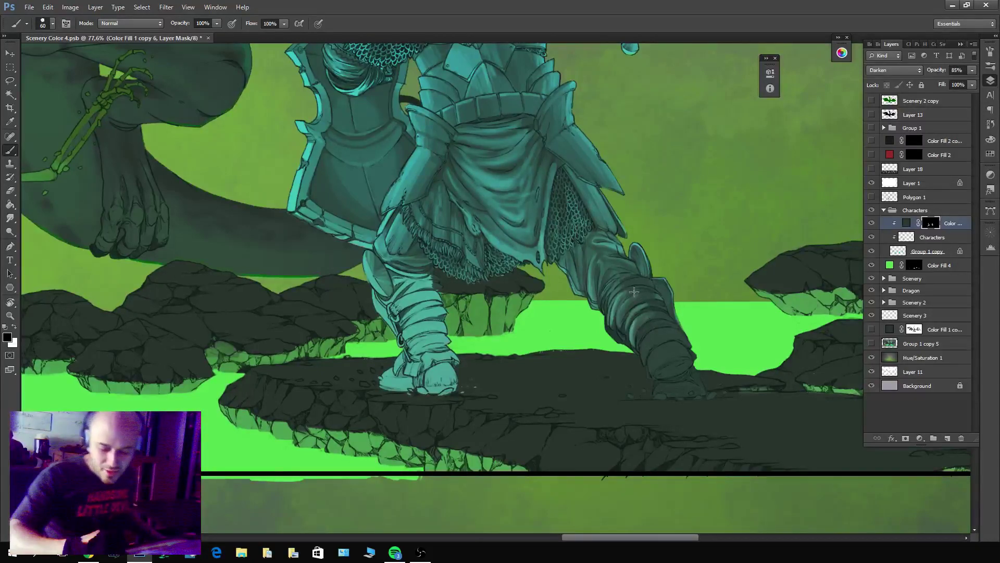
{"action": "key", "text": "x"}
{"action": "key", "text": "x"}
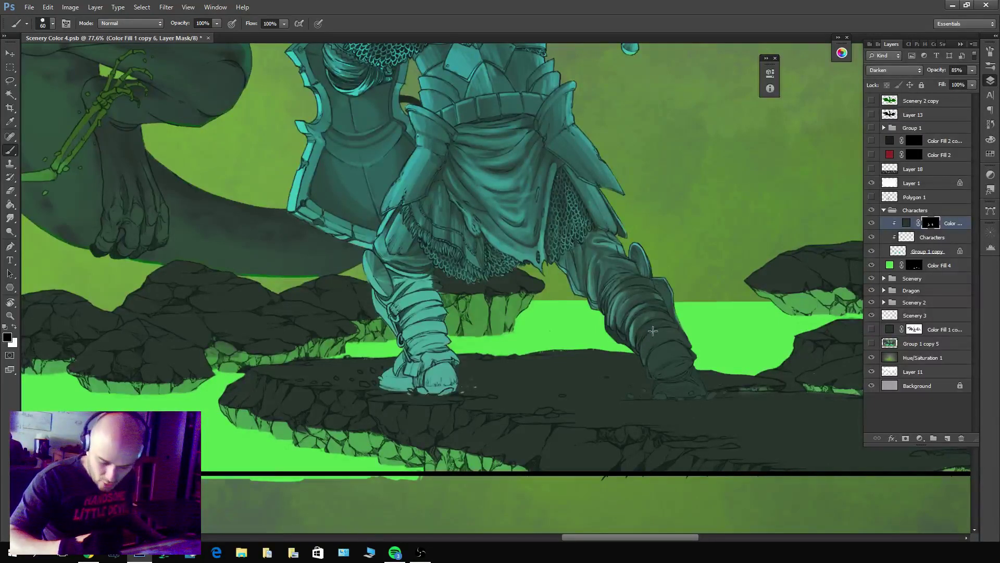
Paint black highlights across the lowest wraps and ankle cuff of the sword-side leg, correcting them with white.
{"action": "mouse_move", "coordinate": [648, 365]}
{"action": "left_mouse_down"}
{"action": "mouse_move", "coordinate": [667, 333]}
{"action": "mouse_move", "coordinate": [656, 334]}
{"action": "mouse_move", "coordinate": [653, 375]}
{"action": "mouse_move", "coordinate": [656, 350]}
{"action": "mouse_move", "coordinate": [667, 354]}
{"action": "left_mouse_up"}
{"action": "key", "text": "x"}
{"action": "key", "text": "x"}
{"action": "key", "text": "x"}
{"action": "key", "text": "x"}
{"action": "key", "text": "x"}
Refine the sword-side ankle cuff and its outer edge in black and white with a size 40 brush.
{"action": "key", "text": "bracketleft"}
{"action": "key", "text": "bracketleft"}
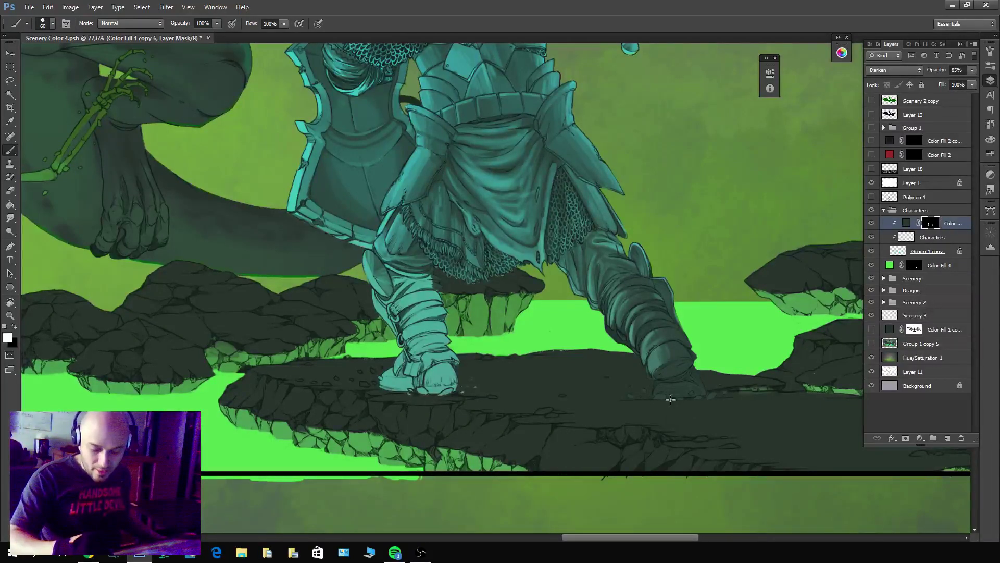
{"action": "key", "text": "x"}
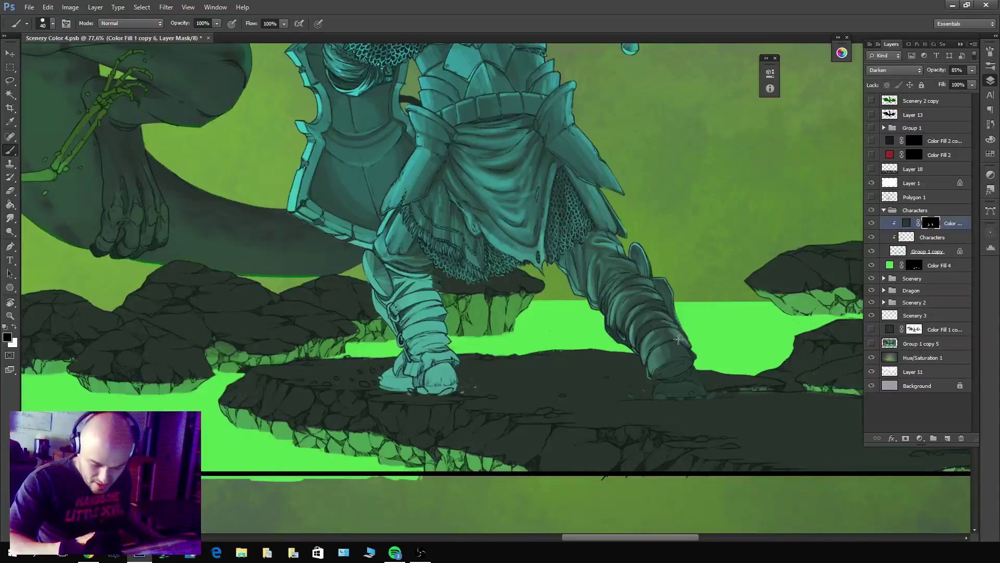
{"action": "key", "text": "x"}
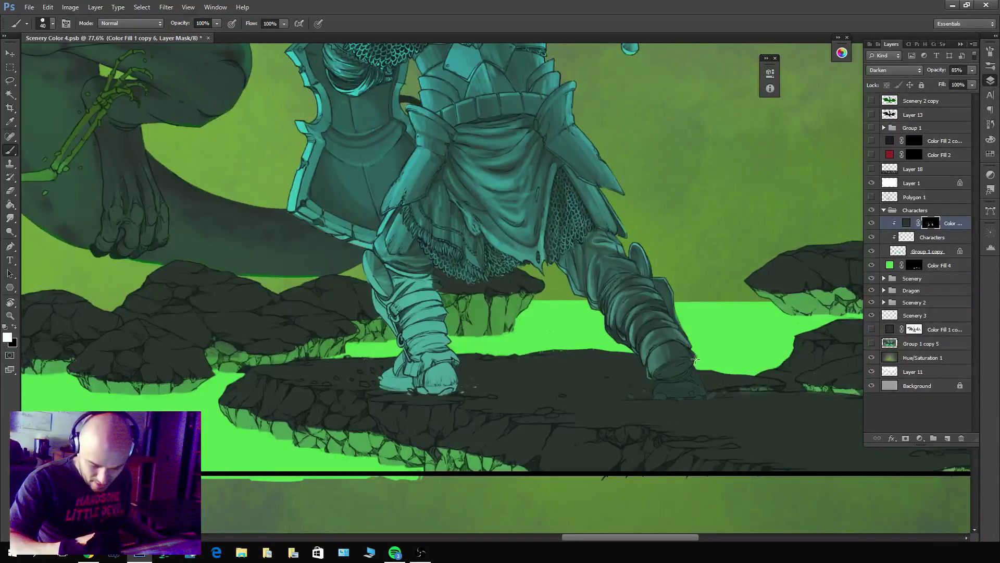
{"action": "key", "text": "x"}
{"action": "key", "text": "x"}
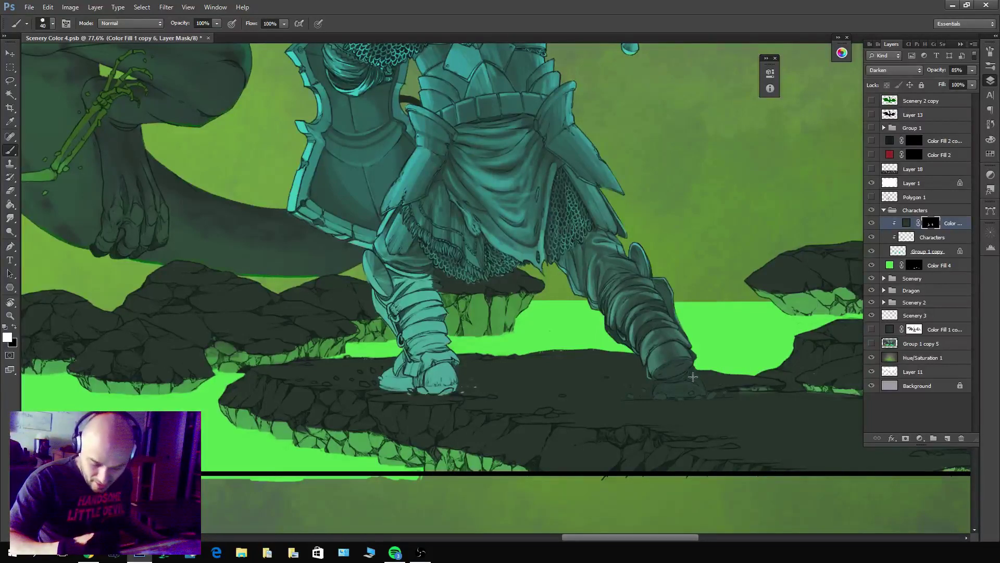
{"action": "key", "text": "x"}
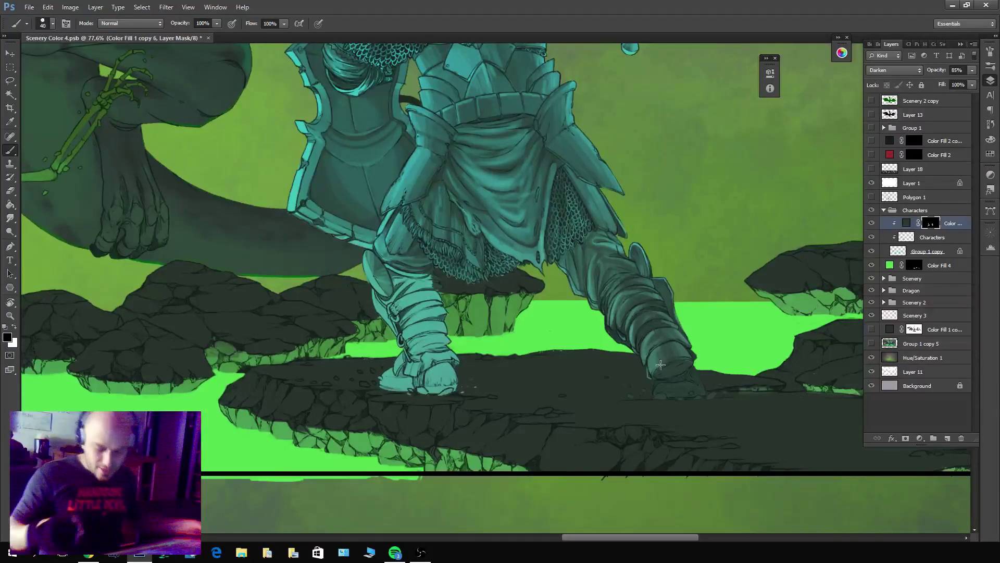
Sharpen the light and shadow on the sword-side ankle cuff with a size 20 brush, alternating white and black.
{"action": "key", "text": "bracketleft"}
{"action": "key", "text": "bracketleft"}
{"action": "key", "text": "x"}
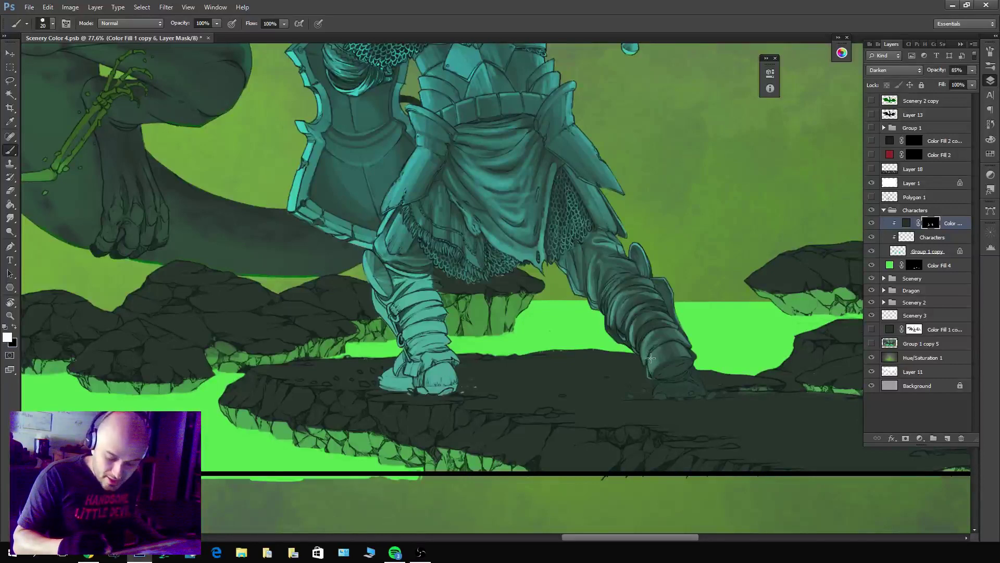
{"action": "key", "text": "x"}
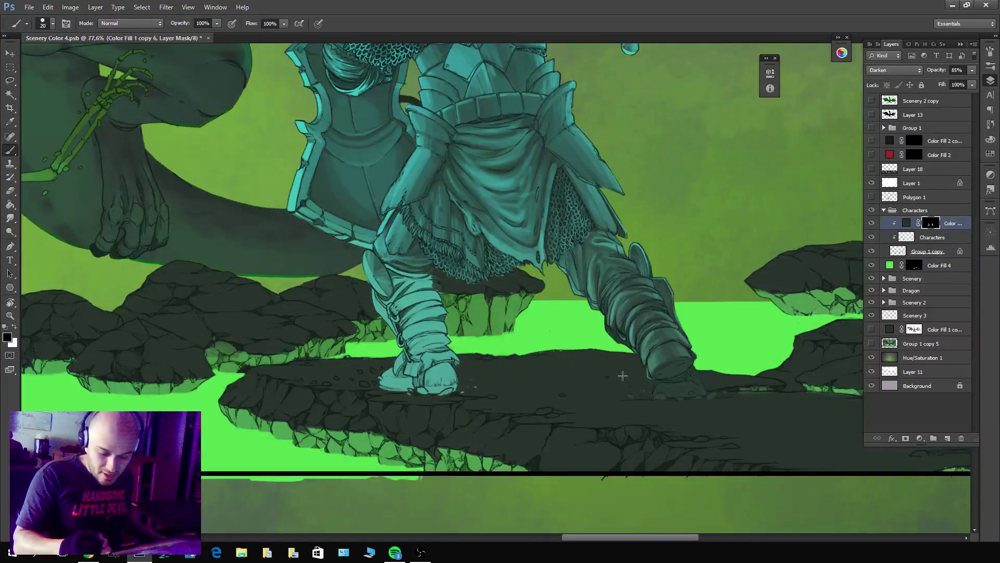
Shade the shield-side leg just below the chainmail hem in white with a size 40 brush, and pick out its folds in black.
{"action": "key", "text": "bracketright"}
{"action": "key", "text": "bracketright"}
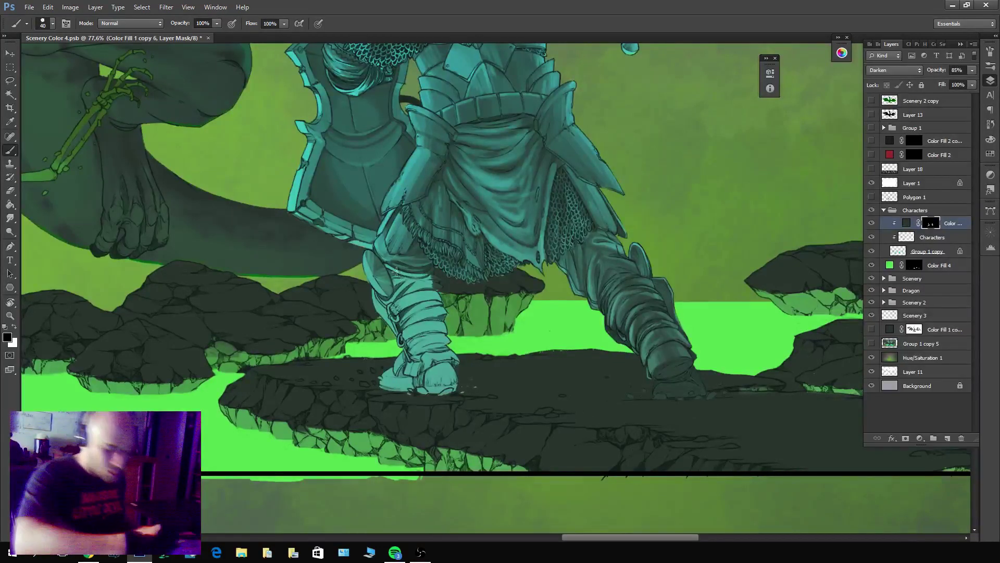
{"action": "key", "text": "x"}
{"action": "left_click_drag", "start_coordinate": [391, 269], "coordinate": [431, 284]}
{"action": "key", "text": "x"}
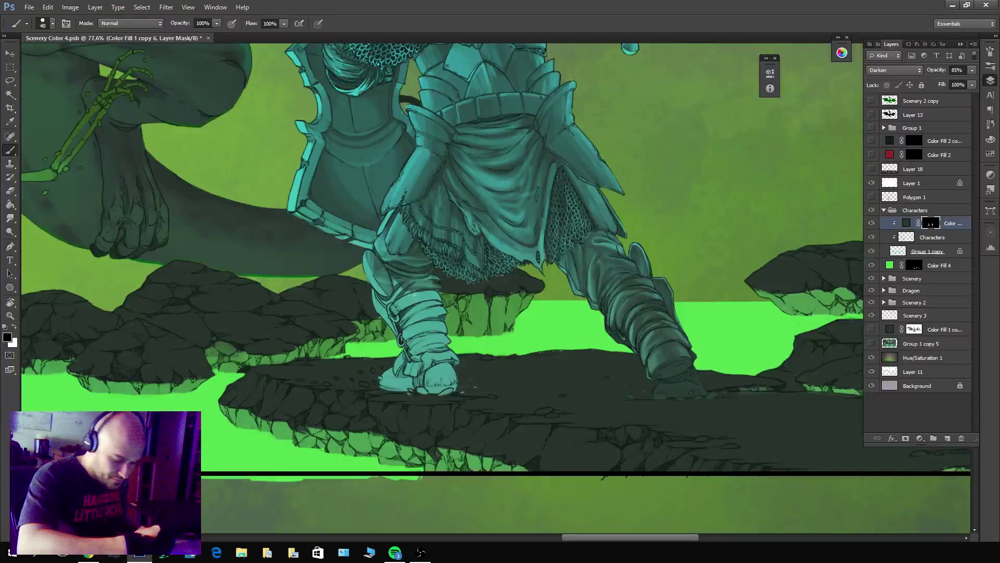
{"action": "key", "text": "x"}
{"action": "key", "text": "x"}
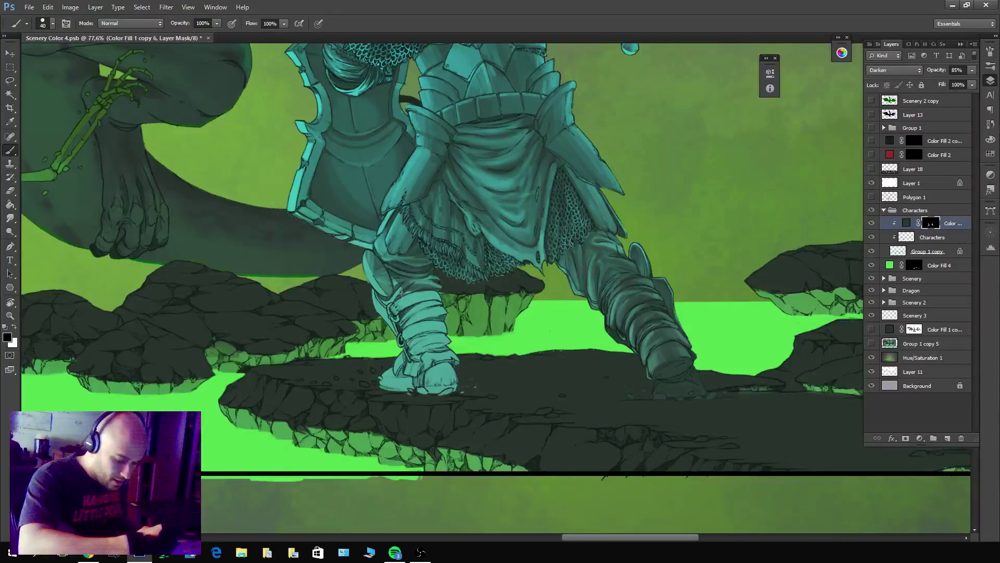
Deepen the shield-side knee folds and upper wraps with white shading, and restore their highlights in black.
{"action": "key", "text": "x"}
{"action": "left_click_drag", "start_coordinate": [408, 284], "coordinate": [402, 284]}
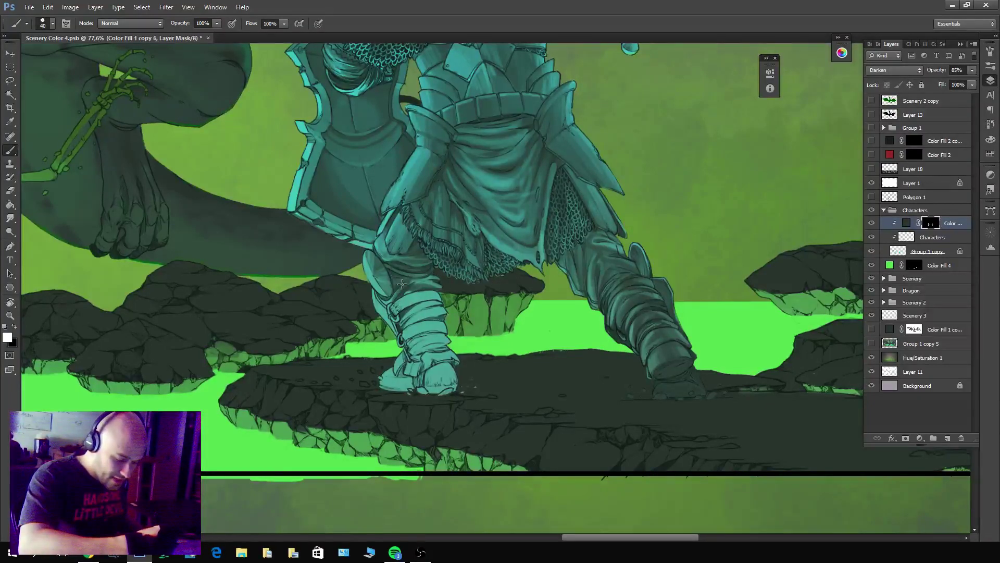
{"action": "key", "text": "x"}
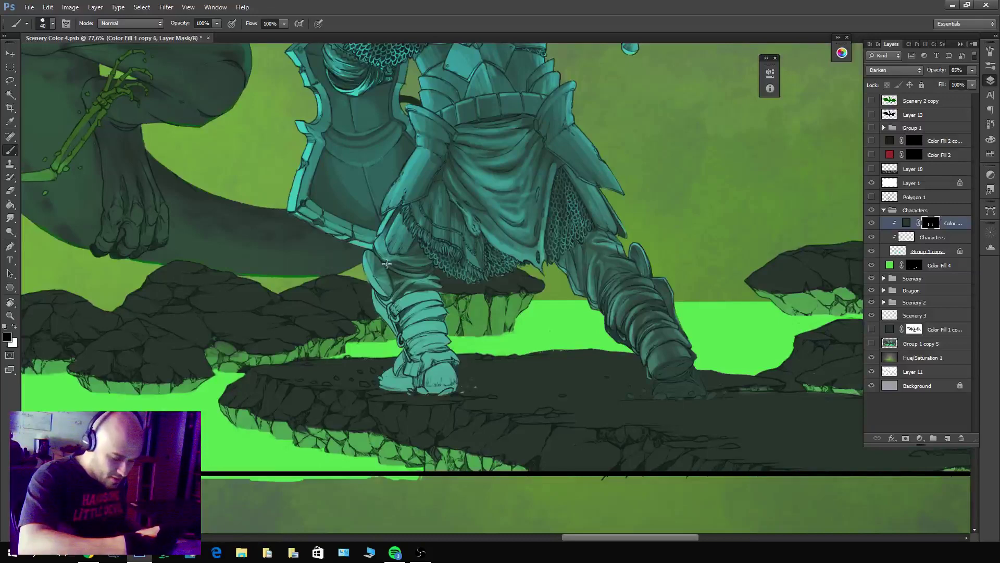
{"action": "key", "text": "x"}
{"action": "key", "text": "x"}
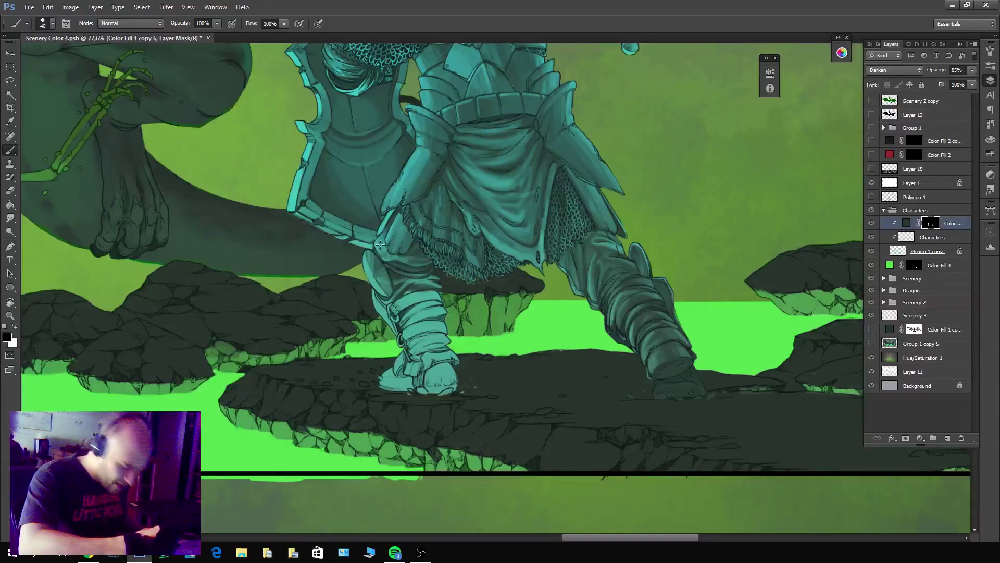
{"action": "key", "text": "x"}
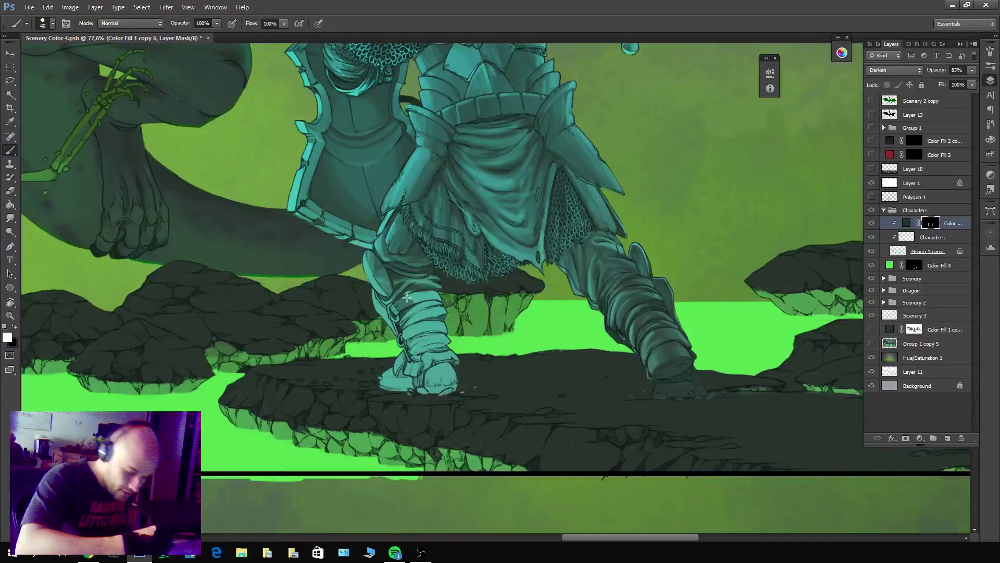
{"action": "key", "text": "x"}
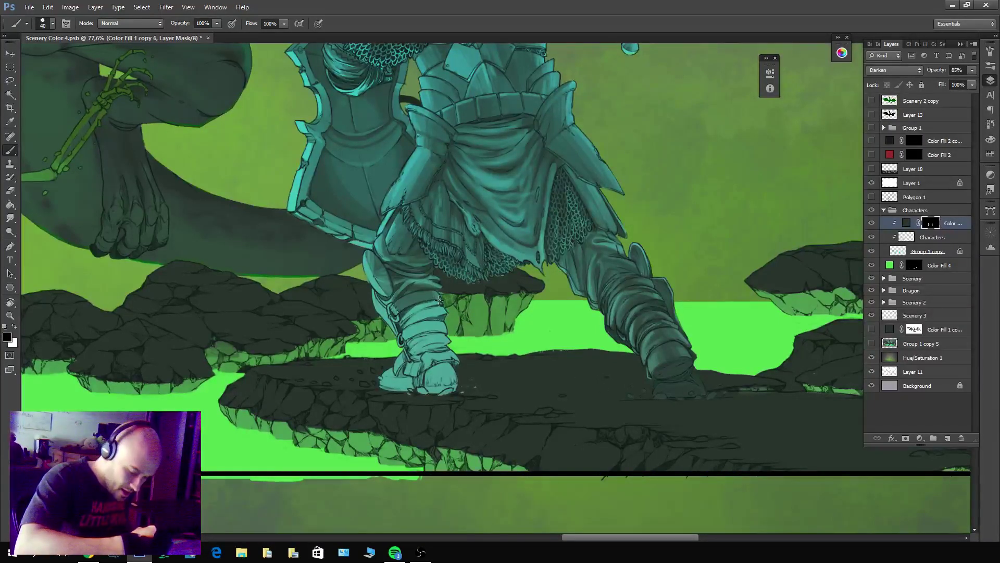
Cover the middle wraps of the shield-side lower leg with white shading, and work black highlights into them.
{"action": "key", "text": "x"}
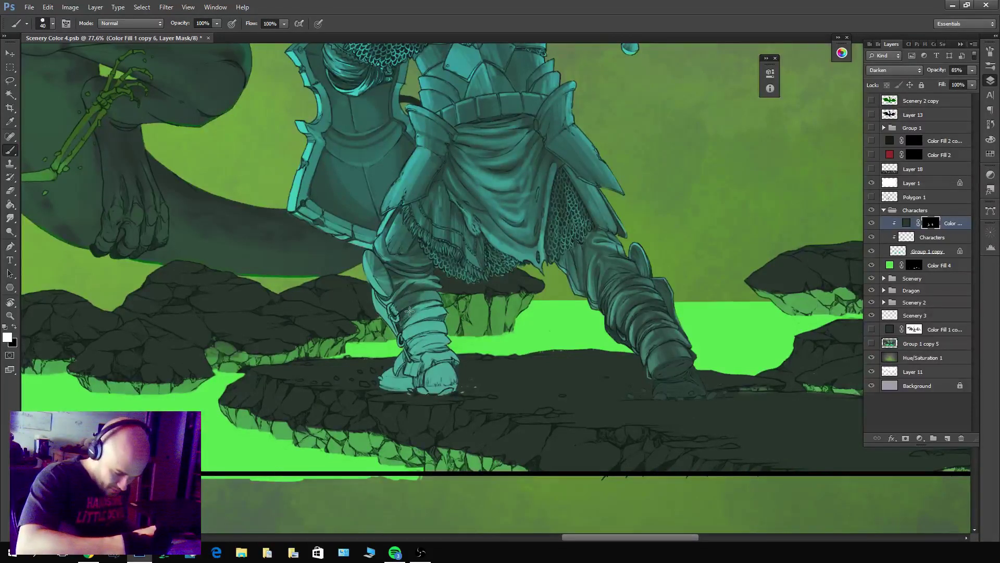
{"action": "mouse_move", "coordinate": [433, 316]}
{"action": "left_mouse_down"}
{"action": "mouse_move", "coordinate": [411, 322]}
{"action": "mouse_move", "coordinate": [448, 316]}
{"action": "mouse_move", "coordinate": [415, 331]}
{"action": "mouse_move", "coordinate": [427, 334]}
{"action": "mouse_move", "coordinate": [406, 326]}
{"action": "mouse_move", "coordinate": [417, 321]}
{"action": "left_mouse_up"}
{"action": "key", "text": "x"}
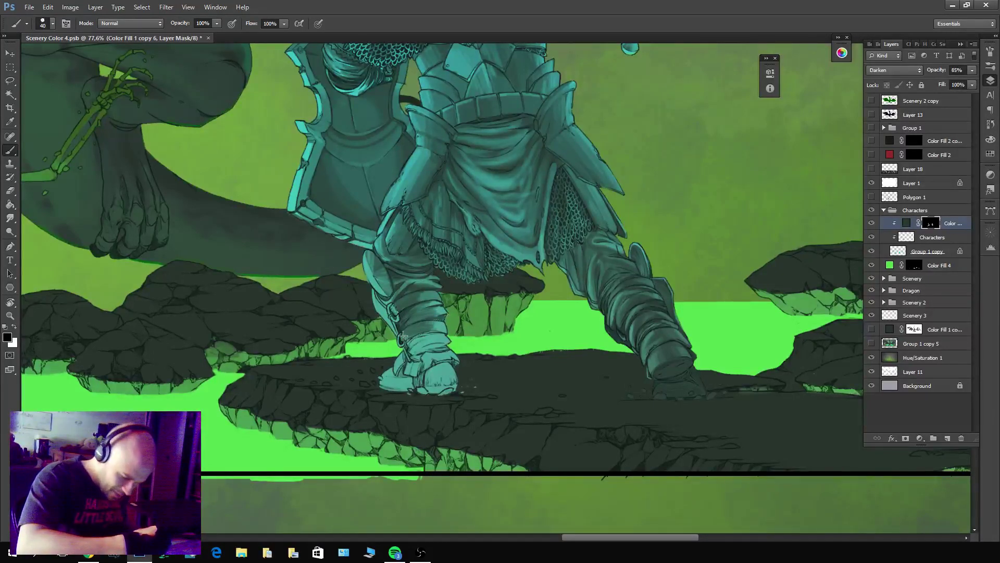
{"action": "key", "text": "x"}
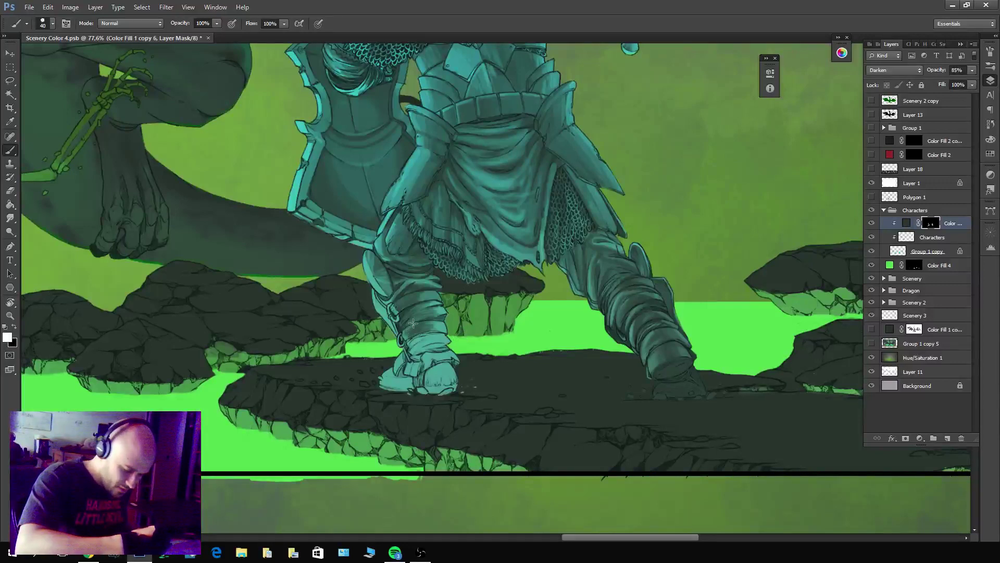
{"action": "left_click_drag", "start_coordinate": [409, 320], "coordinate": [413, 307]}
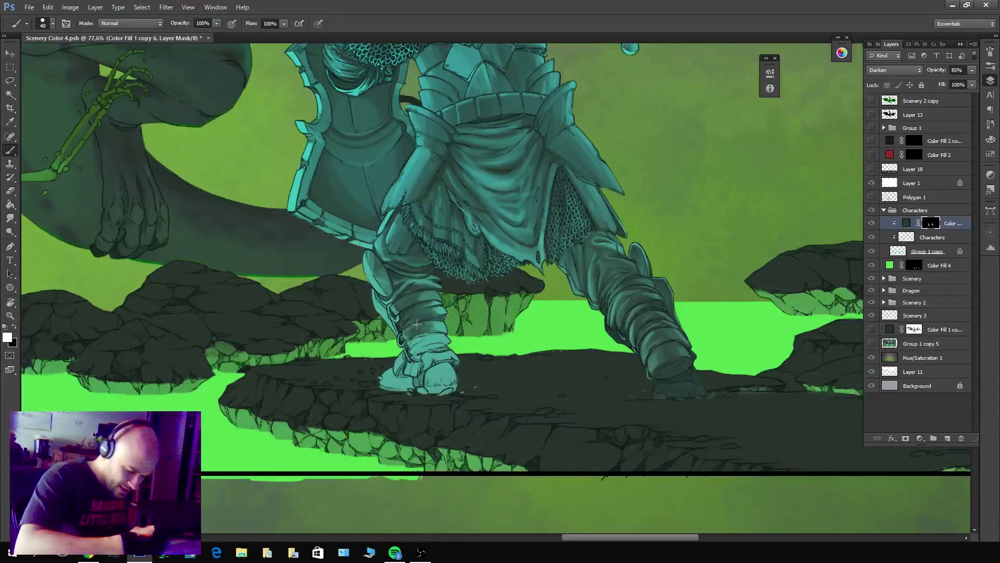
{"action": "key", "text": "x"}
{"action": "key", "text": "x"}
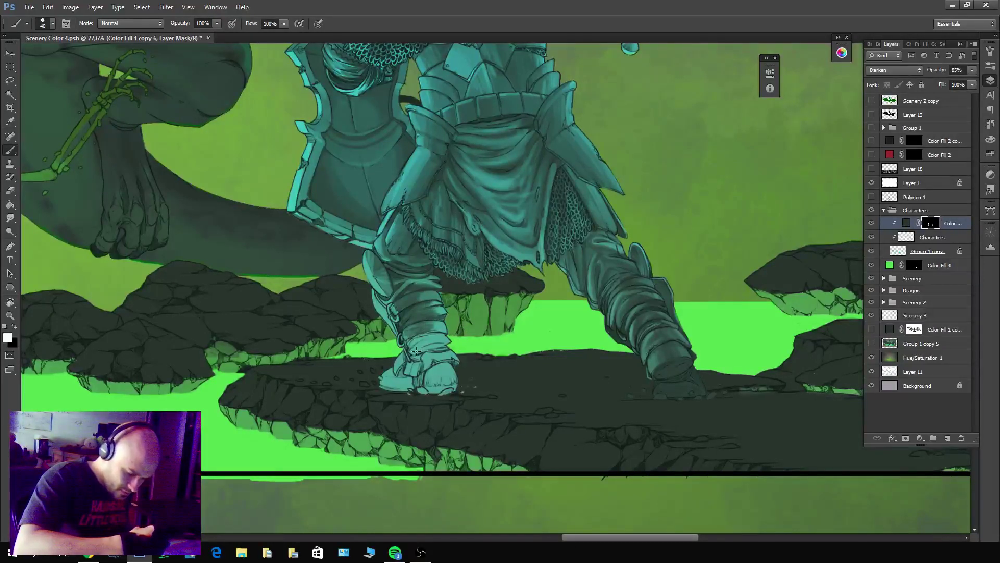
Shade the shield-side ankle wraps and outer shin guard edge in white, adding black highlights.
{"action": "left_click_drag", "start_coordinate": [413, 352], "coordinate": [447, 342]}
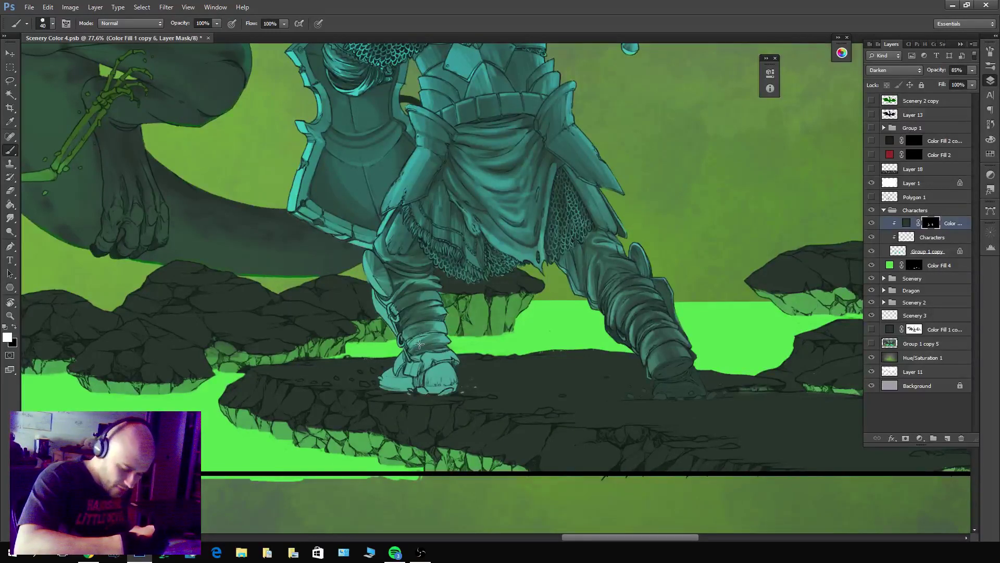
{"action": "key", "text": "x"}
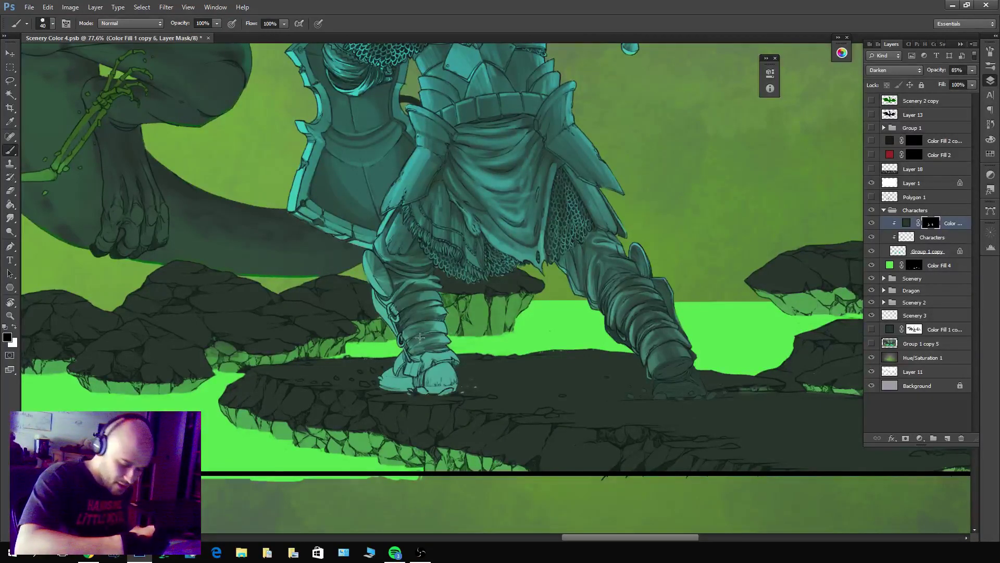
{"action": "key", "text": "x"}
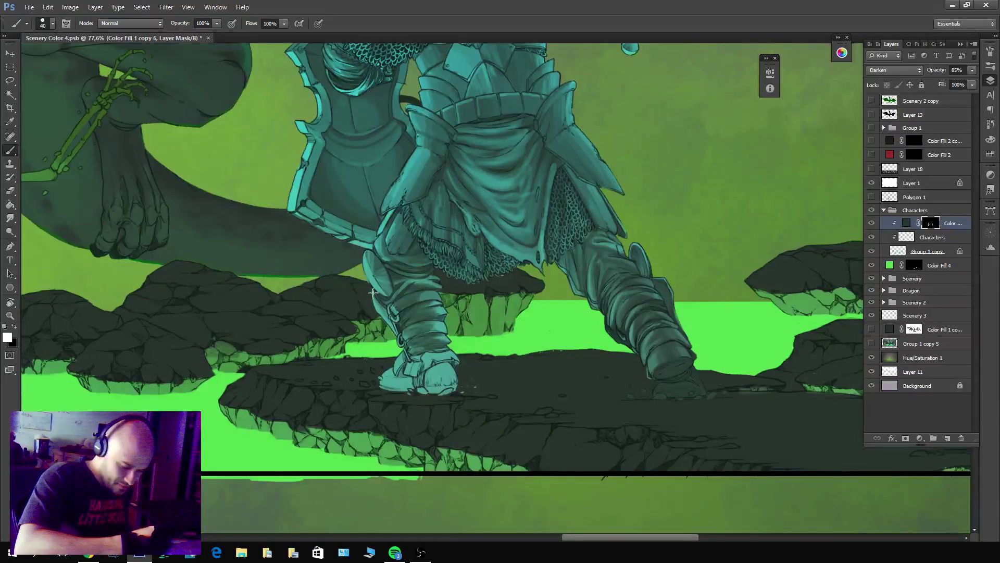
{"action": "key", "text": "x"}
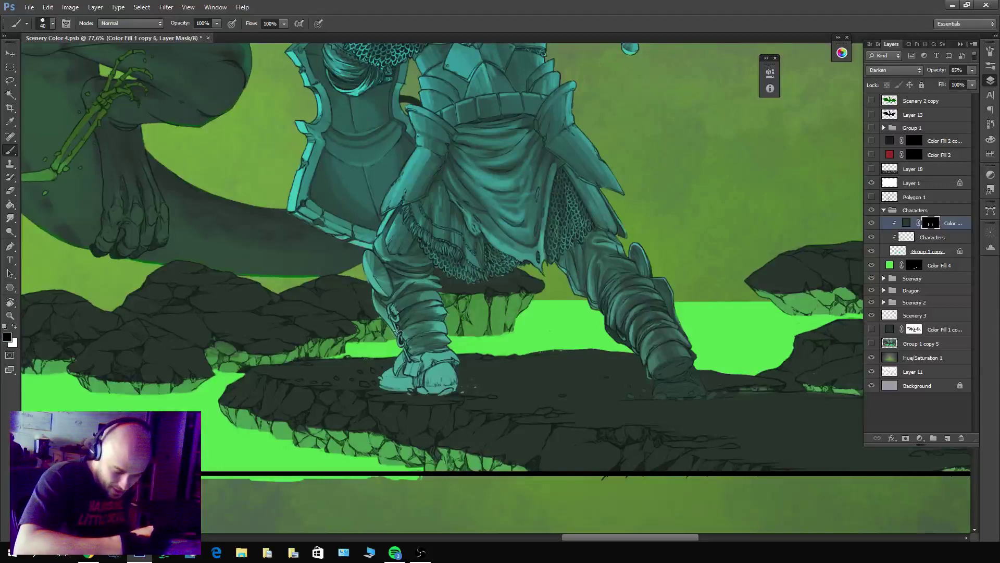
Cover the toe cap of the shield-side boot with white shading, and paint its rounded highlights in black.
{"action": "key", "text": "x"}
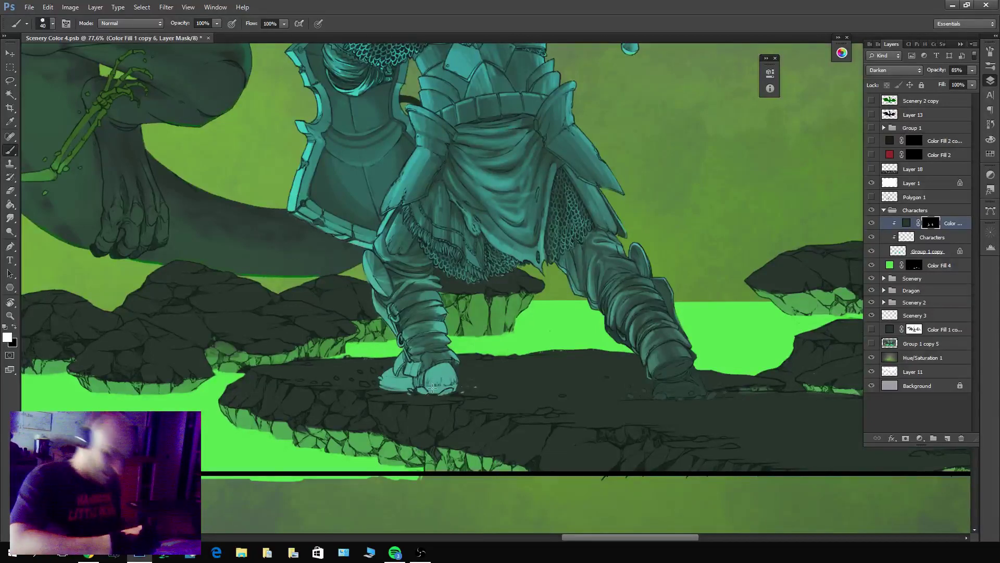
{"action": "mouse_move", "coordinate": [423, 390]}
{"action": "left_mouse_down"}
{"action": "mouse_move", "coordinate": [437, 370]}
{"action": "mouse_move", "coordinate": [457, 381]}
{"action": "left_mouse_up"}
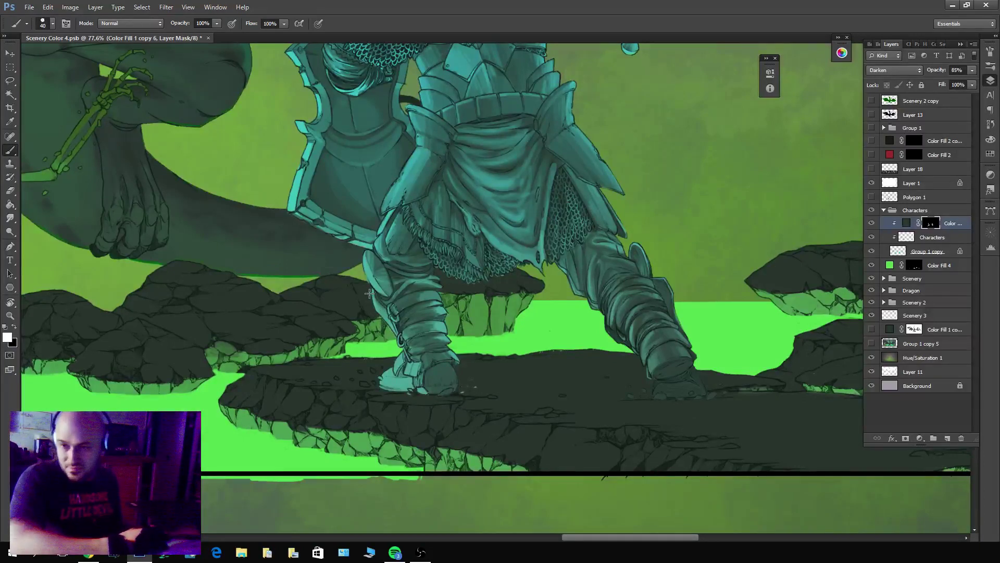
{"action": "key", "text": "x"}
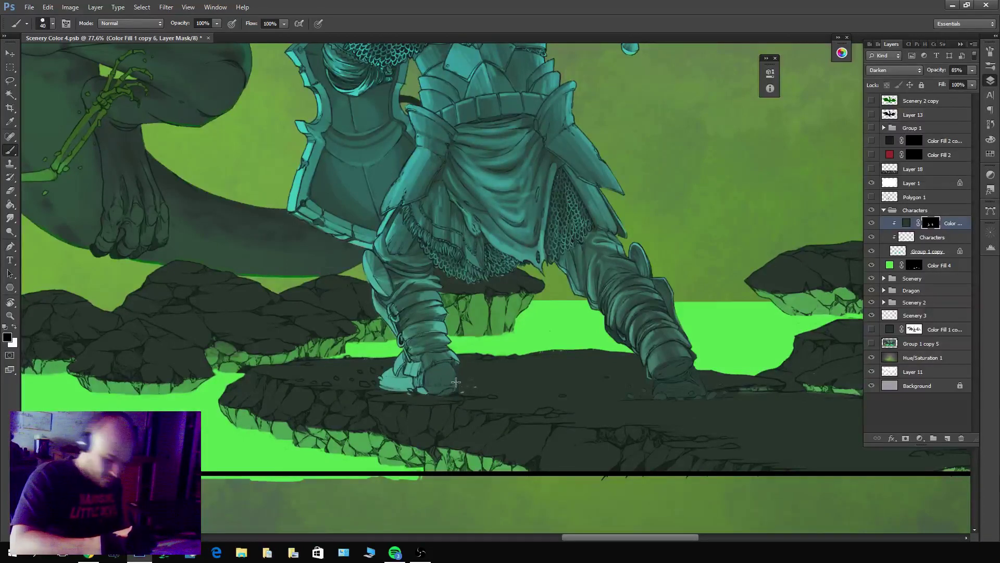
{"action": "mouse_move", "coordinate": [456, 381]}
{"action": "left_mouse_down"}
{"action": "mouse_move", "coordinate": [449, 365]}
{"action": "mouse_move", "coordinate": [447, 380]}
{"action": "left_mouse_up"}
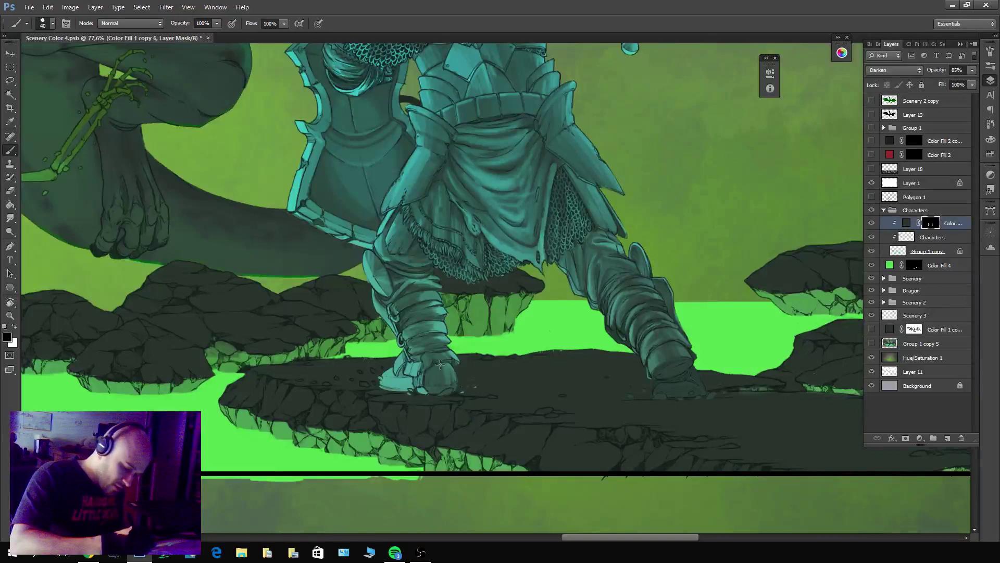
{"action": "key", "text": "x"}
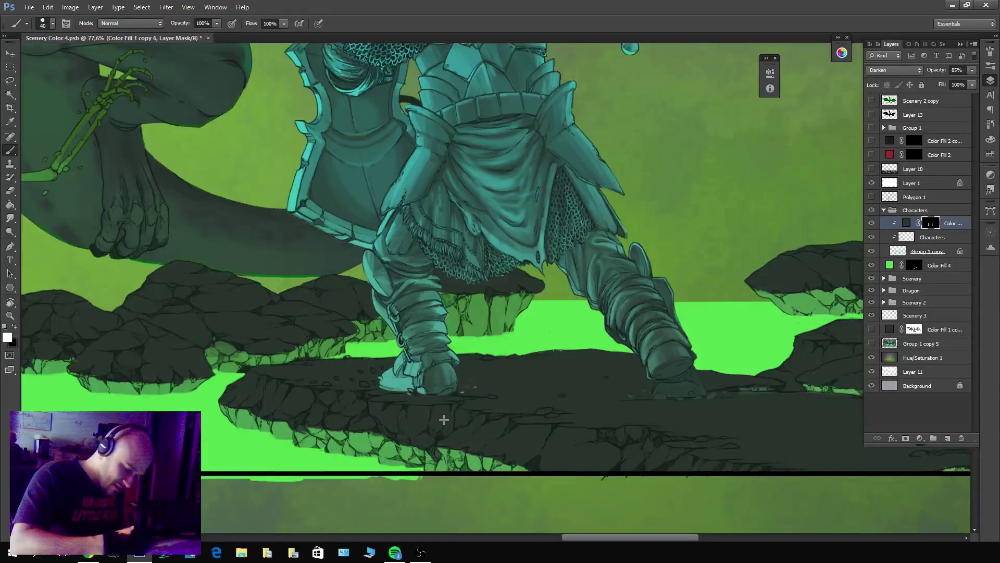
{"action": "key", "text": "x"}
{"action": "left_click_drag", "start_coordinate": [452, 391], "coordinate": [442, 400]}
{"action": "key", "text": "x"}
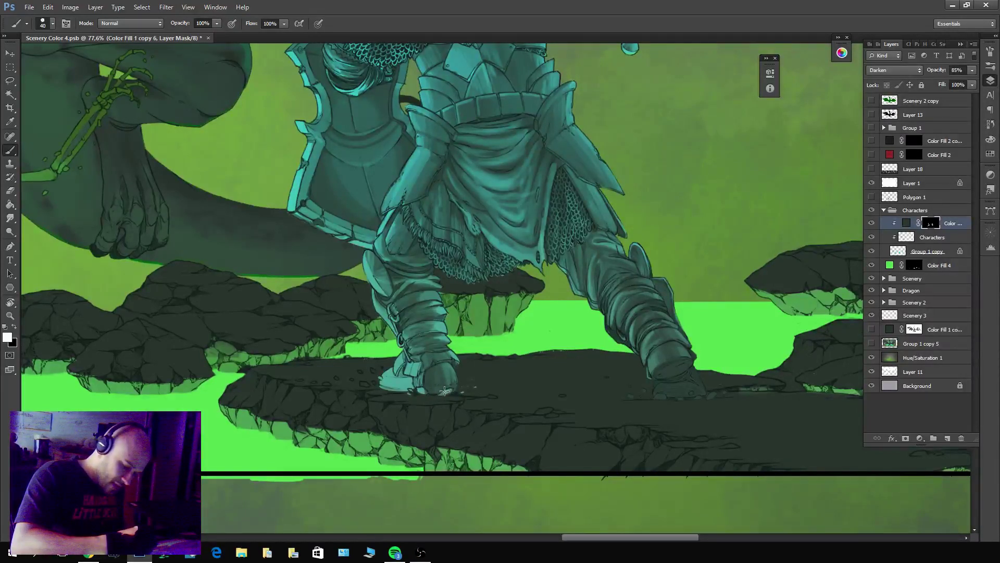
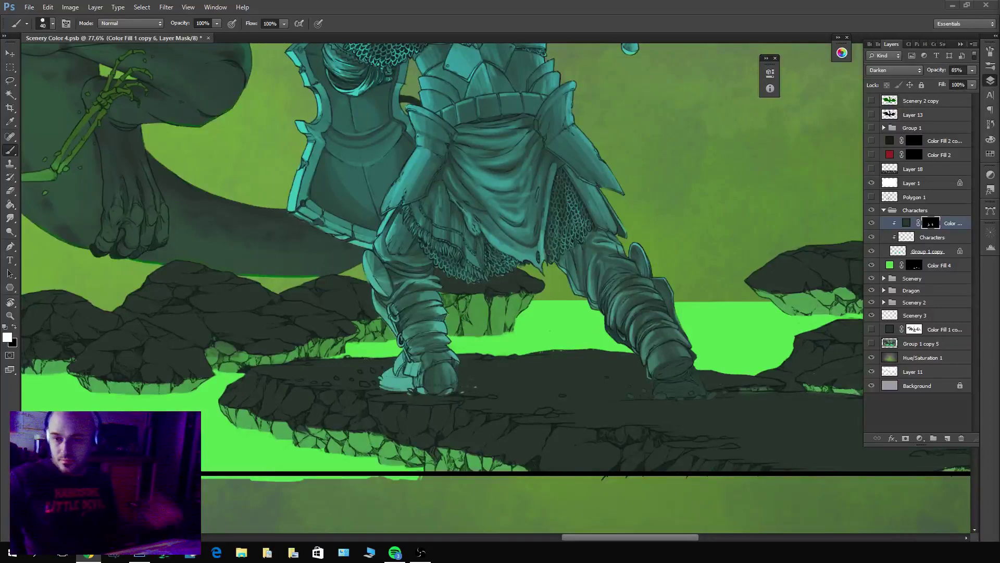
Refine the toe cap edges and sole line of the shield-side boot, alternating black highlights with white shading.
{"action": "key", "text": "x"}
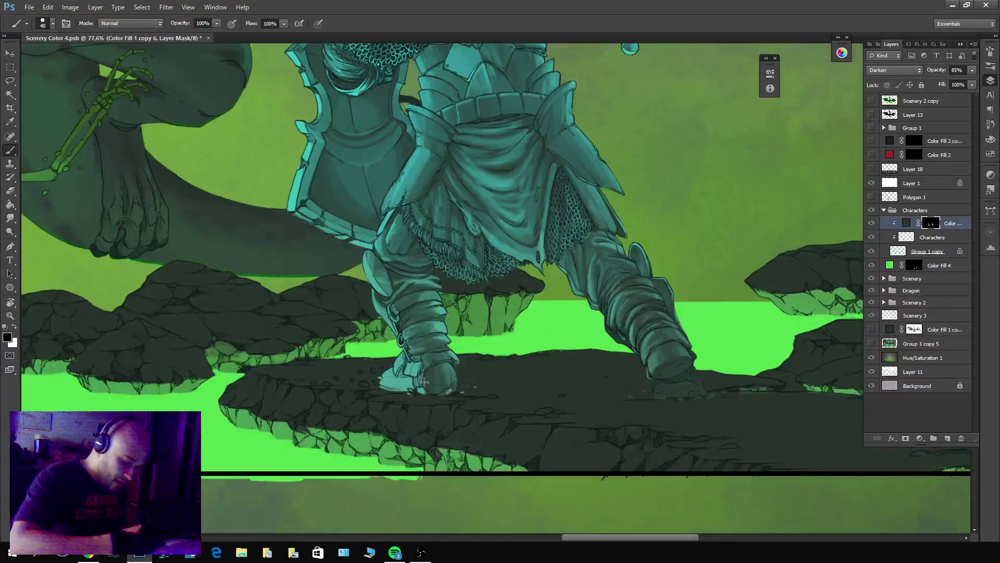
{"action": "key", "text": "x"}
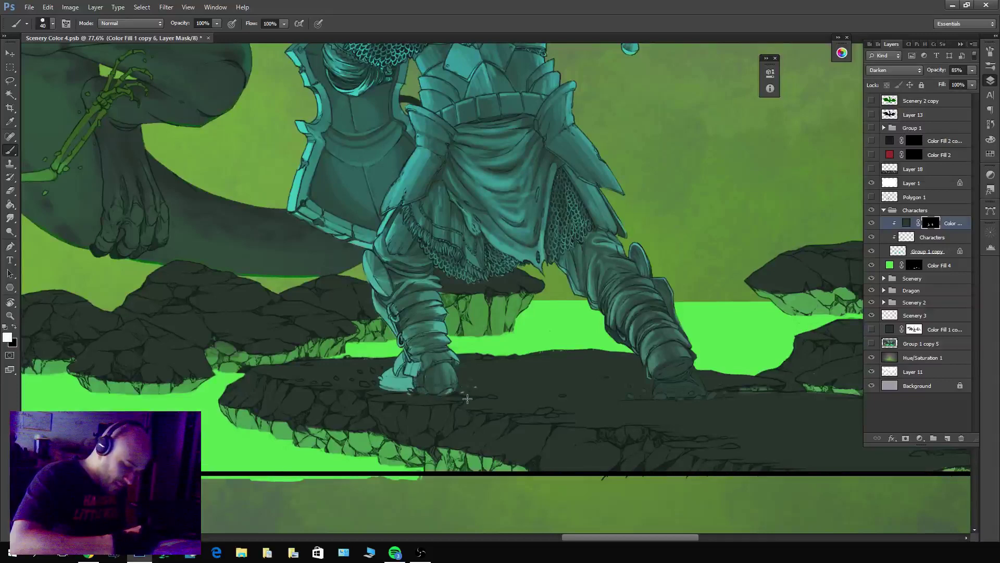
{"action": "key", "text": "x"}
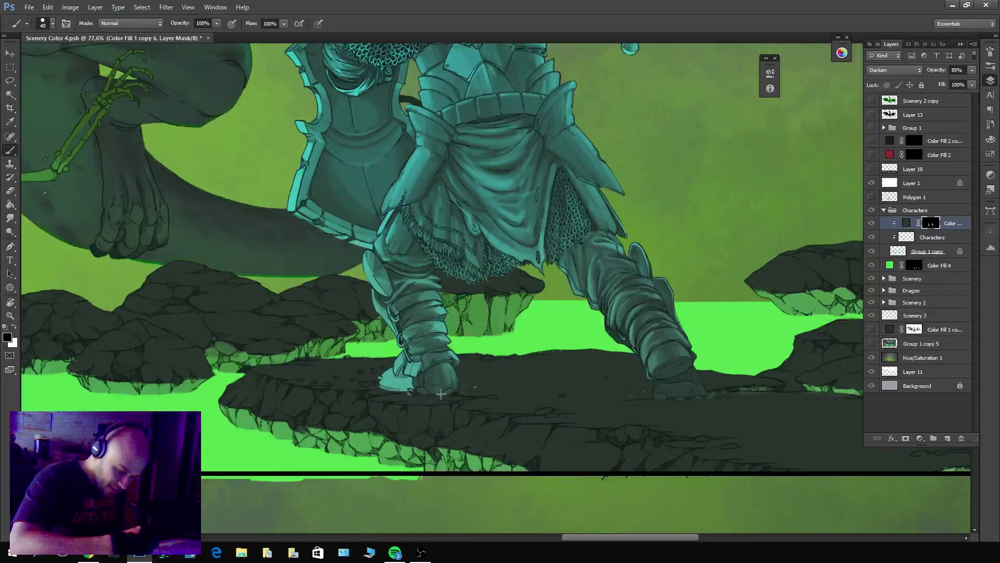
{"action": "key", "text": "x"}
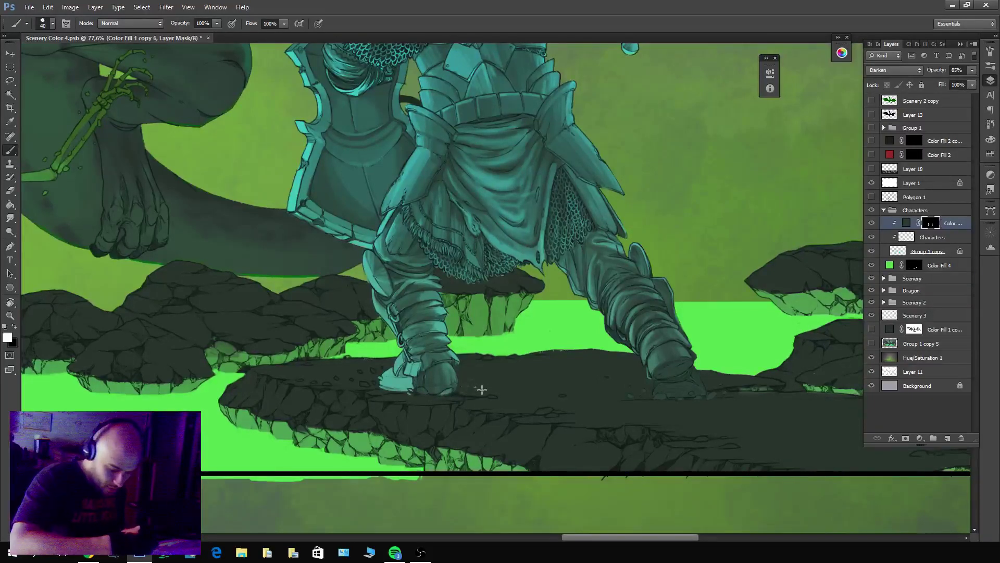
{"action": "key", "text": "x"}
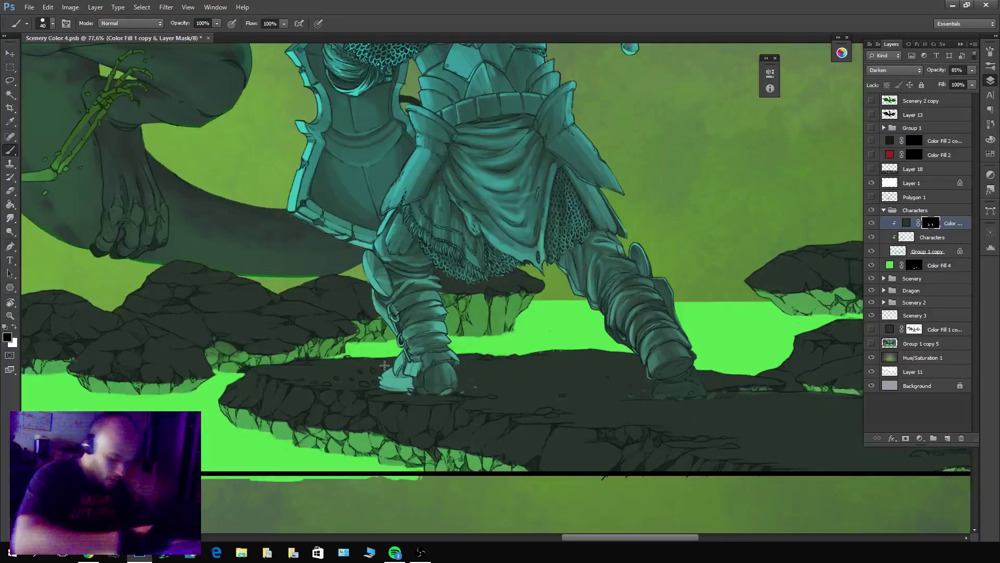
{"action": "key", "text": "x"}
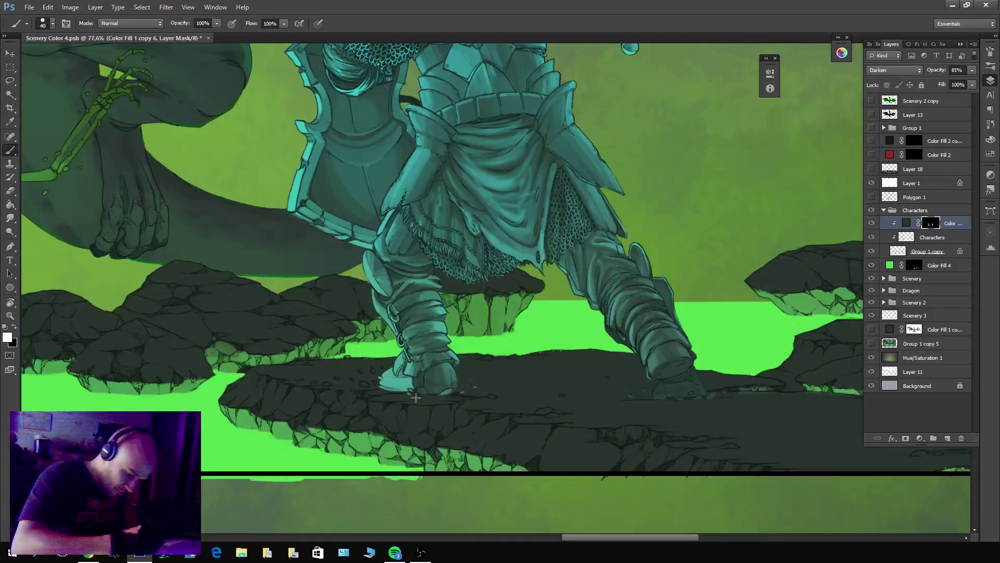
Shade the rear part of the shield-side boot in white, and bring out its upper edge and instep with black highlights.
{"action": "mouse_move", "coordinate": [413, 372]}
{"action": "left_mouse_down"}
{"action": "mouse_move", "coordinate": [407, 363]}
{"action": "mouse_move", "coordinate": [410, 388]}
{"action": "mouse_move", "coordinate": [402, 375]}
{"action": "mouse_move", "coordinate": [396, 395]}
{"action": "mouse_move", "coordinate": [381, 376]}
{"action": "left_mouse_up"}
{"action": "key", "text": "x"}
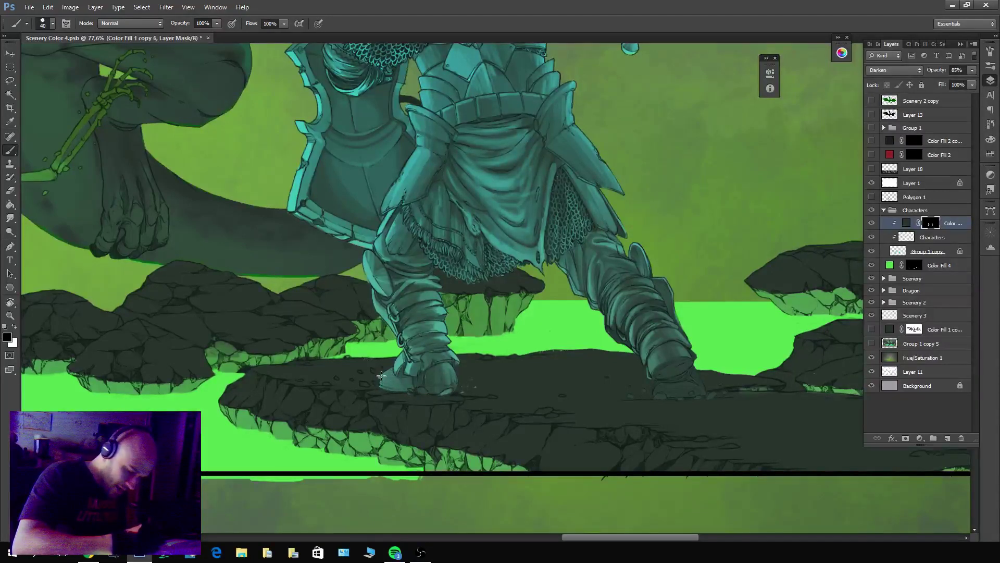
{"action": "key", "text": "x"}
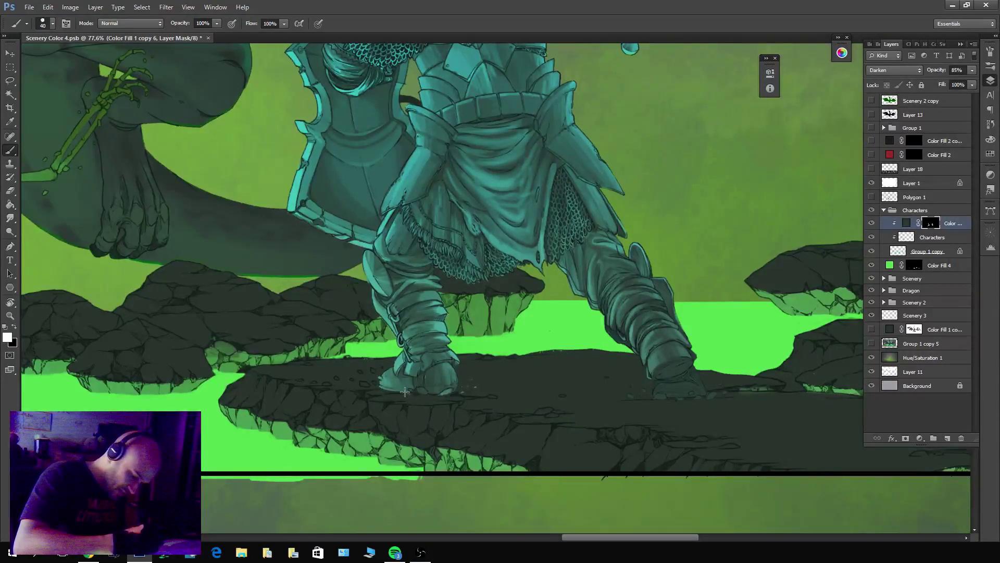
{"action": "key", "text": "x"}
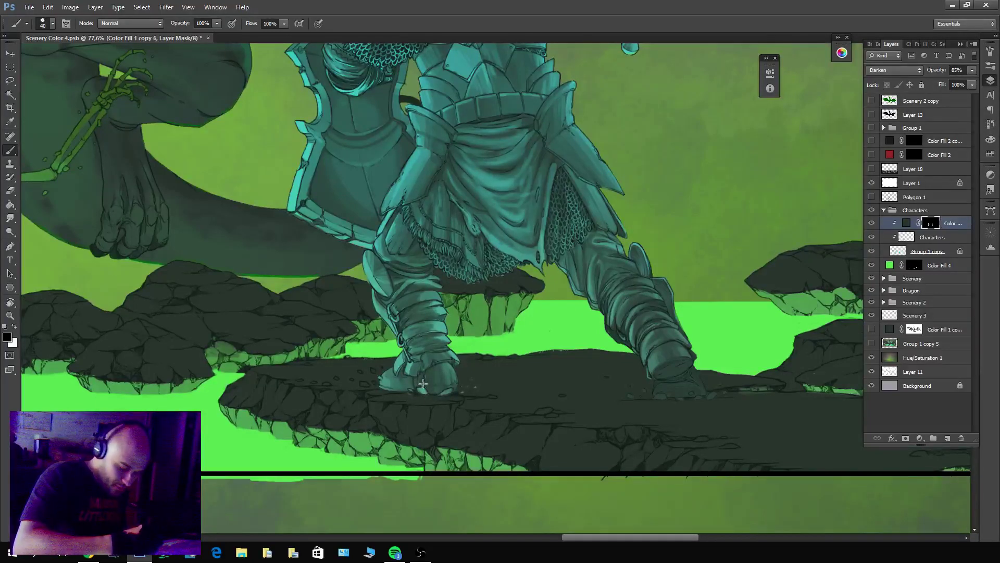
{"action": "key", "text": "x"}
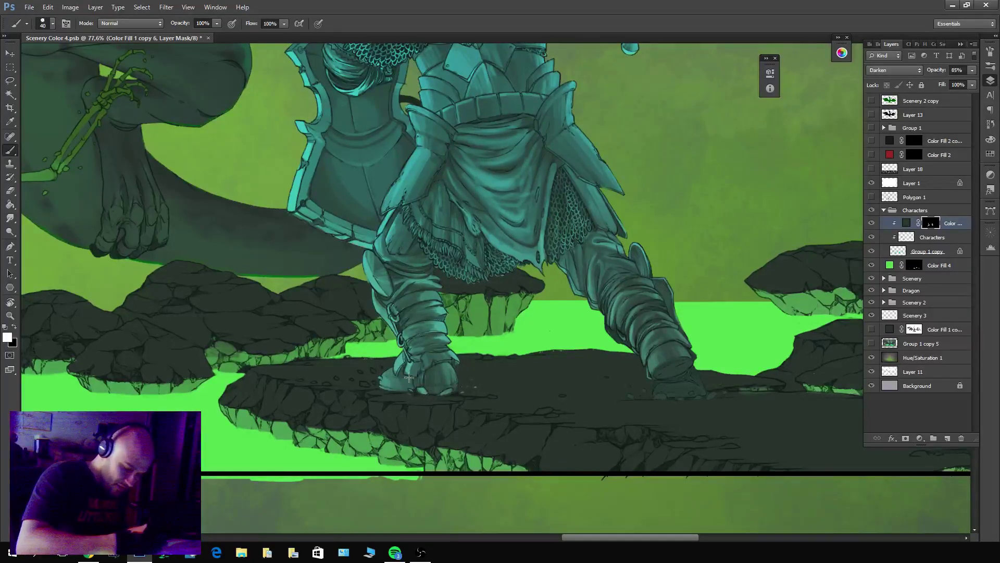
{"action": "key", "text": "x"}
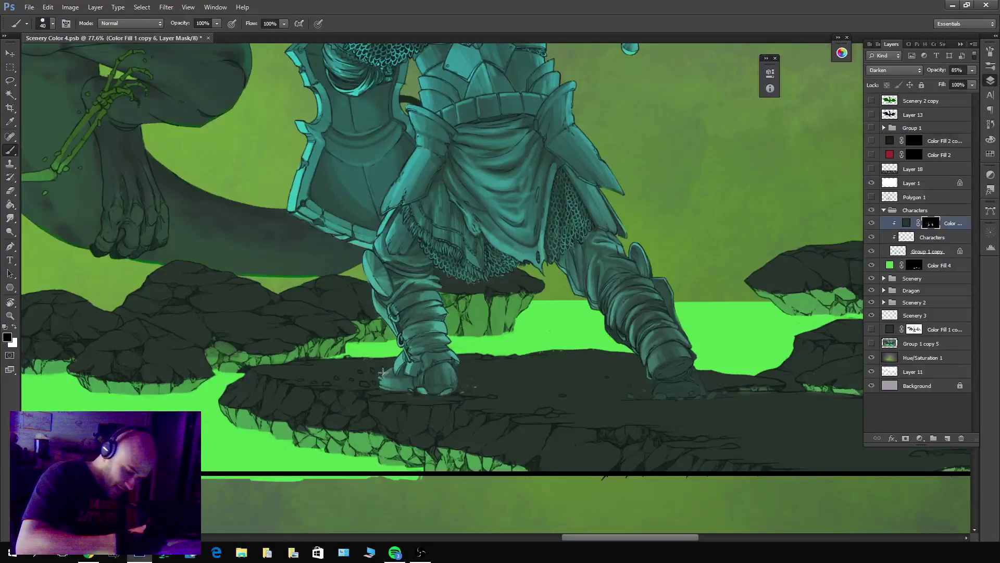
{"action": "key", "text": "x"}
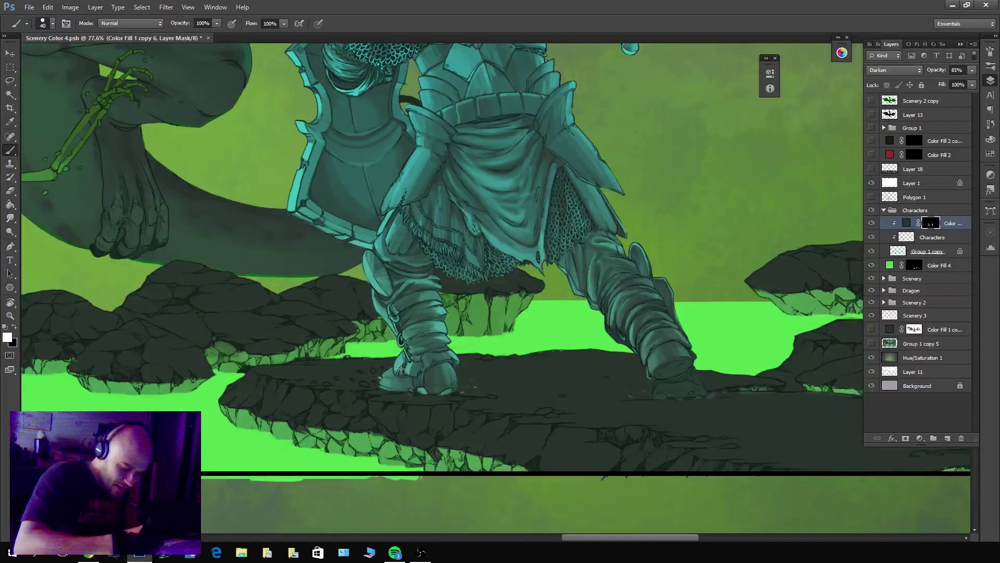
{"action": "key", "text": "x"}
{"action": "key", "text": "x"}
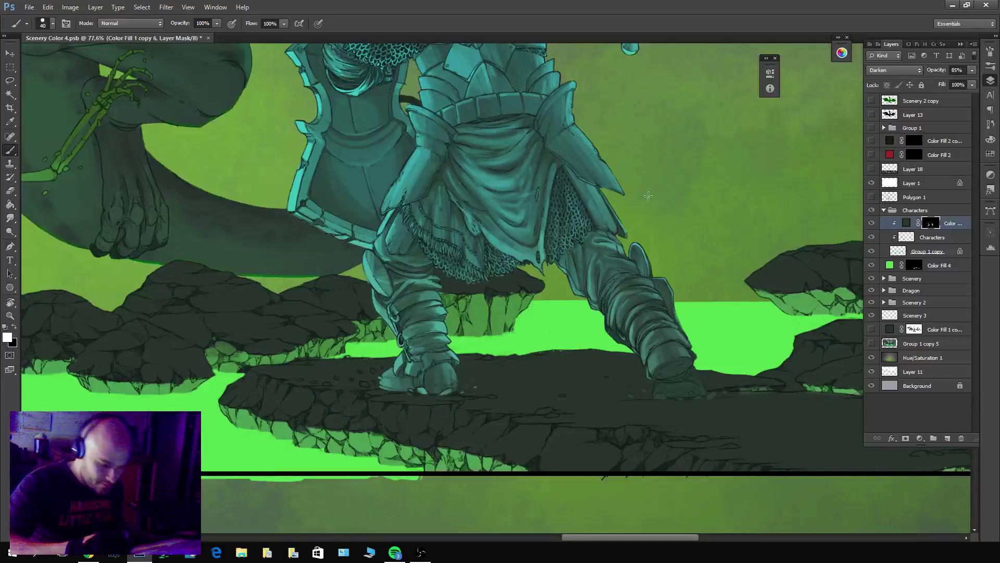
Open a second floating window of Scenery Color 4.psb and place it beside the main view of the crossbowman.
{"action": "scroll", "coordinate": [648, 195], "scroll_direction": "down", "scroll_amount": 5}
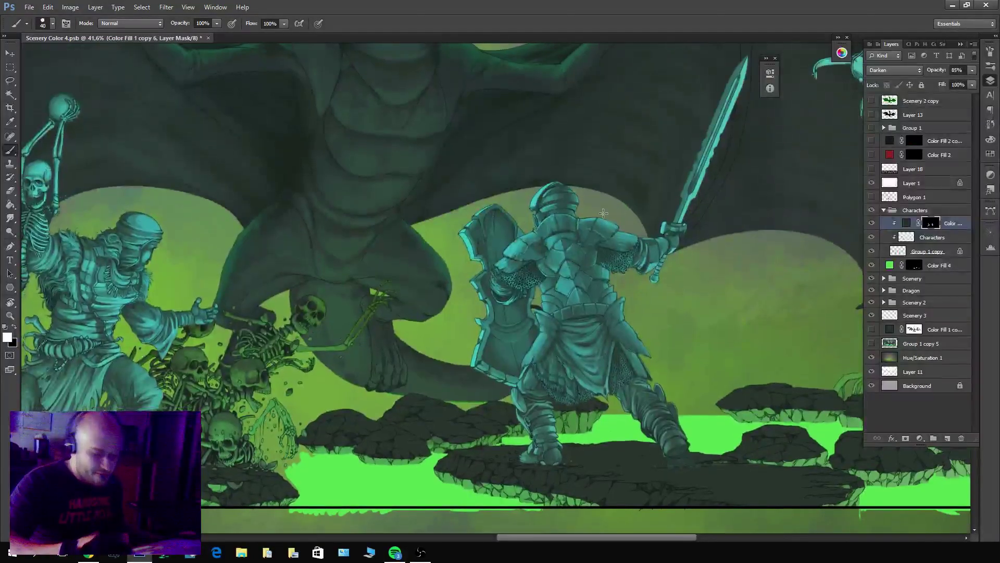
{"action": "scroll", "coordinate": [564, 229], "scroll_direction": "right", "scroll_amount": 6}
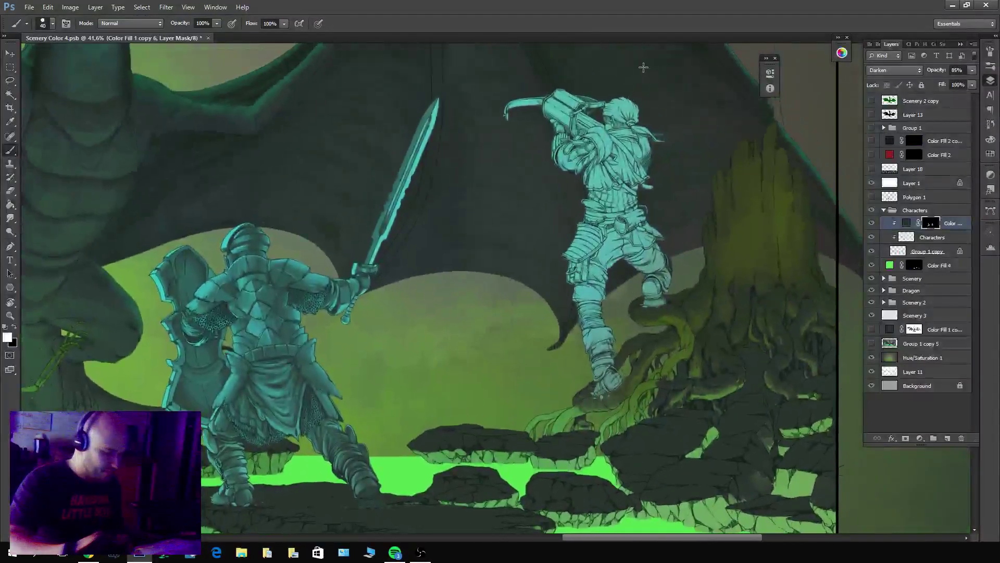
{"action": "left_click", "coordinate": [216, 7]}
{"action": "mouse_move", "coordinate": [229, 18]}
{"action": "left_click", "coordinate": [139, 209]}
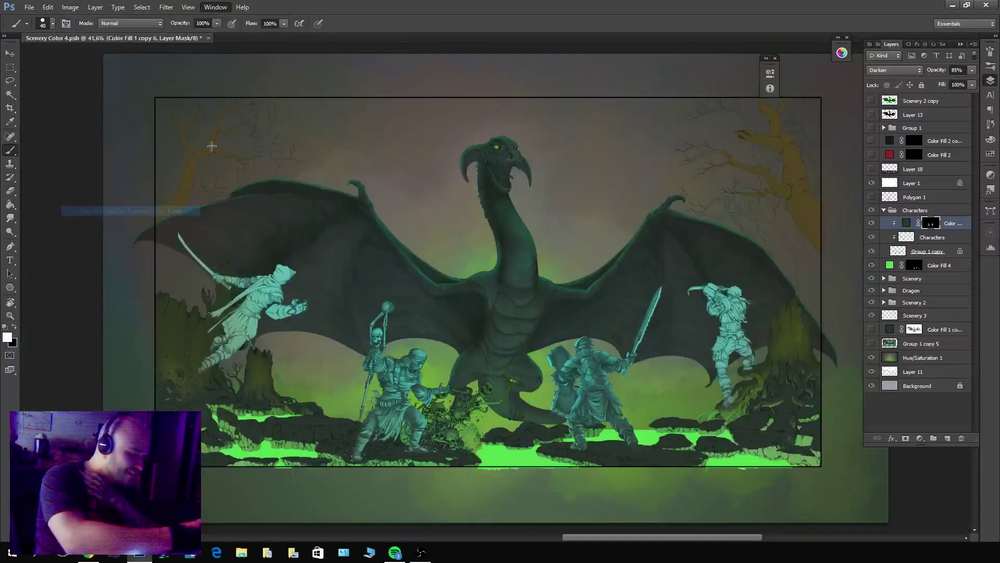
{"action": "left_click_drag", "start_coordinate": [293, 39], "coordinate": [276, 43]}
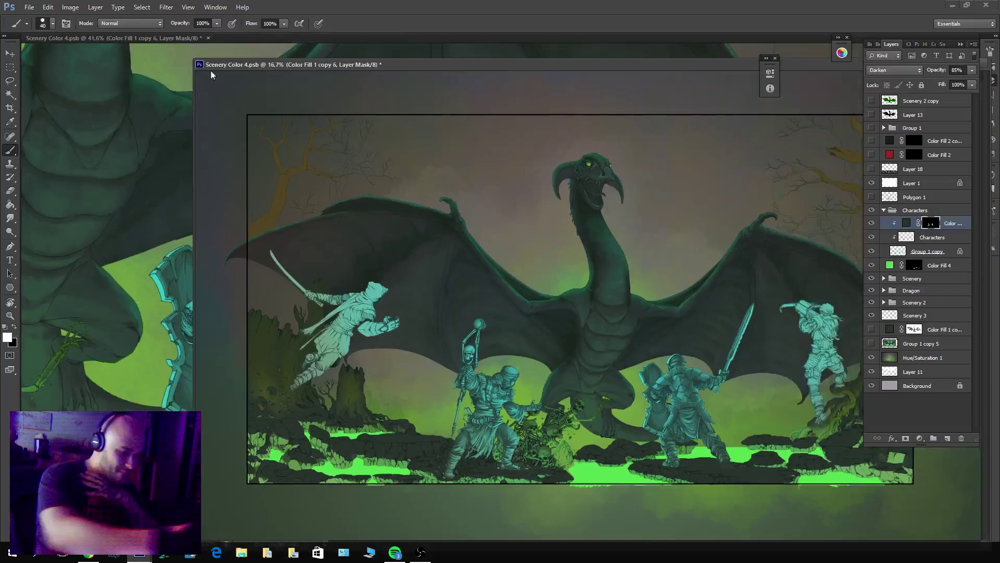
{"action": "left_click_drag", "start_coordinate": [191, 58], "coordinate": [52, 56]}
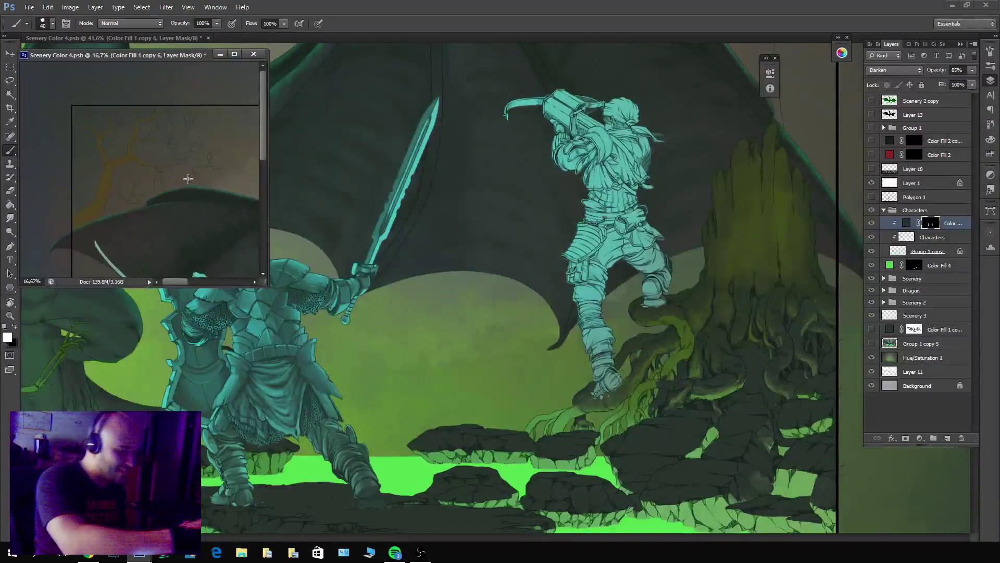
Resize the second window to a narrow upright format and frame the whole crossbowman in it at 32.87% zoom.
{"action": "left_click_drag", "start_coordinate": [188, 178], "coordinate": [165, 117]}
{"action": "mouse_move", "coordinate": [188, 157]}
{"action": "left_mouse_down"}
{"action": "mouse_move", "coordinate": [134, 124]}
{"action": "mouse_move", "coordinate": [136, 135]}
{"action": "mouse_move", "coordinate": [177, 104]}
{"action": "left_mouse_up"}
{"action": "scroll", "coordinate": [194, 127], "scroll_direction": "up", "scroll_amount": 1}
{"action": "left_click_drag", "start_coordinate": [265, 284], "coordinate": [191, 396]}
{"action": "left_click_drag", "start_coordinate": [119, 167], "coordinate": [110, 216]}
{"action": "scroll", "coordinate": [99, 230], "scroll_direction": "up", "scroll_amount": 2}
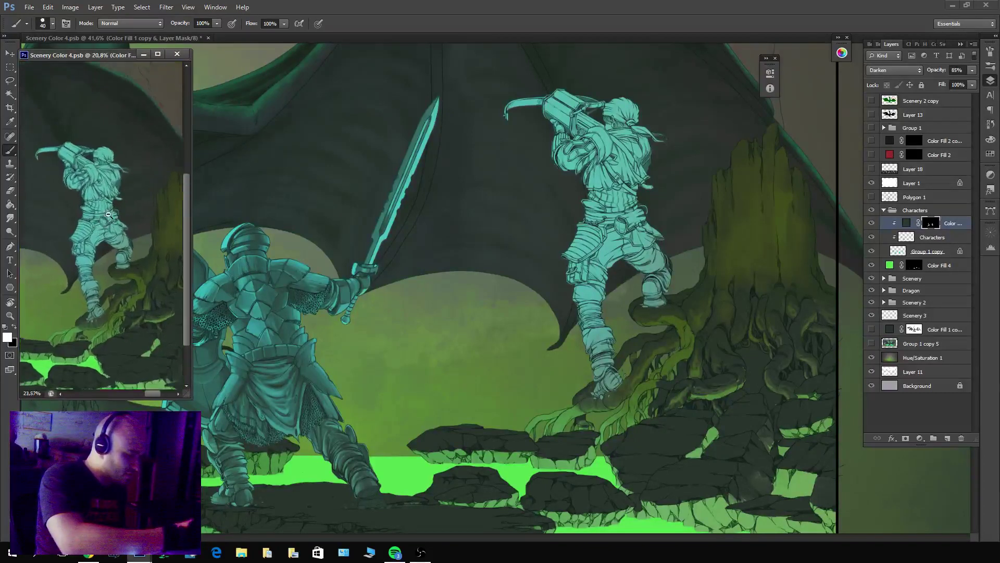
{"action": "left_click_drag", "start_coordinate": [91, 180], "coordinate": [116, 177]}
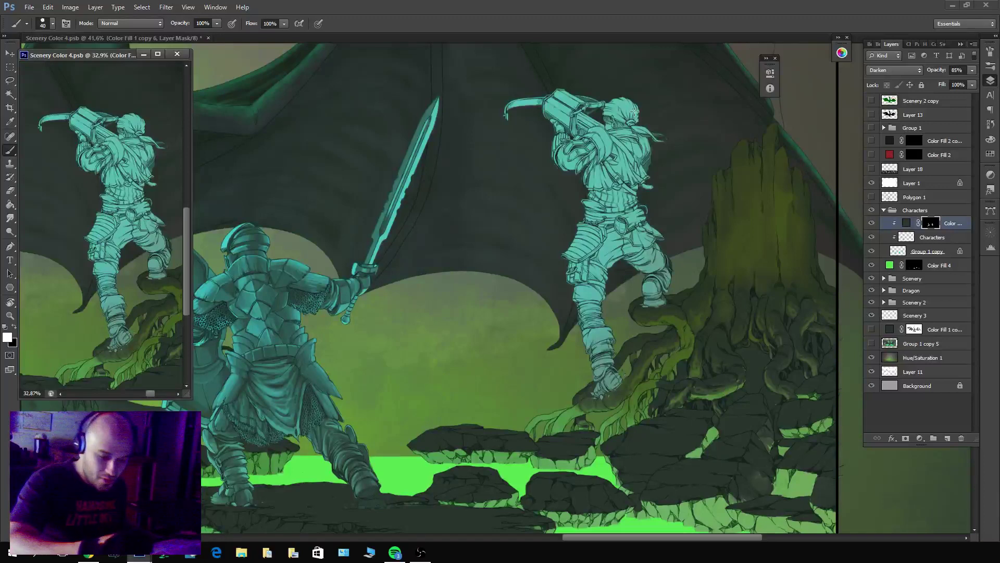
Cover the crossbowman's head with white shading, and start a black highlight on the front of the headscarf.
{"action": "scroll", "coordinate": [584, 151], "scroll_direction": "up", "scroll_amount": 3}
{"action": "mouse_move", "coordinate": [554, 133]}
{"action": "left_mouse_down"}
{"action": "mouse_move", "coordinate": [628, 218]}
{"action": "mouse_move", "coordinate": [589, 193]}
{"action": "mouse_move", "coordinate": [565, 206]}
{"action": "mouse_move", "coordinate": [566, 230]}
{"action": "mouse_move", "coordinate": [614, 226]}
{"action": "mouse_move", "coordinate": [592, 225]}
{"action": "mouse_move", "coordinate": [573, 204]}
{"action": "mouse_move", "coordinate": [599, 219]}
{"action": "mouse_move", "coordinate": [565, 194]}
{"action": "mouse_move", "coordinate": [588, 200]}
{"action": "left_mouse_up"}
{"action": "key", "text": "x"}
{"action": "key", "text": "x"}
{"action": "scroll", "coordinate": [567, 169], "scroll_direction": "up", "scroll_amount": 3}
{"action": "key", "text": "x"}
{"action": "key", "text": "x"}
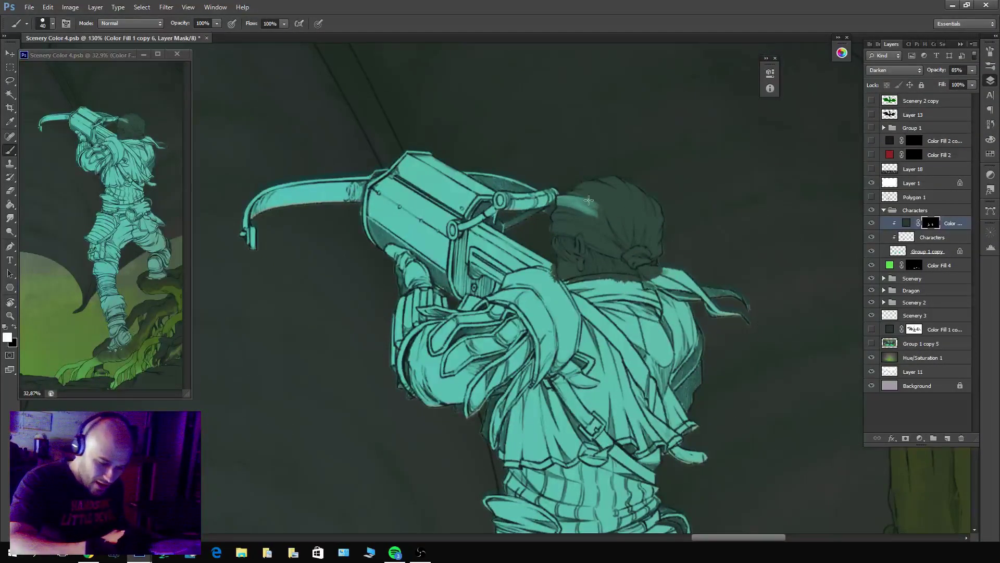
Paint the headscarf's folds with a size 35 brush, alternating black highlights and white shading from the brow toward the crown.
{"action": "key", "text": "["}
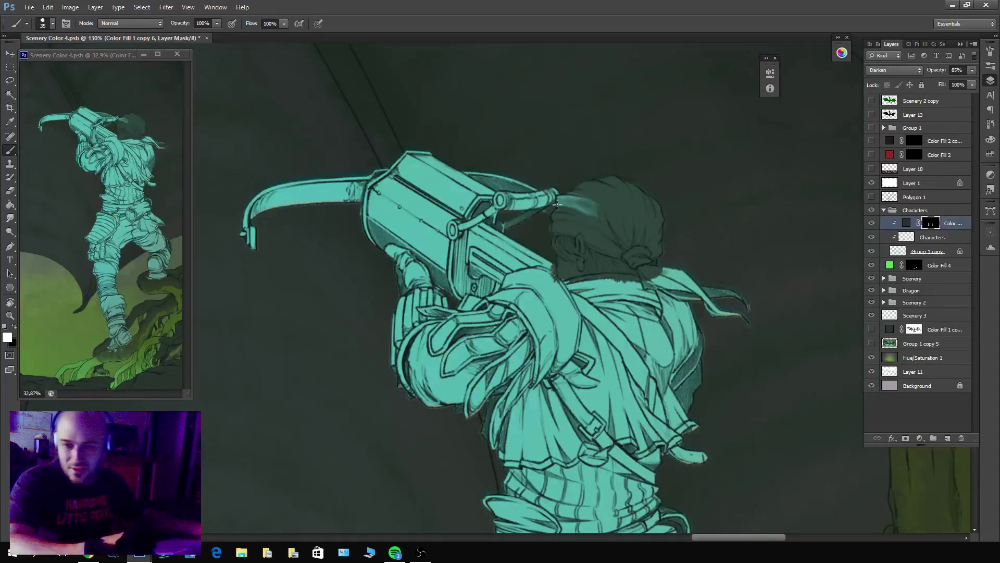
{"action": "key", "text": "x"}
{"action": "mouse_move", "coordinate": [573, 206]}
{"action": "left_mouse_down"}
{"action": "mouse_move", "coordinate": [592, 230]}
{"action": "mouse_move", "coordinate": [602, 218]}
{"action": "left_mouse_up"}
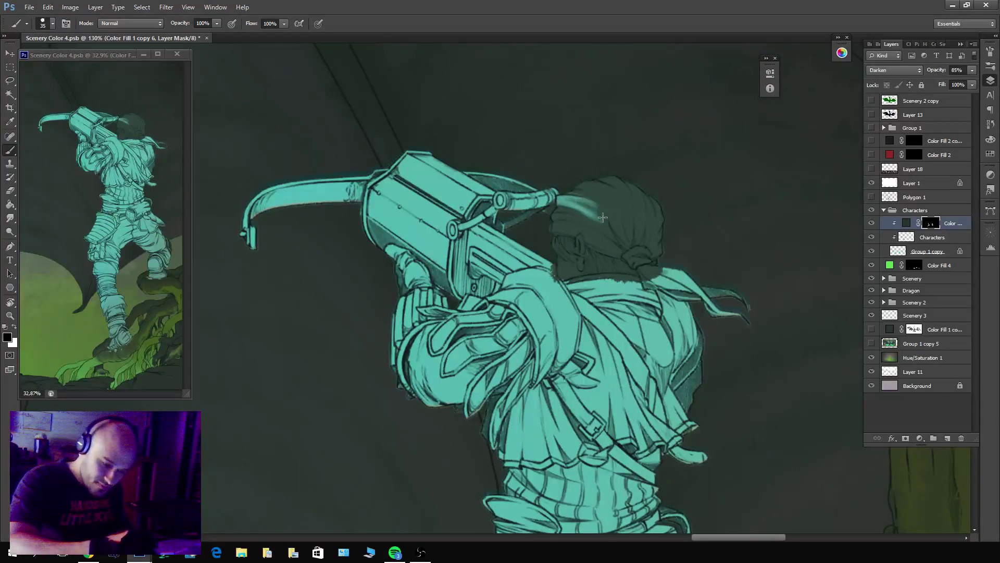
{"action": "key", "text": "x"}
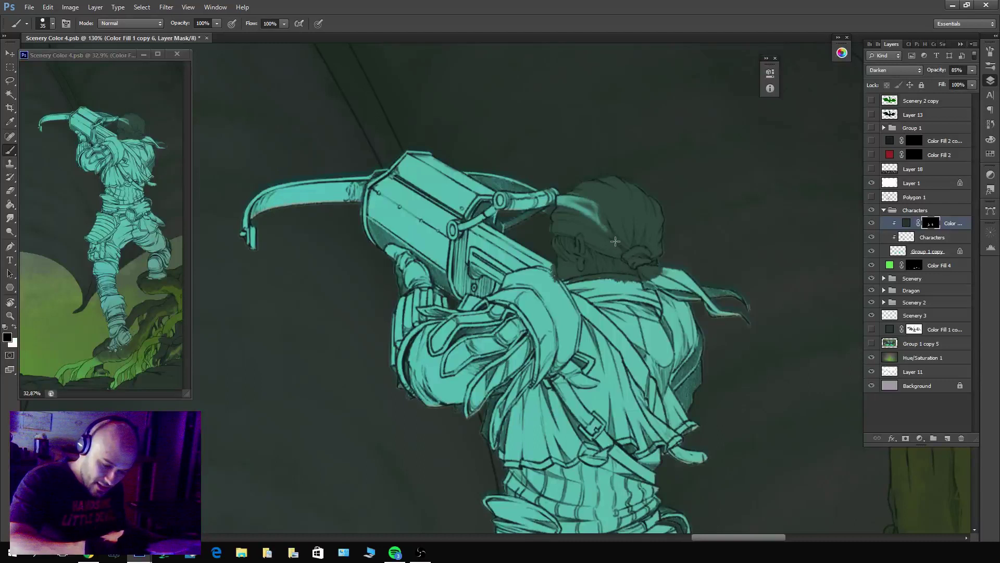
{"action": "mouse_move", "coordinate": [614, 241]}
{"action": "left_mouse_down"}
{"action": "mouse_move", "coordinate": [550, 217]}
{"action": "mouse_move", "coordinate": [597, 226]}
{"action": "mouse_move", "coordinate": [550, 217]}
{"action": "mouse_move", "coordinate": [607, 239]}
{"action": "mouse_move", "coordinate": [555, 210]}
{"action": "mouse_move", "coordinate": [601, 225]}
{"action": "mouse_move", "coordinate": [554, 203]}
{"action": "mouse_move", "coordinate": [623, 245]}
{"action": "mouse_move", "coordinate": [567, 224]}
{"action": "mouse_move", "coordinate": [629, 254]}
{"action": "mouse_move", "coordinate": [568, 223]}
{"action": "mouse_move", "coordinate": [622, 242]}
{"action": "mouse_move", "coordinate": [575, 192]}
{"action": "mouse_move", "coordinate": [568, 198]}
{"action": "mouse_move", "coordinate": [605, 230]}
{"action": "mouse_move", "coordinate": [573, 202]}
{"action": "mouse_move", "coordinate": [600, 225]}
{"action": "mouse_move", "coordinate": [598, 211]}
{"action": "mouse_move", "coordinate": [617, 241]}
{"action": "mouse_move", "coordinate": [566, 181]}
{"action": "mouse_move", "coordinate": [596, 190]}
{"action": "mouse_move", "coordinate": [571, 191]}
{"action": "mouse_move", "coordinate": [616, 216]}
{"action": "mouse_move", "coordinate": [570, 188]}
{"action": "mouse_move", "coordinate": [603, 201]}
{"action": "mouse_move", "coordinate": [614, 191]}
{"action": "mouse_move", "coordinate": [580, 183]}
{"action": "mouse_move", "coordinate": [623, 223]}
{"action": "mouse_move", "coordinate": [579, 186]}
{"action": "mouse_move", "coordinate": [619, 249]}
{"action": "mouse_move", "coordinate": [585, 184]}
{"action": "mouse_move", "coordinate": [620, 244]}
{"action": "mouse_move", "coordinate": [595, 183]}
{"action": "mouse_move", "coordinate": [620, 223]}
{"action": "mouse_move", "coordinate": [614, 187]}
{"action": "mouse_move", "coordinate": [603, 193]}
{"action": "mouse_move", "coordinate": [630, 223]}
{"action": "mouse_move", "coordinate": [606, 176]}
{"action": "mouse_move", "coordinate": [603, 189]}
{"action": "mouse_move", "coordinate": [621, 187]}
{"action": "mouse_move", "coordinate": [597, 182]}
{"action": "mouse_move", "coordinate": [630, 213]}
{"action": "mouse_move", "coordinate": [619, 192]}
{"action": "mouse_move", "coordinate": [631, 232]}
{"action": "mouse_move", "coordinate": [609, 182]}
{"action": "mouse_move", "coordinate": [634, 234]}
{"action": "mouse_move", "coordinate": [600, 173]}
{"action": "mouse_move", "coordinate": [603, 206]}
{"action": "mouse_move", "coordinate": [606, 193]}
{"action": "mouse_move", "coordinate": [609, 213]}
{"action": "mouse_move", "coordinate": [627, 214]}
{"action": "mouse_move", "coordinate": [620, 231]}
{"action": "mouse_move", "coordinate": [602, 203]}
{"action": "mouse_move", "coordinate": [637, 251]}
{"action": "mouse_move", "coordinate": [607, 202]}
{"action": "mouse_move", "coordinate": [585, 192]}
{"action": "mouse_move", "coordinate": [606, 199]}
{"action": "mouse_move", "coordinate": [636, 244]}
{"action": "mouse_move", "coordinate": [586, 191]}
{"action": "mouse_move", "coordinate": [599, 194]}
{"action": "mouse_move", "coordinate": [625, 242]}
{"action": "mouse_move", "coordinate": [596, 187]}
{"action": "mouse_move", "coordinate": [645, 244]}
{"action": "mouse_move", "coordinate": [643, 224]}
{"action": "mouse_move", "coordinate": [607, 221]}
{"action": "mouse_move", "coordinate": [638, 252]}
{"action": "left_mouse_up"}
{"action": "key", "text": "x"}
{"action": "key", "text": "x"}
{"action": "key", "text": "x"}
{"action": "key", "text": "x"}
{"action": "key", "text": "x"}
{"action": "key", "text": "x"}
{"action": "key", "text": "x"}
{"action": "key", "text": "x"}
{"action": "key", "text": "x"}
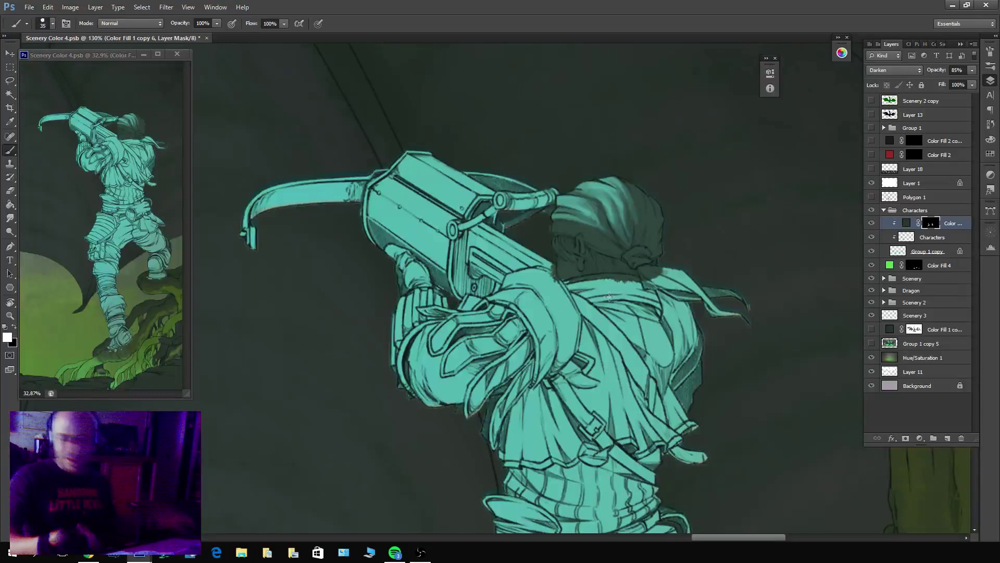
Highlight the crossbowman's ear and the headscarf's front edge in black, correcting the folds with white shading.
{"action": "key", "text": "x"}
{"action": "mouse_move", "coordinate": [578, 247]}
{"action": "left_mouse_down"}
{"action": "mouse_move", "coordinate": [578, 266]}
{"action": "mouse_move", "coordinate": [587, 238]}
{"action": "mouse_move", "coordinate": [568, 229]}
{"action": "mouse_move", "coordinate": [623, 256]}
{"action": "mouse_move", "coordinate": [552, 216]}
{"action": "mouse_move", "coordinate": [579, 206]}
{"action": "left_mouse_up"}
{"action": "key", "text": "x"}
{"action": "key", "text": "x"}
{"action": "key", "text": "x"}
{"action": "key", "text": "x"}
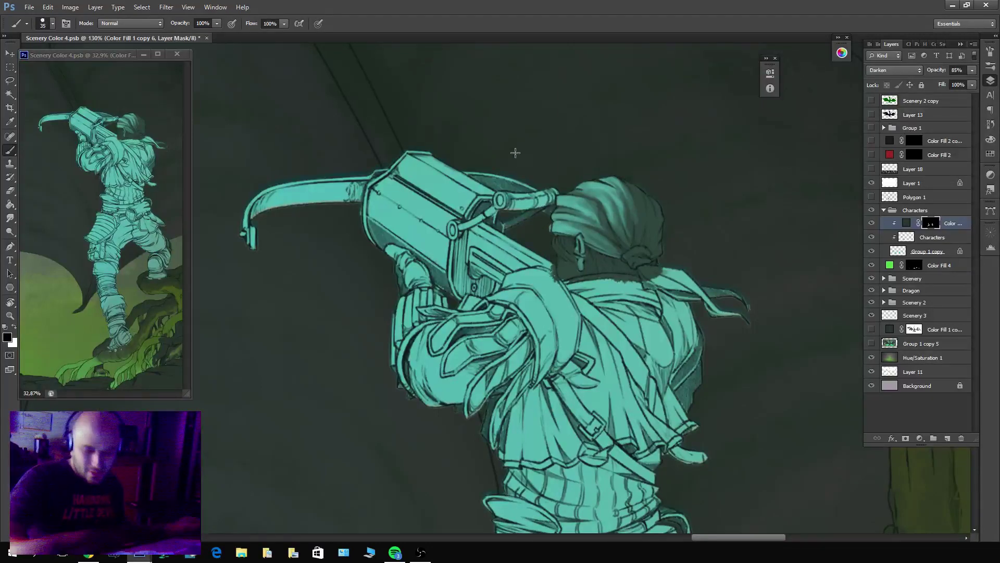
Add a layer mask to the Group 1 copy layer and touch up the headscarf's upper front edge in black with a size 9 brush.
{"action": "left_click", "coordinate": [905, 253]}
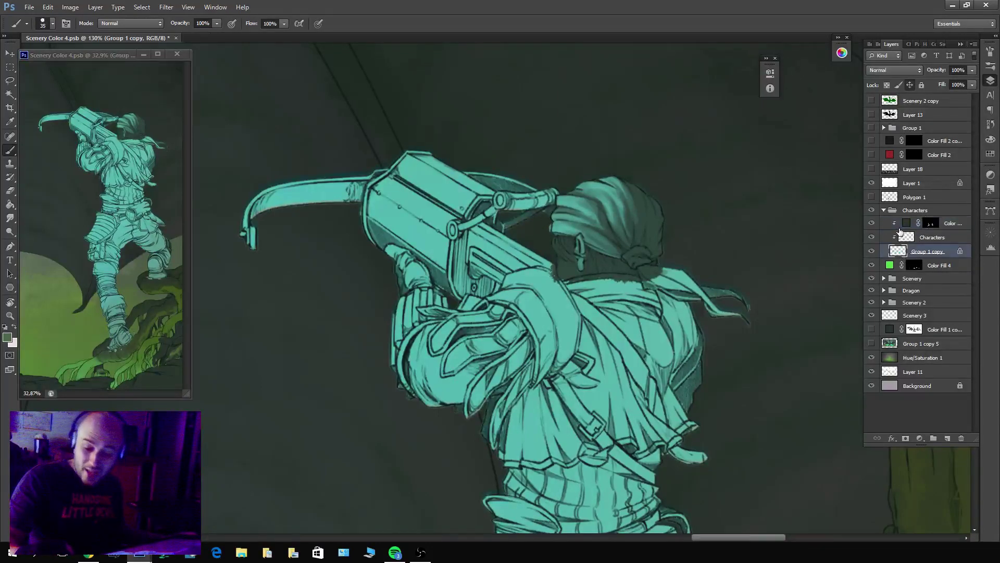
{"action": "scroll", "coordinate": [569, 188], "scroll_direction": "up", "scroll_amount": 3}
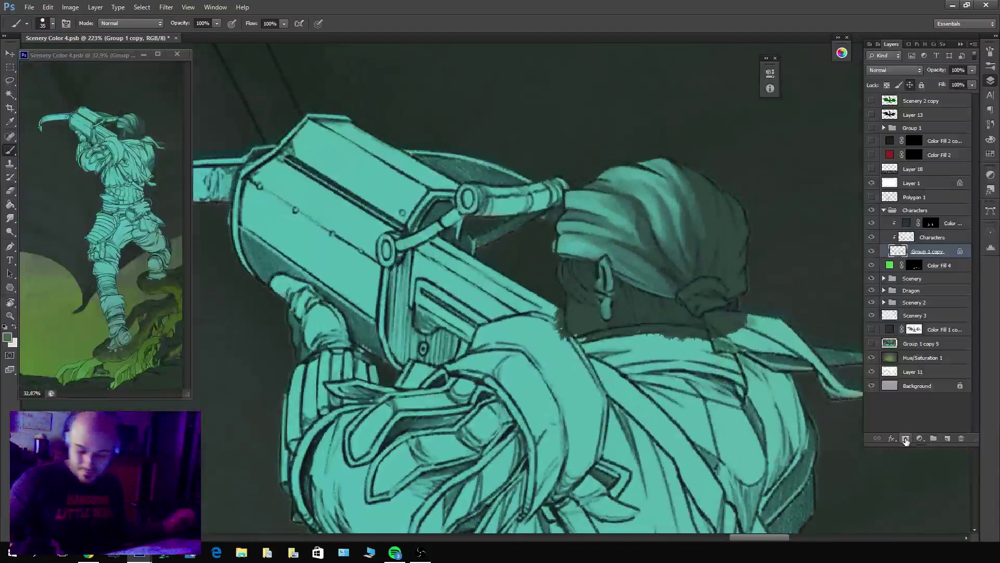
{"action": "left_click", "coordinate": [906, 438]}
{"action": "key", "text": "bracketleft"}
{"action": "key", "text": "bracketleft"}
{"action": "key", "text": "bracketleft"}
{"action": "key", "text": "bracketleft"}
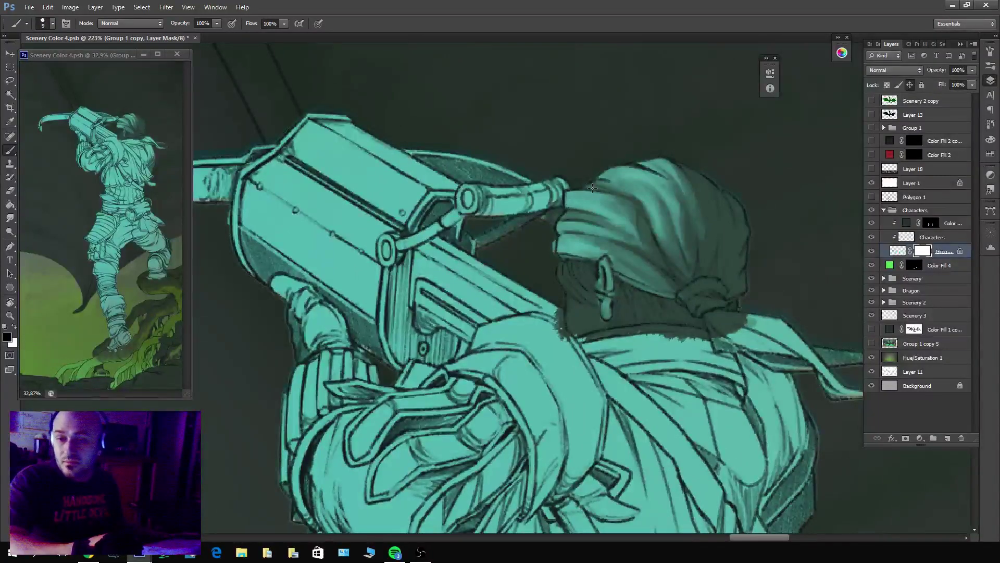
{"action": "left_click_drag", "start_coordinate": [593, 188], "coordinate": [603, 203]}
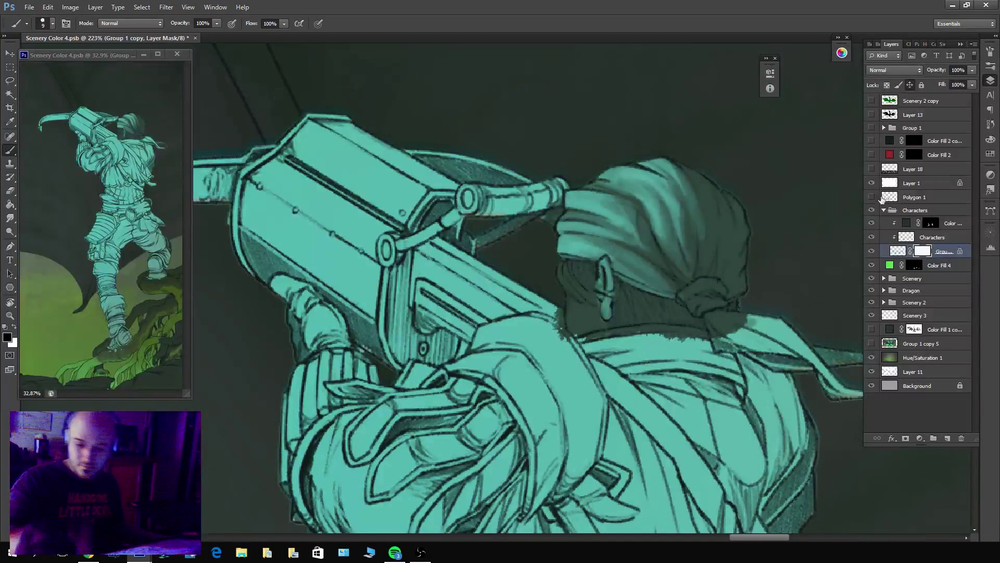
On the dark fill layer's mask, paint black highlights on the hair strands in front of the crossbowman's ear.
{"action": "left_click", "coordinate": [933, 223]}
{"action": "left_click_drag", "start_coordinate": [556, 295], "coordinate": [473, 279]}
{"action": "key", "text": "x"}
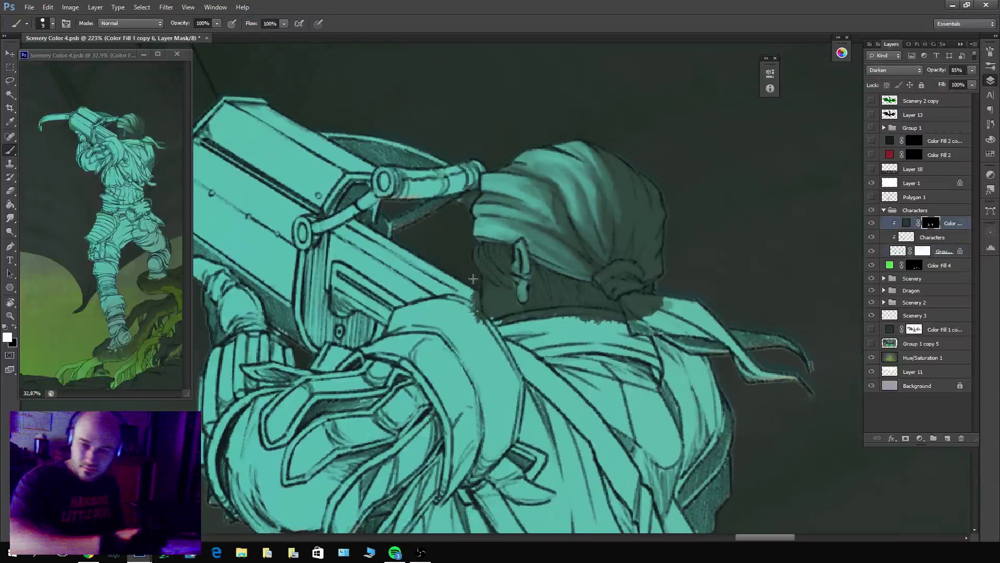
{"action": "key", "text": "x"}
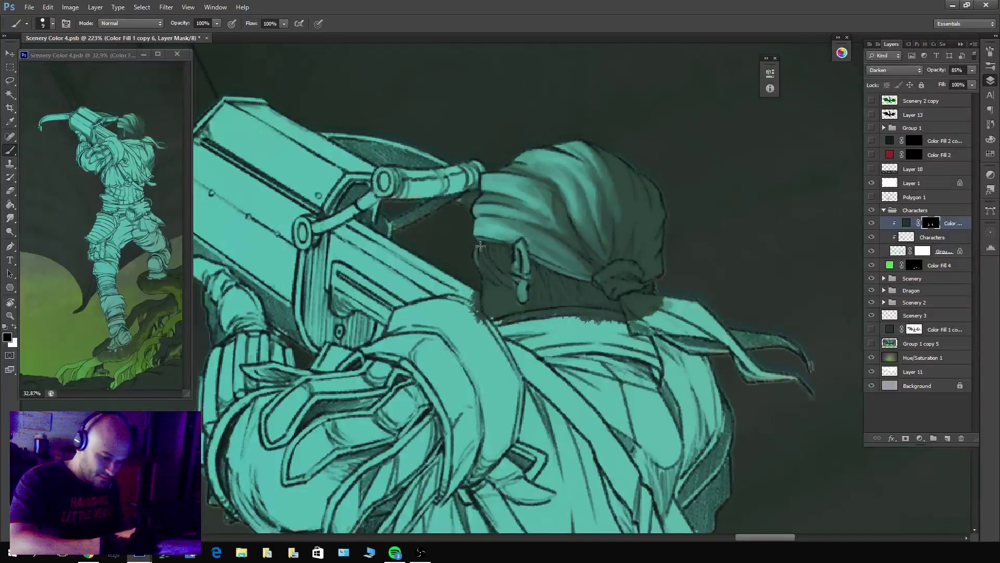
{"action": "left_click_drag", "start_coordinate": [484, 245], "coordinate": [532, 280]}
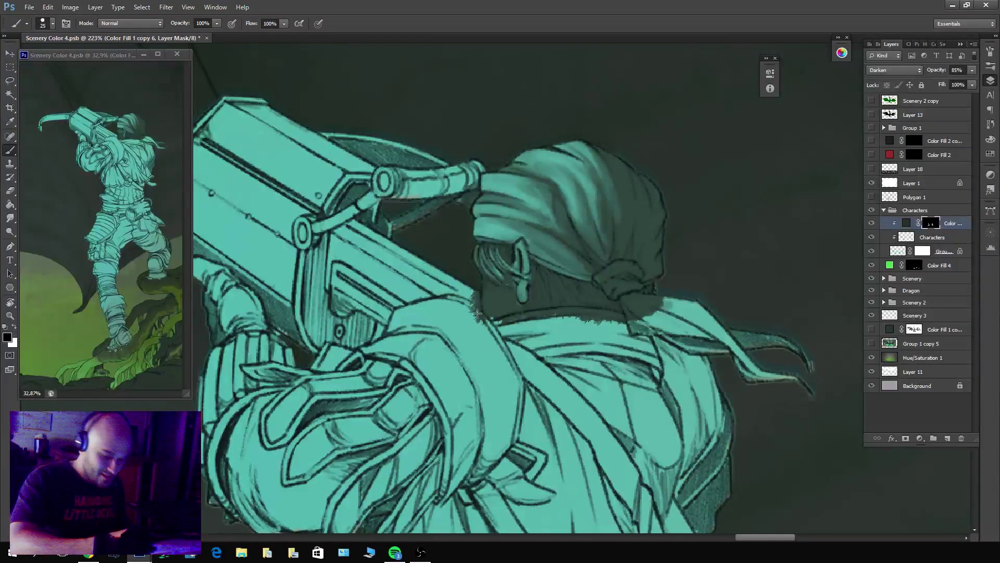
Highlight the crossbowman's jaw and the side of his neck in black with a size 25 brush.
{"action": "key", "text": "bracketright"}
{"action": "key", "text": "bracketright"}
{"action": "key", "text": "bracketright"}
{"action": "key", "text": "bracketright"}
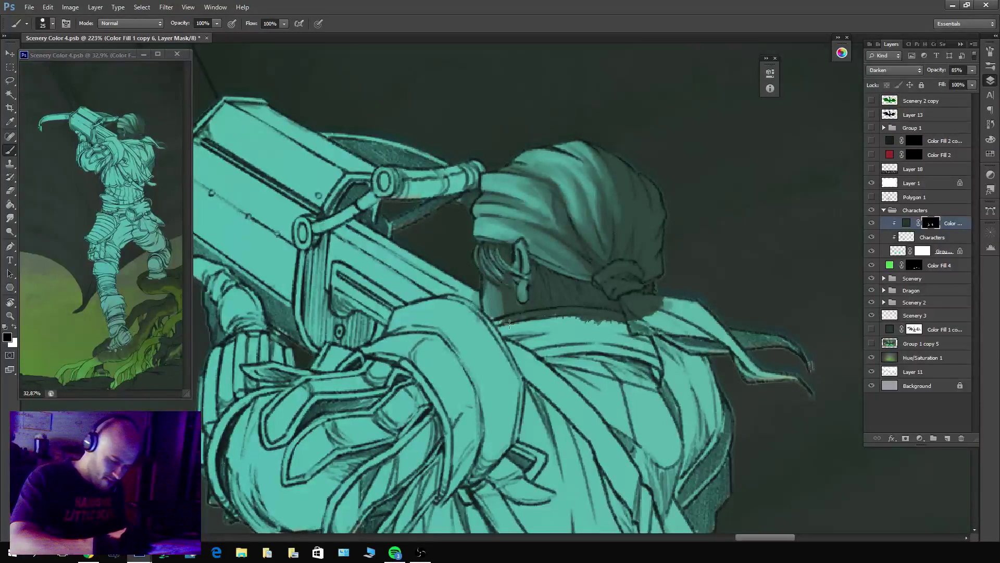
{"action": "key", "text": "x"}
{"action": "key", "text": "x"}
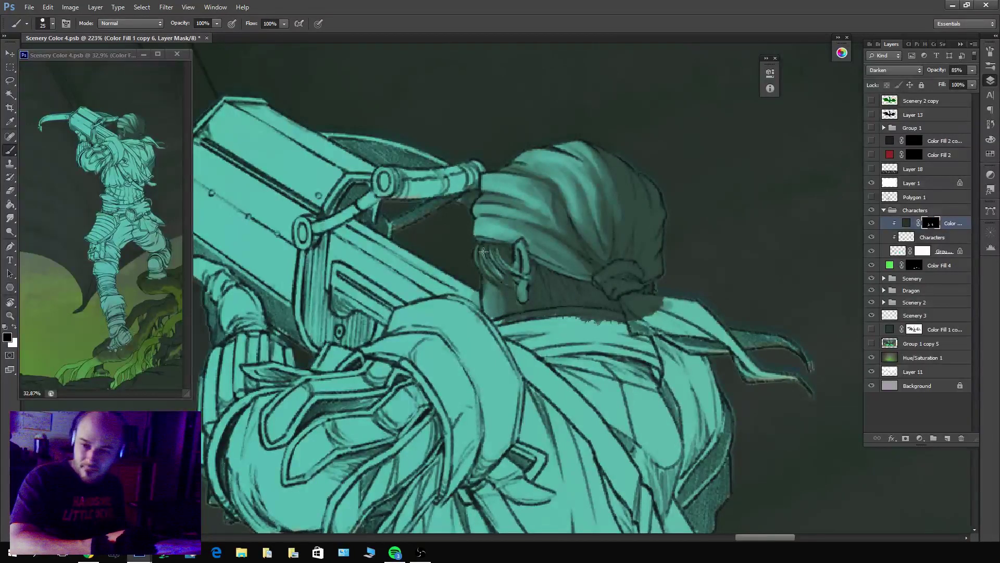
{"action": "key", "text": "x"}
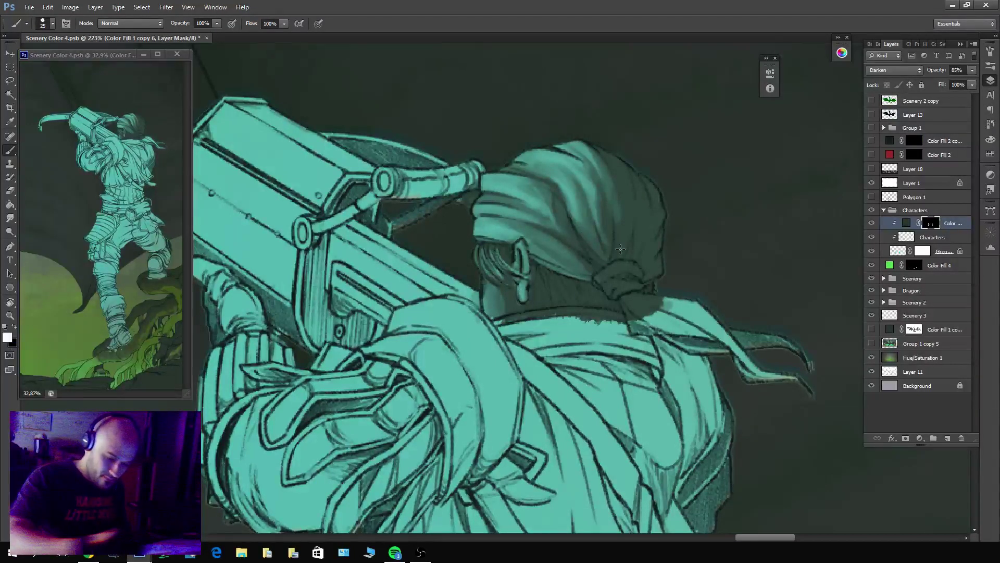
{"action": "key", "text": "x"}
Paint black highlights on the knot at the back of the headscarf, refining its edges with white shading.
{"action": "mouse_move", "coordinate": [593, 282]}
{"action": "left_mouse_down"}
{"action": "mouse_move", "coordinate": [644, 282]}
{"action": "mouse_move", "coordinate": [610, 267]}
{"action": "mouse_move", "coordinate": [640, 280]}
{"action": "mouse_move", "coordinate": [604, 279]}
{"action": "mouse_move", "coordinate": [637, 286]}
{"action": "mouse_move", "coordinate": [626, 272]}
{"action": "mouse_move", "coordinate": [642, 286]}
{"action": "mouse_move", "coordinate": [607, 286]}
{"action": "mouse_move", "coordinate": [635, 288]}
{"action": "left_mouse_up"}
{"action": "key", "text": "x"}
{"action": "key", "text": "x"}
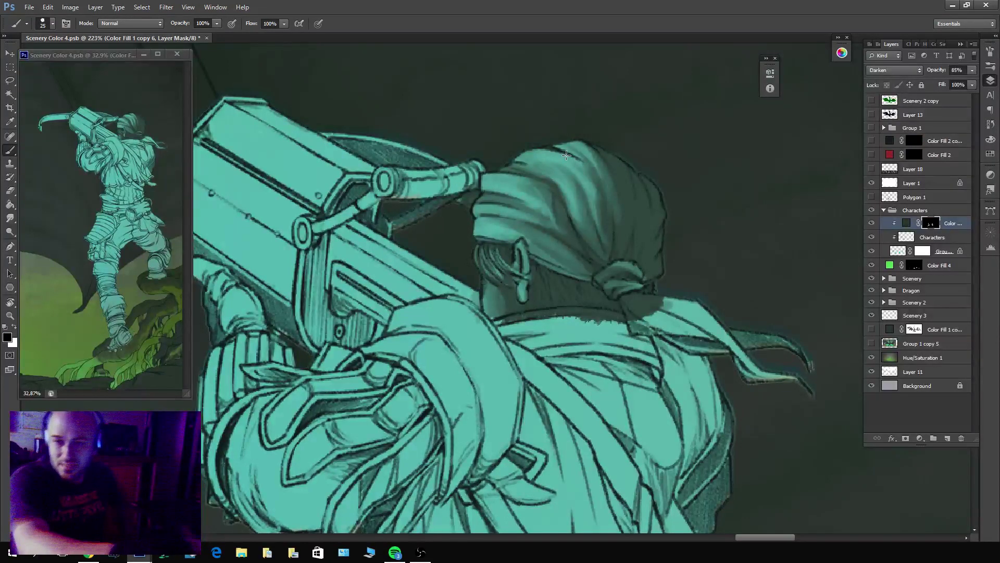
{"action": "mouse_move", "coordinate": [596, 278]}
{"action": "left_mouse_down"}
{"action": "mouse_move", "coordinate": [604, 286]}
{"action": "mouse_move", "coordinate": [602, 273]}
{"action": "left_mouse_up"}
{"action": "key", "text": "x"}
{"action": "key", "text": "x"}
Highlight the back and upper folds of the headscarf, alternating black highlights and white shading.
{"action": "mouse_move", "coordinate": [663, 271]}
{"action": "left_mouse_down"}
{"action": "mouse_move", "coordinate": [660, 218]}
{"action": "mouse_move", "coordinate": [643, 271]}
{"action": "mouse_move", "coordinate": [666, 240]}
{"action": "mouse_move", "coordinate": [669, 258]}
{"action": "mouse_move", "coordinate": [654, 270]}
{"action": "mouse_move", "coordinate": [663, 209]}
{"action": "mouse_move", "coordinate": [657, 236]}
{"action": "mouse_move", "coordinate": [648, 177]}
{"action": "mouse_move", "coordinate": [660, 215]}
{"action": "mouse_move", "coordinate": [650, 186]}
{"action": "mouse_move", "coordinate": [638, 269]}
{"action": "mouse_move", "coordinate": [658, 173]}
{"action": "mouse_move", "coordinate": [638, 258]}
{"action": "mouse_move", "coordinate": [645, 229]}
{"action": "mouse_move", "coordinate": [630, 169]}
{"action": "mouse_move", "coordinate": [633, 259]}
{"action": "mouse_move", "coordinate": [641, 172]}
{"action": "mouse_move", "coordinate": [635, 260]}
{"action": "mouse_move", "coordinate": [612, 157]}
{"action": "mouse_move", "coordinate": [631, 175]}
{"action": "mouse_move", "coordinate": [600, 149]}
{"action": "mouse_move", "coordinate": [634, 199]}
{"action": "mouse_move", "coordinate": [598, 146]}
{"action": "mouse_move", "coordinate": [630, 236]}
{"action": "mouse_move", "coordinate": [599, 147]}
{"action": "mouse_move", "coordinate": [616, 258]}
{"action": "mouse_move", "coordinate": [607, 164]}
{"action": "mouse_move", "coordinate": [623, 254]}
{"action": "mouse_move", "coordinate": [613, 196]}
{"action": "mouse_move", "coordinate": [635, 232]}
{"action": "mouse_move", "coordinate": [631, 171]}
{"action": "mouse_move", "coordinate": [628, 257]}
{"action": "mouse_move", "coordinate": [637, 174]}
{"action": "mouse_move", "coordinate": [628, 234]}
{"action": "mouse_move", "coordinate": [649, 181]}
{"action": "mouse_move", "coordinate": [629, 154]}
{"action": "mouse_move", "coordinate": [648, 186]}
{"action": "mouse_move", "coordinate": [595, 141]}
{"action": "mouse_move", "coordinate": [641, 175]}
{"action": "mouse_move", "coordinate": [666, 212]}
{"action": "mouse_move", "coordinate": [671, 242]}
{"action": "mouse_move", "coordinate": [662, 248]}
{"action": "mouse_move", "coordinate": [651, 231]}
{"action": "left_mouse_up"}
{"action": "key", "text": "x"}
{"action": "key", "text": "x"}
{"action": "key", "text": "x"}
{"action": "key", "text": "x"}
{"action": "key", "text": "x"}
{"action": "key", "text": "x"}
{"action": "mouse_move", "coordinate": [603, 151]}
{"action": "left_mouse_down"}
{"action": "mouse_move", "coordinate": [553, 139]}
{"action": "mouse_move", "coordinate": [484, 171]}
{"action": "mouse_move", "coordinate": [473, 211]}
{"action": "left_mouse_up"}
Shade the crossbow's rear handle grip in white, and bring out its wrapped surface with black highlights.
{"action": "left_click_drag", "start_coordinate": [483, 156], "coordinate": [560, 212]}
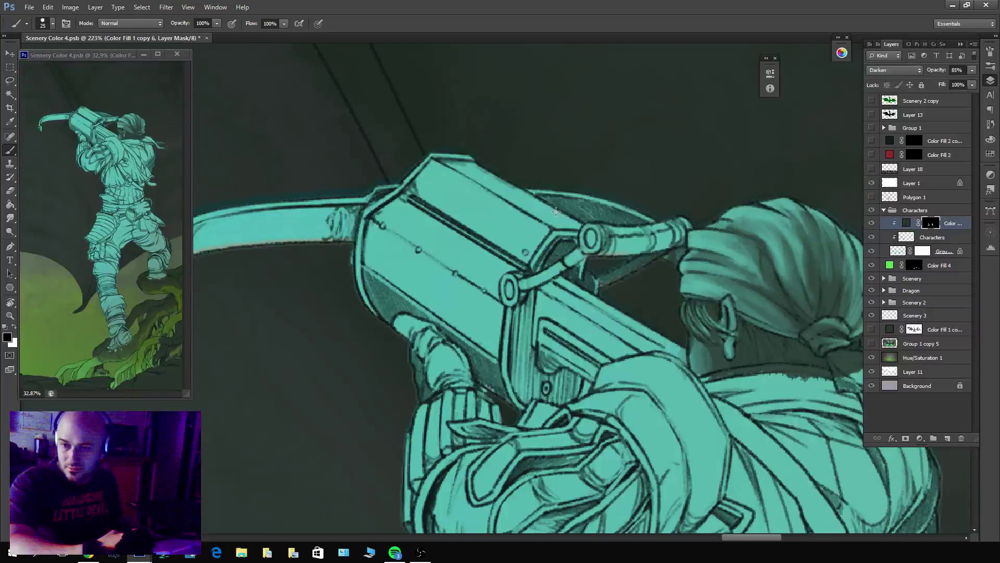
{"action": "key", "text": "x"}
{"action": "mouse_move", "coordinate": [614, 239]}
{"action": "left_mouse_down"}
{"action": "mouse_move", "coordinate": [667, 237]}
{"action": "mouse_move", "coordinate": [604, 242]}
{"action": "mouse_move", "coordinate": [672, 241]}
{"action": "mouse_move", "coordinate": [604, 233]}
{"action": "mouse_move", "coordinate": [678, 225]}
{"action": "mouse_move", "coordinate": [604, 231]}
{"action": "mouse_move", "coordinate": [608, 247]}
{"action": "left_mouse_up"}
{"action": "key", "text": "x"}
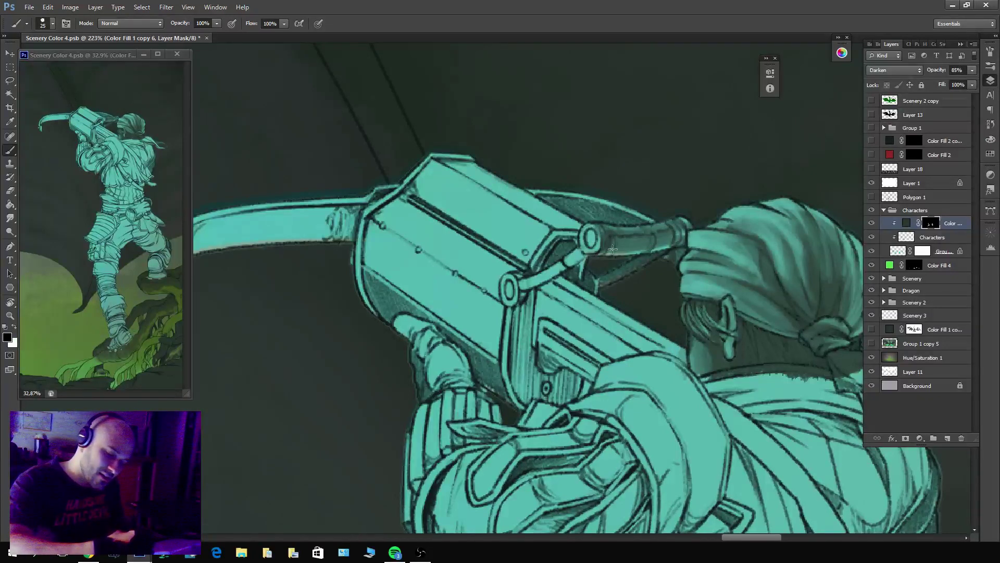
{"action": "key", "text": "x"}
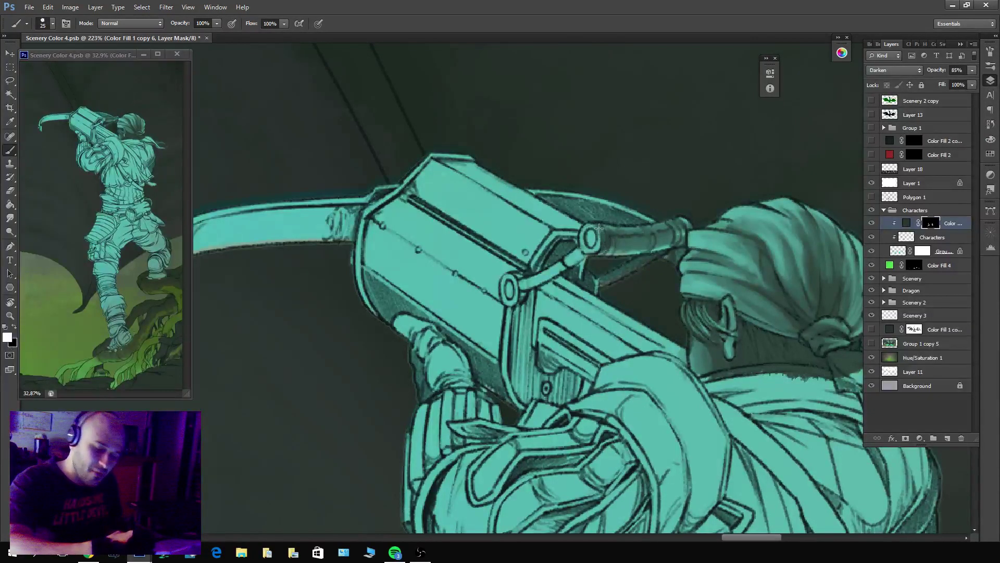
{"action": "key", "text": "x"}
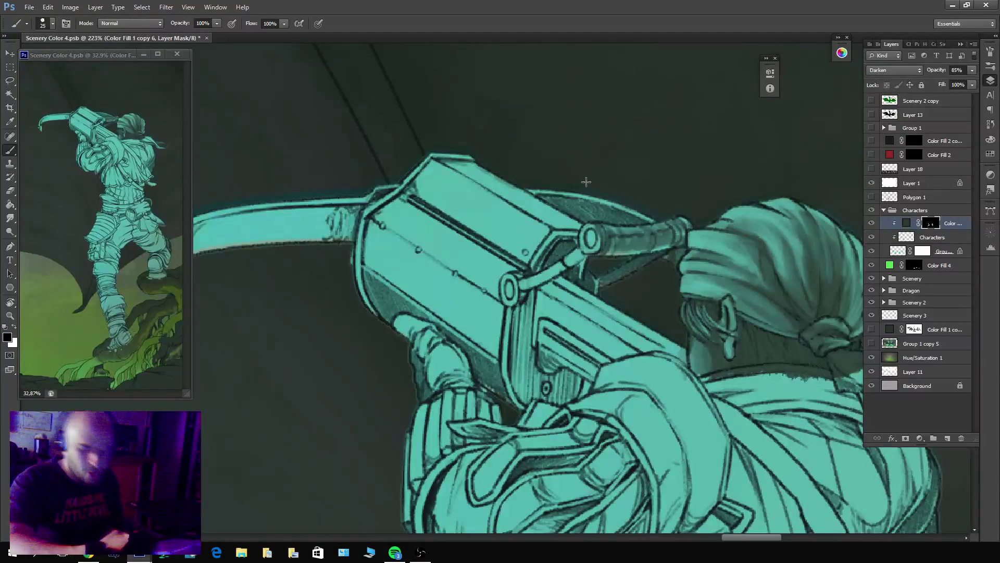
{"action": "key", "text": "x"}
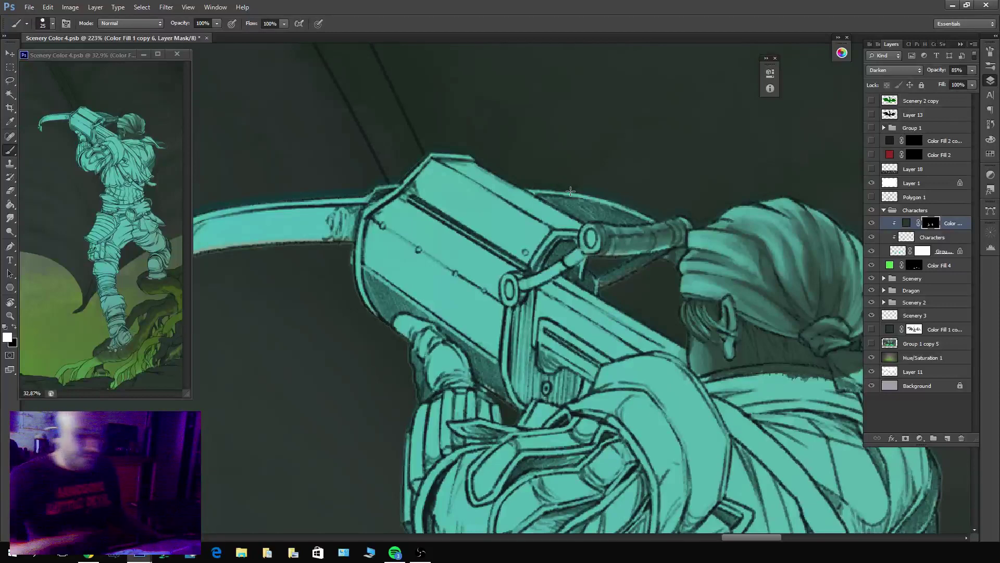
Shade the broad face of the crossbow's front limb in white, then add black highlight streaks toward the housing.
{"action": "left_click_drag", "start_coordinate": [443, 196], "coordinate": [711, 193]}
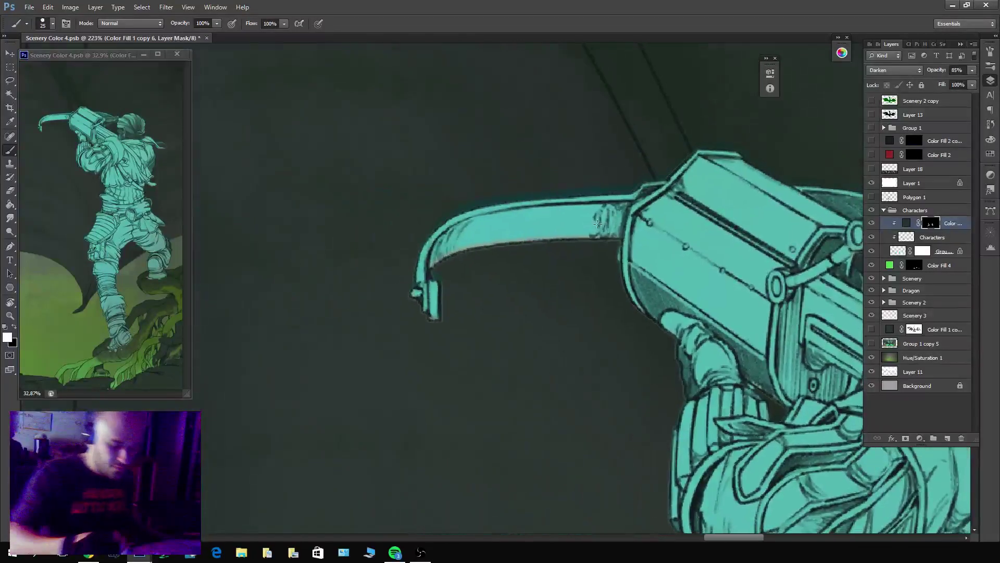
{"action": "key", "text": "x"}
{"action": "key", "text": "x"}
{"action": "mouse_move", "coordinate": [437, 263]}
{"action": "left_mouse_down"}
{"action": "mouse_move", "coordinate": [488, 229]}
{"action": "mouse_move", "coordinate": [625, 219]}
{"action": "left_mouse_up"}
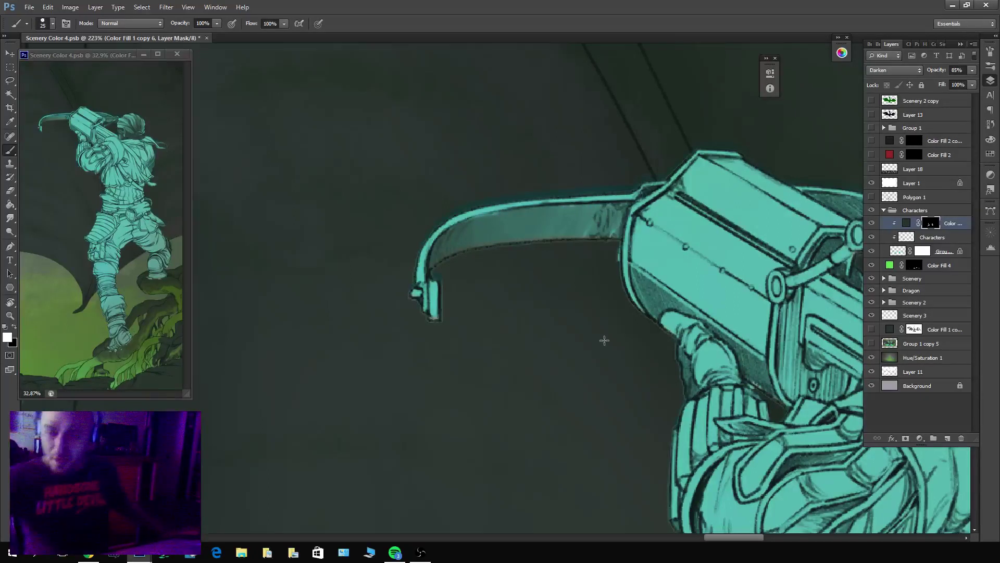
{"action": "key", "text": "x"}
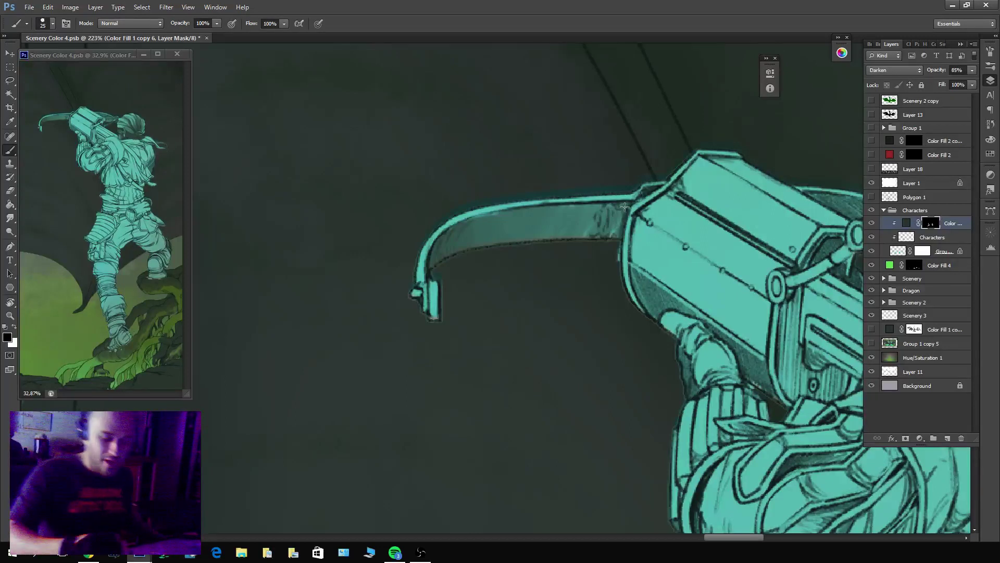
{"action": "left_click_drag", "start_coordinate": [620, 221], "coordinate": [576, 223]}
{"action": "mouse_move", "coordinate": [564, 267]}
{"action": "left_mouse_down"}
{"action": "mouse_move", "coordinate": [542, 283]}
{"action": "mouse_move", "coordinate": [527, 250]}
{"action": "mouse_move", "coordinate": [498, 232]}
{"action": "mouse_move", "coordinate": [550, 229]}
{"action": "mouse_move", "coordinate": [564, 244]}
{"action": "mouse_move", "coordinate": [623, 216]}
{"action": "left_mouse_up"}
{"action": "key", "text": "x"}
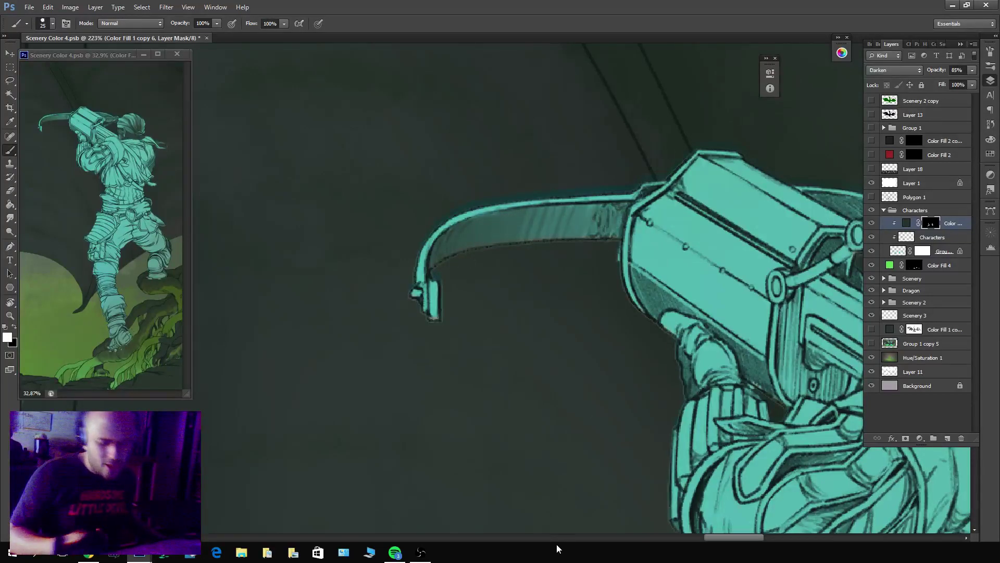
Cover the upper side panel of the crossbow housing, between the rivets and the slot, with white shading.
{"action": "left_click_drag", "start_coordinate": [843, 423], "coordinate": [640, 431]}
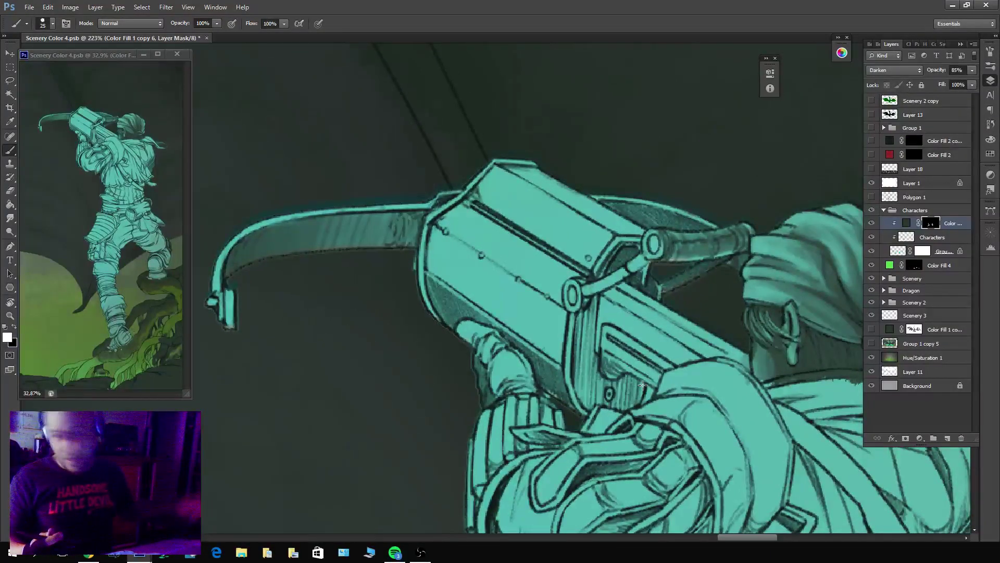
{"action": "mouse_move", "coordinate": [441, 229]}
{"action": "left_mouse_down"}
{"action": "mouse_move", "coordinate": [509, 261]}
{"action": "mouse_move", "coordinate": [438, 207]}
{"action": "mouse_move", "coordinate": [454, 212]}
{"action": "mouse_move", "coordinate": [528, 257]}
{"action": "mouse_move", "coordinate": [455, 202]}
{"action": "mouse_move", "coordinate": [495, 232]}
{"action": "mouse_move", "coordinate": [548, 252]}
{"action": "mouse_move", "coordinate": [492, 233]}
{"action": "mouse_move", "coordinate": [514, 252]}
{"action": "mouse_move", "coordinate": [460, 227]}
{"action": "mouse_move", "coordinate": [559, 292]}
{"action": "mouse_move", "coordinate": [443, 219]}
{"action": "mouse_move", "coordinate": [549, 295]}
{"action": "mouse_move", "coordinate": [520, 254]}
{"action": "mouse_move", "coordinate": [570, 267]}
{"action": "mouse_move", "coordinate": [480, 220]}
{"action": "mouse_move", "coordinate": [495, 236]}
{"action": "mouse_move", "coordinate": [464, 227]}
{"action": "mouse_move", "coordinate": [522, 265]}
{"action": "mouse_move", "coordinate": [489, 264]}
{"action": "mouse_move", "coordinate": [425, 232]}
{"action": "mouse_move", "coordinate": [478, 246]}
{"action": "mouse_move", "coordinate": [435, 213]}
{"action": "mouse_move", "coordinate": [559, 296]}
{"action": "mouse_move", "coordinate": [448, 216]}
{"action": "mouse_move", "coordinate": [554, 284]}
{"action": "mouse_move", "coordinate": [447, 204]}
{"action": "mouse_move", "coordinate": [571, 272]}
{"action": "mouse_move", "coordinate": [481, 213]}
{"action": "mouse_move", "coordinate": [511, 230]}
{"action": "mouse_move", "coordinate": [506, 239]}
{"action": "mouse_move", "coordinate": [463, 210]}
{"action": "mouse_move", "coordinate": [571, 279]}
{"action": "mouse_move", "coordinate": [460, 217]}
{"action": "mouse_move", "coordinate": [548, 276]}
{"action": "mouse_move", "coordinate": [472, 233]}
{"action": "mouse_move", "coordinate": [505, 256]}
{"action": "mouse_move", "coordinate": [480, 247]}
{"action": "mouse_move", "coordinate": [570, 297]}
{"action": "left_mouse_up"}
{"action": "key", "text": "x"}
{"action": "key", "text": "x"}
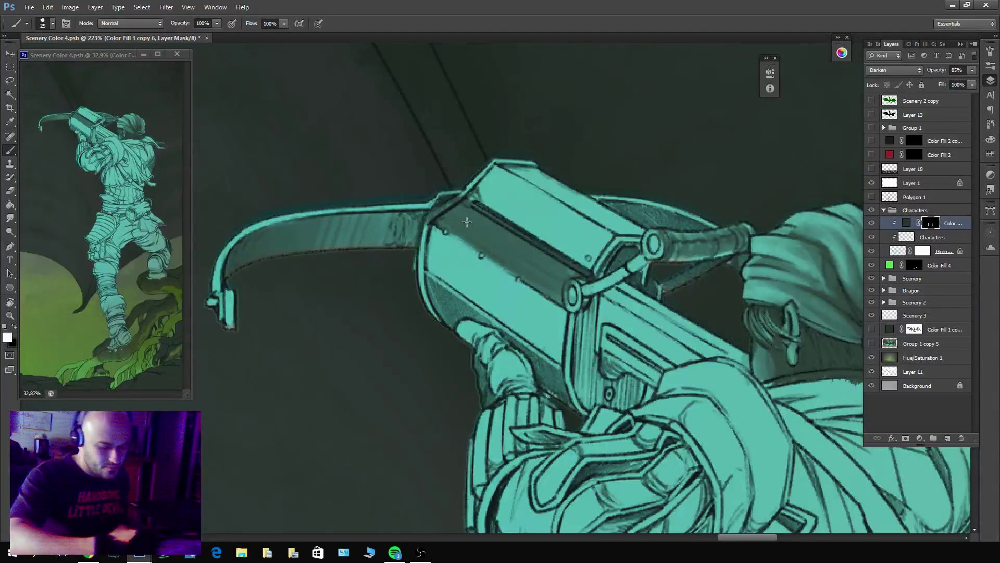
{"action": "key", "text": "x"}
{"action": "key", "text": "x"}
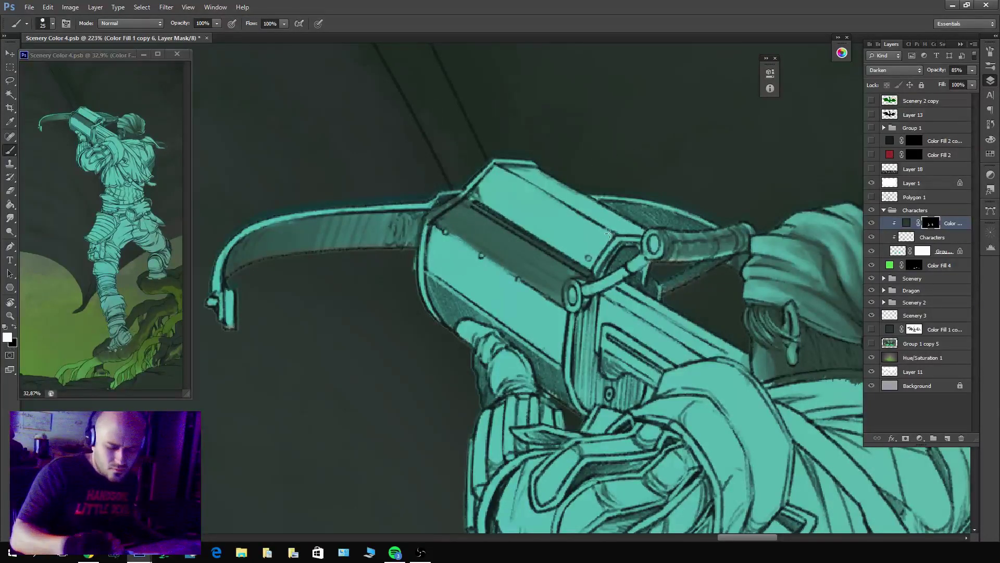
Shade the top panels of the crossbow housing in white and touch up the shading along its rear rim.
{"action": "mouse_move", "coordinate": [607, 263]}
{"action": "left_mouse_down"}
{"action": "mouse_move", "coordinate": [589, 224]}
{"action": "mouse_move", "coordinate": [557, 245]}
{"action": "mouse_move", "coordinate": [578, 191]}
{"action": "mouse_move", "coordinate": [477, 174]}
{"action": "mouse_move", "coordinate": [497, 167]}
{"action": "left_mouse_up"}
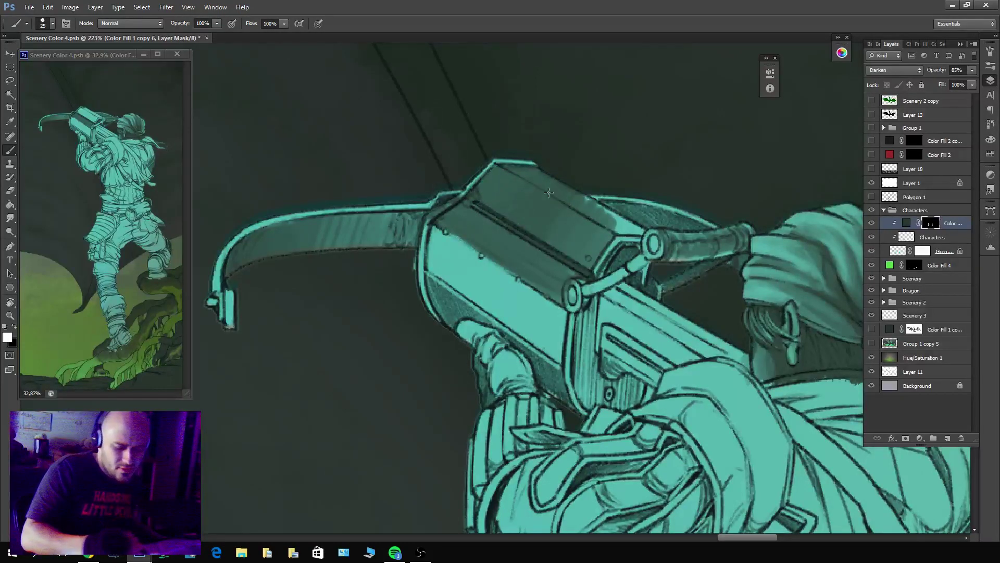
{"action": "left_click_drag", "start_coordinate": [564, 245], "coordinate": [630, 228]}
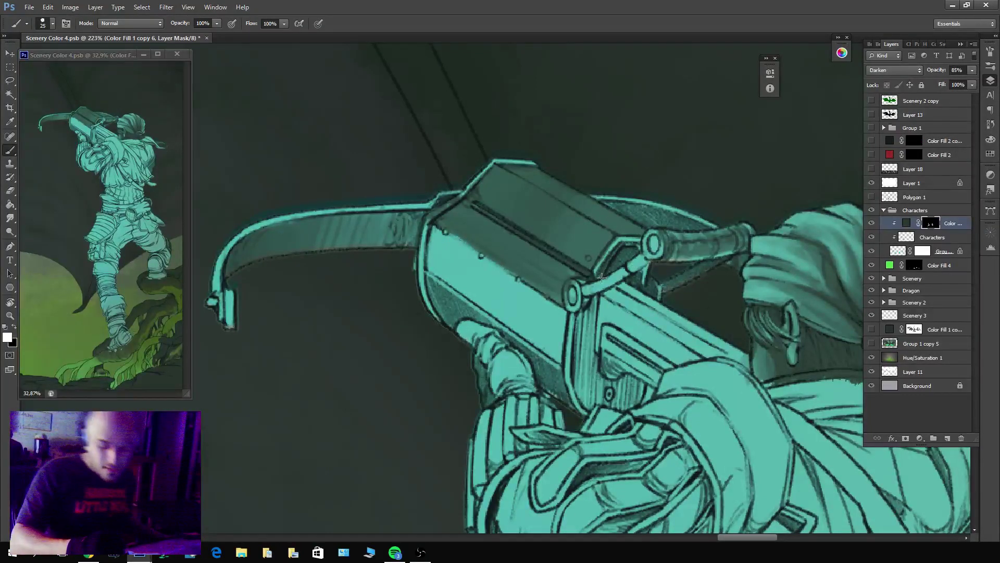
{"action": "left_click_drag", "start_coordinate": [608, 266], "coordinate": [621, 259]}
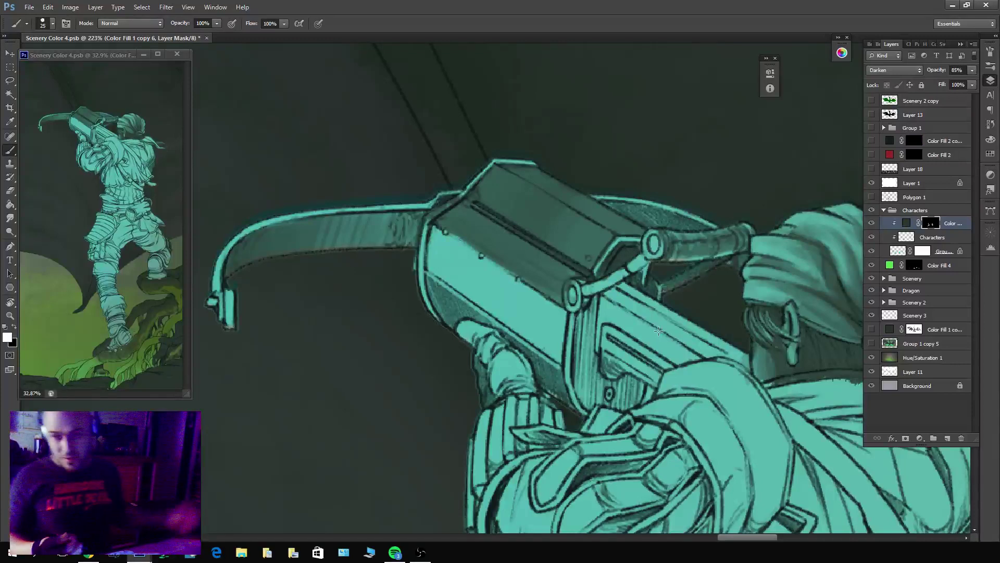
{"action": "left_click_drag", "start_coordinate": [712, 414], "coordinate": [706, 357]}
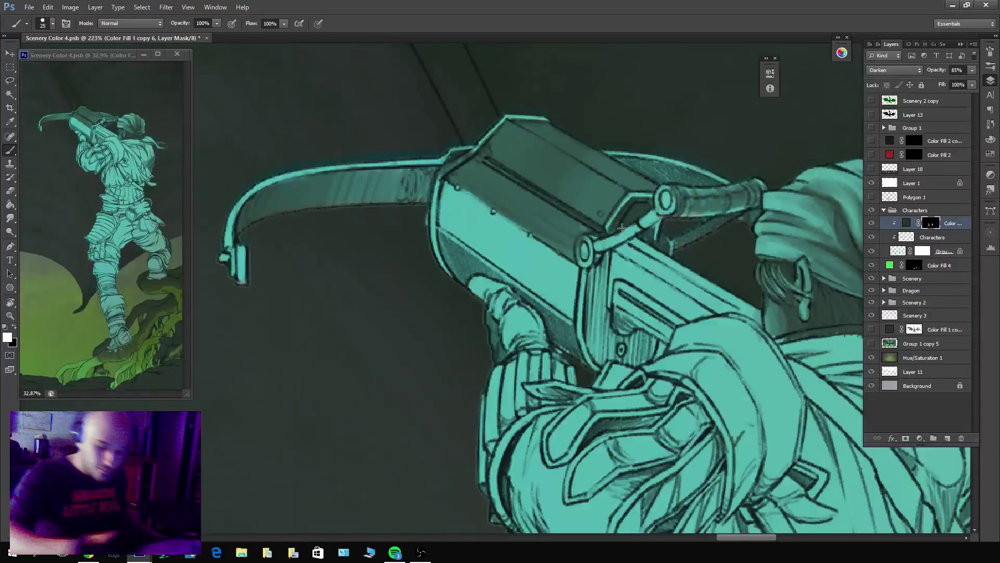
{"action": "mouse_move", "coordinate": [604, 243]}
{"action": "left_mouse_down"}
{"action": "mouse_move", "coordinate": [636, 227]}
{"action": "mouse_move", "coordinate": [608, 242]}
{"action": "left_mouse_up"}
{"action": "key", "text": "x"}
{"action": "key", "text": "x"}
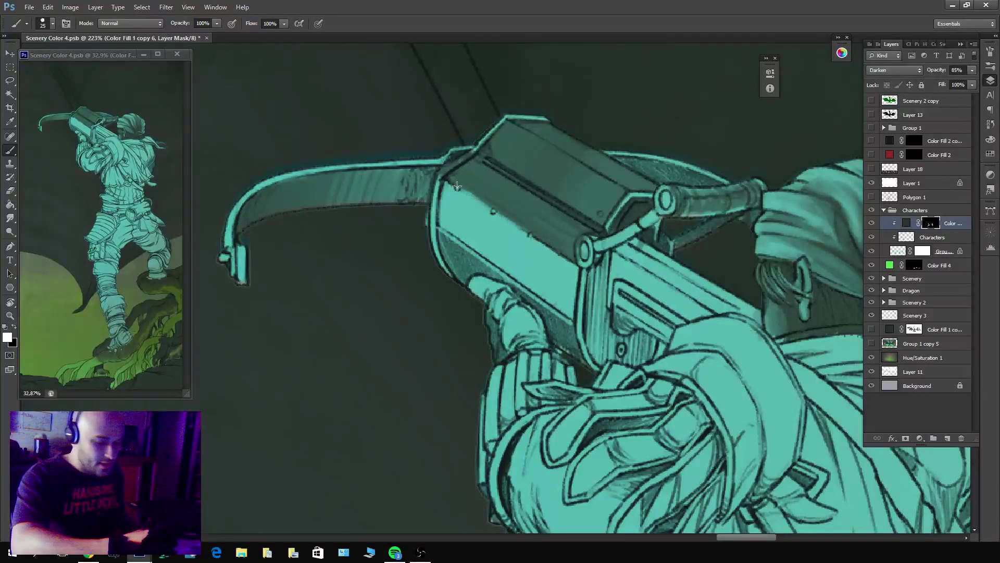
{"action": "key", "text": "x"}
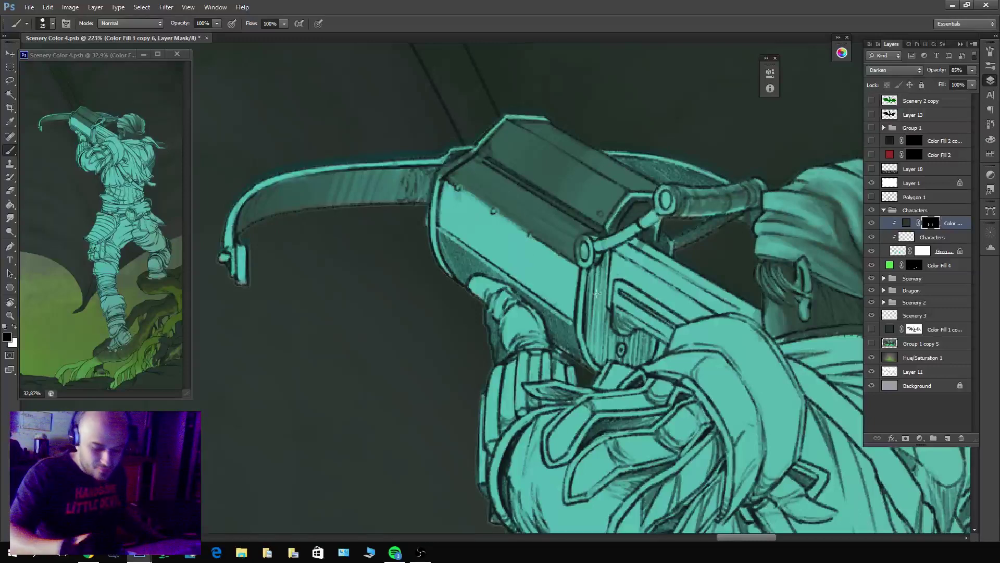
Shade the crossbow's rear bracket, the trigger area and the upper face of the stock in white.
{"action": "key", "text": "x"}
{"action": "left_click_drag", "start_coordinate": [591, 285], "coordinate": [588, 324]}
{"action": "mouse_move", "coordinate": [596, 326]}
{"action": "left_mouse_down"}
{"action": "mouse_move", "coordinate": [597, 361]}
{"action": "mouse_move", "coordinate": [589, 338]}
{"action": "mouse_move", "coordinate": [610, 316]}
{"action": "mouse_move", "coordinate": [616, 352]}
{"action": "mouse_move", "coordinate": [638, 329]}
{"action": "mouse_move", "coordinate": [644, 357]}
{"action": "mouse_move", "coordinate": [658, 341]}
{"action": "left_mouse_up"}
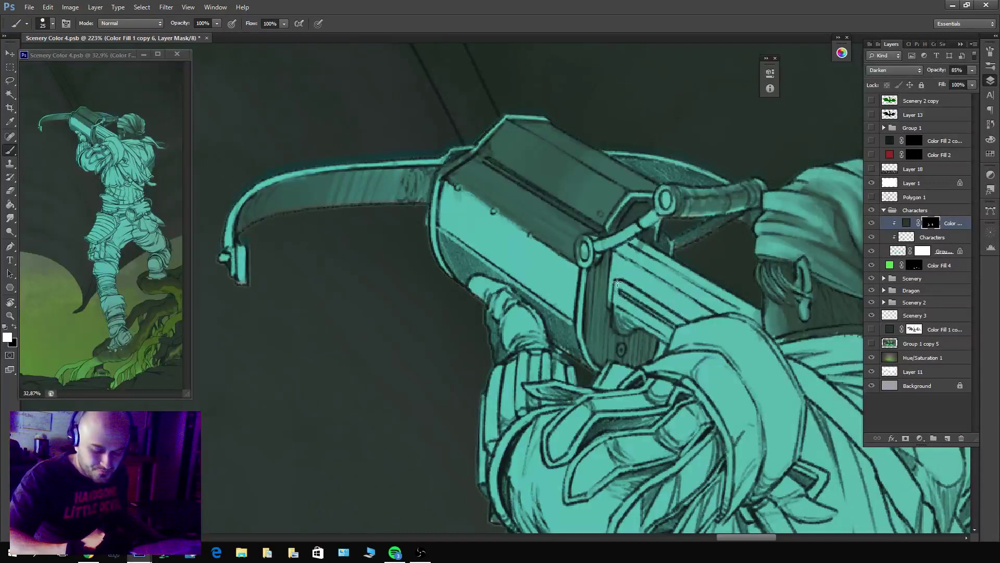
{"action": "left_click_drag", "start_coordinate": [618, 282], "coordinate": [693, 323]}
{"action": "mouse_move", "coordinate": [637, 255]}
{"action": "left_mouse_down"}
{"action": "mouse_move", "coordinate": [657, 270]}
{"action": "mouse_move", "coordinate": [649, 253]}
{"action": "mouse_move", "coordinate": [692, 291]}
{"action": "mouse_move", "coordinate": [747, 309]}
{"action": "mouse_move", "coordinate": [713, 284]}
{"action": "mouse_move", "coordinate": [752, 312]}
{"action": "left_mouse_up"}
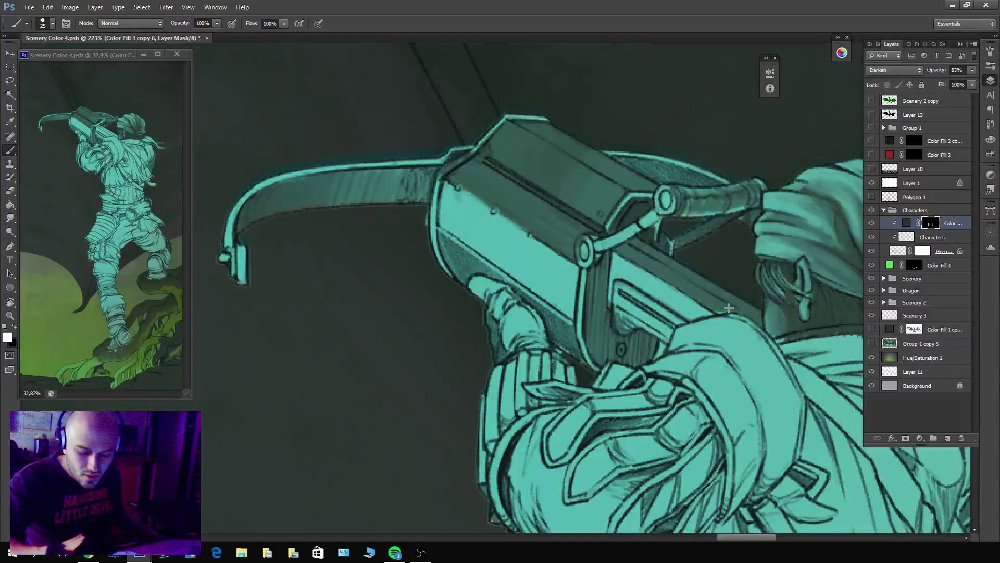
Add black highlights along the upper face of the crossbow's stock and soften them with white shading.
{"action": "key", "text": "x"}
{"action": "left_click_drag", "start_coordinate": [633, 258], "coordinate": [729, 307]}
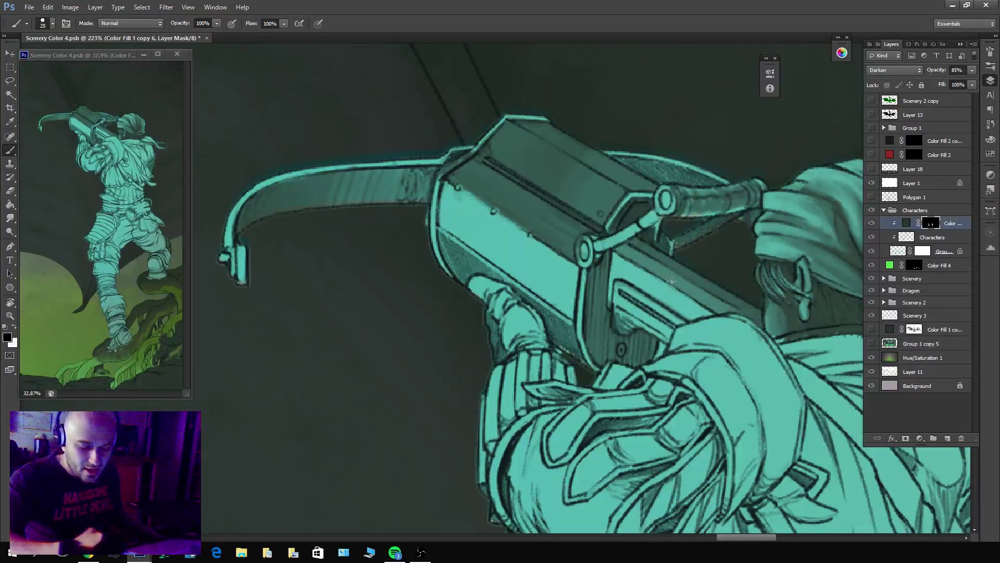
{"action": "key", "text": "x"}
{"action": "mouse_move", "coordinate": [609, 242]}
{"action": "left_mouse_down"}
{"action": "mouse_move", "coordinate": [682, 290]}
{"action": "mouse_move", "coordinate": [707, 290]}
{"action": "left_mouse_up"}
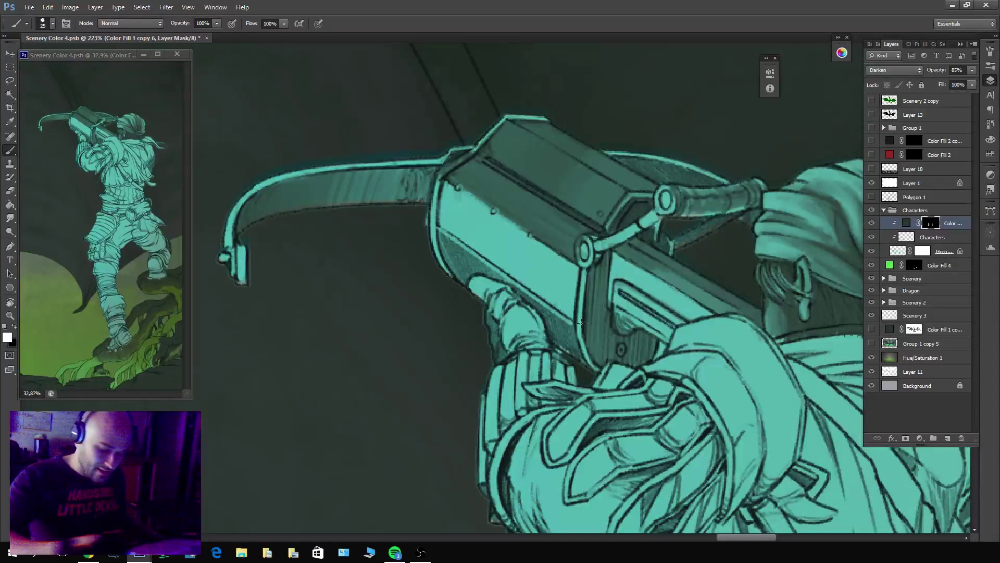
{"action": "key", "text": "x"}
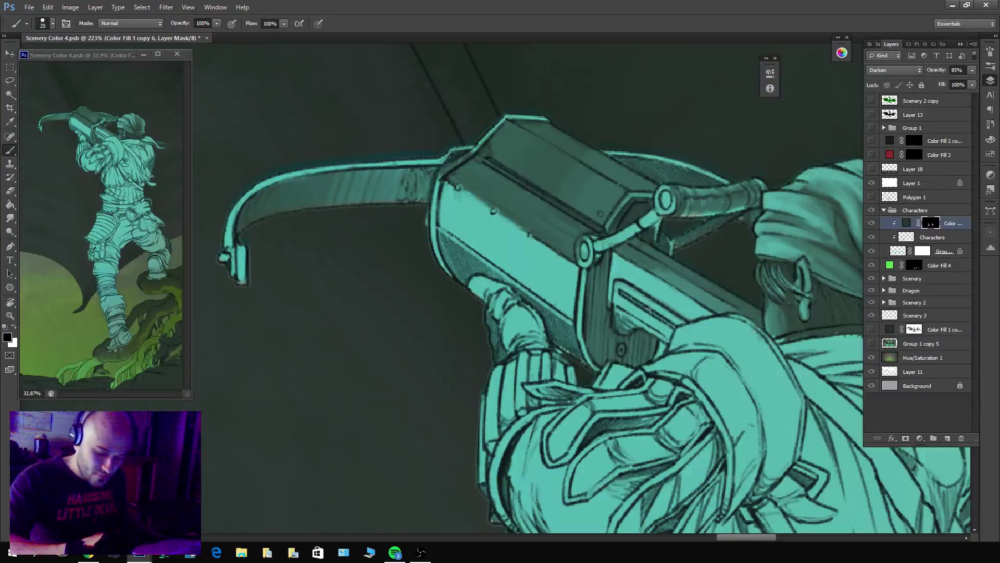
{"action": "key", "text": "x"}
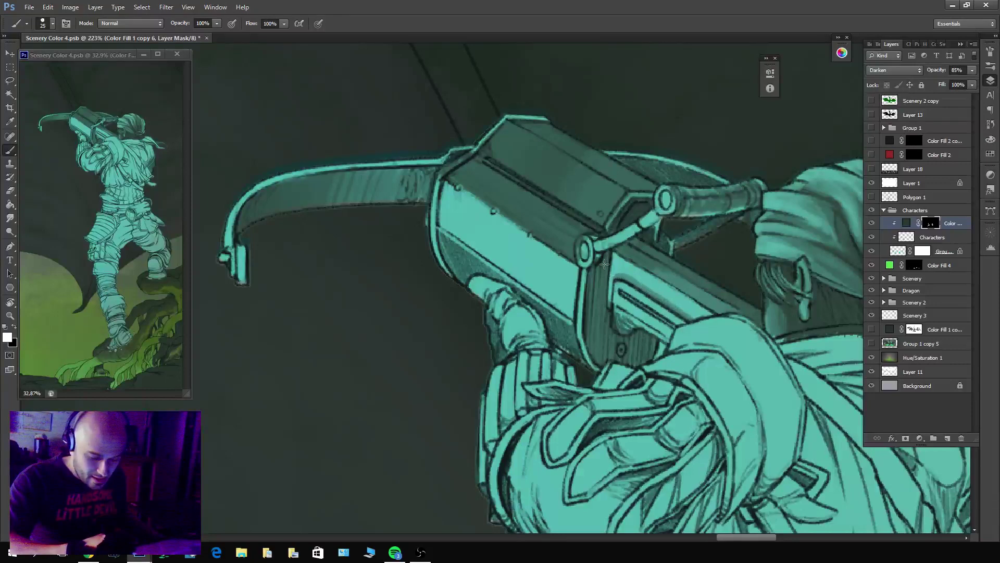
Refine the shading around the crossbow's crank arm, handle and far limb with alternating black and white strokes.
{"action": "key", "text": "x"}
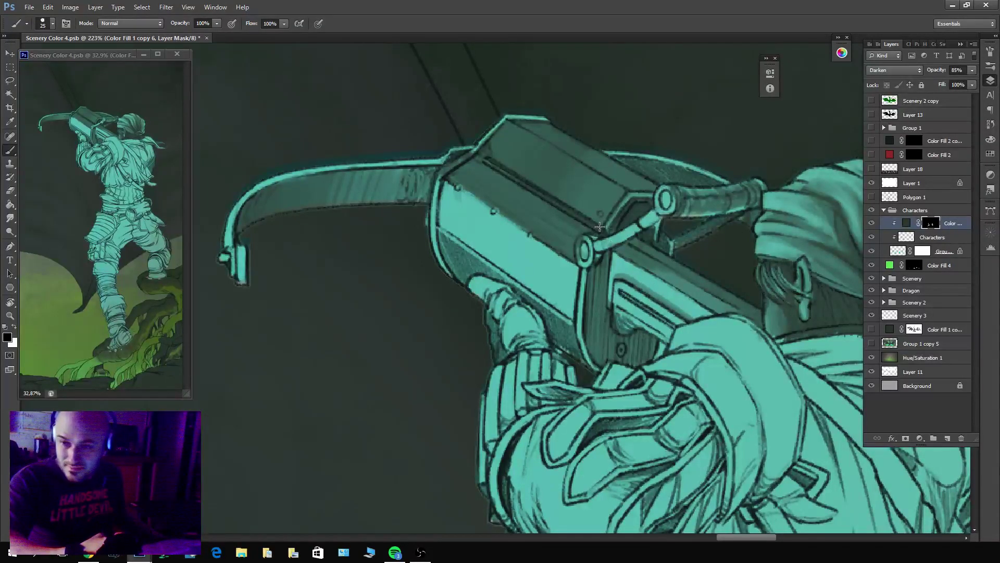
{"action": "key", "text": "x"}
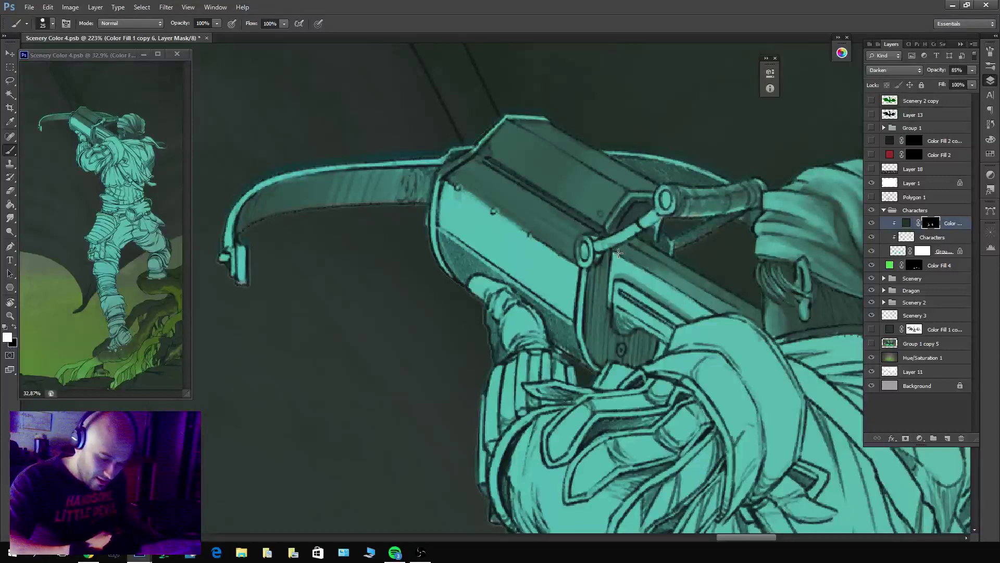
{"action": "key", "text": "x"}
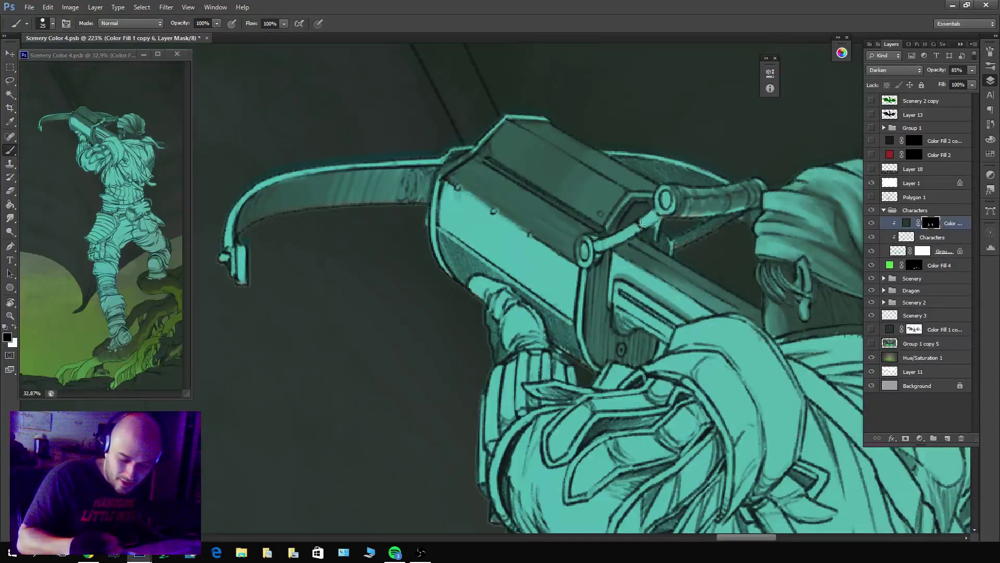
{"action": "key", "text": "x"}
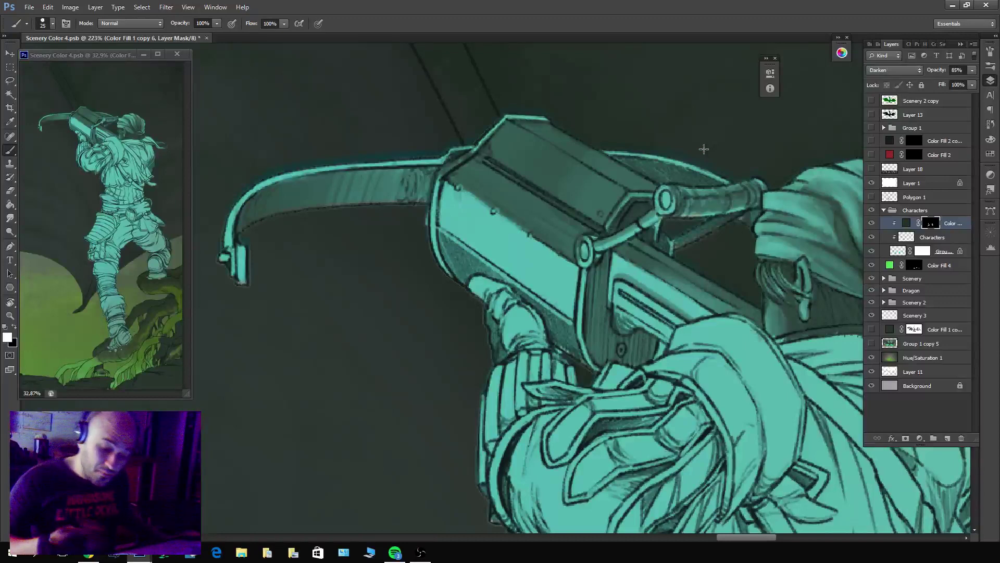
{"action": "key", "text": "x"}
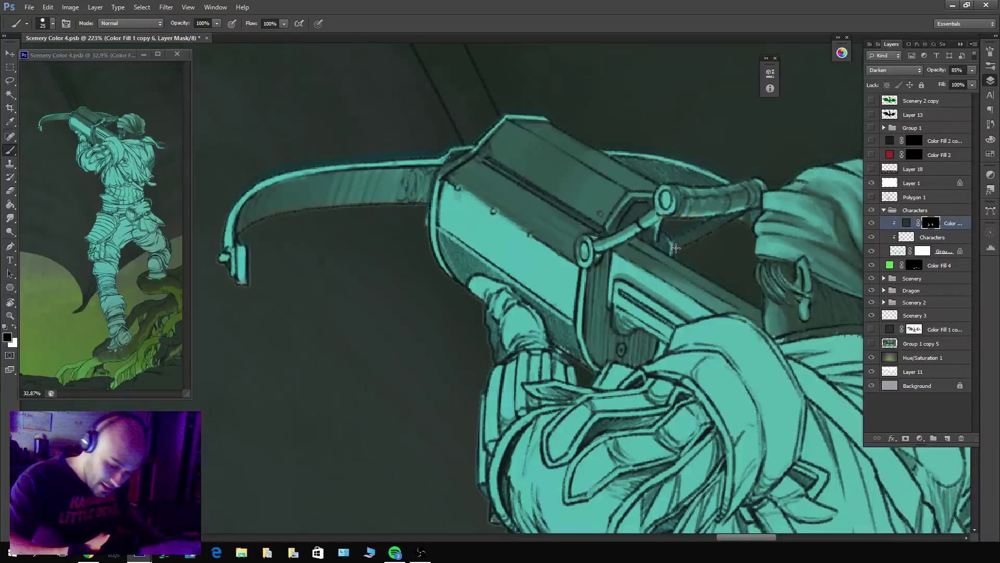
{"action": "key", "text": "x"}
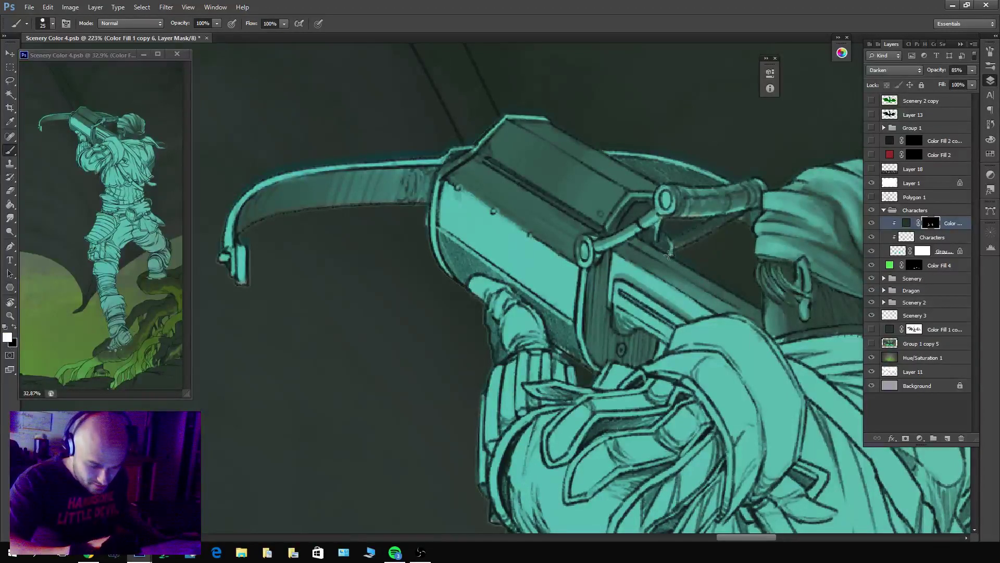
{"action": "key", "text": "x"}
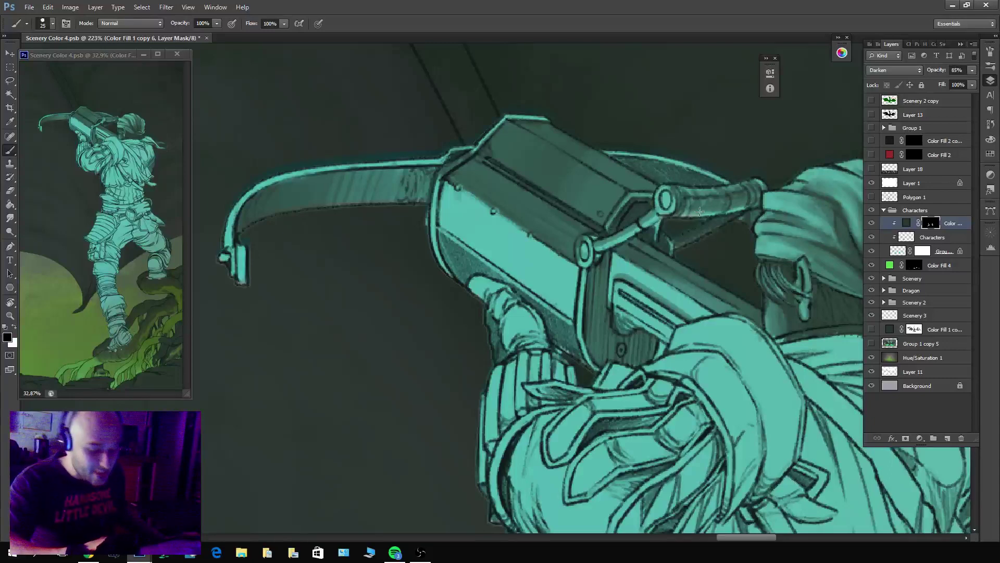
{"action": "key", "text": "x"}
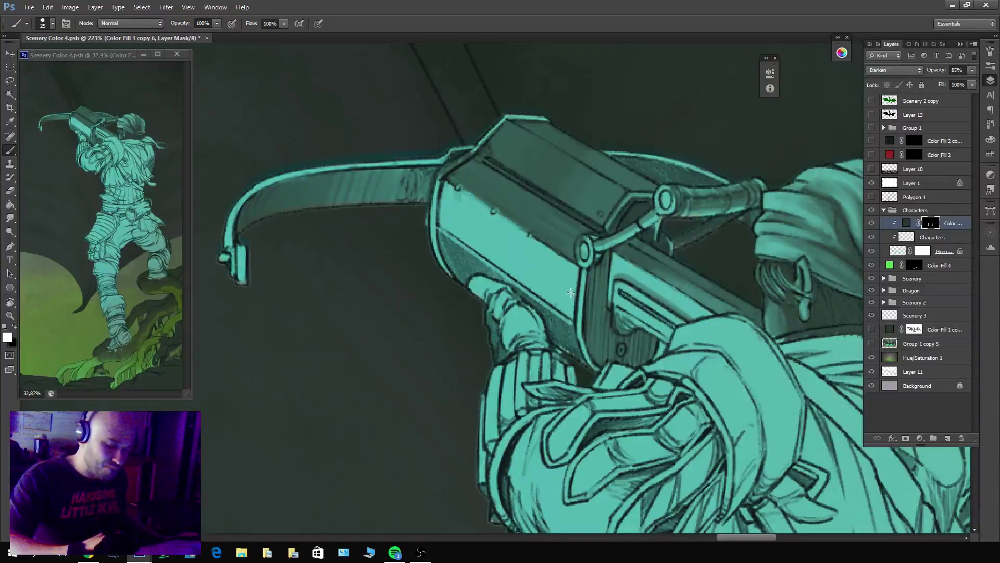
Shade the crossbow housing's lower side panel and the hand gripping it in white, adding black highlights on the fingers.
{"action": "mouse_move", "coordinate": [557, 257]}
{"action": "left_mouse_down"}
{"action": "mouse_move", "coordinate": [576, 284]}
{"action": "mouse_move", "coordinate": [569, 312]}
{"action": "mouse_move", "coordinate": [553, 319]}
{"action": "mouse_move", "coordinate": [540, 266]}
{"action": "mouse_move", "coordinate": [532, 276]}
{"action": "mouse_move", "coordinate": [510, 250]}
{"action": "mouse_move", "coordinate": [501, 271]}
{"action": "mouse_move", "coordinate": [447, 242]}
{"action": "mouse_move", "coordinate": [554, 323]}
{"action": "mouse_move", "coordinate": [577, 359]}
{"action": "mouse_move", "coordinate": [561, 356]}
{"action": "mouse_move", "coordinate": [557, 332]}
{"action": "mouse_move", "coordinate": [565, 332]}
{"action": "mouse_move", "coordinate": [447, 241]}
{"action": "left_mouse_up"}
{"action": "key", "text": "x"}
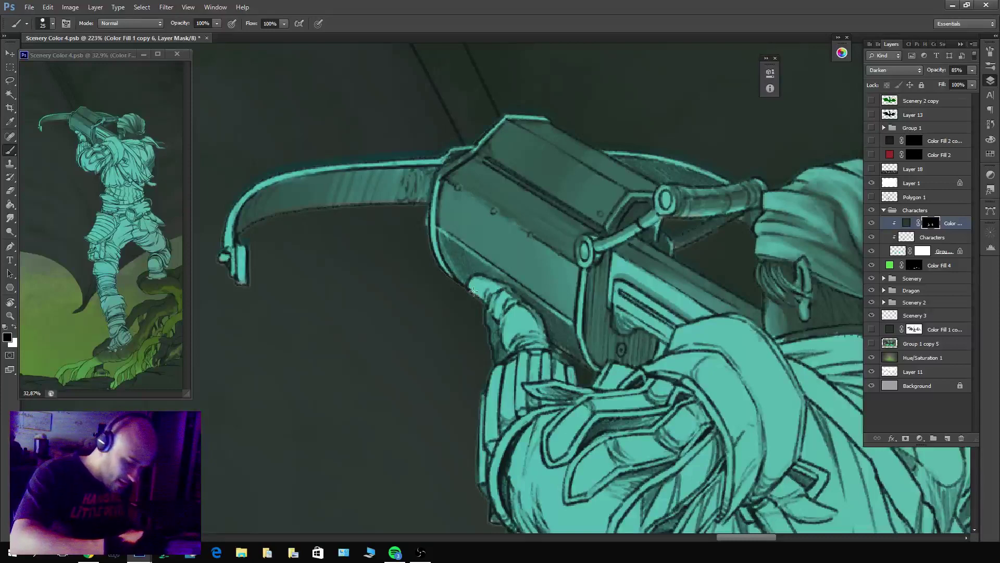
{"action": "key", "text": "x"}
{"action": "mouse_move", "coordinate": [509, 286]}
{"action": "left_mouse_down"}
{"action": "mouse_move", "coordinate": [470, 285]}
{"action": "mouse_move", "coordinate": [482, 295]}
{"action": "mouse_move", "coordinate": [493, 283]}
{"action": "mouse_move", "coordinate": [540, 327]}
{"action": "mouse_move", "coordinate": [547, 347]}
{"action": "mouse_move", "coordinate": [516, 343]}
{"action": "mouse_move", "coordinate": [496, 322]}
{"action": "mouse_move", "coordinate": [500, 299]}
{"action": "mouse_move", "coordinate": [505, 328]}
{"action": "mouse_move", "coordinate": [531, 329]}
{"action": "mouse_move", "coordinate": [515, 345]}
{"action": "mouse_move", "coordinate": [536, 343]}
{"action": "mouse_move", "coordinate": [510, 317]}
{"action": "mouse_move", "coordinate": [528, 313]}
{"action": "mouse_move", "coordinate": [544, 345]}
{"action": "mouse_move", "coordinate": [513, 359]}
{"action": "mouse_move", "coordinate": [541, 340]}
{"action": "mouse_move", "coordinate": [517, 328]}
{"action": "mouse_move", "coordinate": [546, 336]}
{"action": "mouse_move", "coordinate": [532, 315]}
{"action": "left_mouse_up"}
{"action": "key", "text": "x"}
{"action": "key", "text": "x"}
{"action": "key", "text": "x"}
{"action": "key", "text": "x"}
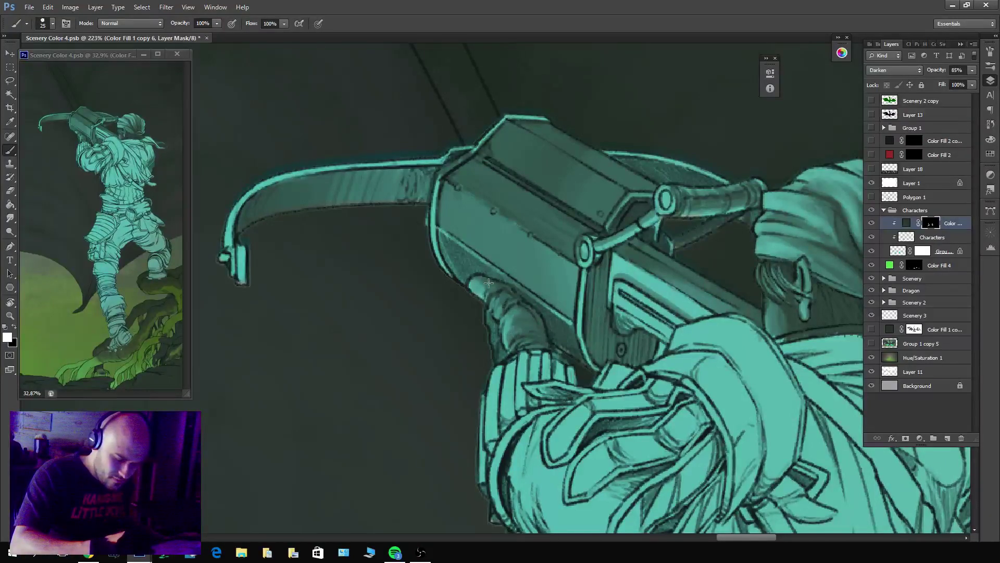
Cover the bandana's knotted tails and the collar area beneath them with white shading.
{"action": "left_click_drag", "start_coordinate": [542, 321], "coordinate": [368, 285]}
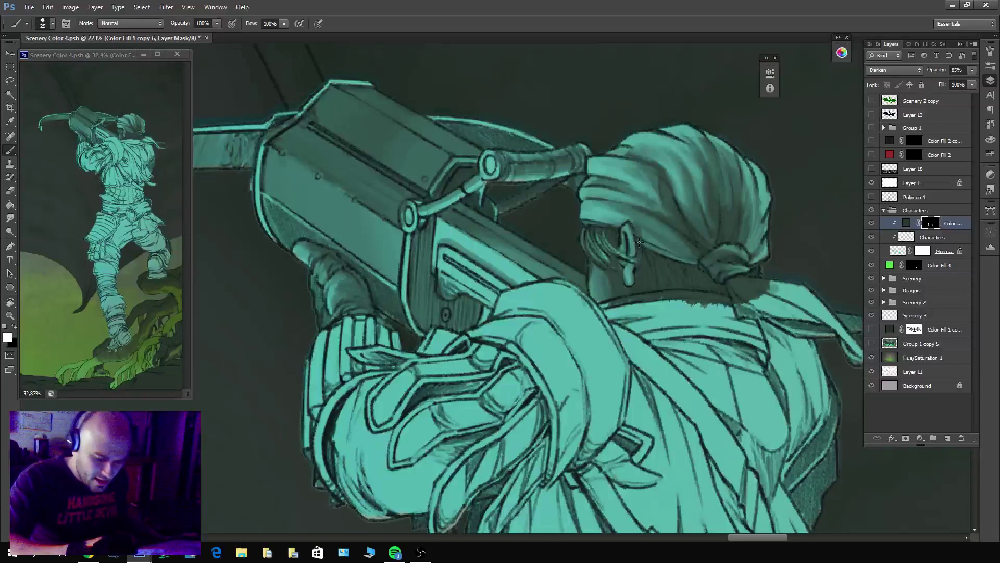
{"action": "key", "text": "x"}
{"action": "mouse_move", "coordinate": [746, 268]}
{"action": "left_mouse_down"}
{"action": "mouse_move", "coordinate": [711, 282]}
{"action": "mouse_move", "coordinate": [575, 254]}
{"action": "left_mouse_up"}
{"action": "key", "text": "x"}
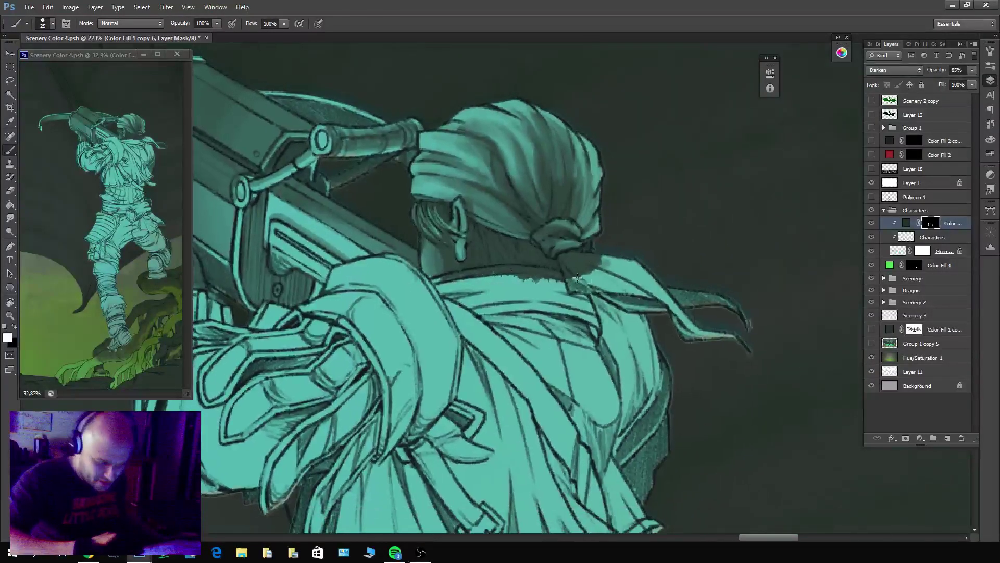
{"action": "left_click_drag", "start_coordinate": [604, 307], "coordinate": [560, 274]}
{"action": "mouse_move", "coordinate": [652, 323]}
{"action": "left_mouse_down"}
{"action": "mouse_move", "coordinate": [611, 269]}
{"action": "mouse_move", "coordinate": [714, 335]}
{"action": "mouse_move", "coordinate": [763, 340]}
{"action": "mouse_move", "coordinate": [722, 331]}
{"action": "mouse_move", "coordinate": [737, 345]}
{"action": "left_mouse_up"}
Set the brush size to 30 and paint black highlights along the thin ends of the bandana's tails.
{"action": "key", "text": "bracketright"}
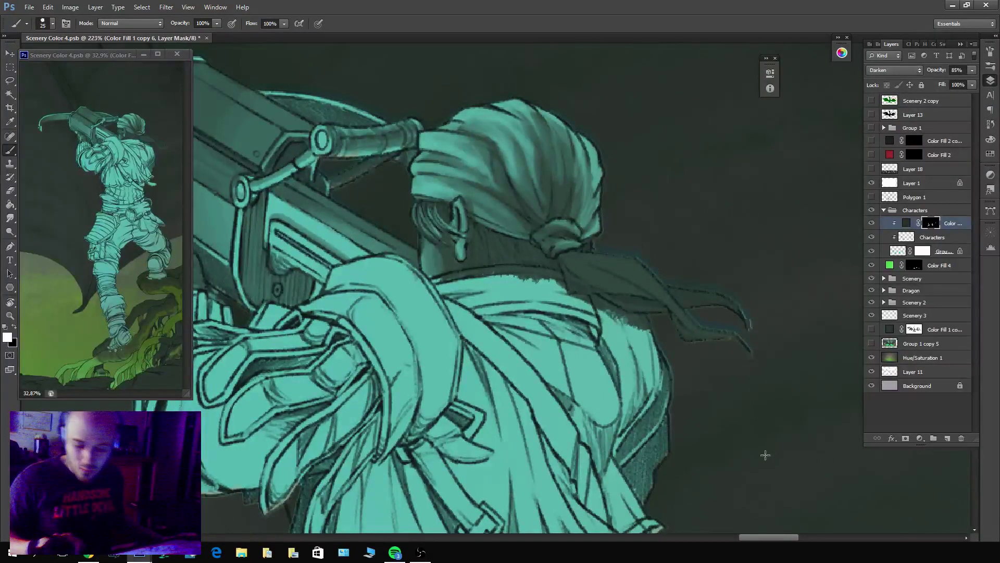
{"action": "key", "text": "x"}
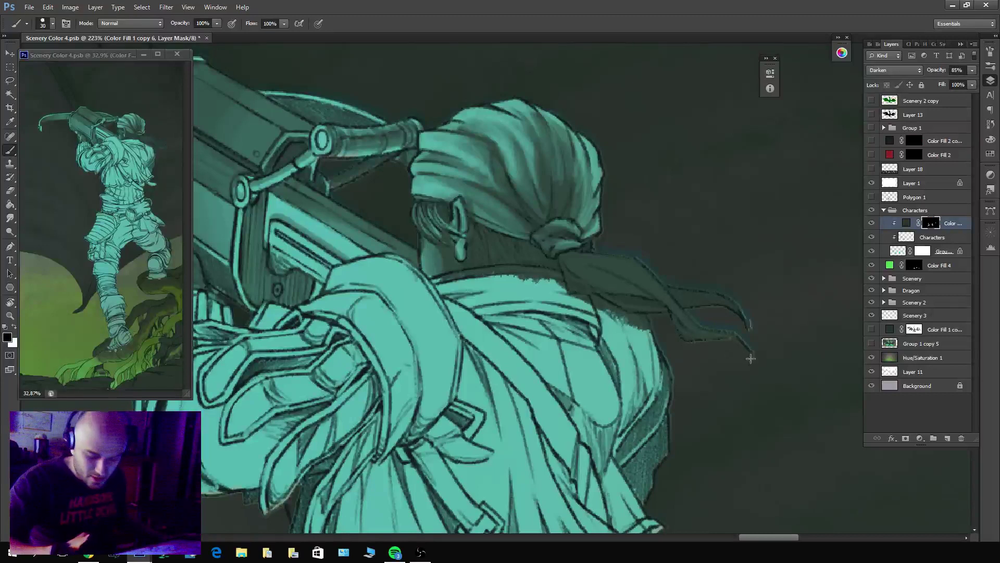
{"action": "mouse_move", "coordinate": [750, 357]}
{"action": "left_mouse_down"}
{"action": "mouse_move", "coordinate": [670, 313]}
{"action": "mouse_move", "coordinate": [683, 332]}
{"action": "mouse_move", "coordinate": [669, 314]}
{"action": "mouse_move", "coordinate": [735, 344]}
{"action": "left_mouse_up"}
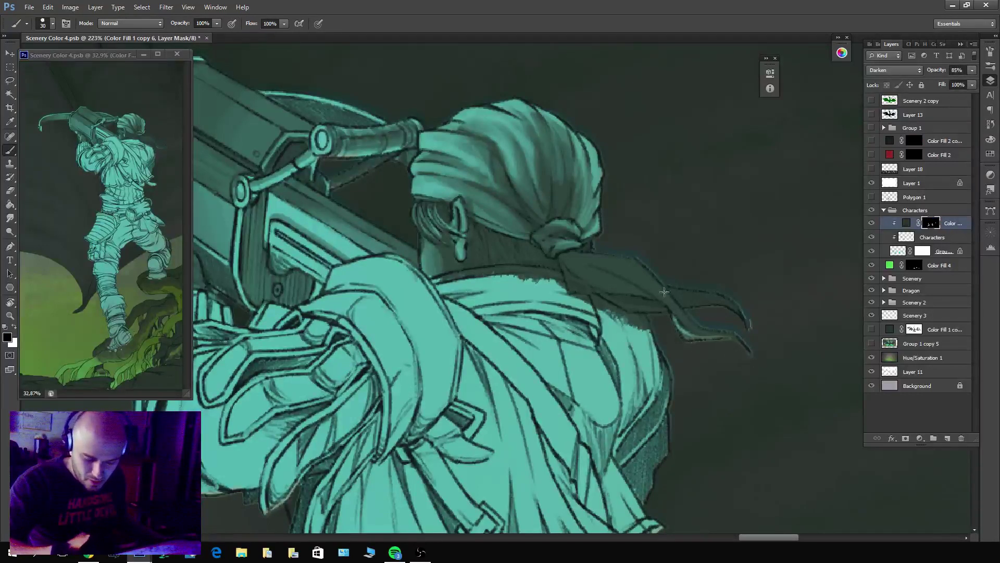
{"action": "mouse_move", "coordinate": [728, 307]}
{"action": "left_mouse_down"}
{"action": "mouse_move", "coordinate": [690, 304]}
{"action": "mouse_move", "coordinate": [743, 321]}
{"action": "mouse_move", "coordinate": [688, 303]}
{"action": "left_mouse_up"}
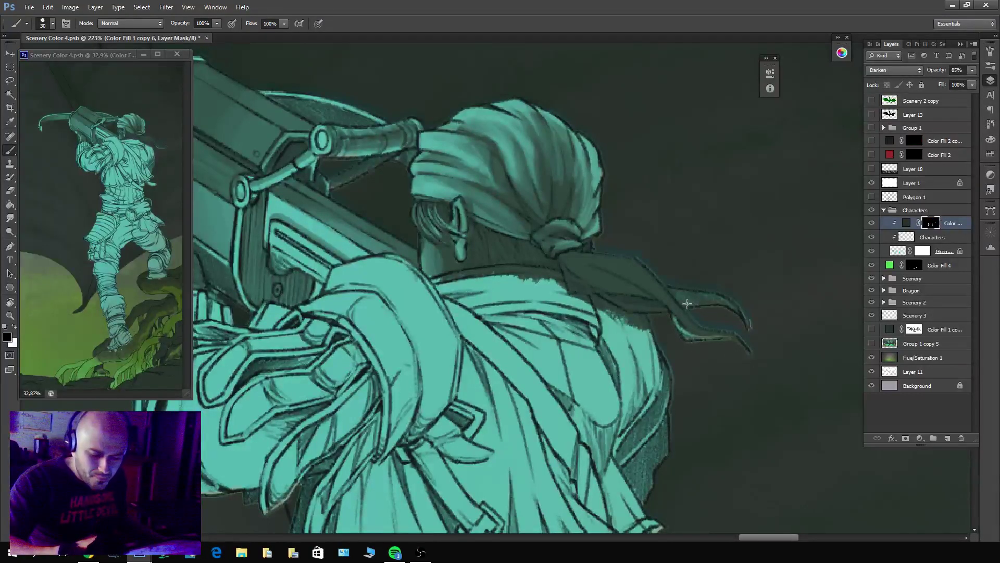
{"action": "left_click_drag", "start_coordinate": [754, 327], "coordinate": [745, 320]}
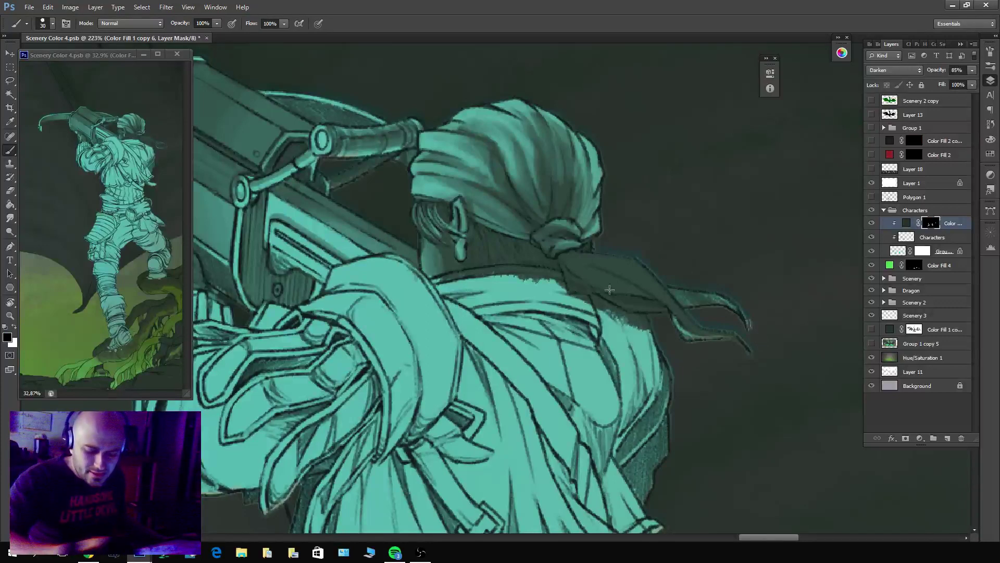
{"action": "mouse_move", "coordinate": [657, 309]}
{"action": "left_mouse_down"}
{"action": "mouse_move", "coordinate": [691, 329]}
{"action": "mouse_move", "coordinate": [635, 279]}
{"action": "mouse_move", "coordinate": [592, 264]}
{"action": "mouse_move", "coordinate": [665, 303]}
{"action": "mouse_move", "coordinate": [608, 263]}
{"action": "mouse_move", "coordinate": [694, 326]}
{"action": "mouse_move", "coordinate": [643, 270]}
{"action": "mouse_move", "coordinate": [566, 258]}
{"action": "mouse_move", "coordinate": [650, 295]}
{"action": "mouse_move", "coordinate": [567, 251]}
{"action": "mouse_move", "coordinate": [618, 285]}
{"action": "mouse_move", "coordinate": [576, 257]}
{"action": "mouse_move", "coordinate": [616, 302]}
{"action": "mouse_move", "coordinate": [577, 276]}
{"action": "mouse_move", "coordinate": [567, 249]}
{"action": "mouse_move", "coordinate": [655, 298]}
{"action": "mouse_move", "coordinate": [573, 270]}
{"action": "mouse_move", "coordinate": [642, 293]}
{"action": "mouse_move", "coordinate": [587, 261]}
{"action": "mouse_move", "coordinate": [662, 312]}
{"action": "left_mouse_up"}
Model the folds of the bandana's wide tail beside the knot with alternating black highlights and white shading.
{"action": "key", "text": "x"}
{"action": "key", "text": "x"}
{"action": "key", "text": "x"}
{"action": "key", "text": "x"}
{"action": "key", "text": "x"}
{"action": "key", "text": "x"}
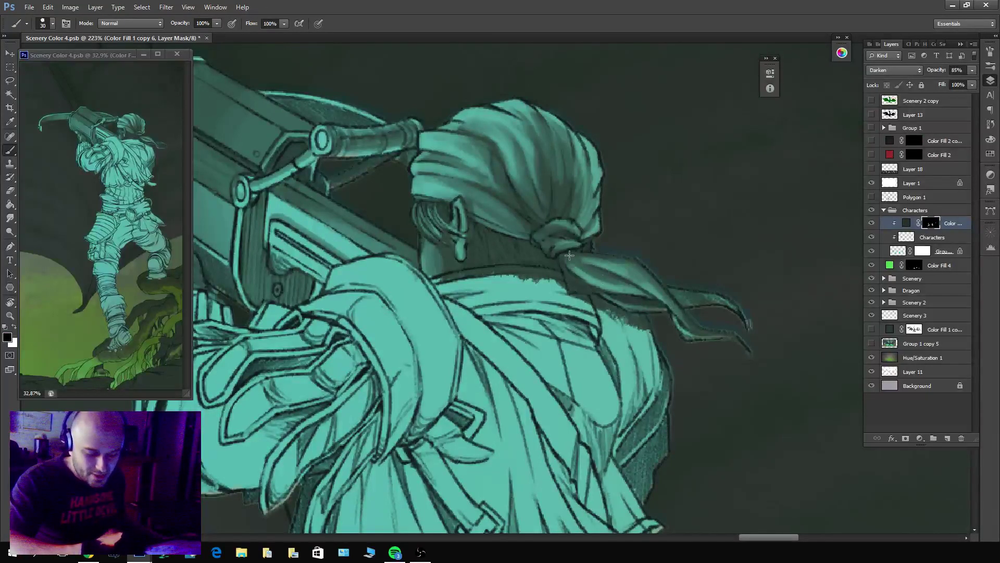
{"action": "key", "text": "x"}
{"action": "mouse_move", "coordinate": [574, 263]}
{"action": "left_mouse_down"}
{"action": "mouse_move", "coordinate": [622, 310]}
{"action": "mouse_move", "coordinate": [622, 260]}
{"action": "left_mouse_up"}
{"action": "key", "text": "x"}
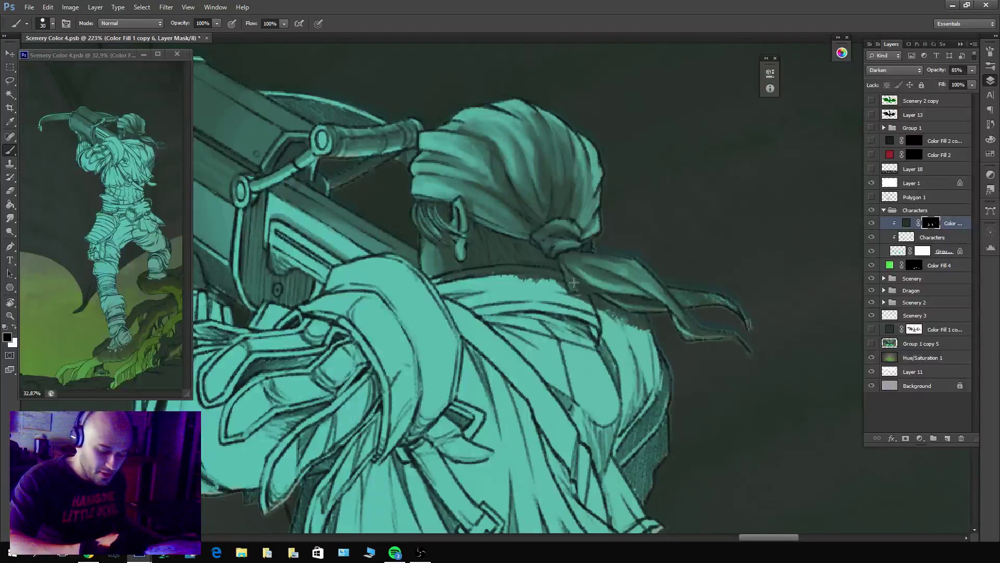
{"action": "left_click_drag", "start_coordinate": [571, 290], "coordinate": [568, 272]}
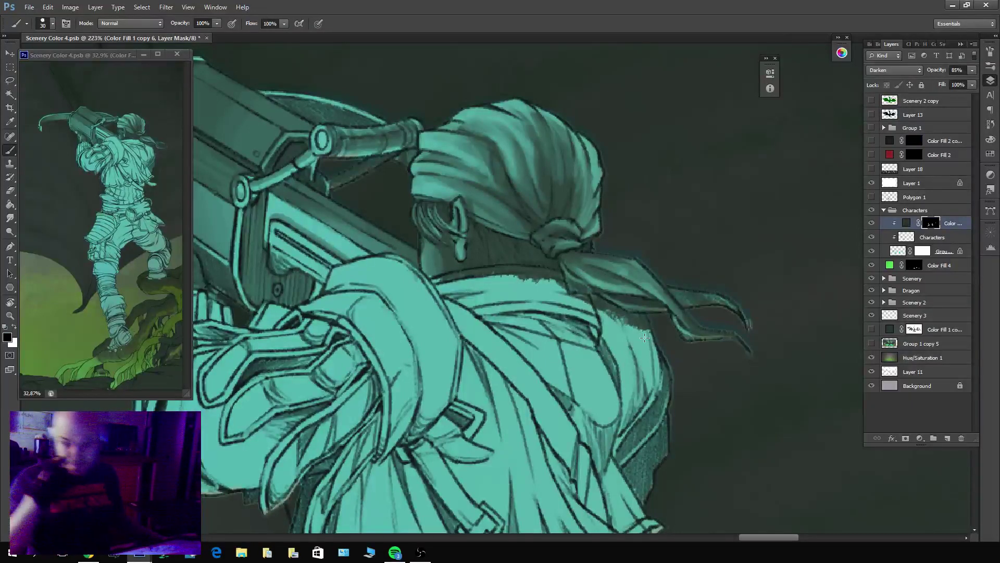
Cover the crossbowman's wrapped collar in white shading and bring out its folds with black highlights.
{"action": "left_click_drag", "start_coordinate": [644, 337], "coordinate": [759, 264]}
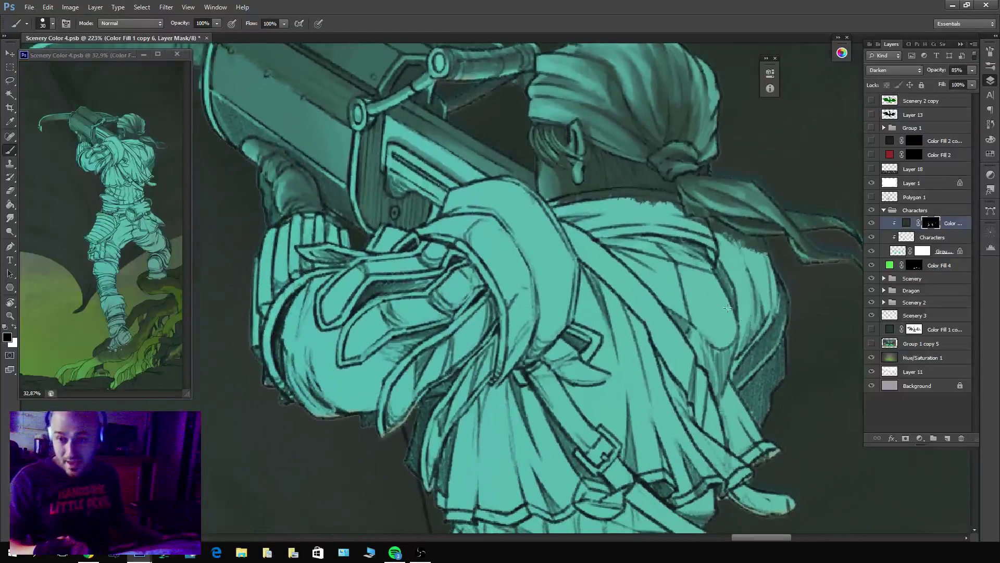
{"action": "key", "text": "x"}
{"action": "mouse_move", "coordinate": [696, 224]}
{"action": "left_mouse_down"}
{"action": "mouse_move", "coordinate": [711, 251]}
{"action": "mouse_move", "coordinate": [640, 183]}
{"action": "mouse_move", "coordinate": [610, 176]}
{"action": "mouse_move", "coordinate": [618, 163]}
{"action": "mouse_move", "coordinate": [609, 182]}
{"action": "mouse_move", "coordinate": [609, 142]}
{"action": "mouse_move", "coordinate": [710, 245]}
{"action": "mouse_move", "coordinate": [637, 196]}
{"action": "mouse_move", "coordinate": [635, 237]}
{"action": "mouse_move", "coordinate": [587, 209]}
{"action": "mouse_move", "coordinate": [579, 222]}
{"action": "mouse_move", "coordinate": [551, 210]}
{"action": "mouse_move", "coordinate": [581, 196]}
{"action": "mouse_move", "coordinate": [640, 201]}
{"action": "mouse_move", "coordinate": [551, 210]}
{"action": "mouse_move", "coordinate": [663, 207]}
{"action": "left_mouse_up"}
{"action": "key", "text": "x"}
{"action": "key", "text": "x"}
{"action": "key", "text": "x"}
{"action": "left_click_drag", "start_coordinate": [581, 193], "coordinate": [695, 205]}
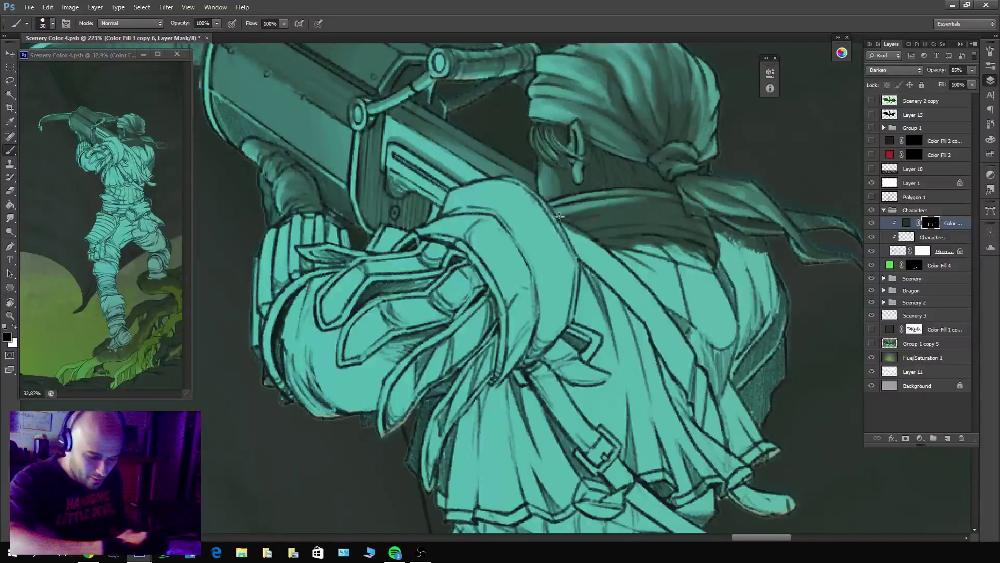
{"action": "mouse_move", "coordinate": [560, 216]}
{"action": "left_mouse_down"}
{"action": "mouse_move", "coordinate": [665, 222]}
{"action": "mouse_move", "coordinate": [580, 227]}
{"action": "mouse_move", "coordinate": [630, 216]}
{"action": "mouse_move", "coordinate": [590, 222]}
{"action": "mouse_move", "coordinate": [619, 213]}
{"action": "mouse_move", "coordinate": [602, 210]}
{"action": "mouse_move", "coordinate": [691, 223]}
{"action": "mouse_move", "coordinate": [619, 210]}
{"action": "mouse_move", "coordinate": [676, 226]}
{"action": "mouse_move", "coordinate": [631, 190]}
{"action": "mouse_move", "coordinate": [635, 203]}
{"action": "mouse_move", "coordinate": [613, 219]}
{"action": "left_mouse_up"}
{"action": "key", "text": "x"}
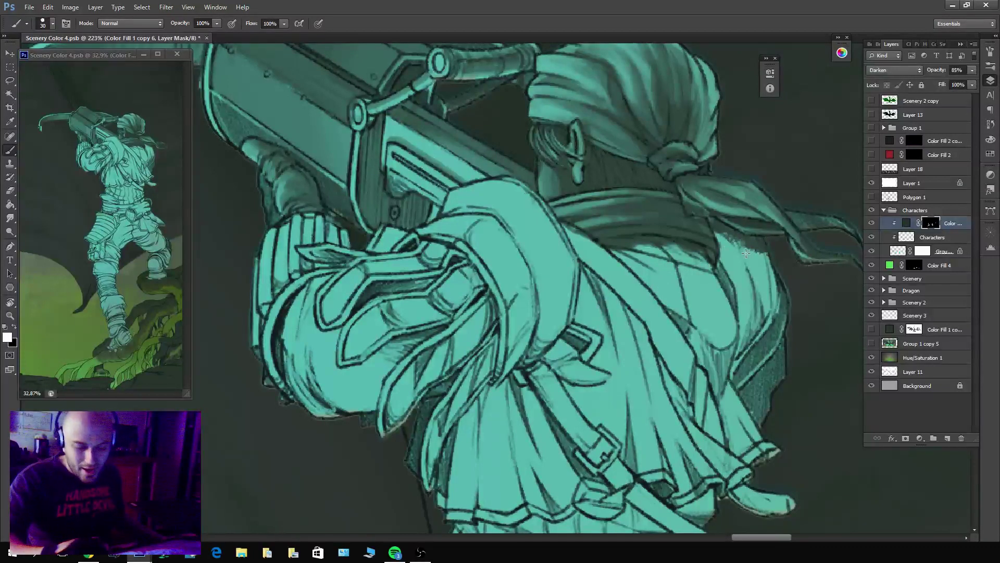
Cover the crossbowman's far shoulder and the adjoining side of his back in white, adding black highlights on the sleeve.
{"action": "mouse_move", "coordinate": [746, 253]}
{"action": "left_mouse_down"}
{"action": "mouse_move", "coordinate": [725, 243]}
{"action": "mouse_move", "coordinate": [768, 337]}
{"action": "mouse_move", "coordinate": [783, 335]}
{"action": "mouse_move", "coordinate": [800, 355]}
{"action": "left_mouse_up"}
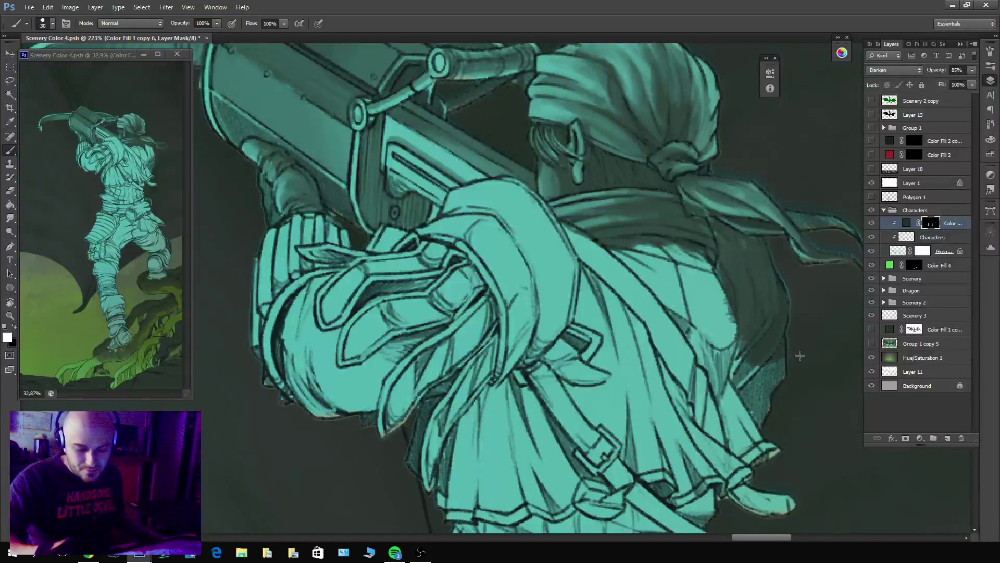
{"action": "mouse_move", "coordinate": [746, 271]}
{"action": "left_mouse_down"}
{"action": "mouse_move", "coordinate": [746, 326]}
{"action": "mouse_move", "coordinate": [730, 328]}
{"action": "mouse_move", "coordinate": [732, 257]}
{"action": "mouse_move", "coordinate": [706, 218]}
{"action": "mouse_move", "coordinate": [740, 310]}
{"action": "mouse_move", "coordinate": [714, 228]}
{"action": "mouse_move", "coordinate": [740, 281]}
{"action": "mouse_move", "coordinate": [745, 270]}
{"action": "mouse_move", "coordinate": [744, 305]}
{"action": "mouse_move", "coordinate": [711, 220]}
{"action": "mouse_move", "coordinate": [759, 278]}
{"action": "mouse_move", "coordinate": [744, 241]}
{"action": "mouse_move", "coordinate": [762, 288]}
{"action": "mouse_move", "coordinate": [743, 237]}
{"action": "left_mouse_up"}
{"action": "key", "text": "x"}
{"action": "key", "text": "x"}
{"action": "key", "text": "x"}
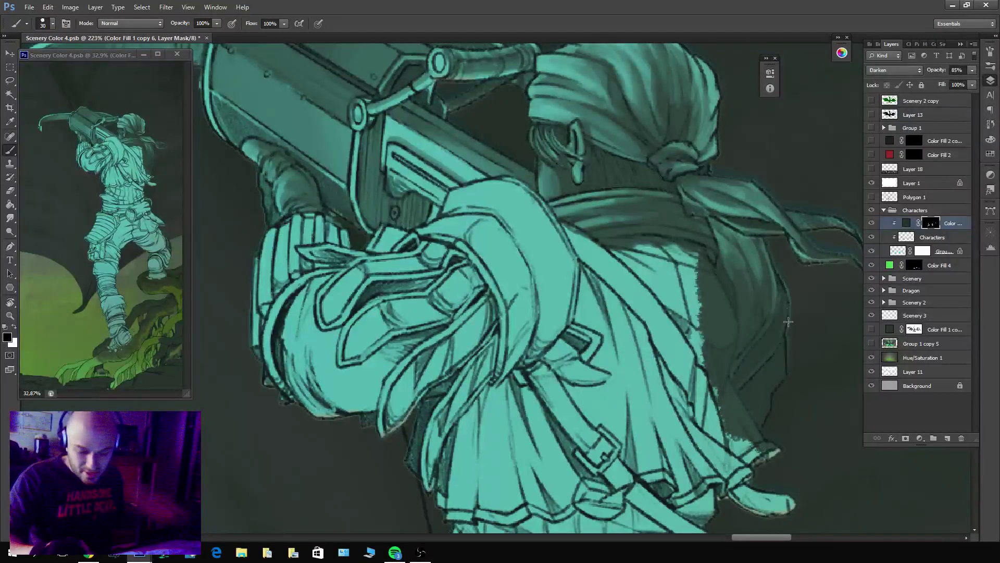
Add black highlights to the lower folds of the far sleeve and the cloth beneath it, softening them with white.
{"action": "mouse_move", "coordinate": [777, 344]}
{"action": "left_mouse_down"}
{"action": "mouse_move", "coordinate": [772, 312]}
{"action": "mouse_move", "coordinate": [763, 348]}
{"action": "left_mouse_up"}
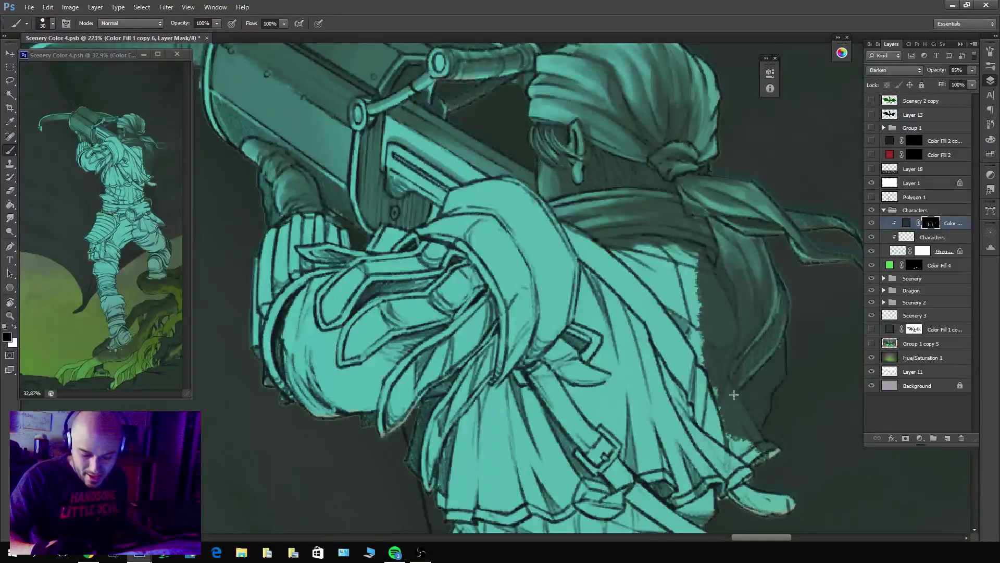
{"action": "key", "text": "x"}
{"action": "key", "text": "x"}
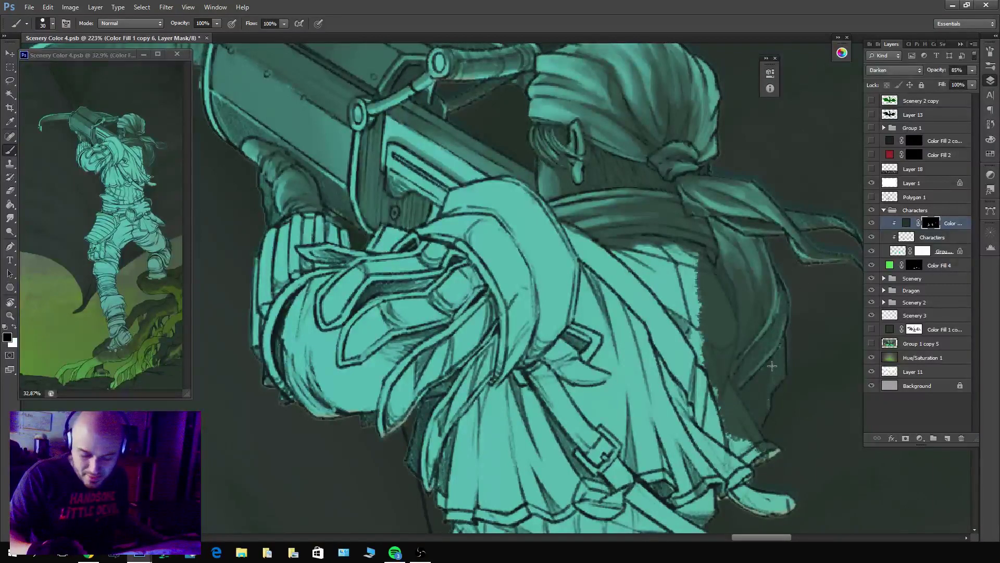
{"action": "key", "text": "x"}
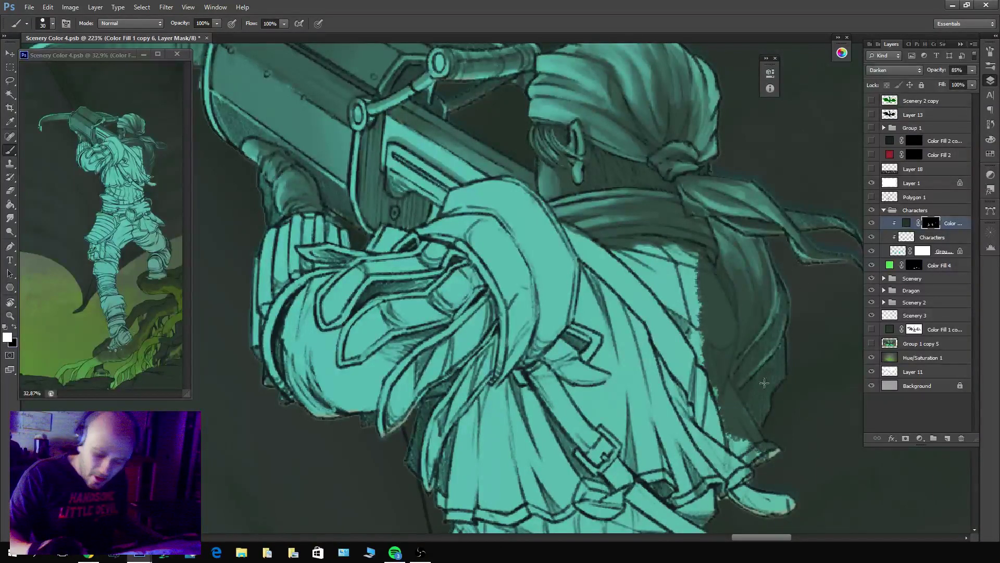
{"action": "key", "text": "x"}
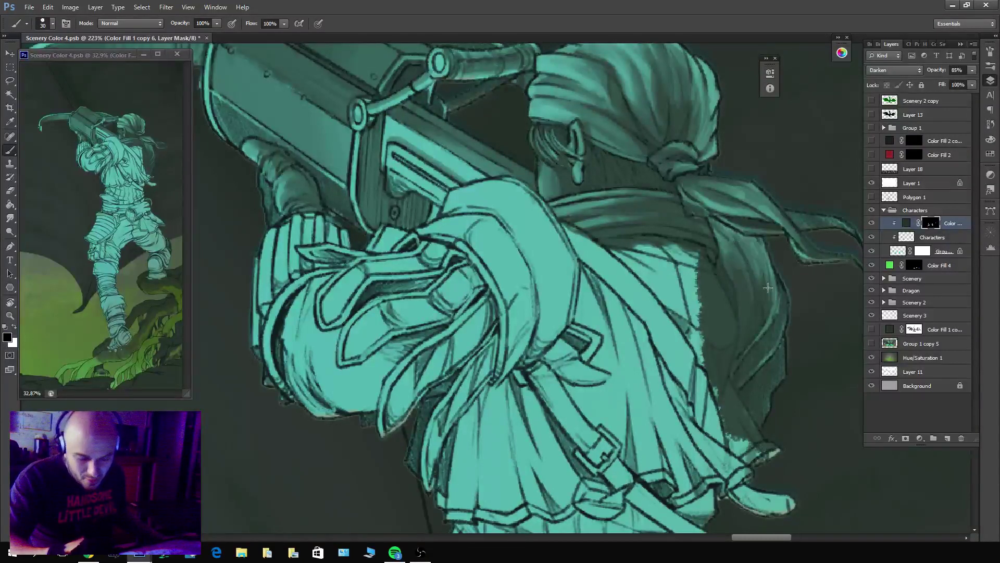
{"action": "key", "text": "x"}
{"action": "key", "text": "x"}
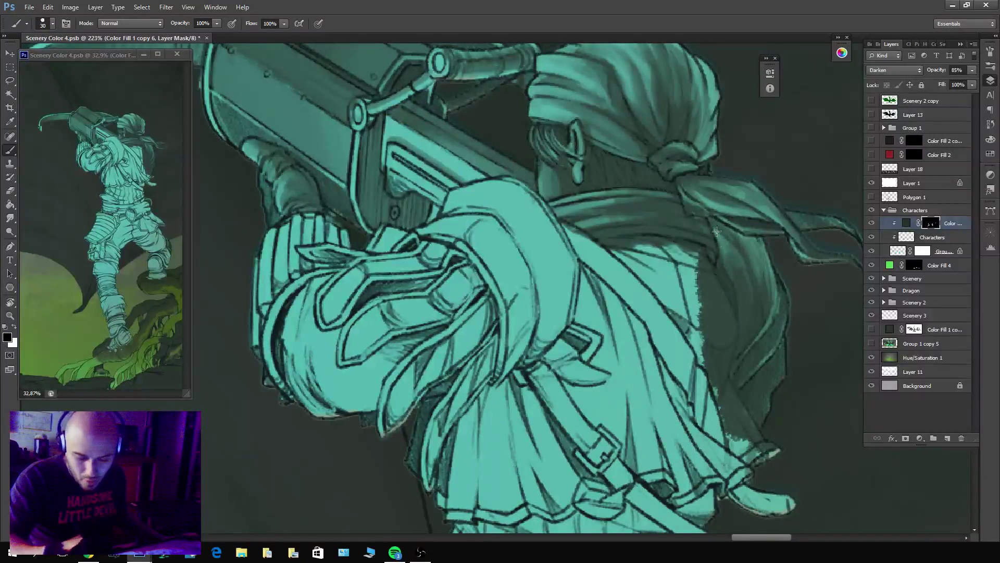
Paint long black highlights down the folds of the far shoulder and blend them with white shading.
{"action": "mouse_move", "coordinate": [716, 232]}
{"action": "left_mouse_down"}
{"action": "mouse_move", "coordinate": [747, 305]}
{"action": "mouse_move", "coordinate": [738, 311]}
{"action": "mouse_move", "coordinate": [709, 233]}
{"action": "mouse_move", "coordinate": [743, 334]}
{"action": "mouse_move", "coordinate": [724, 236]}
{"action": "mouse_move", "coordinate": [746, 332]}
{"action": "left_mouse_up"}
{"action": "key", "text": "x"}
{"action": "key", "text": "x"}
{"action": "mouse_move", "coordinate": [748, 240]}
{"action": "left_mouse_down"}
{"action": "mouse_move", "coordinate": [755, 327]}
{"action": "mouse_move", "coordinate": [764, 263]}
{"action": "left_mouse_up"}
{"action": "key", "text": "x"}
{"action": "left_click_drag", "start_coordinate": [730, 242], "coordinate": [746, 314]}
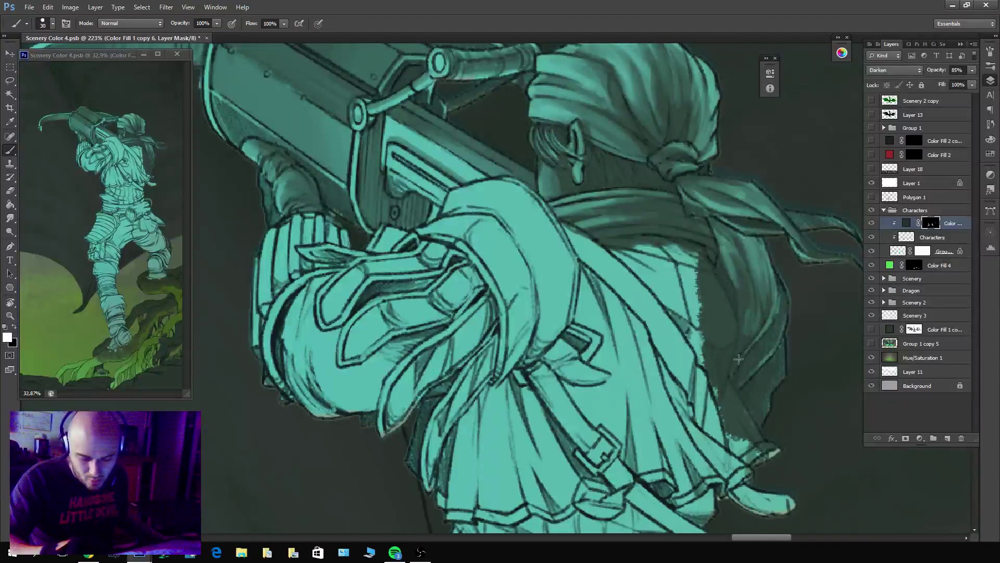
{"action": "key", "text": "x"}
{"action": "left_click_drag", "start_coordinate": [720, 240], "coordinate": [745, 316]}
{"action": "mouse_move", "coordinate": [737, 244]}
{"action": "left_mouse_down"}
{"action": "mouse_move", "coordinate": [754, 296]}
{"action": "mouse_move", "coordinate": [763, 284]}
{"action": "mouse_move", "coordinate": [739, 354]}
{"action": "mouse_move", "coordinate": [739, 285]}
{"action": "mouse_move", "coordinate": [742, 337]}
{"action": "left_mouse_up"}
{"action": "key", "text": "x"}
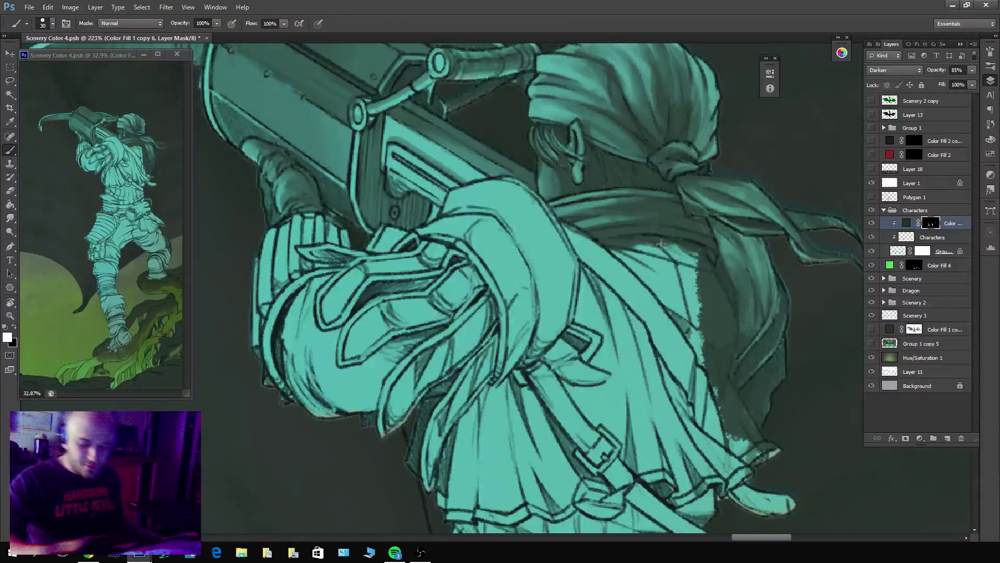
Cover the upper back between the collar and the diagonal strap with white shading.
{"action": "key", "text": "x"}
{"action": "mouse_move", "coordinate": [703, 261]}
{"action": "left_mouse_down"}
{"action": "mouse_move", "coordinate": [709, 334]}
{"action": "mouse_move", "coordinate": [693, 360]}
{"action": "left_mouse_up"}
{"action": "key", "text": "x"}
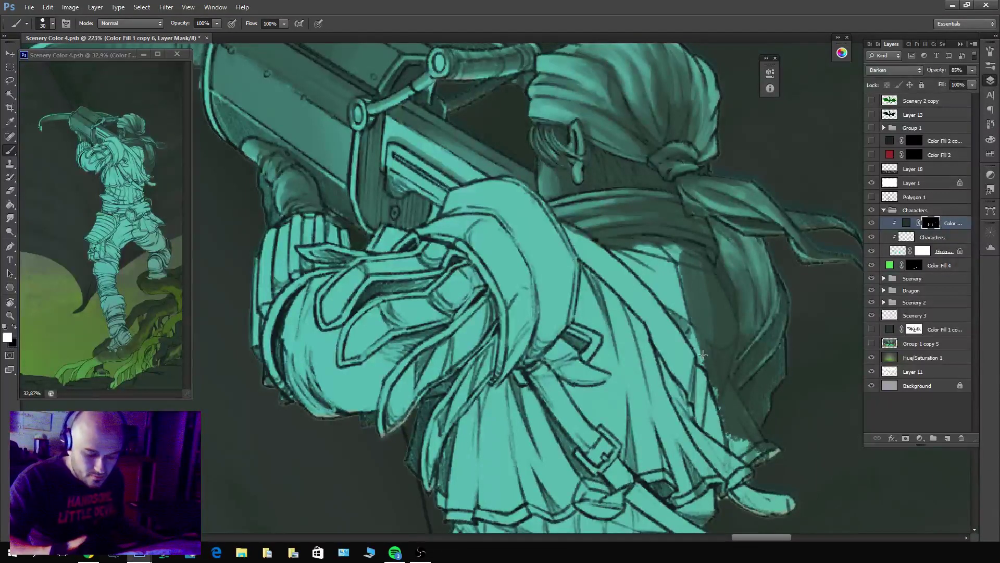
{"action": "mouse_move", "coordinate": [678, 245]}
{"action": "left_mouse_down"}
{"action": "mouse_move", "coordinate": [690, 330]}
{"action": "mouse_move", "coordinate": [638, 271]}
{"action": "left_mouse_up"}
Reduce the brush size to 9 and refine the collar's folds with fine black and white strokes.
{"action": "key", "text": "bracketleft"}
{"action": "key", "text": "bracketleft"}
{"action": "key", "text": "bracketleft"}
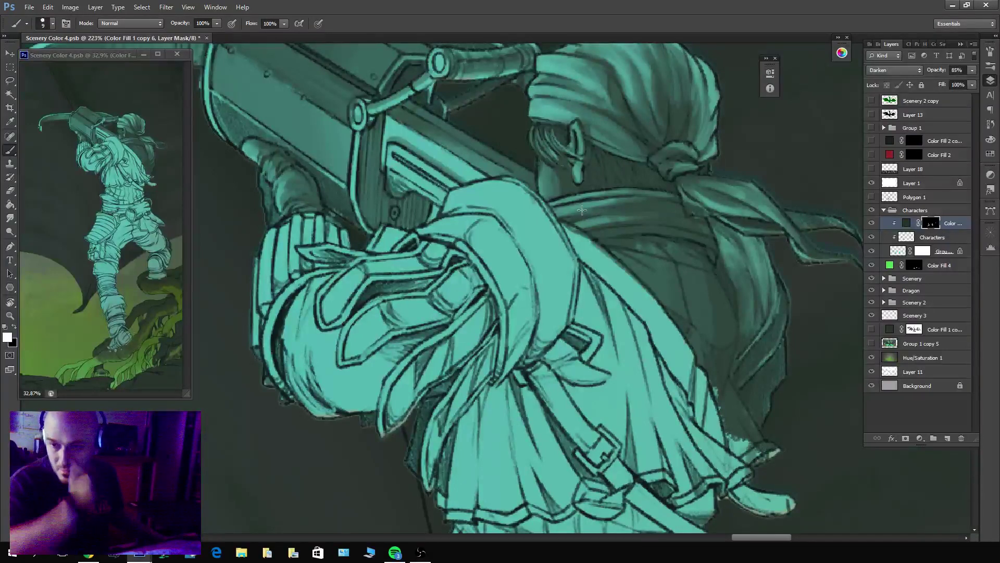
{"action": "key", "text": "x"}
{"action": "key", "text": "x"}
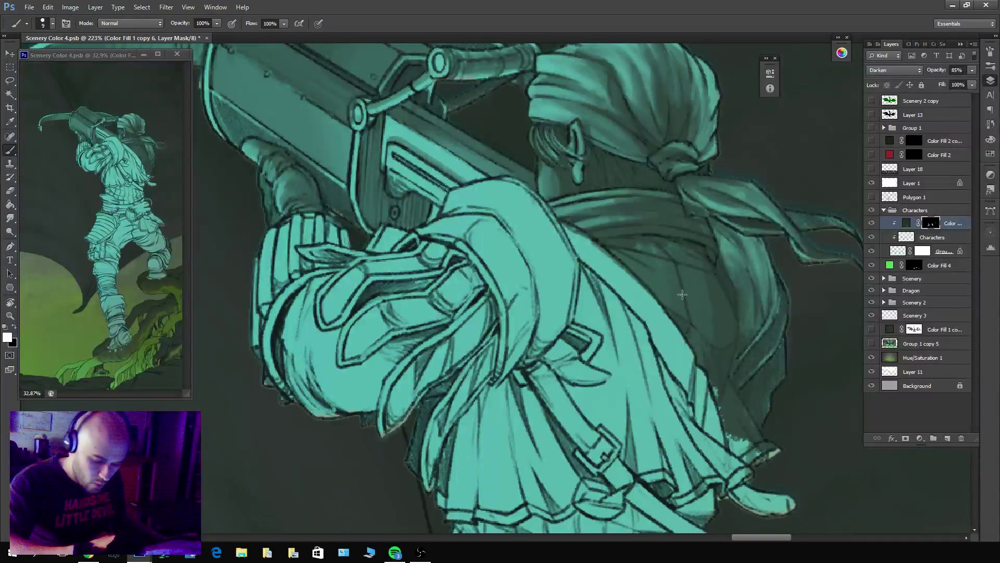
Set the brush size to 20 and paint black highlights on the upper back just below the collar.
{"action": "key", "text": "x"}
{"action": "key", "text": "bracketright"}
{"action": "key", "text": "bracketright"}
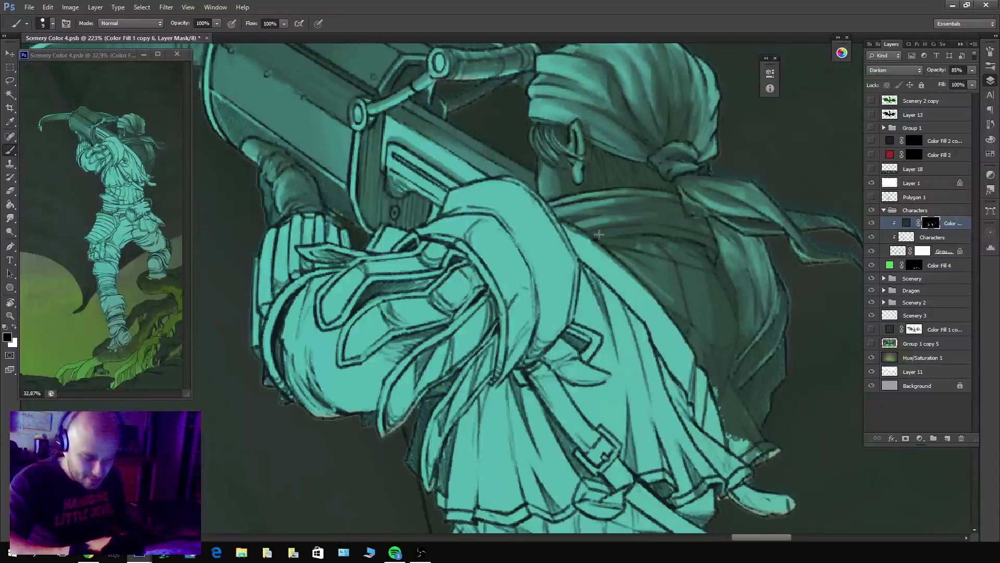
{"action": "mouse_move", "coordinate": [611, 250]}
{"action": "left_mouse_down"}
{"action": "mouse_move", "coordinate": [665, 301]}
{"action": "mouse_move", "coordinate": [668, 265]}
{"action": "mouse_move", "coordinate": [672, 275]}
{"action": "mouse_move", "coordinate": [628, 252]}
{"action": "mouse_move", "coordinate": [674, 311]}
{"action": "left_mouse_up"}
{"action": "key", "text": "x"}
{"action": "key", "text": "x"}
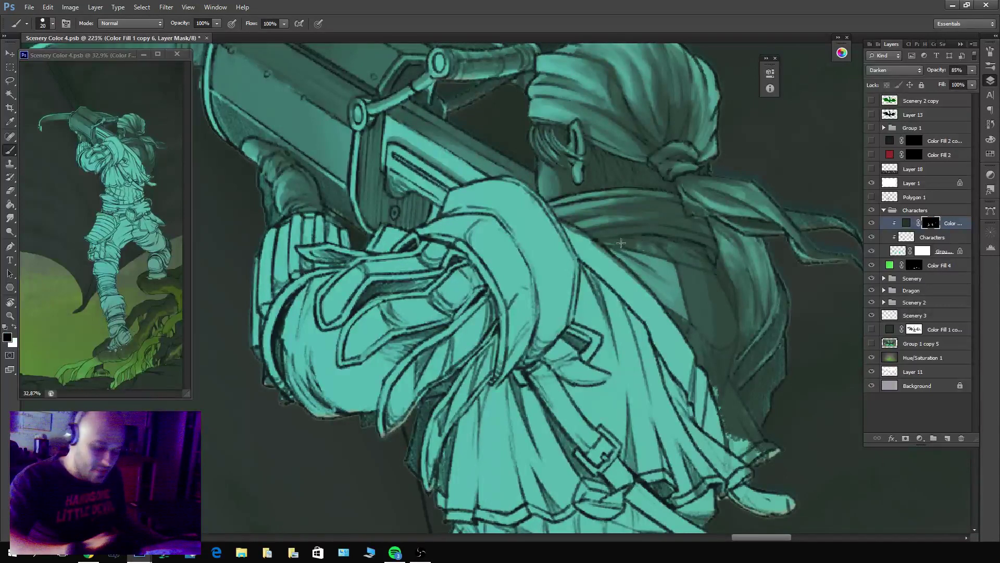
{"action": "mouse_move", "coordinate": [608, 241]}
{"action": "left_mouse_down"}
{"action": "mouse_move", "coordinate": [662, 252]}
{"action": "mouse_move", "coordinate": [598, 241]}
{"action": "mouse_move", "coordinate": [695, 254]}
{"action": "mouse_move", "coordinate": [668, 251]}
{"action": "mouse_move", "coordinate": [688, 256]}
{"action": "left_mouse_up"}
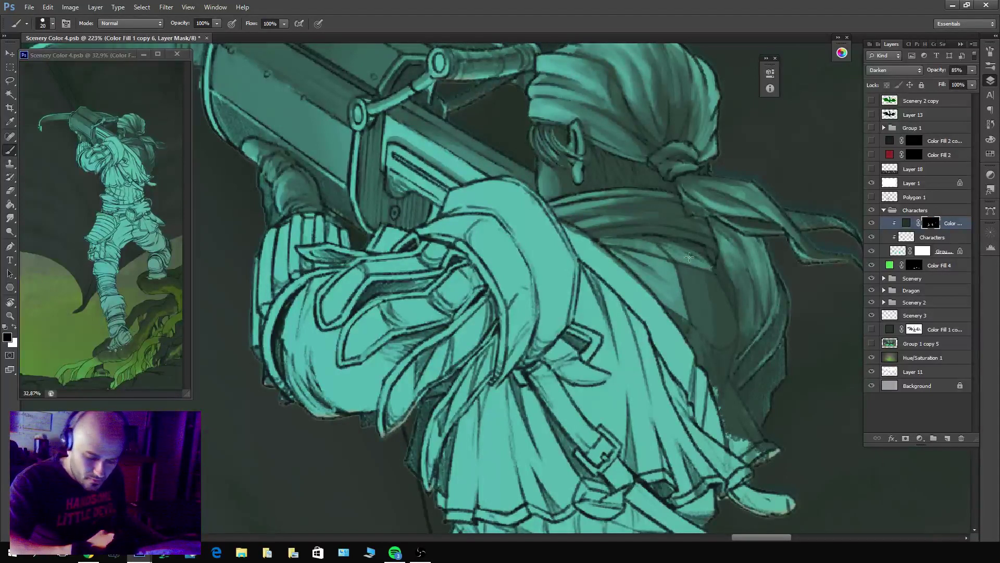
{"action": "mouse_move", "coordinate": [607, 231]}
{"action": "left_mouse_down"}
{"action": "mouse_move", "coordinate": [697, 256]}
{"action": "mouse_move", "coordinate": [598, 236]}
{"action": "mouse_move", "coordinate": [673, 233]}
{"action": "mouse_move", "coordinate": [596, 234]}
{"action": "mouse_move", "coordinate": [711, 246]}
{"action": "mouse_move", "coordinate": [631, 220]}
{"action": "mouse_move", "coordinate": [708, 256]}
{"action": "mouse_move", "coordinate": [632, 192]}
{"action": "mouse_move", "coordinate": [643, 233]}
{"action": "mouse_move", "coordinate": [585, 227]}
{"action": "mouse_move", "coordinate": [653, 223]}
{"action": "mouse_move", "coordinate": [586, 222]}
{"action": "mouse_move", "coordinate": [623, 224]}
{"action": "mouse_move", "coordinate": [558, 209]}
{"action": "mouse_move", "coordinate": [621, 210]}
{"action": "left_mouse_up"}
{"action": "key", "text": "x"}
{"action": "key", "text": "x"}
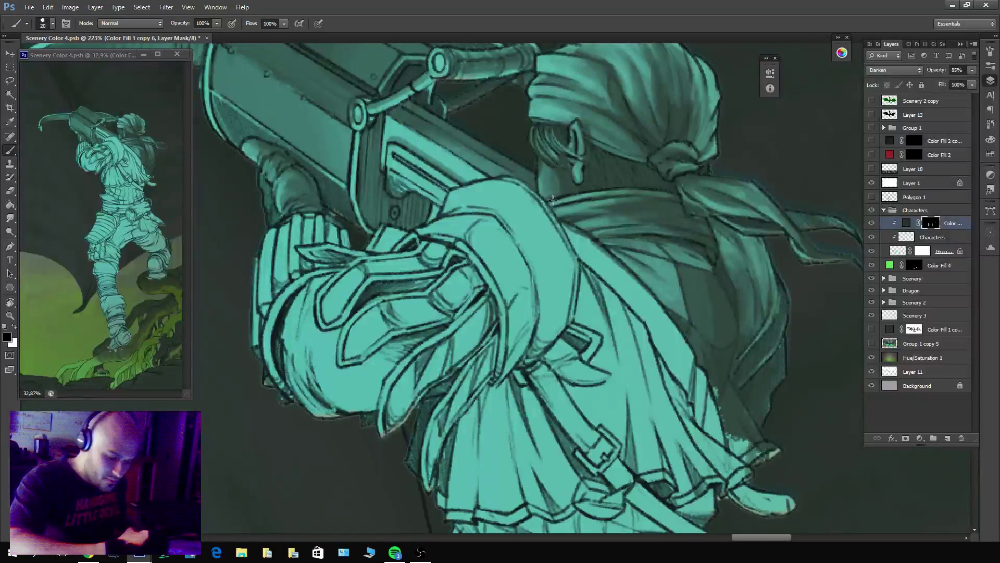
Refine the shading of the neck and the area around the ear with alternating black and white strokes.
{"action": "key", "text": "x"}
{"action": "key", "text": "x"}
{"action": "left_click_drag", "start_coordinate": [545, 197], "coordinate": [547, 159]}
{"action": "key", "text": "x"}
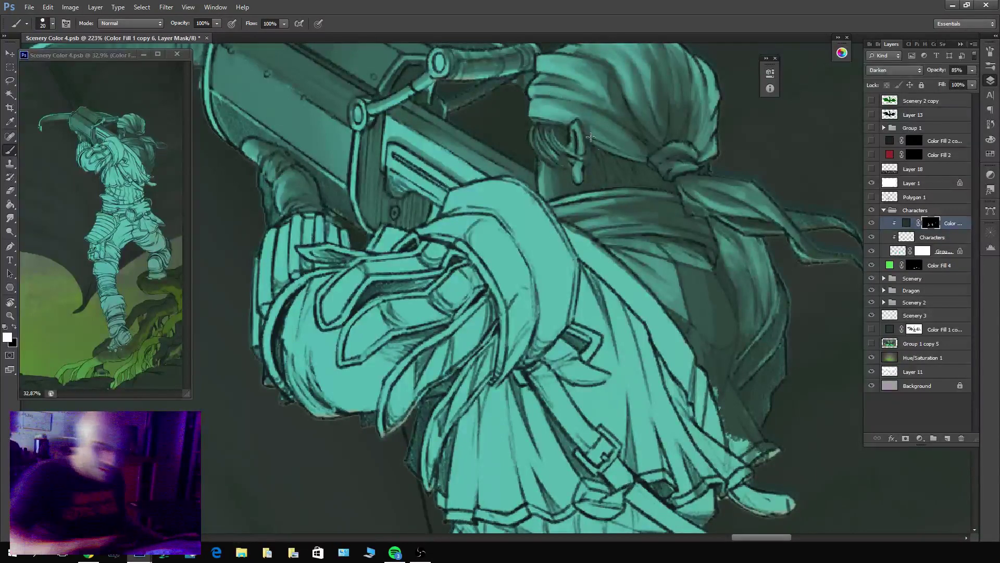
{"action": "key", "text": "x"}
{"action": "key", "text": "x"}
{"action": "key", "text": "x"}
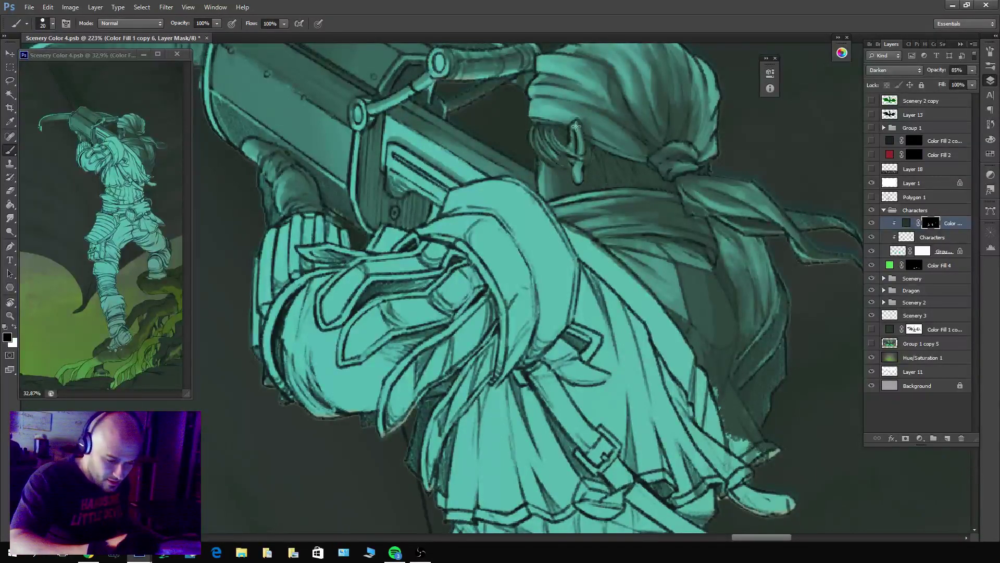
{"action": "key", "text": "x"}
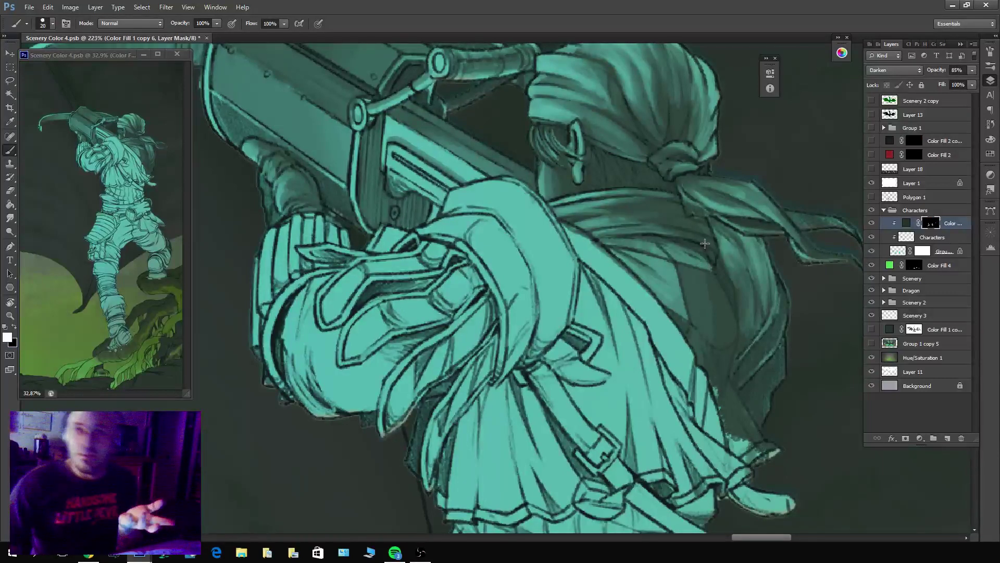
Touch up the lower edge of the bandana near its knot with alternating black and white strokes.
{"action": "scroll", "coordinate": [678, 242], "scroll_direction": "up", "scroll_amount": 3}
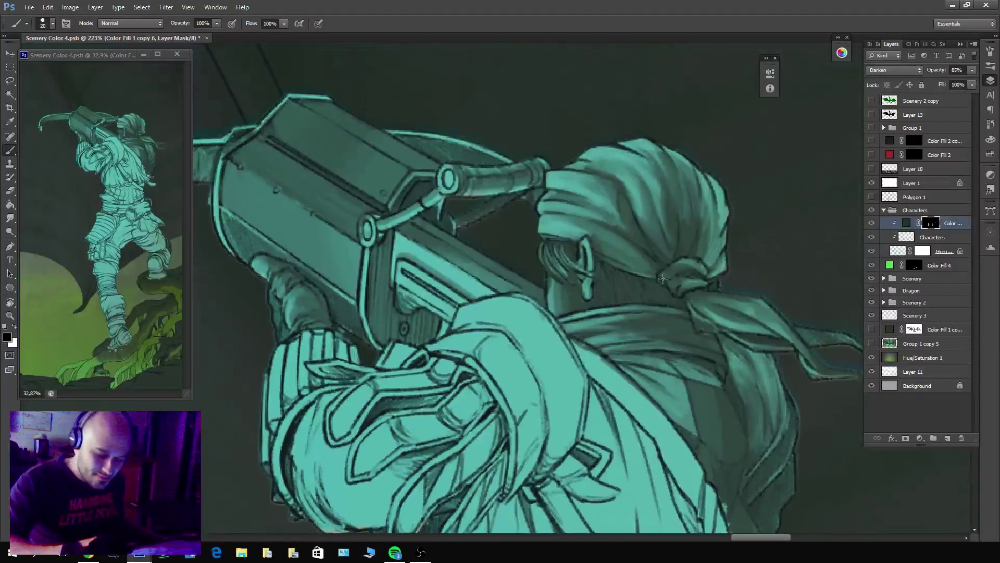
{"action": "key", "text": "x"}
{"action": "key", "text": "x"}
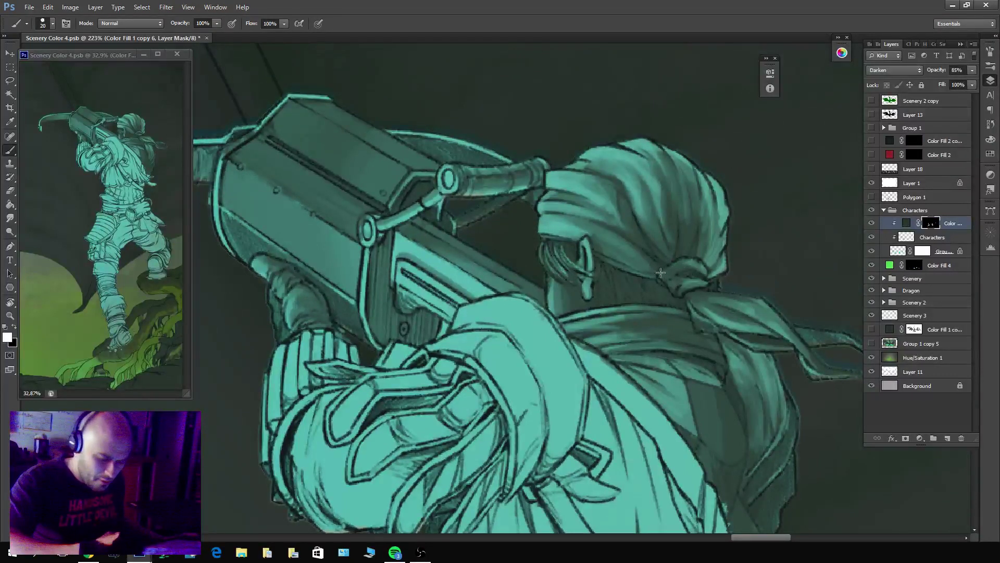
{"action": "key", "text": "x"}
{"action": "key", "text": "x"}
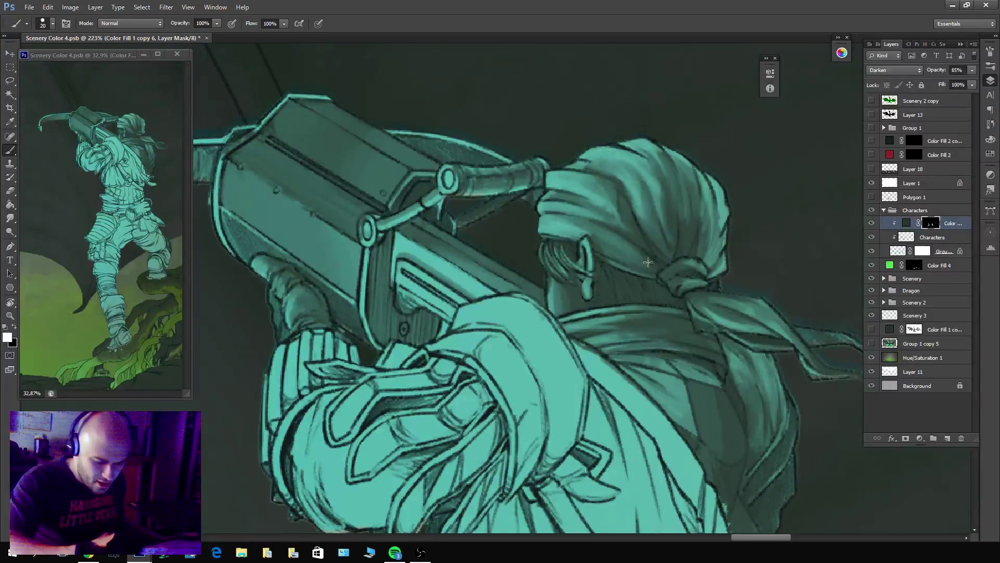
{"action": "key", "text": "x"}
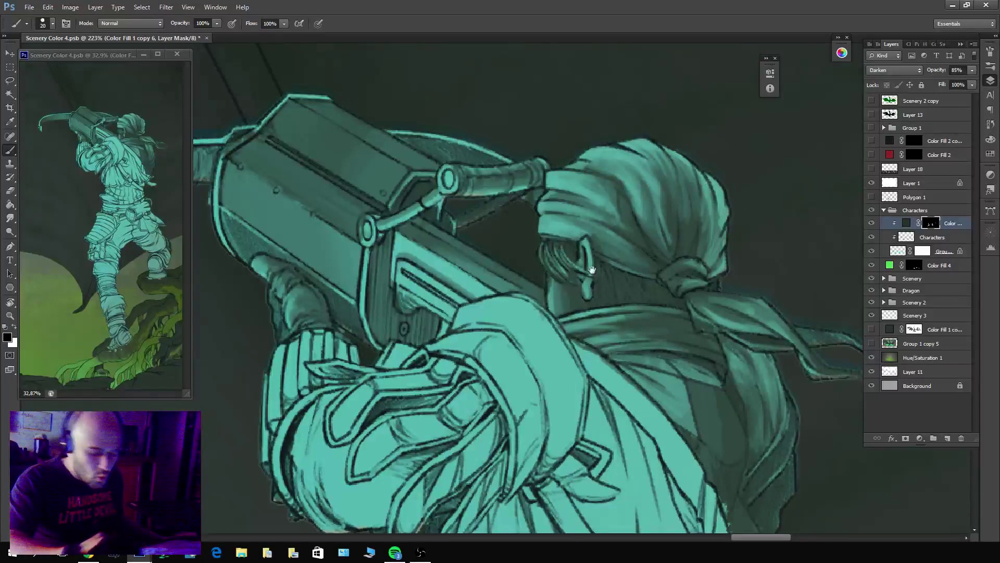
Cover the inner band of the wide cuff on the near shoulder with white shading.
{"action": "left_click_drag", "start_coordinate": [592, 270], "coordinate": [642, 134]}
{"action": "key", "text": "x"}
{"action": "mouse_move", "coordinate": [579, 310]}
{"action": "left_mouse_down"}
{"action": "mouse_move", "coordinate": [548, 357]}
{"action": "mouse_move", "coordinate": [581, 300]}
{"action": "mouse_move", "coordinate": [568, 276]}
{"action": "mouse_move", "coordinate": [587, 245]}
{"action": "mouse_move", "coordinate": [547, 200]}
{"action": "mouse_move", "coordinate": [532, 220]}
{"action": "mouse_move", "coordinate": [521, 201]}
{"action": "mouse_move", "coordinate": [512, 205]}
{"action": "mouse_move", "coordinate": [537, 240]}
{"action": "left_mouse_up"}
{"action": "key", "text": "x"}
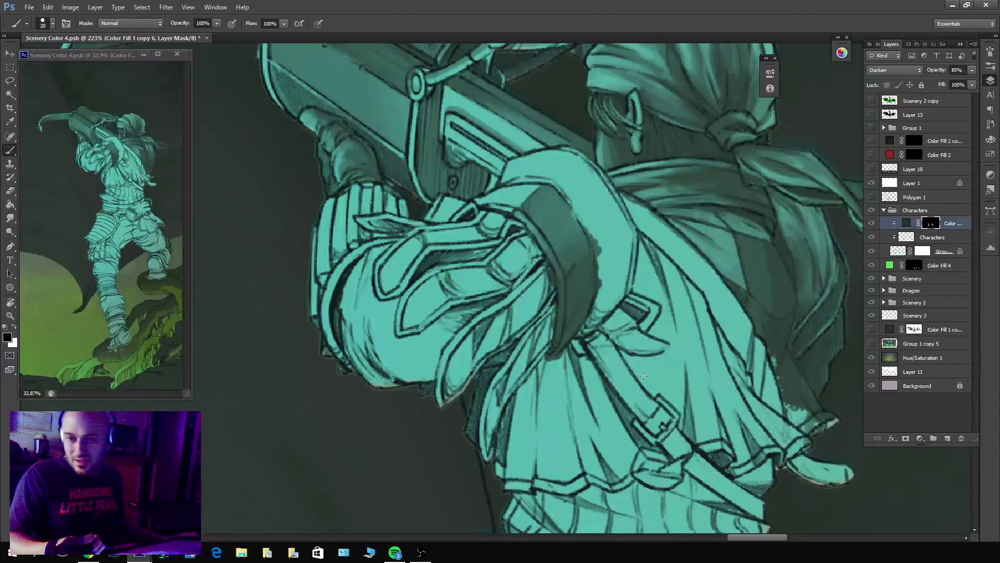
{"action": "key", "text": "x"}
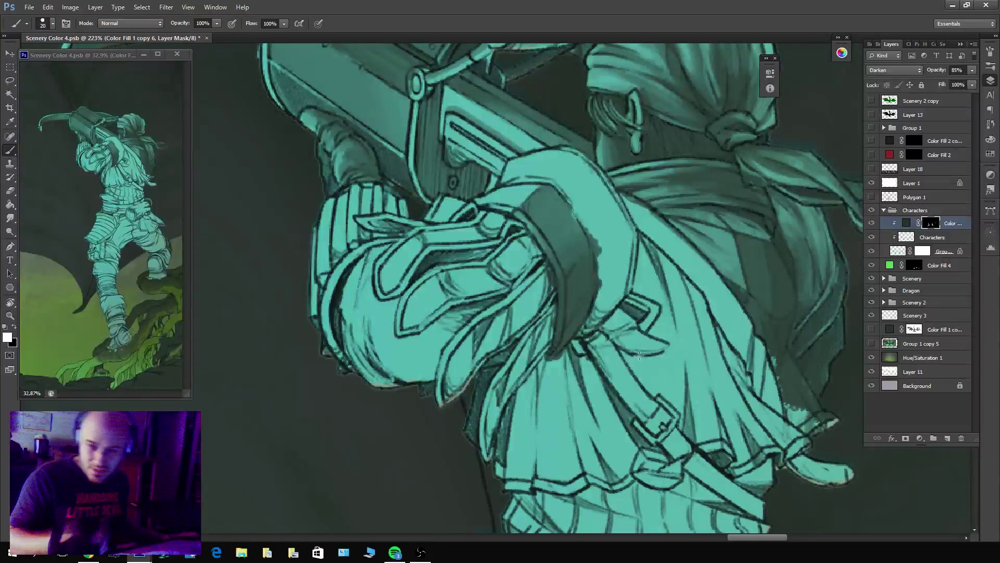
Extend the white shading over the cuff's outer band, leaving its upper end lighter.
{"action": "key", "text": "x"}
{"action": "key", "text": "x"}
{"action": "mouse_move", "coordinate": [589, 327]}
{"action": "left_mouse_down"}
{"action": "mouse_move", "coordinate": [610, 250]}
{"action": "mouse_move", "coordinate": [583, 205]}
{"action": "mouse_move", "coordinate": [577, 213]}
{"action": "mouse_move", "coordinate": [560, 151]}
{"action": "mouse_move", "coordinate": [569, 196]}
{"action": "mouse_move", "coordinate": [528, 184]}
{"action": "mouse_move", "coordinate": [558, 185]}
{"action": "mouse_move", "coordinate": [600, 292]}
{"action": "left_mouse_up"}
{"action": "key", "text": "x"}
{"action": "key", "text": "x"}
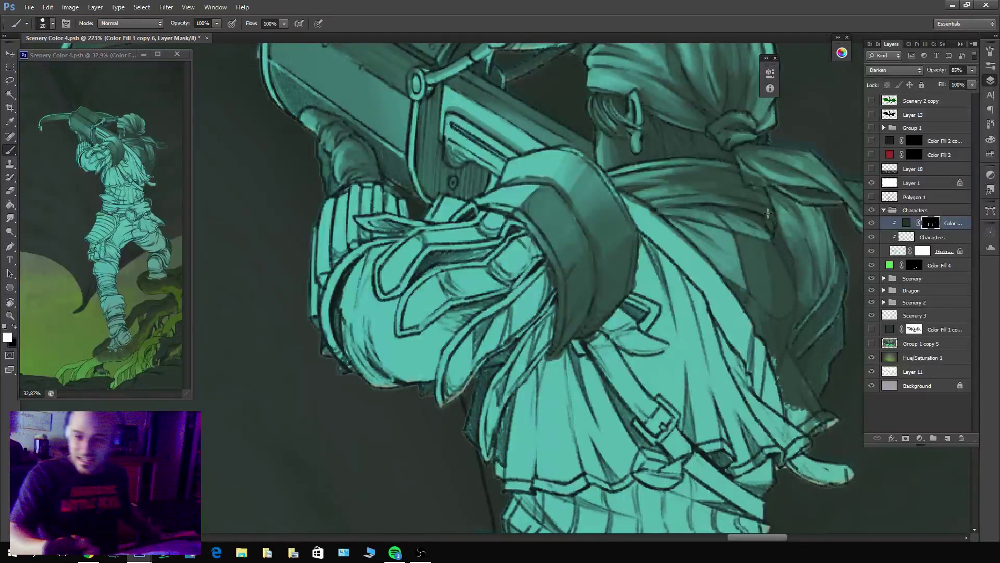
Blend the shading at the cuff's upper end with a sampled mid-grey tone, and save the document.
{"action": "key", "text": "r"}
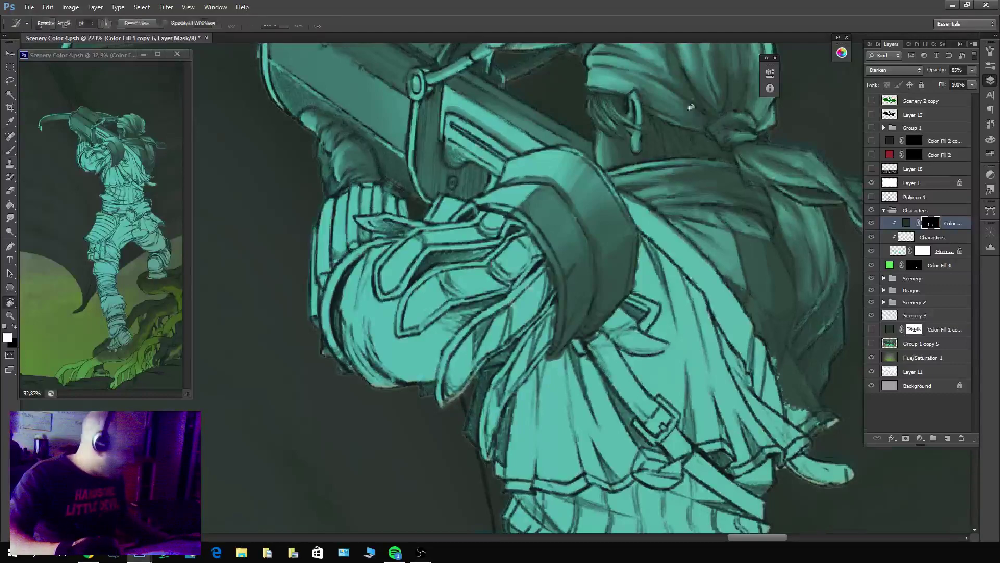
{"action": "left_click_drag", "start_coordinate": [401, 305], "coordinate": [500, 396]}
{"action": "left_click", "coordinate": [506, 146], "text": "alt"}
{"action": "mouse_move", "coordinate": [544, 157]}
{"action": "left_mouse_down"}
{"action": "mouse_move", "coordinate": [546, 172]}
{"action": "mouse_move", "coordinate": [514, 181]}
{"action": "left_mouse_up"}
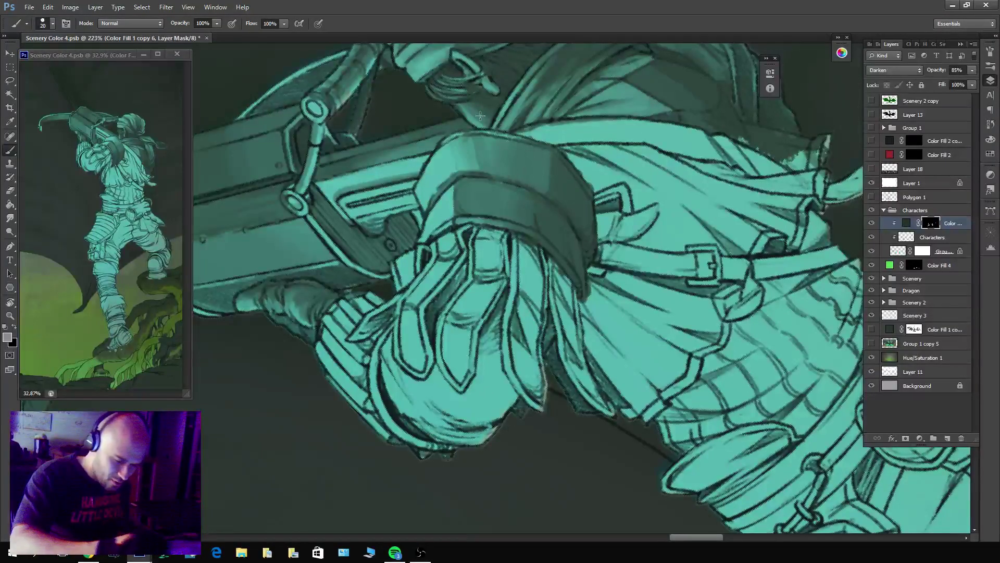
{"action": "key", "text": "f"}
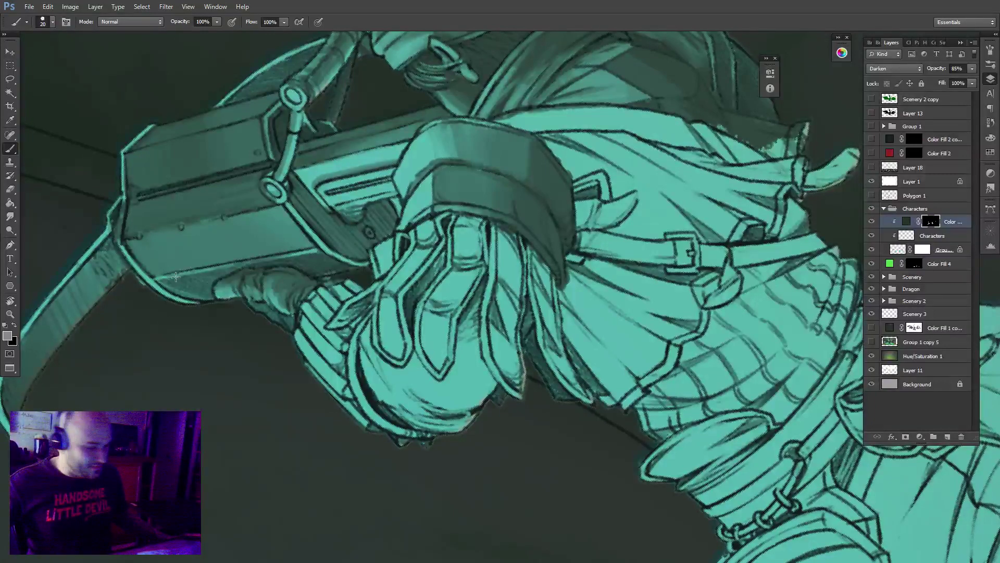
{"action": "key", "text": "f"}
{"action": "key", "text": "f"}
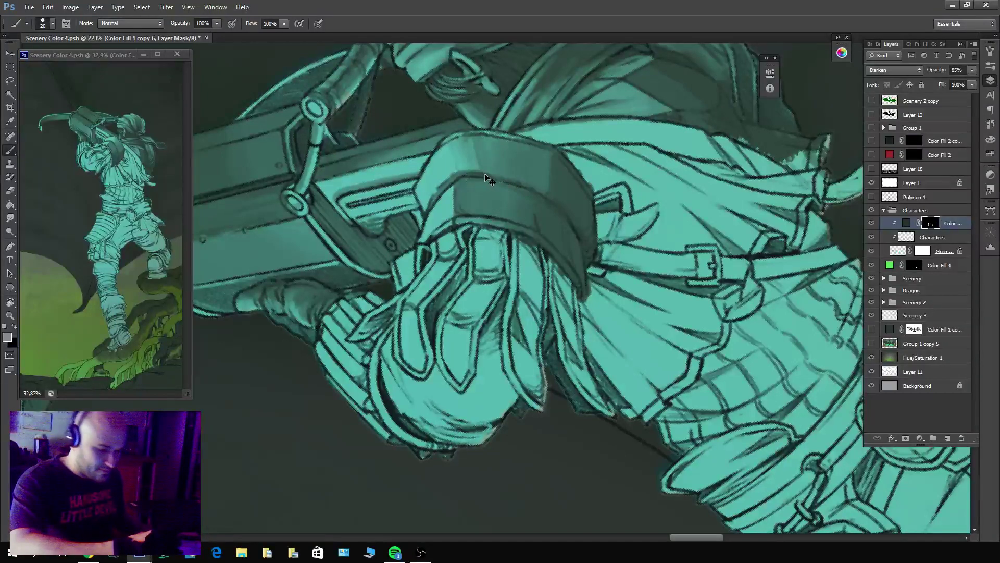
{"action": "key", "text": "ctrl+s"}
Paint thin black highlights along the seam between the cuff's two bands and refine them with white.
{"action": "left_click_drag", "start_coordinate": [488, 180], "coordinate": [692, 252]}
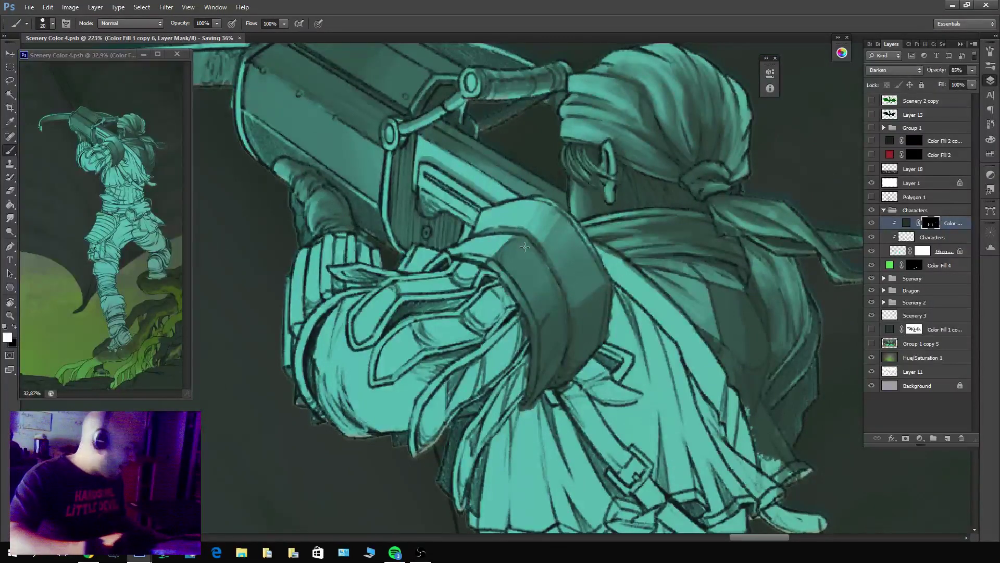
{"action": "key", "text": "x"}
{"action": "left_click_drag", "start_coordinate": [521, 232], "coordinate": [555, 271]}
{"action": "key", "text": "x"}
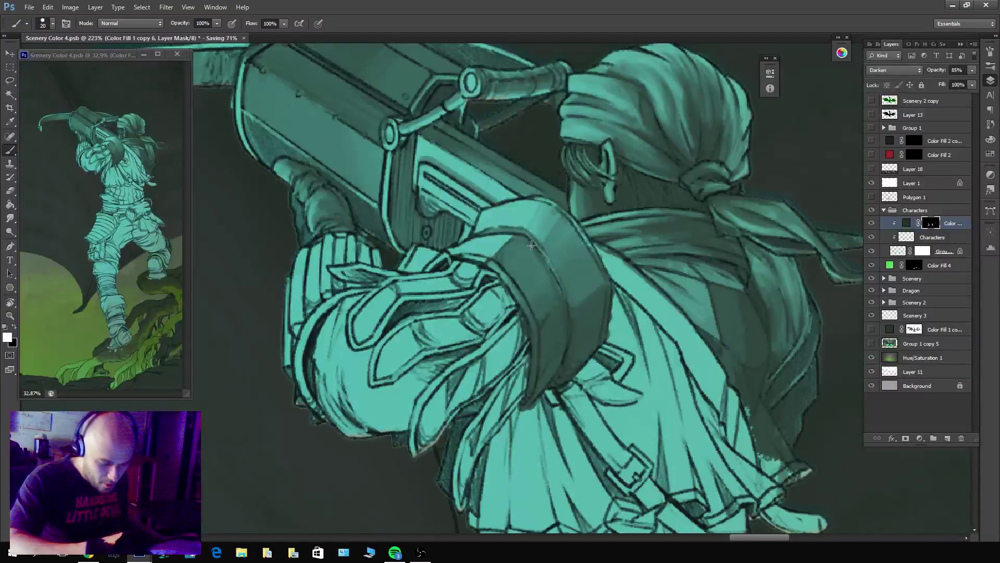
{"action": "key", "text": "x"}
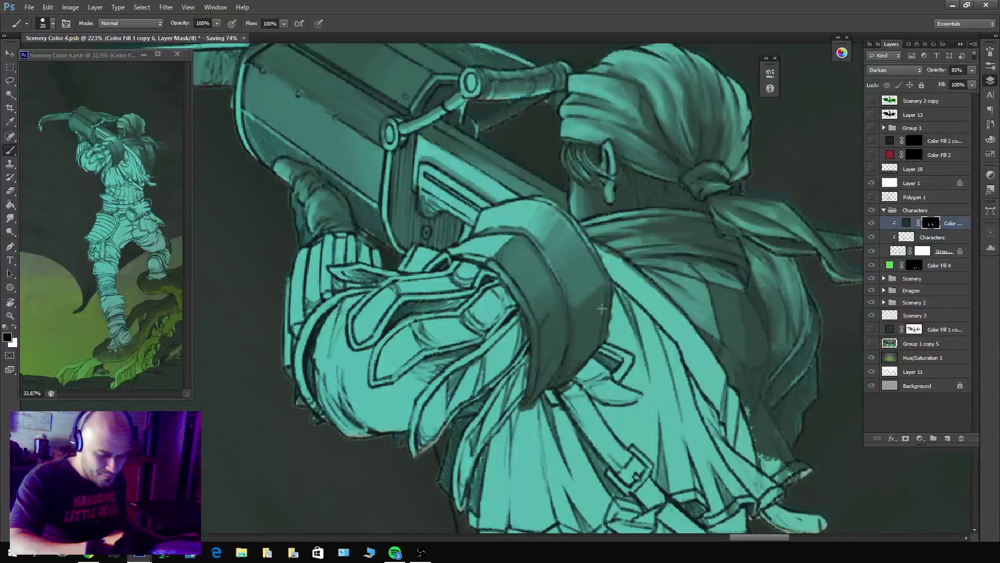
{"action": "key", "text": "x"}
{"action": "key", "text": "x"}
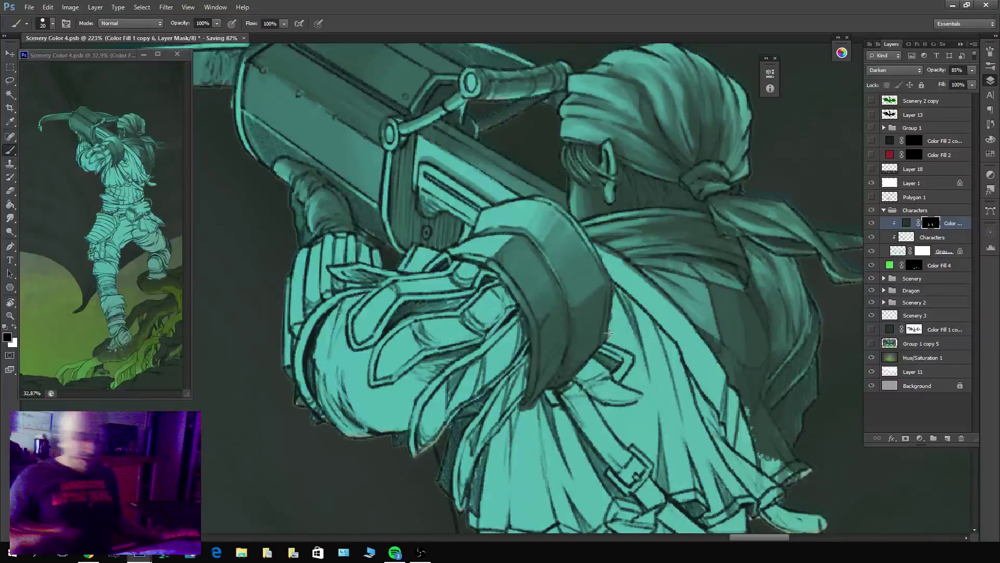
Shade the base of the upper arm strip beneath the cuff and the gaps between the strips with white.
{"action": "left_click_drag", "start_coordinate": [500, 224], "coordinate": [537, 213]}
{"action": "key", "text": "x"}
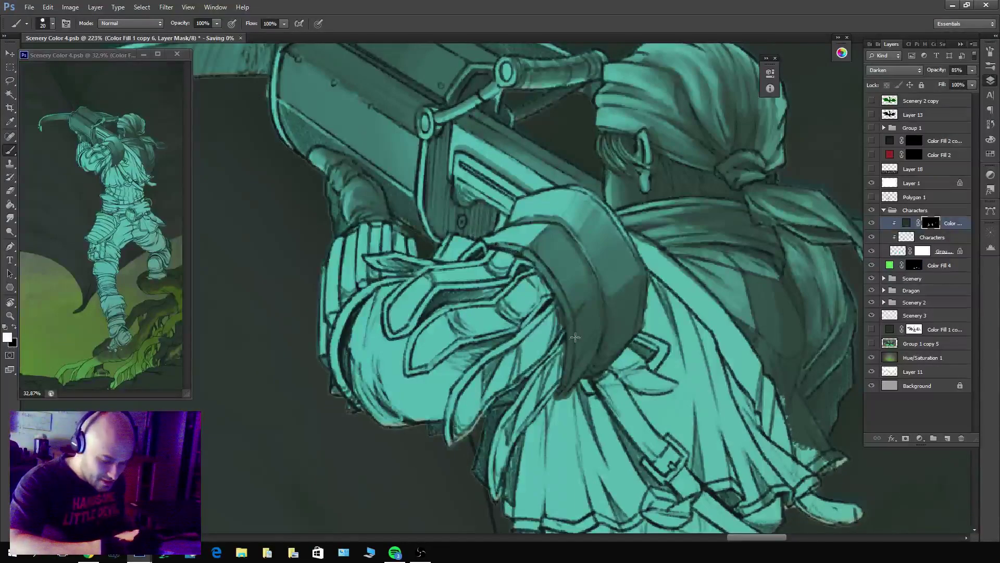
{"action": "mouse_move", "coordinate": [490, 267]}
{"action": "left_mouse_down"}
{"action": "mouse_move", "coordinate": [521, 259]}
{"action": "mouse_move", "coordinate": [513, 276]}
{"action": "left_mouse_up"}
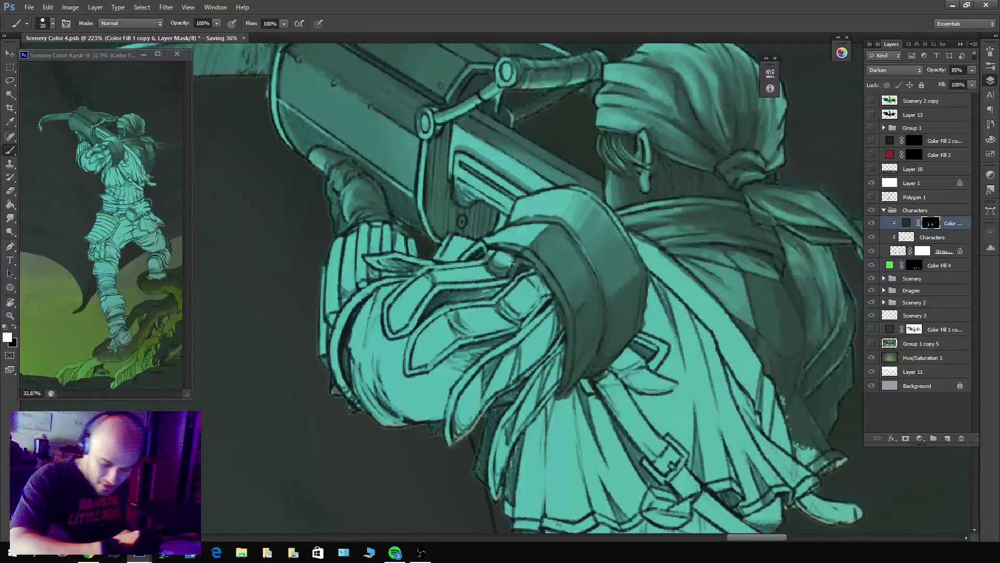
{"action": "key", "text": "x"}
{"action": "key", "text": "x"}
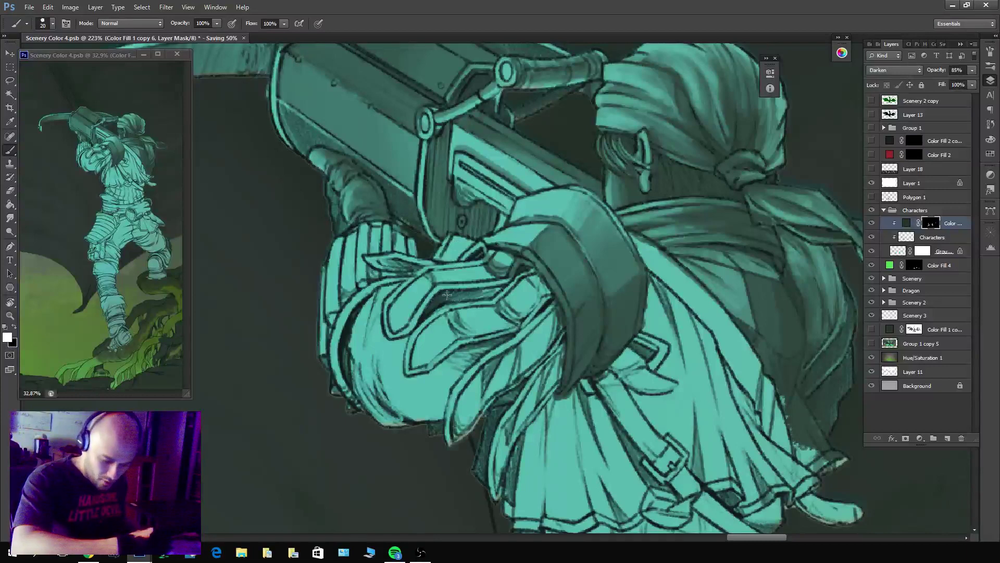
{"action": "left_click_drag", "start_coordinate": [447, 295], "coordinate": [486, 293]}
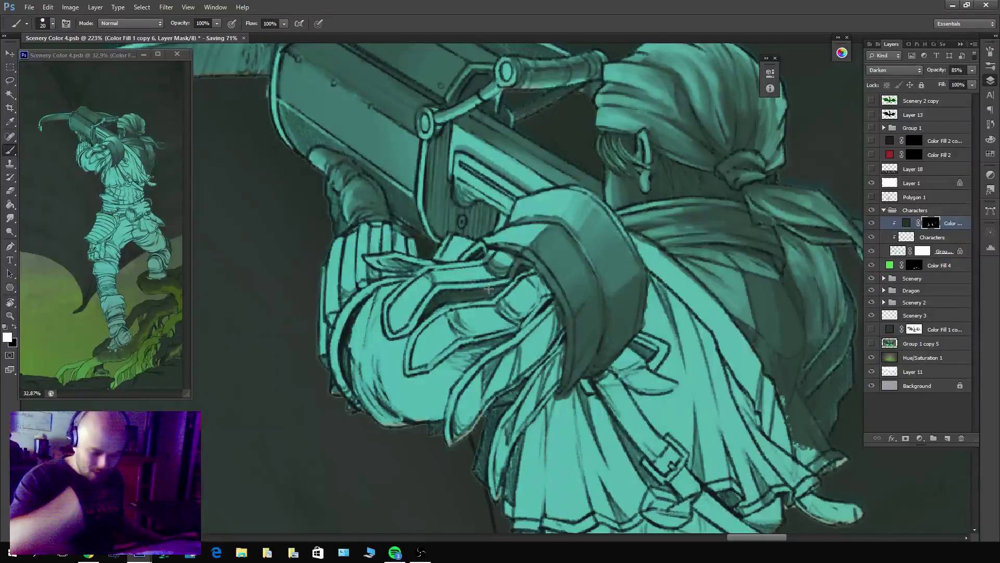
{"action": "mouse_move", "coordinate": [417, 267]}
{"action": "left_mouse_down"}
{"action": "mouse_move", "coordinate": [370, 261]}
{"action": "mouse_move", "coordinate": [390, 270]}
{"action": "left_mouse_up"}
{"action": "key", "text": "x"}
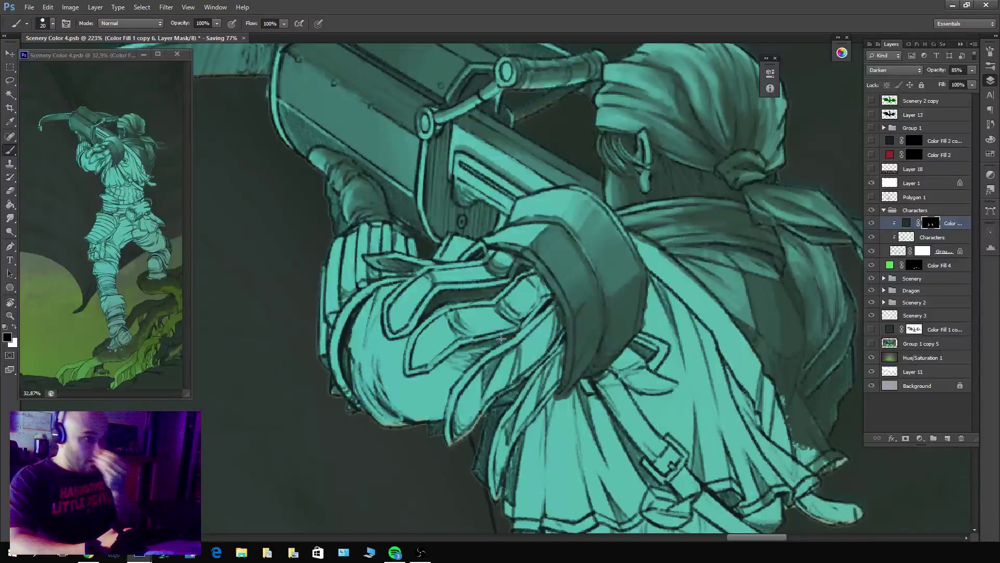
Add black highlights along the cuff's inner rim and middle seam.
{"action": "left_click_drag", "start_coordinate": [533, 286], "coordinate": [711, 275]}
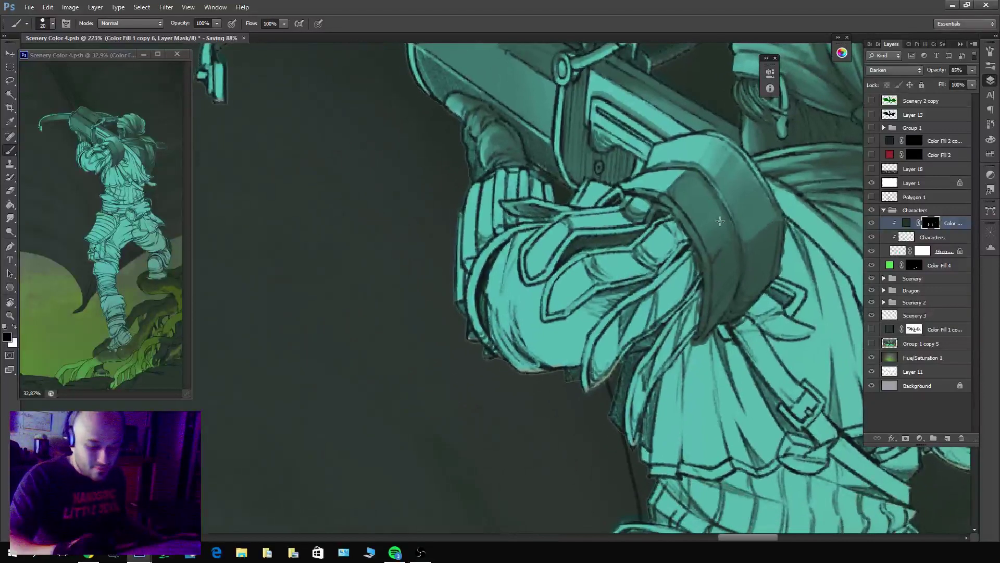
{"action": "key", "text": "x"}
{"action": "key", "text": "x"}
{"action": "left_click_drag", "start_coordinate": [659, 193], "coordinate": [707, 276]}
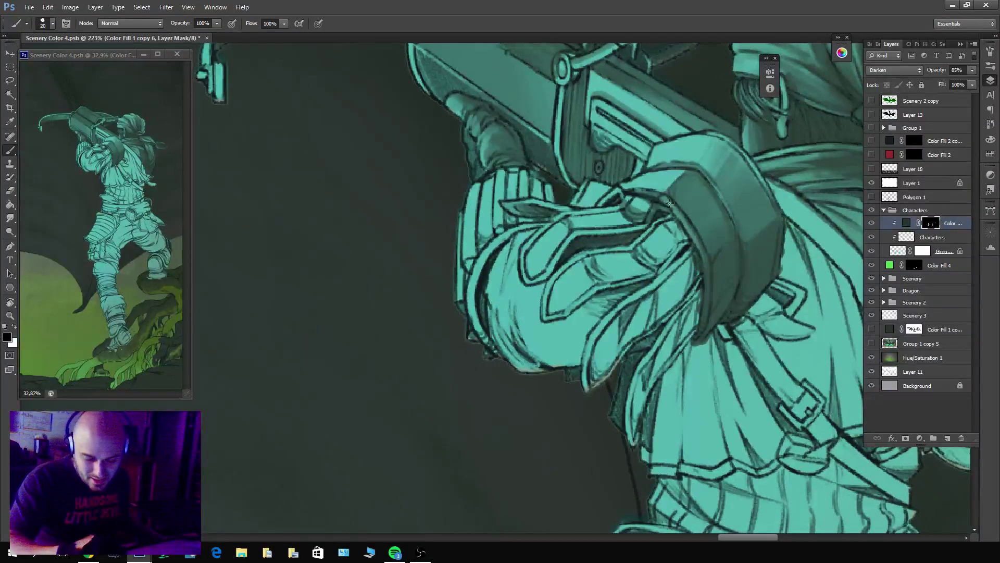
{"action": "mouse_move", "coordinate": [678, 211]}
{"action": "left_mouse_down"}
{"action": "mouse_move", "coordinate": [704, 278]}
{"action": "mouse_move", "coordinate": [688, 222]}
{"action": "mouse_move", "coordinate": [706, 291]}
{"action": "mouse_move", "coordinate": [717, 254]}
{"action": "mouse_move", "coordinate": [713, 263]}
{"action": "mouse_move", "coordinate": [740, 231]}
{"action": "left_mouse_up"}
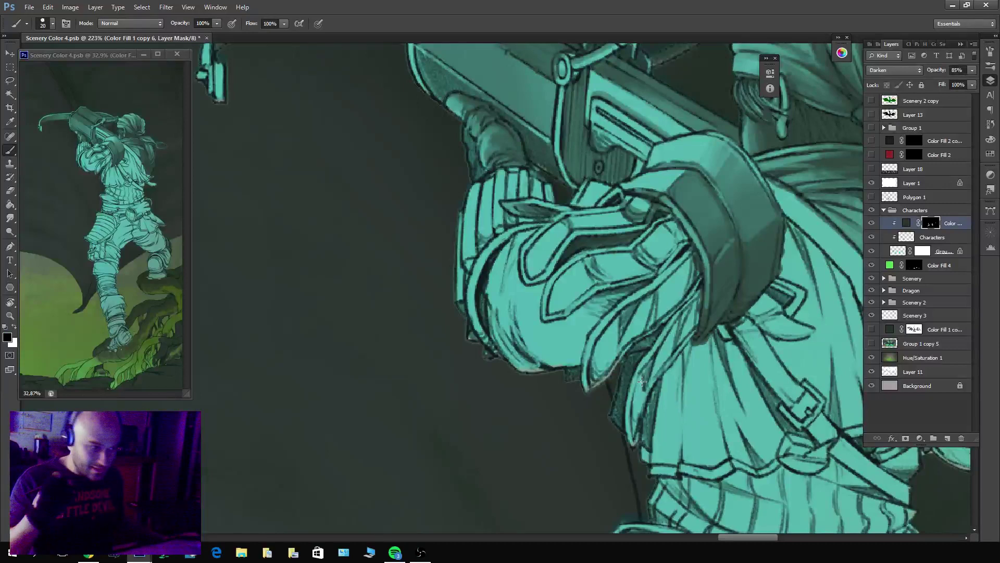
Shade the middle arm strip's fold below the cuff with white and refine it with black.
{"action": "key", "text": "x"}
{"action": "mouse_move", "coordinate": [604, 277]}
{"action": "left_mouse_down"}
{"action": "mouse_move", "coordinate": [592, 261]}
{"action": "mouse_move", "coordinate": [621, 276]}
{"action": "mouse_move", "coordinate": [633, 257]}
{"action": "mouse_move", "coordinate": [646, 271]}
{"action": "mouse_move", "coordinate": [631, 250]}
{"action": "left_mouse_up"}
{"action": "key", "text": "x"}
{"action": "mouse_move", "coordinate": [628, 245]}
{"action": "left_mouse_down"}
{"action": "mouse_move", "coordinate": [633, 260]}
{"action": "mouse_move", "coordinate": [570, 219]}
{"action": "mouse_move", "coordinate": [581, 211]}
{"action": "mouse_move", "coordinate": [609, 231]}
{"action": "mouse_move", "coordinate": [612, 206]}
{"action": "mouse_move", "coordinate": [598, 212]}
{"action": "left_mouse_up"}
{"action": "key", "text": "x"}
{"action": "key", "text": "x"}
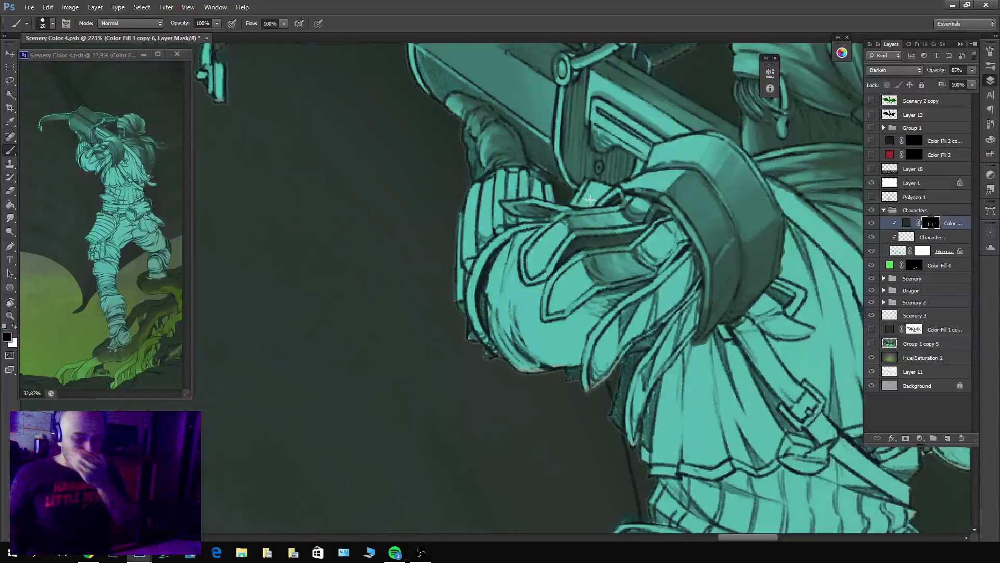
Cover the lower arm strips beneath the cuff with white shading, adding black touches along their folds.
{"action": "key", "text": "x"}
{"action": "mouse_move", "coordinate": [625, 333]}
{"action": "left_mouse_down"}
{"action": "mouse_move", "coordinate": [632, 304]}
{"action": "mouse_move", "coordinate": [645, 338]}
{"action": "mouse_move", "coordinate": [618, 323]}
{"action": "mouse_move", "coordinate": [614, 357]}
{"action": "mouse_move", "coordinate": [653, 288]}
{"action": "left_mouse_up"}
{"action": "key", "text": "x"}
{"action": "key", "text": "x"}
{"action": "mouse_move", "coordinate": [692, 256]}
{"action": "left_mouse_down"}
{"action": "mouse_move", "coordinate": [676, 308]}
{"action": "mouse_move", "coordinate": [657, 314]}
{"action": "mouse_move", "coordinate": [667, 271]}
{"action": "left_mouse_up"}
{"action": "left_click_drag", "start_coordinate": [651, 318], "coordinate": [664, 269]}
{"action": "key", "text": "x"}
{"action": "mouse_move", "coordinate": [653, 323]}
{"action": "left_mouse_down"}
{"action": "mouse_move", "coordinate": [692, 284]}
{"action": "mouse_move", "coordinate": [686, 242]}
{"action": "mouse_move", "coordinate": [659, 208]}
{"action": "left_mouse_up"}
{"action": "key", "text": "x"}
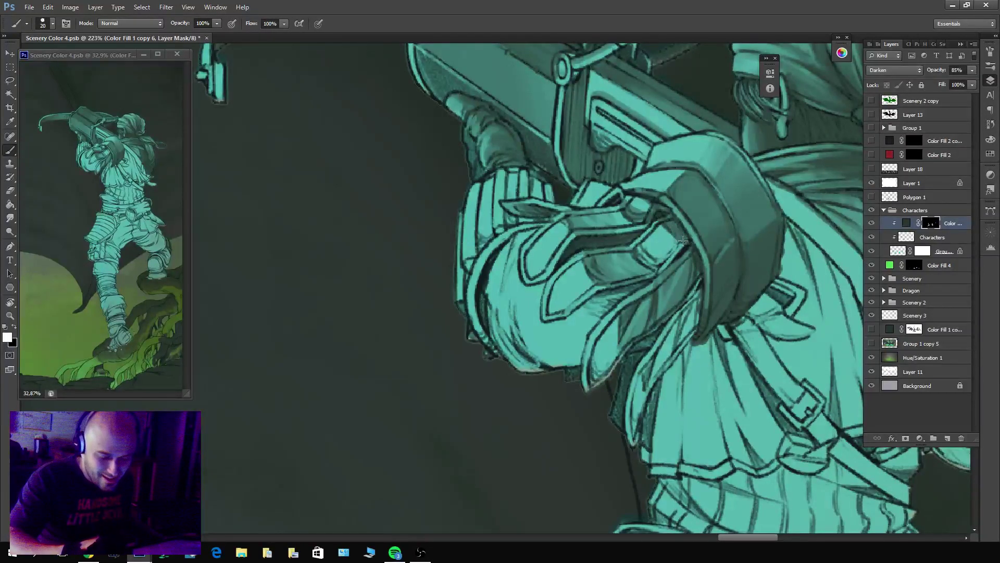
Deepen the shadows between the middle and lower arm strips with white strokes and refine their edges.
{"action": "mouse_move", "coordinate": [688, 242]}
{"action": "left_mouse_down"}
{"action": "mouse_move", "coordinate": [673, 254]}
{"action": "mouse_move", "coordinate": [678, 245]}
{"action": "mouse_move", "coordinate": [633, 237]}
{"action": "left_mouse_up"}
{"action": "key", "text": "x"}
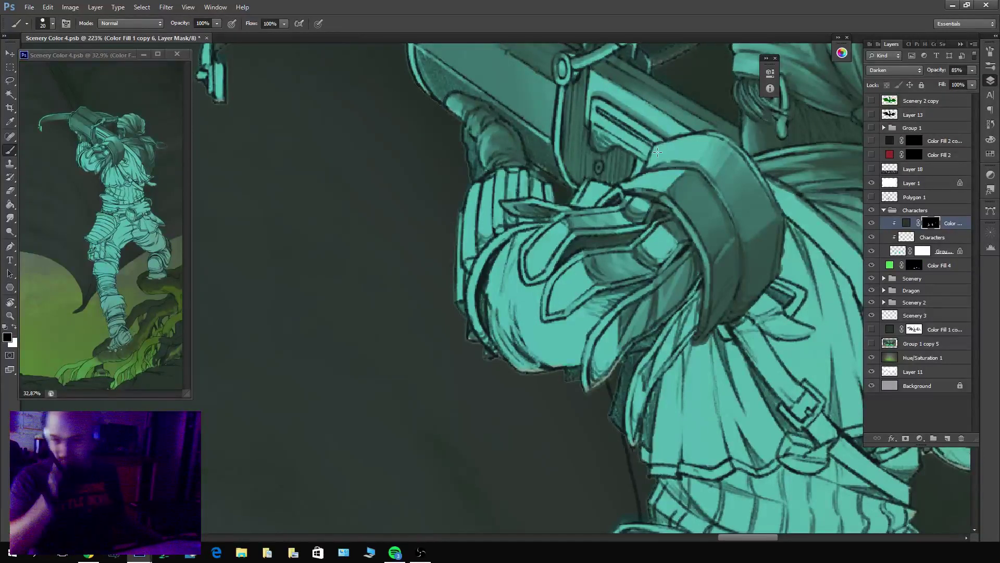
{"action": "key", "text": "x"}
{"action": "mouse_move", "coordinate": [654, 266]}
{"action": "left_mouse_down"}
{"action": "mouse_move", "coordinate": [640, 247]}
{"action": "mouse_move", "coordinate": [627, 246]}
{"action": "mouse_move", "coordinate": [625, 269]}
{"action": "mouse_move", "coordinate": [596, 252]}
{"action": "left_mouse_up"}
{"action": "left_click_drag", "start_coordinate": [611, 290], "coordinate": [584, 252]}
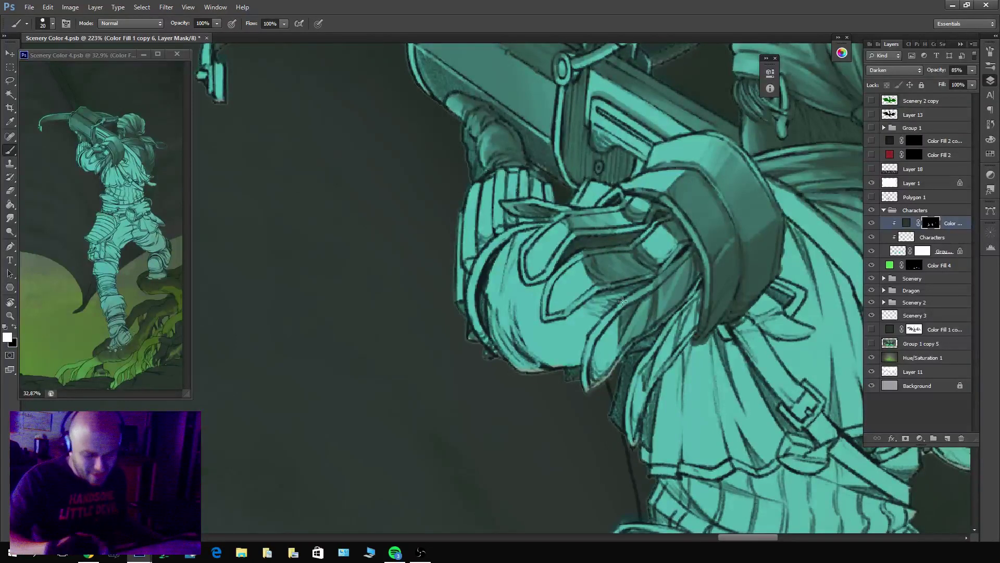
{"action": "mouse_move", "coordinate": [631, 341]}
{"action": "left_mouse_down"}
{"action": "mouse_move", "coordinate": [632, 292]}
{"action": "mouse_move", "coordinate": [656, 277]}
{"action": "left_mouse_up"}
{"action": "left_click_drag", "start_coordinate": [641, 335], "coordinate": [659, 276]}
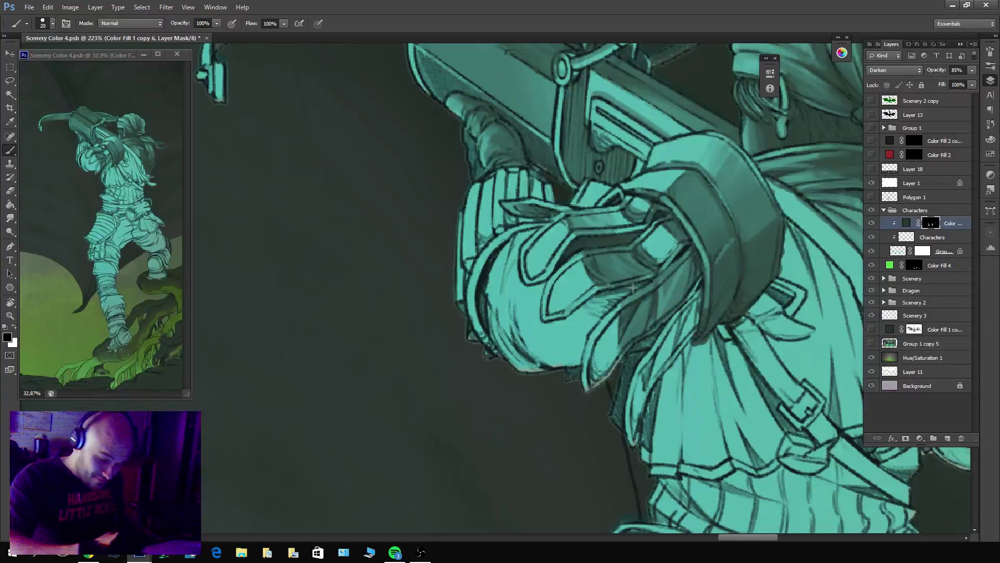
Shade the rounded sleeve below the arm strips with white strokes, adding black touches along its lower curve.
{"action": "key", "text": "x"}
{"action": "mouse_move", "coordinate": [633, 288]}
{"action": "left_mouse_down"}
{"action": "mouse_move", "coordinate": [574, 330]}
{"action": "mouse_move", "coordinate": [567, 323]}
{"action": "mouse_move", "coordinate": [579, 329]}
{"action": "mouse_move", "coordinate": [569, 411]}
{"action": "mouse_move", "coordinate": [559, 350]}
{"action": "mouse_move", "coordinate": [567, 337]}
{"action": "mouse_move", "coordinate": [540, 326]}
{"action": "mouse_move", "coordinate": [571, 372]}
{"action": "mouse_move", "coordinate": [574, 355]}
{"action": "mouse_move", "coordinate": [559, 318]}
{"action": "mouse_move", "coordinate": [539, 334]}
{"action": "mouse_move", "coordinate": [524, 306]}
{"action": "mouse_move", "coordinate": [523, 288]}
{"action": "mouse_move", "coordinate": [533, 308]}
{"action": "mouse_move", "coordinate": [547, 271]}
{"action": "left_mouse_up"}
{"action": "key", "text": "x"}
{"action": "mouse_move", "coordinate": [522, 255]}
{"action": "left_mouse_down"}
{"action": "mouse_move", "coordinate": [518, 339]}
{"action": "mouse_move", "coordinate": [542, 368]}
{"action": "mouse_move", "coordinate": [514, 291]}
{"action": "mouse_move", "coordinate": [575, 370]}
{"action": "mouse_move", "coordinate": [547, 360]}
{"action": "left_mouse_up"}
{"action": "key", "text": "x"}
{"action": "key", "text": "x"}
{"action": "mouse_move", "coordinate": [536, 292]}
{"action": "left_mouse_down"}
{"action": "mouse_move", "coordinate": [538, 315]}
{"action": "mouse_move", "coordinate": [529, 303]}
{"action": "mouse_move", "coordinate": [560, 361]}
{"action": "mouse_move", "coordinate": [529, 352]}
{"action": "mouse_move", "coordinate": [515, 307]}
{"action": "mouse_move", "coordinate": [539, 360]}
{"action": "left_mouse_up"}
{"action": "key", "text": "x"}
{"action": "left_click_drag", "start_coordinate": [537, 310], "coordinate": [543, 348]}
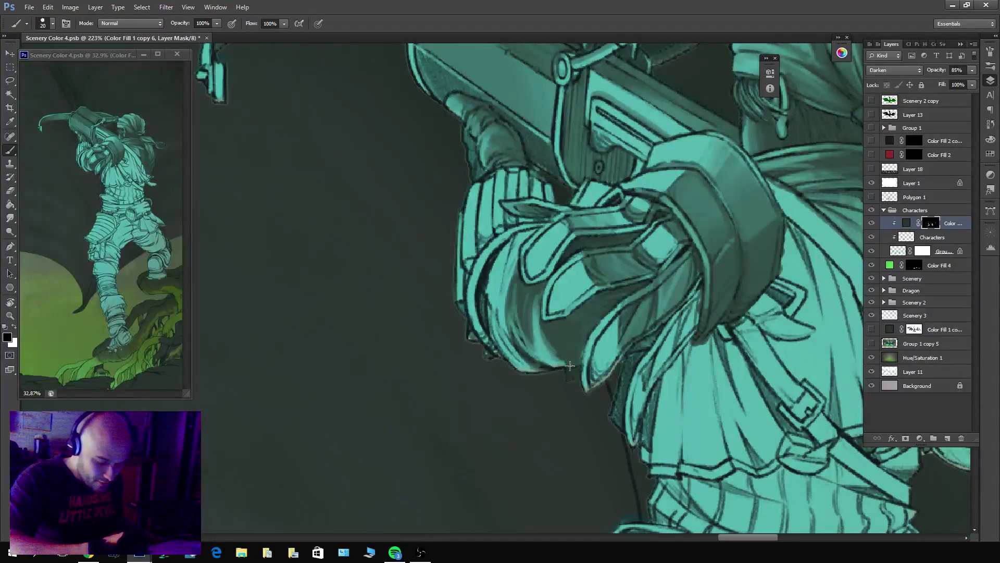
Blend the folds at the sleeve's lower edge with alternating black and white strokes.
{"action": "key", "text": "x"}
{"action": "left_click_drag", "start_coordinate": [537, 286], "coordinate": [544, 350]}
{"action": "left_click_drag", "start_coordinate": [540, 307], "coordinate": [565, 365]}
{"action": "key", "text": "x"}
{"action": "mouse_move", "coordinate": [536, 328]}
{"action": "left_mouse_down"}
{"action": "mouse_move", "coordinate": [563, 367]}
{"action": "mouse_move", "coordinate": [582, 357]}
{"action": "mouse_move", "coordinate": [567, 328]}
{"action": "mouse_move", "coordinate": [578, 346]}
{"action": "mouse_move", "coordinate": [545, 354]}
{"action": "left_mouse_up"}
{"action": "key", "text": "x"}
{"action": "key", "text": "x"}
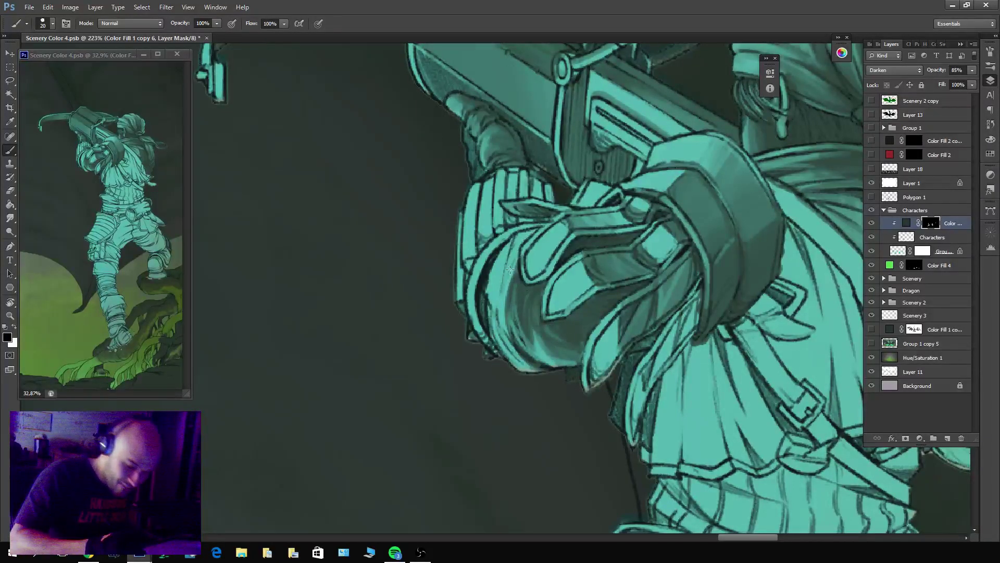
Paint curved white and black strokes along the sleeve's outer bulge, from its upper edge down to the elbow.
{"action": "key", "text": "x"}
{"action": "left_click_drag", "start_coordinate": [537, 229], "coordinate": [506, 287]}
{"action": "mouse_move", "coordinate": [521, 250]}
{"action": "left_mouse_down"}
{"action": "mouse_move", "coordinate": [500, 304]}
{"action": "mouse_move", "coordinate": [503, 297]}
{"action": "mouse_move", "coordinate": [505, 320]}
{"action": "mouse_move", "coordinate": [513, 235]}
{"action": "left_mouse_up"}
{"action": "key", "text": "x"}
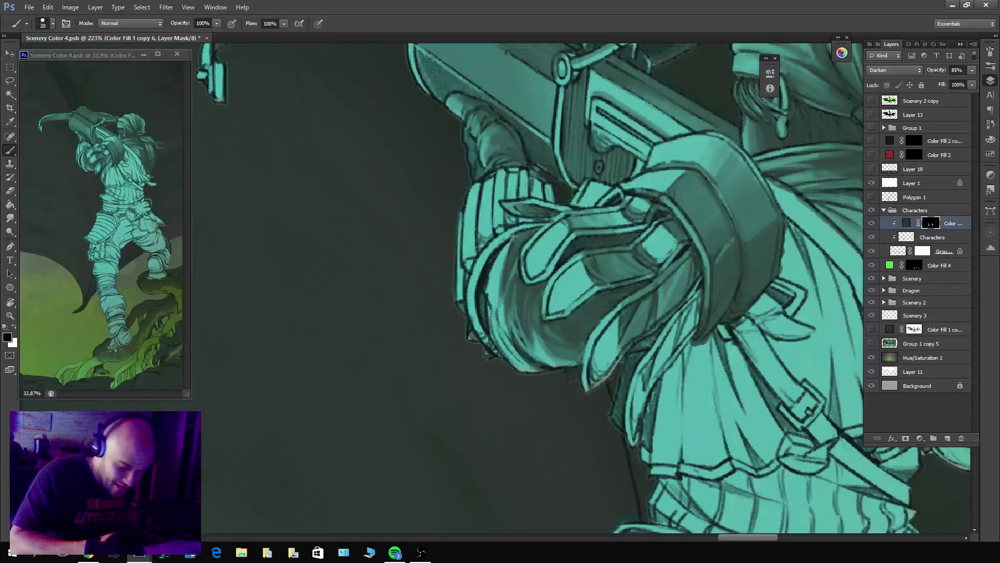
{"action": "key", "text": "x"}
{"action": "mouse_move", "coordinate": [527, 362]}
{"action": "left_mouse_down"}
{"action": "mouse_move", "coordinate": [494, 308]}
{"action": "mouse_move", "coordinate": [524, 358]}
{"action": "mouse_move", "coordinate": [498, 281]}
{"action": "left_mouse_up"}
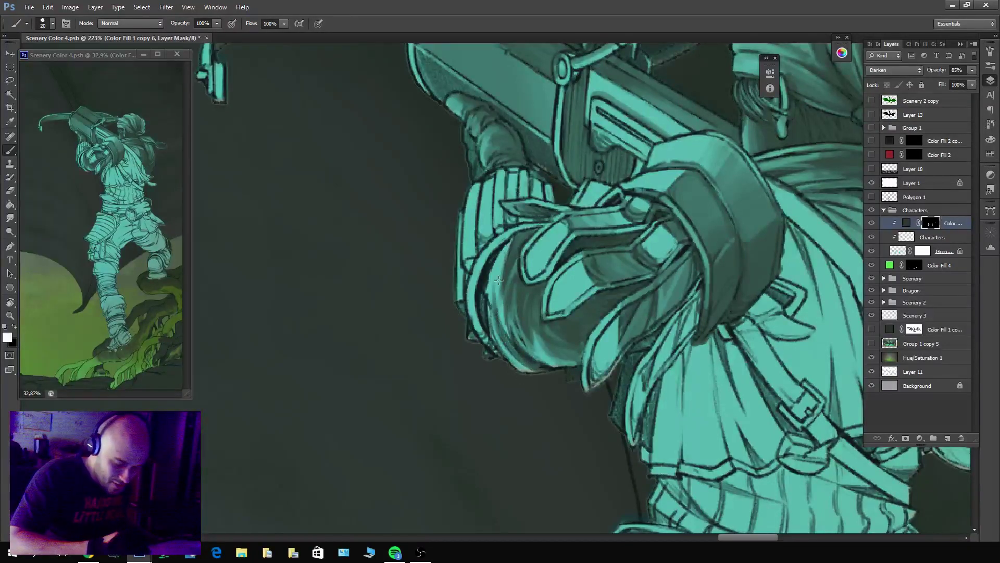
{"action": "mouse_move", "coordinate": [512, 339]}
{"action": "left_mouse_down"}
{"action": "mouse_move", "coordinate": [522, 371]}
{"action": "mouse_move", "coordinate": [498, 271]}
{"action": "left_mouse_up"}
{"action": "key", "text": "x"}
{"action": "left_click_drag", "start_coordinate": [503, 336], "coordinate": [495, 263]}
{"action": "left_click_drag", "start_coordinate": [515, 315], "coordinate": [507, 274]}
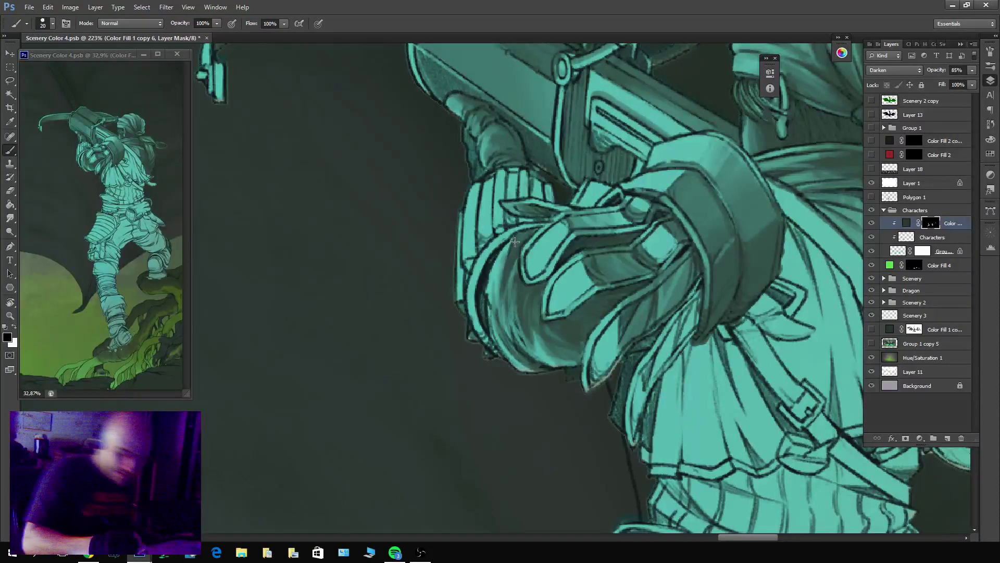
Darken the sleeve's upper edge and outer rim beside the forearm with white strokes.
{"action": "key", "text": "x"}
{"action": "left_click_drag", "start_coordinate": [516, 243], "coordinate": [492, 272]}
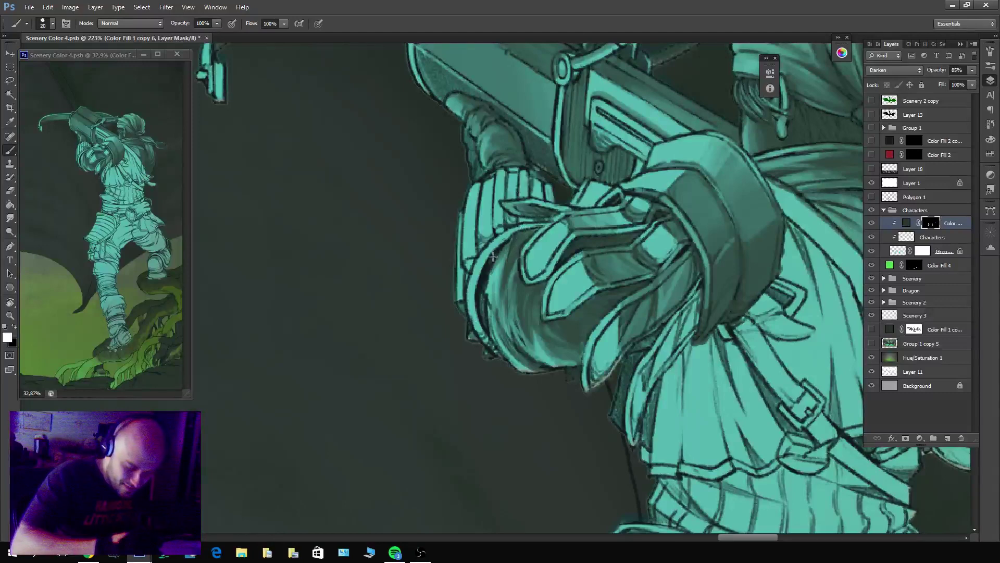
{"action": "mouse_move", "coordinate": [545, 227]}
{"action": "left_mouse_down"}
{"action": "mouse_move", "coordinate": [521, 230]}
{"action": "mouse_move", "coordinate": [485, 260]}
{"action": "mouse_move", "coordinate": [474, 302]}
{"action": "left_mouse_up"}
{"action": "left_click_drag", "start_coordinate": [498, 237], "coordinate": [477, 328]}
{"action": "left_click_drag", "start_coordinate": [483, 289], "coordinate": [475, 333]}
{"action": "key", "text": "x"}
{"action": "left_click_drag", "start_coordinate": [487, 242], "coordinate": [473, 333]}
{"action": "key", "text": "x"}
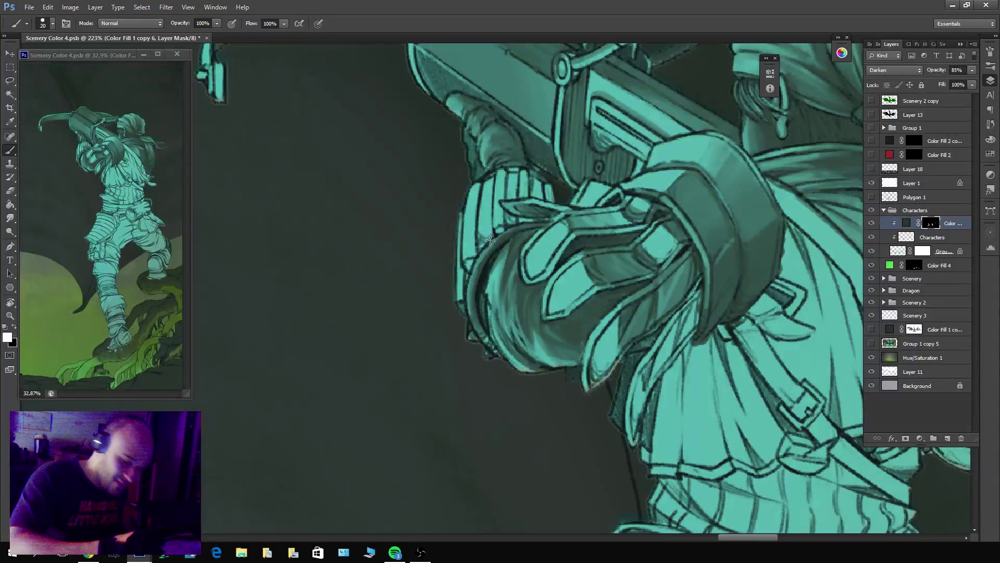
Shade the ribbed forearm guard behind the sleeve rib by rib with white, refining it with black.
{"action": "left_click_drag", "start_coordinate": [490, 240], "coordinate": [484, 183]}
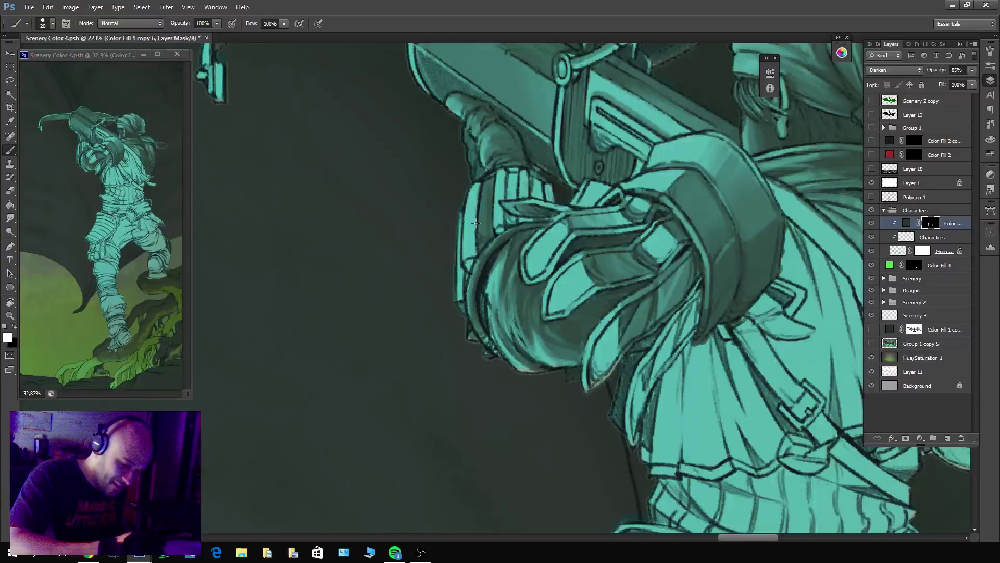
{"action": "left_click_drag", "start_coordinate": [476, 223], "coordinate": [471, 271]}
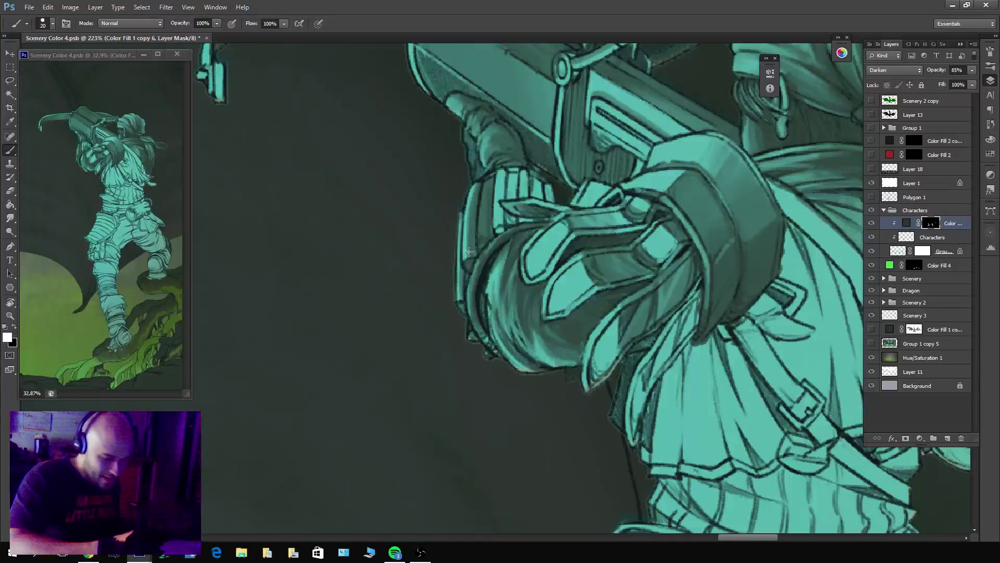
{"action": "key", "text": "x"}
{"action": "key", "text": "x"}
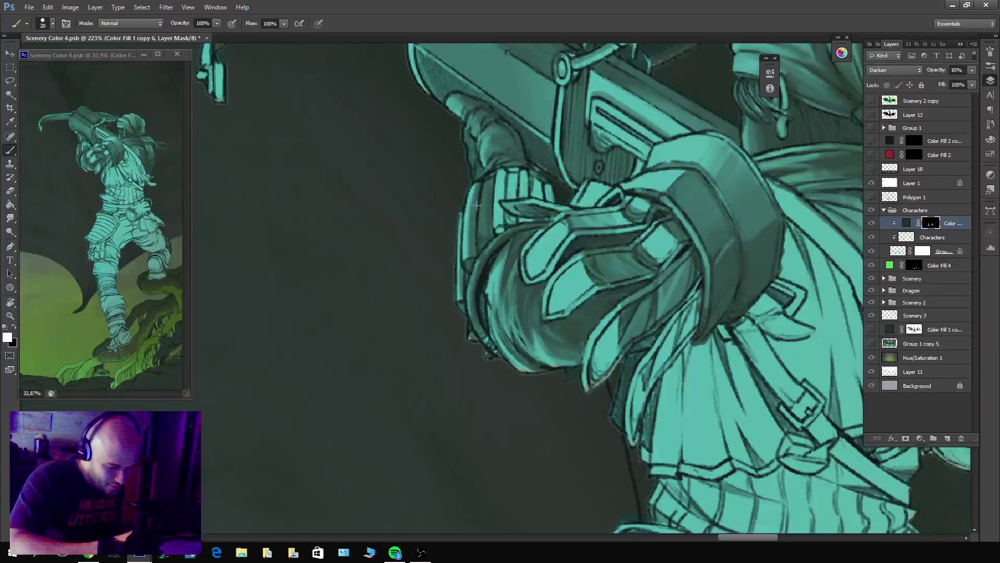
{"action": "key", "text": "x"}
{"action": "mouse_move", "coordinate": [484, 237]}
{"action": "left_mouse_down"}
{"action": "mouse_move", "coordinate": [491, 182]}
{"action": "mouse_move", "coordinate": [502, 179]}
{"action": "mouse_move", "coordinate": [508, 225]}
{"action": "mouse_move", "coordinate": [515, 174]}
{"action": "mouse_move", "coordinate": [534, 190]}
{"action": "mouse_move", "coordinate": [533, 172]}
{"action": "mouse_move", "coordinate": [529, 201]}
{"action": "left_mouse_up"}
{"action": "key", "text": "x"}
{"action": "key", "text": "x"}
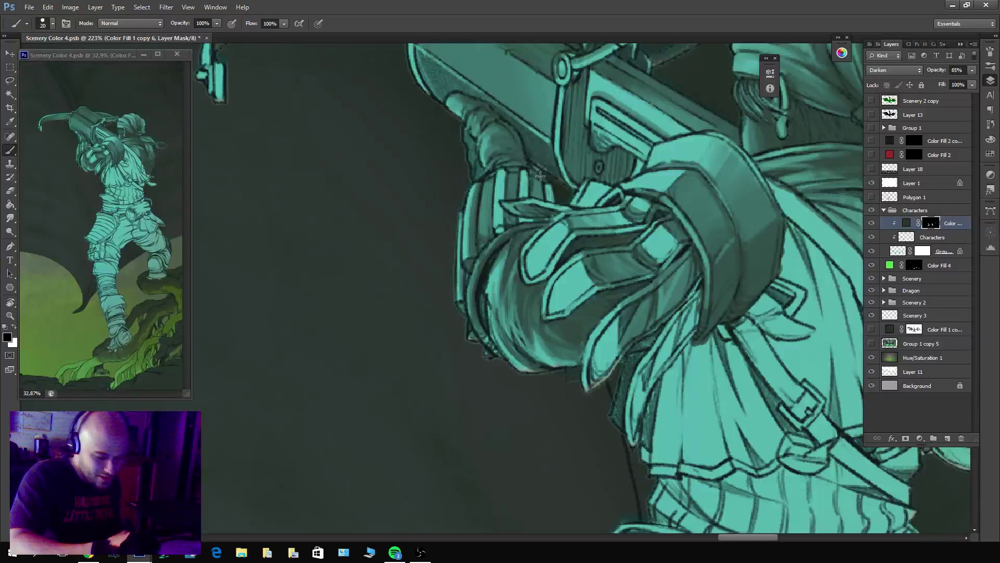
{"action": "key", "text": "x"}
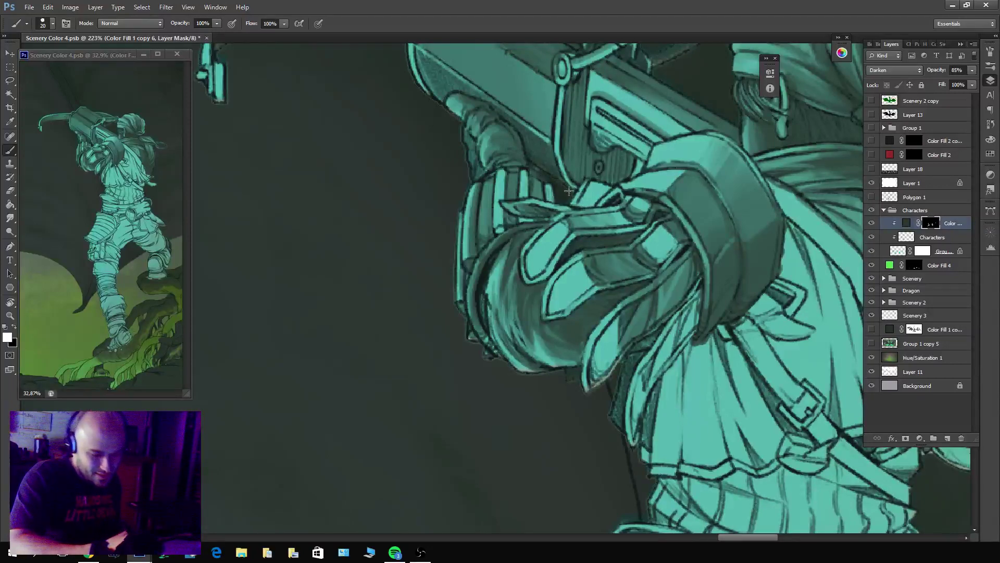
{"action": "key", "text": "x"}
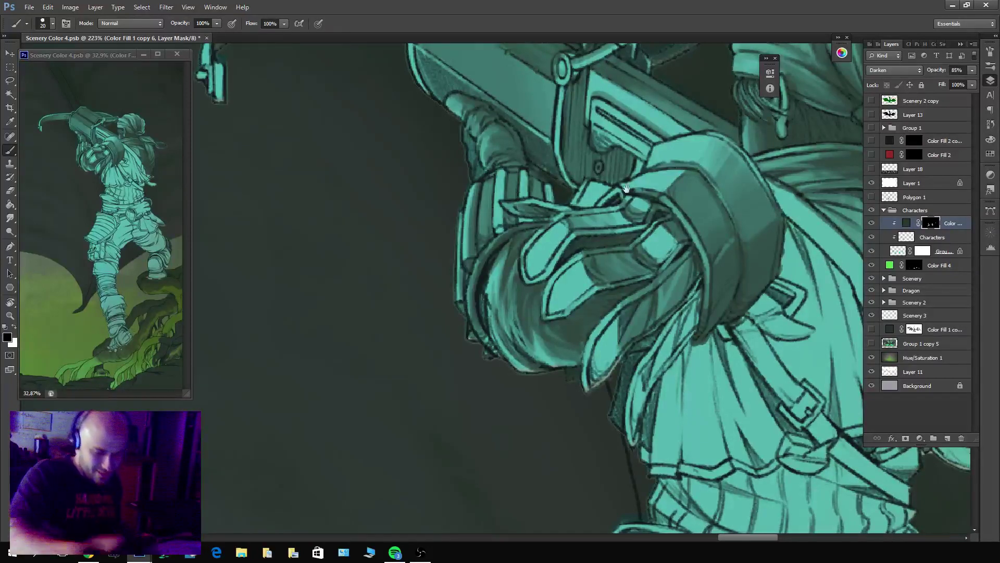
Save the document.
{"action": "scroll", "coordinate": [580, 322], "scroll_direction": "up", "scroll_amount": 5}
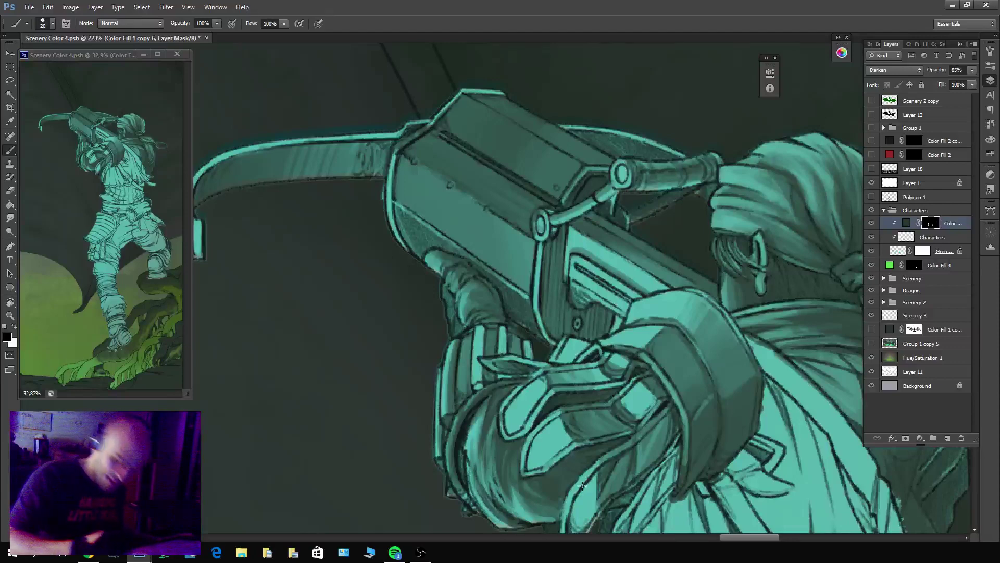
{"action": "mouse_move", "coordinate": [611, 508]}
{"action": "left_mouse_down"}
{"action": "mouse_move", "coordinate": [588, 452]}
{"action": "mouse_move", "coordinate": [582, 338]}
{"action": "left_mouse_up"}
{"action": "key", "text": "ctrl+s"}
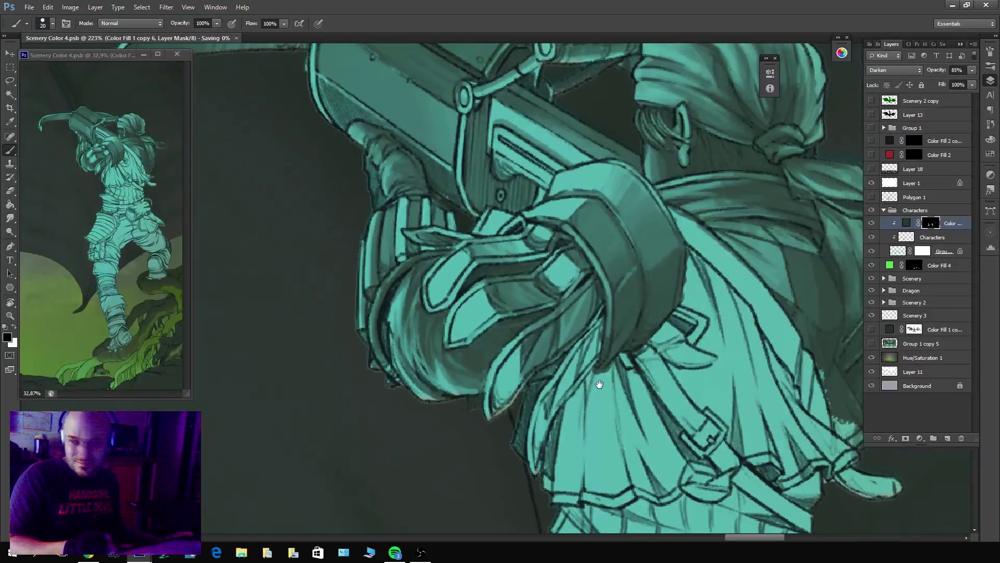
{"action": "left_click_drag", "start_coordinate": [633, 374], "coordinate": [600, 375]}
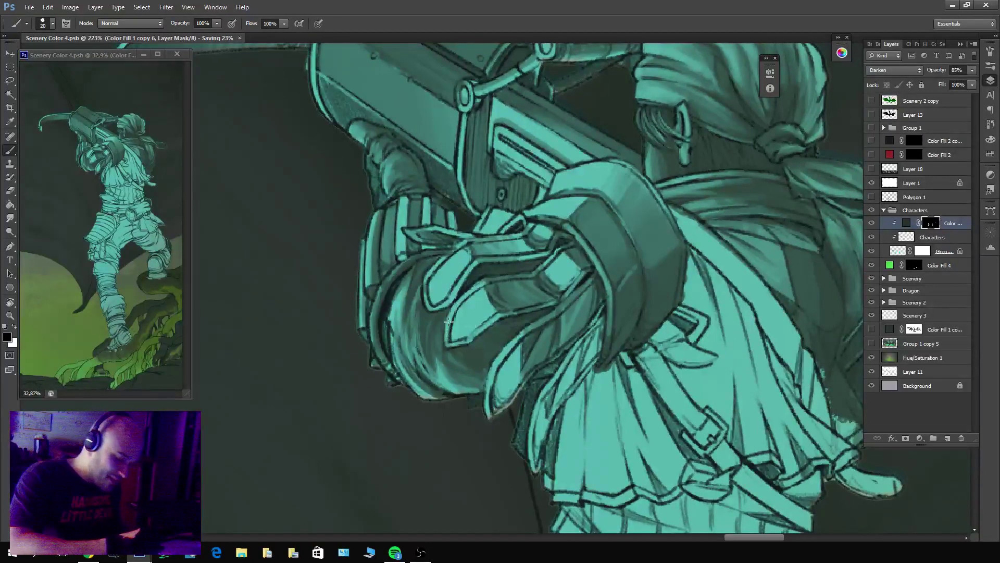
Shade the pointed tips of the three arm strips over the sleeve, alternating white and black.
{"action": "key", "text": "x"}
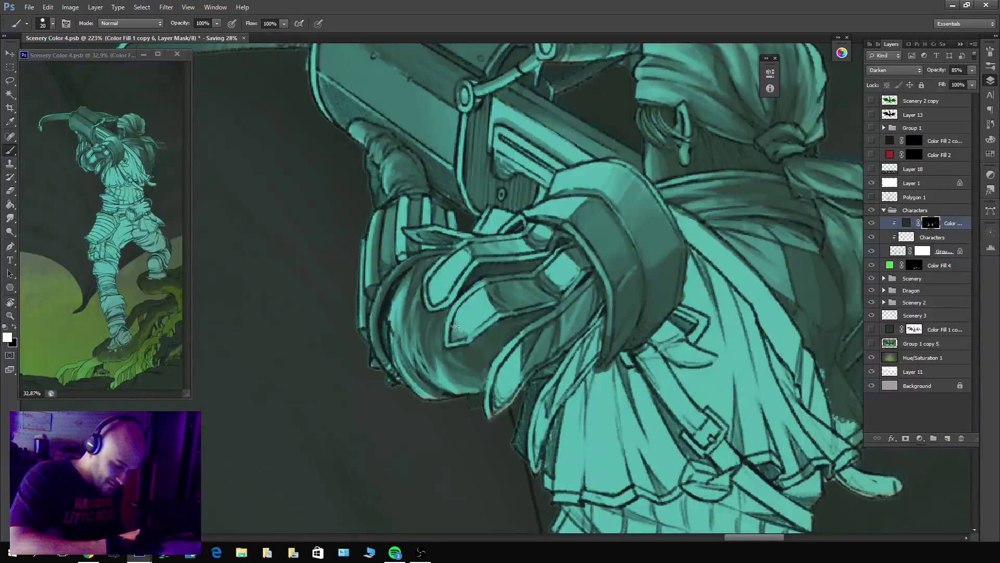
{"action": "key", "text": "x"}
{"action": "key", "text": "x"}
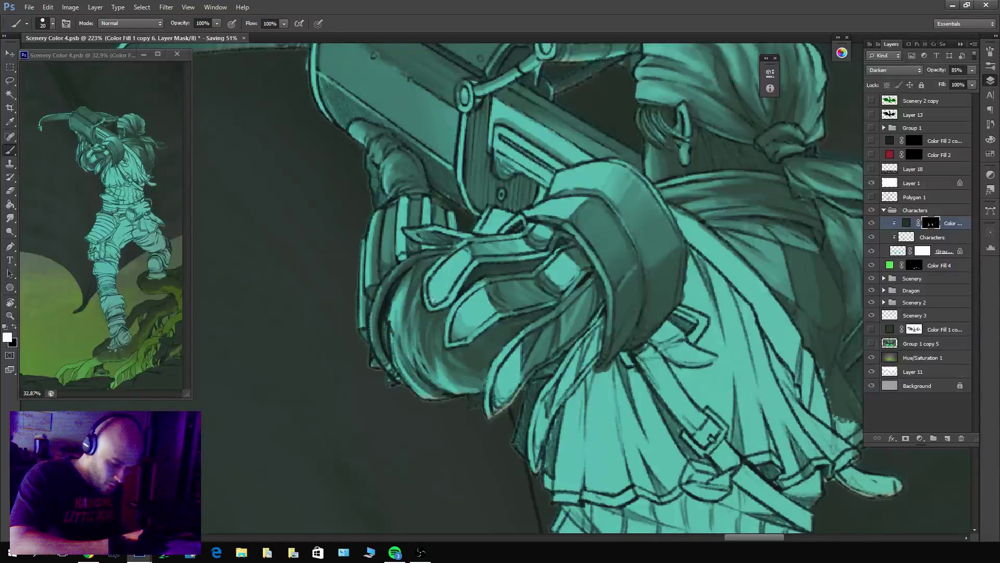
{"action": "key", "text": "x"}
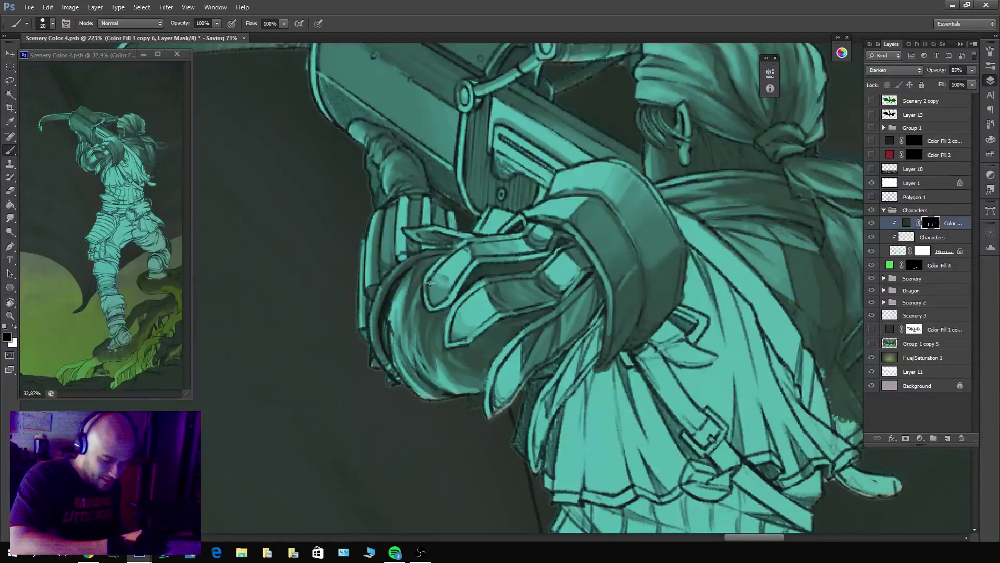
{"action": "key", "text": "x"}
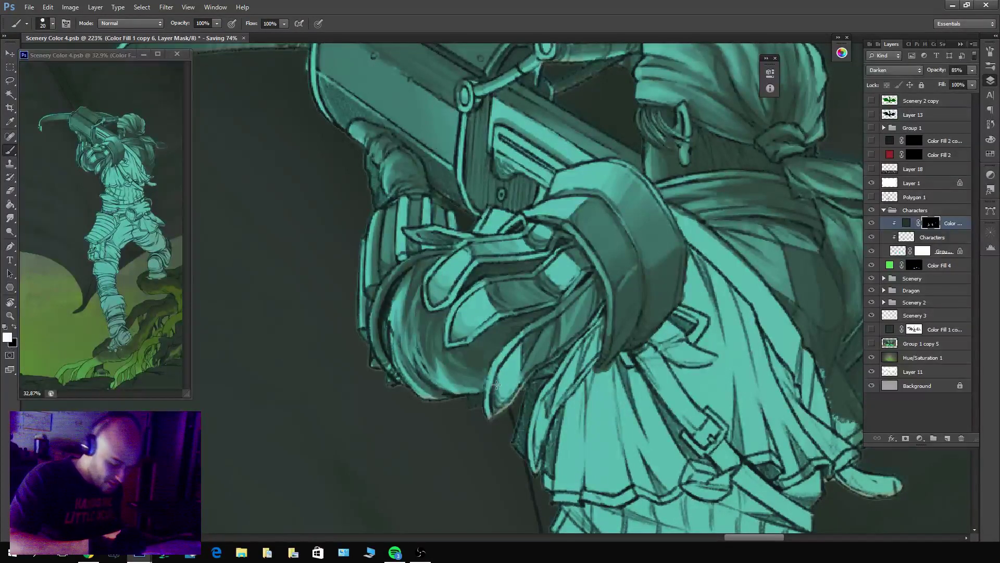
{"action": "mouse_move", "coordinate": [496, 385]}
{"action": "left_mouse_down"}
{"action": "mouse_move", "coordinate": [509, 365]}
{"action": "mouse_move", "coordinate": [514, 389]}
{"action": "left_mouse_up"}
{"action": "key", "text": "x"}
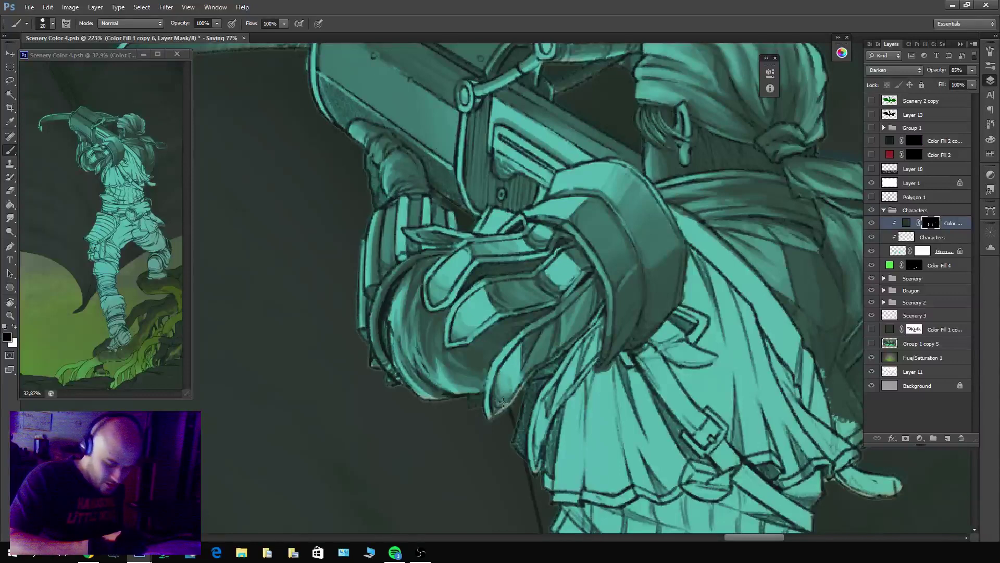
Cover the lowest hanging strips between the cuff and the shirt with white shading down to their tips.
{"action": "key", "text": "x"}
{"action": "left_click_drag", "start_coordinate": [601, 337], "coordinate": [590, 360]}
{"action": "mouse_move", "coordinate": [604, 317]}
{"action": "left_mouse_down"}
{"action": "mouse_move", "coordinate": [586, 367]}
{"action": "mouse_move", "coordinate": [539, 428]}
{"action": "left_mouse_up"}
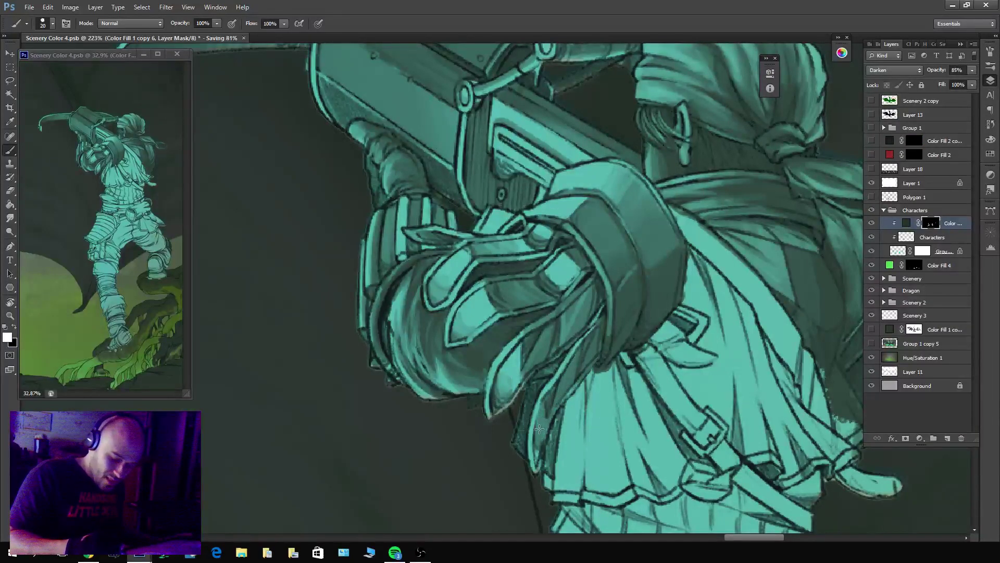
{"action": "key", "text": "x"}
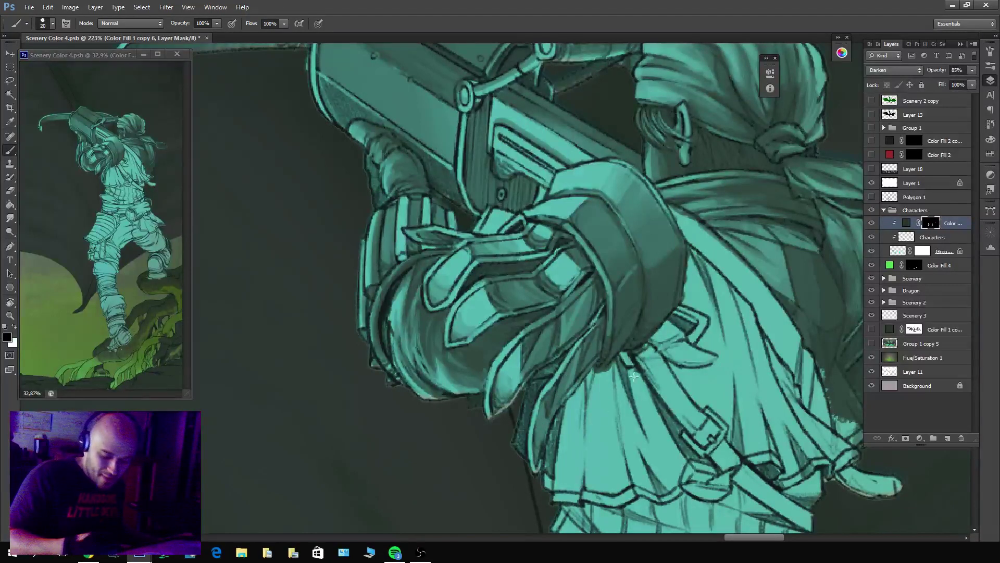
{"action": "key", "text": "x"}
{"action": "left_click_drag", "start_coordinate": [604, 302], "coordinate": [573, 352]}
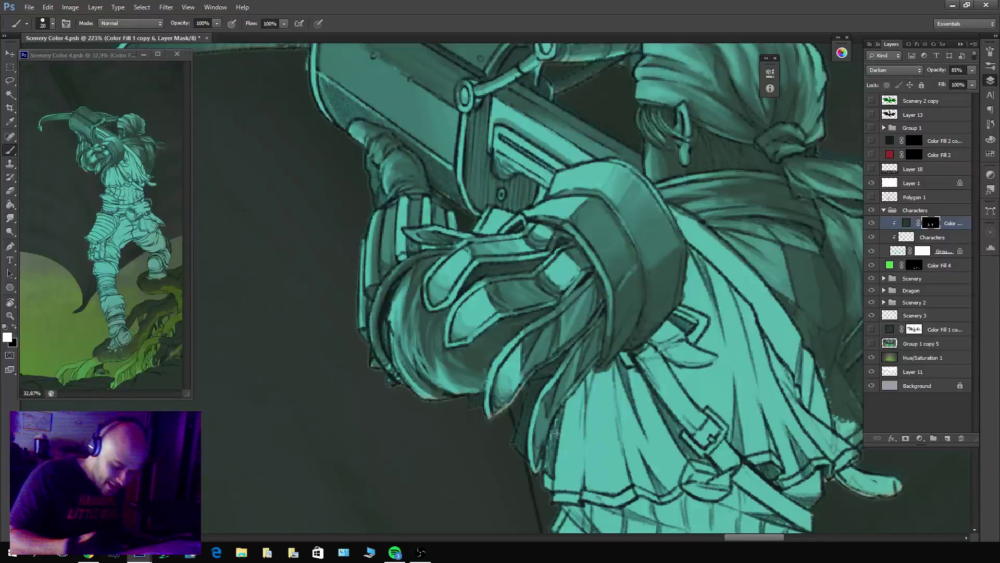
{"action": "mouse_move", "coordinate": [557, 433]}
{"action": "left_mouse_down"}
{"action": "mouse_move", "coordinate": [548, 453]}
{"action": "mouse_move", "coordinate": [561, 409]}
{"action": "mouse_move", "coordinate": [546, 491]}
{"action": "left_mouse_up"}
{"action": "key", "text": "x"}
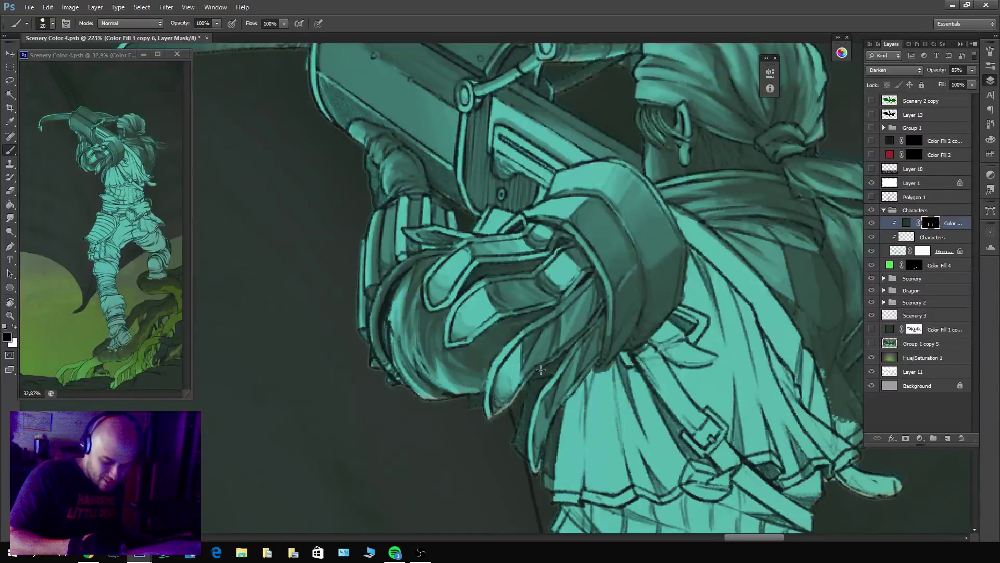
{"action": "left_click_drag", "start_coordinate": [478, 402], "coordinate": [402, 323]}
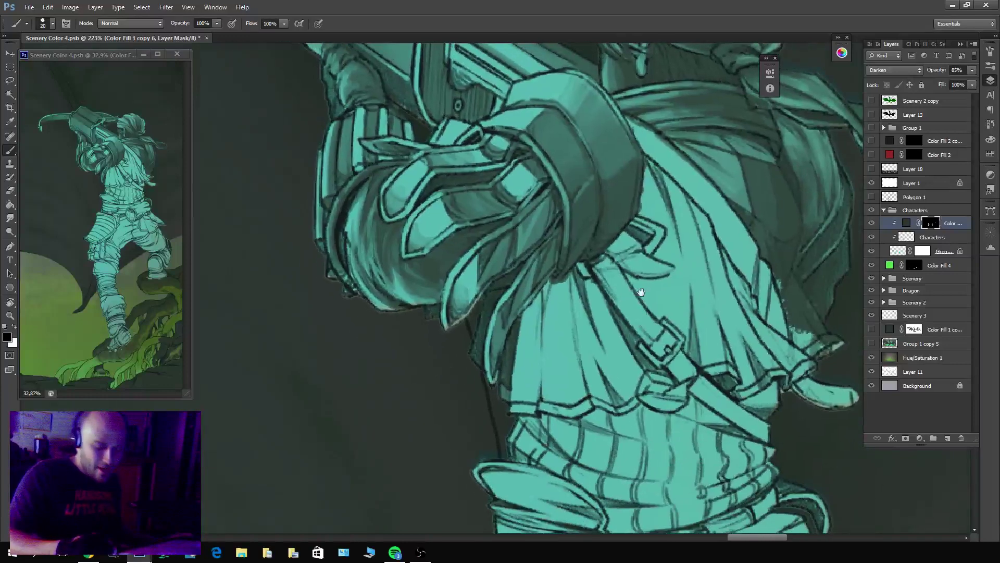
{"action": "left_click_drag", "start_coordinate": [527, 150], "coordinate": [673, 295]}
{"action": "key", "text": "x"}
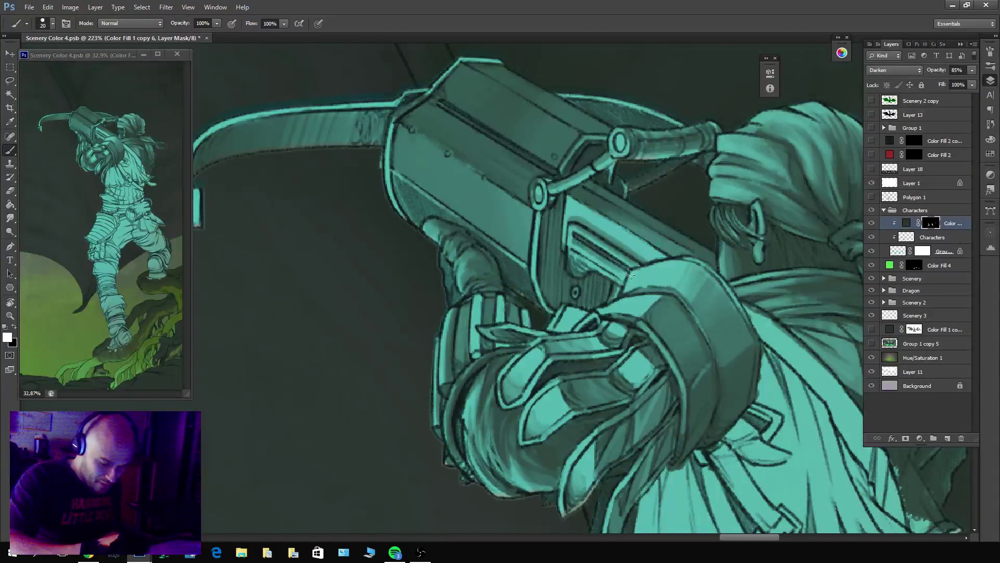
{"action": "key", "text": "x"}
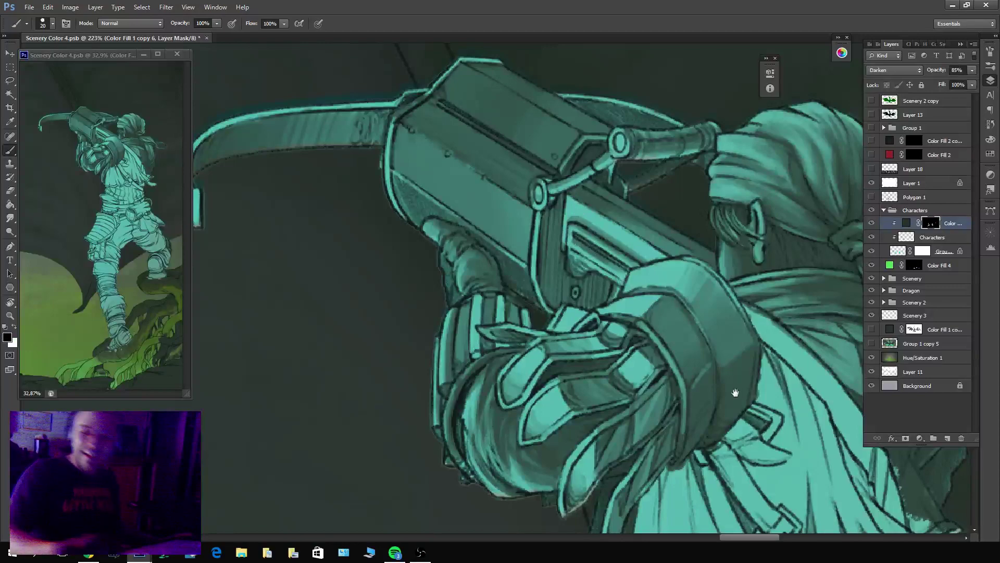
{"action": "scroll", "coordinate": [663, 393], "scroll_direction": "down", "scroll_amount": 3}
{"action": "scroll", "coordinate": [663, 392], "scroll_direction": "right", "scroll_amount": 3}
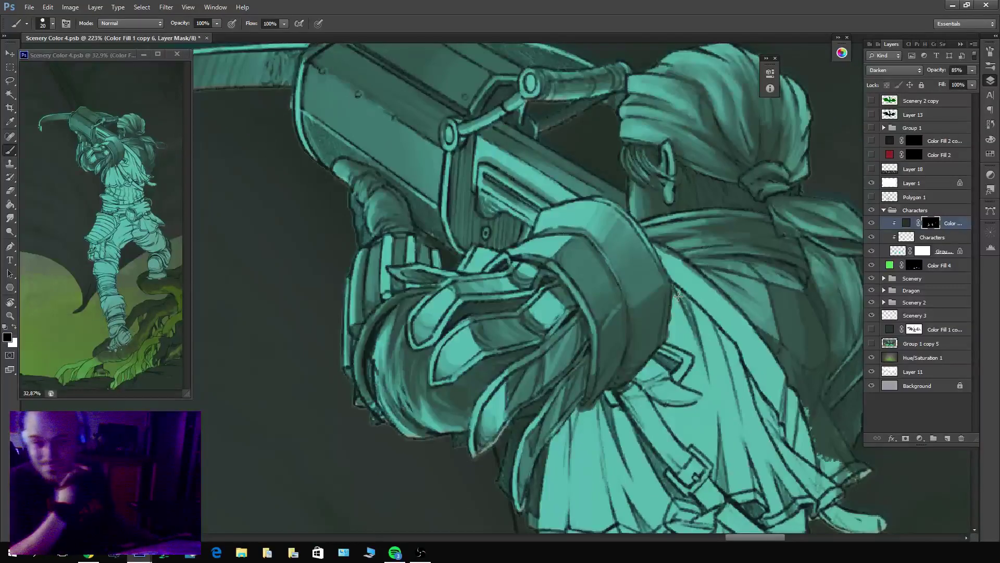
{"action": "scroll", "coordinate": [678, 296], "scroll_direction": "down", "scroll_amount": 4}
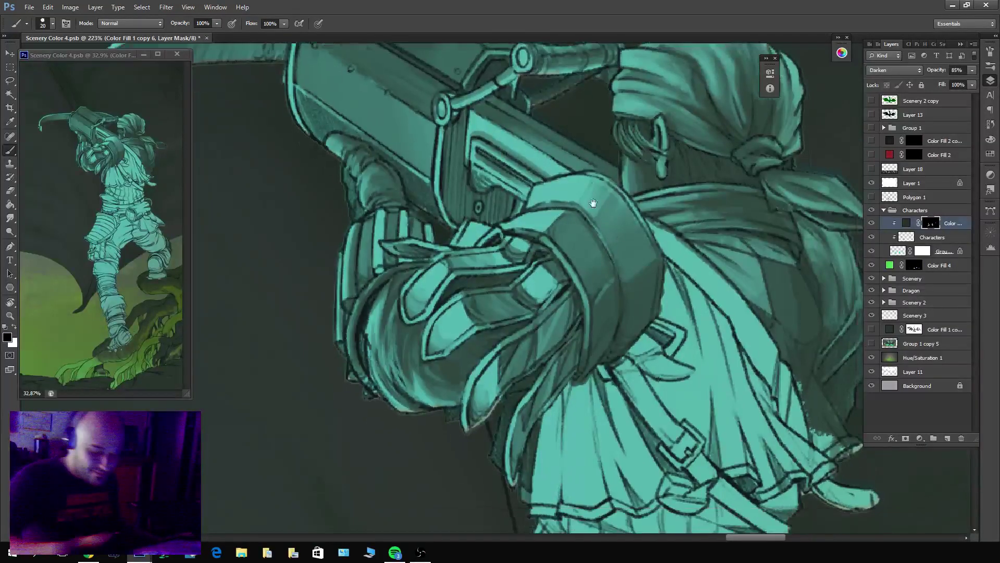
Paint shadow on the dark colour fill's mask over the crossbowman's back drapery, including the pleated hem and trailing cloth end.
{"action": "scroll", "coordinate": [667, 284], "scroll_direction": "right", "scroll_amount": 2}
{"action": "key", "text": "x"}
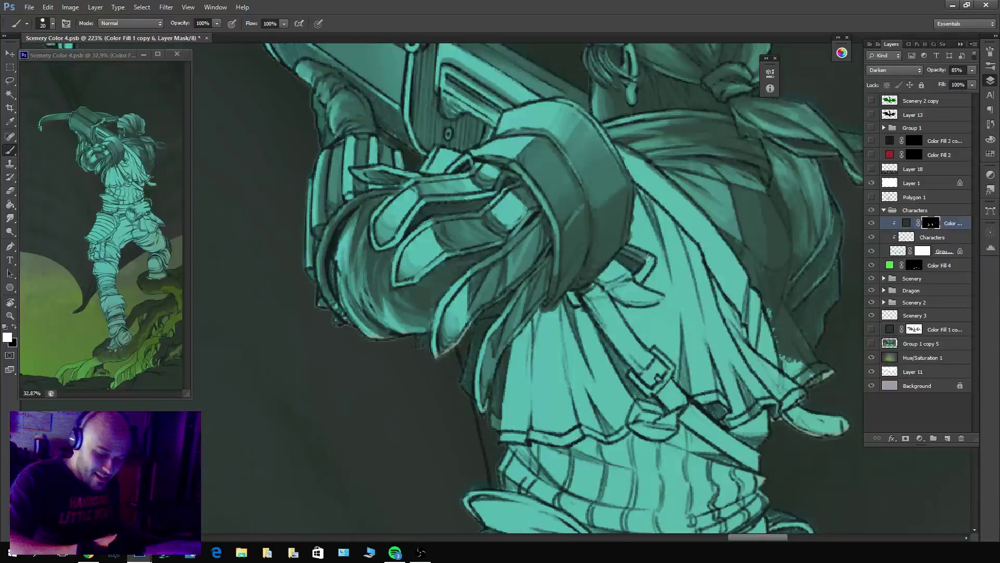
{"action": "mouse_move", "coordinate": [639, 261]}
{"action": "left_mouse_down"}
{"action": "mouse_move", "coordinate": [620, 203]}
{"action": "mouse_move", "coordinate": [640, 216]}
{"action": "mouse_move", "coordinate": [640, 203]}
{"action": "mouse_move", "coordinate": [658, 238]}
{"action": "mouse_move", "coordinate": [660, 213]}
{"action": "mouse_move", "coordinate": [671, 220]}
{"action": "mouse_move", "coordinate": [620, 144]}
{"action": "mouse_move", "coordinate": [688, 209]}
{"action": "mouse_move", "coordinate": [714, 260]}
{"action": "mouse_move", "coordinate": [700, 226]}
{"action": "mouse_move", "coordinate": [734, 268]}
{"action": "mouse_move", "coordinate": [814, 430]}
{"action": "mouse_move", "coordinate": [841, 363]}
{"action": "left_mouse_up"}
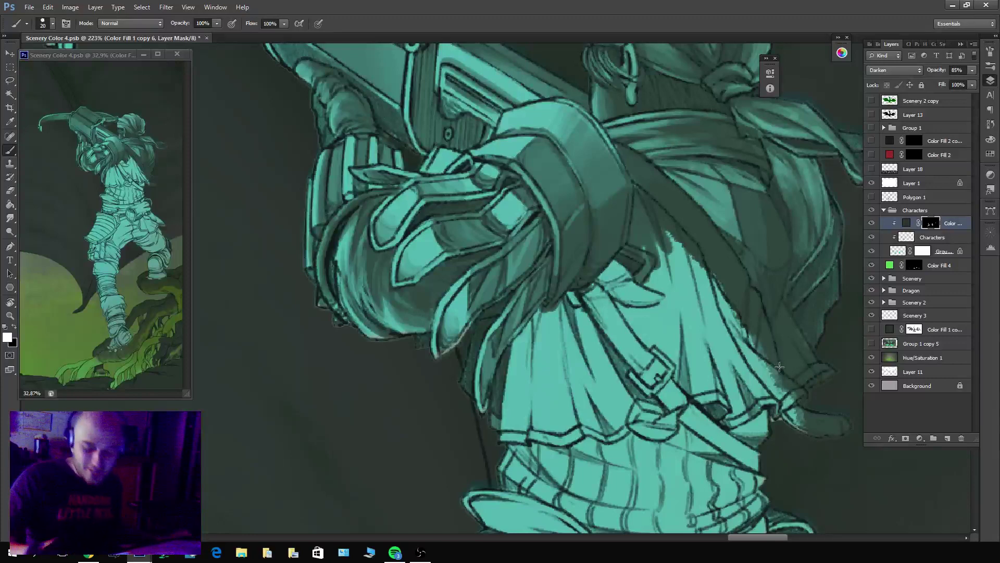
{"action": "mouse_move", "coordinate": [802, 427]}
{"action": "left_mouse_down"}
{"action": "mouse_move", "coordinate": [749, 332]}
{"action": "mouse_move", "coordinate": [750, 406]}
{"action": "mouse_move", "coordinate": [696, 375]}
{"action": "mouse_move", "coordinate": [735, 422]}
{"action": "mouse_move", "coordinate": [712, 406]}
{"action": "mouse_move", "coordinate": [653, 332]}
{"action": "mouse_move", "coordinate": [618, 307]}
{"action": "mouse_move", "coordinate": [607, 285]}
{"action": "mouse_move", "coordinate": [614, 272]}
{"action": "mouse_move", "coordinate": [601, 294]}
{"action": "mouse_move", "coordinate": [677, 360]}
{"action": "mouse_move", "coordinate": [745, 337]}
{"action": "mouse_move", "coordinate": [755, 351]}
{"action": "mouse_move", "coordinate": [703, 368]}
{"action": "left_mouse_up"}
Paint narrow highlights back into the shaded drapery along the lower back fold on the layer mask.
{"action": "key", "text": "x"}
{"action": "mouse_move", "coordinate": [710, 330]}
{"action": "left_mouse_down"}
{"action": "mouse_move", "coordinate": [708, 375]}
{"action": "mouse_move", "coordinate": [710, 328]}
{"action": "mouse_move", "coordinate": [702, 368]}
{"action": "mouse_move", "coordinate": [701, 347]}
{"action": "mouse_move", "coordinate": [712, 390]}
{"action": "left_mouse_up"}
{"action": "key", "text": "x"}
{"action": "key", "text": "x"}
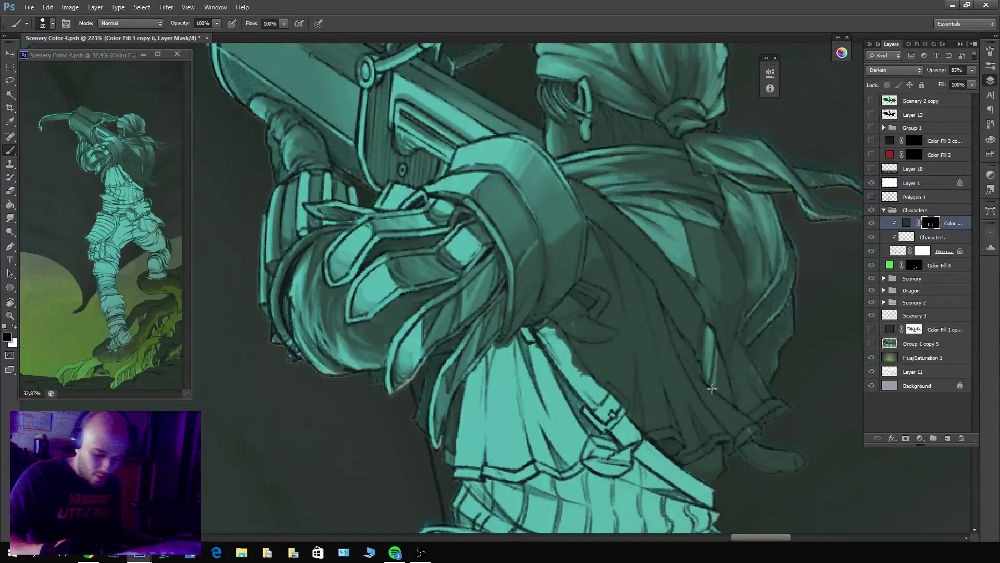
{"action": "mouse_move", "coordinate": [716, 353]}
{"action": "left_mouse_down"}
{"action": "mouse_move", "coordinate": [714, 389]}
{"action": "mouse_move", "coordinate": [730, 401]}
{"action": "left_mouse_up"}
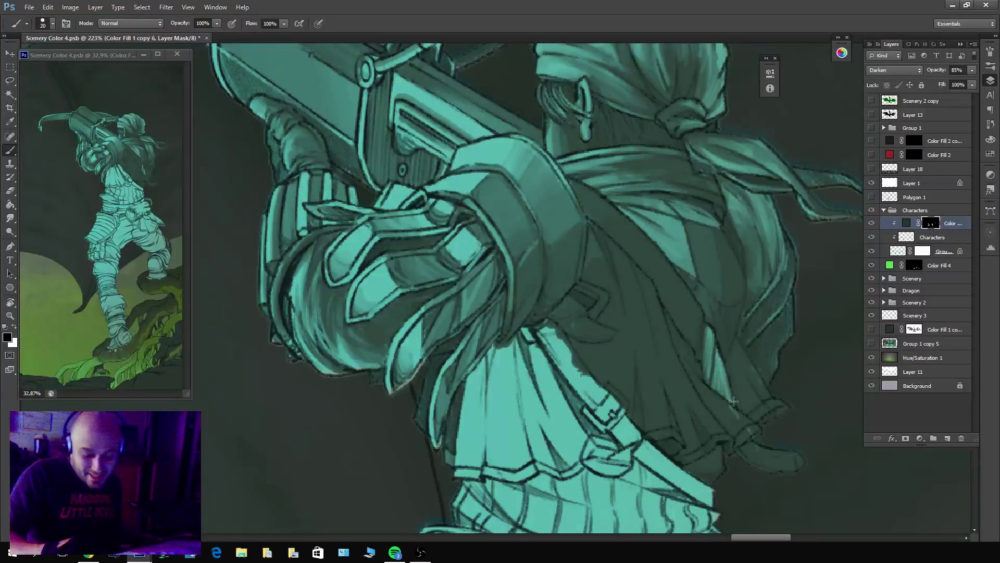
{"action": "key", "text": "x"}
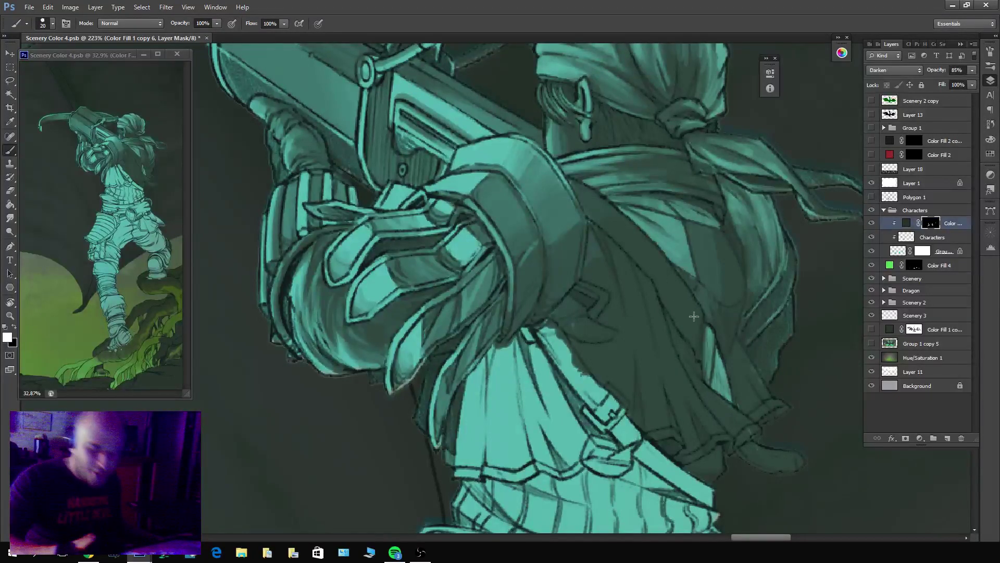
Reveal lit strips along the long diagonal fold in the middle of the back drapery.
{"action": "key", "text": "x"}
{"action": "mouse_move", "coordinate": [698, 302]}
{"action": "left_mouse_down"}
{"action": "mouse_move", "coordinate": [694, 351]}
{"action": "mouse_move", "coordinate": [683, 336]}
{"action": "left_mouse_up"}
{"action": "mouse_move", "coordinate": [679, 275]}
{"action": "left_mouse_down"}
{"action": "mouse_move", "coordinate": [669, 303]}
{"action": "mouse_move", "coordinate": [658, 270]}
{"action": "mouse_move", "coordinate": [667, 329]}
{"action": "mouse_move", "coordinate": [699, 354]}
{"action": "mouse_move", "coordinate": [694, 301]}
{"action": "mouse_move", "coordinate": [689, 341]}
{"action": "mouse_move", "coordinate": [706, 387]}
{"action": "left_mouse_up"}
{"action": "key", "text": "x"}
{"action": "key", "text": "x"}
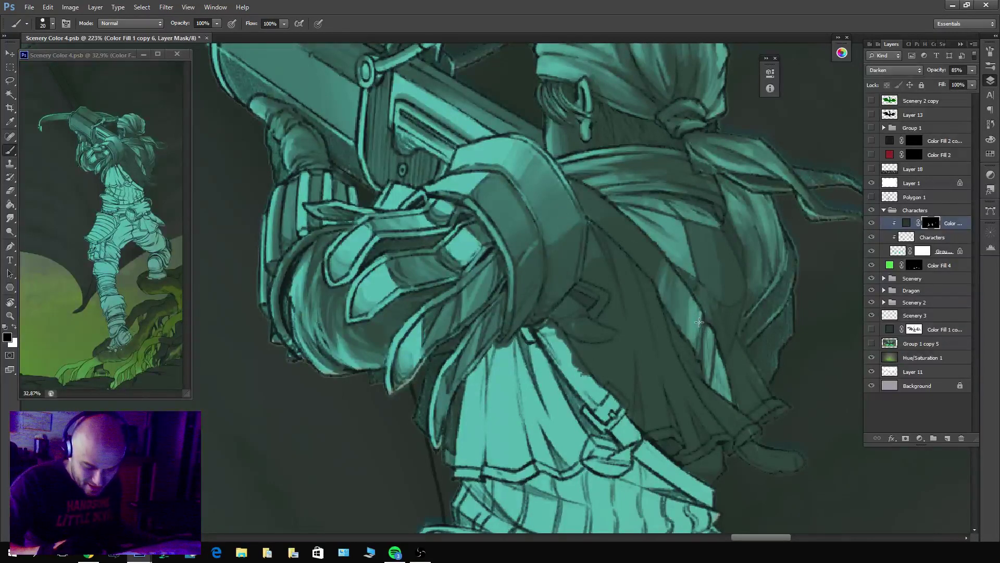
{"action": "mouse_move", "coordinate": [702, 322]}
{"action": "left_mouse_down"}
{"action": "mouse_move", "coordinate": [710, 395]}
{"action": "mouse_move", "coordinate": [713, 341]}
{"action": "mouse_move", "coordinate": [712, 391]}
{"action": "mouse_move", "coordinate": [717, 353]}
{"action": "mouse_move", "coordinate": [715, 380]}
{"action": "left_mouse_up"}
{"action": "key", "text": "x"}
{"action": "key", "text": "x"}
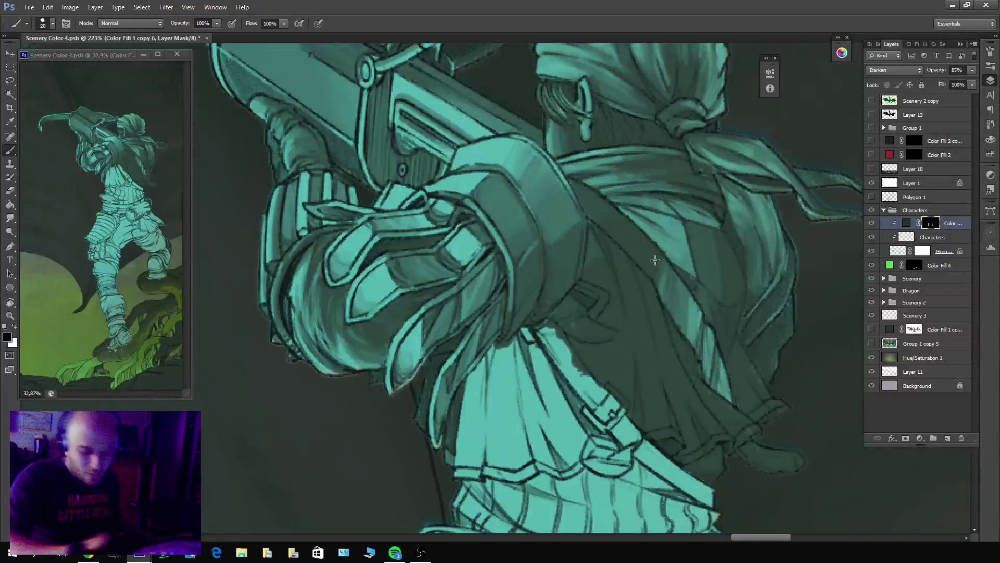
Lighten the upper drapery fold and the rounded cloth panel beneath the scarf, restoring shadow along the panel's inner edge.
{"action": "mouse_move", "coordinate": [661, 257]}
{"action": "left_mouse_down"}
{"action": "mouse_move", "coordinate": [616, 237]}
{"action": "mouse_move", "coordinate": [608, 214]}
{"action": "mouse_move", "coordinate": [610, 243]}
{"action": "mouse_move", "coordinate": [632, 237]}
{"action": "mouse_move", "coordinate": [636, 288]}
{"action": "left_mouse_up"}
{"action": "key", "text": "x"}
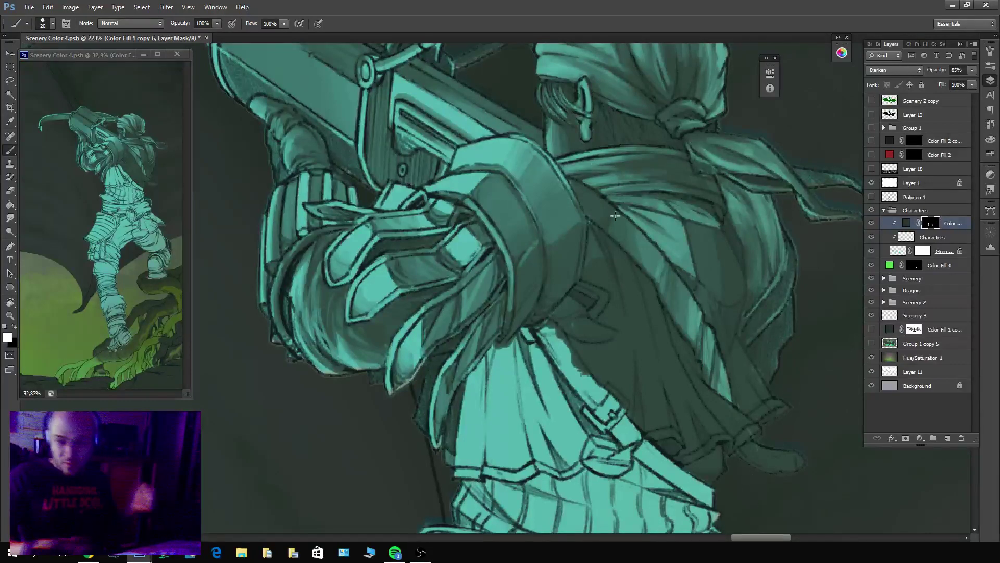
{"action": "key", "text": "x"}
{"action": "mouse_move", "coordinate": [730, 254]}
{"action": "left_mouse_down"}
{"action": "mouse_move", "coordinate": [741, 291]}
{"action": "mouse_move", "coordinate": [733, 295]}
{"action": "mouse_move", "coordinate": [720, 289]}
{"action": "mouse_move", "coordinate": [701, 248]}
{"action": "mouse_move", "coordinate": [703, 263]}
{"action": "mouse_move", "coordinate": [706, 232]}
{"action": "left_mouse_up"}
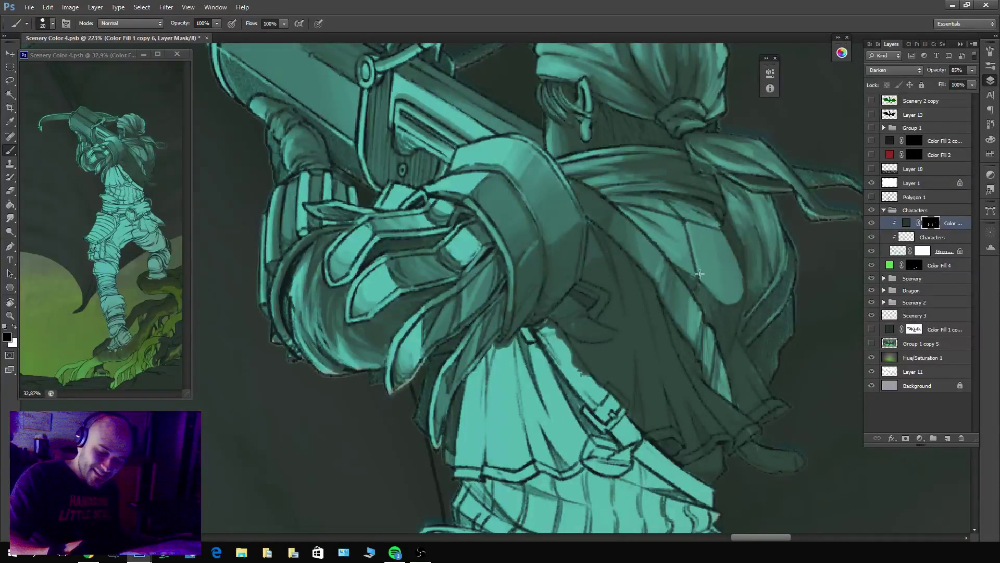
{"action": "left_click_drag", "start_coordinate": [684, 237], "coordinate": [694, 276]}
{"action": "key", "text": "x"}
{"action": "left_click_drag", "start_coordinate": [682, 219], "coordinate": [699, 279]}
Set the brush size to 25 and model the rounded cloth panel with alternating light and shadow strokes.
{"action": "key", "text": "bracketleft"}
{"action": "key", "text": "bracketleft"}
{"action": "key", "text": "bracketleft"}
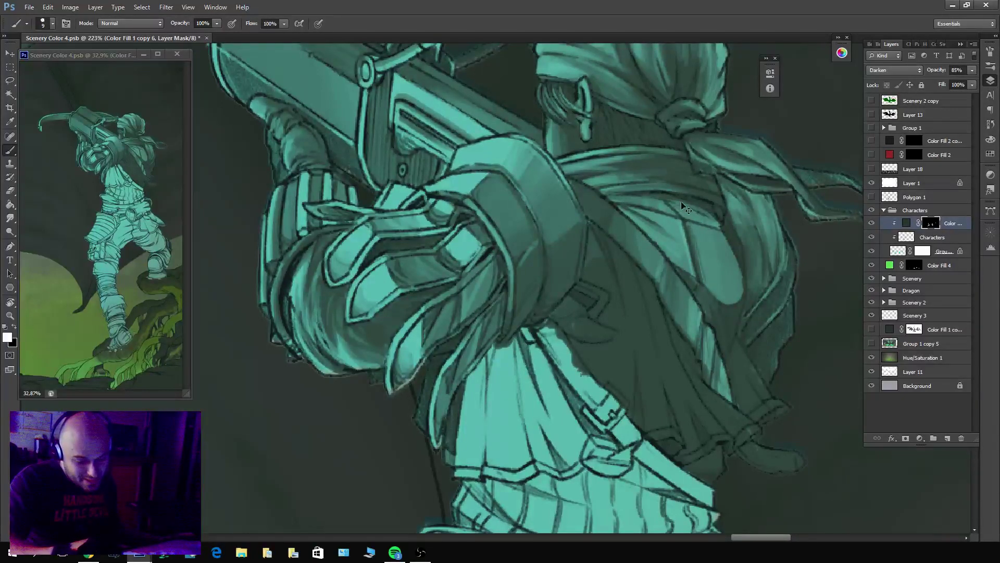
{"action": "key", "text": "bracketright"}
{"action": "key", "text": "bracketright"}
{"action": "key", "text": "bracketright"}
{"action": "key", "text": "bracketright"}
{"action": "key", "text": "x"}
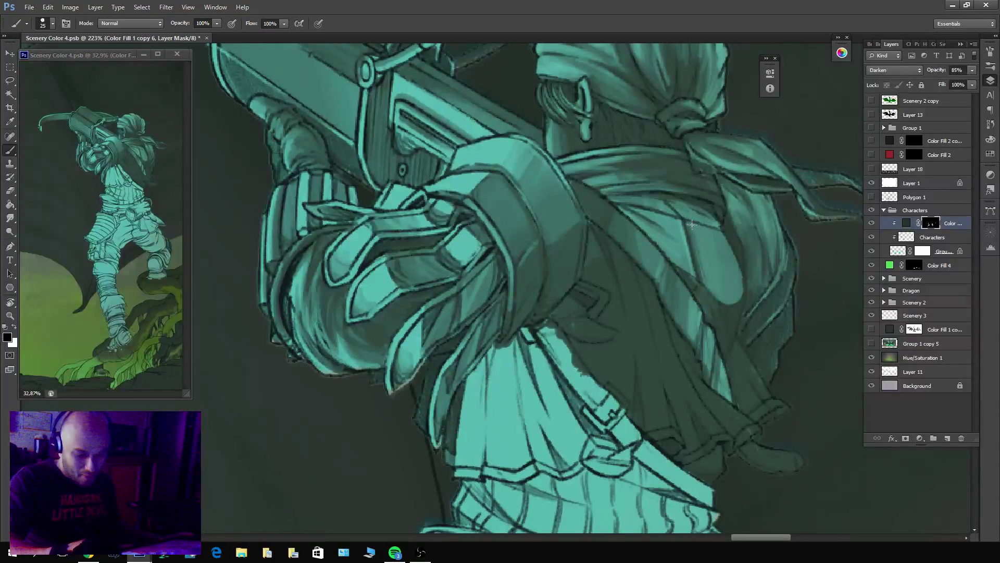
{"action": "mouse_move", "coordinate": [689, 221]}
{"action": "left_mouse_down"}
{"action": "mouse_move", "coordinate": [700, 277]}
{"action": "mouse_move", "coordinate": [720, 300]}
{"action": "mouse_move", "coordinate": [731, 297]}
{"action": "left_mouse_up"}
{"action": "left_click_drag", "start_coordinate": [719, 229], "coordinate": [734, 279]}
{"action": "key", "text": "x"}
{"action": "mouse_move", "coordinate": [688, 220]}
{"action": "left_mouse_down"}
{"action": "mouse_move", "coordinate": [714, 297]}
{"action": "mouse_move", "coordinate": [729, 300]}
{"action": "left_mouse_up"}
{"action": "left_click_drag", "start_coordinate": [709, 232], "coordinate": [735, 300]}
{"action": "left_click_drag", "start_coordinate": [725, 235], "coordinate": [748, 290]}
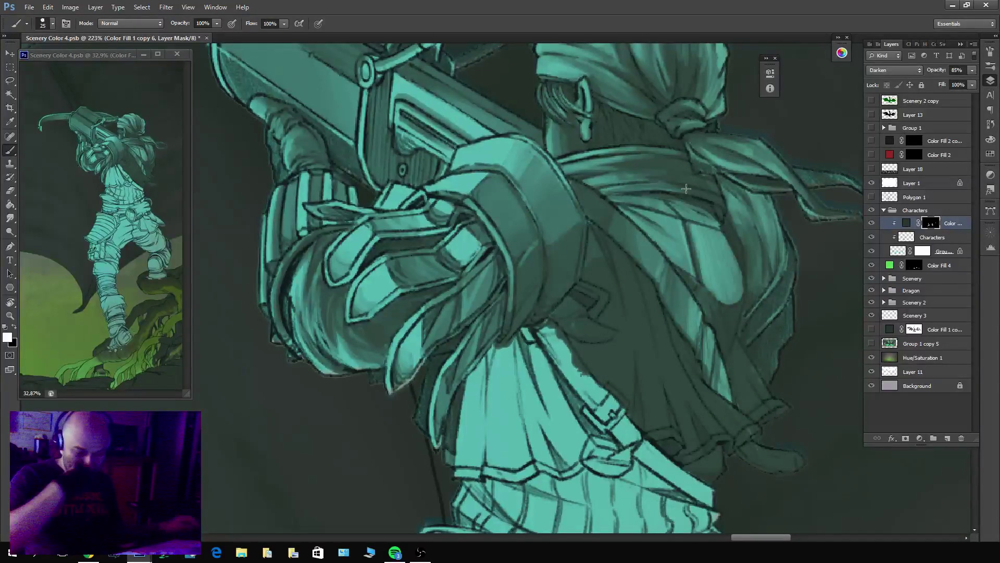
Sample a grey midtone from the arm cuff and blend it over the rounded panel and neighbouring folds.
{"action": "left_click", "coordinate": [560, 171], "text": "alt"}
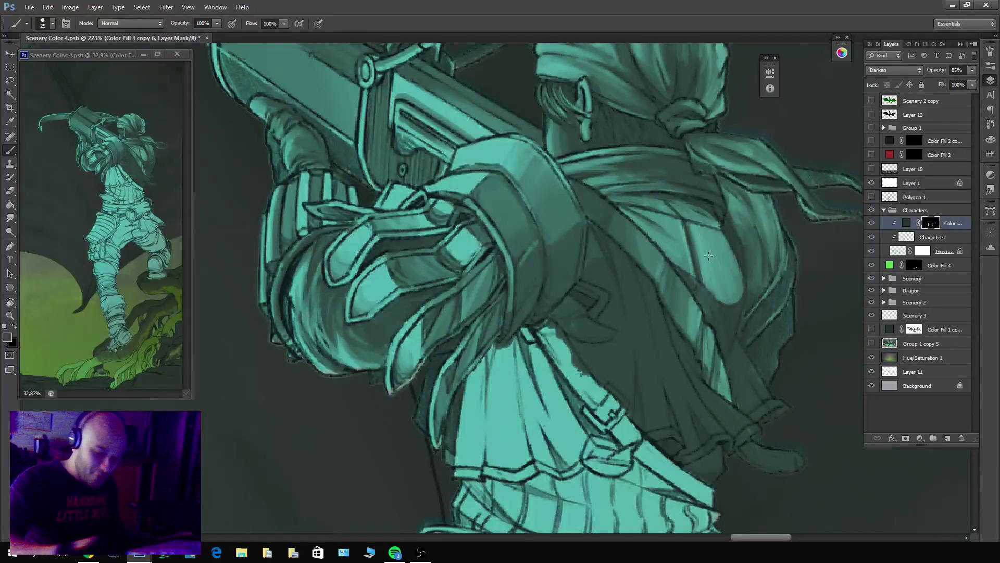
{"action": "left_click", "coordinate": [549, 186], "text": "alt"}
{"action": "left_click_drag", "start_coordinate": [702, 283], "coordinate": [696, 230]}
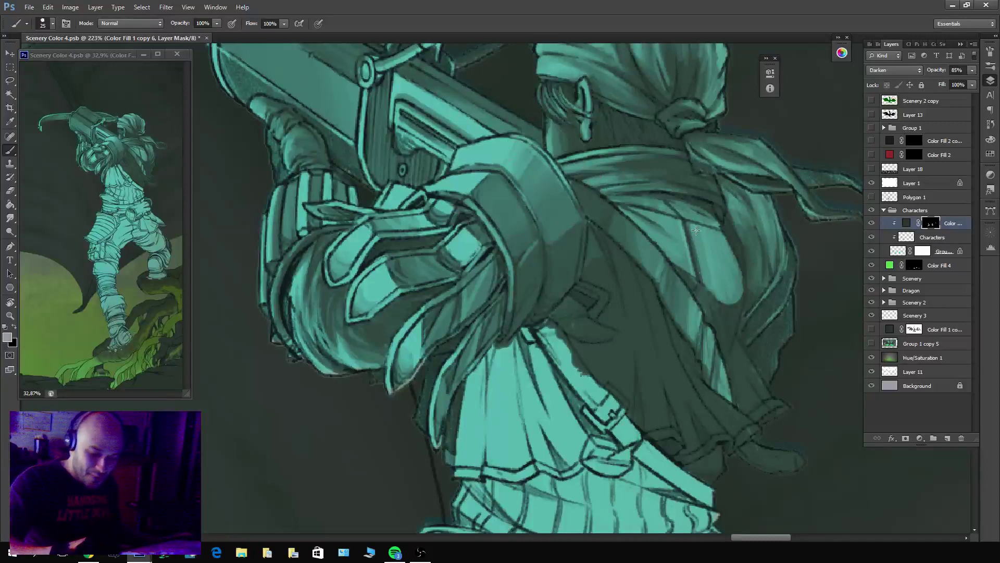
{"action": "left_click_drag", "start_coordinate": [713, 289], "coordinate": [726, 296]}
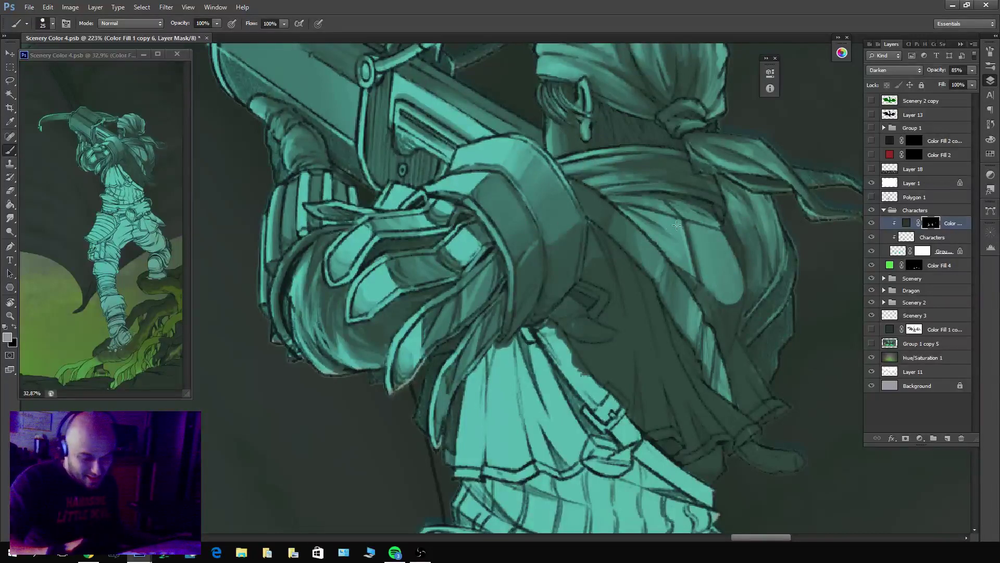
{"action": "mouse_move", "coordinate": [677, 225]}
{"action": "left_mouse_down"}
{"action": "mouse_move", "coordinate": [675, 254]}
{"action": "mouse_move", "coordinate": [648, 232]}
{"action": "left_mouse_up"}
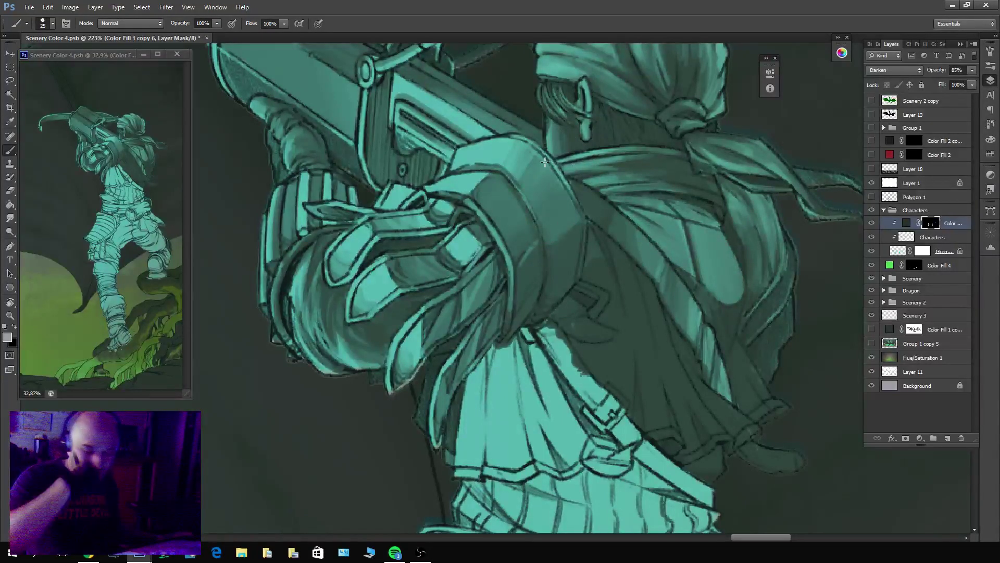
Reduce the brush size to 10, sample black and paint fine highlights along the neck scarf's folds.
{"action": "key", "text": "bracketleft"}
{"action": "left_click", "coordinate": [558, 205], "text": "alt"}
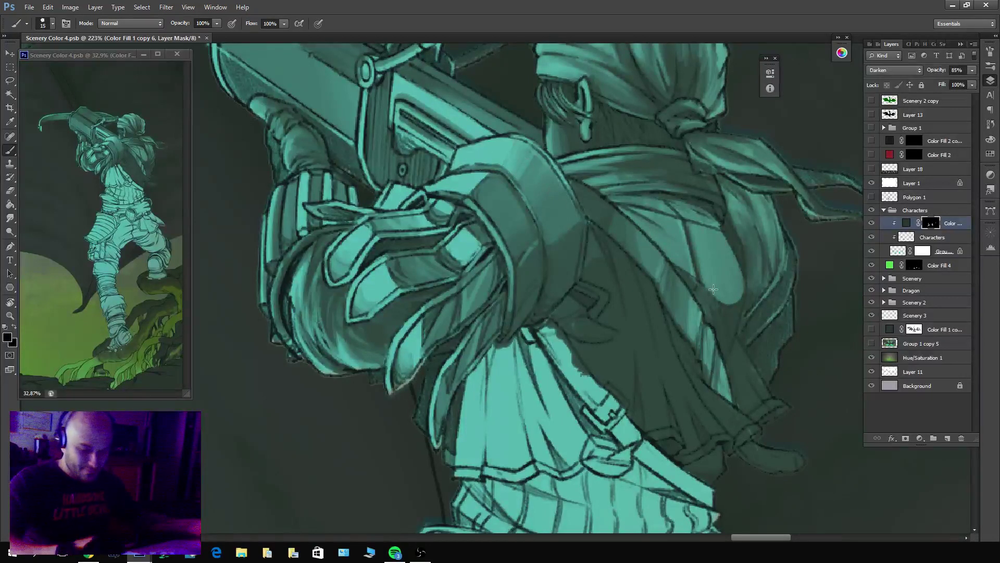
{"action": "key", "text": "bracketleft"}
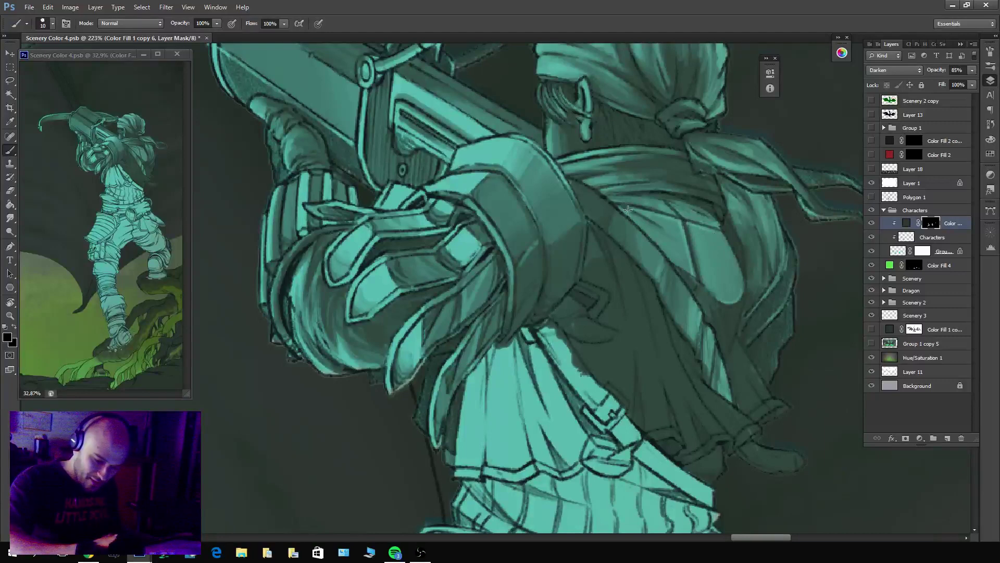
{"action": "mouse_move", "coordinate": [662, 187]}
{"action": "left_mouse_down"}
{"action": "mouse_move", "coordinate": [683, 186]}
{"action": "mouse_move", "coordinate": [636, 186]}
{"action": "mouse_move", "coordinate": [706, 193]}
{"action": "mouse_move", "coordinate": [651, 185]}
{"action": "mouse_move", "coordinate": [730, 206]}
{"action": "left_mouse_up"}
{"action": "mouse_move", "coordinate": [644, 160]}
{"action": "left_mouse_down"}
{"action": "mouse_move", "coordinate": [611, 152]}
{"action": "mouse_move", "coordinate": [679, 156]}
{"action": "mouse_move", "coordinate": [600, 157]}
{"action": "left_mouse_up"}
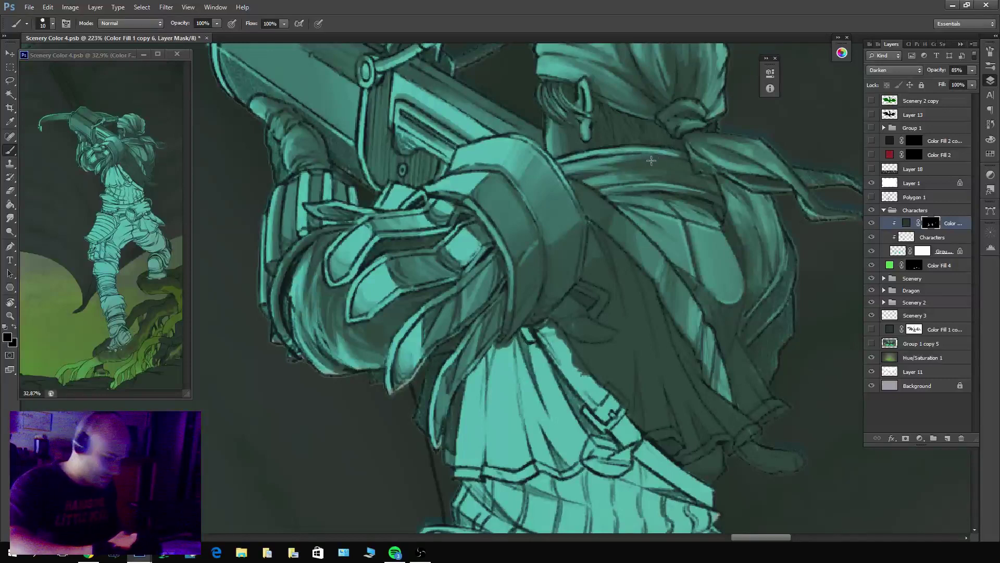
{"action": "key", "text": "x"}
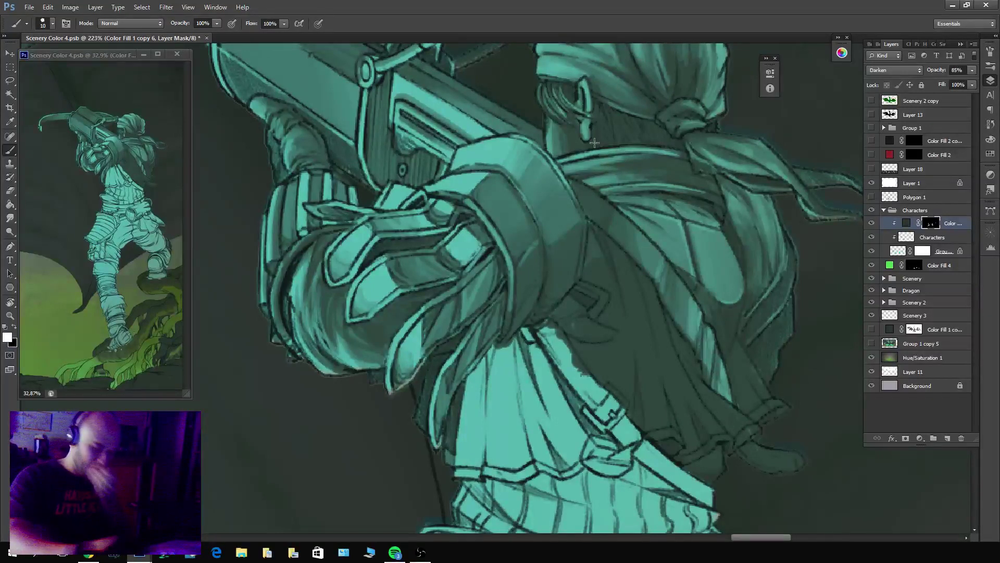
{"action": "key", "text": "x"}
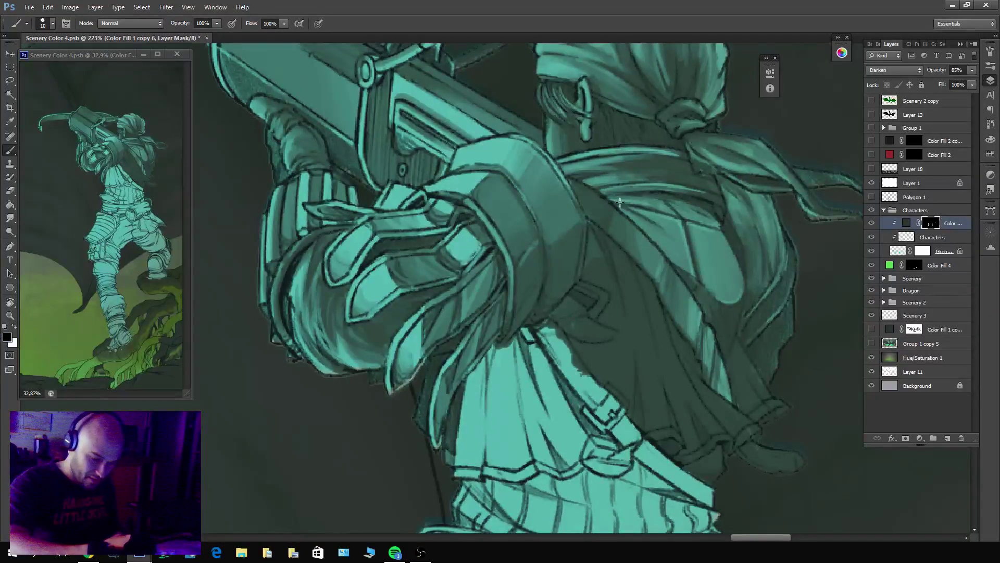
Examine the crossbowman's shading against the whole illustration and return to a close view of the back.
{"action": "key", "text": "c"}
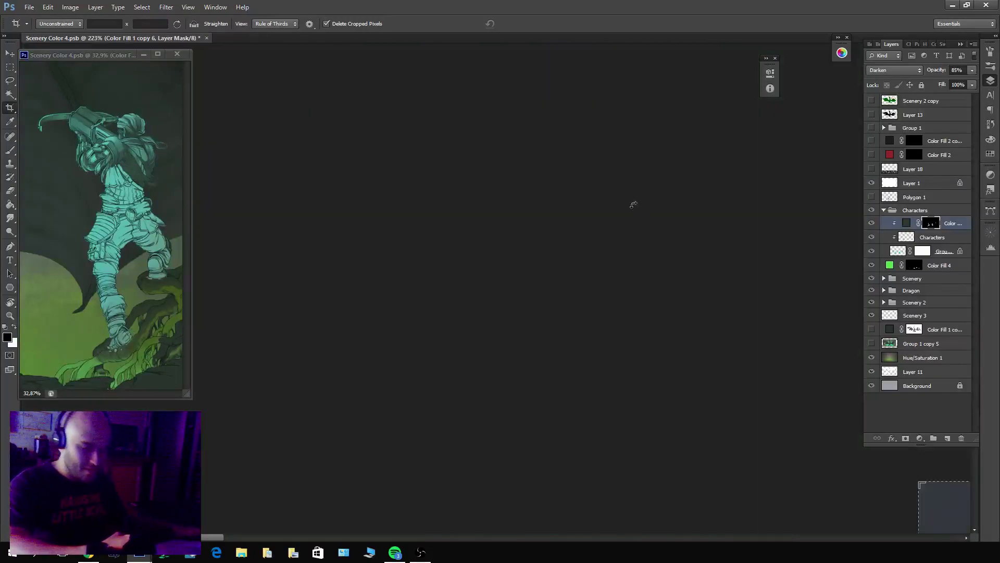
{"action": "key", "text": "z"}
{"action": "left_click", "coordinate": [672, 267], "text": "alt"}
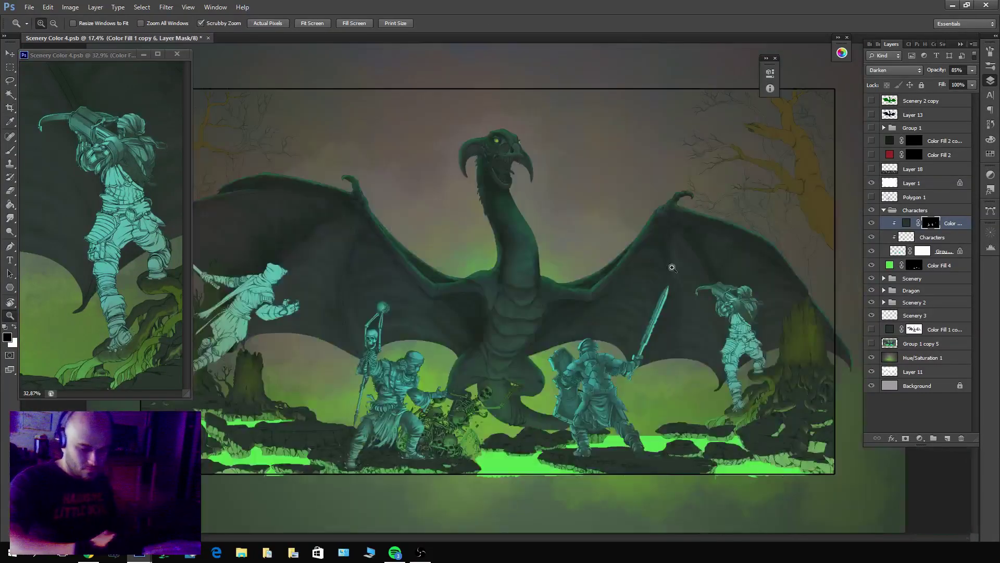
{"action": "left_click_drag", "start_coordinate": [672, 267], "coordinate": [558, 230]}
{"action": "key", "text": "b"}
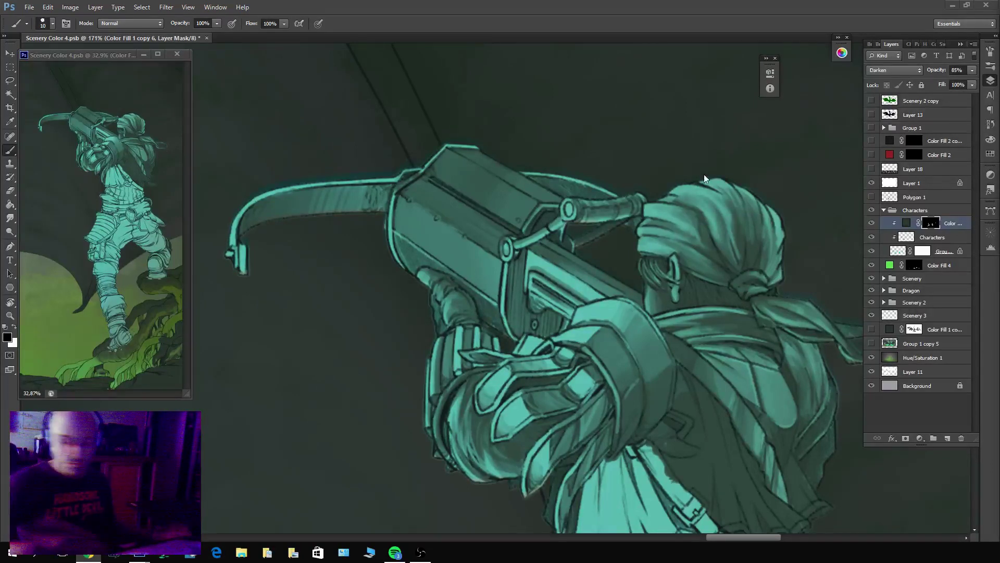
{"action": "scroll", "coordinate": [609, 228], "scroll_direction": "down", "scroll_amount": 5}
{"action": "scroll", "coordinate": [609, 228], "scroll_direction": "right", "scroll_amount": 3}
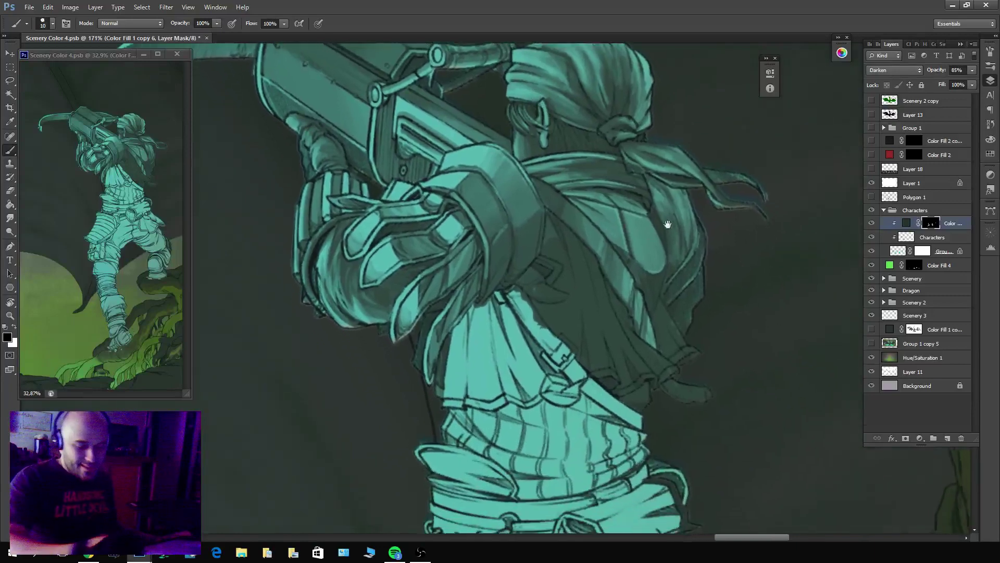
Paint a thin highlight on the outer hem tip of the hanging back cloth and along the fold above it.
{"action": "left_click_drag", "start_coordinate": [697, 302], "coordinate": [712, 342]}
{"action": "key", "text": "x"}
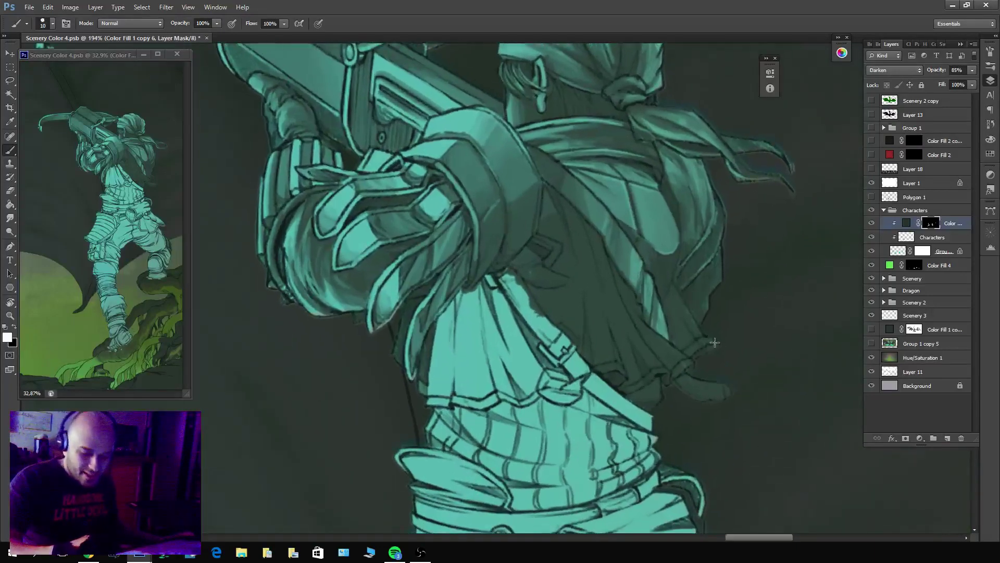
{"action": "key", "text": "x"}
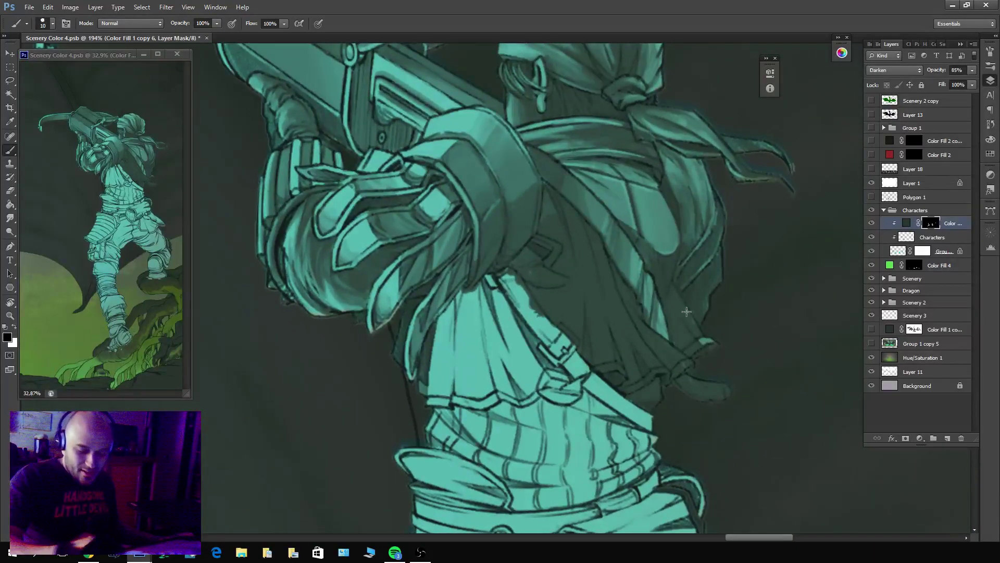
{"action": "mouse_move", "coordinate": [688, 310]}
{"action": "left_mouse_down"}
{"action": "mouse_move", "coordinate": [680, 297]}
{"action": "mouse_move", "coordinate": [698, 341]}
{"action": "left_mouse_up"}
Enlarge the brush to 25, widen the lit area of the outer hanging fold and add shadow creases to it.
{"action": "key", "text": "bracketright"}
{"action": "key", "text": "bracketright"}
{"action": "key", "text": "bracketright"}
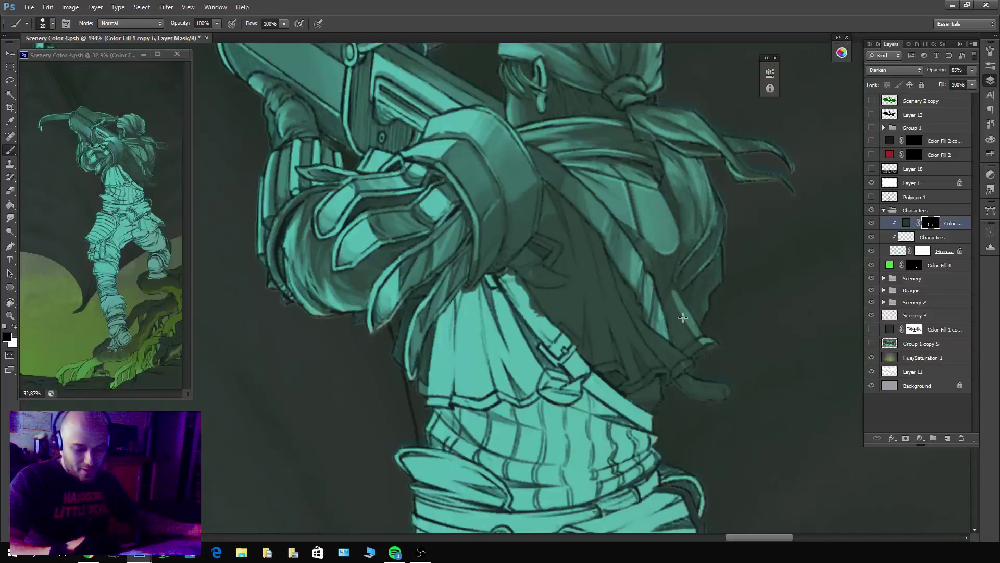
{"action": "mouse_move", "coordinate": [667, 282]}
{"action": "left_mouse_down"}
{"action": "mouse_move", "coordinate": [693, 333]}
{"action": "mouse_move", "coordinate": [680, 313]}
{"action": "mouse_move", "coordinate": [694, 344]}
{"action": "mouse_move", "coordinate": [683, 312]}
{"action": "mouse_move", "coordinate": [677, 339]}
{"action": "mouse_move", "coordinate": [687, 342]}
{"action": "left_mouse_up"}
{"action": "key", "text": "x"}
{"action": "left_click_drag", "start_coordinate": [673, 302], "coordinate": [691, 340]}
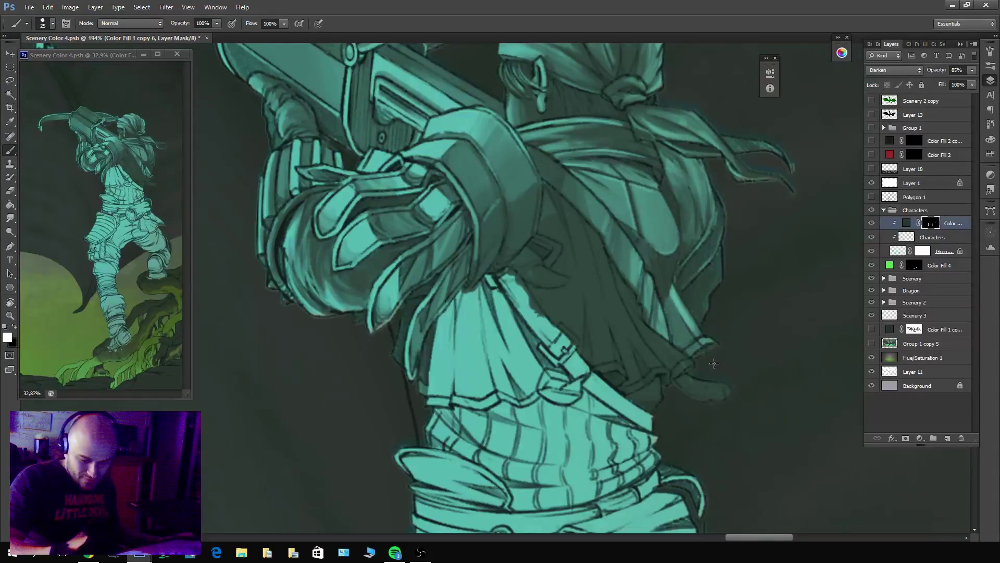
Refine the light and dark creases of the diagonal fold below the rounded cloth panel.
{"action": "key", "text": "x"}
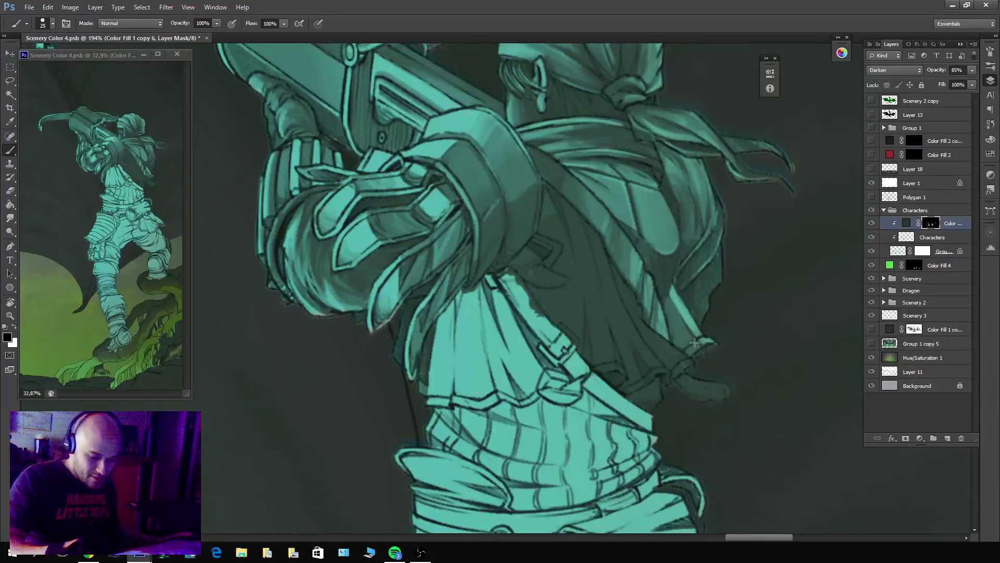
{"action": "mouse_move", "coordinate": [677, 251]}
{"action": "left_mouse_down"}
{"action": "mouse_move", "coordinate": [661, 294]}
{"action": "mouse_move", "coordinate": [638, 219]}
{"action": "left_mouse_up"}
{"action": "key", "text": "x"}
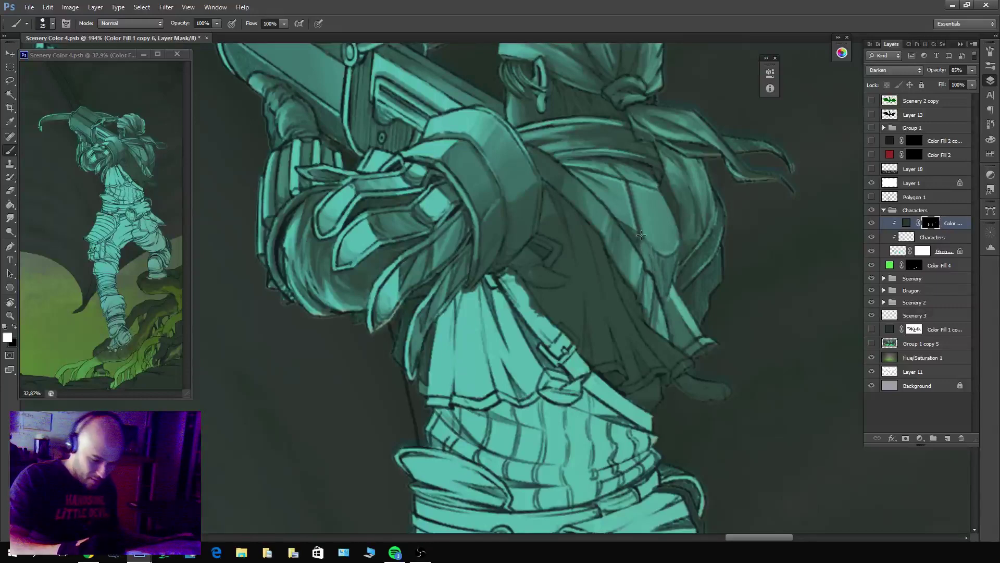
{"action": "key", "text": "x"}
{"action": "key", "text": "x"}
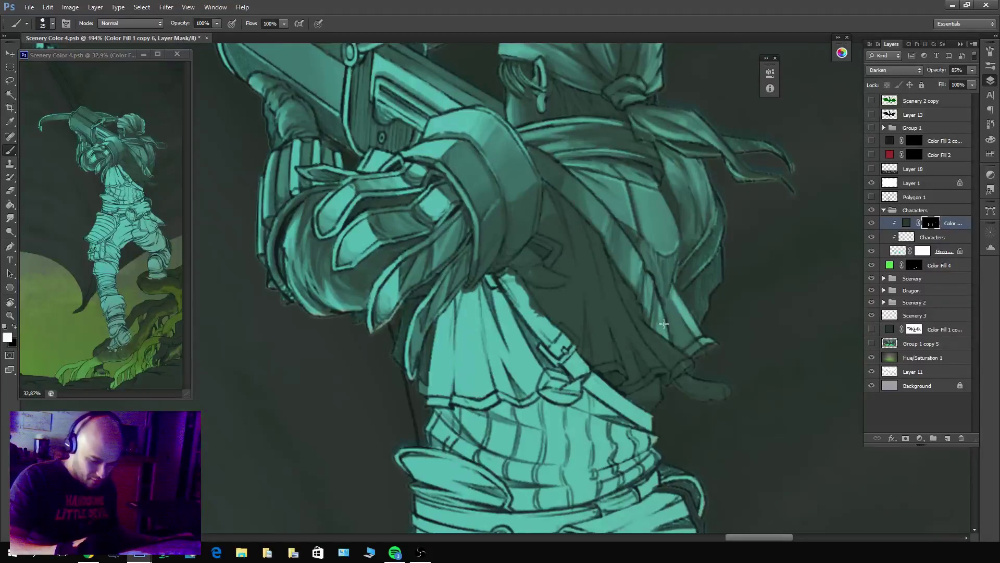
{"action": "key", "text": "x"}
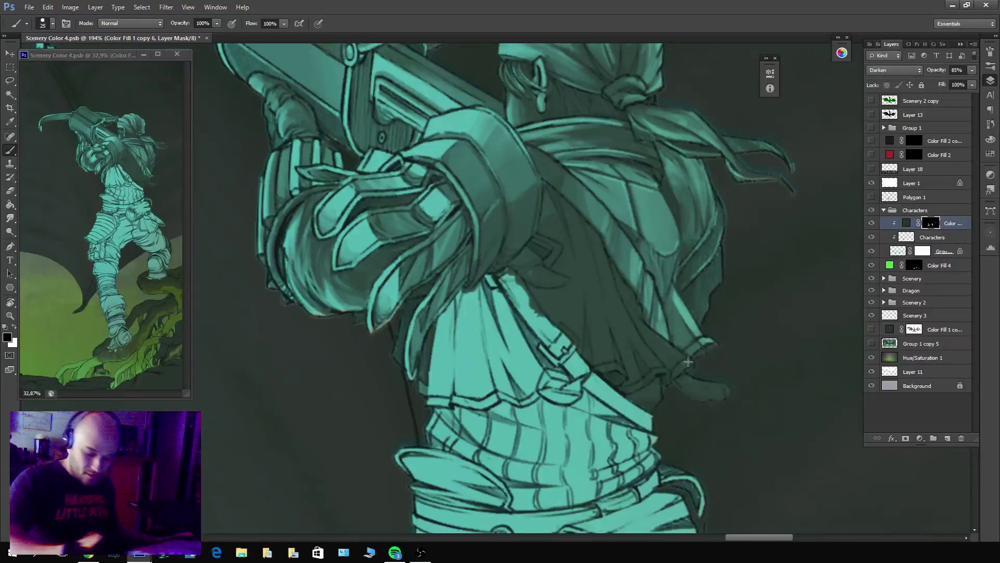
Reveal long highlights along the next inner drapery folds, from the ruffled hem up towards the shoulder.
{"action": "left_click_drag", "start_coordinate": [682, 359], "coordinate": [626, 306]}
{"action": "key", "text": "x"}
{"action": "key", "text": "x"}
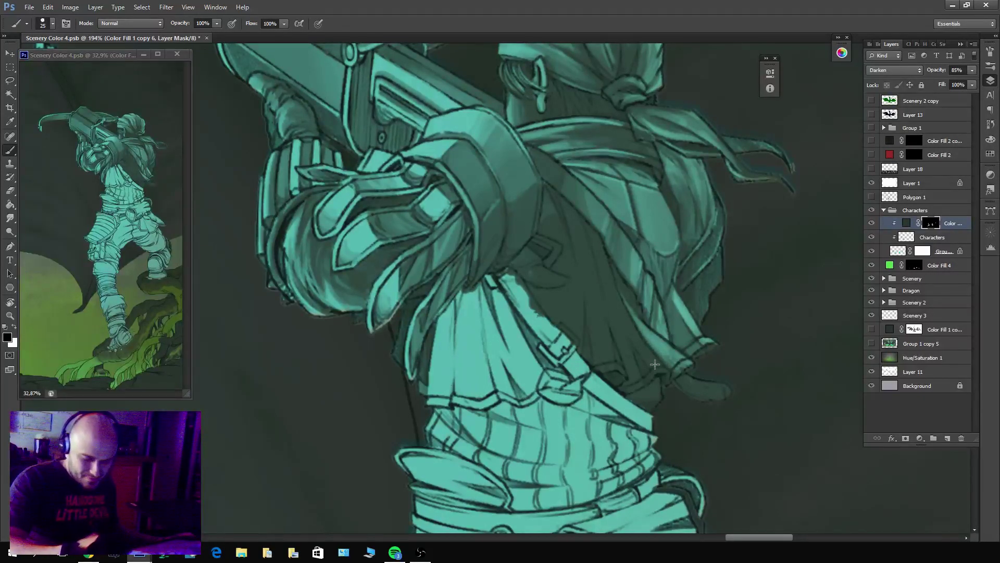
{"action": "mouse_move", "coordinate": [655, 366]}
{"action": "left_mouse_down"}
{"action": "mouse_move", "coordinate": [640, 344]}
{"action": "mouse_move", "coordinate": [661, 371]}
{"action": "mouse_move", "coordinate": [618, 301]}
{"action": "mouse_move", "coordinate": [625, 321]}
{"action": "mouse_move", "coordinate": [591, 225]}
{"action": "mouse_move", "coordinate": [614, 312]}
{"action": "left_mouse_up"}
{"action": "mouse_move", "coordinate": [602, 255]}
{"action": "left_mouse_down"}
{"action": "mouse_move", "coordinate": [591, 235]}
{"action": "mouse_move", "coordinate": [597, 261]}
{"action": "left_mouse_up"}
{"action": "key", "text": "x"}
{"action": "key", "text": "x"}
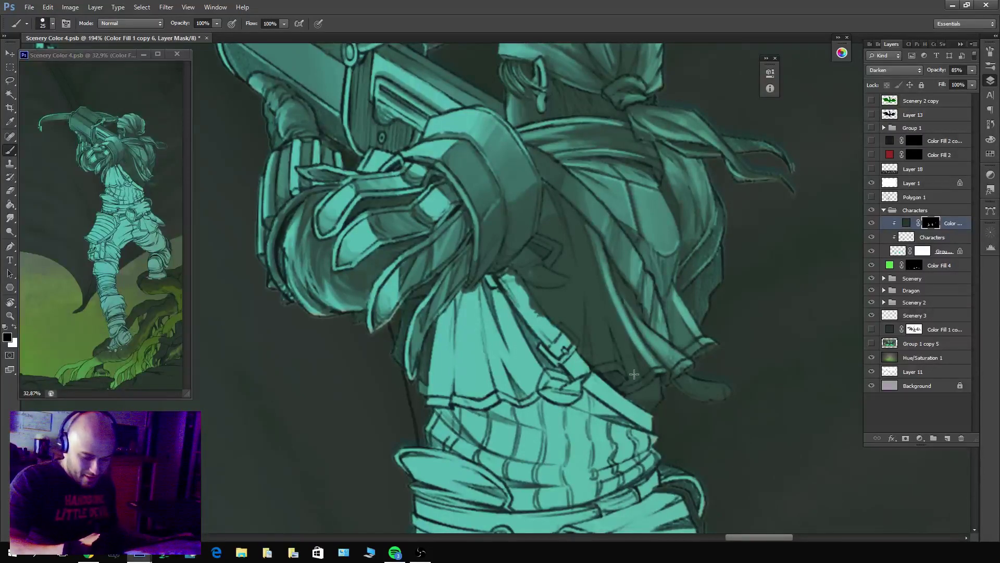
Paint narrow highlights and shadow creases along the innermost folds of the hanging back cloth, from the hem up towards the shoulder.
{"action": "left_click_drag", "start_coordinate": [620, 364], "coordinate": [581, 243]}
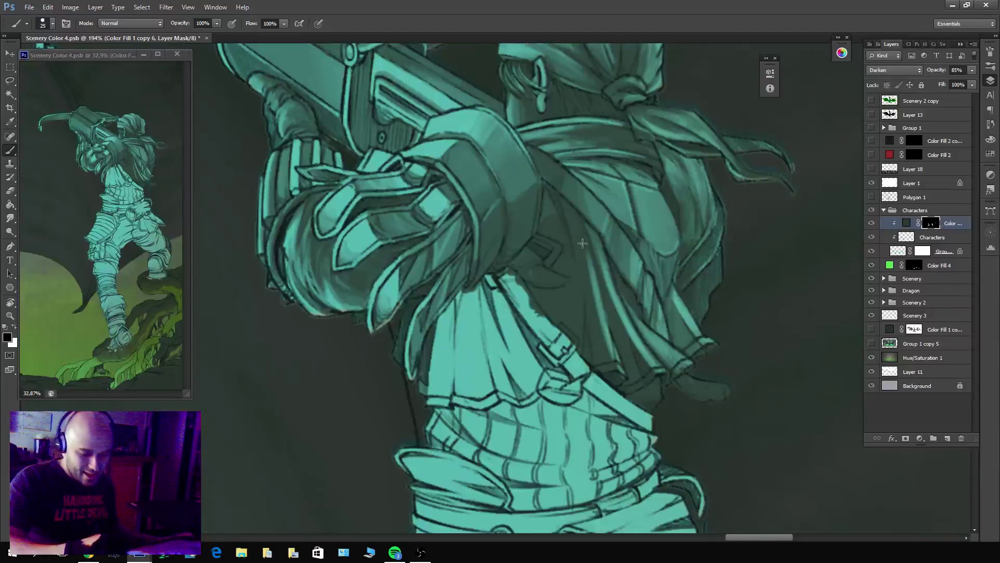
{"action": "mouse_move", "coordinate": [597, 307]}
{"action": "left_mouse_down"}
{"action": "mouse_move", "coordinate": [584, 227]}
{"action": "mouse_move", "coordinate": [612, 363]}
{"action": "mouse_move", "coordinate": [593, 332]}
{"action": "mouse_move", "coordinate": [565, 211]}
{"action": "mouse_move", "coordinate": [585, 326]}
{"action": "mouse_move", "coordinate": [572, 219]}
{"action": "mouse_move", "coordinate": [608, 380]}
{"action": "mouse_move", "coordinate": [599, 334]}
{"action": "left_mouse_up"}
{"action": "key", "text": "x"}
{"action": "key", "text": "x"}
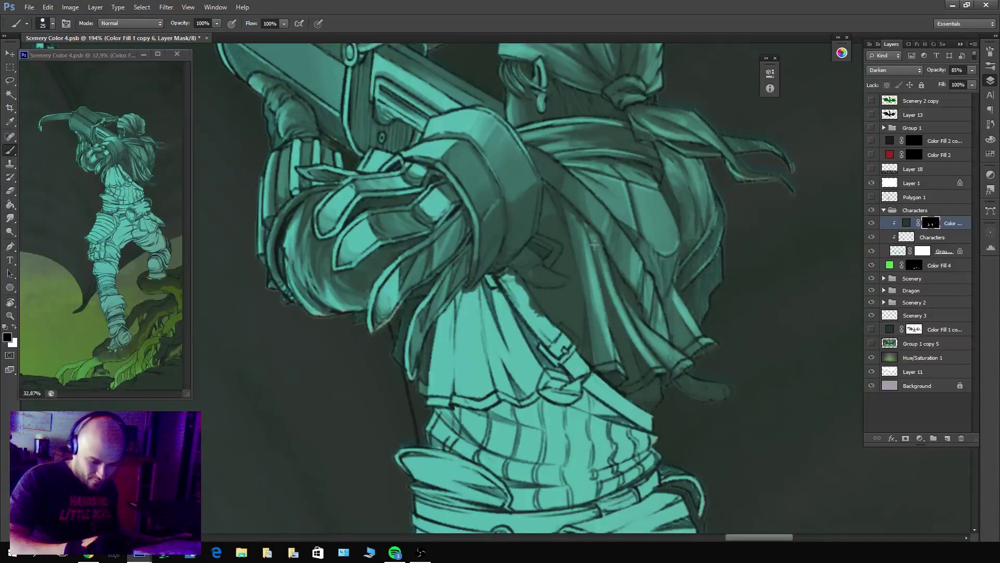
{"action": "mouse_move", "coordinate": [595, 244]}
{"action": "left_mouse_down"}
{"action": "mouse_move", "coordinate": [617, 345]}
{"action": "mouse_move", "coordinate": [615, 326]}
{"action": "left_mouse_up"}
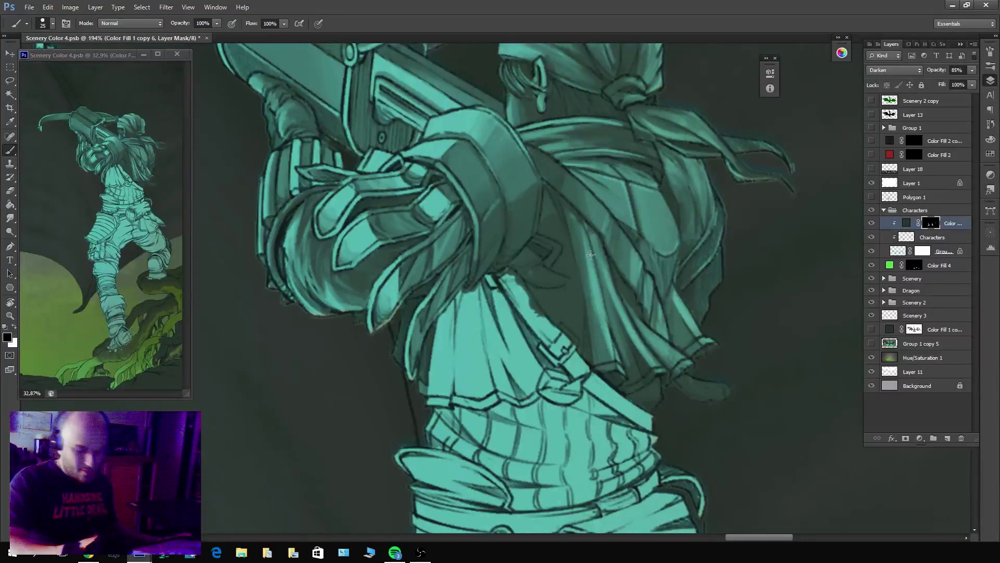
{"action": "mouse_move", "coordinate": [591, 255]}
{"action": "left_mouse_down"}
{"action": "mouse_move", "coordinate": [614, 318]}
{"action": "mouse_move", "coordinate": [632, 333]}
{"action": "left_mouse_up"}
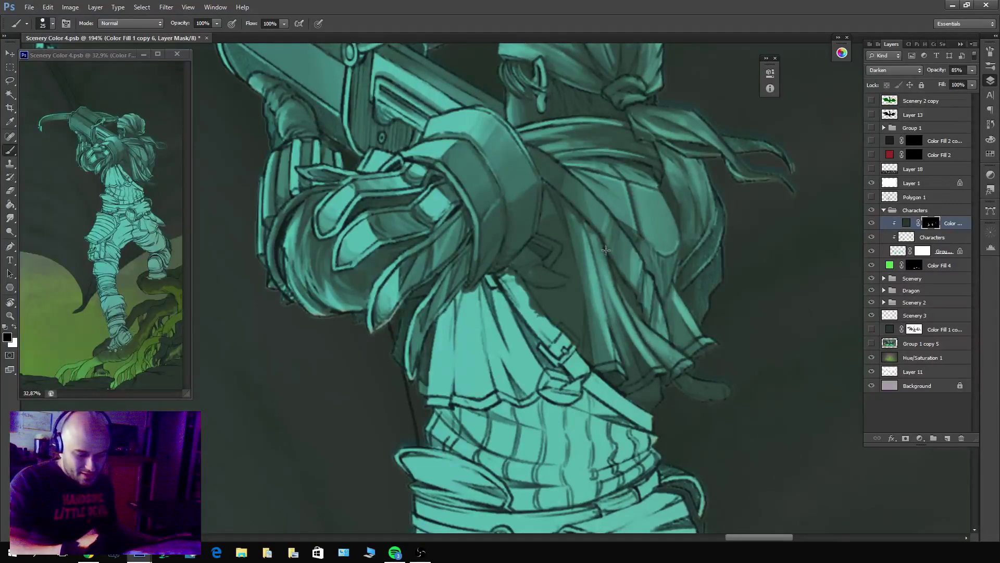
{"action": "key", "text": "x"}
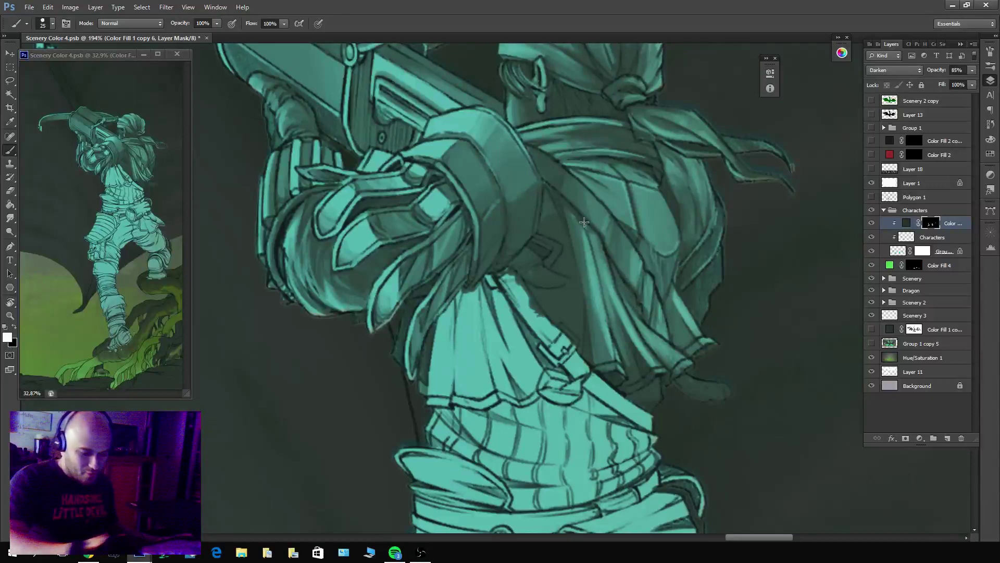
{"action": "mouse_move", "coordinate": [584, 222]}
{"action": "left_mouse_down"}
{"action": "mouse_move", "coordinate": [603, 282]}
{"action": "mouse_move", "coordinate": [585, 220]}
{"action": "mouse_move", "coordinate": [596, 251]}
{"action": "left_mouse_up"}
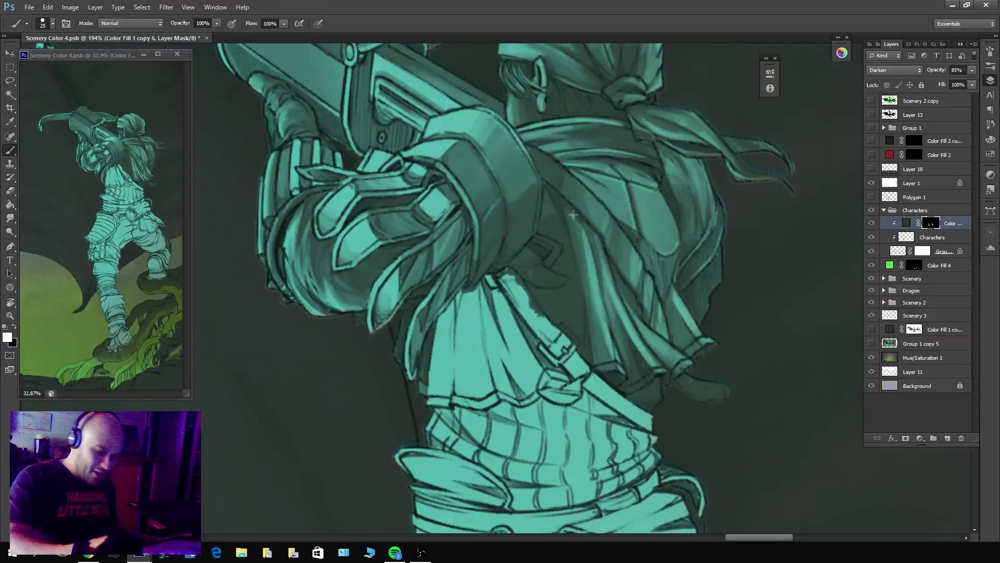
Reduce the brush to 10 and reveal light on the loose strap tip and the small buckle outline beneath the cuff.
{"action": "key", "text": "x"}
{"action": "key", "text": "bracketleft"}
{"action": "key", "text": "bracketleft"}
{"action": "key", "text": "bracketleft"}
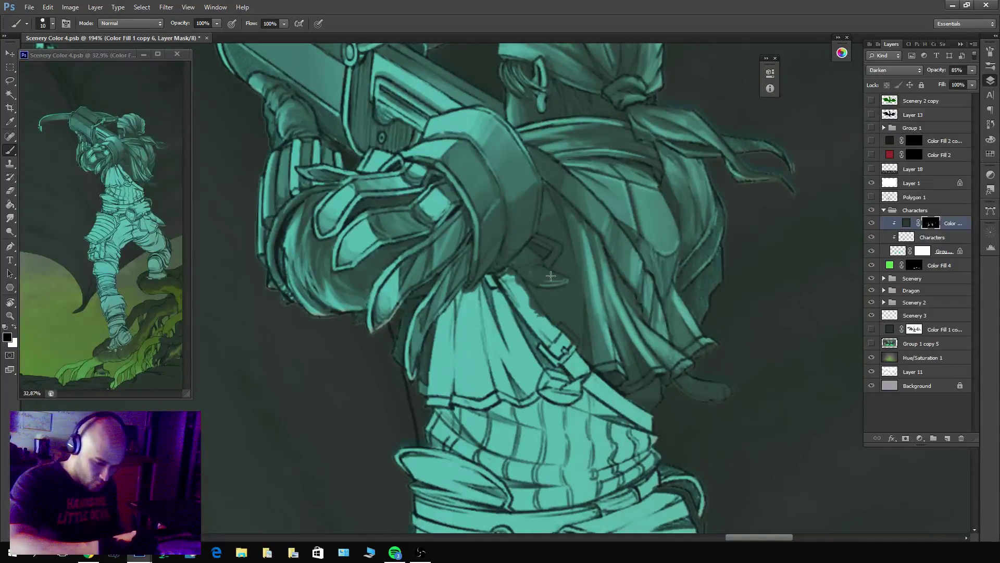
{"action": "mouse_move", "coordinate": [567, 280]}
{"action": "left_mouse_down"}
{"action": "mouse_move", "coordinate": [521, 267]}
{"action": "mouse_move", "coordinate": [564, 280]}
{"action": "mouse_move", "coordinate": [529, 278]}
{"action": "left_mouse_up"}
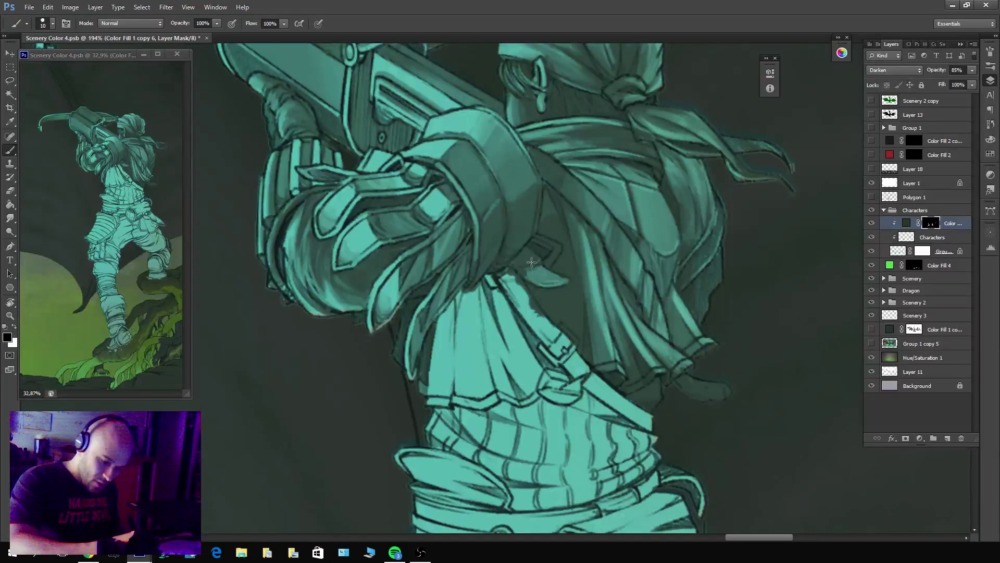
{"action": "key", "text": "x"}
{"action": "key", "text": "x"}
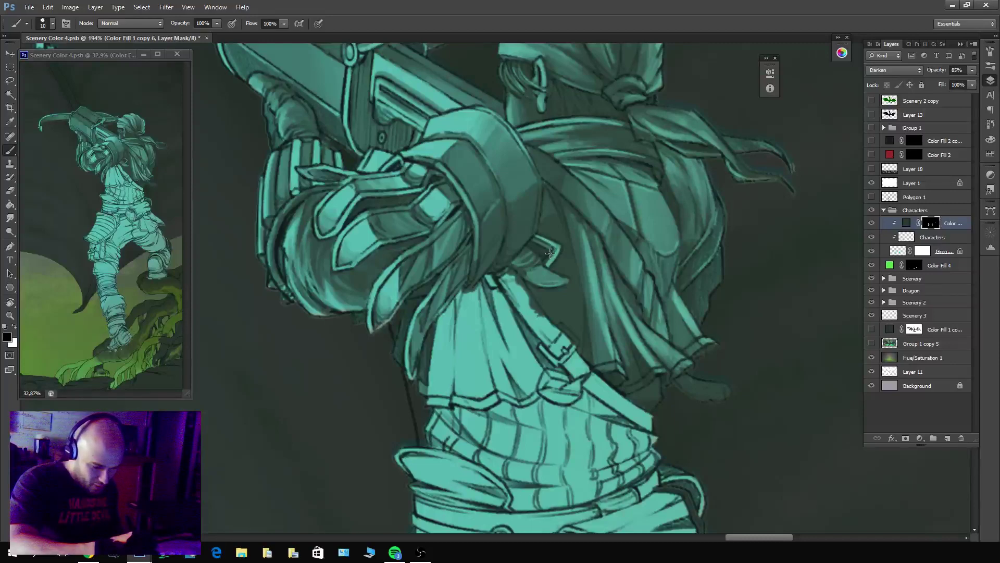
Enlarge the brush to 30 and touch up the light and shadow around the loose strap tip.
{"action": "key", "text": "bracketright"}
{"action": "key", "text": "bracketright"}
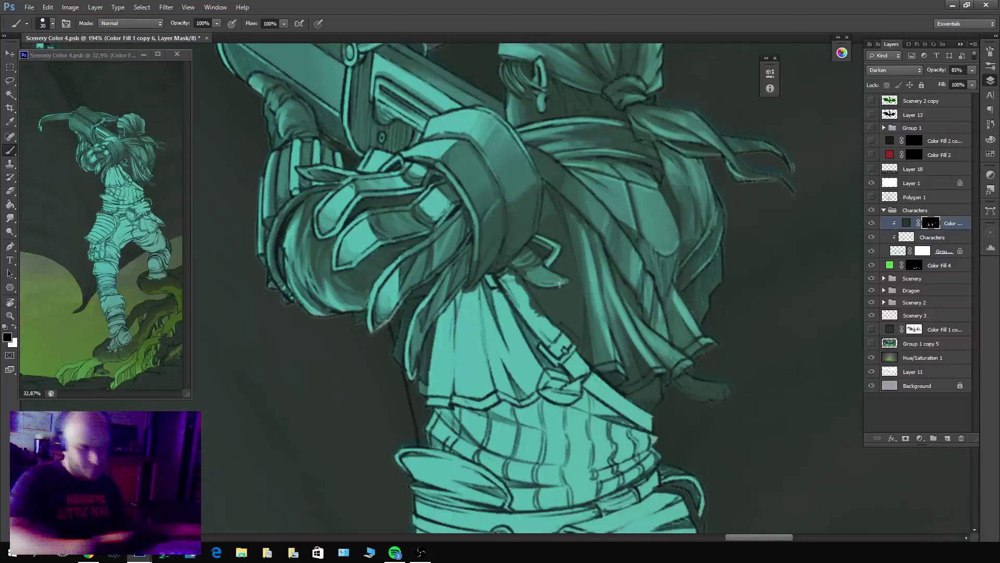
{"action": "mouse_move", "coordinate": [565, 284]}
{"action": "left_mouse_down"}
{"action": "mouse_move", "coordinate": [521, 266]}
{"action": "mouse_move", "coordinate": [525, 248]}
{"action": "mouse_move", "coordinate": [510, 263]}
{"action": "mouse_move", "coordinate": [519, 266]}
{"action": "mouse_move", "coordinate": [493, 211]}
{"action": "mouse_move", "coordinate": [483, 125]}
{"action": "mouse_move", "coordinate": [509, 277]}
{"action": "mouse_move", "coordinate": [537, 315]}
{"action": "left_mouse_up"}
{"action": "key", "text": "x"}
{"action": "key", "text": "x"}
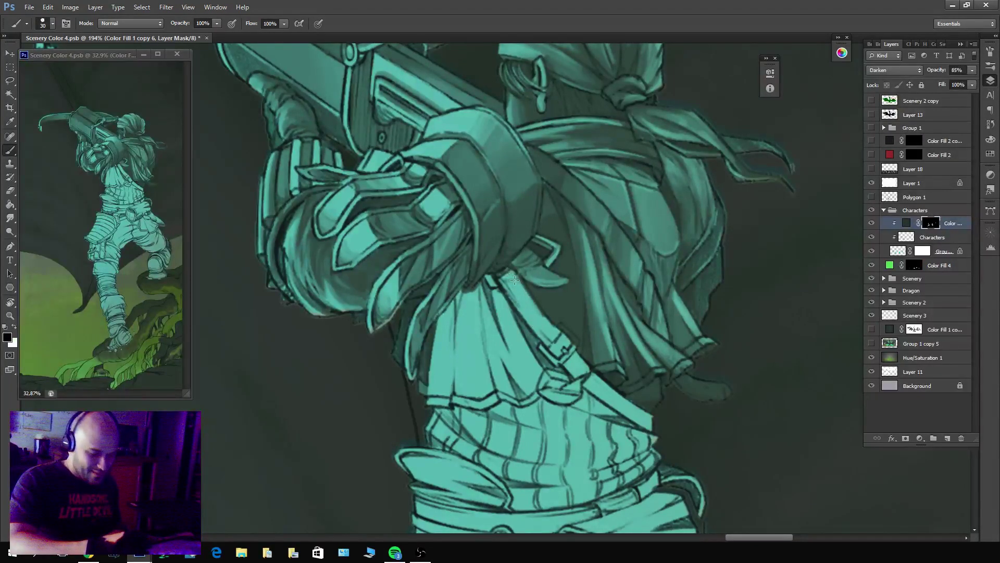
Cover the pleated shirt front, the chest strap, the waist wrap and the side pouch with solid shadow.
{"action": "key", "text": "x"}
{"action": "mouse_move", "coordinate": [512, 277]}
{"action": "left_mouse_down"}
{"action": "mouse_move", "coordinate": [522, 294]}
{"action": "mouse_move", "coordinate": [508, 273]}
{"action": "mouse_move", "coordinate": [551, 344]}
{"action": "mouse_move", "coordinate": [506, 286]}
{"action": "mouse_move", "coordinate": [587, 371]}
{"action": "mouse_move", "coordinate": [525, 330]}
{"action": "mouse_move", "coordinate": [579, 394]}
{"action": "mouse_move", "coordinate": [535, 388]}
{"action": "mouse_move", "coordinate": [664, 432]}
{"action": "mouse_move", "coordinate": [545, 440]}
{"action": "mouse_move", "coordinate": [464, 402]}
{"action": "left_mouse_up"}
{"action": "mouse_move", "coordinate": [450, 334]}
{"action": "left_mouse_down"}
{"action": "mouse_move", "coordinate": [452, 364]}
{"action": "mouse_move", "coordinate": [434, 396]}
{"action": "mouse_move", "coordinate": [442, 327]}
{"action": "mouse_move", "coordinate": [492, 276]}
{"action": "mouse_move", "coordinate": [496, 292]}
{"action": "mouse_move", "coordinate": [511, 295]}
{"action": "mouse_move", "coordinate": [523, 439]}
{"action": "mouse_move", "coordinate": [542, 430]}
{"action": "mouse_move", "coordinate": [573, 375]}
{"action": "mouse_move", "coordinate": [603, 436]}
{"action": "mouse_move", "coordinate": [633, 415]}
{"action": "mouse_move", "coordinate": [656, 446]}
{"action": "left_mouse_up"}
{"action": "left_click_drag", "start_coordinate": [594, 429], "coordinate": [532, 398]}
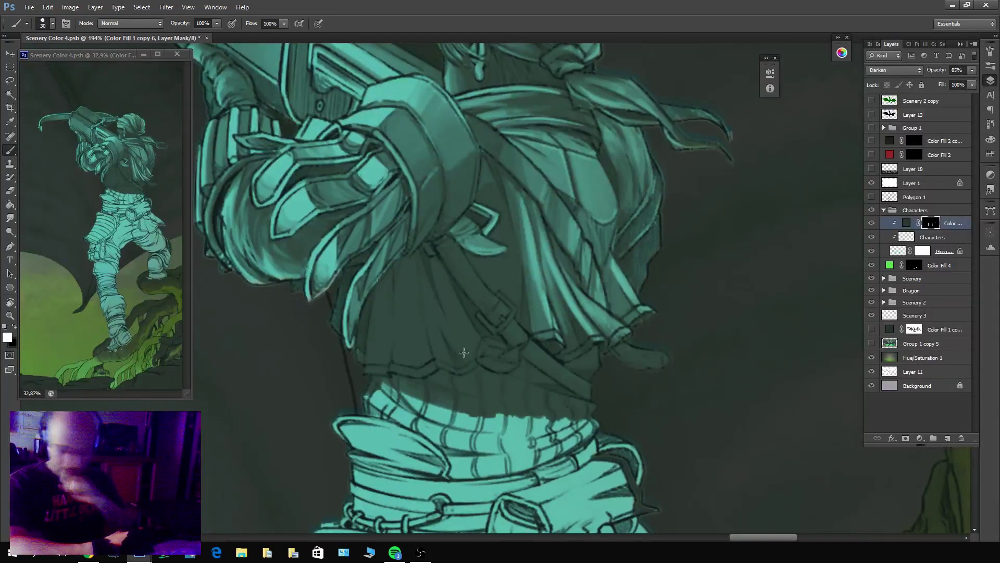
{"action": "mouse_move", "coordinate": [439, 423]}
{"action": "left_mouse_down"}
{"action": "mouse_move", "coordinate": [459, 437]}
{"action": "mouse_move", "coordinate": [446, 445]}
{"action": "mouse_move", "coordinate": [456, 460]}
{"action": "mouse_move", "coordinate": [440, 467]}
{"action": "mouse_move", "coordinate": [548, 456]}
{"action": "mouse_move", "coordinate": [474, 475]}
{"action": "mouse_move", "coordinate": [406, 390]}
{"action": "mouse_move", "coordinate": [507, 393]}
{"action": "left_mouse_up"}
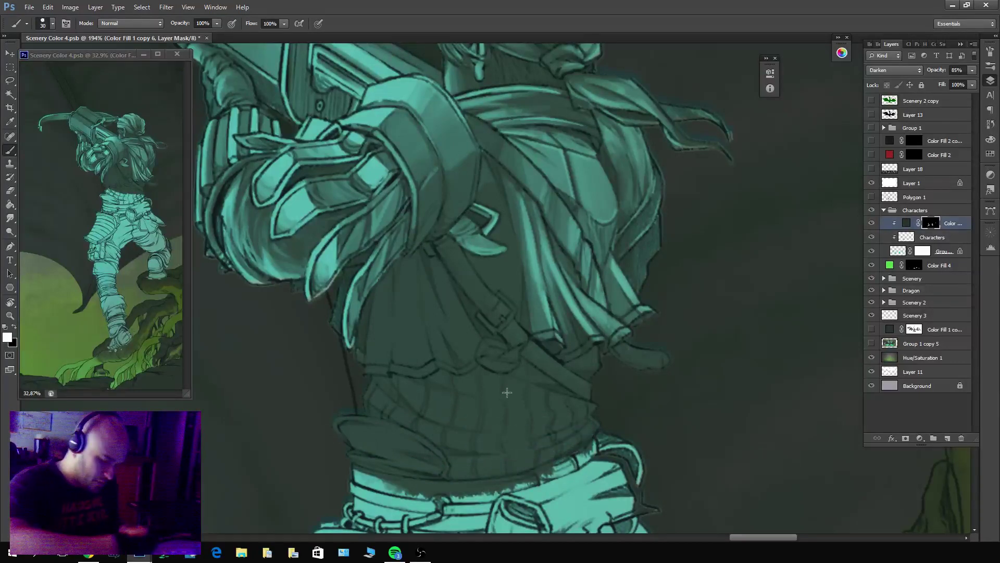
Reveal a long curved highlight along the waist wrap's main fold, from its outer edge towards the middle.
{"action": "key", "text": "x"}
{"action": "mouse_move", "coordinate": [372, 397]}
{"action": "left_mouse_down"}
{"action": "mouse_move", "coordinate": [429, 434]}
{"action": "mouse_move", "coordinate": [365, 388]}
{"action": "mouse_move", "coordinate": [462, 443]}
{"action": "mouse_move", "coordinate": [373, 385]}
{"action": "mouse_move", "coordinate": [428, 422]}
{"action": "mouse_move", "coordinate": [386, 410]}
{"action": "mouse_move", "coordinate": [372, 393]}
{"action": "mouse_move", "coordinate": [473, 448]}
{"action": "left_mouse_up"}
{"action": "left_click_drag", "start_coordinate": [397, 410], "coordinate": [495, 438]}
{"action": "mouse_move", "coordinate": [423, 426]}
{"action": "left_mouse_down"}
{"action": "mouse_move", "coordinate": [530, 437]}
{"action": "mouse_move", "coordinate": [529, 446]}
{"action": "mouse_move", "coordinate": [469, 451]}
{"action": "mouse_move", "coordinate": [422, 424]}
{"action": "left_mouse_up"}
{"action": "key", "text": "x"}
{"action": "key", "text": "x"}
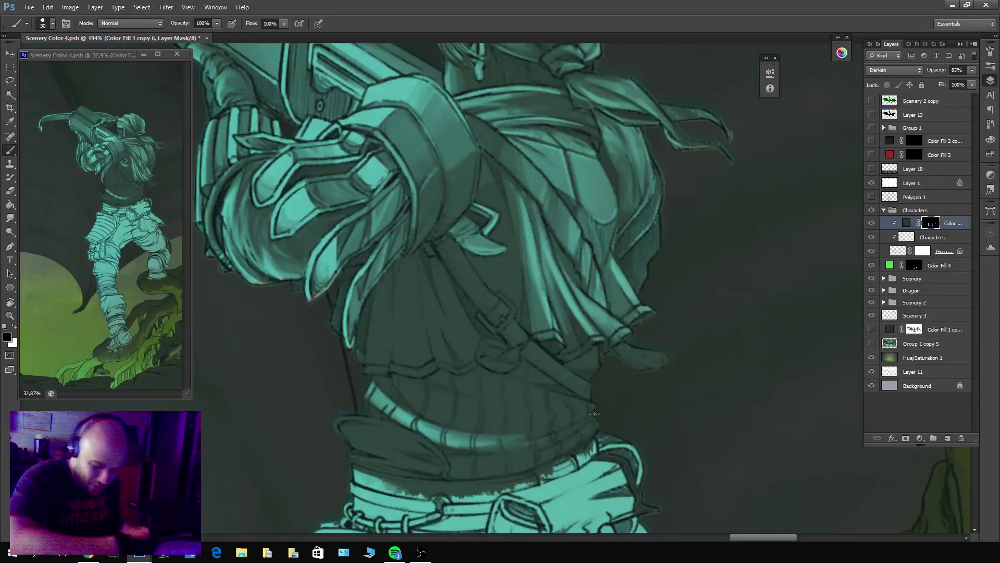
Paint alternating light and shadow bands across the upper folds of the waist wrap.
{"action": "mouse_move", "coordinate": [496, 422]}
{"action": "left_mouse_down"}
{"action": "mouse_move", "coordinate": [499, 386]}
{"action": "mouse_move", "coordinate": [592, 403]}
{"action": "mouse_move", "coordinate": [491, 389]}
{"action": "mouse_move", "coordinate": [595, 405]}
{"action": "mouse_move", "coordinate": [484, 403]}
{"action": "mouse_move", "coordinate": [595, 405]}
{"action": "mouse_move", "coordinate": [503, 378]}
{"action": "mouse_move", "coordinate": [579, 407]}
{"action": "mouse_move", "coordinate": [468, 392]}
{"action": "mouse_move", "coordinate": [586, 408]}
{"action": "mouse_move", "coordinate": [508, 408]}
{"action": "mouse_move", "coordinate": [433, 386]}
{"action": "mouse_move", "coordinate": [534, 408]}
{"action": "mouse_move", "coordinate": [590, 403]}
{"action": "mouse_move", "coordinate": [531, 425]}
{"action": "mouse_move", "coordinate": [594, 412]}
{"action": "mouse_move", "coordinate": [485, 417]}
{"action": "mouse_move", "coordinate": [578, 419]}
{"action": "mouse_move", "coordinate": [423, 391]}
{"action": "mouse_move", "coordinate": [504, 427]}
{"action": "mouse_move", "coordinate": [444, 414]}
{"action": "mouse_move", "coordinate": [555, 425]}
{"action": "mouse_move", "coordinate": [475, 416]}
{"action": "mouse_move", "coordinate": [514, 425]}
{"action": "mouse_move", "coordinate": [409, 401]}
{"action": "left_mouse_up"}
{"action": "key", "text": "x"}
{"action": "key", "text": "x"}
{"action": "key", "text": "x"}
{"action": "key", "text": "x"}
{"action": "key", "text": "x"}
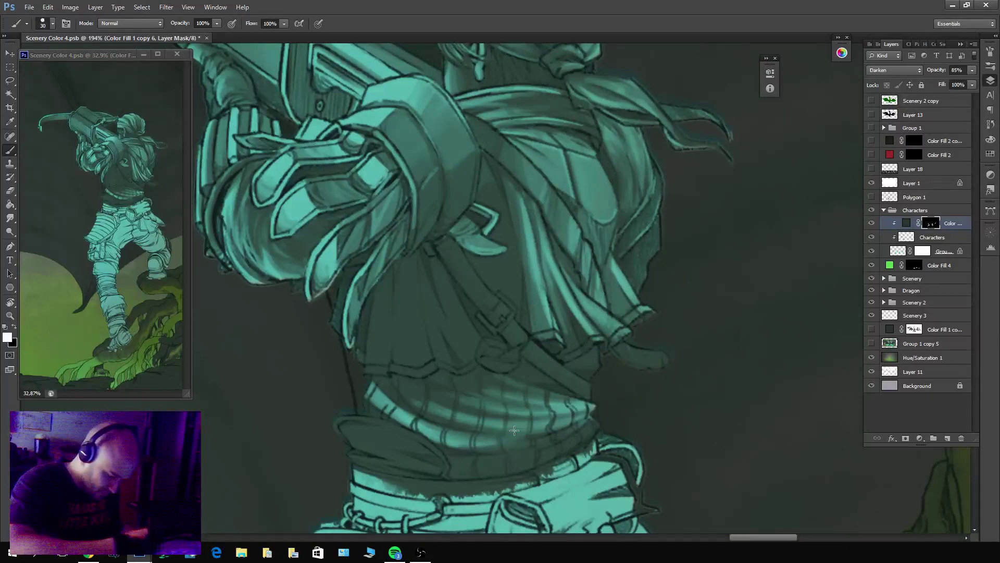
Extend the waist wrap's highlights along the lower fold's far end and over the upper corner just below the shirt hem.
{"action": "key", "text": "x"}
{"action": "mouse_move", "coordinate": [565, 434]}
{"action": "left_mouse_down"}
{"action": "mouse_move", "coordinate": [488, 451]}
{"action": "mouse_move", "coordinate": [505, 451]}
{"action": "left_mouse_up"}
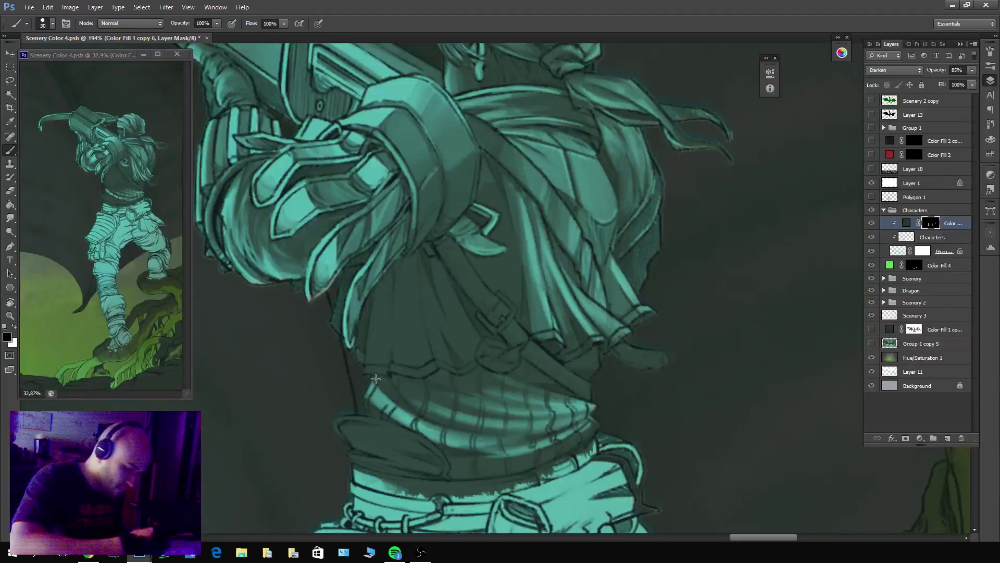
{"action": "mouse_move", "coordinate": [384, 385]}
{"action": "left_mouse_down"}
{"action": "mouse_move", "coordinate": [481, 431]}
{"action": "mouse_move", "coordinate": [384, 378]}
{"action": "mouse_move", "coordinate": [474, 428]}
{"action": "mouse_move", "coordinate": [394, 376]}
{"action": "mouse_move", "coordinate": [461, 414]}
{"action": "mouse_move", "coordinate": [399, 382]}
{"action": "mouse_move", "coordinate": [522, 421]}
{"action": "mouse_move", "coordinate": [427, 393]}
{"action": "left_mouse_up"}
{"action": "key", "text": "x"}
{"action": "key", "text": "x"}
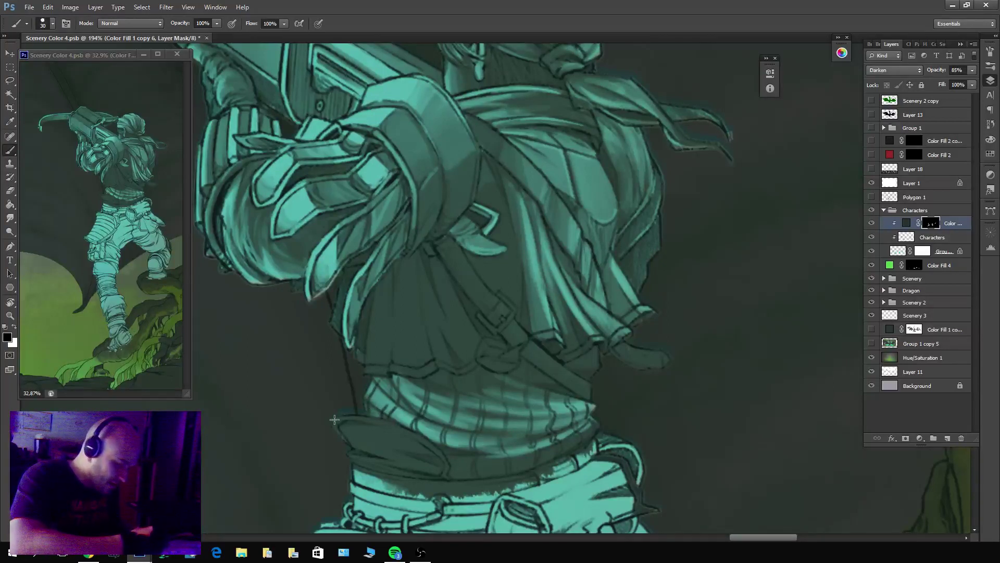
Shade the pointed side pouch beside the waist wrap with a light rim and streaked highlights along its folds.
{"action": "mouse_move", "coordinate": [334, 420]}
{"action": "left_mouse_down"}
{"action": "mouse_move", "coordinate": [399, 428]}
{"action": "mouse_move", "coordinate": [360, 413]}
{"action": "mouse_move", "coordinate": [370, 454]}
{"action": "mouse_move", "coordinate": [343, 453]}
{"action": "mouse_move", "coordinate": [447, 476]}
{"action": "mouse_move", "coordinate": [347, 437]}
{"action": "mouse_move", "coordinate": [438, 455]}
{"action": "mouse_move", "coordinate": [344, 427]}
{"action": "mouse_move", "coordinate": [417, 440]}
{"action": "mouse_move", "coordinate": [353, 424]}
{"action": "mouse_move", "coordinate": [440, 459]}
{"action": "mouse_move", "coordinate": [398, 453]}
{"action": "mouse_move", "coordinate": [425, 452]}
{"action": "mouse_move", "coordinate": [348, 422]}
{"action": "mouse_move", "coordinate": [377, 451]}
{"action": "mouse_move", "coordinate": [422, 468]}
{"action": "mouse_move", "coordinate": [346, 429]}
{"action": "mouse_move", "coordinate": [388, 455]}
{"action": "mouse_move", "coordinate": [347, 453]}
{"action": "mouse_move", "coordinate": [342, 433]}
{"action": "mouse_move", "coordinate": [429, 453]}
{"action": "mouse_move", "coordinate": [349, 420]}
{"action": "mouse_move", "coordinate": [441, 457]}
{"action": "mouse_move", "coordinate": [358, 422]}
{"action": "mouse_move", "coordinate": [424, 449]}
{"action": "mouse_move", "coordinate": [368, 427]}
{"action": "mouse_move", "coordinate": [398, 459]}
{"action": "mouse_move", "coordinate": [338, 449]}
{"action": "left_mouse_up"}
{"action": "key", "text": "x"}
{"action": "key", "text": "x"}
{"action": "key", "text": "x"}
{"action": "key", "text": "x"}
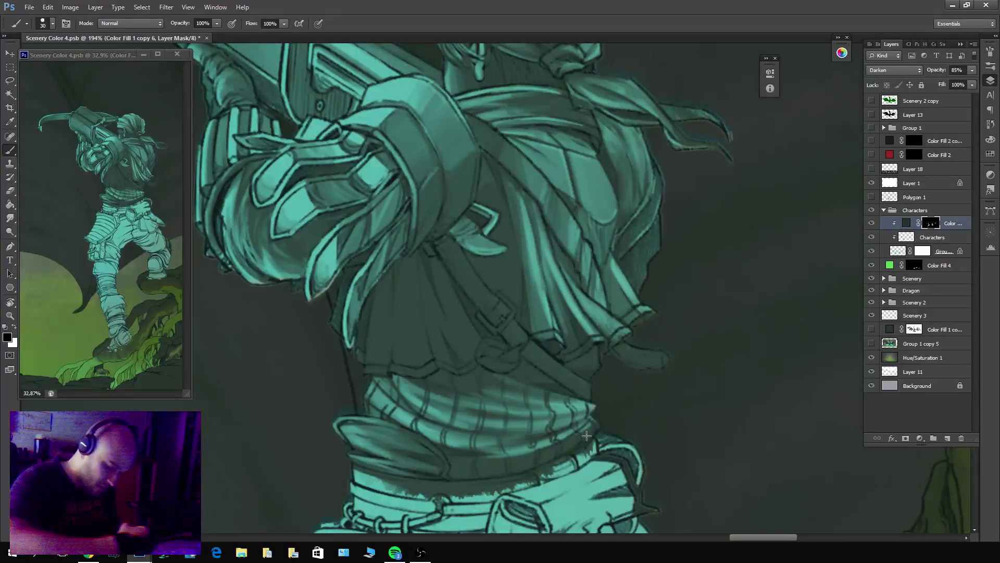
Add soft highlights along the lowest band of the waist wrap, just above the belt.
{"action": "left_click_drag", "start_coordinate": [462, 465], "coordinate": [589, 431]}
{"action": "left_click_drag", "start_coordinate": [547, 457], "coordinate": [466, 466]}
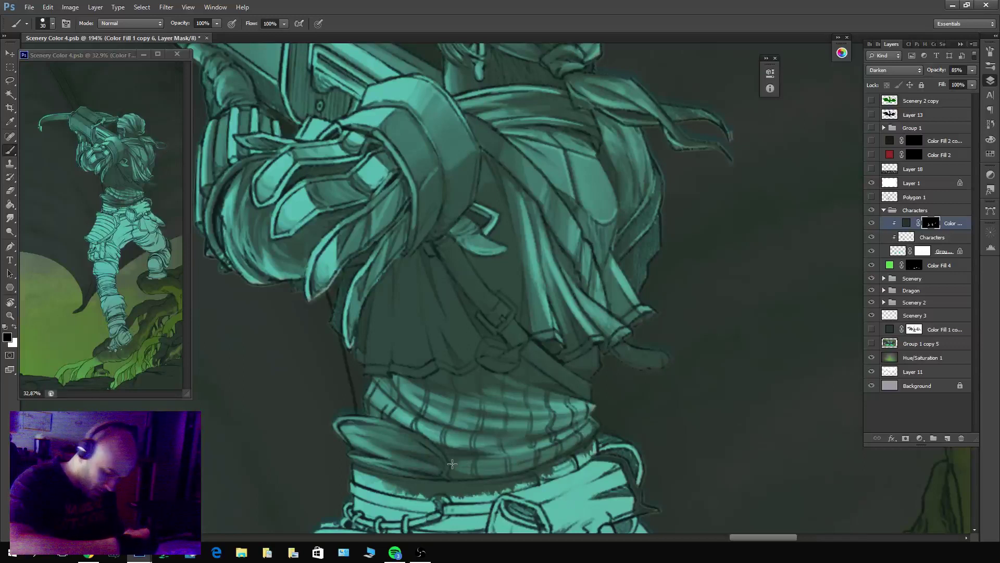
{"action": "key", "text": "x"}
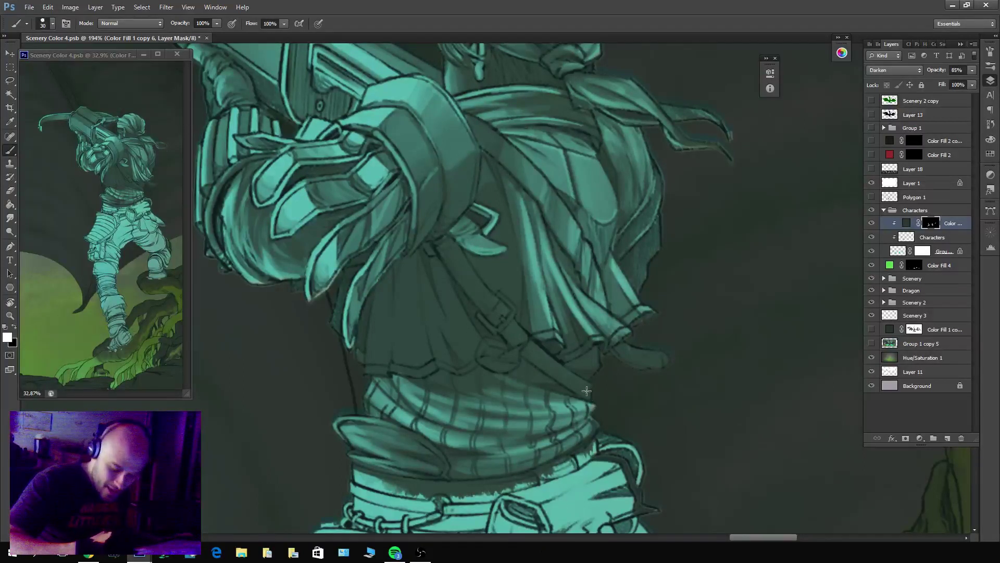
Reveal light on the diagonal strap section crossing the upper edge of the waist wrap.
{"action": "key", "text": "x"}
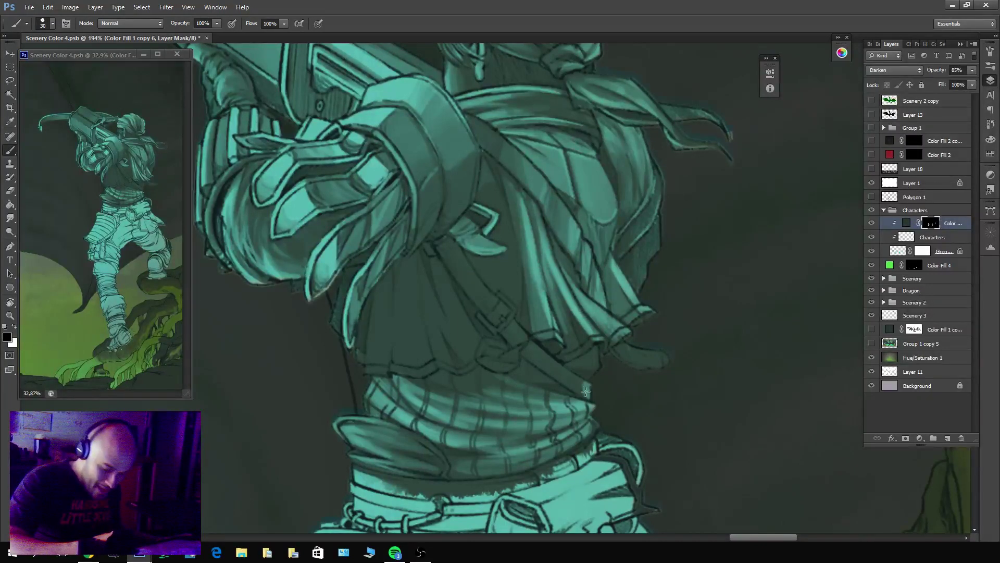
{"action": "mouse_move", "coordinate": [571, 374]}
{"action": "left_mouse_down"}
{"action": "mouse_move", "coordinate": [539, 349]}
{"action": "mouse_move", "coordinate": [529, 355]}
{"action": "mouse_move", "coordinate": [525, 335]}
{"action": "mouse_move", "coordinate": [526, 365]}
{"action": "mouse_move", "coordinate": [537, 355]}
{"action": "mouse_move", "coordinate": [551, 377]}
{"action": "left_mouse_up"}
{"action": "key", "text": "x"}
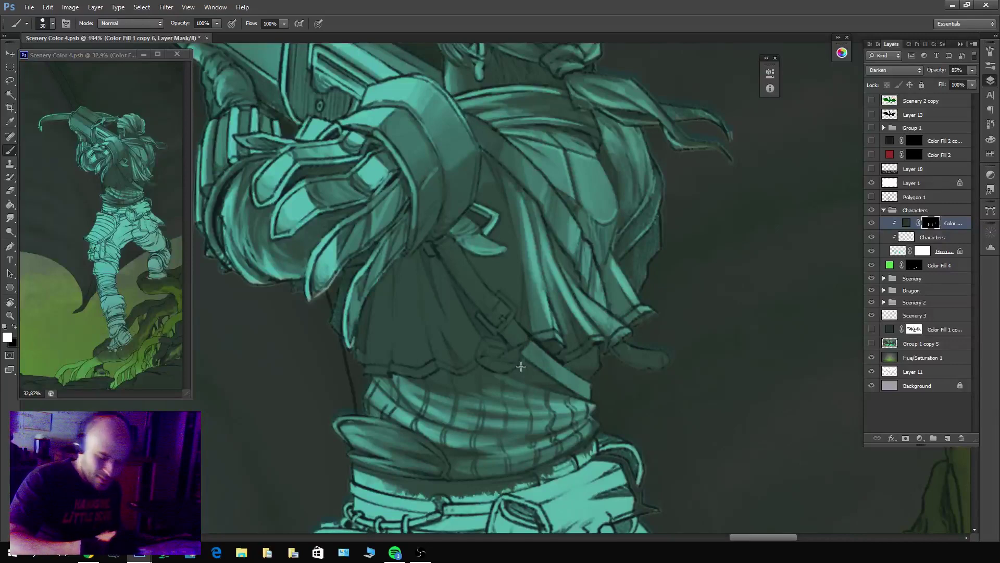
Reduce the brush to 15 and lighten the small cloth area between the diagonal strap and the back cloth's hem.
{"action": "key", "text": "x"}
{"action": "key", "text": "bracketleft"}
{"action": "key", "text": "bracketleft"}
{"action": "key", "text": "bracketleft"}
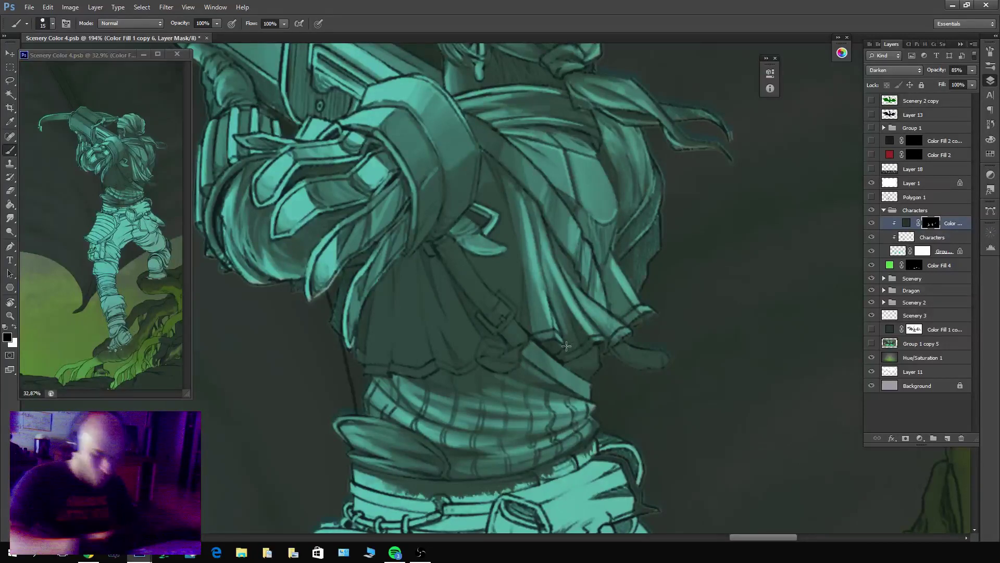
{"action": "left_click_drag", "start_coordinate": [597, 351], "coordinate": [582, 359]}
{"action": "key", "text": "x"}
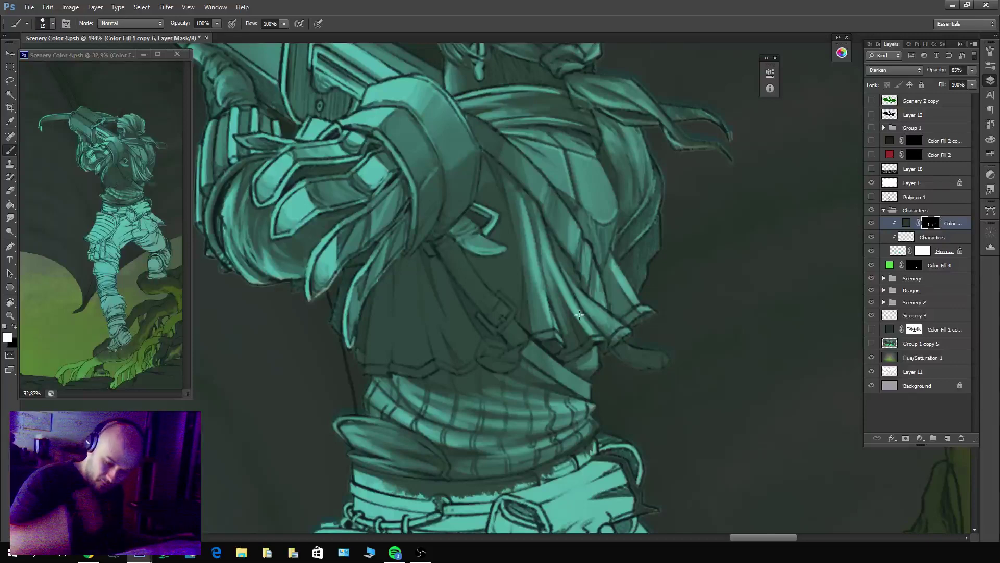
Paint light and a thin bright edge on the rounded tip sticking out below the back cloth.
{"action": "key", "text": "x"}
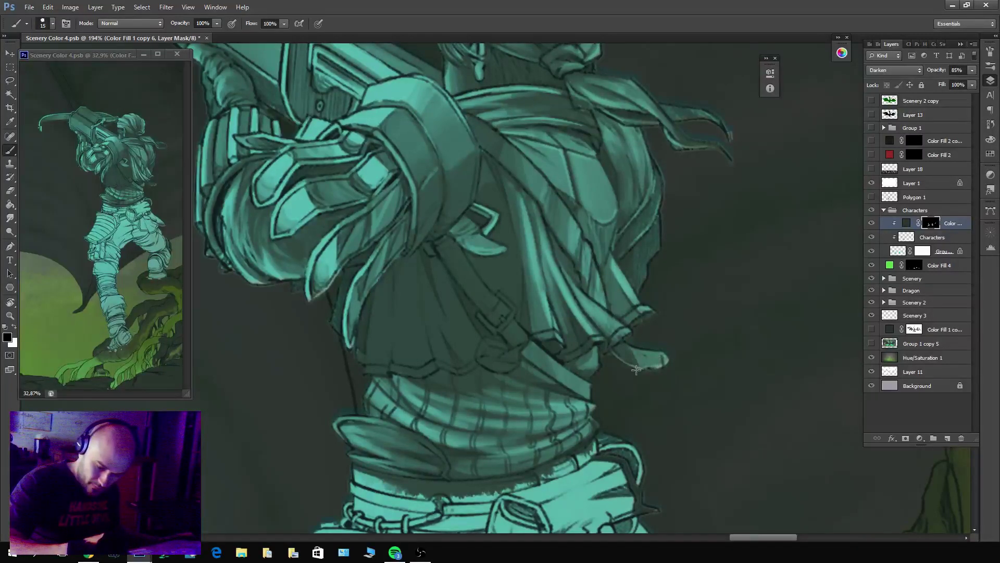
{"action": "left_click_drag", "start_coordinate": [636, 369], "coordinate": [617, 348]}
{"action": "key", "text": "x"}
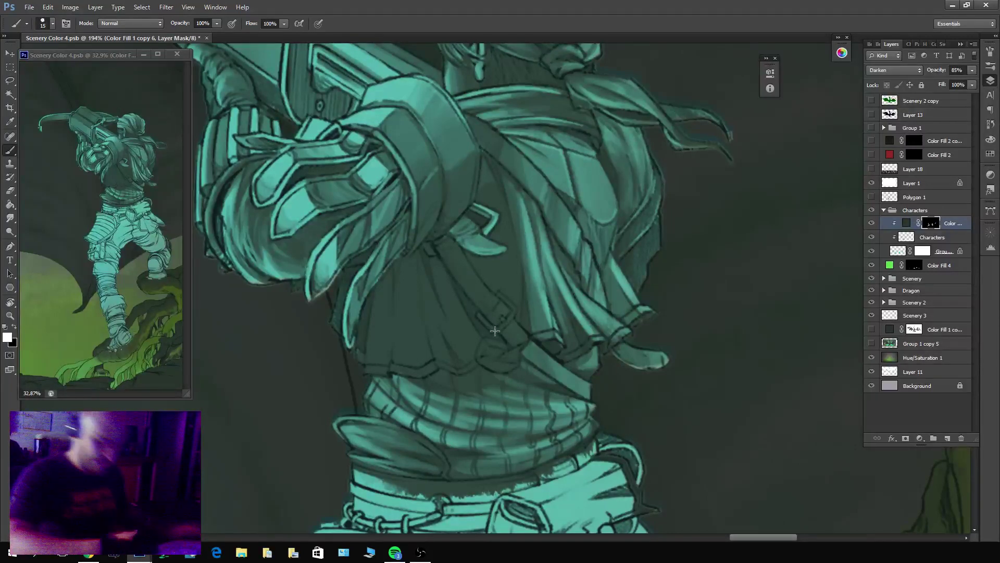
Highlight the chest strap's buckle frame and paint a fine light line along the strap with a smaller brush.
{"action": "key", "text": "x"}
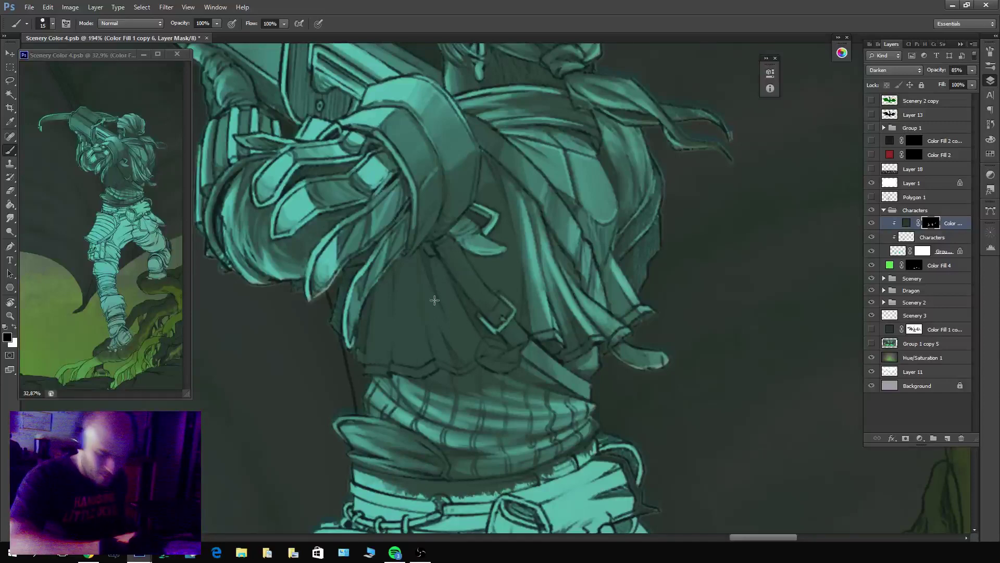
{"action": "key", "text": "bracketleft"}
{"action": "mouse_move", "coordinate": [471, 277]}
{"action": "left_mouse_down"}
{"action": "mouse_move", "coordinate": [493, 306]}
{"action": "mouse_move", "coordinate": [466, 279]}
{"action": "mouse_move", "coordinate": [488, 312]}
{"action": "mouse_move", "coordinate": [457, 276]}
{"action": "mouse_move", "coordinate": [485, 305]}
{"action": "mouse_move", "coordinate": [466, 279]}
{"action": "mouse_move", "coordinate": [494, 299]}
{"action": "mouse_move", "coordinate": [458, 260]}
{"action": "left_mouse_up"}
Enlarge the brush to 25 and fill the chest strap above the buckle with light and shadow.
{"action": "key", "text": "bracketright"}
{"action": "key", "text": "bracketright"}
{"action": "key", "text": "bracketright"}
{"action": "key", "text": "x"}
{"action": "mouse_move", "coordinate": [478, 295]}
{"action": "left_mouse_down"}
{"action": "mouse_move", "coordinate": [456, 246]}
{"action": "mouse_move", "coordinate": [439, 253]}
{"action": "mouse_move", "coordinate": [452, 242]}
{"action": "mouse_move", "coordinate": [471, 287]}
{"action": "mouse_move", "coordinate": [442, 250]}
{"action": "left_mouse_up"}
{"action": "key", "text": "x"}
{"action": "key", "text": "x"}
{"action": "left_click_drag", "start_coordinate": [458, 273], "coordinate": [474, 281]}
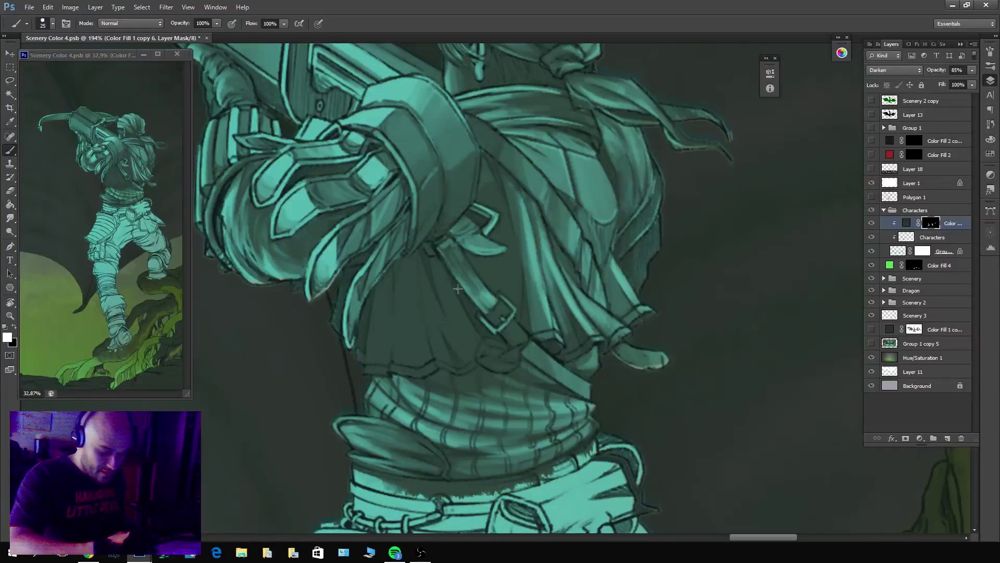
Reveal light on the knotted strap end below the buckle and inside the buckle itself.
{"action": "key", "text": "x"}
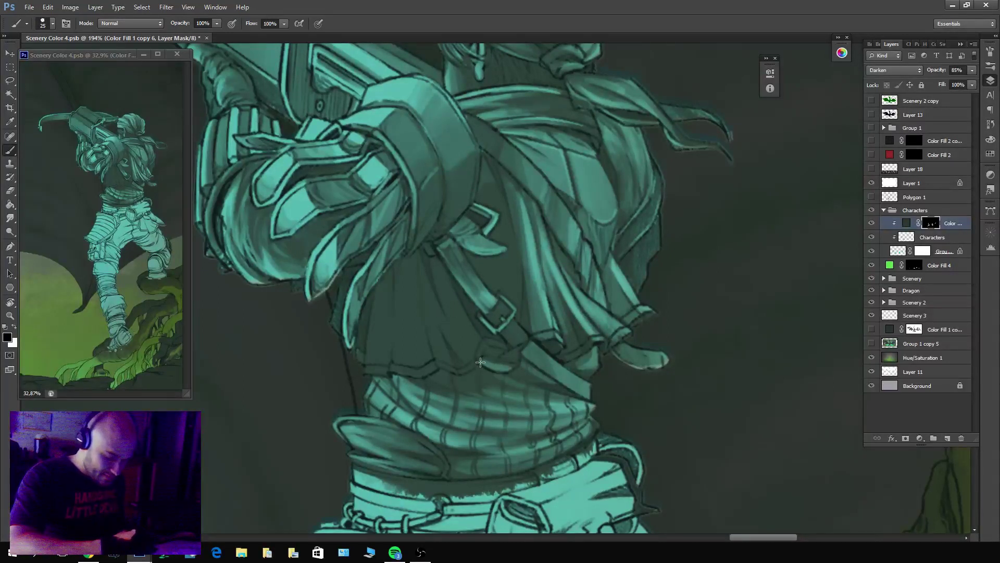
{"action": "mouse_move", "coordinate": [481, 362]}
{"action": "left_mouse_down"}
{"action": "mouse_move", "coordinate": [523, 365]}
{"action": "mouse_move", "coordinate": [529, 357]}
{"action": "mouse_move", "coordinate": [502, 356]}
{"action": "mouse_move", "coordinate": [522, 346]}
{"action": "mouse_move", "coordinate": [482, 360]}
{"action": "mouse_move", "coordinate": [522, 360]}
{"action": "mouse_move", "coordinate": [527, 337]}
{"action": "mouse_move", "coordinate": [497, 336]}
{"action": "mouse_move", "coordinate": [520, 335]}
{"action": "mouse_move", "coordinate": [504, 336]}
{"action": "mouse_move", "coordinate": [508, 309]}
{"action": "left_mouse_up"}
{"action": "key", "text": "x"}
{"action": "key", "text": "x"}
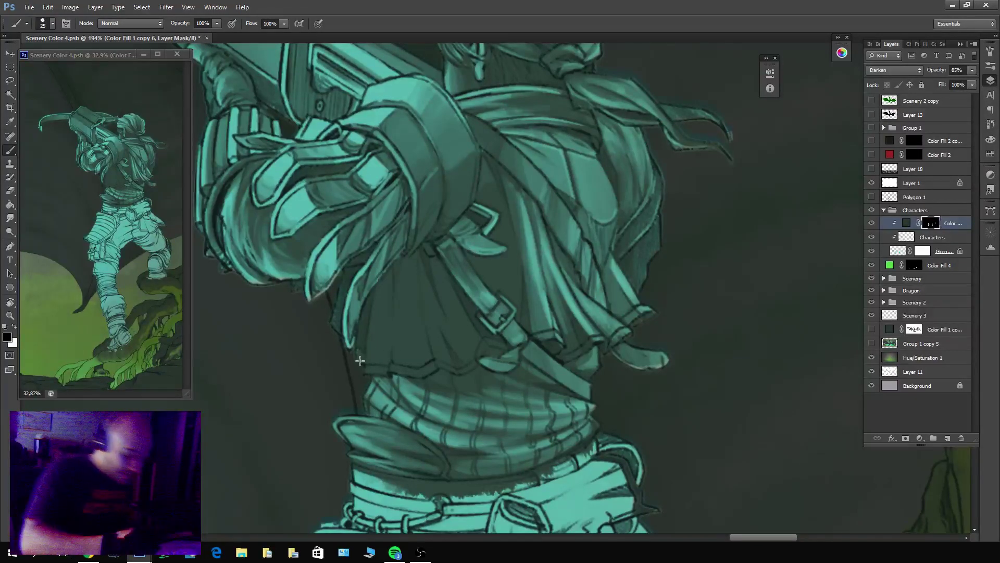
Paint vertical highlights and shadows on the outer pleats of the shirt, from the hem up to the glove.
{"action": "mouse_move", "coordinate": [359, 318]}
{"action": "left_mouse_down"}
{"action": "mouse_move", "coordinate": [359, 351]}
{"action": "mouse_move", "coordinate": [368, 300]}
{"action": "mouse_move", "coordinate": [366, 316]}
{"action": "mouse_move", "coordinate": [385, 311]}
{"action": "mouse_move", "coordinate": [367, 368]}
{"action": "mouse_move", "coordinate": [378, 358]}
{"action": "mouse_move", "coordinate": [383, 370]}
{"action": "mouse_move", "coordinate": [372, 341]}
{"action": "mouse_move", "coordinate": [381, 288]}
{"action": "mouse_move", "coordinate": [387, 360]}
{"action": "mouse_move", "coordinate": [389, 272]}
{"action": "mouse_move", "coordinate": [387, 369]}
{"action": "mouse_move", "coordinate": [390, 273]}
{"action": "mouse_move", "coordinate": [369, 366]}
{"action": "mouse_move", "coordinate": [379, 287]}
{"action": "mouse_move", "coordinate": [369, 370]}
{"action": "mouse_move", "coordinate": [373, 356]}
{"action": "mouse_move", "coordinate": [380, 373]}
{"action": "mouse_move", "coordinate": [408, 345]}
{"action": "mouse_move", "coordinate": [392, 373]}
{"action": "mouse_move", "coordinate": [400, 281]}
{"action": "mouse_move", "coordinate": [403, 373]}
{"action": "mouse_move", "coordinate": [393, 369]}
{"action": "mouse_move", "coordinate": [404, 371]}
{"action": "mouse_move", "coordinate": [395, 357]}
{"action": "mouse_move", "coordinate": [403, 270]}
{"action": "mouse_move", "coordinate": [408, 358]}
{"action": "mouse_move", "coordinate": [411, 346]}
{"action": "mouse_move", "coordinate": [409, 258]}
{"action": "left_mouse_up"}
{"action": "key", "text": "x"}
{"action": "key", "text": "x"}
{"action": "key", "text": "x"}
{"action": "mouse_move", "coordinate": [409, 276]}
{"action": "left_mouse_down"}
{"action": "mouse_move", "coordinate": [420, 355]}
{"action": "mouse_move", "coordinate": [403, 281]}
{"action": "mouse_move", "coordinate": [411, 354]}
{"action": "mouse_move", "coordinate": [400, 267]}
{"action": "mouse_move", "coordinate": [406, 305]}
{"action": "mouse_move", "coordinate": [410, 266]}
{"action": "left_mouse_up"}
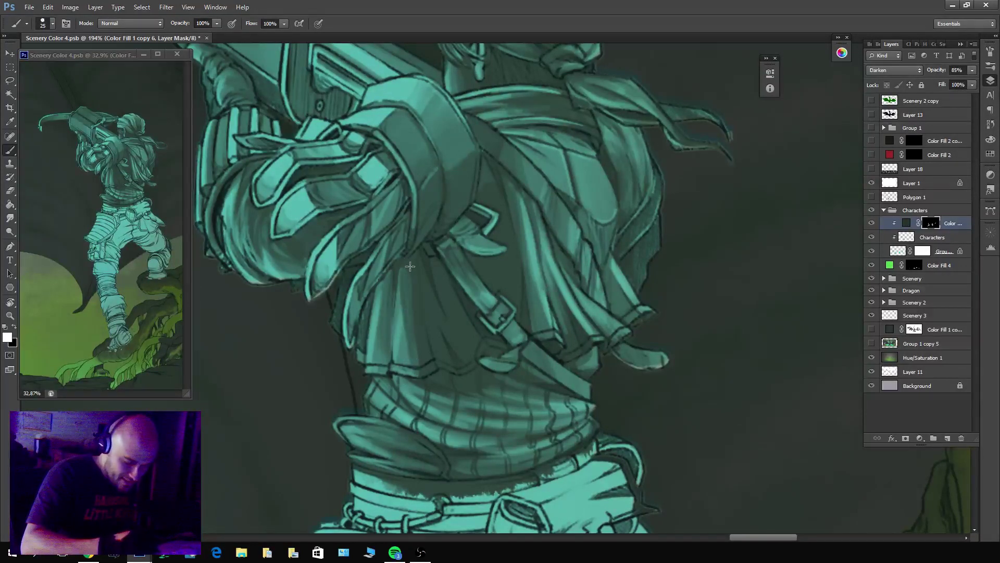
Add a highlighted pleat towards the middle of the shirt front and deepen the creases between the lit pleats.
{"action": "key", "text": "x"}
{"action": "mouse_move", "coordinate": [428, 364]}
{"action": "left_mouse_down"}
{"action": "mouse_move", "coordinate": [421, 325]}
{"action": "mouse_move", "coordinate": [421, 368]}
{"action": "mouse_move", "coordinate": [417, 265]}
{"action": "left_mouse_up"}
{"action": "key", "text": "x"}
{"action": "key", "text": "x"}
{"action": "left_click_drag", "start_coordinate": [425, 374], "coordinate": [385, 263]}
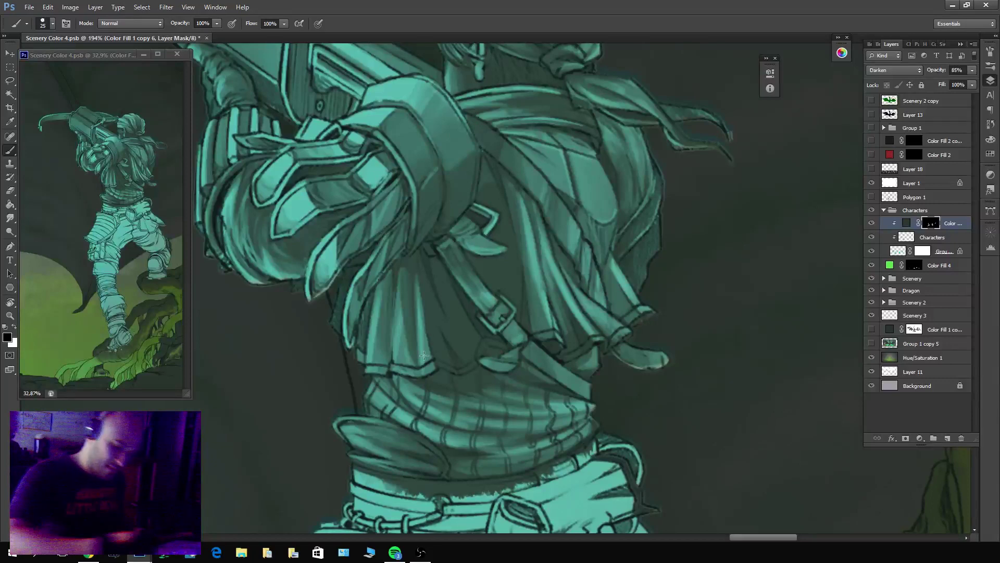
Reveal a diagonal highlight on the shirt pleat running alongside the chest strap.
{"action": "key", "text": "x"}
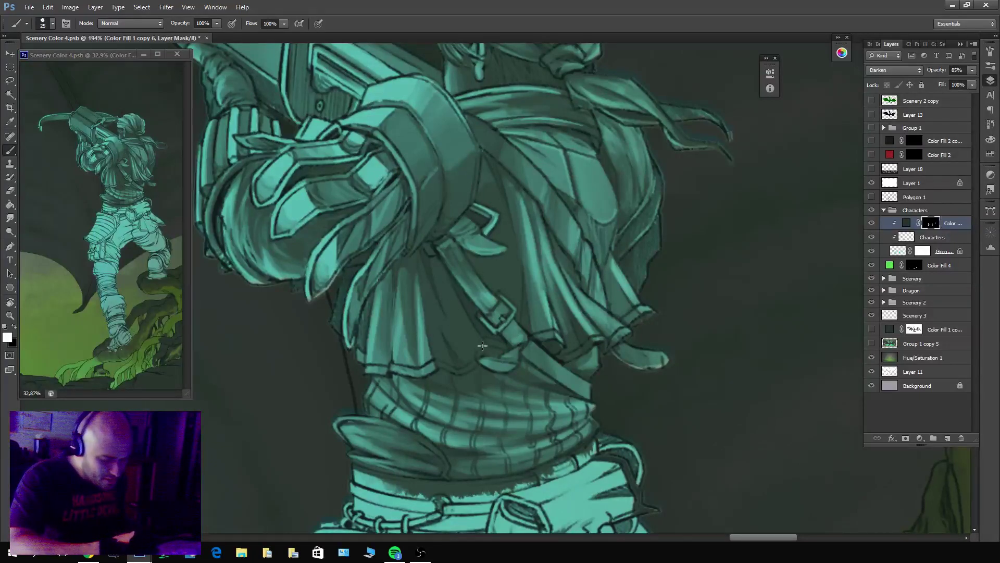
{"action": "key", "text": "x"}
{"action": "left_click_drag", "start_coordinate": [465, 325], "coordinate": [448, 281]}
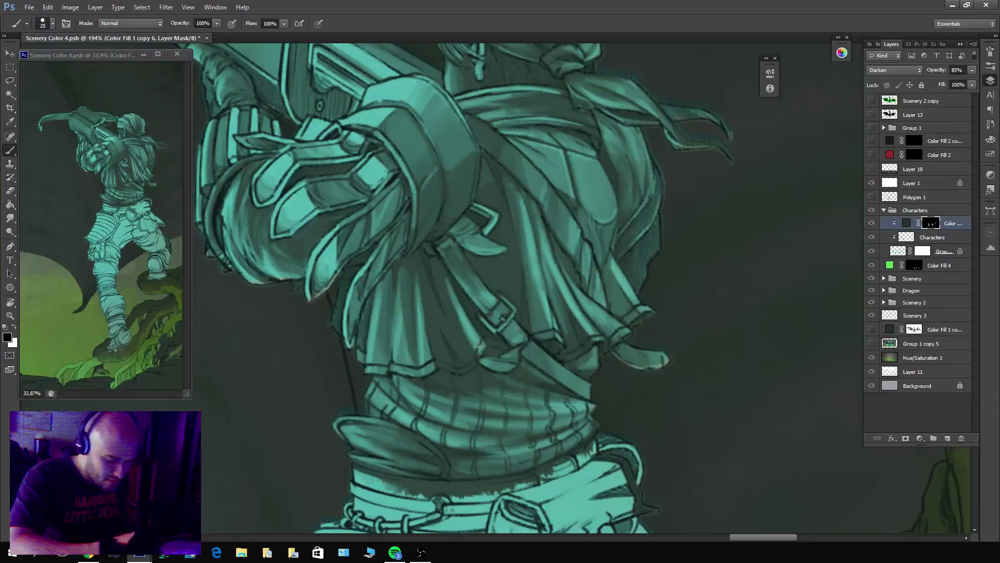
{"action": "left_click_drag", "start_coordinate": [476, 349], "coordinate": [433, 259]}
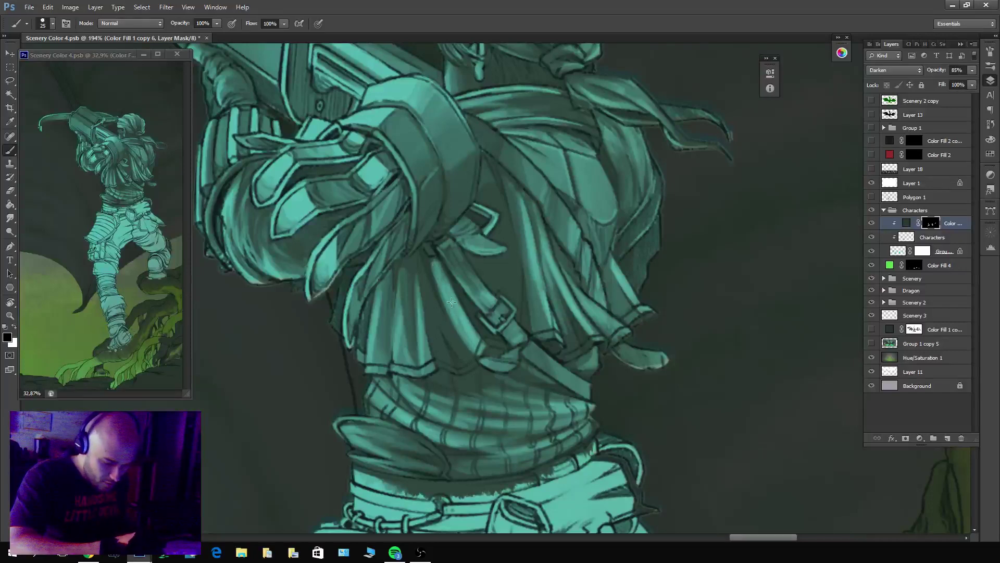
Paint a highlight and darker edges along the shirt pleats beside the buckled strap, down to the hem.
{"action": "left_click_drag", "start_coordinate": [454, 305], "coordinate": [433, 260]}
{"action": "key", "text": "x"}
{"action": "left_click_drag", "start_coordinate": [464, 342], "coordinate": [437, 289]}
{"action": "key", "text": "x"}
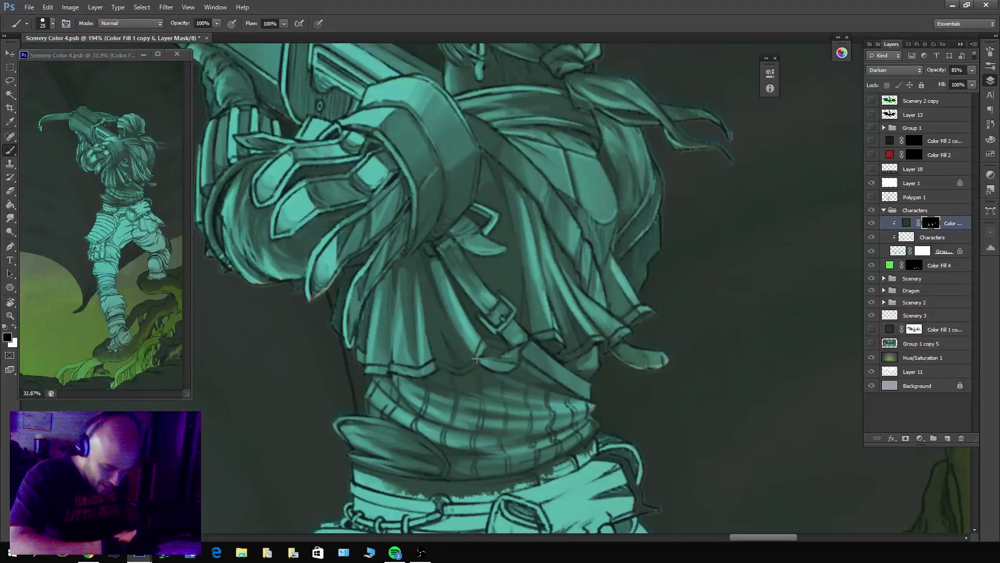
{"action": "mouse_move", "coordinate": [474, 359]}
{"action": "left_mouse_down"}
{"action": "mouse_move", "coordinate": [451, 321]}
{"action": "mouse_move", "coordinate": [466, 360]}
{"action": "mouse_move", "coordinate": [421, 275]}
{"action": "mouse_move", "coordinate": [466, 361]}
{"action": "mouse_move", "coordinate": [421, 268]}
{"action": "mouse_move", "coordinate": [456, 372]}
{"action": "mouse_move", "coordinate": [431, 306]}
{"action": "mouse_move", "coordinate": [450, 371]}
{"action": "mouse_move", "coordinate": [433, 317]}
{"action": "left_mouse_up"}
{"action": "key", "text": "x"}
{"action": "key", "text": "x"}
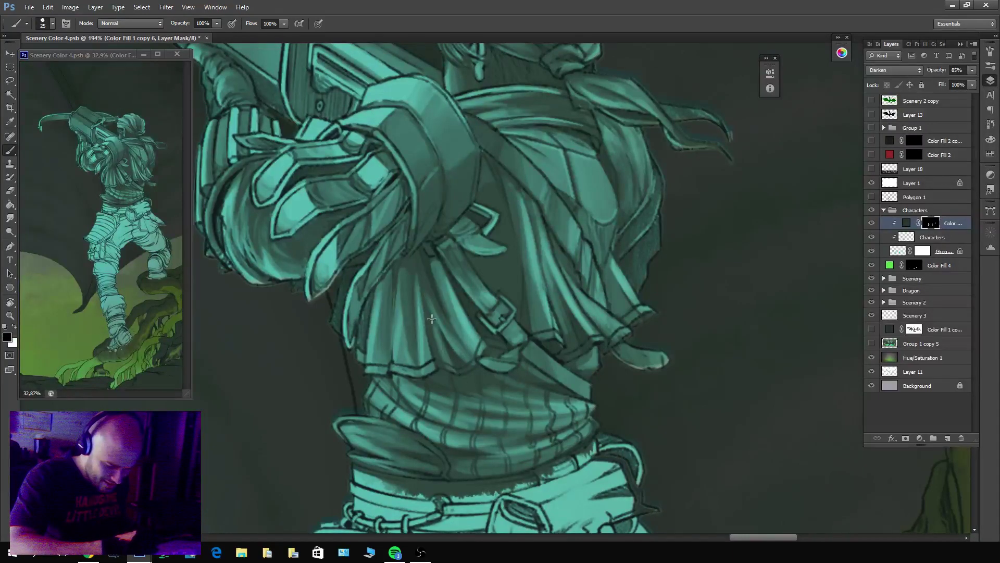
Deepen the crease between the central shirt pleats and shade the fabric where the buckled strap begins.
{"action": "key", "text": "x"}
{"action": "mouse_move", "coordinate": [440, 364]}
{"action": "left_mouse_down"}
{"action": "mouse_move", "coordinate": [427, 289]}
{"action": "mouse_move", "coordinate": [450, 354]}
{"action": "mouse_move", "coordinate": [432, 299]}
{"action": "mouse_move", "coordinate": [469, 365]}
{"action": "mouse_move", "coordinate": [430, 258]}
{"action": "left_mouse_up"}
{"action": "left_click_drag", "start_coordinate": [457, 303], "coordinate": [444, 278]}
{"action": "key", "text": "x"}
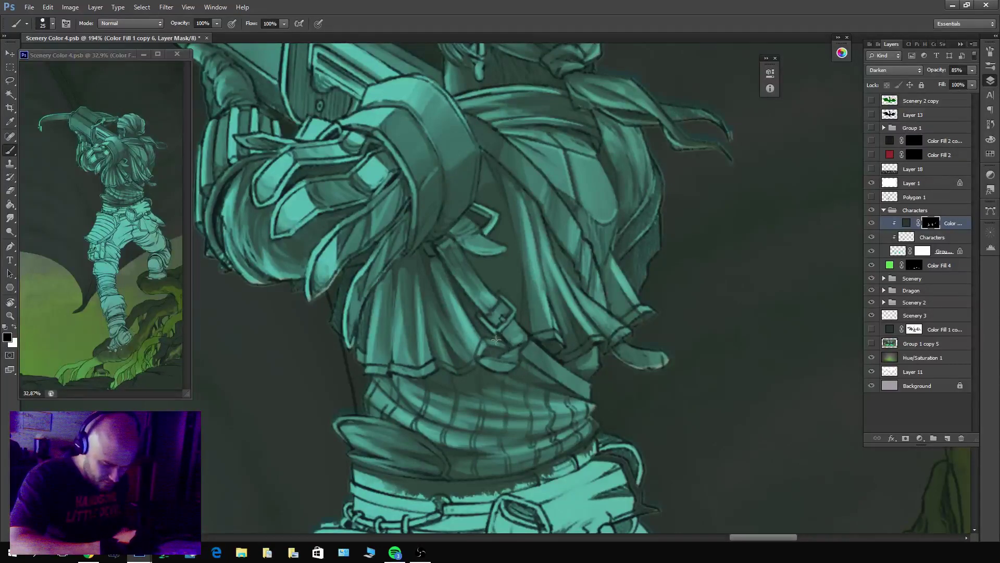
{"action": "left_click_drag", "start_coordinate": [447, 251], "coordinate": [426, 244]}
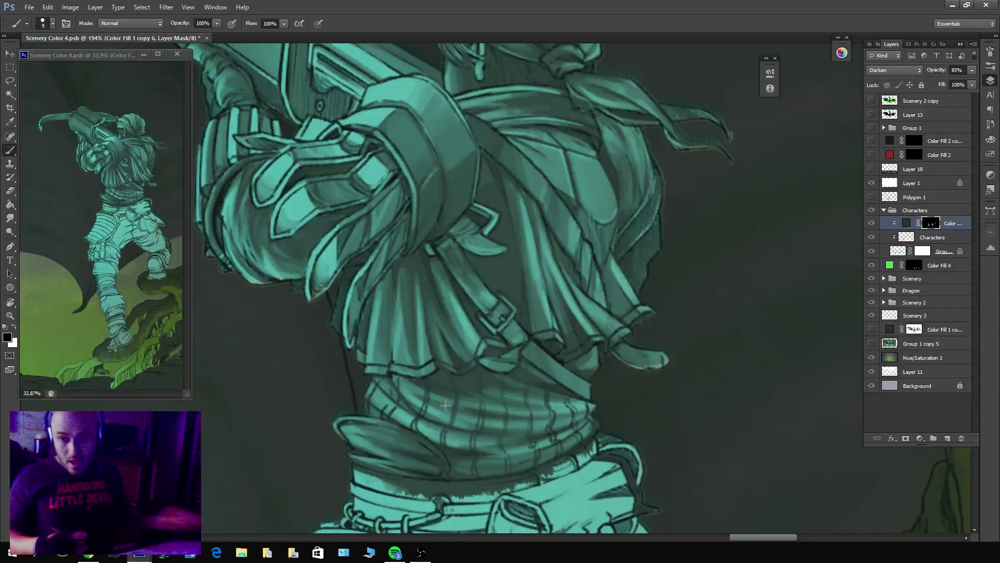
Blend light and shadow across the upper waist wrap just below the shirt hem, using a brush size of 40.
{"action": "key", "text": "bracketright"}
{"action": "key", "text": "x"}
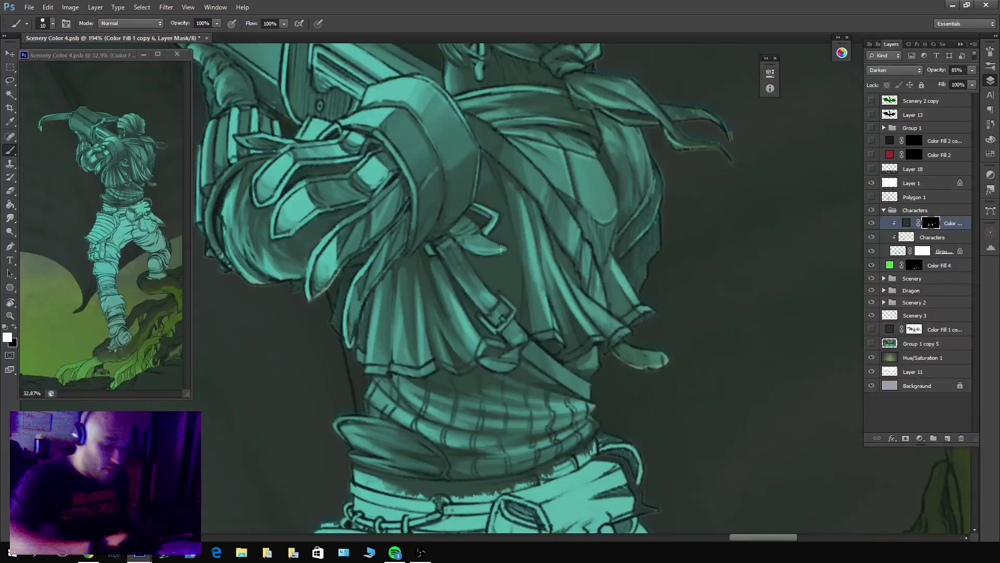
{"action": "key", "text": "x"}
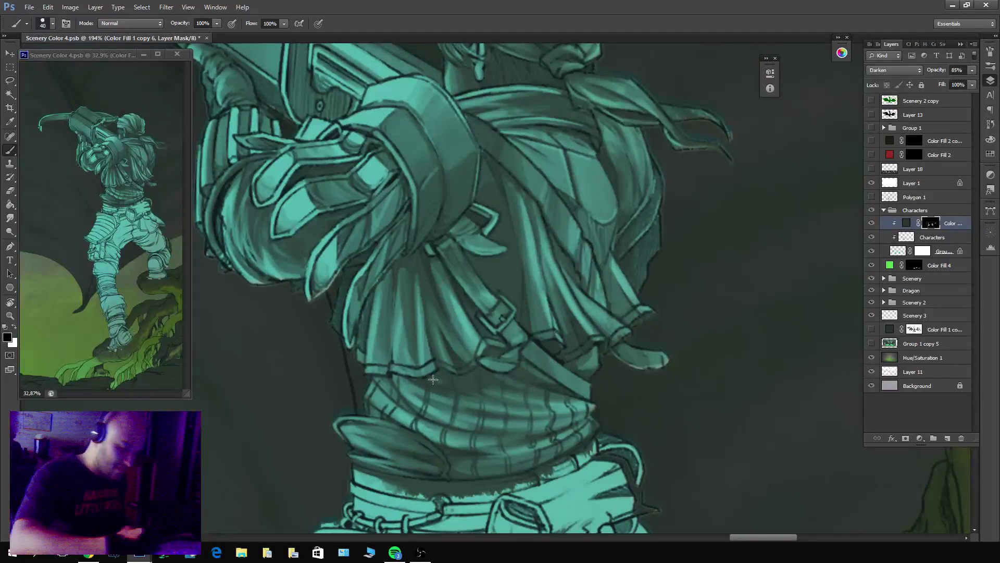
{"action": "key", "text": "x"}
{"action": "key", "text": "x"}
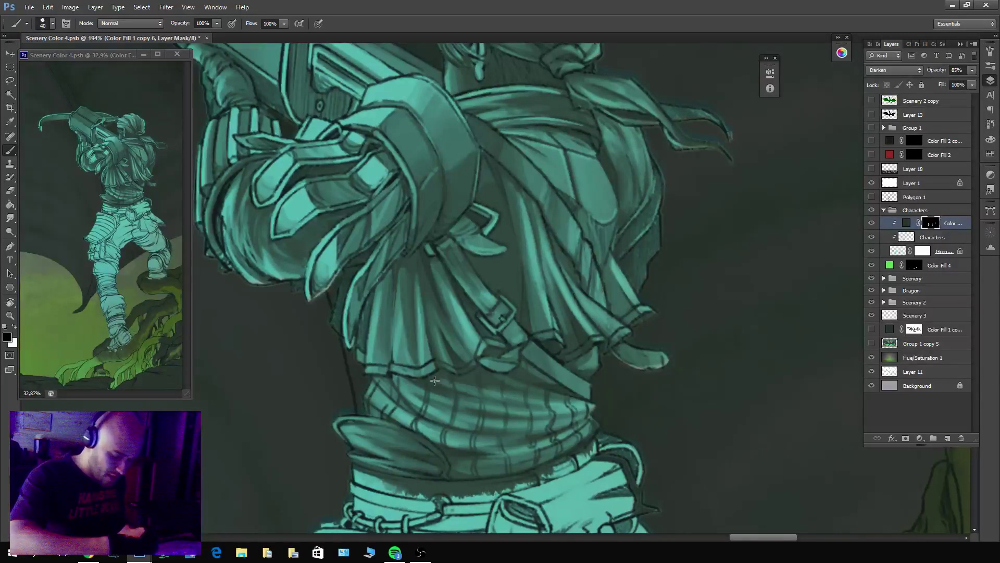
{"action": "key", "text": "x"}
{"action": "key", "text": "x"}
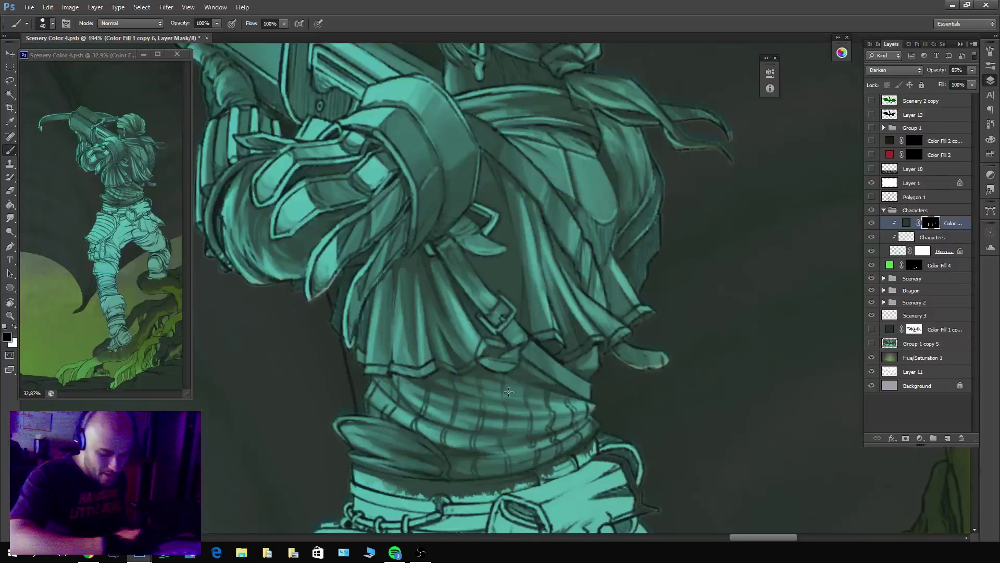
{"action": "key", "text": "x"}
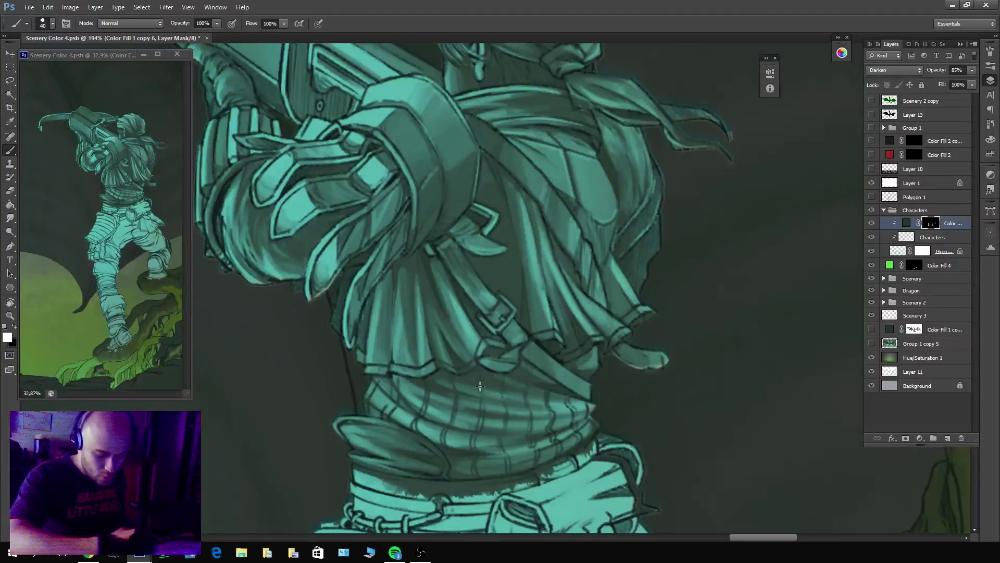
{"action": "key", "text": "x"}
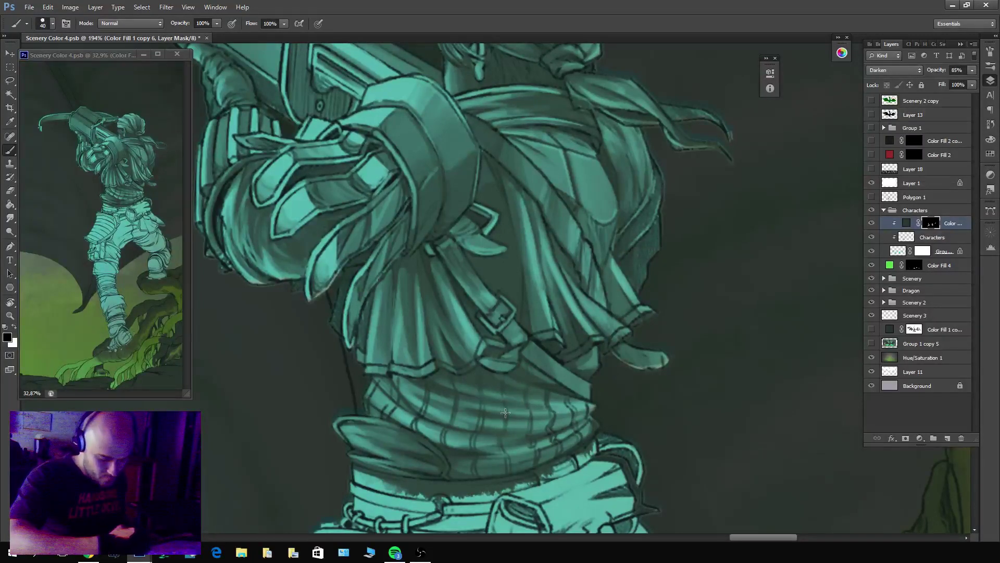
{"action": "key", "text": "x"}
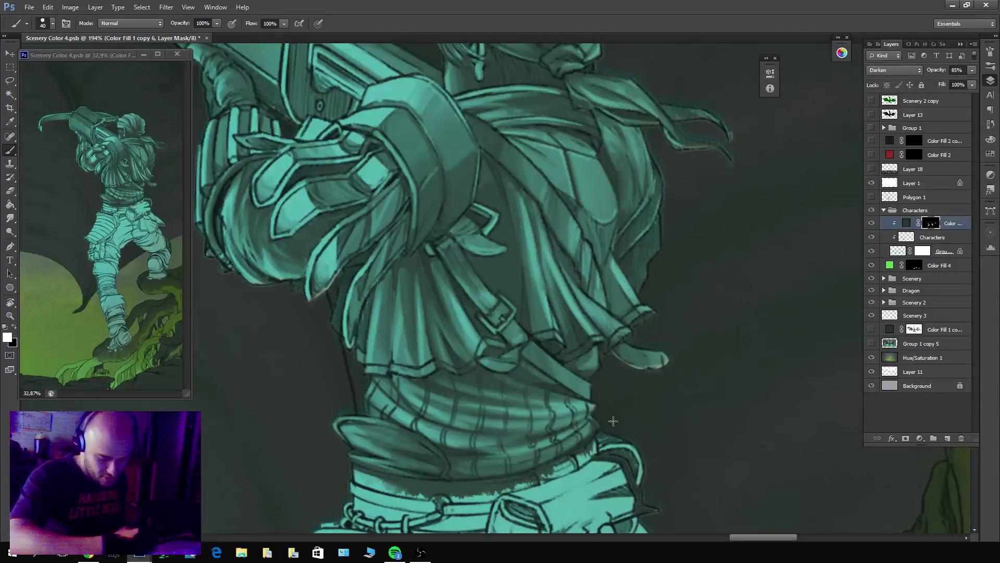
{"action": "key", "text": "x"}
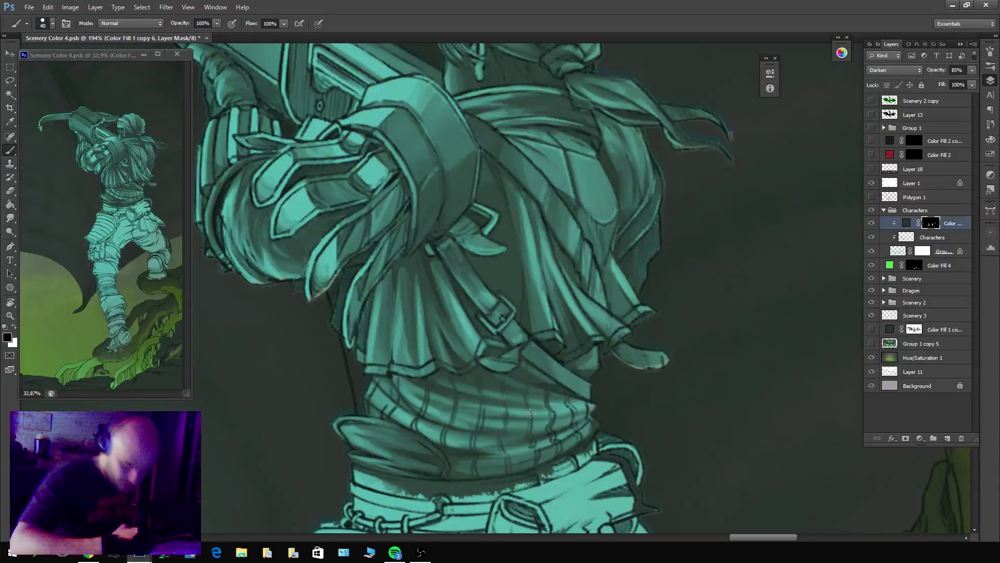
Switch to the Comic Brush Medium Soft brush and lay soft shadow over the knotted strap end beside the glove cuff.
{"action": "left_click", "coordinate": [27, 23]}
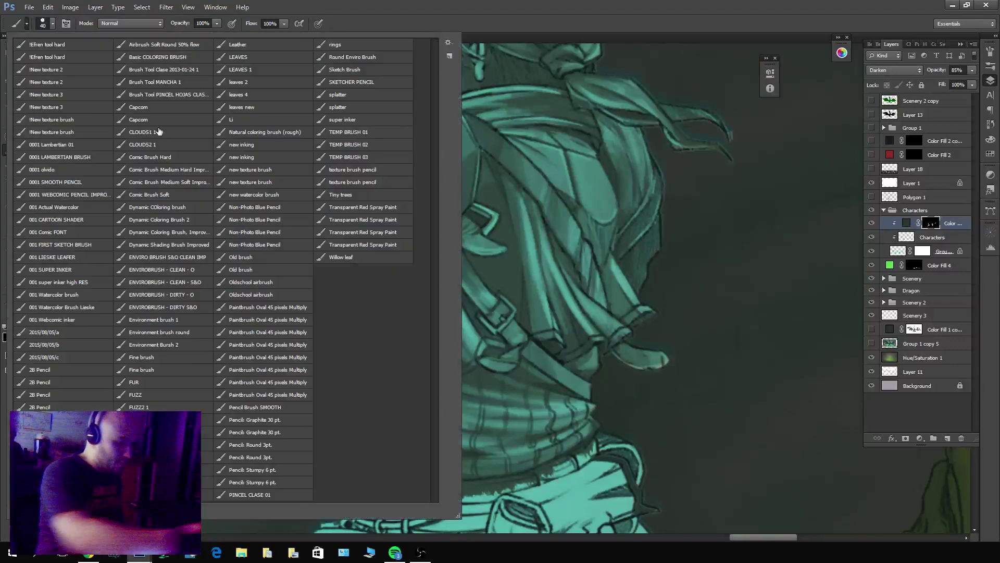
{"action": "left_click", "coordinate": [212, 171]}
{"action": "left_click", "coordinate": [205, 183]}
{"action": "left_click", "coordinate": [725, 192]}
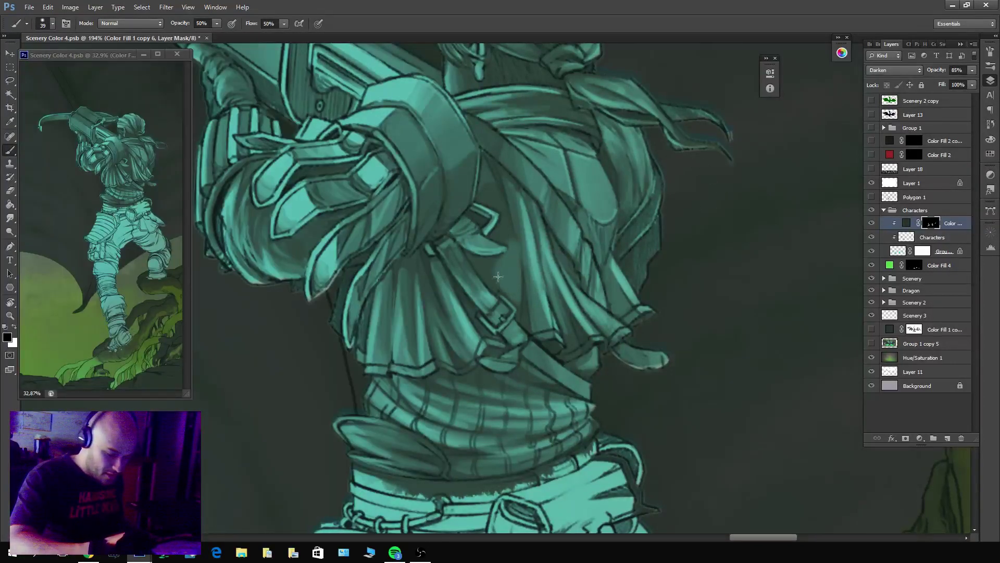
{"action": "key", "text": "x"}
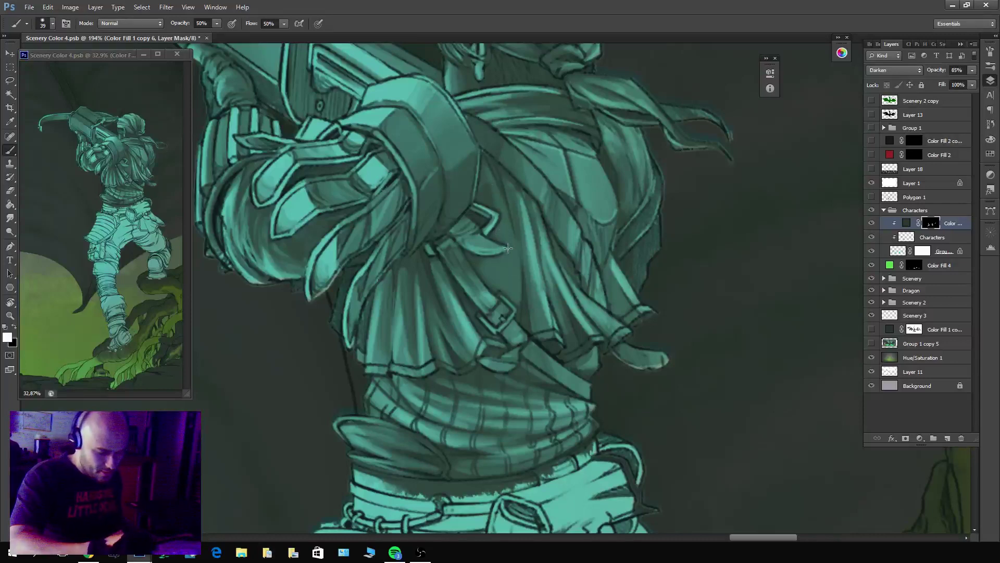
{"action": "left_click_drag", "start_coordinate": [459, 229], "coordinate": [485, 247]}
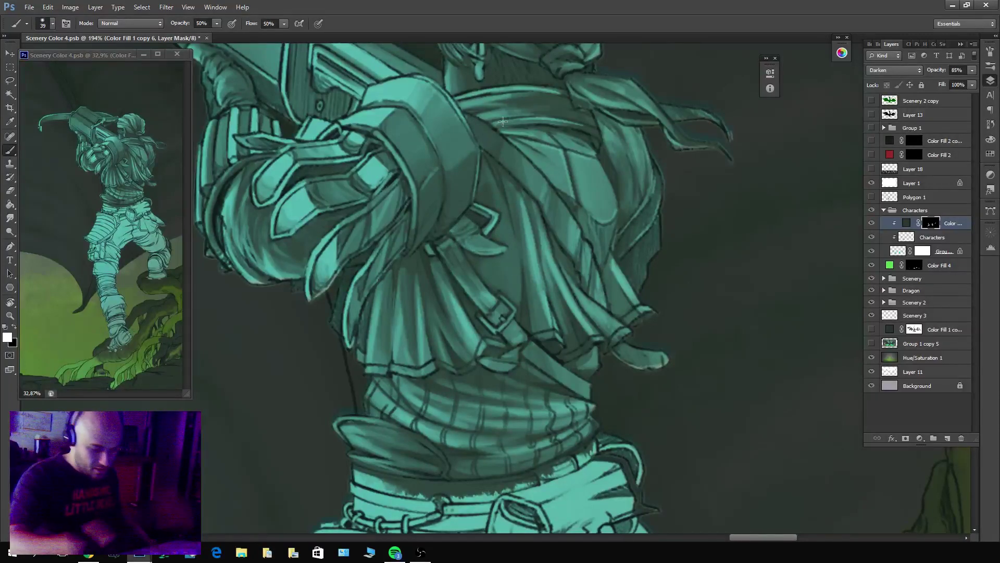
{"action": "left_click_drag", "start_coordinate": [487, 209], "coordinate": [492, 221]}
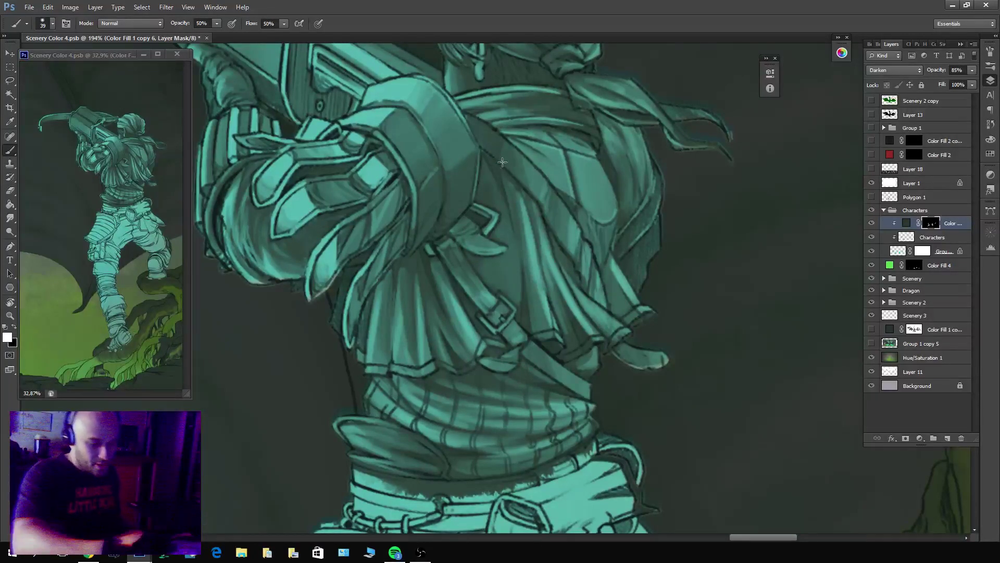
Softly lighten the chest strap near the shoulder and shade the shirt folds beneath the collar.
{"action": "key", "text": "x"}
{"action": "mouse_move", "coordinate": [533, 182]}
{"action": "left_mouse_down"}
{"action": "mouse_move", "coordinate": [500, 137]}
{"action": "mouse_move", "coordinate": [519, 171]}
{"action": "mouse_move", "coordinate": [485, 139]}
{"action": "left_mouse_up"}
{"action": "key", "text": "x"}
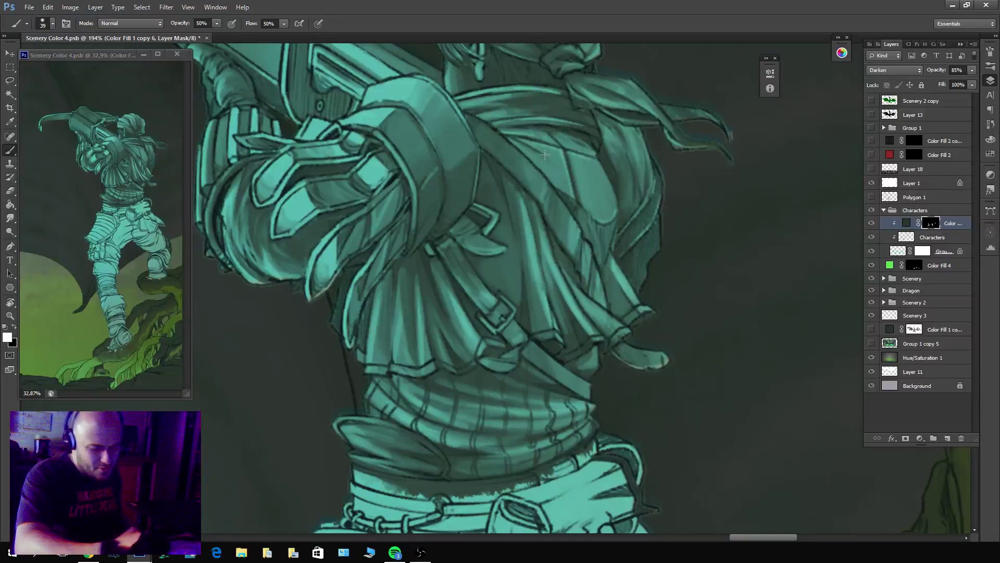
{"action": "mouse_move", "coordinate": [545, 155]}
{"action": "left_mouse_down"}
{"action": "mouse_move", "coordinate": [516, 140]}
{"action": "mouse_move", "coordinate": [536, 163]}
{"action": "mouse_move", "coordinate": [531, 136]}
{"action": "mouse_move", "coordinate": [541, 130]}
{"action": "mouse_move", "coordinate": [527, 149]}
{"action": "mouse_move", "coordinate": [527, 118]}
{"action": "left_mouse_up"}
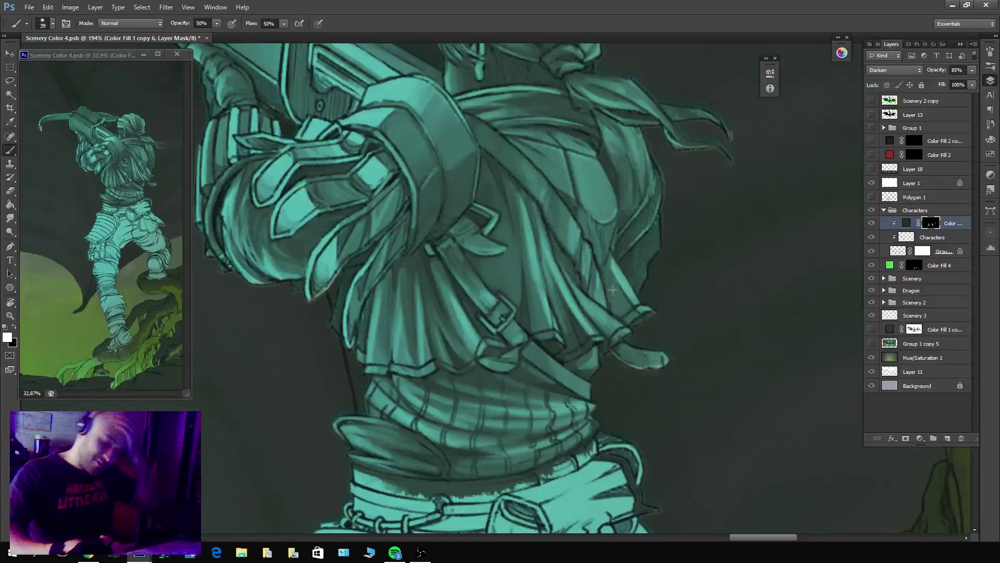
Add soft shadow over the waist wrap, the strap below the hem and the shirt's outer pleats.
{"action": "mouse_move", "coordinate": [443, 401]}
{"action": "left_mouse_down"}
{"action": "mouse_move", "coordinate": [503, 409]}
{"action": "mouse_move", "coordinate": [480, 433]}
{"action": "mouse_move", "coordinate": [452, 440]}
{"action": "left_mouse_up"}
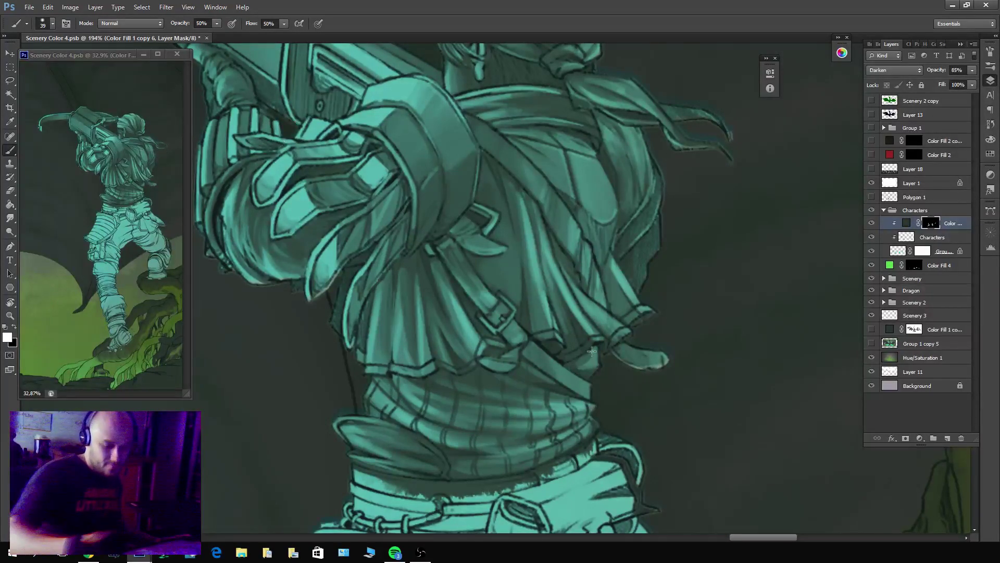
{"action": "left_click_drag", "start_coordinate": [579, 364], "coordinate": [552, 409]}
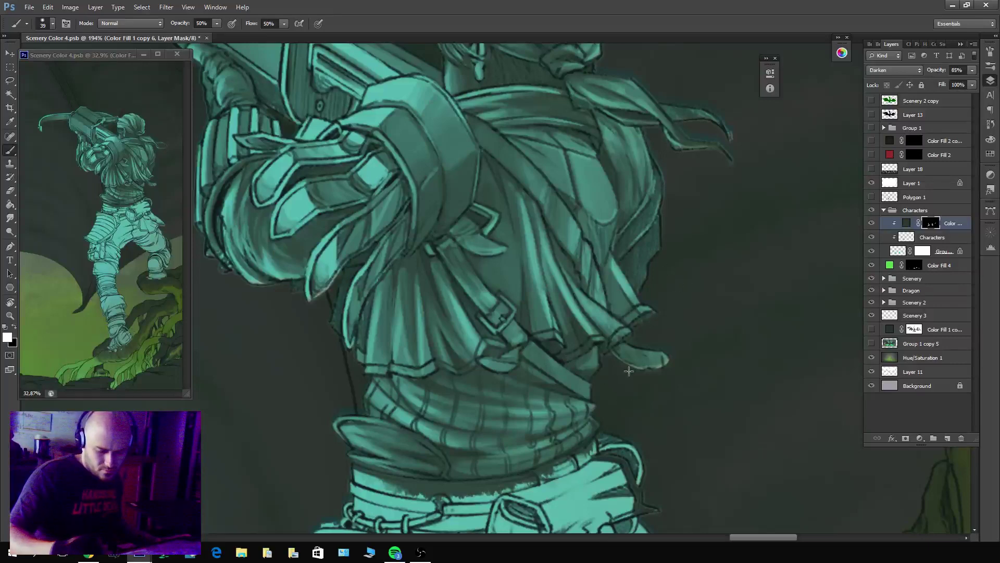
{"action": "mouse_move", "coordinate": [622, 276]}
{"action": "left_mouse_down"}
{"action": "mouse_move", "coordinate": [604, 320]}
{"action": "mouse_move", "coordinate": [592, 312]}
{"action": "left_mouse_up"}
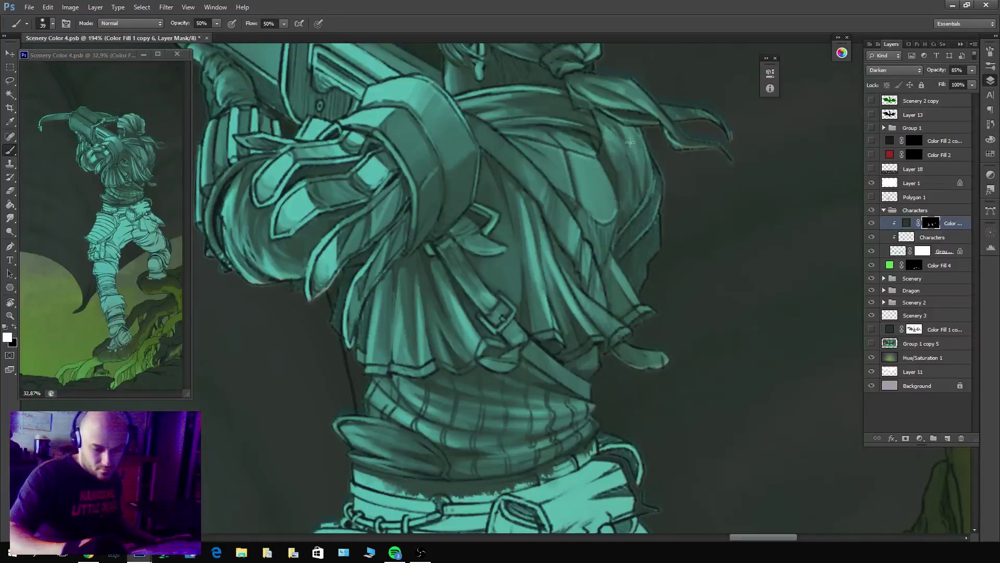
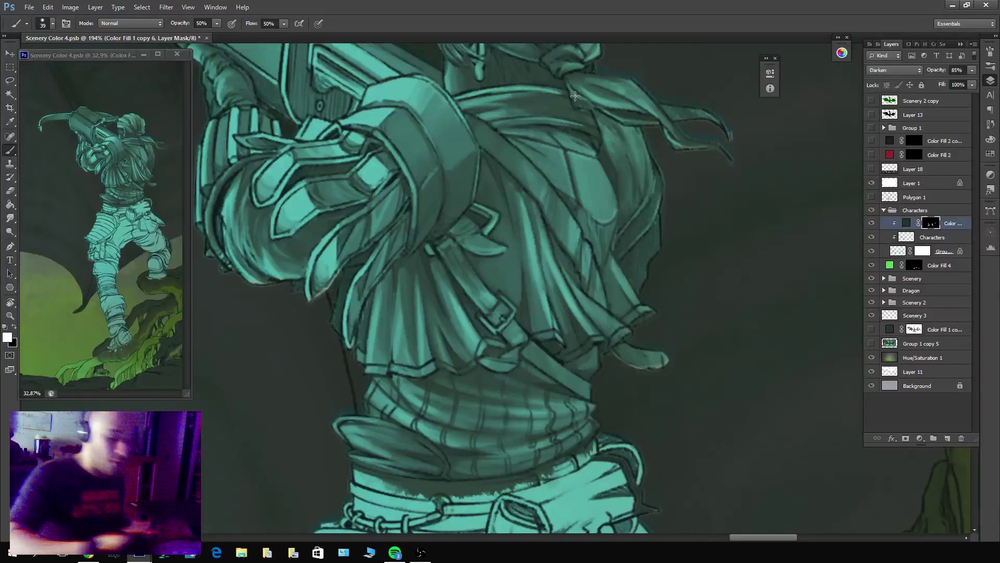
Switch to the 001 Watercolor brush and block in shadow on the belt below the waist wrap.
{"action": "left_click", "coordinate": [26, 23]}
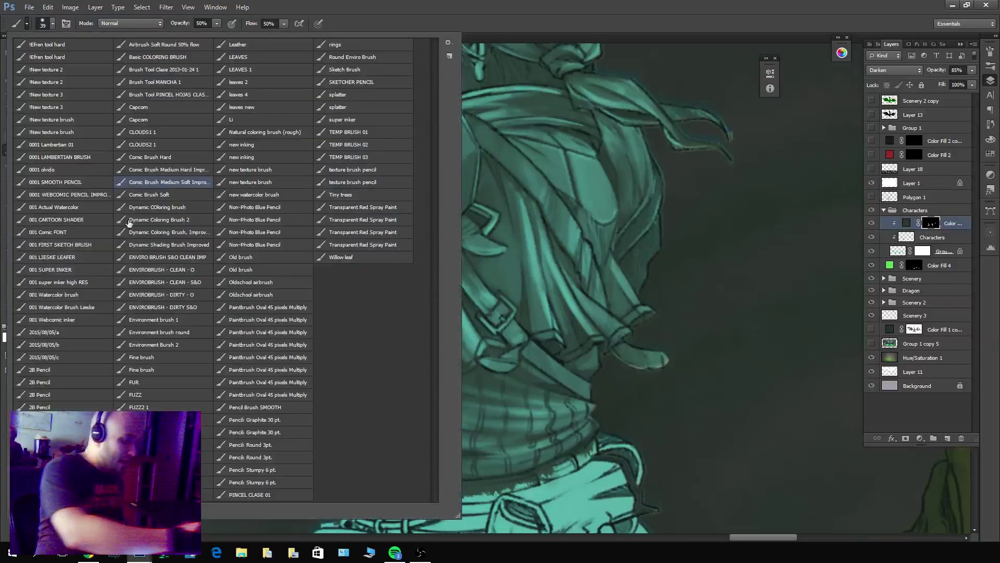
{"action": "left_click", "coordinate": [71, 303]}
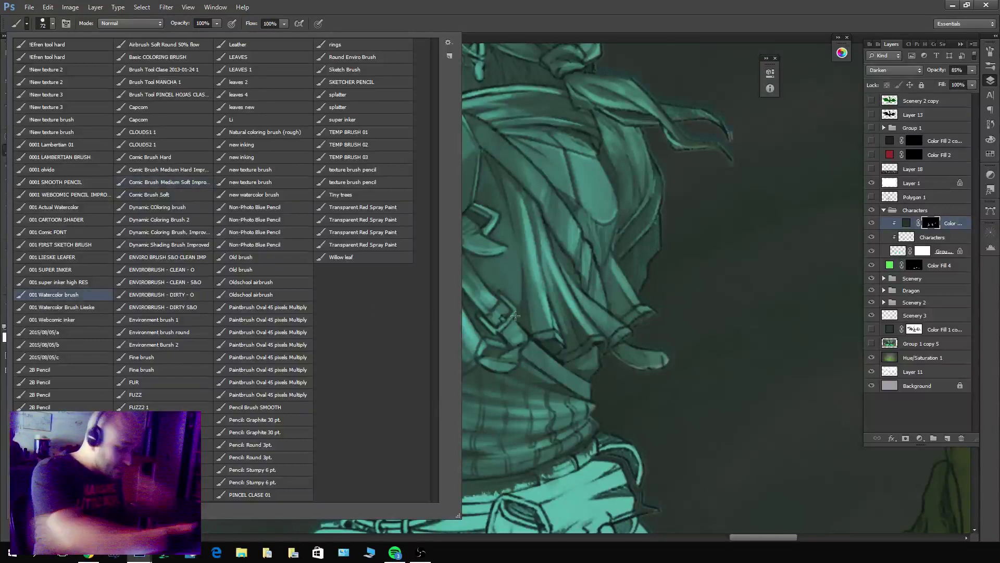
{"action": "key", "text": "Return"}
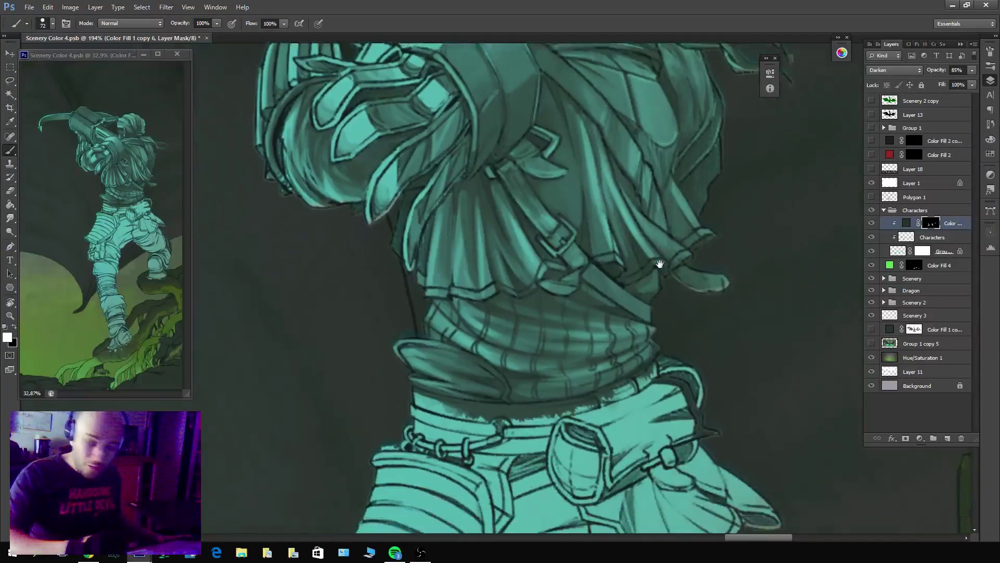
{"action": "left_click_drag", "start_coordinate": [659, 264], "coordinate": [669, 250]}
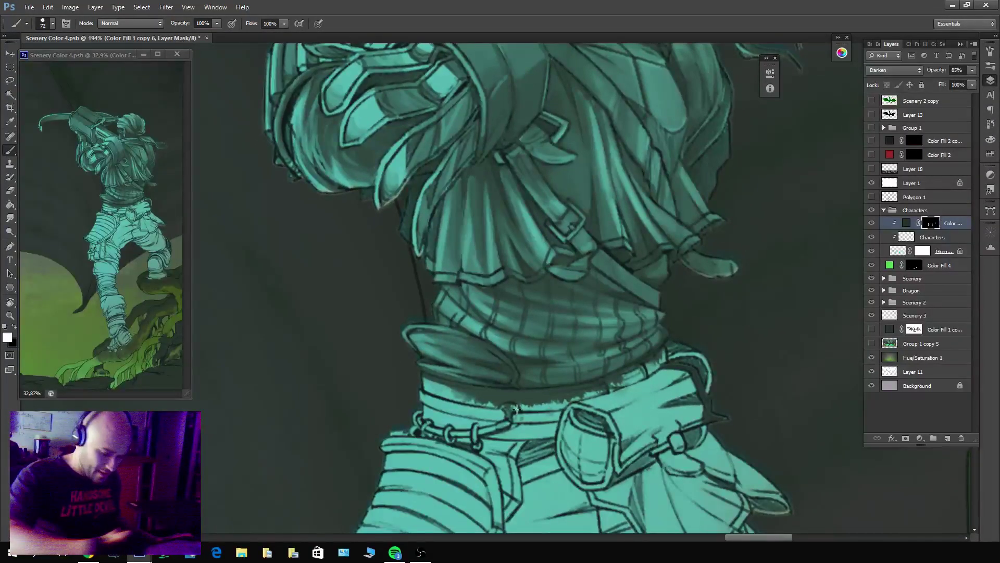
{"action": "mouse_move", "coordinate": [555, 412]}
{"action": "left_mouse_down"}
{"action": "mouse_move", "coordinate": [500, 433]}
{"action": "mouse_move", "coordinate": [469, 417]}
{"action": "mouse_move", "coordinate": [457, 431]}
{"action": "mouse_move", "coordinate": [422, 425]}
{"action": "mouse_move", "coordinate": [417, 443]}
{"action": "mouse_move", "coordinate": [391, 440]}
{"action": "left_mouse_up"}
{"action": "key", "text": "x"}
{"action": "mouse_move", "coordinate": [456, 412]}
{"action": "left_mouse_down"}
{"action": "mouse_move", "coordinate": [407, 389]}
{"action": "mouse_move", "coordinate": [510, 415]}
{"action": "mouse_move", "coordinate": [434, 404]}
{"action": "mouse_move", "coordinate": [517, 416]}
{"action": "mouse_move", "coordinate": [397, 373]}
{"action": "mouse_move", "coordinate": [516, 402]}
{"action": "mouse_move", "coordinate": [451, 391]}
{"action": "mouse_move", "coordinate": [473, 401]}
{"action": "mouse_move", "coordinate": [545, 405]}
{"action": "mouse_move", "coordinate": [482, 396]}
{"action": "left_mouse_up"}
Reduce the brush size to 40 and model light and shadow on the belt around the hanging chain.
{"action": "key", "text": "bracketleft"}
{"action": "key", "text": "bracketleft"}
{"action": "key", "text": "bracketleft"}
{"action": "key", "text": "x"}
{"action": "key", "text": "x"}
{"action": "mouse_move", "coordinate": [423, 407]}
{"action": "left_mouse_down"}
{"action": "mouse_move", "coordinate": [465, 424]}
{"action": "mouse_move", "coordinate": [436, 431]}
{"action": "mouse_move", "coordinate": [458, 437]}
{"action": "mouse_move", "coordinate": [424, 430]}
{"action": "mouse_move", "coordinate": [457, 439]}
{"action": "left_mouse_up"}
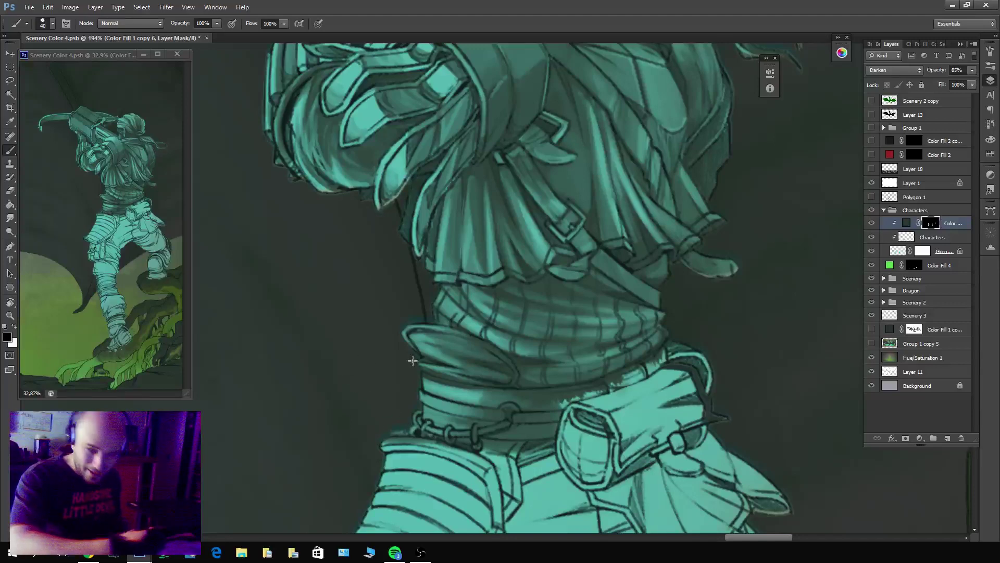
Shade the belt above the hip pouch and the loop behind it with a size 30 brush.
{"action": "key", "text": "bracketleft"}
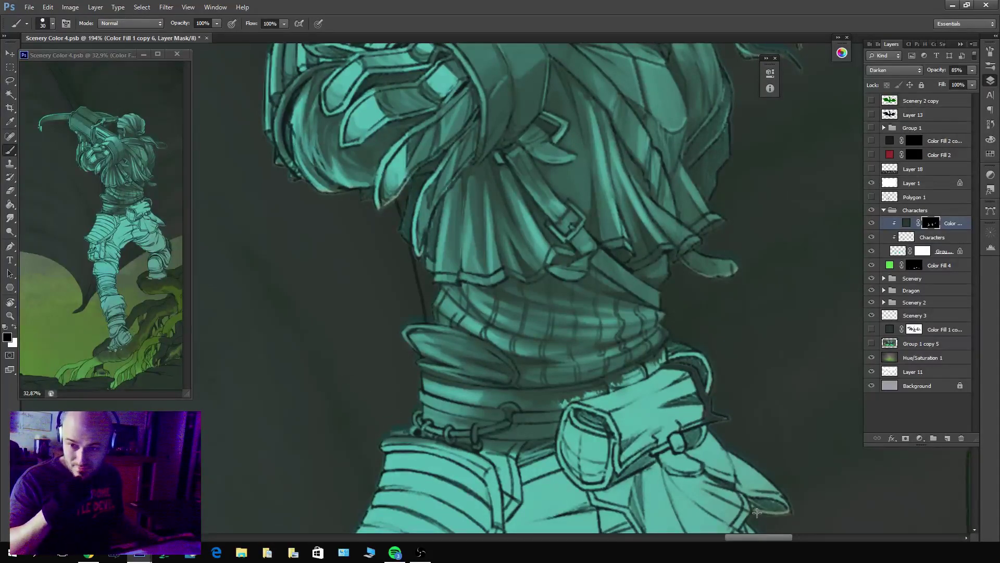
{"action": "mouse_move", "coordinate": [568, 406]}
{"action": "left_mouse_down"}
{"action": "mouse_move", "coordinate": [621, 378]}
{"action": "mouse_move", "coordinate": [552, 410]}
{"action": "mouse_move", "coordinate": [684, 350]}
{"action": "mouse_move", "coordinate": [555, 418]}
{"action": "mouse_move", "coordinate": [695, 345]}
{"action": "mouse_move", "coordinate": [657, 367]}
{"action": "mouse_move", "coordinate": [709, 308]}
{"action": "mouse_move", "coordinate": [661, 359]}
{"action": "mouse_move", "coordinate": [693, 342]}
{"action": "mouse_move", "coordinate": [708, 394]}
{"action": "left_mouse_up"}
{"action": "key", "text": "x"}
{"action": "key", "text": "x"}
{"action": "left_click_drag", "start_coordinate": [688, 355], "coordinate": [700, 393]}
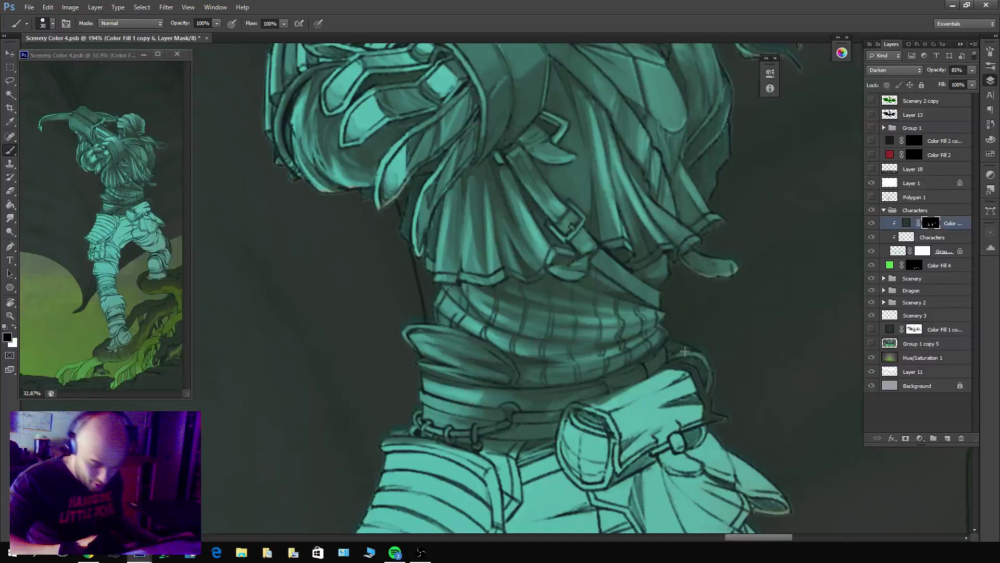
{"action": "mouse_move", "coordinate": [665, 345]}
{"action": "left_mouse_down"}
{"action": "mouse_move", "coordinate": [657, 365]}
{"action": "mouse_move", "coordinate": [625, 384]}
{"action": "left_mouse_up"}
{"action": "key", "text": "x"}
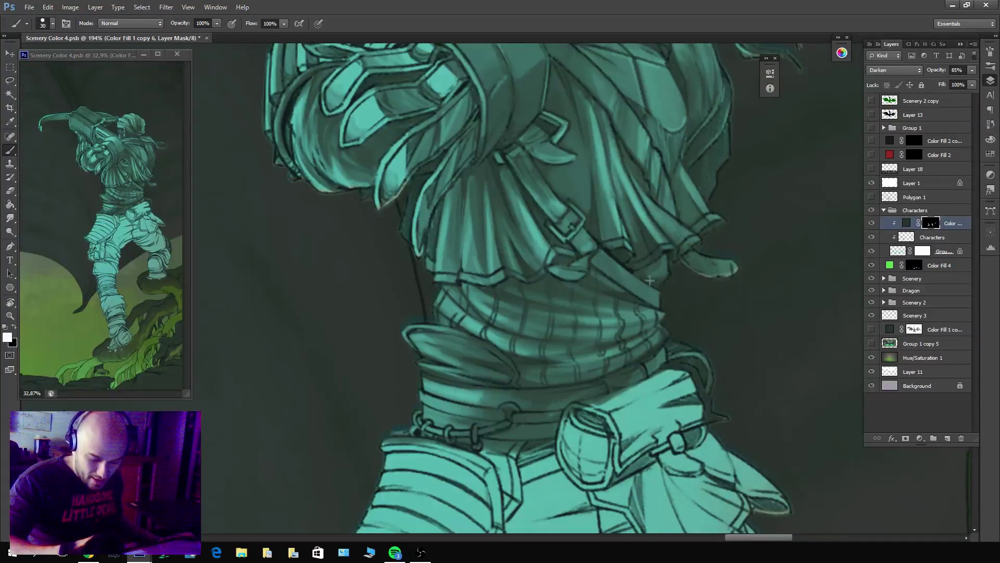
{"action": "key", "text": "x"}
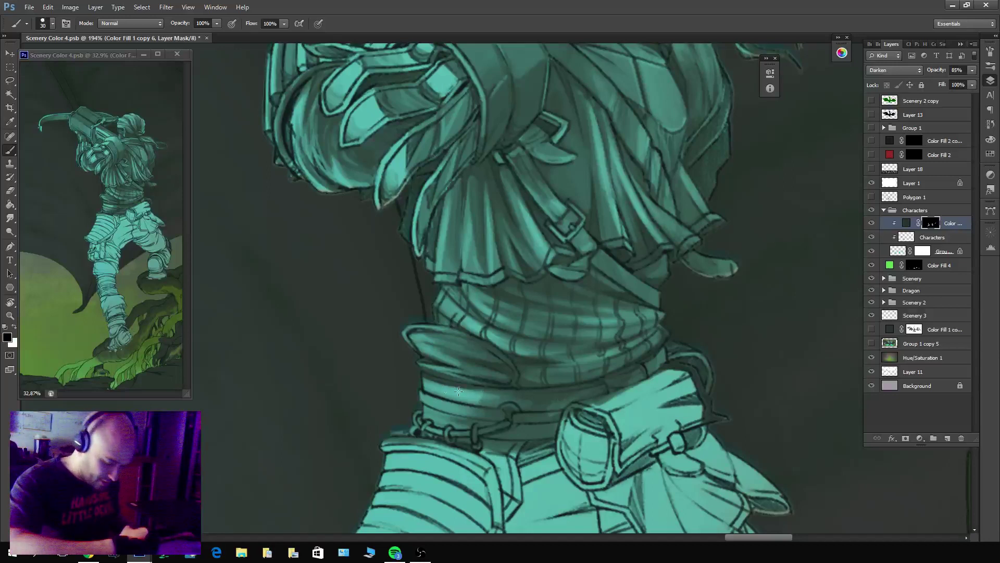
Refine the belt edge below the folded cloth and, with the brush reduced to 15, the ring holding the chain.
{"action": "left_click_drag", "start_coordinate": [447, 388], "coordinate": [417, 370]}
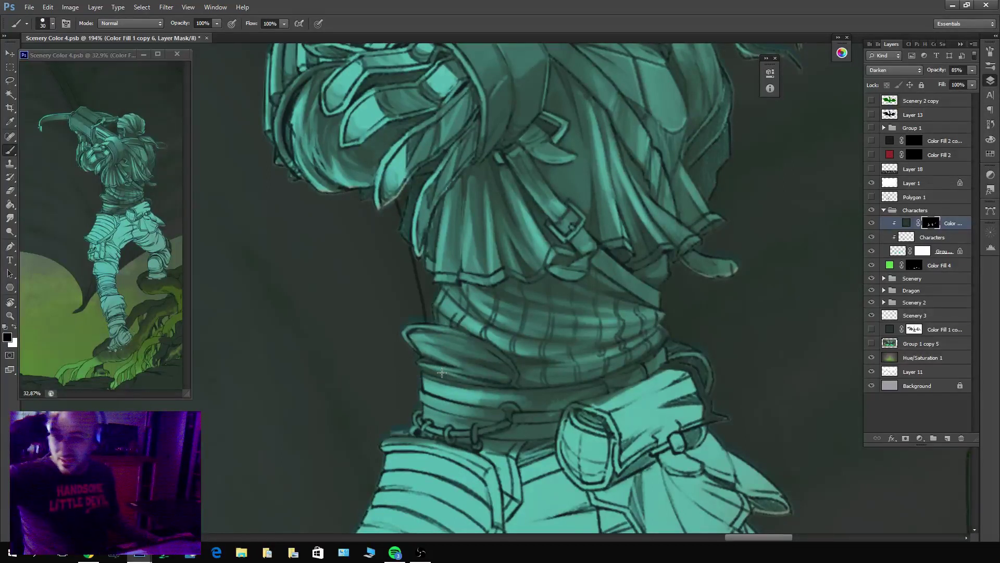
{"action": "scroll", "coordinate": [469, 338], "scroll_direction": "down", "scroll_amount": 5}
{"action": "key", "text": "x"}
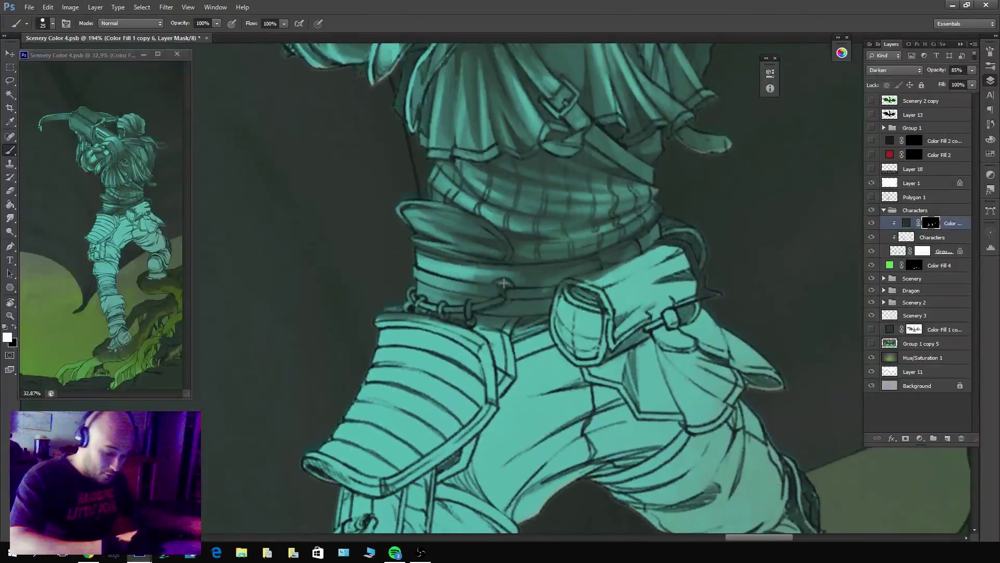
{"action": "key", "text": "bracketleft"}
{"action": "key", "text": "bracketleft"}
{"action": "key", "text": "bracketleft"}
{"action": "key", "text": "x"}
{"action": "left_click_drag", "start_coordinate": [501, 281], "coordinate": [513, 286]}
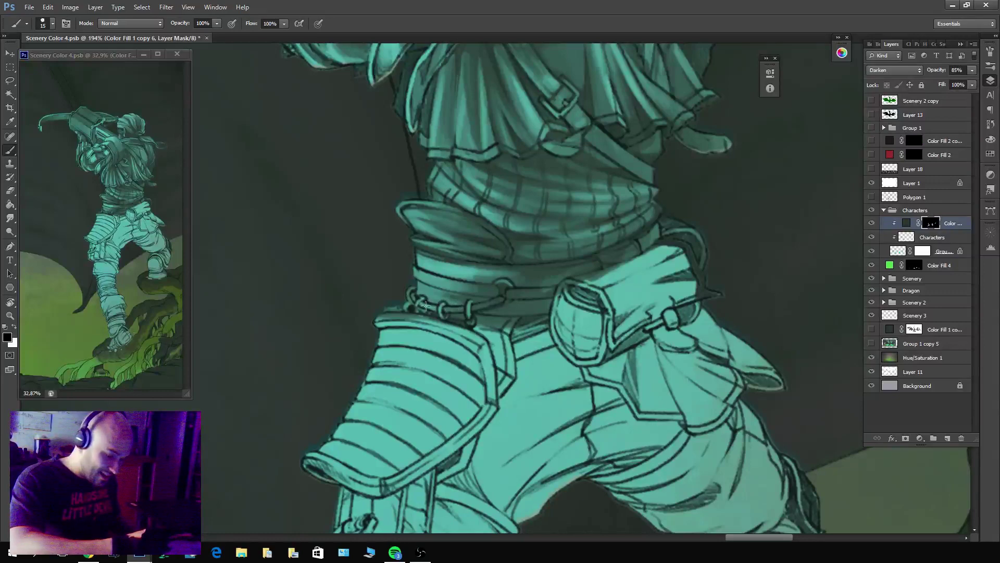
Refine light and shadow on the belt below the folded cloth and along the lower edge of the waist wrap.
{"action": "key", "text": "x"}
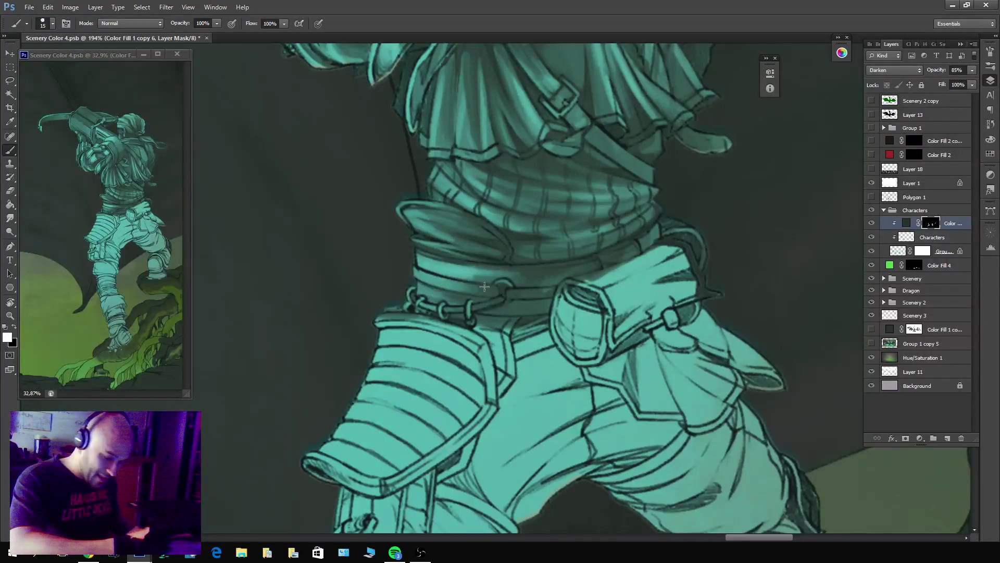
{"action": "left_click_drag", "start_coordinate": [417, 263], "coordinate": [498, 278]}
{"action": "key", "text": "x"}
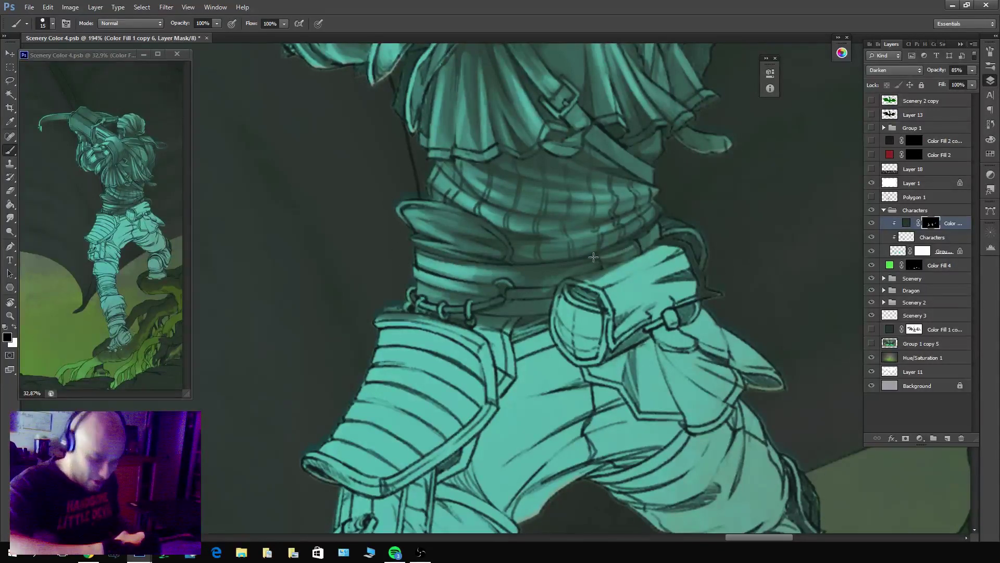
{"action": "key", "text": "x"}
{"action": "key", "text": "x"}
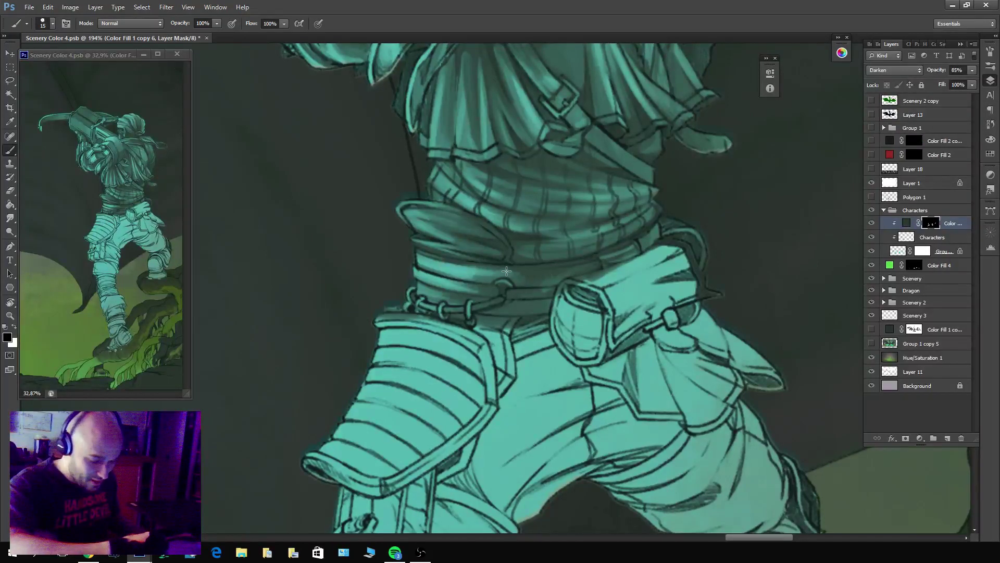
{"action": "left_click_drag", "start_coordinate": [506, 271], "coordinate": [605, 263]}
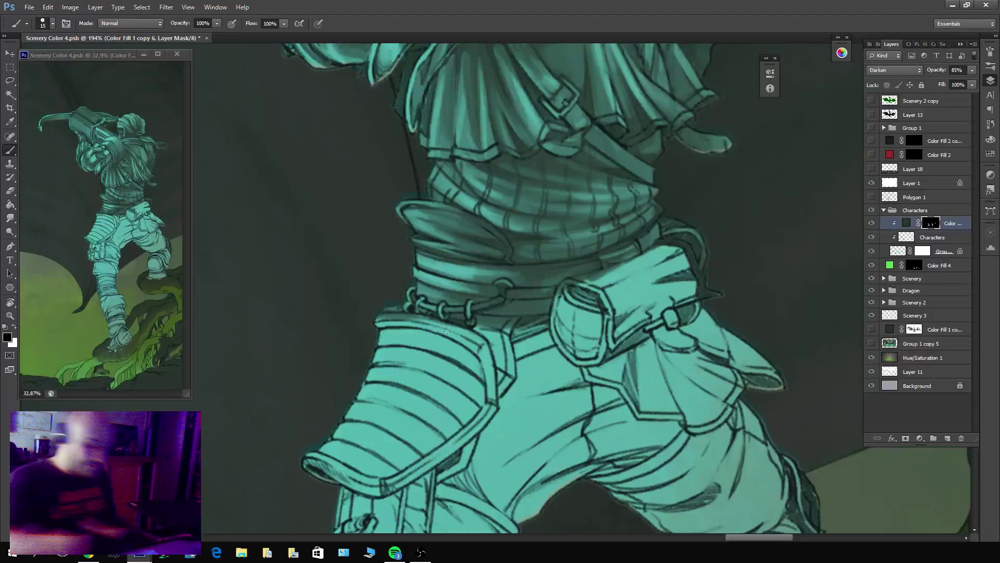
Shade the upper rim and inner side border of the layered thigh armour, cleaning up around the hanging chain.
{"action": "key", "text": "x"}
{"action": "mouse_move", "coordinate": [447, 331]}
{"action": "left_mouse_down"}
{"action": "mouse_move", "coordinate": [469, 347]}
{"action": "mouse_move", "coordinate": [401, 320]}
{"action": "mouse_move", "coordinate": [376, 324]}
{"action": "left_mouse_up"}
{"action": "key", "text": "x"}
{"action": "mouse_move", "coordinate": [449, 339]}
{"action": "left_mouse_down"}
{"action": "mouse_move", "coordinate": [407, 320]}
{"action": "mouse_move", "coordinate": [416, 314]}
{"action": "mouse_move", "coordinate": [375, 318]}
{"action": "mouse_move", "coordinate": [426, 318]}
{"action": "mouse_move", "coordinate": [396, 311]}
{"action": "left_mouse_up"}
{"action": "key", "text": "x"}
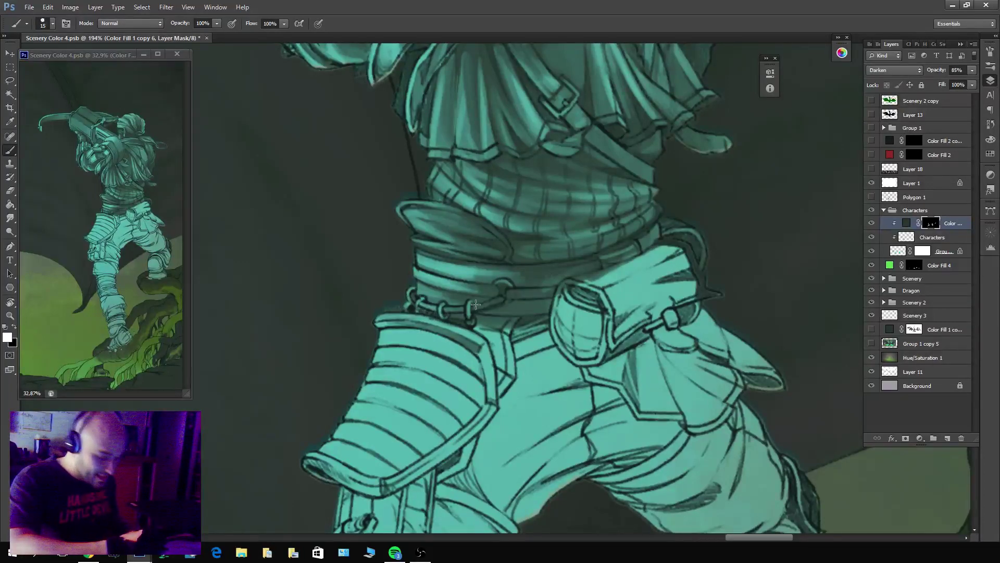
{"action": "key", "text": "x"}
{"action": "mouse_move", "coordinate": [437, 320]}
{"action": "left_mouse_down"}
{"action": "mouse_move", "coordinate": [413, 317]}
{"action": "mouse_move", "coordinate": [424, 318]}
{"action": "left_mouse_up"}
{"action": "key", "text": "x"}
{"action": "mouse_move", "coordinate": [475, 347]}
{"action": "left_mouse_down"}
{"action": "mouse_move", "coordinate": [493, 402]}
{"action": "mouse_move", "coordinate": [486, 346]}
{"action": "mouse_move", "coordinate": [490, 406]}
{"action": "mouse_move", "coordinate": [488, 347]}
{"action": "mouse_move", "coordinate": [487, 413]}
{"action": "left_mouse_up"}
{"action": "key", "text": "x"}
{"action": "key", "text": "x"}
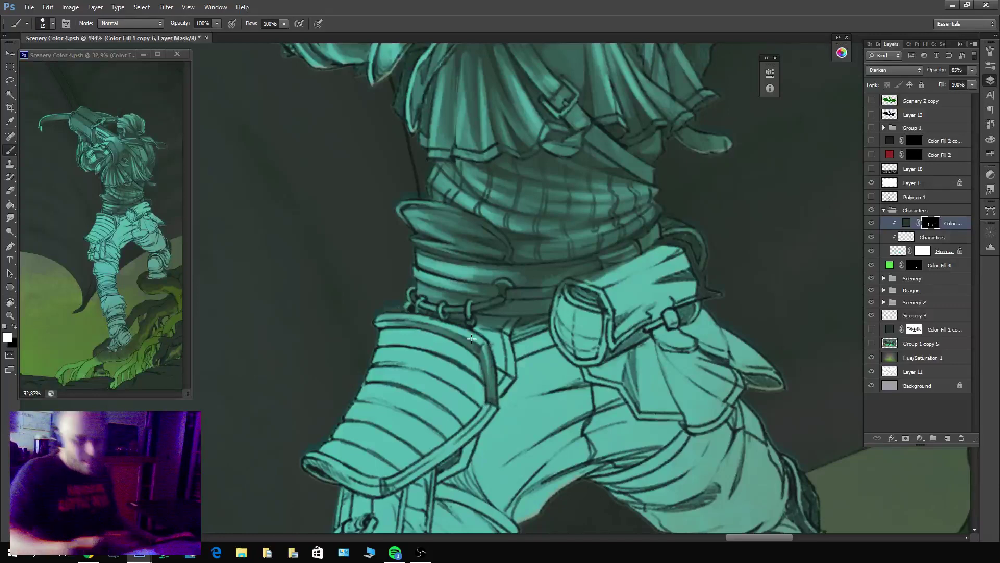
Enlarge the brush to 40 and darken the strap hanging beside the thigh armour and its cast shadow on the trousers.
{"action": "key", "text": "bracketright"}
{"action": "key", "text": "bracketright"}
{"action": "key", "text": "bracketright"}
{"action": "key", "text": "bracketright"}
{"action": "key", "text": "bracketright"}
{"action": "key", "text": "x"}
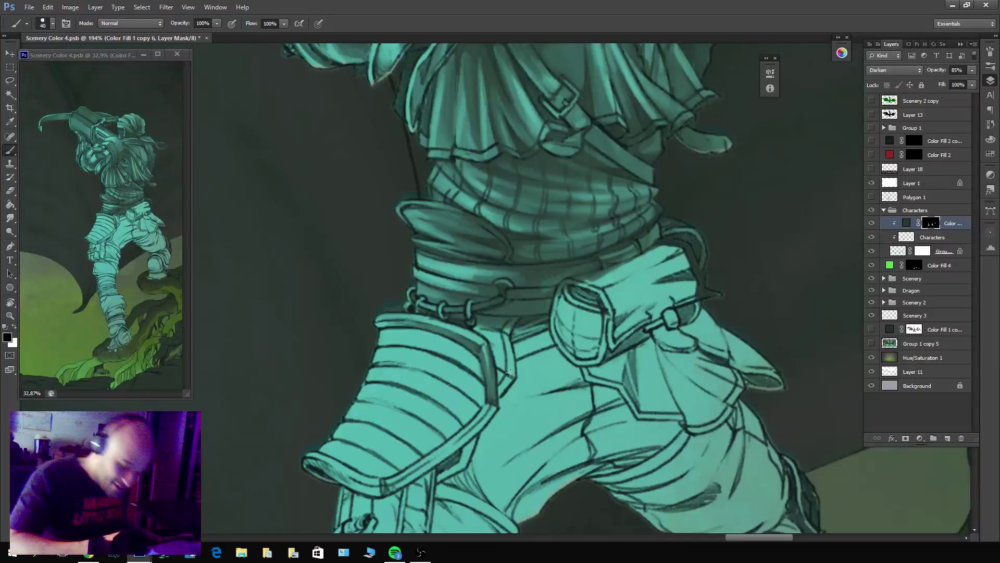
{"action": "key", "text": "x"}
{"action": "mouse_move", "coordinate": [508, 326]}
{"action": "left_mouse_down"}
{"action": "mouse_move", "coordinate": [501, 355]}
{"action": "mouse_move", "coordinate": [482, 330]}
{"action": "mouse_move", "coordinate": [506, 339]}
{"action": "mouse_move", "coordinate": [499, 334]}
{"action": "mouse_move", "coordinate": [510, 352]}
{"action": "mouse_move", "coordinate": [485, 330]}
{"action": "mouse_move", "coordinate": [512, 365]}
{"action": "mouse_move", "coordinate": [480, 331]}
{"action": "mouse_move", "coordinate": [511, 382]}
{"action": "left_mouse_up"}
{"action": "key", "text": "x"}
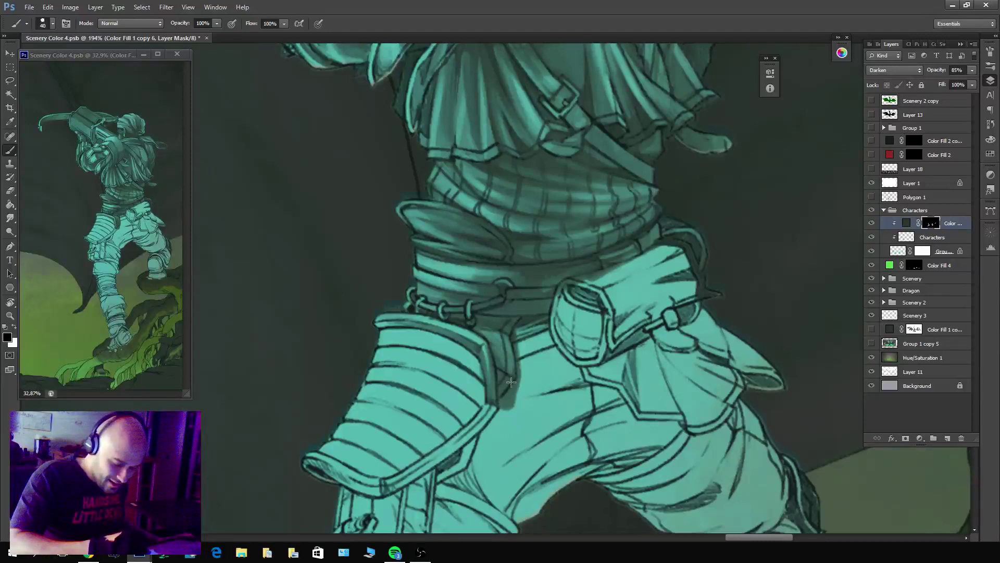
{"action": "key", "text": "x"}
{"action": "left_click_drag", "start_coordinate": [495, 347], "coordinate": [517, 410]}
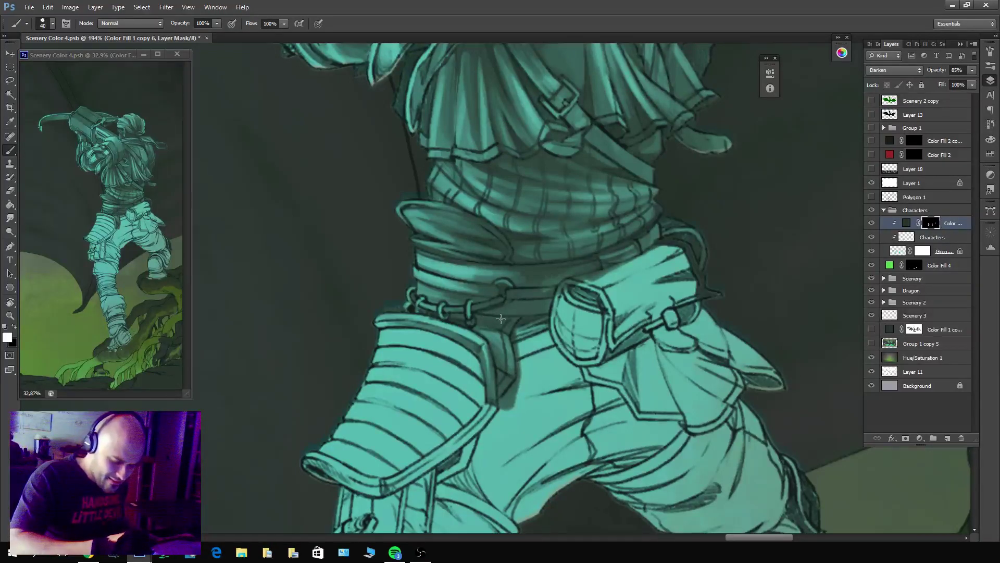
{"action": "key", "text": "x"}
{"action": "key", "text": "x"}
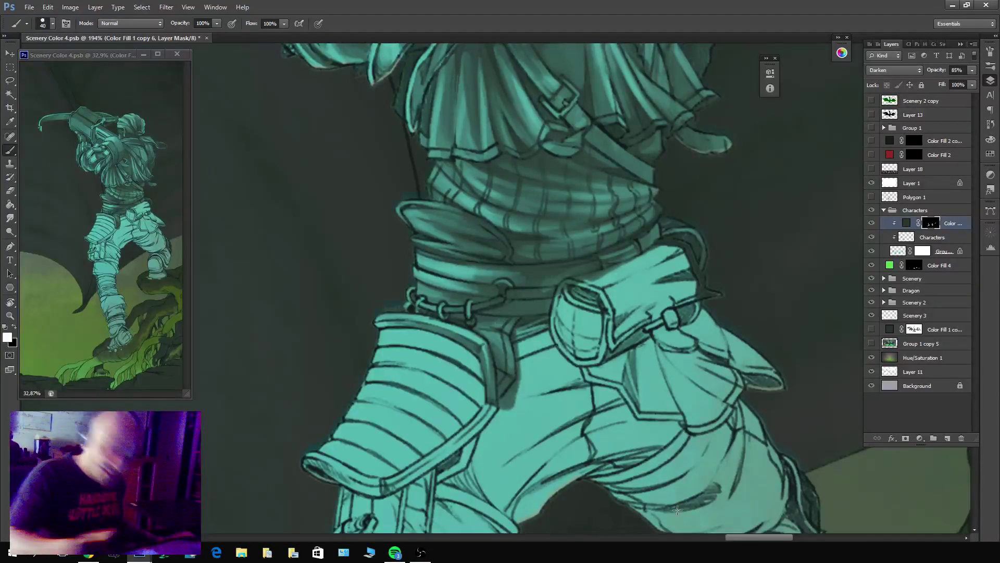
With a size 45 brush, block in shadow on the hip pouch's end panel, the trousers beside it and the lid's back edge.
{"action": "key", "text": "bracketright"}
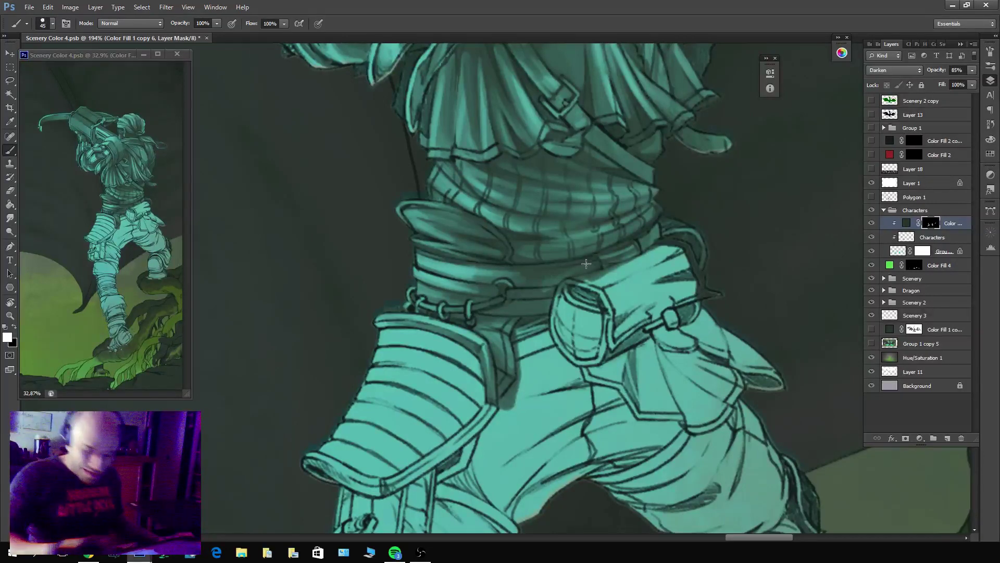
{"action": "key", "text": "x"}
{"action": "key", "text": "x"}
{"action": "mouse_move", "coordinate": [595, 294]}
{"action": "left_mouse_down"}
{"action": "mouse_move", "coordinate": [584, 333]}
{"action": "mouse_move", "coordinate": [552, 318]}
{"action": "mouse_move", "coordinate": [568, 375]}
{"action": "left_mouse_up"}
{"action": "key", "text": "x"}
{"action": "left_click_drag", "start_coordinate": [607, 291], "coordinate": [617, 355]}
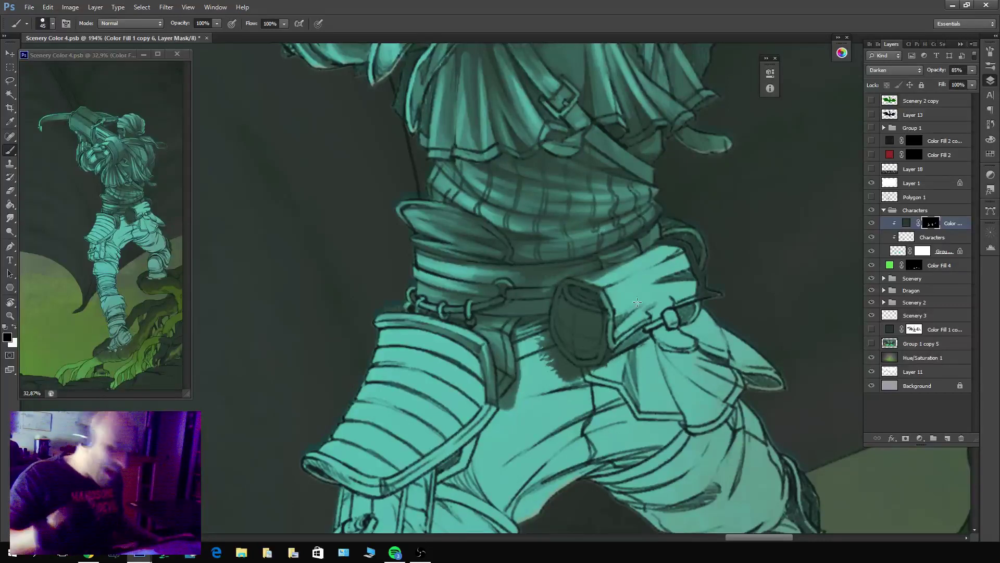
{"action": "mouse_move", "coordinate": [571, 282]}
{"action": "left_mouse_down"}
{"action": "mouse_move", "coordinate": [594, 286]}
{"action": "mouse_move", "coordinate": [583, 278]}
{"action": "mouse_move", "coordinate": [646, 260]}
{"action": "left_mouse_up"}
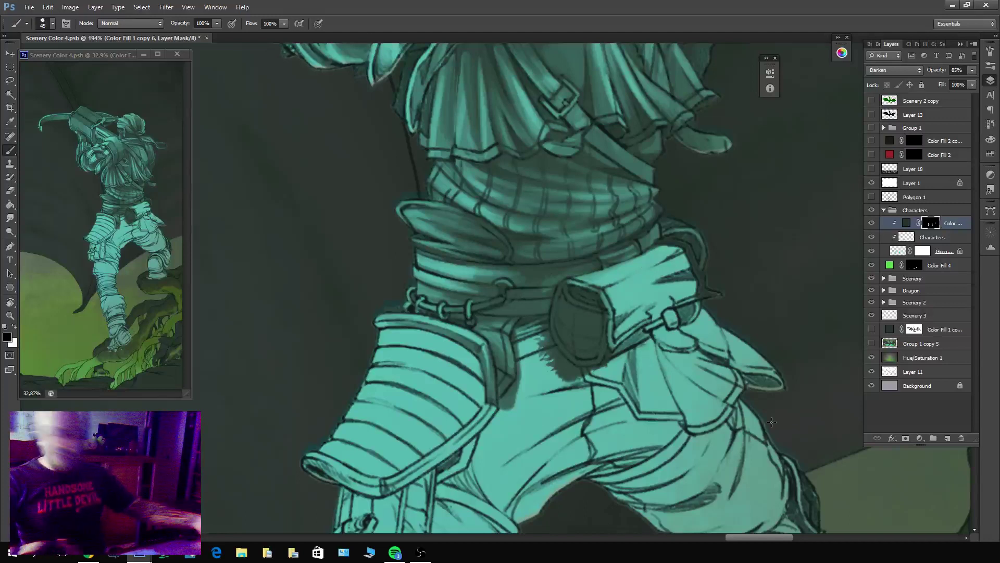
Reduce the brush to 35 and shade the top of the pouch lid and the creases near its far corner.
{"action": "key", "text": "bracketleft"}
{"action": "key", "text": "x"}
{"action": "mouse_move", "coordinate": [601, 286]}
{"action": "left_mouse_down"}
{"action": "mouse_move", "coordinate": [580, 283]}
{"action": "mouse_move", "coordinate": [677, 251]}
{"action": "mouse_move", "coordinate": [626, 265]}
{"action": "left_mouse_up"}
{"action": "key", "text": "x"}
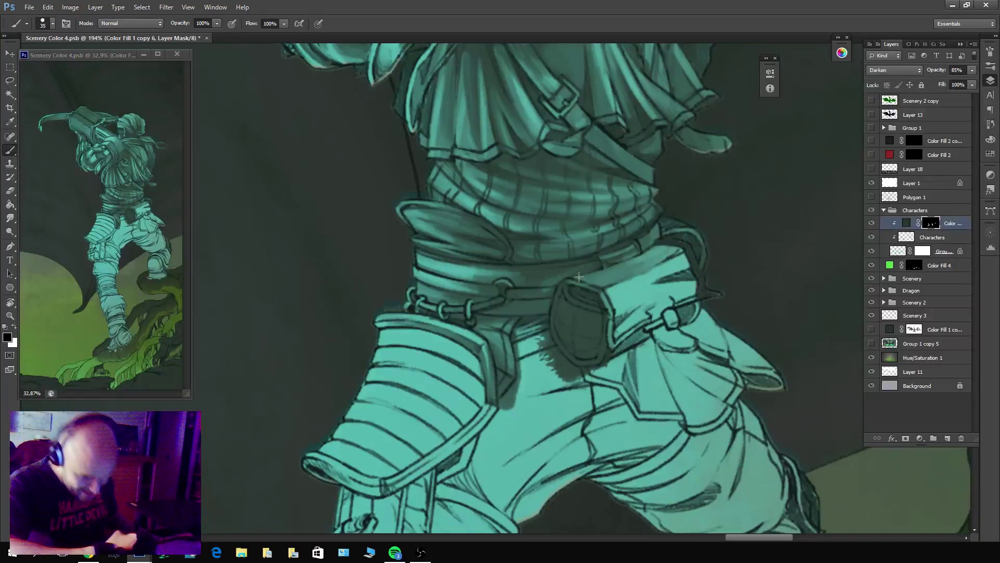
{"action": "key", "text": "x"}
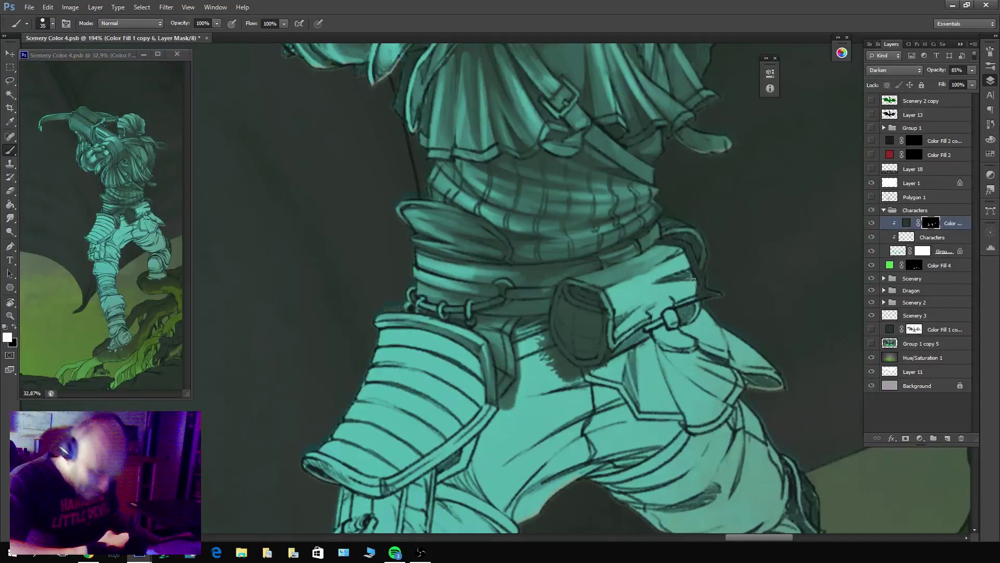
{"action": "mouse_move", "coordinate": [692, 276]}
{"action": "left_mouse_down"}
{"action": "mouse_move", "coordinate": [647, 286]}
{"action": "mouse_move", "coordinate": [683, 263]}
{"action": "mouse_move", "coordinate": [618, 292]}
{"action": "mouse_move", "coordinate": [683, 288]}
{"action": "mouse_move", "coordinate": [639, 287]}
{"action": "mouse_move", "coordinate": [613, 320]}
{"action": "mouse_move", "coordinate": [665, 297]}
{"action": "mouse_move", "coordinate": [627, 299]}
{"action": "mouse_move", "coordinate": [682, 289]}
{"action": "mouse_move", "coordinate": [655, 306]}
{"action": "mouse_move", "coordinate": [695, 296]}
{"action": "mouse_move", "coordinate": [615, 275]}
{"action": "mouse_move", "coordinate": [633, 311]}
{"action": "mouse_move", "coordinate": [619, 319]}
{"action": "mouse_move", "coordinate": [665, 295]}
{"action": "left_mouse_up"}
{"action": "key", "text": "x"}
{"action": "key", "text": "x"}
{"action": "key", "text": "x"}
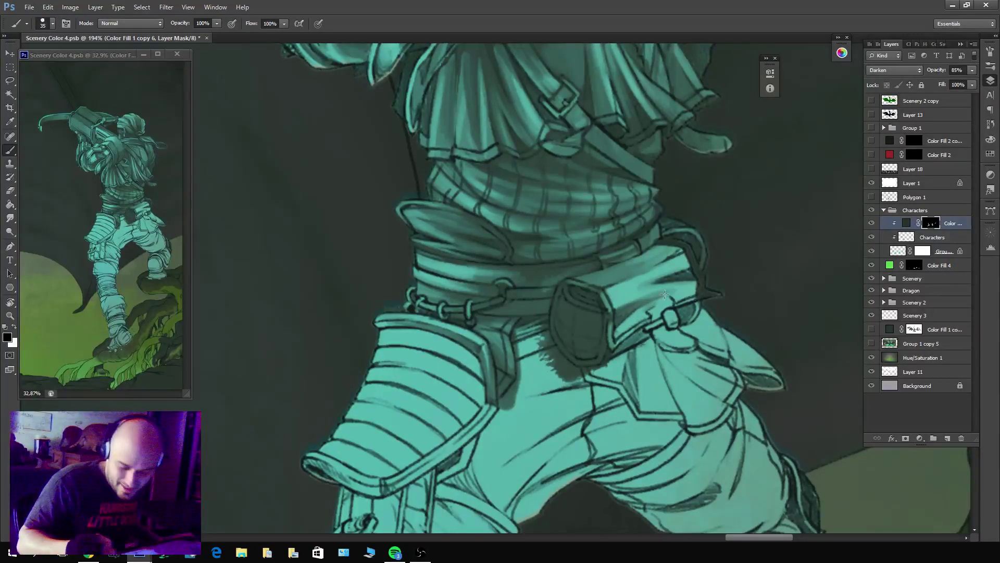
Refine the fold shadows and highlights on the pouch lid with a size 20 brush.
{"action": "key", "text": "bracketleft"}
{"action": "key", "text": "bracketleft"}
{"action": "key", "text": "bracketleft"}
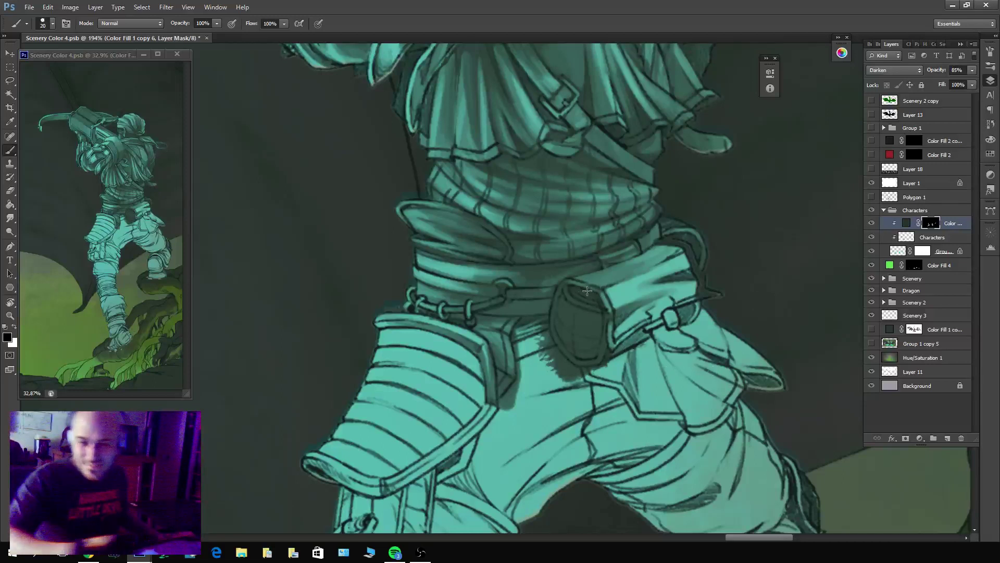
{"action": "key", "text": "x"}
{"action": "mouse_move", "coordinate": [673, 290]}
{"action": "left_mouse_down"}
{"action": "mouse_move", "coordinate": [629, 295]}
{"action": "mouse_move", "coordinate": [685, 289]}
{"action": "left_mouse_up"}
{"action": "key", "text": "x"}
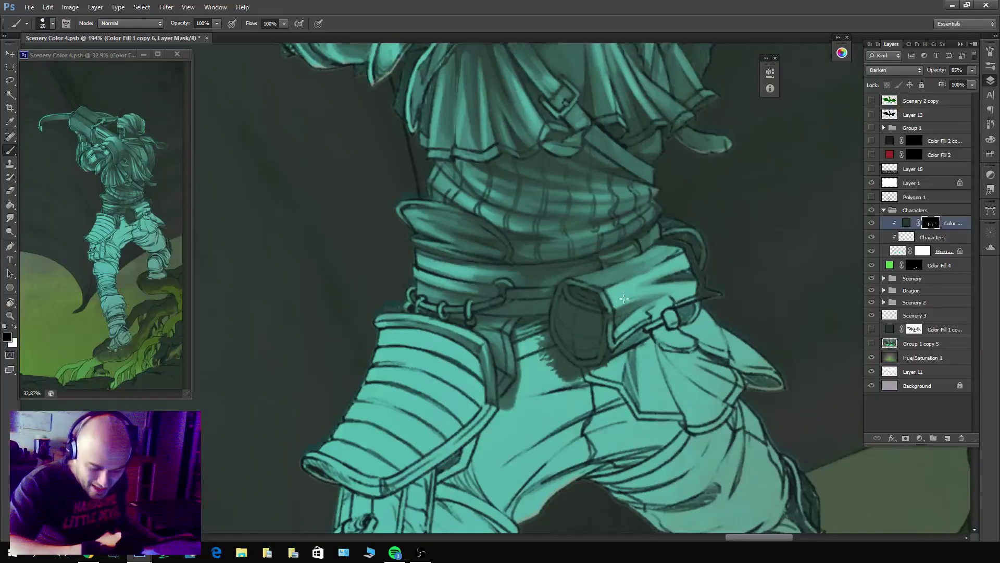
{"action": "key", "text": "x"}
{"action": "key", "text": "x"}
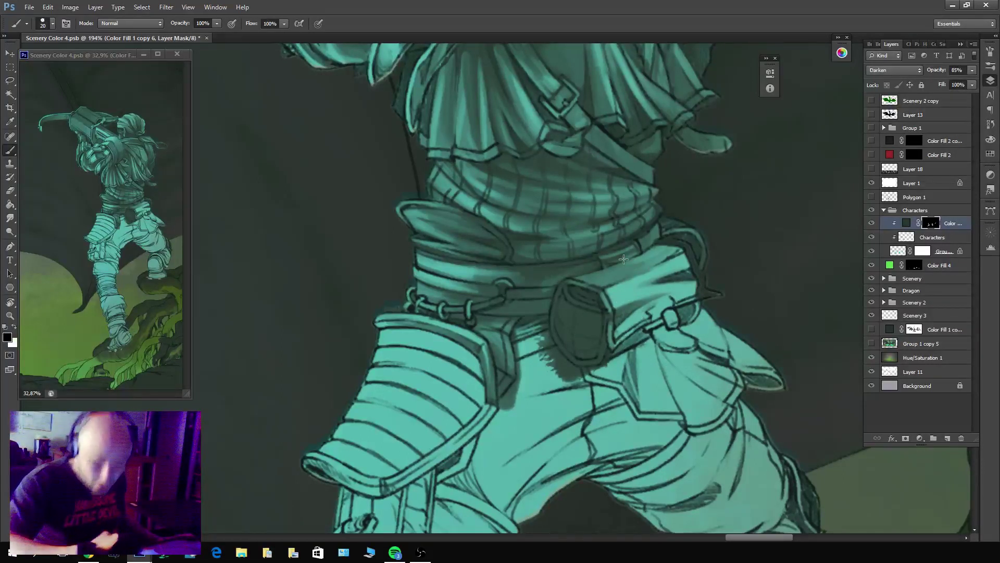
{"action": "key", "text": "x"}
{"action": "key", "text": "x"}
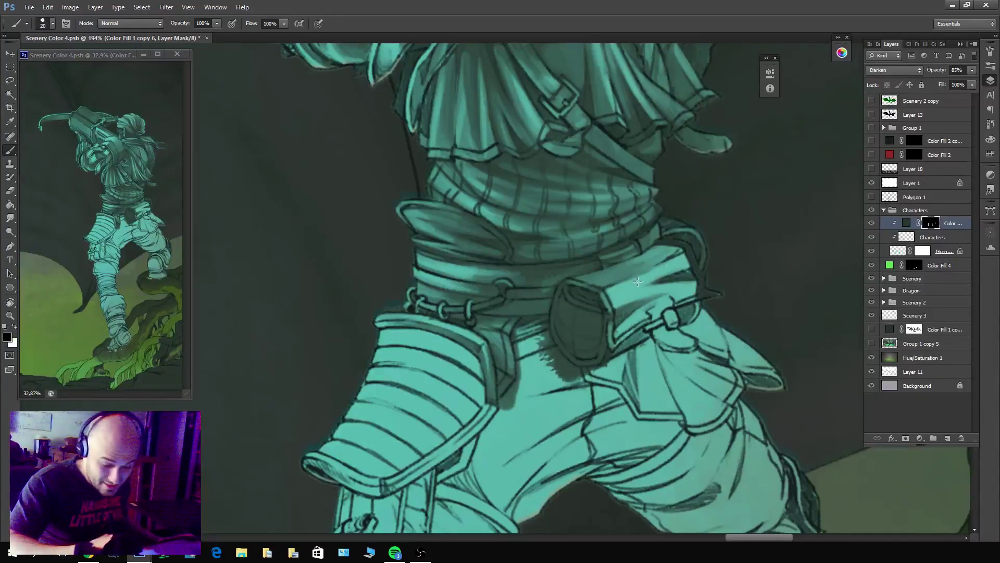
Model the pouch's end panel with light along its rim and bulge, enlarging the brush to 30.
{"action": "mouse_move", "coordinate": [594, 324]}
{"action": "left_mouse_down"}
{"action": "mouse_move", "coordinate": [603, 293]}
{"action": "mouse_move", "coordinate": [564, 282]}
{"action": "left_mouse_up"}
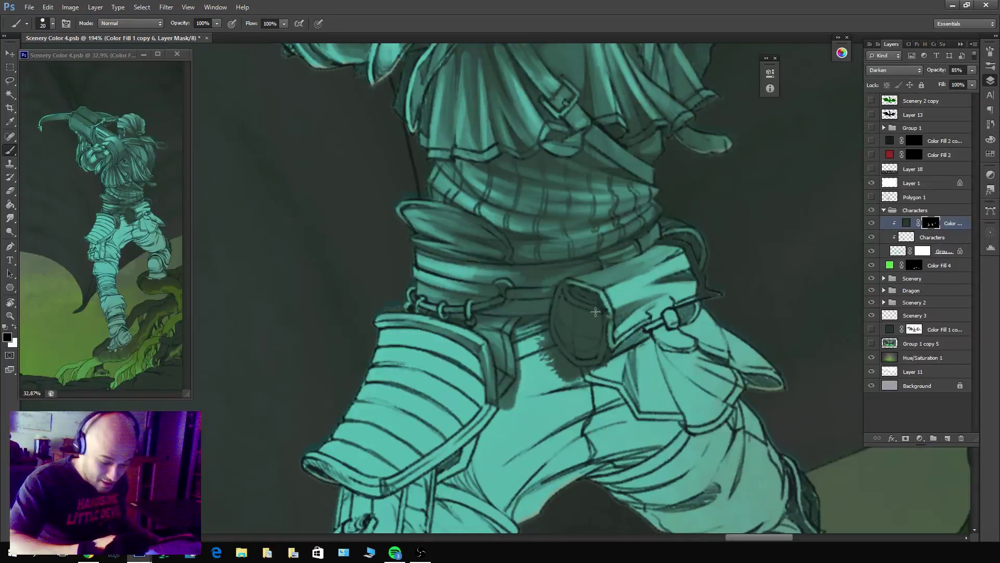
{"action": "mouse_move", "coordinate": [595, 312]}
{"action": "left_mouse_down"}
{"action": "mouse_move", "coordinate": [565, 291]}
{"action": "mouse_move", "coordinate": [571, 314]}
{"action": "mouse_move", "coordinate": [537, 306]}
{"action": "mouse_move", "coordinate": [516, 294]}
{"action": "mouse_move", "coordinate": [518, 275]}
{"action": "mouse_move", "coordinate": [536, 308]}
{"action": "mouse_move", "coordinate": [578, 318]}
{"action": "mouse_move", "coordinate": [595, 311]}
{"action": "mouse_move", "coordinate": [563, 311]}
{"action": "mouse_move", "coordinate": [596, 335]}
{"action": "mouse_move", "coordinate": [563, 308]}
{"action": "mouse_move", "coordinate": [607, 334]}
{"action": "mouse_move", "coordinate": [565, 306]}
{"action": "mouse_move", "coordinate": [603, 318]}
{"action": "mouse_move", "coordinate": [564, 302]}
{"action": "mouse_move", "coordinate": [602, 343]}
{"action": "mouse_move", "coordinate": [562, 325]}
{"action": "mouse_move", "coordinate": [566, 347]}
{"action": "mouse_move", "coordinate": [556, 326]}
{"action": "mouse_move", "coordinate": [582, 343]}
{"action": "mouse_move", "coordinate": [558, 304]}
{"action": "mouse_move", "coordinate": [595, 331]}
{"action": "mouse_move", "coordinate": [564, 299]}
{"action": "mouse_move", "coordinate": [628, 338]}
{"action": "mouse_move", "coordinate": [551, 290]}
{"action": "mouse_move", "coordinate": [623, 315]}
{"action": "mouse_move", "coordinate": [586, 343]}
{"action": "mouse_move", "coordinate": [554, 324]}
{"action": "mouse_move", "coordinate": [599, 332]}
{"action": "mouse_move", "coordinate": [571, 315]}
{"action": "mouse_move", "coordinate": [603, 317]}
{"action": "mouse_move", "coordinate": [566, 296]}
{"action": "mouse_move", "coordinate": [585, 339]}
{"action": "left_mouse_up"}
{"action": "key", "text": "bracketright"}
{"action": "key", "text": "bracketright"}
{"action": "key", "text": "x"}
{"action": "key", "text": "bracketleft"}
{"action": "key", "text": "x"}
{"action": "mouse_move", "coordinate": [564, 331]}
{"action": "left_mouse_down"}
{"action": "mouse_move", "coordinate": [595, 346]}
{"action": "mouse_move", "coordinate": [559, 333]}
{"action": "mouse_move", "coordinate": [598, 350]}
{"action": "mouse_move", "coordinate": [598, 362]}
{"action": "mouse_move", "coordinate": [603, 334]}
{"action": "mouse_move", "coordinate": [593, 361]}
{"action": "mouse_move", "coordinate": [559, 324]}
{"action": "left_mouse_up"}
{"action": "key", "text": "x"}
{"action": "key", "text": "x"}
{"action": "left_click_drag", "start_coordinate": [565, 278], "coordinate": [641, 251]}
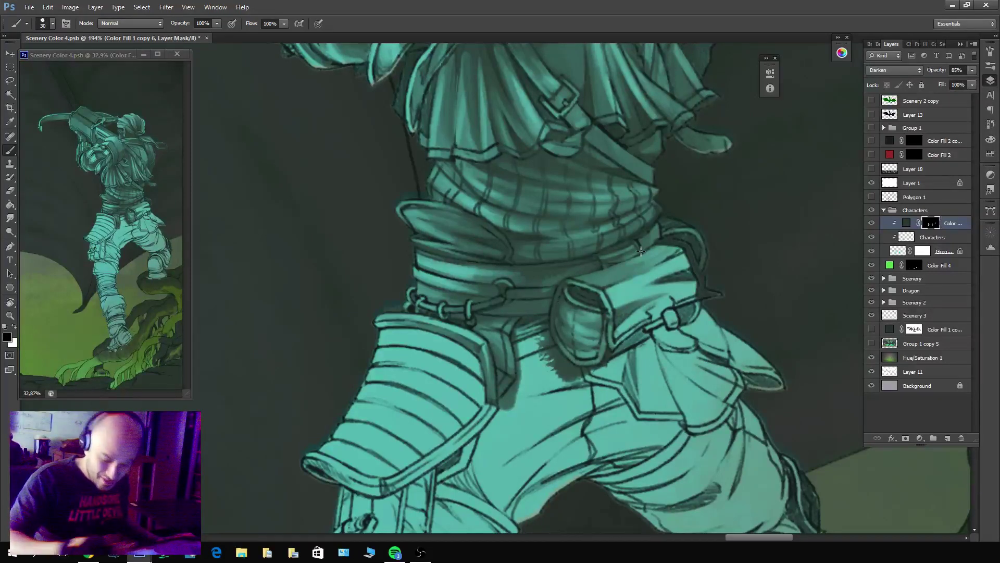
Shade the front of the pouch lid from its lower corner up to the buckle.
{"action": "key", "text": "x"}
{"action": "left_click_drag", "start_coordinate": [612, 348], "coordinate": [657, 297]}
{"action": "key", "text": "x"}
{"action": "mouse_move", "coordinate": [613, 348]}
{"action": "left_mouse_down"}
{"action": "mouse_move", "coordinate": [674, 292]}
{"action": "mouse_move", "coordinate": [681, 222]}
{"action": "mouse_move", "coordinate": [668, 317]}
{"action": "mouse_move", "coordinate": [648, 315]}
{"action": "mouse_move", "coordinate": [646, 328]}
{"action": "mouse_move", "coordinate": [671, 292]}
{"action": "mouse_move", "coordinate": [650, 319]}
{"action": "mouse_move", "coordinate": [670, 309]}
{"action": "left_mouse_up"}
{"action": "key", "text": "x"}
{"action": "key", "text": "x"}
{"action": "key", "text": "x"}
{"action": "key", "text": "bracketleft"}
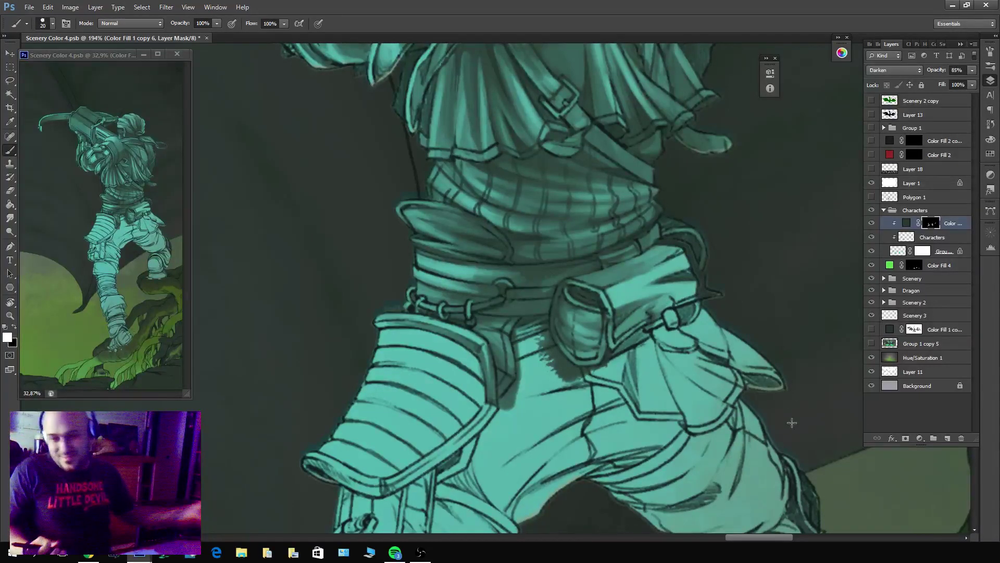
With a size 20 brush, darken the shadow beneath the pouch and around its buckle, then touch up the loop behind it.
{"action": "key", "text": "x"}
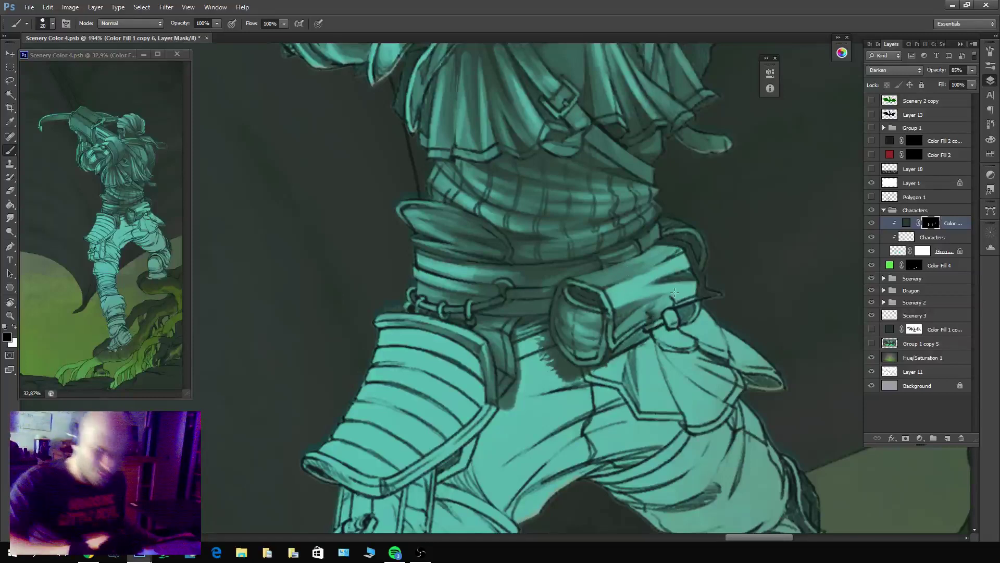
{"action": "key", "text": "x"}
{"action": "left_click_drag", "start_coordinate": [644, 334], "coordinate": [594, 375]}
{"action": "left_click_drag", "start_coordinate": [680, 324], "coordinate": [716, 305]}
{"action": "key", "text": "x"}
{"action": "key", "text": "x"}
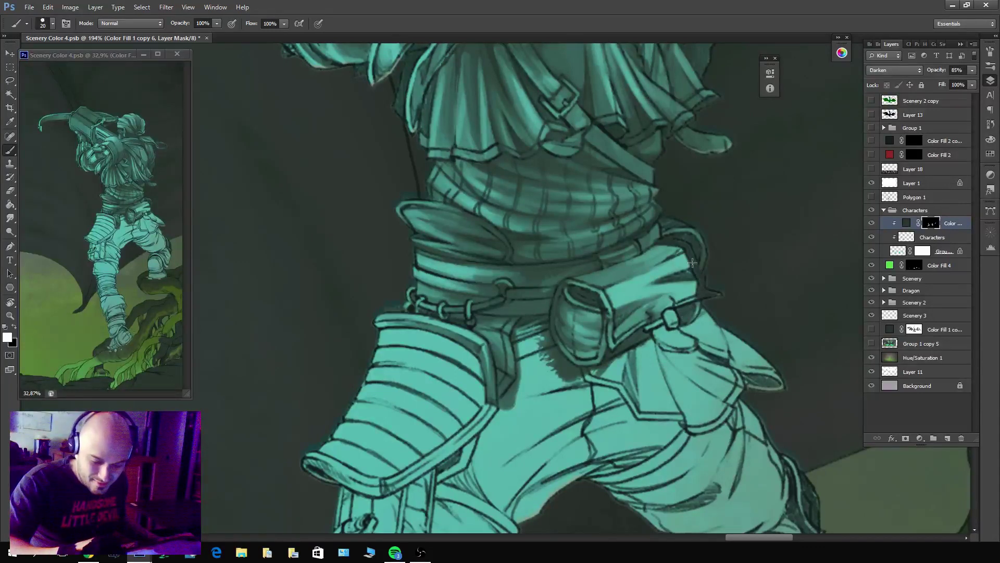
{"action": "key", "text": "x"}
{"action": "key", "text": "x"}
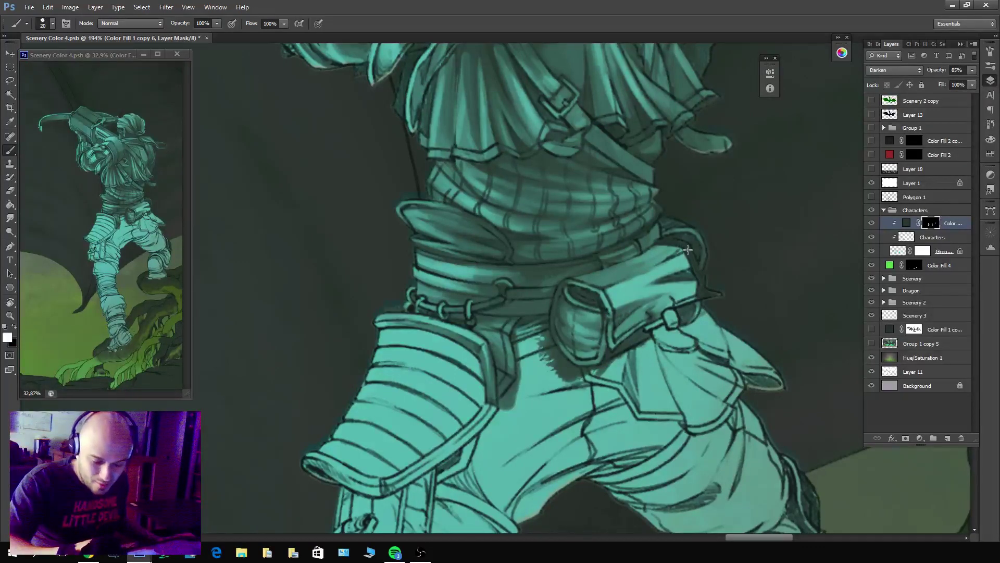
{"action": "key", "text": "x"}
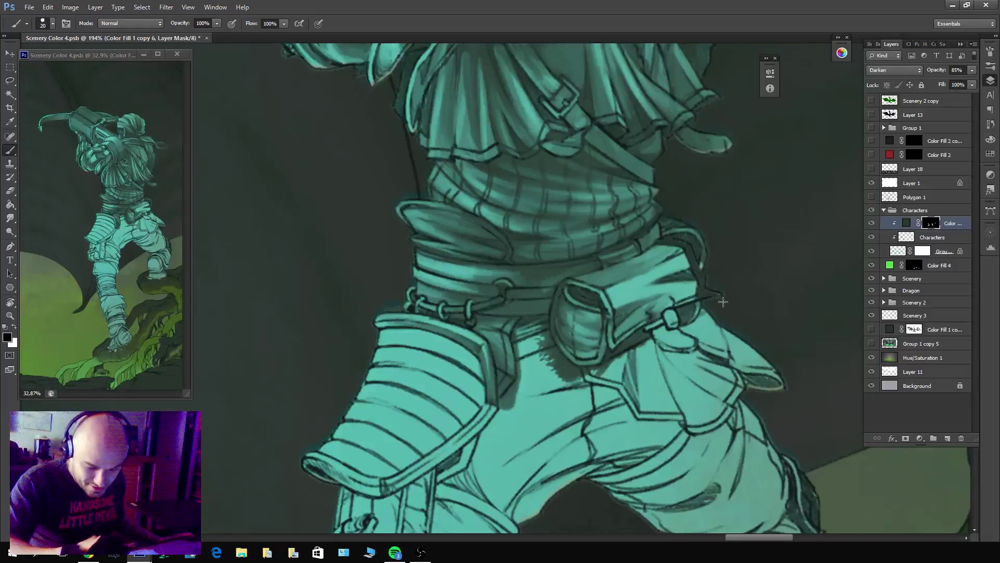
On the Group 1 copy base layer, fill the gap at the loop behind the pouch with sampled teal, temporarily hiding the line and shading layers.
{"action": "left_click", "coordinate": [872, 225]}
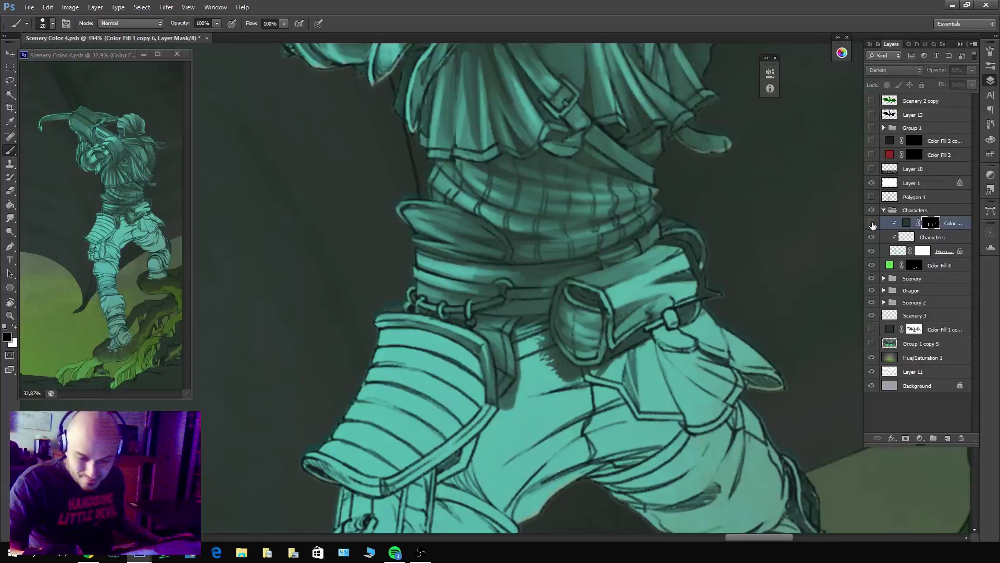
{"action": "left_click", "coordinate": [872, 224]}
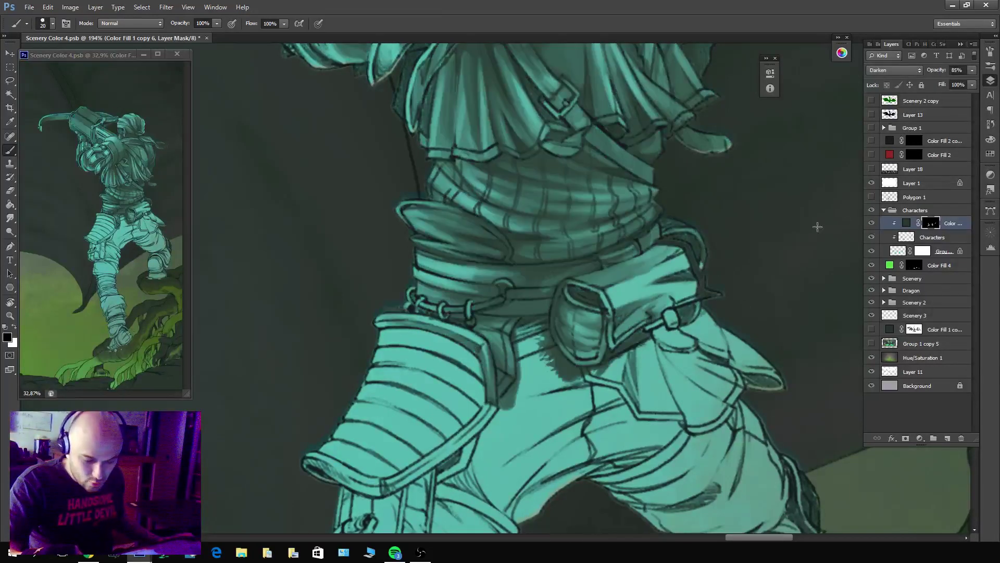
{"action": "scroll", "coordinate": [726, 232], "scroll_direction": "up", "scroll_amount": 2}
{"action": "left_click", "coordinate": [898, 252]}
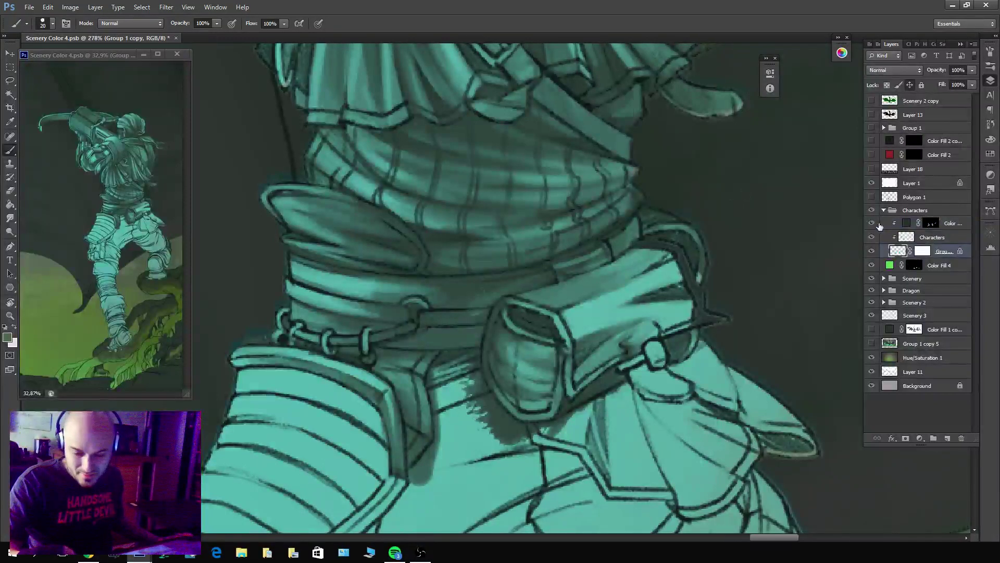
{"action": "left_click_drag", "start_coordinate": [872, 237], "coordinate": [872, 226]}
{"action": "left_click", "coordinate": [683, 303], "text": "alt"}
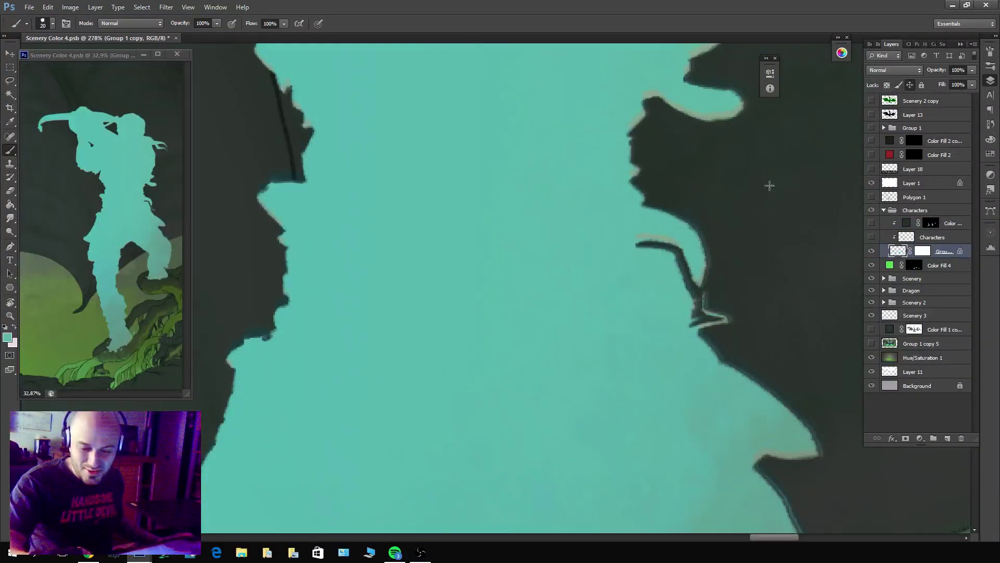
{"action": "mouse_move", "coordinate": [634, 241]}
{"action": "left_mouse_down"}
{"action": "mouse_move", "coordinate": [669, 250]}
{"action": "mouse_move", "coordinate": [686, 279]}
{"action": "left_mouse_up"}
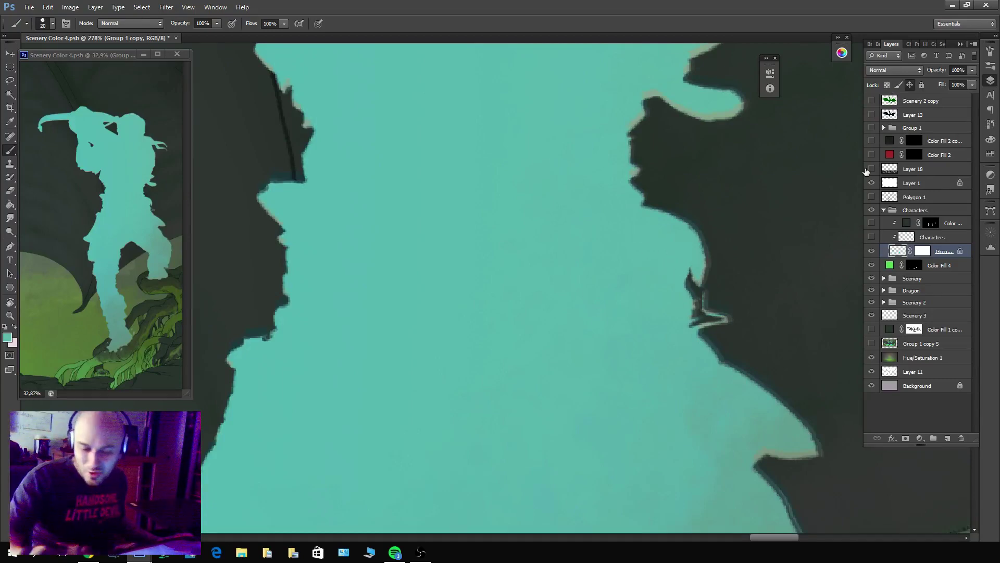
{"action": "left_click_drag", "start_coordinate": [871, 237], "coordinate": [872, 223]}
Reduce the brush to 9, fill the remaining base gaps between the pouch corner and strap tip, and return to the dark fill's mask.
{"action": "key", "text": "bracketleft"}
{"action": "key", "text": "bracketleft"}
{"action": "key", "text": "bracketleft"}
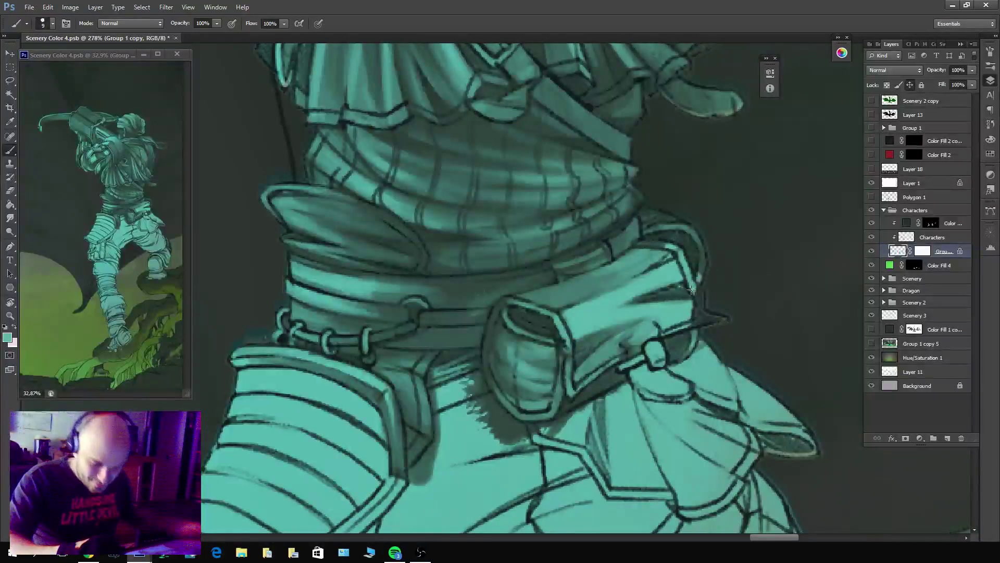
{"action": "mouse_move", "coordinate": [692, 290]}
{"action": "left_mouse_down"}
{"action": "mouse_move", "coordinate": [698, 314]}
{"action": "mouse_move", "coordinate": [701, 300]}
{"action": "mouse_move", "coordinate": [703, 314]}
{"action": "mouse_move", "coordinate": [726, 320]}
{"action": "mouse_move", "coordinate": [691, 316]}
{"action": "mouse_move", "coordinate": [722, 319]}
{"action": "mouse_move", "coordinate": [673, 331]}
{"action": "left_mouse_up"}
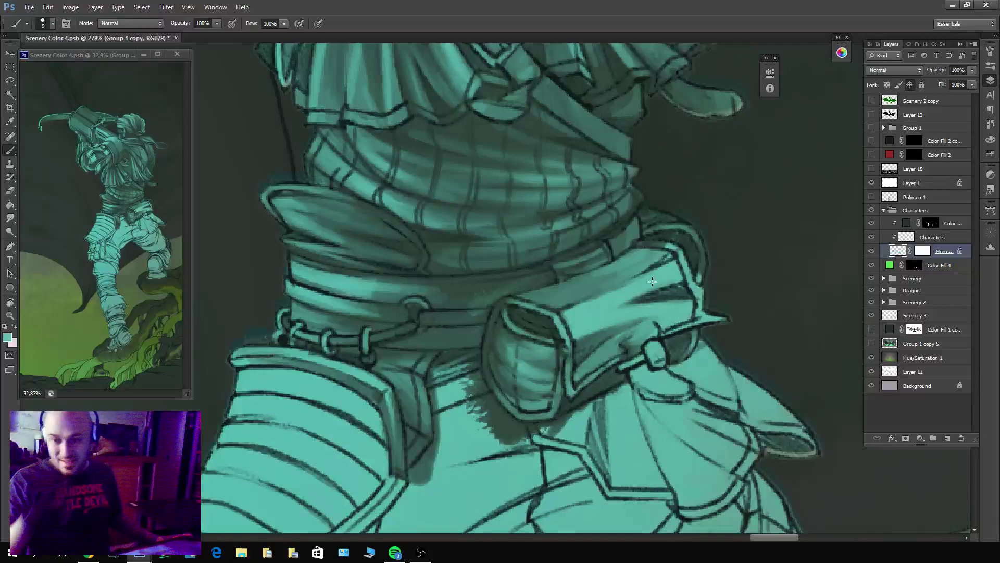
{"action": "key", "text": "x"}
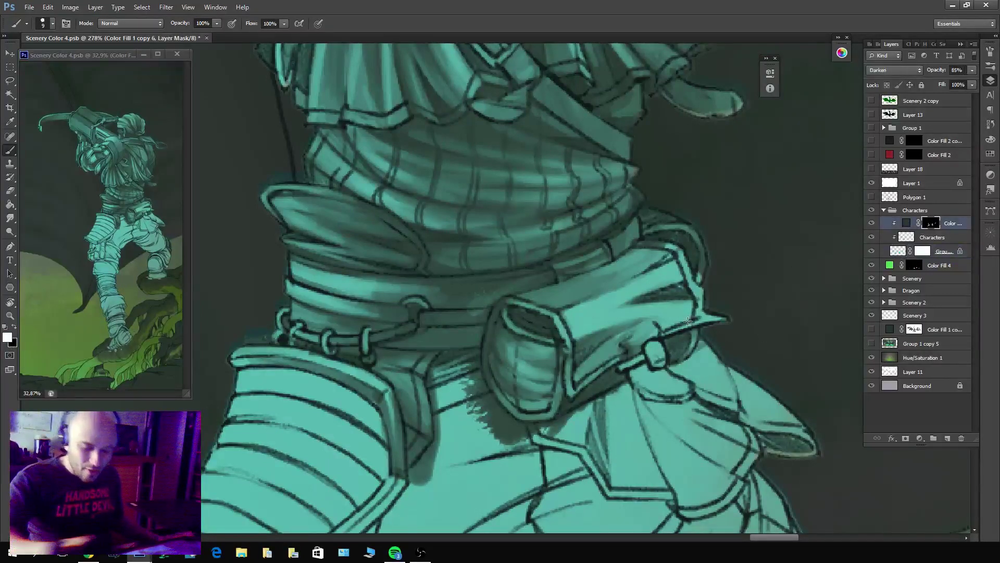
With the size 9 brush, refine the light and shadow on the front of the pouch lid around the buckle.
{"action": "mouse_move", "coordinate": [660, 325]}
{"action": "left_mouse_down"}
{"action": "mouse_move", "coordinate": [693, 318]}
{"action": "mouse_move", "coordinate": [634, 321]}
{"action": "mouse_move", "coordinate": [705, 315]}
{"action": "mouse_move", "coordinate": [624, 324]}
{"action": "mouse_move", "coordinate": [693, 313]}
{"action": "mouse_move", "coordinate": [638, 320]}
{"action": "mouse_move", "coordinate": [683, 309]}
{"action": "left_mouse_up"}
{"action": "key", "text": "x"}
{"action": "key", "text": "x"}
{"action": "key", "text": "x"}
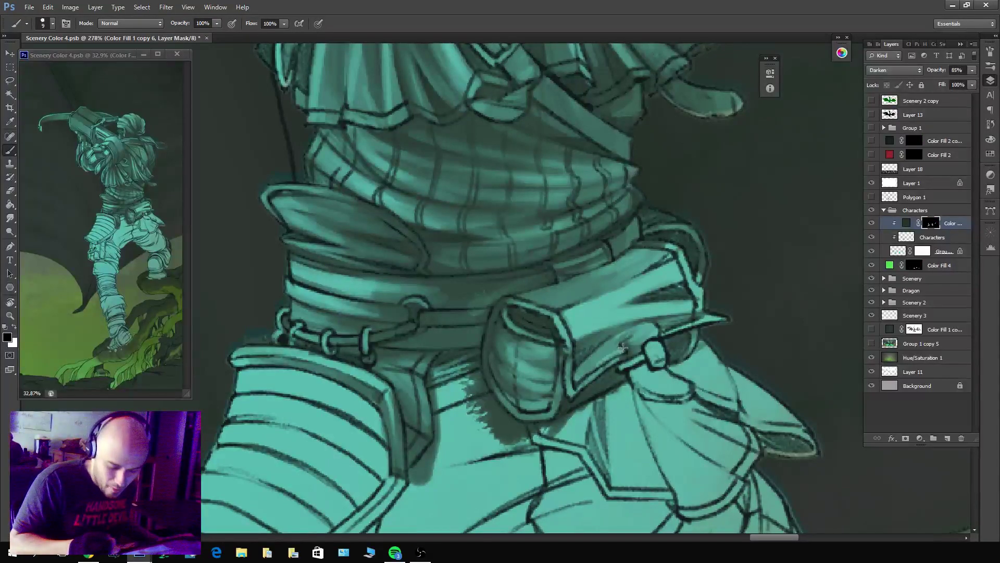
{"action": "key", "text": "x"}
{"action": "left_click_drag", "start_coordinate": [620, 349], "coordinate": [592, 368]}
{"action": "key", "text": "x"}
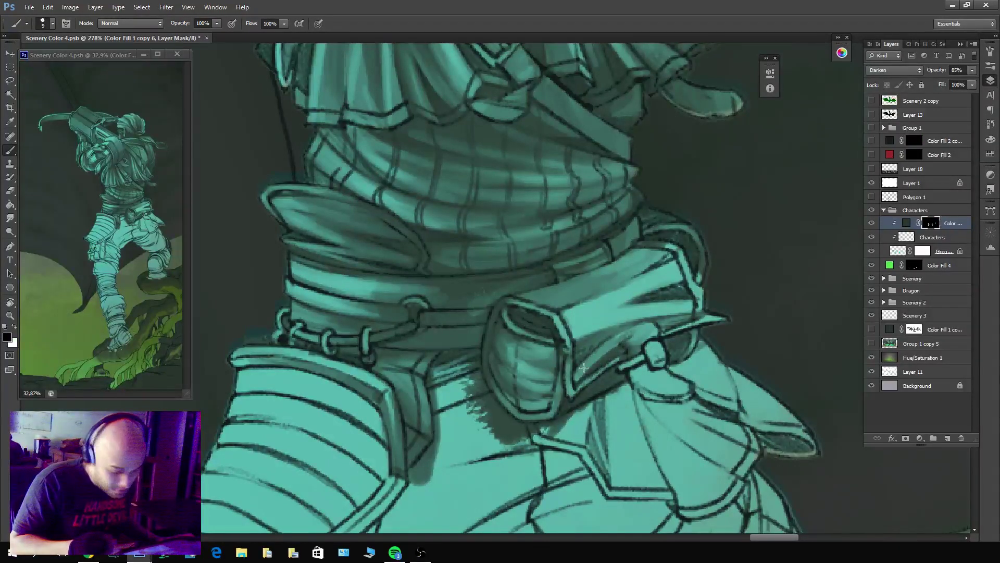
{"action": "left_click_drag", "start_coordinate": [620, 336], "coordinate": [658, 315]}
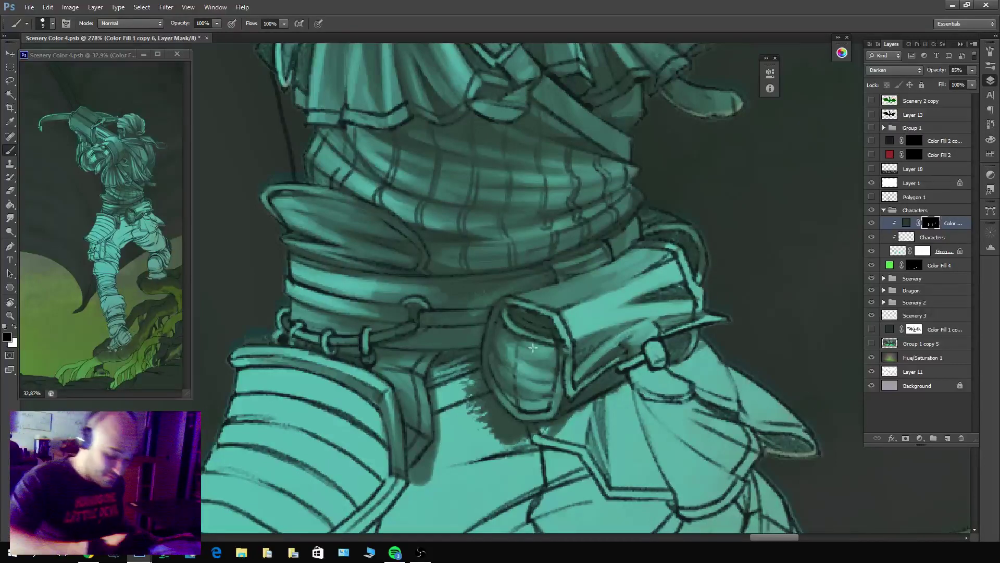
Touch up the shading on the pouch's side panel and lighten its lower rim.
{"action": "key", "text": "x"}
{"action": "mouse_move", "coordinate": [558, 359]}
{"action": "left_mouse_down"}
{"action": "mouse_move", "coordinate": [560, 401]}
{"action": "mouse_move", "coordinate": [550, 409]}
{"action": "mouse_move", "coordinate": [558, 358]}
{"action": "mouse_move", "coordinate": [552, 407]}
{"action": "mouse_move", "coordinate": [562, 367]}
{"action": "left_mouse_up"}
{"action": "key", "text": "x"}
{"action": "key", "text": "x"}
{"action": "key", "text": "x"}
{"action": "left_click_drag", "start_coordinate": [549, 416], "coordinate": [521, 419]}
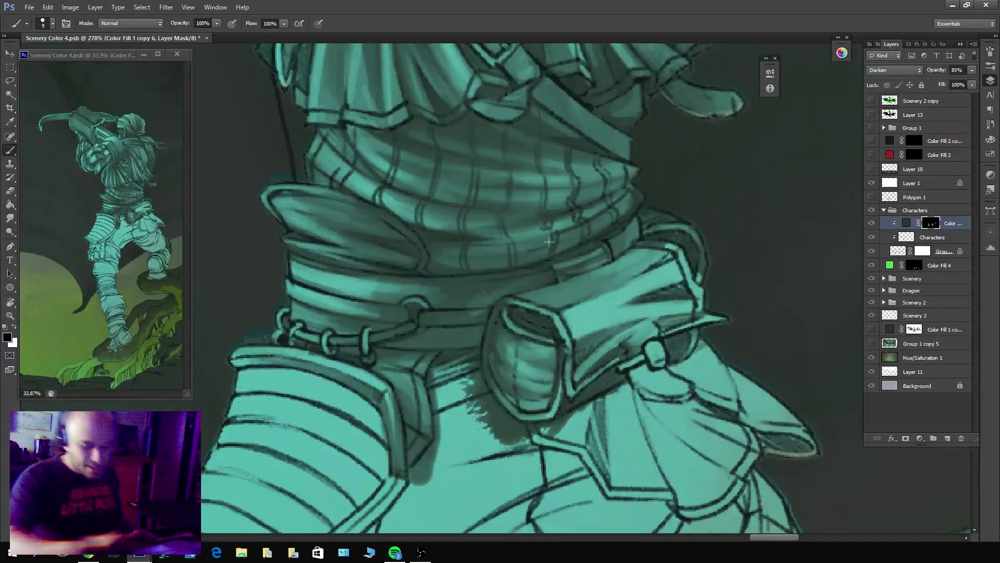
Enlarge the brush to 40 and darken the trousers between the thigh armour and the hip pouch.
{"action": "key", "text": "bracketright"}
{"action": "key", "text": "bracketright"}
{"action": "left_click_drag", "start_coordinate": [648, 370], "coordinate": [666, 279]}
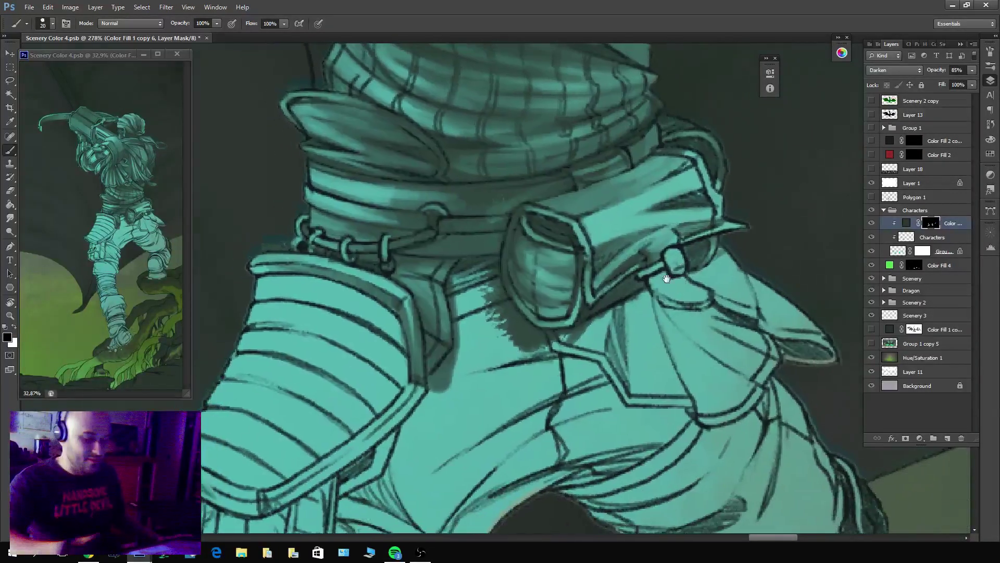
{"action": "left_click", "coordinate": [649, 245], "text": "alt"}
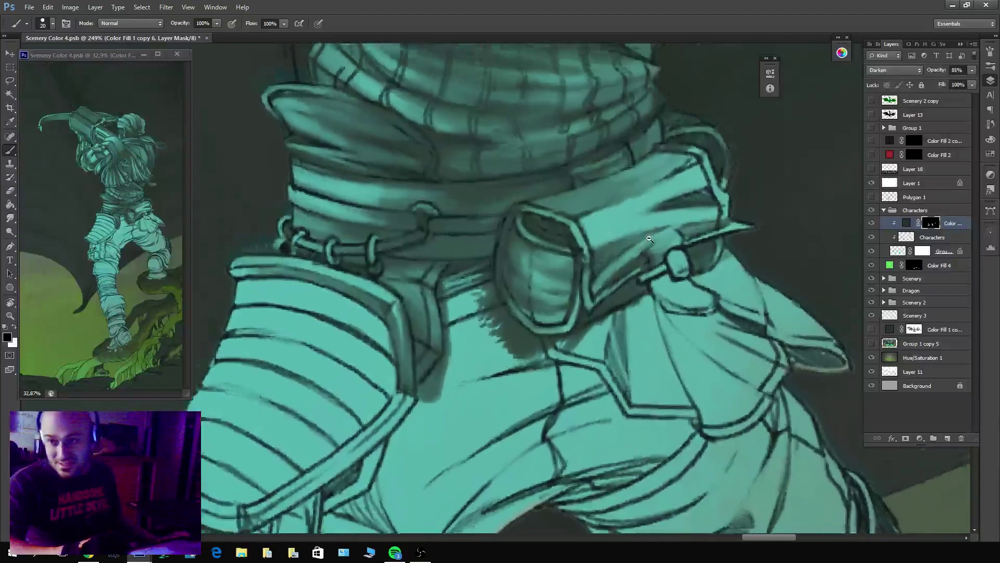
{"action": "scroll", "coordinate": [649, 238], "scroll_direction": "up", "scroll_amount": 2}
{"action": "key", "text": "bracketright"}
{"action": "key", "text": "bracketright"}
{"action": "mouse_move", "coordinate": [513, 364]}
{"action": "left_mouse_down"}
{"action": "mouse_move", "coordinate": [458, 276]}
{"action": "mouse_move", "coordinate": [516, 412]}
{"action": "mouse_move", "coordinate": [446, 286]}
{"action": "mouse_move", "coordinate": [448, 475]}
{"action": "left_mouse_up"}
{"action": "key", "text": "x"}
{"action": "scroll", "coordinate": [527, 336], "scroll_direction": "down", "scroll_amount": 3}
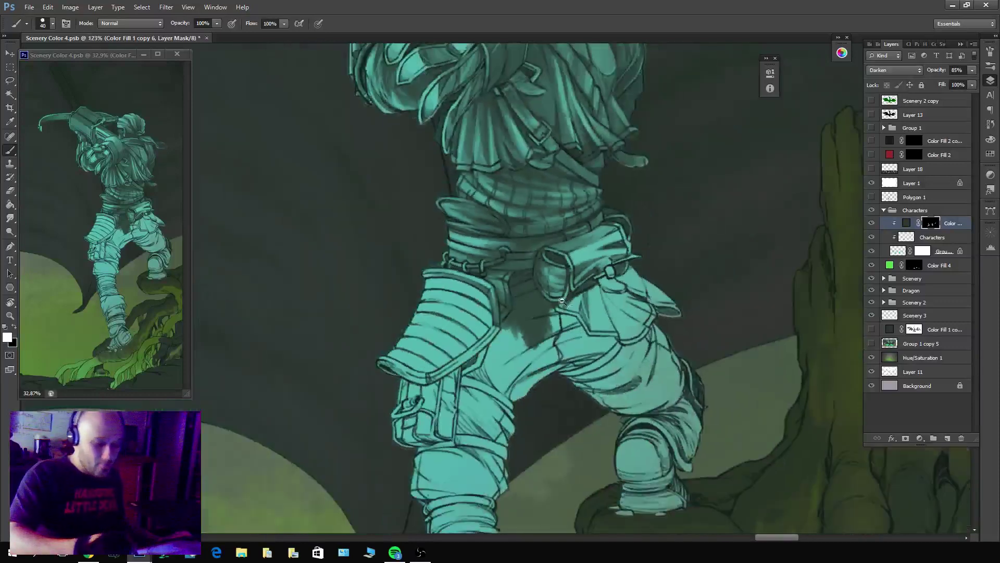
Block in shadow over the inner thigh down towards the knee and across the whole thigh armour.
{"action": "scroll", "coordinate": [532, 341], "scroll_direction": "up", "scroll_amount": 1}
{"action": "key", "text": "x"}
{"action": "left_click_drag", "start_coordinate": [539, 298], "coordinate": [537, 347]}
{"action": "key", "text": "x"}
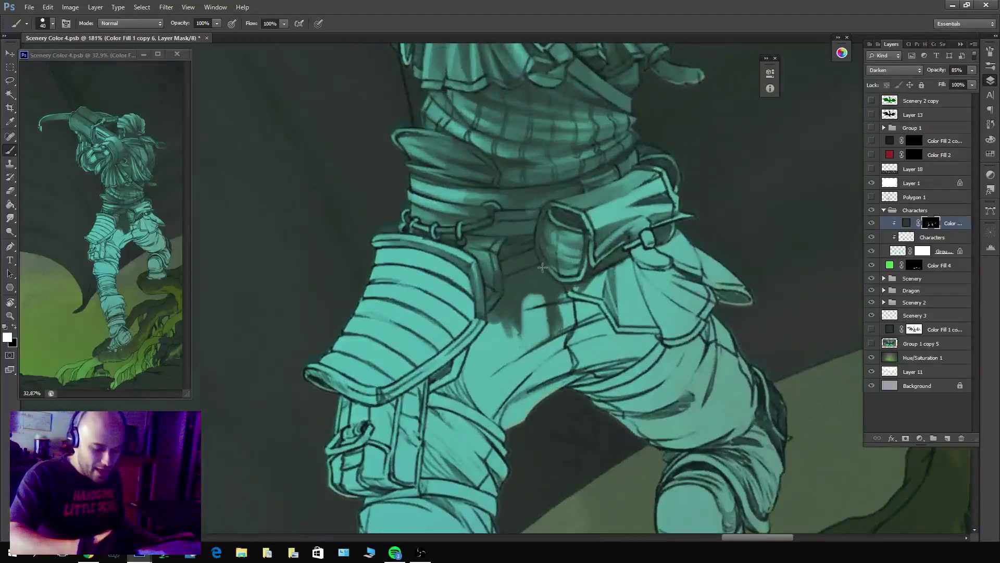
{"action": "mouse_move", "coordinate": [542, 268]}
{"action": "left_mouse_down"}
{"action": "mouse_move", "coordinate": [505, 337]}
{"action": "mouse_move", "coordinate": [488, 329]}
{"action": "mouse_move", "coordinate": [495, 324]}
{"action": "mouse_move", "coordinate": [480, 333]}
{"action": "mouse_move", "coordinate": [464, 293]}
{"action": "mouse_move", "coordinate": [470, 274]}
{"action": "mouse_move", "coordinate": [461, 279]}
{"action": "mouse_move", "coordinate": [386, 394]}
{"action": "mouse_move", "coordinate": [443, 280]}
{"action": "mouse_move", "coordinate": [379, 371]}
{"action": "mouse_move", "coordinate": [440, 267]}
{"action": "mouse_move", "coordinate": [361, 388]}
{"action": "mouse_move", "coordinate": [430, 272]}
{"action": "mouse_move", "coordinate": [376, 346]}
{"action": "mouse_move", "coordinate": [415, 265]}
{"action": "mouse_move", "coordinate": [351, 367]}
{"action": "mouse_move", "coordinate": [399, 266]}
{"action": "mouse_move", "coordinate": [356, 335]}
{"action": "mouse_move", "coordinate": [392, 251]}
{"action": "mouse_move", "coordinate": [339, 348]}
{"action": "mouse_move", "coordinate": [363, 295]}
{"action": "mouse_move", "coordinate": [348, 369]}
{"action": "mouse_move", "coordinate": [398, 267]}
{"action": "mouse_move", "coordinate": [344, 378]}
{"action": "mouse_move", "coordinate": [411, 265]}
{"action": "mouse_move", "coordinate": [372, 361]}
{"action": "mouse_move", "coordinate": [426, 261]}
{"action": "mouse_move", "coordinate": [394, 354]}
{"action": "mouse_move", "coordinate": [441, 277]}
{"action": "mouse_move", "coordinate": [391, 393]}
{"action": "mouse_move", "coordinate": [461, 279]}
{"action": "mouse_move", "coordinate": [424, 390]}
{"action": "mouse_move", "coordinate": [476, 320]}
{"action": "mouse_move", "coordinate": [467, 290]}
{"action": "mouse_move", "coordinate": [414, 251]}
{"action": "mouse_move", "coordinate": [511, 381]}
{"action": "left_mouse_up"}
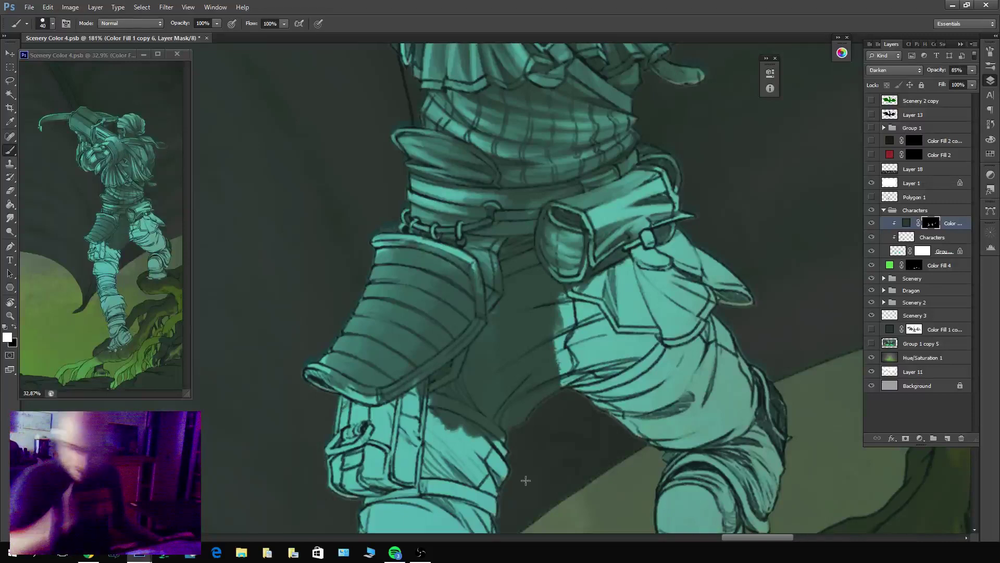
Reduce the brush to 25 and bring out highlights on the uppermost plates and rim of the thigh armour, blending their inner edge.
{"action": "key", "text": "bracketleft"}
{"action": "key", "text": "bracketleft"}
{"action": "key", "text": "bracketleft"}
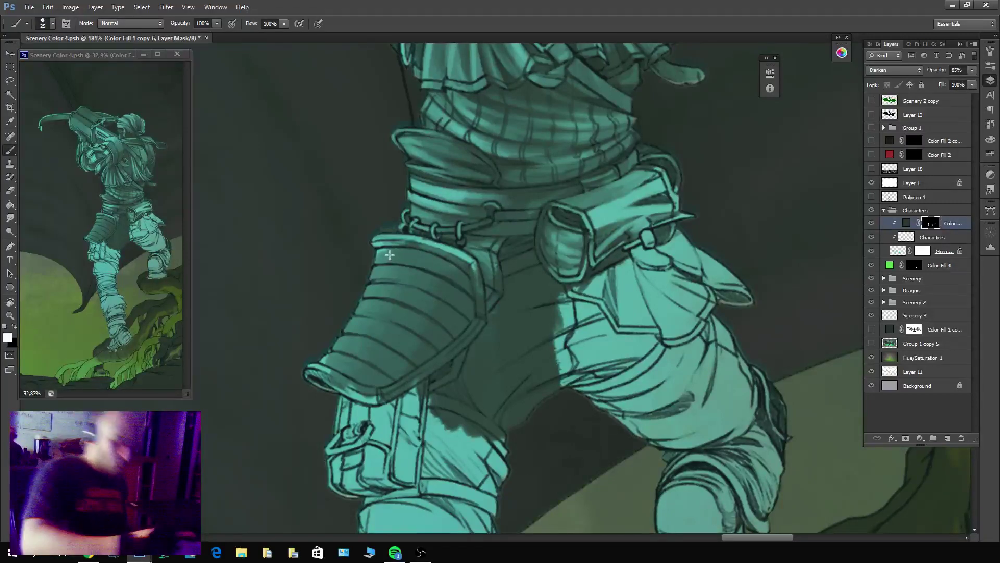
{"action": "key", "text": "x"}
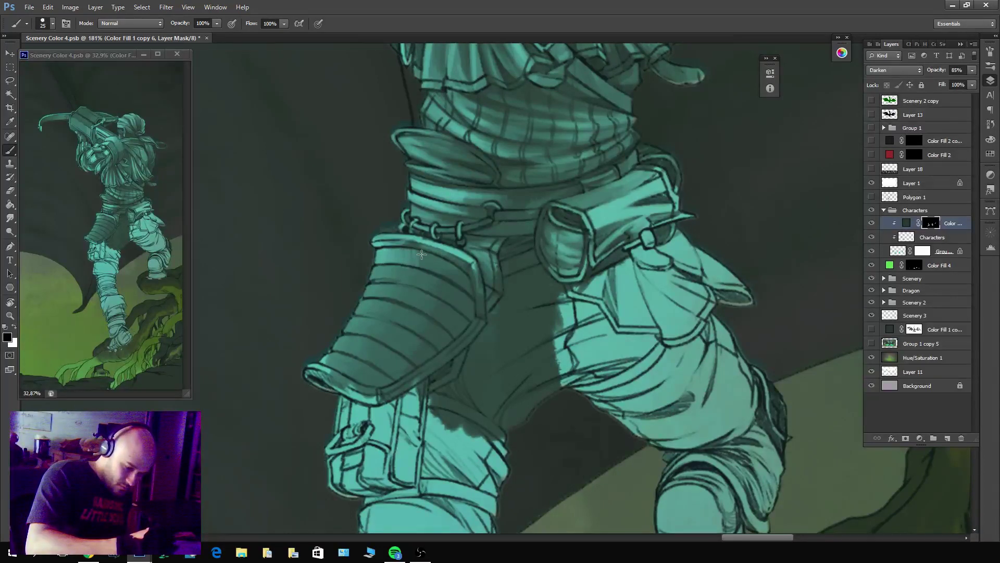
{"action": "key", "text": "x"}
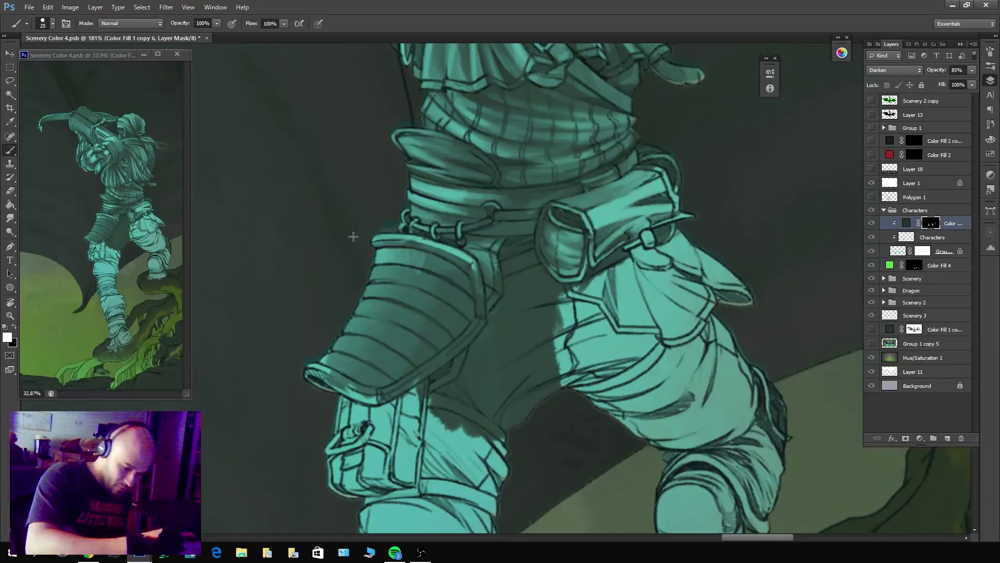
{"action": "key", "text": "x"}
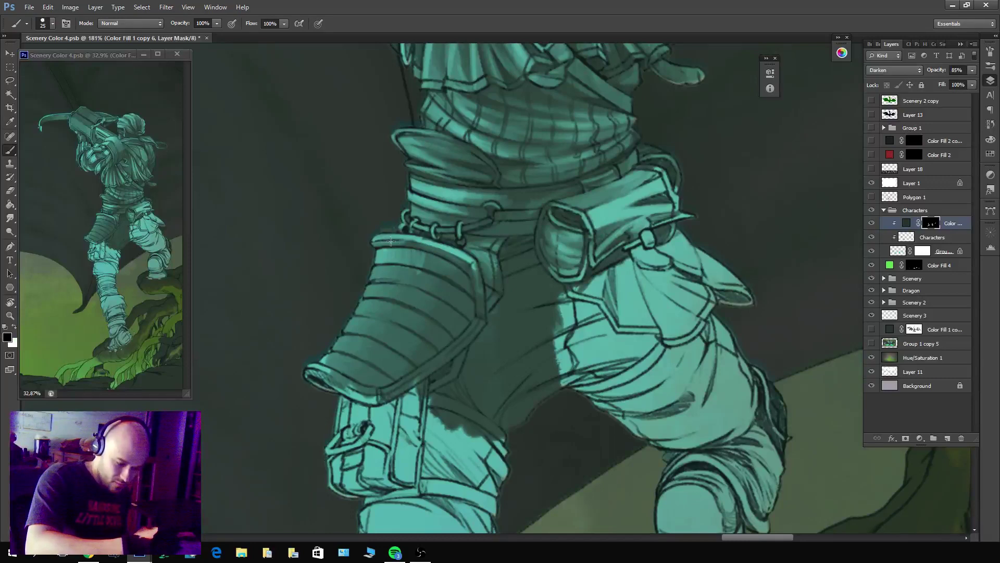
{"action": "left_click_drag", "start_coordinate": [391, 241], "coordinate": [425, 248]}
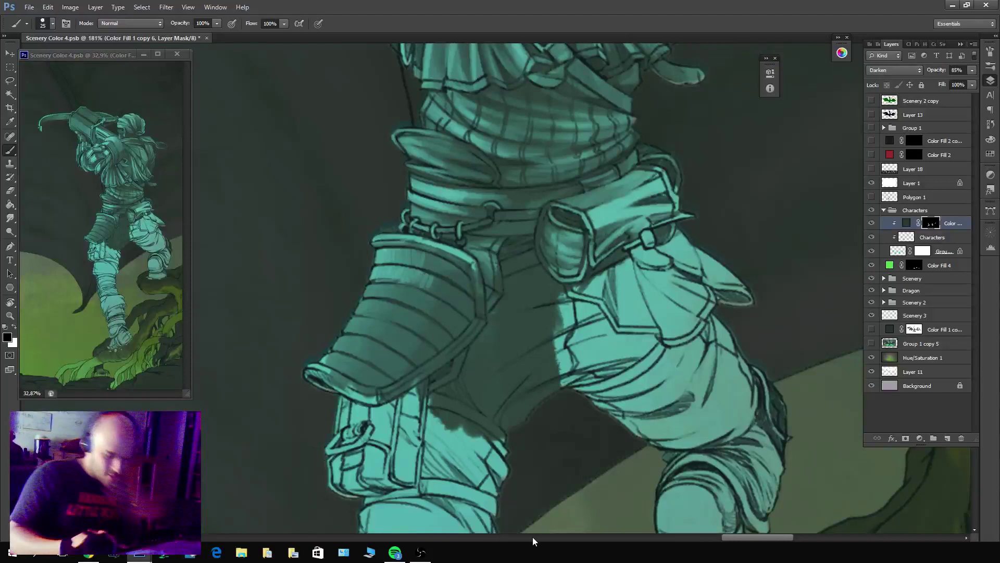
{"action": "key", "text": "x"}
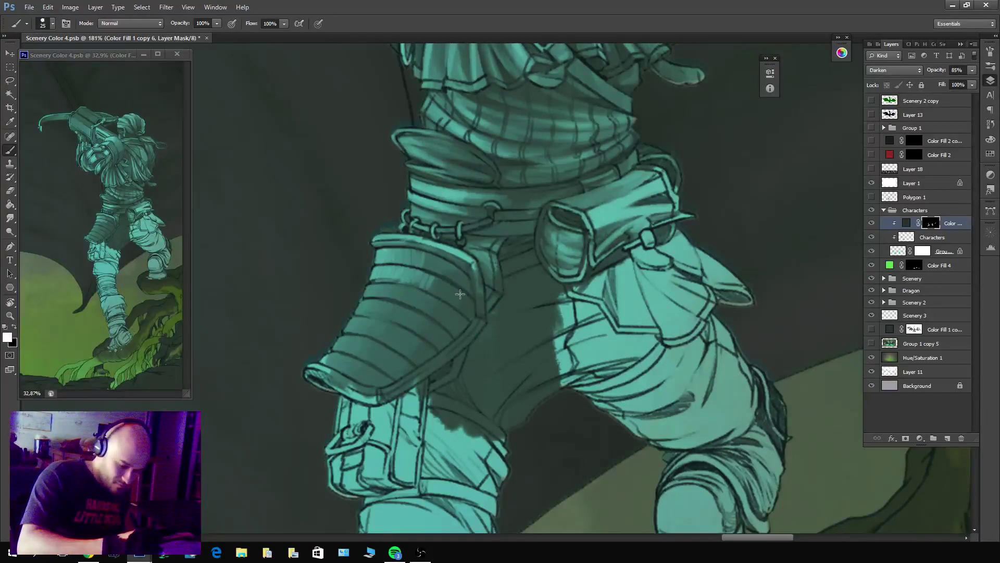
{"action": "left_click_drag", "start_coordinate": [442, 295], "coordinate": [419, 269]}
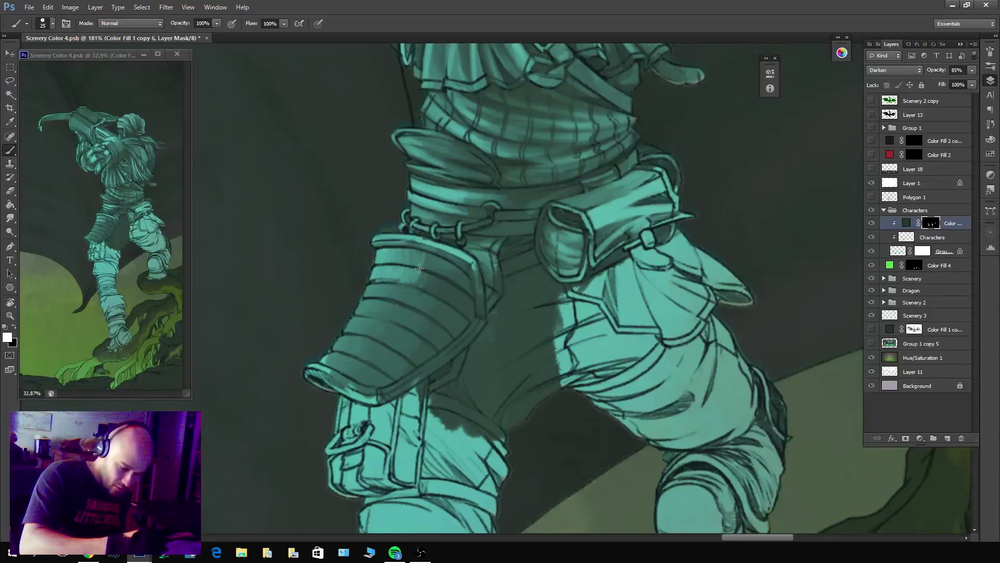
Shade the outer end of the thigh armour's upper rim beneath the belt chain.
{"action": "key", "text": "r"}
{"action": "left_click_drag", "start_coordinate": [578, 210], "coordinate": [522, 288]}
{"action": "key", "text": "x"}
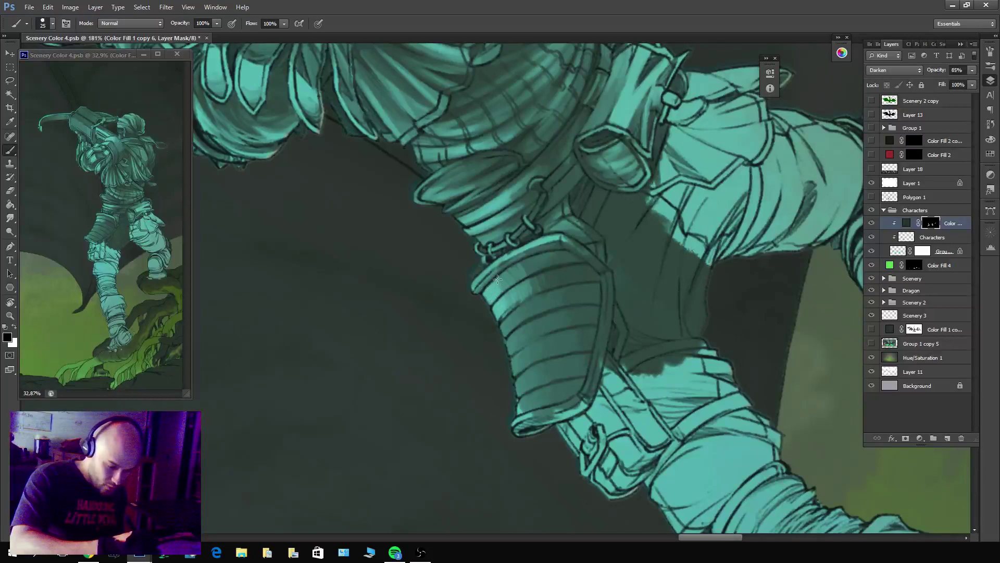
{"action": "key", "text": "x"}
{"action": "mouse_move", "coordinate": [479, 295]}
{"action": "left_mouse_down"}
{"action": "mouse_move", "coordinate": [513, 259]}
{"action": "mouse_move", "coordinate": [500, 262]}
{"action": "left_mouse_up"}
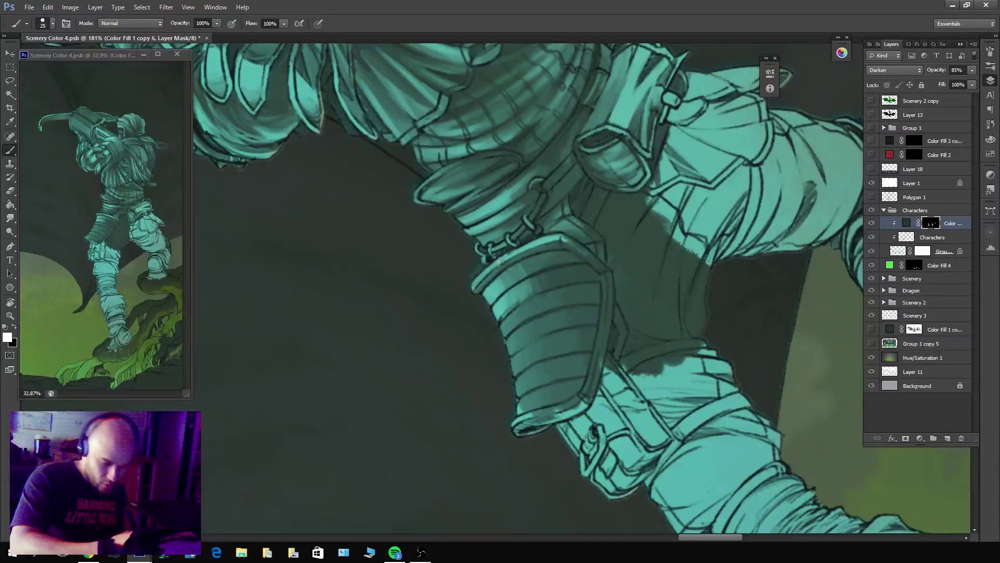
With a size 10 brush, refine the highlights and shadows along the second and third plates of the thigh armour.
{"action": "key", "text": "x"}
{"action": "key", "text": "bracketleft"}
{"action": "key", "text": "bracketleft"}
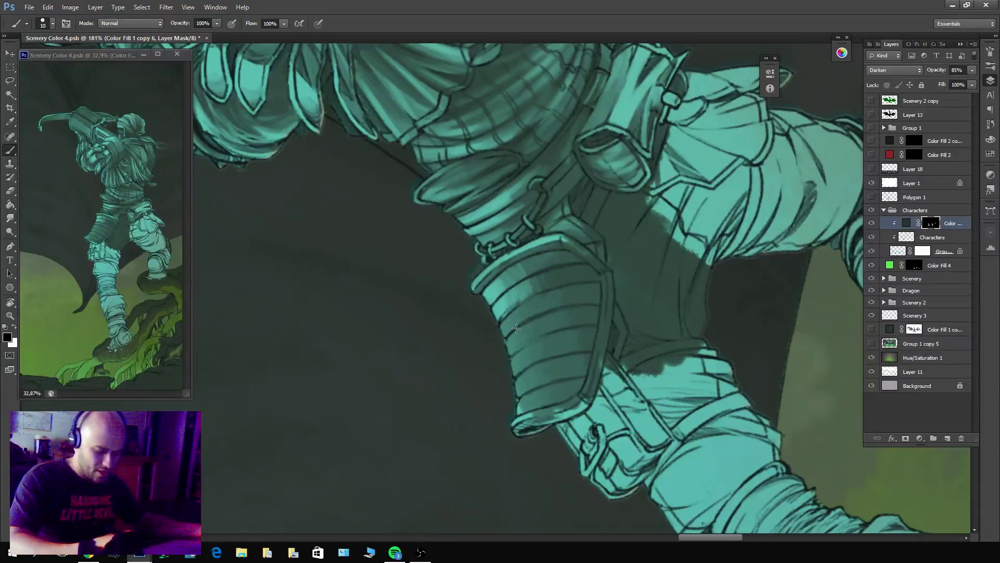
{"action": "key", "text": "x"}
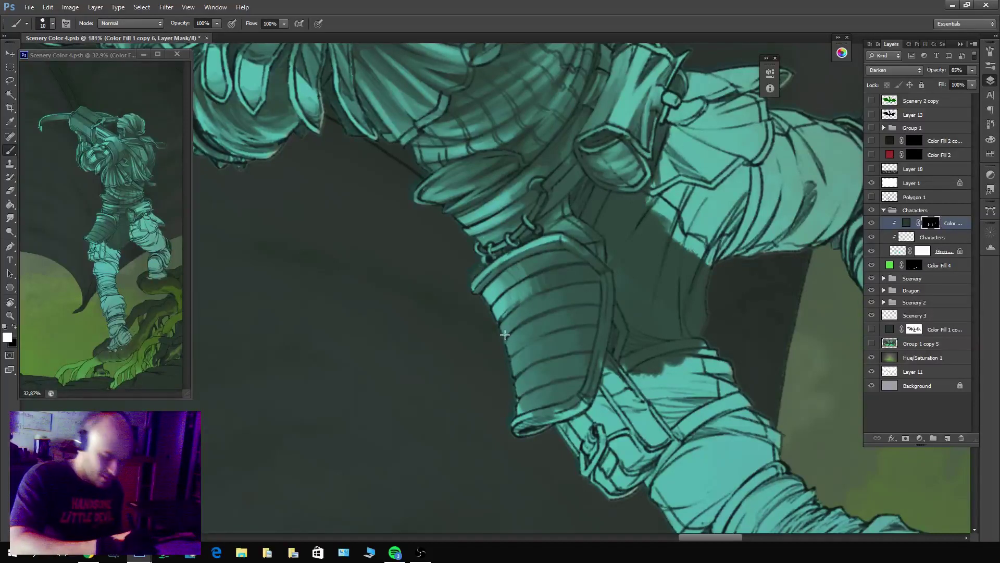
{"action": "key", "text": "x"}
{"action": "mouse_move", "coordinate": [500, 324]}
{"action": "left_mouse_down"}
{"action": "mouse_move", "coordinate": [522, 324]}
{"action": "mouse_move", "coordinate": [532, 303]}
{"action": "mouse_move", "coordinate": [549, 328]}
{"action": "mouse_move", "coordinate": [550, 304]}
{"action": "left_mouse_up"}
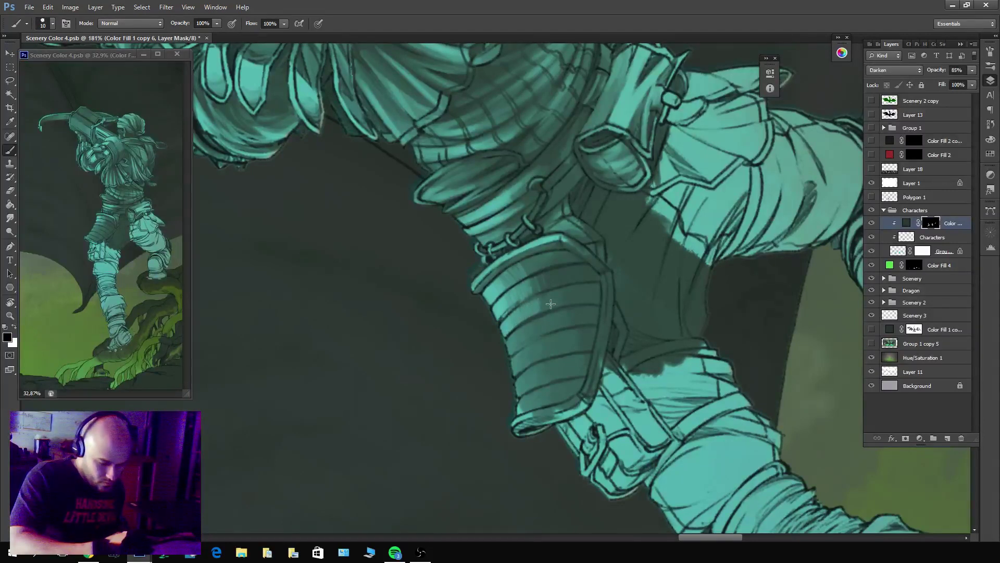
{"action": "key", "text": "x"}
{"action": "key", "text": "x"}
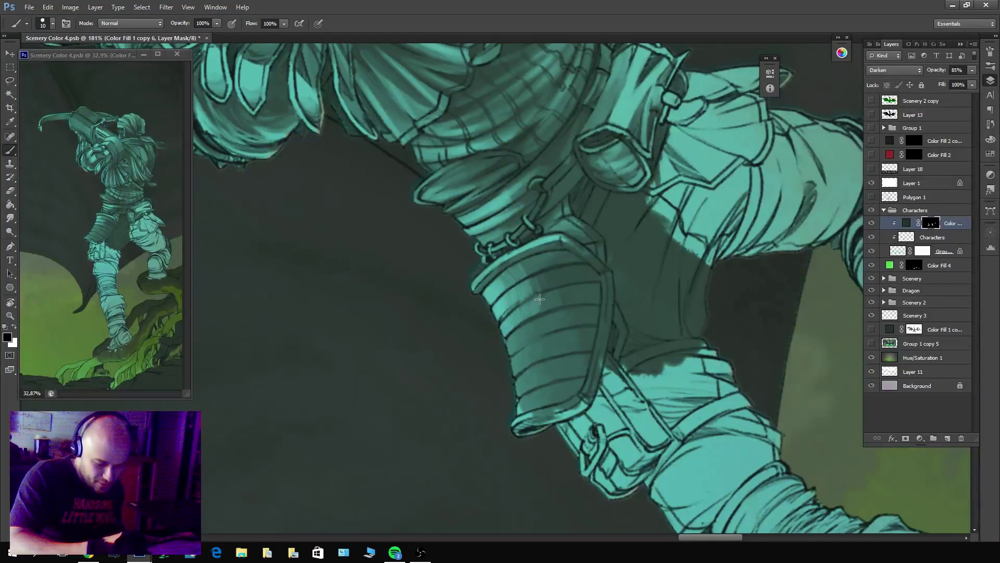
{"action": "key", "text": "x"}
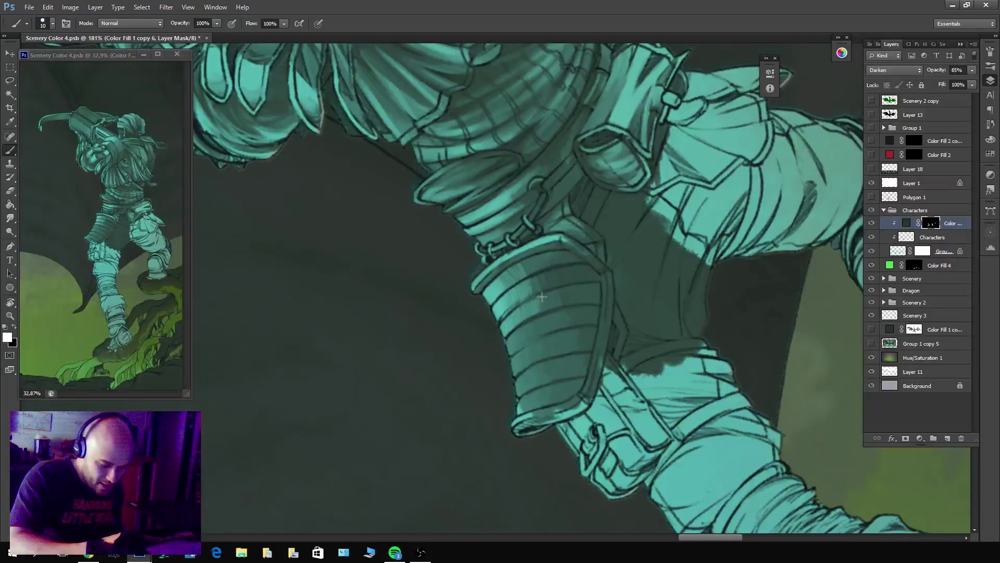
{"action": "key", "text": "x"}
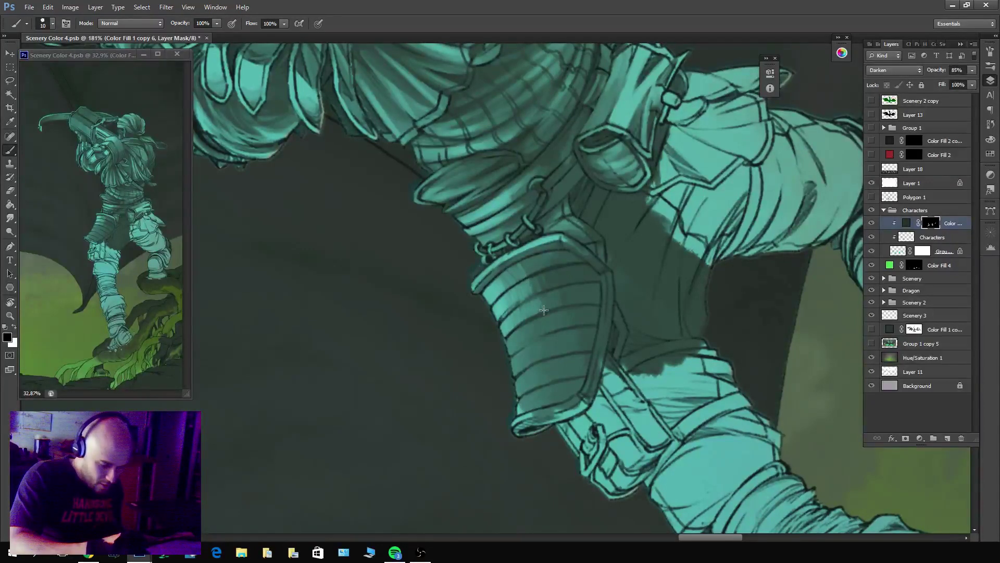
Enlarge the brush to 25 and extend the highlight down over the middle plates of the thigh armour.
{"action": "key", "text": "bracketright"}
{"action": "key", "text": "bracketright"}
{"action": "key", "text": "bracketright"}
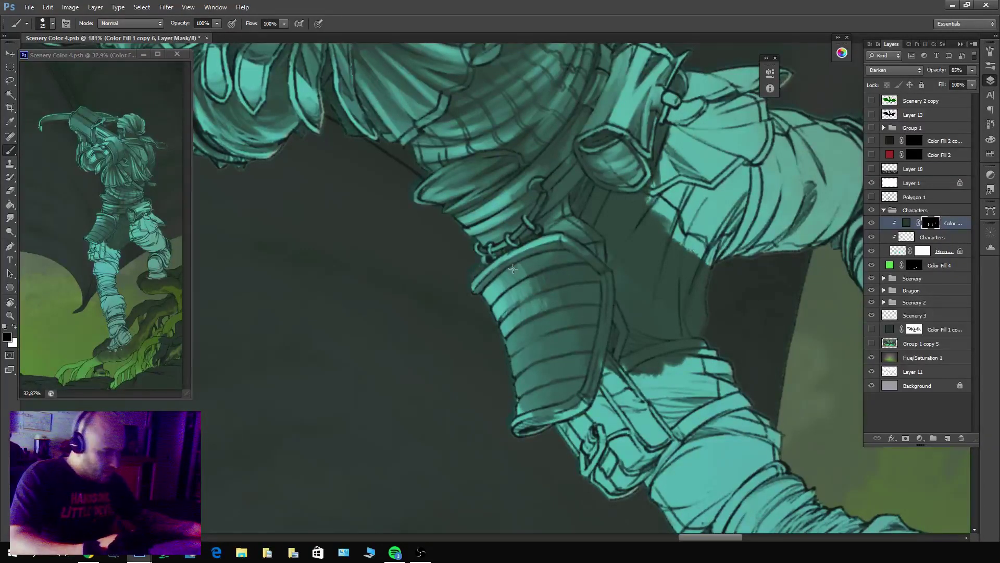
{"action": "key", "text": "x"}
{"action": "key", "text": "x"}
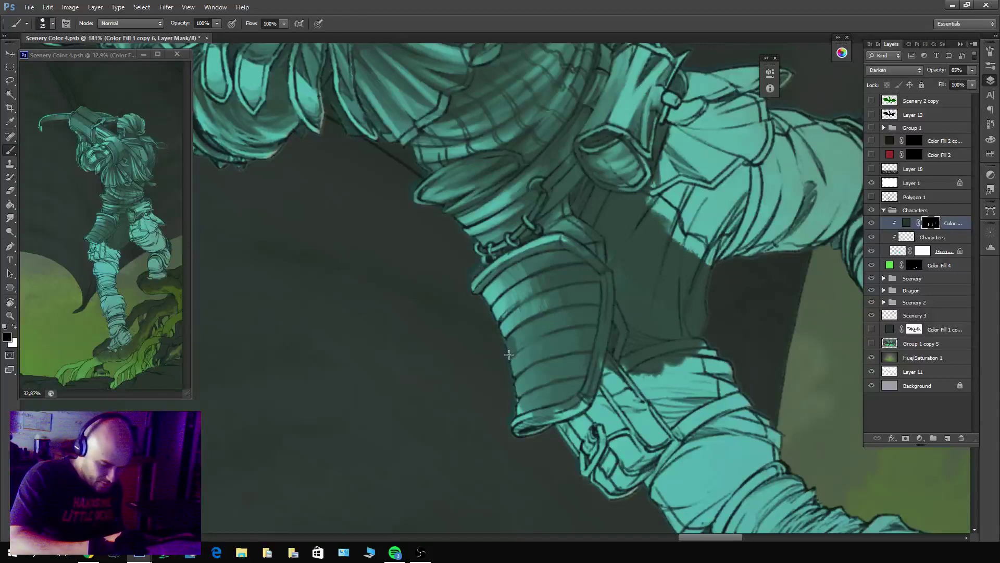
{"action": "mouse_move", "coordinate": [523, 343]}
{"action": "left_mouse_down"}
{"action": "mouse_move", "coordinate": [543, 334]}
{"action": "mouse_move", "coordinate": [547, 318]}
{"action": "mouse_move", "coordinate": [568, 345]}
{"action": "mouse_move", "coordinate": [526, 332]}
{"action": "mouse_move", "coordinate": [516, 340]}
{"action": "mouse_move", "coordinate": [527, 341]}
{"action": "mouse_move", "coordinate": [507, 323]}
{"action": "mouse_move", "coordinate": [521, 303]}
{"action": "left_mouse_up"}
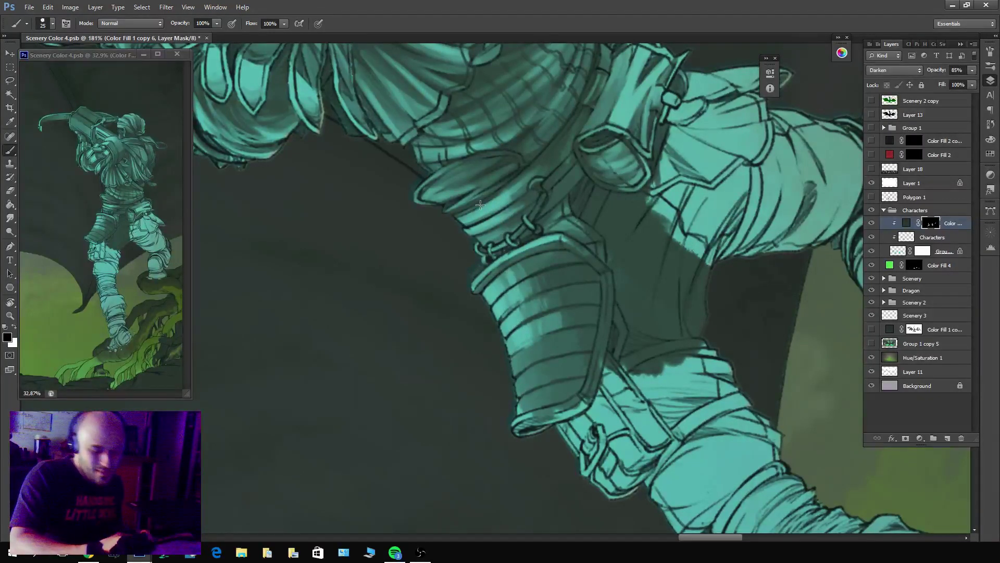
Highlight the lower plates of the thigh armour, shade their inner side, and touch up the upper plates.
{"action": "mouse_move", "coordinate": [523, 361]}
{"action": "left_mouse_down"}
{"action": "mouse_move", "coordinate": [547, 356]}
{"action": "mouse_move", "coordinate": [551, 342]}
{"action": "mouse_move", "coordinate": [570, 351]}
{"action": "mouse_move", "coordinate": [576, 338]}
{"action": "mouse_move", "coordinate": [563, 352]}
{"action": "mouse_move", "coordinate": [566, 373]}
{"action": "left_mouse_up"}
{"action": "key", "text": "x"}
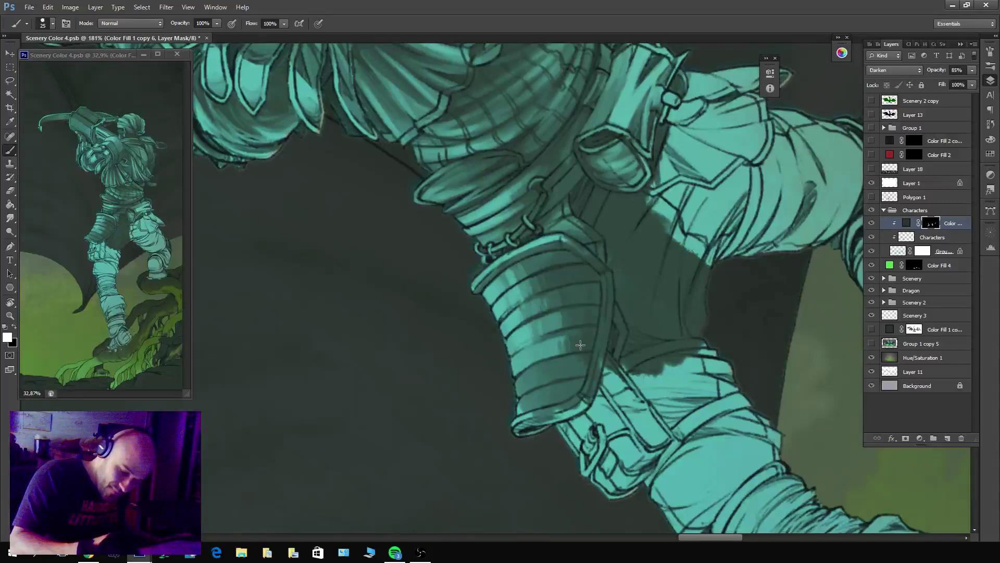
{"action": "mouse_move", "coordinate": [564, 333]}
{"action": "left_mouse_down"}
{"action": "mouse_move", "coordinate": [555, 429]}
{"action": "mouse_move", "coordinate": [529, 266]}
{"action": "mouse_move", "coordinate": [581, 291]}
{"action": "mouse_move", "coordinate": [709, 313]}
{"action": "mouse_move", "coordinate": [652, 370]}
{"action": "mouse_move", "coordinate": [517, 381]}
{"action": "mouse_move", "coordinate": [523, 394]}
{"action": "mouse_move", "coordinate": [538, 364]}
{"action": "mouse_move", "coordinate": [547, 385]}
{"action": "mouse_move", "coordinate": [556, 365]}
{"action": "mouse_move", "coordinate": [545, 355]}
{"action": "mouse_move", "coordinate": [524, 374]}
{"action": "mouse_move", "coordinate": [530, 368]}
{"action": "mouse_move", "coordinate": [535, 384]}
{"action": "mouse_move", "coordinate": [513, 285]}
{"action": "mouse_move", "coordinate": [520, 397]}
{"action": "mouse_move", "coordinate": [567, 380]}
{"action": "mouse_move", "coordinate": [555, 386]}
{"action": "mouse_move", "coordinate": [553, 420]}
{"action": "mouse_move", "coordinate": [576, 390]}
{"action": "left_mouse_up"}
{"action": "key", "text": "x"}
{"action": "key", "text": "x"}
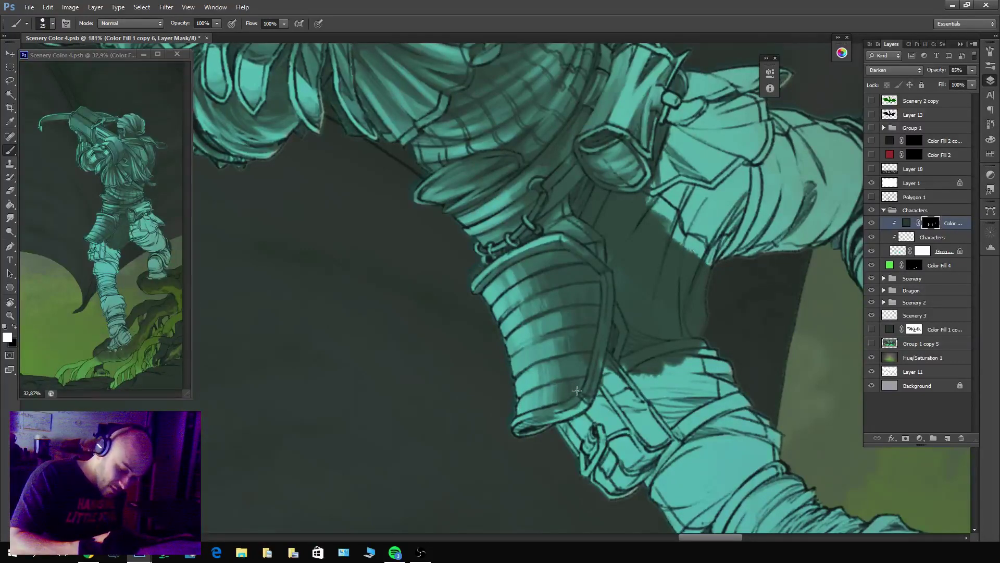
{"action": "key", "text": "x"}
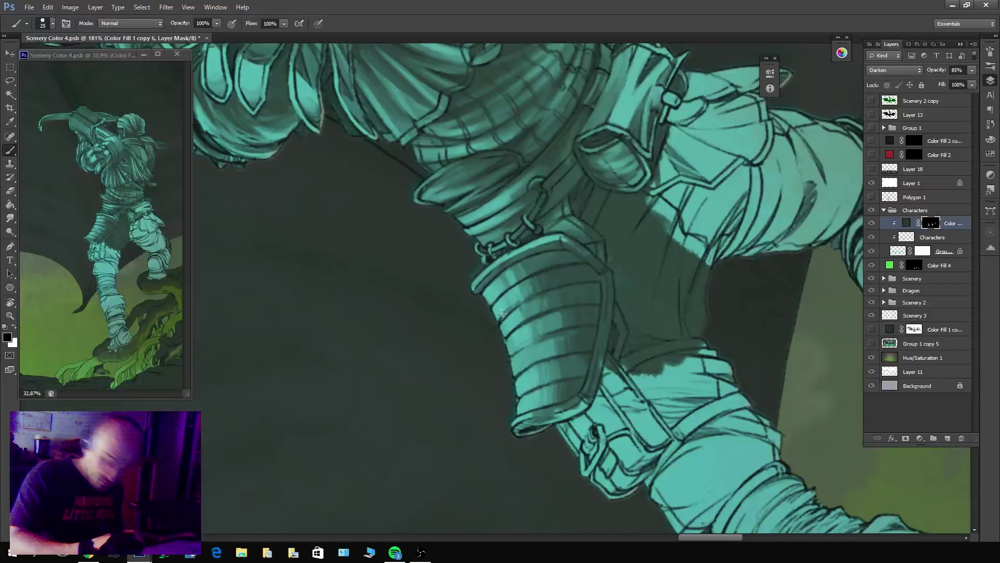
{"action": "left_click_drag", "start_coordinate": [530, 279], "coordinate": [500, 292]}
Reduce the brush to 10 and paint thin shadows along the seams between the thigh armour's plates from top to bottom.
{"action": "key", "text": "bracketleft"}
{"action": "key", "text": "bracketleft"}
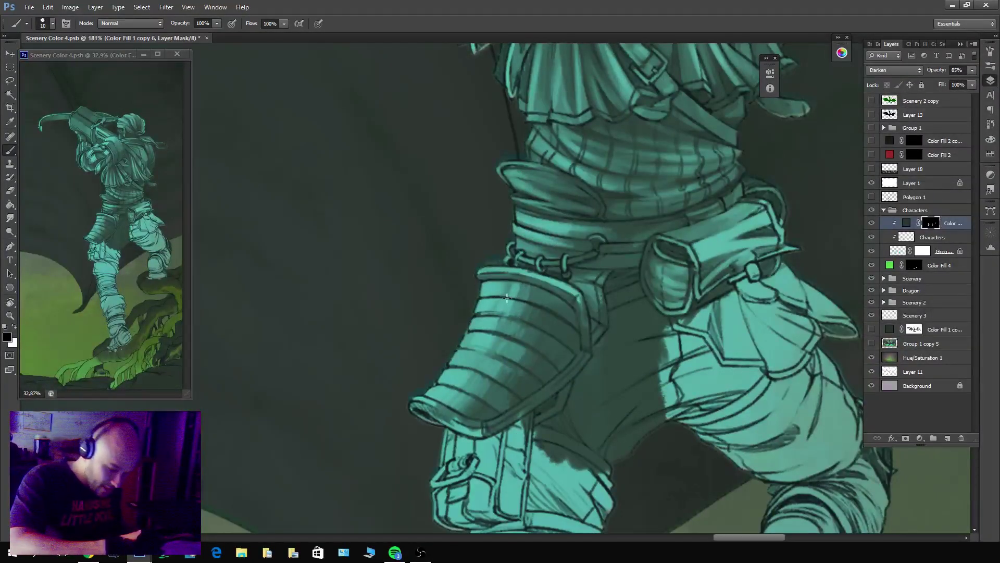
{"action": "key", "text": "x"}
{"action": "key", "text": "x"}
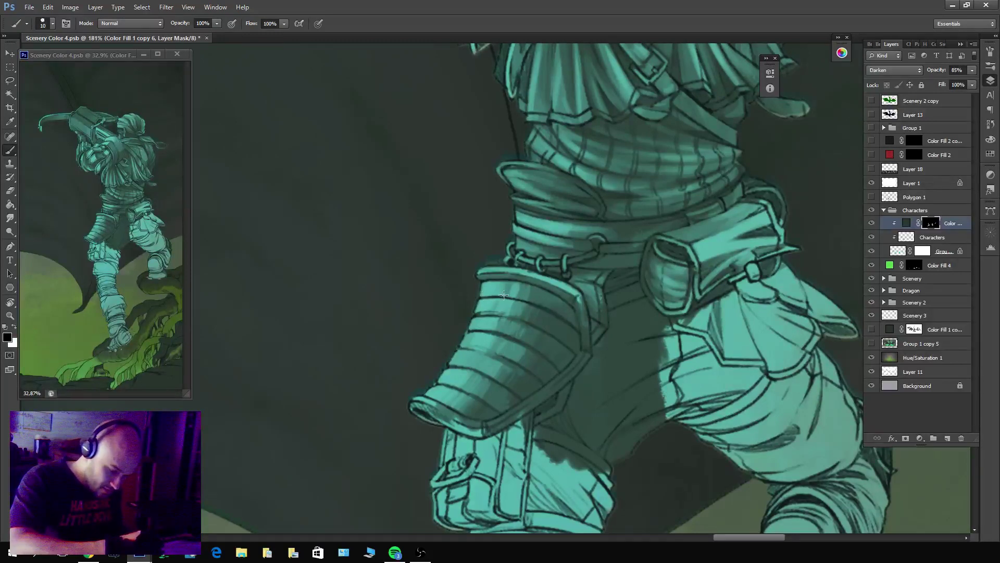
{"action": "key", "text": "x"}
{"action": "left_click_drag", "start_coordinate": [475, 296], "coordinate": [539, 299]}
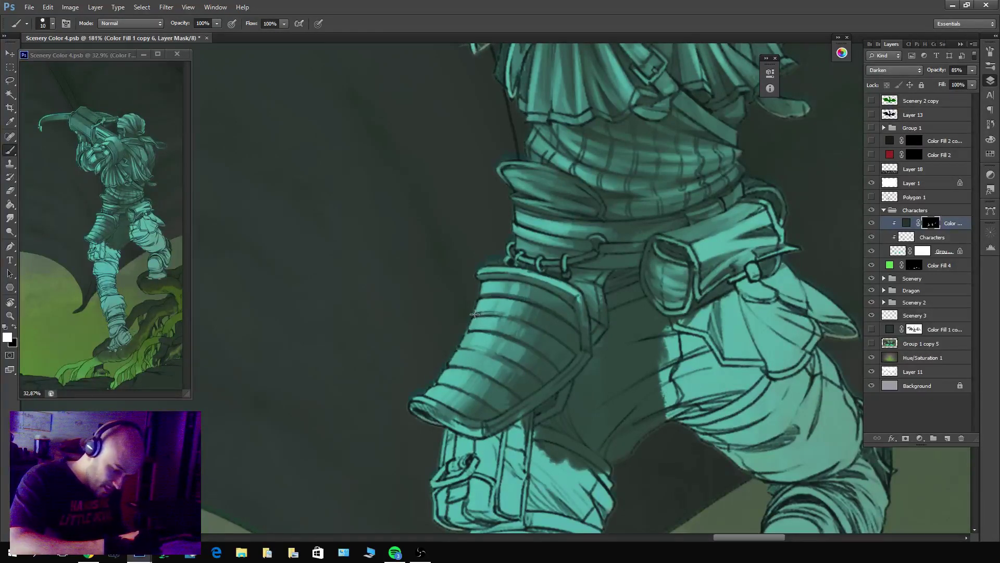
{"action": "mouse_move", "coordinate": [475, 314]}
{"action": "left_mouse_down"}
{"action": "mouse_move", "coordinate": [542, 330]}
{"action": "mouse_move", "coordinate": [472, 329]}
{"action": "mouse_move", "coordinate": [529, 346]}
{"action": "mouse_move", "coordinate": [527, 361]}
{"action": "mouse_move", "coordinate": [459, 346]}
{"action": "mouse_move", "coordinate": [491, 353]}
{"action": "mouse_move", "coordinate": [531, 382]}
{"action": "mouse_move", "coordinate": [473, 352]}
{"action": "mouse_move", "coordinate": [525, 383]}
{"action": "left_mouse_up"}
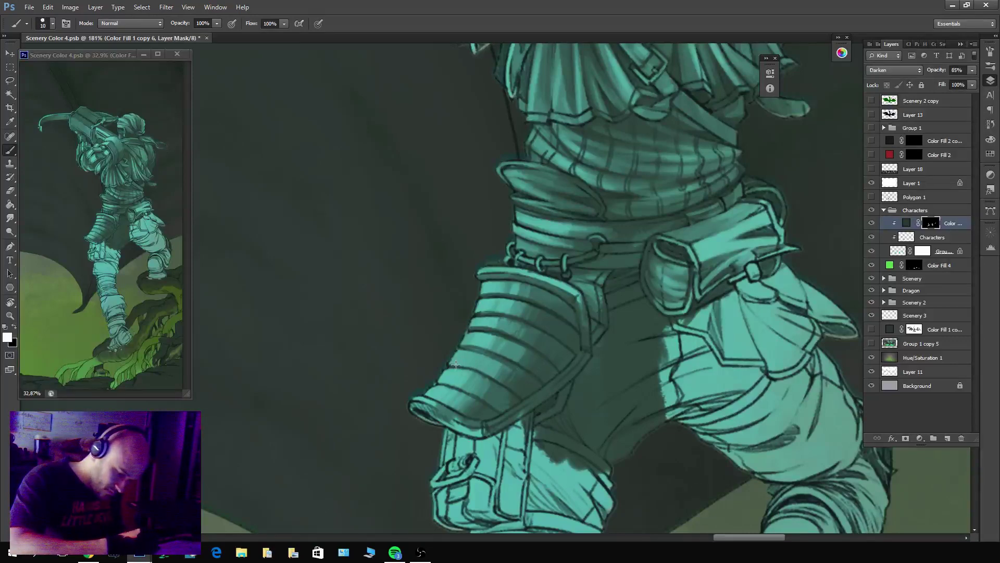
{"action": "left_click_drag", "start_coordinate": [455, 365], "coordinate": [523, 410]}
{"action": "mouse_move", "coordinate": [437, 382]}
{"action": "left_mouse_down"}
{"action": "mouse_move", "coordinate": [493, 409]}
{"action": "mouse_move", "coordinate": [473, 405]}
{"action": "left_mouse_up"}
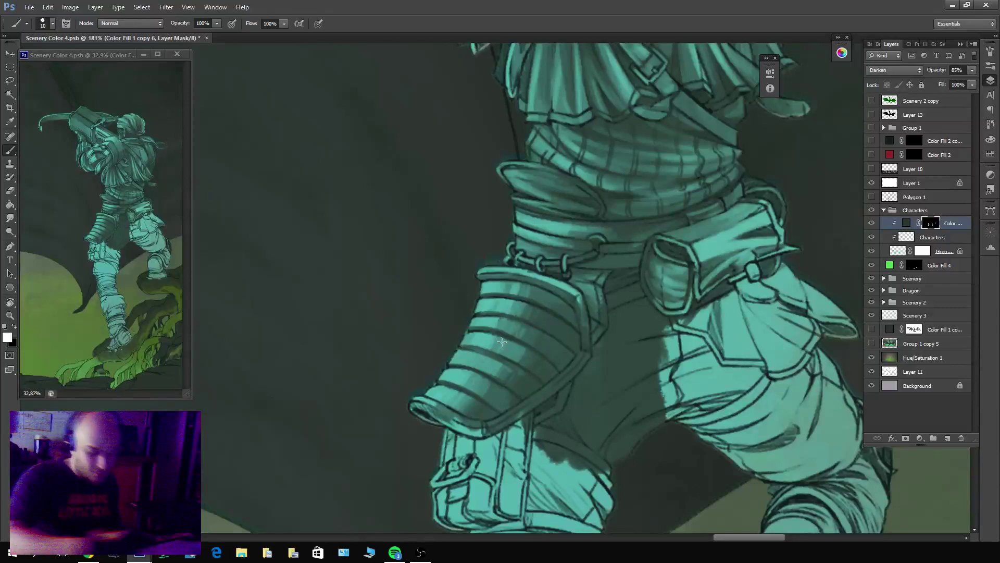
Lighten the lower plates of the thigh armour and touch up the highlights on its middle and upper plates.
{"action": "key", "text": "x"}
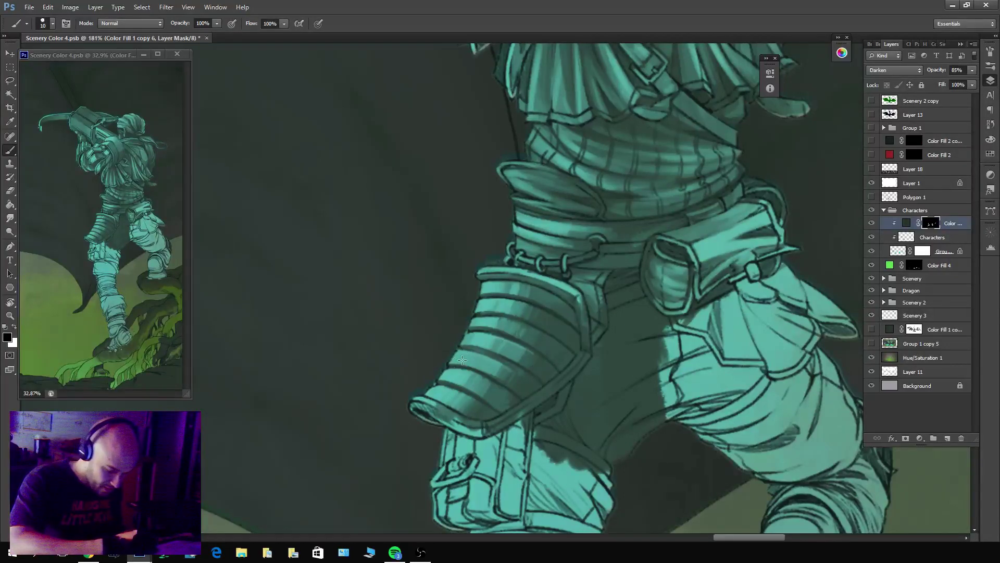
{"action": "left_click_drag", "start_coordinate": [466, 365], "coordinate": [507, 396]}
{"action": "left_click_drag", "start_coordinate": [439, 377], "coordinate": [495, 407]}
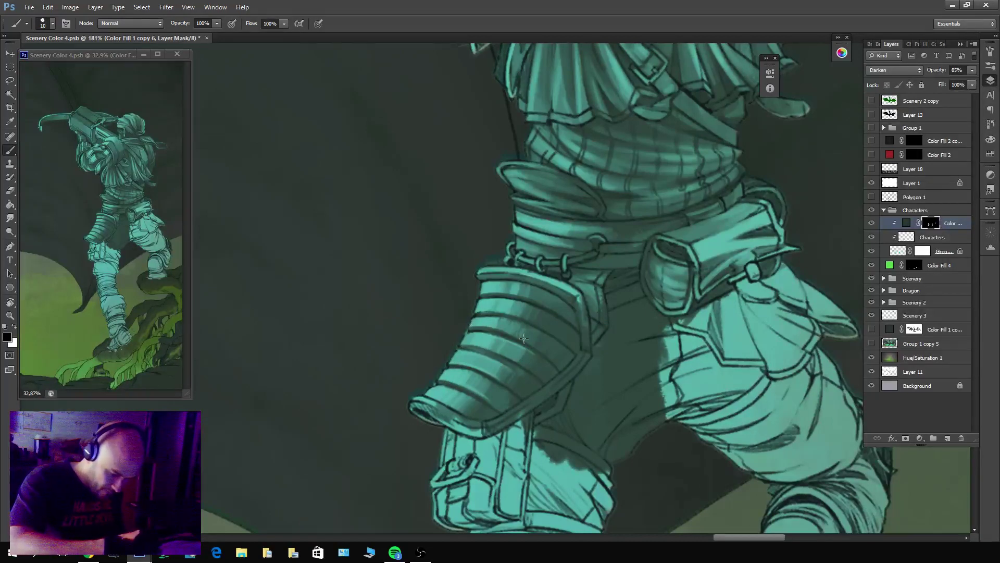
{"action": "left_click_drag", "start_coordinate": [526, 341], "coordinate": [477, 306]}
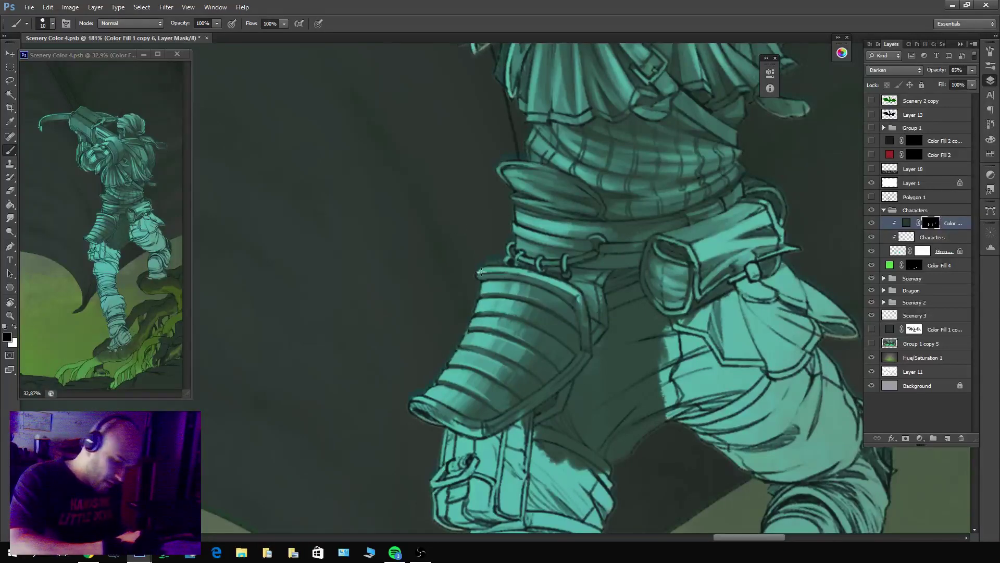
Shade the upper rim of the thigh armour and add a light accent along its inner vertical edge.
{"action": "key", "text": "x"}
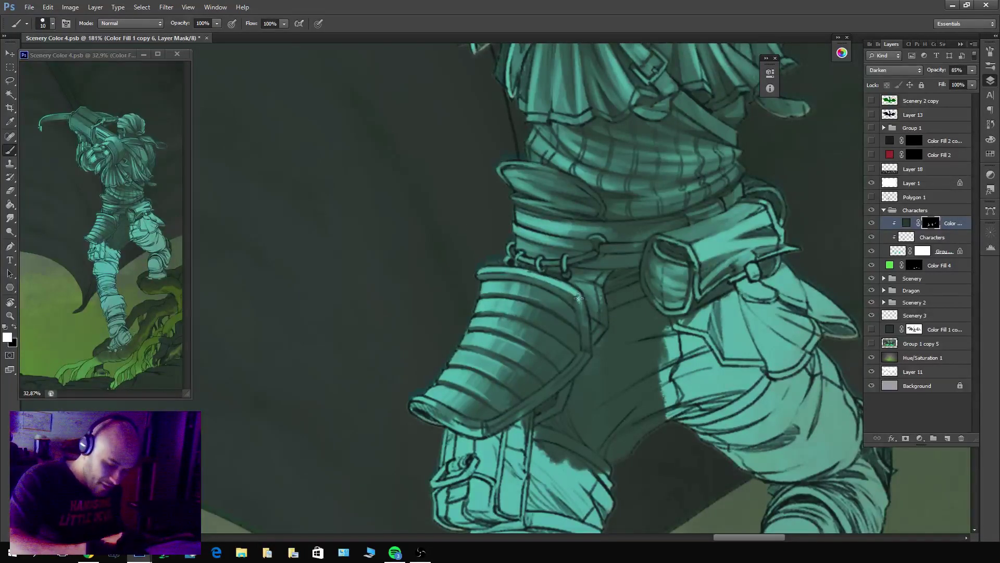
{"action": "left_click_drag", "start_coordinate": [578, 298], "coordinate": [543, 274]}
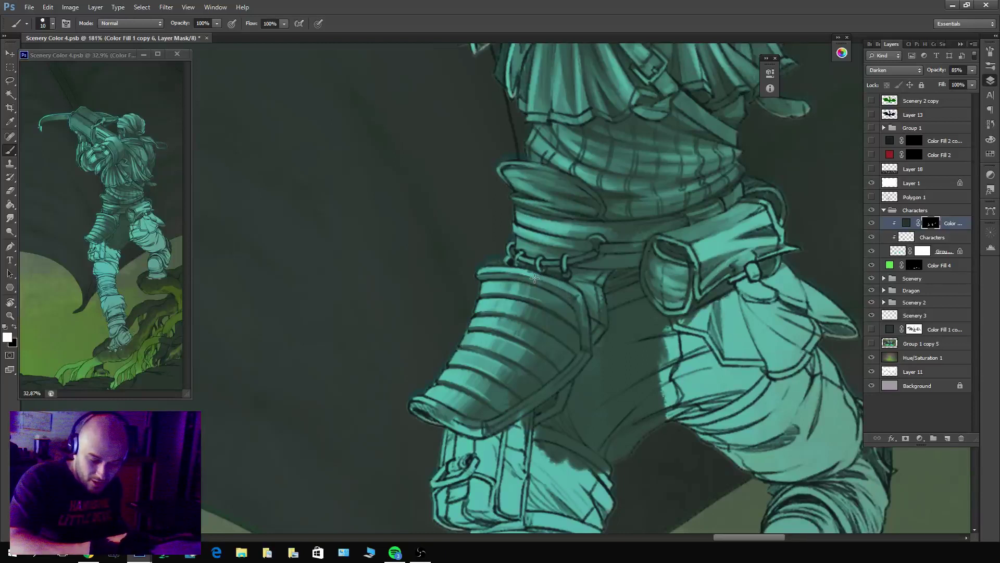
{"action": "key", "text": "x"}
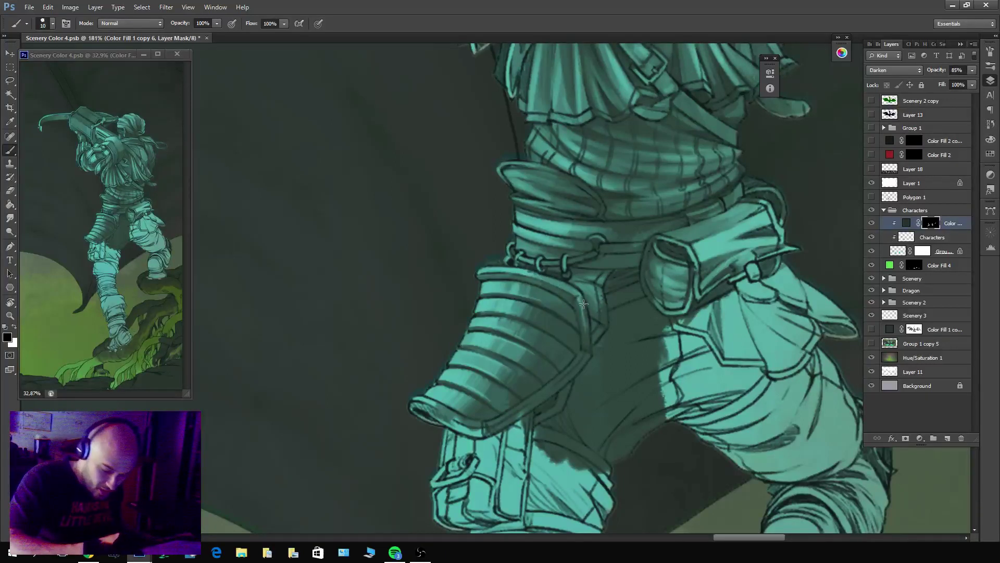
{"action": "key", "text": "x"}
{"action": "key", "text": "bracketright"}
{"action": "key", "text": "bracketright"}
{"action": "key", "text": "bracketright"}
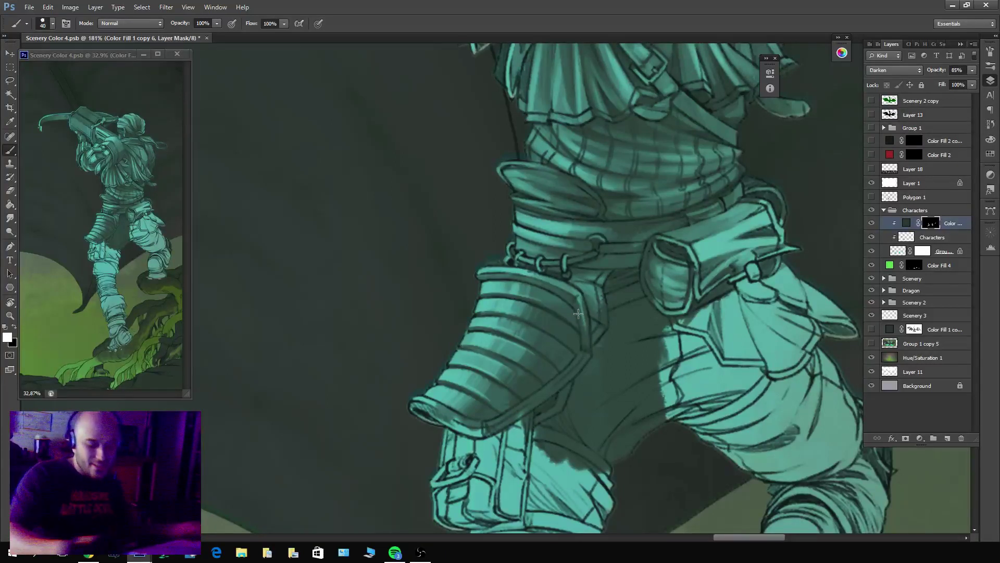
{"action": "key", "text": "x"}
{"action": "key", "text": "x"}
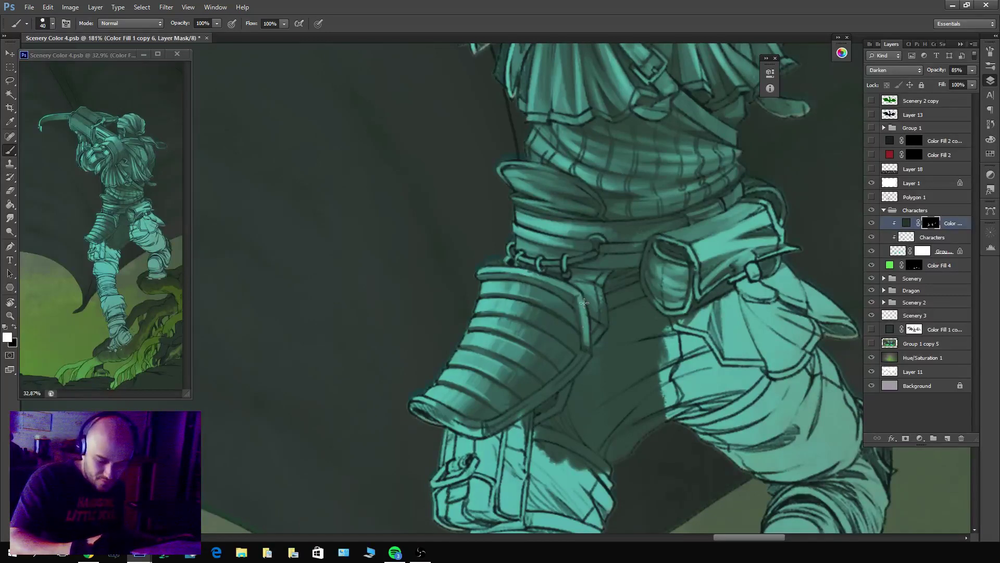
Reduce the brush to 15 and shade along the lower rim of the thigh armour.
{"action": "key", "text": "bracketleft"}
{"action": "key", "text": "bracketleft"}
{"action": "key", "text": "bracketleft"}
{"action": "key", "text": "bracketleft"}
{"action": "key", "text": "bracketleft"}
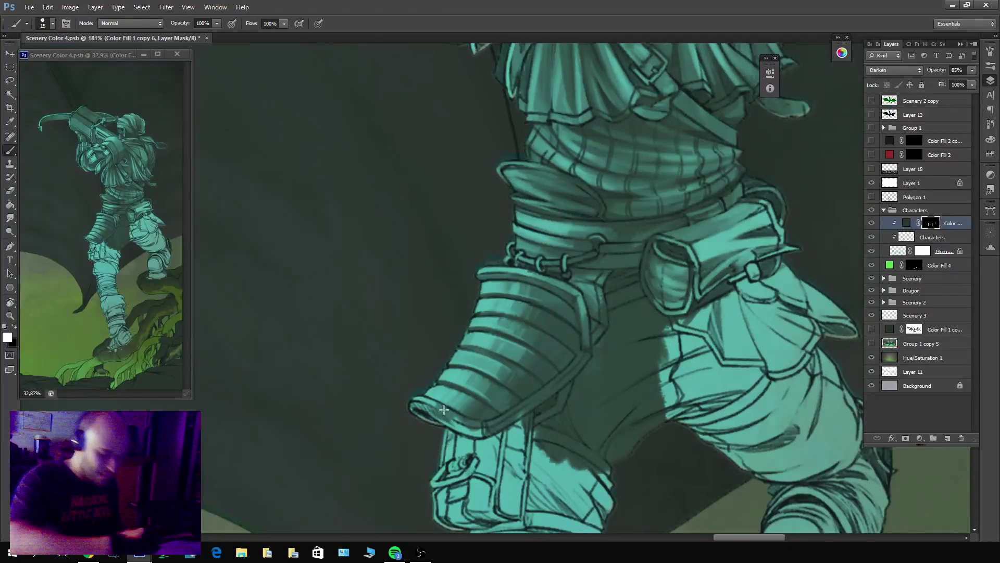
{"action": "key", "text": "x"}
{"action": "key", "text": "x"}
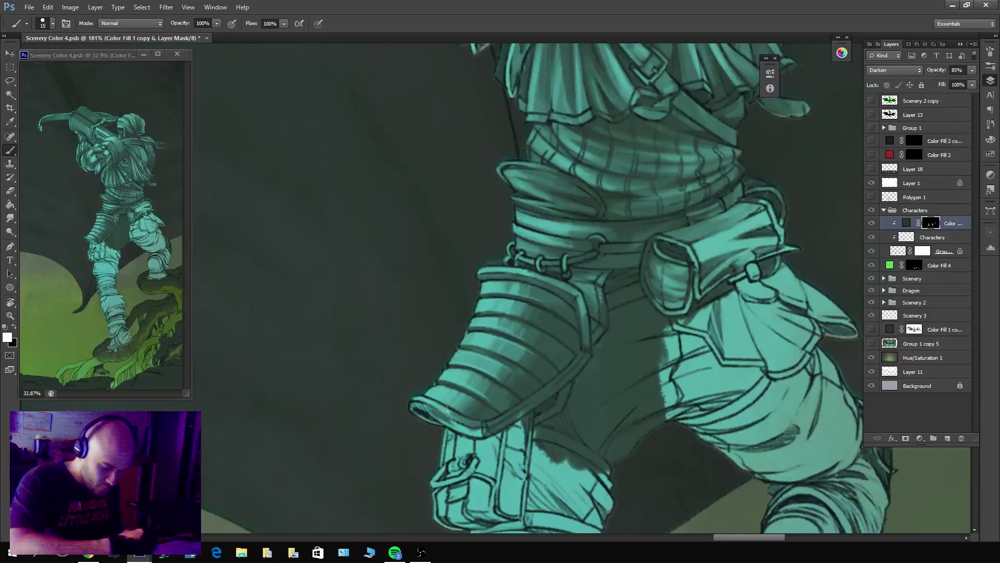
{"action": "key", "text": "x"}
{"action": "key", "text": "x"}
{"action": "mouse_move", "coordinate": [419, 410]}
{"action": "left_mouse_down"}
{"action": "mouse_move", "coordinate": [475, 432]}
{"action": "mouse_move", "coordinate": [416, 409]}
{"action": "mouse_move", "coordinate": [426, 423]}
{"action": "mouse_move", "coordinate": [417, 405]}
{"action": "mouse_move", "coordinate": [474, 434]}
{"action": "mouse_move", "coordinate": [549, 400]}
{"action": "left_mouse_up"}
{"action": "key", "text": "x"}
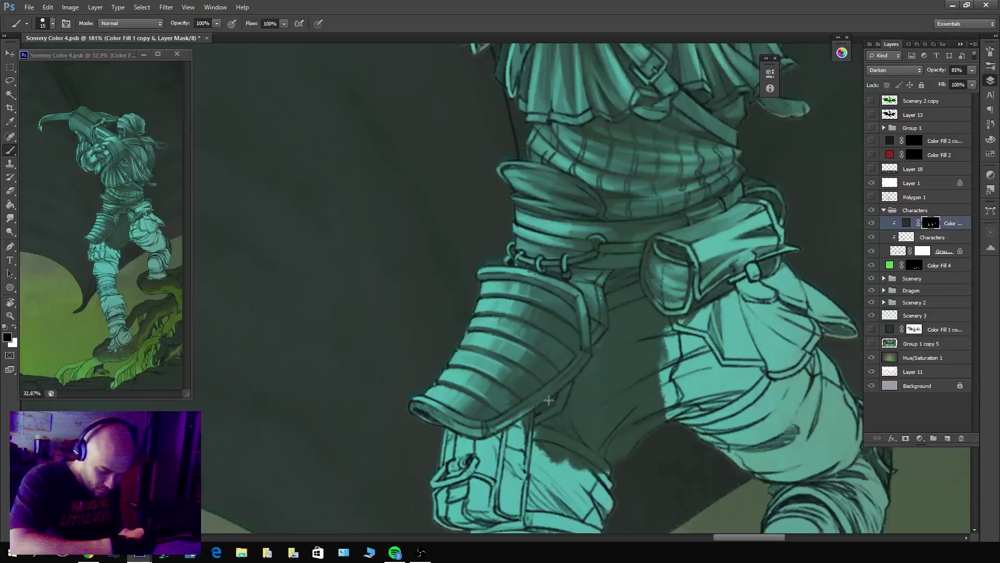
Highlight the lower rim of the thigh armour and continue the light edge up its inner side.
{"action": "mouse_move", "coordinate": [480, 431]}
{"action": "left_mouse_down"}
{"action": "mouse_move", "coordinate": [564, 379]}
{"action": "mouse_move", "coordinate": [530, 410]}
{"action": "left_mouse_up"}
{"action": "key", "text": "x"}
{"action": "key", "text": "x"}
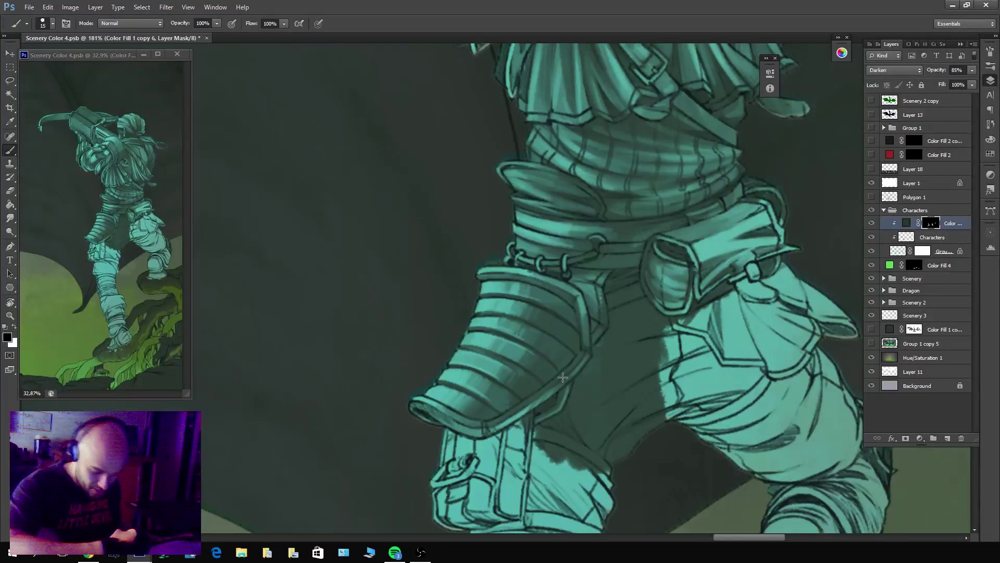
{"action": "key", "text": "x"}
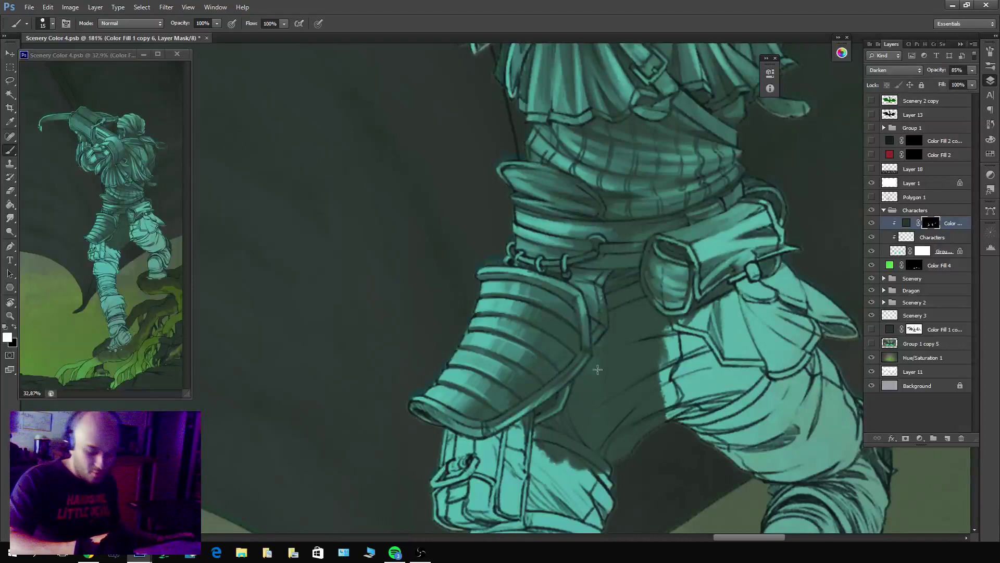
{"action": "key", "text": "x"}
{"action": "mouse_move", "coordinate": [523, 410]}
{"action": "left_mouse_down"}
{"action": "mouse_move", "coordinate": [593, 342]}
{"action": "mouse_move", "coordinate": [575, 299]}
{"action": "mouse_move", "coordinate": [598, 286]}
{"action": "mouse_move", "coordinate": [577, 357]}
{"action": "left_mouse_up"}
{"action": "key", "text": "x"}
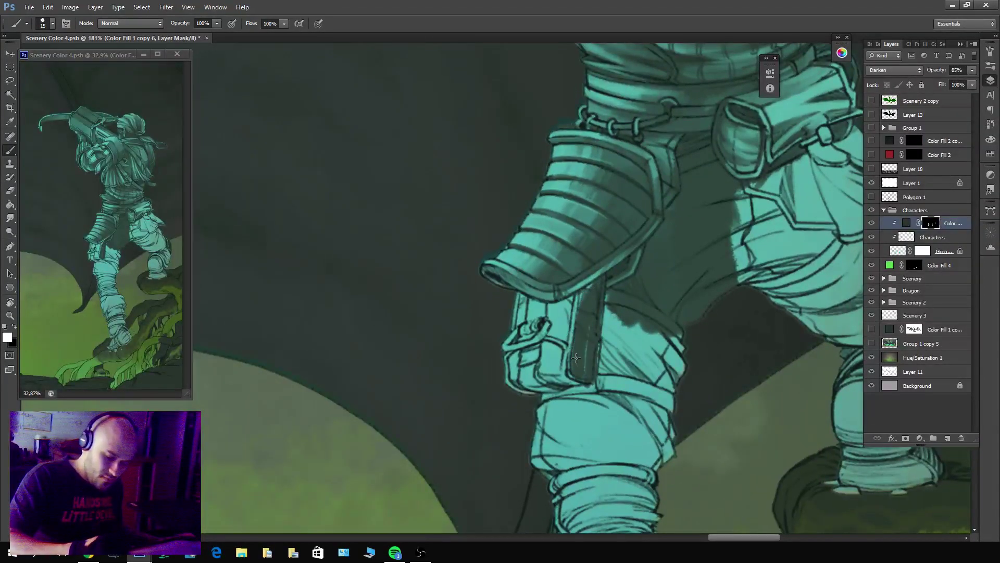
Darken the strap hanging beneath the thigh armour and shade the adjoining side pocket of the leg pouch, leaving soft highlights.
{"action": "mouse_move", "coordinate": [587, 290]}
{"action": "left_mouse_down"}
{"action": "mouse_move", "coordinate": [598, 338]}
{"action": "mouse_move", "coordinate": [570, 373]}
{"action": "left_mouse_up"}
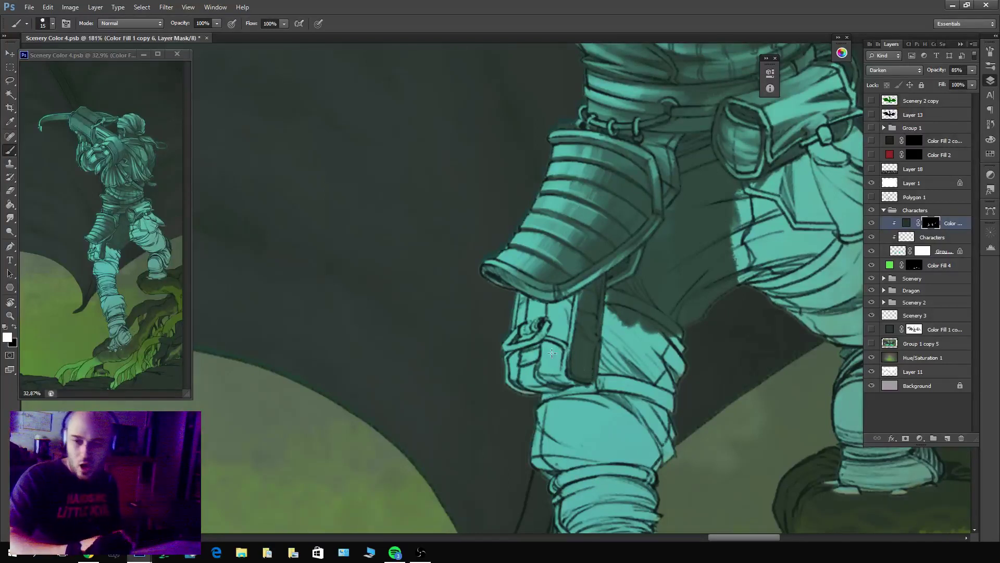
{"action": "mouse_move", "coordinate": [569, 379]}
{"action": "left_mouse_down"}
{"action": "mouse_move", "coordinate": [541, 344]}
{"action": "mouse_move", "coordinate": [558, 356]}
{"action": "mouse_move", "coordinate": [546, 337]}
{"action": "mouse_move", "coordinate": [557, 361]}
{"action": "mouse_move", "coordinate": [541, 363]}
{"action": "mouse_move", "coordinate": [555, 346]}
{"action": "mouse_move", "coordinate": [559, 360]}
{"action": "mouse_move", "coordinate": [546, 367]}
{"action": "mouse_move", "coordinate": [555, 343]}
{"action": "left_mouse_up"}
{"action": "key", "text": "x"}
{"action": "key", "text": "x"}
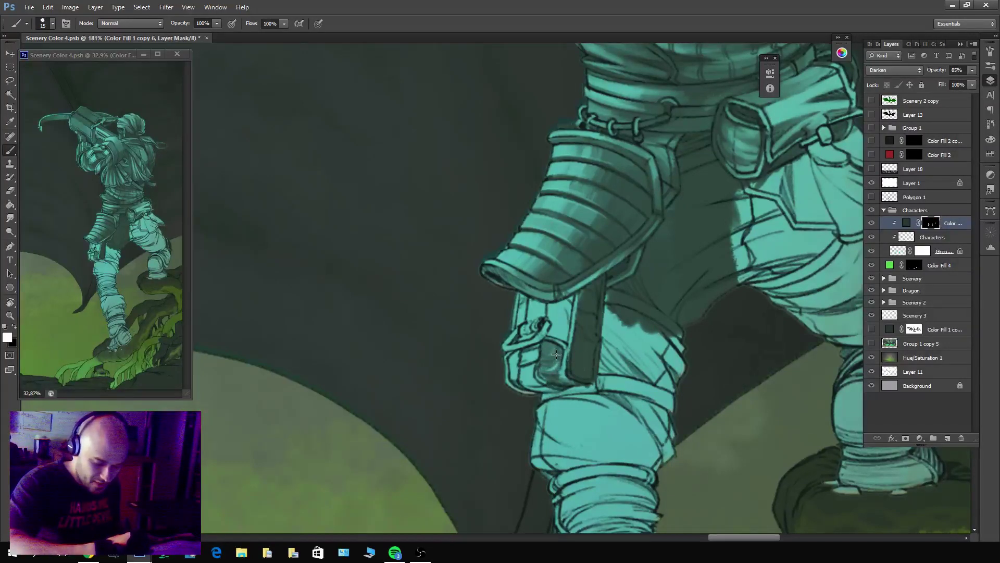
{"action": "key", "text": "x"}
{"action": "right_click", "coordinate": [531, 341]}
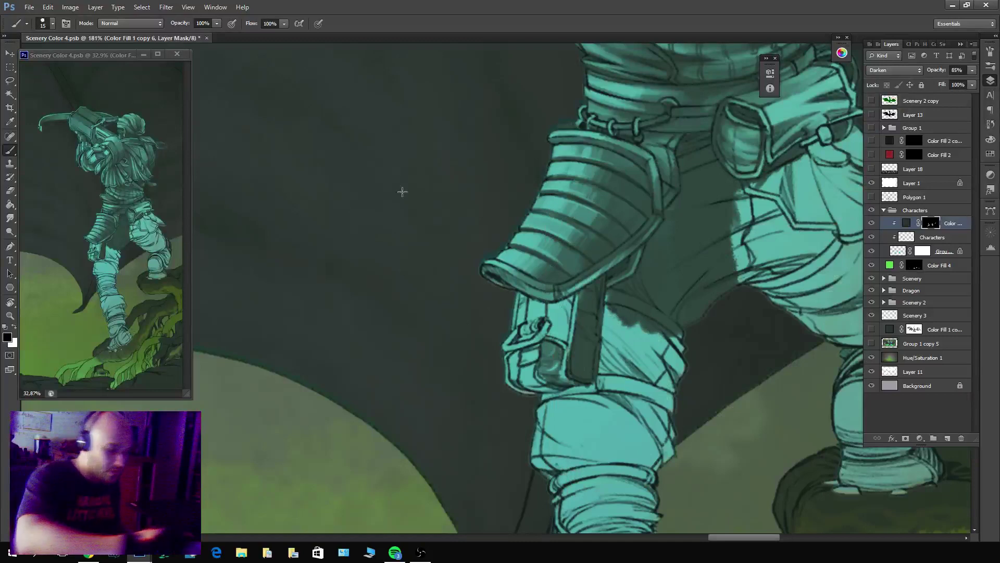
{"action": "key", "text": "x"}
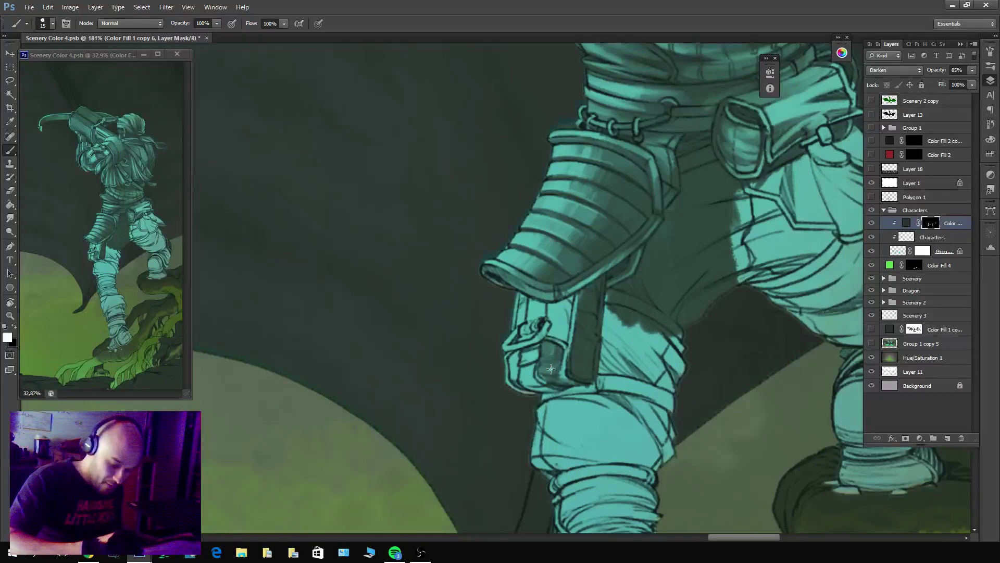
{"action": "mouse_move", "coordinate": [551, 368]}
{"action": "left_mouse_down"}
{"action": "mouse_move", "coordinate": [546, 341]}
{"action": "mouse_move", "coordinate": [542, 375]}
{"action": "mouse_move", "coordinate": [558, 349]}
{"action": "left_mouse_up"}
{"action": "key", "text": "x"}
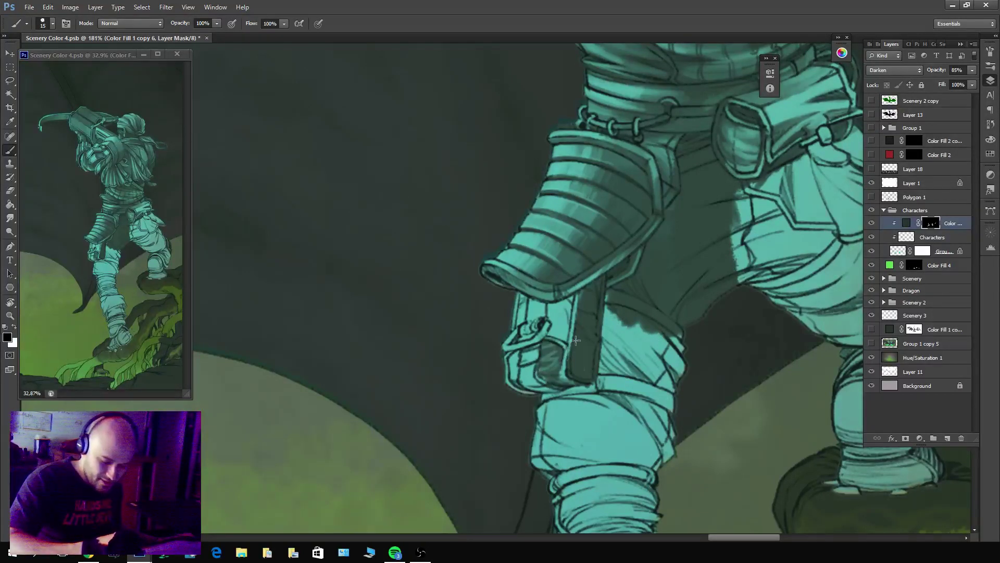
Shade the leg pouch's flap under the thigh armour and soften it with light strokes.
{"action": "key", "text": "x"}
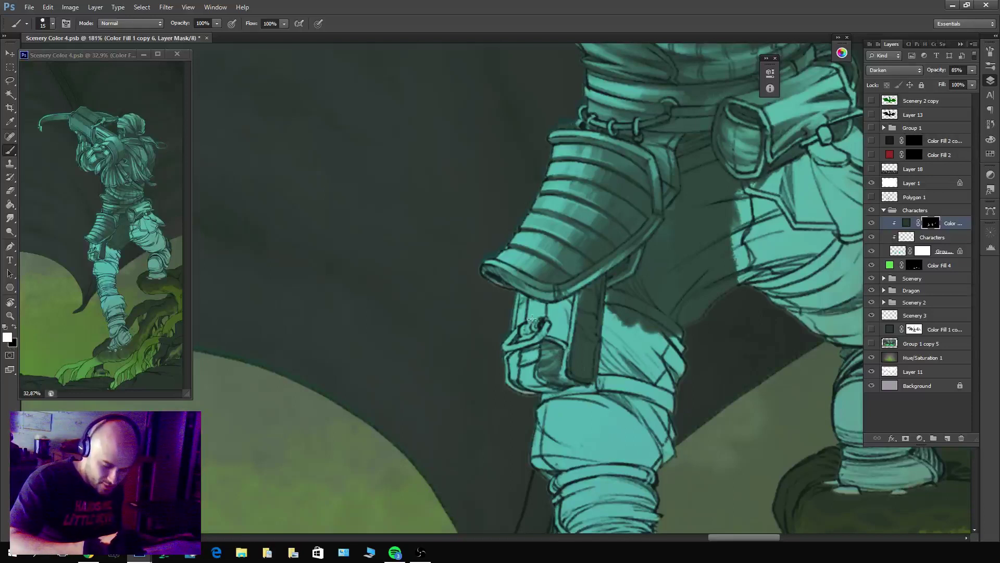
{"action": "key", "text": "x"}
{"action": "key", "text": "x"}
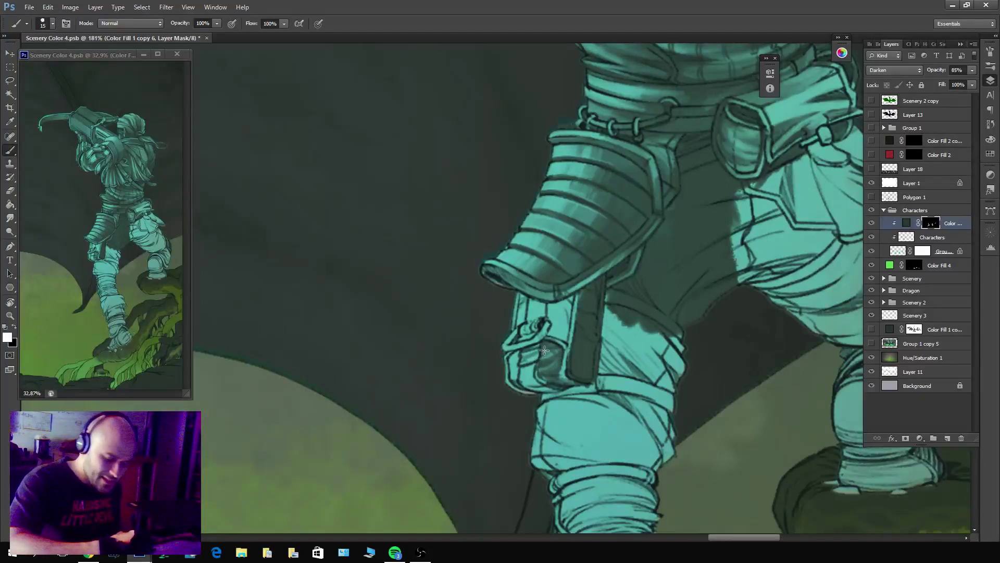
{"action": "left_click_drag", "start_coordinate": [569, 307], "coordinate": [552, 323]}
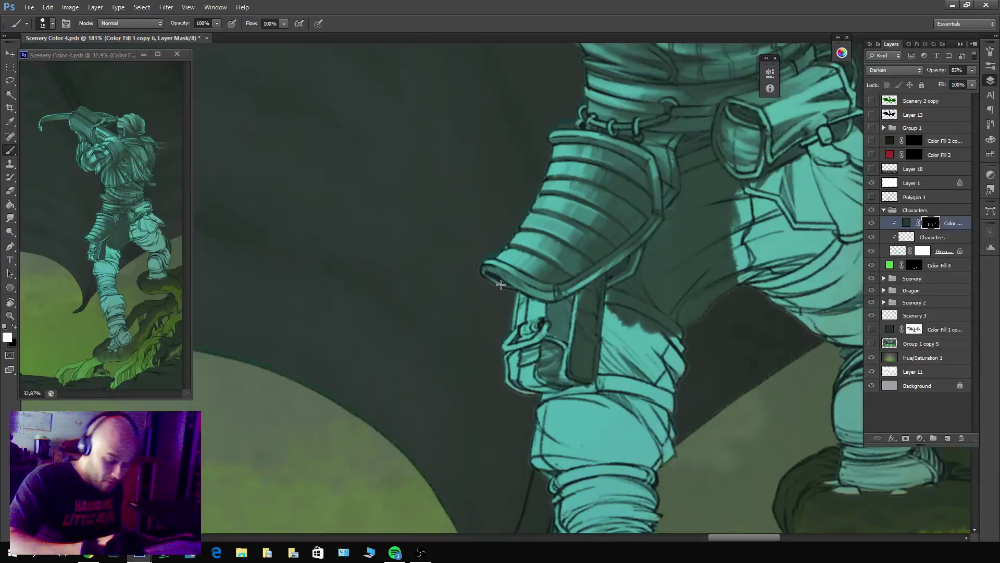
{"action": "key", "text": "x"}
{"action": "left_click_drag", "start_coordinate": [543, 312], "coordinate": [539, 306]}
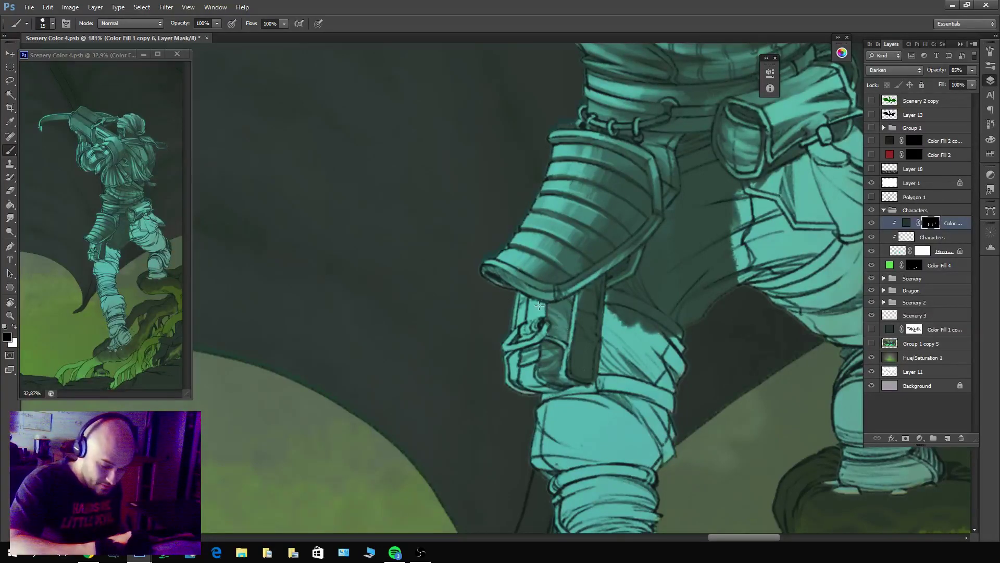
{"action": "key", "text": "x"}
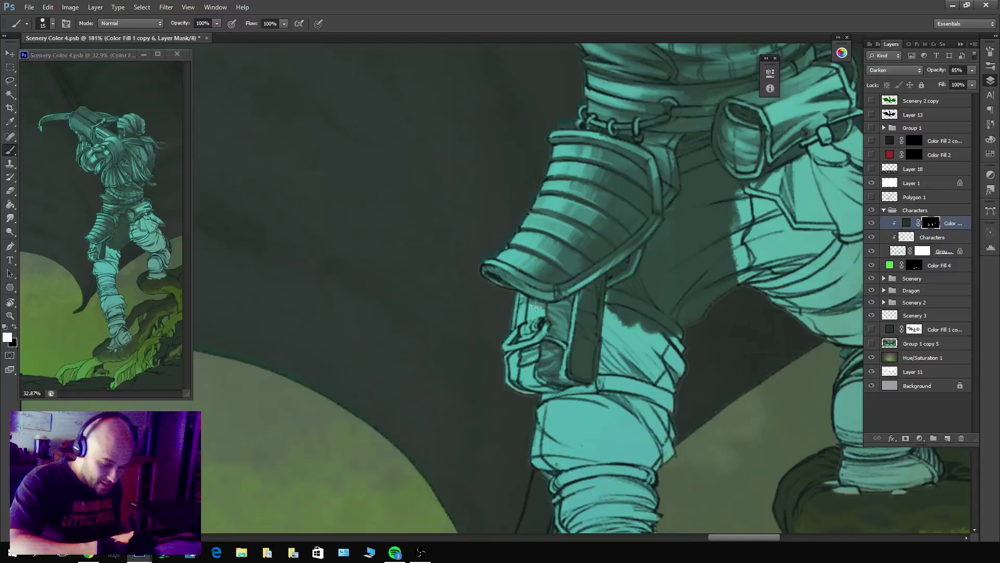
{"action": "key", "text": "x"}
Shade the outer side of the leg pouch around its buckle and down the front pocket.
{"action": "mouse_move", "coordinate": [532, 313]}
{"action": "left_mouse_down"}
{"action": "mouse_move", "coordinate": [554, 304]}
{"action": "mouse_move", "coordinate": [526, 299]}
{"action": "mouse_move", "coordinate": [514, 336]}
{"action": "left_mouse_up"}
{"action": "key", "text": "x"}
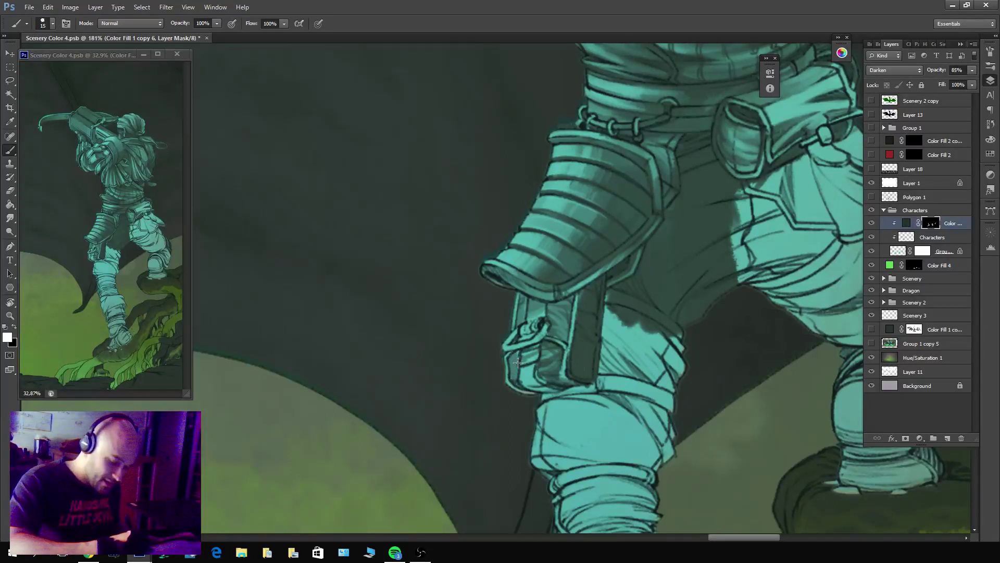
{"action": "left_click_drag", "start_coordinate": [518, 361], "coordinate": [521, 362]}
{"action": "key", "text": "x"}
{"action": "key", "text": "x"}
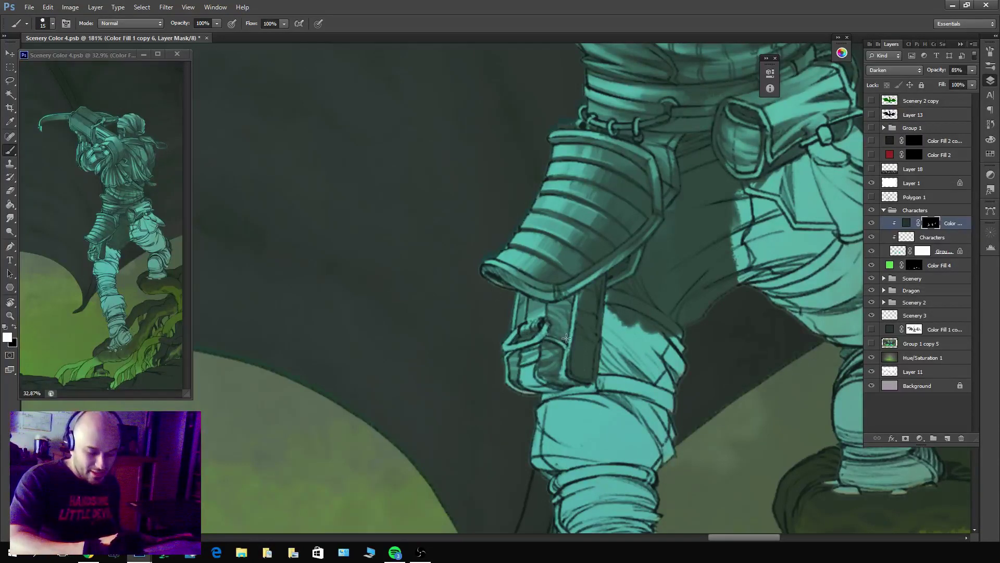
Paint light folds and shadows on the dark strap beside the leg pouch, adjusting the brush between 30 and 25.
{"action": "key", "text": "x"}
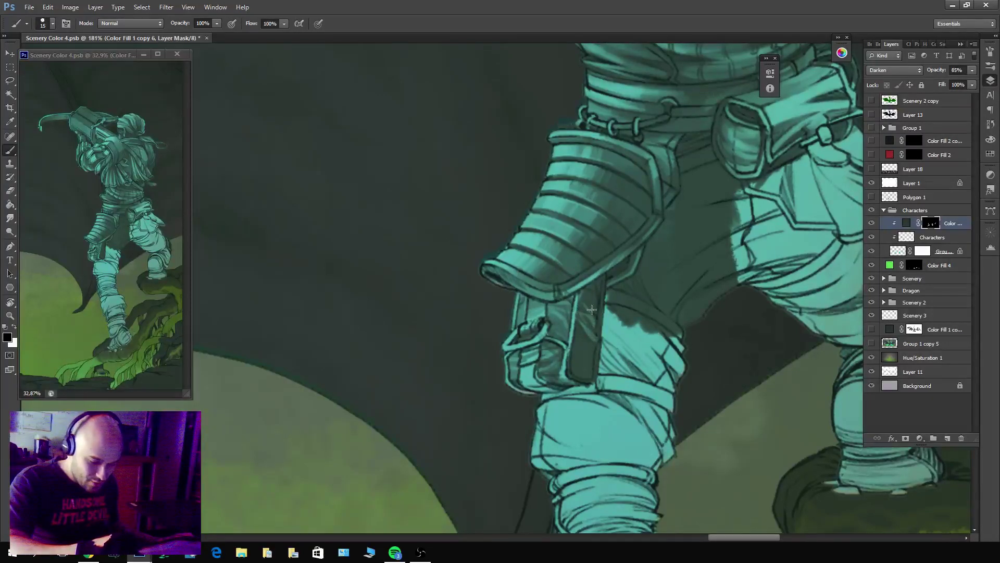
{"action": "key", "text": "x"}
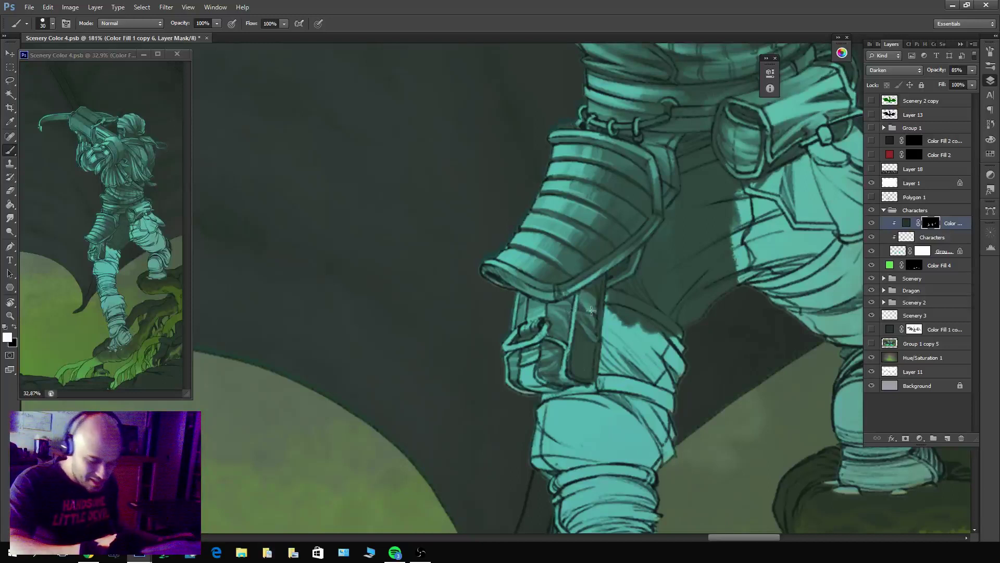
{"action": "key", "text": "x"}
{"action": "mouse_move", "coordinate": [593, 327]}
{"action": "left_mouse_down"}
{"action": "mouse_move", "coordinate": [591, 358]}
{"action": "mouse_move", "coordinate": [572, 354]}
{"action": "mouse_move", "coordinate": [587, 378]}
{"action": "mouse_move", "coordinate": [573, 341]}
{"action": "mouse_move", "coordinate": [586, 357]}
{"action": "left_mouse_up"}
{"action": "key", "text": "x"}
{"action": "key", "text": "bracketleft"}
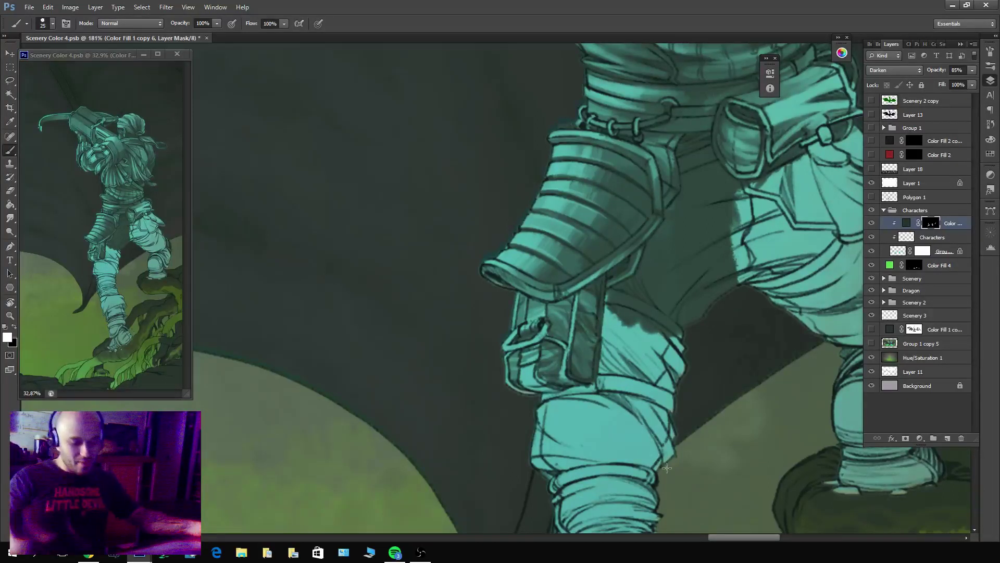
{"action": "key", "text": "x"}
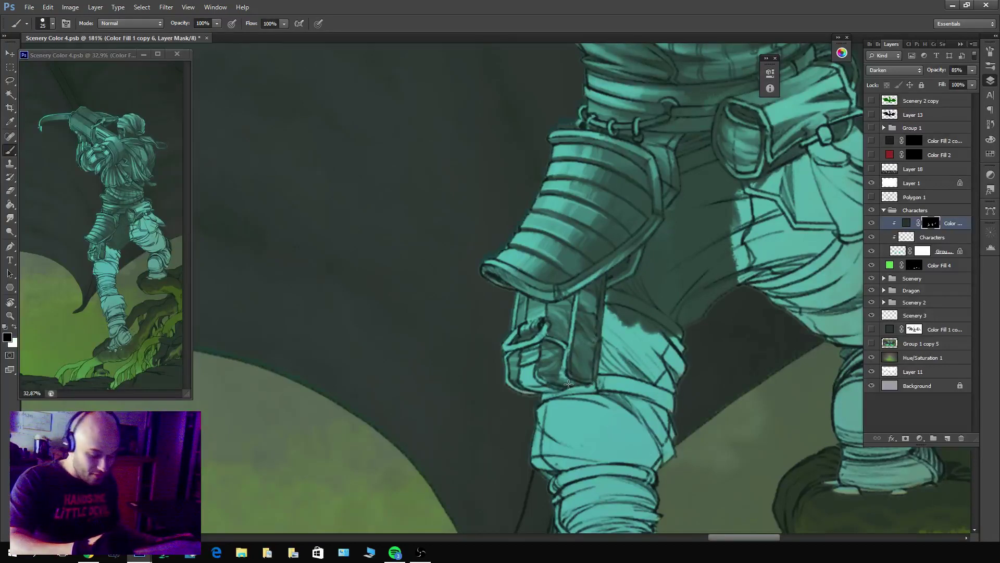
{"action": "key", "text": "x"}
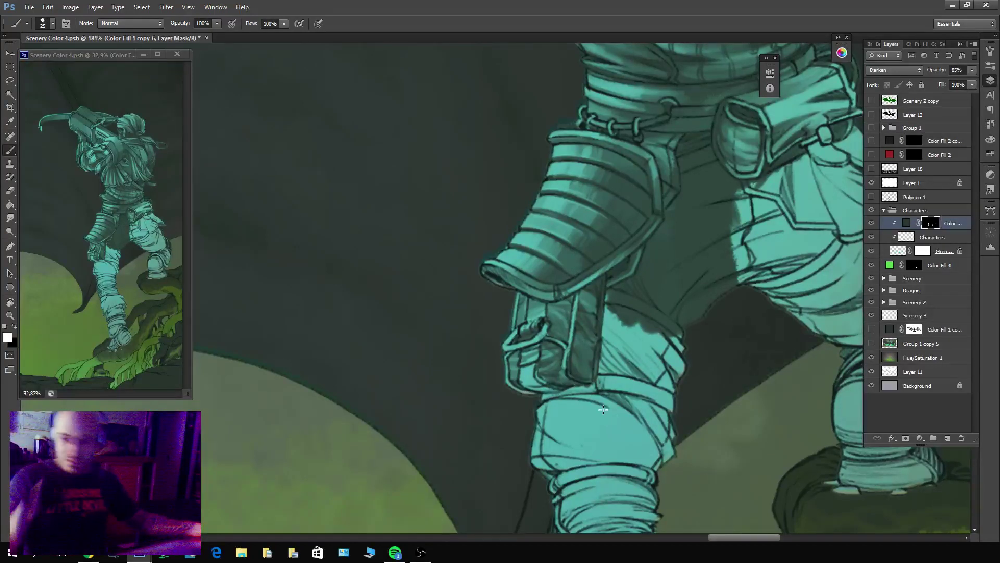
Enlarge the brush to 30 and block in shadow over the trouser cloth beside the pouch and down the knee's inner side.
{"action": "key", "text": "bracketright"}
{"action": "mouse_move", "coordinate": [651, 354]}
{"action": "left_mouse_down"}
{"action": "mouse_move", "coordinate": [618, 306]}
{"action": "mouse_move", "coordinate": [565, 323]}
{"action": "left_mouse_up"}
{"action": "key", "text": "x"}
{"action": "key", "text": "x"}
{"action": "mouse_move", "coordinate": [573, 256]}
{"action": "left_mouse_down"}
{"action": "mouse_move", "coordinate": [578, 339]}
{"action": "mouse_move", "coordinate": [583, 317]}
{"action": "left_mouse_up"}
{"action": "mouse_move", "coordinate": [586, 271]}
{"action": "left_mouse_down"}
{"action": "mouse_move", "coordinate": [633, 388]}
{"action": "mouse_move", "coordinate": [625, 417]}
{"action": "left_mouse_up"}
Model the trouser folds beside the leg pouch with alternating highlights and shadows.
{"action": "key", "text": "x"}
{"action": "mouse_move", "coordinate": [643, 312]}
{"action": "left_mouse_down"}
{"action": "mouse_move", "coordinate": [594, 267]}
{"action": "mouse_move", "coordinate": [604, 284]}
{"action": "left_mouse_up"}
{"action": "key", "text": "x"}
{"action": "mouse_move", "coordinate": [575, 254]}
{"action": "left_mouse_down"}
{"action": "mouse_move", "coordinate": [643, 328]}
{"action": "mouse_move", "coordinate": [622, 321]}
{"action": "mouse_move", "coordinate": [592, 281]}
{"action": "left_mouse_up"}
{"action": "key", "text": "x"}
{"action": "mouse_move", "coordinate": [636, 339]}
{"action": "left_mouse_down"}
{"action": "mouse_move", "coordinate": [581, 277]}
{"action": "mouse_move", "coordinate": [622, 329]}
{"action": "mouse_move", "coordinate": [600, 290]}
{"action": "left_mouse_up"}
{"action": "key", "text": "x"}
{"action": "mouse_move", "coordinate": [638, 339]}
{"action": "left_mouse_down"}
{"action": "mouse_move", "coordinate": [618, 315]}
{"action": "mouse_move", "coordinate": [604, 322]}
{"action": "mouse_move", "coordinate": [632, 339]}
{"action": "mouse_move", "coordinate": [577, 293]}
{"action": "mouse_move", "coordinate": [627, 342]}
{"action": "left_mouse_up"}
{"action": "key", "text": "x"}
{"action": "key", "text": "x"}
{"action": "mouse_move", "coordinate": [581, 294]}
{"action": "left_mouse_down"}
{"action": "mouse_move", "coordinate": [593, 307]}
{"action": "mouse_move", "coordinate": [573, 287]}
{"action": "mouse_move", "coordinate": [599, 323]}
{"action": "mouse_move", "coordinate": [575, 296]}
{"action": "left_mouse_up"}
{"action": "key", "text": "x"}
{"action": "key", "text": "x"}
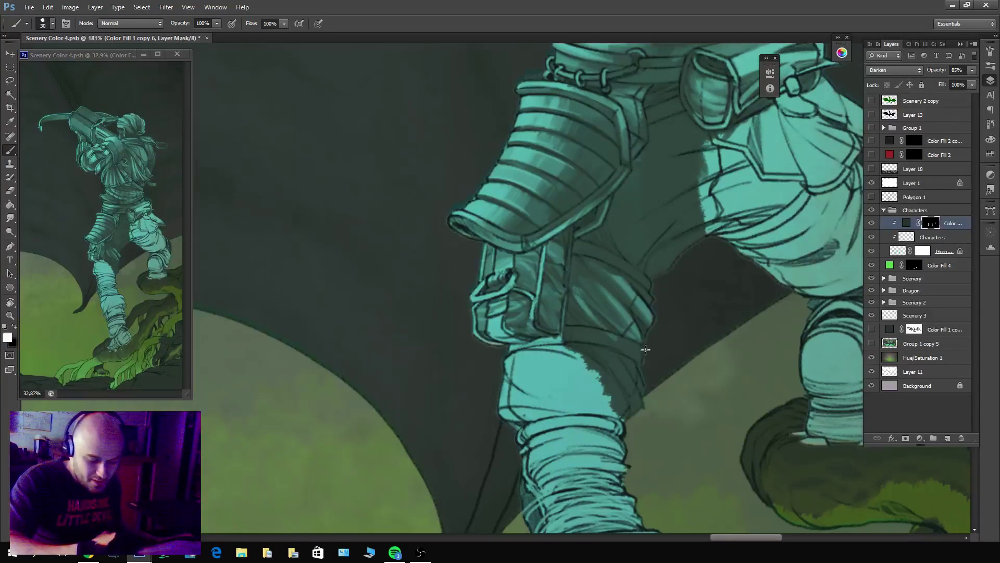
Paint highlights and shadows on the cloth band above the knee and down its inner edge.
{"action": "key", "text": "x"}
{"action": "left_click_drag", "start_coordinate": [642, 355], "coordinate": [569, 321]}
{"action": "key", "text": "x"}
{"action": "mouse_move", "coordinate": [569, 319]}
{"action": "left_mouse_down"}
{"action": "mouse_move", "coordinate": [619, 367]}
{"action": "mouse_move", "coordinate": [646, 358]}
{"action": "mouse_move", "coordinate": [594, 332]}
{"action": "left_mouse_up"}
{"action": "key", "text": "x"}
{"action": "key", "text": "x"}
{"action": "key", "text": "x"}
{"action": "mouse_move", "coordinate": [644, 390]}
{"action": "left_mouse_down"}
{"action": "mouse_move", "coordinate": [631, 371]}
{"action": "mouse_move", "coordinate": [640, 411]}
{"action": "mouse_move", "coordinate": [599, 350]}
{"action": "mouse_move", "coordinate": [649, 418]}
{"action": "left_mouse_up"}
{"action": "left_click_drag", "start_coordinate": [610, 355], "coordinate": [657, 393]}
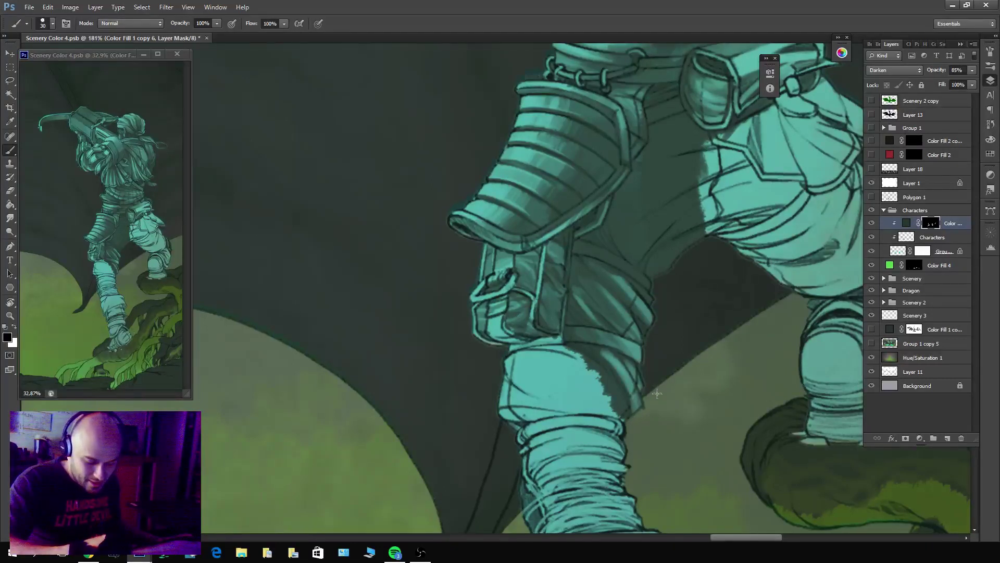
Block in shadow over the cloth covering the knee, above the shin wraps.
{"action": "key", "text": "x"}
{"action": "mouse_move", "coordinate": [582, 347]}
{"action": "left_mouse_down"}
{"action": "mouse_move", "coordinate": [604, 353]}
{"action": "mouse_move", "coordinate": [632, 416]}
{"action": "left_mouse_up"}
{"action": "key", "text": "x"}
{"action": "left_click_drag", "start_coordinate": [597, 369], "coordinate": [594, 371]}
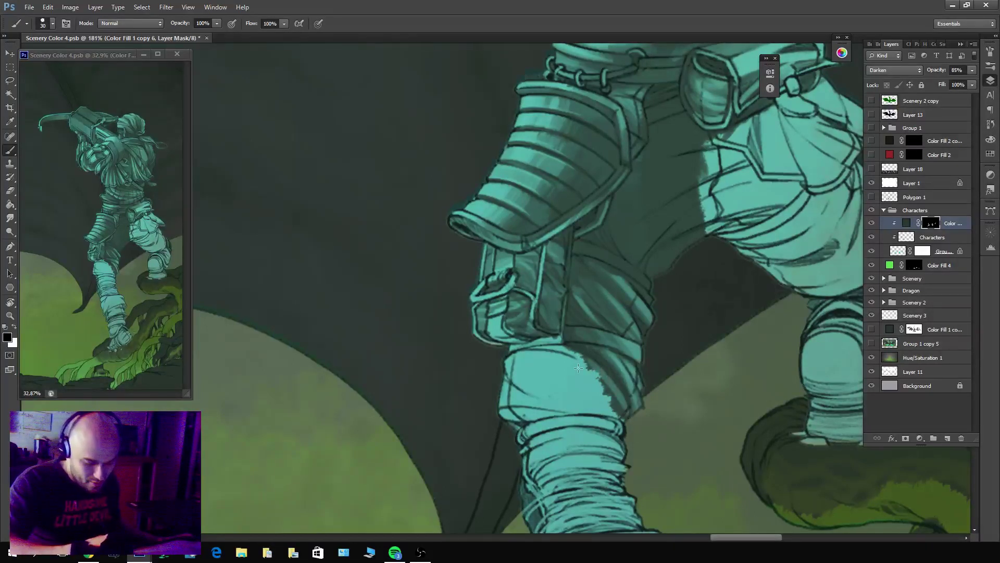
{"action": "key", "text": "x"}
{"action": "mouse_move", "coordinate": [620, 414]}
{"action": "left_mouse_down"}
{"action": "mouse_move", "coordinate": [581, 359]}
{"action": "mouse_move", "coordinate": [539, 360]}
{"action": "mouse_move", "coordinate": [570, 391]}
{"action": "mouse_move", "coordinate": [499, 365]}
{"action": "mouse_move", "coordinate": [510, 345]}
{"action": "mouse_move", "coordinate": [571, 341]}
{"action": "mouse_move", "coordinate": [557, 353]}
{"action": "mouse_move", "coordinate": [577, 354]}
{"action": "left_mouse_up"}
{"action": "key", "text": "x"}
{"action": "key", "text": "x"}
{"action": "key", "text": "x"}
{"action": "key", "text": "x"}
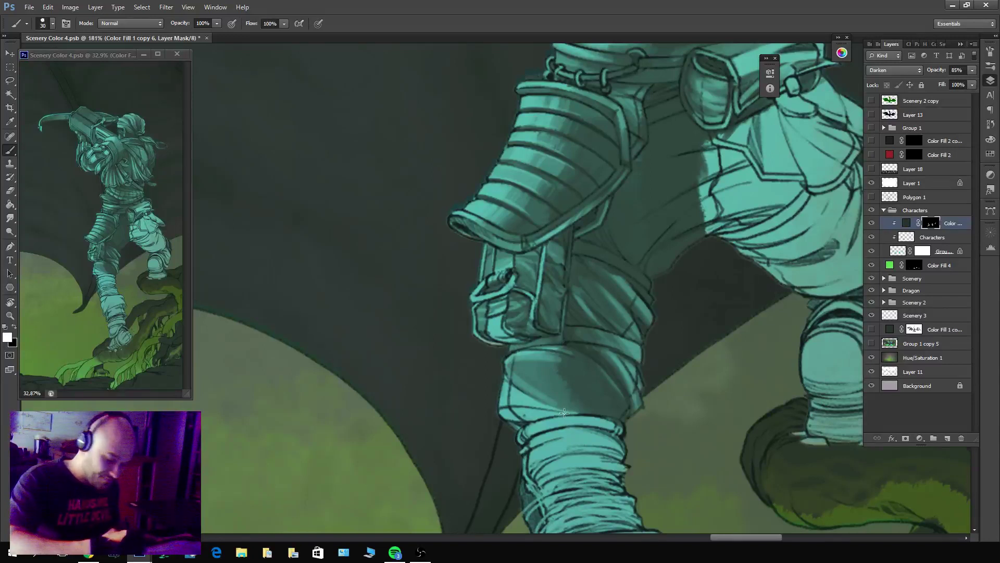
Model the knee cloth's folds with alternating highlights and shadows down to the shin wraps.
{"action": "mouse_move", "coordinate": [528, 420]}
{"action": "left_mouse_down"}
{"action": "mouse_move", "coordinate": [574, 415]}
{"action": "mouse_move", "coordinate": [509, 390]}
{"action": "mouse_move", "coordinate": [486, 398]}
{"action": "mouse_move", "coordinate": [493, 412]}
{"action": "mouse_move", "coordinate": [574, 422]}
{"action": "mouse_move", "coordinate": [503, 387]}
{"action": "mouse_move", "coordinate": [584, 413]}
{"action": "mouse_move", "coordinate": [520, 377]}
{"action": "left_mouse_up"}
{"action": "key", "text": "x"}
{"action": "key", "text": "x"}
{"action": "mouse_move", "coordinate": [594, 410]}
{"action": "left_mouse_down"}
{"action": "mouse_move", "coordinate": [520, 370]}
{"action": "mouse_move", "coordinate": [575, 405]}
{"action": "mouse_move", "coordinate": [519, 367]}
{"action": "mouse_move", "coordinate": [576, 401]}
{"action": "mouse_move", "coordinate": [537, 358]}
{"action": "left_mouse_up"}
{"action": "key", "text": "x"}
{"action": "mouse_move", "coordinate": [619, 420]}
{"action": "left_mouse_down"}
{"action": "mouse_move", "coordinate": [544, 376]}
{"action": "mouse_move", "coordinate": [613, 411]}
{"action": "left_mouse_up"}
{"action": "key", "text": "x"}
{"action": "left_click_drag", "start_coordinate": [555, 353], "coordinate": [620, 404]}
{"action": "key", "text": "x"}
{"action": "mouse_move", "coordinate": [509, 364]}
{"action": "left_mouse_down"}
{"action": "mouse_move", "coordinate": [579, 365]}
{"action": "mouse_move", "coordinate": [509, 363]}
{"action": "mouse_move", "coordinate": [585, 397]}
{"action": "mouse_move", "coordinate": [531, 363]}
{"action": "mouse_move", "coordinate": [610, 415]}
{"action": "mouse_move", "coordinate": [614, 405]}
{"action": "mouse_move", "coordinate": [550, 365]}
{"action": "mouse_move", "coordinate": [516, 360]}
{"action": "left_mouse_up"}
{"action": "key", "text": "x"}
{"action": "mouse_move", "coordinate": [587, 392]}
{"action": "left_mouse_down"}
{"action": "mouse_move", "coordinate": [490, 350]}
{"action": "mouse_move", "coordinate": [574, 385]}
{"action": "mouse_move", "coordinate": [521, 376]}
{"action": "mouse_move", "coordinate": [626, 419]}
{"action": "mouse_move", "coordinate": [514, 376]}
{"action": "left_mouse_up"}
{"action": "key", "text": "x"}
{"action": "key", "text": "x"}
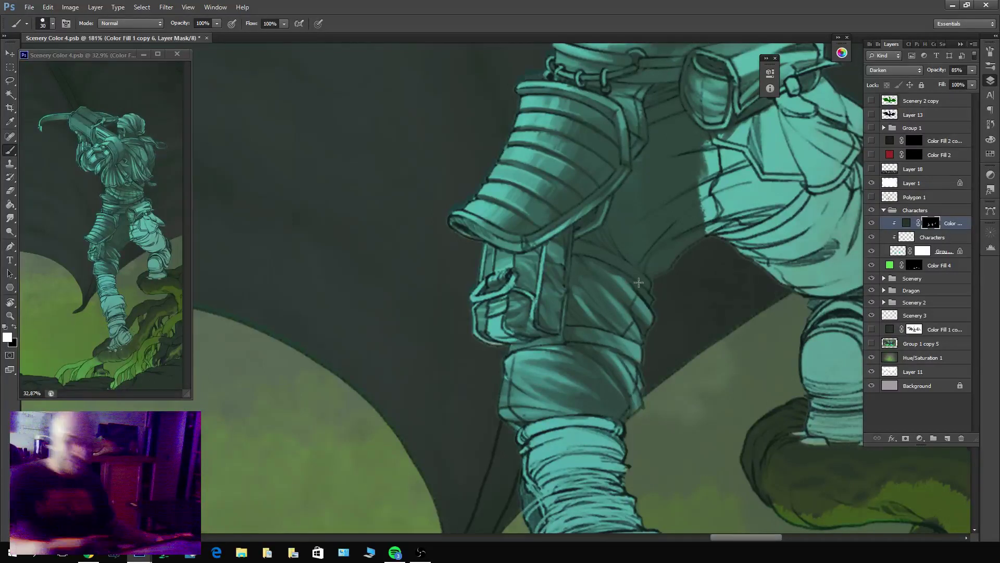
Paint highlights along the trouser folds between the thigh armour and the knee cloth.
{"action": "key", "text": "x"}
{"action": "mouse_move", "coordinate": [649, 286]}
{"action": "left_mouse_down"}
{"action": "mouse_move", "coordinate": [587, 244]}
{"action": "mouse_move", "coordinate": [584, 258]}
{"action": "mouse_move", "coordinate": [607, 238]}
{"action": "left_mouse_up"}
{"action": "key", "text": "x"}
{"action": "key", "text": "x"}
{"action": "mouse_move", "coordinate": [653, 310]}
{"action": "left_mouse_down"}
{"action": "mouse_move", "coordinate": [602, 265]}
{"action": "mouse_move", "coordinate": [650, 303]}
{"action": "mouse_move", "coordinate": [575, 255]}
{"action": "mouse_move", "coordinate": [631, 296]}
{"action": "mouse_move", "coordinate": [587, 254]}
{"action": "left_mouse_up"}
{"action": "key", "text": "x"}
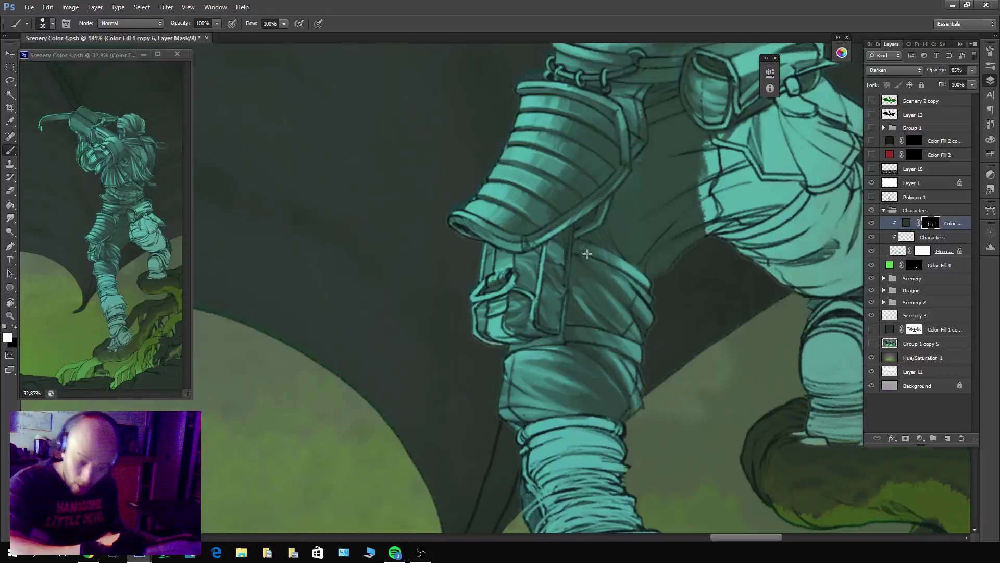
Paint a light edge along the inner thigh where the two legs meet.
{"action": "left_click_drag", "start_coordinate": [701, 238], "coordinate": [709, 357]}
{"action": "mouse_move", "coordinate": [683, 374]}
{"action": "left_mouse_down"}
{"action": "mouse_move", "coordinate": [717, 350]}
{"action": "mouse_move", "coordinate": [671, 368]}
{"action": "mouse_move", "coordinate": [751, 341]}
{"action": "mouse_move", "coordinate": [666, 393]}
{"action": "mouse_move", "coordinate": [705, 361]}
{"action": "mouse_move", "coordinate": [659, 387]}
{"action": "mouse_move", "coordinate": [698, 353]}
{"action": "mouse_move", "coordinate": [657, 384]}
{"action": "mouse_move", "coordinate": [697, 351]}
{"action": "mouse_move", "coordinate": [652, 387]}
{"action": "left_mouse_up"}
{"action": "key", "text": "x"}
{"action": "key", "text": "x"}
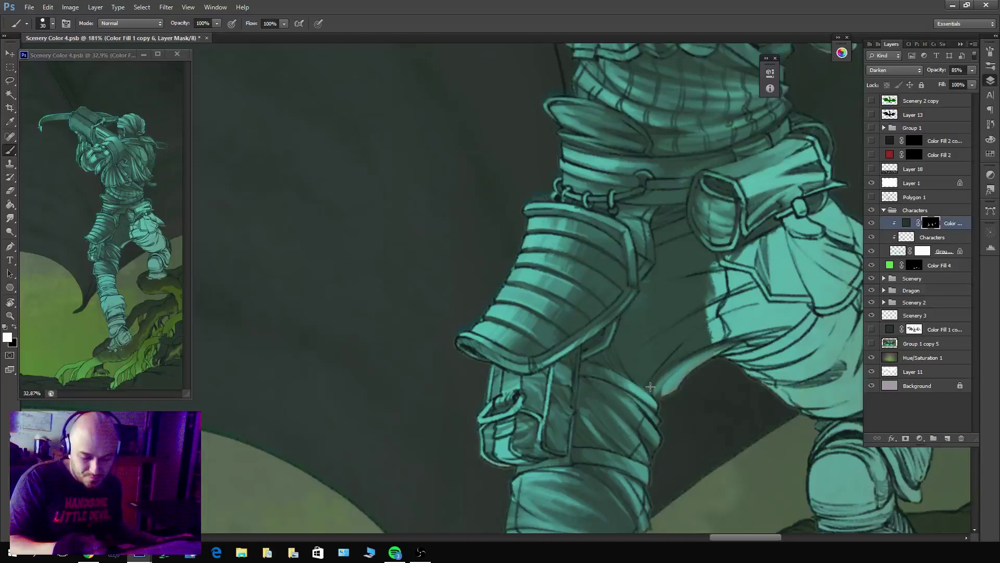
Block in shadow on the upper part of the bent leg's thigh, beneath the hanging cloth flap.
{"action": "key", "text": "x"}
{"action": "mouse_move", "coordinate": [730, 341]}
{"action": "left_mouse_down"}
{"action": "mouse_move", "coordinate": [667, 374]}
{"action": "mouse_move", "coordinate": [703, 334]}
{"action": "mouse_move", "coordinate": [658, 370]}
{"action": "mouse_move", "coordinate": [750, 315]}
{"action": "mouse_move", "coordinate": [797, 323]}
{"action": "mouse_move", "coordinate": [761, 334]}
{"action": "left_mouse_up"}
{"action": "key", "text": "x"}
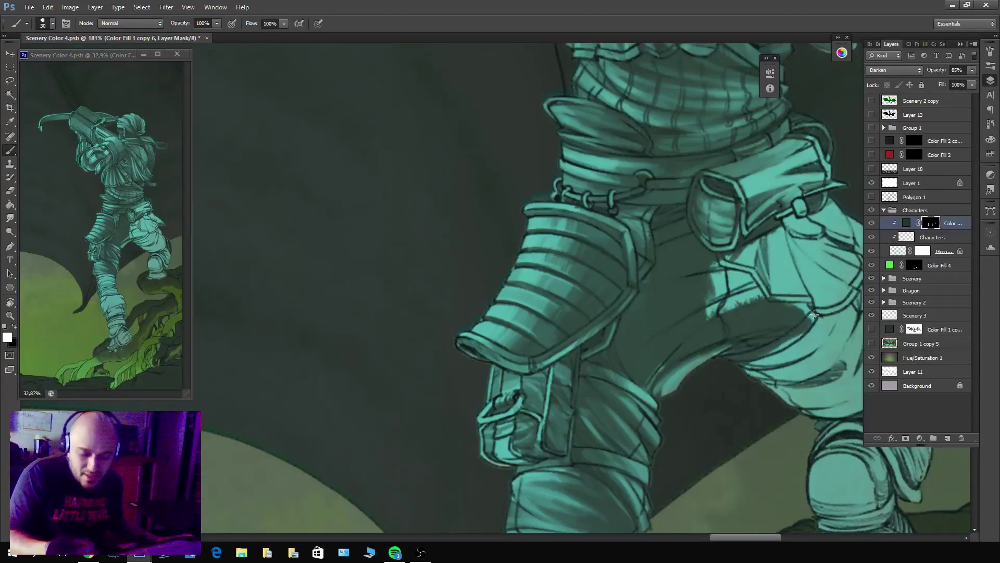
{"action": "mouse_move", "coordinate": [678, 369]}
{"action": "left_mouse_down"}
{"action": "mouse_move", "coordinate": [741, 339]}
{"action": "mouse_move", "coordinate": [791, 331]}
{"action": "left_mouse_up"}
{"action": "key", "text": "x"}
{"action": "key", "text": "x"}
{"action": "mouse_move", "coordinate": [654, 394]}
{"action": "left_mouse_down"}
{"action": "mouse_move", "coordinate": [718, 344]}
{"action": "mouse_move", "coordinate": [659, 391]}
{"action": "mouse_move", "coordinate": [756, 332]}
{"action": "left_mouse_up"}
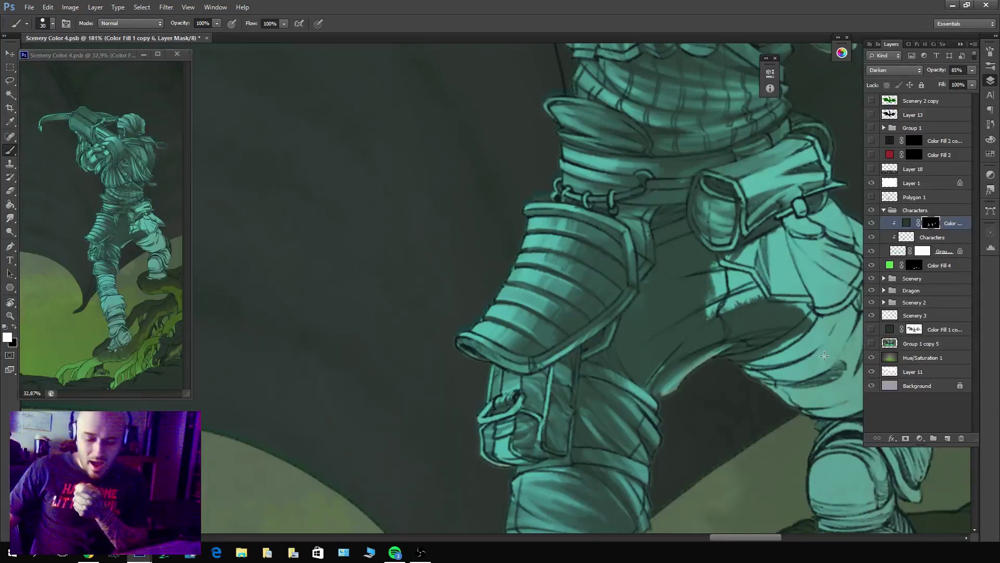
Rotate the canvas and paint long light and dark folds along the bent leg's inner thigh.
{"action": "key", "text": "x"}
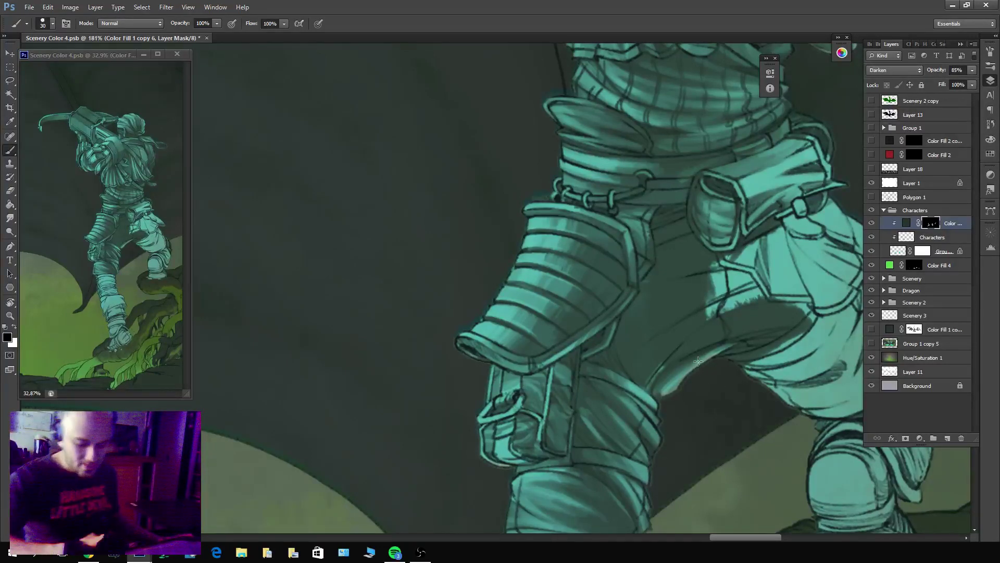
{"action": "mouse_move", "coordinate": [693, 360]}
{"action": "left_mouse_down"}
{"action": "mouse_move", "coordinate": [739, 345]}
{"action": "mouse_move", "coordinate": [781, 312]}
{"action": "mouse_move", "coordinate": [776, 230]}
{"action": "mouse_move", "coordinate": [692, 83]}
{"action": "left_mouse_up"}
{"action": "key", "text": "x"}
{"action": "key", "text": "x"}
{"action": "key", "text": "r"}
{"action": "key", "text": "b"}
{"action": "key", "text": "x"}
{"action": "mouse_move", "coordinate": [639, 169]}
{"action": "left_mouse_down"}
{"action": "mouse_move", "coordinate": [598, 278]}
{"action": "mouse_move", "coordinate": [641, 189]}
{"action": "mouse_move", "coordinate": [610, 272]}
{"action": "mouse_move", "coordinate": [606, 326]}
{"action": "mouse_move", "coordinate": [635, 199]}
{"action": "mouse_move", "coordinate": [620, 216]}
{"action": "mouse_move", "coordinate": [603, 327]}
{"action": "mouse_move", "coordinate": [638, 170]}
{"action": "mouse_move", "coordinate": [596, 337]}
{"action": "mouse_move", "coordinate": [643, 168]}
{"action": "mouse_move", "coordinate": [599, 343]}
{"action": "left_mouse_up"}
{"action": "key", "text": "x"}
{"action": "key", "text": "x"}
{"action": "key", "text": "x"}
{"action": "left_click_drag", "start_coordinate": [646, 174], "coordinate": [607, 284]}
{"action": "left_click_drag", "start_coordinate": [602, 320], "coordinate": [628, 183]}
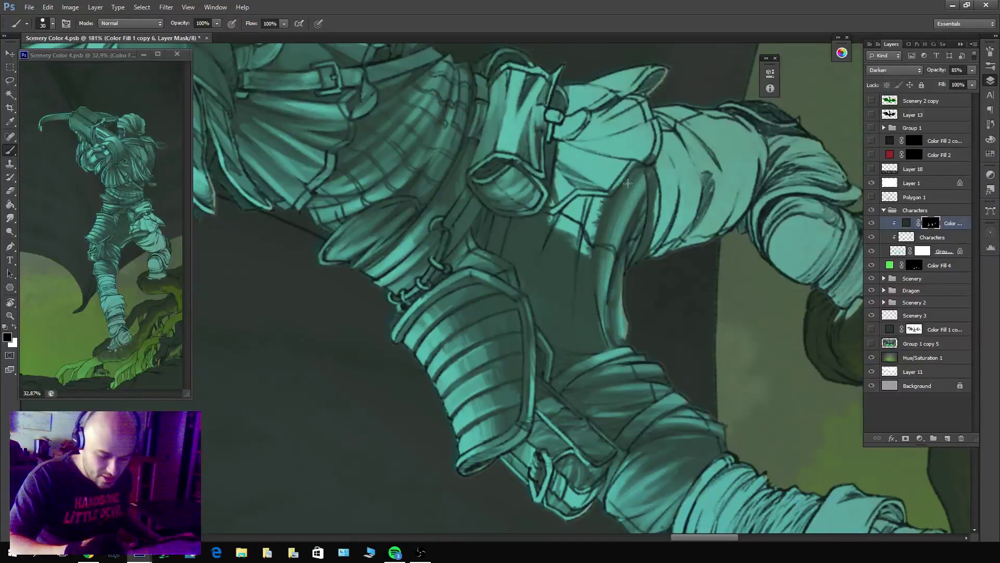
Extend the inner-thigh folds towards the crotch with highlights and shadows, and return the canvas to upright.
{"action": "mouse_move", "coordinate": [600, 293]}
{"action": "left_mouse_down"}
{"action": "mouse_move", "coordinate": [602, 349]}
{"action": "mouse_move", "coordinate": [592, 209]}
{"action": "mouse_move", "coordinate": [589, 305]}
{"action": "left_mouse_up"}
{"action": "key", "text": "x"}
{"action": "key", "text": "x"}
{"action": "mouse_move", "coordinate": [604, 198]}
{"action": "left_mouse_down"}
{"action": "mouse_move", "coordinate": [586, 333]}
{"action": "mouse_move", "coordinate": [581, 245]}
{"action": "mouse_move", "coordinate": [589, 359]}
{"action": "mouse_move", "coordinate": [583, 276]}
{"action": "mouse_move", "coordinate": [608, 193]}
{"action": "mouse_move", "coordinate": [575, 331]}
{"action": "left_mouse_up"}
{"action": "key", "text": "x"}
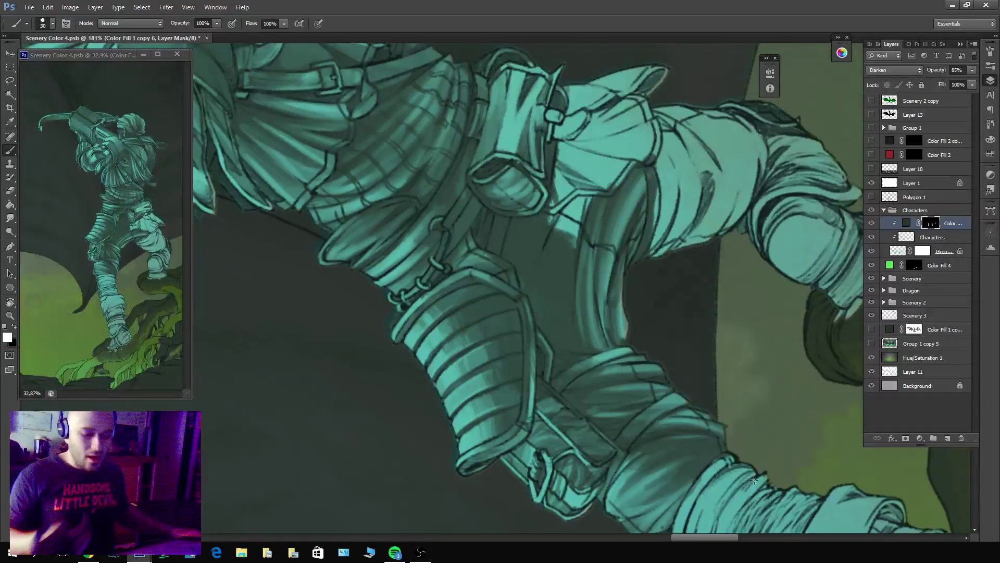
{"action": "key", "text": "Escape"}
{"action": "key", "text": "x"}
{"action": "mouse_move", "coordinate": [533, 414]}
{"action": "left_mouse_down"}
{"action": "mouse_move", "coordinate": [576, 380]}
{"action": "mouse_move", "coordinate": [526, 419]}
{"action": "mouse_move", "coordinate": [586, 381]}
{"action": "mouse_move", "coordinate": [555, 395]}
{"action": "left_mouse_up"}
{"action": "key", "text": "x"}
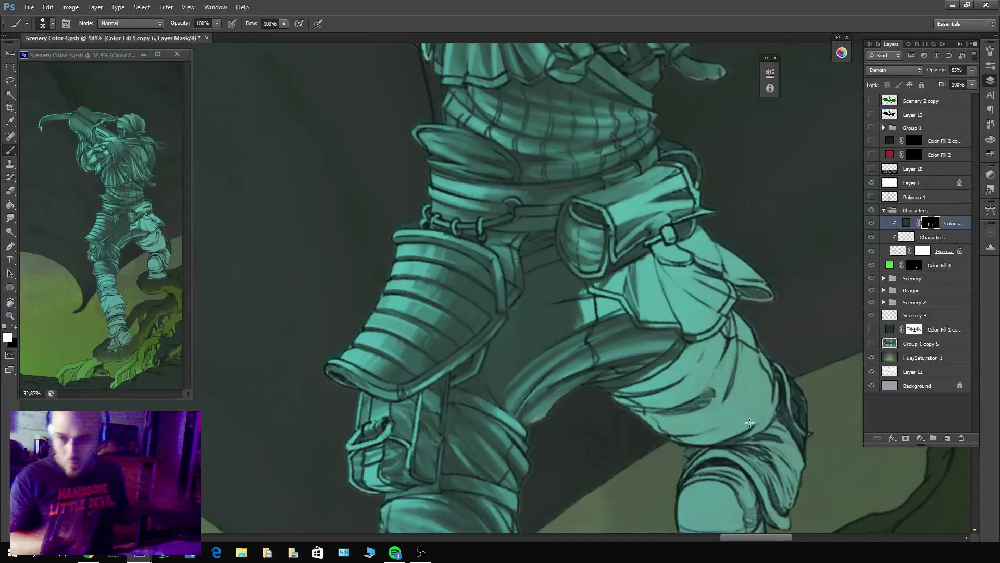
{"action": "left_click_drag", "start_coordinate": [637, 344], "coordinate": [597, 277]}
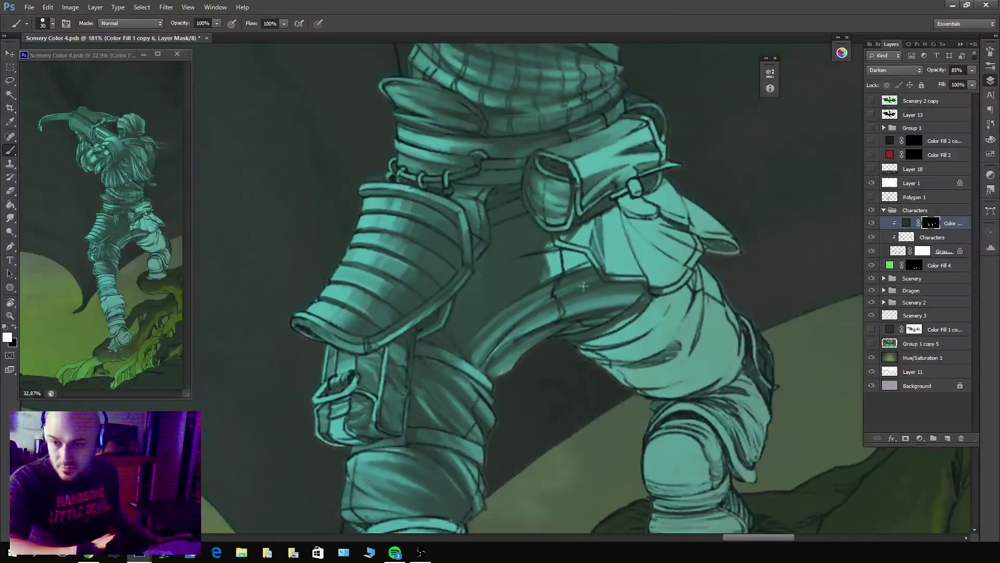
Shade the bright trouser patch below the belt pouch and deepen the inner-thigh folds beside it.
{"action": "key", "text": "x"}
{"action": "mouse_move", "coordinate": [571, 340]}
{"action": "left_mouse_down"}
{"action": "mouse_move", "coordinate": [594, 338]}
{"action": "mouse_move", "coordinate": [637, 310]}
{"action": "mouse_move", "coordinate": [599, 342]}
{"action": "left_mouse_up"}
{"action": "key", "text": "x"}
{"action": "left_click_drag", "start_coordinate": [648, 294], "coordinate": [577, 300]}
{"action": "left_click_drag", "start_coordinate": [625, 259], "coordinate": [733, 312]}
{"action": "mouse_move", "coordinate": [646, 326]}
{"action": "left_mouse_down"}
{"action": "mouse_move", "coordinate": [648, 333]}
{"action": "mouse_move", "coordinate": [669, 305]}
{"action": "mouse_move", "coordinate": [693, 305]}
{"action": "left_mouse_up"}
{"action": "key", "text": "x"}
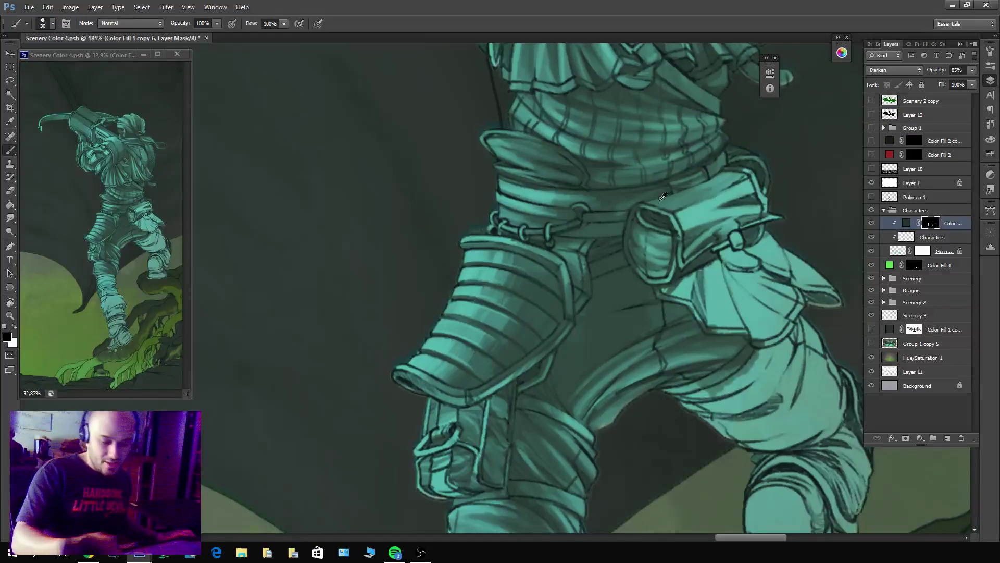
Paint soft curved folds across the trousers between the thigh armour and the bent leg, alternating mask tones.
{"action": "key", "text": "x"}
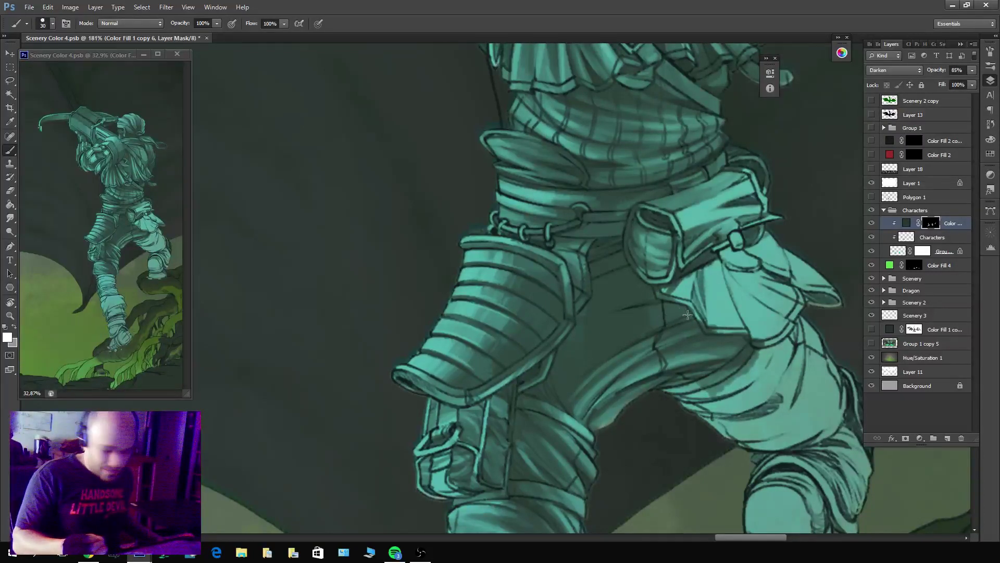
{"action": "key", "text": "x"}
{"action": "mouse_move", "coordinate": [641, 333]}
{"action": "left_mouse_down"}
{"action": "mouse_move", "coordinate": [578, 386]}
{"action": "mouse_move", "coordinate": [622, 332]}
{"action": "mouse_move", "coordinate": [617, 354]}
{"action": "mouse_move", "coordinate": [628, 347]}
{"action": "left_mouse_up"}
{"action": "key", "text": "x"}
{"action": "key", "text": "x"}
{"action": "left_click_drag", "start_coordinate": [571, 390], "coordinate": [580, 368]}
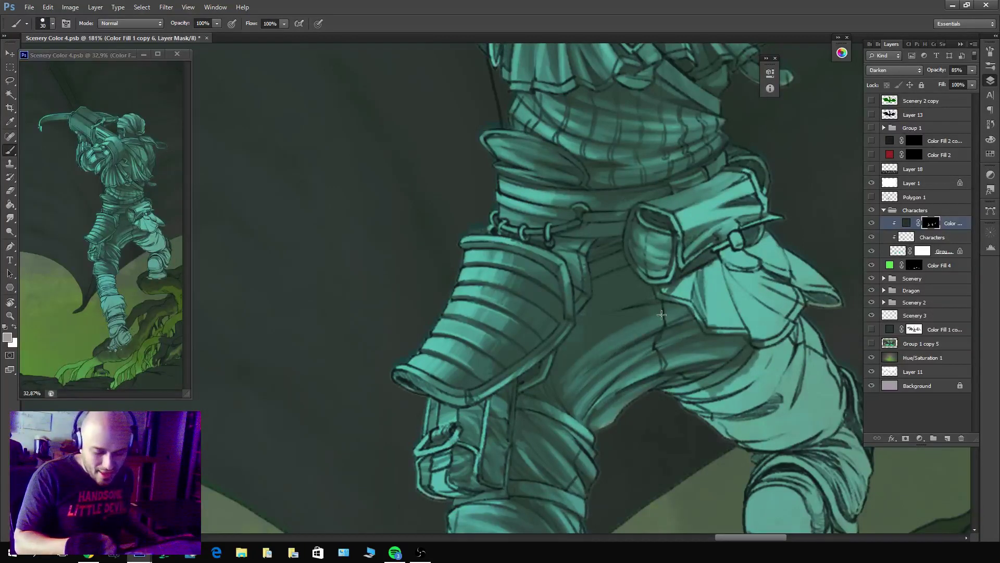
{"action": "mouse_move", "coordinate": [674, 310]}
{"action": "left_mouse_down"}
{"action": "mouse_move", "coordinate": [560, 378]}
{"action": "mouse_move", "coordinate": [563, 363]}
{"action": "mouse_move", "coordinate": [631, 311]}
{"action": "mouse_move", "coordinate": [607, 333]}
{"action": "left_mouse_up"}
{"action": "key", "text": "x"}
{"action": "key", "text": "x"}
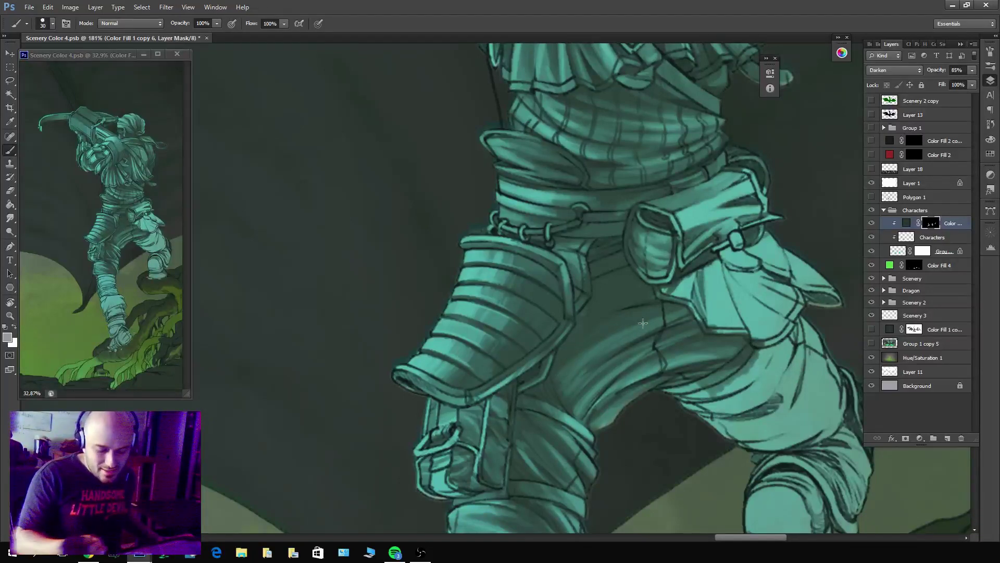
{"action": "left_click_drag", "start_coordinate": [655, 298], "coordinate": [589, 315]}
{"action": "key", "text": "x"}
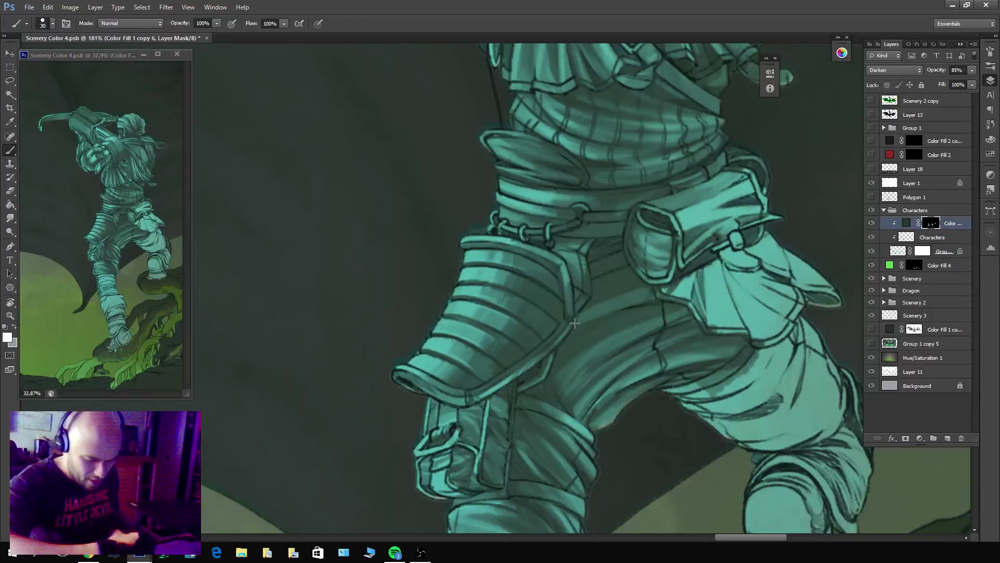
Refine the trouser folds beside the thigh armour's upper corner with grey and white mask tones.
{"action": "mouse_move", "coordinate": [629, 289]}
{"action": "left_mouse_down"}
{"action": "mouse_move", "coordinate": [586, 312]}
{"action": "mouse_move", "coordinate": [615, 290]}
{"action": "mouse_move", "coordinate": [596, 301]}
{"action": "left_mouse_up"}
{"action": "key", "text": "x"}
{"action": "key", "text": "x"}
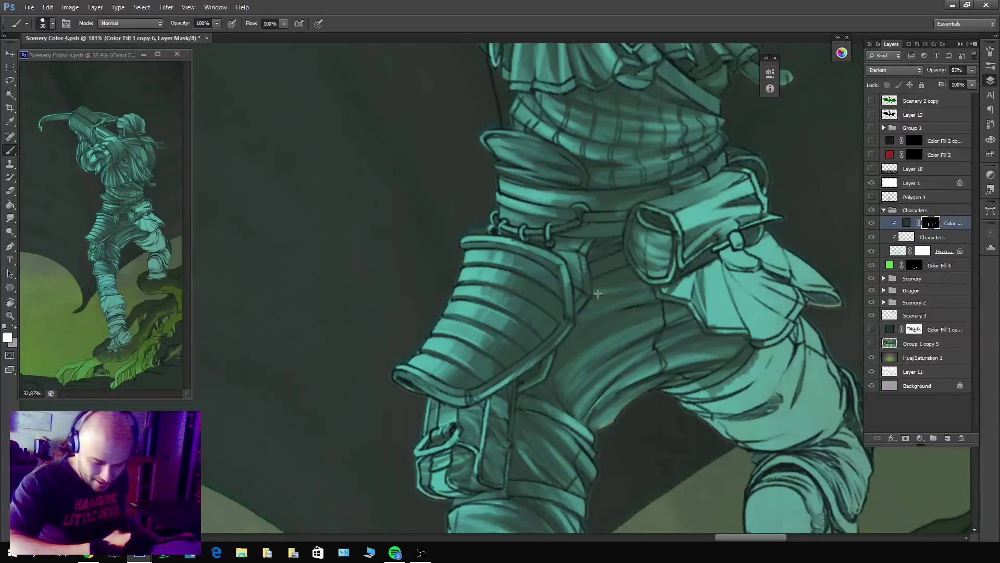
{"action": "key", "text": "x"}
{"action": "key", "text": "x"}
{"action": "key", "text": "x"}
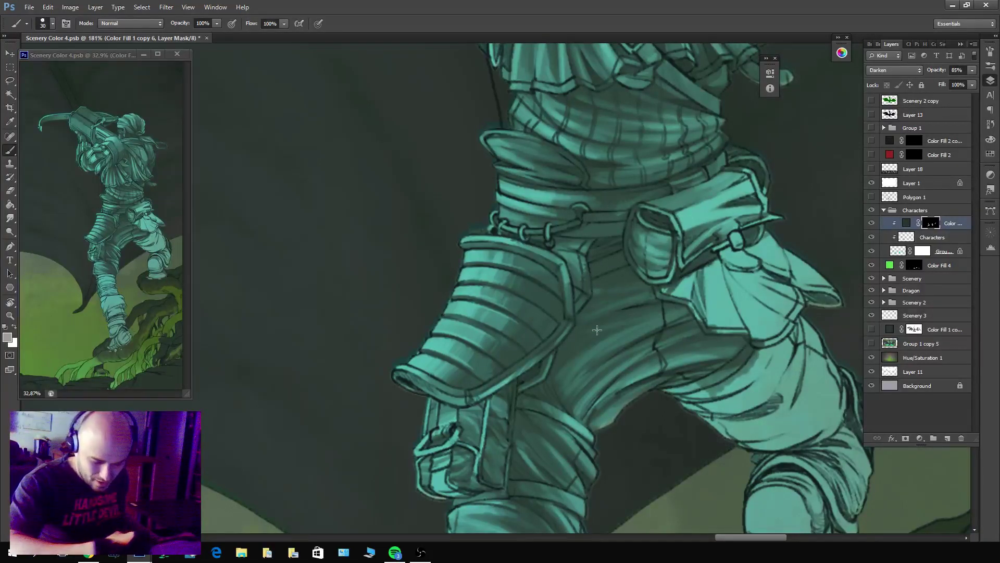
{"action": "key", "text": "x"}
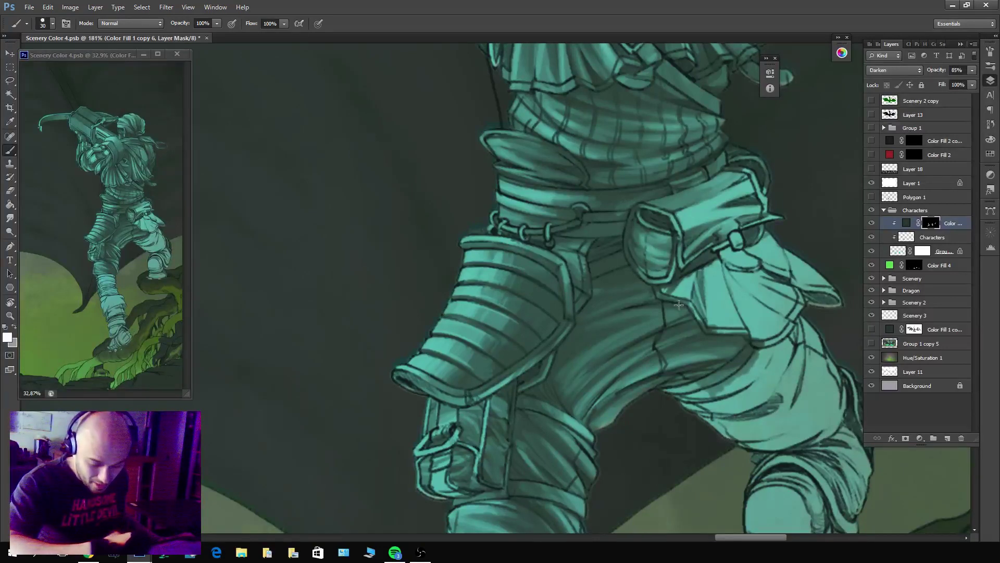
Refine the highlights and shadows on the trouser top and the waist belt bands beside the belt pouch.
{"action": "key", "text": "x"}
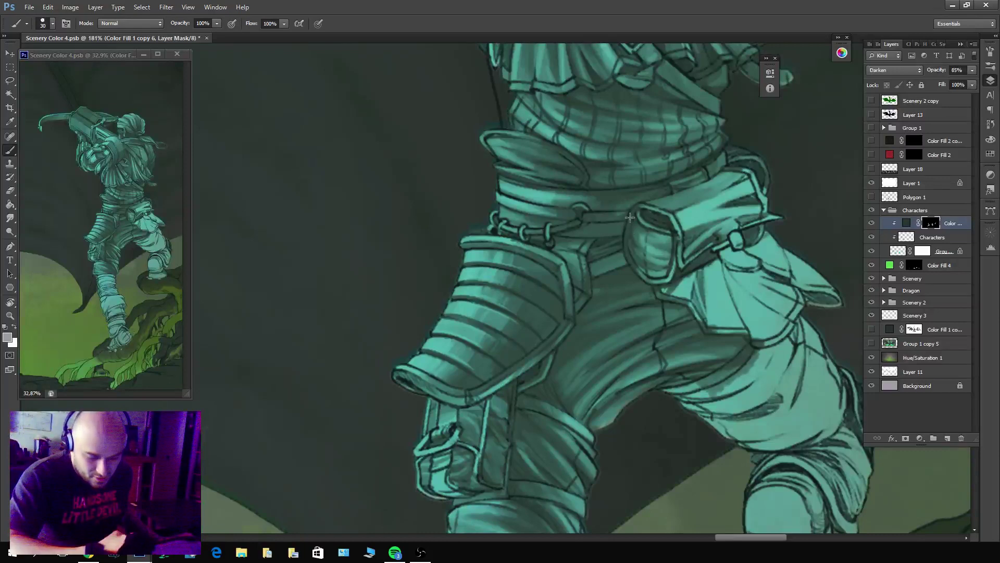
{"action": "key", "text": "x"}
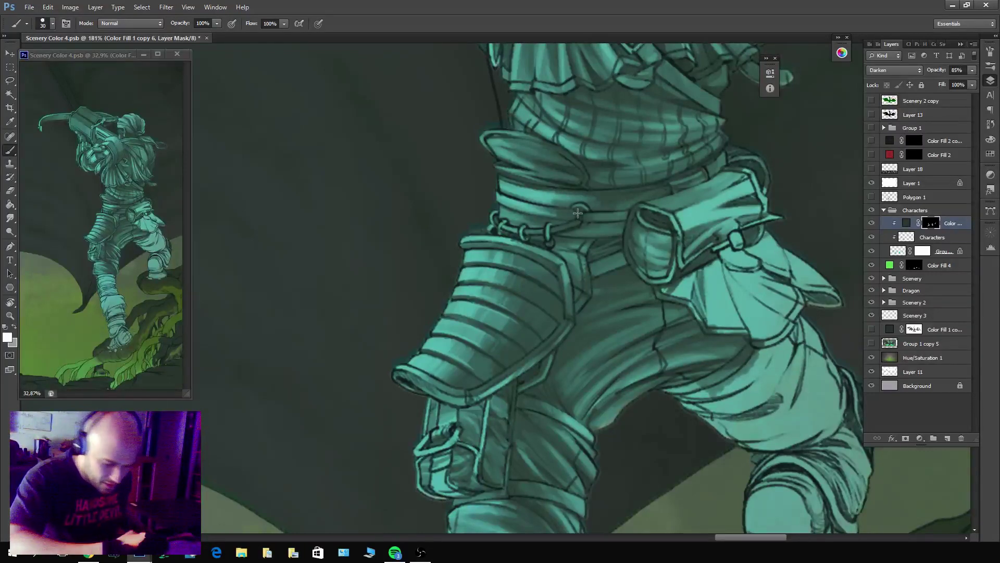
{"action": "key", "text": "x"}
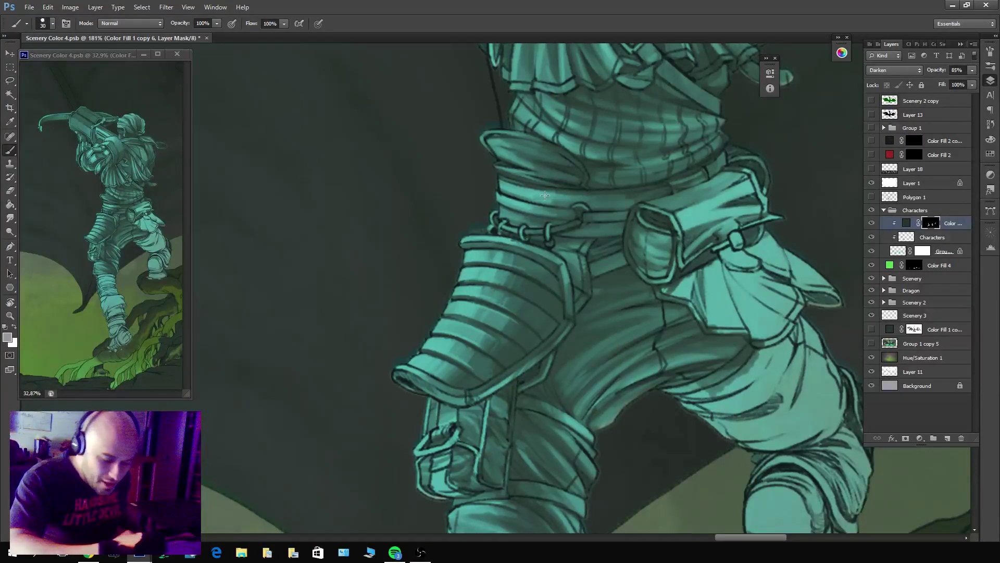
{"action": "key", "text": "x"}
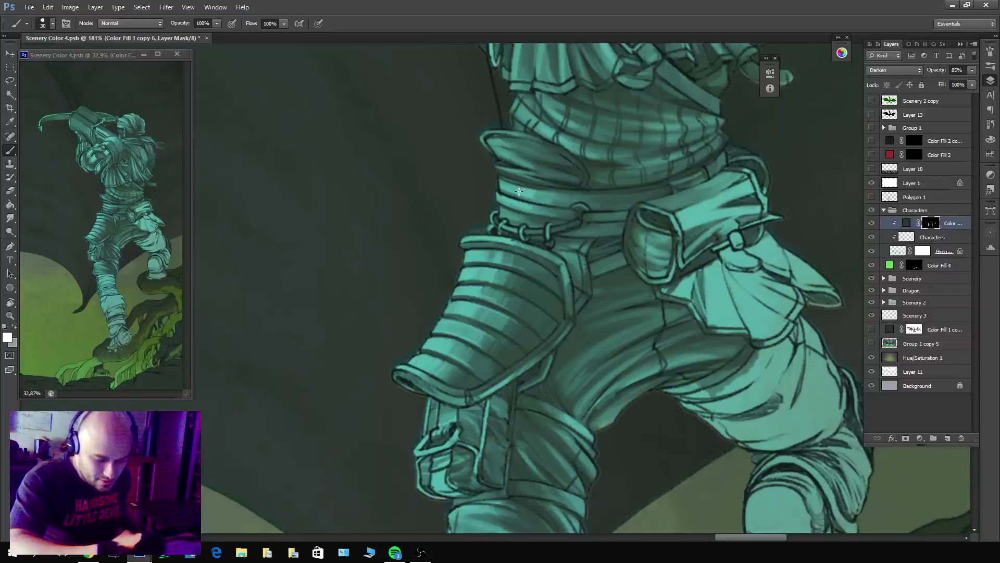
{"action": "key", "text": "x"}
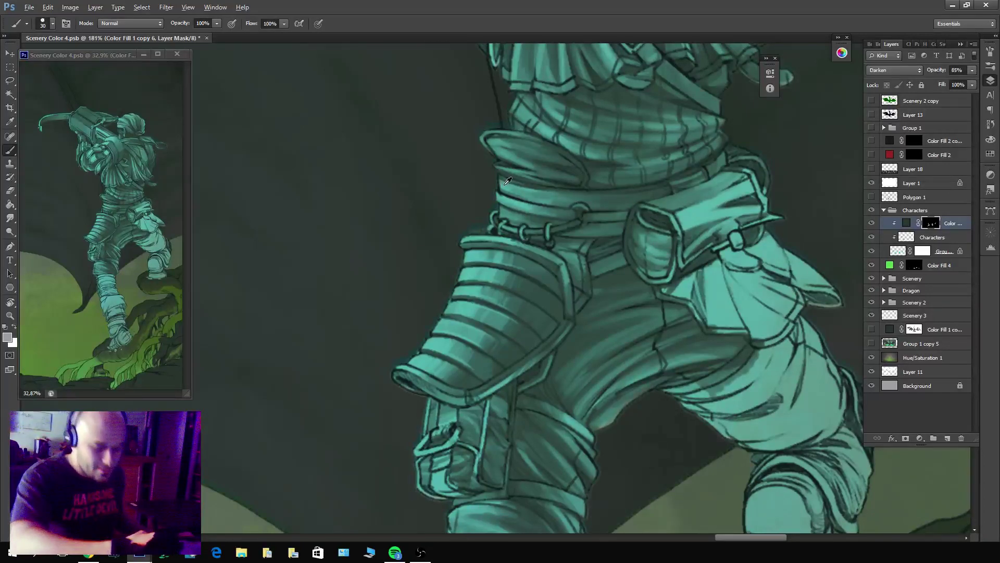
{"action": "key", "text": "x"}
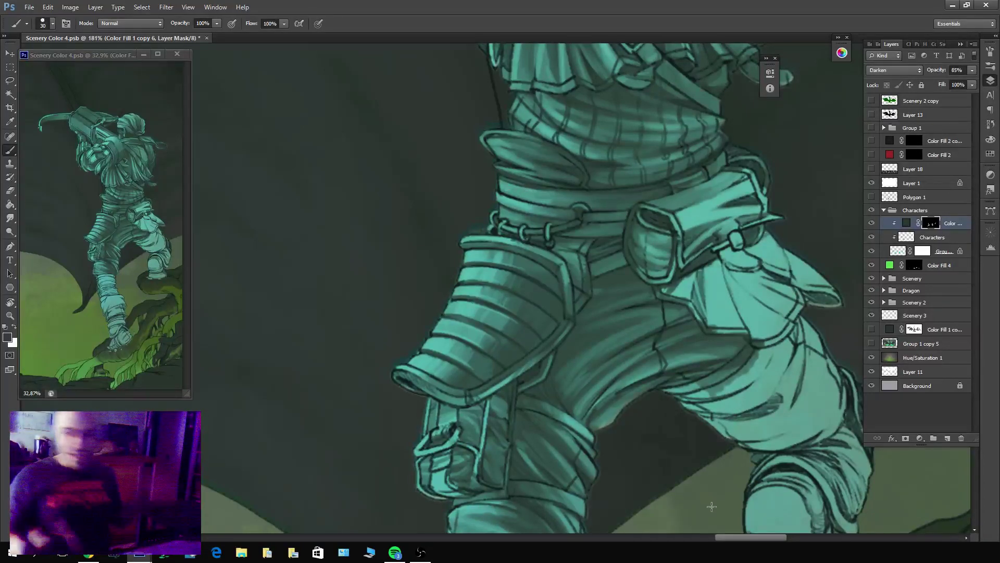
{"action": "key", "text": "x"}
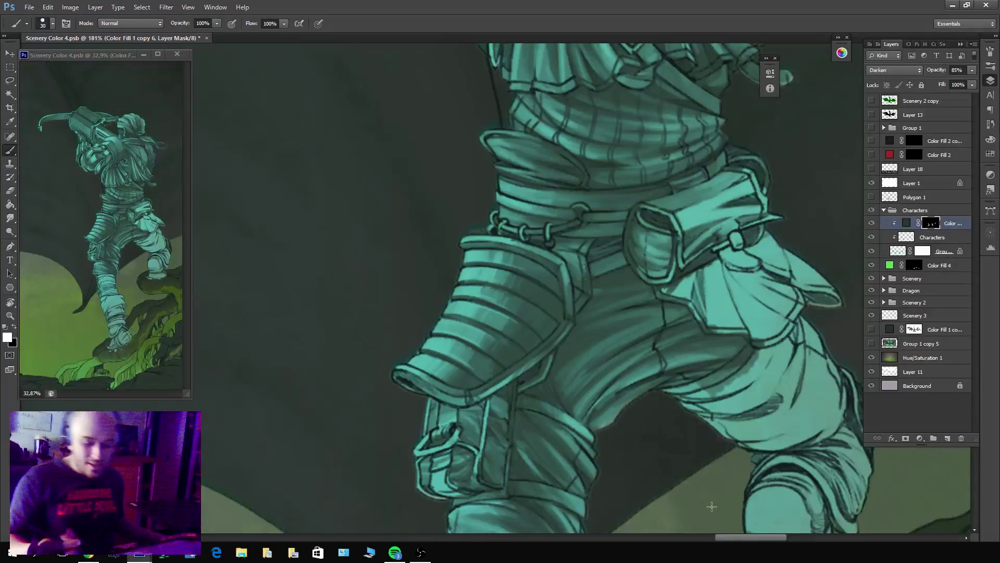
Shade the front panel of the cloth flap hanging below the belt pouch.
{"action": "mouse_move", "coordinate": [676, 295]}
{"action": "left_mouse_down"}
{"action": "mouse_move", "coordinate": [665, 285]}
{"action": "mouse_move", "coordinate": [686, 299]}
{"action": "mouse_move", "coordinate": [675, 290]}
{"action": "mouse_move", "coordinate": [682, 268]}
{"action": "mouse_move", "coordinate": [686, 298]}
{"action": "mouse_move", "coordinate": [688, 277]}
{"action": "mouse_move", "coordinate": [664, 293]}
{"action": "mouse_move", "coordinate": [703, 307]}
{"action": "mouse_move", "coordinate": [657, 293]}
{"action": "mouse_move", "coordinate": [679, 300]}
{"action": "mouse_move", "coordinate": [701, 205]}
{"action": "mouse_move", "coordinate": [698, 319]}
{"action": "mouse_move", "coordinate": [688, 296]}
{"action": "mouse_move", "coordinate": [701, 272]}
{"action": "mouse_move", "coordinate": [716, 283]}
{"action": "mouse_move", "coordinate": [716, 269]}
{"action": "mouse_move", "coordinate": [744, 334]}
{"action": "mouse_move", "coordinate": [713, 273]}
{"action": "mouse_move", "coordinate": [723, 327]}
{"action": "mouse_move", "coordinate": [709, 254]}
{"action": "left_mouse_up"}
{"action": "key", "text": "x"}
{"action": "key", "text": "x"}
{"action": "key", "text": "x"}
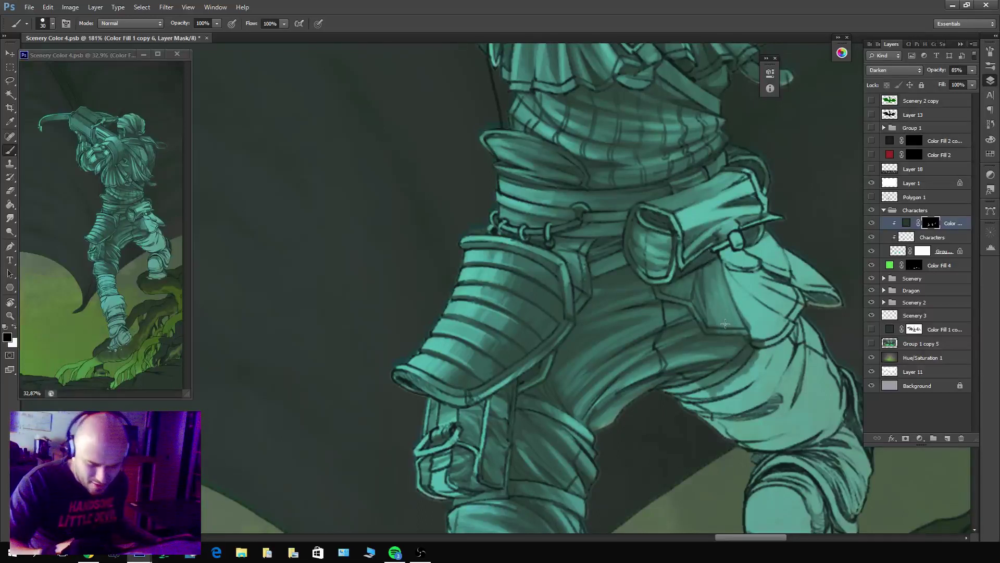
{"action": "key", "text": "x"}
Shade the rounded panel of the hanging cloth flap and model its folds with light and dark strokes.
{"action": "mouse_move", "coordinate": [752, 342]}
{"action": "left_mouse_down"}
{"action": "mouse_move", "coordinate": [726, 270]}
{"action": "mouse_move", "coordinate": [778, 338]}
{"action": "left_mouse_up"}
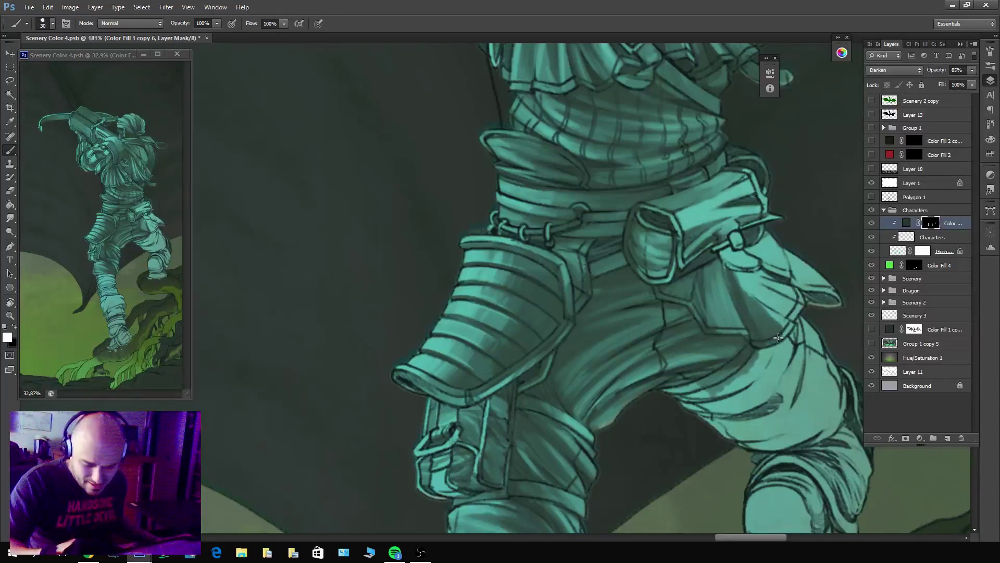
{"action": "mouse_move", "coordinate": [749, 304]}
{"action": "left_mouse_down"}
{"action": "mouse_move", "coordinate": [739, 281]}
{"action": "mouse_move", "coordinate": [789, 328]}
{"action": "mouse_move", "coordinate": [758, 302]}
{"action": "mouse_move", "coordinate": [785, 337]}
{"action": "mouse_move", "coordinate": [730, 276]}
{"action": "mouse_move", "coordinate": [761, 331]}
{"action": "left_mouse_up"}
{"action": "key", "text": "x"}
{"action": "mouse_move", "coordinate": [774, 290]}
{"action": "left_mouse_down"}
{"action": "mouse_move", "coordinate": [668, 347]}
{"action": "mouse_move", "coordinate": [614, 306]}
{"action": "mouse_move", "coordinate": [666, 341]}
{"action": "mouse_move", "coordinate": [619, 309]}
{"action": "mouse_move", "coordinate": [680, 334]}
{"action": "mouse_move", "coordinate": [614, 293]}
{"action": "mouse_move", "coordinate": [668, 336]}
{"action": "mouse_move", "coordinate": [619, 311]}
{"action": "mouse_move", "coordinate": [642, 328]}
{"action": "mouse_move", "coordinate": [589, 280]}
{"action": "mouse_move", "coordinate": [641, 309]}
{"action": "mouse_move", "coordinate": [628, 292]}
{"action": "left_mouse_up"}
{"action": "key", "text": "x"}
{"action": "key", "text": "x"}
{"action": "key", "text": "x"}
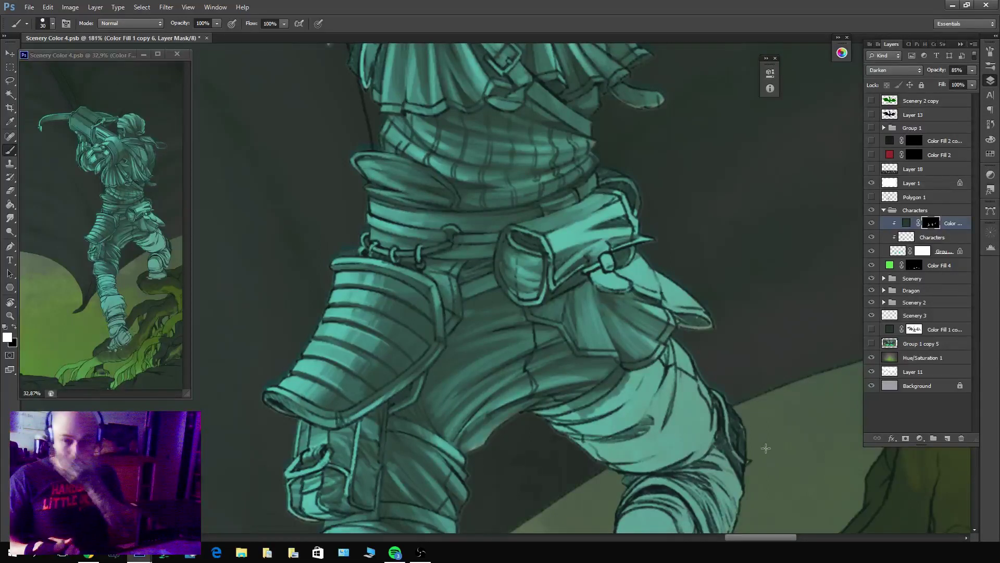
Reduce the brush to 25 and shade the small scalloped piece and rear cloth beside the pouch buckle.
{"action": "key", "text": "bracketleft"}
{"action": "left_click_drag", "start_coordinate": [600, 272], "coordinate": [592, 285]}
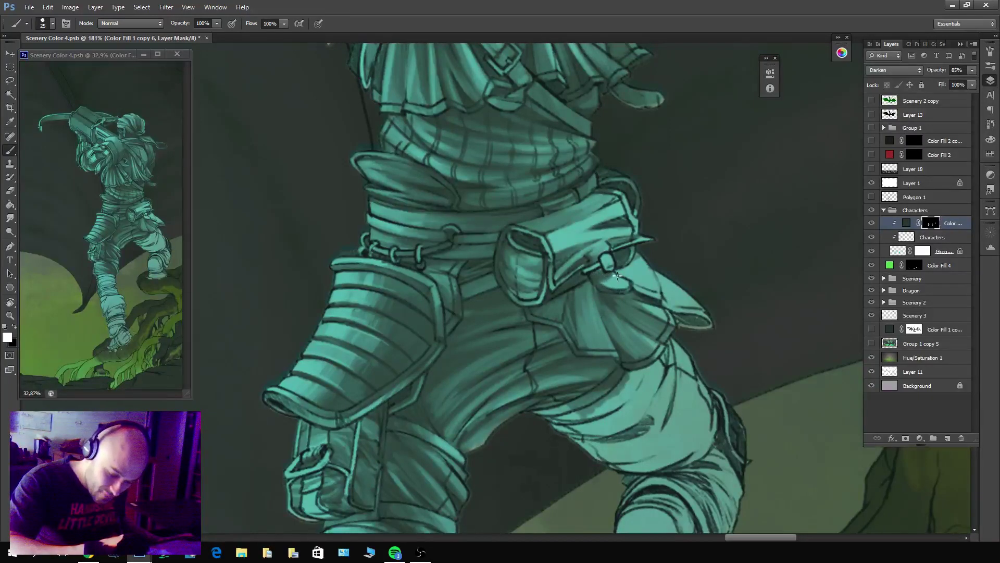
{"action": "mouse_move", "coordinate": [656, 302]}
{"action": "left_mouse_down"}
{"action": "mouse_move", "coordinate": [635, 287]}
{"action": "mouse_move", "coordinate": [665, 297]}
{"action": "mouse_move", "coordinate": [637, 268]}
{"action": "mouse_move", "coordinate": [617, 272]}
{"action": "mouse_move", "coordinate": [657, 289]}
{"action": "mouse_move", "coordinate": [648, 263]}
{"action": "mouse_move", "coordinate": [656, 289]}
{"action": "mouse_move", "coordinate": [626, 276]}
{"action": "left_mouse_up"}
{"action": "key", "text": "x"}
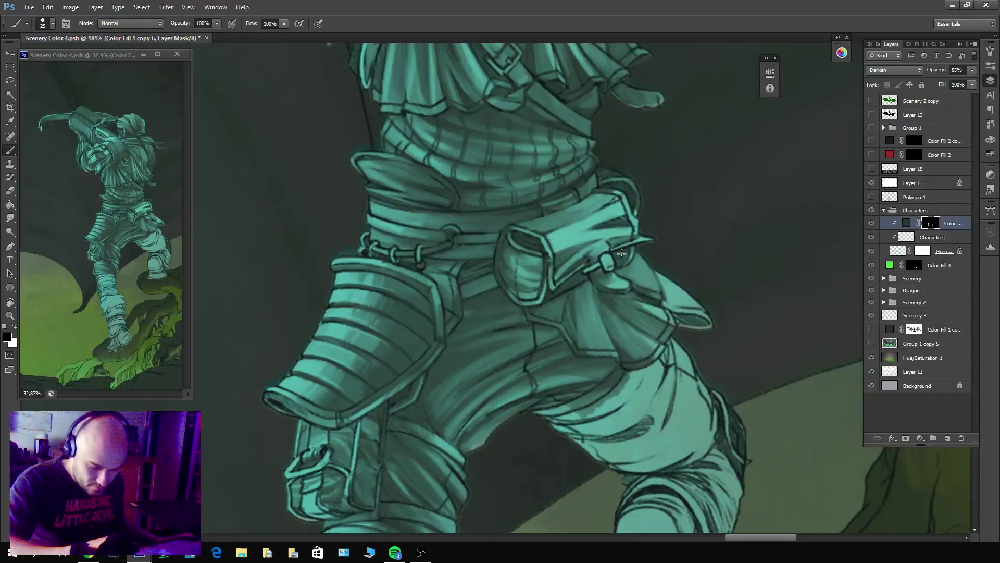
{"action": "key", "text": "x"}
{"action": "mouse_move", "coordinate": [664, 302]}
{"action": "left_mouse_down"}
{"action": "mouse_move", "coordinate": [709, 324]}
{"action": "mouse_move", "coordinate": [677, 320]}
{"action": "mouse_move", "coordinate": [663, 288]}
{"action": "mouse_move", "coordinate": [693, 321]}
{"action": "mouse_move", "coordinate": [656, 273]}
{"action": "mouse_move", "coordinate": [699, 305]}
{"action": "mouse_move", "coordinate": [672, 302]}
{"action": "left_mouse_up"}
{"action": "key", "text": "x"}
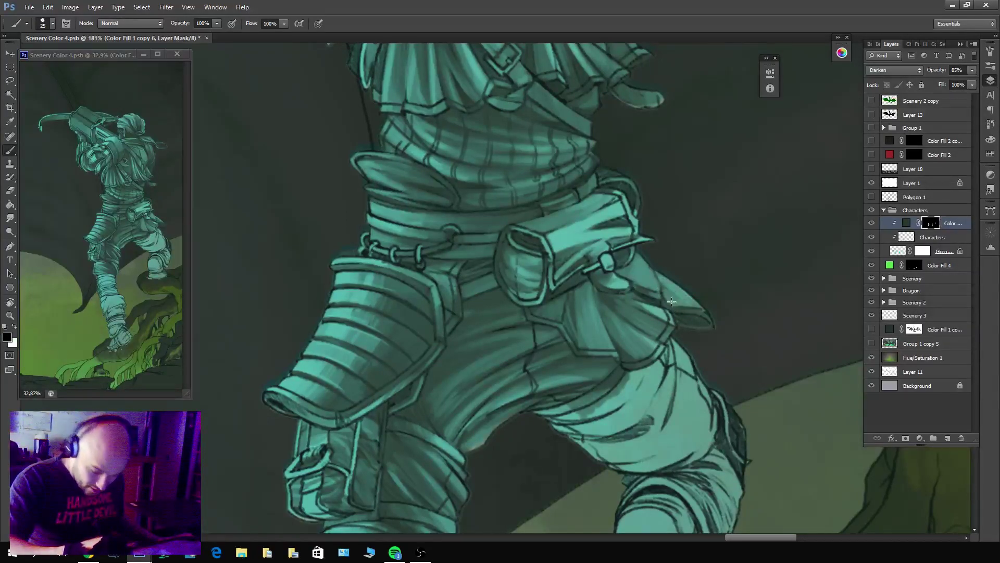
Shade the pointed rear tail of the hanging cloth and touch up the belt pouch's end.
{"action": "key", "text": "x"}
{"action": "mouse_move", "coordinate": [659, 268]}
{"action": "left_mouse_down"}
{"action": "mouse_move", "coordinate": [669, 307]}
{"action": "mouse_move", "coordinate": [703, 324]}
{"action": "left_mouse_up"}
{"action": "key", "text": "x"}
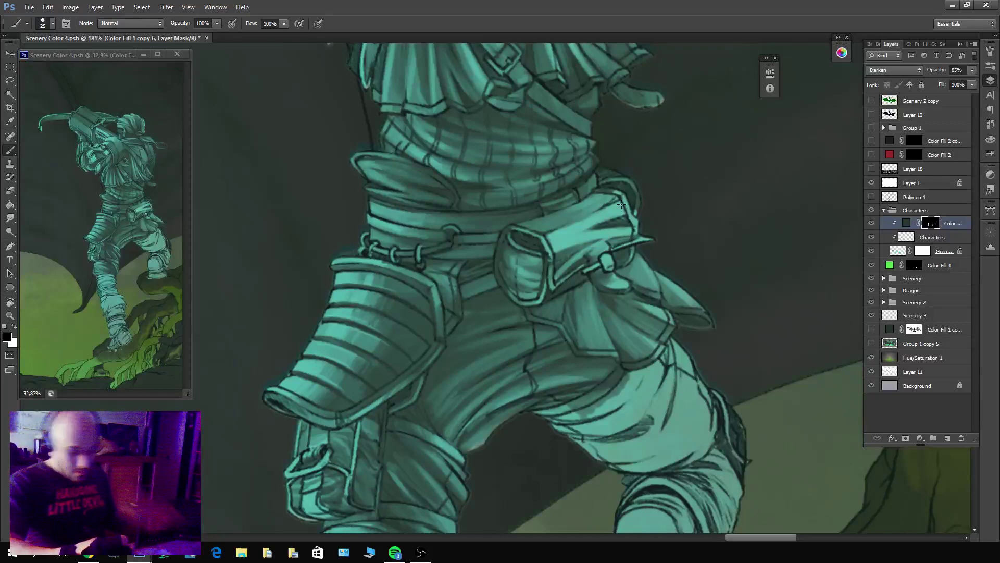
{"action": "key", "text": "x"}
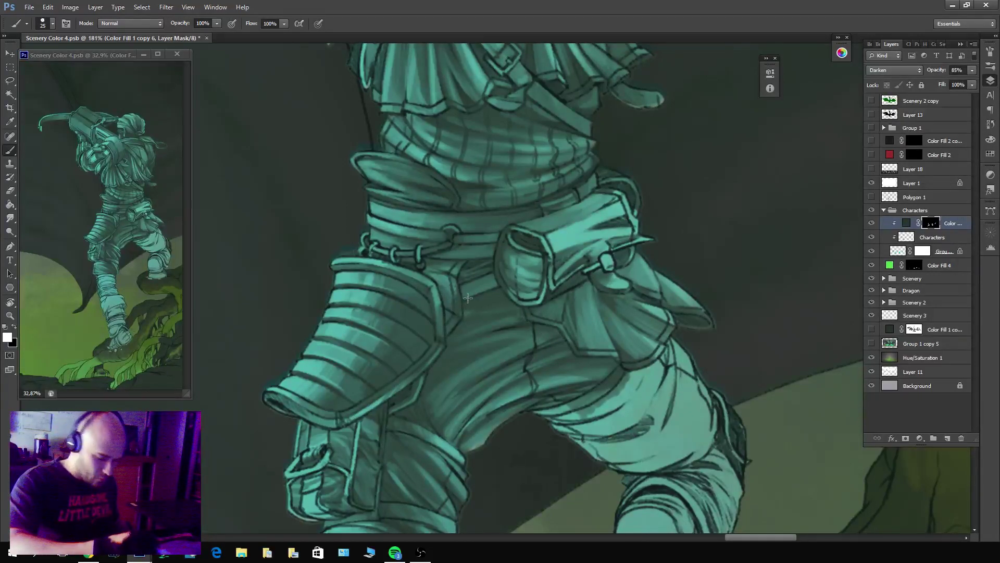
Cover the tightly wrinkled shin wrapping below the knee cloth of the standing leg with the dark fill.
{"action": "key", "text": "x"}
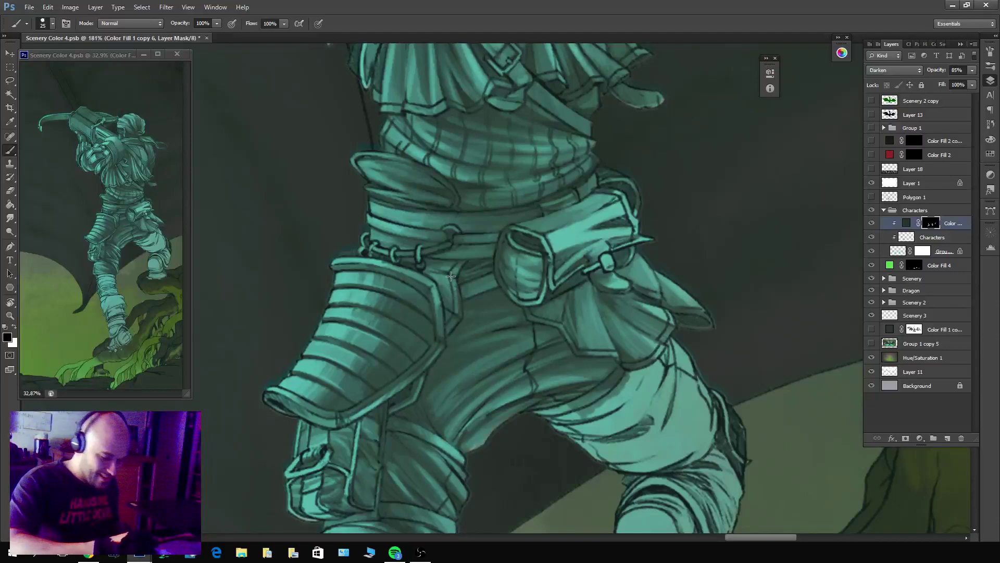
{"action": "key", "text": "x"}
{"action": "scroll", "coordinate": [455, 342], "scroll_direction": "left", "scroll_amount": 4}
{"action": "scroll", "coordinate": [456, 342], "scroll_direction": "down", "scroll_amount": 1}
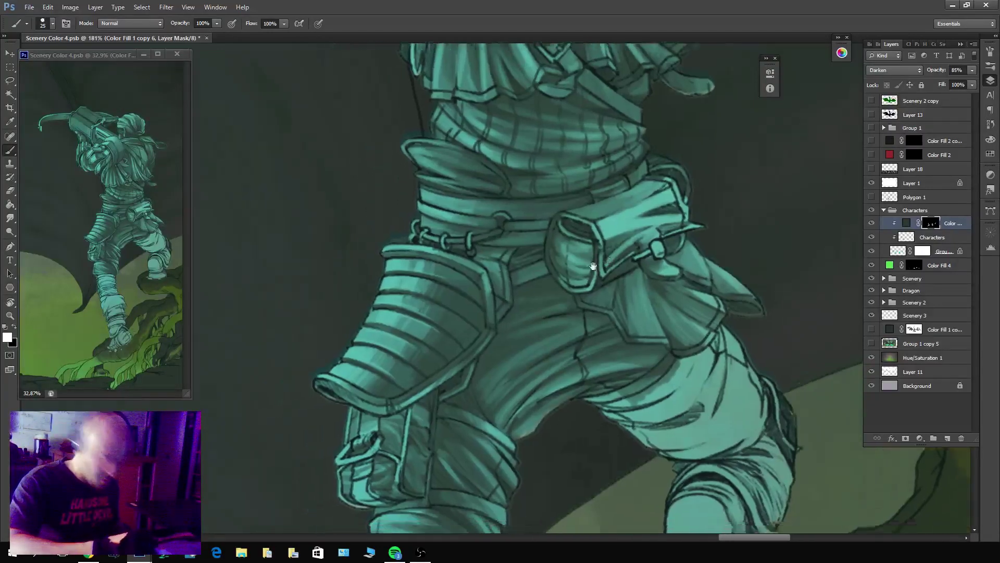
{"action": "scroll", "coordinate": [551, 262], "scroll_direction": "down", "scroll_amount": 3}
{"action": "scroll", "coordinate": [551, 262], "scroll_direction": "right", "scroll_amount": 1}
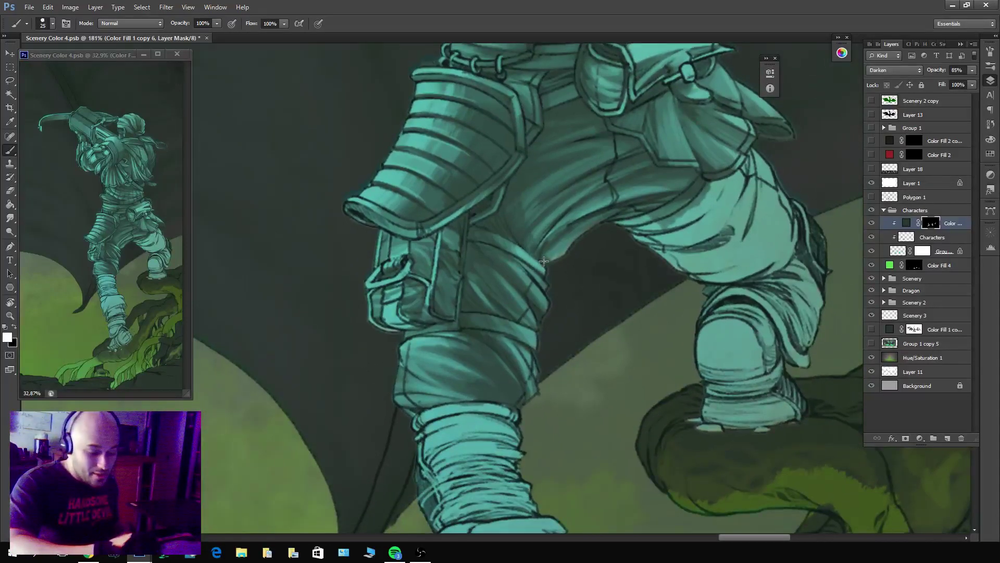
{"action": "key", "text": "x"}
{"action": "key", "text": "x"}
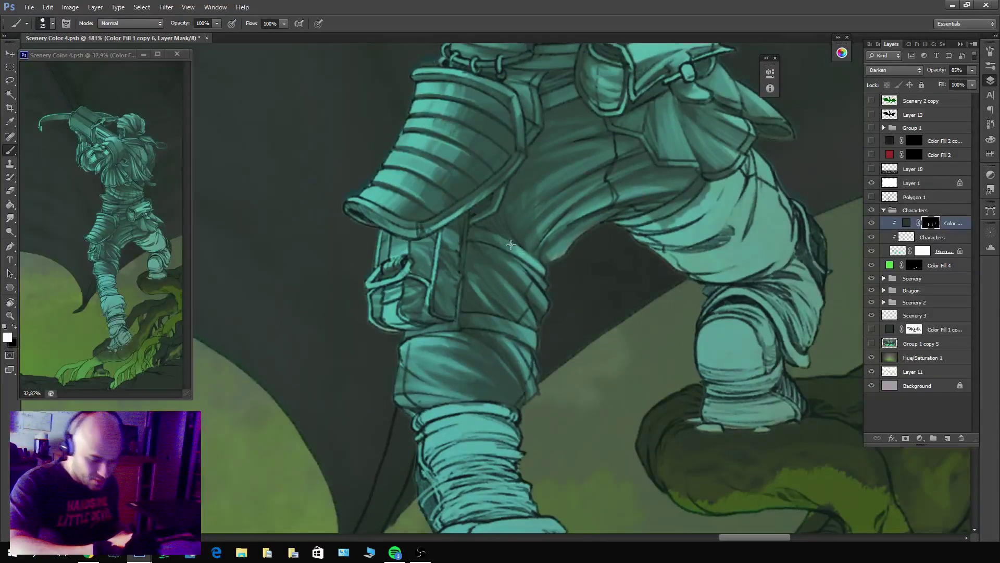
{"action": "key", "text": "x"}
{"action": "scroll", "coordinate": [570, 315], "scroll_direction": "down", "scroll_amount": 2}
{"action": "scroll", "coordinate": [569, 315], "scroll_direction": "left", "scroll_amount": 1}
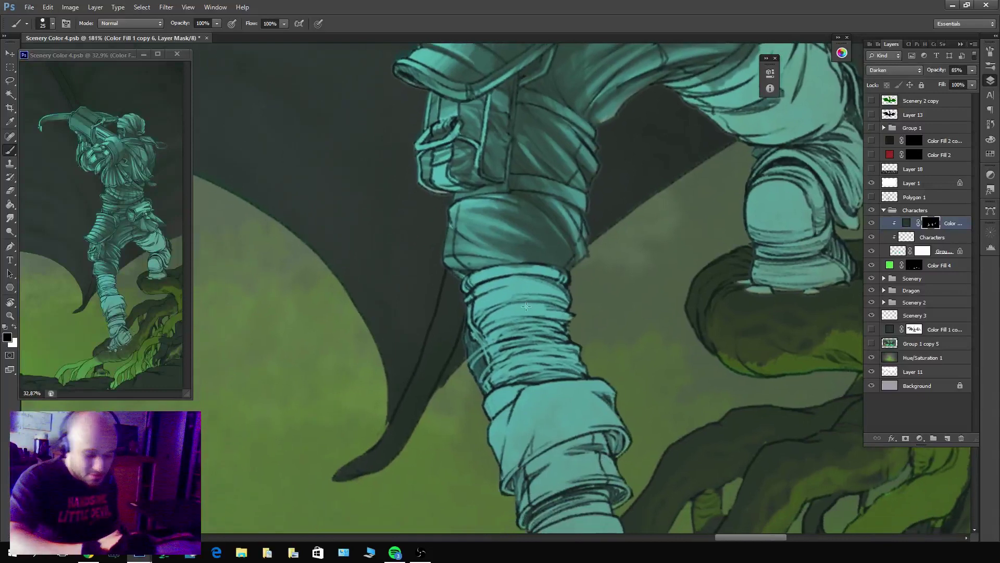
{"action": "key", "text": "x"}
{"action": "mouse_move", "coordinate": [508, 370]}
{"action": "left_mouse_down"}
{"action": "mouse_move", "coordinate": [586, 359]}
{"action": "mouse_move", "coordinate": [583, 344]}
{"action": "mouse_move", "coordinate": [563, 314]}
{"action": "mouse_move", "coordinate": [463, 287]}
{"action": "mouse_move", "coordinate": [470, 281]}
{"action": "mouse_move", "coordinate": [538, 270]}
{"action": "mouse_move", "coordinate": [588, 292]}
{"action": "mouse_move", "coordinate": [552, 310]}
{"action": "mouse_move", "coordinate": [519, 359]}
{"action": "mouse_move", "coordinate": [477, 368]}
{"action": "mouse_move", "coordinate": [510, 436]}
{"action": "mouse_move", "coordinate": [503, 411]}
{"action": "mouse_move", "coordinate": [490, 416]}
{"action": "mouse_move", "coordinate": [499, 419]}
{"action": "mouse_move", "coordinate": [489, 386]}
{"action": "left_mouse_up"}
{"action": "key", "text": "x"}
{"action": "key", "text": "x"}
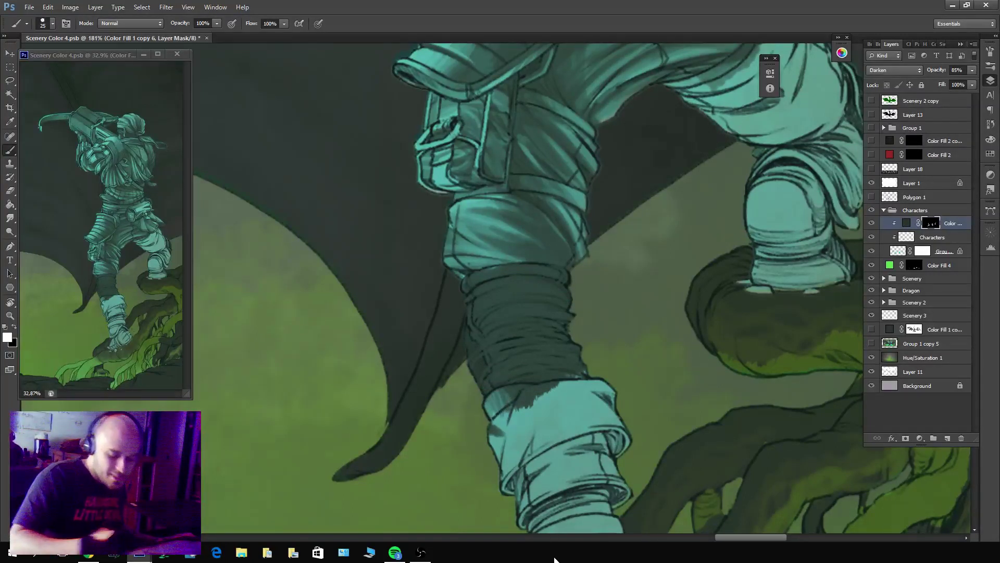
Paint light strokes back along the outer edge and upper folds of the shin wrapping.
{"action": "key", "text": "x"}
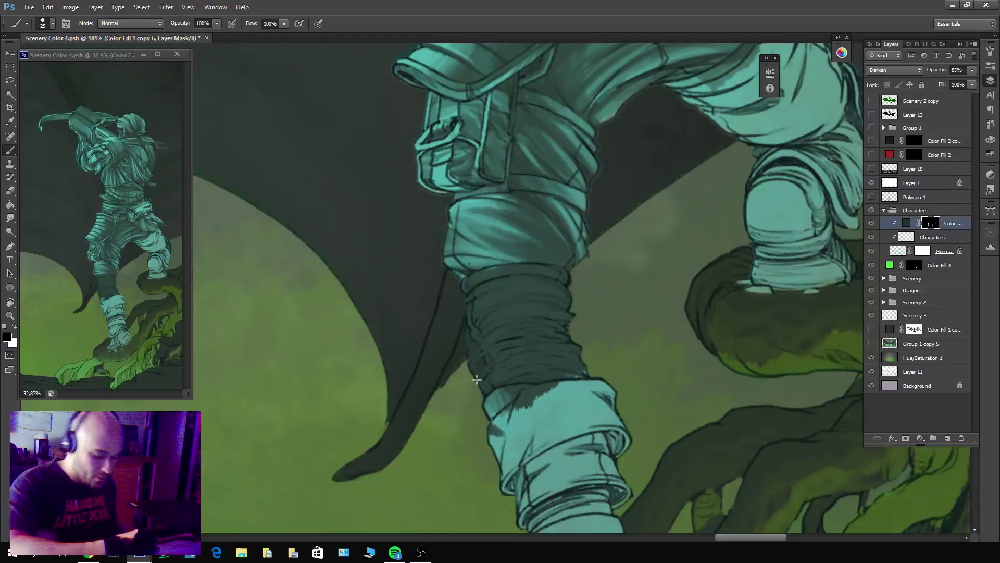
{"action": "left_click_drag", "start_coordinate": [476, 379], "coordinate": [461, 316]}
{"action": "key", "text": "x"}
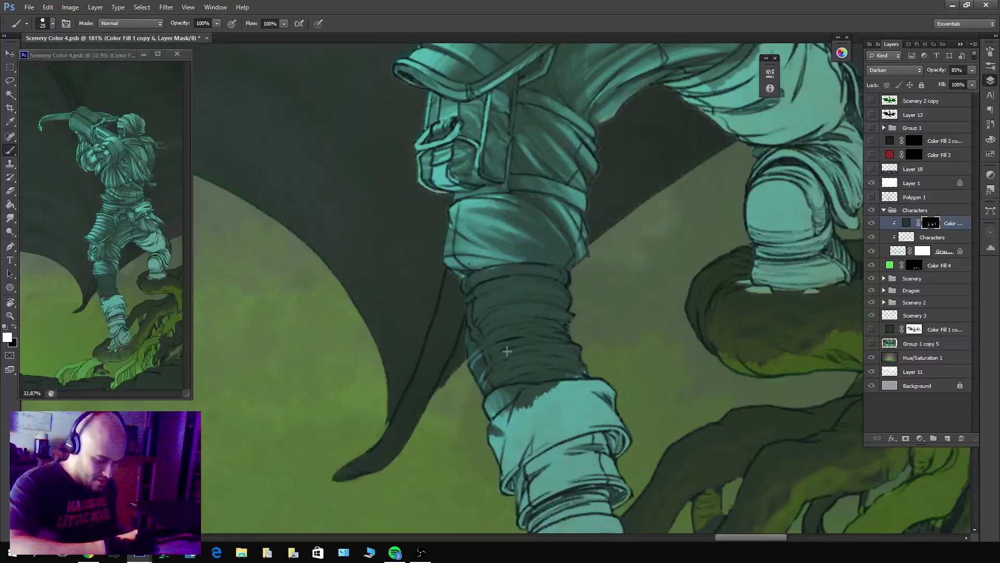
{"action": "key", "text": "x"}
{"action": "left_click_drag", "start_coordinate": [482, 358], "coordinate": [540, 338]}
{"action": "mouse_move", "coordinate": [487, 361]}
{"action": "left_mouse_down"}
{"action": "mouse_move", "coordinate": [475, 334]}
{"action": "mouse_move", "coordinate": [479, 305]}
{"action": "mouse_move", "coordinate": [477, 330]}
{"action": "mouse_move", "coordinate": [532, 298]}
{"action": "mouse_move", "coordinate": [498, 317]}
{"action": "mouse_move", "coordinate": [530, 318]}
{"action": "mouse_move", "coordinate": [476, 321]}
{"action": "mouse_move", "coordinate": [510, 299]}
{"action": "mouse_move", "coordinate": [485, 302]}
{"action": "mouse_move", "coordinate": [537, 288]}
{"action": "mouse_move", "coordinate": [482, 304]}
{"action": "mouse_move", "coordinate": [478, 318]}
{"action": "mouse_move", "coordinate": [552, 296]}
{"action": "mouse_move", "coordinate": [485, 308]}
{"action": "mouse_move", "coordinate": [567, 294]}
{"action": "mouse_move", "coordinate": [513, 283]}
{"action": "mouse_move", "coordinate": [511, 304]}
{"action": "left_mouse_up"}
{"action": "key", "text": "x"}
{"action": "key", "text": "x"}
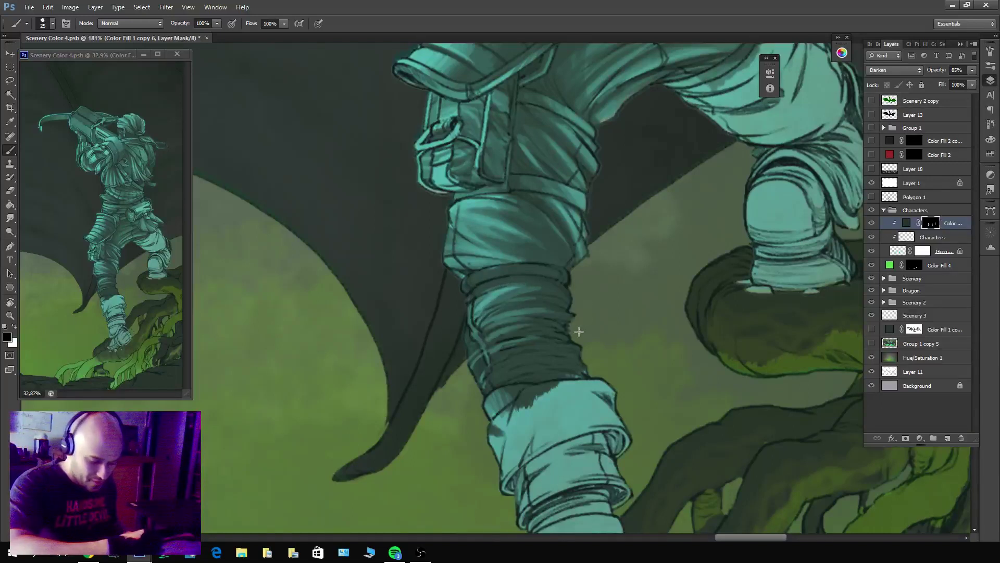
Lighten the remaining folds of the shin wrapping and the rolled rim just below the knee.
{"action": "mouse_move", "coordinate": [513, 367]}
{"action": "left_mouse_down"}
{"action": "mouse_move", "coordinate": [566, 376]}
{"action": "mouse_move", "coordinate": [484, 384]}
{"action": "mouse_move", "coordinate": [540, 368]}
{"action": "mouse_move", "coordinate": [495, 366]}
{"action": "mouse_move", "coordinate": [499, 358]}
{"action": "mouse_move", "coordinate": [559, 350]}
{"action": "mouse_move", "coordinate": [509, 311]}
{"action": "mouse_move", "coordinate": [523, 294]}
{"action": "mouse_move", "coordinate": [466, 285]}
{"action": "mouse_move", "coordinate": [545, 271]}
{"action": "left_mouse_up"}
{"action": "key", "text": "x"}
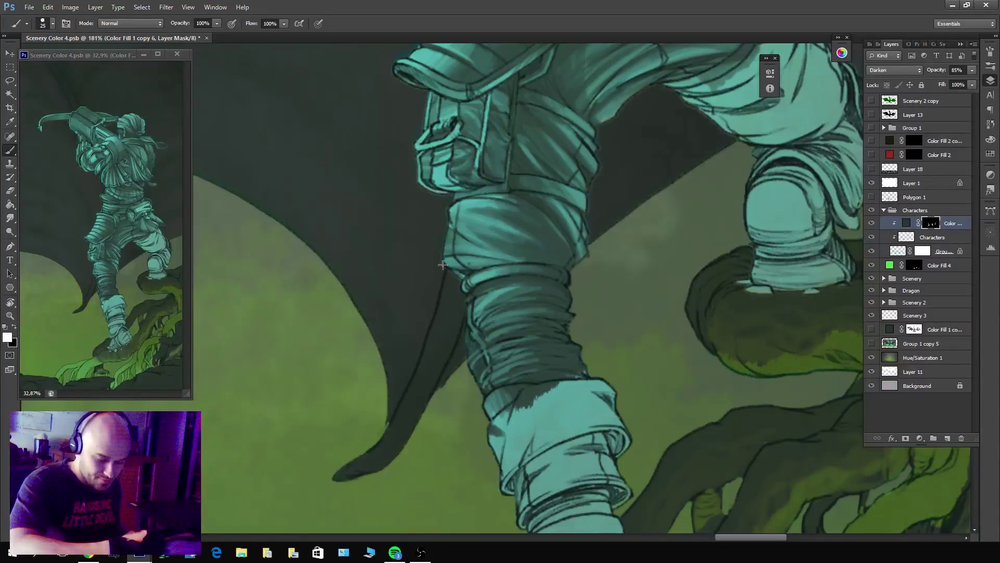
{"action": "key", "text": "x"}
{"action": "left_click_drag", "start_coordinate": [474, 290], "coordinate": [516, 278]}
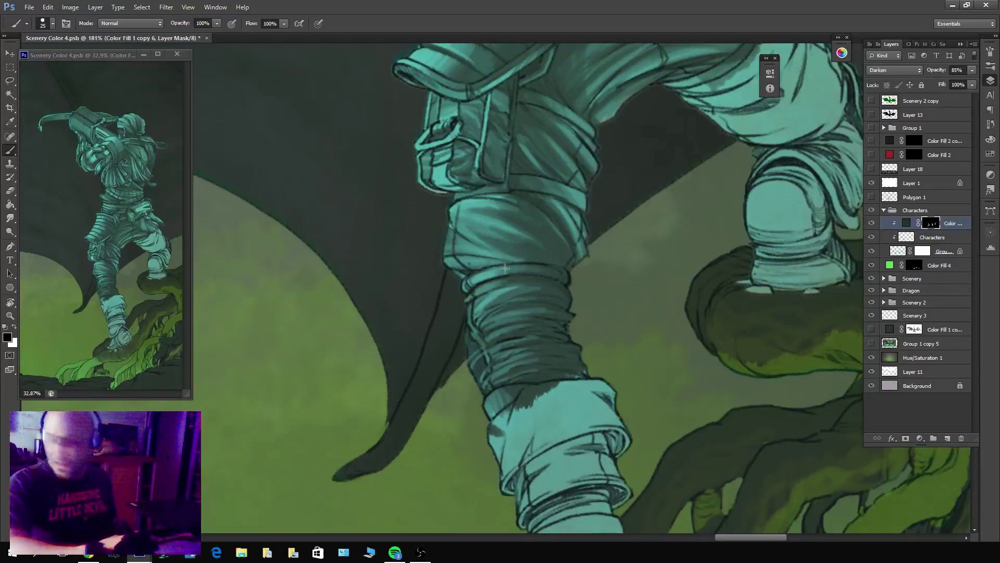
{"action": "left_click_drag", "start_coordinate": [522, 269], "coordinate": [567, 282]}
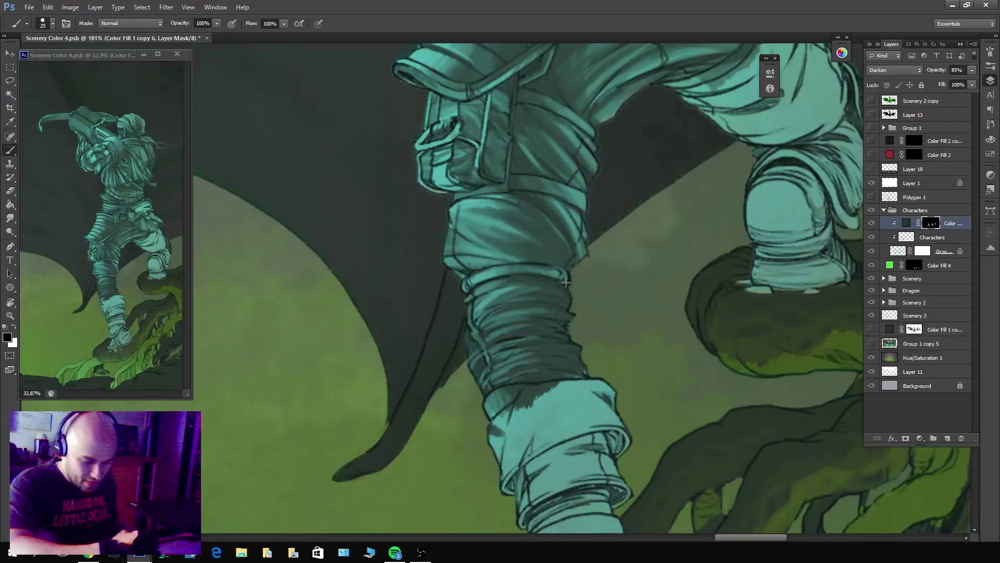
{"action": "key", "text": "x"}
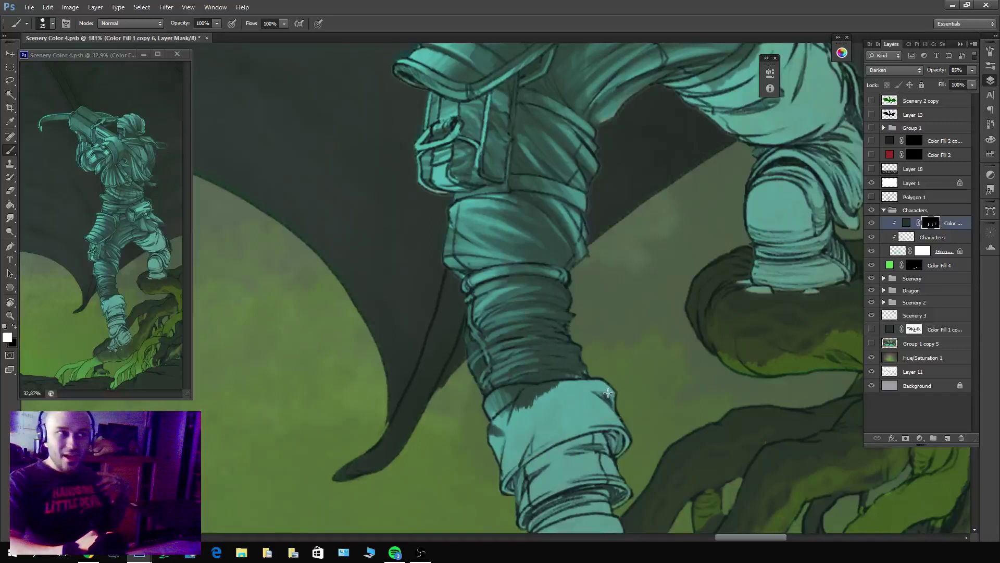
Pick out the fold ends along the inner edge of the shin wrapping with light strokes.
{"action": "key", "text": "x"}
{"action": "mouse_move", "coordinate": [574, 319]}
{"action": "left_mouse_down"}
{"action": "mouse_move", "coordinate": [511, 294]}
{"action": "mouse_move", "coordinate": [573, 306]}
{"action": "mouse_move", "coordinate": [542, 299]}
{"action": "mouse_move", "coordinate": [564, 295]}
{"action": "mouse_move", "coordinate": [502, 284]}
{"action": "mouse_move", "coordinate": [555, 290]}
{"action": "mouse_move", "coordinate": [505, 288]}
{"action": "mouse_move", "coordinate": [555, 301]}
{"action": "mouse_move", "coordinate": [503, 314]}
{"action": "mouse_move", "coordinate": [575, 333]}
{"action": "mouse_move", "coordinate": [527, 337]}
{"action": "mouse_move", "coordinate": [567, 331]}
{"action": "mouse_move", "coordinate": [505, 324]}
{"action": "mouse_move", "coordinate": [570, 327]}
{"action": "mouse_move", "coordinate": [579, 355]}
{"action": "mouse_move", "coordinate": [568, 346]}
{"action": "mouse_move", "coordinate": [576, 357]}
{"action": "mouse_move", "coordinate": [565, 357]}
{"action": "mouse_move", "coordinate": [582, 371]}
{"action": "mouse_move", "coordinate": [533, 369]}
{"action": "mouse_move", "coordinate": [586, 375]}
{"action": "left_mouse_up"}
{"action": "key", "text": "x"}
{"action": "key", "text": "x"}
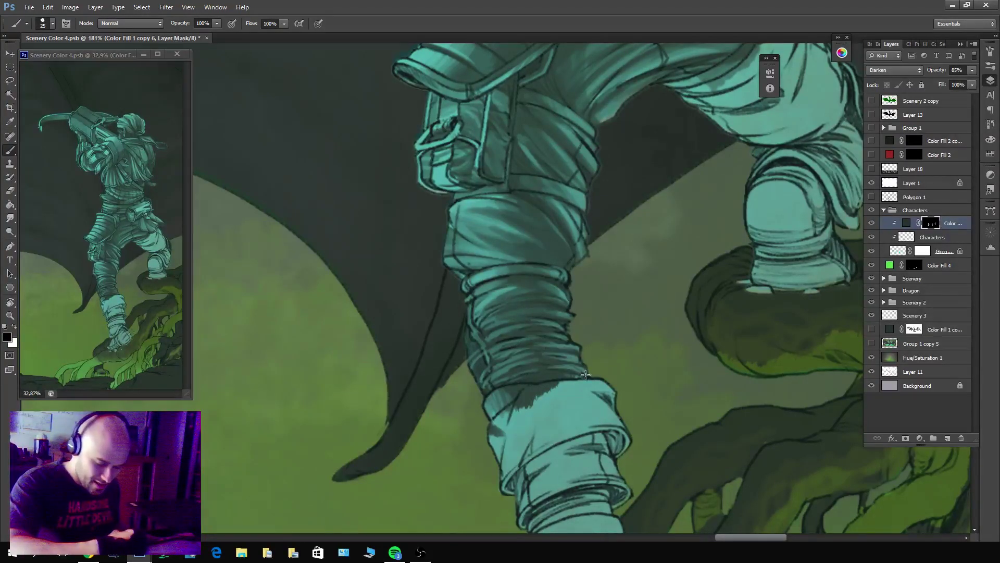
{"action": "key", "text": "x"}
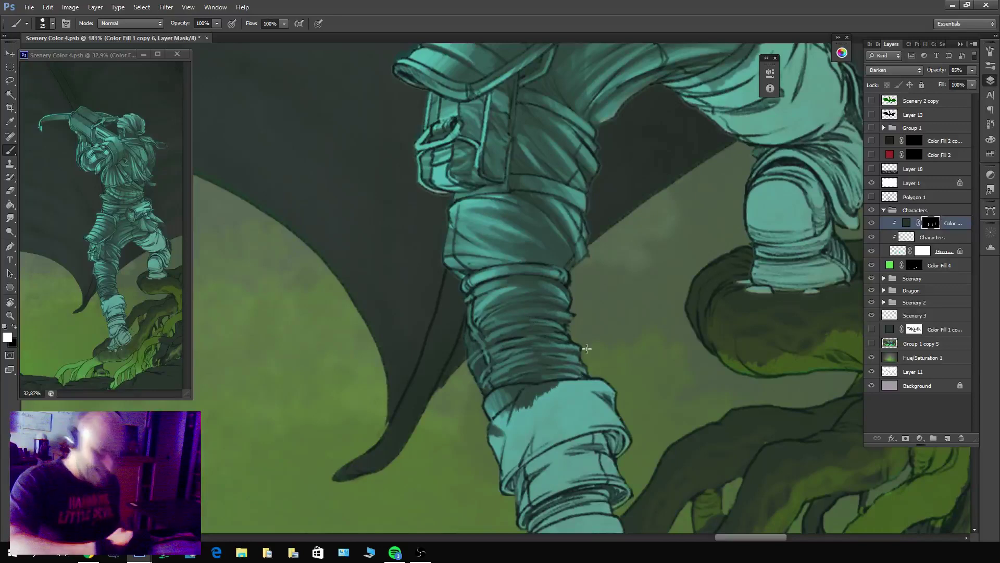
Shade the outer part of the wide cuff below the shin wrapping with alternating dark and light strokes.
{"action": "left_click_drag", "start_coordinate": [627, 364], "coordinate": [665, 235]}
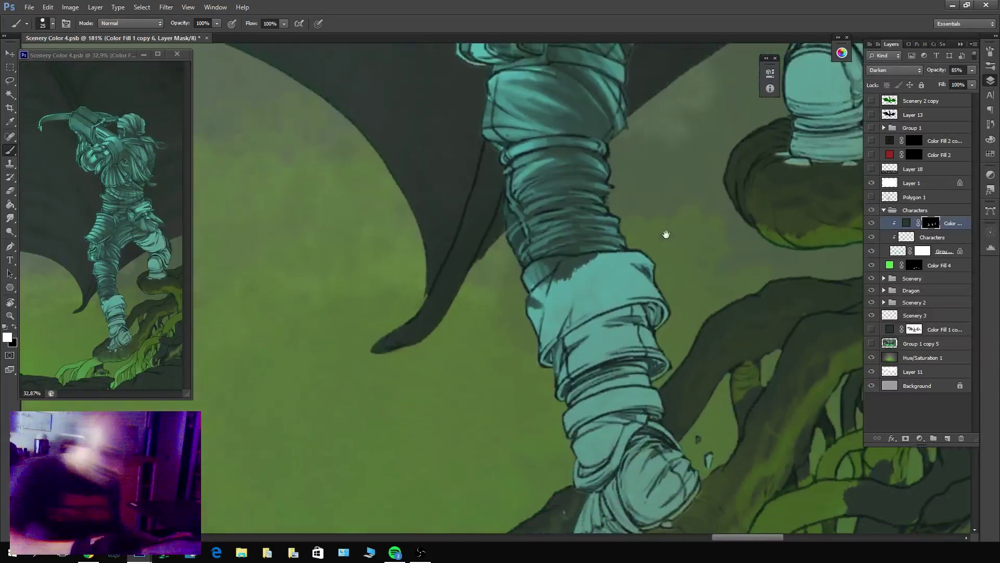
{"action": "mouse_move", "coordinate": [541, 287]}
{"action": "left_mouse_down"}
{"action": "mouse_move", "coordinate": [535, 336]}
{"action": "mouse_move", "coordinate": [530, 303]}
{"action": "mouse_move", "coordinate": [554, 280]}
{"action": "mouse_move", "coordinate": [540, 327]}
{"action": "mouse_move", "coordinate": [540, 285]}
{"action": "mouse_move", "coordinate": [545, 342]}
{"action": "mouse_move", "coordinate": [532, 294]}
{"action": "mouse_move", "coordinate": [541, 348]}
{"action": "mouse_move", "coordinate": [557, 275]}
{"action": "mouse_move", "coordinate": [595, 263]}
{"action": "mouse_move", "coordinate": [570, 279]}
{"action": "mouse_move", "coordinate": [549, 352]}
{"action": "mouse_move", "coordinate": [556, 272]}
{"action": "mouse_move", "coordinate": [543, 342]}
{"action": "mouse_move", "coordinate": [562, 266]}
{"action": "mouse_move", "coordinate": [546, 374]}
{"action": "mouse_move", "coordinate": [566, 263]}
{"action": "mouse_move", "coordinate": [558, 319]}
{"action": "mouse_move", "coordinate": [552, 270]}
{"action": "mouse_move", "coordinate": [536, 376]}
{"action": "mouse_move", "coordinate": [574, 281]}
{"action": "left_mouse_up"}
{"action": "key", "text": "x"}
{"action": "key", "text": "x"}
{"action": "key", "text": "x"}
{"action": "key", "text": "x"}
{"action": "key", "text": "x"}
{"action": "key", "text": "x"}
{"action": "key", "text": "x"}
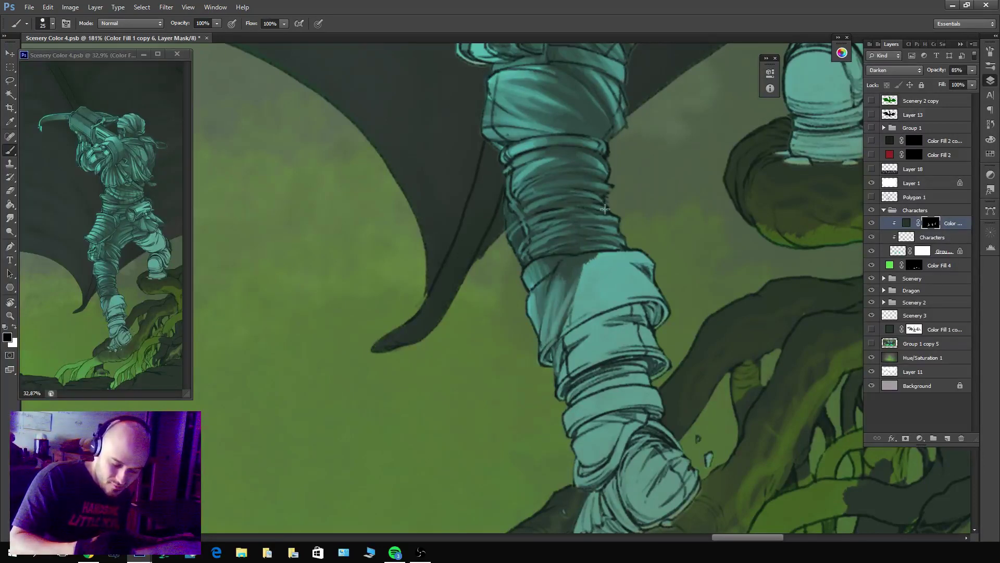
Shade the rest of the wide cuff, including its inner side and lower rim.
{"action": "key", "text": "x"}
{"action": "mouse_move", "coordinate": [555, 344]}
{"action": "left_mouse_down"}
{"action": "mouse_move", "coordinate": [568, 294]}
{"action": "mouse_move", "coordinate": [573, 323]}
{"action": "mouse_move", "coordinate": [586, 265]}
{"action": "mouse_move", "coordinate": [600, 254]}
{"action": "mouse_move", "coordinate": [638, 308]}
{"action": "mouse_move", "coordinate": [664, 271]}
{"action": "mouse_move", "coordinate": [651, 260]}
{"action": "mouse_move", "coordinate": [658, 294]}
{"action": "mouse_move", "coordinate": [646, 321]}
{"action": "mouse_move", "coordinate": [588, 328]}
{"action": "left_mouse_up"}
{"action": "key", "text": "x"}
{"action": "mouse_move", "coordinate": [665, 308]}
{"action": "left_mouse_down"}
{"action": "mouse_move", "coordinate": [633, 268]}
{"action": "mouse_move", "coordinate": [640, 284]}
{"action": "mouse_move", "coordinate": [618, 294]}
{"action": "mouse_move", "coordinate": [586, 268]}
{"action": "mouse_move", "coordinate": [620, 282]}
{"action": "mouse_move", "coordinate": [621, 270]}
{"action": "mouse_move", "coordinate": [674, 301]}
{"action": "mouse_move", "coordinate": [592, 273]}
{"action": "mouse_move", "coordinate": [664, 287]}
{"action": "mouse_move", "coordinate": [613, 258]}
{"action": "mouse_move", "coordinate": [657, 271]}
{"action": "mouse_move", "coordinate": [581, 264]}
{"action": "left_mouse_up"}
{"action": "key", "text": "x"}
{"action": "key", "text": "x"}
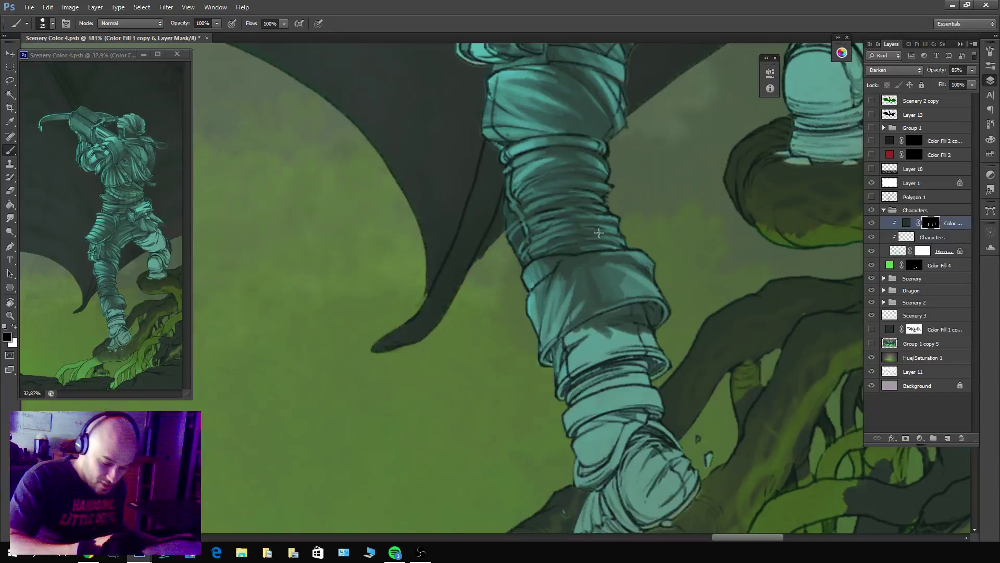
{"action": "key", "text": "x"}
{"action": "key", "text": "x"}
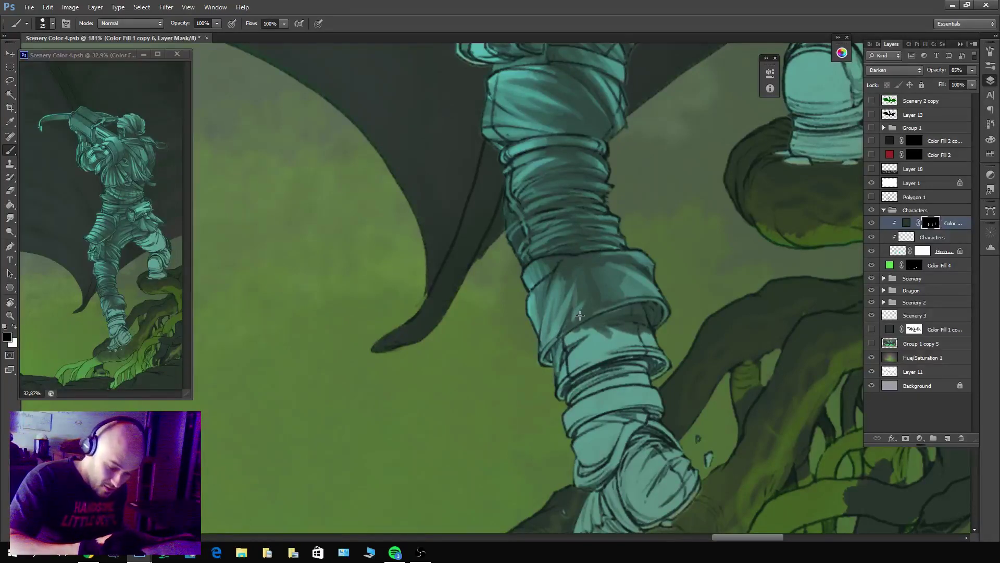
Cover the wrapped bands beneath the wide cuff with the dark fill.
{"action": "key", "text": "x"}
{"action": "mouse_move", "coordinate": [662, 365]}
{"action": "left_mouse_down"}
{"action": "mouse_move", "coordinate": [599, 322]}
{"action": "mouse_move", "coordinate": [581, 392]}
{"action": "mouse_move", "coordinate": [549, 360]}
{"action": "left_mouse_up"}
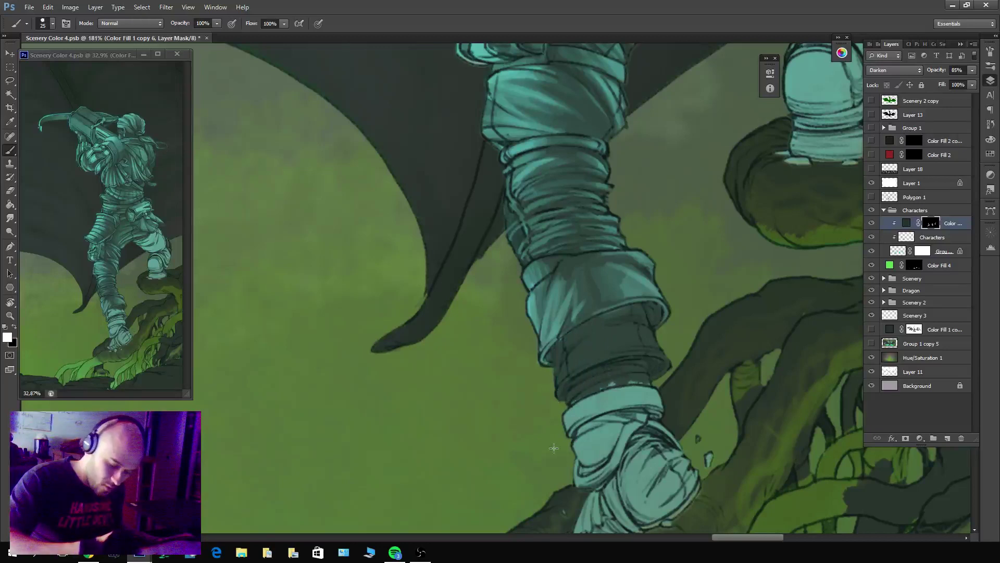
{"action": "key", "text": "x"}
{"action": "key", "text": "x"}
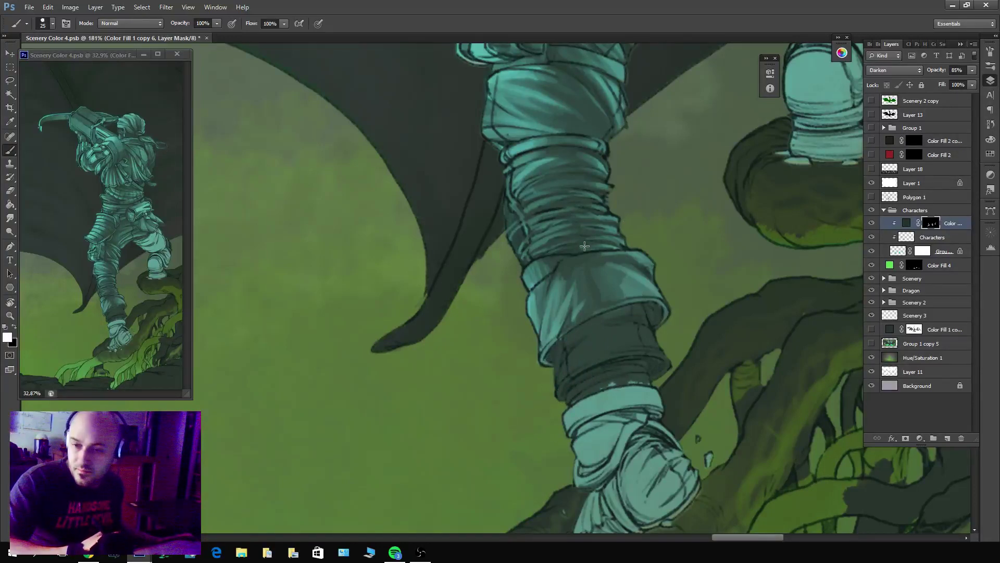
Model the folds of the bands beneath the wide cuff with light strokes over the dark fill.
{"action": "key", "text": "x"}
{"action": "mouse_move", "coordinate": [563, 388]}
{"action": "left_mouse_down"}
{"action": "mouse_move", "coordinate": [576, 355]}
{"action": "mouse_move", "coordinate": [557, 397]}
{"action": "mouse_move", "coordinate": [612, 350]}
{"action": "mouse_move", "coordinate": [567, 366]}
{"action": "mouse_move", "coordinate": [619, 328]}
{"action": "mouse_move", "coordinate": [560, 381]}
{"action": "mouse_move", "coordinate": [586, 346]}
{"action": "mouse_move", "coordinate": [564, 346]}
{"action": "mouse_move", "coordinate": [565, 368]}
{"action": "mouse_move", "coordinate": [615, 326]}
{"action": "mouse_move", "coordinate": [567, 358]}
{"action": "mouse_move", "coordinate": [596, 362]}
{"action": "mouse_move", "coordinate": [568, 351]}
{"action": "mouse_move", "coordinate": [600, 326]}
{"action": "left_mouse_up"}
{"action": "key", "text": "x"}
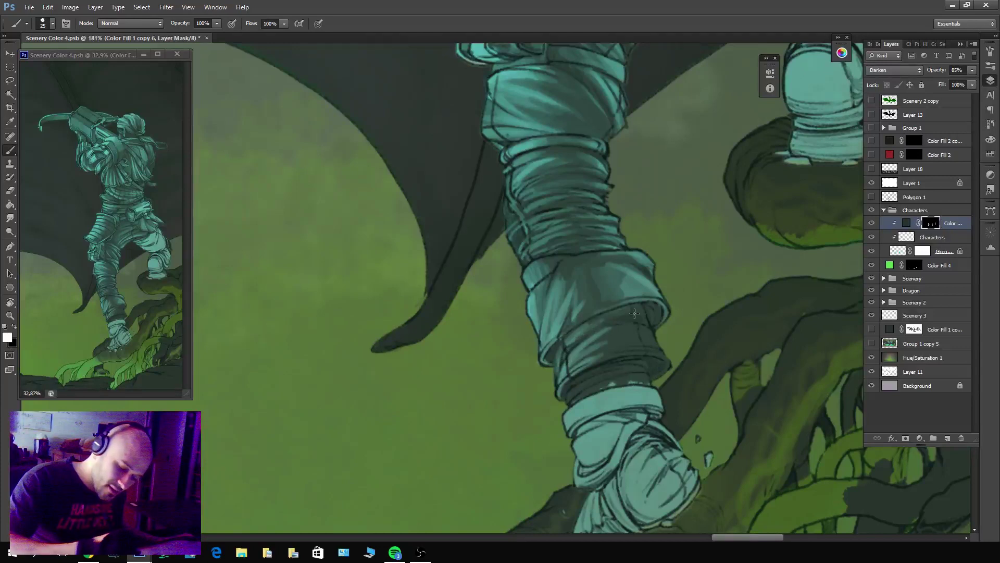
{"action": "key", "text": "x"}
{"action": "mouse_move", "coordinate": [564, 371]}
{"action": "left_mouse_down"}
{"action": "mouse_move", "coordinate": [622, 365]}
{"action": "mouse_move", "coordinate": [652, 340]}
{"action": "mouse_move", "coordinate": [629, 345]}
{"action": "mouse_move", "coordinate": [672, 363]}
{"action": "mouse_move", "coordinate": [608, 329]}
{"action": "mouse_move", "coordinate": [660, 341]}
{"action": "mouse_move", "coordinate": [607, 345]}
{"action": "mouse_move", "coordinate": [616, 352]}
{"action": "mouse_move", "coordinate": [603, 342]}
{"action": "mouse_move", "coordinate": [632, 343]}
{"action": "mouse_move", "coordinate": [628, 324]}
{"action": "mouse_move", "coordinate": [655, 343]}
{"action": "mouse_move", "coordinate": [589, 333]}
{"action": "mouse_move", "coordinate": [656, 330]}
{"action": "mouse_move", "coordinate": [592, 329]}
{"action": "mouse_move", "coordinate": [625, 309]}
{"action": "mouse_move", "coordinate": [614, 324]}
{"action": "mouse_move", "coordinate": [584, 330]}
{"action": "mouse_move", "coordinate": [630, 316]}
{"action": "left_mouse_up"}
{"action": "key", "text": "x"}
{"action": "key", "text": "x"}
{"action": "key", "text": "x"}
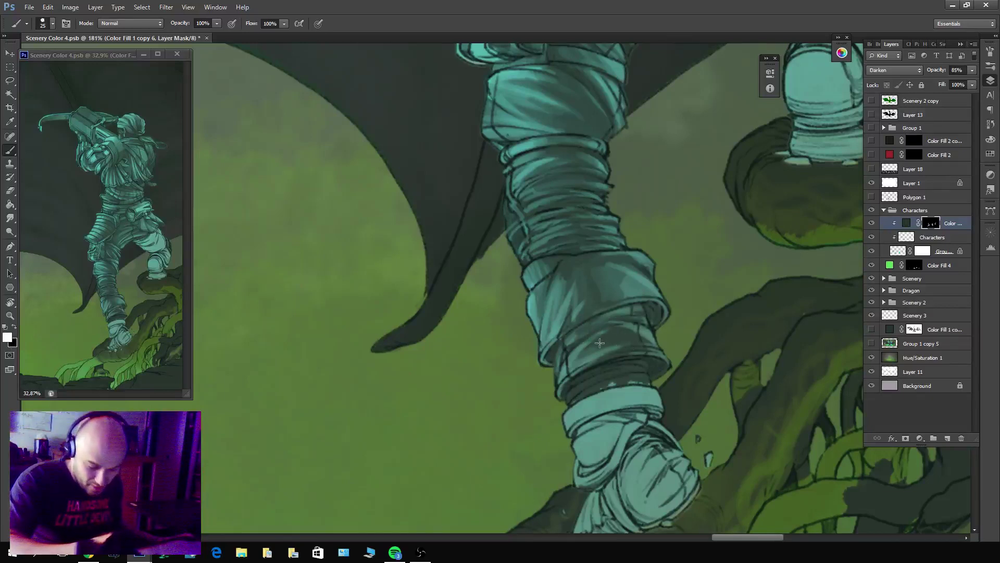
{"action": "key", "text": "x"}
{"action": "mouse_move", "coordinate": [651, 350]}
{"action": "left_mouse_down"}
{"action": "mouse_move", "coordinate": [583, 342]}
{"action": "mouse_move", "coordinate": [604, 331]}
{"action": "left_mouse_up"}
{"action": "key", "text": "x"}
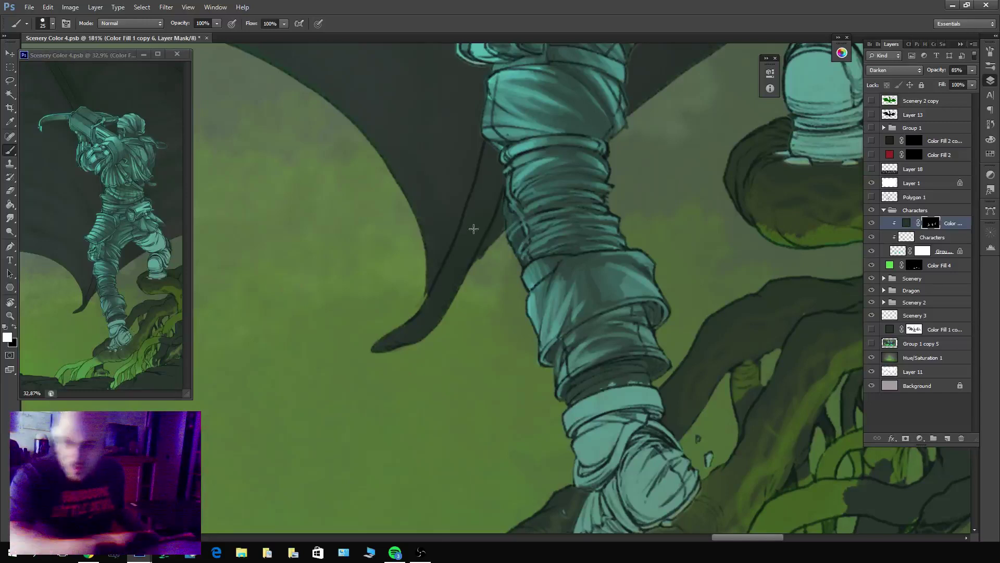
Shade the smooth ankle band above the foot wrapping.
{"action": "key", "text": "x"}
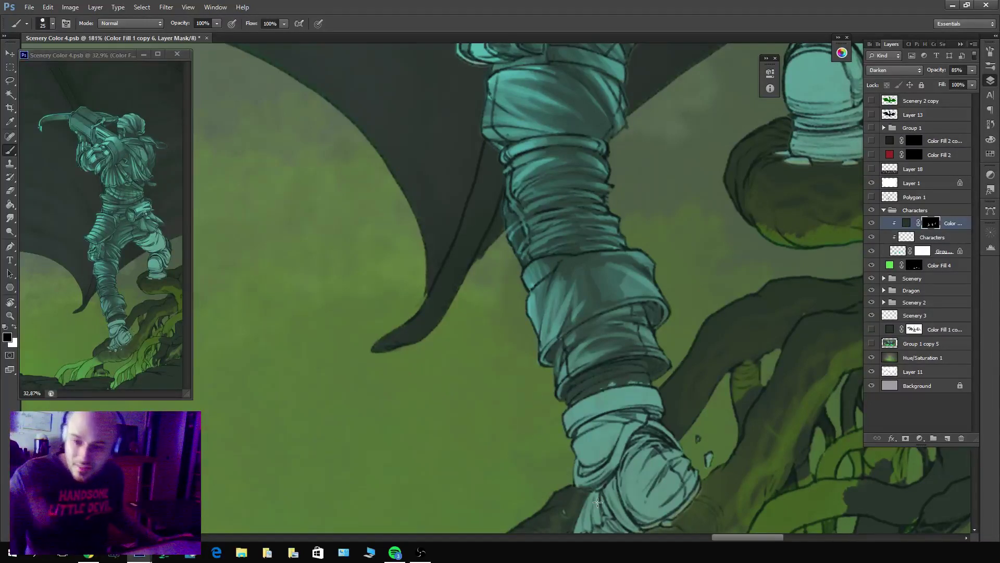
{"action": "left_click_drag", "start_coordinate": [597, 502], "coordinate": [613, 403]}
{"action": "key", "text": "x"}
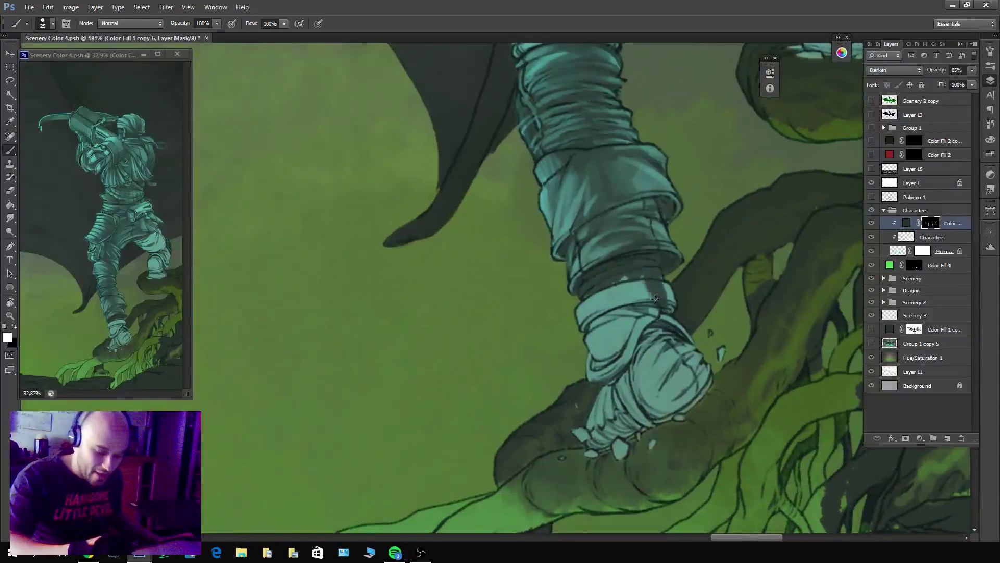
{"action": "mouse_move", "coordinate": [635, 287]}
{"action": "left_mouse_down"}
{"action": "mouse_move", "coordinate": [606, 314]}
{"action": "mouse_move", "coordinate": [586, 284]}
{"action": "mouse_move", "coordinate": [577, 321]}
{"action": "mouse_move", "coordinate": [605, 296]}
{"action": "mouse_move", "coordinate": [619, 305]}
{"action": "mouse_move", "coordinate": [587, 330]}
{"action": "left_mouse_up"}
{"action": "key", "text": "x"}
{"action": "key", "text": "x"}
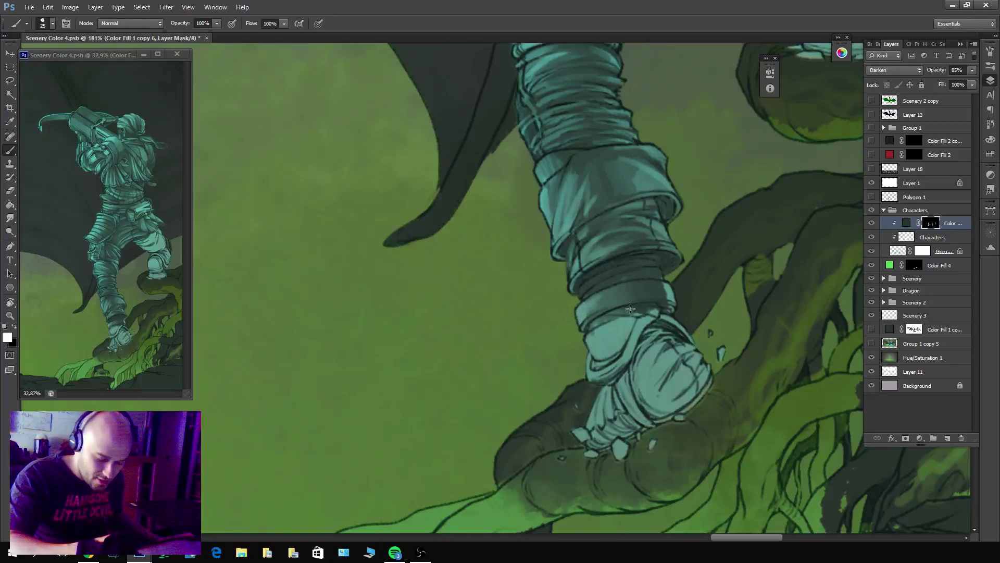
Add highlights to the ankle band and shade the cloth directly beneath it.
{"action": "key", "text": "x"}
{"action": "key", "text": "x"}
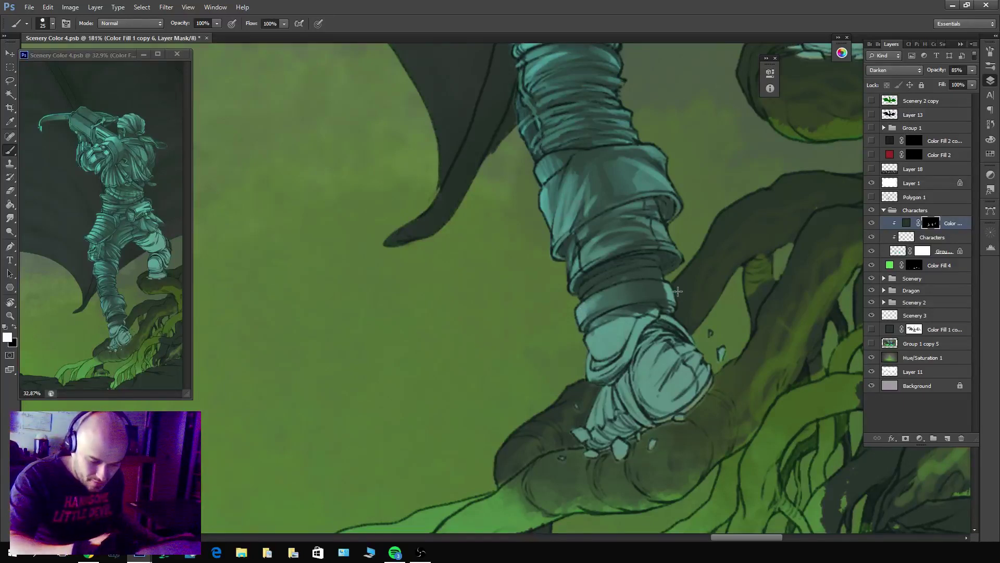
{"action": "key", "text": "x"}
{"action": "mouse_move", "coordinate": [674, 289]}
{"action": "left_mouse_down"}
{"action": "mouse_move", "coordinate": [622, 288]}
{"action": "mouse_move", "coordinate": [653, 303]}
{"action": "mouse_move", "coordinate": [648, 281]}
{"action": "left_mouse_up"}
{"action": "key", "text": "x"}
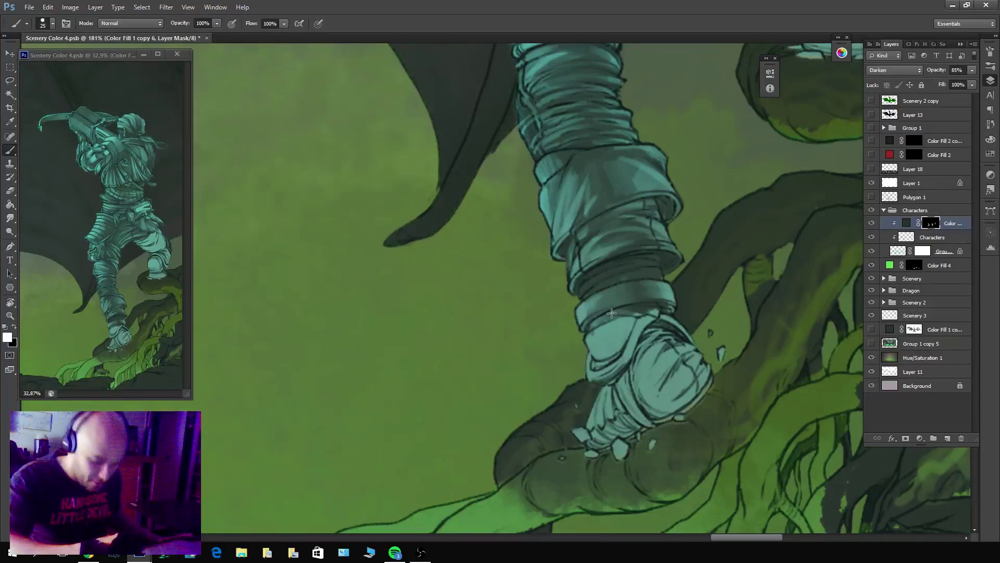
{"action": "left_click_drag", "start_coordinate": [612, 313], "coordinate": [662, 322]}
{"action": "key", "text": "x"}
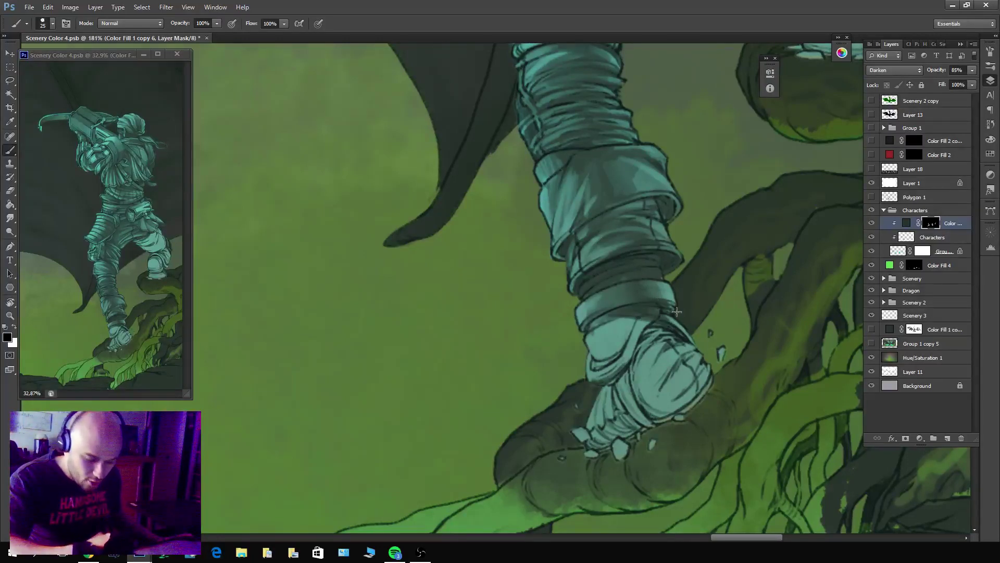
{"action": "key", "text": "x"}
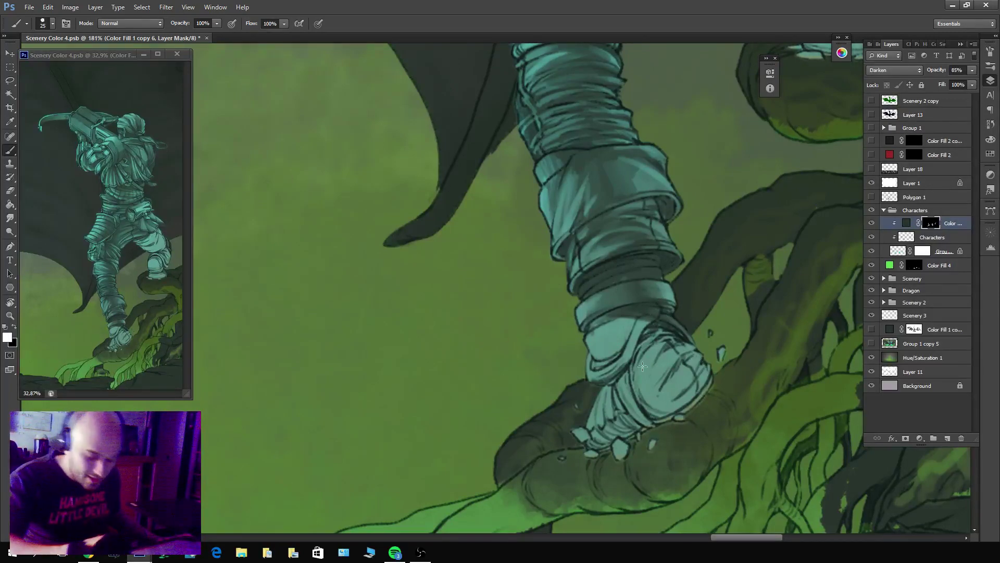
Cover the rounded part of the foot wrapping with the dark fill, keeping light creases along its edge.
{"action": "mouse_move", "coordinate": [654, 332]}
{"action": "left_mouse_down"}
{"action": "mouse_move", "coordinate": [639, 404]}
{"action": "mouse_move", "coordinate": [655, 342]}
{"action": "mouse_move", "coordinate": [673, 332]}
{"action": "mouse_move", "coordinate": [726, 389]}
{"action": "mouse_move", "coordinate": [713, 370]}
{"action": "mouse_move", "coordinate": [704, 400]}
{"action": "mouse_move", "coordinate": [671, 437]}
{"action": "mouse_move", "coordinate": [712, 375]}
{"action": "mouse_move", "coordinate": [706, 384]}
{"action": "mouse_move", "coordinate": [712, 364]}
{"action": "mouse_move", "coordinate": [677, 404]}
{"action": "mouse_move", "coordinate": [703, 349]}
{"action": "mouse_move", "coordinate": [664, 403]}
{"action": "mouse_move", "coordinate": [697, 352]}
{"action": "mouse_move", "coordinate": [669, 402]}
{"action": "mouse_move", "coordinate": [705, 364]}
{"action": "mouse_move", "coordinate": [678, 379]}
{"action": "mouse_move", "coordinate": [699, 366]}
{"action": "mouse_move", "coordinate": [658, 411]}
{"action": "mouse_move", "coordinate": [698, 347]}
{"action": "mouse_move", "coordinate": [652, 399]}
{"action": "mouse_move", "coordinate": [684, 339]}
{"action": "mouse_move", "coordinate": [653, 395]}
{"action": "mouse_move", "coordinate": [673, 337]}
{"action": "mouse_move", "coordinate": [652, 397]}
{"action": "mouse_move", "coordinate": [657, 343]}
{"action": "mouse_move", "coordinate": [653, 395]}
{"action": "mouse_move", "coordinate": [676, 344]}
{"action": "mouse_move", "coordinate": [650, 419]}
{"action": "left_mouse_up"}
{"action": "key", "text": "x"}
{"action": "key", "text": "x"}
{"action": "key", "text": "x"}
{"action": "key", "text": "x"}
{"action": "key", "text": "x"}
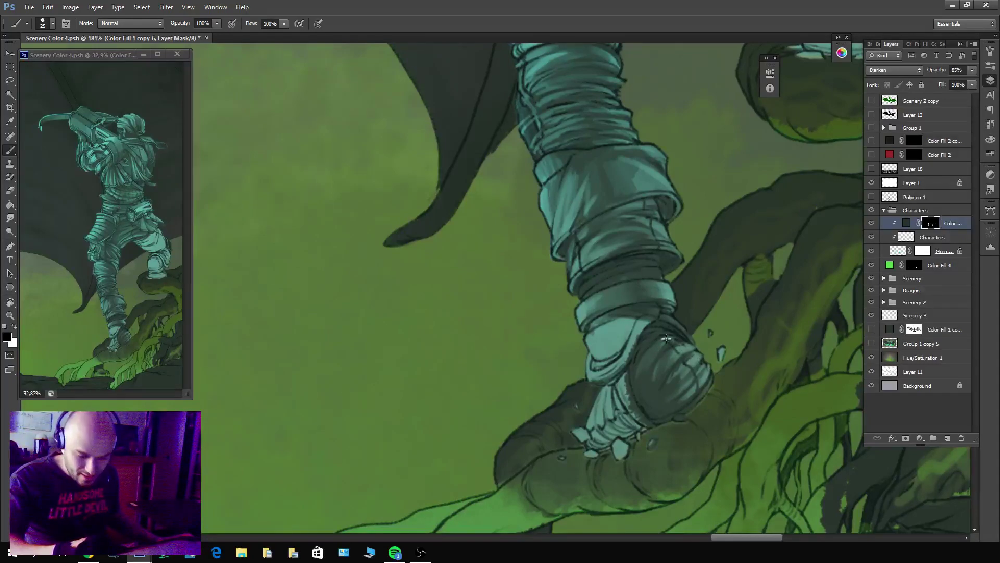
Model the rounded foot wrapping with light strokes following its creases.
{"action": "key", "text": "x"}
{"action": "key", "text": "x"}
{"action": "mouse_move", "coordinate": [650, 421]}
{"action": "left_mouse_down"}
{"action": "mouse_move", "coordinate": [627, 380]}
{"action": "mouse_move", "coordinate": [633, 412]}
{"action": "left_mouse_up"}
{"action": "key", "text": "x"}
{"action": "mouse_move", "coordinate": [623, 375]}
{"action": "left_mouse_down"}
{"action": "mouse_move", "coordinate": [633, 403]}
{"action": "mouse_move", "coordinate": [623, 377]}
{"action": "mouse_move", "coordinate": [659, 423]}
{"action": "mouse_move", "coordinate": [660, 350]}
{"action": "left_mouse_up"}
{"action": "key", "text": "x"}
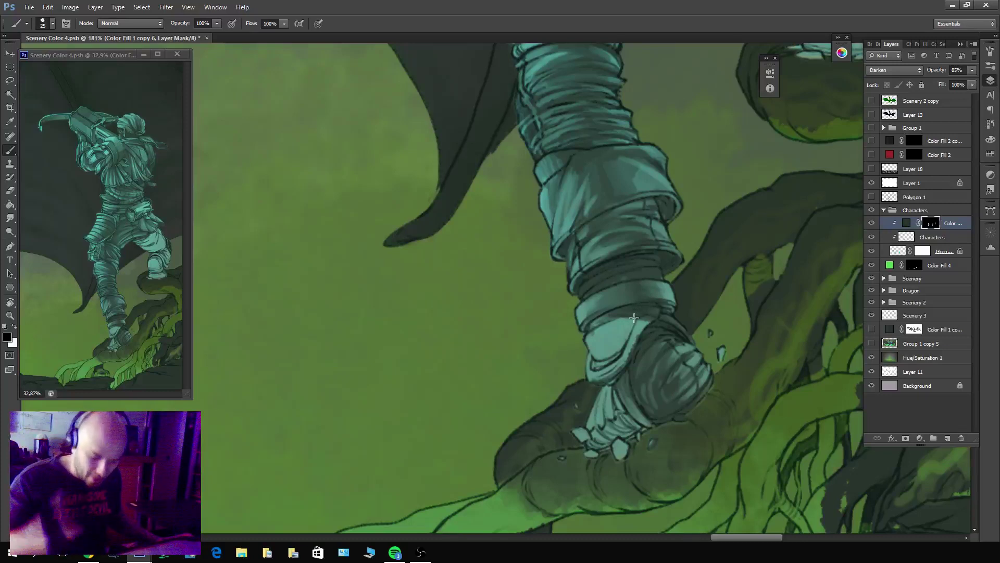
{"action": "key", "text": "x"}
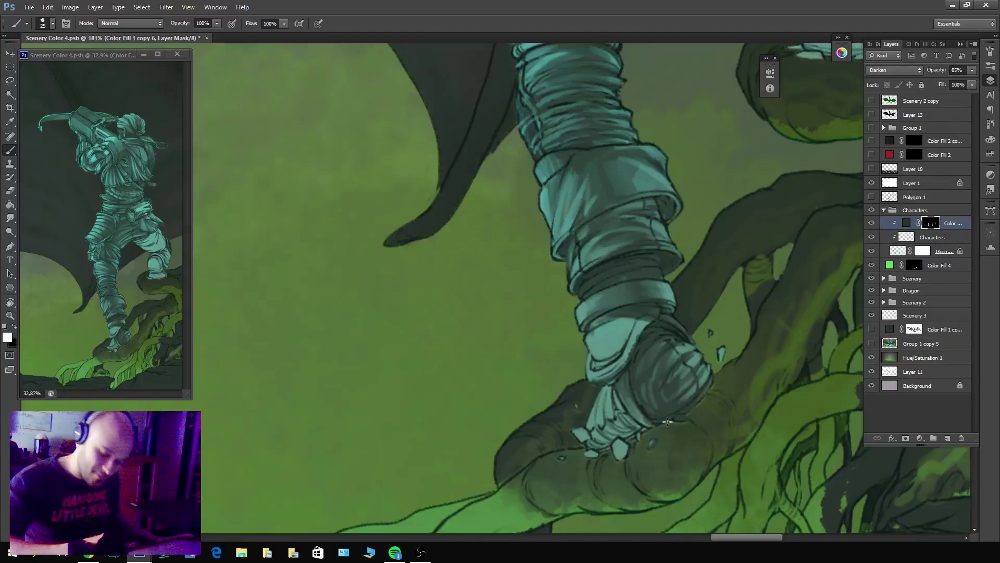
Shade the narrow wrapped end of the foot and the small stones beside it with dark and light strokes.
{"action": "key", "text": "x"}
{"action": "key", "text": "x"}
{"action": "mouse_move", "coordinate": [651, 419]}
{"action": "left_mouse_down"}
{"action": "mouse_move", "coordinate": [627, 428]}
{"action": "mouse_move", "coordinate": [638, 459]}
{"action": "mouse_move", "coordinate": [637, 432]}
{"action": "mouse_move", "coordinate": [651, 441]}
{"action": "mouse_move", "coordinate": [611, 400]}
{"action": "mouse_move", "coordinate": [618, 420]}
{"action": "mouse_move", "coordinate": [607, 394]}
{"action": "mouse_move", "coordinate": [602, 418]}
{"action": "mouse_move", "coordinate": [616, 429]}
{"action": "mouse_move", "coordinate": [599, 387]}
{"action": "mouse_move", "coordinate": [615, 446]}
{"action": "mouse_move", "coordinate": [600, 395]}
{"action": "mouse_move", "coordinate": [622, 434]}
{"action": "mouse_move", "coordinate": [608, 388]}
{"action": "mouse_move", "coordinate": [617, 417]}
{"action": "left_mouse_up"}
{"action": "key", "text": "x"}
{"action": "key", "text": "x"}
{"action": "key", "text": "x"}
{"action": "key", "text": "x"}
{"action": "mouse_move", "coordinate": [612, 383]}
{"action": "left_mouse_down"}
{"action": "mouse_move", "coordinate": [605, 448]}
{"action": "mouse_move", "coordinate": [591, 435]}
{"action": "mouse_move", "coordinate": [623, 442]}
{"action": "mouse_move", "coordinate": [607, 459]}
{"action": "mouse_move", "coordinate": [631, 454]}
{"action": "mouse_move", "coordinate": [623, 467]}
{"action": "mouse_move", "coordinate": [617, 456]}
{"action": "left_mouse_up"}
{"action": "key", "text": "x"}
{"action": "key", "text": "x"}
{"action": "key", "text": "x"}
{"action": "key", "text": "x"}
{"action": "key", "text": "x"}
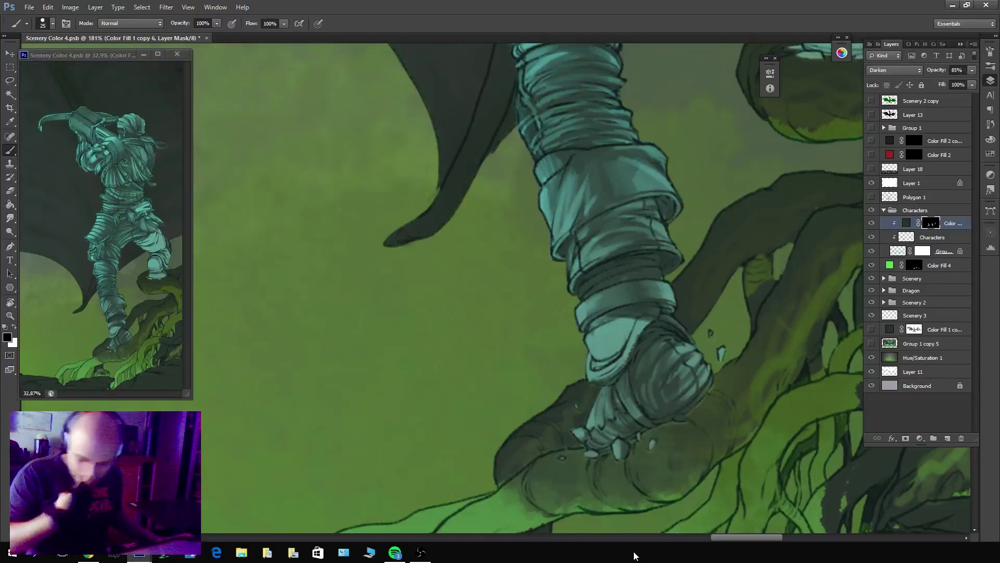
Shade the bright cloth below the ankle band with dark strokes, leaving light creases that follow its folds.
{"action": "key", "text": "x"}
{"action": "mouse_move", "coordinate": [643, 342]}
{"action": "left_mouse_down"}
{"action": "mouse_move", "coordinate": [655, 313]}
{"action": "mouse_move", "coordinate": [630, 350]}
{"action": "mouse_move", "coordinate": [633, 316]}
{"action": "mouse_move", "coordinate": [617, 316]}
{"action": "mouse_move", "coordinate": [602, 344]}
{"action": "mouse_move", "coordinate": [588, 309]}
{"action": "mouse_move", "coordinate": [589, 349]}
{"action": "mouse_move", "coordinate": [584, 337]}
{"action": "mouse_move", "coordinate": [619, 345]}
{"action": "mouse_move", "coordinate": [611, 326]}
{"action": "mouse_move", "coordinate": [634, 318]}
{"action": "mouse_move", "coordinate": [613, 334]}
{"action": "mouse_move", "coordinate": [597, 329]}
{"action": "mouse_move", "coordinate": [626, 349]}
{"action": "mouse_move", "coordinate": [579, 338]}
{"action": "mouse_move", "coordinate": [641, 319]}
{"action": "left_mouse_up"}
{"action": "key", "text": "x"}
{"action": "key", "text": "x"}
{"action": "key", "text": "x"}
{"action": "mouse_move", "coordinate": [587, 351]}
{"action": "left_mouse_down"}
{"action": "mouse_move", "coordinate": [606, 376]}
{"action": "mouse_move", "coordinate": [632, 337]}
{"action": "mouse_move", "coordinate": [631, 359]}
{"action": "mouse_move", "coordinate": [685, 366]}
{"action": "left_mouse_up"}
{"action": "key", "text": "x"}
{"action": "key", "text": "x"}
{"action": "key", "text": "x"}
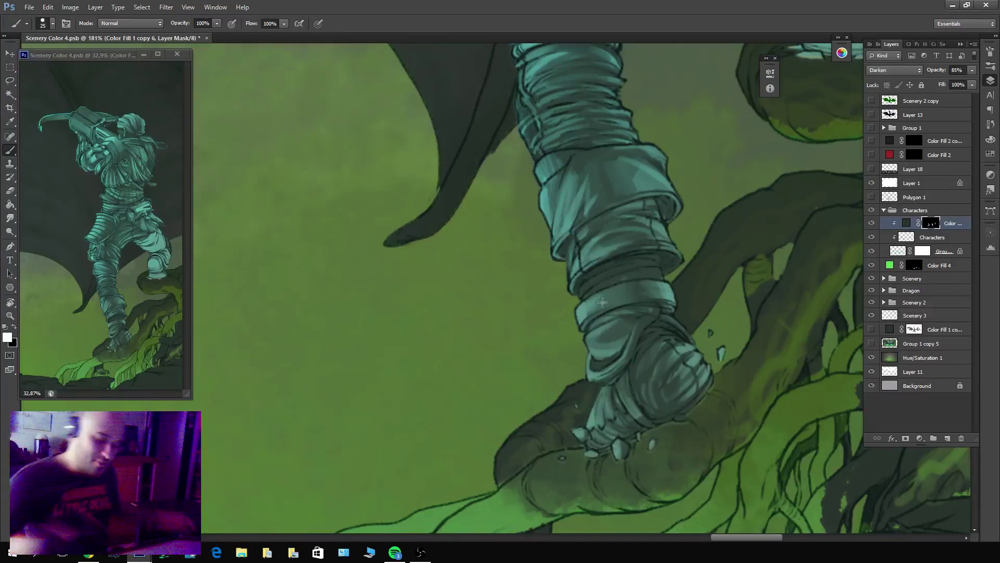
Refine the ankle band with alternating dark and light strokes to define its rounded form.
{"action": "key", "text": "x"}
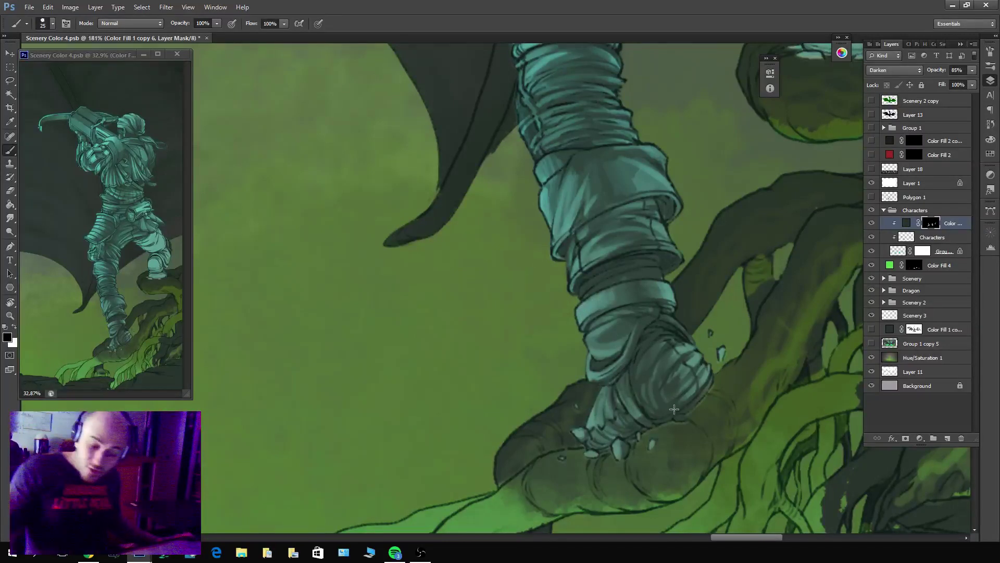
{"action": "key", "text": "x"}
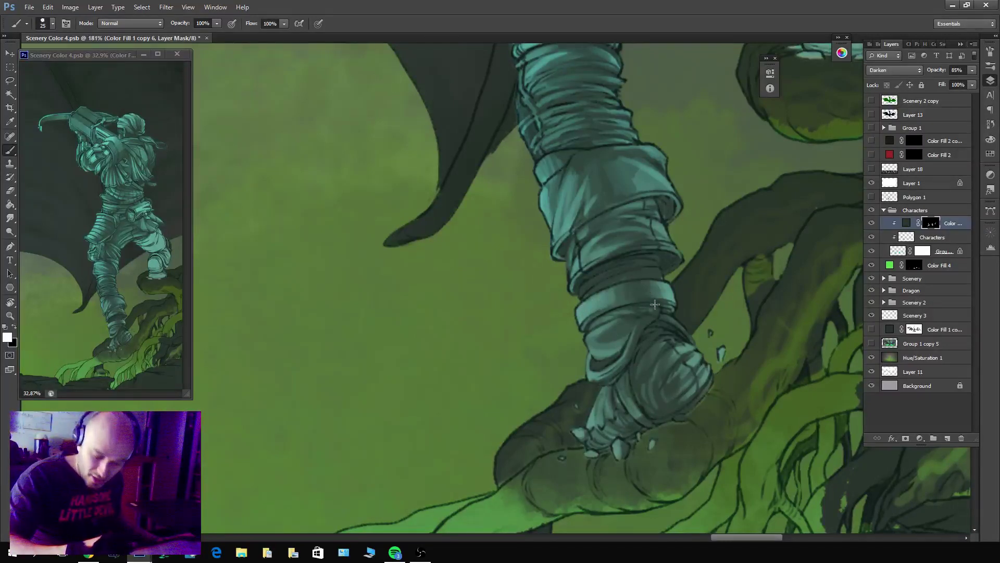
{"action": "key", "text": "x"}
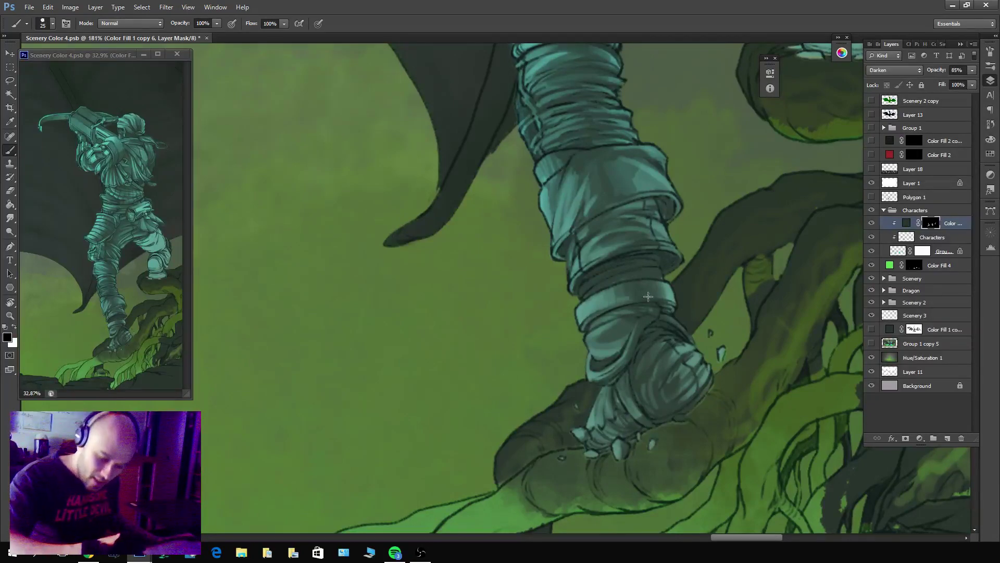
{"action": "key", "text": "x"}
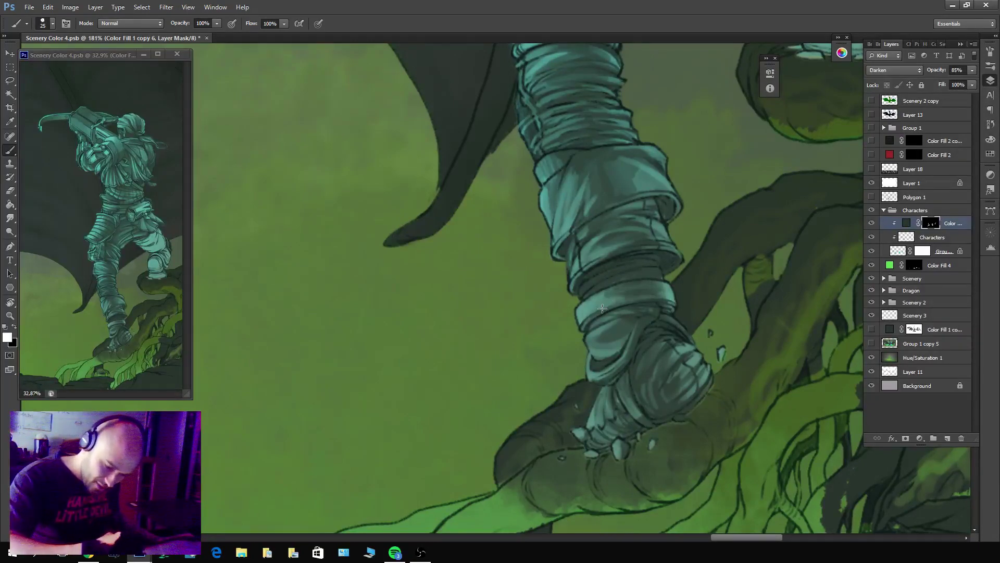
{"action": "key", "text": "x"}
{"action": "key", "text": "x"}
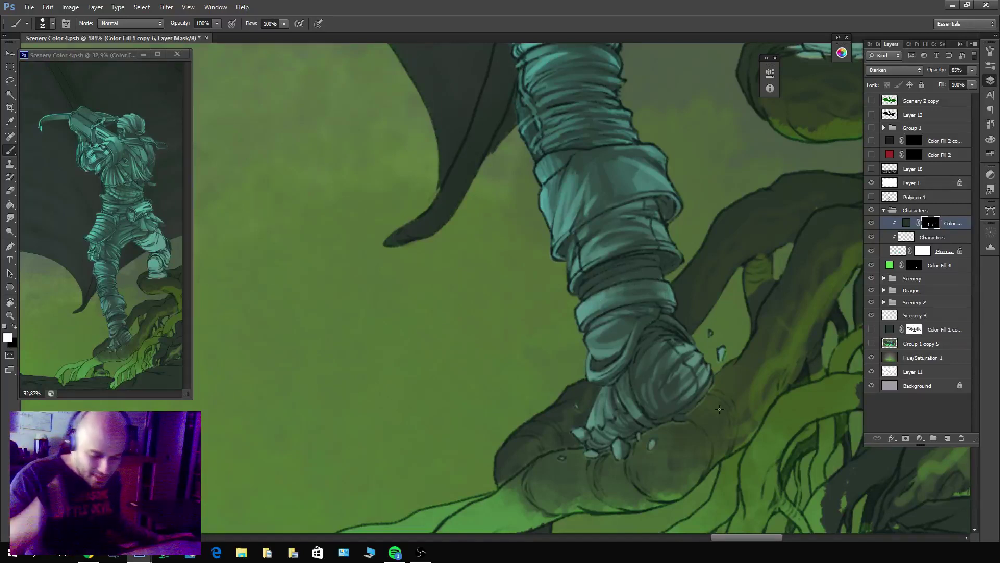
Add light and dark fold strokes to the wide cloth cuff around the lower leg.
{"action": "key", "text": "x"}
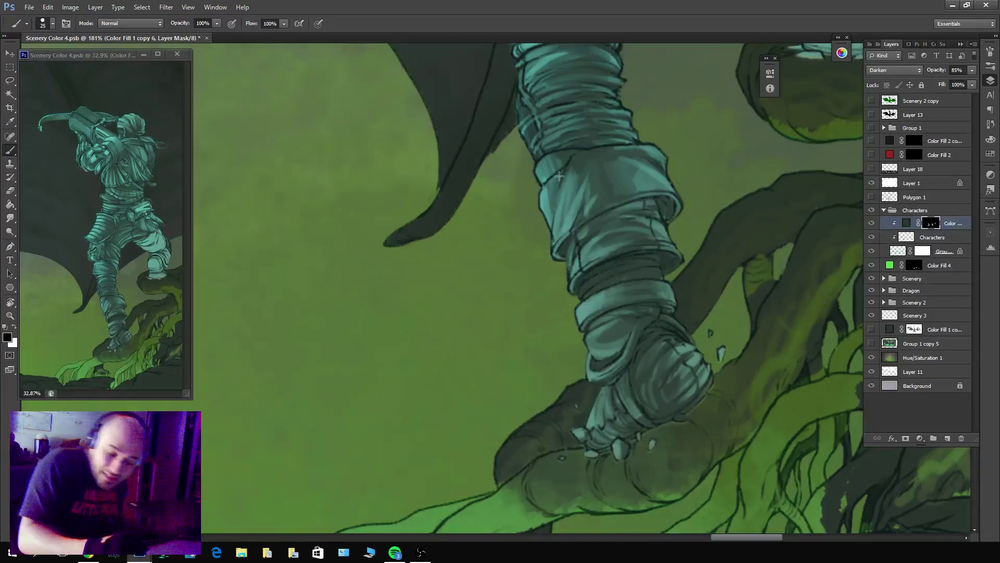
{"action": "key", "text": "x"}
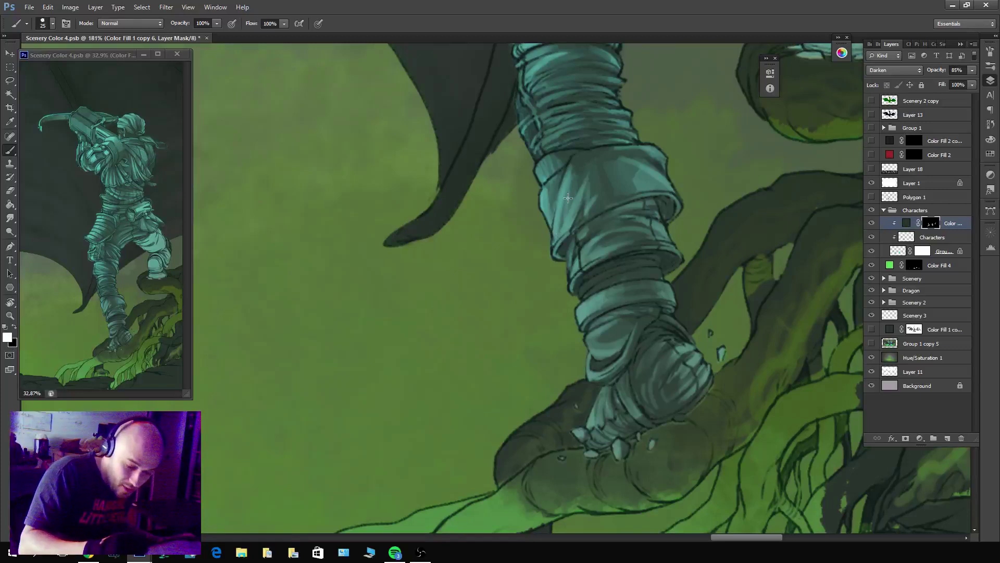
{"action": "key", "text": "x"}
{"action": "left_click_drag", "start_coordinate": [560, 232], "coordinate": [563, 235]}
{"action": "mouse_move", "coordinate": [589, 177]}
{"action": "left_mouse_down"}
{"action": "mouse_move", "coordinate": [587, 205]}
{"action": "mouse_move", "coordinate": [592, 177]}
{"action": "left_mouse_up"}
{"action": "key", "text": "x"}
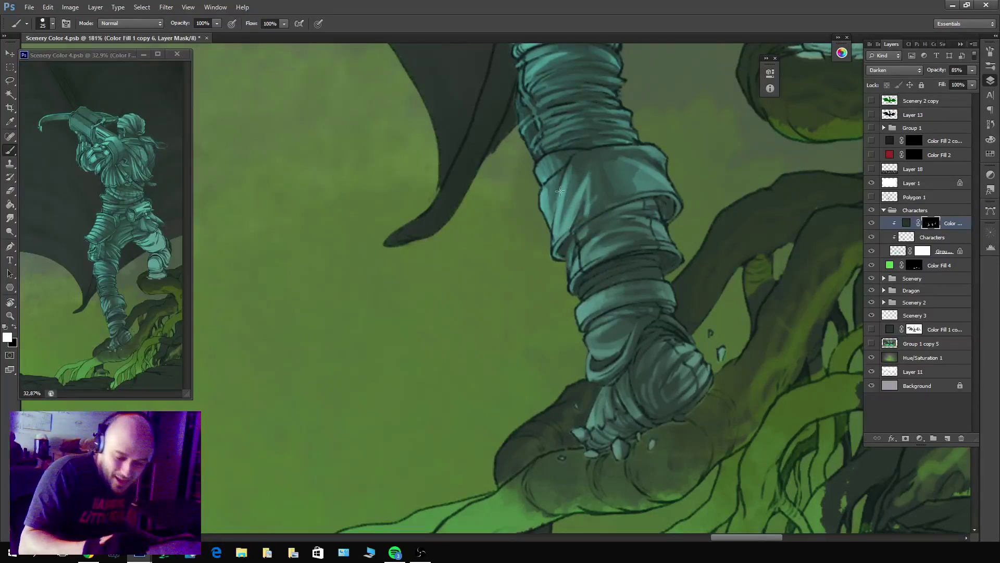
{"action": "key", "text": "x"}
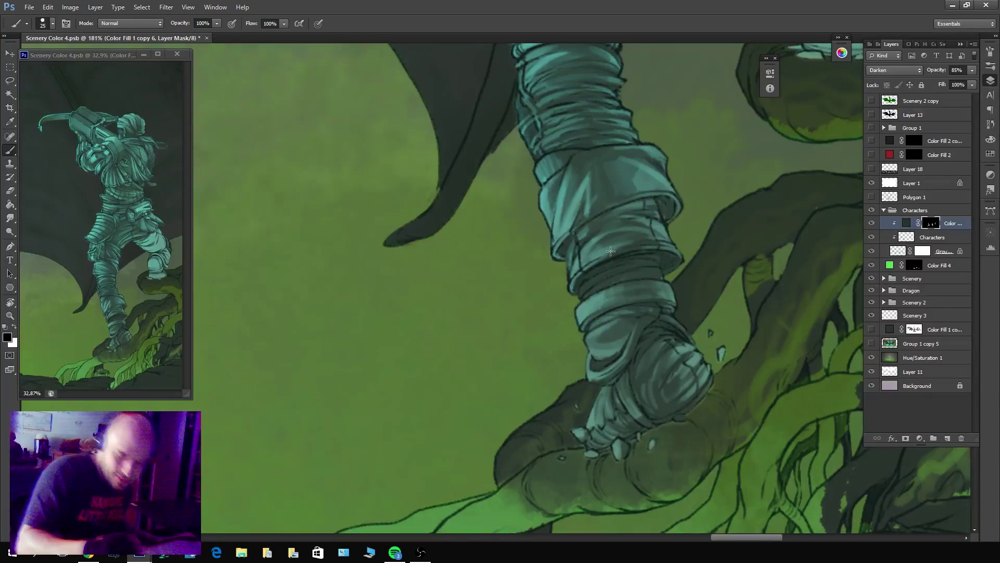
Cover the inner and lower part of the bent leg's thigh with the dark fill, keeping light fold lines.
{"action": "scroll", "coordinate": [611, 251], "scroll_direction": "down", "scroll_amount": 5}
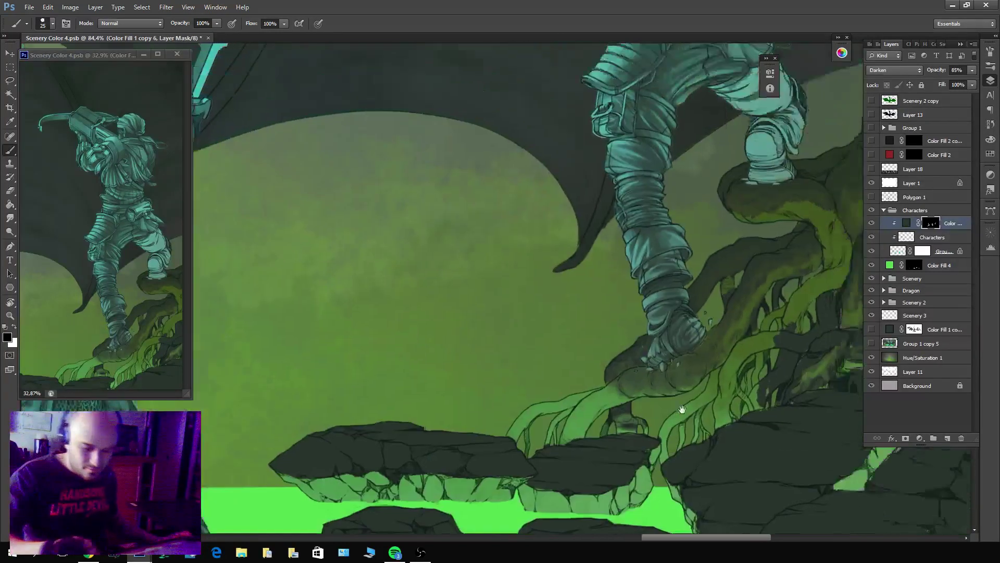
{"action": "scroll", "coordinate": [723, 222], "scroll_direction": "up", "scroll_amount": 4}
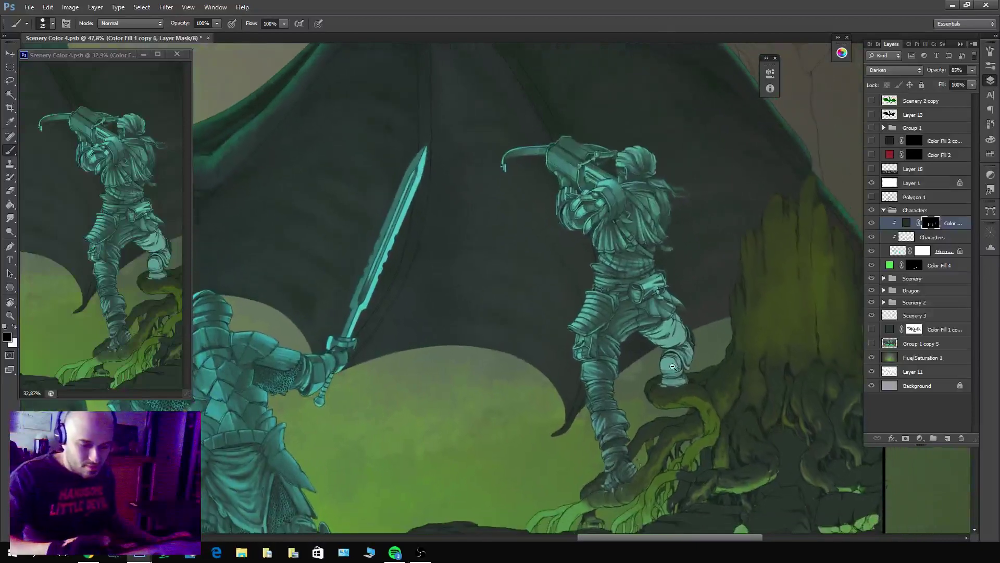
{"action": "scroll", "coordinate": [657, 305], "scroll_direction": "up", "scroll_amount": 2}
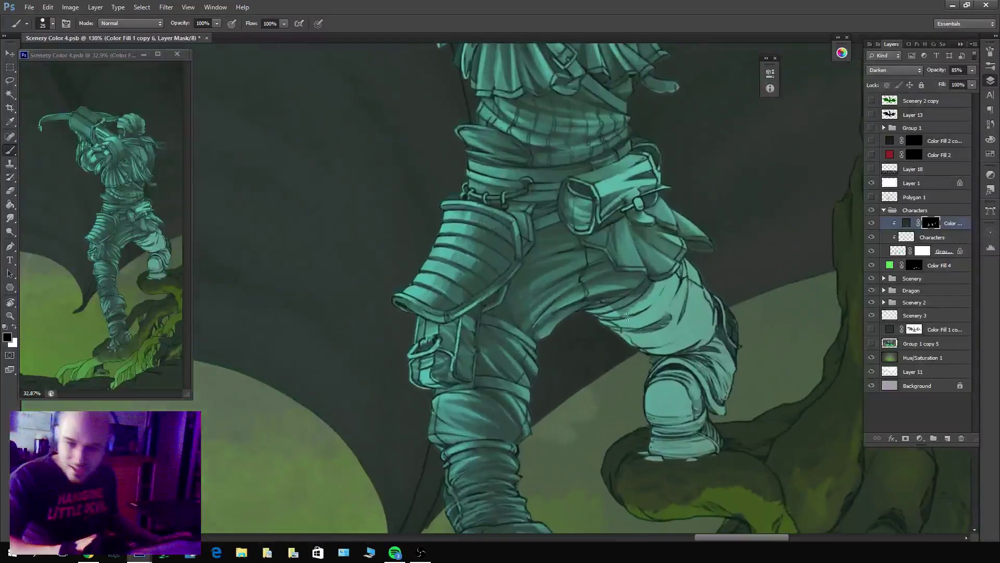
{"action": "key", "text": "x"}
{"action": "mouse_move", "coordinate": [646, 288]}
{"action": "left_mouse_down"}
{"action": "mouse_move", "coordinate": [693, 337]}
{"action": "mouse_move", "coordinate": [646, 348]}
{"action": "mouse_move", "coordinate": [623, 320]}
{"action": "mouse_move", "coordinate": [636, 291]}
{"action": "mouse_move", "coordinate": [608, 295]}
{"action": "left_mouse_up"}
{"action": "key", "text": "x"}
{"action": "key", "text": "x"}
{"action": "key", "text": "x"}
{"action": "key", "text": "x"}
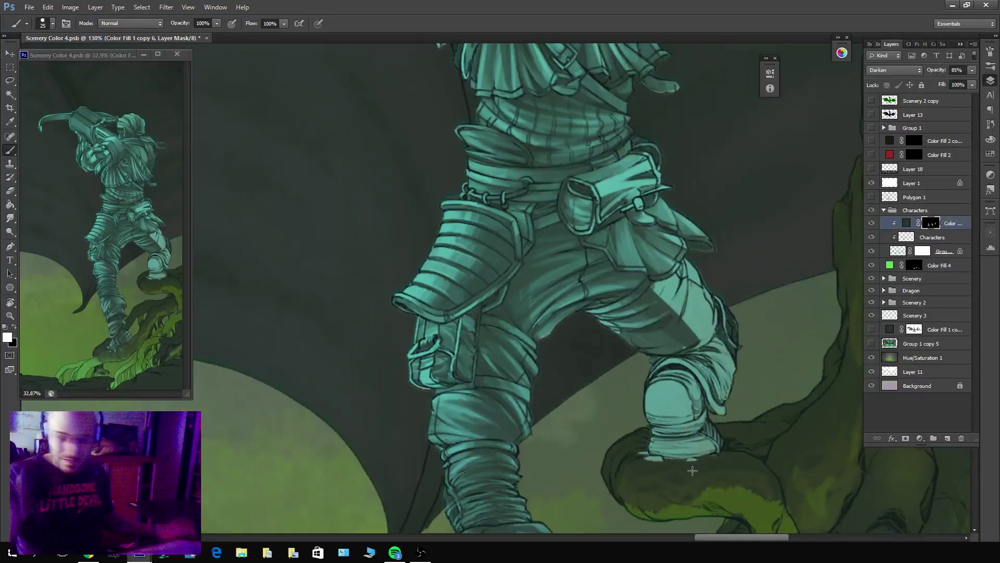
Model the folds along the underside of the bent thigh with dark and light strokes.
{"action": "key", "text": "x"}
{"action": "left_click_drag", "start_coordinate": [631, 342], "coordinate": [676, 345]}
{"action": "mouse_move", "coordinate": [628, 337]}
{"action": "left_mouse_down"}
{"action": "mouse_move", "coordinate": [677, 334]}
{"action": "mouse_move", "coordinate": [689, 320]}
{"action": "left_mouse_up"}
{"action": "key", "text": "x"}
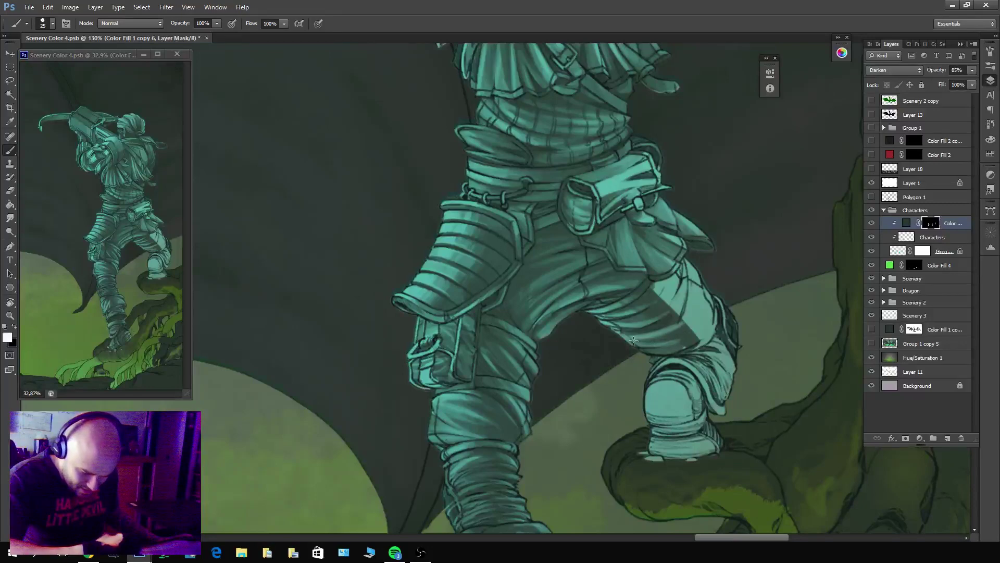
{"action": "key", "text": "x"}
{"action": "mouse_move", "coordinate": [633, 340]}
{"action": "left_mouse_down"}
{"action": "mouse_move", "coordinate": [687, 341]}
{"action": "mouse_move", "coordinate": [634, 342]}
{"action": "mouse_move", "coordinate": [688, 328]}
{"action": "mouse_move", "coordinate": [640, 340]}
{"action": "mouse_move", "coordinate": [692, 345]}
{"action": "left_mouse_up"}
{"action": "key", "text": "x"}
{"action": "key", "text": "x"}
{"action": "key", "text": "x"}
Extend the dark fill over the remaining bright area of the bent thigh, from the pouch to the knee.
{"action": "mouse_move", "coordinate": [661, 297]}
{"action": "left_mouse_down"}
{"action": "mouse_move", "coordinate": [674, 314]}
{"action": "mouse_move", "coordinate": [658, 288]}
{"action": "mouse_move", "coordinate": [681, 295]}
{"action": "mouse_move", "coordinate": [689, 261]}
{"action": "left_mouse_up"}
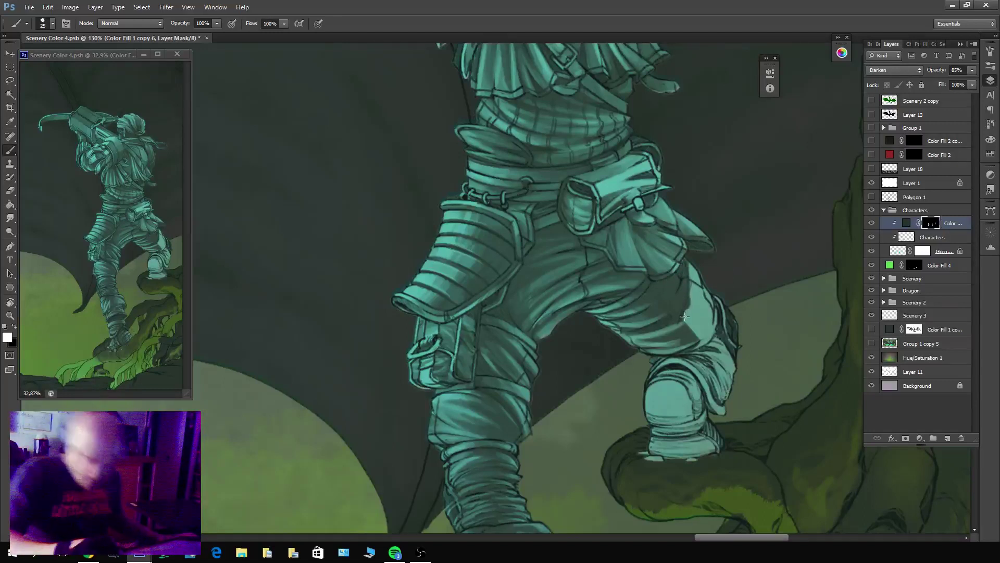
{"action": "mouse_move", "coordinate": [689, 334]}
{"action": "left_mouse_down"}
{"action": "mouse_move", "coordinate": [690, 289]}
{"action": "mouse_move", "coordinate": [680, 319]}
{"action": "left_mouse_up"}
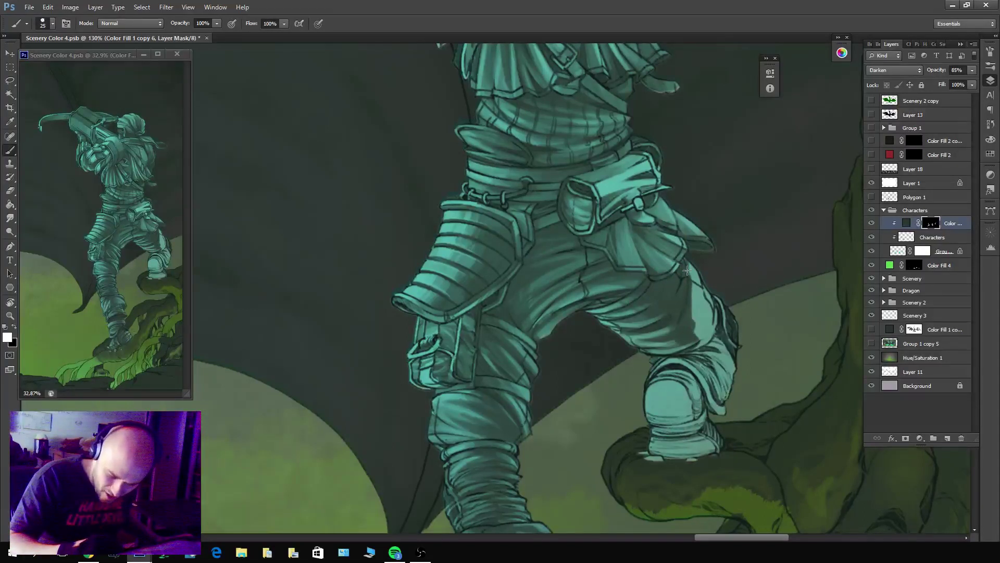
{"action": "left_click_drag", "start_coordinate": [688, 271], "coordinate": [701, 336]}
{"action": "mouse_move", "coordinate": [705, 286]}
{"action": "left_mouse_down"}
{"action": "mouse_move", "coordinate": [702, 333]}
{"action": "mouse_move", "coordinate": [720, 305]}
{"action": "left_mouse_up"}
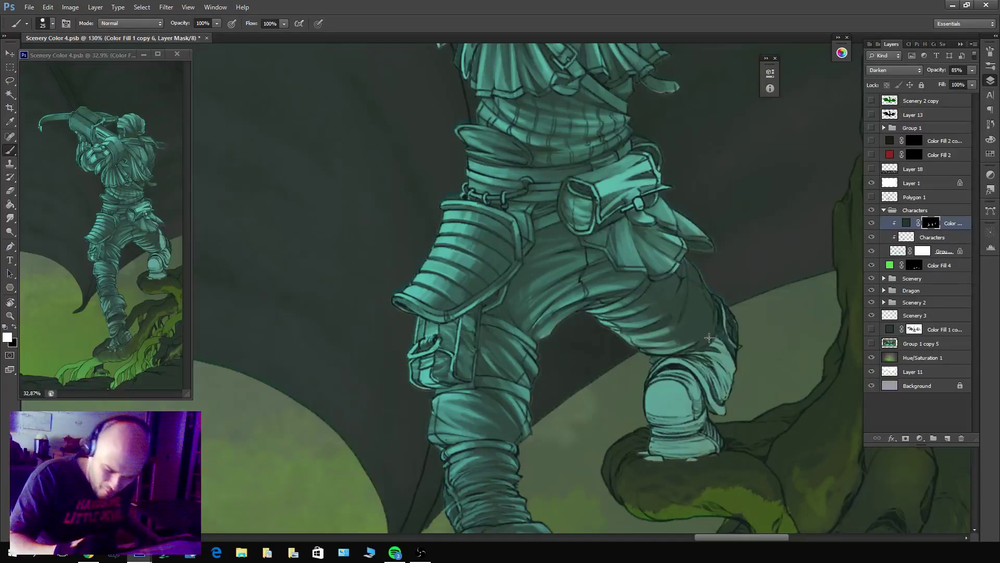
Paint light curved creases across the outer side of the bent thigh near the knee.
{"action": "key", "text": "x"}
{"action": "mouse_move", "coordinate": [698, 347]}
{"action": "left_mouse_down"}
{"action": "mouse_move", "coordinate": [709, 289]}
{"action": "mouse_move", "coordinate": [701, 276]}
{"action": "left_mouse_up"}
{"action": "mouse_move", "coordinate": [709, 328]}
{"action": "left_mouse_down"}
{"action": "mouse_move", "coordinate": [706, 282]}
{"action": "mouse_move", "coordinate": [698, 339]}
{"action": "left_mouse_up"}
{"action": "key", "text": "x"}
{"action": "key", "text": "x"}
{"action": "left_click_drag", "start_coordinate": [701, 274], "coordinate": [696, 309]}
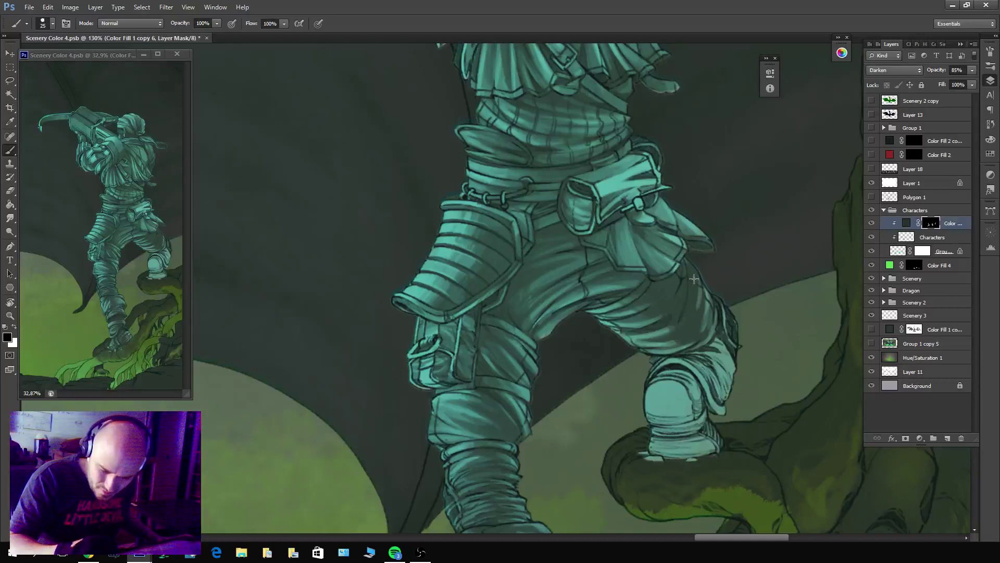
{"action": "mouse_move", "coordinate": [688, 254]}
{"action": "left_mouse_down"}
{"action": "mouse_move", "coordinate": [701, 318]}
{"action": "mouse_move", "coordinate": [687, 314]}
{"action": "mouse_move", "coordinate": [686, 326]}
{"action": "left_mouse_up"}
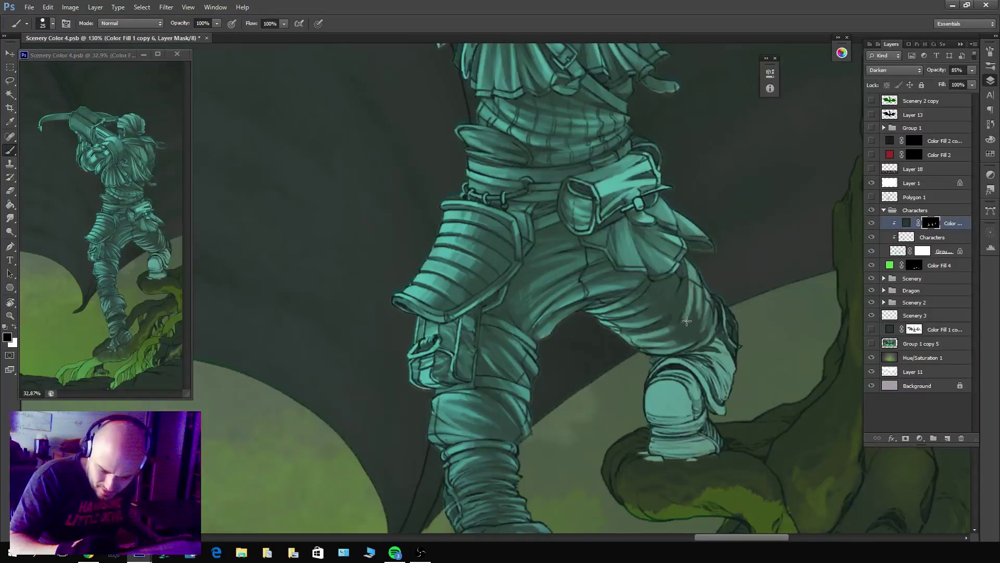
Refine the outer thigh creases by alternating dark and light strokes down to the knee.
{"action": "key", "text": "x"}
{"action": "mouse_move", "coordinate": [696, 273]}
{"action": "left_mouse_down"}
{"action": "mouse_move", "coordinate": [688, 336]}
{"action": "mouse_move", "coordinate": [688, 317]}
{"action": "mouse_move", "coordinate": [665, 328]}
{"action": "mouse_move", "coordinate": [683, 346]}
{"action": "mouse_move", "coordinate": [690, 312]}
{"action": "mouse_move", "coordinate": [680, 334]}
{"action": "mouse_move", "coordinate": [698, 340]}
{"action": "left_mouse_up"}
{"action": "key", "text": "x"}
{"action": "key", "text": "x"}
{"action": "key", "text": "x"}
{"action": "key", "text": "x"}
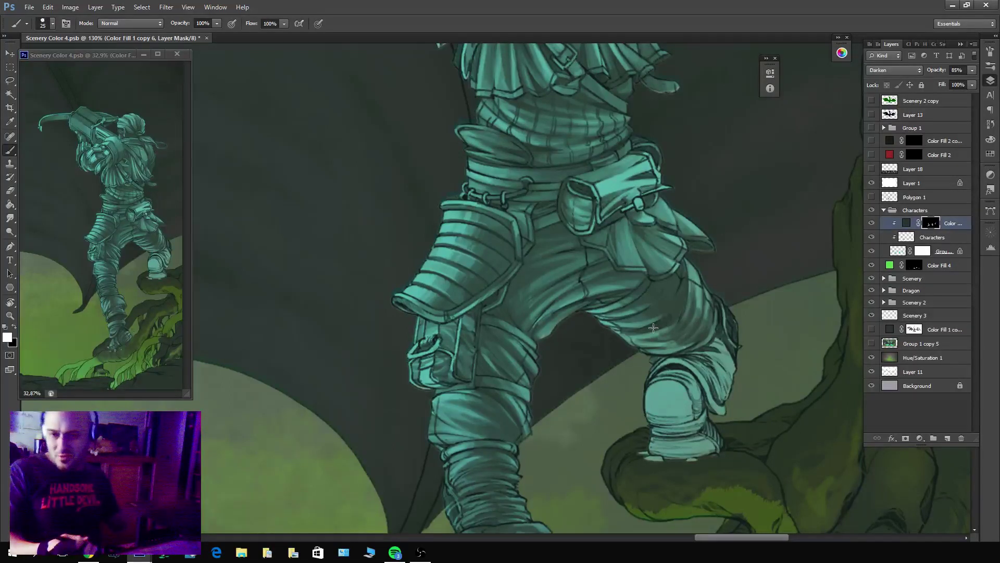
Add light creases to the middle of the bent thigh just below the hanging pouches.
{"action": "key", "text": "x"}
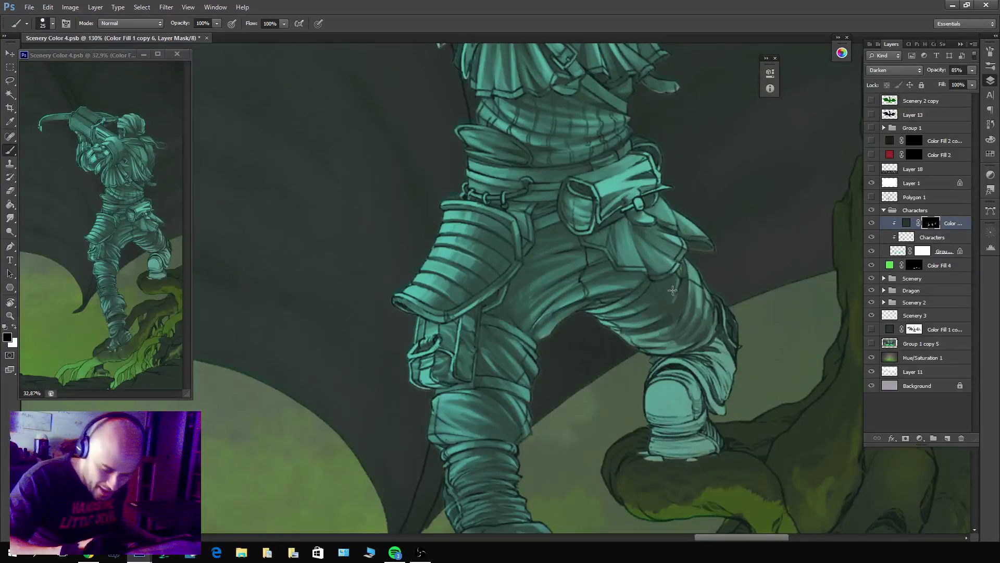
{"action": "mouse_move", "coordinate": [673, 290]}
{"action": "left_mouse_down"}
{"action": "mouse_move", "coordinate": [654, 312]}
{"action": "mouse_move", "coordinate": [675, 292]}
{"action": "mouse_move", "coordinate": [681, 265]}
{"action": "mouse_move", "coordinate": [665, 315]}
{"action": "left_mouse_up"}
{"action": "key", "text": "x"}
{"action": "key", "text": "x"}
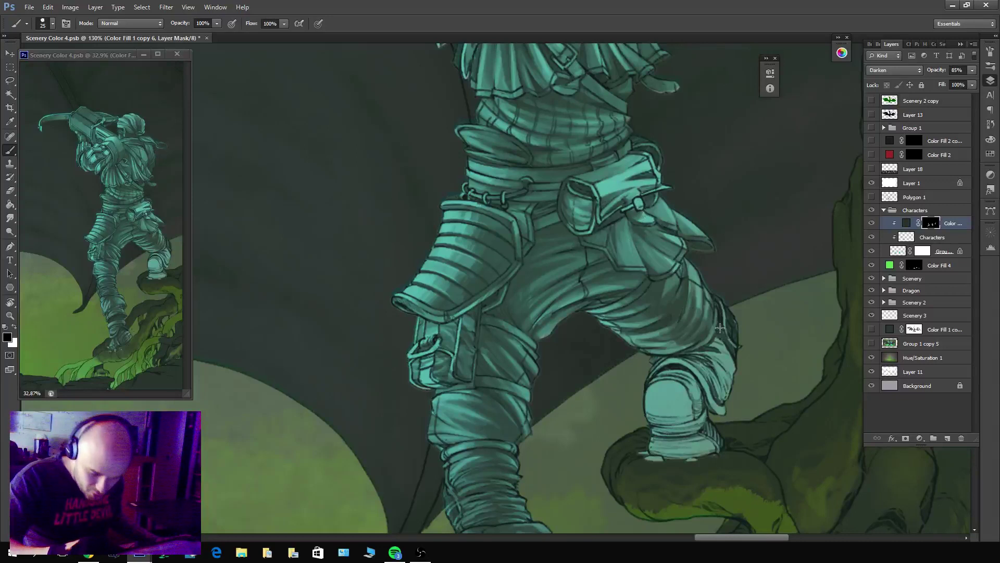
Shade the loose cloth around and below the bent knee with dark strokes, leaving light folds.
{"action": "key", "text": "x"}
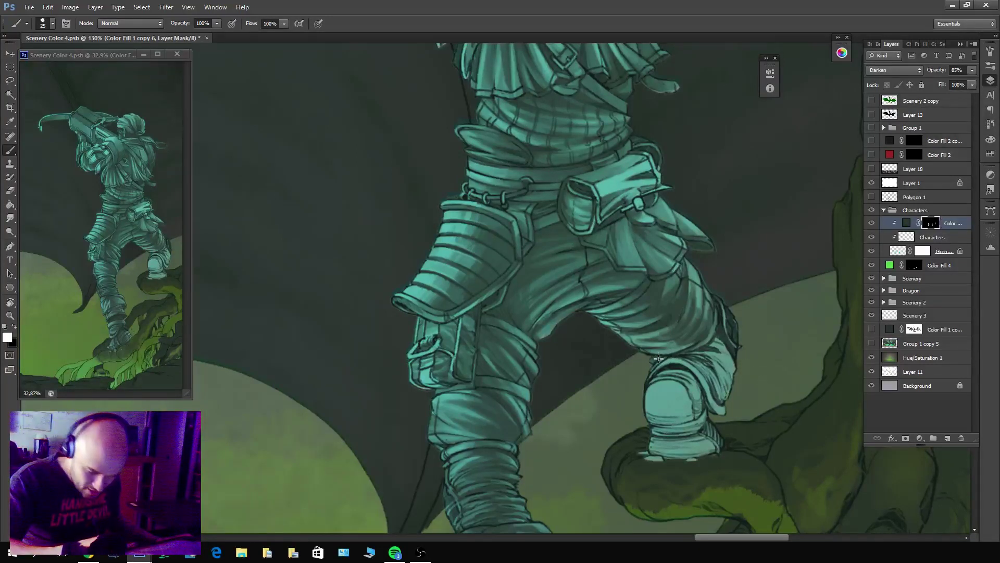
{"action": "mouse_move", "coordinate": [689, 359]}
{"action": "left_mouse_down"}
{"action": "mouse_move", "coordinate": [719, 396]}
{"action": "mouse_move", "coordinate": [717, 344]}
{"action": "mouse_move", "coordinate": [738, 381]}
{"action": "mouse_move", "coordinate": [706, 363]}
{"action": "mouse_move", "coordinate": [734, 374]}
{"action": "mouse_move", "coordinate": [718, 344]}
{"action": "left_mouse_up"}
{"action": "key", "text": "x"}
{"action": "mouse_move", "coordinate": [729, 387]}
{"action": "left_mouse_down"}
{"action": "mouse_move", "coordinate": [710, 360]}
{"action": "mouse_move", "coordinate": [727, 393]}
{"action": "mouse_move", "coordinate": [698, 362]}
{"action": "mouse_move", "coordinate": [724, 405]}
{"action": "mouse_move", "coordinate": [705, 374]}
{"action": "mouse_move", "coordinate": [663, 366]}
{"action": "mouse_move", "coordinate": [704, 390]}
{"action": "left_mouse_up"}
{"action": "key", "text": "x"}
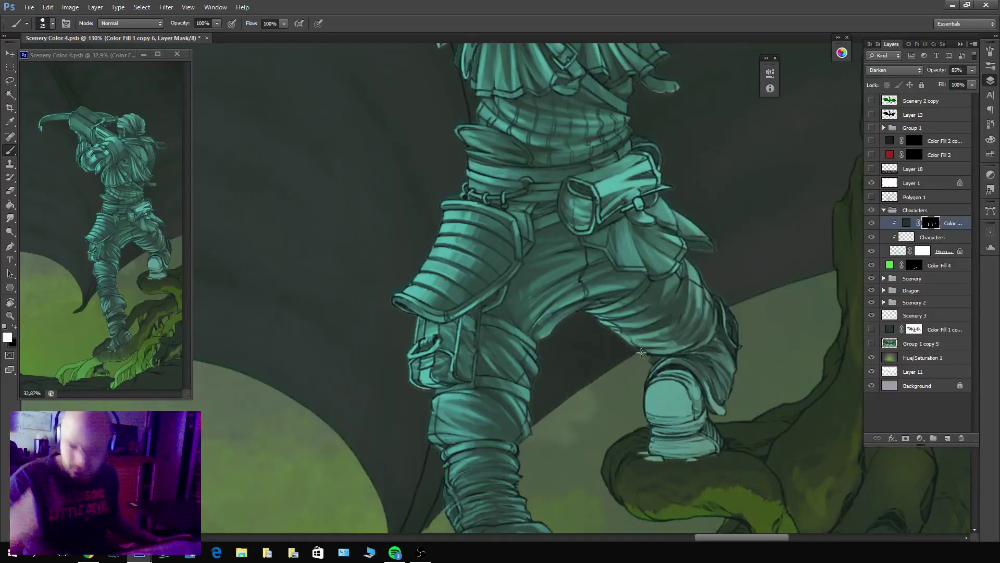
Cover the bent leg's wrapped lower part, down to where it meets the root, with the dark fill.
{"action": "left_click_drag", "start_coordinate": [695, 394], "coordinate": [691, 377]}
{"action": "mouse_move", "coordinate": [701, 417]}
{"action": "left_mouse_down"}
{"action": "mouse_move", "coordinate": [687, 375]}
{"action": "mouse_move", "coordinate": [666, 370]}
{"action": "mouse_move", "coordinate": [675, 385]}
{"action": "mouse_move", "coordinate": [667, 428]}
{"action": "mouse_move", "coordinate": [655, 392]}
{"action": "left_mouse_up"}
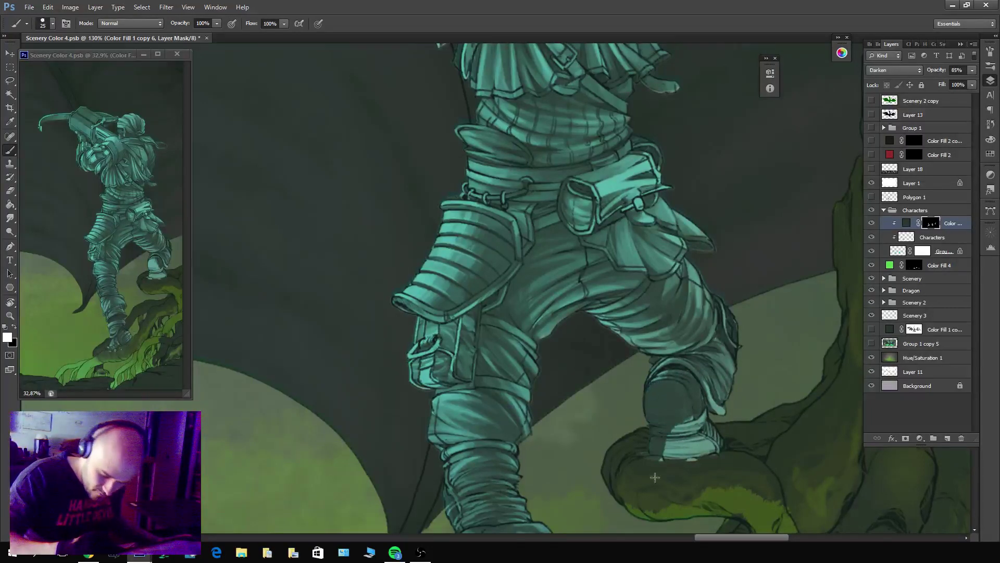
{"action": "mouse_move", "coordinate": [655, 477]}
{"action": "left_mouse_down"}
{"action": "mouse_move", "coordinate": [711, 411]}
{"action": "mouse_move", "coordinate": [700, 456]}
{"action": "mouse_move", "coordinate": [721, 444]}
{"action": "left_mouse_up"}
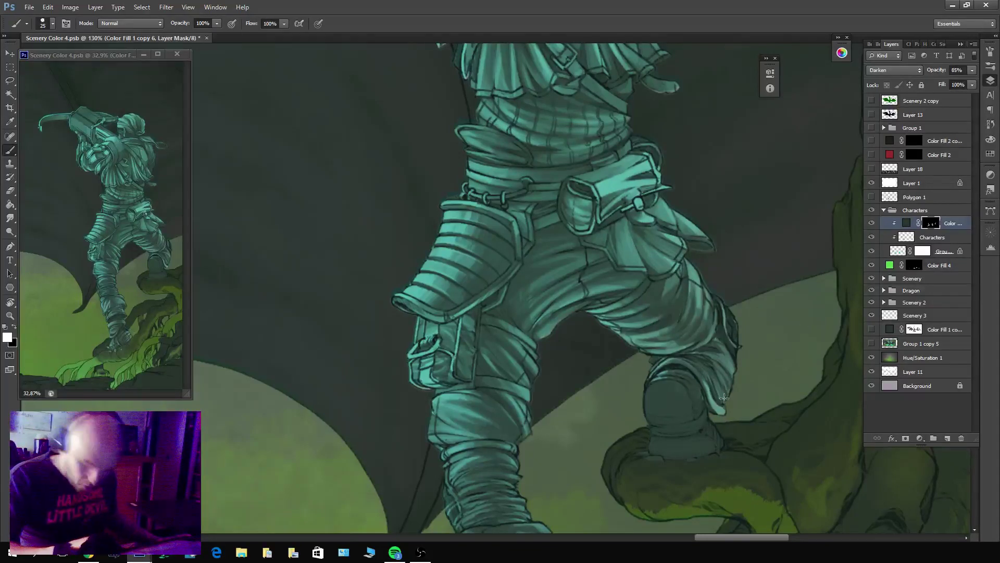
Paint light horizontal wrapping bands over the bent leg's lower part, reducing the brush size to 15.
{"action": "key", "text": "x"}
{"action": "mouse_move", "coordinate": [657, 412]}
{"action": "left_mouse_down"}
{"action": "mouse_move", "coordinate": [642, 407]}
{"action": "mouse_move", "coordinate": [690, 396]}
{"action": "mouse_move", "coordinate": [658, 382]}
{"action": "left_mouse_up"}
{"action": "mouse_move", "coordinate": [686, 421]}
{"action": "left_mouse_down"}
{"action": "mouse_move", "coordinate": [649, 429]}
{"action": "mouse_move", "coordinate": [645, 442]}
{"action": "mouse_move", "coordinate": [672, 452]}
{"action": "mouse_move", "coordinate": [650, 441]}
{"action": "mouse_move", "coordinate": [691, 437]}
{"action": "left_mouse_up"}
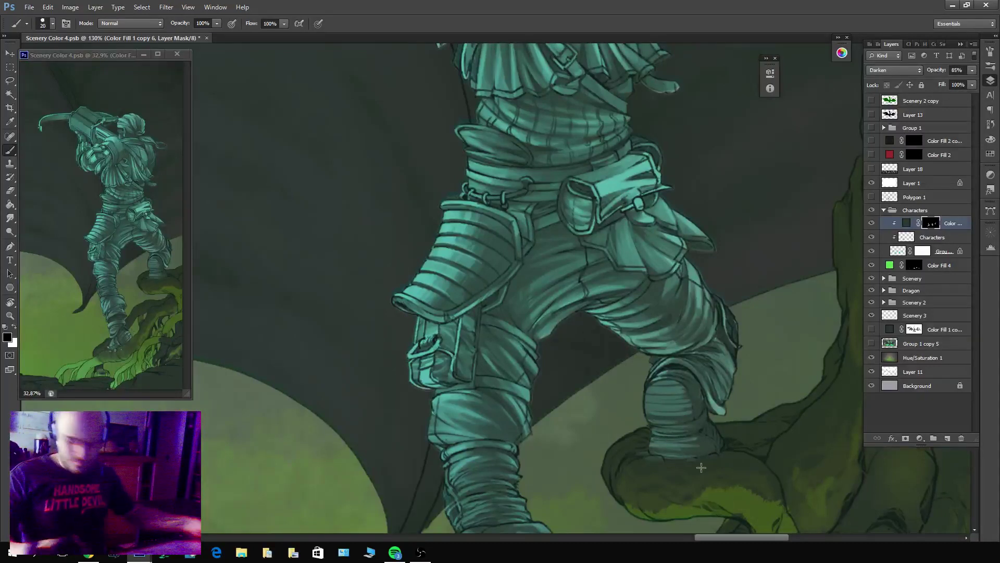
{"action": "key", "text": "bracketleft"}
{"action": "mouse_move", "coordinate": [665, 405]}
{"action": "left_mouse_down"}
{"action": "mouse_move", "coordinate": [645, 391]}
{"action": "mouse_move", "coordinate": [680, 382]}
{"action": "mouse_move", "coordinate": [657, 377]}
{"action": "mouse_move", "coordinate": [649, 382]}
{"action": "mouse_move", "coordinate": [689, 407]}
{"action": "left_mouse_up"}
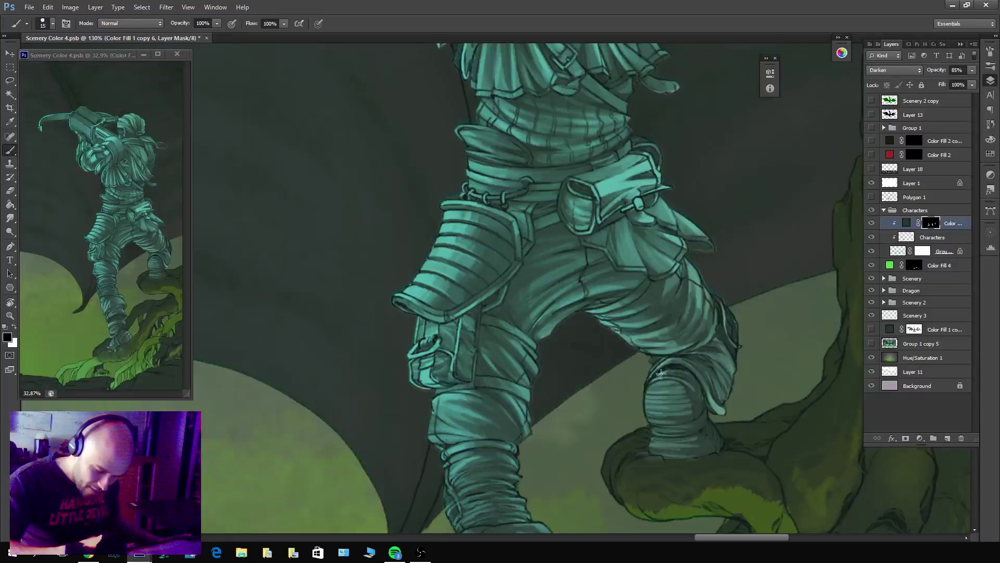
Deepen and brighten the lower leg's wrapping bands with fine dark and light strokes.
{"action": "key", "text": "x"}
{"action": "key", "text": "x"}
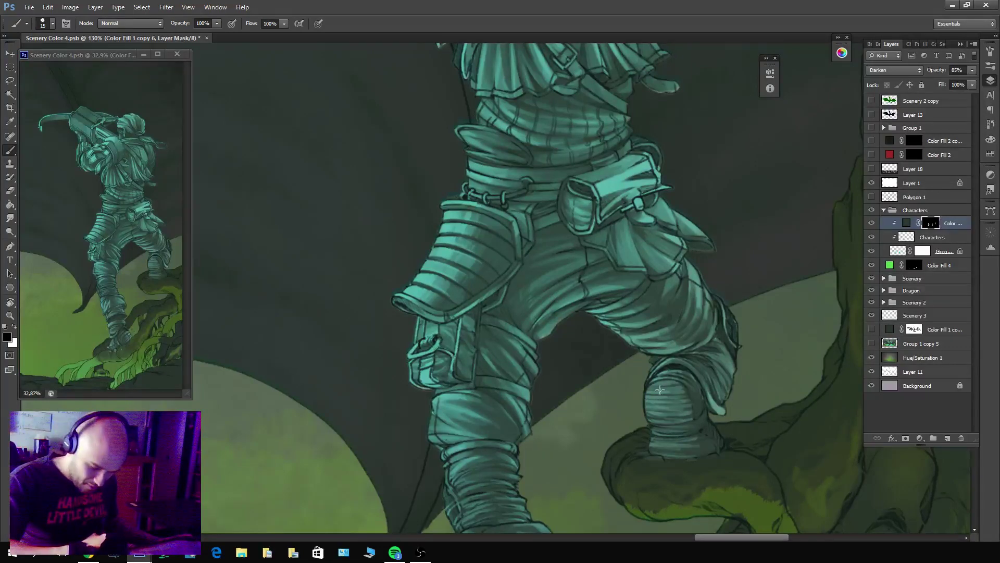
{"action": "key", "text": "x"}
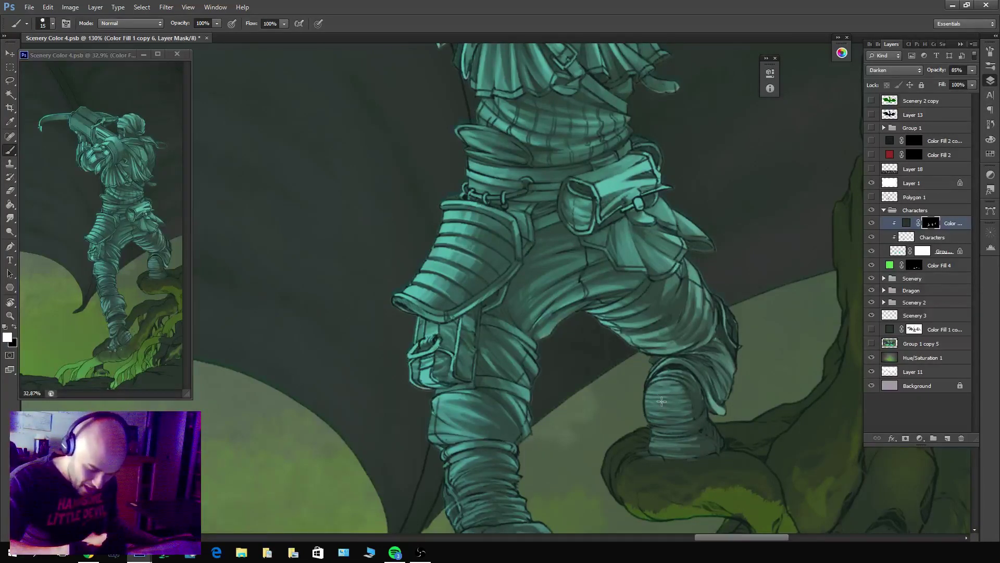
{"action": "key", "text": "x"}
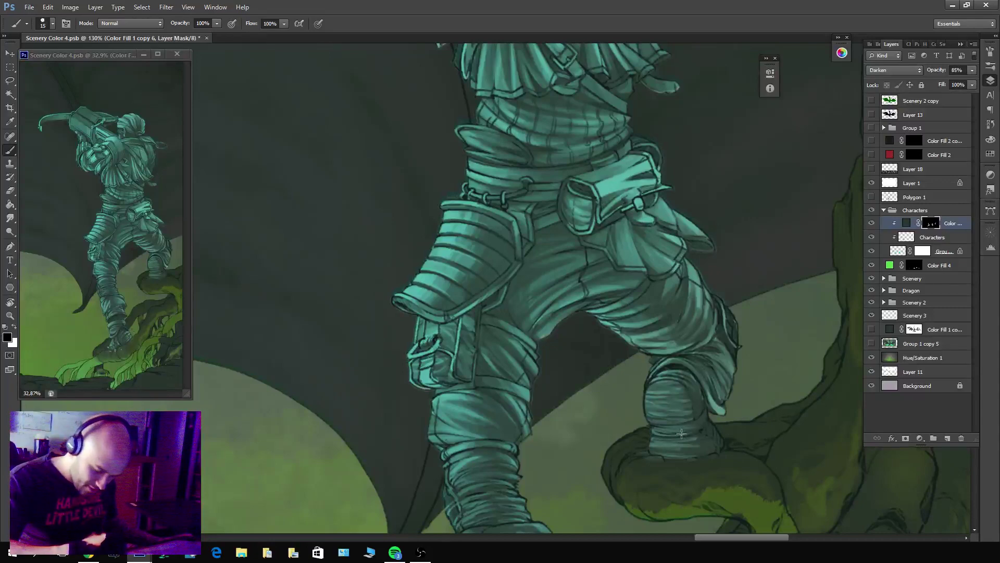
{"action": "key", "text": "x"}
{"action": "key", "text": "x"}
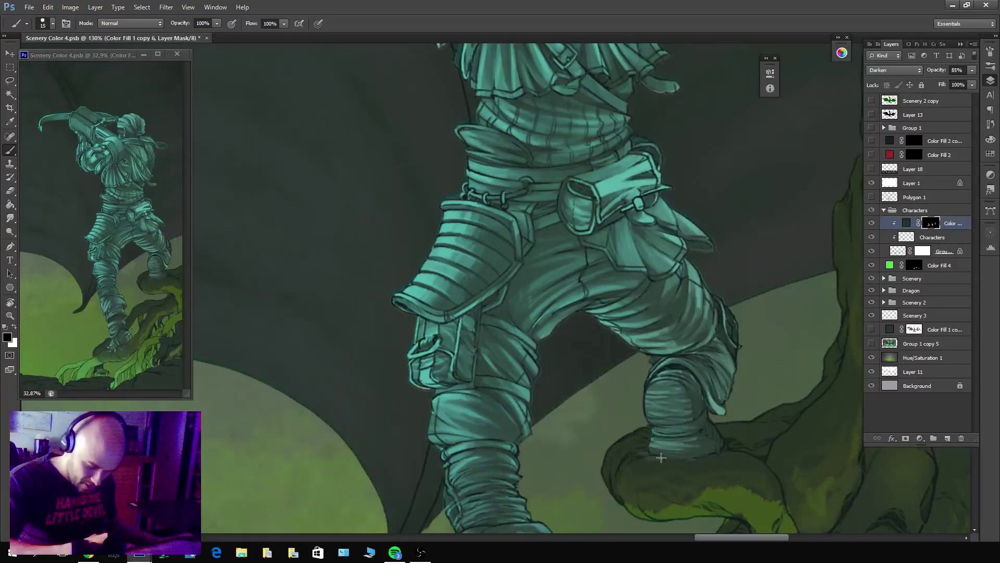
Bring out the small light chips along the base of the bent leg where it rests on the root.
{"action": "mouse_move", "coordinate": [665, 458]}
{"action": "left_mouse_down"}
{"action": "mouse_move", "coordinate": [635, 453]}
{"action": "mouse_move", "coordinate": [695, 460]}
{"action": "left_mouse_up"}
{"action": "key", "text": "x"}
{"action": "key", "text": "x"}
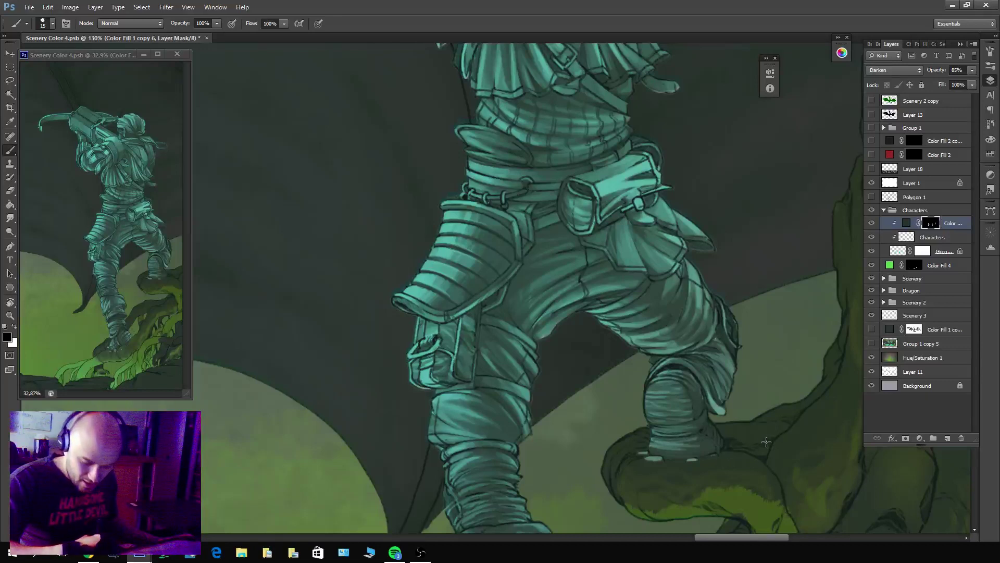
{"action": "key", "text": "x"}
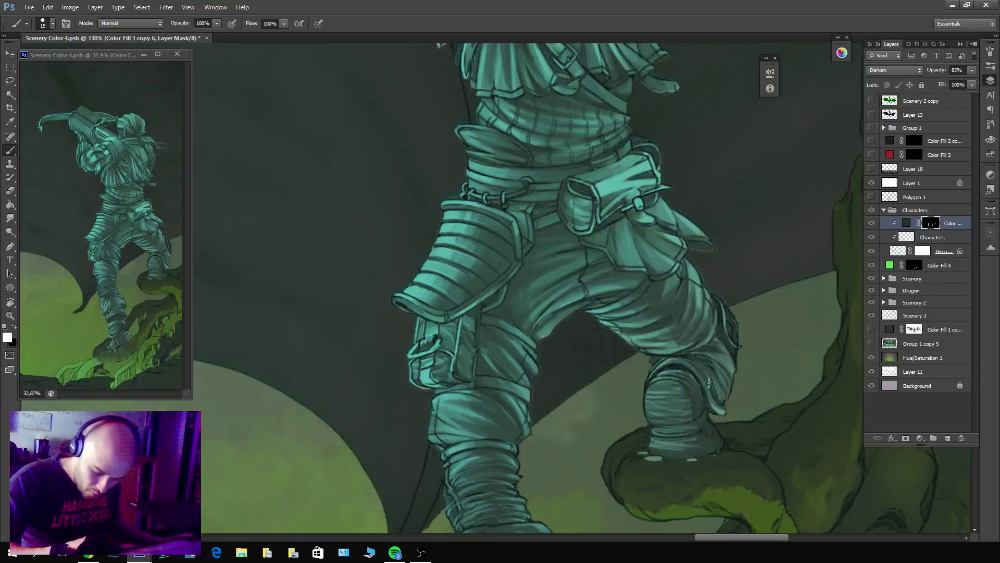
Touch up the bent leg's outer wrapping with small dark and light strokes, and save the illustration.
{"action": "key", "text": "x"}
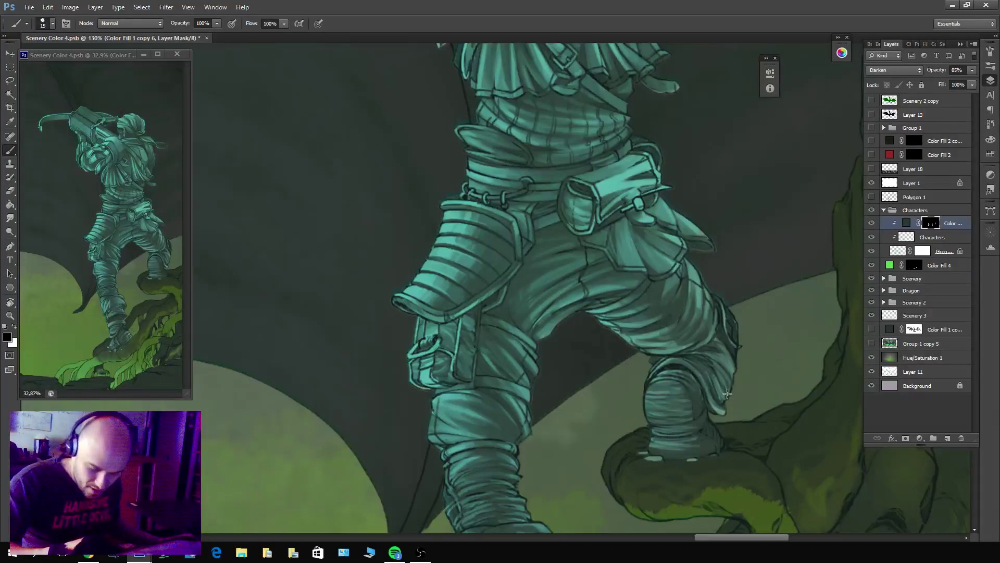
{"action": "key", "text": "x"}
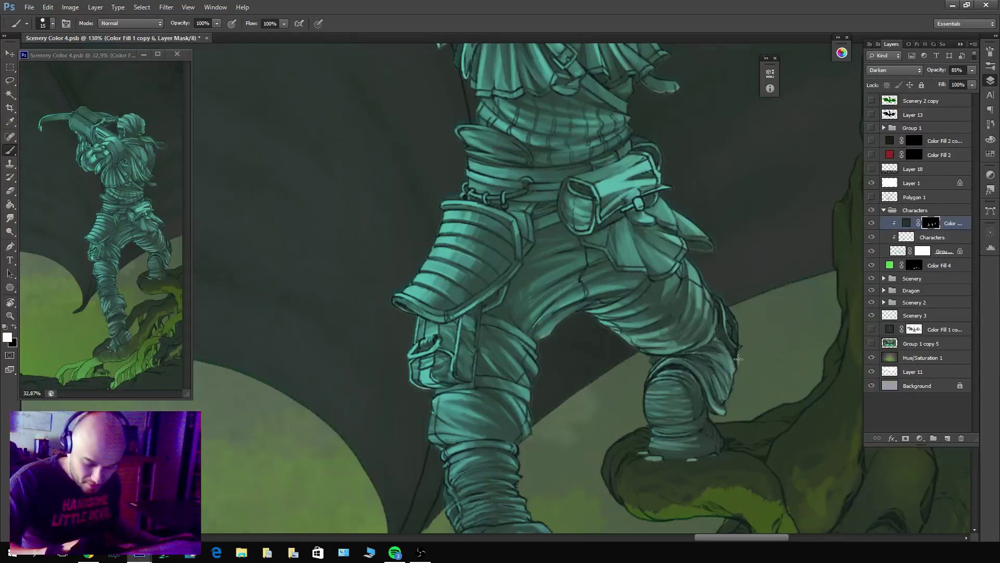
{"action": "key", "text": "x"}
{"action": "key", "text": "ctrl+0"}
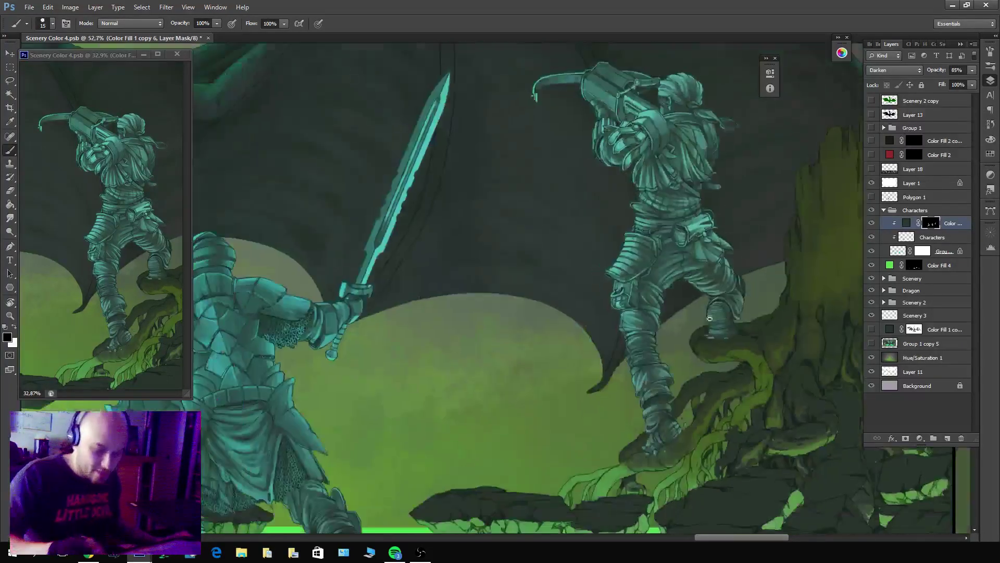
{"action": "key", "text": "ctrl+s"}
Frame the leaping hooded swordsman in both the main view and the floating preview, making the preview window wider and shorter.
{"action": "scroll", "coordinate": [733, 351], "scroll_direction": "down", "scroll_amount": 6}
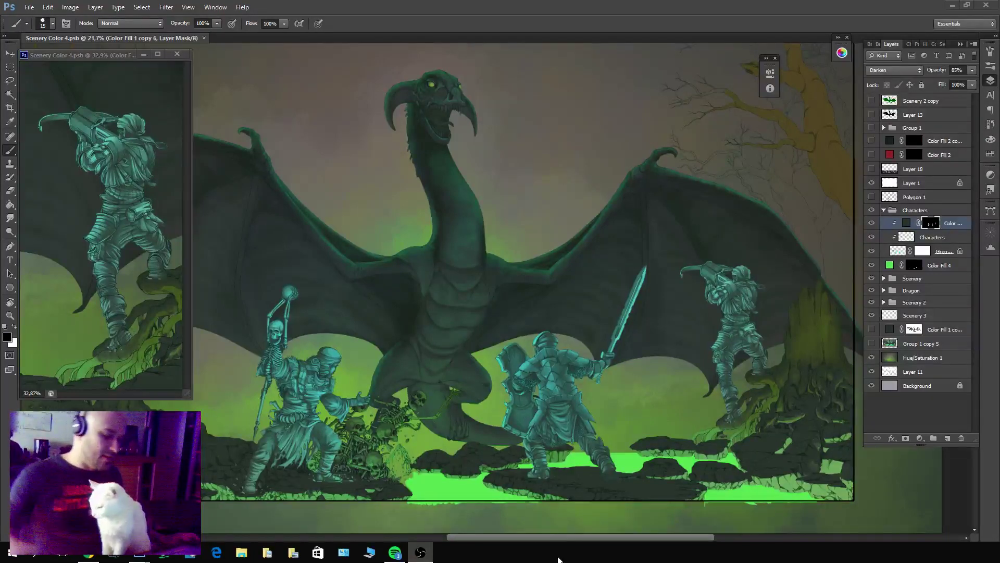
{"action": "scroll", "coordinate": [542, 163], "scroll_direction": "left", "scroll_amount": 10}
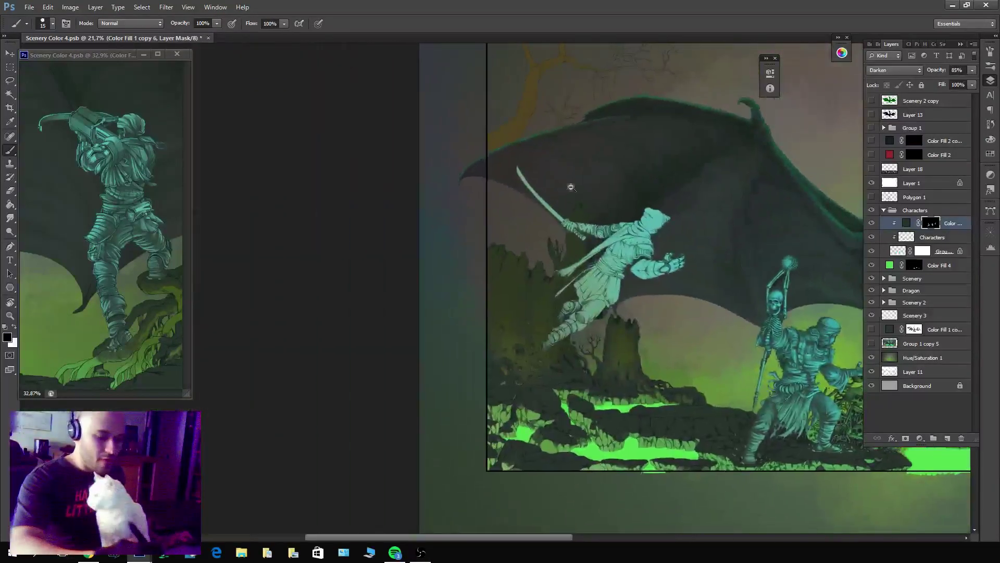
{"action": "scroll", "coordinate": [571, 187], "scroll_direction": "up", "scroll_amount": 8}
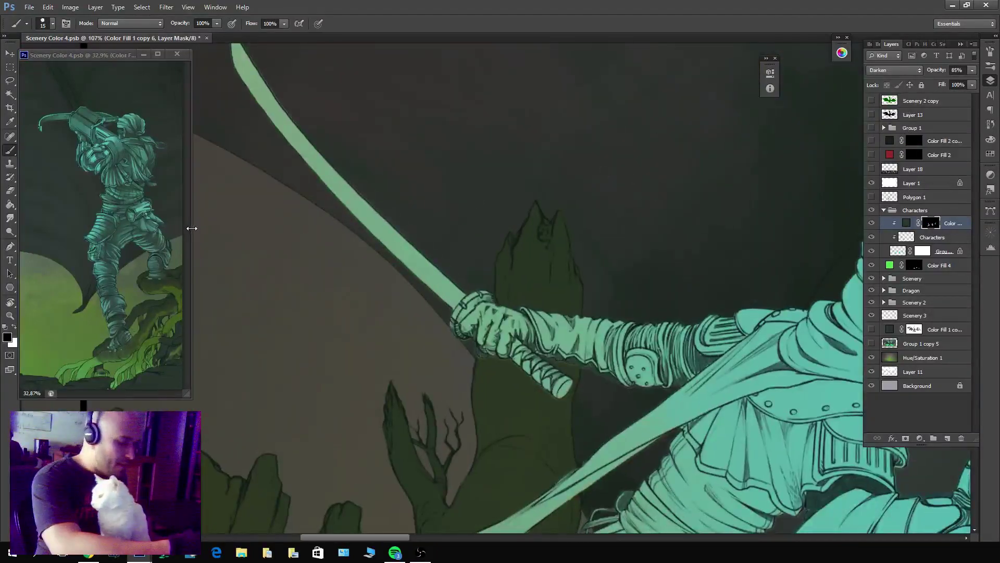
{"action": "left_click_drag", "start_coordinate": [192, 228], "coordinate": [265, 217]}
{"action": "left_click_drag", "start_coordinate": [174, 201], "coordinate": [182, 151]}
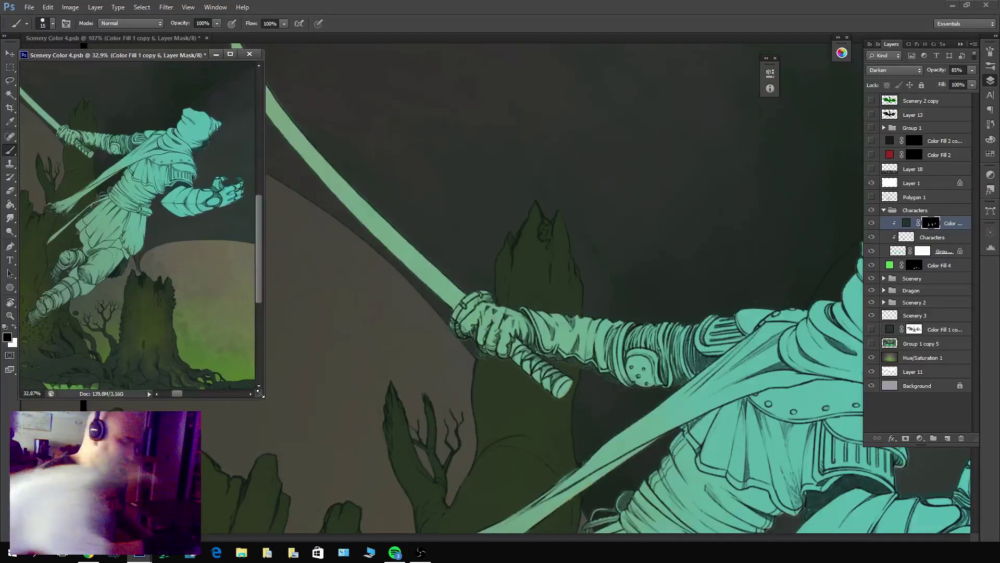
{"action": "left_click_drag", "start_coordinate": [259, 393], "coordinate": [261, 353]}
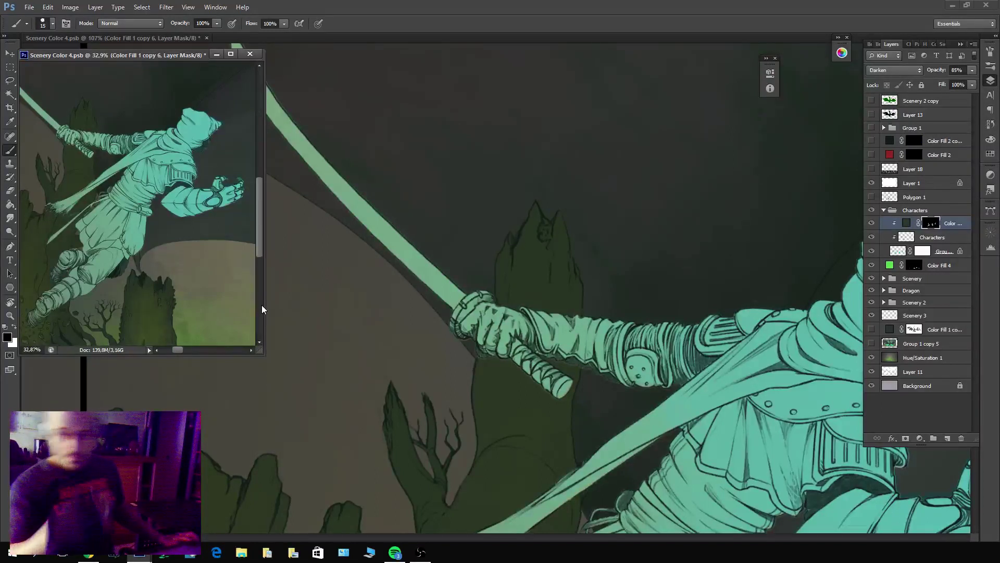
Cover the swordsman's gloved sword hand with the dark fill, from the sword guard to the wrist.
{"action": "left_click", "coordinate": [515, 307]}
{"action": "key", "text": "x"}
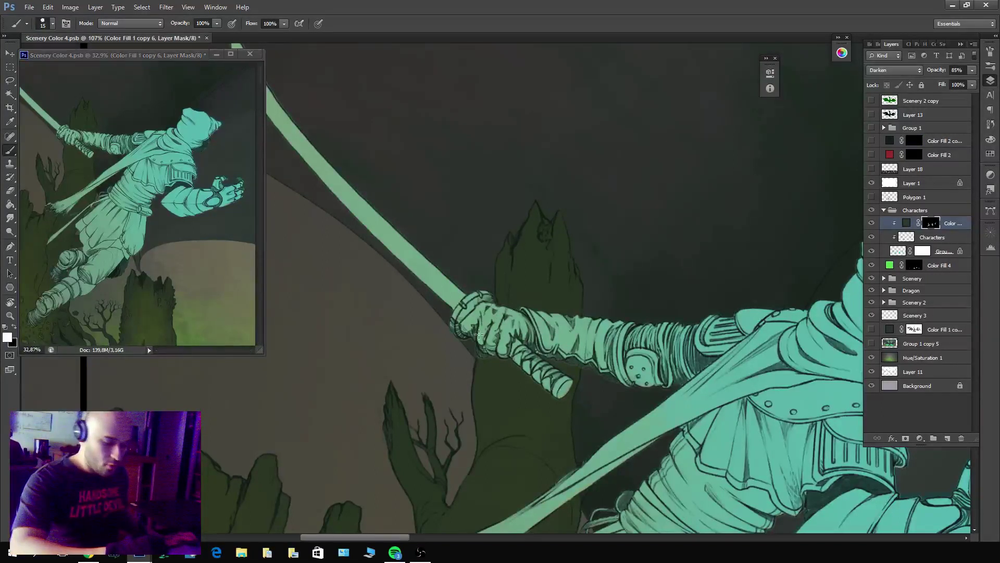
{"action": "mouse_move", "coordinate": [479, 334]}
{"action": "left_mouse_down"}
{"action": "mouse_move", "coordinate": [464, 329]}
{"action": "mouse_move", "coordinate": [507, 353]}
{"action": "mouse_move", "coordinate": [461, 307]}
{"action": "mouse_move", "coordinate": [516, 318]}
{"action": "mouse_move", "coordinate": [485, 290]}
{"action": "mouse_move", "coordinate": [531, 326]}
{"action": "left_mouse_up"}
Bring out the light shapes of the fingers and knuckles on the sword hand with small light and dark strokes.
{"action": "key", "text": "x"}
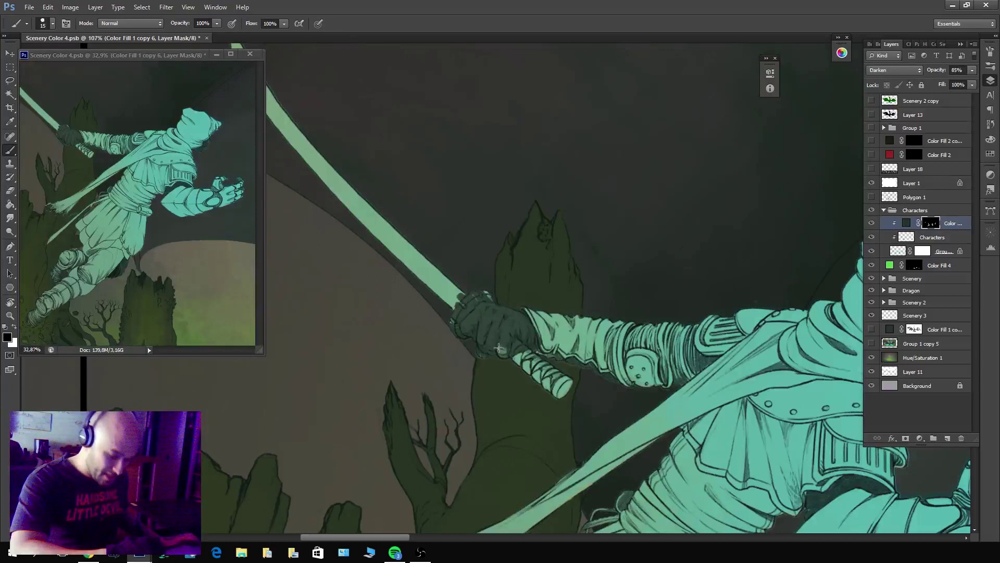
{"action": "key", "text": "x"}
{"action": "key", "text": "x"}
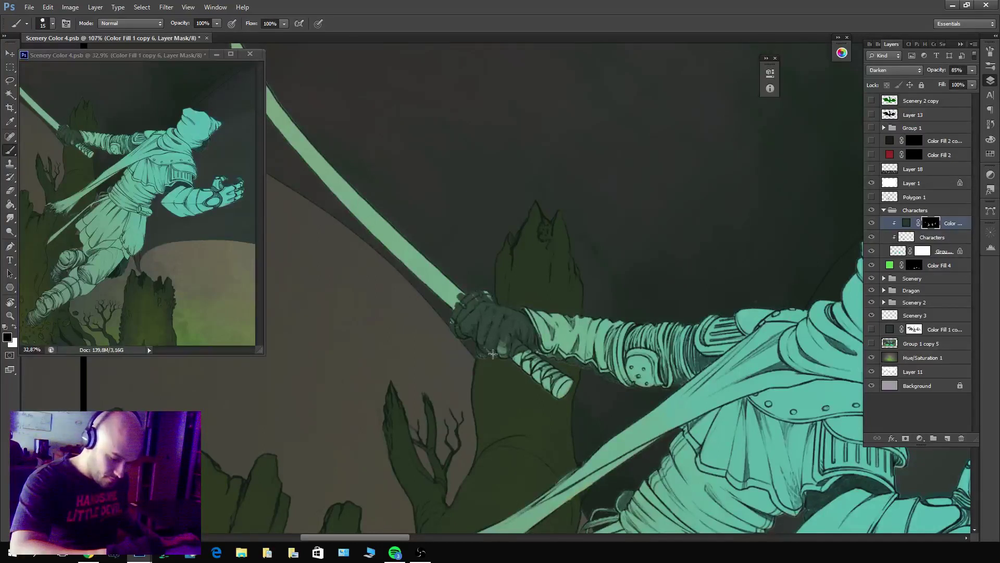
{"action": "key", "text": "x"}
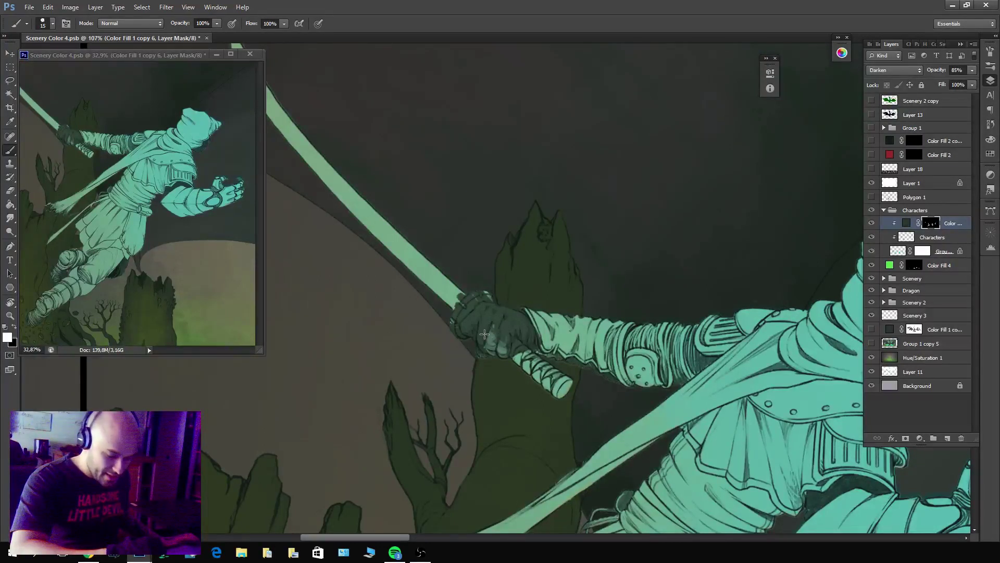
{"action": "key", "text": "x"}
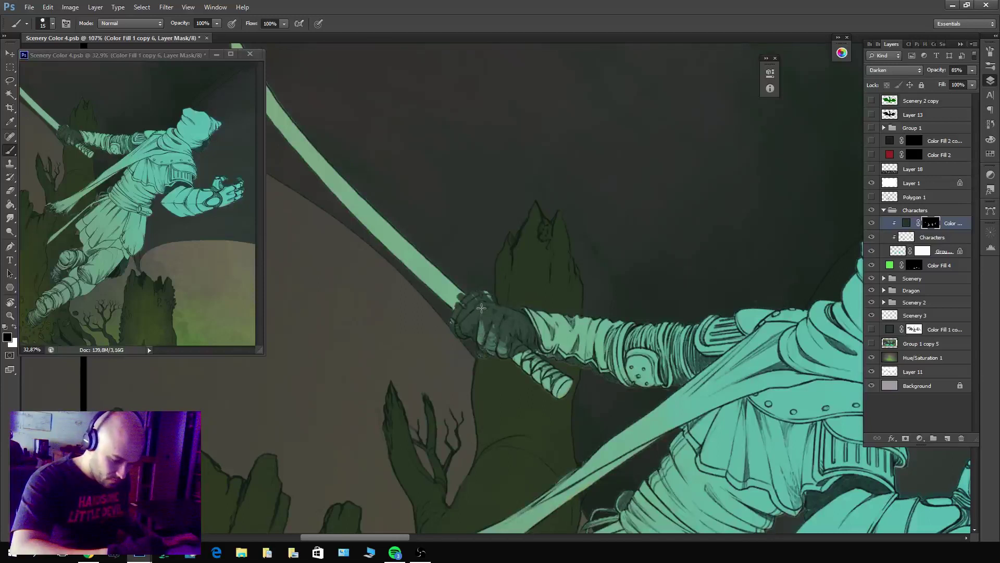
{"action": "key", "text": "x"}
{"action": "key", "text": "x"}
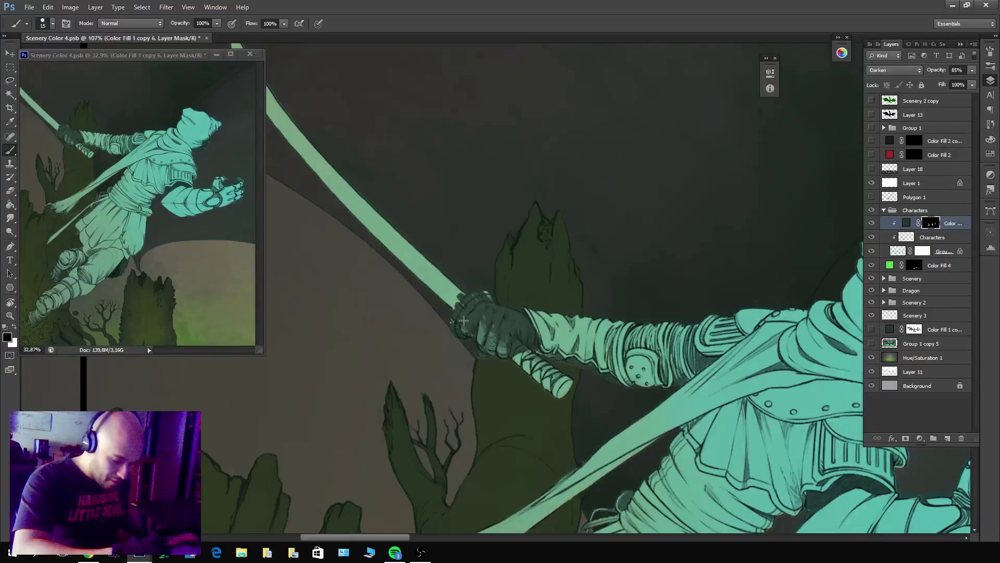
{"action": "key", "text": "x"}
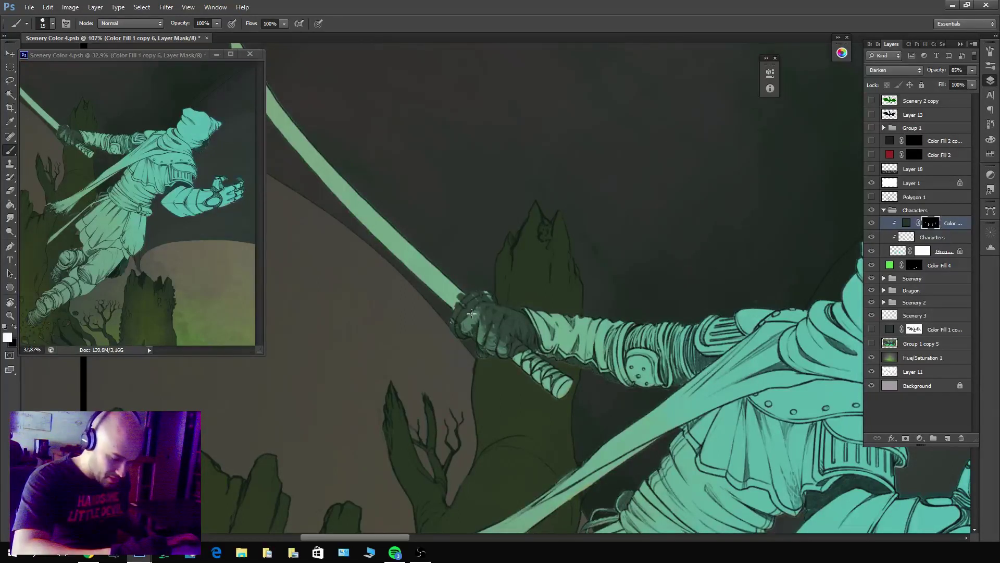
{"action": "key", "text": "x"}
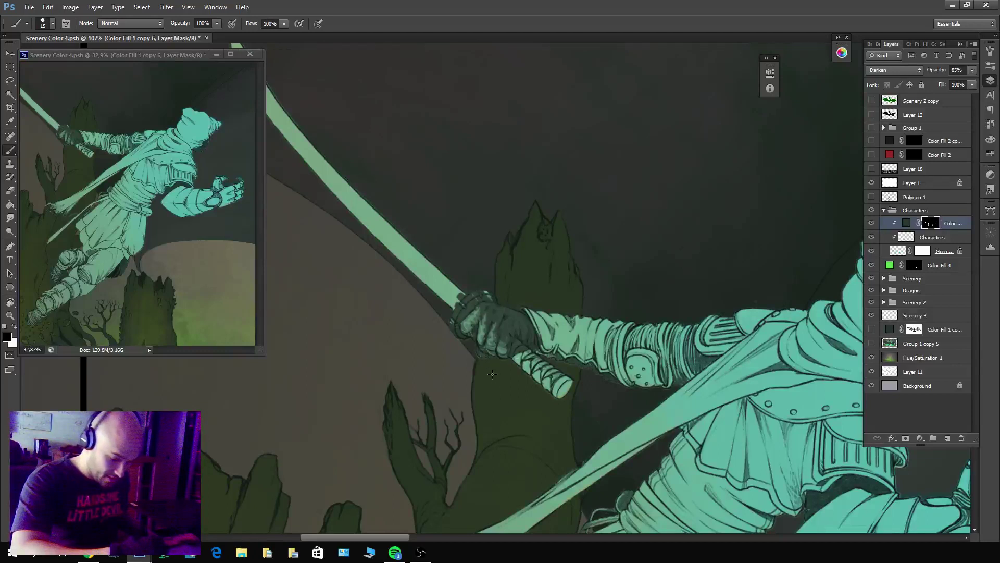
Cover the sword's grip below the hand with the dark fill and paint light bands along its wrapping.
{"action": "key", "text": "x"}
{"action": "mouse_move", "coordinate": [524, 353]}
{"action": "left_mouse_down"}
{"action": "mouse_move", "coordinate": [568, 386]}
{"action": "mouse_move", "coordinate": [562, 398]}
{"action": "mouse_move", "coordinate": [567, 383]}
{"action": "mouse_move", "coordinate": [514, 341]}
{"action": "left_mouse_up"}
{"action": "key", "text": "x"}
{"action": "mouse_move", "coordinate": [537, 384]}
{"action": "left_mouse_down"}
{"action": "mouse_move", "coordinate": [560, 399]}
{"action": "mouse_move", "coordinate": [514, 347]}
{"action": "mouse_move", "coordinate": [555, 382]}
{"action": "mouse_move", "coordinate": [580, 385]}
{"action": "mouse_move", "coordinate": [519, 348]}
{"action": "mouse_move", "coordinate": [548, 386]}
{"action": "mouse_move", "coordinate": [513, 345]}
{"action": "mouse_move", "coordinate": [544, 366]}
{"action": "mouse_move", "coordinate": [539, 373]}
{"action": "mouse_move", "coordinate": [522, 354]}
{"action": "mouse_move", "coordinate": [547, 368]}
{"action": "left_mouse_up"}
{"action": "key", "text": "x"}
{"action": "key", "text": "x"}
{"action": "key", "text": "x"}
{"action": "key", "text": "x"}
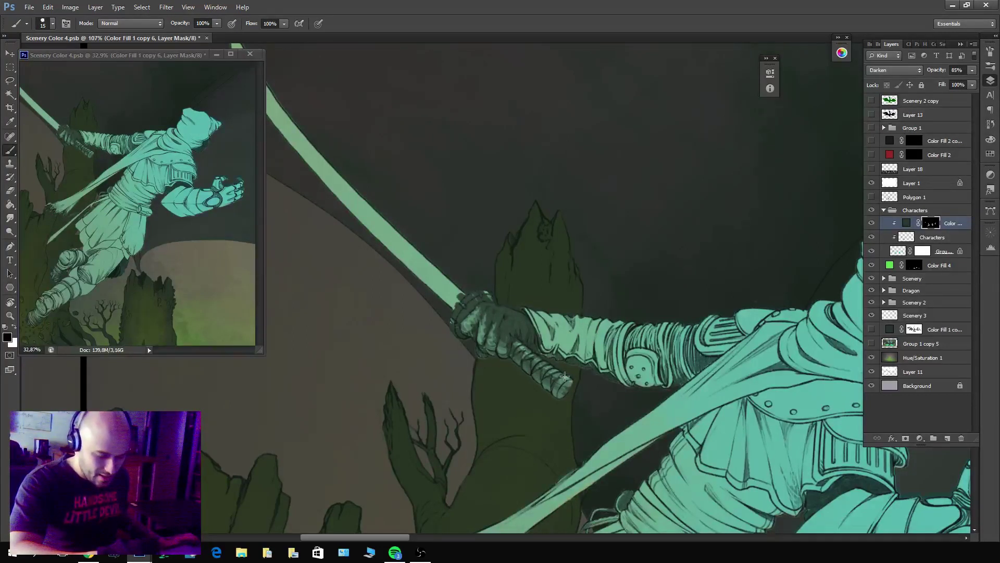
Refine the grip's wrapping bands and lighten its end cap with fine light and dark strokes.
{"action": "key", "text": "x"}
{"action": "key", "text": "x"}
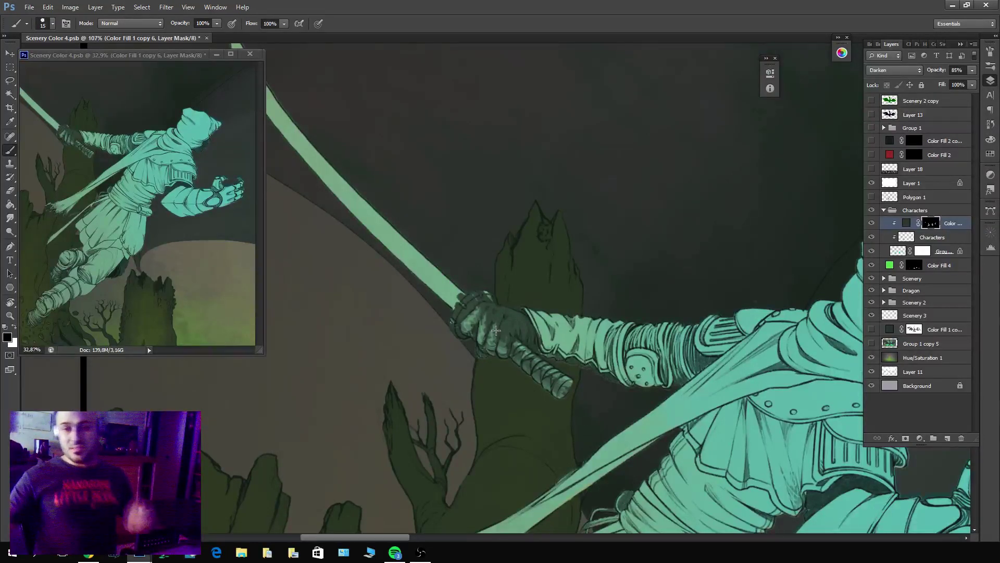
{"action": "key", "text": "x"}
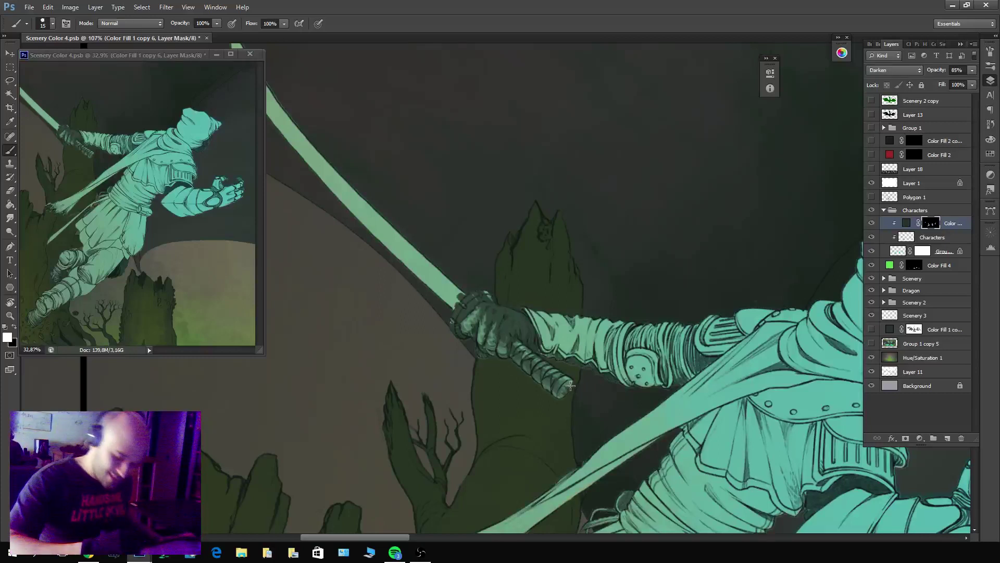
{"action": "key", "text": "x"}
{"action": "key", "text": "x"}
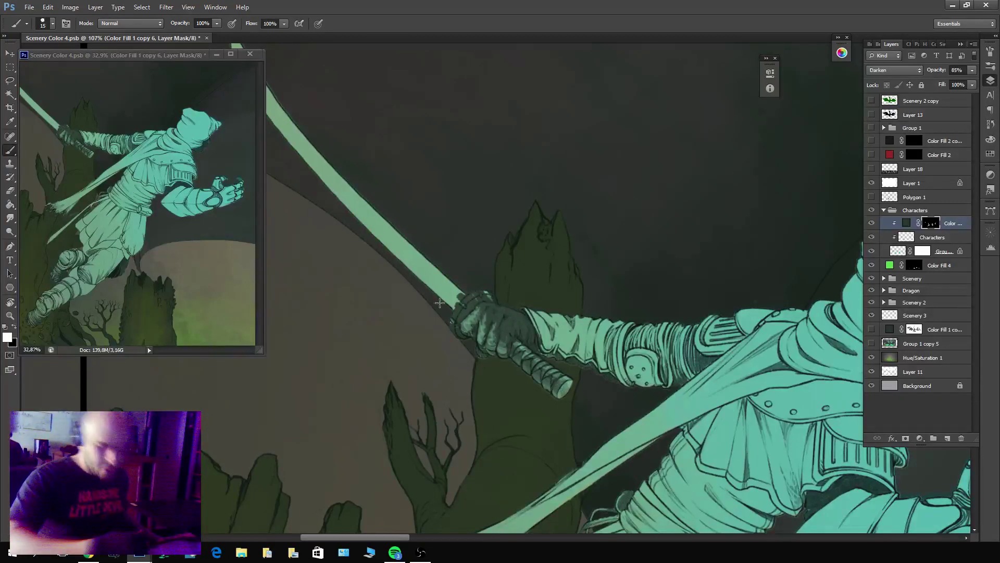
Lighten the back of the sword hand toward the wrist, alternating light and dark strokes with the brush size at 20.
{"action": "left_click_drag", "start_coordinate": [439, 303], "coordinate": [483, 323]}
{"action": "key", "text": "x"}
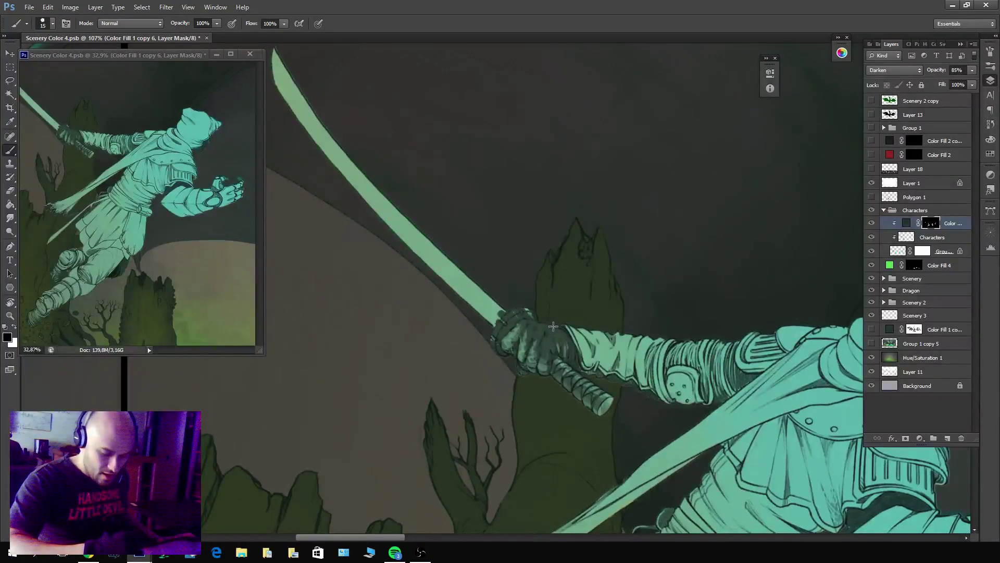
{"action": "key", "text": "bracketright"}
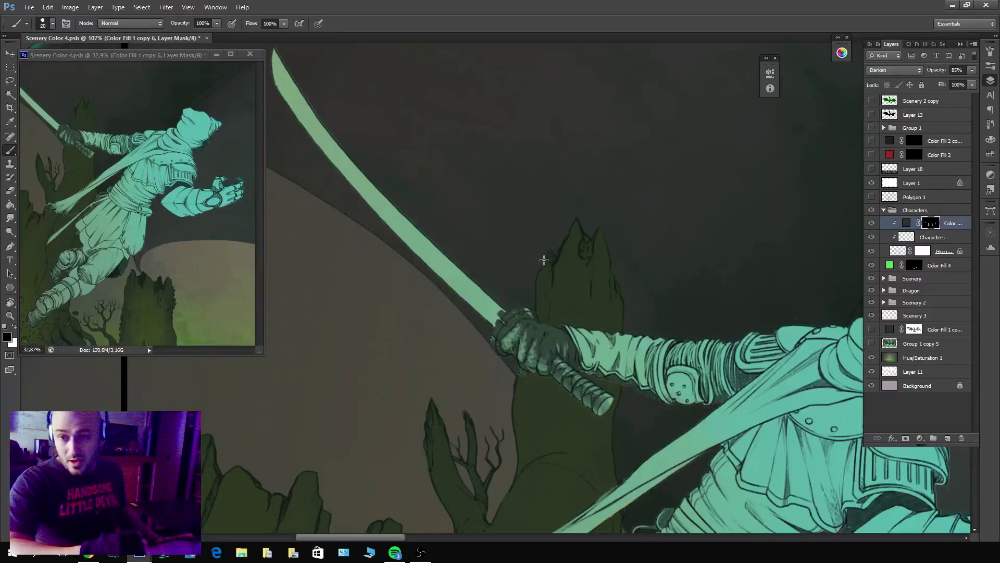
{"action": "key", "text": "x"}
{"action": "key", "text": "x"}
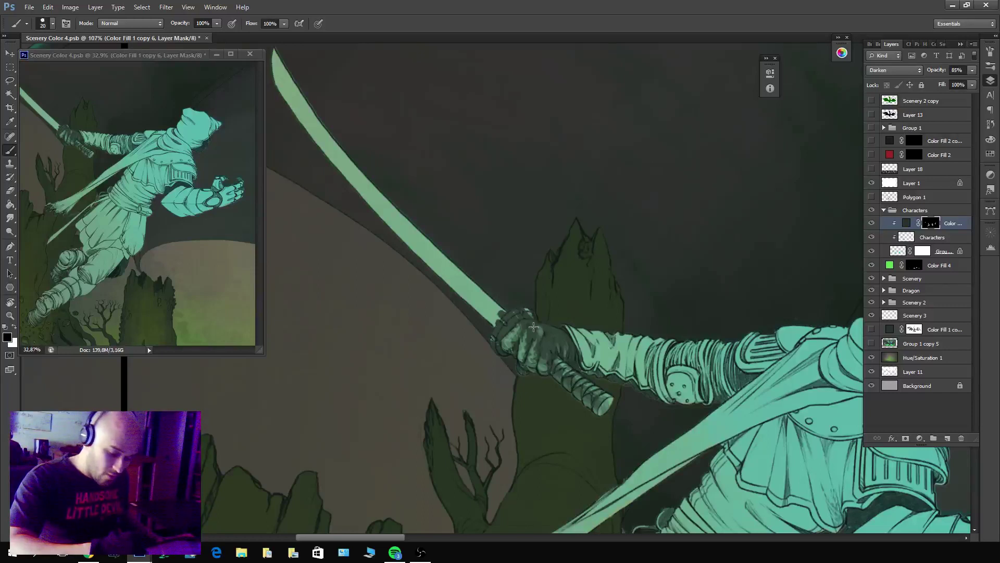
{"action": "key", "text": "x"}
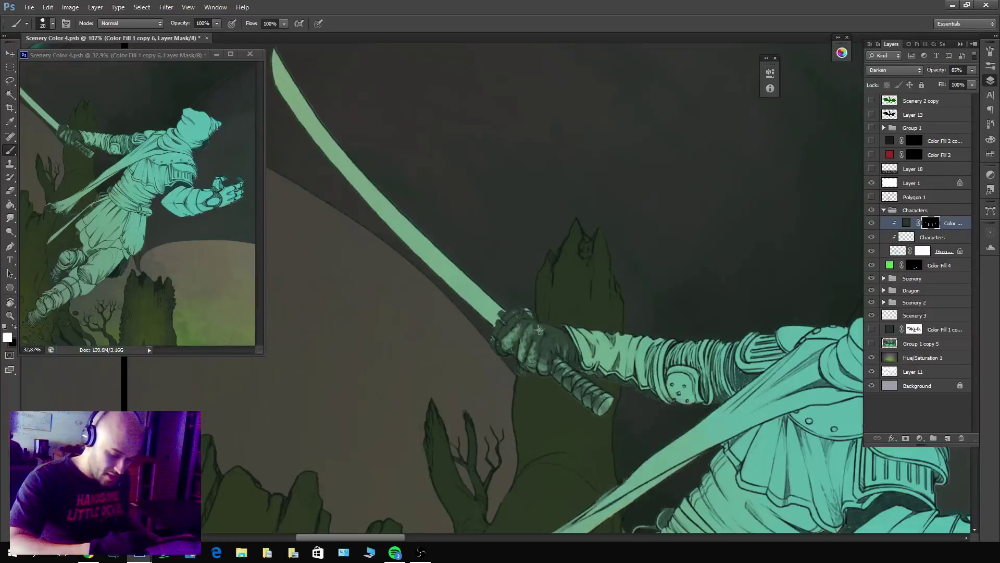
{"action": "key", "text": "x"}
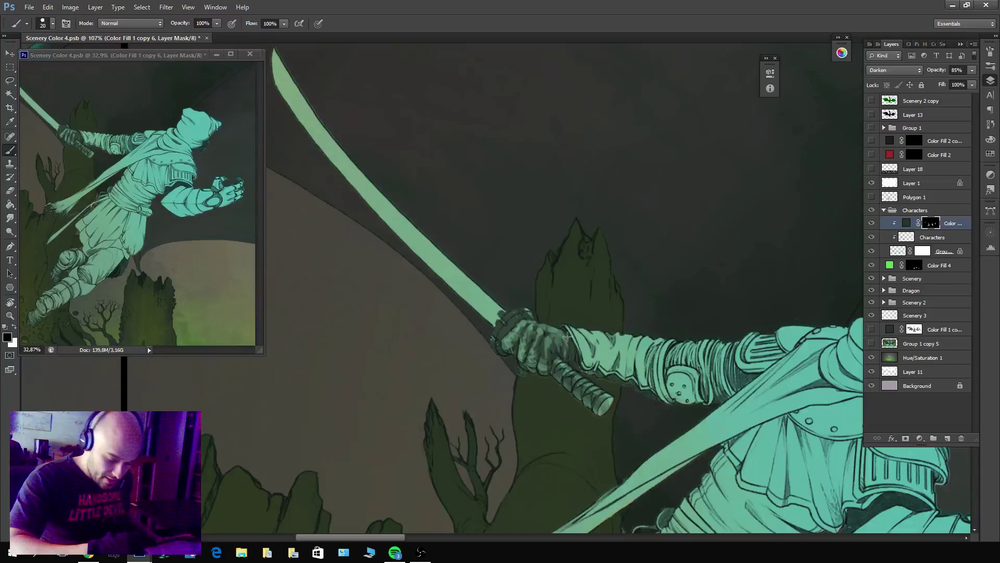
{"action": "key", "text": "x"}
{"action": "key", "text": "x"}
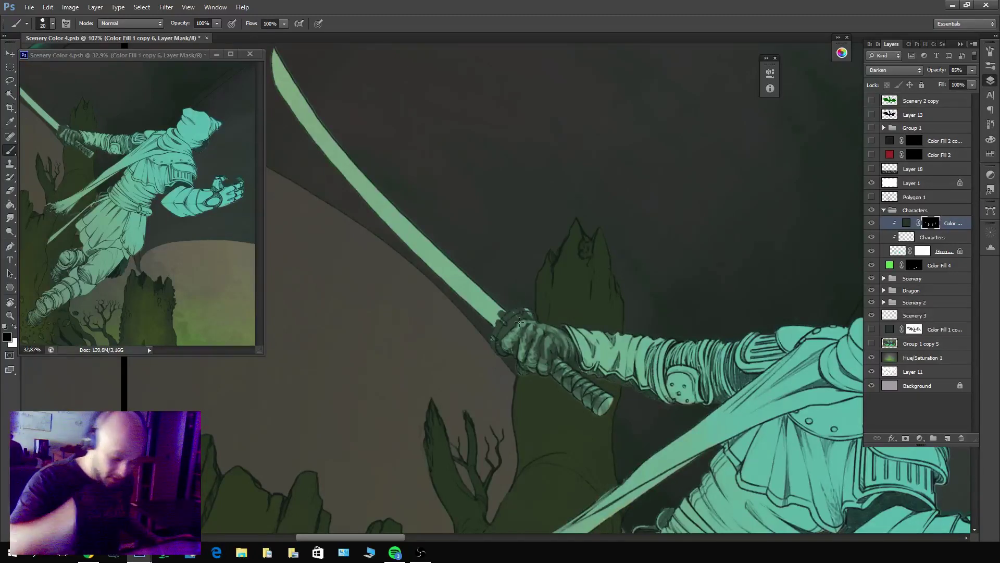
Define the sword guard around the hand with a light edge and dark shading strokes.
{"action": "key", "text": "x"}
{"action": "key", "text": "x"}
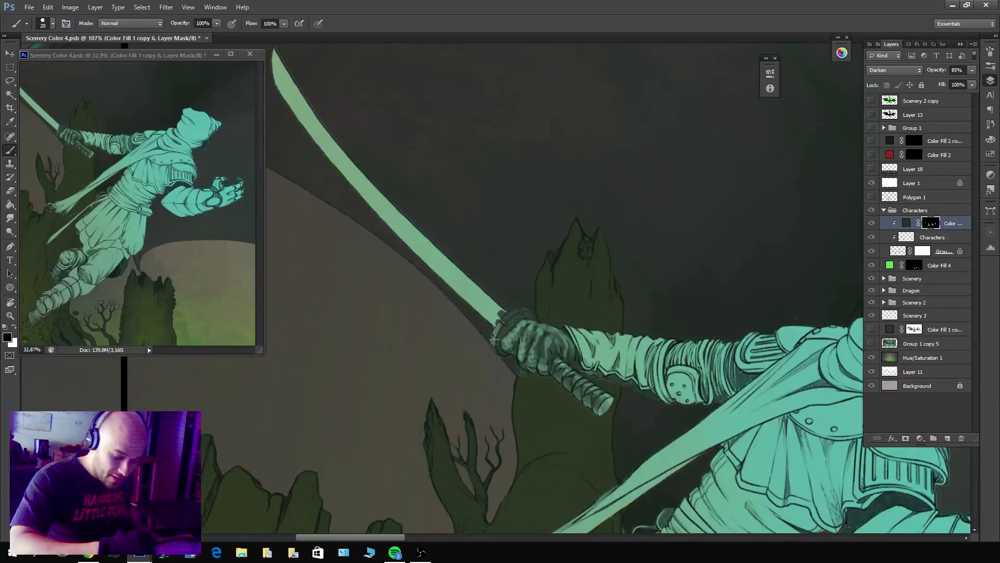
{"action": "key", "text": "x"}
{"action": "key", "text": "x"}
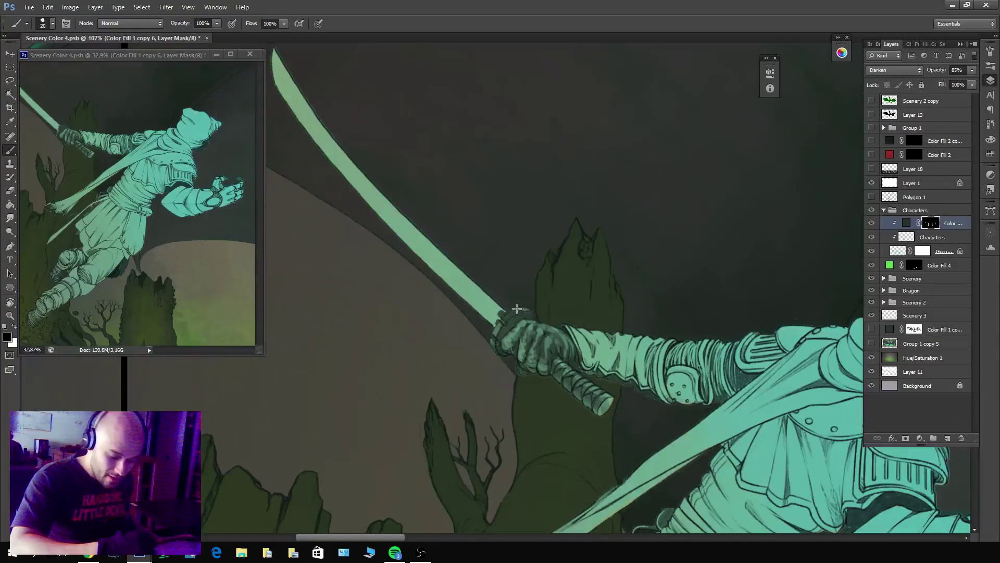
{"action": "key", "text": "x"}
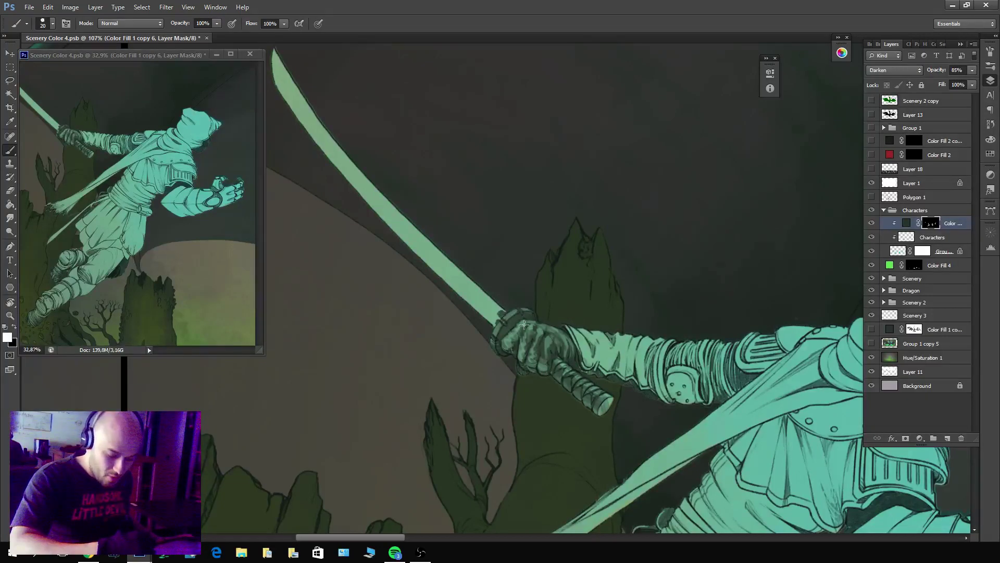
{"action": "key", "text": "x"}
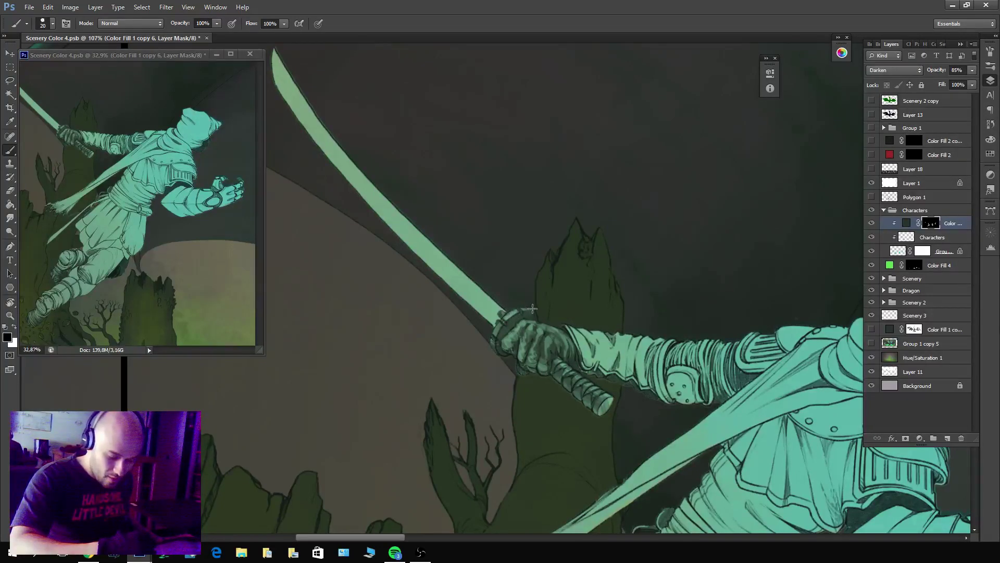
Refine the shading of the sword hand's fingers and lower edge, enlarging the brush to 25.
{"action": "key", "text": "x"}
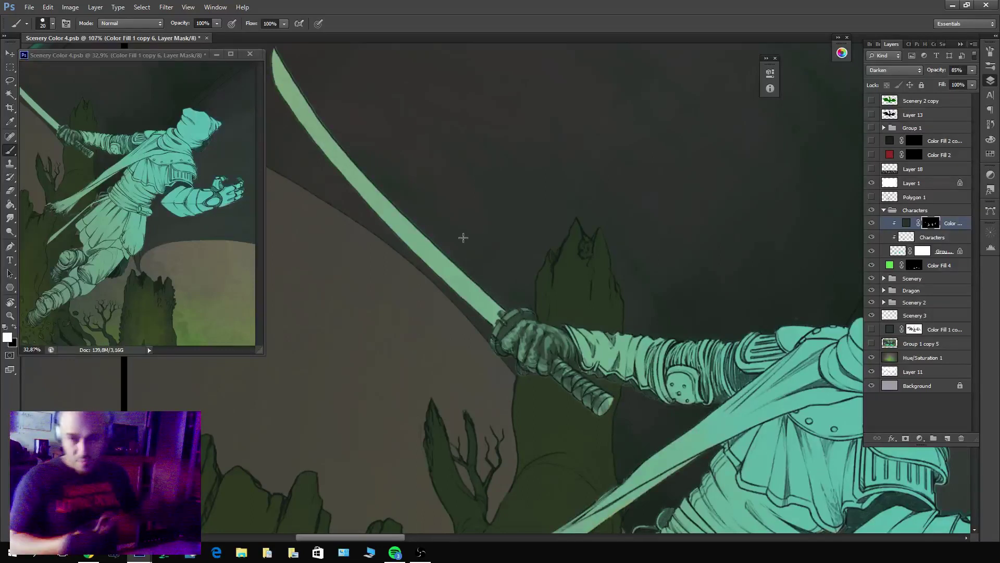
{"action": "key", "text": "x"}
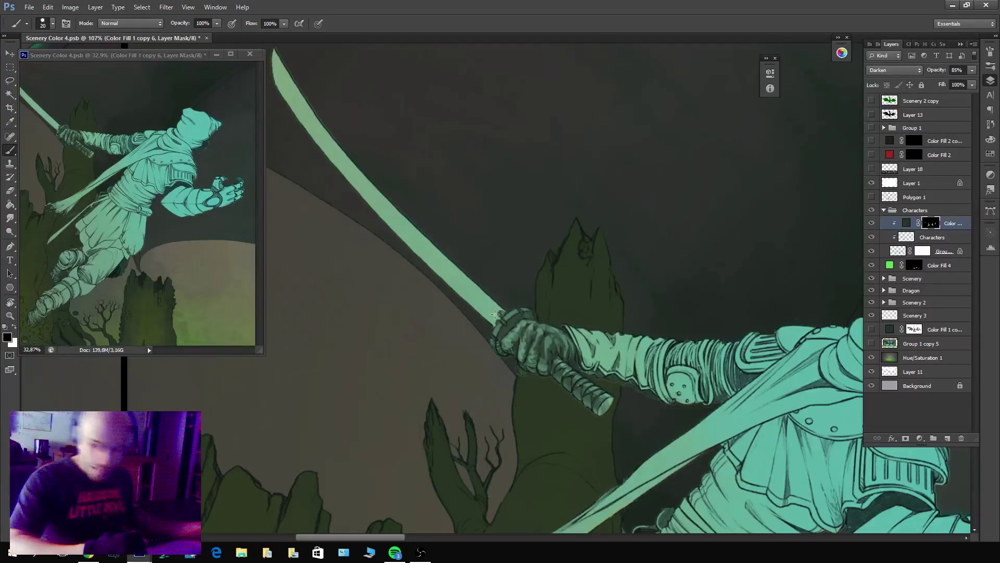
{"action": "key", "text": "bracketright"}
{"action": "key", "text": "x"}
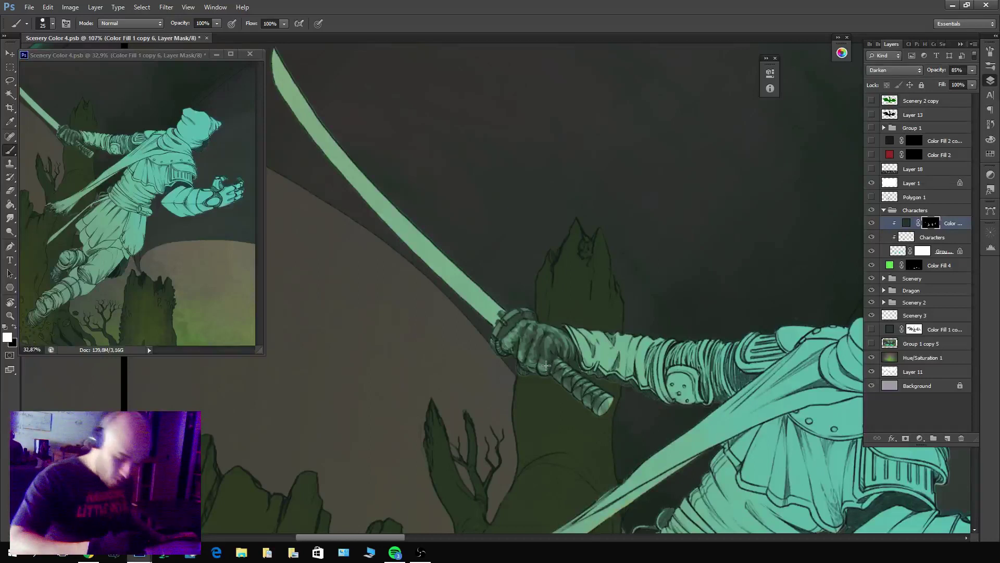
{"action": "key", "text": "x"}
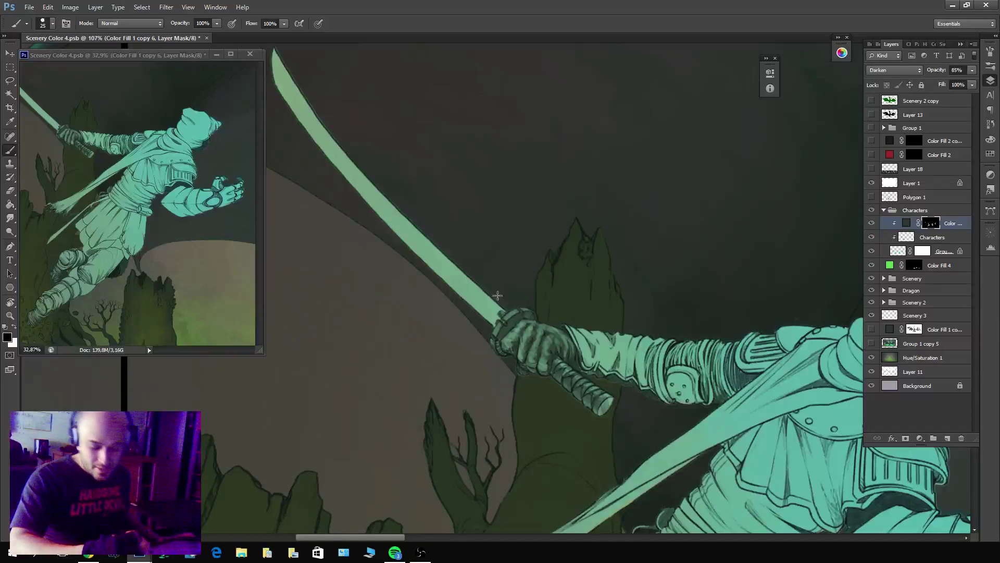
{"action": "key", "text": "x"}
{"action": "key", "text": "x"}
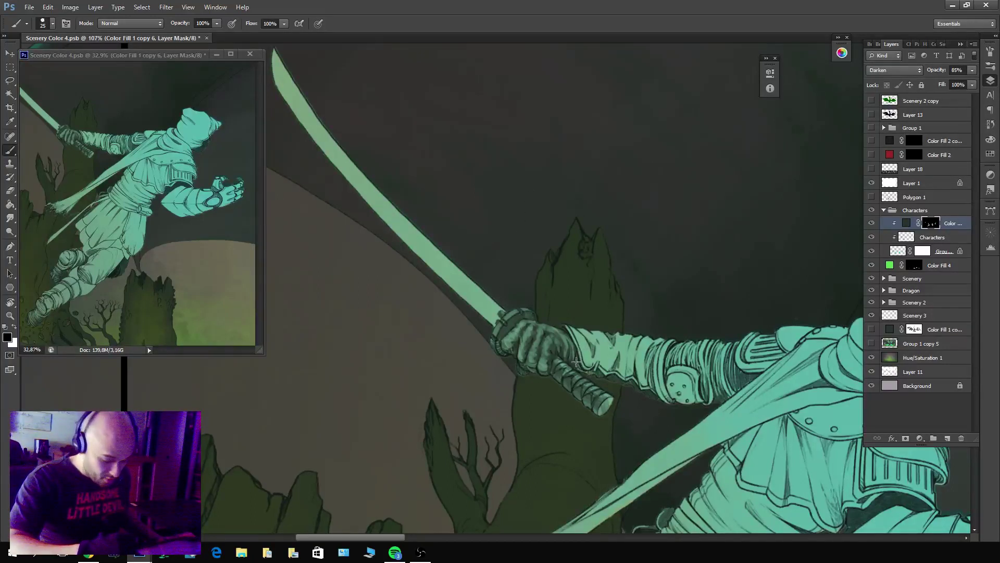
Shade the first sleeve folds behind the sword hand with dark mask strokes, refining them with light ones.
{"action": "key", "text": "x"}
{"action": "mouse_move", "coordinate": [587, 345]}
{"action": "left_mouse_down"}
{"action": "mouse_move", "coordinate": [586, 365]}
{"action": "mouse_move", "coordinate": [580, 340]}
{"action": "left_mouse_up"}
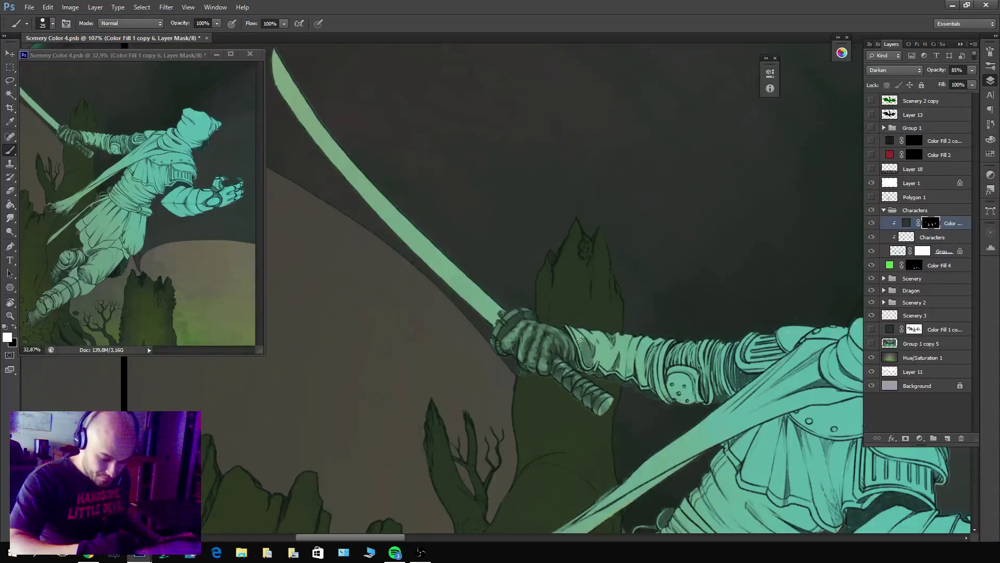
{"action": "key", "text": "x"}
{"action": "key", "text": "x"}
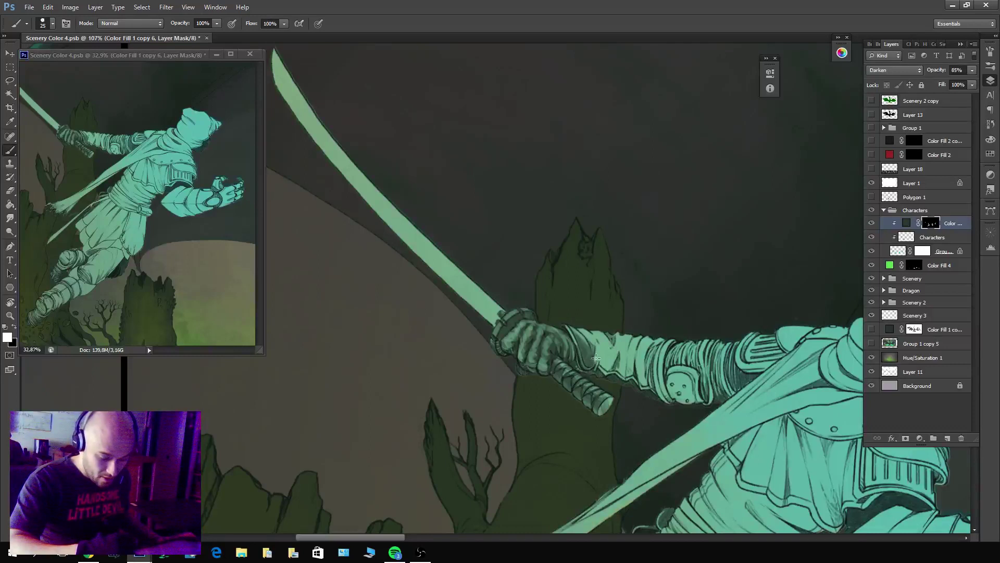
{"action": "mouse_move", "coordinate": [596, 357]}
{"action": "left_mouse_down"}
{"action": "mouse_move", "coordinate": [578, 330]}
{"action": "mouse_move", "coordinate": [610, 358]}
{"action": "mouse_move", "coordinate": [582, 333]}
{"action": "mouse_move", "coordinate": [611, 360]}
{"action": "mouse_move", "coordinate": [599, 349]}
{"action": "mouse_move", "coordinate": [602, 366]}
{"action": "mouse_move", "coordinate": [603, 342]}
{"action": "mouse_move", "coordinate": [608, 367]}
{"action": "mouse_move", "coordinate": [604, 339]}
{"action": "mouse_move", "coordinate": [611, 367]}
{"action": "mouse_move", "coordinate": [618, 332]}
{"action": "mouse_move", "coordinate": [616, 344]}
{"action": "mouse_move", "coordinate": [599, 331]}
{"action": "left_mouse_up"}
{"action": "left_click", "coordinate": [578, 329]}
Extend the fold shading along the sleeve toward the middle of the forearm, alternating light and dark strokes.
{"action": "key", "text": "x"}
{"action": "key", "text": "x"}
{"action": "key", "text": "x"}
{"action": "key", "text": "x"}
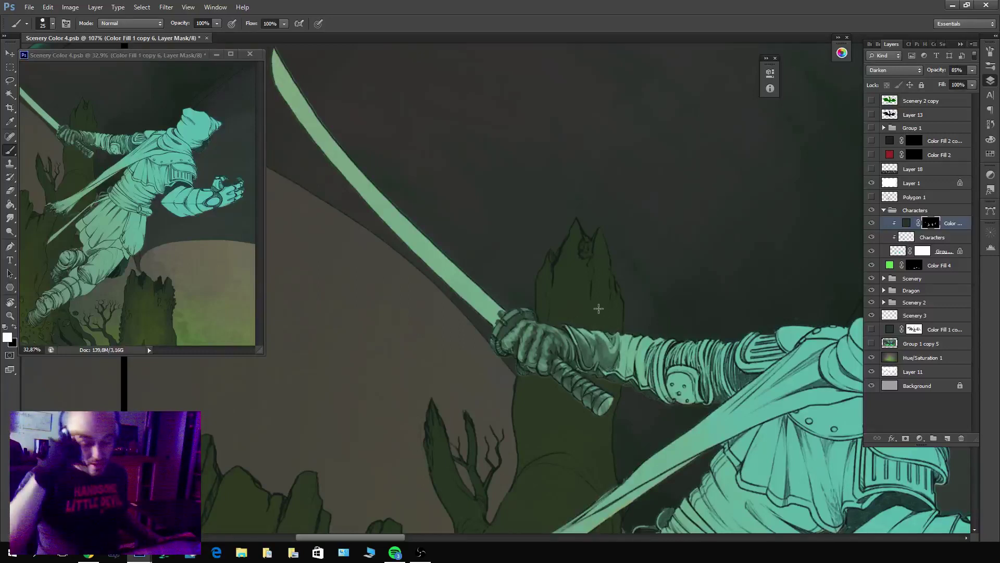
{"action": "mouse_move", "coordinate": [623, 375]}
{"action": "left_mouse_down"}
{"action": "mouse_move", "coordinate": [606, 367]}
{"action": "mouse_move", "coordinate": [618, 364]}
{"action": "mouse_move", "coordinate": [623, 342]}
{"action": "left_mouse_up"}
{"action": "key", "text": "x"}
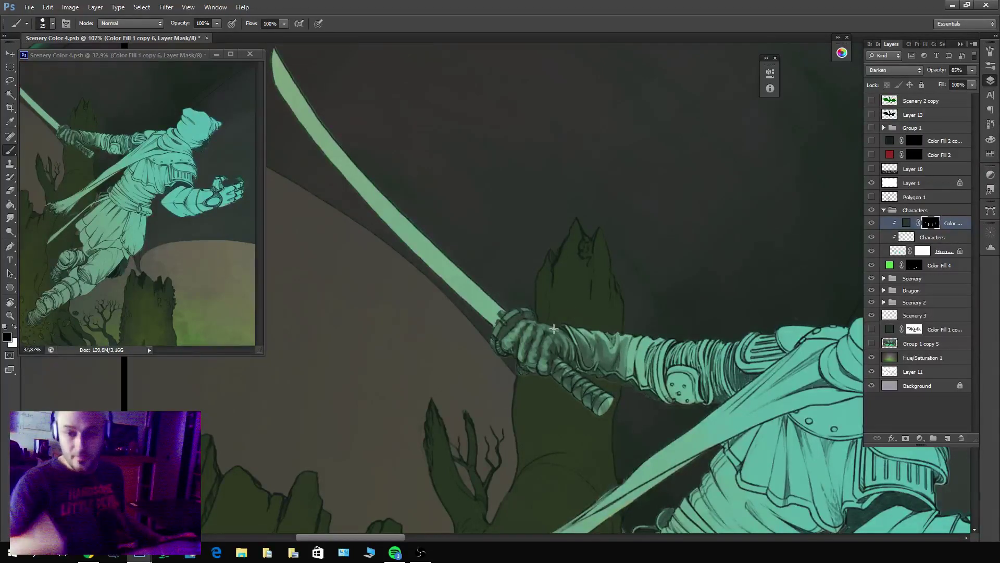
{"action": "key", "text": "x"}
Paint a dark bevel along the sword blade's length from tip to guard, rotating the canvas to bring the blade upright.
{"action": "left_click_drag", "start_coordinate": [464, 286], "coordinate": [598, 358]}
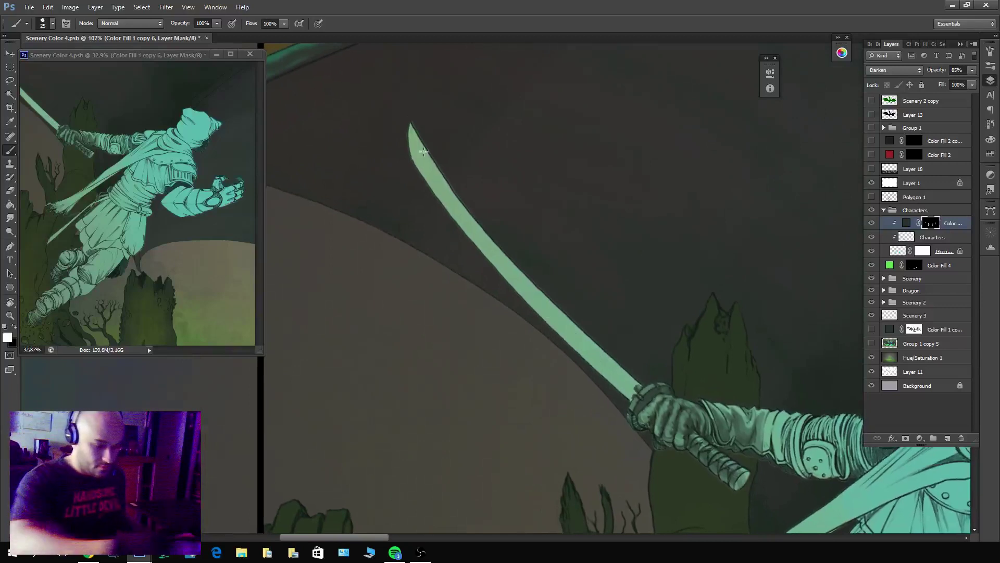
{"action": "mouse_move", "coordinate": [412, 123]}
{"action": "left_mouse_down"}
{"action": "mouse_move", "coordinate": [412, 149]}
{"action": "mouse_move", "coordinate": [410, 126]}
{"action": "mouse_move", "coordinate": [458, 215]}
{"action": "mouse_move", "coordinate": [414, 155]}
{"action": "mouse_move", "coordinate": [443, 205]}
{"action": "mouse_move", "coordinate": [471, 231]}
{"action": "mouse_move", "coordinate": [426, 179]}
{"action": "mouse_move", "coordinate": [556, 330]}
{"action": "mouse_move", "coordinate": [513, 280]}
{"action": "mouse_move", "coordinate": [537, 310]}
{"action": "mouse_move", "coordinate": [626, 392]}
{"action": "mouse_move", "coordinate": [583, 351]}
{"action": "left_mouse_up"}
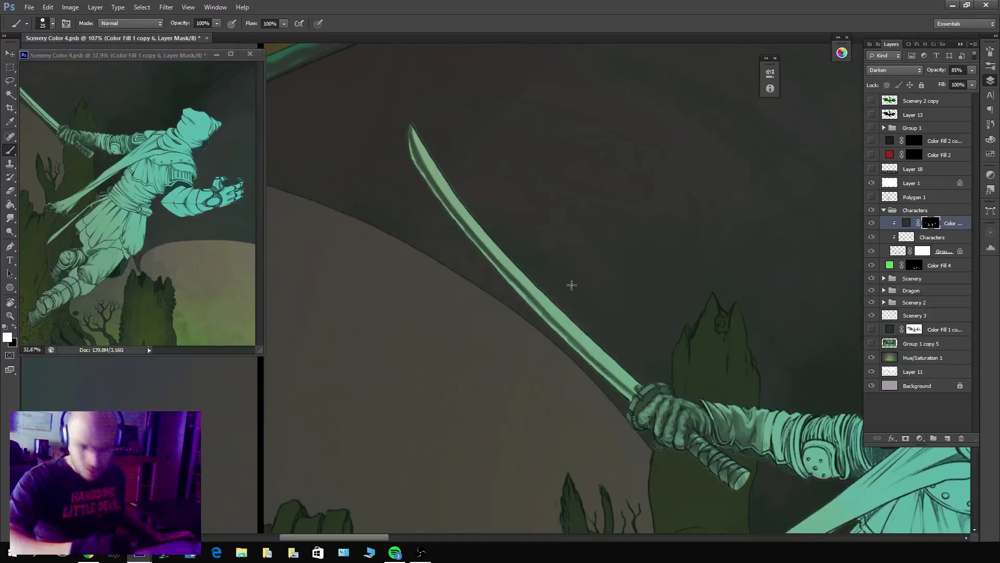
{"action": "key", "text": "r"}
{"action": "mouse_move", "coordinate": [537, 198]}
{"action": "left_mouse_down"}
{"action": "mouse_move", "coordinate": [543, 163]}
{"action": "mouse_move", "coordinate": [625, 179]}
{"action": "mouse_move", "coordinate": [620, 219]}
{"action": "left_mouse_up"}
{"action": "mouse_move", "coordinate": [521, 145]}
{"action": "left_mouse_down"}
{"action": "mouse_move", "coordinate": [511, 215]}
{"action": "mouse_move", "coordinate": [525, 126]}
{"action": "left_mouse_up"}
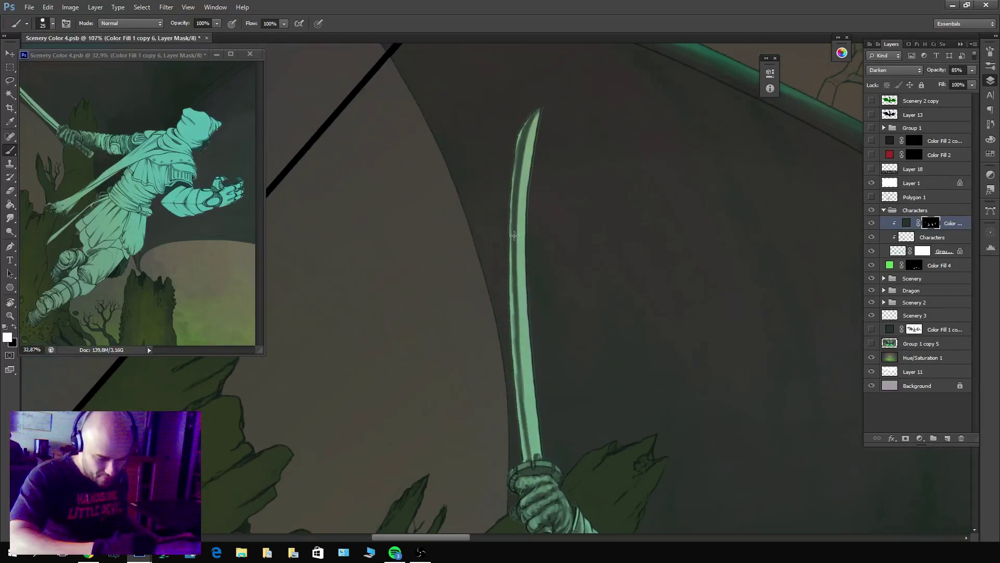
{"action": "mouse_move", "coordinate": [514, 235]}
{"action": "left_mouse_down"}
{"action": "mouse_move", "coordinate": [526, 427]}
{"action": "mouse_move", "coordinate": [522, 395]}
{"action": "left_mouse_up"}
{"action": "mouse_move", "coordinate": [526, 455]}
{"action": "left_mouse_down"}
{"action": "mouse_move", "coordinate": [507, 287]}
{"action": "mouse_move", "coordinate": [522, 126]}
{"action": "mouse_move", "coordinate": [508, 236]}
{"action": "mouse_move", "coordinate": [515, 180]}
{"action": "left_mouse_up"}
Soften the blade's dark bevel with a light stroke at brush size 50, and restore the canvas rotation.
{"action": "key", "text": "x"}
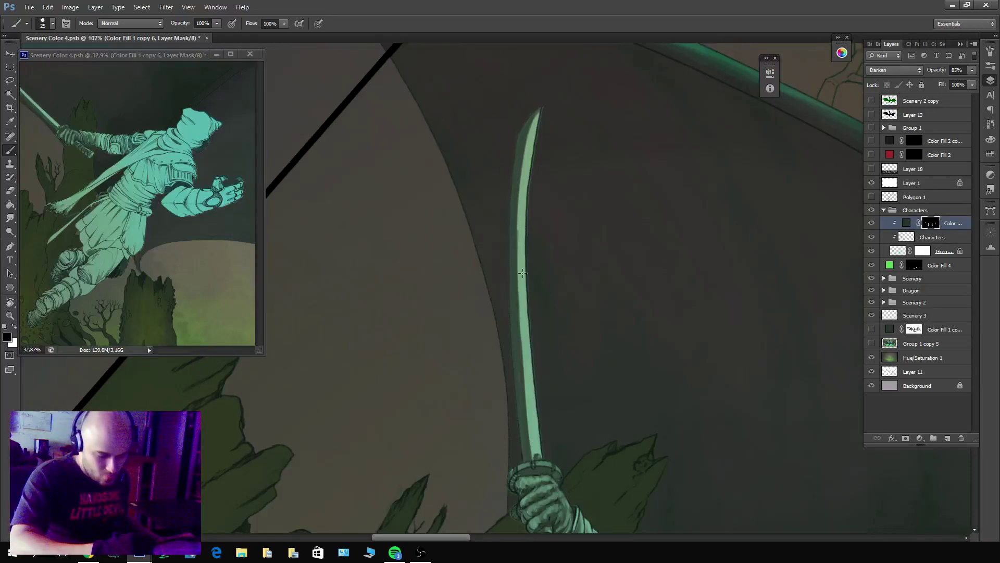
{"action": "key", "text": "x"}
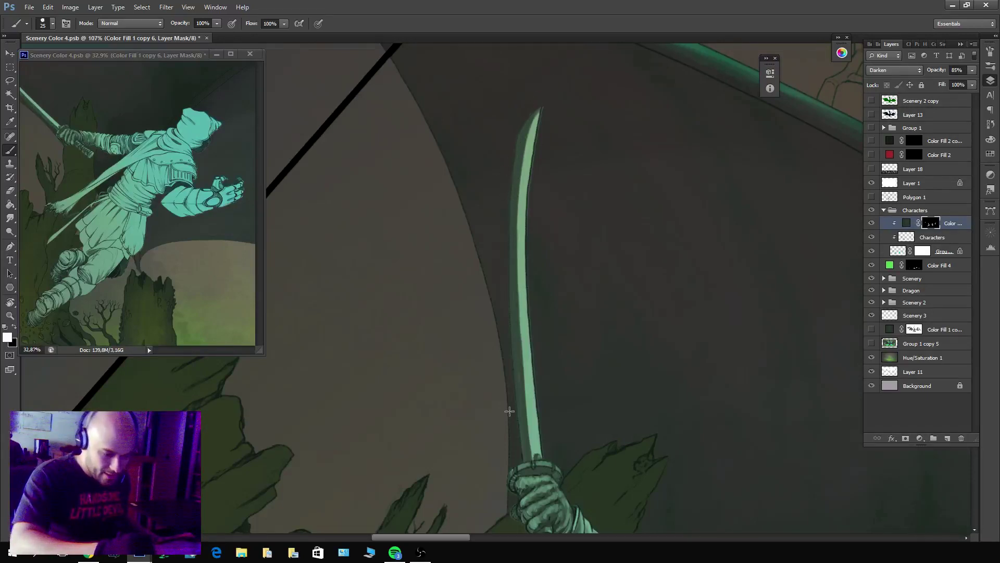
{"action": "key", "text": "x"}
{"action": "key", "text": "bracketright"}
{"action": "key", "text": "bracketright"}
{"action": "key", "text": "bracketright"}
{"action": "key", "text": "bracketright"}
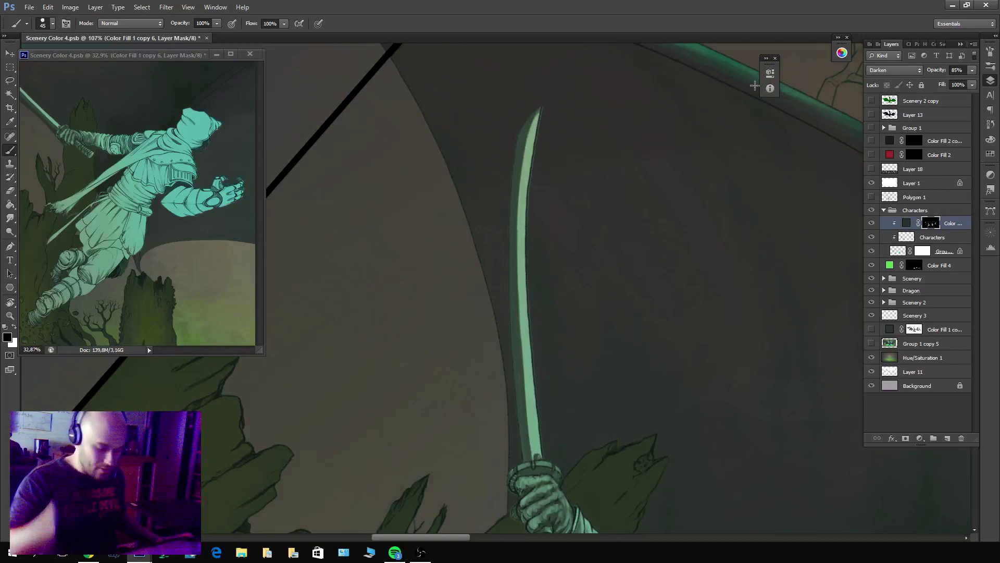
{"action": "key", "text": "bracketright"}
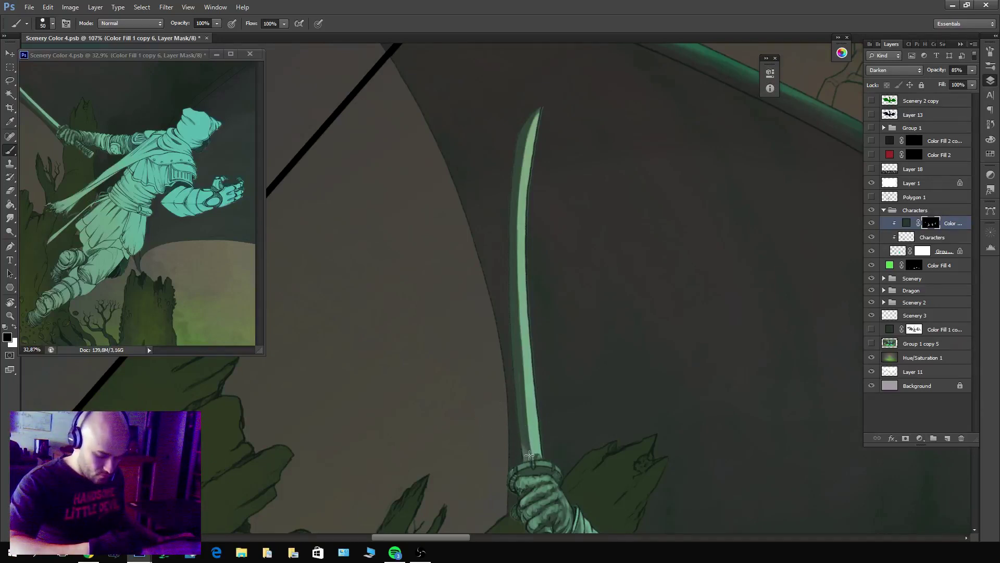
{"action": "mouse_move", "coordinate": [530, 455]}
{"action": "left_mouse_down"}
{"action": "mouse_move", "coordinate": [506, 312]}
{"action": "mouse_move", "coordinate": [519, 306]}
{"action": "mouse_move", "coordinate": [515, 193]}
{"action": "mouse_move", "coordinate": [540, 108]}
{"action": "left_mouse_up"}
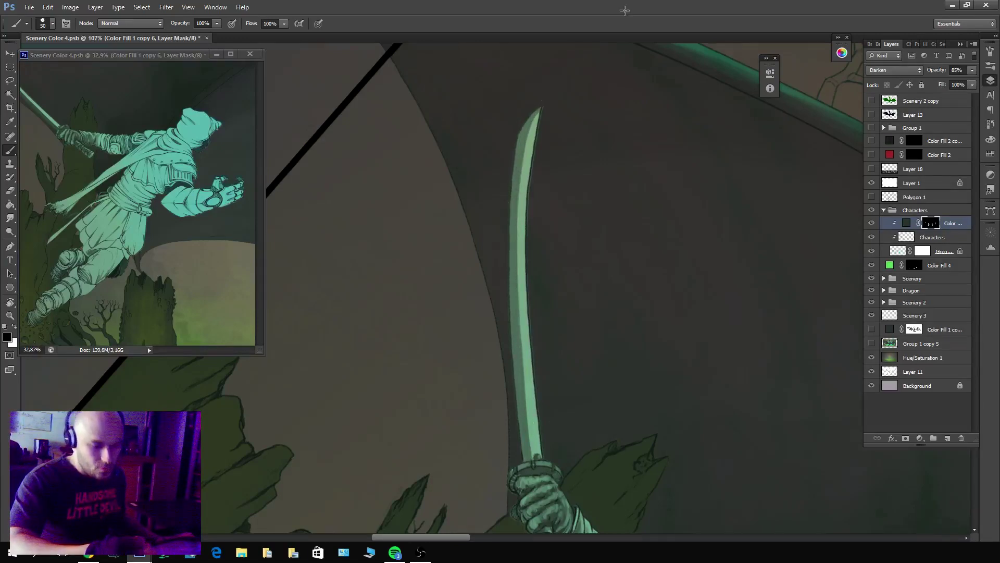
{"action": "key", "text": "Escape"}
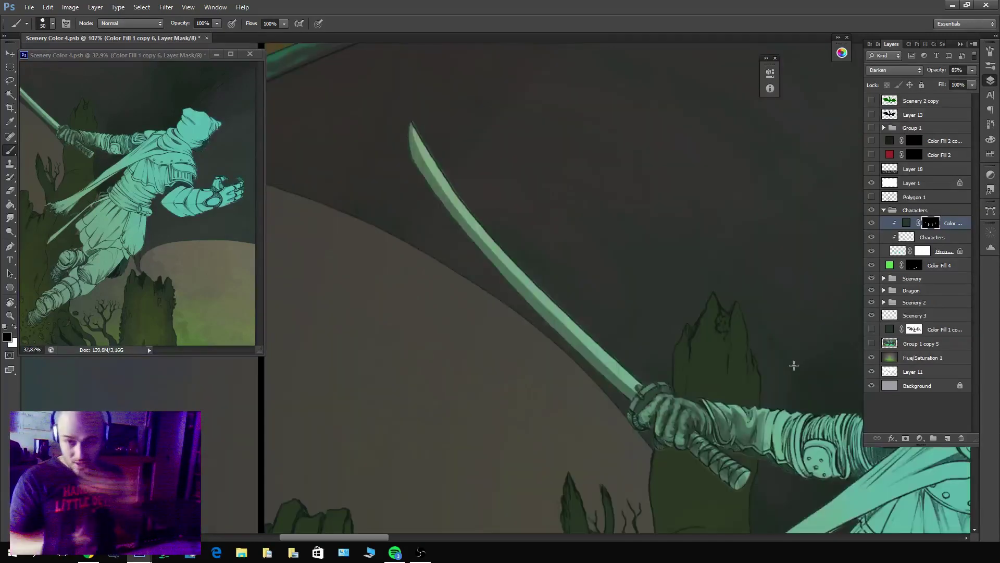
Shade the sleeve folds between the mid-forearm and the studded elbow pad with alternating dark and light strokes.
{"action": "left_click_drag", "start_coordinate": [792, 361], "coordinate": [587, 304]}
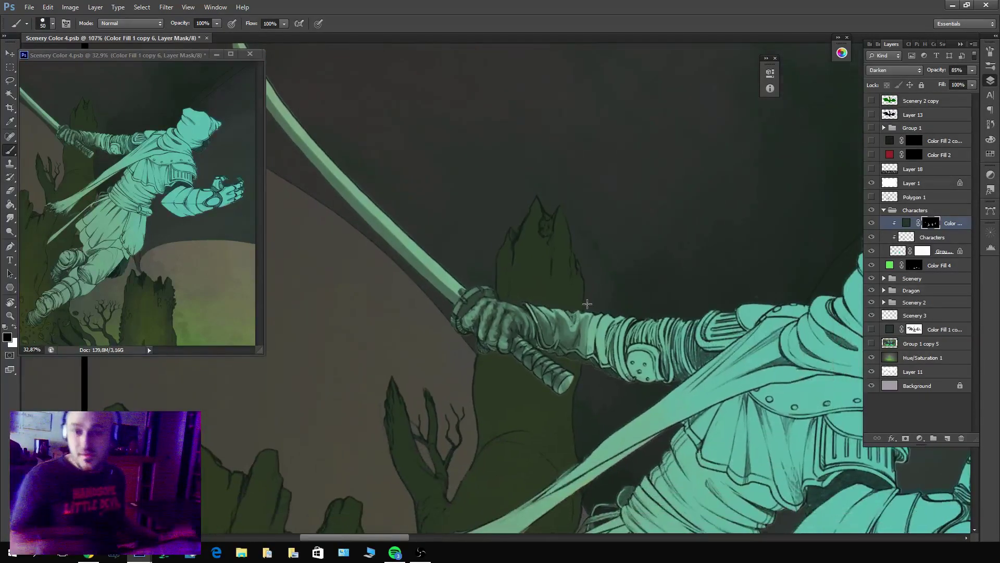
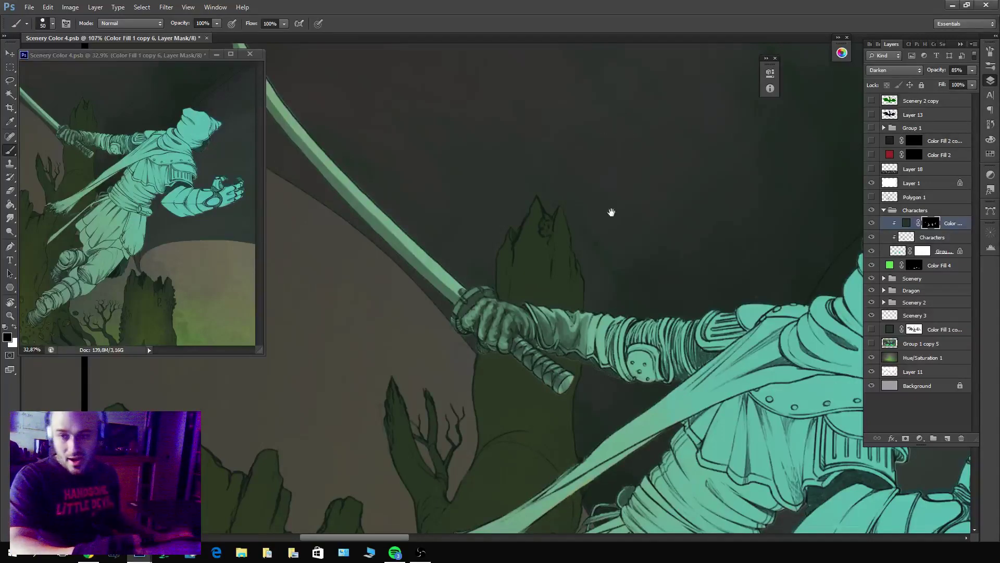
{"action": "left_click_drag", "start_coordinate": [687, 372], "coordinate": [657, 328]}
{"action": "key", "text": "x"}
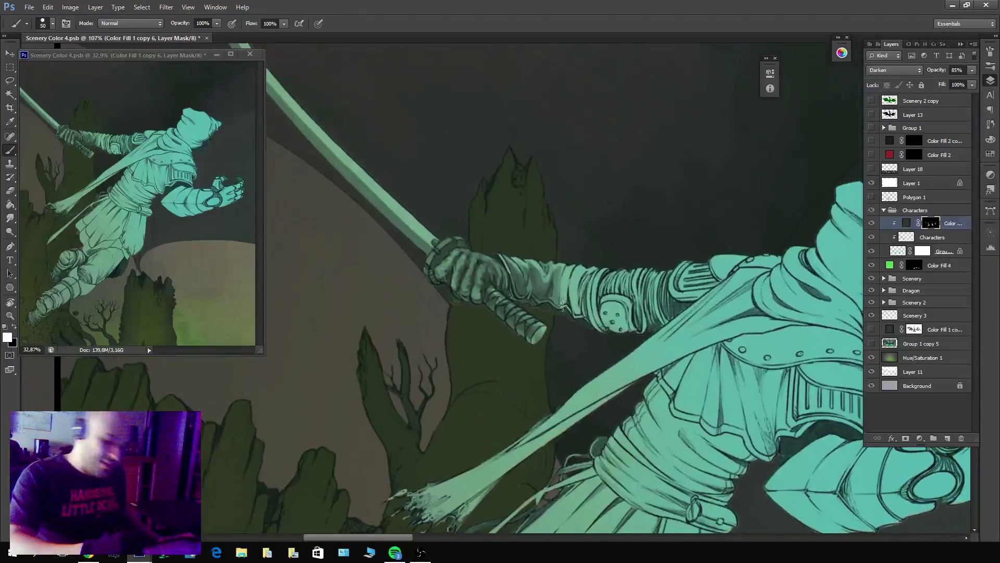
{"action": "mouse_move", "coordinate": [575, 262]}
{"action": "left_mouse_down"}
{"action": "mouse_move", "coordinate": [559, 303]}
{"action": "mouse_move", "coordinate": [573, 305]}
{"action": "mouse_move", "coordinate": [581, 276]}
{"action": "mouse_move", "coordinate": [583, 313]}
{"action": "mouse_move", "coordinate": [609, 329]}
{"action": "mouse_move", "coordinate": [588, 292]}
{"action": "mouse_move", "coordinate": [604, 331]}
{"action": "left_mouse_up"}
{"action": "key", "text": "x"}
{"action": "key", "text": "x"}
{"action": "key", "text": "x"}
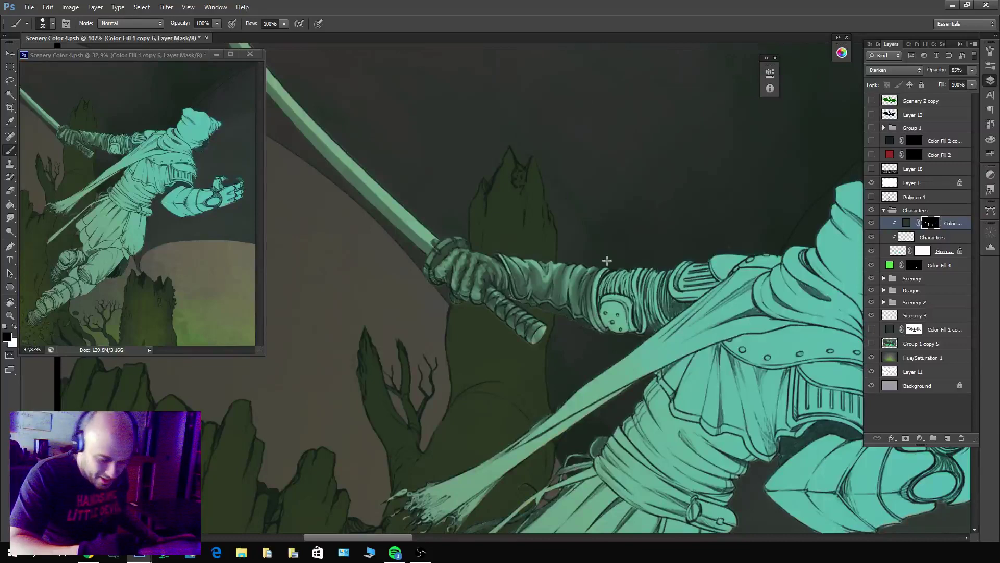
{"action": "mouse_move", "coordinate": [607, 261]}
{"action": "left_mouse_down"}
{"action": "mouse_move", "coordinate": [598, 321]}
{"action": "mouse_move", "coordinate": [582, 336]}
{"action": "left_mouse_up"}
Shade the studded elbow pad and the sleeve bands around it with the brush size at 30.
{"action": "key", "text": "bracketleft"}
{"action": "key", "text": "bracketleft"}
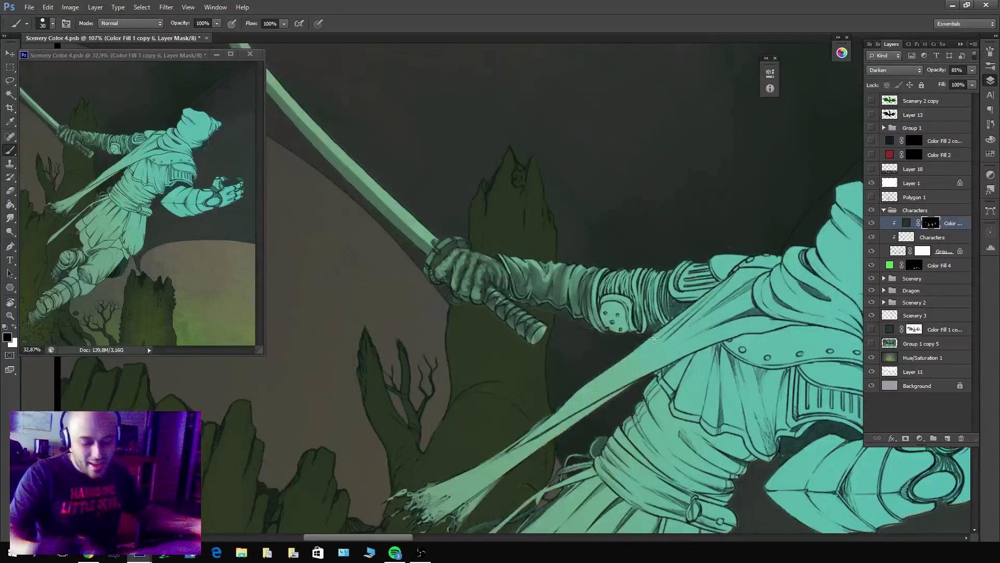
{"action": "key", "text": "x"}
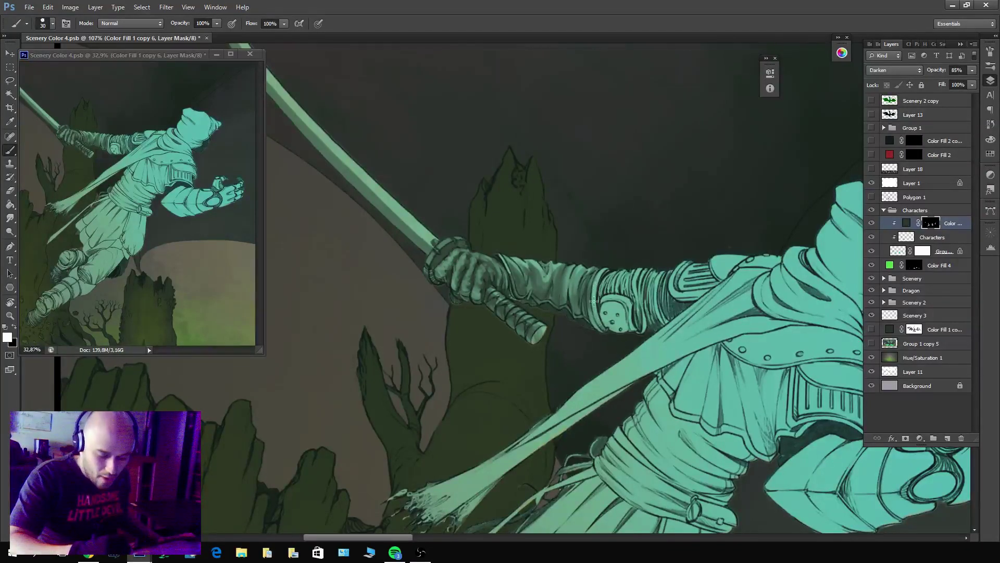
{"action": "mouse_move", "coordinate": [596, 276]}
{"action": "left_mouse_down"}
{"action": "mouse_move", "coordinate": [601, 319]}
{"action": "mouse_move", "coordinate": [615, 272]}
{"action": "mouse_move", "coordinate": [620, 287]}
{"action": "mouse_move", "coordinate": [623, 272]}
{"action": "mouse_move", "coordinate": [605, 291]}
{"action": "mouse_move", "coordinate": [615, 284]}
{"action": "mouse_move", "coordinate": [643, 295]}
{"action": "mouse_move", "coordinate": [623, 295]}
{"action": "mouse_move", "coordinate": [632, 277]}
{"action": "mouse_move", "coordinate": [638, 322]}
{"action": "mouse_move", "coordinate": [641, 257]}
{"action": "mouse_move", "coordinate": [622, 345]}
{"action": "mouse_move", "coordinate": [623, 315]}
{"action": "mouse_move", "coordinate": [603, 317]}
{"action": "mouse_move", "coordinate": [611, 332]}
{"action": "mouse_move", "coordinate": [606, 309]}
{"action": "mouse_move", "coordinate": [619, 297]}
{"action": "mouse_move", "coordinate": [636, 335]}
{"action": "mouse_move", "coordinate": [632, 312]}
{"action": "mouse_move", "coordinate": [612, 299]}
{"action": "mouse_move", "coordinate": [617, 327]}
{"action": "left_mouse_up"}
{"action": "key", "text": "x"}
{"action": "key", "text": "x"}
{"action": "key", "text": "x"}
{"action": "key", "text": "x"}
{"action": "key", "text": "x"}
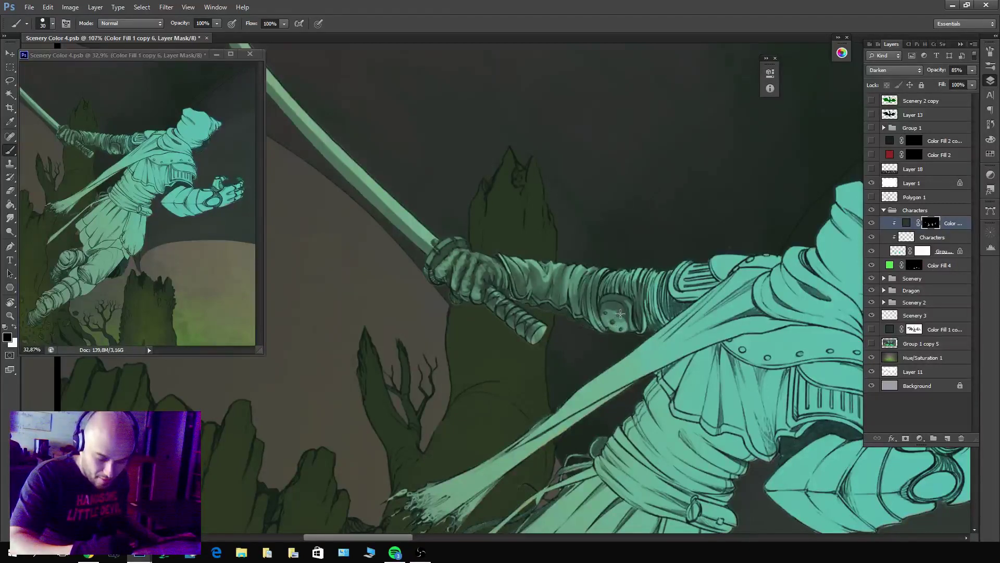
{"action": "key", "text": "x"}
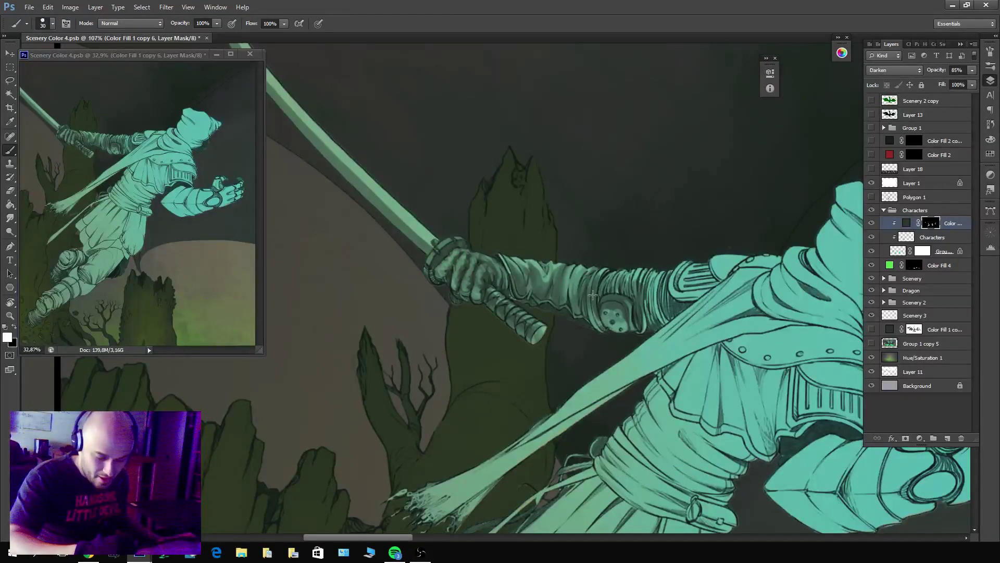
{"action": "left_click_drag", "start_coordinate": [607, 318], "coordinate": [604, 325]}
{"action": "key", "text": "x"}
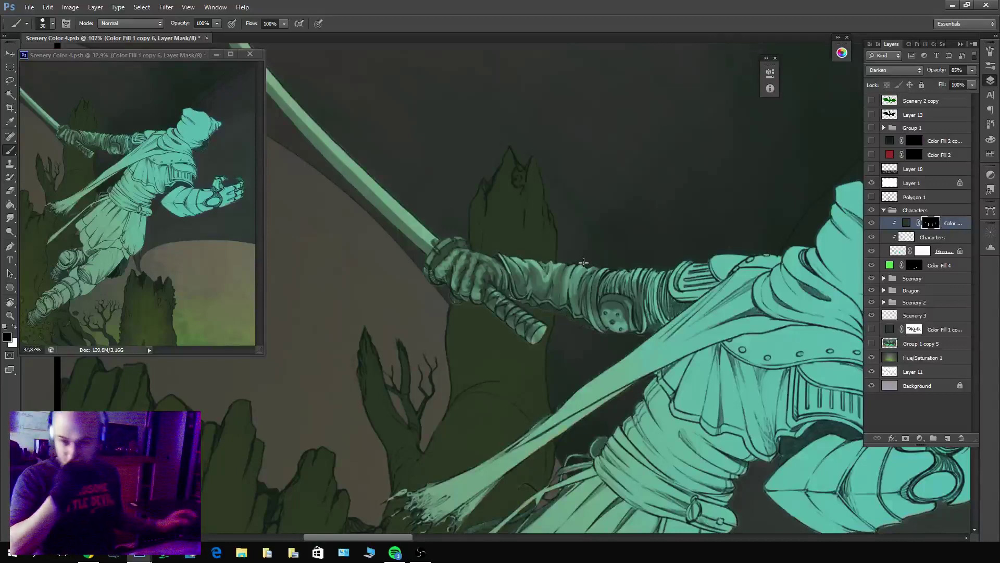
Darken the upper arm's wrappings and the ribbed armor strips up to the shoulder, picking out lighter edges.
{"action": "scroll", "coordinate": [583, 262], "scroll_direction": "right", "scroll_amount": 4}
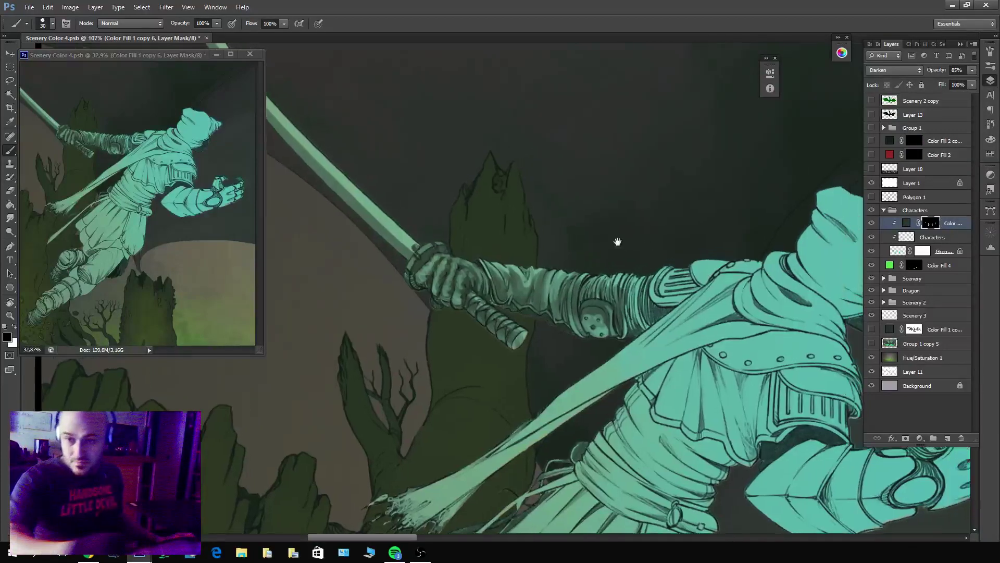
{"action": "key", "text": "x"}
{"action": "mouse_move", "coordinate": [553, 310]}
{"action": "left_mouse_down"}
{"action": "mouse_move", "coordinate": [555, 258]}
{"action": "mouse_move", "coordinate": [547, 299]}
{"action": "mouse_move", "coordinate": [558, 258]}
{"action": "mouse_move", "coordinate": [561, 310]}
{"action": "mouse_move", "coordinate": [575, 293]}
{"action": "mouse_move", "coordinate": [583, 300]}
{"action": "mouse_move", "coordinate": [570, 315]}
{"action": "mouse_move", "coordinate": [553, 272]}
{"action": "mouse_move", "coordinate": [570, 256]}
{"action": "mouse_move", "coordinate": [547, 288]}
{"action": "mouse_move", "coordinate": [575, 254]}
{"action": "mouse_move", "coordinate": [584, 311]}
{"action": "mouse_move", "coordinate": [598, 269]}
{"action": "mouse_move", "coordinate": [562, 272]}
{"action": "mouse_move", "coordinate": [595, 286]}
{"action": "mouse_move", "coordinate": [581, 288]}
{"action": "mouse_move", "coordinate": [593, 283]}
{"action": "mouse_move", "coordinate": [573, 274]}
{"action": "mouse_move", "coordinate": [587, 249]}
{"action": "mouse_move", "coordinate": [571, 281]}
{"action": "mouse_move", "coordinate": [586, 249]}
{"action": "mouse_move", "coordinate": [584, 285]}
{"action": "mouse_move", "coordinate": [576, 262]}
{"action": "mouse_move", "coordinate": [583, 271]}
{"action": "mouse_move", "coordinate": [572, 279]}
{"action": "mouse_move", "coordinate": [613, 280]}
{"action": "mouse_move", "coordinate": [569, 282]}
{"action": "mouse_move", "coordinate": [589, 286]}
{"action": "left_mouse_up"}
{"action": "key", "text": "x"}
{"action": "key", "text": "x"}
{"action": "key", "text": "x"}
{"action": "key", "text": "x"}
{"action": "key", "text": "x"}
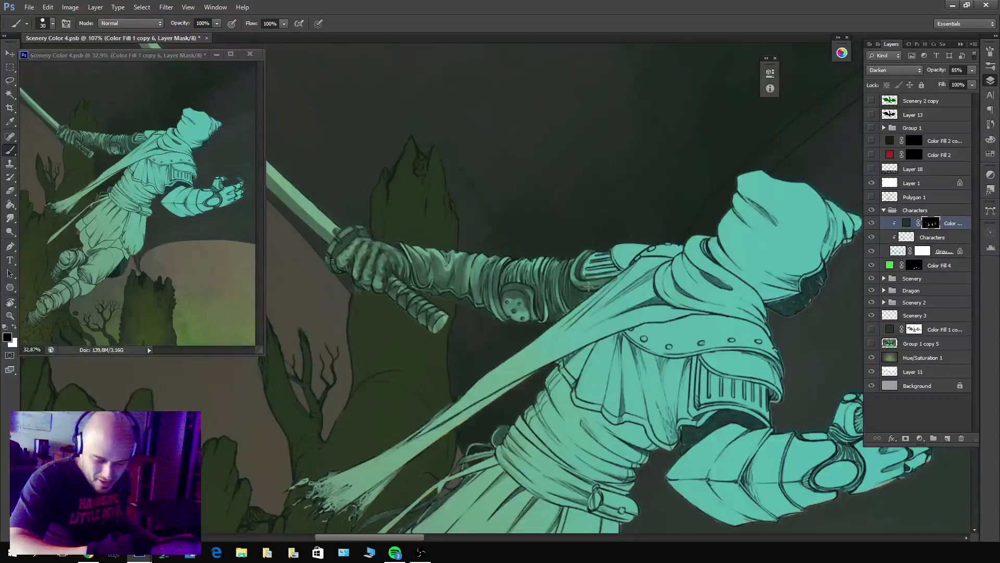
Shade the rounded shoulder plate of the sword arm and lighten its upper edge.
{"action": "key", "text": "x"}
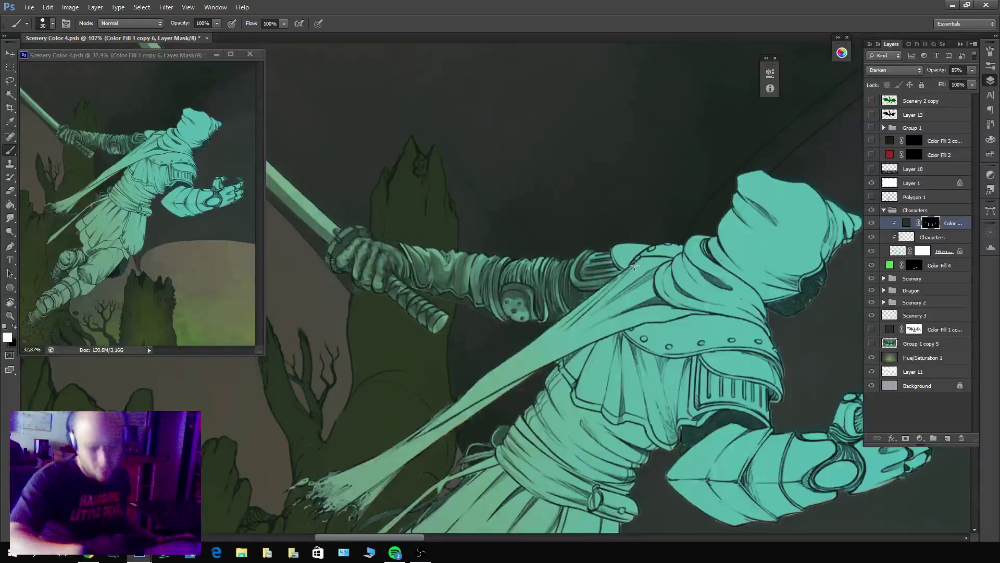
{"action": "left_click_drag", "start_coordinate": [620, 256], "coordinate": [644, 248]}
{"action": "key", "text": "x"}
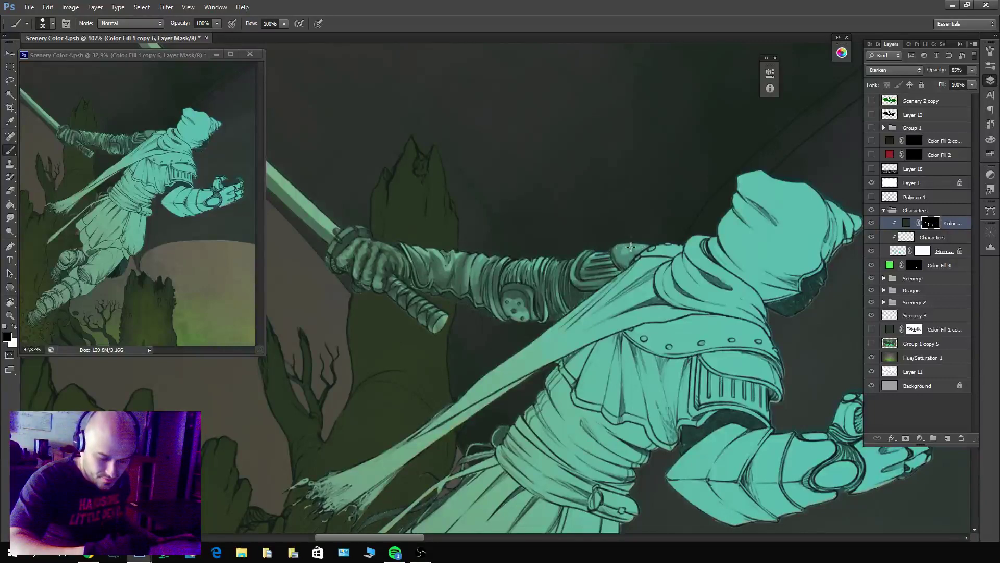
{"action": "left_click_drag", "start_coordinate": [631, 246], "coordinate": [628, 247]}
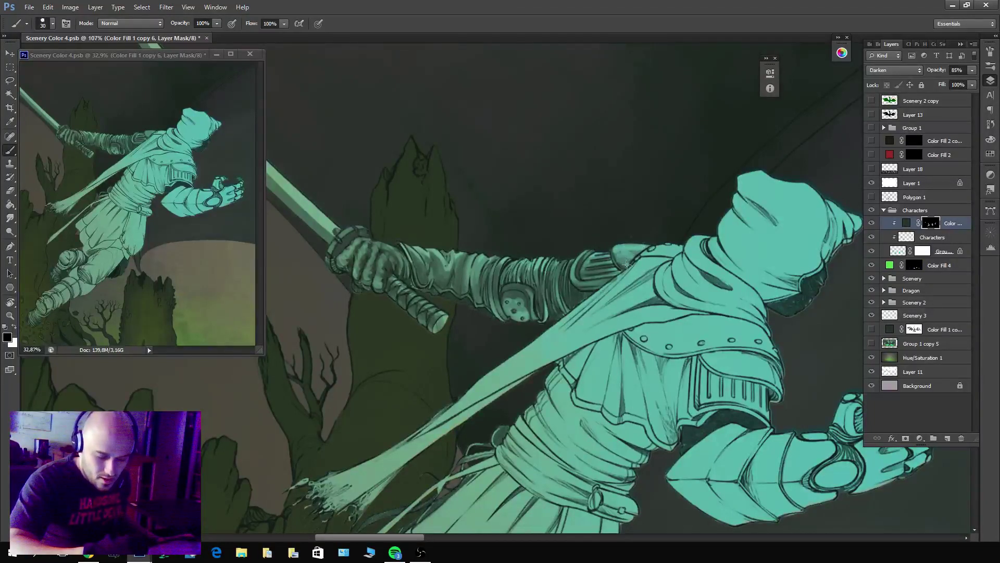
{"action": "key", "text": "x"}
{"action": "key", "text": "x"}
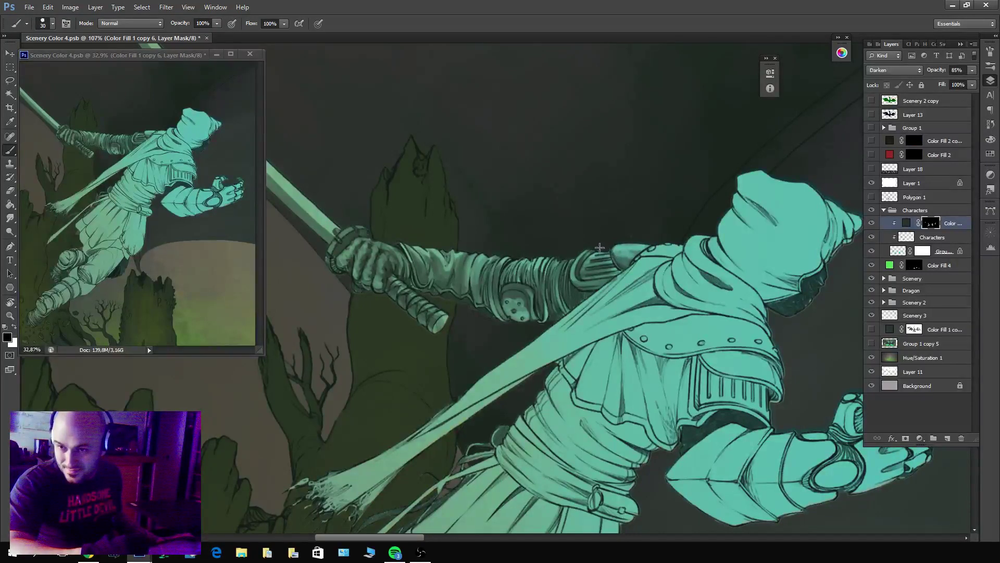
Refine the shoulder plate's shading with small alternating dark and light strokes.
{"action": "key", "text": "x"}
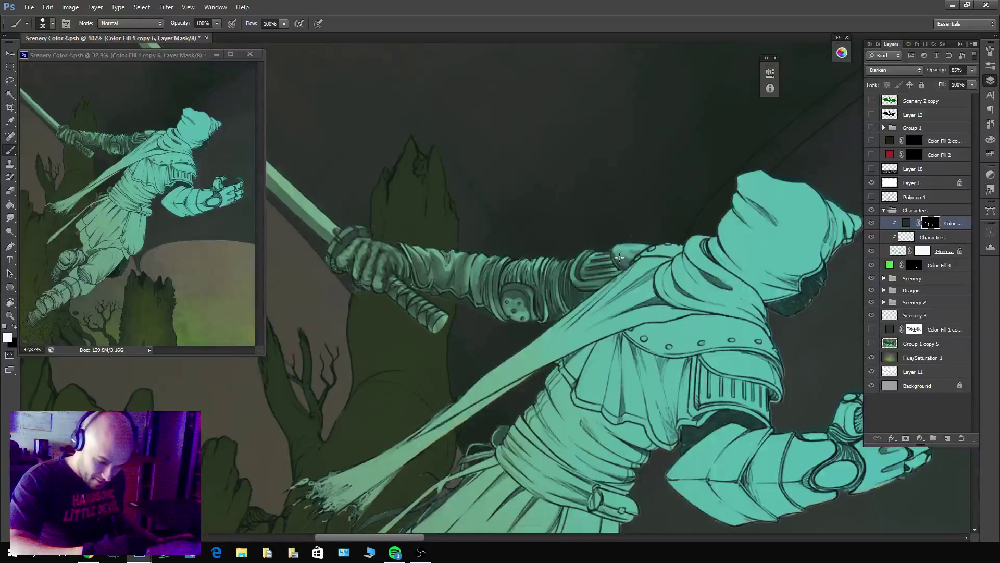
{"action": "key", "text": "x"}
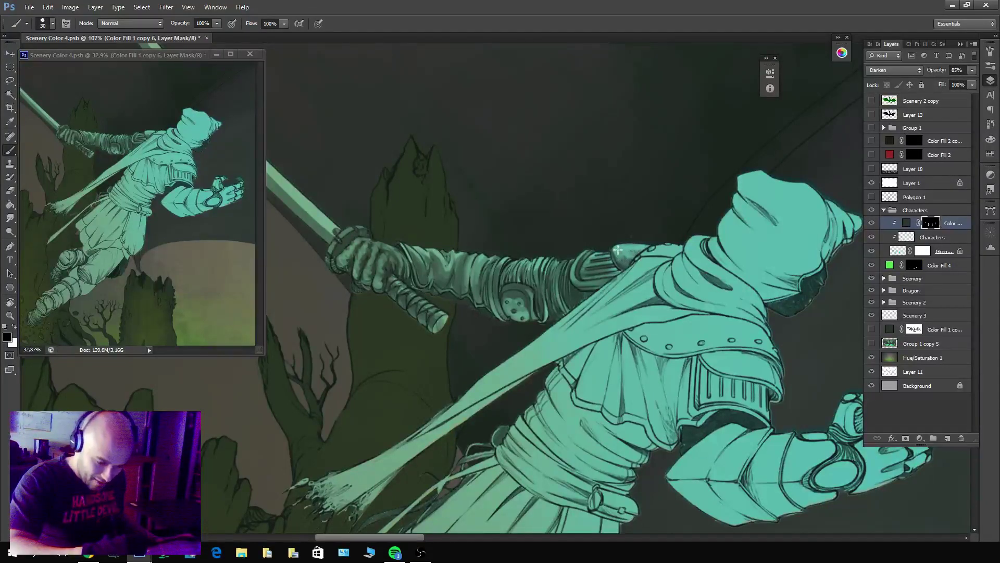
{"action": "key", "text": "x"}
{"action": "key", "text": "x"}
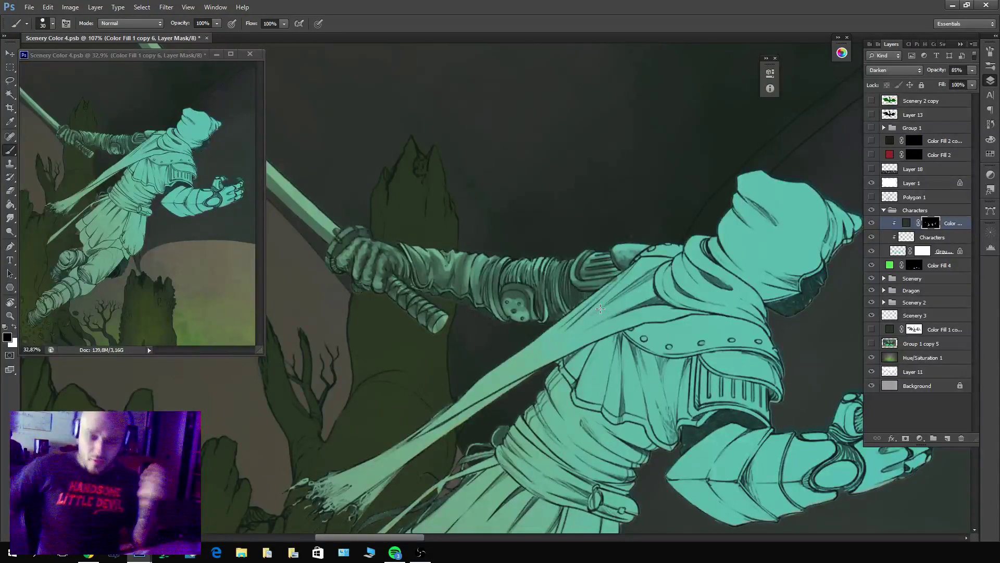
{"action": "key", "text": "x"}
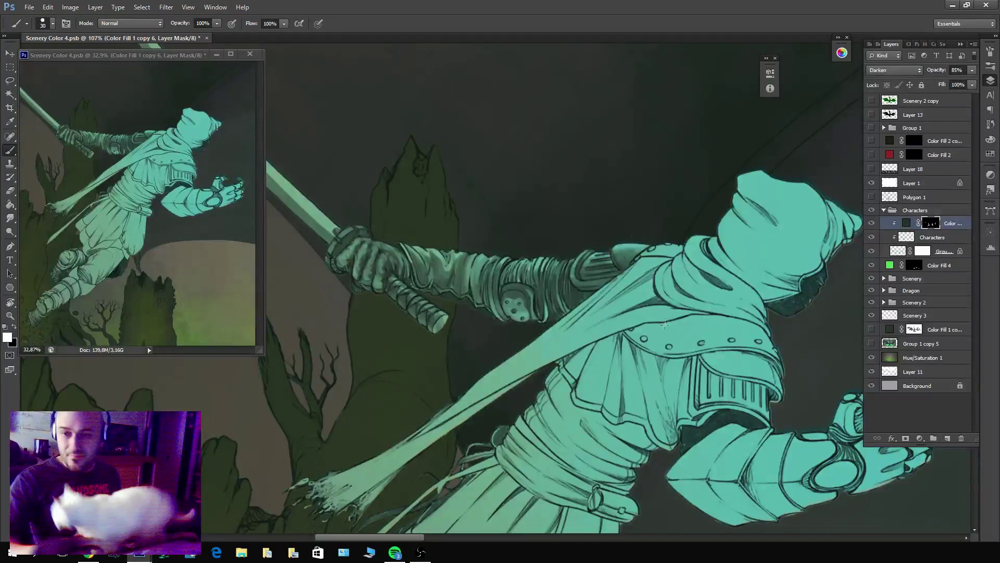
Darken the studded armor rim between the sword arm's shoulder plate and the hood's scarf.
{"action": "scroll", "coordinate": [534, 251], "scroll_direction": "down", "scroll_amount": 3}
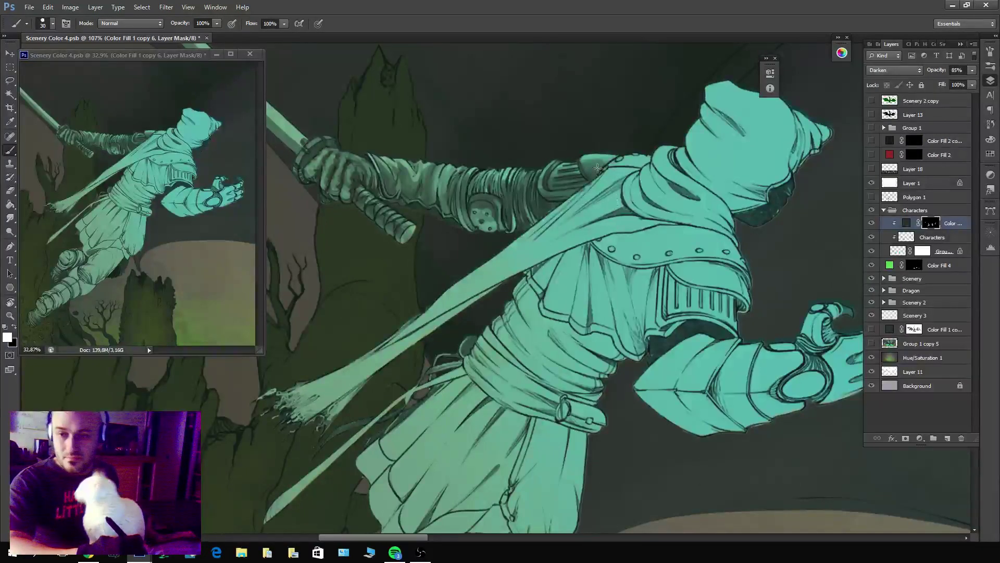
{"action": "mouse_move", "coordinate": [608, 242]}
{"action": "left_mouse_down"}
{"action": "mouse_move", "coordinate": [620, 156]}
{"action": "mouse_move", "coordinate": [646, 274]}
{"action": "mouse_move", "coordinate": [613, 274]}
{"action": "mouse_move", "coordinate": [631, 264]}
{"action": "mouse_move", "coordinate": [618, 267]}
{"action": "left_mouse_up"}
{"action": "key", "text": "x"}
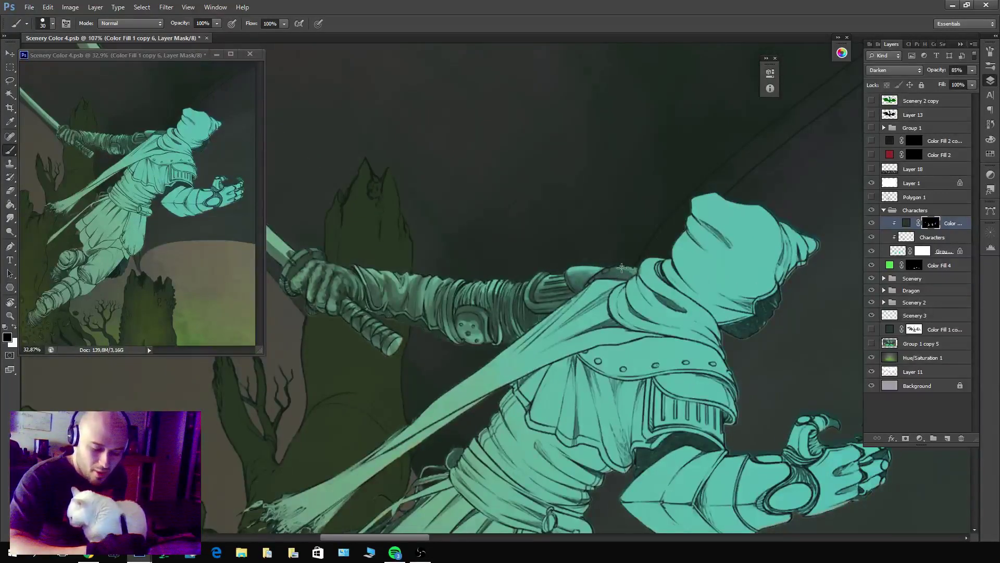
{"action": "key", "text": "x"}
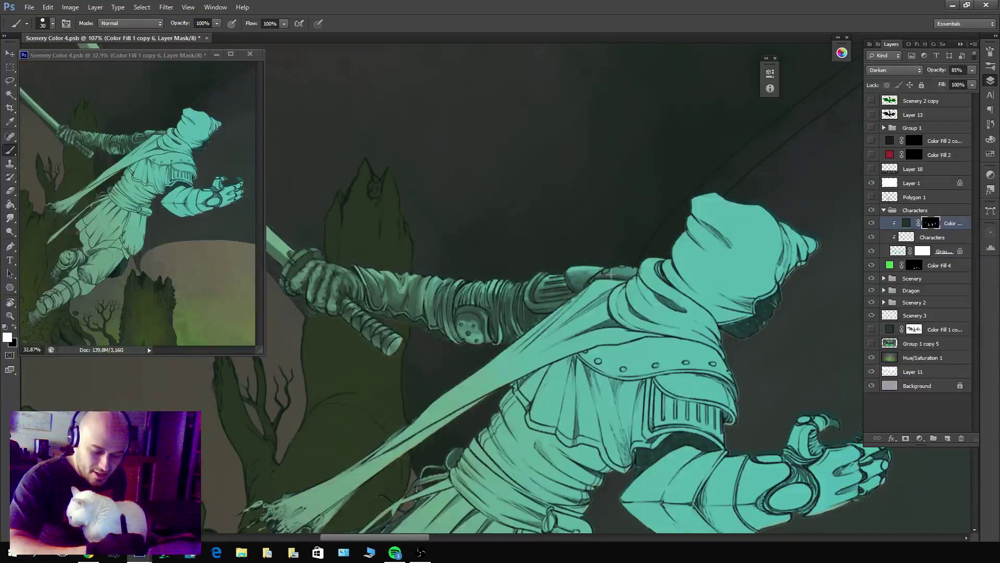
Darken the scarf wrapped around the hooded swordsman's neck, covering its folds from the nape down to the chest armor's collar.
{"action": "key", "text": "x"}
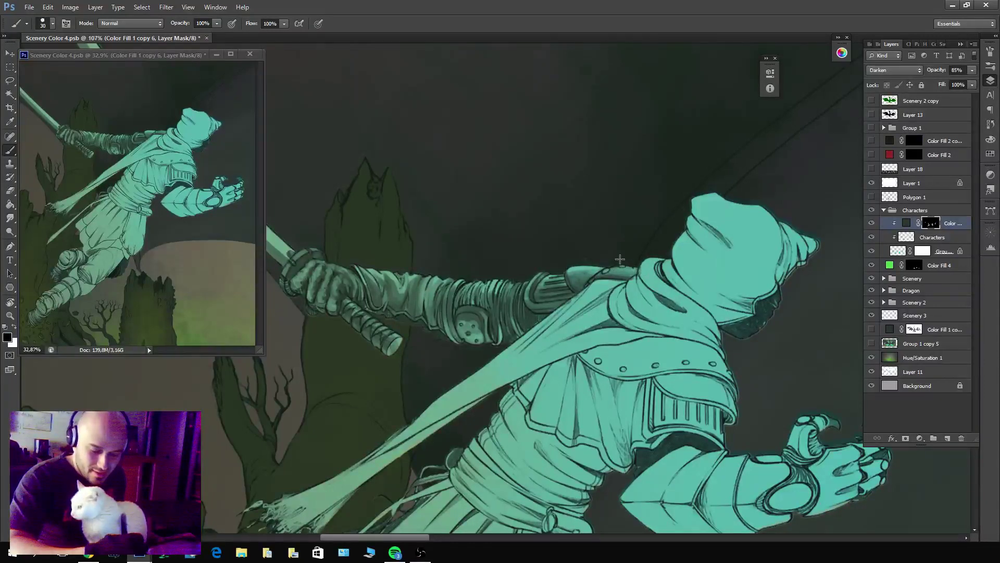
{"action": "scroll", "coordinate": [620, 259], "scroll_direction": "right", "scroll_amount": 3}
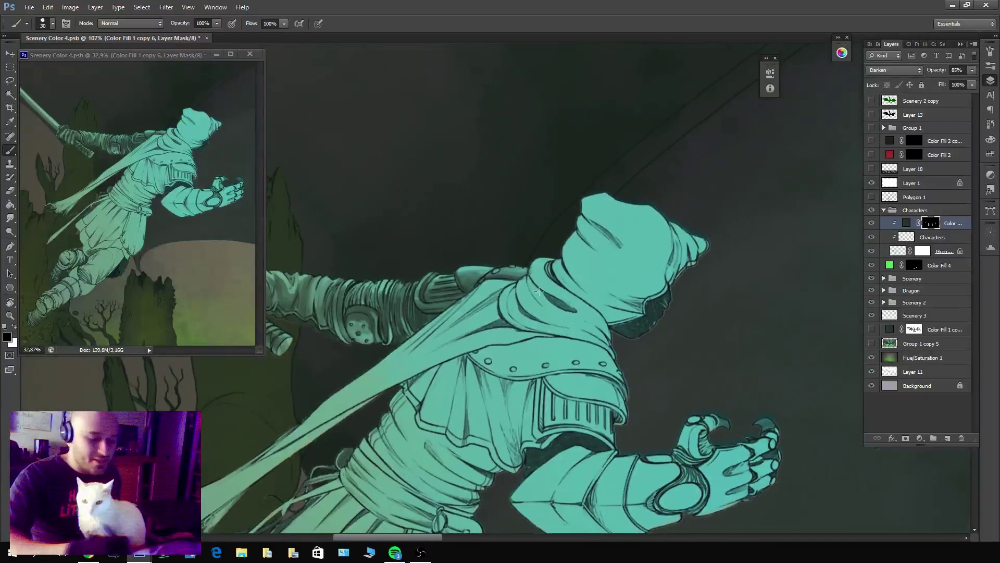
{"action": "key", "text": "x"}
{"action": "left_click_drag", "start_coordinate": [549, 292], "coordinate": [536, 260]}
{"action": "left_click_drag", "start_coordinate": [559, 297], "coordinate": [548, 260]}
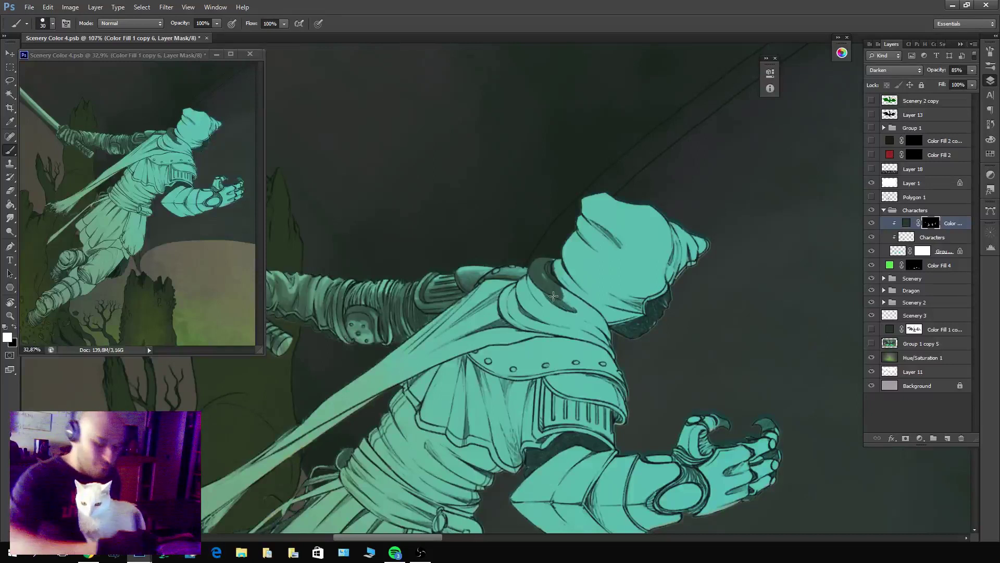
{"action": "mouse_move", "coordinate": [553, 296]}
{"action": "left_mouse_down"}
{"action": "mouse_move", "coordinate": [603, 321]}
{"action": "mouse_move", "coordinate": [613, 346]}
{"action": "mouse_move", "coordinate": [593, 333]}
{"action": "mouse_move", "coordinate": [612, 351]}
{"action": "mouse_move", "coordinate": [517, 316]}
{"action": "mouse_move", "coordinate": [523, 280]}
{"action": "mouse_move", "coordinate": [547, 256]}
{"action": "mouse_move", "coordinate": [614, 334]}
{"action": "left_mouse_up"}
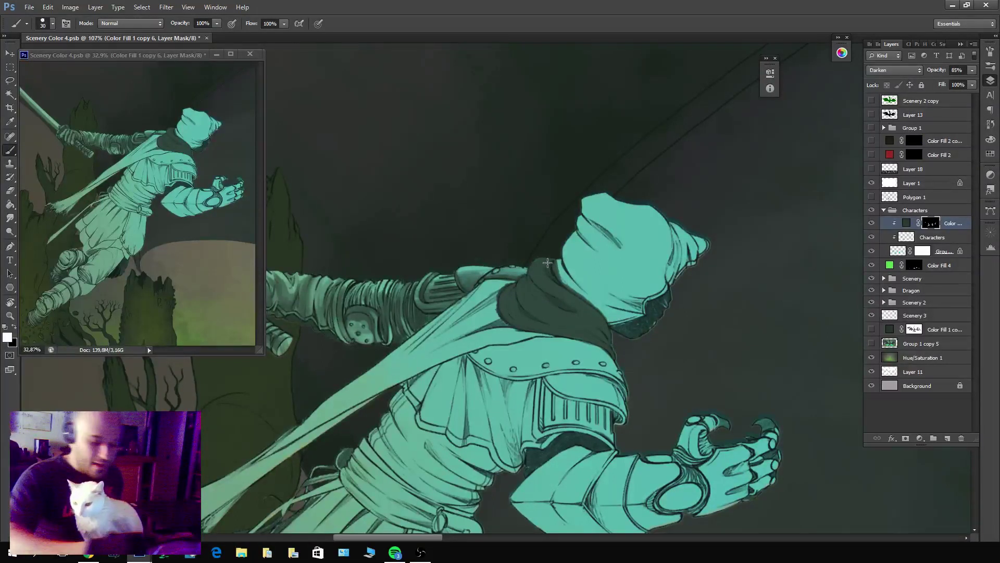
Pick out lighter highlights along the scarf's upper fold beneath the hood, enlarging the brush to 60.
{"action": "key", "text": "x"}
{"action": "mouse_move", "coordinate": [536, 264]}
{"action": "left_mouse_down"}
{"action": "mouse_move", "coordinate": [596, 309]}
{"action": "mouse_move", "coordinate": [544, 286]}
{"action": "mouse_move", "coordinate": [579, 309]}
{"action": "mouse_move", "coordinate": [535, 267]}
{"action": "mouse_move", "coordinate": [562, 265]}
{"action": "mouse_move", "coordinate": [536, 271]}
{"action": "mouse_move", "coordinate": [593, 333]}
{"action": "mouse_move", "coordinate": [541, 256]}
{"action": "mouse_move", "coordinate": [559, 295]}
{"action": "mouse_move", "coordinate": [564, 286]}
{"action": "mouse_move", "coordinate": [613, 340]}
{"action": "mouse_move", "coordinate": [564, 306]}
{"action": "mouse_move", "coordinate": [609, 339]}
{"action": "left_mouse_up"}
{"action": "key", "text": "bracketright"}
{"action": "key", "text": "bracketright"}
{"action": "key", "text": "bracketright"}
{"action": "key", "text": "x"}
{"action": "key", "text": "x"}
{"action": "key", "text": "x"}
{"action": "key", "text": "x"}
{"action": "key", "text": "x"}
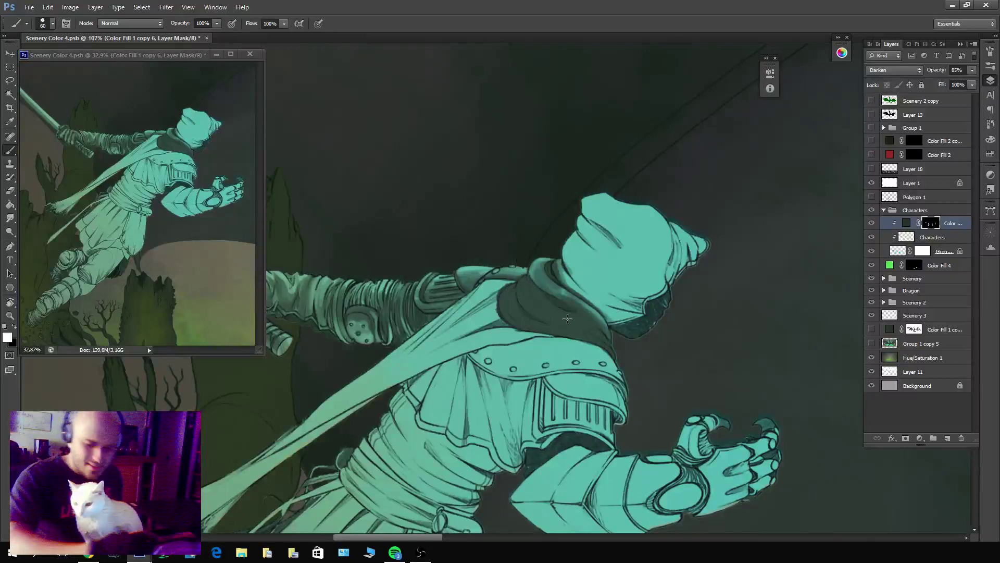
Model the scarf's middle and lower folds with alternating light and dark strokes, reducing the brush to 40 for refinement.
{"action": "key", "text": "x"}
{"action": "mouse_move", "coordinate": [611, 343]}
{"action": "left_mouse_down"}
{"action": "mouse_move", "coordinate": [544, 314]}
{"action": "mouse_move", "coordinate": [602, 337]}
{"action": "mouse_move", "coordinate": [532, 282]}
{"action": "mouse_move", "coordinate": [582, 316]}
{"action": "mouse_move", "coordinate": [531, 280]}
{"action": "left_mouse_up"}
{"action": "key", "text": "x"}
{"action": "key", "text": "x"}
{"action": "key", "text": "x"}
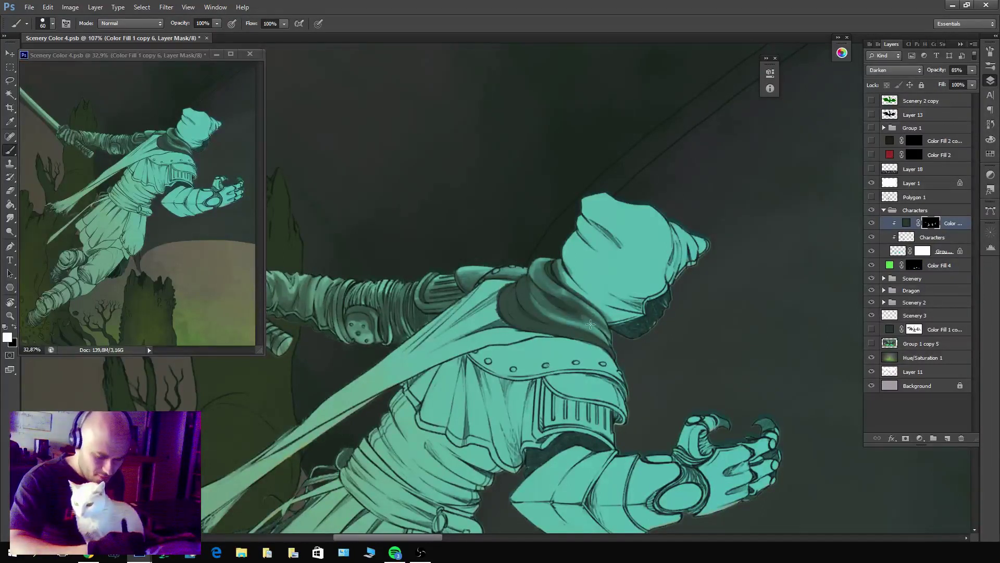
{"action": "key", "text": "bracketleft"}
{"action": "key", "text": "bracketleft"}
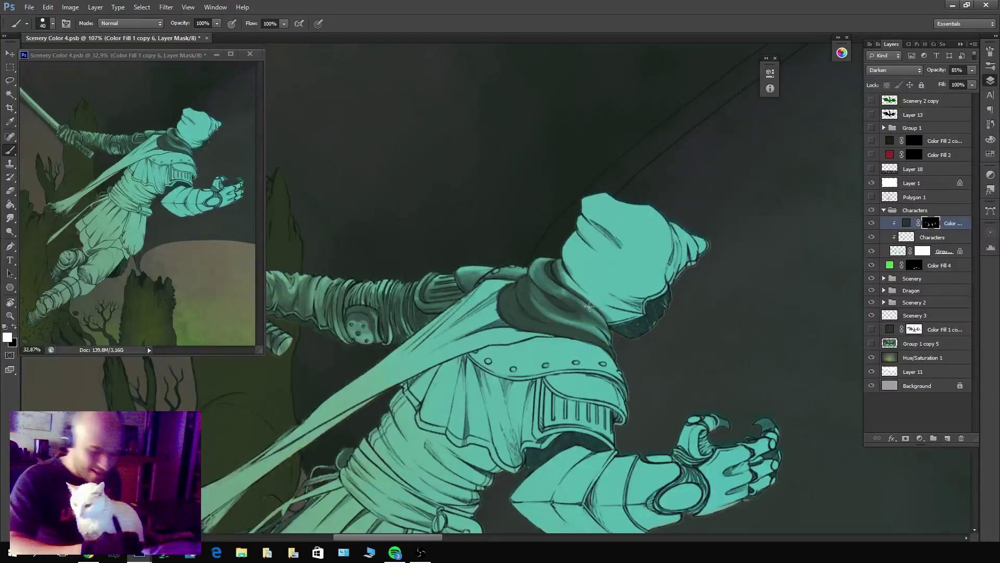
{"action": "key", "text": "x"}
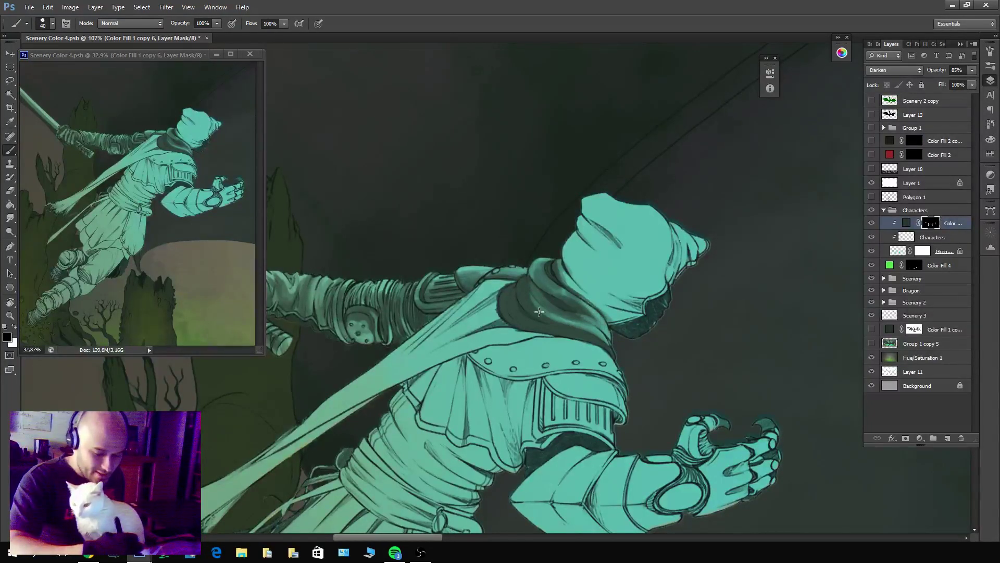
{"action": "key", "text": "x"}
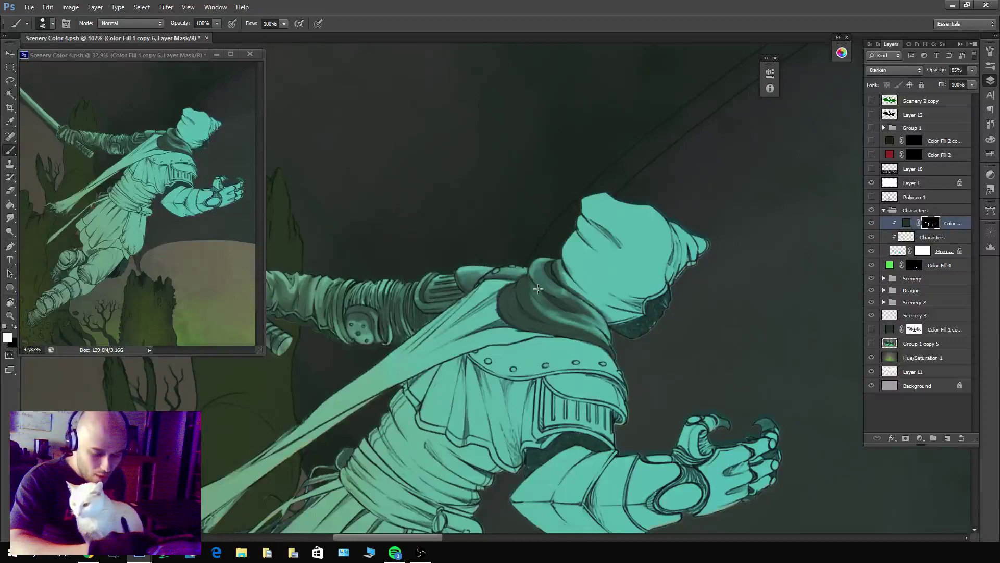
Paint black on the Color Fill 1 copy 6 layer mask to bring light back onto the folds of the neck scarf.
{"action": "key", "text": "x"}
{"action": "mouse_move", "coordinate": [540, 315]}
{"action": "left_mouse_down"}
{"action": "mouse_move", "coordinate": [525, 280]}
{"action": "mouse_move", "coordinate": [538, 315]}
{"action": "mouse_move", "coordinate": [520, 297]}
{"action": "mouse_move", "coordinate": [615, 348]}
{"action": "mouse_move", "coordinate": [521, 291]}
{"action": "mouse_move", "coordinate": [551, 319]}
{"action": "mouse_move", "coordinate": [527, 300]}
{"action": "mouse_move", "coordinate": [600, 337]}
{"action": "left_mouse_up"}
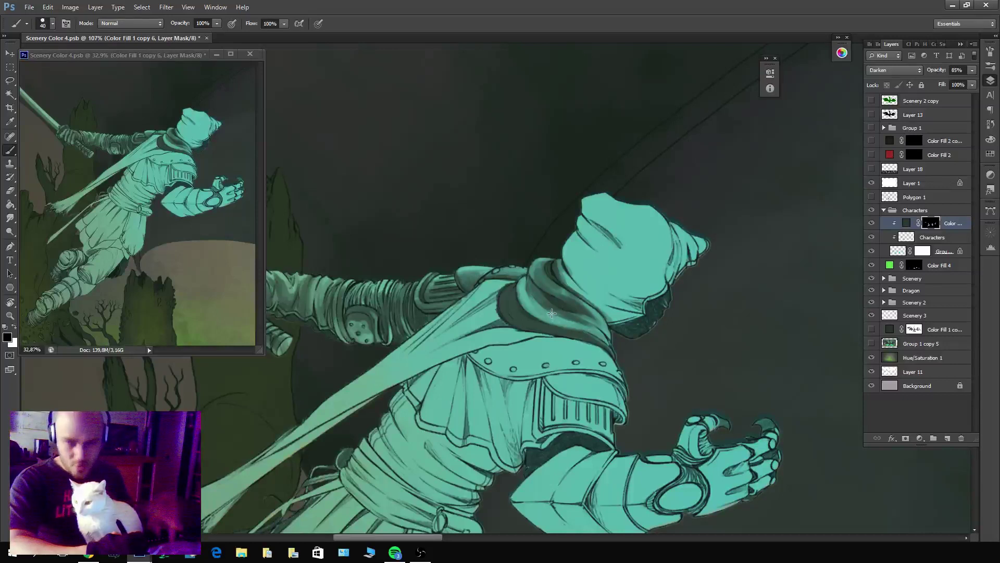
{"action": "mouse_move", "coordinate": [520, 288]}
{"action": "left_mouse_down"}
{"action": "mouse_move", "coordinate": [563, 334]}
{"action": "mouse_move", "coordinate": [526, 322]}
{"action": "mouse_move", "coordinate": [612, 352]}
{"action": "mouse_move", "coordinate": [515, 296]}
{"action": "mouse_move", "coordinate": [535, 319]}
{"action": "left_mouse_up"}
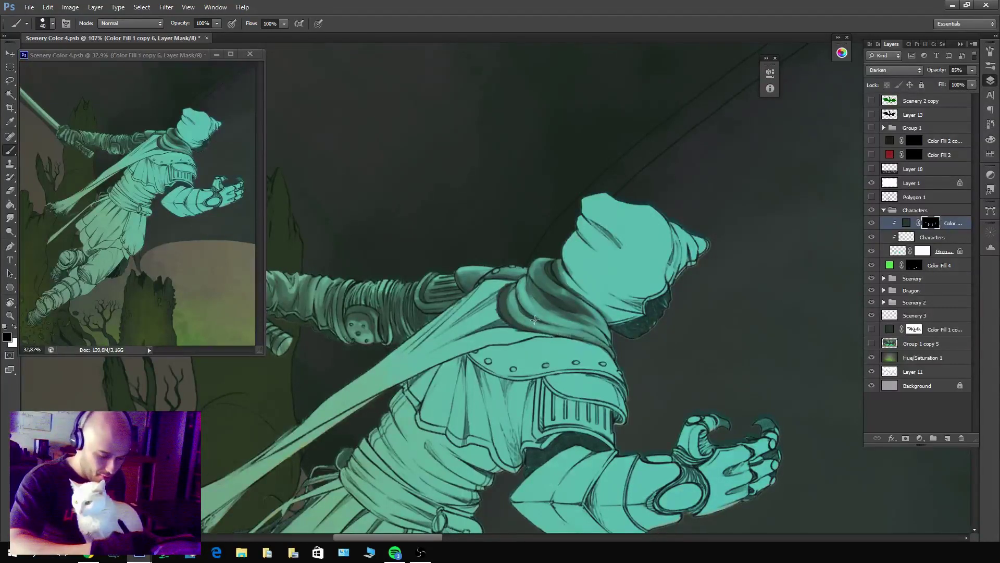
{"action": "key", "text": "x"}
{"action": "key", "text": "x"}
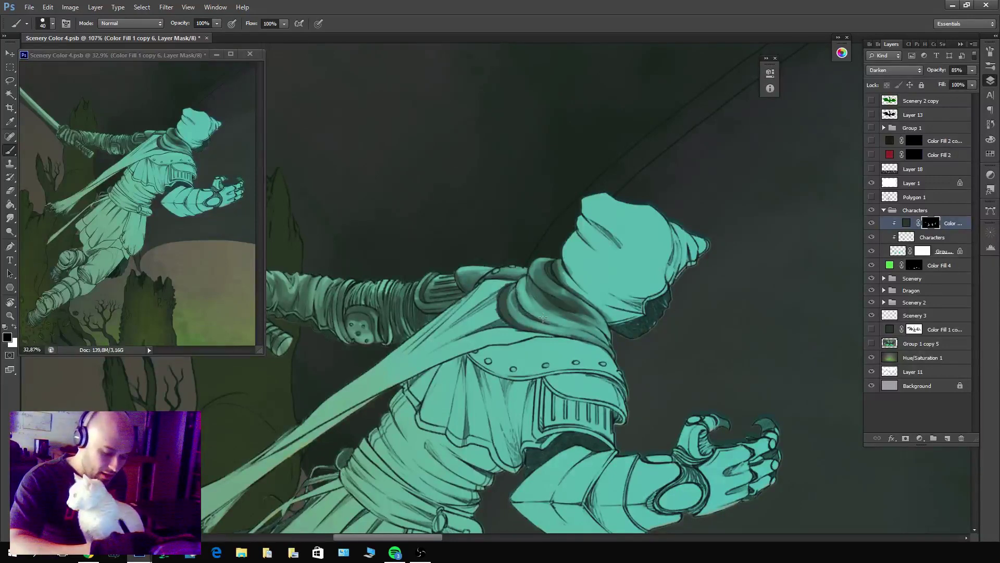
{"action": "mouse_move", "coordinate": [605, 344]}
{"action": "left_mouse_down"}
{"action": "mouse_move", "coordinate": [571, 335]}
{"action": "mouse_move", "coordinate": [507, 289]}
{"action": "left_mouse_up"}
{"action": "key", "text": "x"}
{"action": "key", "text": "x"}
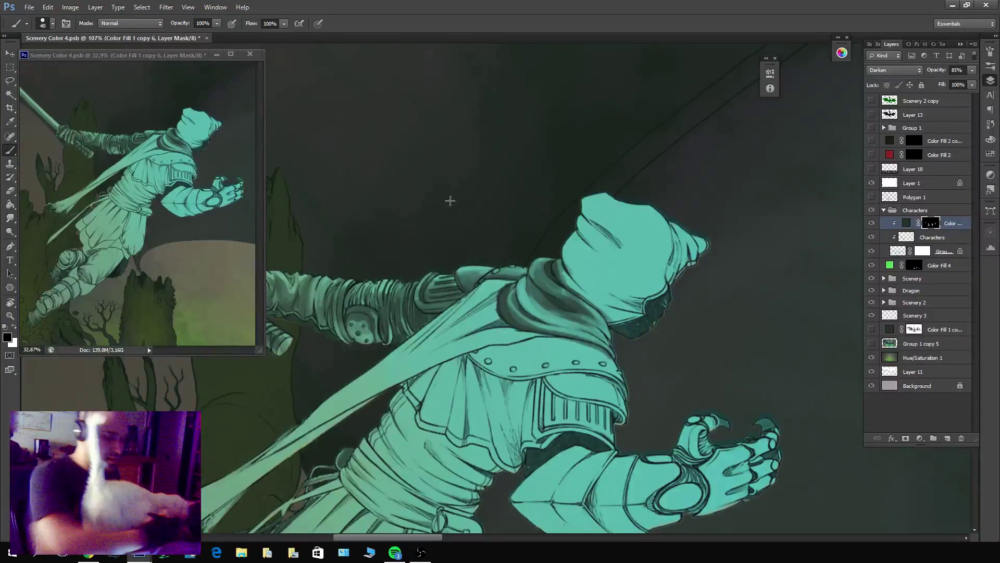
{"action": "left_click_drag", "start_coordinate": [504, 298], "coordinate": [565, 335]}
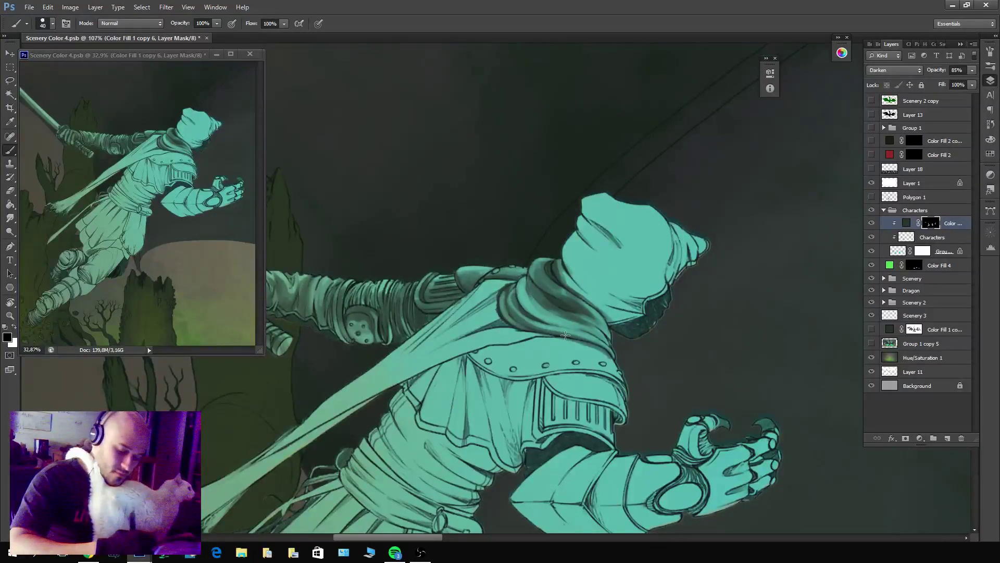
Deepen the shadows between the neck scarf's folds with white mask strokes and refine the adjoining lit edges.
{"action": "key", "text": "x"}
{"action": "mouse_move", "coordinate": [510, 283]}
{"action": "left_mouse_down"}
{"action": "mouse_move", "coordinate": [505, 320]}
{"action": "mouse_move", "coordinate": [537, 312]}
{"action": "mouse_move", "coordinate": [526, 282]}
{"action": "mouse_move", "coordinate": [552, 310]}
{"action": "mouse_move", "coordinate": [605, 336]}
{"action": "mouse_move", "coordinate": [553, 310]}
{"action": "left_mouse_up"}
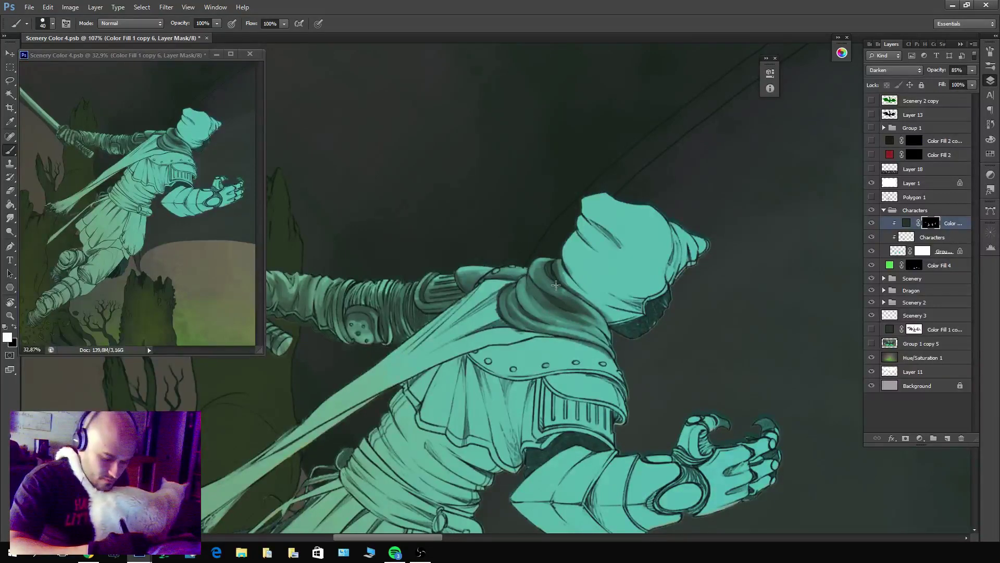
{"action": "mouse_move", "coordinate": [590, 312]}
{"action": "left_mouse_down"}
{"action": "mouse_move", "coordinate": [564, 277]}
{"action": "mouse_move", "coordinate": [608, 315]}
{"action": "mouse_move", "coordinate": [618, 312]}
{"action": "mouse_move", "coordinate": [591, 298]}
{"action": "left_mouse_up"}
{"action": "key", "text": "x"}
{"action": "key", "text": "x"}
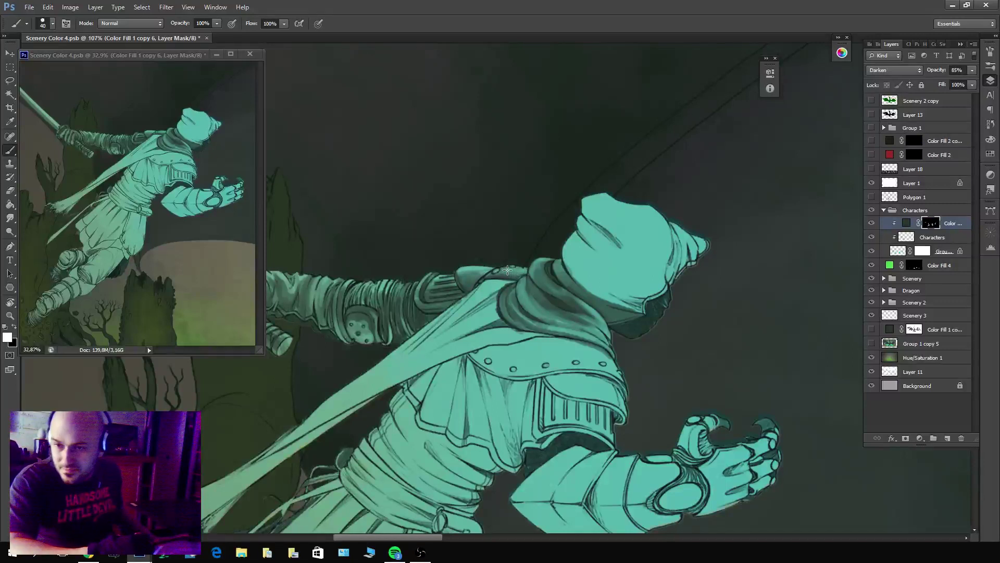
{"action": "key", "text": "x"}
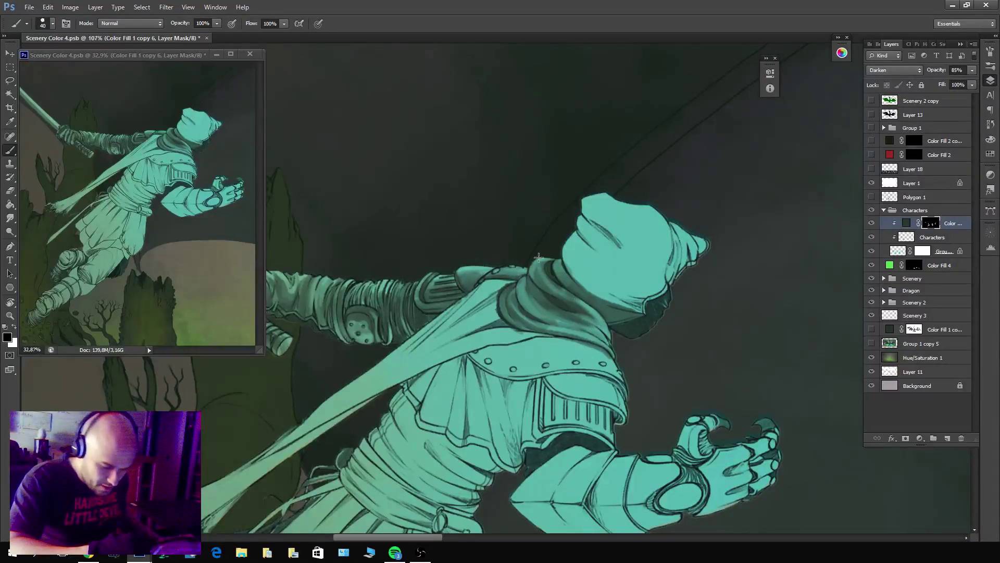
{"action": "key", "text": "x"}
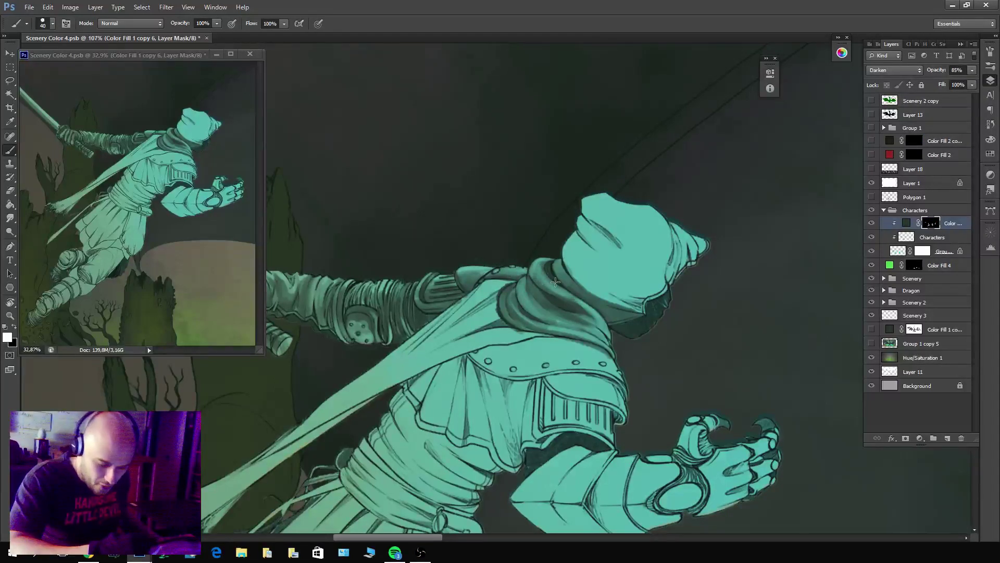
{"action": "key", "text": "x"}
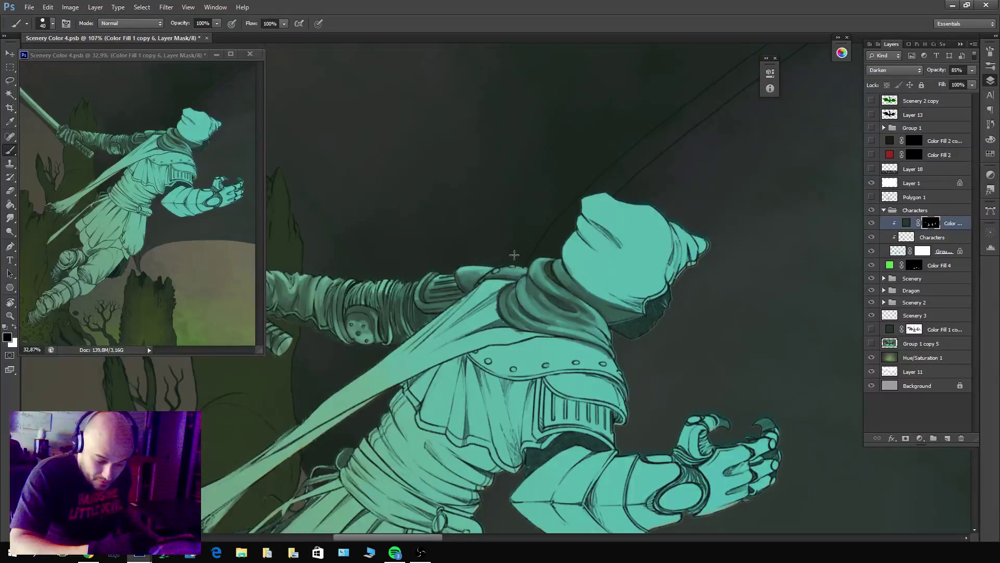
Cover the figure's hood with the dark shadow tone on the layer mask.
{"action": "mouse_move", "coordinate": [629, 301]}
{"action": "left_mouse_down"}
{"action": "mouse_move", "coordinate": [573, 252]}
{"action": "mouse_move", "coordinate": [636, 308]}
{"action": "mouse_move", "coordinate": [568, 247]}
{"action": "mouse_move", "coordinate": [569, 260]}
{"action": "mouse_move", "coordinate": [620, 295]}
{"action": "mouse_move", "coordinate": [584, 219]}
{"action": "mouse_move", "coordinate": [667, 302]}
{"action": "mouse_move", "coordinate": [635, 231]}
{"action": "mouse_move", "coordinate": [677, 224]}
{"action": "mouse_move", "coordinate": [704, 240]}
{"action": "mouse_move", "coordinate": [672, 310]}
{"action": "left_mouse_up"}
{"action": "key", "text": "x"}
{"action": "key", "text": "x"}
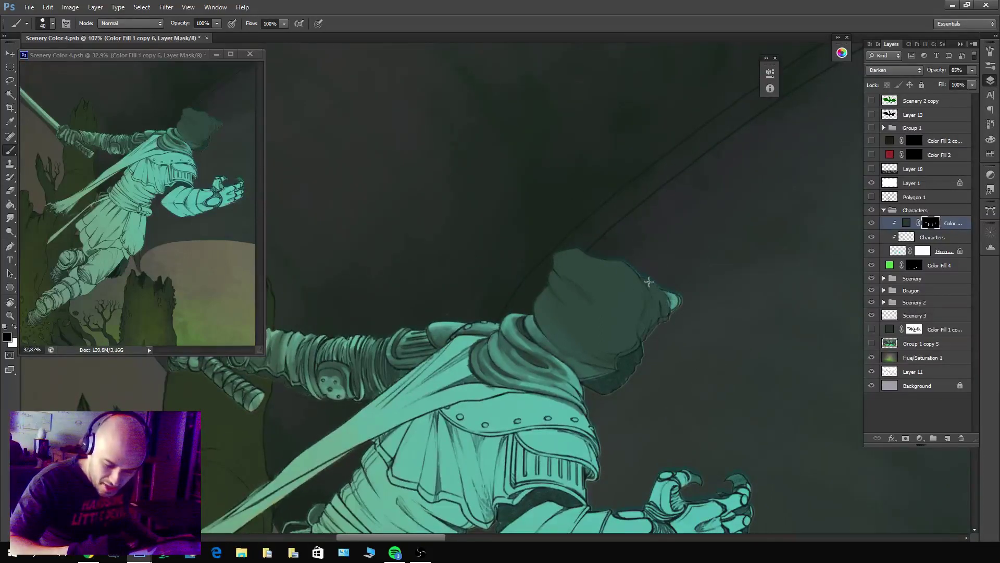
Reveal light on the small folds at the hood's pointed front tip.
{"action": "key", "text": "x"}
{"action": "mouse_move", "coordinate": [649, 281]}
{"action": "left_mouse_down"}
{"action": "mouse_move", "coordinate": [664, 322]}
{"action": "mouse_move", "coordinate": [667, 309]}
{"action": "mouse_move", "coordinate": [642, 277]}
{"action": "mouse_move", "coordinate": [655, 331]}
{"action": "mouse_move", "coordinate": [664, 324]}
{"action": "mouse_move", "coordinate": [654, 298]}
{"action": "mouse_move", "coordinate": [648, 334]}
{"action": "mouse_move", "coordinate": [648, 297]}
{"action": "mouse_move", "coordinate": [643, 333]}
{"action": "mouse_move", "coordinate": [643, 281]}
{"action": "mouse_move", "coordinate": [651, 313]}
{"action": "mouse_move", "coordinate": [658, 305]}
{"action": "mouse_move", "coordinate": [645, 283]}
{"action": "mouse_move", "coordinate": [651, 339]}
{"action": "left_mouse_up"}
{"action": "key", "text": "x"}
{"action": "key", "text": "x"}
{"action": "key", "text": "x"}
{"action": "key", "text": "x"}
{"action": "key", "text": "x"}
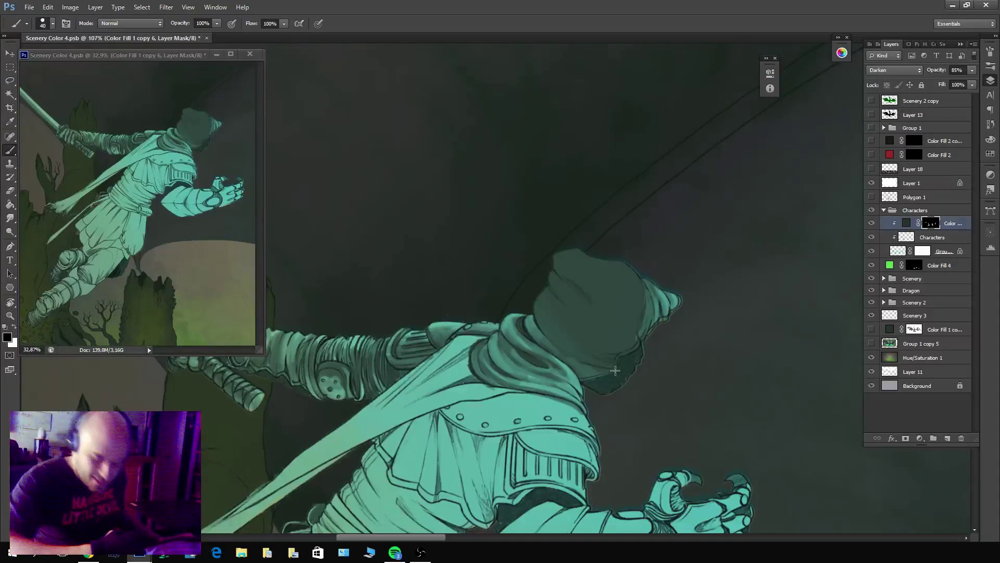
Paint highlights along the hood's lower edge and up its back side near the neck scarf.
{"action": "mouse_move", "coordinate": [606, 372]}
{"action": "left_mouse_down"}
{"action": "mouse_move", "coordinate": [576, 369]}
{"action": "mouse_move", "coordinate": [552, 345]}
{"action": "mouse_move", "coordinate": [609, 371]}
{"action": "mouse_move", "coordinate": [556, 354]}
{"action": "left_mouse_up"}
{"action": "key", "text": "x"}
{"action": "key", "text": "x"}
{"action": "mouse_move", "coordinate": [537, 300]}
{"action": "left_mouse_down"}
{"action": "mouse_move", "coordinate": [592, 357]}
{"action": "mouse_move", "coordinate": [539, 297]}
{"action": "mouse_move", "coordinate": [546, 333]}
{"action": "mouse_move", "coordinate": [549, 324]}
{"action": "mouse_move", "coordinate": [566, 343]}
{"action": "mouse_move", "coordinate": [538, 313]}
{"action": "mouse_move", "coordinate": [581, 354]}
{"action": "mouse_move", "coordinate": [554, 315]}
{"action": "mouse_move", "coordinate": [567, 316]}
{"action": "mouse_move", "coordinate": [601, 356]}
{"action": "mouse_move", "coordinate": [568, 350]}
{"action": "mouse_move", "coordinate": [565, 329]}
{"action": "mouse_move", "coordinate": [588, 343]}
{"action": "mouse_move", "coordinate": [546, 293]}
{"action": "mouse_move", "coordinate": [543, 334]}
{"action": "mouse_move", "coordinate": [533, 304]}
{"action": "mouse_move", "coordinate": [542, 336]}
{"action": "left_mouse_up"}
{"action": "key", "text": "x"}
{"action": "key", "text": "x"}
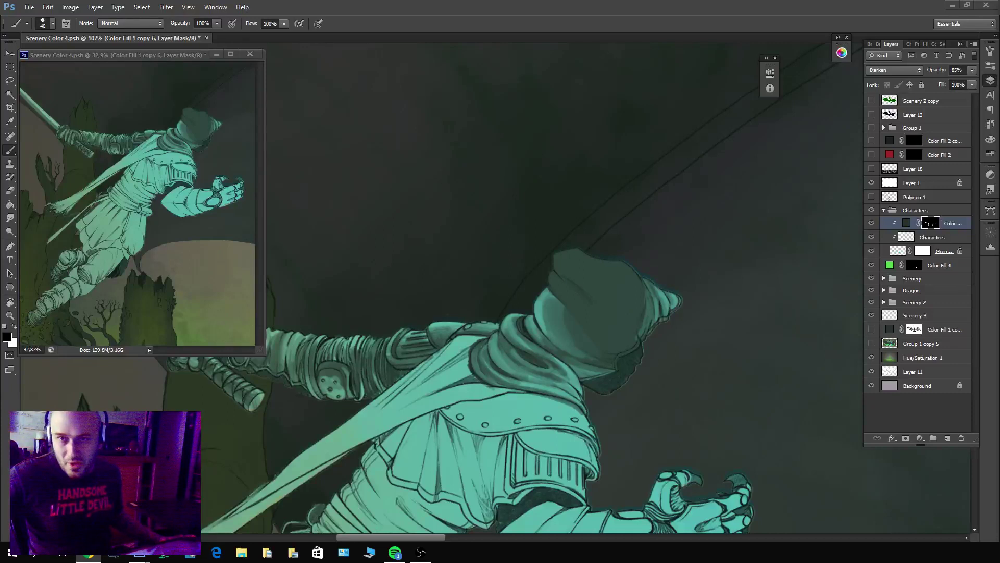
Paint a highlight on the long diagonal fold at the back of the hood.
{"action": "left_click", "coordinate": [534, 210]}
{"action": "key", "text": "x"}
{"action": "mouse_move", "coordinate": [553, 286]}
{"action": "left_mouse_down"}
{"action": "mouse_move", "coordinate": [569, 299]}
{"action": "mouse_move", "coordinate": [547, 285]}
{"action": "mouse_move", "coordinate": [557, 300]}
{"action": "mouse_move", "coordinate": [580, 320]}
{"action": "mouse_move", "coordinate": [557, 283]}
{"action": "mouse_move", "coordinate": [595, 320]}
{"action": "mouse_move", "coordinate": [555, 284]}
{"action": "left_mouse_up"}
{"action": "key", "text": "x"}
{"action": "key", "text": "x"}
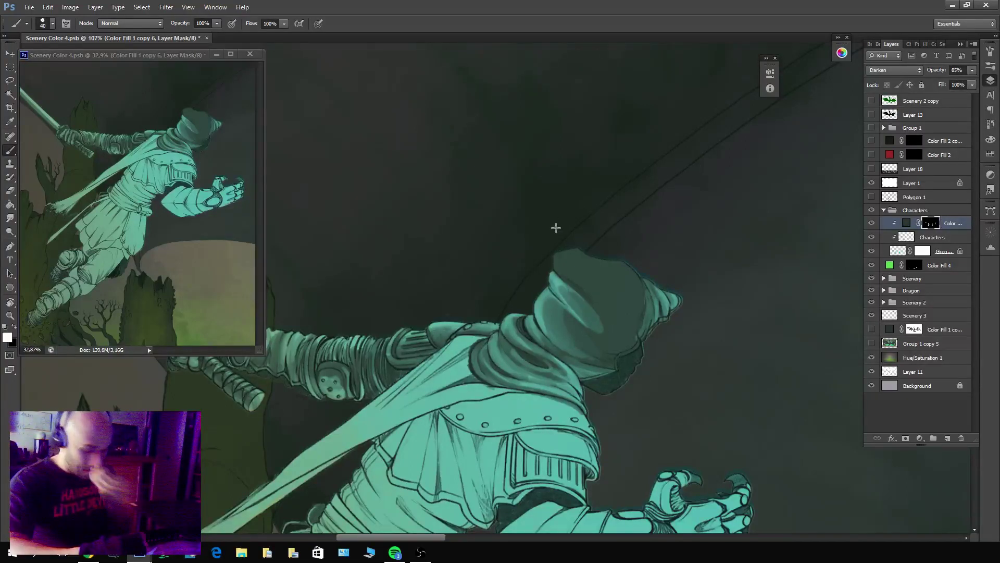
Bring out the light on the hood's crown and the folds running down from it.
{"action": "key", "text": "x"}
{"action": "mouse_move", "coordinate": [552, 264]}
{"action": "left_mouse_down"}
{"action": "mouse_move", "coordinate": [598, 310]}
{"action": "mouse_move", "coordinate": [572, 279]}
{"action": "mouse_move", "coordinate": [594, 310]}
{"action": "mouse_move", "coordinate": [553, 274]}
{"action": "mouse_move", "coordinate": [572, 269]}
{"action": "mouse_move", "coordinate": [559, 258]}
{"action": "mouse_move", "coordinate": [582, 276]}
{"action": "mouse_move", "coordinate": [602, 310]}
{"action": "mouse_move", "coordinate": [587, 270]}
{"action": "mouse_move", "coordinate": [595, 286]}
{"action": "mouse_move", "coordinate": [562, 255]}
{"action": "mouse_move", "coordinate": [599, 277]}
{"action": "mouse_move", "coordinate": [584, 253]}
{"action": "mouse_move", "coordinate": [615, 303]}
{"action": "mouse_move", "coordinate": [589, 254]}
{"action": "mouse_move", "coordinate": [633, 275]}
{"action": "mouse_move", "coordinate": [604, 256]}
{"action": "left_mouse_up"}
{"action": "key", "text": "x"}
{"action": "key", "text": "x"}
{"action": "mouse_move", "coordinate": [618, 293]}
{"action": "left_mouse_down"}
{"action": "mouse_move", "coordinate": [599, 261]}
{"action": "mouse_move", "coordinate": [622, 307]}
{"action": "mouse_move", "coordinate": [632, 280]}
{"action": "mouse_move", "coordinate": [634, 319]}
{"action": "mouse_move", "coordinate": [625, 326]}
{"action": "mouse_move", "coordinate": [628, 291]}
{"action": "left_mouse_up"}
{"action": "key", "text": "x"}
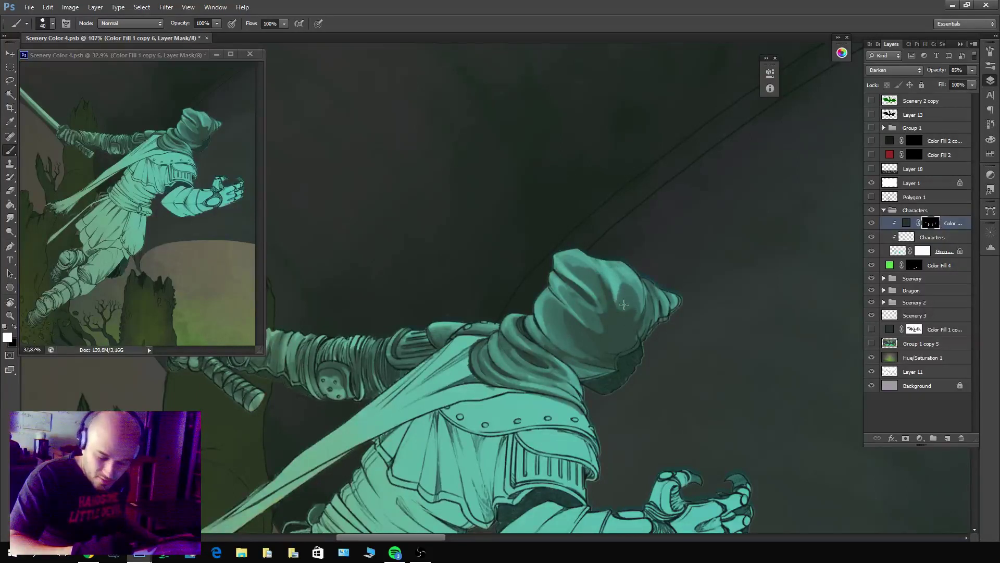
Lighten the front of the hood above the face opening and shape the folds in its middle.
{"action": "key", "text": "x"}
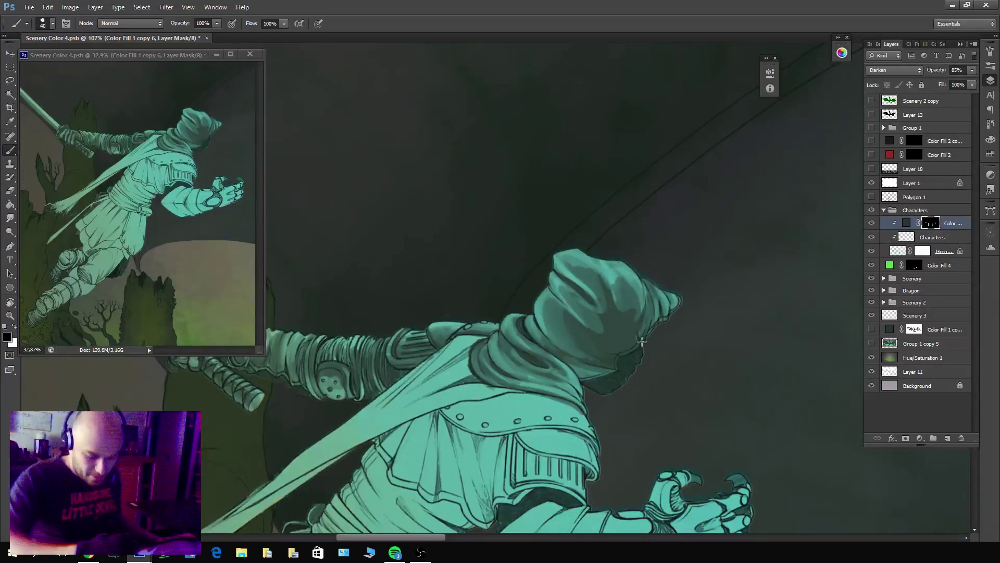
{"action": "left_click_drag", "start_coordinate": [632, 334], "coordinate": [608, 291]}
{"action": "key", "text": "x"}
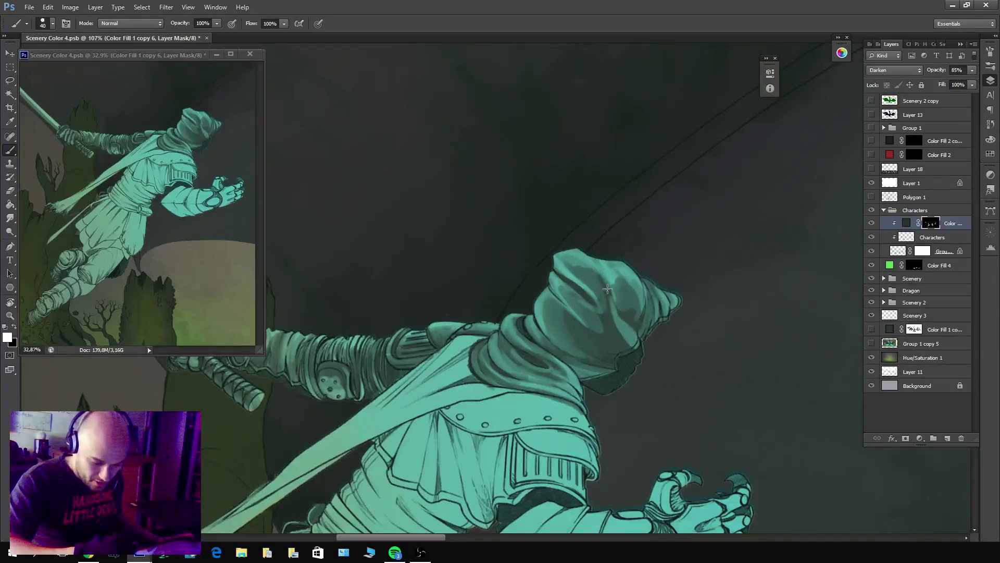
{"action": "key", "text": "x"}
{"action": "mouse_move", "coordinate": [634, 343]}
{"action": "left_mouse_down"}
{"action": "mouse_move", "coordinate": [595, 340]}
{"action": "mouse_move", "coordinate": [616, 325]}
{"action": "mouse_move", "coordinate": [603, 341]}
{"action": "mouse_move", "coordinate": [624, 354]}
{"action": "mouse_move", "coordinate": [618, 336]}
{"action": "mouse_move", "coordinate": [631, 339]}
{"action": "mouse_move", "coordinate": [606, 342]}
{"action": "mouse_move", "coordinate": [573, 323]}
{"action": "left_mouse_up"}
{"action": "key", "text": "x"}
{"action": "key", "text": "x"}
{"action": "key", "text": "x"}
{"action": "key", "text": "x"}
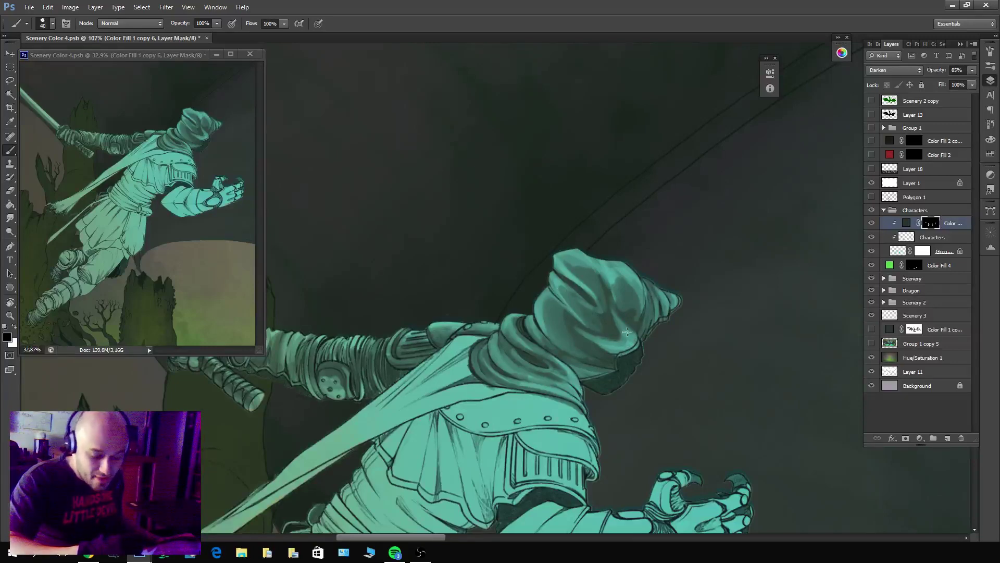
Switch to a soft Comic Brush preset at 50% opacity and blend the lights and shadows across the hood.
{"action": "left_click", "coordinate": [23, 24]}
{"action": "left_click", "coordinate": [151, 194]}
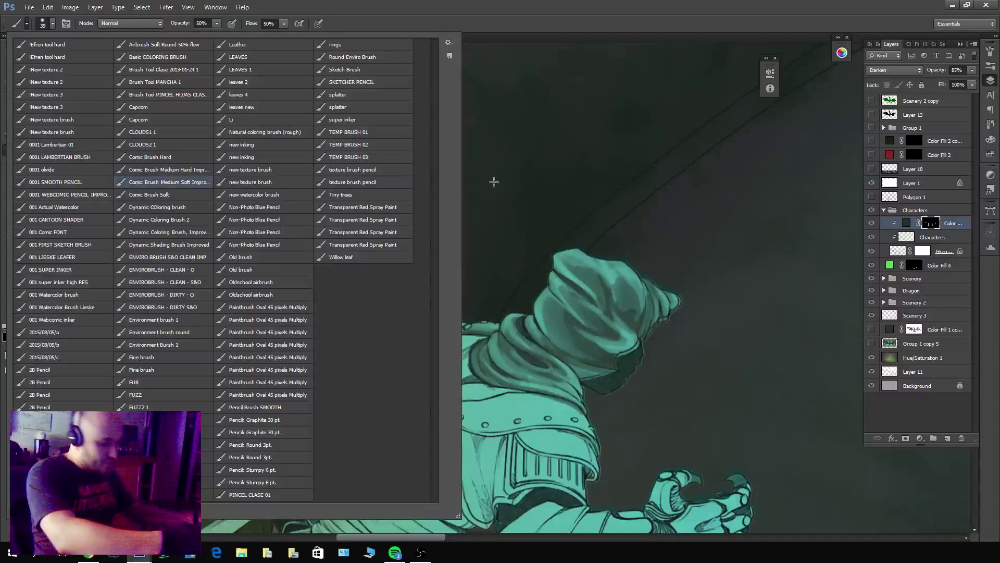
{"action": "left_click", "coordinate": [494, 179]}
{"action": "key", "text": "bracketleft"}
{"action": "key", "text": "bracketleft"}
{"action": "mouse_move", "coordinate": [560, 310]}
{"action": "left_mouse_down"}
{"action": "mouse_move", "coordinate": [604, 334]}
{"action": "mouse_move", "coordinate": [651, 302]}
{"action": "left_mouse_up"}
{"action": "key", "text": "x"}
{"action": "left_click_drag", "start_coordinate": [542, 349], "coordinate": [593, 302]}
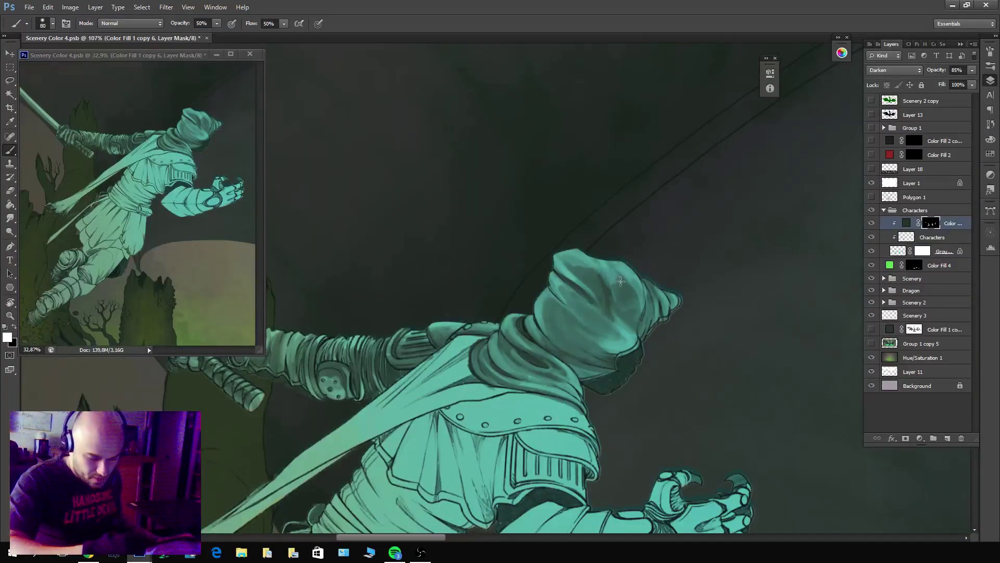
Switch to a brush preset with 100% opacity and flow and paint a first shadow down the scarf's long tail.
{"action": "scroll", "coordinate": [750, 338], "scroll_direction": "down", "scroll_amount": 4}
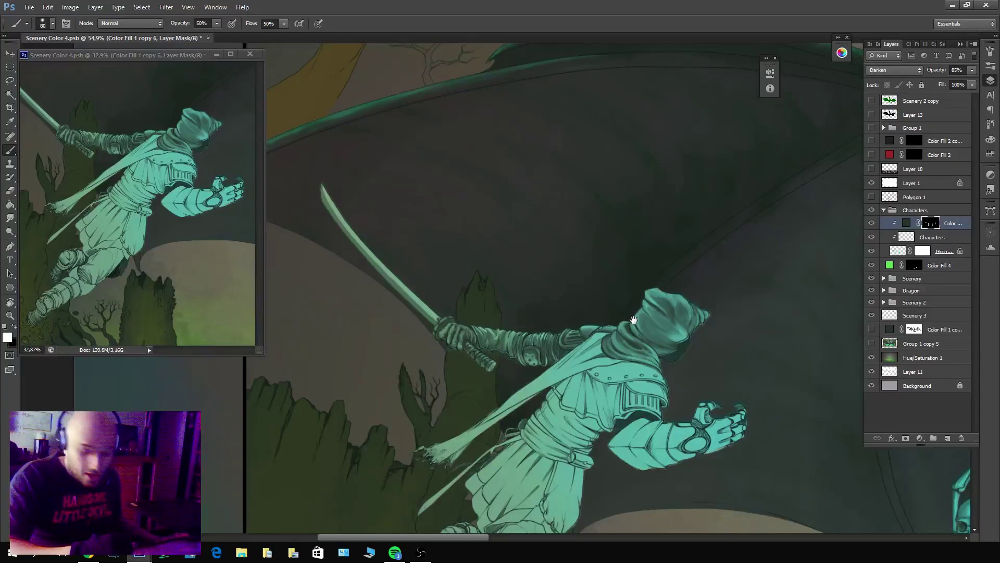
{"action": "scroll", "coordinate": [628, 327], "scroll_direction": "up", "scroll_amount": 5}
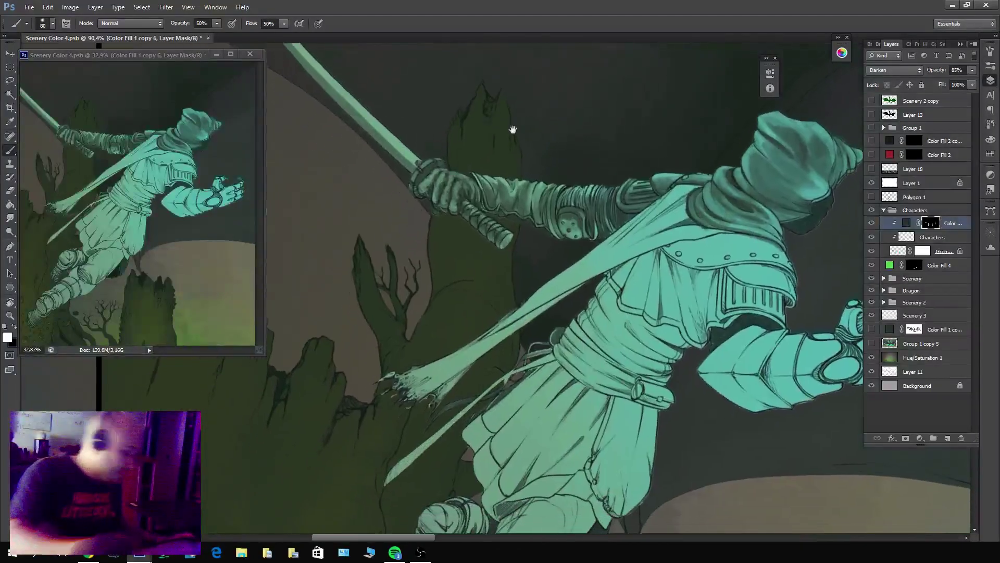
{"action": "left_click", "coordinate": [48, 23]}
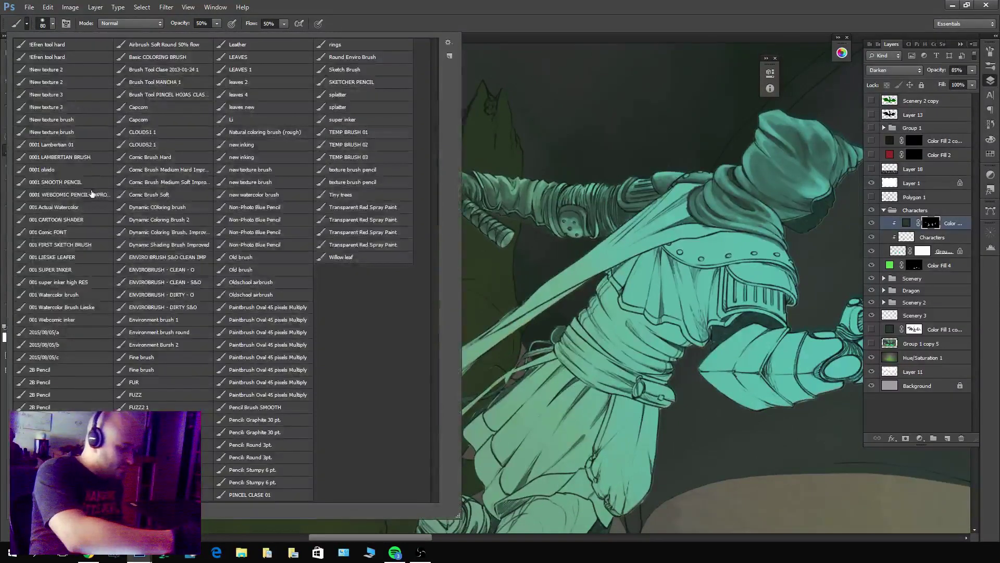
{"action": "left_click", "coordinate": [79, 295]}
{"action": "key", "text": "Return"}
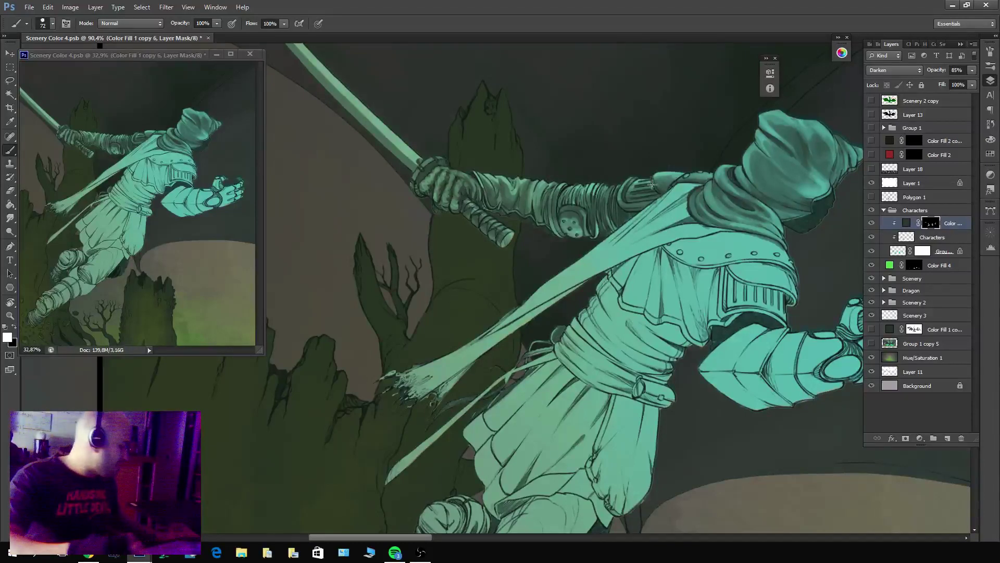
{"action": "key", "text": "r"}
{"action": "mouse_move", "coordinate": [487, 94]}
{"action": "left_mouse_down"}
{"action": "mouse_move", "coordinate": [532, 145]}
{"action": "mouse_move", "coordinate": [590, 149]}
{"action": "mouse_move", "coordinate": [587, 228]}
{"action": "left_mouse_up"}
{"action": "key", "text": "b"}
{"action": "key", "text": "x"}
{"action": "mouse_move", "coordinate": [585, 143]}
{"action": "left_mouse_down"}
{"action": "mouse_move", "coordinate": [586, 237]}
{"action": "mouse_move", "coordinate": [576, 143]}
{"action": "mouse_move", "coordinate": [575, 266]}
{"action": "left_mouse_up"}
Reduce the brush to 40 px and extend the narrow shadow down the middle of the scarf tail.
{"action": "key", "text": "bracketleft"}
{"action": "key", "text": "bracketleft"}
{"action": "key", "text": "bracketleft"}
{"action": "key", "text": "bracketleft"}
{"action": "key", "text": "bracketleft"}
{"action": "left_click_drag", "start_coordinate": [598, 208], "coordinate": [592, 314]}
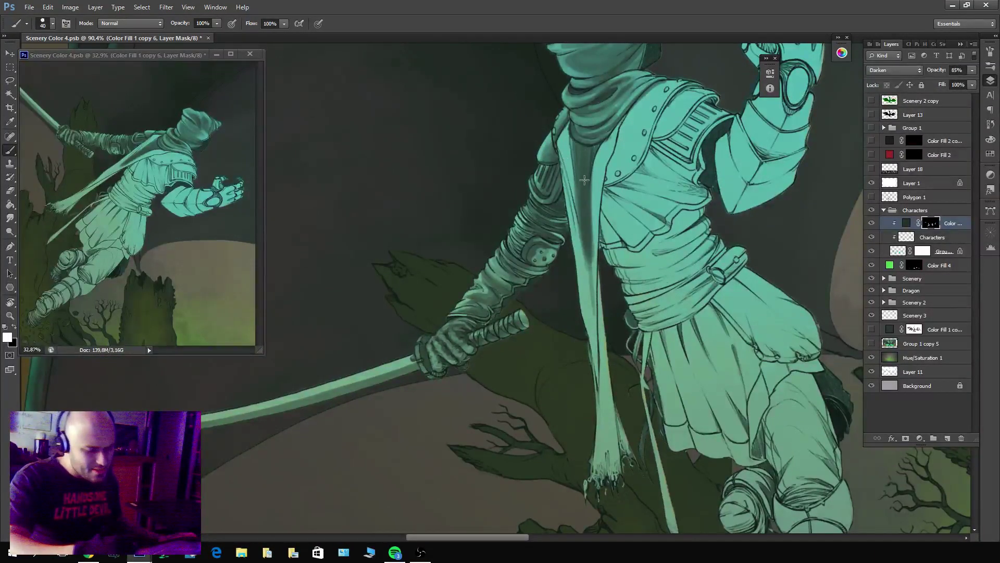
{"action": "left_click_drag", "start_coordinate": [583, 188], "coordinate": [585, 292]}
Enlarge the brush to 80 px and paint light back into the upper scarf tail's central shadow.
{"action": "key", "text": "x"}
{"action": "key", "text": "bracketright"}
{"action": "key", "text": "bracketright"}
{"action": "key", "text": "bracketright"}
{"action": "key", "text": "bracketright"}
{"action": "left_click_drag", "start_coordinate": [577, 152], "coordinate": [588, 273]}
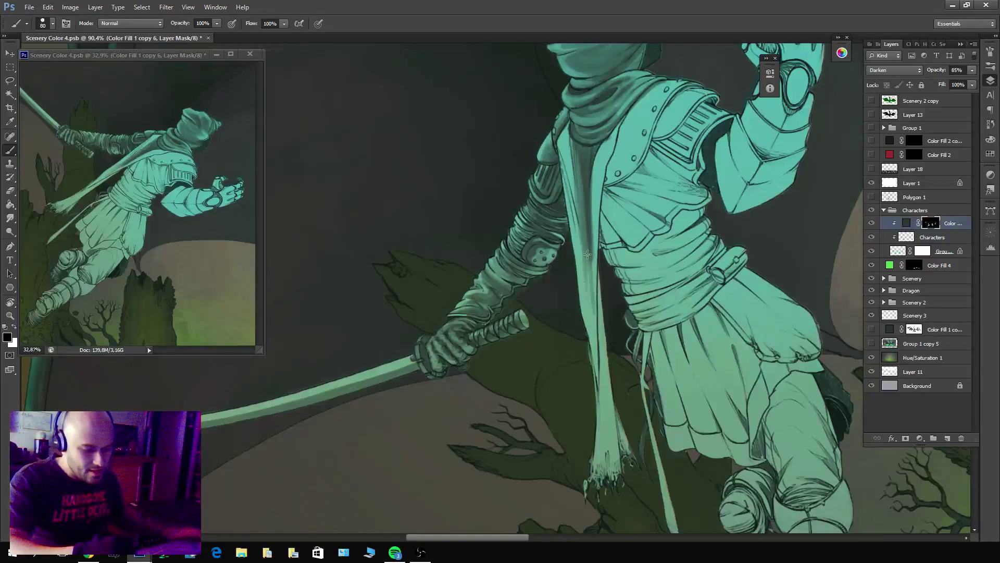
{"action": "left_click_drag", "start_coordinate": [582, 186], "coordinate": [590, 263]}
Cover the scarf tail in shadow from the collar down to its frayed end.
{"action": "key", "text": "x"}
{"action": "left_click_drag", "start_coordinate": [570, 128], "coordinate": [582, 331]}
{"action": "left_click_drag", "start_coordinate": [582, 190], "coordinate": [590, 355]}
{"action": "mouse_move", "coordinate": [616, 132]}
{"action": "left_mouse_down"}
{"action": "mouse_move", "coordinate": [585, 218]}
{"action": "mouse_move", "coordinate": [592, 281]}
{"action": "left_mouse_up"}
{"action": "left_click_drag", "start_coordinate": [594, 228], "coordinate": [592, 308]}
{"action": "mouse_move", "coordinate": [604, 144]}
{"action": "left_mouse_down"}
{"action": "mouse_move", "coordinate": [590, 206]}
{"action": "mouse_move", "coordinate": [599, 328]}
{"action": "left_mouse_up"}
{"action": "left_click_drag", "start_coordinate": [595, 276], "coordinate": [607, 448]}
{"action": "mouse_move", "coordinate": [604, 385]}
{"action": "left_mouse_down"}
{"action": "mouse_move", "coordinate": [628, 477]}
{"action": "mouse_move", "coordinate": [588, 495]}
{"action": "mouse_move", "coordinate": [587, 323]}
{"action": "mouse_move", "coordinate": [573, 209]}
{"action": "mouse_move", "coordinate": [576, 323]}
{"action": "left_mouse_up"}
Restore light along the scarf tail's length, reducing the brush to 50 px for the narrower folds.
{"action": "key", "text": "x"}
{"action": "left_click_drag", "start_coordinate": [584, 236], "coordinate": [615, 324]}
{"action": "key", "text": "bracketleft"}
{"action": "key", "text": "bracketleft"}
{"action": "key", "text": "bracketleft"}
{"action": "left_click_drag", "start_coordinate": [575, 219], "coordinate": [588, 334]}
Refine the shadow and light on the upper scarf tail where it leaves the neck.
{"action": "key", "text": "x"}
{"action": "mouse_move", "coordinate": [573, 195]}
{"action": "left_mouse_down"}
{"action": "mouse_move", "coordinate": [565, 173]}
{"action": "mouse_move", "coordinate": [587, 300]}
{"action": "mouse_move", "coordinate": [565, 158]}
{"action": "mouse_move", "coordinate": [589, 311]}
{"action": "mouse_move", "coordinate": [563, 157]}
{"action": "mouse_move", "coordinate": [570, 214]}
{"action": "left_mouse_up"}
{"action": "key", "text": "x"}
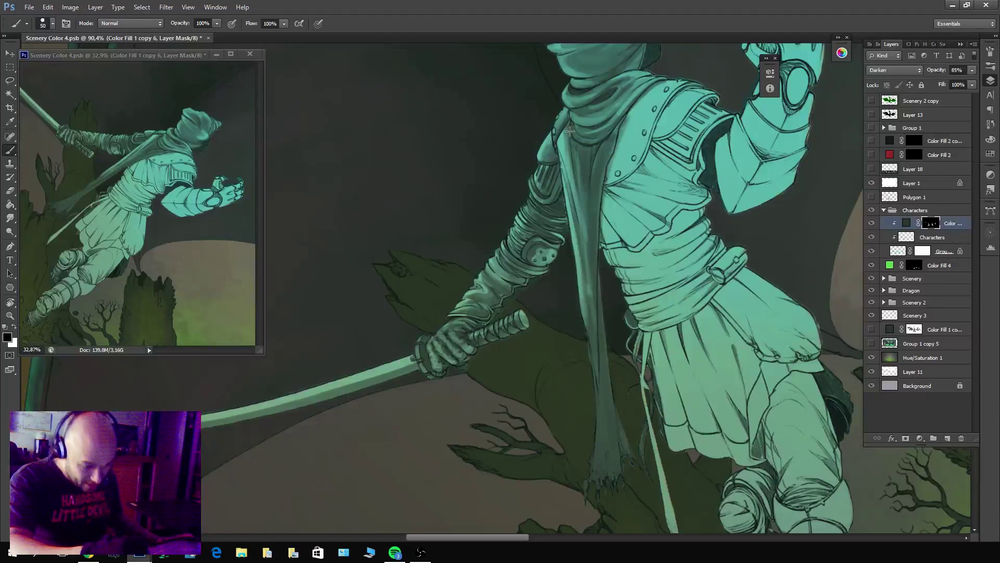
{"action": "key", "text": "x"}
{"action": "left_click_drag", "start_coordinate": [570, 130], "coordinate": [581, 219]}
{"action": "key", "text": "x"}
{"action": "mouse_move", "coordinate": [565, 149]}
{"action": "left_mouse_down"}
{"action": "mouse_move", "coordinate": [594, 301]}
{"action": "mouse_move", "coordinate": [595, 216]}
{"action": "left_mouse_up"}
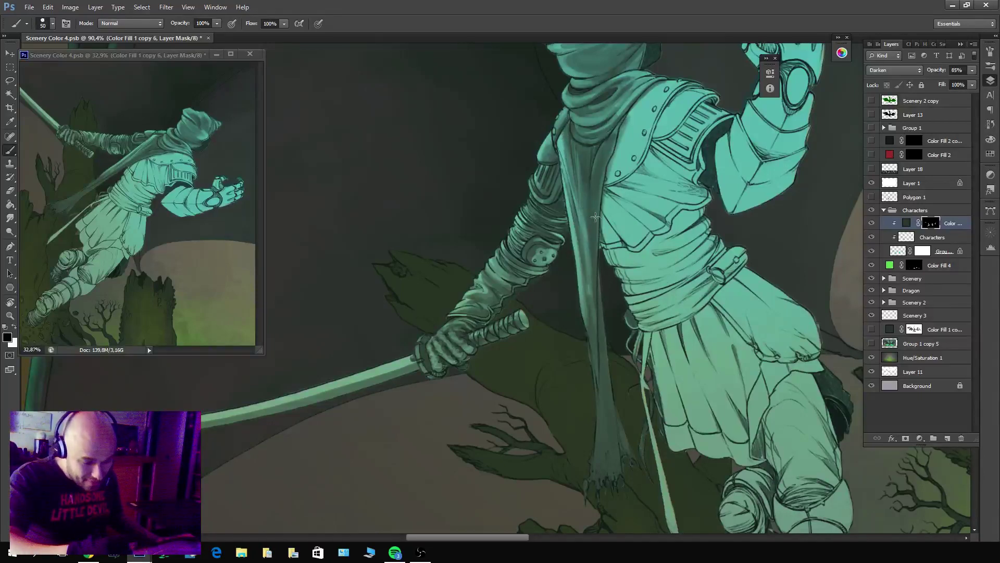
Paint thin vertical fold highlights down the upper and middle parts of the scarf tail.
{"action": "left_click_drag", "start_coordinate": [608, 158], "coordinate": [598, 312]}
{"action": "left_click_drag", "start_coordinate": [589, 176], "coordinate": [585, 311]}
{"action": "key", "text": "x"}
{"action": "key", "text": "x"}
{"action": "mouse_move", "coordinate": [592, 250]}
{"action": "left_mouse_down"}
{"action": "mouse_move", "coordinate": [594, 378]}
{"action": "mouse_move", "coordinate": [598, 331]}
{"action": "left_mouse_up"}
{"action": "key", "text": "x"}
{"action": "key", "text": "x"}
Paint streaky highlights on the lower scarf tail and its frayed end.
{"action": "mouse_move", "coordinate": [595, 369]}
{"action": "left_mouse_down"}
{"action": "mouse_move", "coordinate": [596, 269]}
{"action": "mouse_move", "coordinate": [615, 431]}
{"action": "left_mouse_up"}
{"action": "left_click_drag", "start_coordinate": [603, 326], "coordinate": [626, 453]}
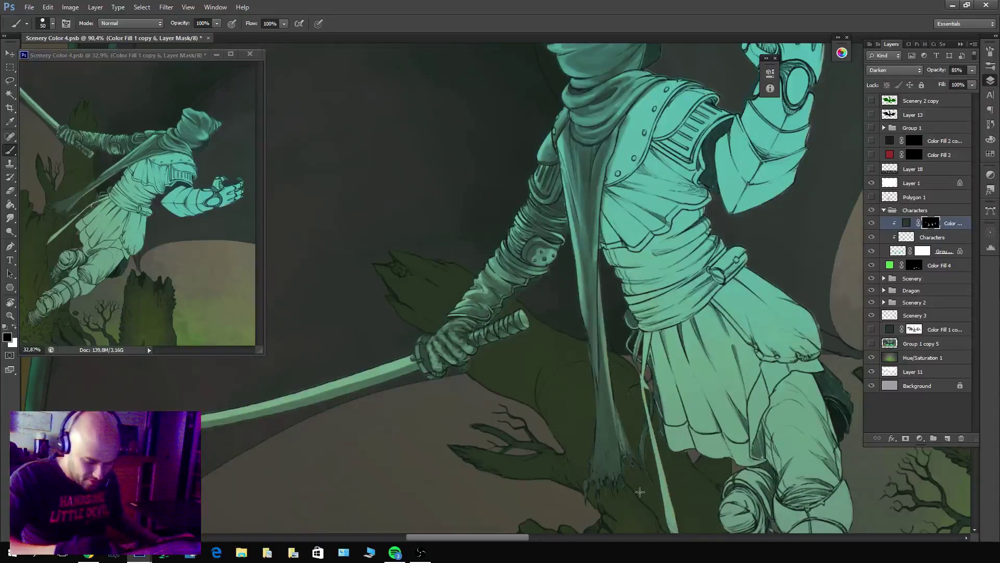
{"action": "mouse_move", "coordinate": [620, 417]}
{"action": "left_mouse_down"}
{"action": "mouse_move", "coordinate": [627, 468]}
{"action": "mouse_move", "coordinate": [610, 390]}
{"action": "mouse_move", "coordinate": [619, 477]}
{"action": "mouse_move", "coordinate": [610, 401]}
{"action": "left_mouse_up"}
{"action": "key", "text": "x"}
{"action": "key", "text": "x"}
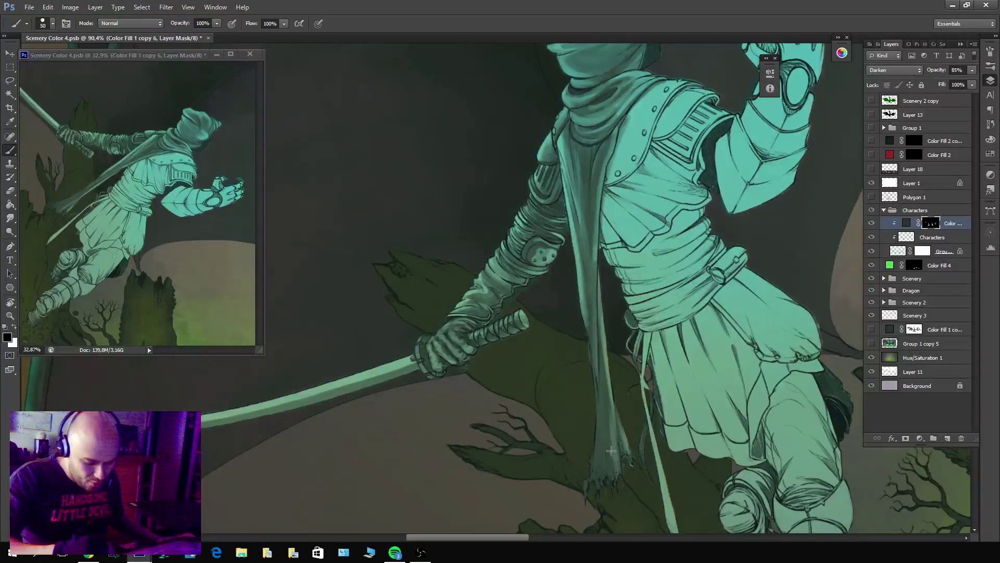
{"action": "left_click_drag", "start_coordinate": [612, 479], "coordinate": [597, 302]}
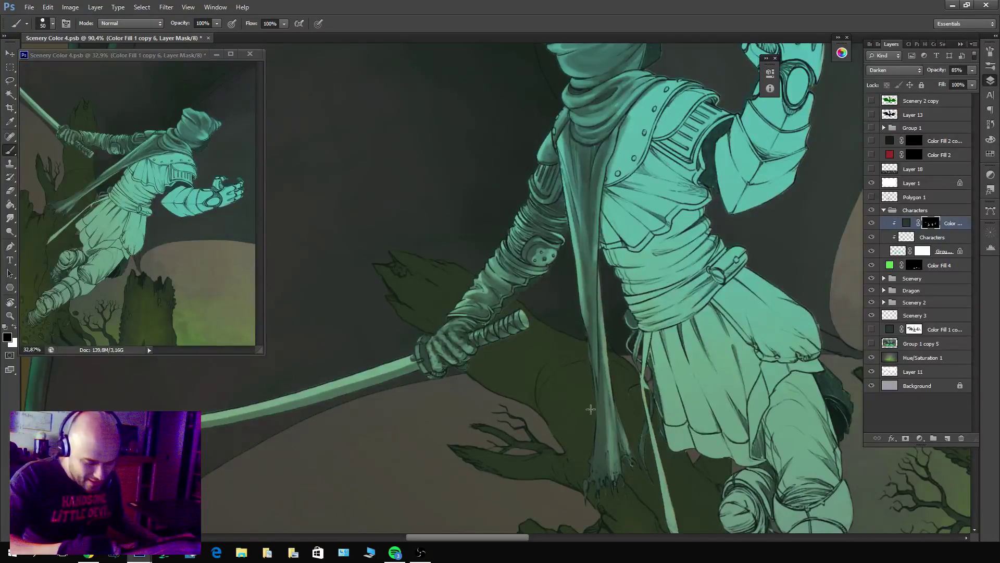
{"action": "mouse_move", "coordinate": [591, 497]}
{"action": "left_mouse_down"}
{"action": "mouse_move", "coordinate": [594, 401]}
{"action": "mouse_move", "coordinate": [604, 416]}
{"action": "left_mouse_up"}
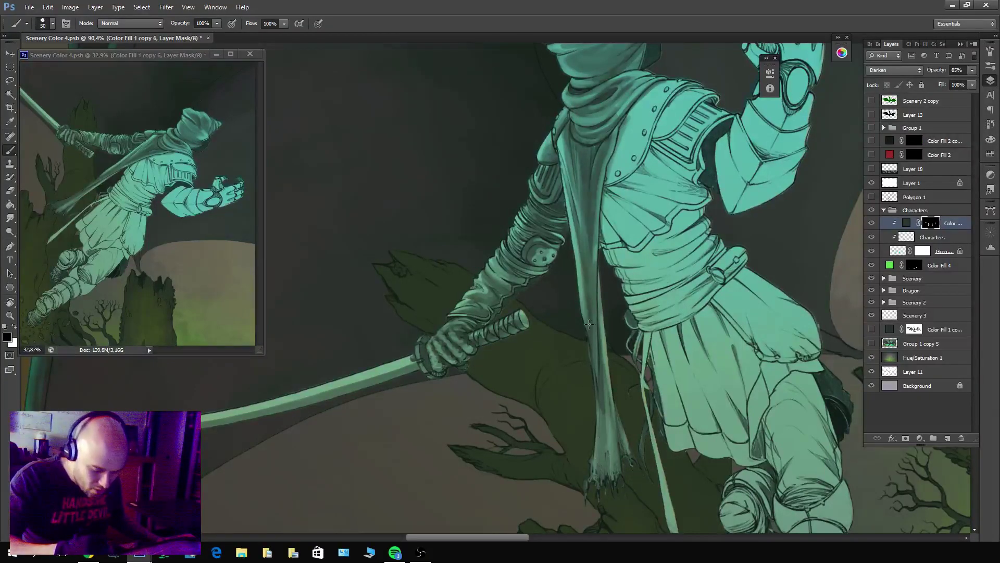
Add long highlights running up the scarf tail and retouch the shadow below the neck scarf.
{"action": "left_click_drag", "start_coordinate": [604, 461], "coordinate": [566, 224]}
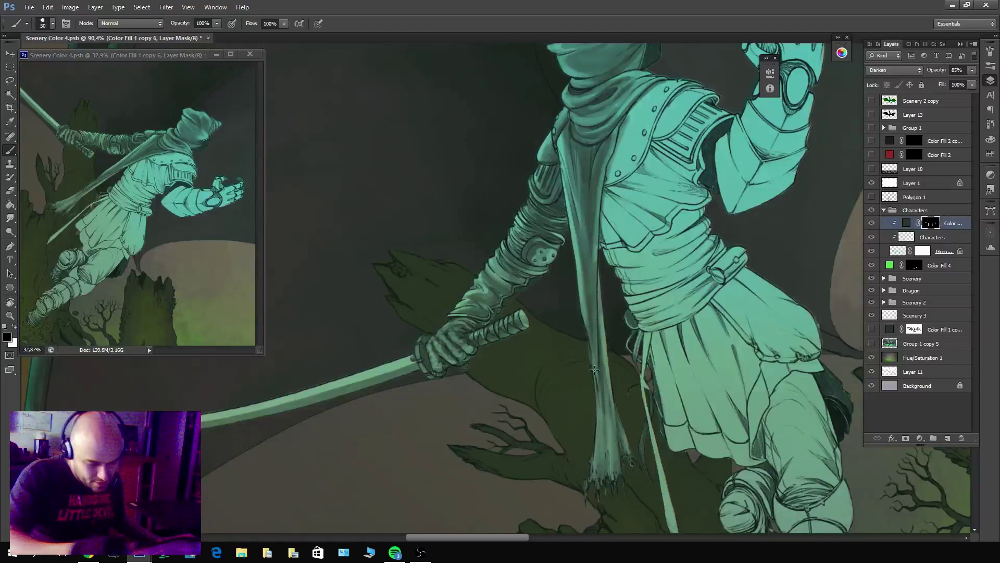
{"action": "left_click_drag", "start_coordinate": [594, 347], "coordinate": [569, 189]}
{"action": "mouse_move", "coordinate": [593, 323]}
{"action": "left_mouse_down"}
{"action": "mouse_move", "coordinate": [576, 194]}
{"action": "mouse_move", "coordinate": [589, 188]}
{"action": "left_mouse_up"}
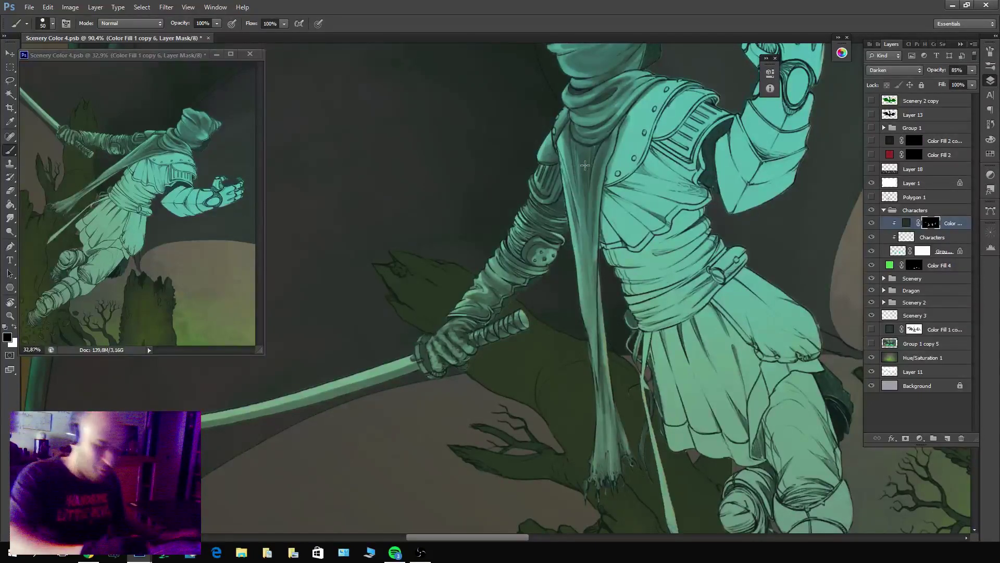
{"action": "key", "text": "x"}
{"action": "left_click_drag", "start_coordinate": [585, 241], "coordinate": [573, 140]}
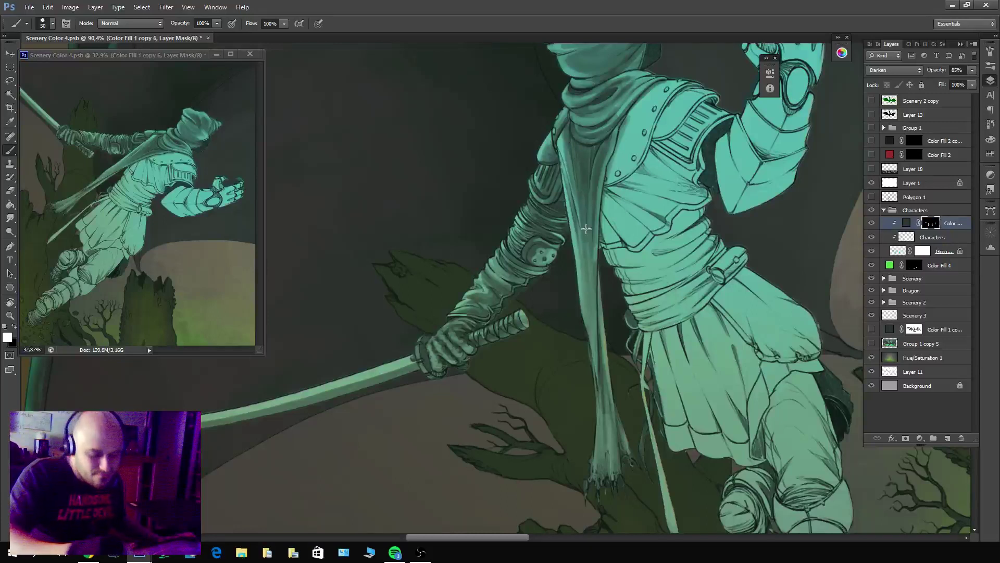
Paint long streaks down the scarf tail to its frayed end and retouch the tunic edge beside it.
{"action": "mouse_move", "coordinate": [586, 228]}
{"action": "left_mouse_down"}
{"action": "mouse_move", "coordinate": [586, 346]}
{"action": "mouse_move", "coordinate": [584, 223]}
{"action": "mouse_move", "coordinate": [599, 397]}
{"action": "mouse_move", "coordinate": [578, 224]}
{"action": "mouse_move", "coordinate": [608, 503]}
{"action": "left_mouse_up"}
{"action": "left_click_drag", "start_coordinate": [603, 363], "coordinate": [610, 482]}
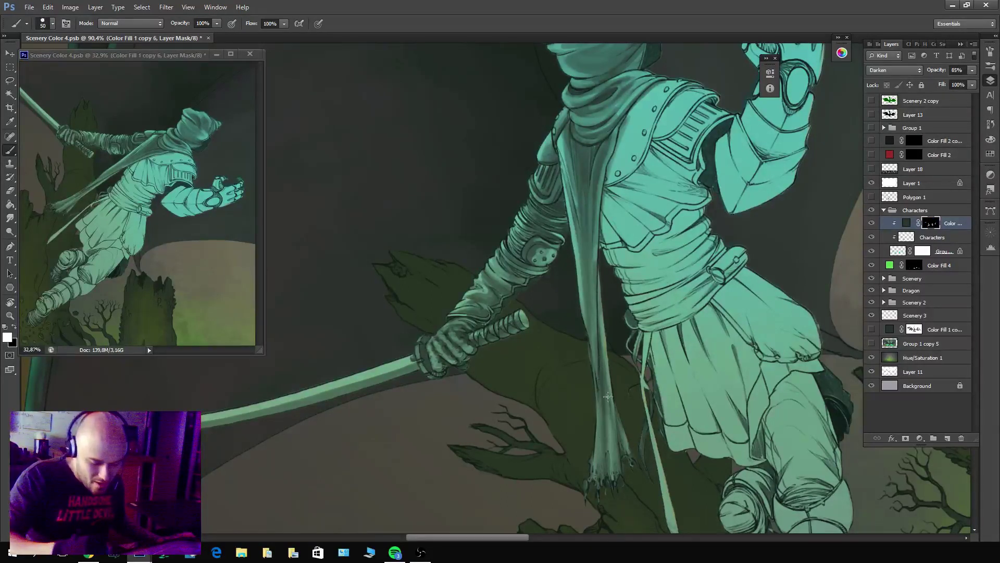
{"action": "left_click_drag", "start_coordinate": [598, 284], "coordinate": [624, 496]}
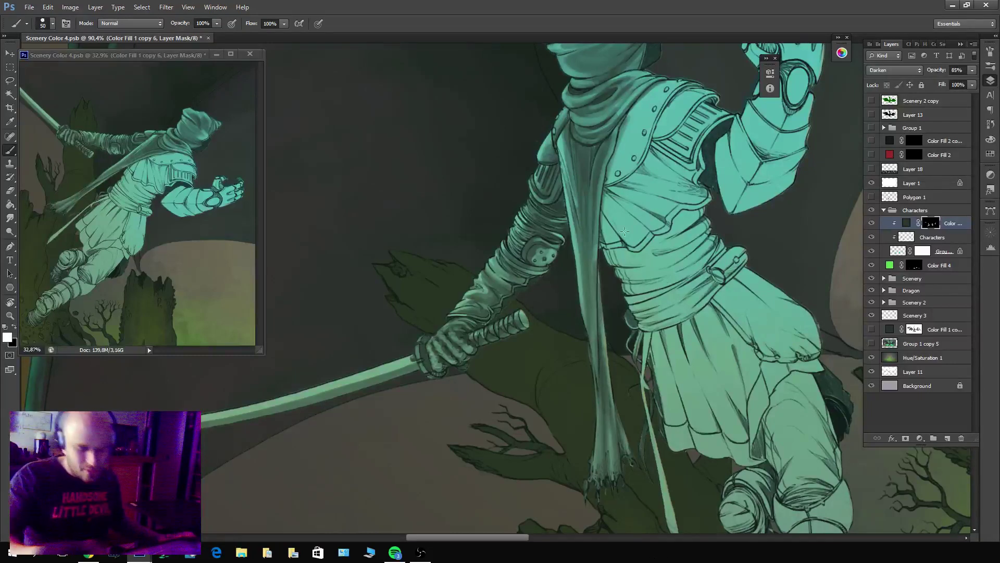
{"action": "mouse_move", "coordinate": [623, 235]}
{"action": "left_mouse_down"}
{"action": "mouse_move", "coordinate": [602, 218]}
{"action": "mouse_move", "coordinate": [602, 250]}
{"action": "mouse_move", "coordinate": [606, 220]}
{"action": "mouse_move", "coordinate": [618, 245]}
{"action": "left_mouse_up"}
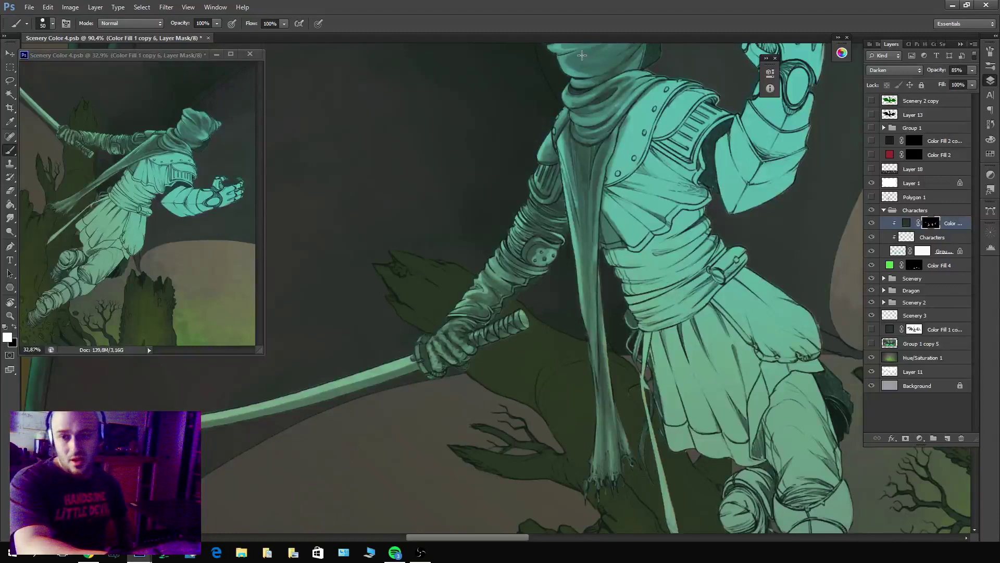
Shade the riveted collar plate below the neck scarf with shadow.
{"action": "key", "text": "x"}
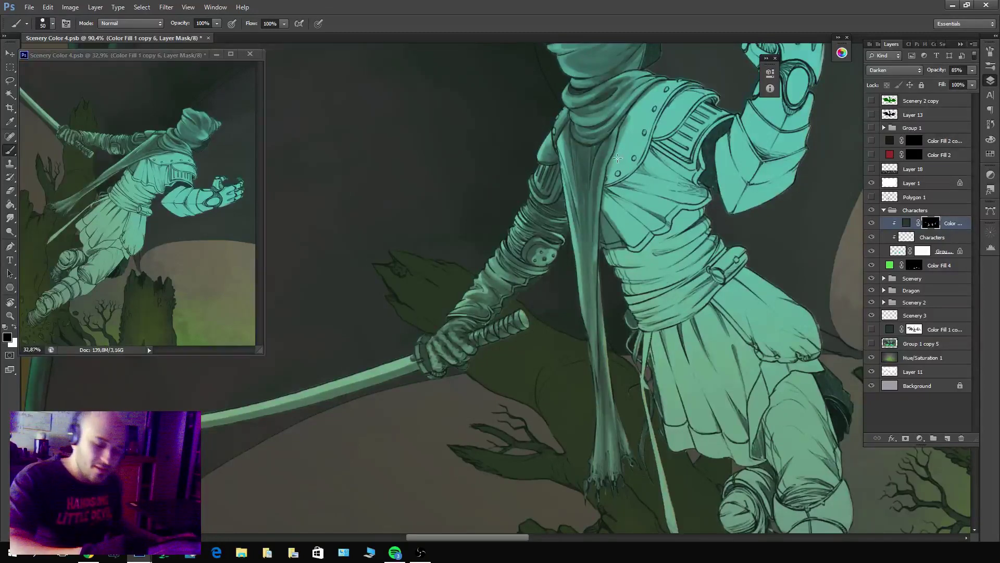
{"action": "key", "text": "x"}
{"action": "mouse_move", "coordinate": [618, 156]}
{"action": "left_mouse_down"}
{"action": "mouse_move", "coordinate": [611, 188]}
{"action": "mouse_move", "coordinate": [633, 124]}
{"action": "mouse_move", "coordinate": [630, 133]}
{"action": "mouse_move", "coordinate": [662, 103]}
{"action": "left_mouse_up"}
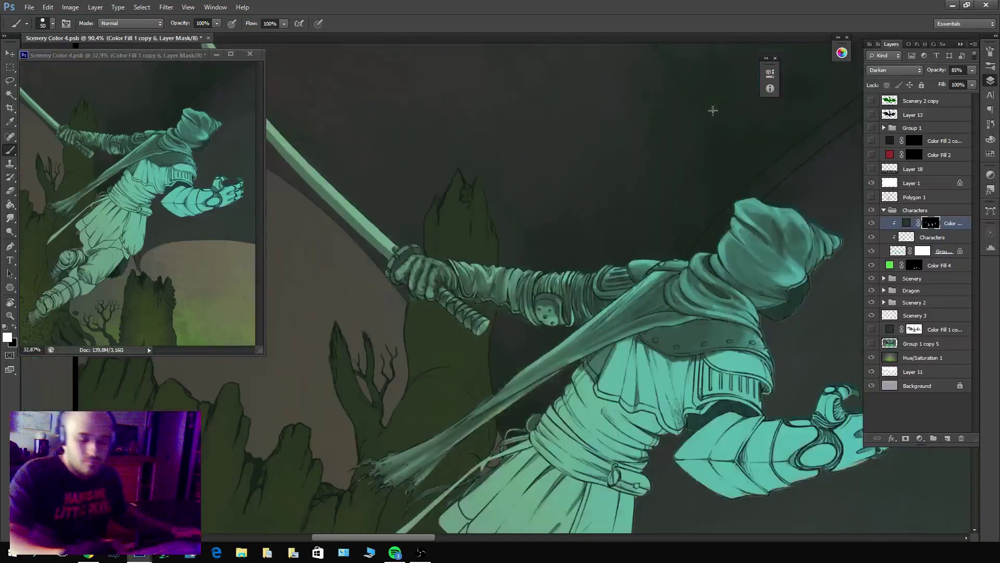
{"action": "key", "text": "Escape"}
Paint rough shadow strokes on the chest cloth just below the riveted collar.
{"action": "key", "text": "x"}
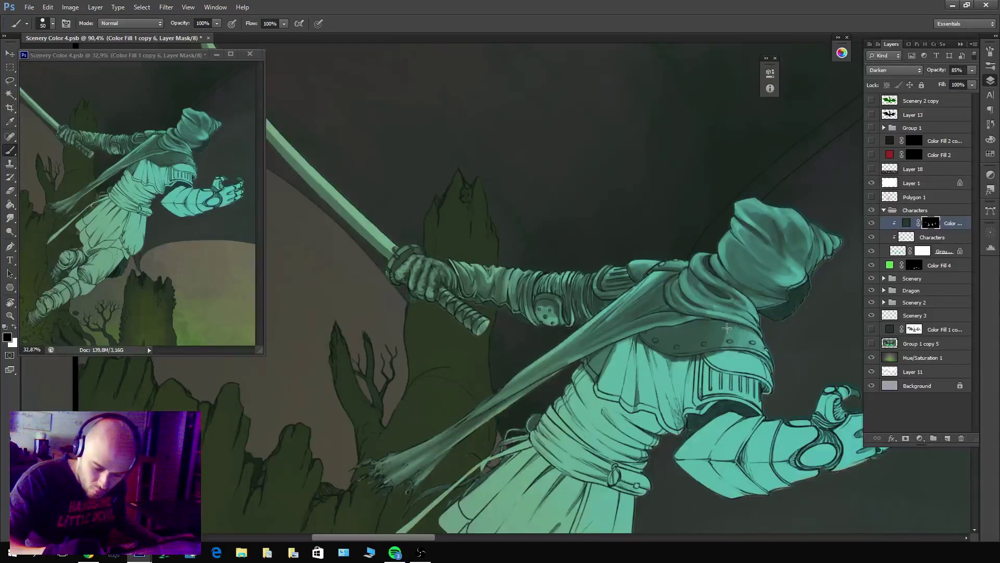
{"action": "mouse_move", "coordinate": [708, 348]}
{"action": "left_mouse_down"}
{"action": "mouse_move", "coordinate": [687, 386]}
{"action": "mouse_move", "coordinate": [702, 337]}
{"action": "mouse_move", "coordinate": [692, 357]}
{"action": "mouse_move", "coordinate": [698, 336]}
{"action": "mouse_move", "coordinate": [679, 359]}
{"action": "mouse_move", "coordinate": [651, 353]}
{"action": "mouse_move", "coordinate": [677, 329]}
{"action": "mouse_move", "coordinate": [637, 369]}
{"action": "left_mouse_up"}
{"action": "key", "text": "x"}
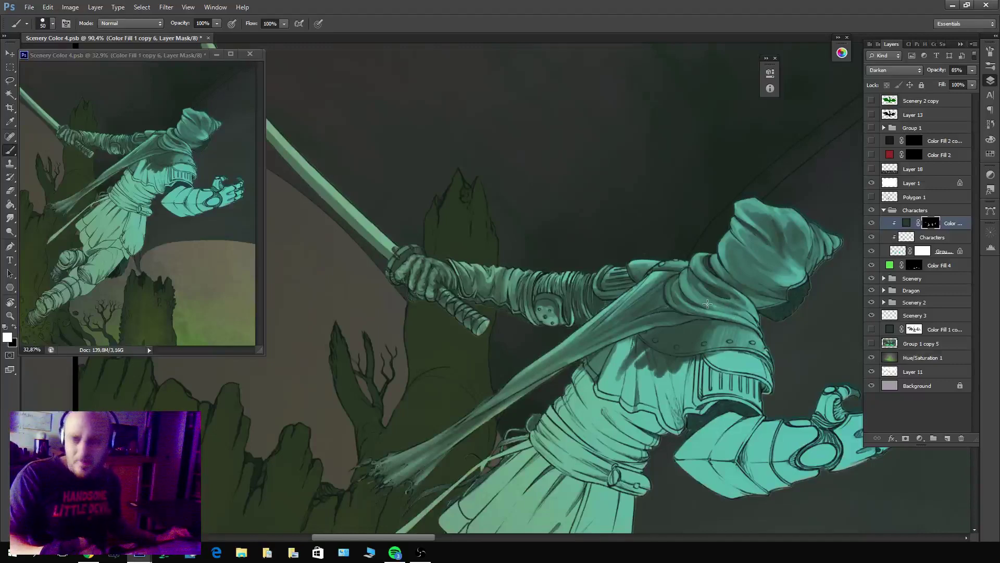
Switch to the 001 Actual Watercolor brush at size 100 and blend light and shadow on the riveted collar and the cloth beneath it.
{"action": "left_click", "coordinate": [25, 23]}
{"action": "left_click", "coordinate": [62, 207]}
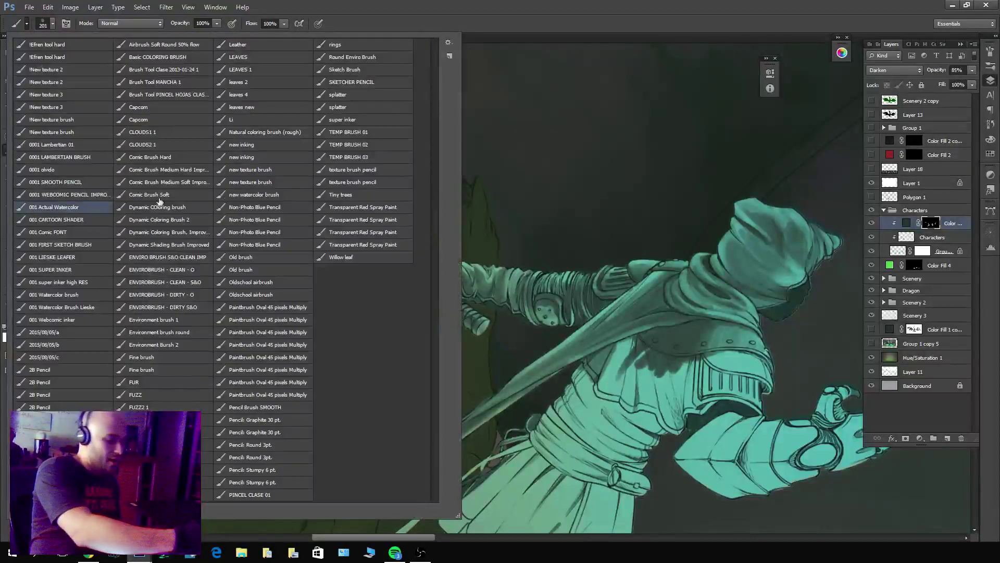
{"action": "key", "text": "bracketleft"}
{"action": "key", "text": "bracketleft"}
{"action": "key", "text": "bracketleft"}
{"action": "key", "text": "bracketleft"}
{"action": "key", "text": "bracketleft"}
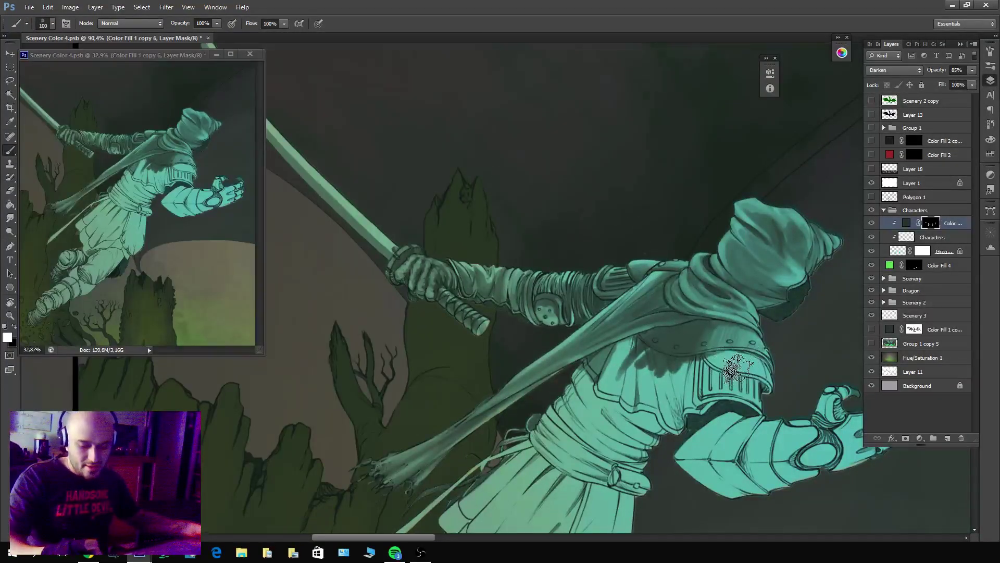
{"action": "key", "text": "x"}
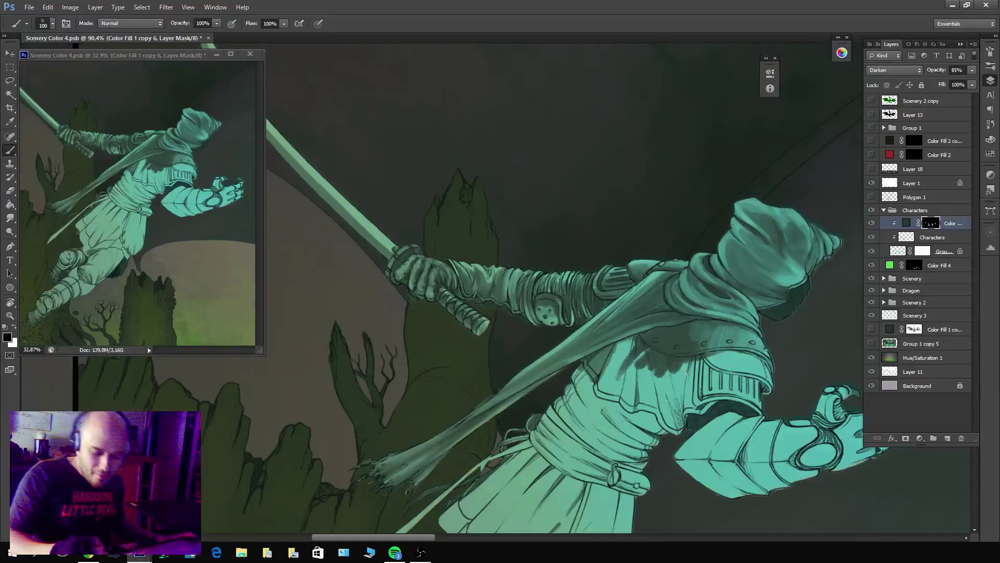
{"action": "key", "text": "x"}
{"action": "mouse_move", "coordinate": [732, 346]}
{"action": "left_mouse_down"}
{"action": "mouse_move", "coordinate": [711, 384]}
{"action": "mouse_move", "coordinate": [695, 327]}
{"action": "mouse_move", "coordinate": [675, 375]}
{"action": "left_mouse_up"}
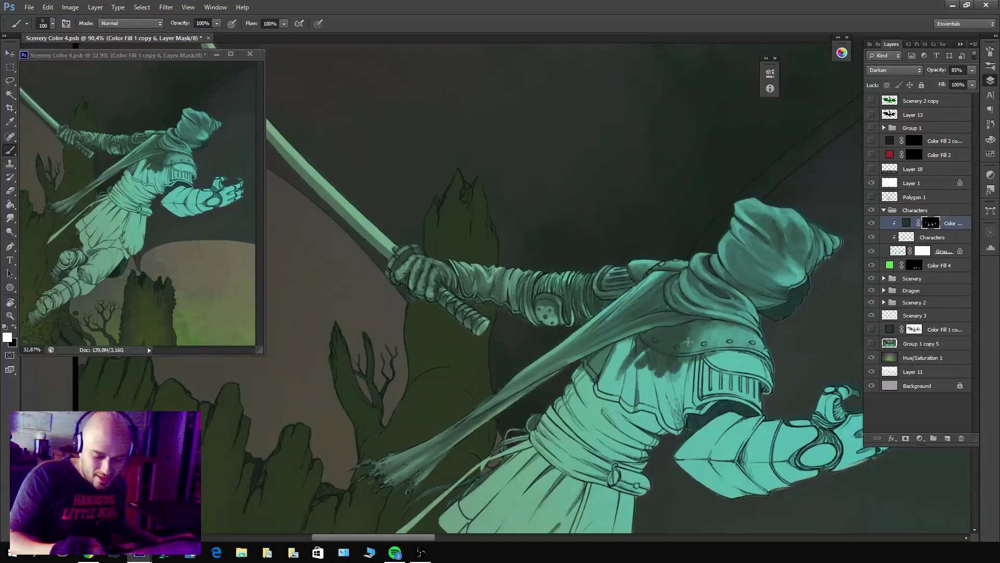
{"action": "mouse_move", "coordinate": [701, 336]}
{"action": "left_mouse_down"}
{"action": "mouse_move", "coordinate": [673, 371]}
{"action": "mouse_move", "coordinate": [728, 337]}
{"action": "mouse_move", "coordinate": [732, 345]}
{"action": "mouse_move", "coordinate": [674, 368]}
{"action": "mouse_move", "coordinate": [693, 329]}
{"action": "mouse_move", "coordinate": [656, 367]}
{"action": "mouse_move", "coordinate": [683, 364]}
{"action": "left_mouse_up"}
{"action": "key", "text": "x"}
{"action": "key", "text": "x"}
{"action": "key", "text": "x"}
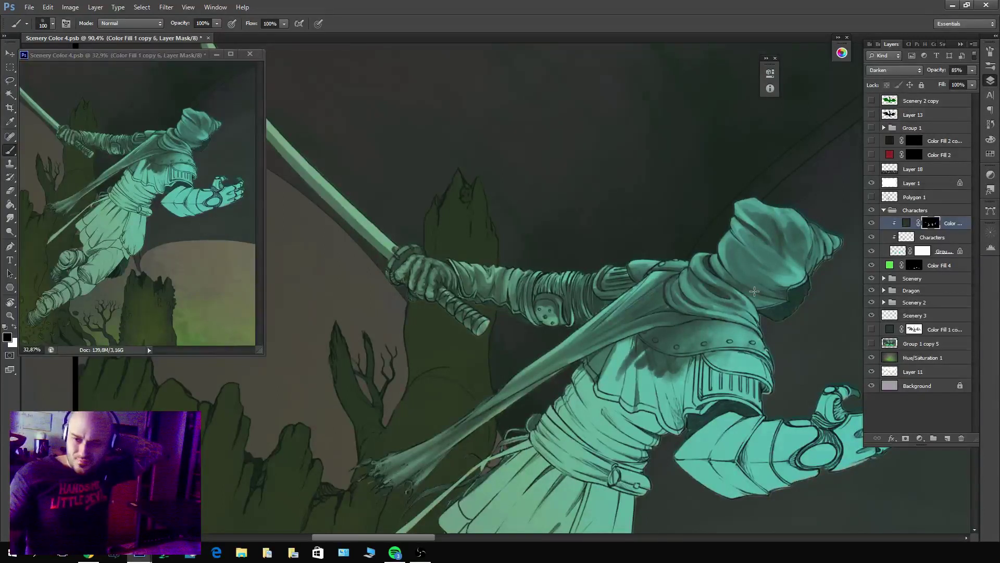
Switch to the 001 Watercolor brush and paint a dark fold down the middle of the chest cloth.
{"action": "left_click", "coordinate": [26, 23]}
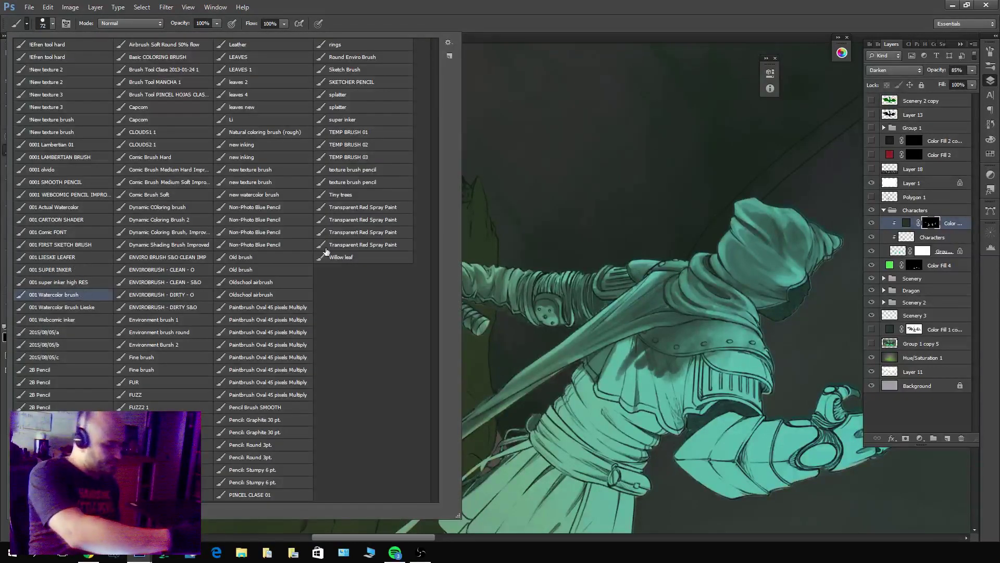
{"action": "double_click", "coordinate": [78, 295]}
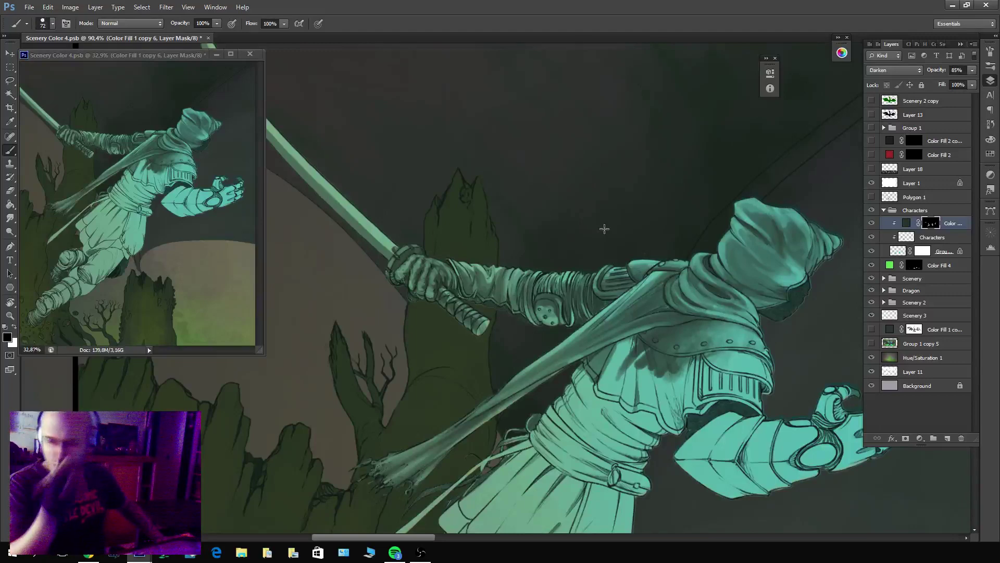
{"action": "left_click_drag", "start_coordinate": [603, 225], "coordinate": [567, 135]}
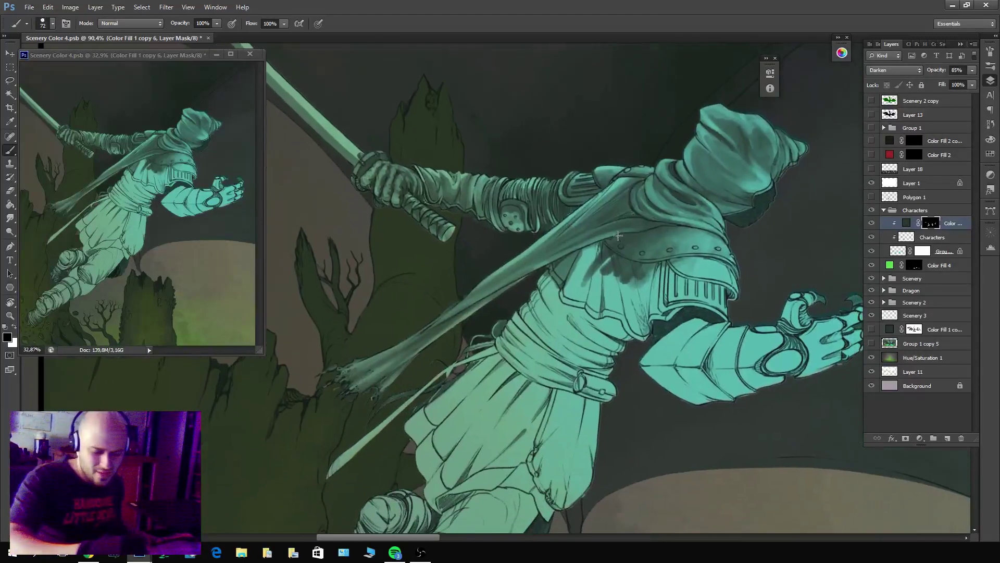
{"action": "key", "text": "x"}
{"action": "mouse_move", "coordinate": [598, 260]}
{"action": "left_mouse_down"}
{"action": "mouse_move", "coordinate": [593, 315]}
{"action": "mouse_move", "coordinate": [602, 246]}
{"action": "mouse_move", "coordinate": [588, 309]}
{"action": "left_mouse_up"}
Reduce the brush size to 40 and shade the middle panel of the chest cloth with fold shadows and highlights.
{"action": "key", "text": "bracketleft"}
{"action": "key", "text": "bracketleft"}
{"action": "key", "text": "bracketleft"}
{"action": "key", "text": "bracketleft"}
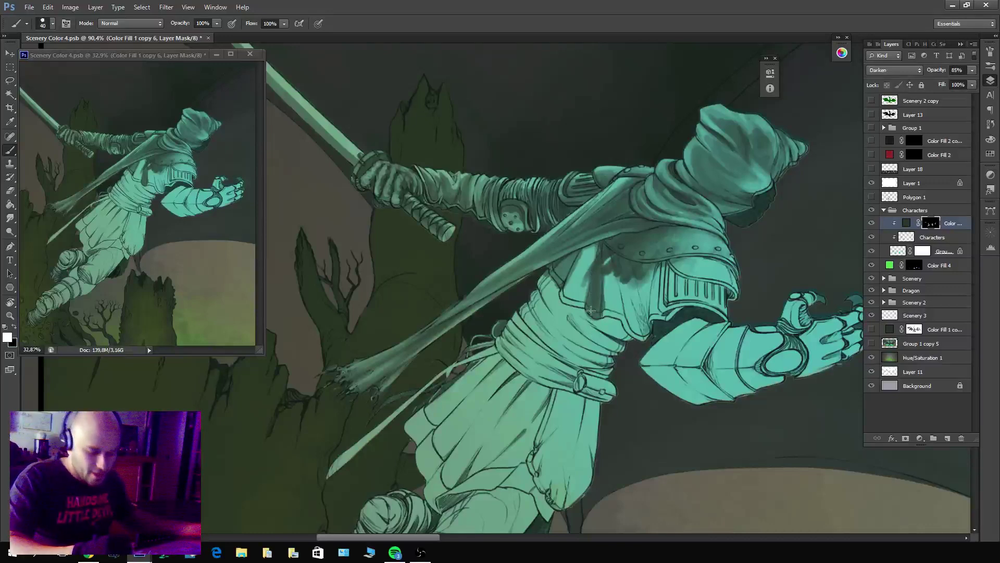
{"action": "mouse_move", "coordinate": [601, 265]}
{"action": "left_mouse_down"}
{"action": "mouse_move", "coordinate": [604, 320]}
{"action": "mouse_move", "coordinate": [631, 339]}
{"action": "mouse_move", "coordinate": [619, 274]}
{"action": "mouse_move", "coordinate": [618, 323]}
{"action": "mouse_move", "coordinate": [606, 275]}
{"action": "mouse_move", "coordinate": [611, 313]}
{"action": "mouse_move", "coordinate": [614, 263]}
{"action": "mouse_move", "coordinate": [615, 307]}
{"action": "mouse_move", "coordinate": [603, 315]}
{"action": "mouse_move", "coordinate": [609, 260]}
{"action": "mouse_move", "coordinate": [624, 334]}
{"action": "mouse_move", "coordinate": [608, 282]}
{"action": "mouse_move", "coordinate": [608, 313]}
{"action": "mouse_move", "coordinate": [620, 292]}
{"action": "mouse_move", "coordinate": [612, 291]}
{"action": "left_mouse_up"}
{"action": "key", "text": "x"}
{"action": "key", "text": "x"}
{"action": "key", "text": "x"}
{"action": "key", "text": "x"}
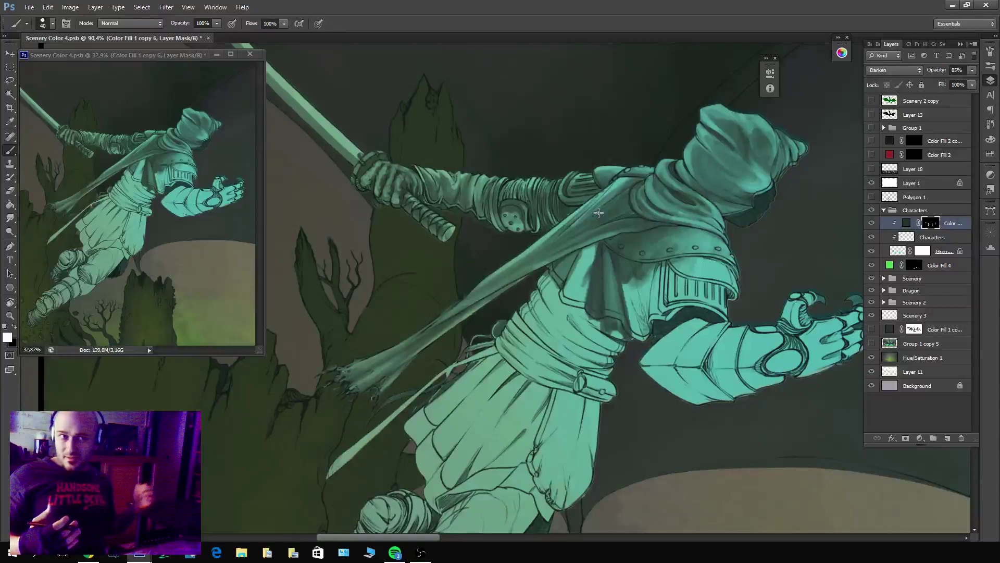
Shade the chest cloth panel beside the scarf tail down to the waist wrap.
{"action": "key", "text": "x"}
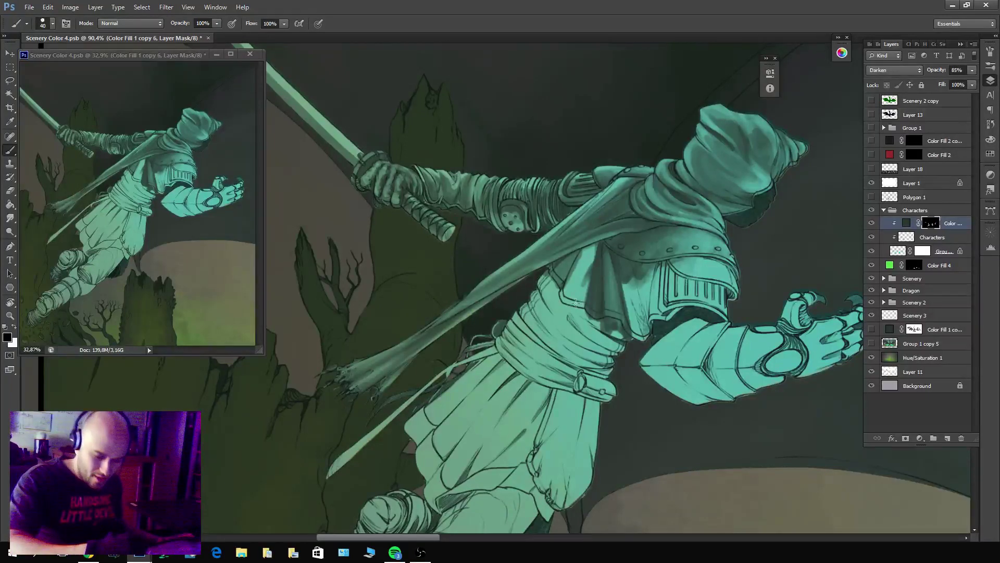
{"action": "key", "text": "x"}
{"action": "mouse_move", "coordinate": [576, 302]}
{"action": "left_mouse_down"}
{"action": "mouse_move", "coordinate": [568, 289]}
{"action": "mouse_move", "coordinate": [578, 276]}
{"action": "mouse_move", "coordinate": [581, 289]}
{"action": "mouse_move", "coordinate": [585, 257]}
{"action": "mouse_move", "coordinate": [564, 273]}
{"action": "mouse_move", "coordinate": [582, 250]}
{"action": "mouse_move", "coordinate": [567, 302]}
{"action": "mouse_move", "coordinate": [587, 254]}
{"action": "mouse_move", "coordinate": [577, 300]}
{"action": "left_mouse_up"}
{"action": "key", "text": "x"}
{"action": "key", "text": "x"}
{"action": "mouse_move", "coordinate": [592, 247]}
{"action": "left_mouse_down"}
{"action": "mouse_move", "coordinate": [581, 312]}
{"action": "mouse_move", "coordinate": [587, 247]}
{"action": "mouse_move", "coordinate": [569, 297]}
{"action": "mouse_move", "coordinate": [569, 259]}
{"action": "mouse_move", "coordinate": [578, 251]}
{"action": "mouse_move", "coordinate": [559, 298]}
{"action": "left_mouse_up"}
{"action": "key", "text": "x"}
{"action": "key", "text": "x"}
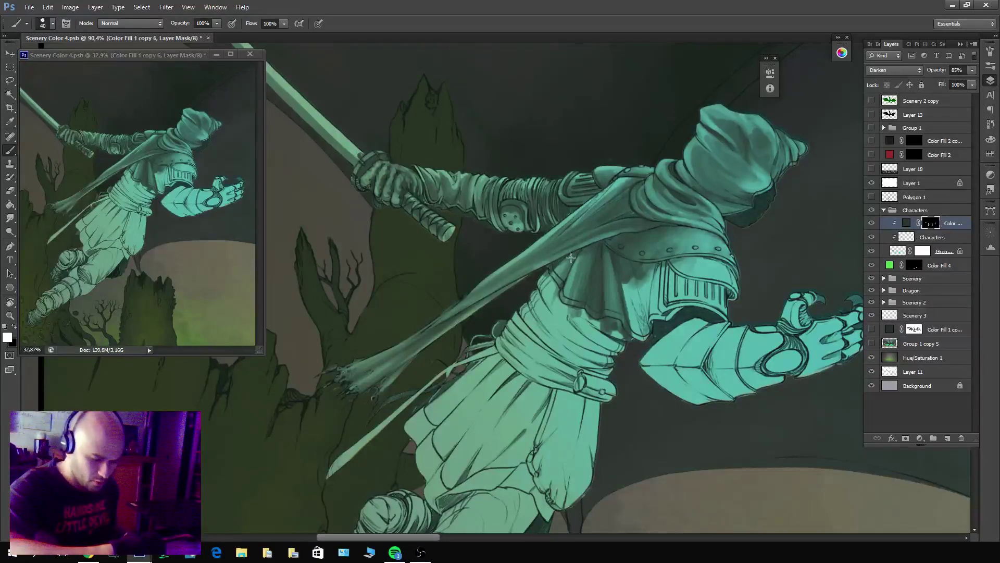
Extend the fold shadows and highlights across the chest cloth toward the slotted shoulder armor.
{"action": "key", "text": "x"}
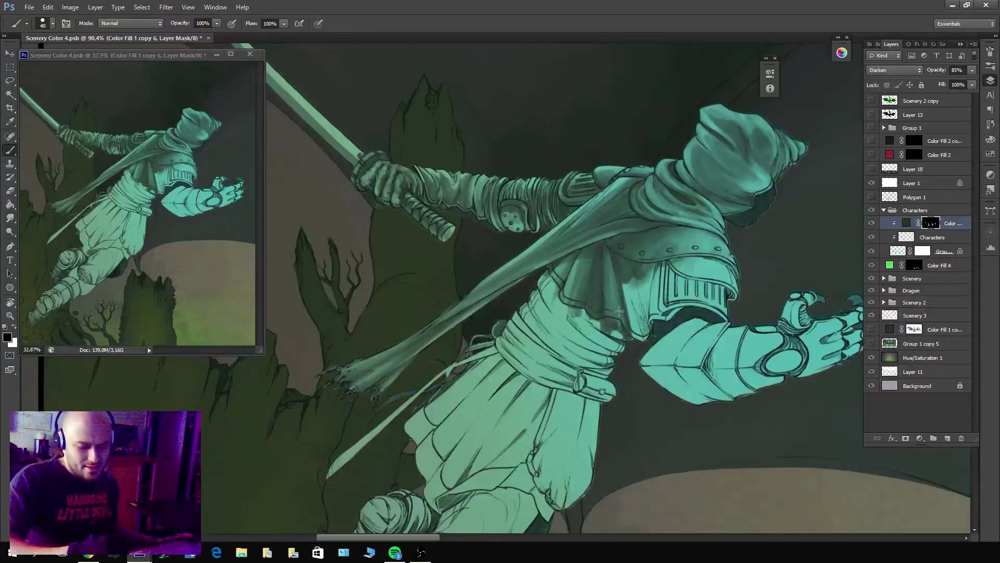
{"action": "key", "text": "x"}
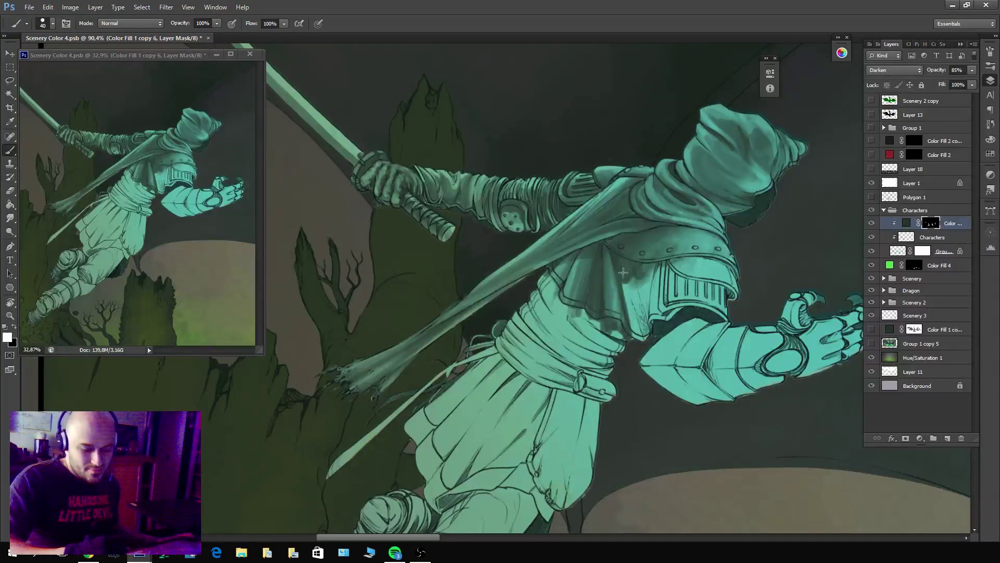
{"action": "mouse_move", "coordinate": [623, 268]}
{"action": "left_mouse_down"}
{"action": "mouse_move", "coordinate": [633, 333]}
{"action": "mouse_move", "coordinate": [641, 284]}
{"action": "mouse_move", "coordinate": [645, 326]}
{"action": "mouse_move", "coordinate": [623, 296]}
{"action": "left_mouse_up"}
{"action": "key", "text": "x"}
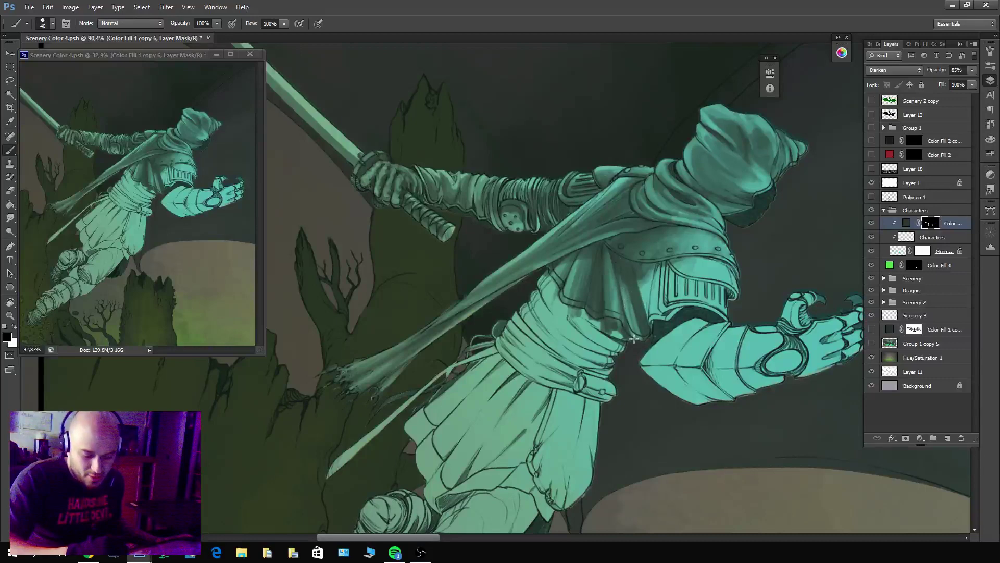
{"action": "key", "text": "x"}
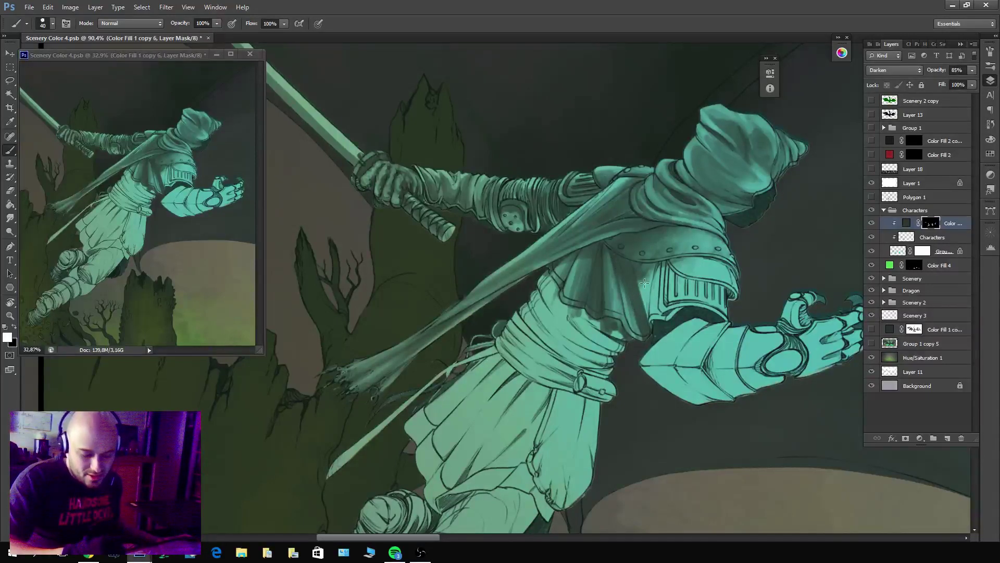
{"action": "mouse_move", "coordinate": [644, 282]}
{"action": "left_mouse_down"}
{"action": "mouse_move", "coordinate": [648, 337]}
{"action": "mouse_move", "coordinate": [653, 263]}
{"action": "mouse_move", "coordinate": [649, 333]}
{"action": "mouse_move", "coordinate": [652, 268]}
{"action": "left_mouse_up"}
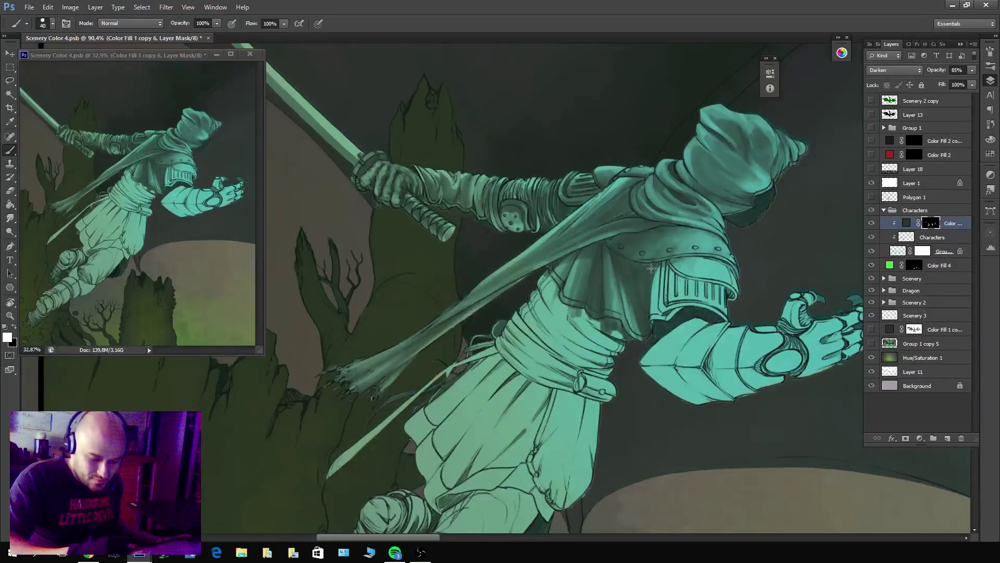
{"action": "key", "text": "x"}
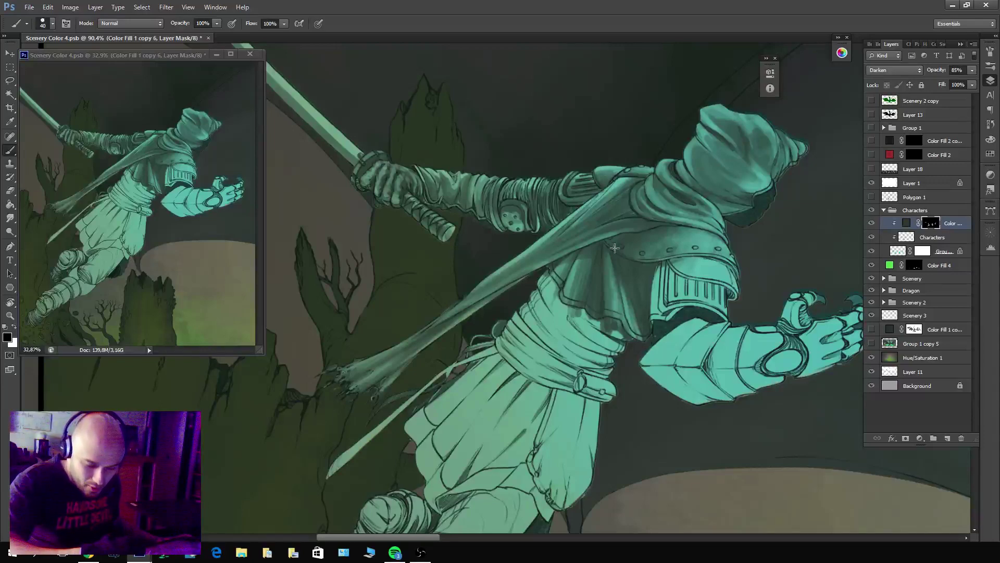
Darken the cloth edge beside the shoulder armor and the rim below the slotted plate.
{"action": "key", "text": "x"}
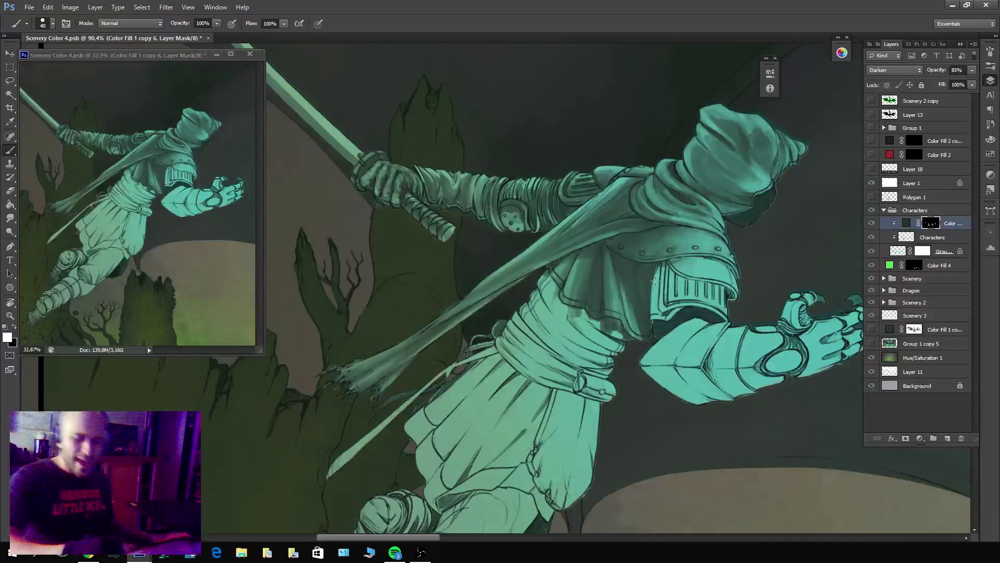
{"action": "key", "text": "x"}
{"action": "key", "text": "x"}
{"action": "mouse_move", "coordinate": [654, 325]}
{"action": "left_mouse_down"}
{"action": "mouse_move", "coordinate": [656, 263]}
{"action": "mouse_move", "coordinate": [663, 326]}
{"action": "mouse_move", "coordinate": [671, 312]}
{"action": "mouse_move", "coordinate": [730, 319]}
{"action": "left_mouse_up"}
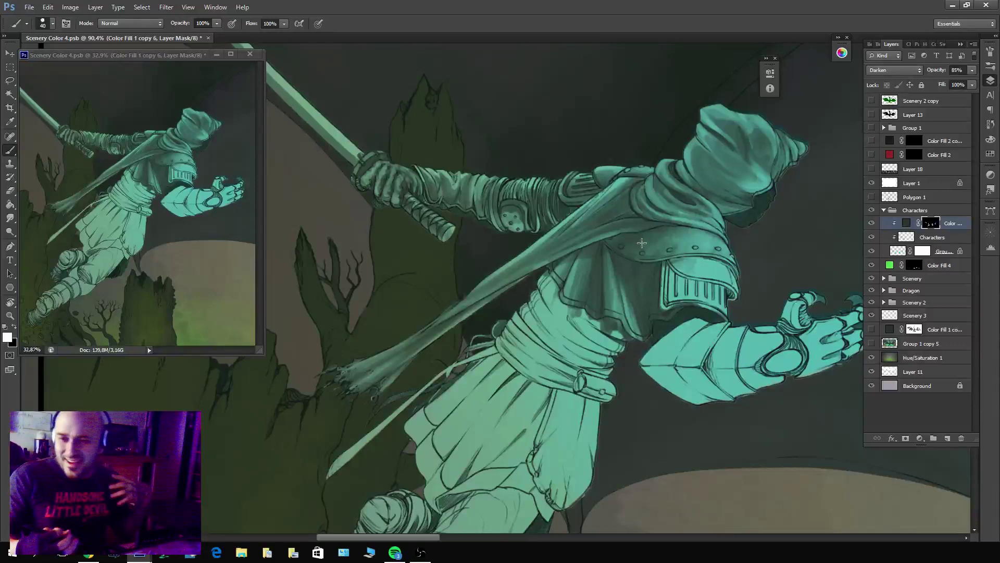
Paint shadow over the inner edge and slots of the slotted shoulder plate.
{"action": "mouse_move", "coordinate": [664, 262]}
{"action": "left_mouse_down"}
{"action": "mouse_move", "coordinate": [667, 310]}
{"action": "mouse_move", "coordinate": [678, 272]}
{"action": "mouse_move", "coordinate": [687, 297]}
{"action": "mouse_move", "coordinate": [706, 281]}
{"action": "mouse_move", "coordinate": [708, 315]}
{"action": "mouse_move", "coordinate": [719, 288]}
{"action": "mouse_move", "coordinate": [719, 310]}
{"action": "mouse_move", "coordinate": [703, 281]}
{"action": "mouse_move", "coordinate": [678, 283]}
{"action": "mouse_move", "coordinate": [691, 305]}
{"action": "mouse_move", "coordinate": [719, 312]}
{"action": "mouse_move", "coordinate": [667, 305]}
{"action": "mouse_move", "coordinate": [682, 280]}
{"action": "mouse_move", "coordinate": [679, 294]}
{"action": "mouse_move", "coordinate": [675, 272]}
{"action": "mouse_move", "coordinate": [679, 303]}
{"action": "left_mouse_up"}
{"action": "key", "text": "x"}
{"action": "key", "text": "x"}
{"action": "key", "text": "x"}
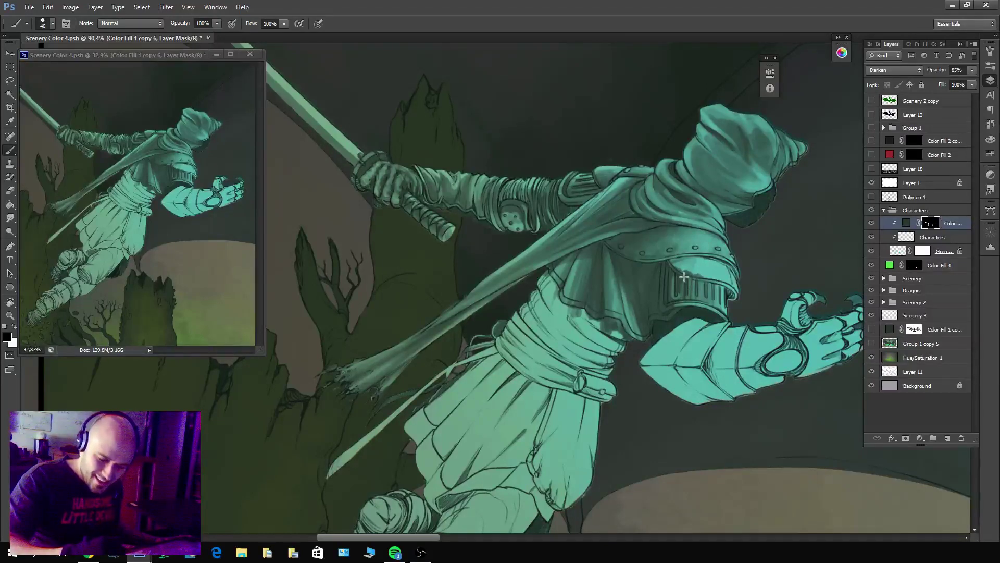
{"action": "key", "text": "x"}
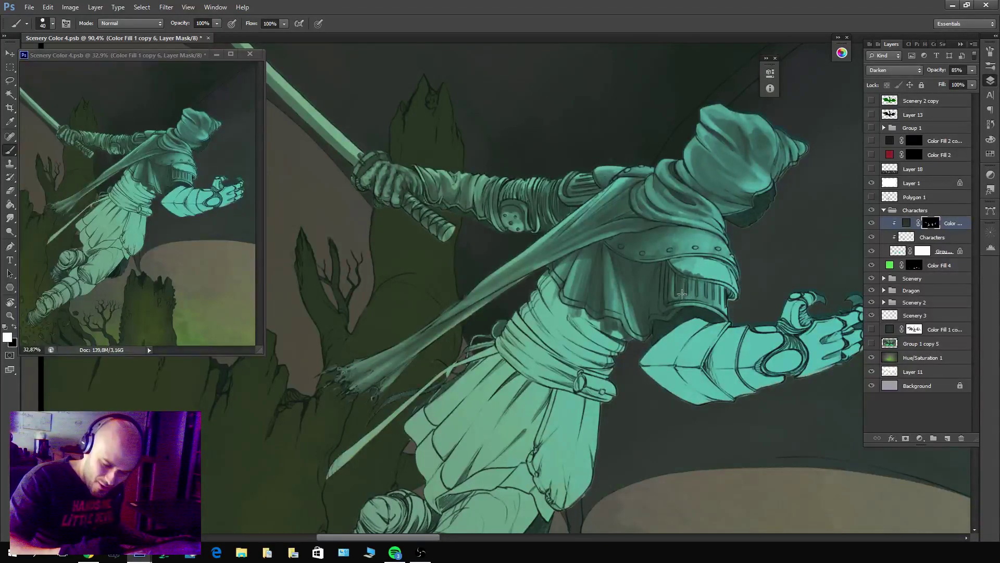
Refine the light bars and dark gaps of the slotted shoulder plate.
{"action": "key", "text": "x"}
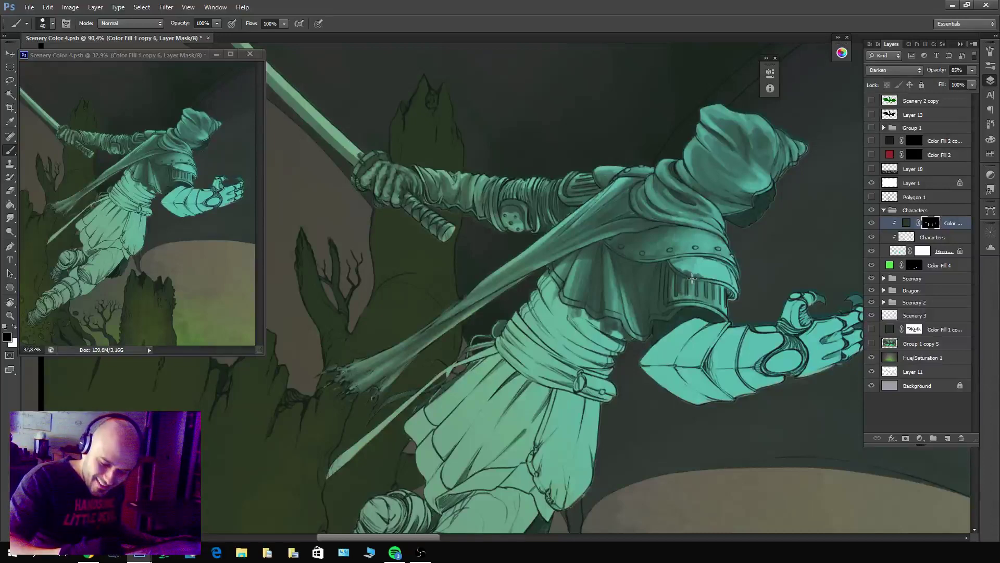
{"action": "left_click_drag", "start_coordinate": [700, 298], "coordinate": [704, 298]}
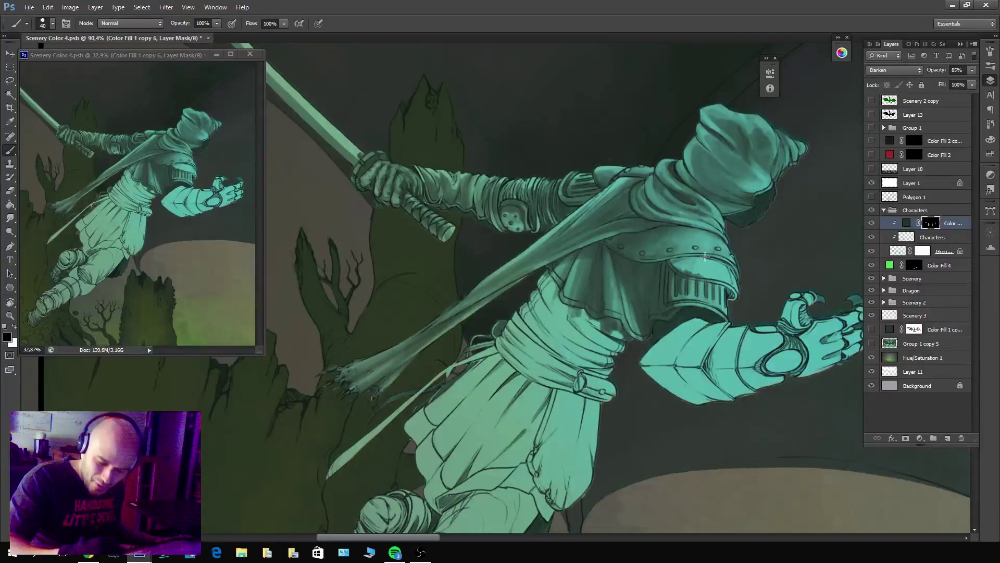
{"action": "key", "text": "x"}
{"action": "mouse_move", "coordinate": [684, 295]}
{"action": "left_mouse_down"}
{"action": "mouse_move", "coordinate": [693, 280]}
{"action": "mouse_move", "coordinate": [705, 286]}
{"action": "left_mouse_up"}
{"action": "key", "text": "x"}
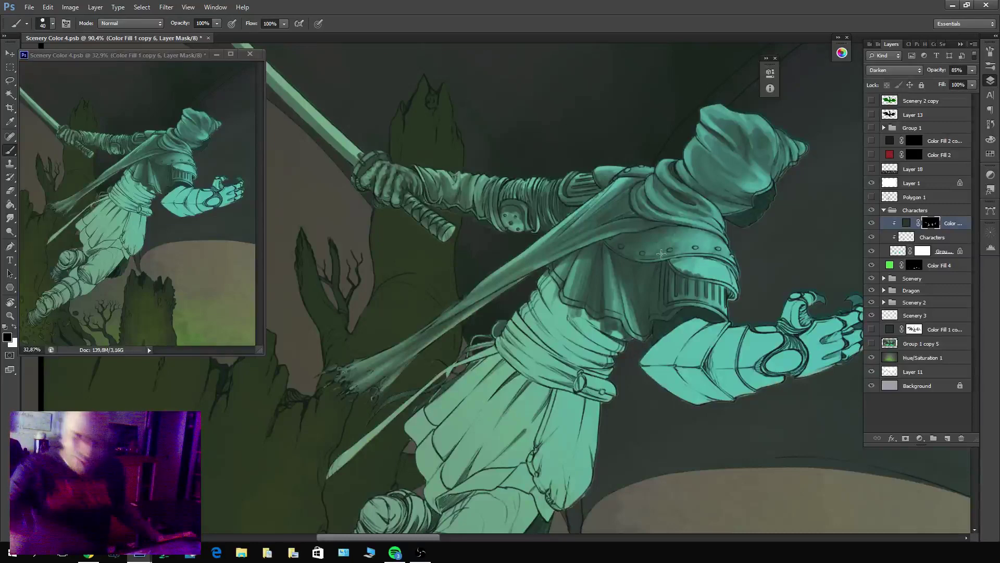
Shade the smooth upper shoulder plate between the riveted collar and the slots.
{"action": "key", "text": "x"}
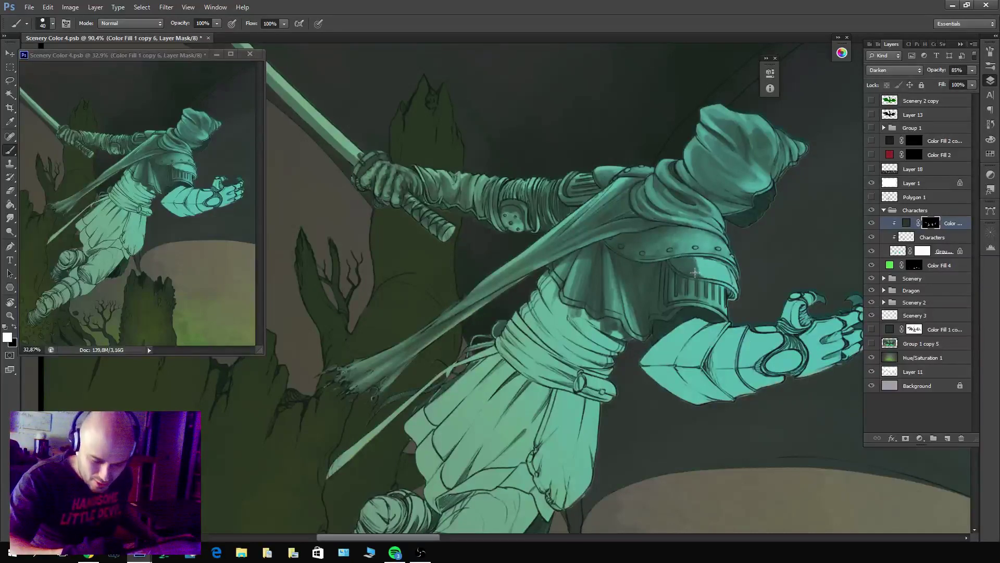
{"action": "mouse_move", "coordinate": [702, 263]}
{"action": "left_mouse_down"}
{"action": "mouse_move", "coordinate": [727, 274]}
{"action": "mouse_move", "coordinate": [719, 264]}
{"action": "mouse_move", "coordinate": [705, 269]}
{"action": "mouse_move", "coordinate": [718, 282]}
{"action": "left_mouse_up"}
{"action": "key", "text": "x"}
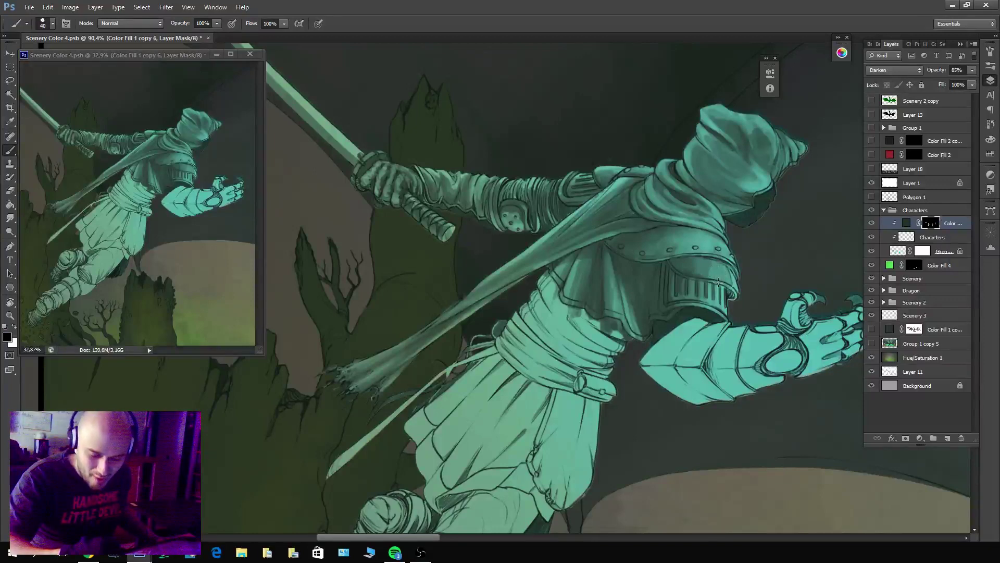
{"action": "key", "text": "x"}
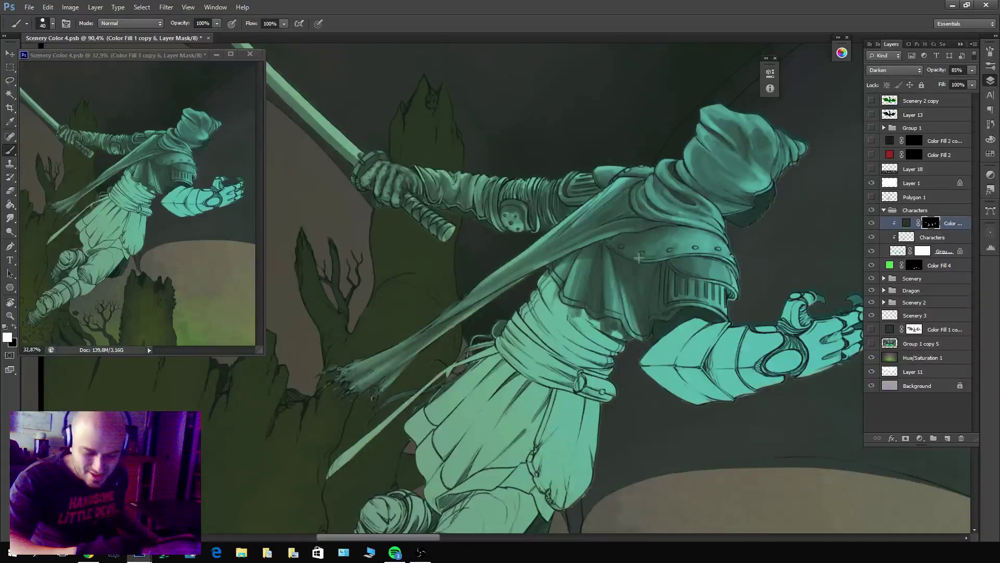
Refine the light and shadow along the edge and rivets of the riveted collar.
{"action": "key", "text": "x"}
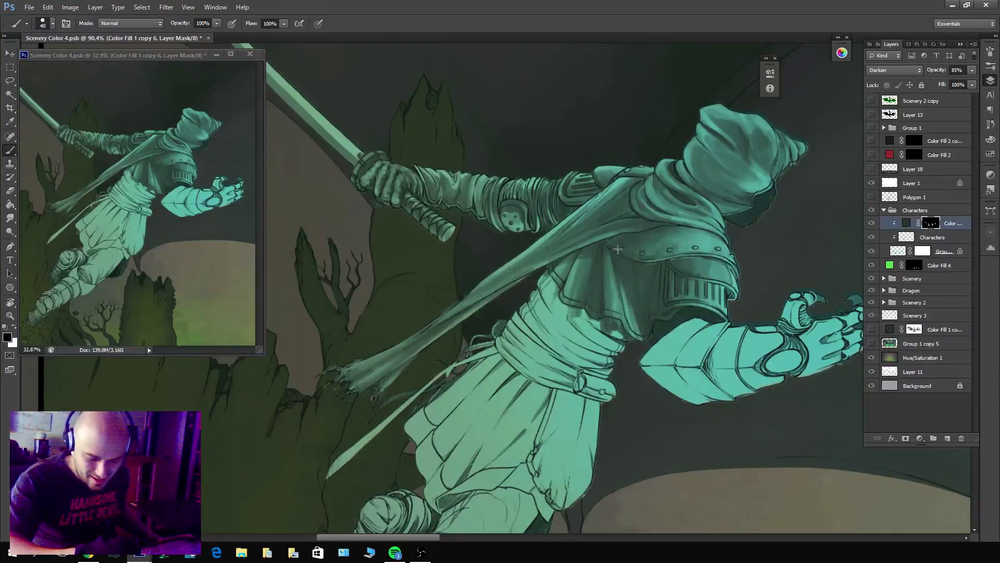
{"action": "key", "text": "x"}
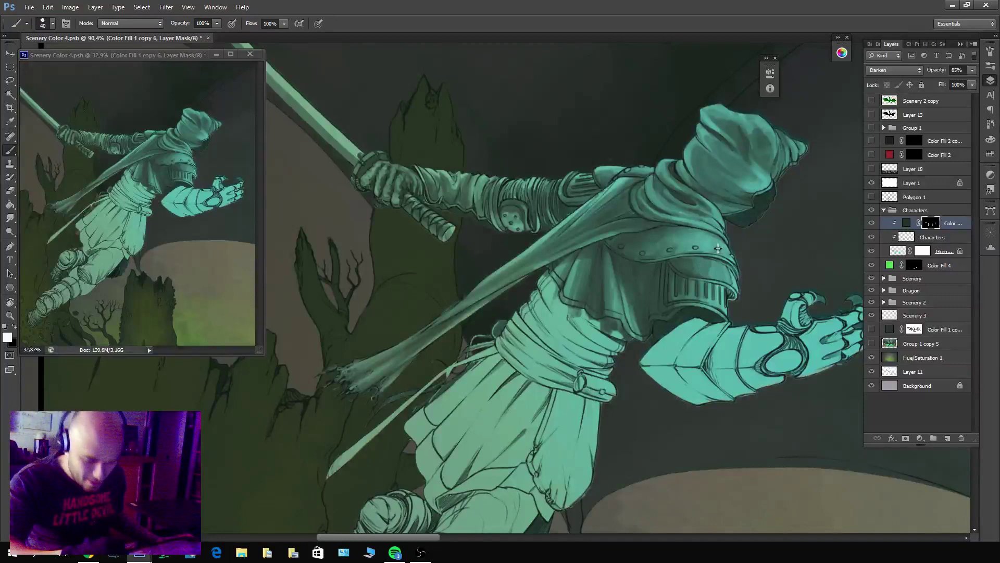
{"action": "key", "text": "x"}
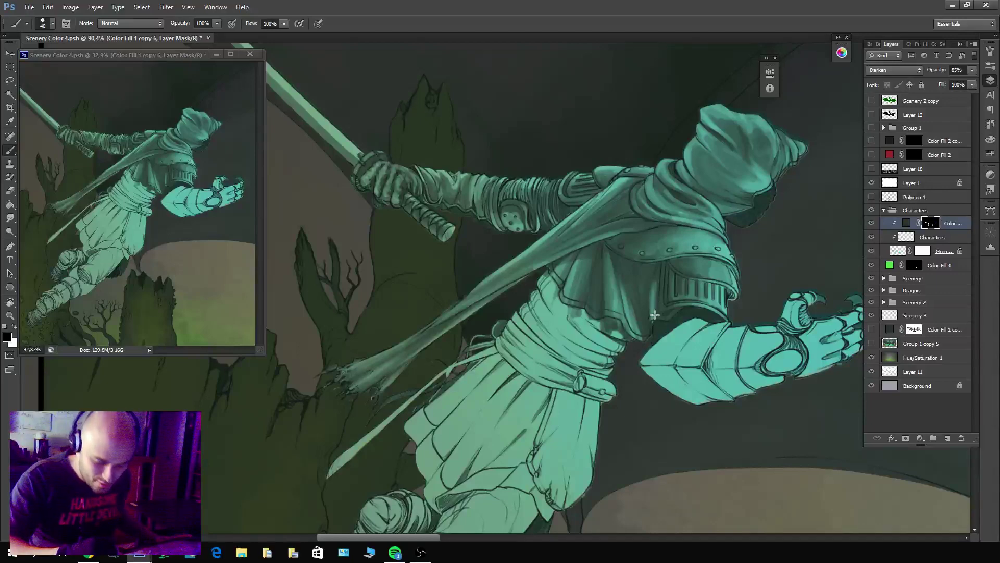
Shade the hanging folds of the chest cloth between the riveted collar and the slotted shoulder plate.
{"action": "key", "text": "x"}
{"action": "left_click_drag", "start_coordinate": [658, 266], "coordinate": [654, 312]}
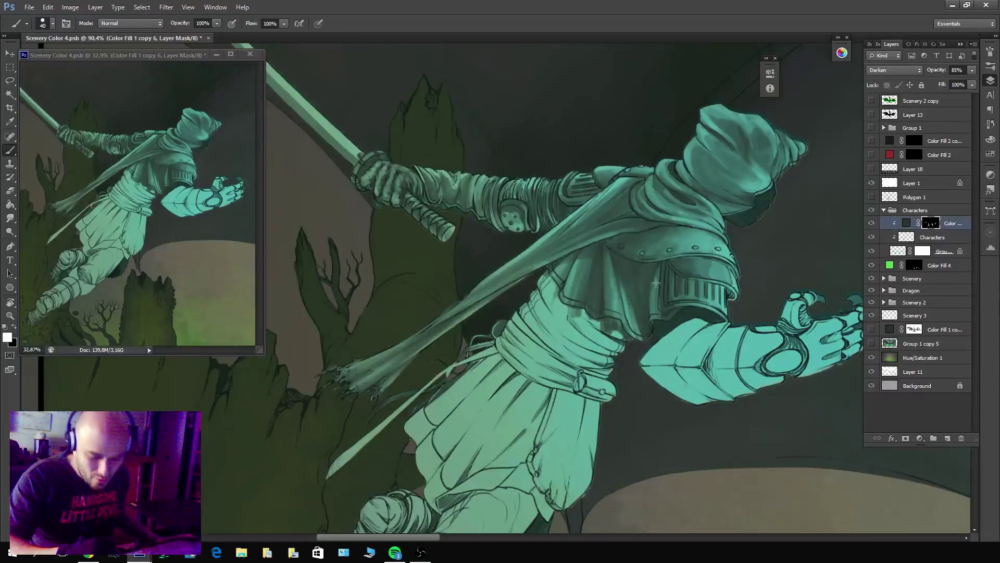
{"action": "key", "text": "x"}
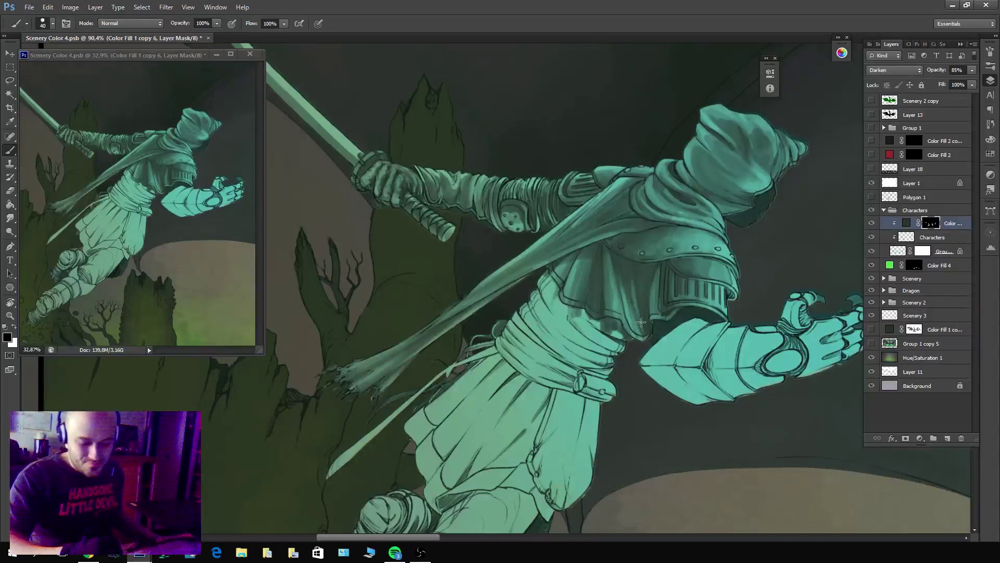
{"action": "key", "text": "x"}
{"action": "key", "text": "x"}
{"action": "left_click_drag", "start_coordinate": [640, 336], "coordinate": [643, 271]}
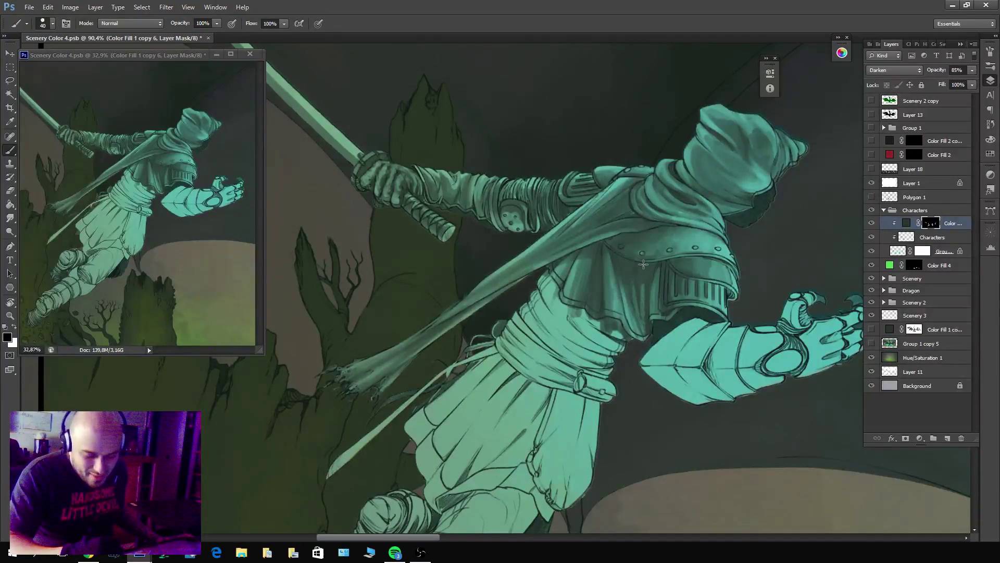
{"action": "key", "text": "x"}
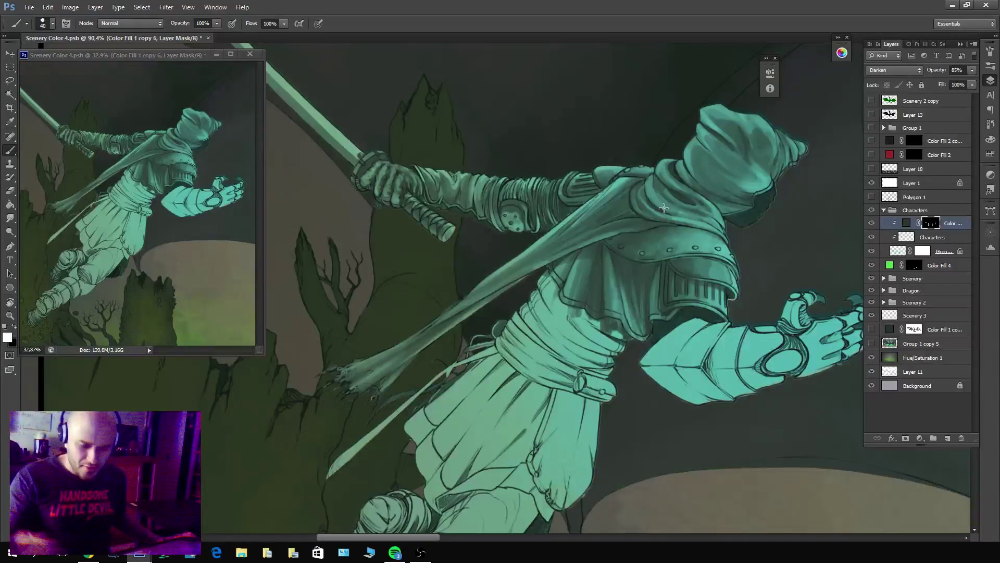
Paint a base shadow over the waist wraps below the ragged edge of the chest cloth.
{"action": "key", "text": "x"}
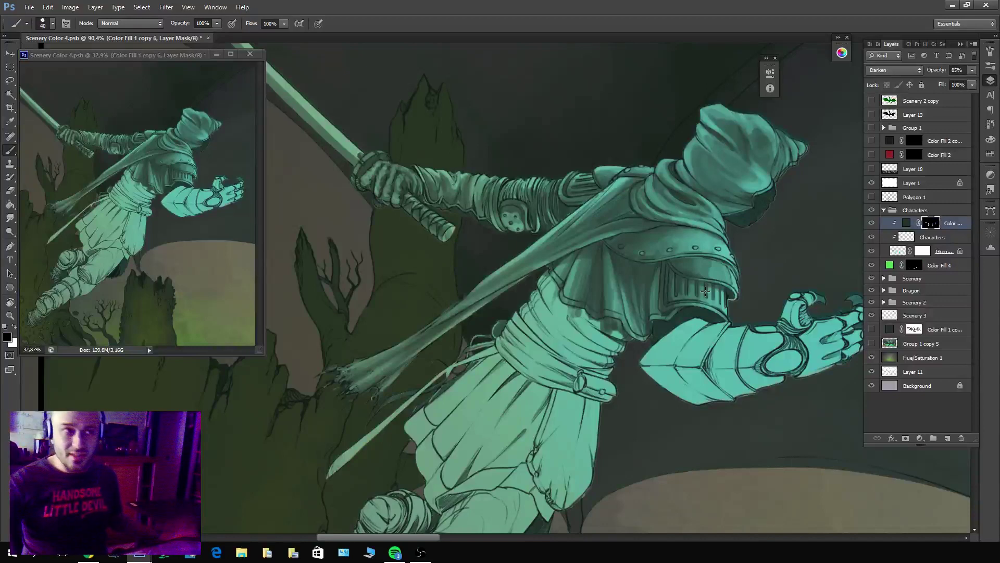
{"action": "left_click_drag", "start_coordinate": [705, 292], "coordinate": [810, 302]}
{"action": "key", "text": "x"}
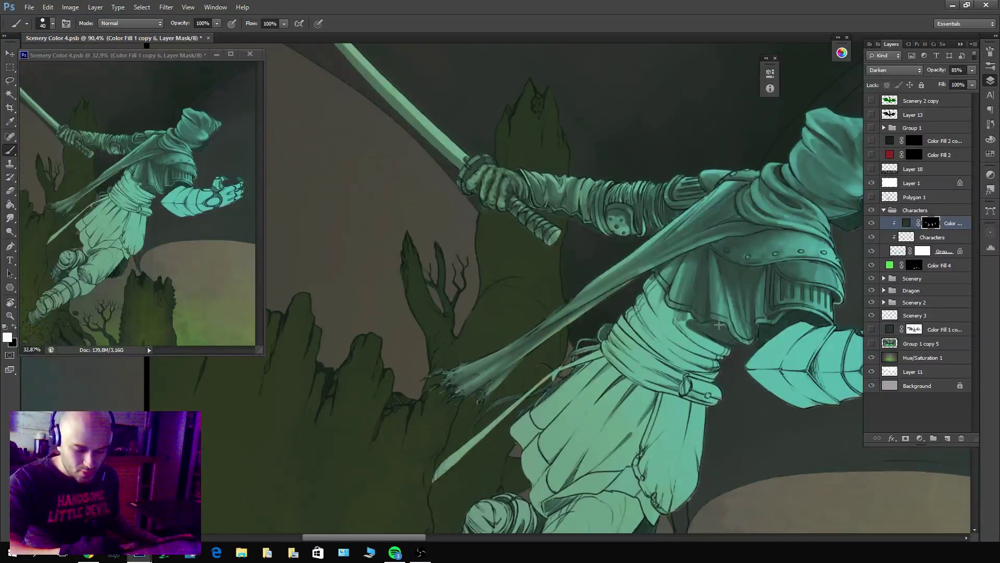
{"action": "mouse_move", "coordinate": [689, 323]}
{"action": "left_mouse_down"}
{"action": "mouse_move", "coordinate": [644, 288]}
{"action": "mouse_move", "coordinate": [646, 280]}
{"action": "mouse_move", "coordinate": [657, 293]}
{"action": "mouse_move", "coordinate": [653, 276]}
{"action": "mouse_move", "coordinate": [671, 313]}
{"action": "left_mouse_up"}
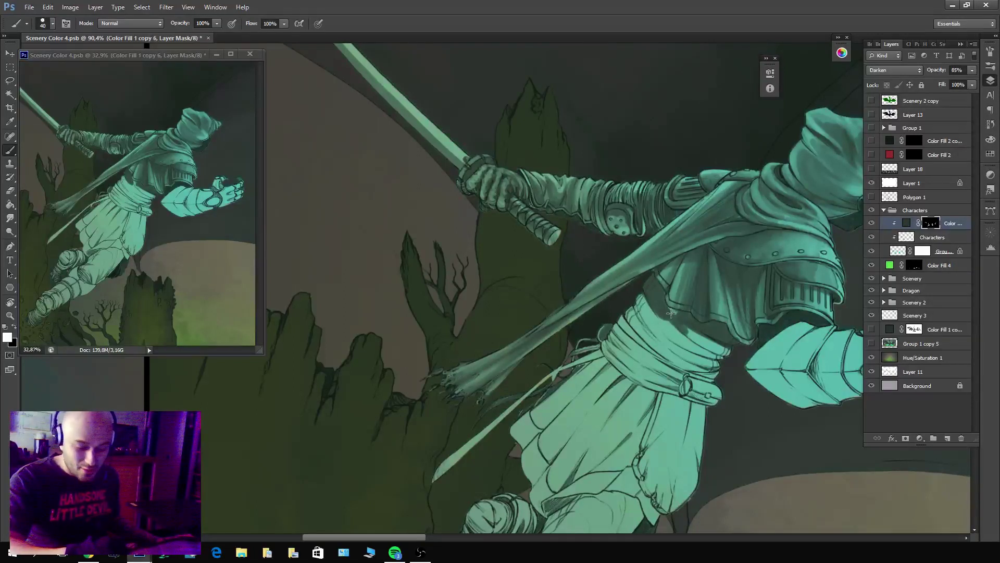
{"action": "key", "text": "x"}
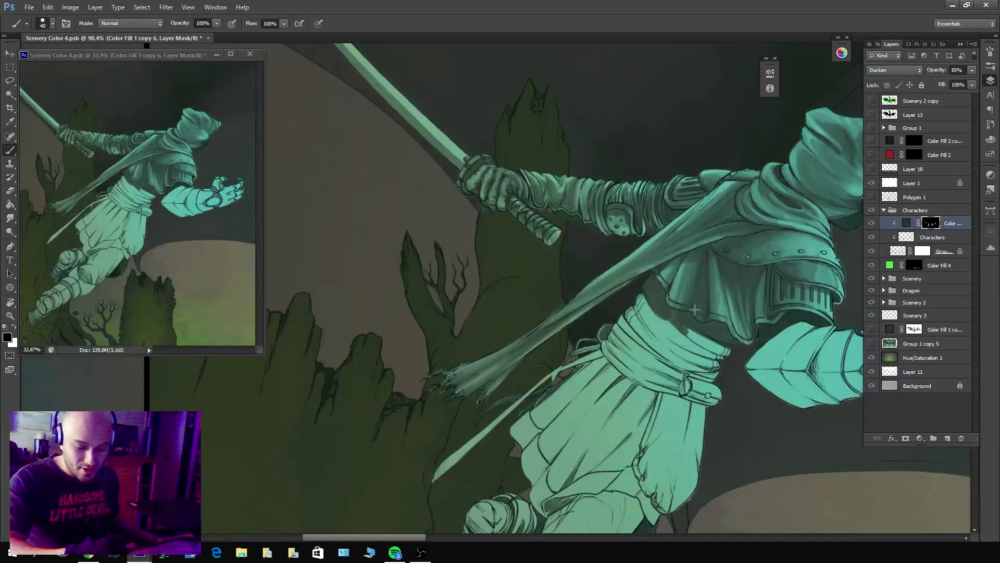
{"action": "key", "text": "x"}
{"action": "mouse_move", "coordinate": [721, 344]}
{"action": "left_mouse_down"}
{"action": "mouse_move", "coordinate": [703, 336]}
{"action": "mouse_move", "coordinate": [705, 351]}
{"action": "mouse_move", "coordinate": [666, 354]}
{"action": "mouse_move", "coordinate": [642, 341]}
{"action": "mouse_move", "coordinate": [710, 360]}
{"action": "left_mouse_up"}
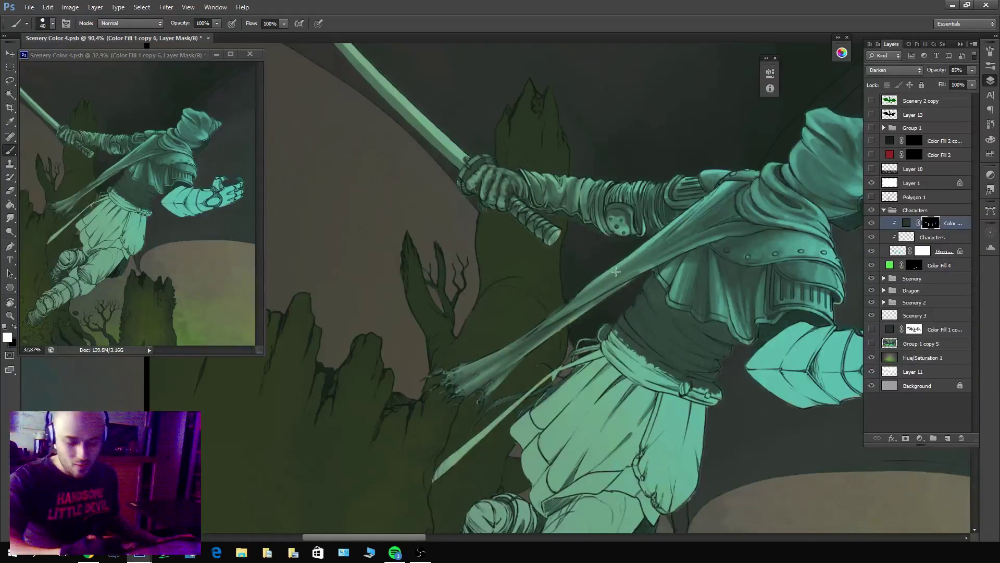
Enlarge the brush to 60 and paint light folds across the darkened waist wraps.
{"action": "key", "text": "bracketright"}
{"action": "key", "text": "bracketright"}
{"action": "key", "text": "x"}
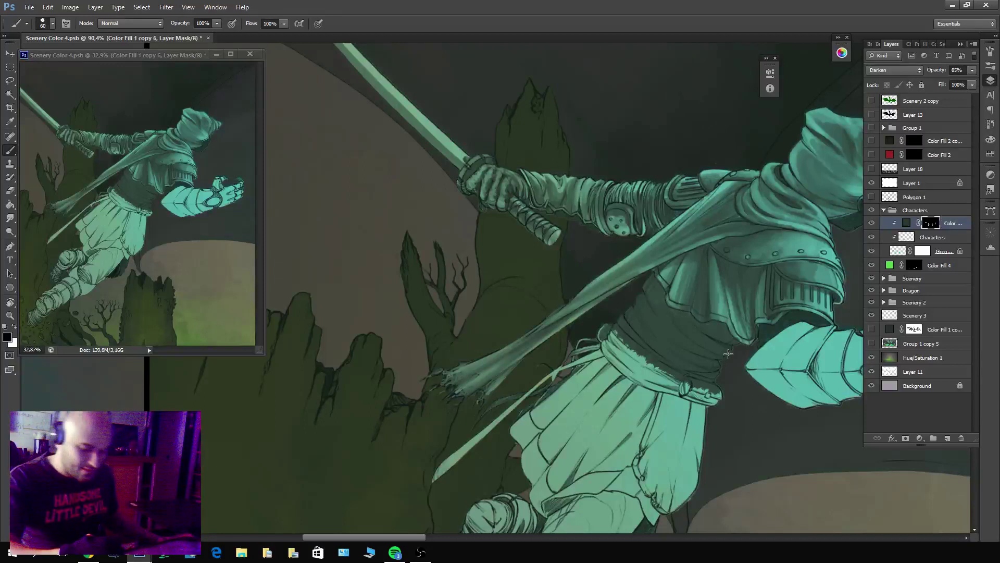
{"action": "mouse_move", "coordinate": [725, 349]}
{"action": "left_mouse_down"}
{"action": "mouse_move", "coordinate": [673, 318]}
{"action": "mouse_move", "coordinate": [726, 358]}
{"action": "mouse_move", "coordinate": [653, 323]}
{"action": "mouse_move", "coordinate": [728, 360]}
{"action": "mouse_move", "coordinate": [672, 328]}
{"action": "mouse_move", "coordinate": [675, 318]}
{"action": "mouse_move", "coordinate": [723, 358]}
{"action": "mouse_move", "coordinate": [679, 345]}
{"action": "mouse_move", "coordinate": [721, 367]}
{"action": "mouse_move", "coordinate": [680, 354]}
{"action": "mouse_move", "coordinate": [707, 361]}
{"action": "mouse_move", "coordinate": [640, 322]}
{"action": "mouse_move", "coordinate": [688, 351]}
{"action": "mouse_move", "coordinate": [657, 331]}
{"action": "mouse_move", "coordinate": [700, 374]}
{"action": "left_mouse_up"}
{"action": "key", "text": "x"}
{"action": "key", "text": "x"}
{"action": "key", "text": "x"}
{"action": "key", "text": "x"}
{"action": "key", "text": "x"}
{"action": "key", "text": "x"}
{"action": "mouse_move", "coordinate": [658, 345]}
{"action": "left_mouse_down"}
{"action": "mouse_move", "coordinate": [723, 374]}
{"action": "mouse_move", "coordinate": [637, 332]}
{"action": "left_mouse_up"}
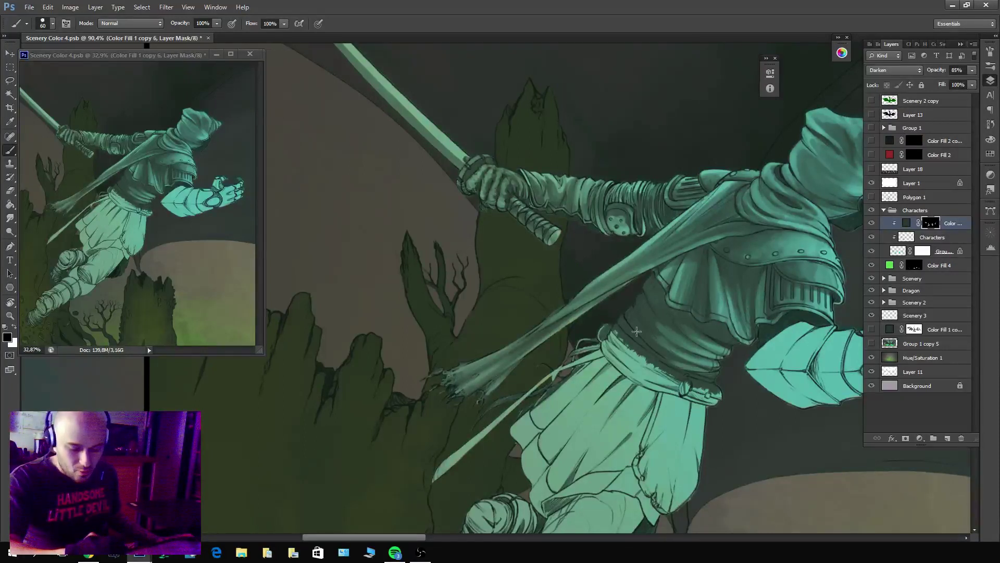
Brighten the outer ends of the waist wrap folds near the scarf and below the chest cloth.
{"action": "mouse_move", "coordinate": [633, 297]}
{"action": "left_mouse_down"}
{"action": "mouse_move", "coordinate": [669, 342]}
{"action": "mouse_move", "coordinate": [639, 289]}
{"action": "mouse_move", "coordinate": [693, 355]}
{"action": "mouse_move", "coordinate": [646, 325]}
{"action": "mouse_move", "coordinate": [678, 353]}
{"action": "mouse_move", "coordinate": [646, 288]}
{"action": "mouse_move", "coordinate": [691, 355]}
{"action": "mouse_move", "coordinate": [652, 301]}
{"action": "mouse_move", "coordinate": [713, 355]}
{"action": "mouse_move", "coordinate": [630, 305]}
{"action": "mouse_move", "coordinate": [673, 360]}
{"action": "mouse_move", "coordinate": [631, 298]}
{"action": "mouse_move", "coordinate": [657, 348]}
{"action": "mouse_move", "coordinate": [665, 330]}
{"action": "mouse_move", "coordinate": [649, 296]}
{"action": "mouse_move", "coordinate": [668, 319]}
{"action": "mouse_move", "coordinate": [649, 279]}
{"action": "mouse_move", "coordinate": [674, 328]}
{"action": "mouse_move", "coordinate": [653, 276]}
{"action": "mouse_move", "coordinate": [677, 328]}
{"action": "mouse_move", "coordinate": [649, 284]}
{"action": "mouse_move", "coordinate": [653, 302]}
{"action": "mouse_move", "coordinate": [700, 353]}
{"action": "mouse_move", "coordinate": [654, 307]}
{"action": "mouse_move", "coordinate": [662, 312]}
{"action": "mouse_move", "coordinate": [639, 273]}
{"action": "left_mouse_up"}
{"action": "key", "text": "x"}
{"action": "key", "text": "x"}
{"action": "key", "text": "x"}
{"action": "key", "text": "x"}
{"action": "key", "text": "x"}
{"action": "key", "text": "x"}
{"action": "mouse_move", "coordinate": [734, 339]}
{"action": "left_mouse_down"}
{"action": "mouse_move", "coordinate": [701, 325]}
{"action": "mouse_move", "coordinate": [716, 331]}
{"action": "mouse_move", "coordinate": [711, 322]}
{"action": "left_mouse_up"}
Deepen the shadow in the middle and lower creases of the waist wraps.
{"action": "key", "text": "x"}
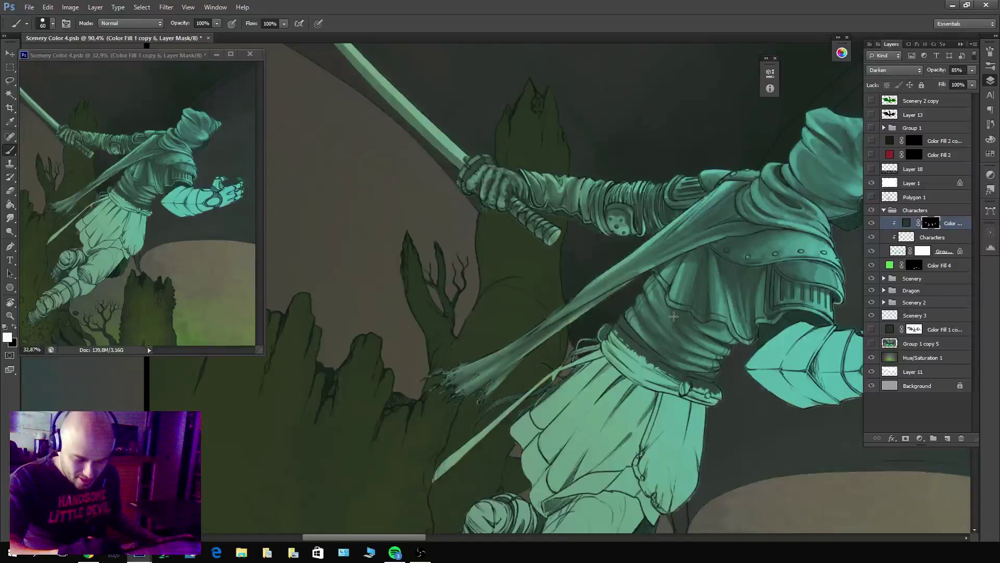
{"action": "key", "text": "x"}
{"action": "key", "text": "x"}
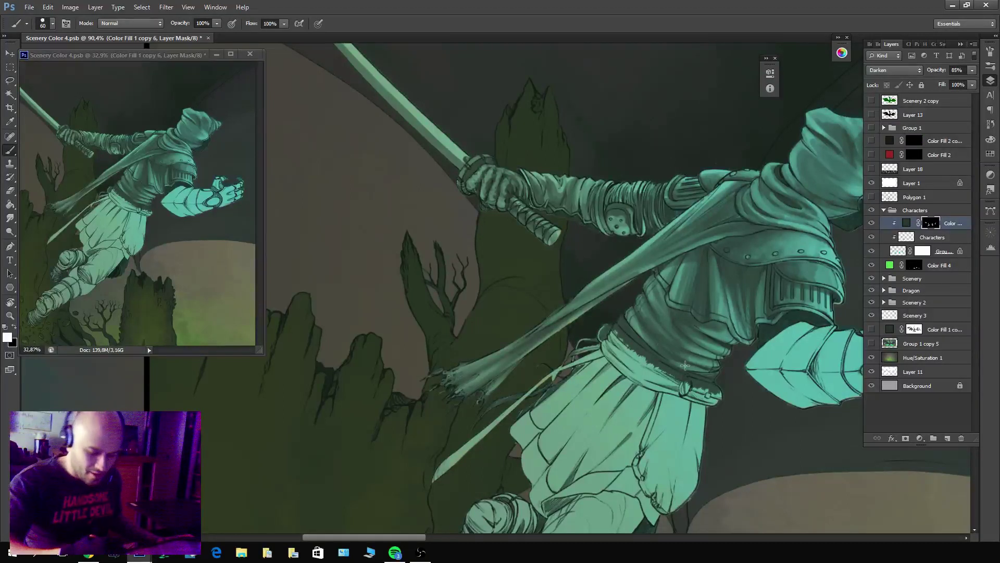
{"action": "left_click_drag", "start_coordinate": [685, 365], "coordinate": [660, 352]}
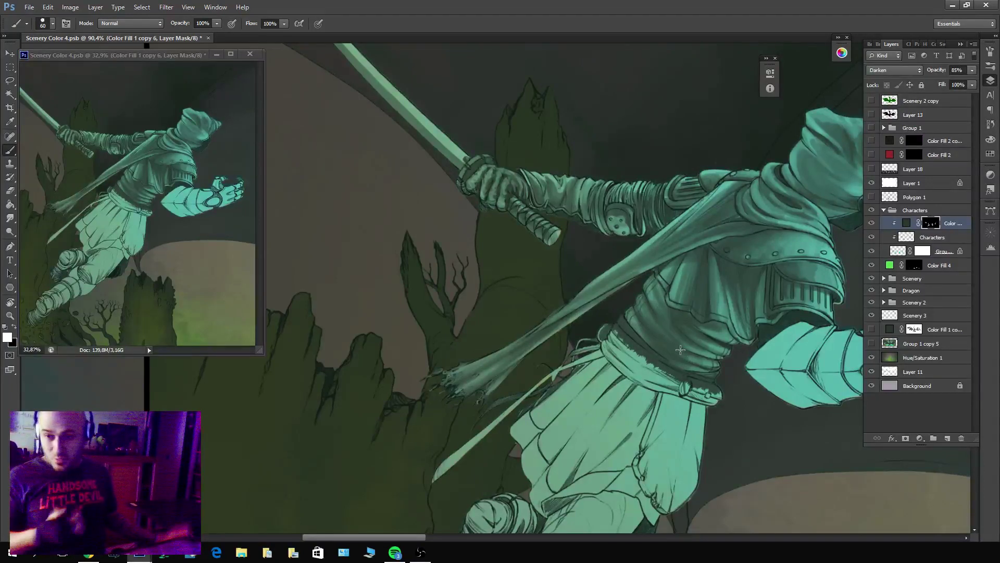
Reduce the brush to 40 and cover the sash above the skirt with a base shadow.
{"action": "key", "text": "bracketleft"}
{"action": "key", "text": "bracketleft"}
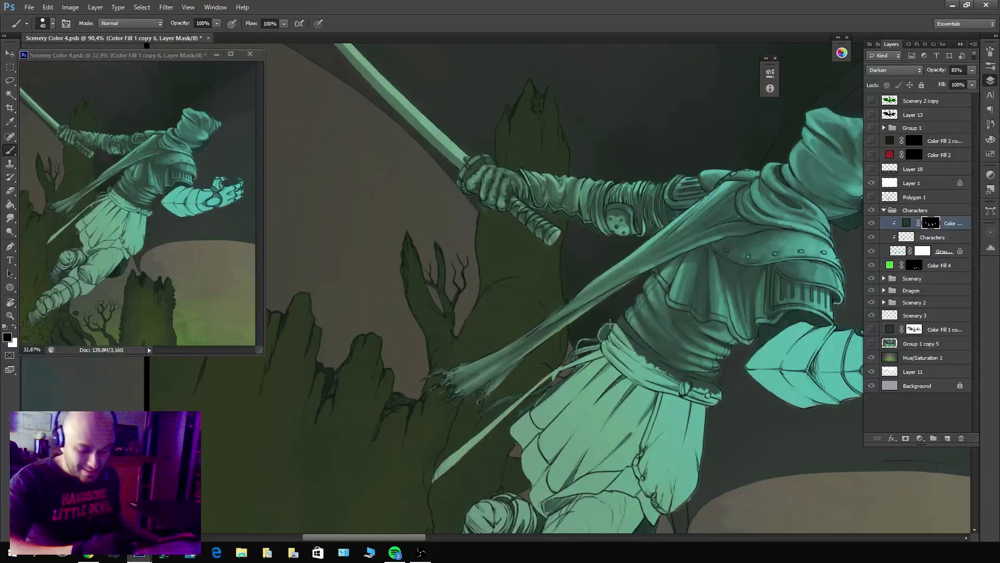
{"action": "mouse_move", "coordinate": [615, 330]}
{"action": "left_mouse_down"}
{"action": "mouse_move", "coordinate": [633, 365]}
{"action": "mouse_move", "coordinate": [688, 396]}
{"action": "mouse_move", "coordinate": [654, 371]}
{"action": "mouse_move", "coordinate": [720, 399]}
{"action": "left_mouse_up"}
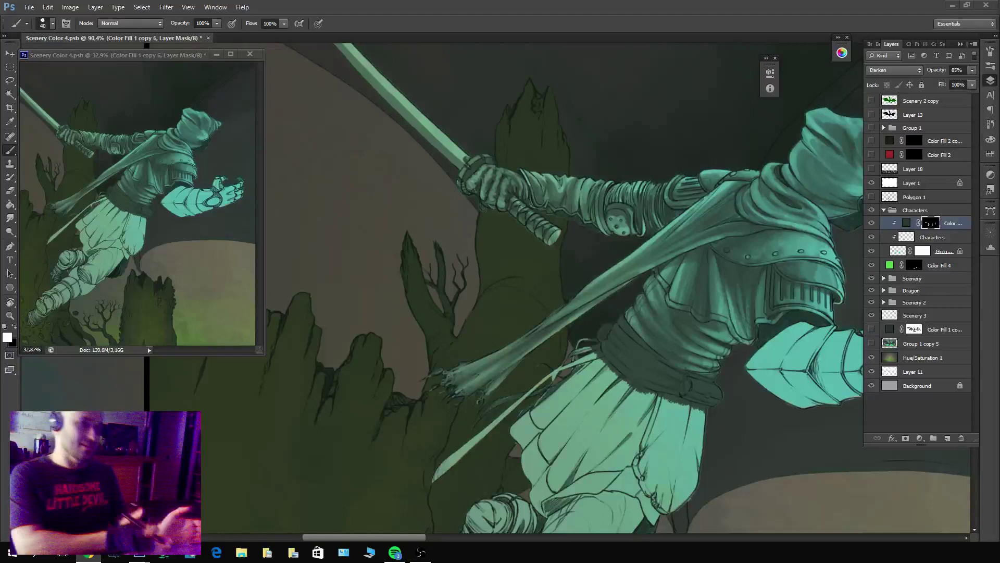
Paint the first light folds and dark creases on the back end of the sash.
{"action": "key", "text": "x"}
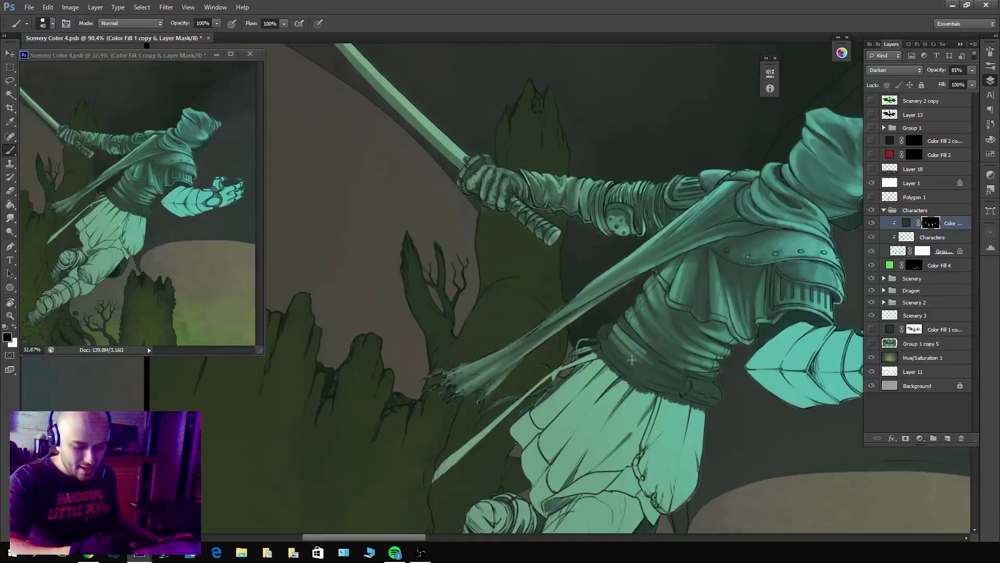
{"action": "key", "text": "x"}
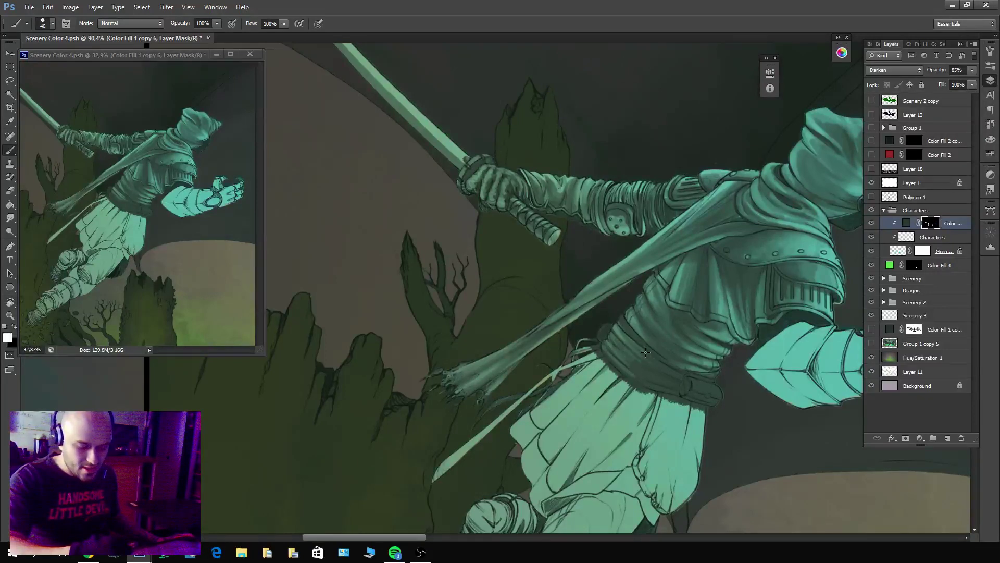
{"action": "key", "text": "x"}
{"action": "key", "text": "x"}
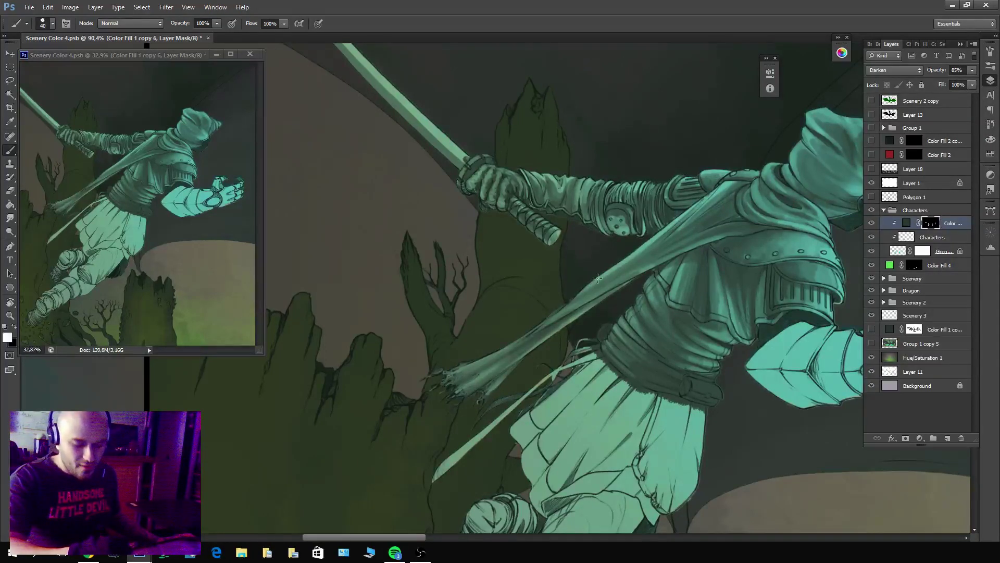
{"action": "key", "text": "x"}
{"action": "key", "text": "x"}
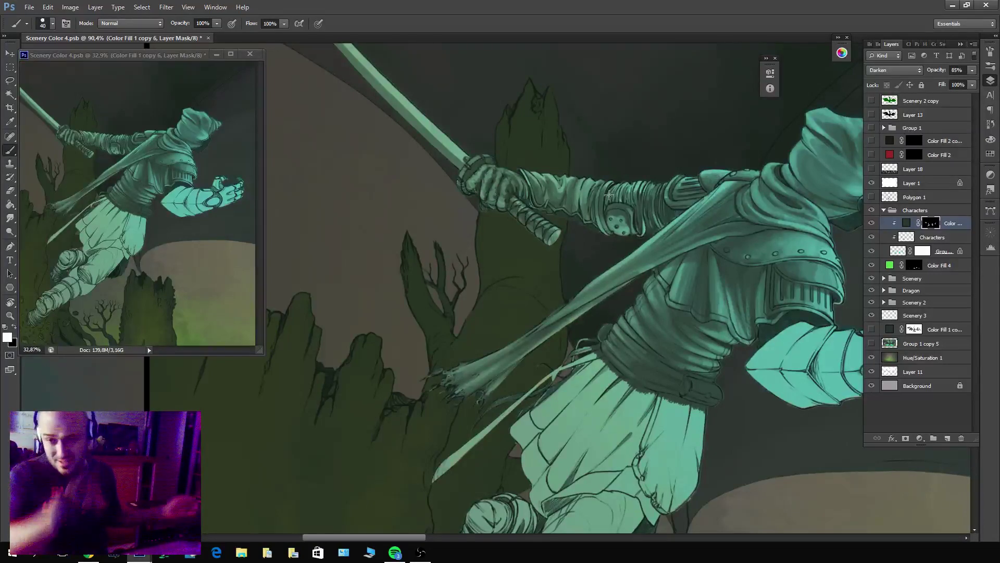
{"action": "key", "text": "x"}
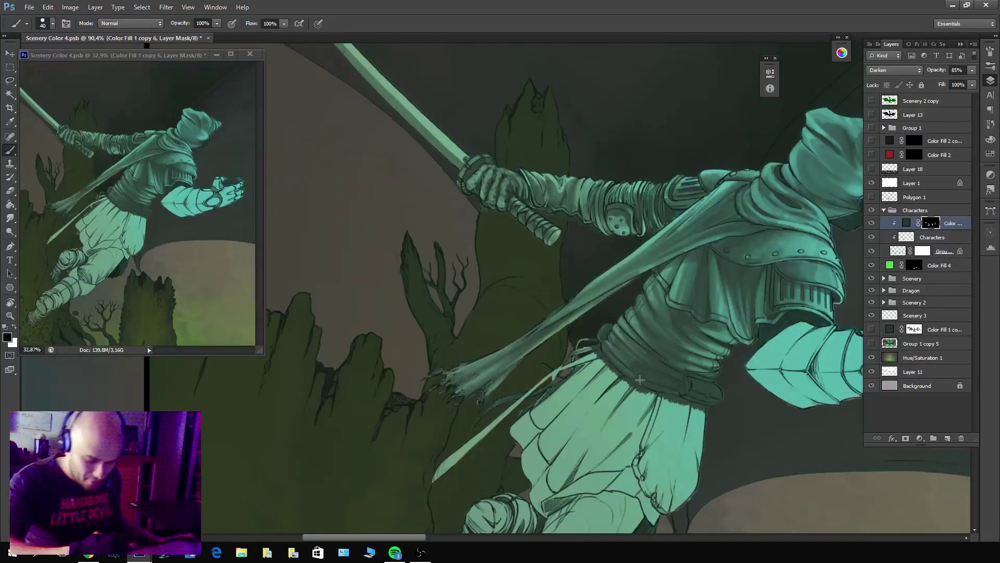
{"action": "key", "text": "x"}
Extend the light bands along the sash from its back end toward the knot.
{"action": "mouse_move", "coordinate": [620, 360]}
{"action": "left_mouse_down"}
{"action": "mouse_move", "coordinate": [672, 391]}
{"action": "mouse_move", "coordinate": [623, 352]}
{"action": "mouse_move", "coordinate": [659, 380]}
{"action": "mouse_move", "coordinate": [633, 349]}
{"action": "left_mouse_up"}
{"action": "key", "text": "x"}
{"action": "key", "text": "x"}
{"action": "key", "text": "x"}
{"action": "left_click_drag", "start_coordinate": [679, 376], "coordinate": [632, 355]}
Shade the sash knot with a bright face and dark creases around its ends.
{"action": "key", "text": "x"}
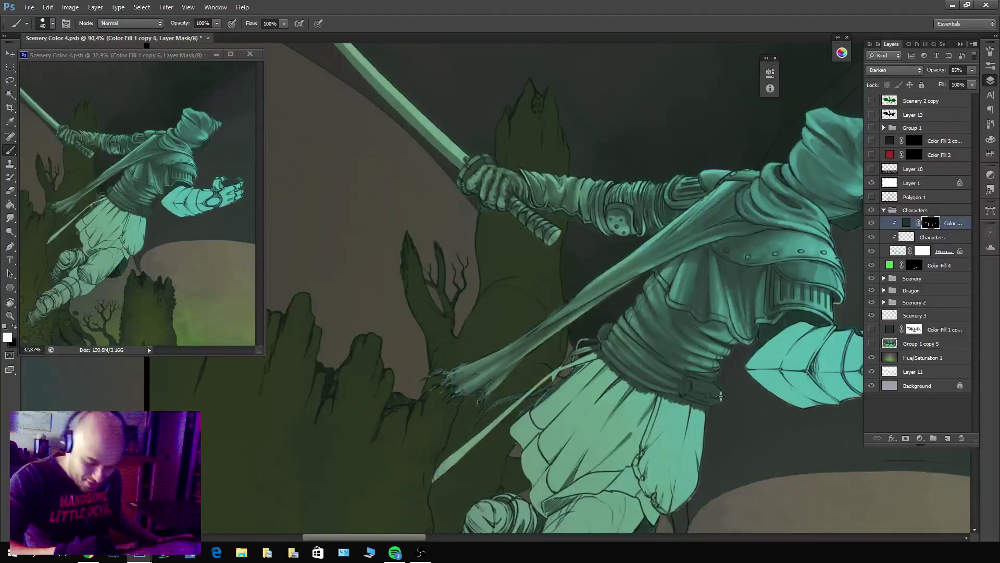
{"action": "key", "text": "x"}
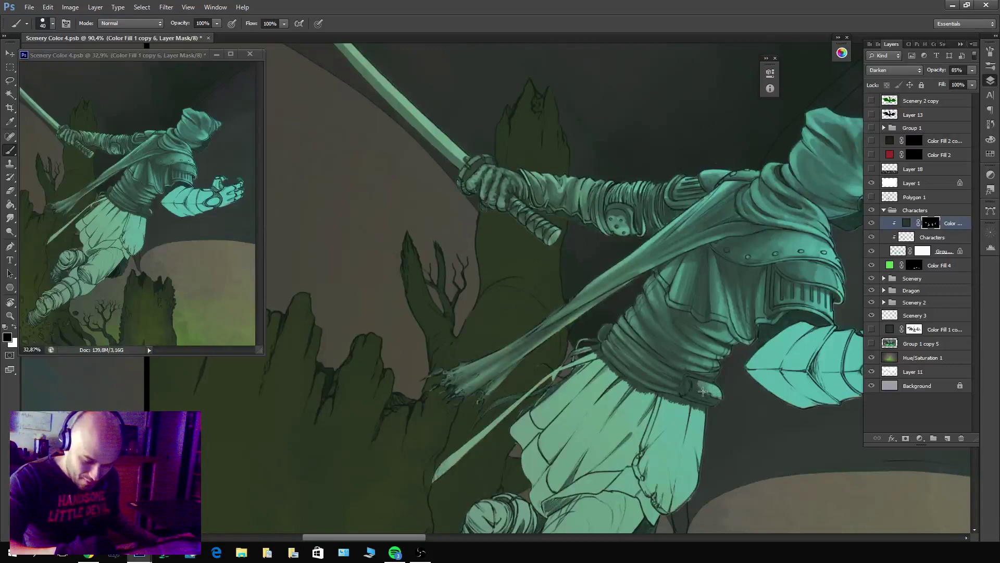
{"action": "key", "text": "x"}
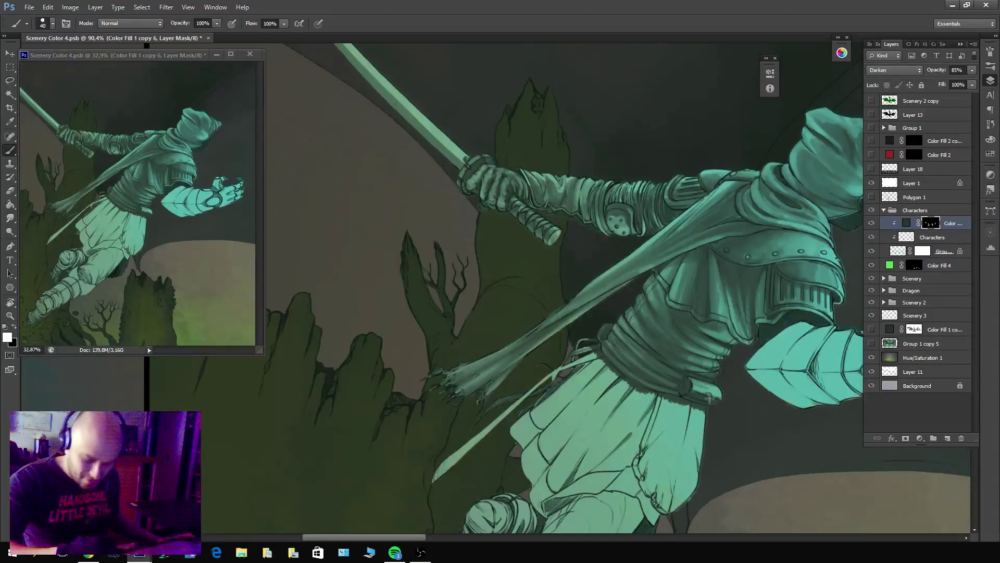
{"action": "key", "text": "x"}
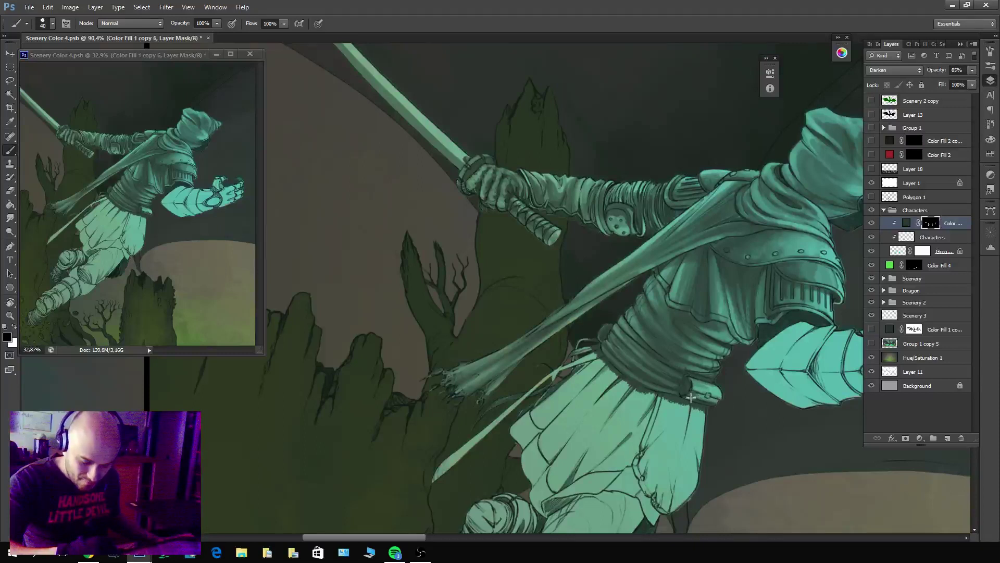
{"action": "left_click_drag", "start_coordinate": [691, 397], "coordinate": [707, 401]}
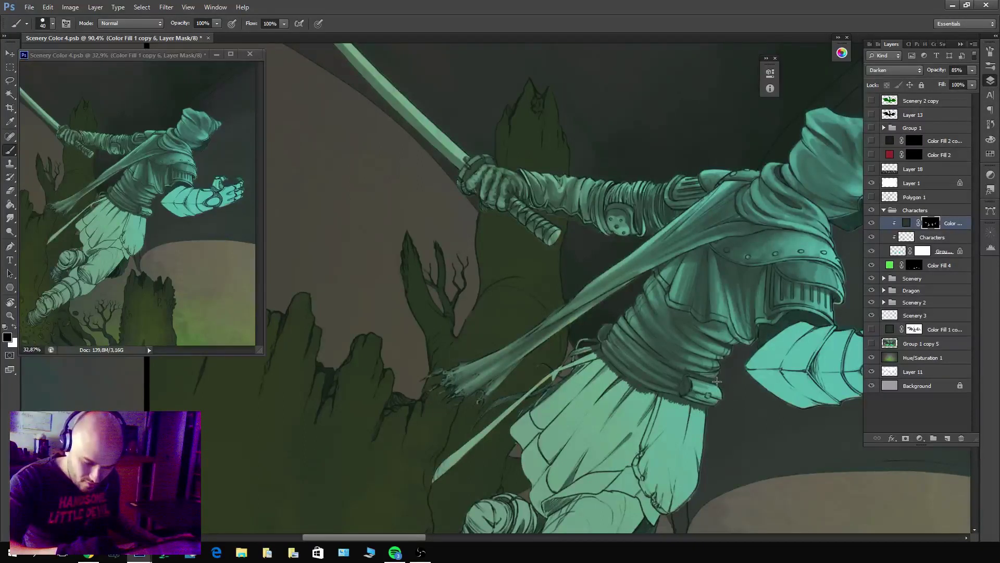
Refine the alternating highlights and creases running across the waist wraps above the sash.
{"action": "key", "text": "x"}
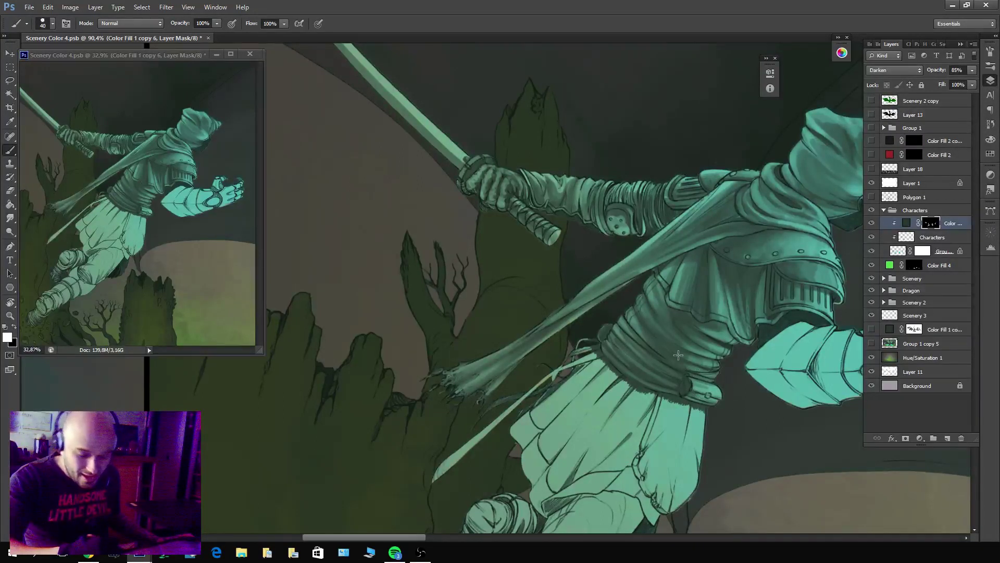
{"action": "key", "text": "x"}
{"action": "left_click_drag", "start_coordinate": [716, 365], "coordinate": [653, 329]}
{"action": "key", "text": "x"}
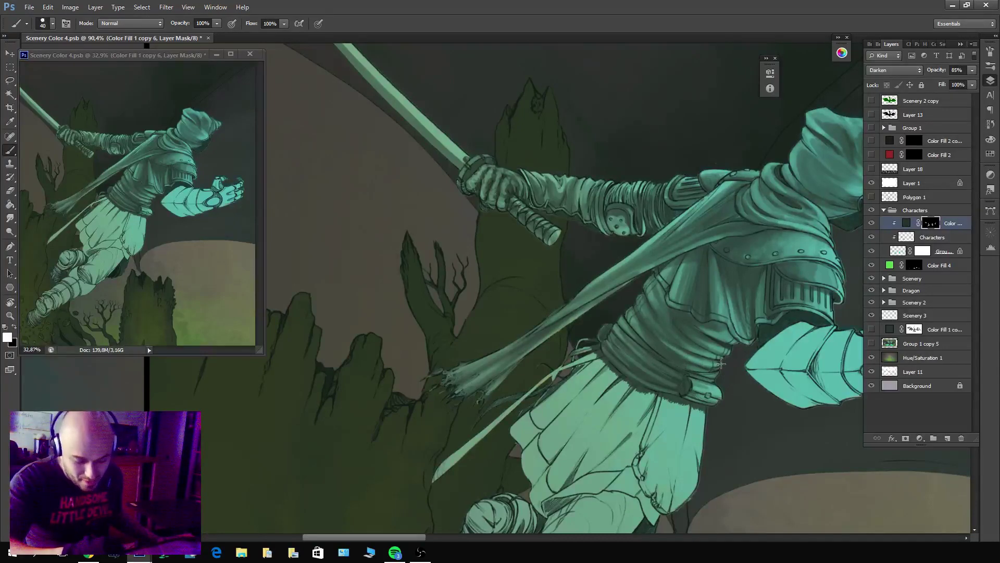
{"action": "key", "text": "x"}
{"action": "left_click_drag", "start_coordinate": [718, 359], "coordinate": [659, 318]}
{"action": "key", "text": "x"}
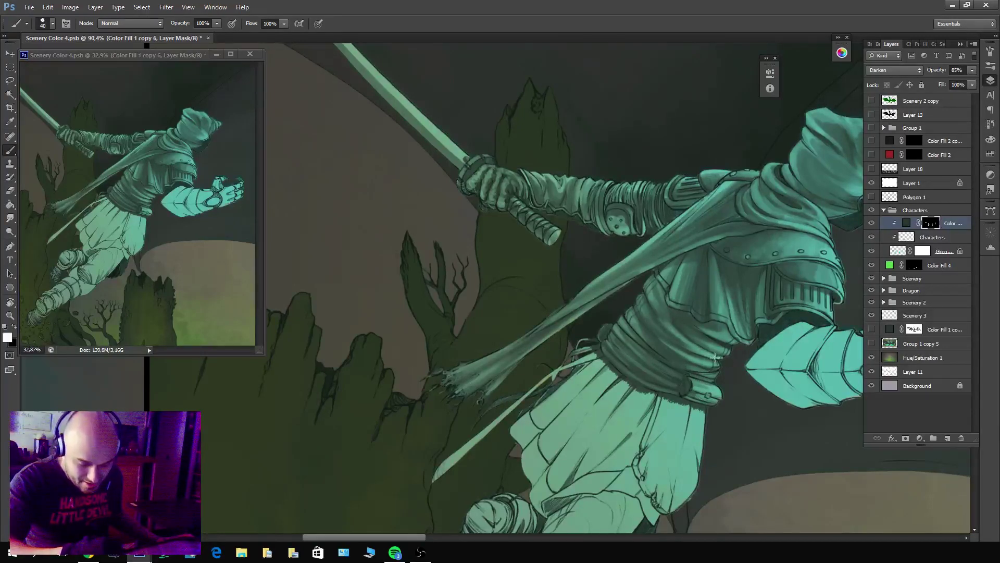
{"action": "key", "text": "x"}
{"action": "mouse_move", "coordinate": [698, 351]}
{"action": "left_mouse_down"}
{"action": "mouse_move", "coordinate": [658, 336]}
{"action": "mouse_move", "coordinate": [665, 316]}
{"action": "left_mouse_up"}
{"action": "key", "text": "x"}
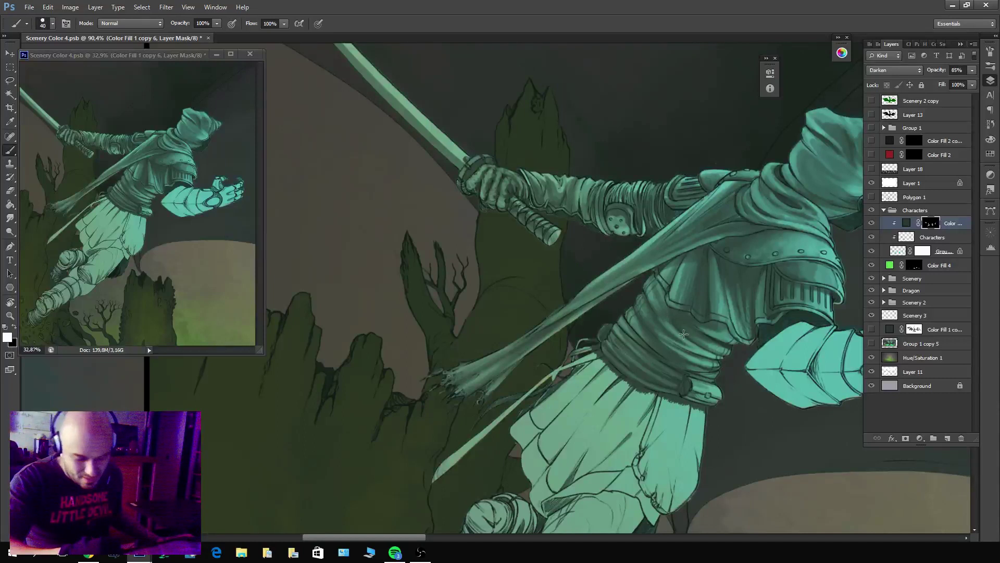
{"action": "key", "text": "x"}
{"action": "left_click_drag", "start_coordinate": [732, 359], "coordinate": [685, 325]}
{"action": "key", "text": "x"}
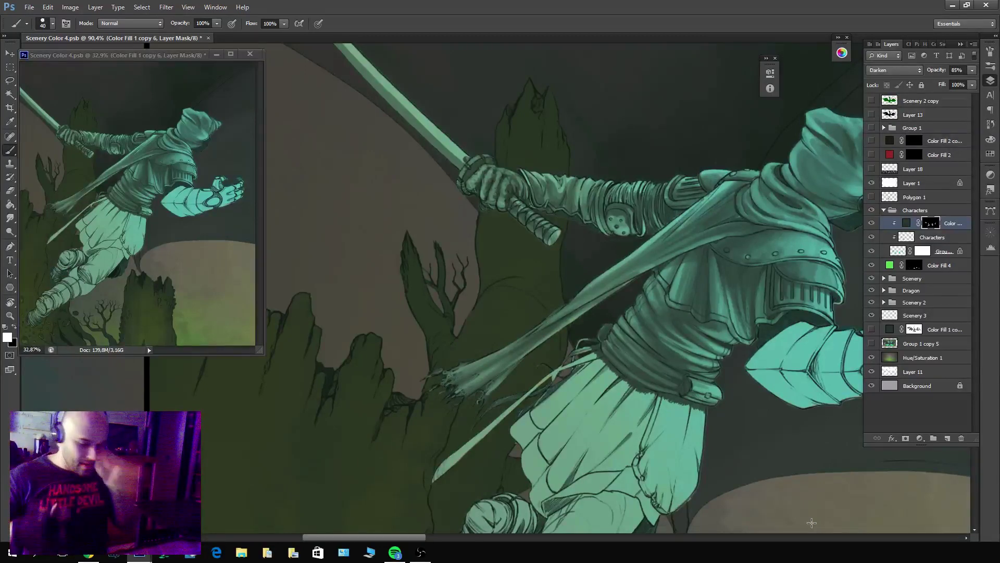
{"action": "scroll", "coordinate": [683, 288], "scroll_direction": "down", "scroll_amount": 3}
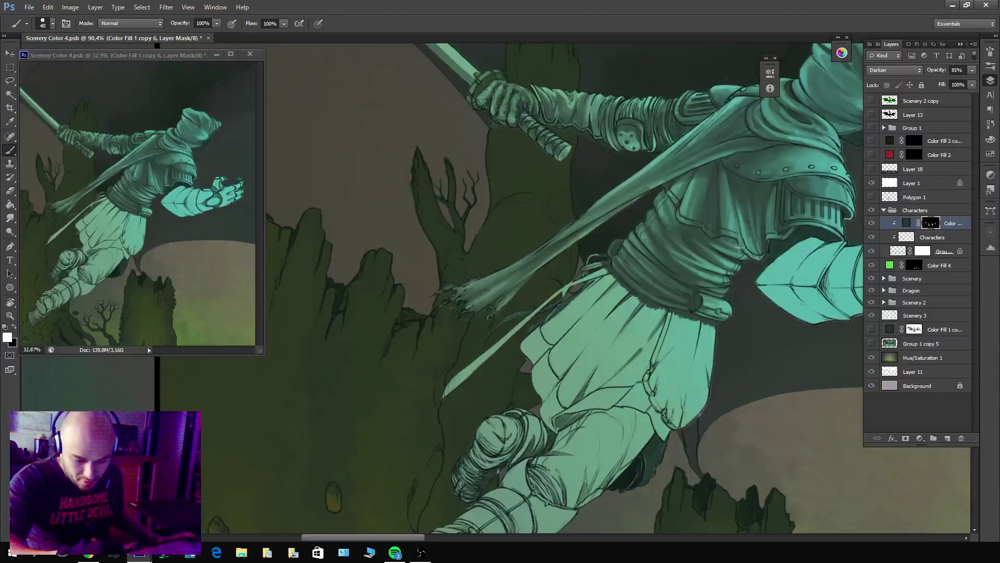
Fill the front cloth panel hanging below the sash knot with dark shadow, leaving its front edge light.
{"action": "mouse_move", "coordinate": [675, 315]}
{"action": "left_mouse_down"}
{"action": "mouse_move", "coordinate": [651, 396]}
{"action": "mouse_move", "coordinate": [688, 323]}
{"action": "mouse_move", "coordinate": [677, 422]}
{"action": "mouse_move", "coordinate": [693, 323]}
{"action": "mouse_move", "coordinate": [683, 321]}
{"action": "mouse_move", "coordinate": [651, 417]}
{"action": "mouse_move", "coordinate": [644, 378]}
{"action": "left_mouse_up"}
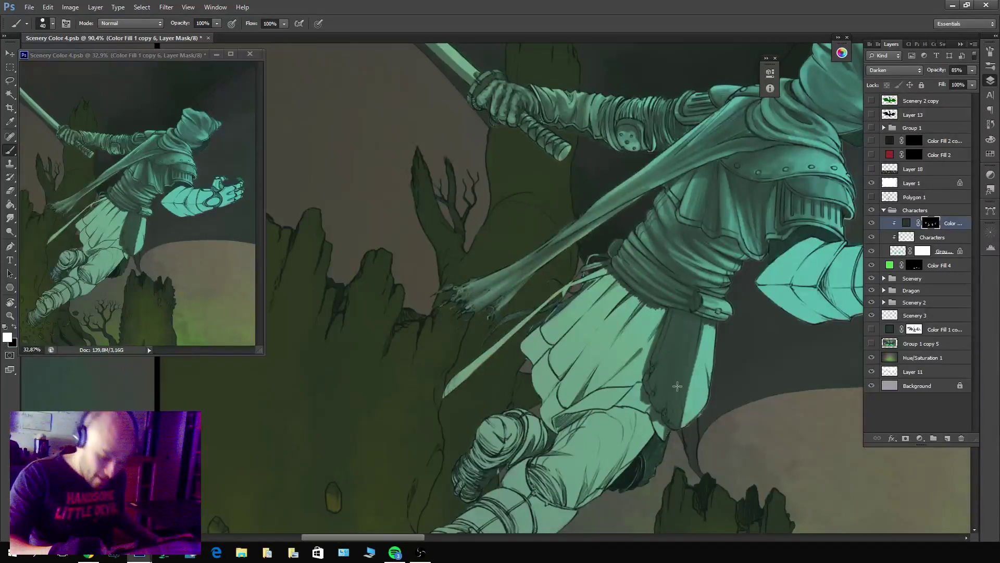
{"action": "key", "text": "x"}
{"action": "left_click_drag", "start_coordinate": [701, 329], "coordinate": [693, 375]}
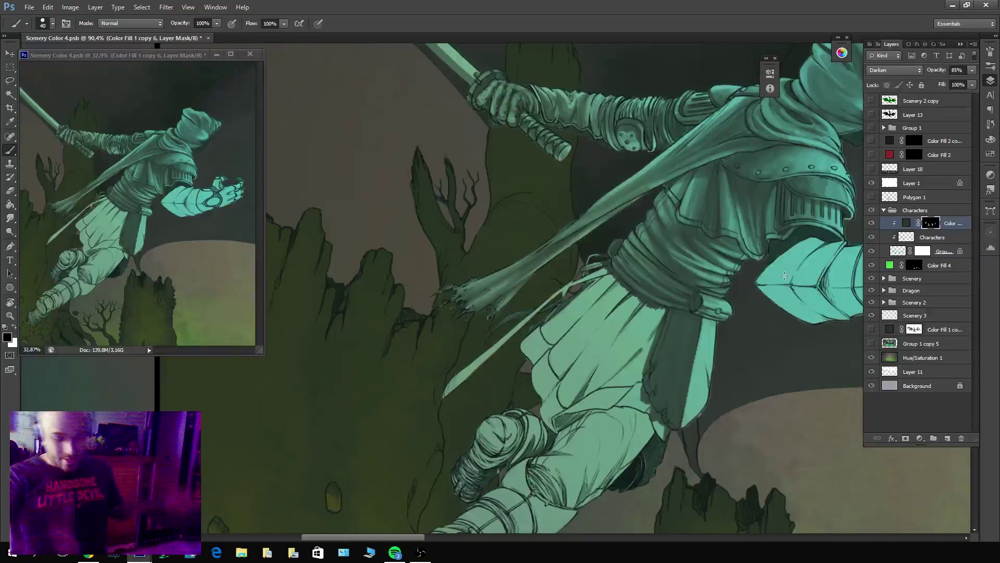
Shade the upper plane of the forward forearm armor dark and soften the tone across its lower plate.
{"action": "mouse_move", "coordinate": [785, 275]}
{"action": "left_mouse_down"}
{"action": "mouse_move", "coordinate": [650, 326]}
{"action": "mouse_move", "coordinate": [609, 310]}
{"action": "mouse_move", "coordinate": [659, 286]}
{"action": "mouse_move", "coordinate": [632, 278]}
{"action": "mouse_move", "coordinate": [682, 262]}
{"action": "left_mouse_up"}
{"action": "key", "text": "x"}
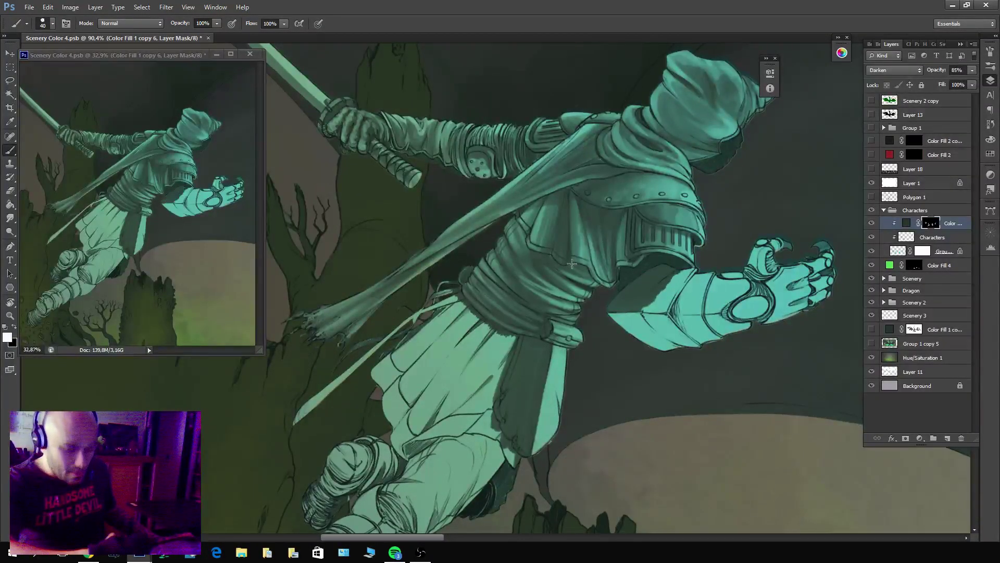
{"action": "mouse_move", "coordinate": [615, 308]}
{"action": "left_mouse_down"}
{"action": "mouse_move", "coordinate": [641, 310]}
{"action": "mouse_move", "coordinate": [614, 322]}
{"action": "mouse_move", "coordinate": [661, 333]}
{"action": "mouse_move", "coordinate": [649, 347]}
{"action": "mouse_move", "coordinate": [688, 340]}
{"action": "mouse_move", "coordinate": [624, 340]}
{"action": "mouse_move", "coordinate": [674, 327]}
{"action": "mouse_move", "coordinate": [611, 322]}
{"action": "mouse_move", "coordinate": [646, 317]}
{"action": "mouse_move", "coordinate": [633, 312]}
{"action": "mouse_move", "coordinate": [706, 316]}
{"action": "mouse_move", "coordinate": [646, 318]}
{"action": "left_mouse_up"}
{"action": "key", "text": "x"}
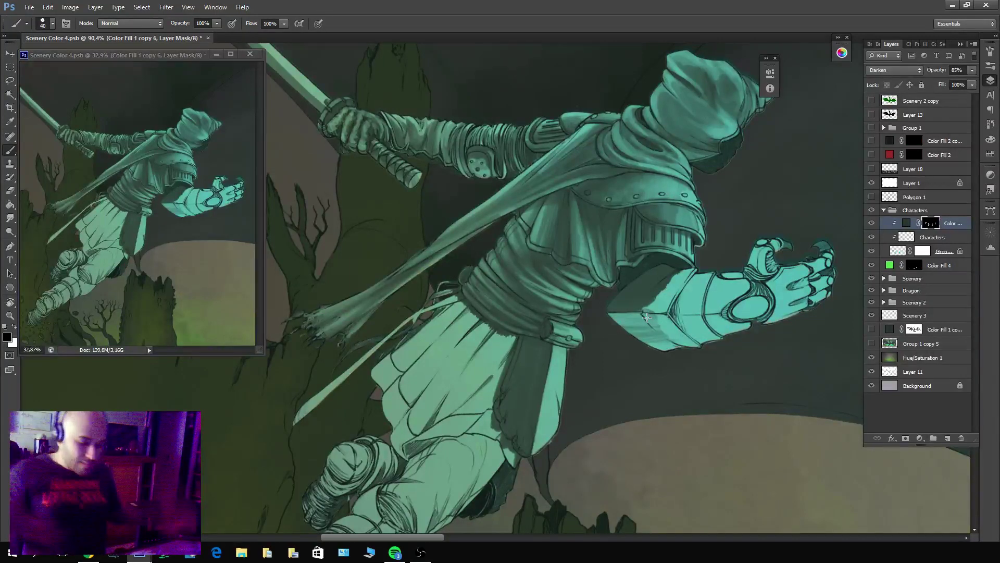
Brush light streaks into the lower end of the shaded front cloth panel.
{"action": "key", "text": "x"}
{"action": "scroll", "coordinate": [677, 406], "scroll_direction": "left", "scroll_amount": 5}
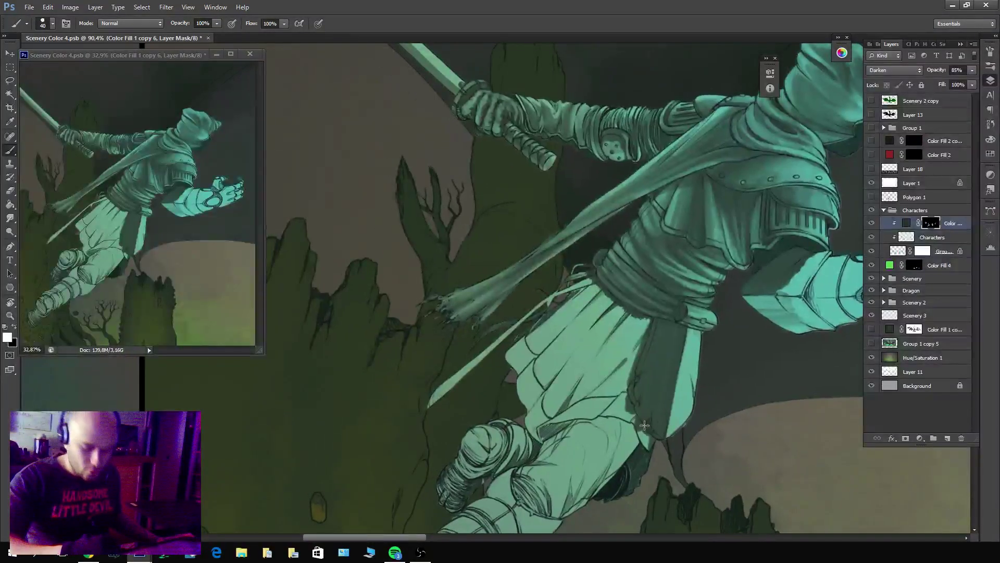
{"action": "key", "text": "x"}
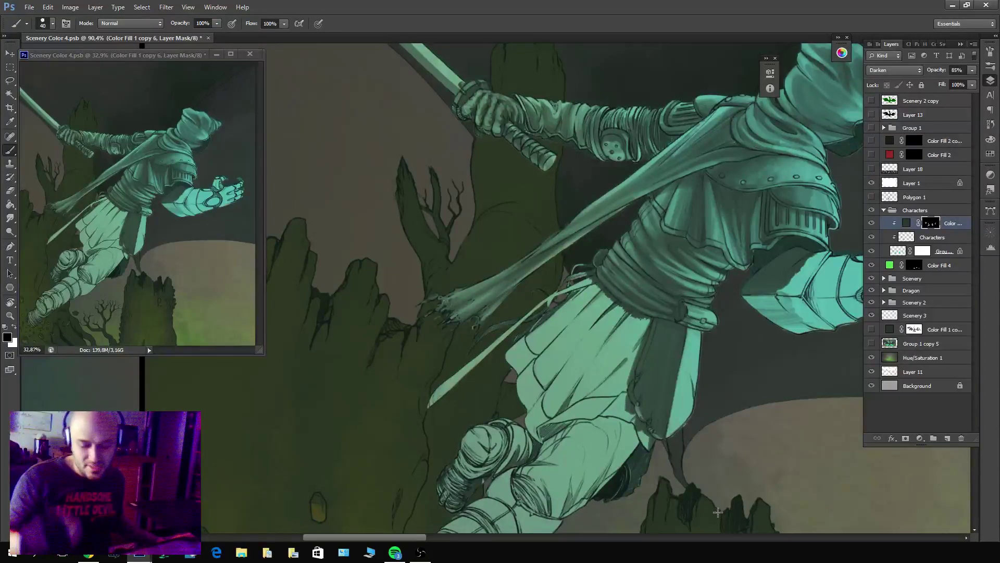
{"action": "mouse_move", "coordinate": [660, 432]}
{"action": "left_mouse_down"}
{"action": "mouse_move", "coordinate": [658, 385]}
{"action": "mouse_move", "coordinate": [669, 367]}
{"action": "mouse_move", "coordinate": [666, 411]}
{"action": "left_mouse_up"}
{"action": "key", "text": "x"}
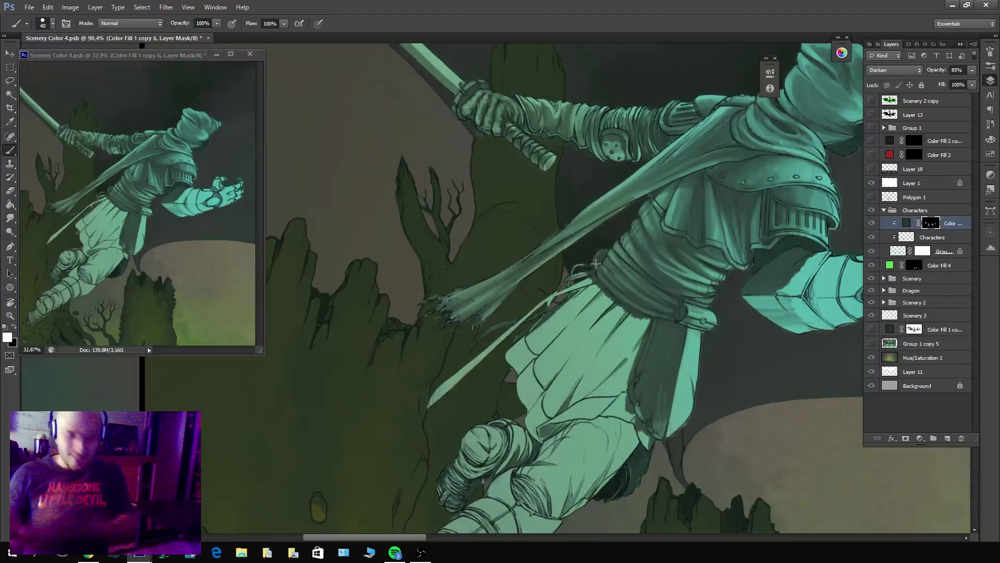
Paint a dark shadow band down the middle pleat of the skirt from the sash to the hem.
{"action": "key", "text": "x"}
{"action": "key", "text": "x"}
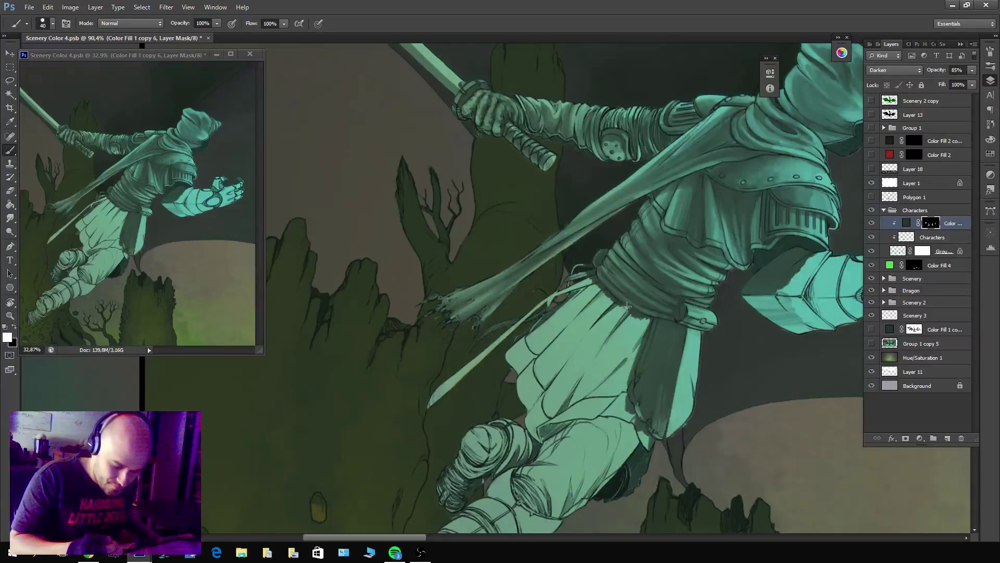
{"action": "mouse_move", "coordinate": [623, 307]}
{"action": "left_mouse_down"}
{"action": "mouse_move", "coordinate": [558, 404]}
{"action": "mouse_move", "coordinate": [576, 356]}
{"action": "mouse_move", "coordinate": [583, 365]}
{"action": "mouse_move", "coordinate": [560, 407]}
{"action": "mouse_move", "coordinate": [527, 427]}
{"action": "mouse_move", "coordinate": [535, 407]}
{"action": "mouse_move", "coordinate": [534, 450]}
{"action": "mouse_move", "coordinate": [547, 409]}
{"action": "left_mouse_up"}
{"action": "key", "text": "x"}
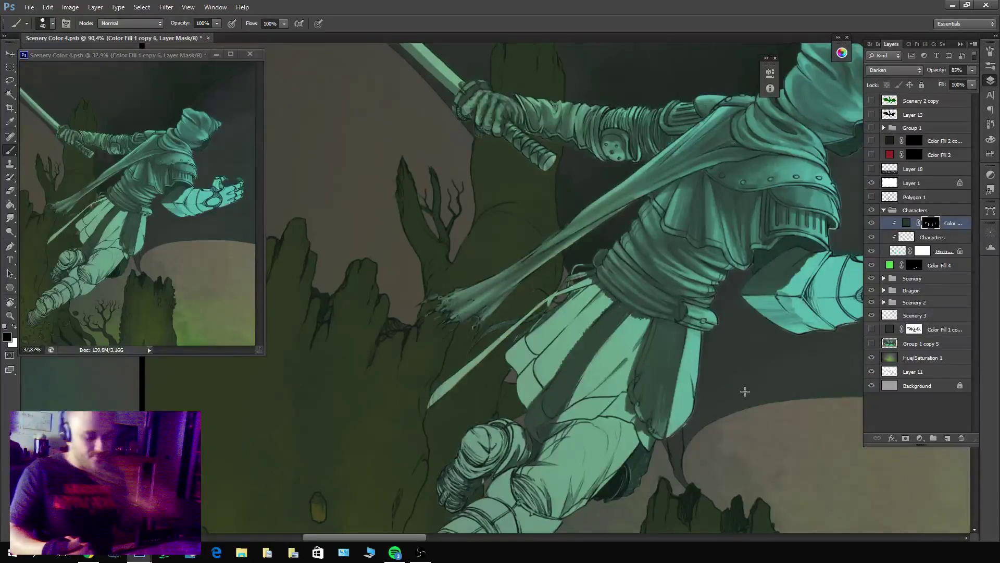
Shade the thin ribbon hanging behind the skirt dark, and paint light back along its length.
{"action": "key", "text": "r"}
{"action": "left_click_drag", "start_coordinate": [708, 208], "coordinate": [602, 125]}
{"action": "key", "text": "b"}
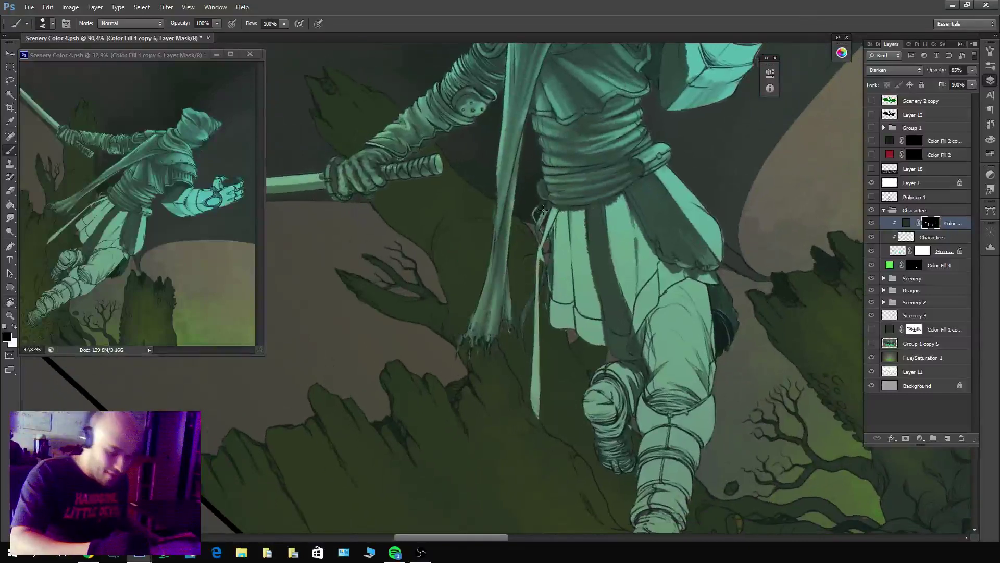
{"action": "key", "text": "x"}
{"action": "mouse_move", "coordinate": [543, 209]}
{"action": "left_mouse_down"}
{"action": "mouse_move", "coordinate": [543, 426]}
{"action": "mouse_move", "coordinate": [525, 388]}
{"action": "mouse_move", "coordinate": [527, 332]}
{"action": "mouse_move", "coordinate": [524, 362]}
{"action": "left_mouse_up"}
{"action": "key", "text": "x"}
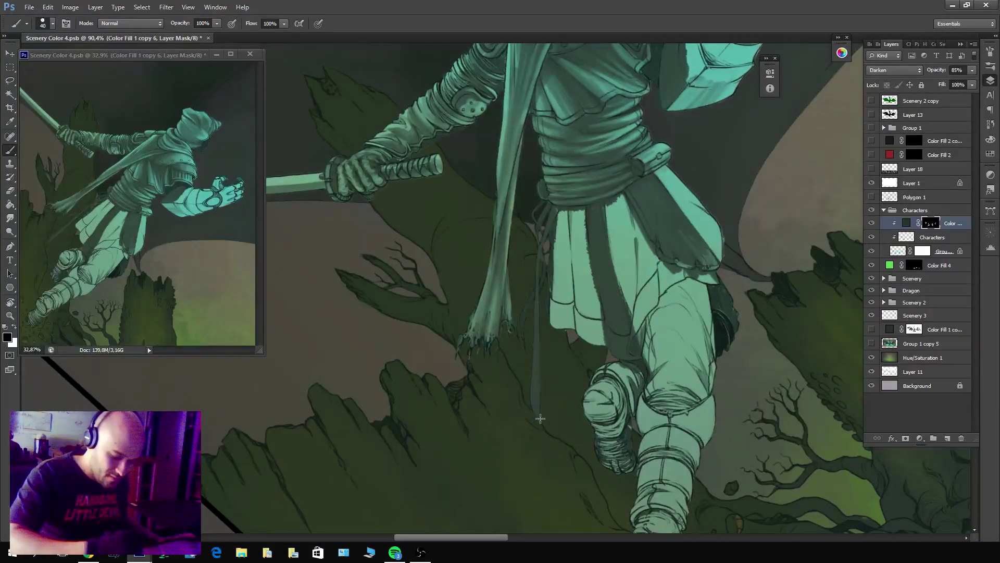
{"action": "mouse_move", "coordinate": [540, 419]}
{"action": "left_mouse_down"}
{"action": "mouse_move", "coordinate": [544, 202]}
{"action": "mouse_move", "coordinate": [533, 247]}
{"action": "mouse_move", "coordinate": [550, 204]}
{"action": "mouse_move", "coordinate": [546, 246]}
{"action": "mouse_move", "coordinate": [546, 211]}
{"action": "left_mouse_up"}
{"action": "key", "text": "x"}
{"action": "mouse_move", "coordinate": [549, 247]}
{"action": "left_mouse_down"}
{"action": "mouse_move", "coordinate": [547, 208]}
{"action": "mouse_move", "coordinate": [539, 255]}
{"action": "left_mouse_up"}
{"action": "key", "text": "x"}
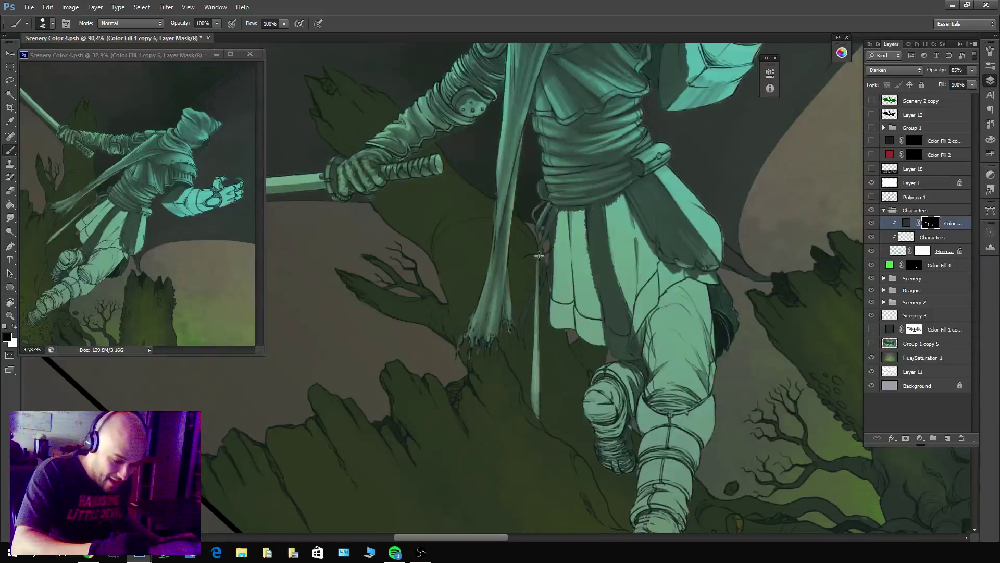
Touch up the light and dark tones on the small ribbon loops at the back of the waist.
{"action": "mouse_move", "coordinate": [555, 207]}
{"action": "left_mouse_down"}
{"action": "mouse_move", "coordinate": [538, 262]}
{"action": "mouse_move", "coordinate": [554, 212]}
{"action": "left_mouse_up"}
{"action": "key", "text": "x"}
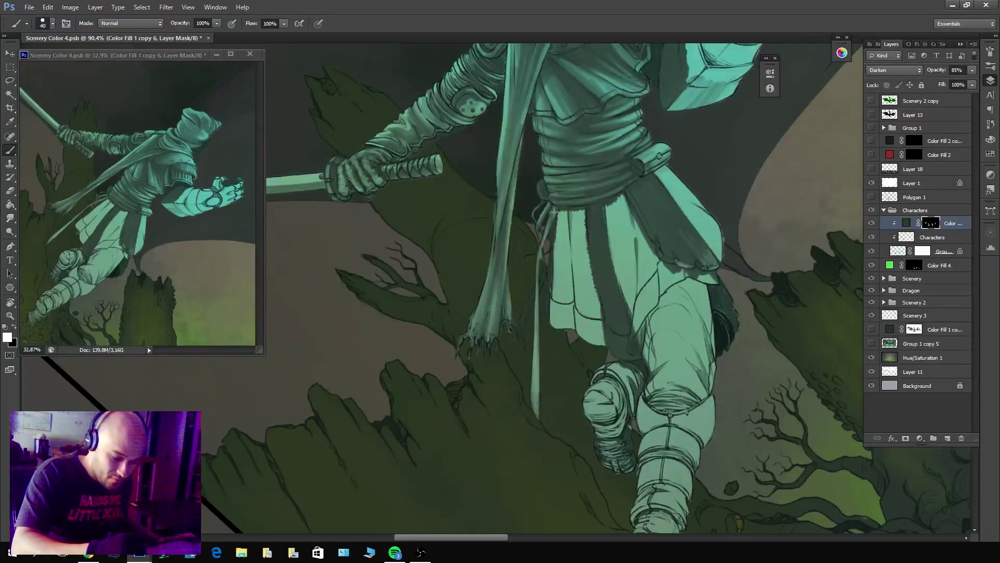
{"action": "key", "text": "x"}
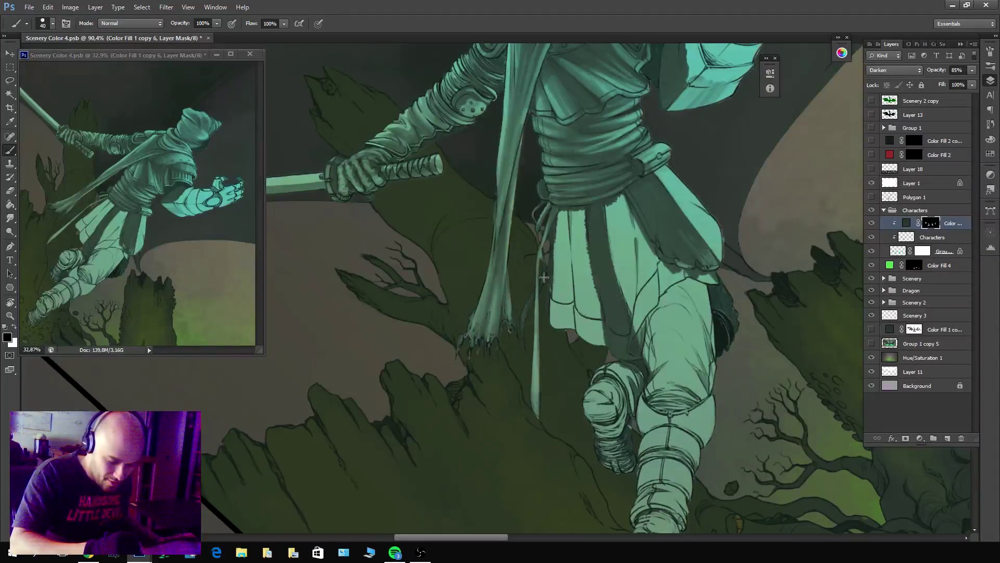
{"action": "key", "text": "x"}
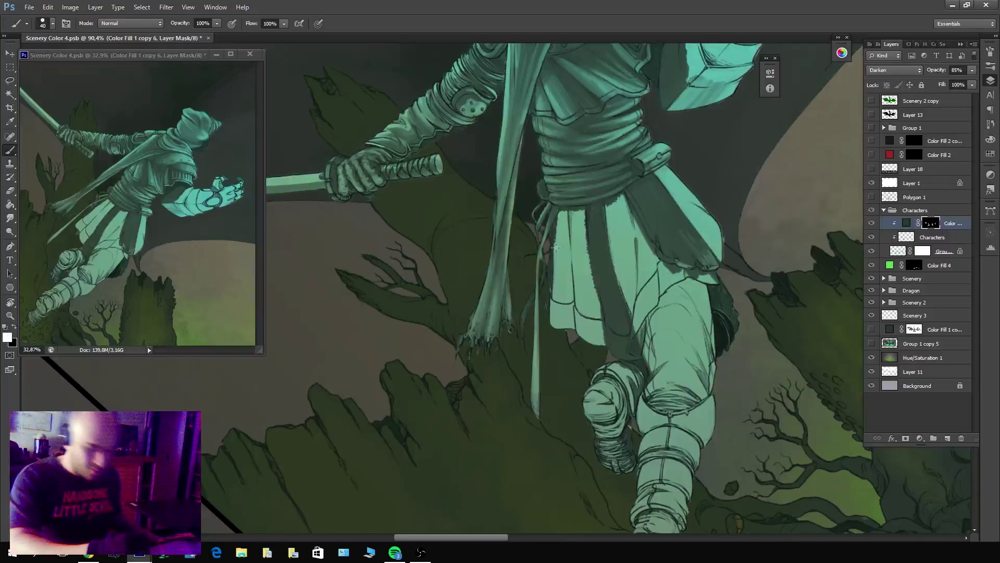
{"action": "mouse_move", "coordinate": [553, 235]}
{"action": "left_mouse_down"}
{"action": "mouse_move", "coordinate": [542, 263]}
{"action": "mouse_move", "coordinate": [546, 241]}
{"action": "left_mouse_up"}
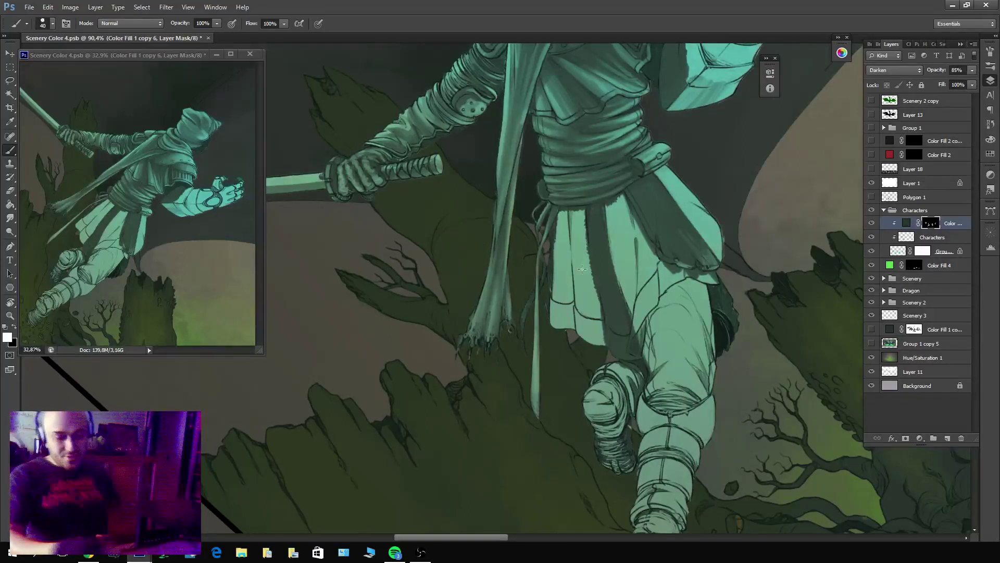
Cover the rearmost skirt pleat with dark shadow from the sash toward the hem.
{"action": "mouse_move", "coordinate": [563, 211]}
{"action": "left_mouse_down"}
{"action": "mouse_move", "coordinate": [553, 353]}
{"action": "mouse_move", "coordinate": [550, 298]}
{"action": "mouse_move", "coordinate": [550, 331]}
{"action": "mouse_move", "coordinate": [556, 309]}
{"action": "mouse_move", "coordinate": [564, 328]}
{"action": "mouse_move", "coordinate": [573, 320]}
{"action": "mouse_move", "coordinate": [571, 294]}
{"action": "mouse_move", "coordinate": [566, 312]}
{"action": "mouse_move", "coordinate": [554, 306]}
{"action": "mouse_move", "coordinate": [553, 327]}
{"action": "left_mouse_up"}
{"action": "key", "text": "x"}
{"action": "key", "text": "x"}
{"action": "key", "text": "x"}
{"action": "key", "text": "x"}
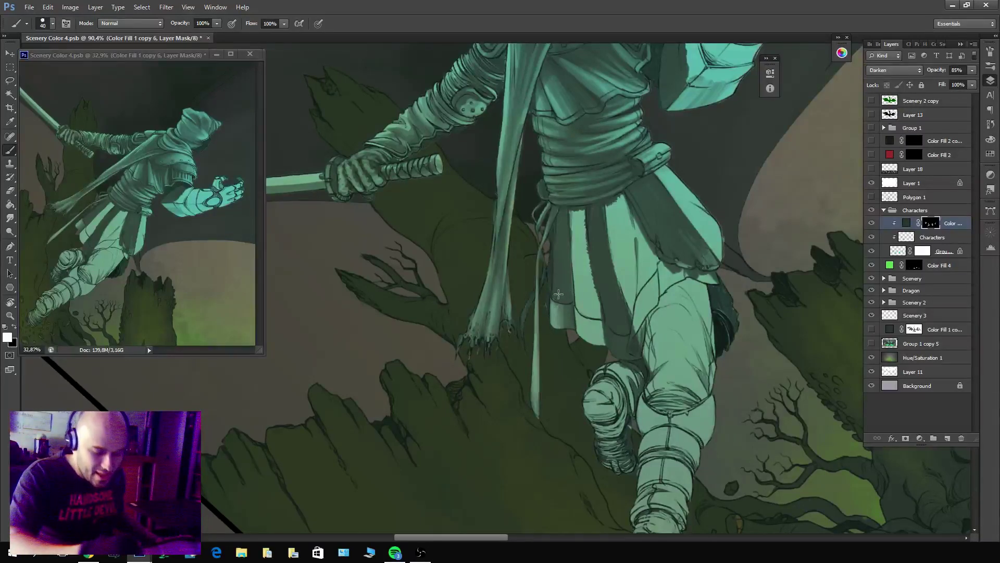
Model the rearmost skirt pleat with soft vertical highlights and a dark crease beneath the sash.
{"action": "mouse_move", "coordinate": [553, 249]}
{"action": "left_mouse_down"}
{"action": "mouse_move", "coordinate": [557, 289]}
{"action": "mouse_move", "coordinate": [558, 216]}
{"action": "mouse_move", "coordinate": [568, 307]}
{"action": "mouse_move", "coordinate": [565, 209]}
{"action": "mouse_move", "coordinate": [565, 303]}
{"action": "mouse_move", "coordinate": [556, 216]}
{"action": "mouse_move", "coordinate": [556, 300]}
{"action": "mouse_move", "coordinate": [558, 210]}
{"action": "mouse_move", "coordinate": [560, 266]}
{"action": "left_mouse_up"}
{"action": "key", "text": "x"}
{"action": "key", "text": "x"}
{"action": "key", "text": "x"}
{"action": "key", "text": "x"}
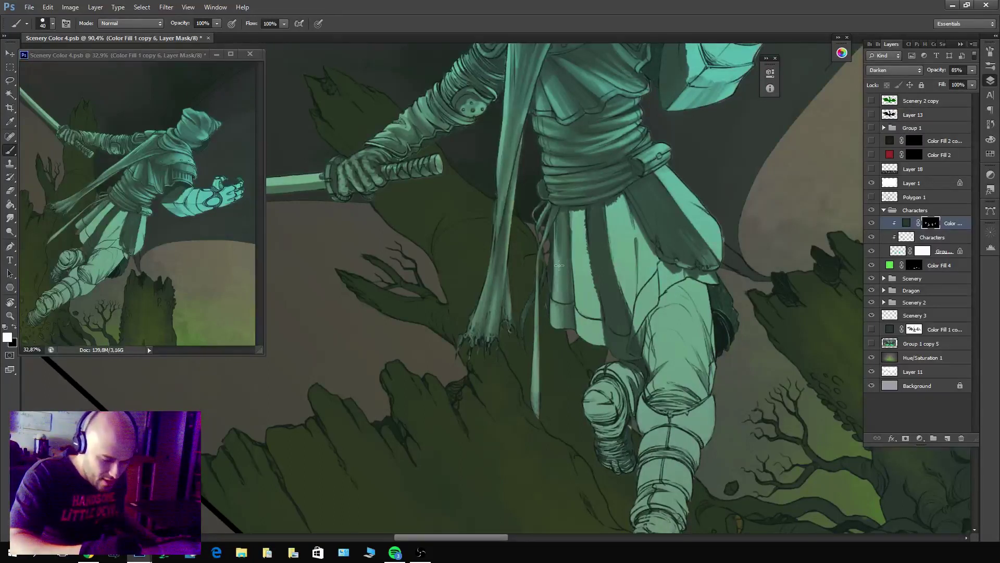
{"action": "left_click_drag", "start_coordinate": [563, 209], "coordinate": [565, 250]}
{"action": "key", "text": "x"}
{"action": "left_click_drag", "start_coordinate": [559, 290], "coordinate": [557, 264]}
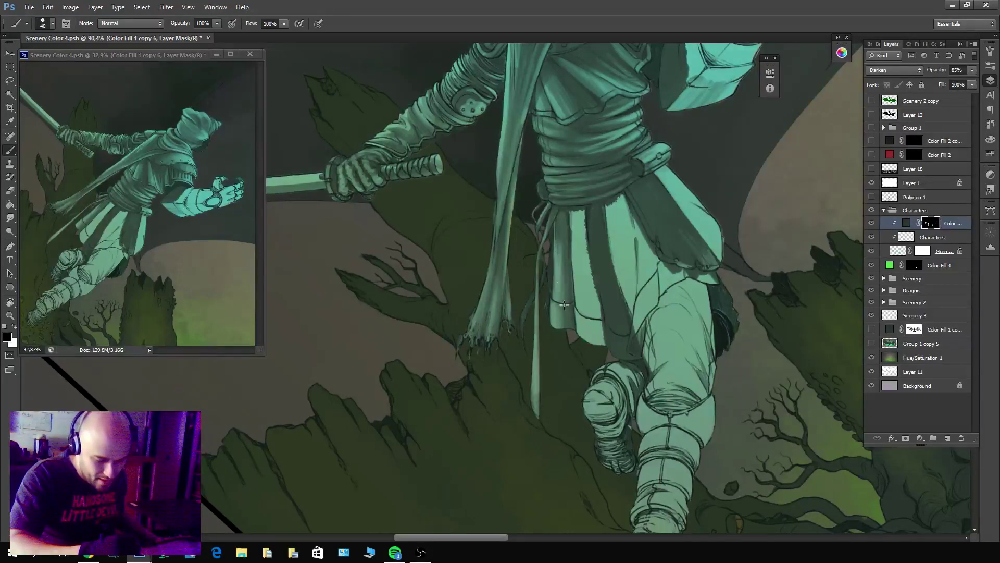
{"action": "left_click_drag", "start_coordinate": [563, 304], "coordinate": [565, 250]}
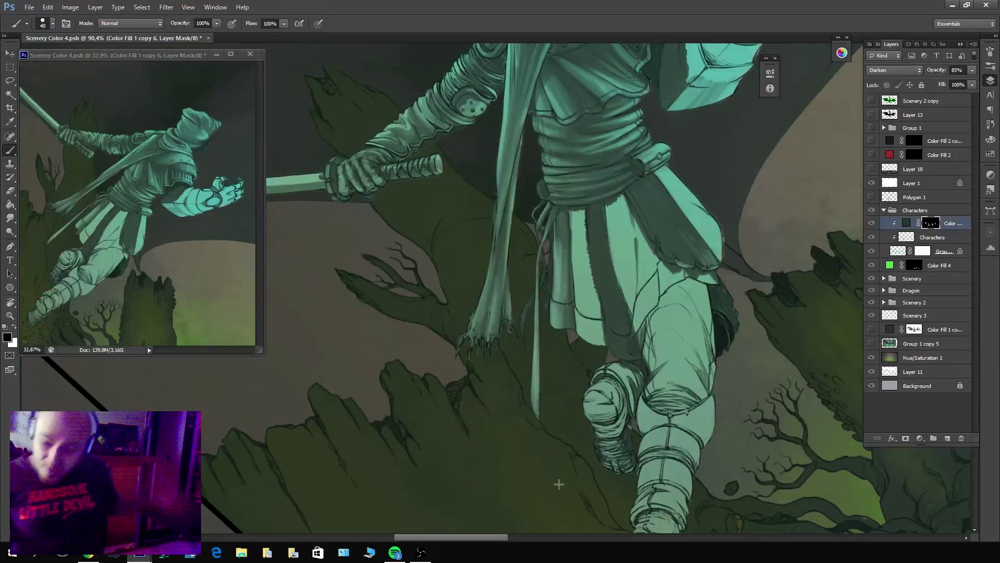
Darken the second skirt pleat from the sash to the hem and lighten the fabric along its hem.
{"action": "key", "text": "x"}
{"action": "mouse_move", "coordinate": [585, 209]}
{"action": "left_mouse_down"}
{"action": "mouse_move", "coordinate": [578, 239]}
{"action": "mouse_move", "coordinate": [575, 211]}
{"action": "mouse_move", "coordinate": [580, 307]}
{"action": "mouse_move", "coordinate": [569, 209]}
{"action": "mouse_move", "coordinate": [576, 335]}
{"action": "mouse_move", "coordinate": [583, 295]}
{"action": "mouse_move", "coordinate": [603, 349]}
{"action": "mouse_move", "coordinate": [580, 344]}
{"action": "left_mouse_up"}
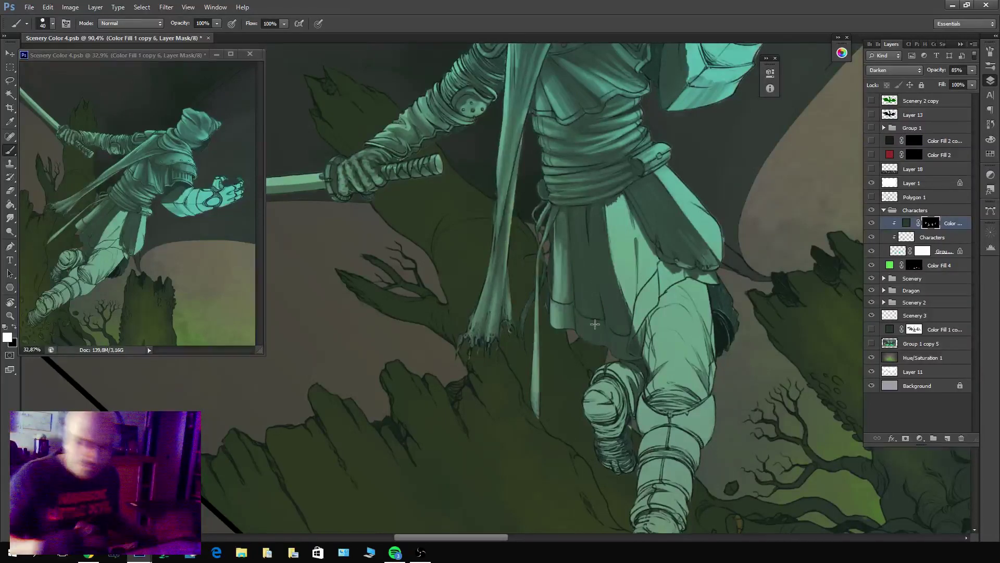
{"action": "key", "text": "x"}
{"action": "mouse_move", "coordinate": [576, 308]}
{"action": "left_mouse_down"}
{"action": "mouse_move", "coordinate": [579, 332]}
{"action": "mouse_move", "coordinate": [601, 349]}
{"action": "mouse_move", "coordinate": [592, 326]}
{"action": "left_mouse_up"}
{"action": "key", "text": "x"}
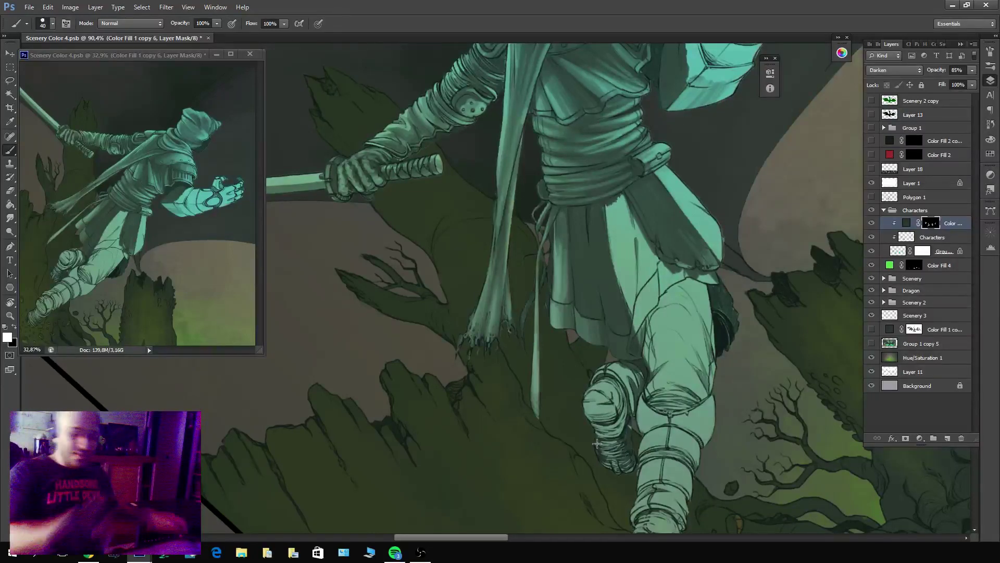
Enlarge the brush to 90 and paint soft vertical highlights on the second and middle skirt pleats.
{"action": "key", "text": "x"}
{"action": "key", "text": "bracketright"}
{"action": "key", "text": "bracketright"}
{"action": "key", "text": "bracketright"}
{"action": "key", "text": "bracketright"}
{"action": "key", "text": "bracketright"}
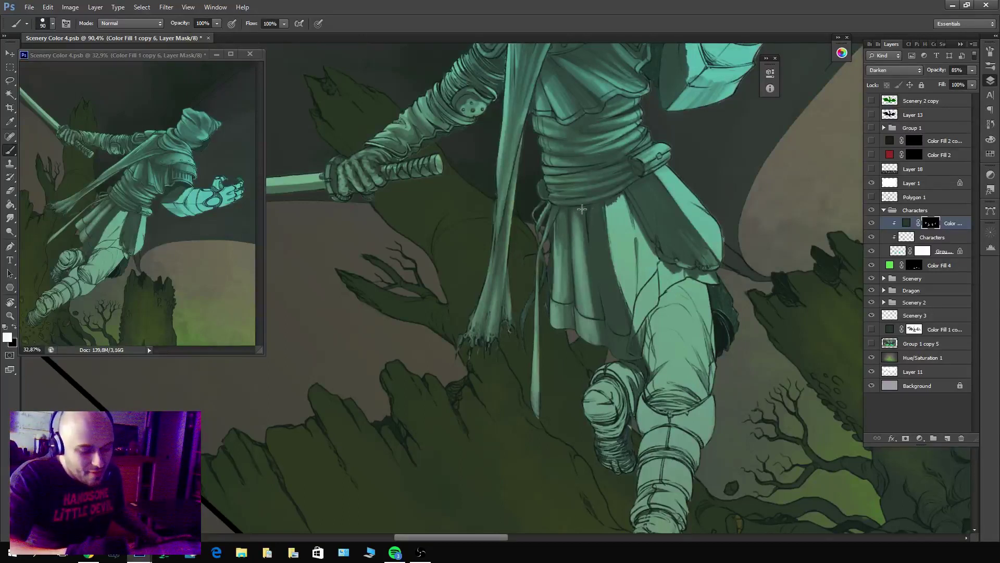
{"action": "key", "text": "x"}
{"action": "mouse_move", "coordinate": [580, 224]}
{"action": "left_mouse_down"}
{"action": "mouse_move", "coordinate": [593, 339]}
{"action": "mouse_move", "coordinate": [604, 276]}
{"action": "left_mouse_up"}
{"action": "key", "text": "x"}
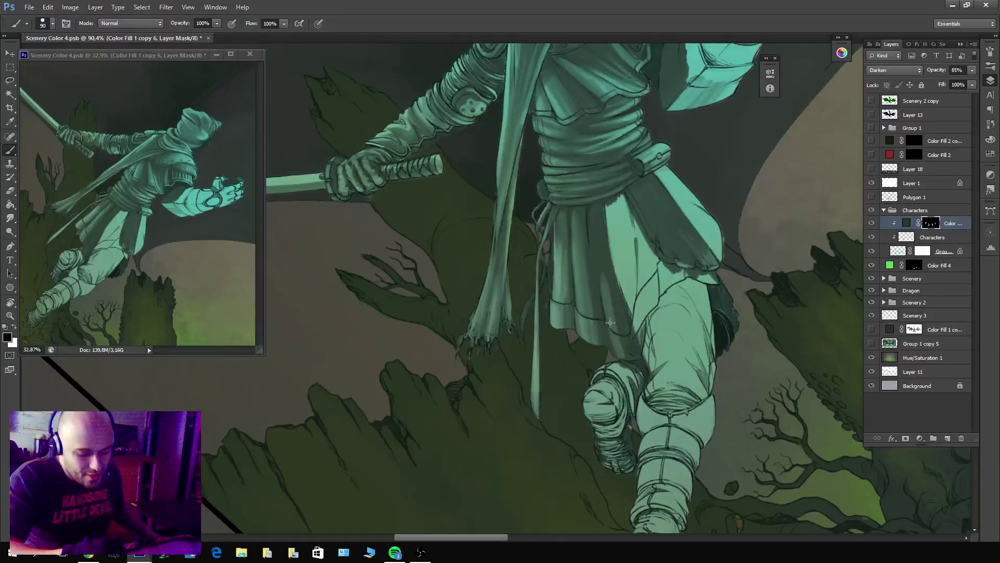
{"action": "mouse_move", "coordinate": [618, 352]}
{"action": "left_mouse_down"}
{"action": "mouse_move", "coordinate": [592, 225]}
{"action": "mouse_move", "coordinate": [630, 359]}
{"action": "mouse_move", "coordinate": [599, 245]}
{"action": "left_mouse_up"}
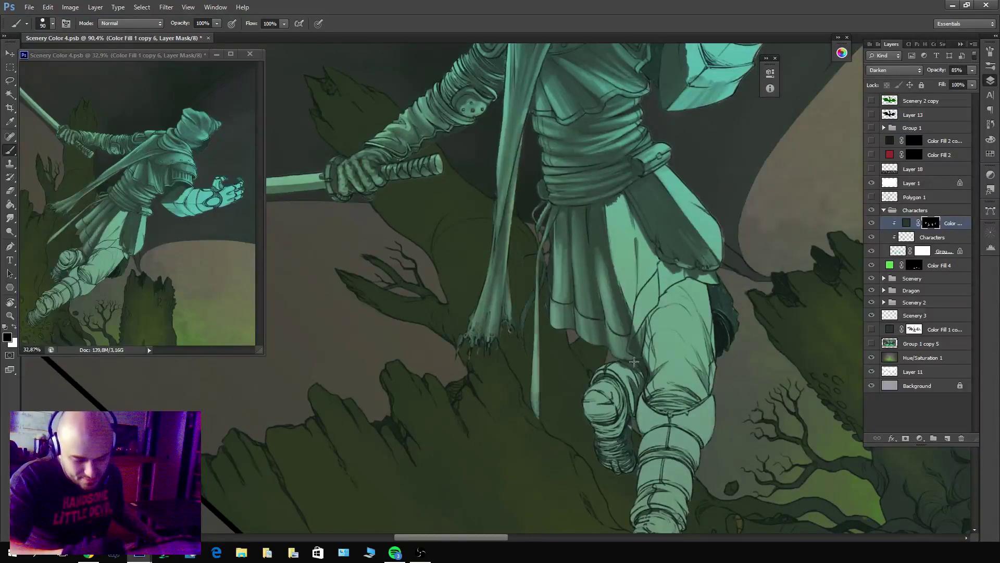
Refine the light folds running up from the hem of the rear and middle pleats and deepen the creases between them.
{"action": "left_click_drag", "start_coordinate": [626, 334], "coordinate": [589, 207]}
{"action": "key", "text": "x"}
{"action": "key", "text": "x"}
{"action": "key", "text": "x"}
{"action": "left_click_drag", "start_coordinate": [628, 360], "coordinate": [597, 221]}
{"action": "key", "text": "x"}
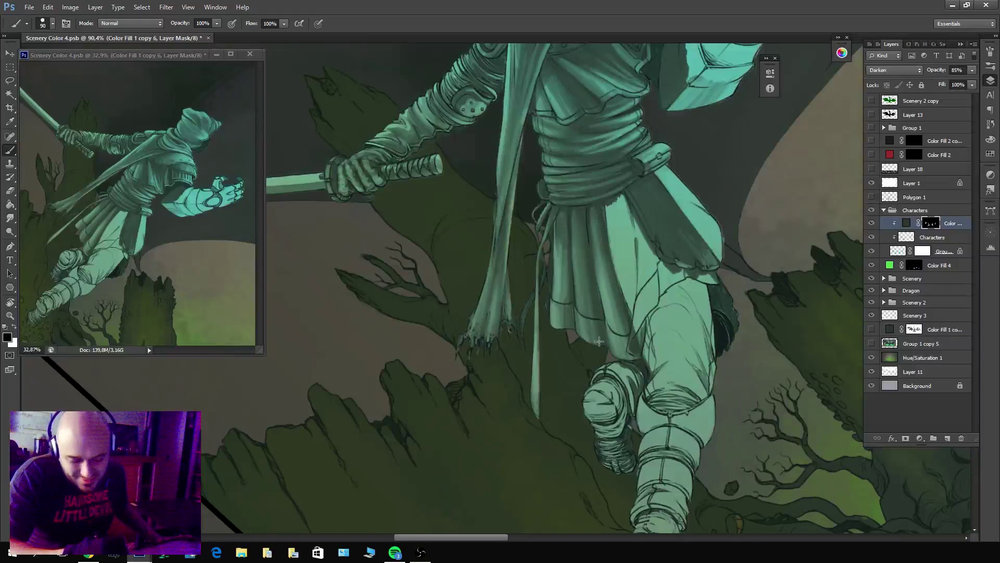
{"action": "mouse_move", "coordinate": [602, 344]}
{"action": "left_mouse_down"}
{"action": "mouse_move", "coordinate": [592, 261]}
{"action": "mouse_move", "coordinate": [595, 295]}
{"action": "left_mouse_up"}
{"action": "key", "text": "x"}
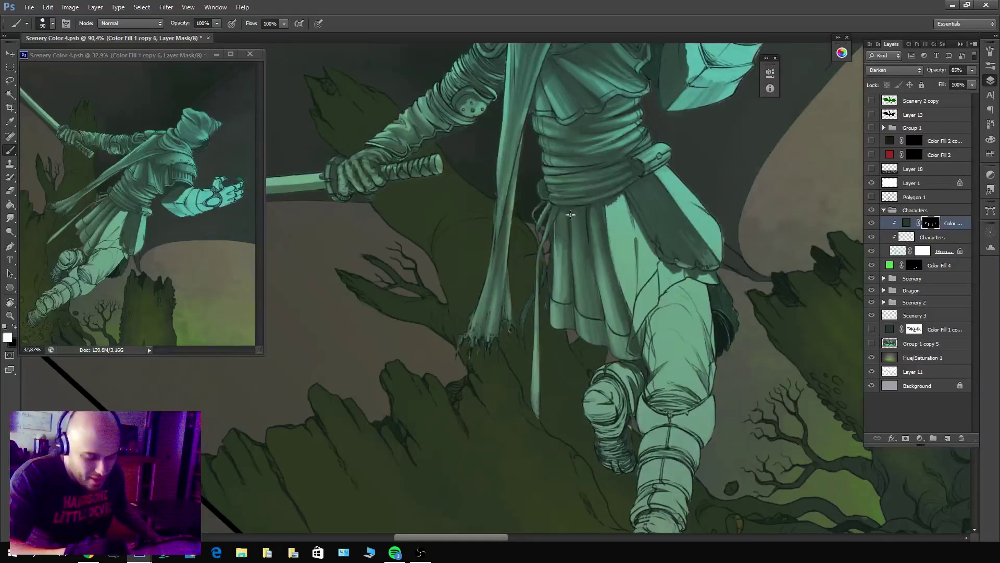
{"action": "left_click_drag", "start_coordinate": [560, 244], "coordinate": [561, 327]}
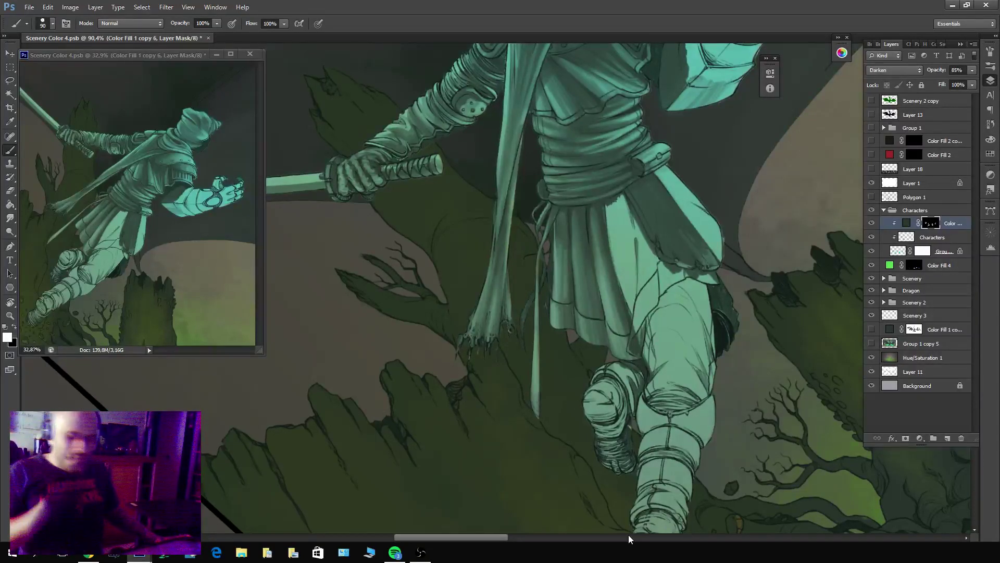
Fill the skirt pleat beside the front cloth panel with dark shadow strokes.
{"action": "mouse_move", "coordinate": [625, 277]}
{"action": "left_mouse_down"}
{"action": "mouse_move", "coordinate": [613, 197]}
{"action": "mouse_move", "coordinate": [604, 201]}
{"action": "left_mouse_up"}
{"action": "left_click_drag", "start_coordinate": [631, 304], "coordinate": [606, 203]}
{"action": "left_click_drag", "start_coordinate": [631, 273], "coordinate": [619, 197]}
{"action": "left_click_drag", "start_coordinate": [635, 303], "coordinate": [627, 218]}
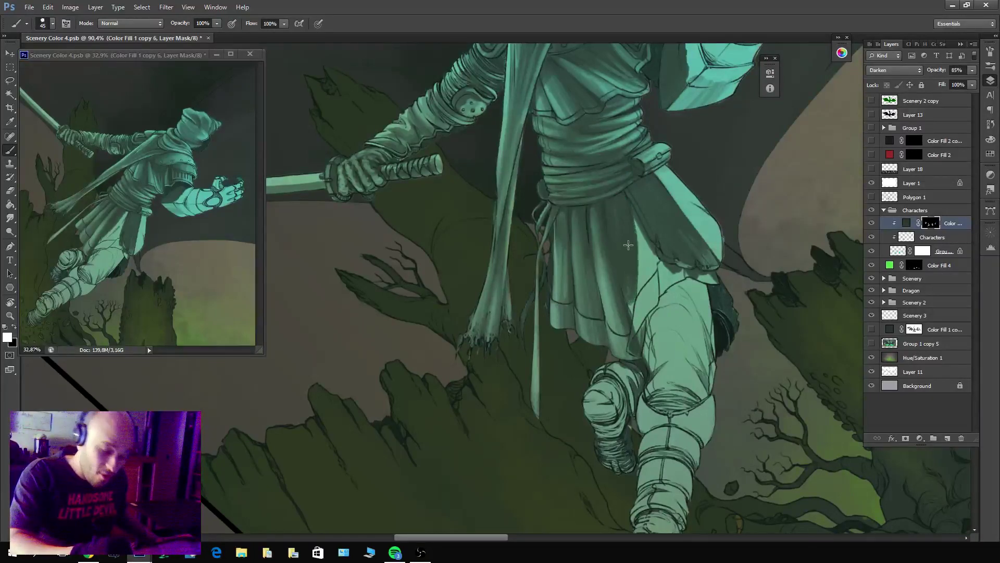
{"action": "key", "text": "x"}
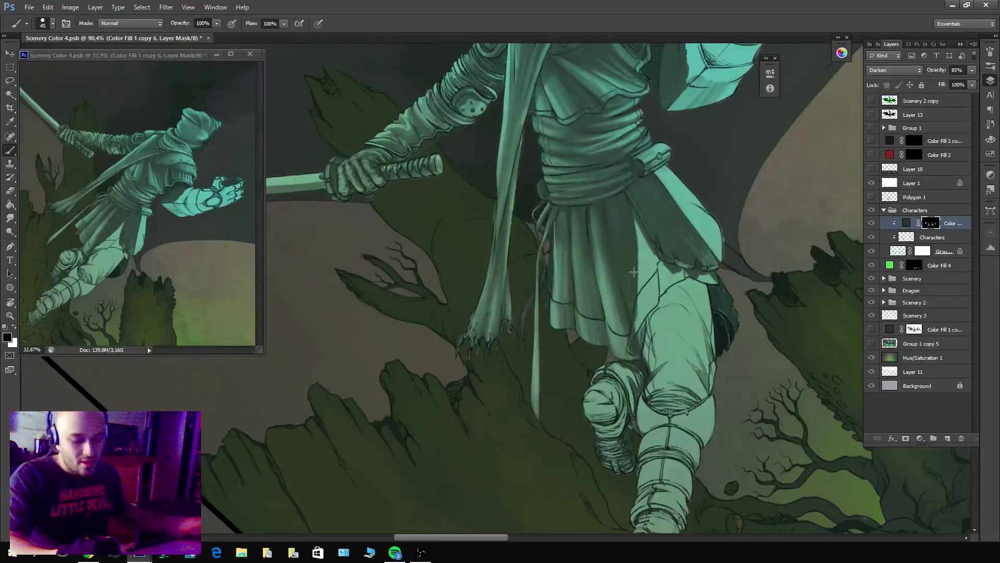
Enlarge the brush to 100 and lighten the lower part of the newly darkened pleat.
{"action": "key", "text": "bracketright"}
{"action": "key", "text": "bracketright"}
{"action": "key", "text": "bracketright"}
{"action": "key", "text": "bracketright"}
{"action": "key", "text": "bracketright"}
{"action": "key", "text": "bracketright"}
{"action": "key", "text": "x"}
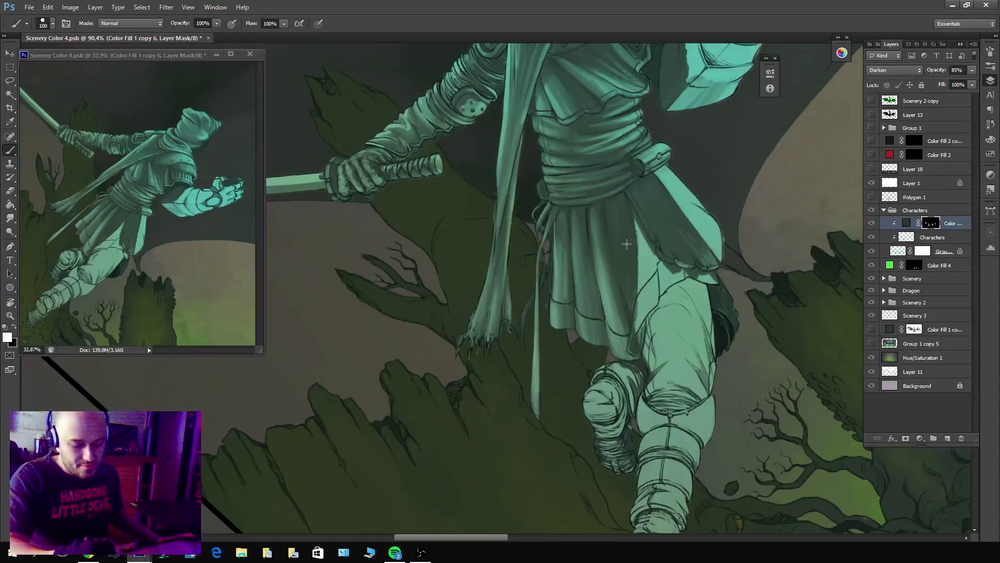
{"action": "key", "text": "x"}
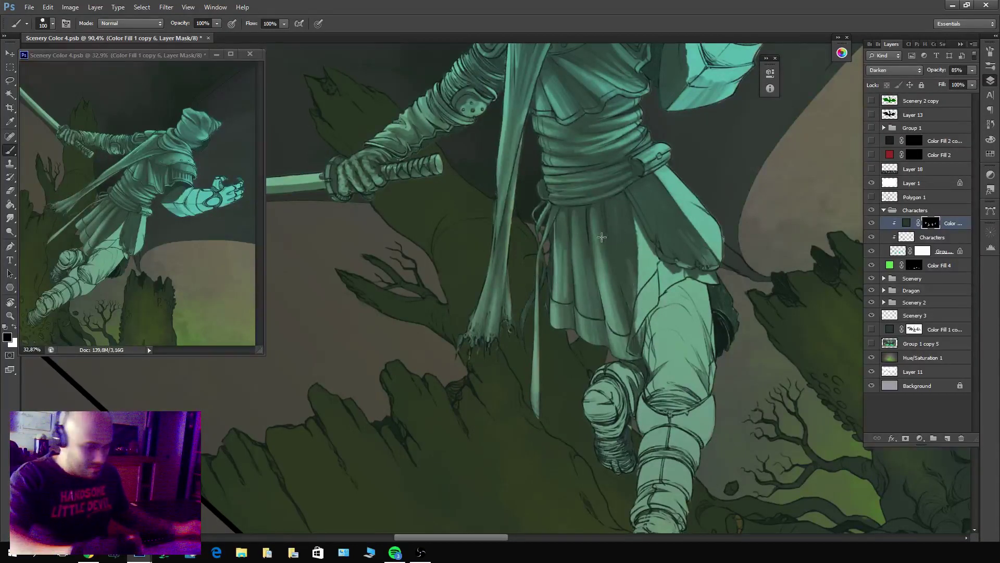
{"action": "mouse_move", "coordinate": [631, 261]}
{"action": "left_mouse_down"}
{"action": "mouse_move", "coordinate": [628, 307]}
{"action": "mouse_move", "coordinate": [614, 208]}
{"action": "mouse_move", "coordinate": [641, 312]}
{"action": "left_mouse_up"}
{"action": "key", "text": "x"}
Blend alternating highlights and shadows across the skirt pleats from the sash down to the hem.
{"action": "left_click_drag", "start_coordinate": [615, 203], "coordinate": [617, 289]}
{"action": "key", "text": "x"}
{"action": "mouse_move", "coordinate": [631, 329]}
{"action": "left_mouse_down"}
{"action": "mouse_move", "coordinate": [607, 242]}
{"action": "mouse_move", "coordinate": [628, 287]}
{"action": "left_mouse_up"}
{"action": "key", "text": "x"}
{"action": "mouse_move", "coordinate": [617, 198]}
{"action": "left_mouse_down"}
{"action": "mouse_move", "coordinate": [635, 261]}
{"action": "mouse_move", "coordinate": [614, 200]}
{"action": "mouse_move", "coordinate": [633, 310]}
{"action": "mouse_move", "coordinate": [606, 216]}
{"action": "mouse_move", "coordinate": [635, 321]}
{"action": "mouse_move", "coordinate": [599, 223]}
{"action": "mouse_move", "coordinate": [634, 330]}
{"action": "mouse_move", "coordinate": [597, 226]}
{"action": "left_mouse_up"}
{"action": "key", "text": "x"}
{"action": "mouse_move", "coordinate": [609, 315]}
{"action": "left_mouse_down"}
{"action": "mouse_move", "coordinate": [576, 297]}
{"action": "mouse_move", "coordinate": [568, 245]}
{"action": "left_mouse_up"}
{"action": "key", "text": "x"}
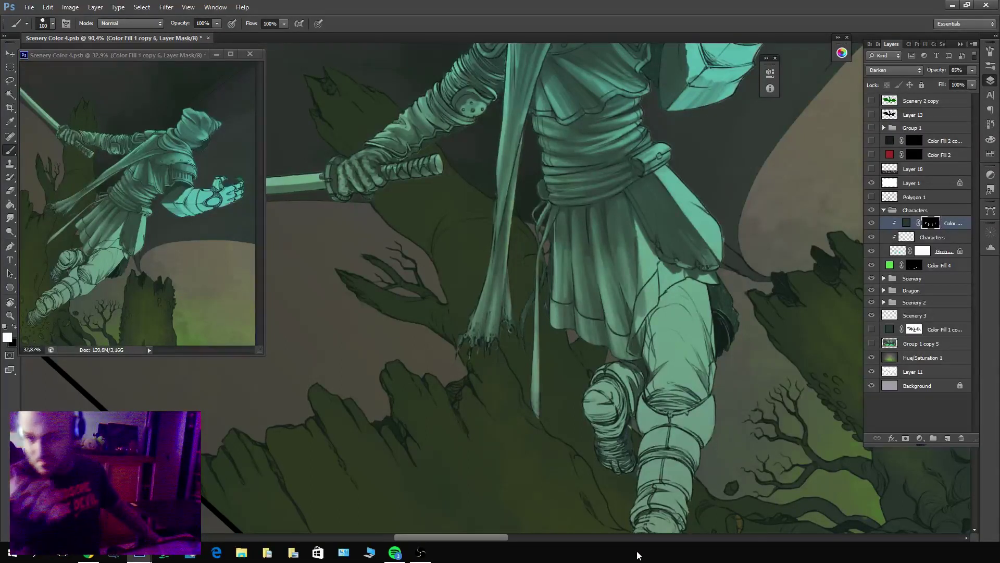
Reduce the brush to 50 and darken the remaining light skirt area between the front cloth panel and the thigh.
{"action": "key", "text": "bracketleft"}
{"action": "key", "text": "bracketleft"}
{"action": "key", "text": "bracketleft"}
{"action": "key", "text": "bracketleft"}
{"action": "key", "text": "bracketleft"}
{"action": "mouse_move", "coordinate": [646, 263]}
{"action": "left_mouse_down"}
{"action": "mouse_move", "coordinate": [634, 216]}
{"action": "mouse_move", "coordinate": [657, 288]}
{"action": "mouse_move", "coordinate": [636, 219]}
{"action": "mouse_move", "coordinate": [644, 274]}
{"action": "mouse_move", "coordinate": [644, 240]}
{"action": "mouse_move", "coordinate": [635, 341]}
{"action": "mouse_move", "coordinate": [639, 257]}
{"action": "left_mouse_up"}
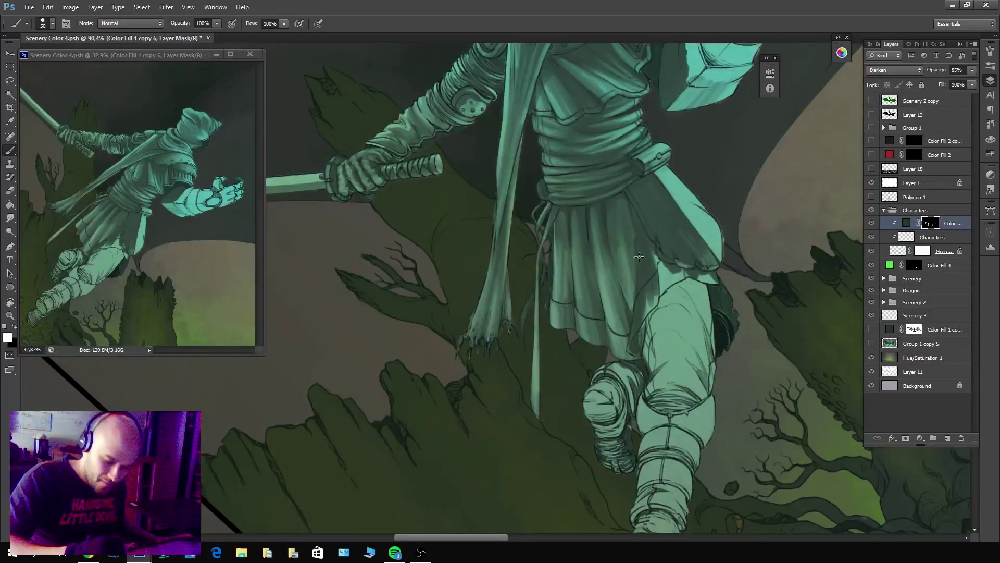
{"action": "mouse_move", "coordinate": [638, 324]}
{"action": "left_mouse_down"}
{"action": "mouse_move", "coordinate": [655, 261]}
{"action": "mouse_move", "coordinate": [670, 286]}
{"action": "mouse_move", "coordinate": [683, 274]}
{"action": "left_mouse_up"}
{"action": "key", "text": "x"}
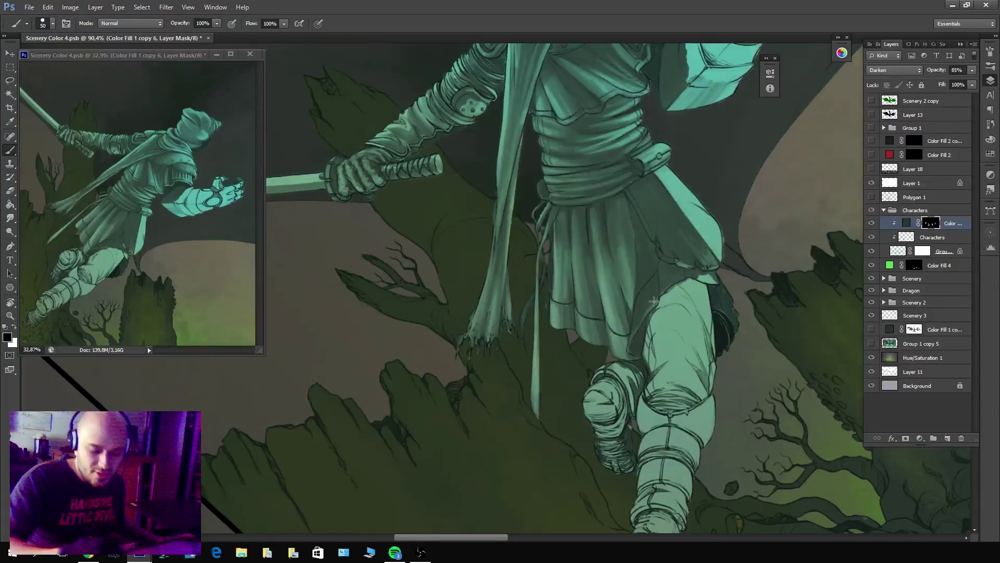
Blend shadow and light strokes over the skirt section between the front cloth panel and the thigh.
{"action": "left_click_drag", "start_coordinate": [654, 244], "coordinate": [652, 304]}
{"action": "mouse_move", "coordinate": [649, 268]}
{"action": "left_mouse_down"}
{"action": "mouse_move", "coordinate": [637, 312]}
{"action": "mouse_move", "coordinate": [635, 215]}
{"action": "mouse_move", "coordinate": [664, 288]}
{"action": "mouse_move", "coordinate": [631, 209]}
{"action": "mouse_move", "coordinate": [640, 325]}
{"action": "mouse_move", "coordinate": [643, 246]}
{"action": "mouse_move", "coordinate": [650, 267]}
{"action": "mouse_move", "coordinate": [639, 304]}
{"action": "mouse_move", "coordinate": [629, 236]}
{"action": "left_mouse_up"}
{"action": "key", "text": "x"}
{"action": "key", "text": "x"}
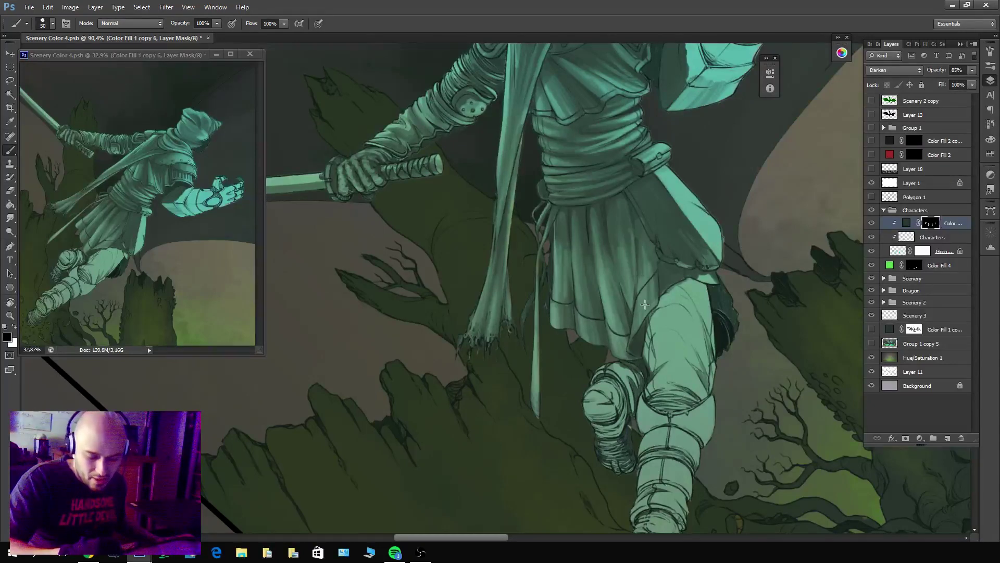
{"action": "mouse_move", "coordinate": [645, 304]}
{"action": "left_mouse_down"}
{"action": "mouse_move", "coordinate": [648, 255]}
{"action": "mouse_move", "coordinate": [648, 313]}
{"action": "left_mouse_up"}
{"action": "key", "text": "x"}
{"action": "mouse_move", "coordinate": [646, 245]}
{"action": "left_mouse_down"}
{"action": "mouse_move", "coordinate": [646, 317]}
{"action": "mouse_move", "coordinate": [655, 246]}
{"action": "left_mouse_up"}
{"action": "key", "text": "x"}
{"action": "key", "text": "x"}
{"action": "left_click_drag", "start_coordinate": [655, 308], "coordinate": [653, 247]}
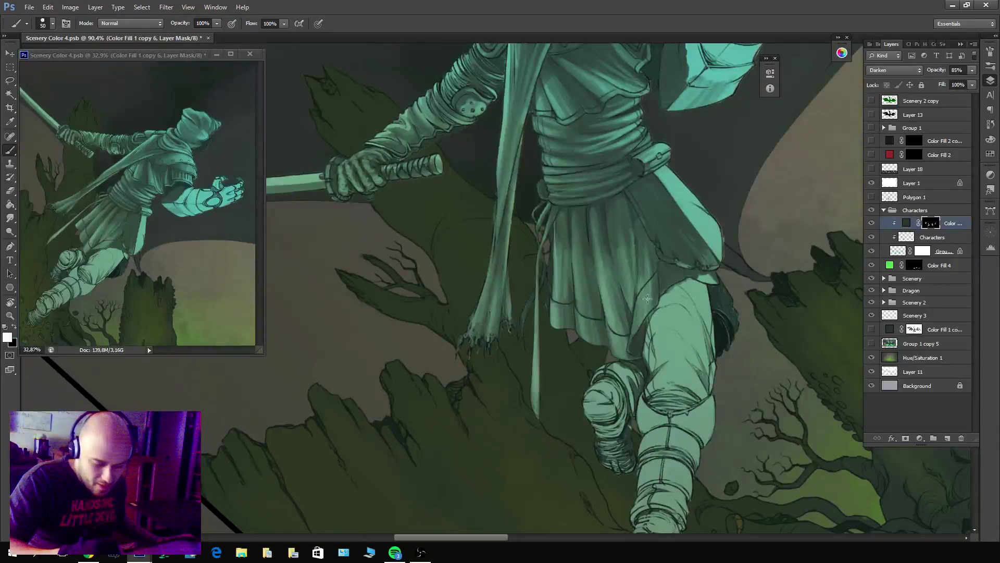
{"action": "left_click_drag", "start_coordinate": [647, 298], "coordinate": [647, 244]}
{"action": "left_click_drag", "start_coordinate": [641, 317], "coordinate": [654, 252]}
{"action": "key", "text": "x"}
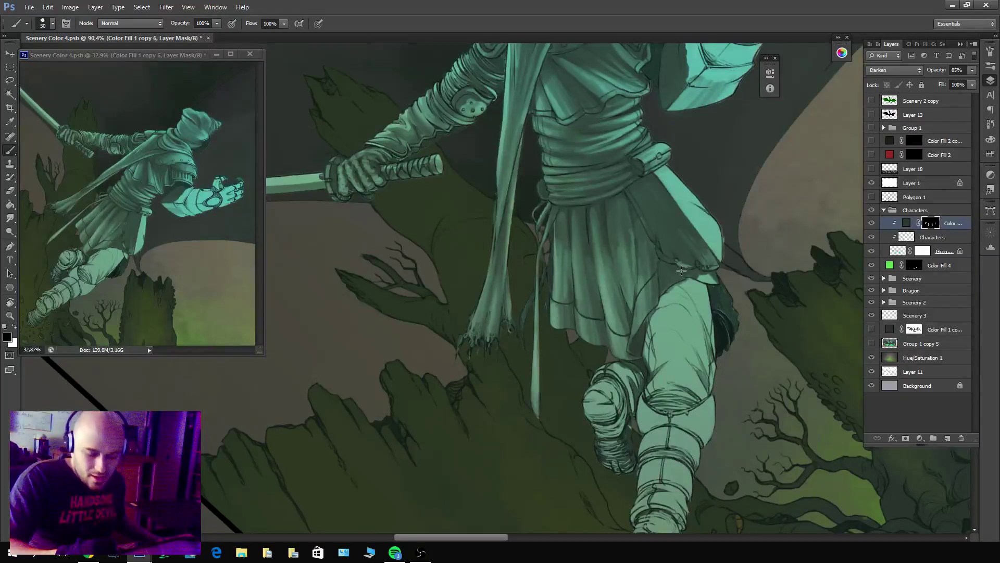
Lighten the strip of skirt between the front cloth panel's hem and the top of the thigh, touching up its shadows.
{"action": "left_click_drag", "start_coordinate": [680, 288], "coordinate": [672, 281]}
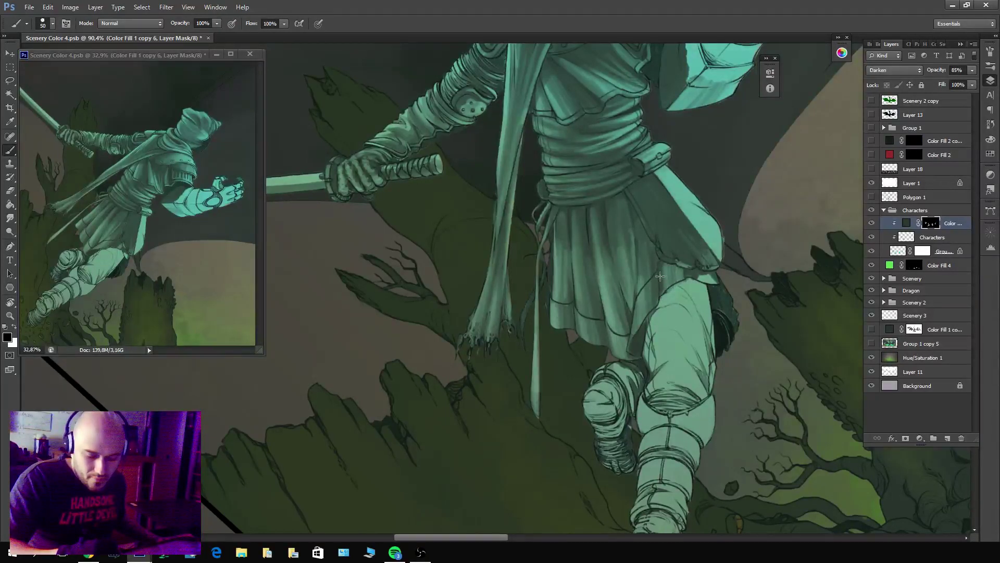
{"action": "key", "text": "x"}
{"action": "key", "text": "x"}
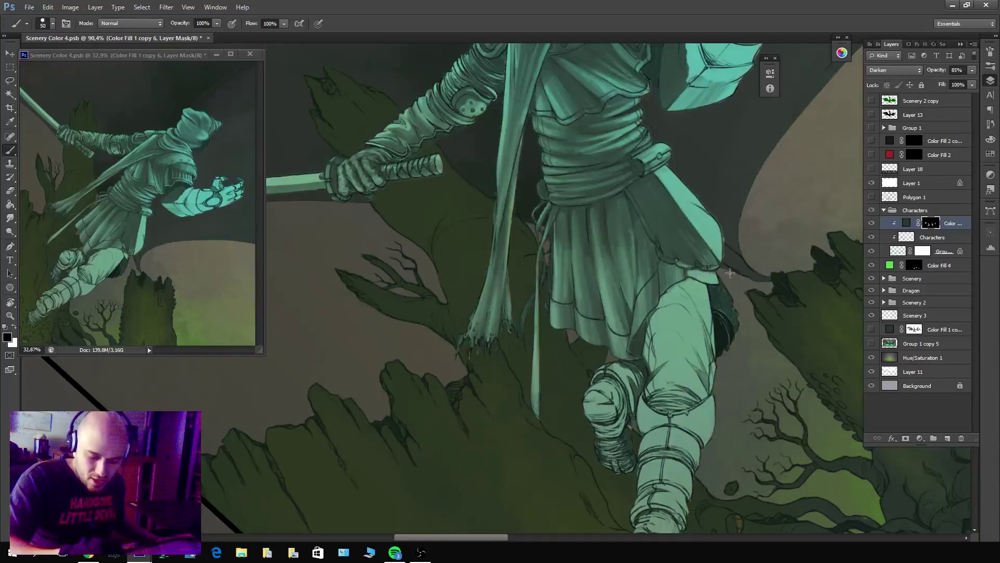
{"action": "key", "text": "x"}
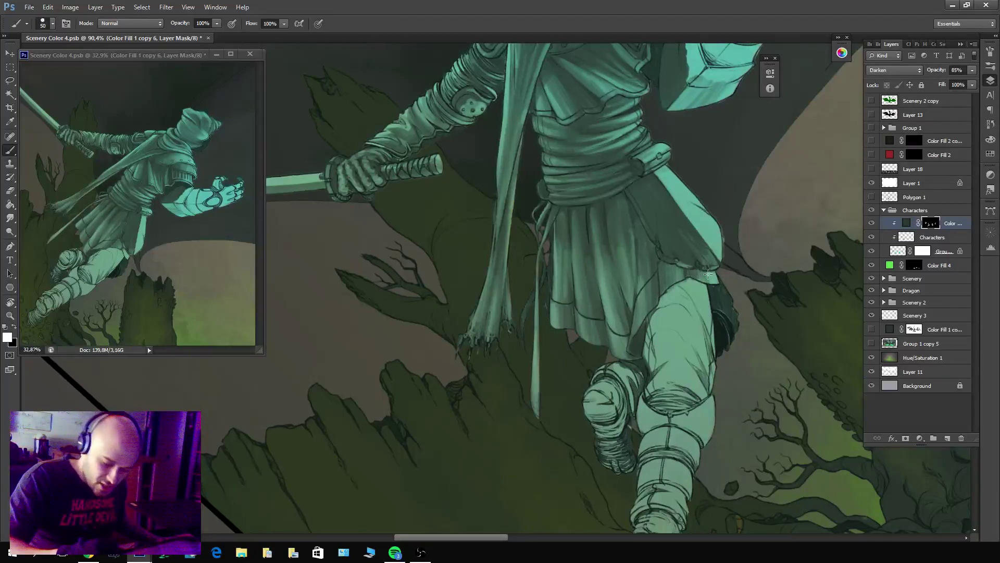
{"action": "key", "text": "x"}
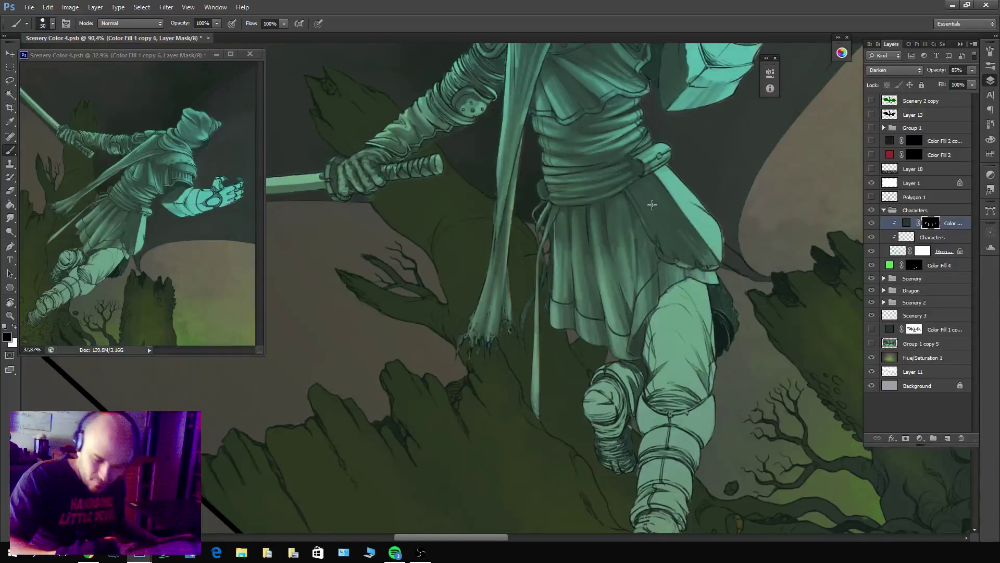
Soften the boundary between shadow and bright edge on the front cloth panel below the belt knot.
{"action": "left_click_drag", "start_coordinate": [646, 162], "coordinate": [533, 387]}
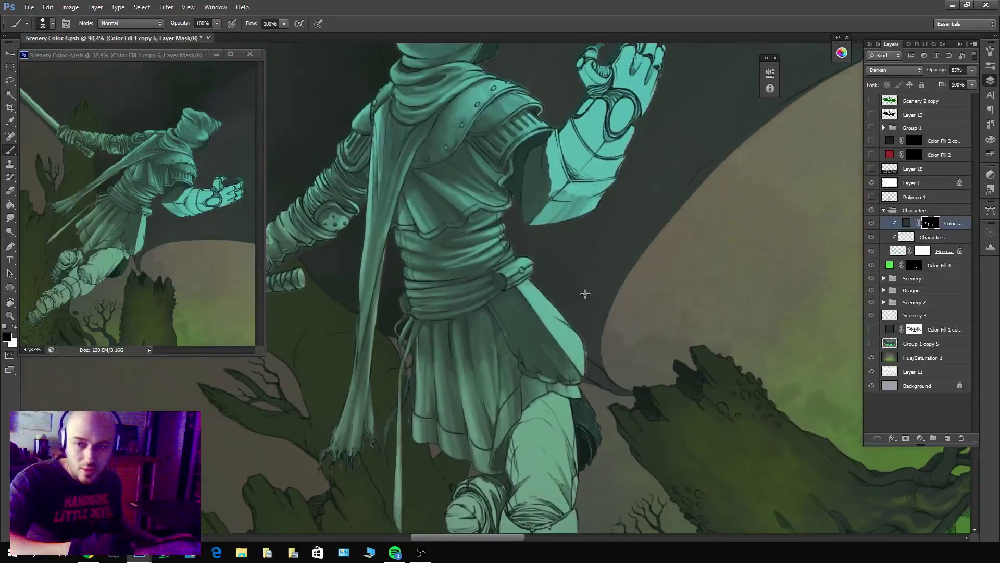
{"action": "key", "text": "x"}
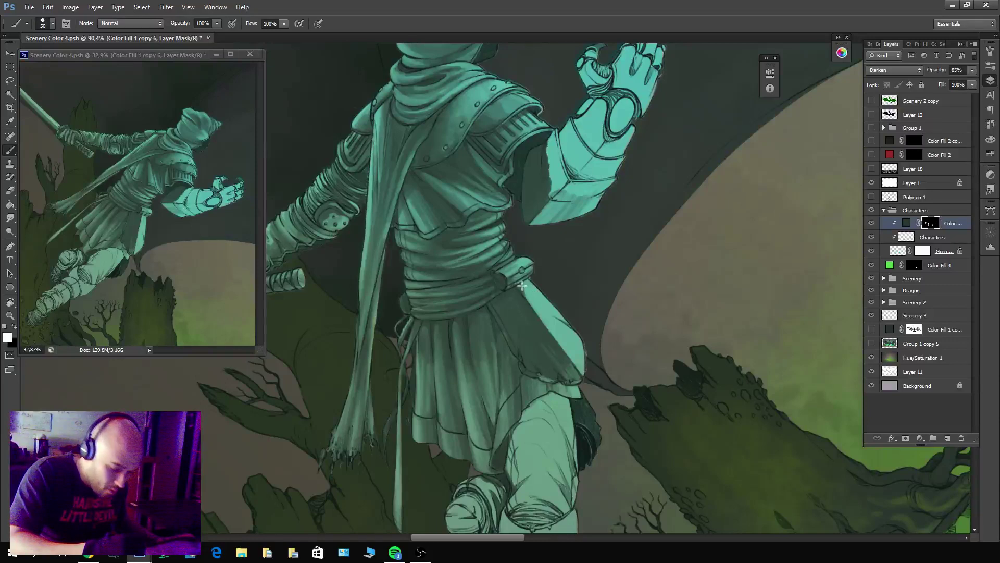
{"action": "mouse_move", "coordinate": [522, 285]}
{"action": "left_mouse_down"}
{"action": "mouse_move", "coordinate": [531, 305]}
{"action": "mouse_move", "coordinate": [534, 279]}
{"action": "mouse_move", "coordinate": [540, 286]}
{"action": "mouse_move", "coordinate": [578, 369]}
{"action": "left_mouse_up"}
{"action": "key", "text": "x"}
{"action": "mouse_move", "coordinate": [555, 333]}
{"action": "left_mouse_down"}
{"action": "mouse_move", "coordinate": [579, 365]}
{"action": "mouse_move", "coordinate": [542, 313]}
{"action": "mouse_move", "coordinate": [574, 344]}
{"action": "mouse_move", "coordinate": [528, 296]}
{"action": "mouse_move", "coordinate": [562, 321]}
{"action": "mouse_move", "coordinate": [520, 287]}
{"action": "mouse_move", "coordinate": [579, 373]}
{"action": "mouse_move", "coordinate": [566, 336]}
{"action": "left_mouse_up"}
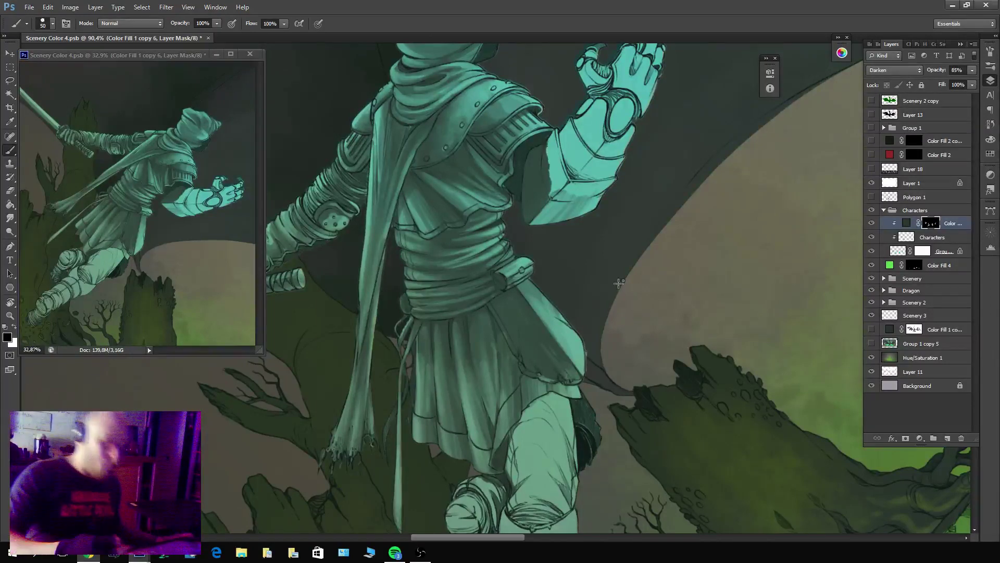
Switch to the 001 Actual Watercolor brush preset and set its size to 125.
{"action": "right_click", "coordinate": [57, 48]}
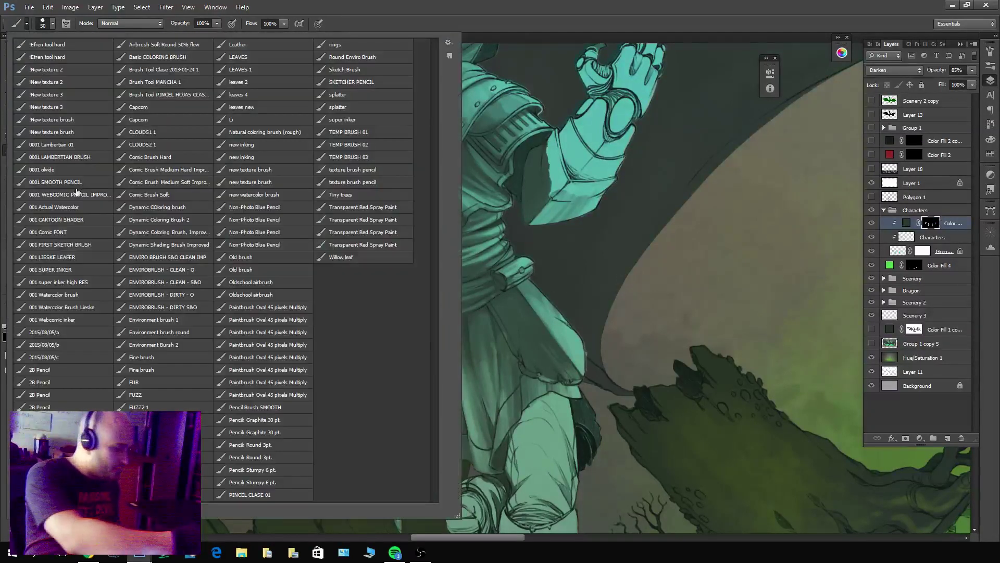
{"action": "left_click", "coordinate": [62, 207]}
{"action": "key", "text": "Return"}
{"action": "key", "text": "bracketright"}
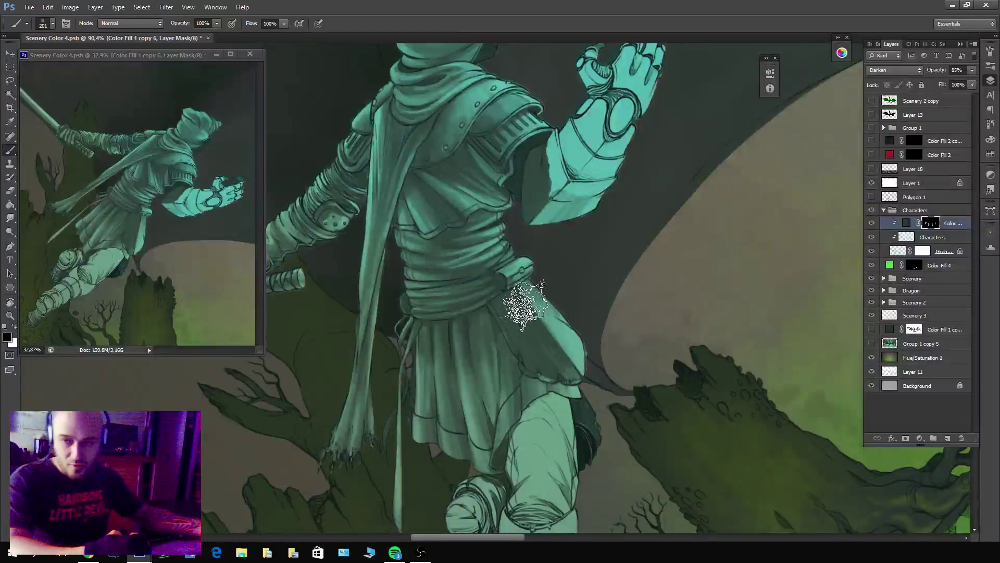
{"action": "key", "text": "bracketright"}
{"action": "key", "text": "bracketleft"}
{"action": "key", "text": "bracketleft"}
{"action": "key", "text": "bracketleft"}
{"action": "key", "text": "bracketleft"}
{"action": "key", "text": "bracketleft"}
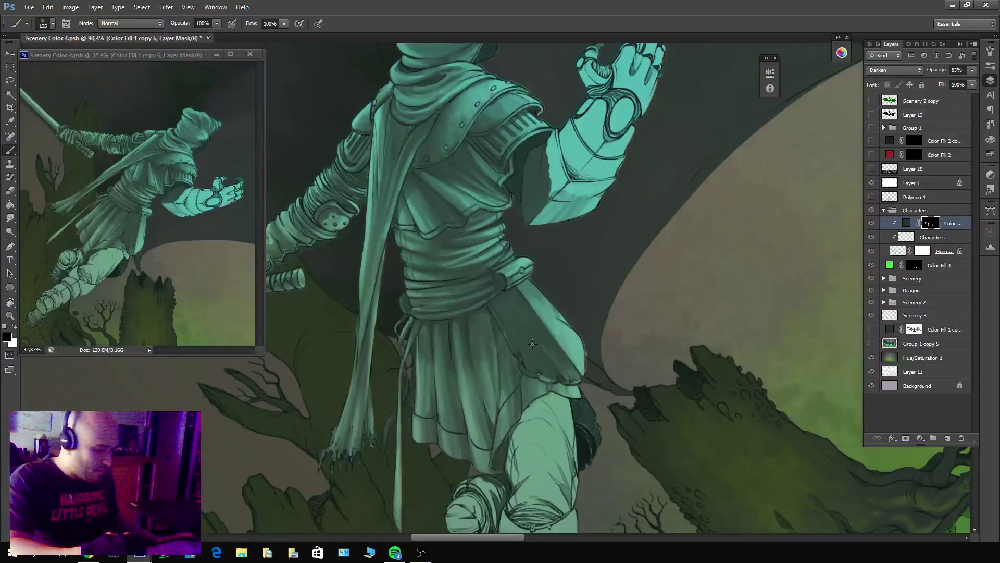
Blend textured light and shadow across the shaded side of the front cloth panel down to its hem.
{"action": "mouse_move", "coordinate": [543, 368]}
{"action": "left_mouse_down"}
{"action": "mouse_move", "coordinate": [532, 320]}
{"action": "mouse_move", "coordinate": [546, 339]}
{"action": "mouse_move", "coordinate": [522, 309]}
{"action": "mouse_move", "coordinate": [522, 323]}
{"action": "mouse_move", "coordinate": [505, 314]}
{"action": "mouse_move", "coordinate": [534, 366]}
{"action": "mouse_move", "coordinate": [506, 299]}
{"action": "mouse_move", "coordinate": [555, 375]}
{"action": "mouse_move", "coordinate": [518, 313]}
{"action": "left_mouse_up"}
{"action": "key", "text": "x"}
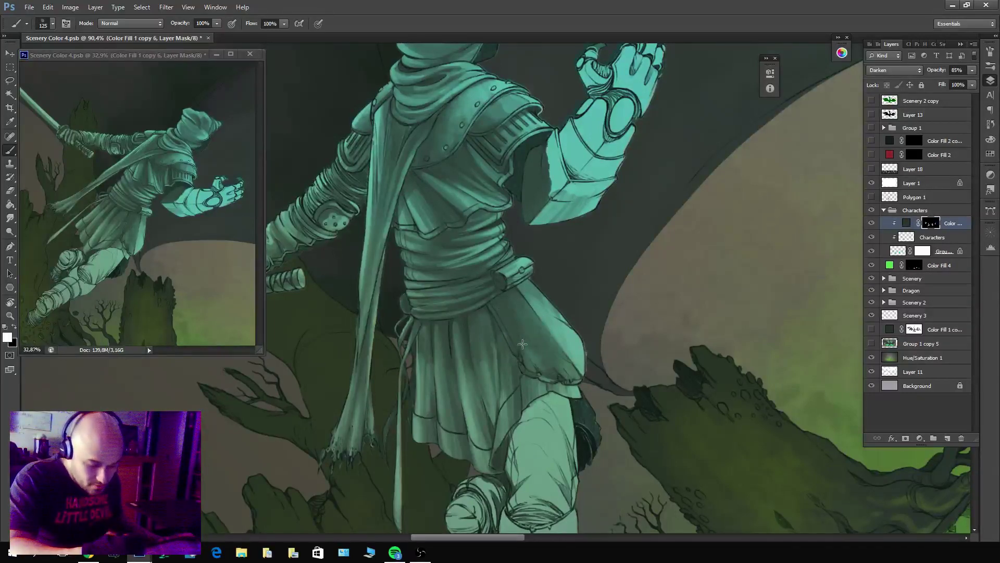
{"action": "key", "text": "x"}
{"action": "mouse_move", "coordinate": [541, 363]}
{"action": "left_mouse_down"}
{"action": "mouse_move", "coordinate": [508, 312]}
{"action": "mouse_move", "coordinate": [547, 365]}
{"action": "mouse_move", "coordinate": [521, 313]}
{"action": "left_mouse_up"}
{"action": "key", "text": "x"}
{"action": "key", "text": "x"}
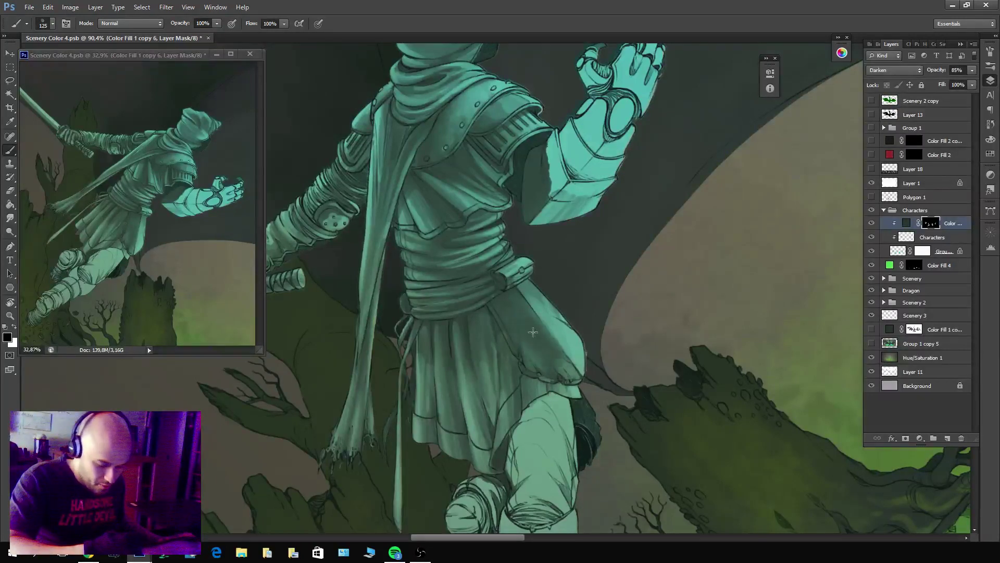
{"action": "left_click_drag", "start_coordinate": [563, 370], "coordinate": [508, 325]}
{"action": "key", "text": "x"}
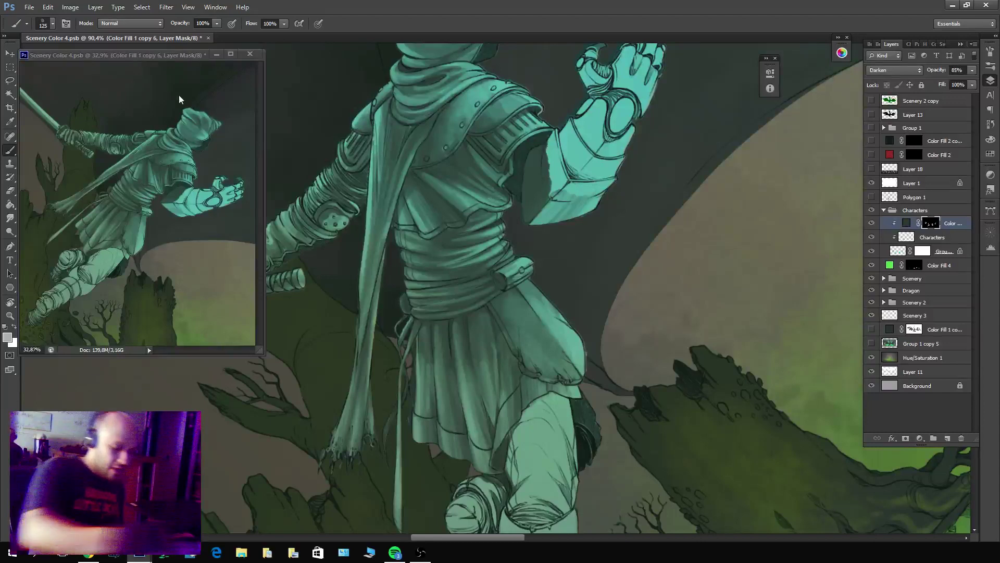
Switch to the 001 Watercolor brush preset and cover the rear lower leg and foot with dark shadow.
{"action": "left_click", "coordinate": [25, 24]}
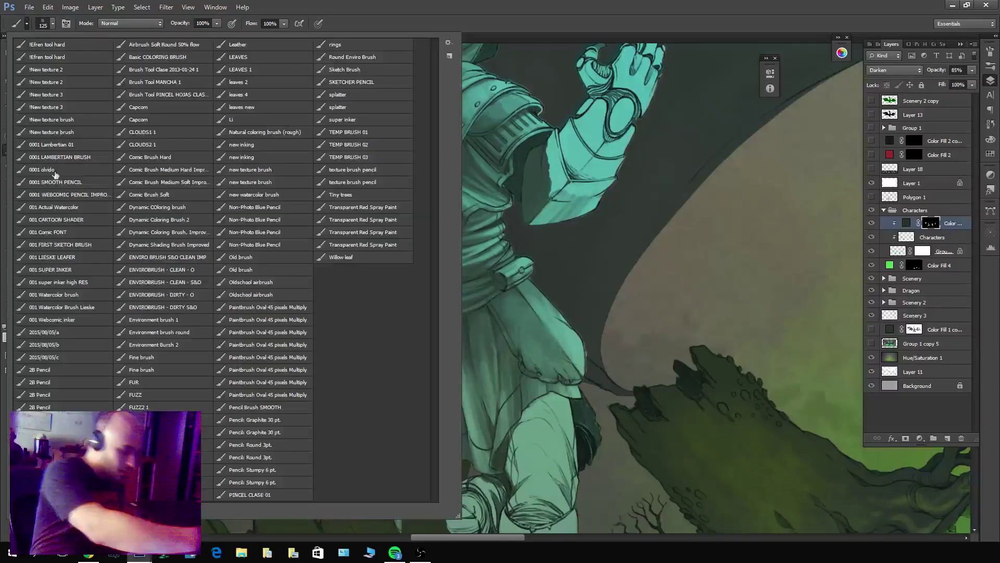
{"action": "left_click", "coordinate": [66, 212]}
{"action": "left_click", "coordinate": [83, 294]}
{"action": "key", "text": "Return"}
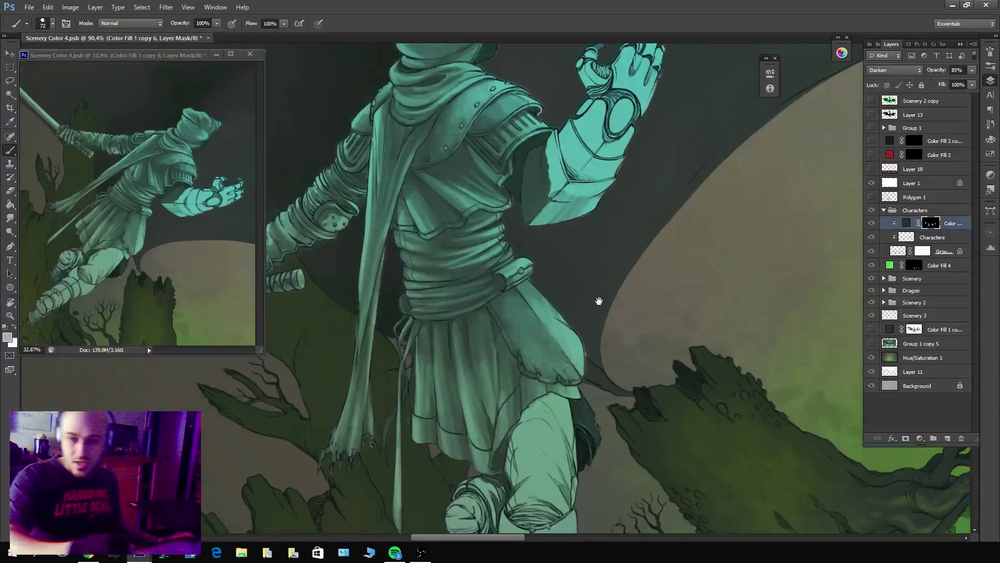
{"action": "scroll", "coordinate": [594, 297], "scroll_direction": "down", "scroll_amount": 3}
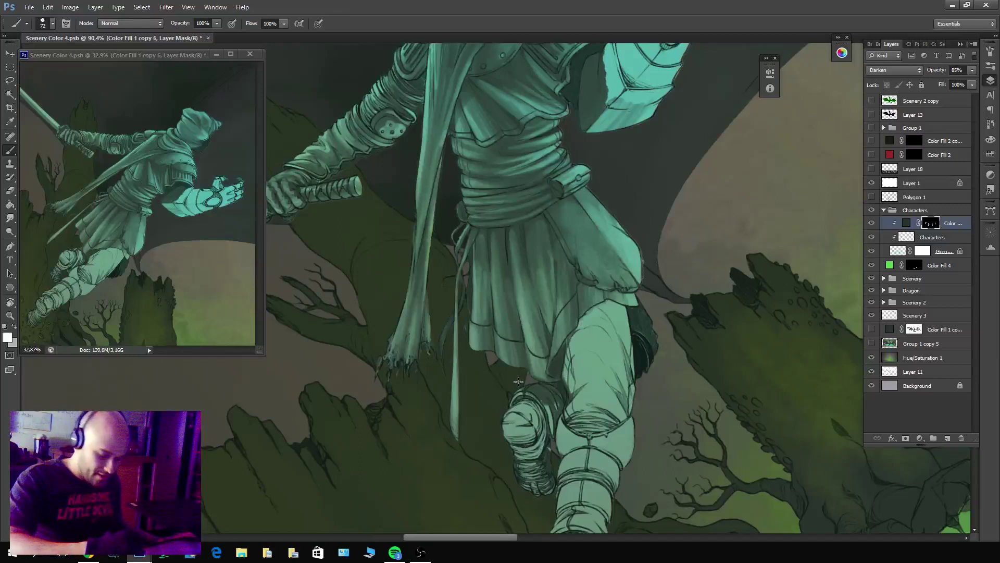
{"action": "mouse_move", "coordinate": [554, 399]}
{"action": "left_mouse_down"}
{"action": "mouse_move", "coordinate": [577, 346]}
{"action": "mouse_move", "coordinate": [579, 268]}
{"action": "mouse_move", "coordinate": [541, 286]}
{"action": "mouse_move", "coordinate": [555, 292]}
{"action": "mouse_move", "coordinate": [576, 380]}
{"action": "mouse_move", "coordinate": [582, 275]}
{"action": "left_mouse_up"}
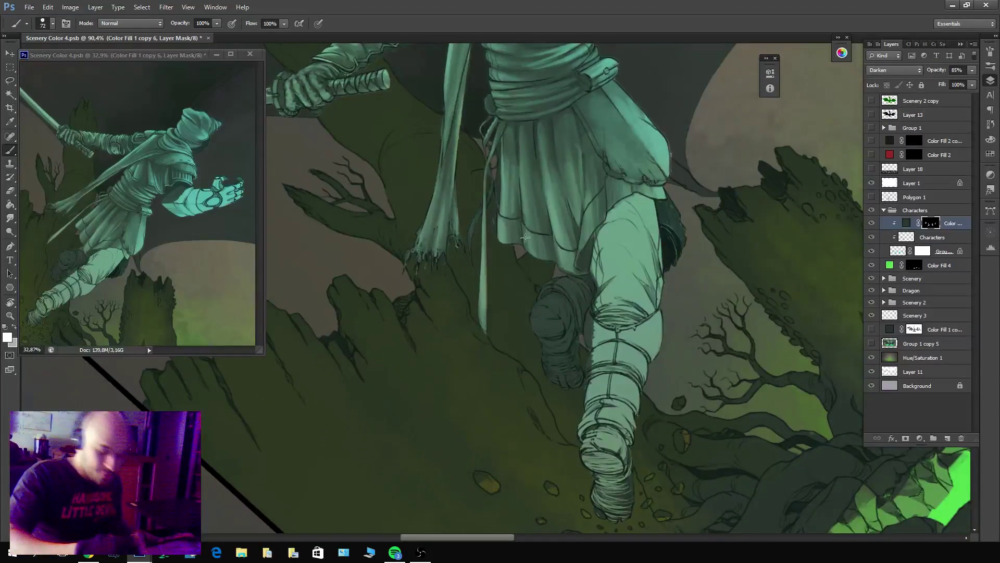
With the brush at 70, bring out first soft lights and shadows on the rear leg's wrappings and foot.
{"action": "key", "text": "x"}
{"action": "key", "text": "x"}
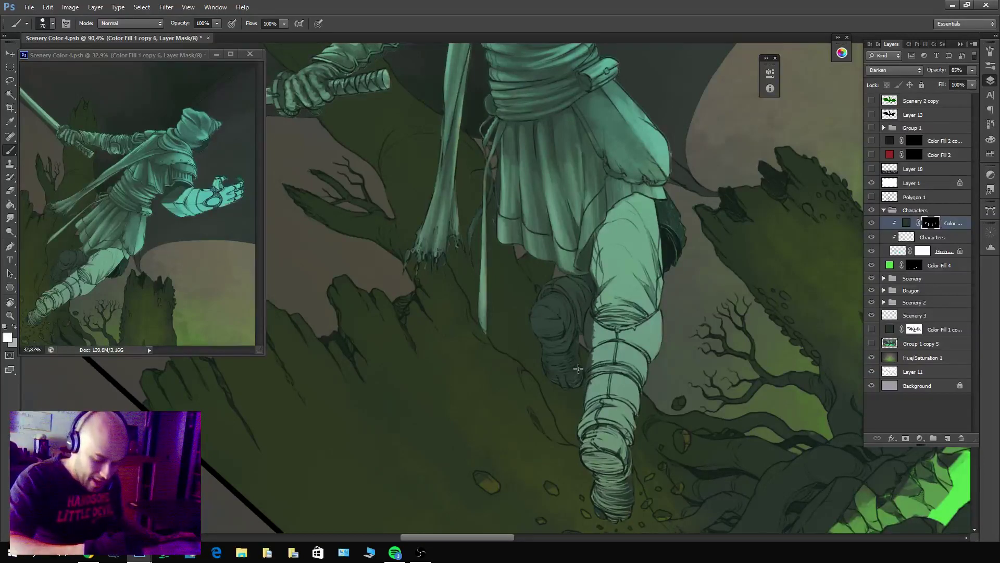
{"action": "key", "text": "x"}
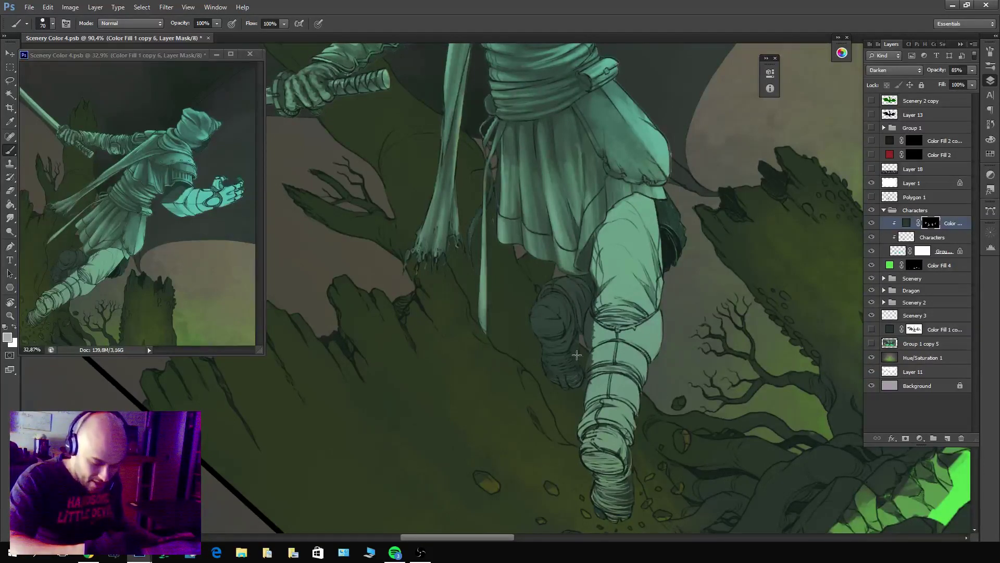
{"action": "key", "text": "d"}
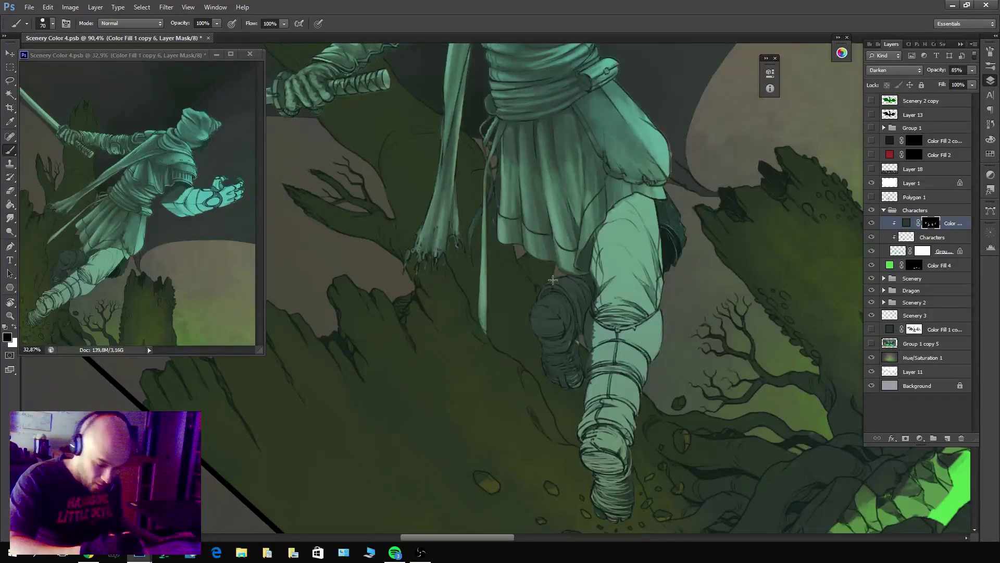
{"action": "key", "text": "x"}
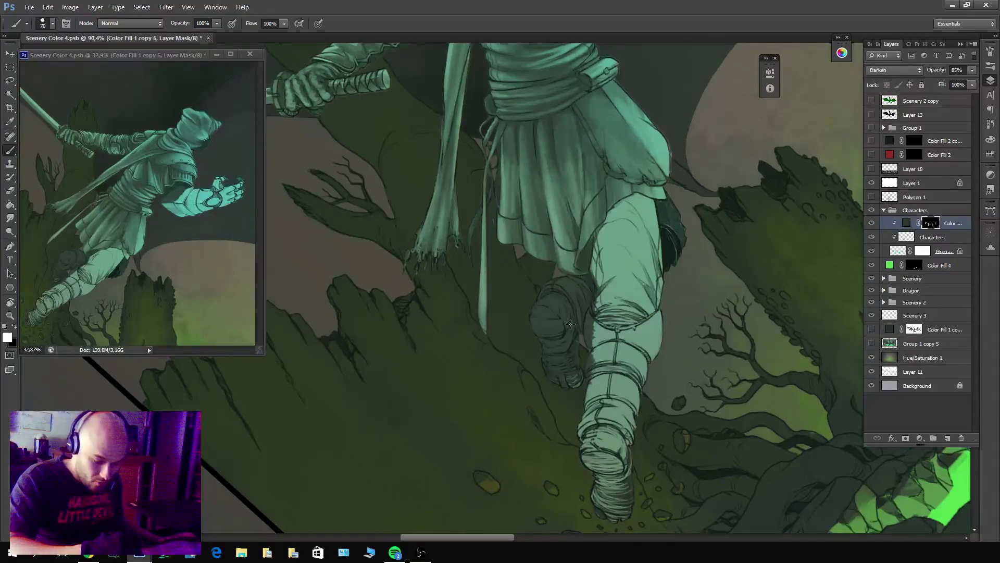
{"action": "key", "text": "x"}
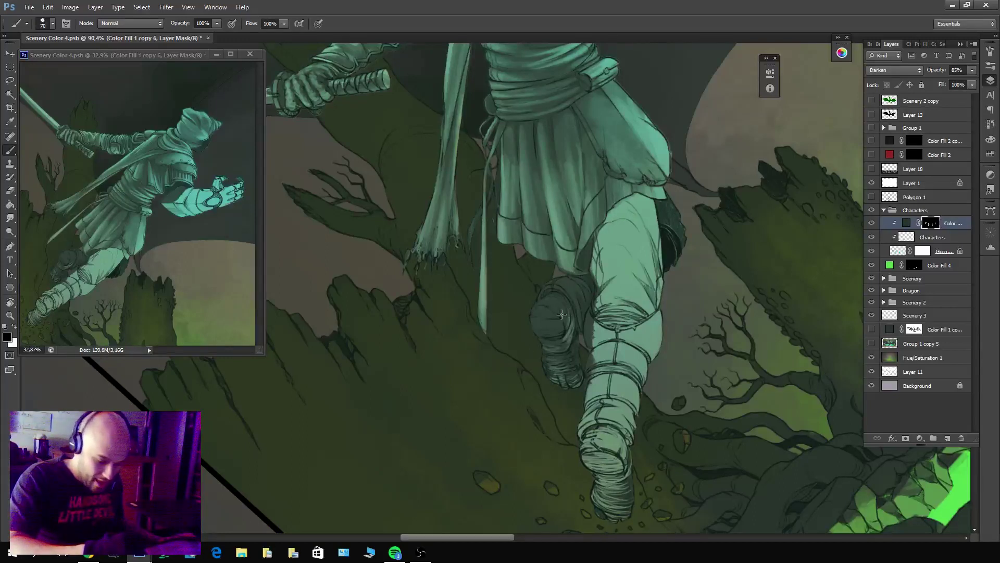
Reduce the brush to 45 and refine highlights and shadows on the rear leg's knee and the folds around it.
{"action": "key", "text": "x"}
{"action": "left_click_drag", "start_coordinate": [529, 326], "coordinate": [560, 308]}
{"action": "key", "text": "x"}
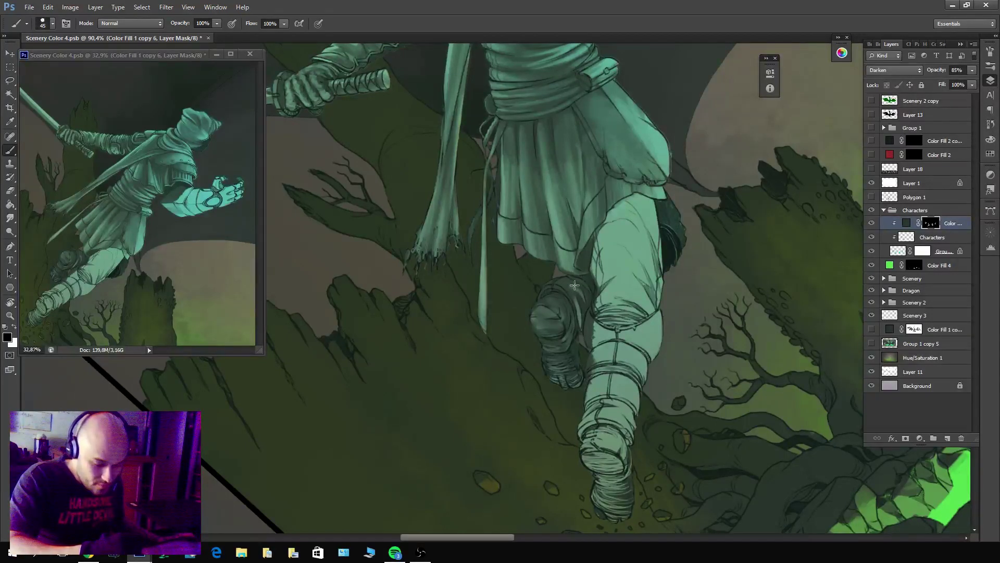
{"action": "left_click_drag", "start_coordinate": [575, 285], "coordinate": [583, 339]}
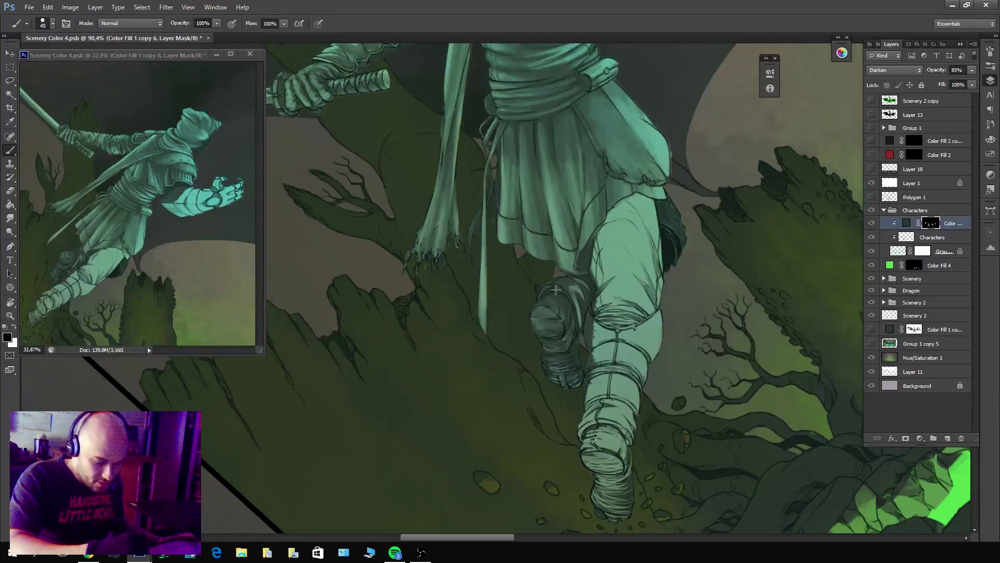
{"action": "key", "text": "x"}
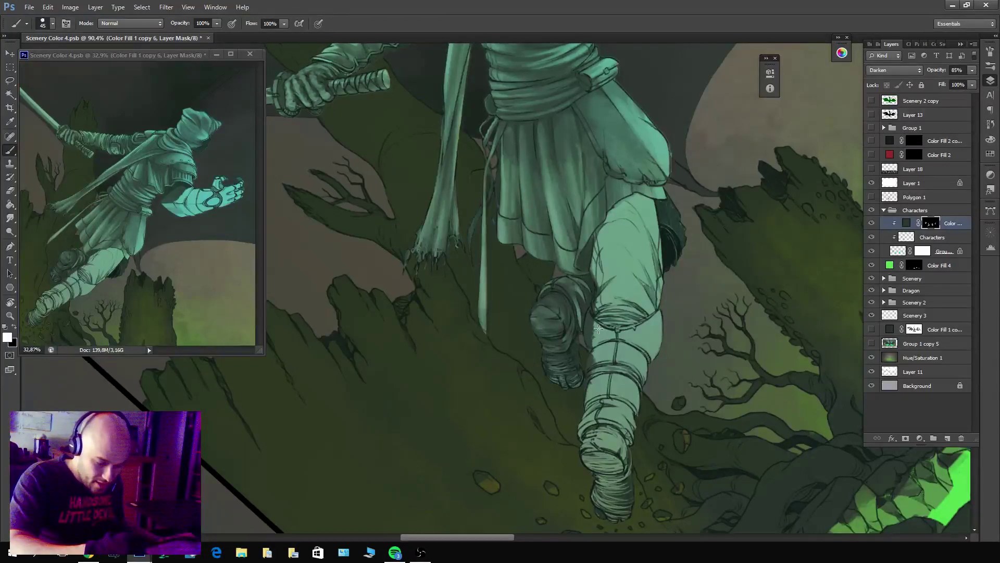
Fill the front leg with dark shadow from the foot up to the knee, leaving the thigh light.
{"action": "key", "text": "Escape"}
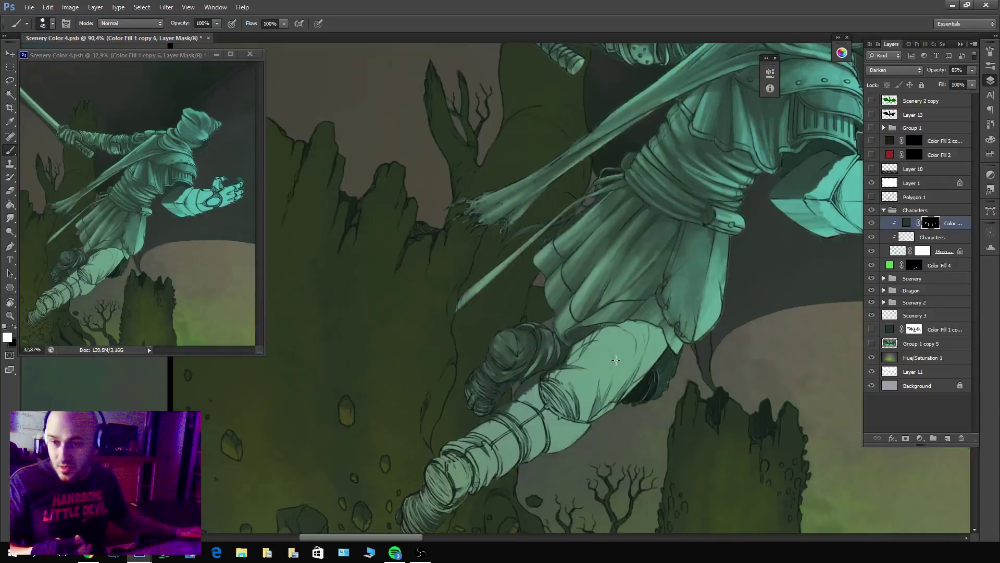
{"action": "mouse_move", "coordinate": [682, 445]}
{"action": "left_mouse_down"}
{"action": "mouse_move", "coordinate": [712, 354]}
{"action": "mouse_move", "coordinate": [756, 346]}
{"action": "left_mouse_up"}
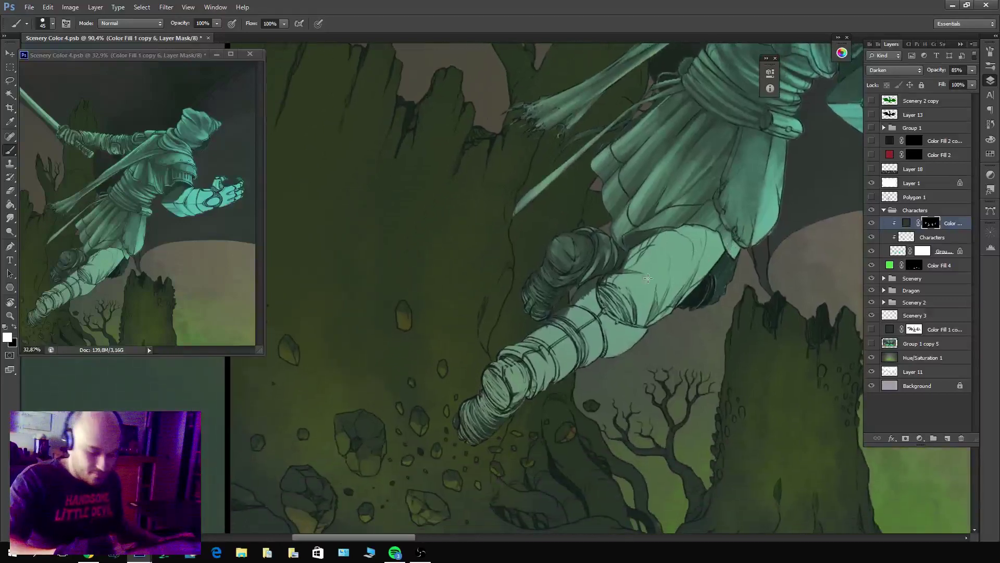
{"action": "key", "text": "x"}
{"action": "key", "text": "x"}
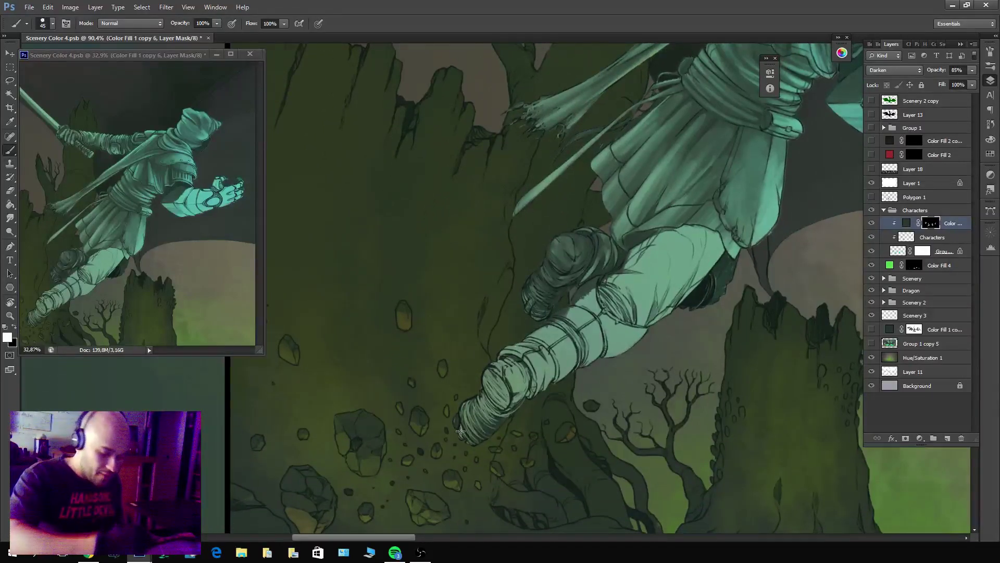
{"action": "mouse_move", "coordinate": [466, 443]}
{"action": "left_mouse_down"}
{"action": "mouse_move", "coordinate": [464, 390]}
{"action": "mouse_move", "coordinate": [479, 366]}
{"action": "mouse_move", "coordinate": [501, 361]}
{"action": "mouse_move", "coordinate": [499, 416]}
{"action": "mouse_move", "coordinate": [510, 406]}
{"action": "mouse_move", "coordinate": [519, 412]}
{"action": "mouse_move", "coordinate": [597, 279]}
{"action": "mouse_move", "coordinate": [606, 286]}
{"action": "mouse_move", "coordinate": [598, 372]}
{"action": "mouse_move", "coordinate": [625, 340]}
{"action": "mouse_move", "coordinate": [638, 360]}
{"action": "left_mouse_up"}
{"action": "key", "text": "x"}
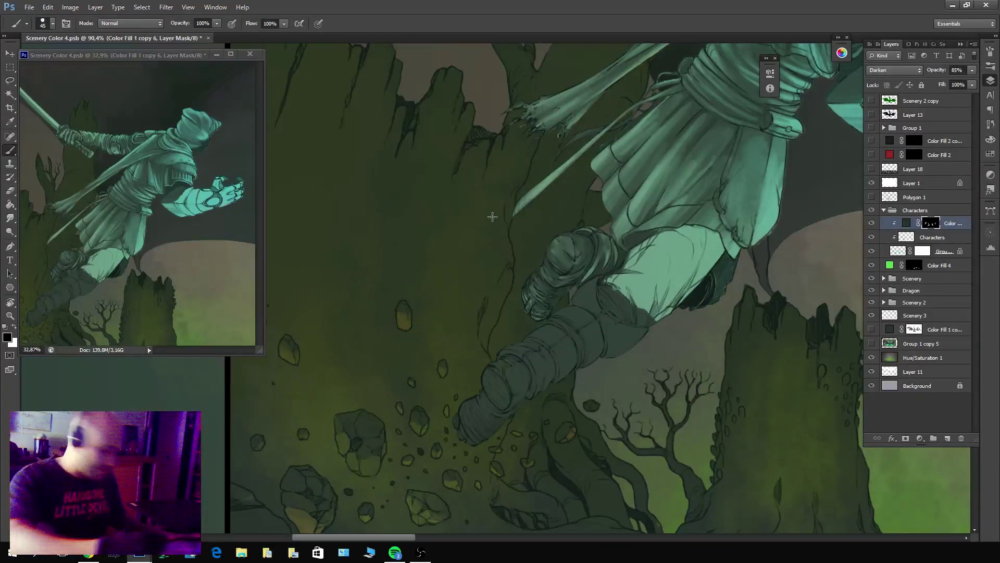
Rotate the canvas and lighten the knee section of the front leg, blending shadow back along its edge.
{"action": "key", "text": "r"}
{"action": "mouse_move", "coordinate": [491, 217]}
{"action": "left_mouse_down"}
{"action": "mouse_move", "coordinate": [532, 236]}
{"action": "mouse_move", "coordinate": [553, 284]}
{"action": "left_mouse_up"}
{"action": "key", "text": "x"}
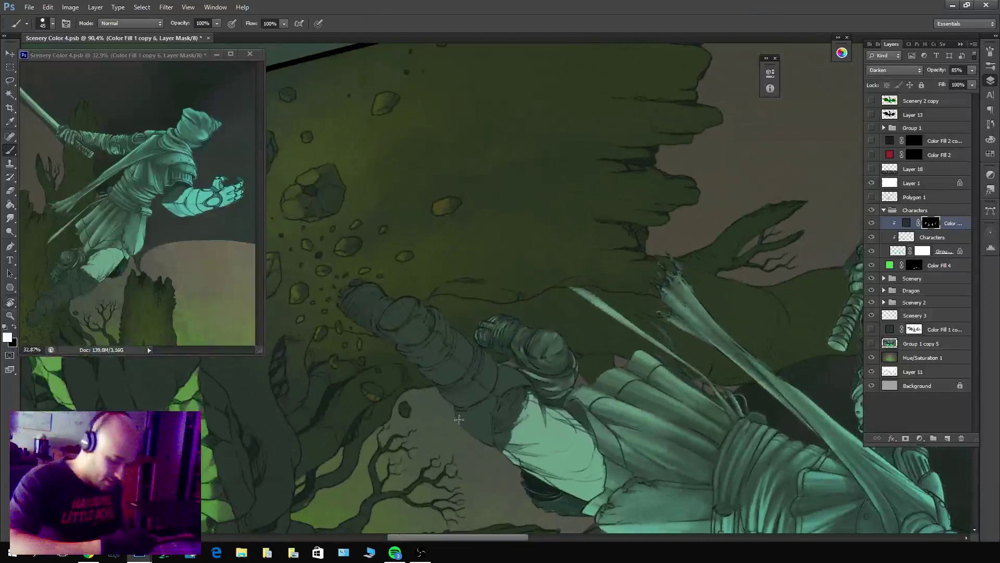
{"action": "key", "text": "x"}
{"action": "mouse_move", "coordinate": [457, 414]}
{"action": "left_mouse_down"}
{"action": "mouse_move", "coordinate": [482, 440]}
{"action": "mouse_move", "coordinate": [459, 411]}
{"action": "mouse_move", "coordinate": [487, 438]}
{"action": "mouse_move", "coordinate": [481, 425]}
{"action": "left_mouse_up"}
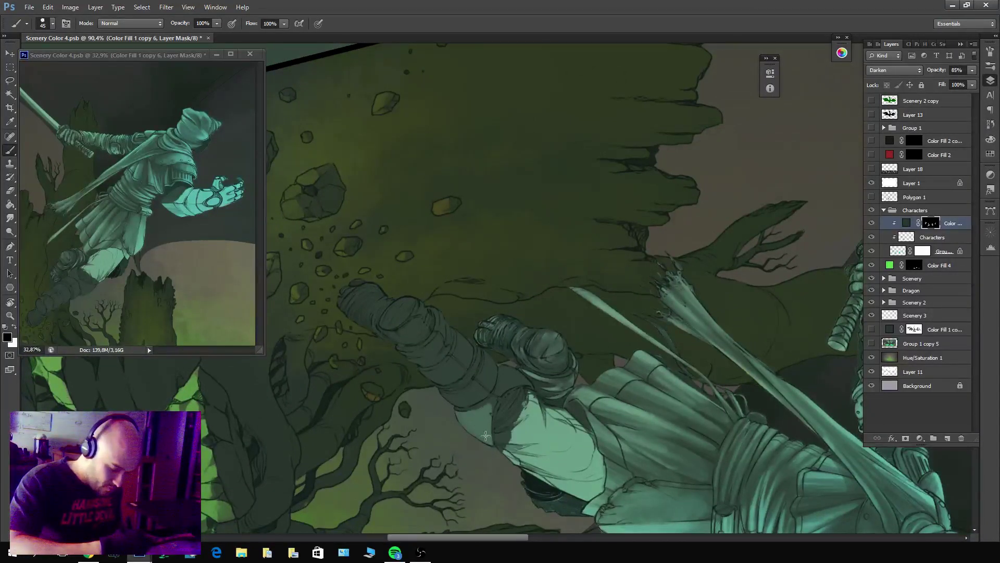
{"action": "key", "text": "x"}
{"action": "key", "text": "x"}
{"action": "mouse_move", "coordinate": [479, 401]}
{"action": "left_mouse_down"}
{"action": "mouse_move", "coordinate": [462, 423]}
{"action": "mouse_move", "coordinate": [491, 435]}
{"action": "mouse_move", "coordinate": [479, 422]}
{"action": "mouse_move", "coordinate": [488, 380]}
{"action": "mouse_move", "coordinate": [478, 406]}
{"action": "mouse_move", "coordinate": [498, 430]}
{"action": "left_mouse_up"}
{"action": "key", "text": "x"}
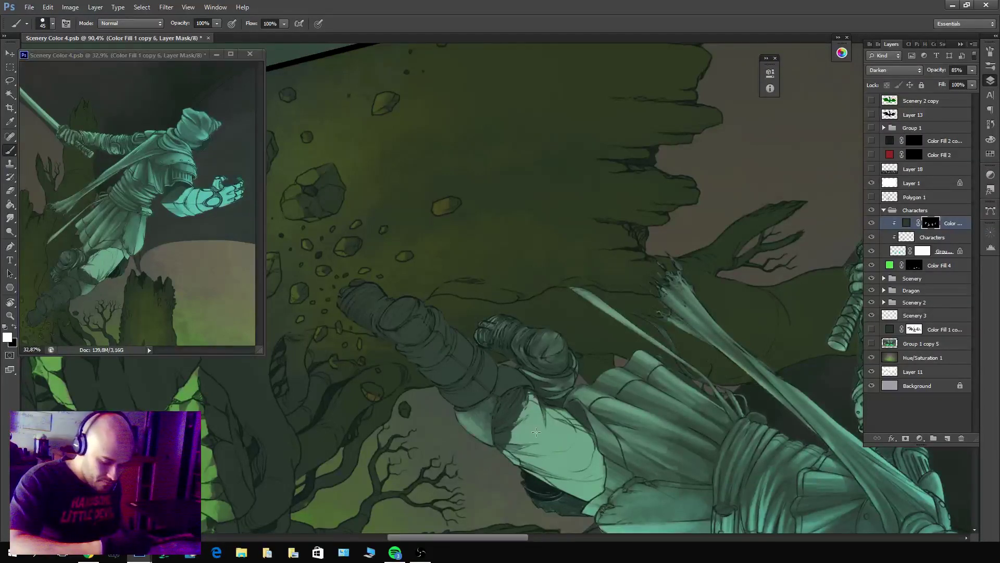
Lighten the first wrapping band below the front leg's knee, leaving shadow along its edges.
{"action": "key", "text": "x"}
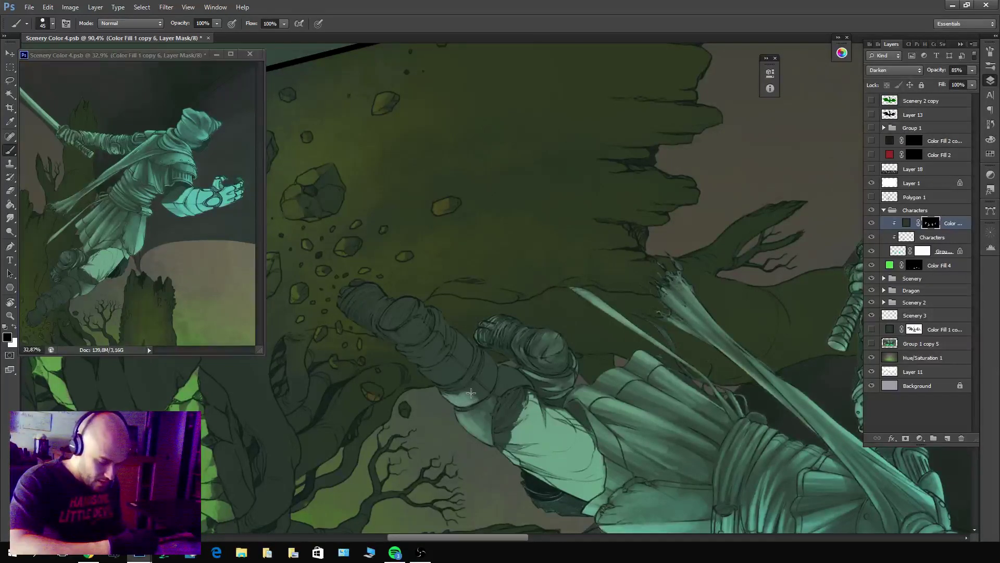
{"action": "key", "text": "x"}
{"action": "left_click_drag", "start_coordinate": [475, 391], "coordinate": [470, 399]}
{"action": "key", "text": "x"}
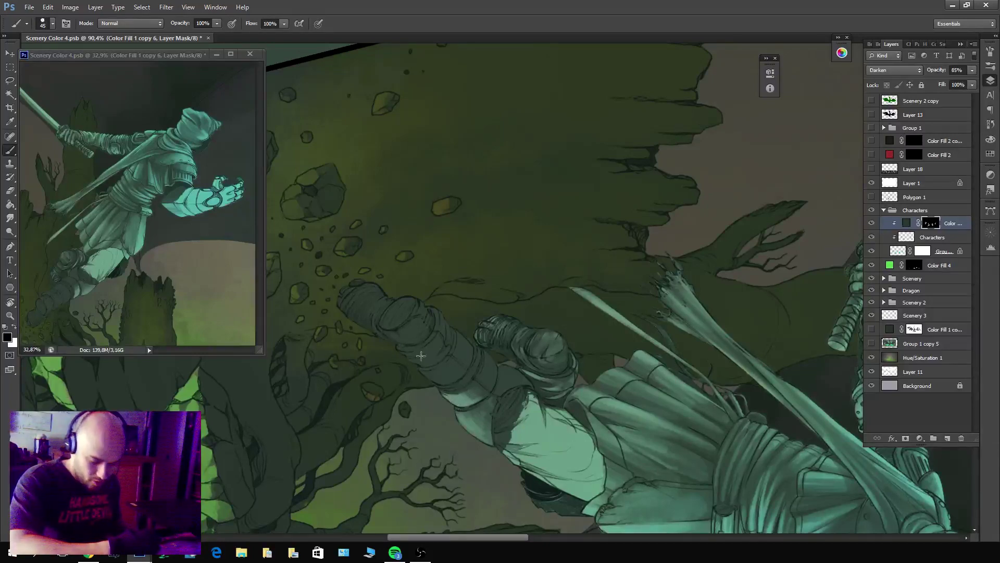
{"action": "key", "text": "x"}
{"action": "left_click_drag", "start_coordinate": [457, 387], "coordinate": [466, 407]}
Paint light and shadow on the second wrapping band down the front shin, giving it a rounded highlight.
{"action": "key", "text": "x"}
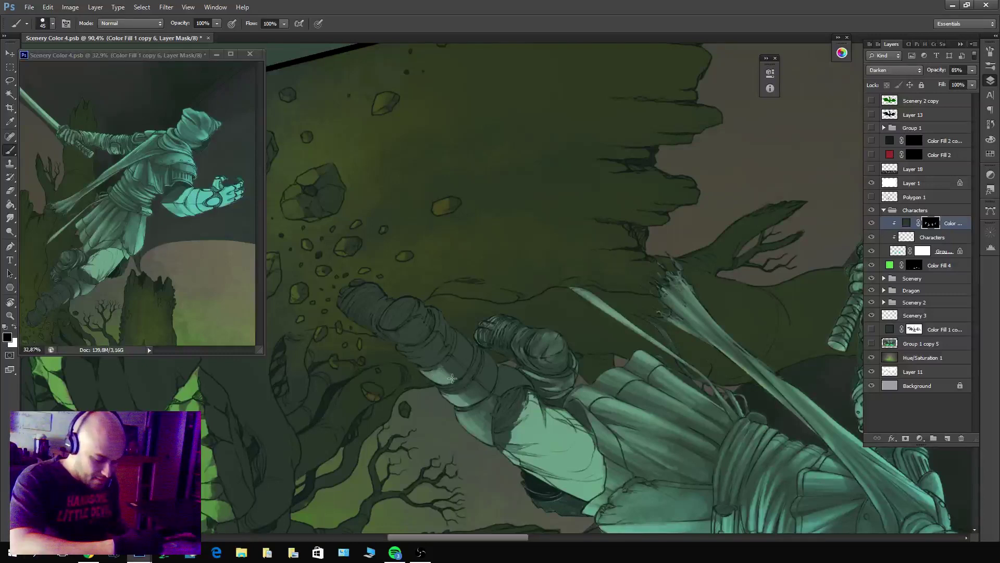
{"action": "key", "text": "x"}
{"action": "left_click_drag", "start_coordinate": [437, 357], "coordinate": [427, 365]}
{"action": "key", "text": "x"}
{"action": "key", "text": "x"}
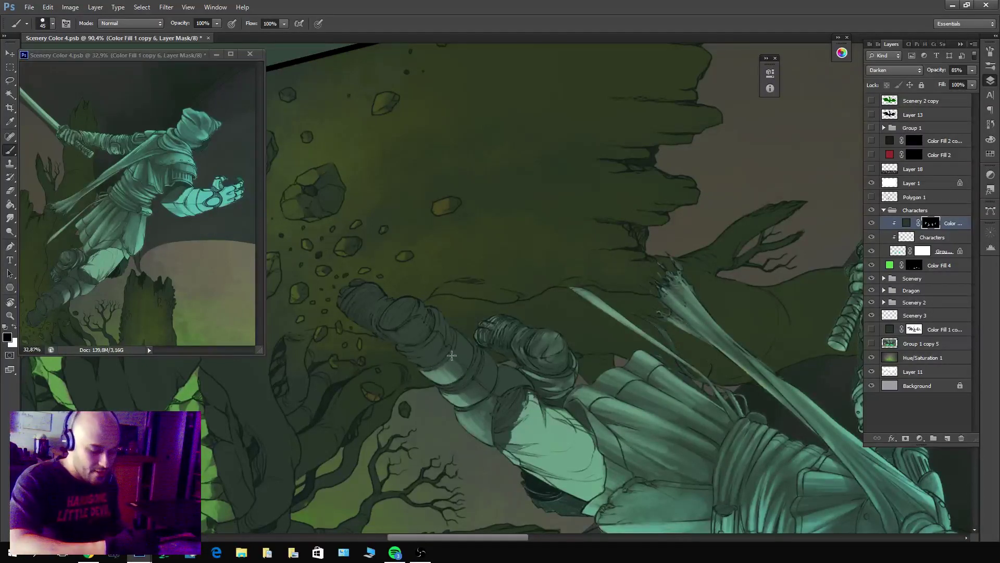
{"action": "key", "text": "x"}
{"action": "key", "text": "x"}
{"action": "key", "text": "x"}
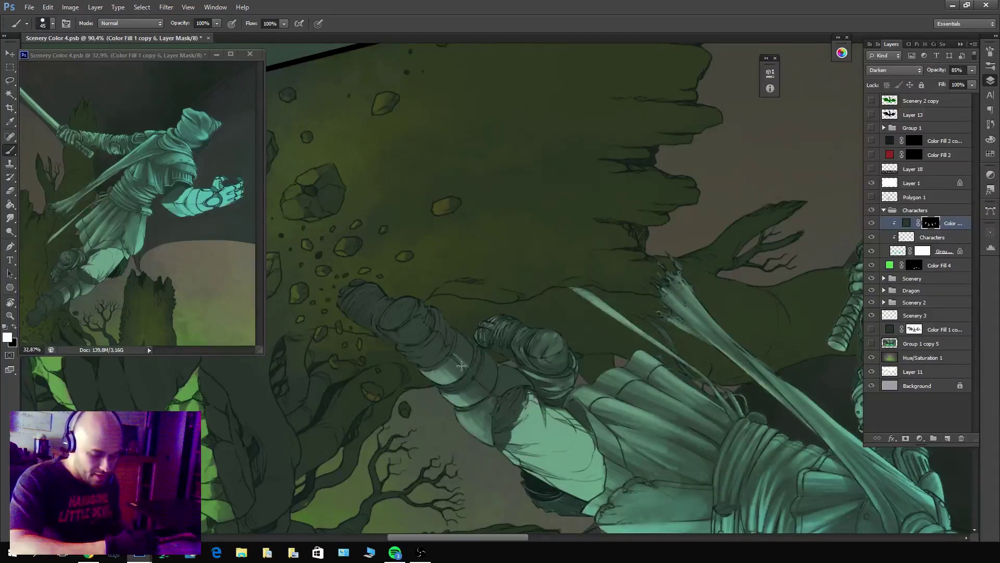
{"action": "key", "text": "x"}
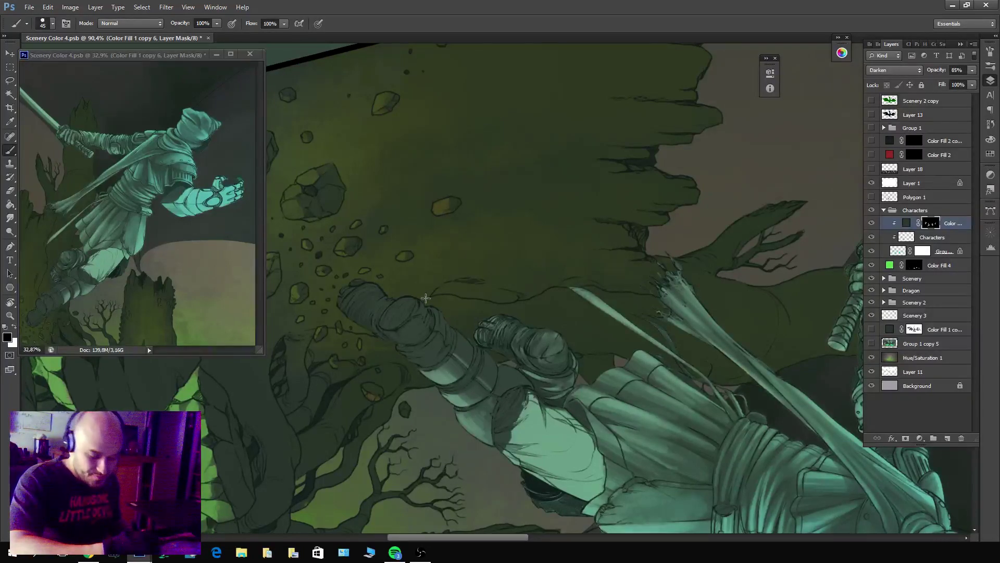
Rotate the canvas upright and refine the light and shadow along the inner edge of the front knee and upper shin bands.
{"action": "left_click_drag", "start_coordinate": [503, 350], "coordinate": [566, 243]}
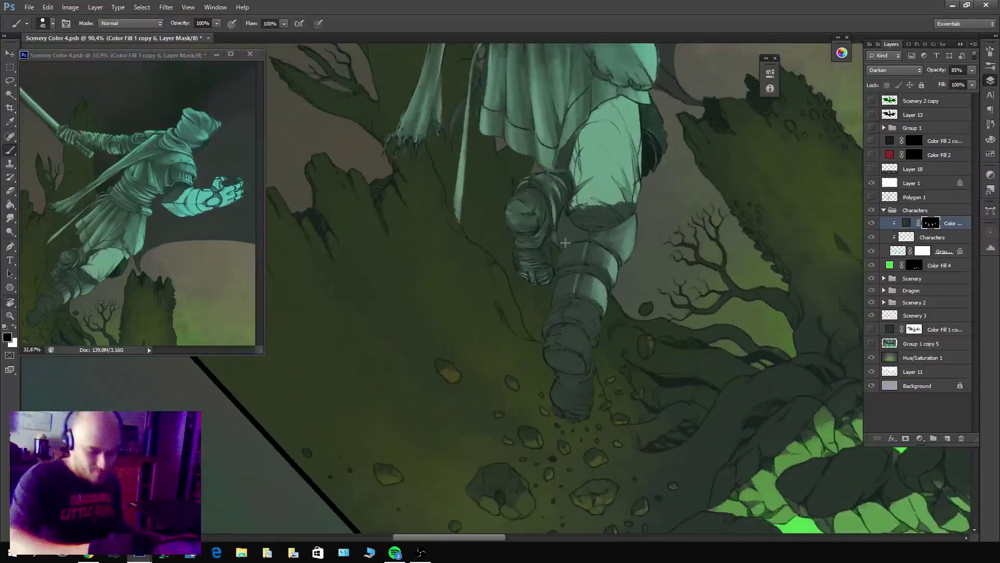
{"action": "key", "text": "x"}
{"action": "key", "text": "x"}
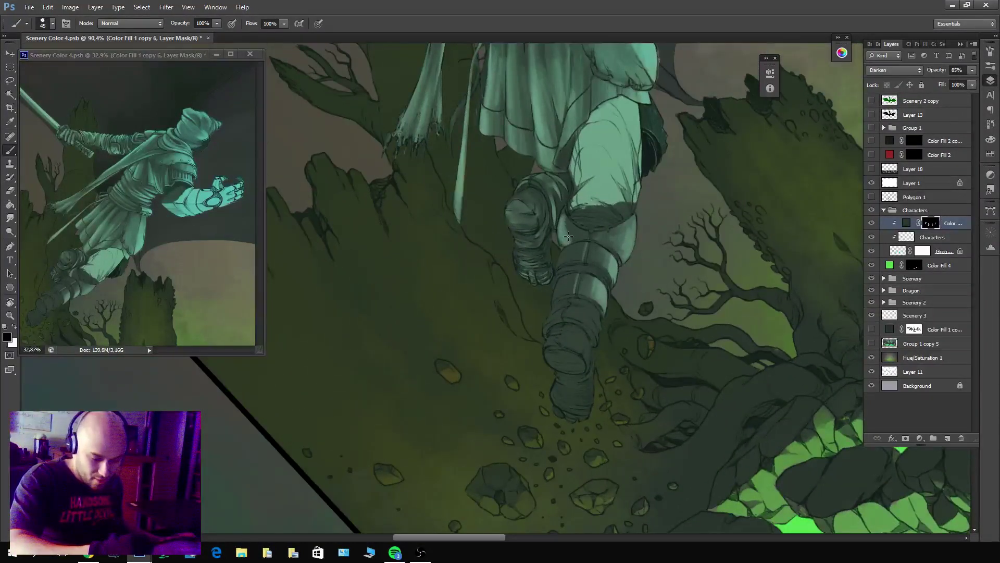
{"action": "key", "text": "x"}
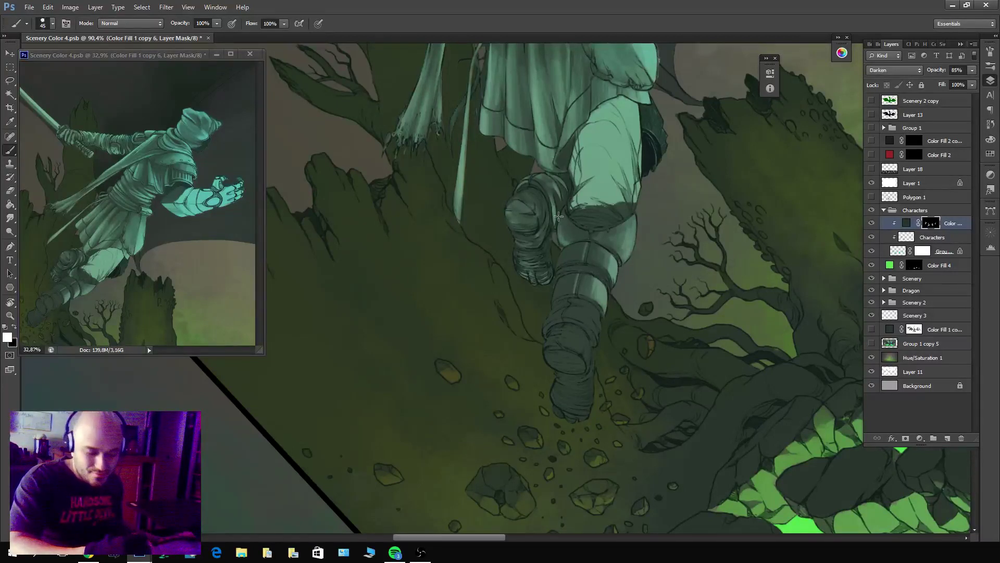
{"action": "key", "text": "x"}
{"action": "key", "text": "x"}
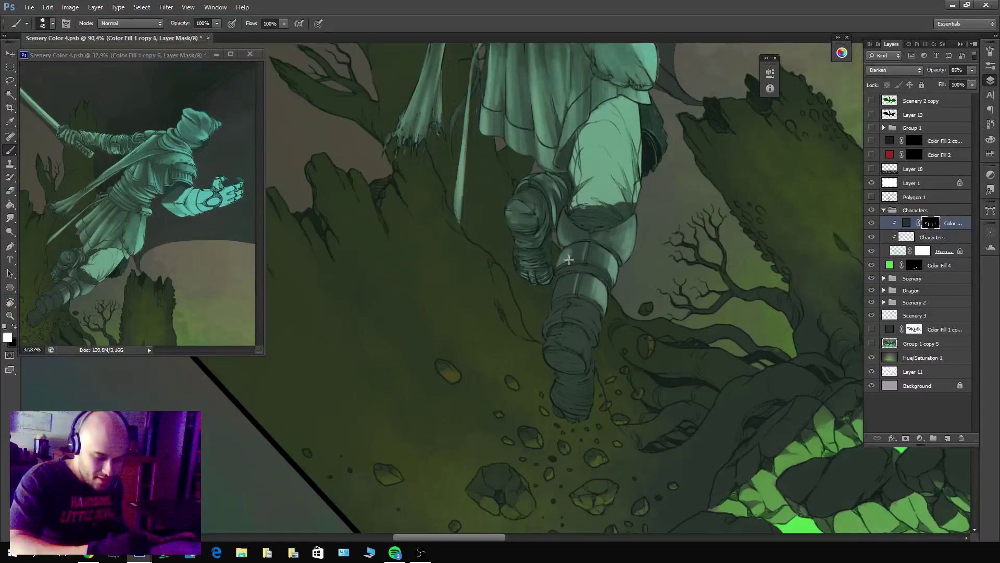
{"action": "key", "text": "x"}
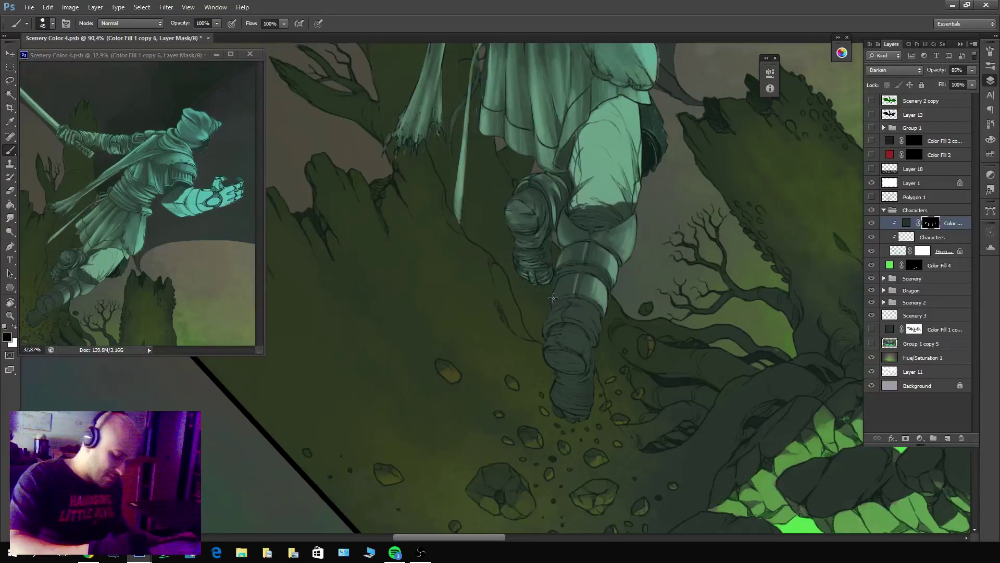
{"action": "key", "text": "x"}
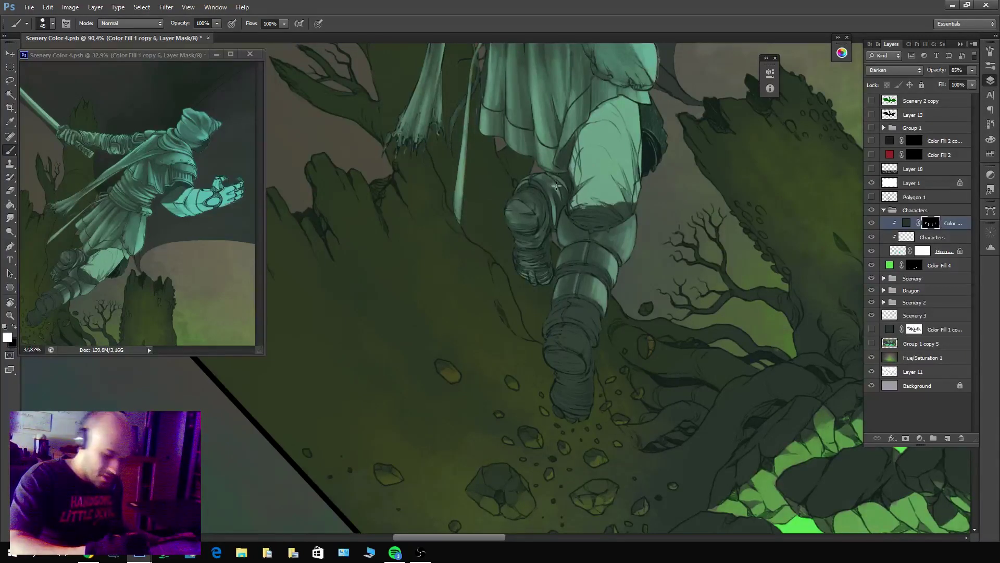
Shade the dark fold at the lower end of the front thigh with soft highlights and blended shadow.
{"action": "key", "text": "x"}
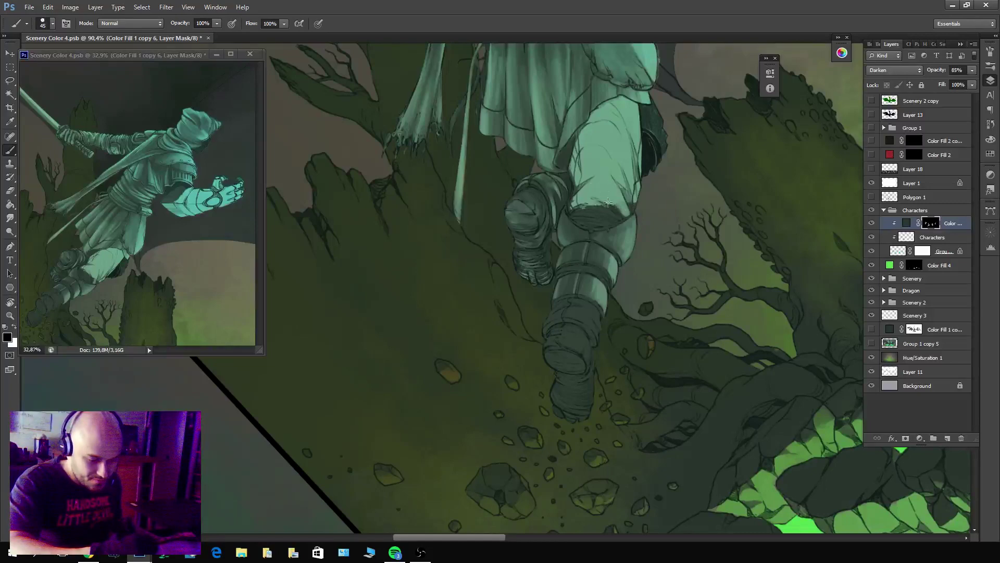
{"action": "key", "text": "x"}
{"action": "mouse_move", "coordinate": [608, 202]}
{"action": "left_mouse_down"}
{"action": "mouse_move", "coordinate": [584, 193]}
{"action": "mouse_move", "coordinate": [617, 214]}
{"action": "mouse_move", "coordinate": [579, 206]}
{"action": "mouse_move", "coordinate": [619, 205]}
{"action": "mouse_move", "coordinate": [583, 204]}
{"action": "mouse_move", "coordinate": [609, 214]}
{"action": "mouse_move", "coordinate": [582, 218]}
{"action": "mouse_move", "coordinate": [611, 222]}
{"action": "mouse_move", "coordinate": [579, 200]}
{"action": "mouse_move", "coordinate": [621, 221]}
{"action": "mouse_move", "coordinate": [580, 201]}
{"action": "mouse_move", "coordinate": [613, 203]}
{"action": "mouse_move", "coordinate": [580, 201]}
{"action": "mouse_move", "coordinate": [620, 213]}
{"action": "mouse_move", "coordinate": [588, 199]}
{"action": "mouse_move", "coordinate": [593, 179]}
{"action": "mouse_move", "coordinate": [613, 181]}
{"action": "left_mouse_up"}
{"action": "key", "text": "x"}
{"action": "key", "text": "x"}
{"action": "key", "text": "x"}
{"action": "key", "text": "x"}
Cover the front thigh with dark shadow and bring out the first light folds just above the knee.
{"action": "scroll", "coordinate": [613, 192], "scroll_direction": "up", "scroll_amount": 3}
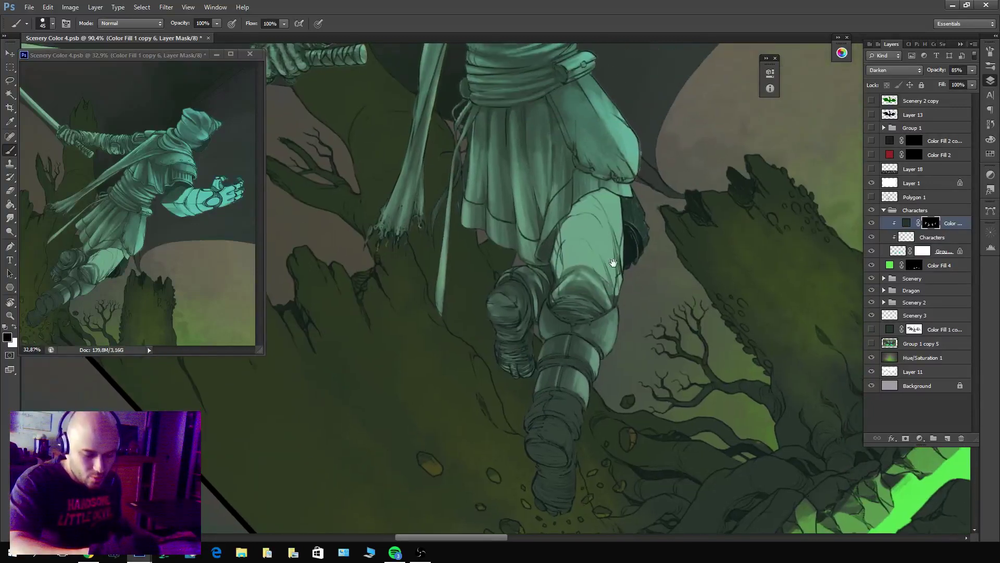
{"action": "mouse_move", "coordinate": [556, 243]}
{"action": "left_mouse_down"}
{"action": "mouse_move", "coordinate": [581, 208]}
{"action": "mouse_move", "coordinate": [584, 237]}
{"action": "mouse_move", "coordinate": [580, 223]}
{"action": "mouse_move", "coordinate": [602, 193]}
{"action": "mouse_move", "coordinate": [624, 212]}
{"action": "mouse_move", "coordinate": [630, 267]}
{"action": "mouse_move", "coordinate": [620, 292]}
{"action": "mouse_move", "coordinate": [577, 261]}
{"action": "mouse_move", "coordinate": [593, 303]}
{"action": "mouse_move", "coordinate": [563, 260]}
{"action": "left_mouse_up"}
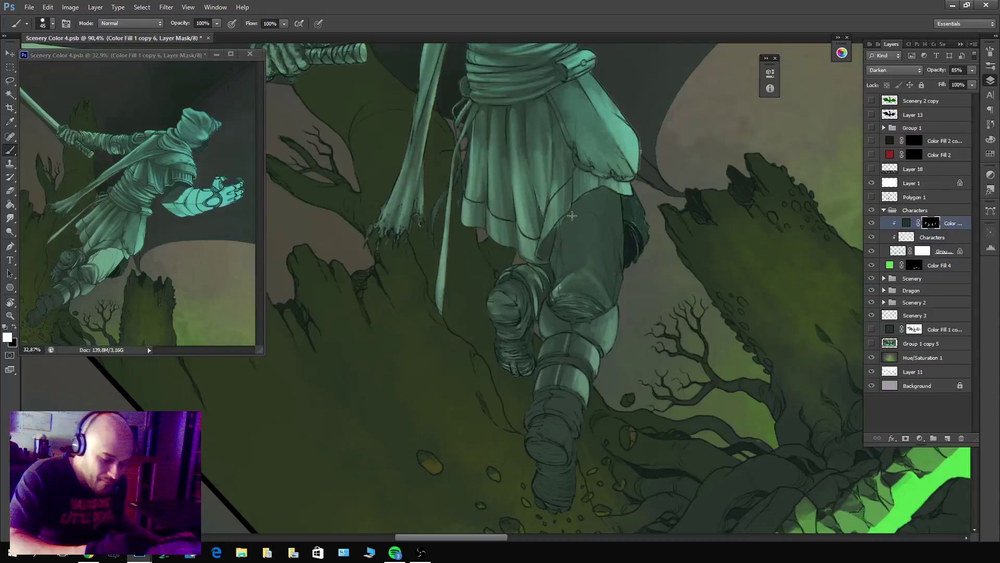
{"action": "key", "text": "x"}
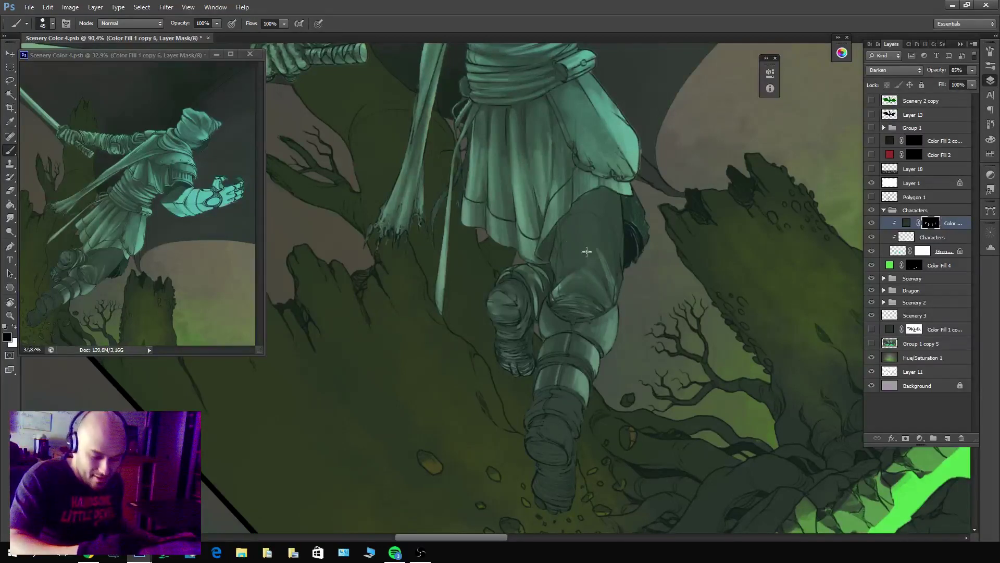
{"action": "left_click_drag", "start_coordinate": [587, 251], "coordinate": [567, 249]}
{"action": "key", "text": "x"}
{"action": "left_click_drag", "start_coordinate": [599, 294], "coordinate": [584, 242]}
{"action": "key", "text": "x"}
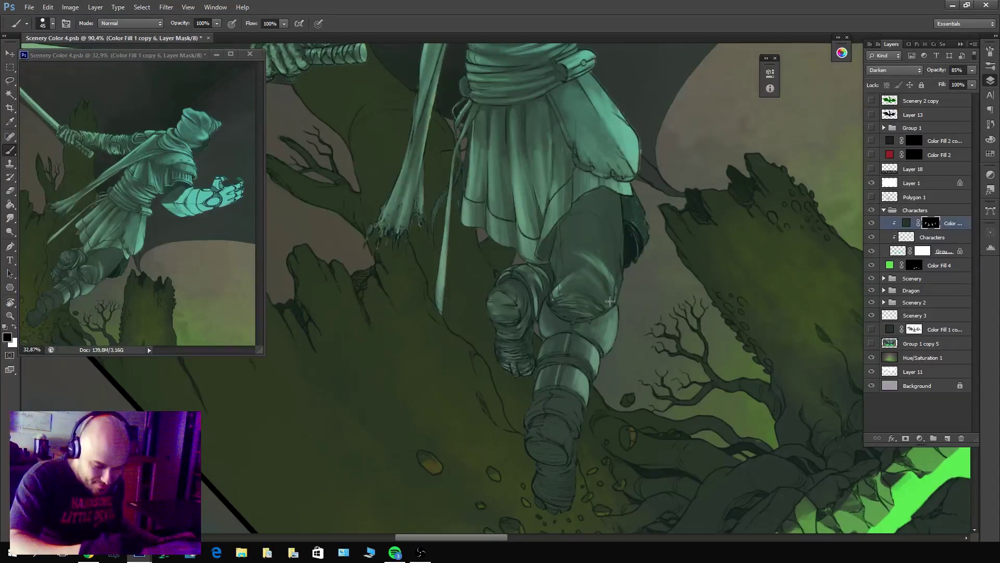
Paint curved light streaks up the front thigh to form the trouser folds.
{"action": "mouse_move", "coordinate": [610, 301]}
{"action": "left_mouse_down"}
{"action": "mouse_move", "coordinate": [572, 263]}
{"action": "mouse_move", "coordinate": [610, 306]}
{"action": "mouse_move", "coordinate": [565, 275]}
{"action": "mouse_move", "coordinate": [607, 306]}
{"action": "mouse_move", "coordinate": [556, 293]}
{"action": "mouse_move", "coordinate": [572, 279]}
{"action": "mouse_move", "coordinate": [611, 312]}
{"action": "mouse_move", "coordinate": [589, 252]}
{"action": "mouse_move", "coordinate": [616, 290]}
{"action": "mouse_move", "coordinate": [600, 221]}
{"action": "mouse_move", "coordinate": [614, 299]}
{"action": "mouse_move", "coordinate": [585, 213]}
{"action": "mouse_move", "coordinate": [617, 288]}
{"action": "mouse_move", "coordinate": [599, 230]}
{"action": "left_mouse_up"}
{"action": "key", "text": "x"}
{"action": "key", "text": "x"}
{"action": "mouse_move", "coordinate": [615, 266]}
{"action": "left_mouse_down"}
{"action": "mouse_move", "coordinate": [577, 218]}
{"action": "mouse_move", "coordinate": [575, 234]}
{"action": "mouse_move", "coordinate": [603, 264]}
{"action": "mouse_move", "coordinate": [563, 230]}
{"action": "mouse_move", "coordinate": [592, 255]}
{"action": "mouse_move", "coordinate": [565, 214]}
{"action": "left_mouse_up"}
{"action": "key", "text": "x"}
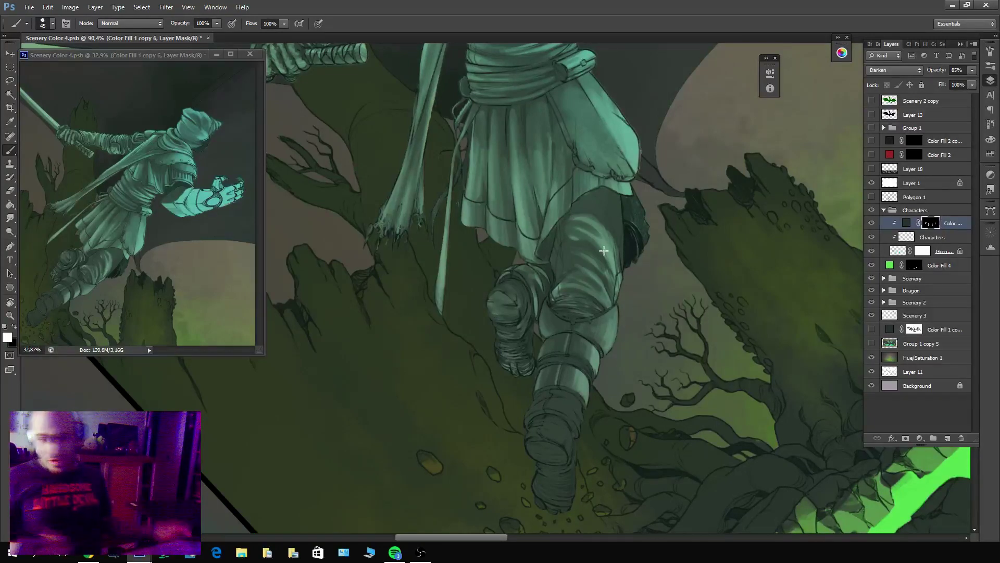
{"action": "left_click_drag", "start_coordinate": [622, 302], "coordinate": [575, 224]}
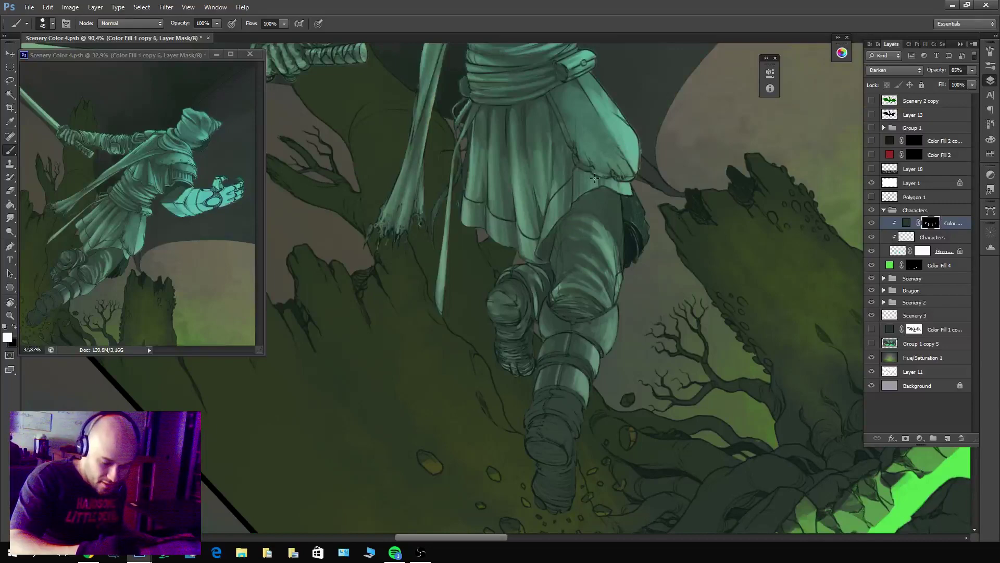
Refine the front thigh's folds with alternating shadow and light along its outer edge and beneath the tunic hem.
{"action": "key", "text": "x"}
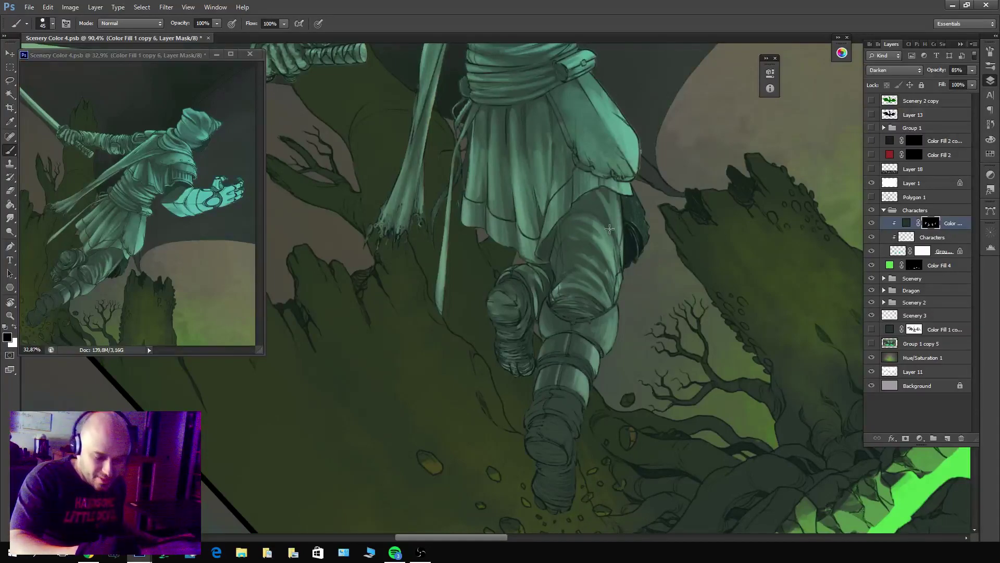
{"action": "key", "text": "x"}
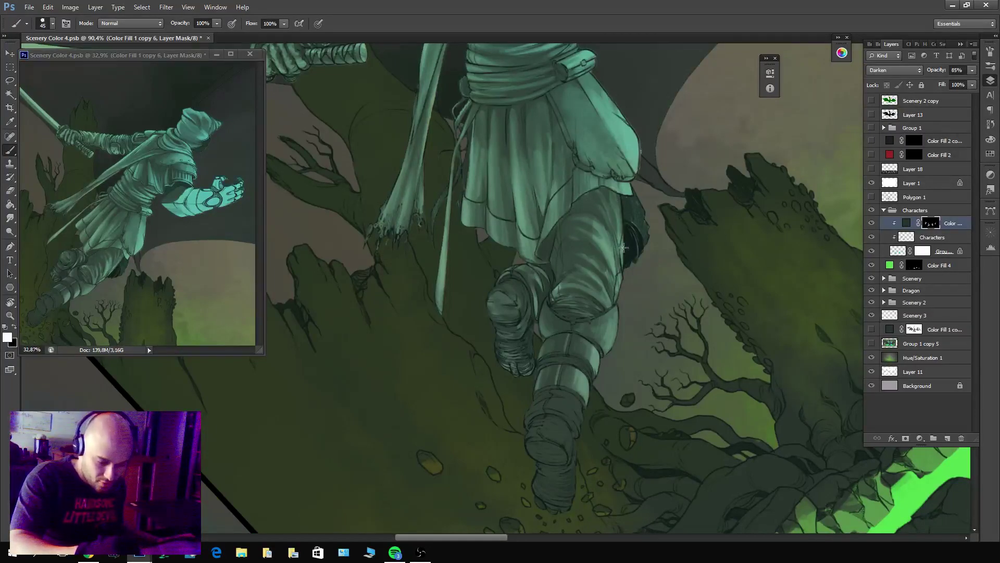
{"action": "key", "text": "x"}
{"action": "key", "text": "x"}
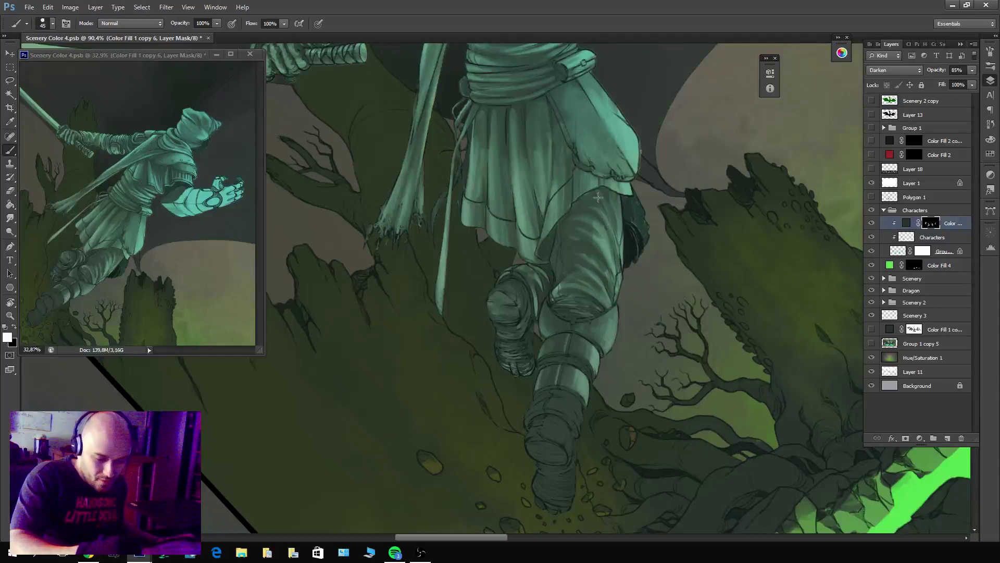
{"action": "key", "text": "x"}
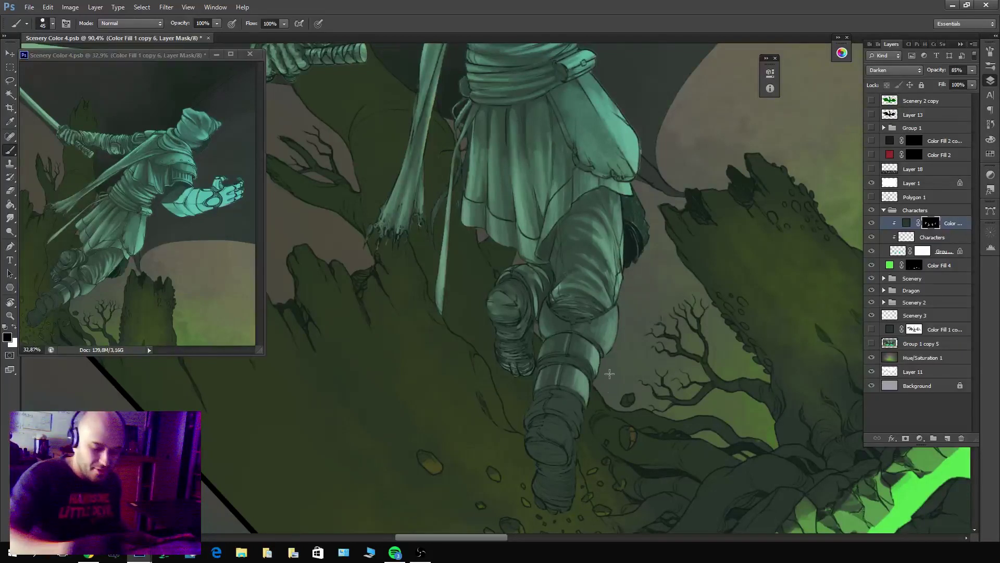
Shade the lower shin wrappings of the front leg with light bands and dark creases above the ankle.
{"action": "scroll", "coordinate": [677, 282], "scroll_direction": "down", "scroll_amount": 3}
{"action": "scroll", "coordinate": [677, 282], "scroll_direction": "left", "scroll_amount": 2}
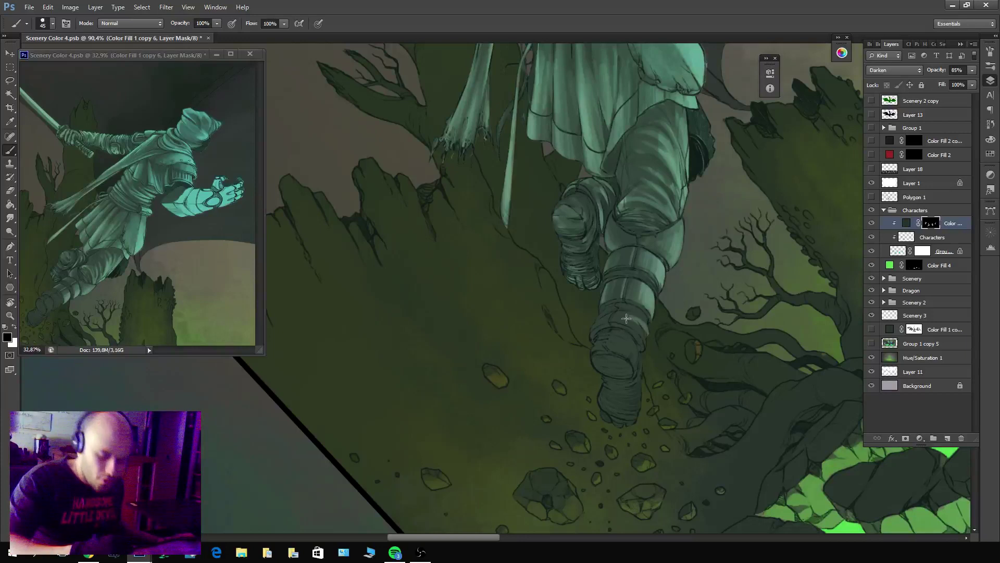
{"action": "key", "text": "x"}
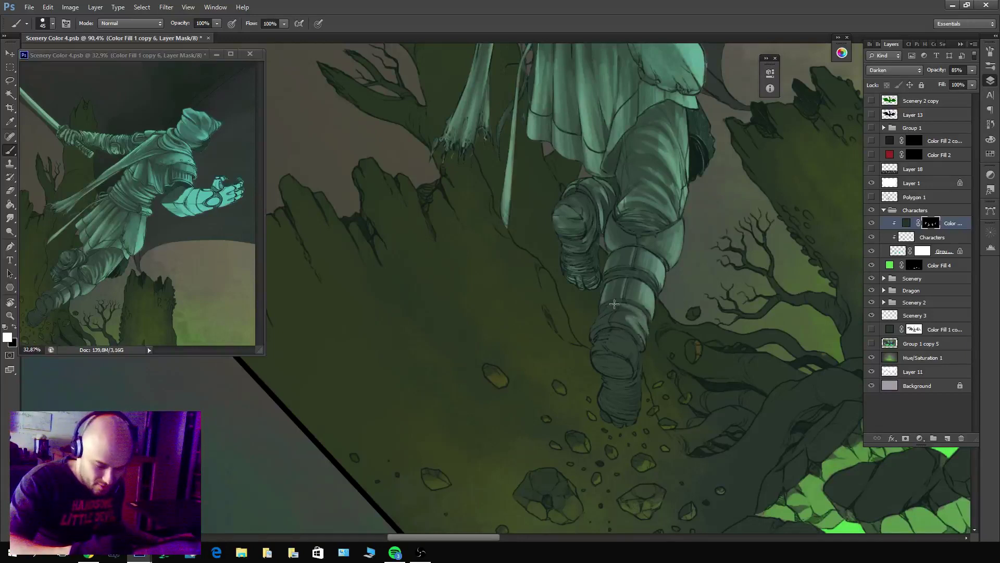
{"action": "key", "text": "x"}
{"action": "key", "text": "x"}
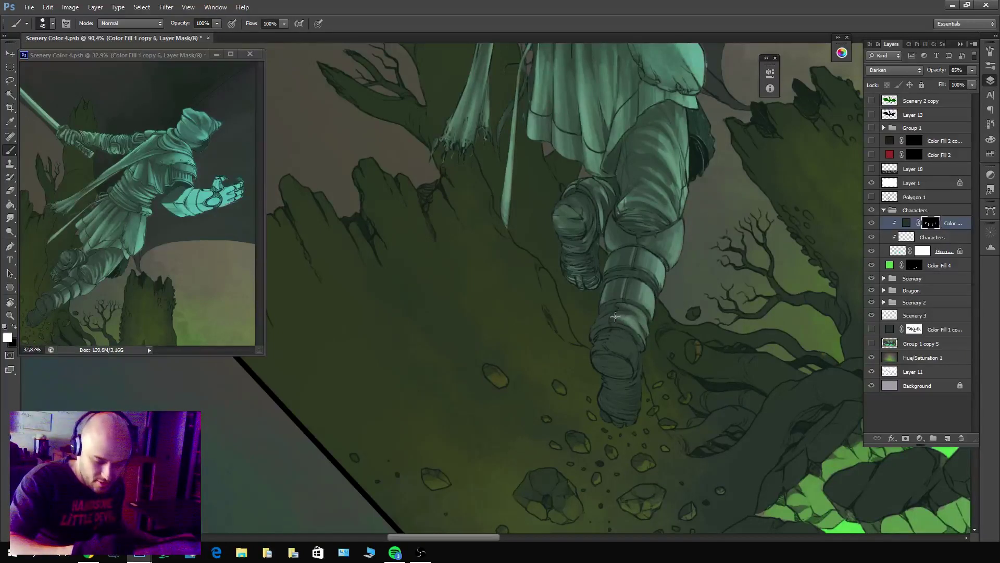
{"action": "key", "text": "x"}
{"action": "key", "text": "x"}
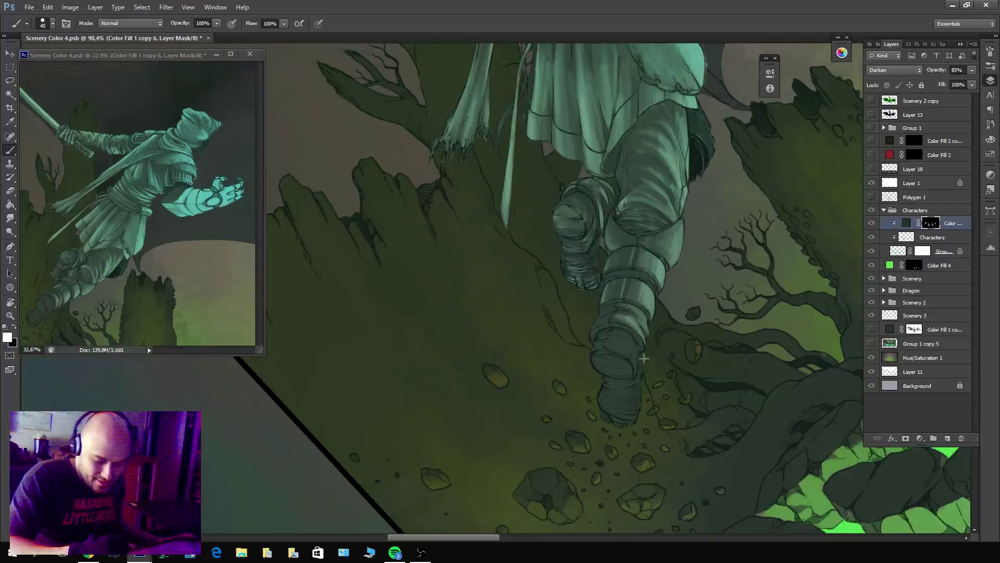
Bring out highlights and creases on the front leg's ankle and wrapped foot.
{"action": "key", "text": "x"}
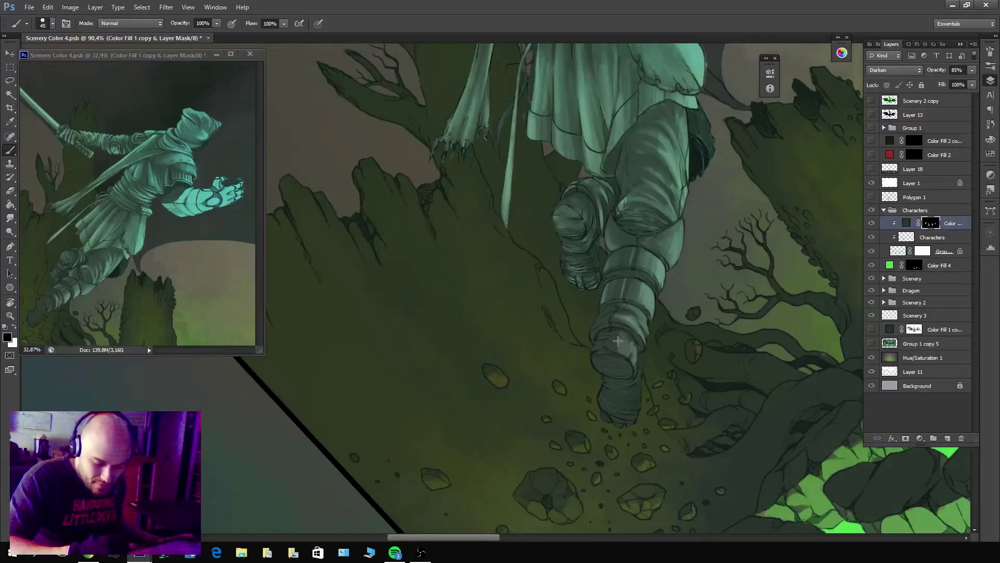
{"action": "key", "text": "x"}
{"action": "key", "text": "x"}
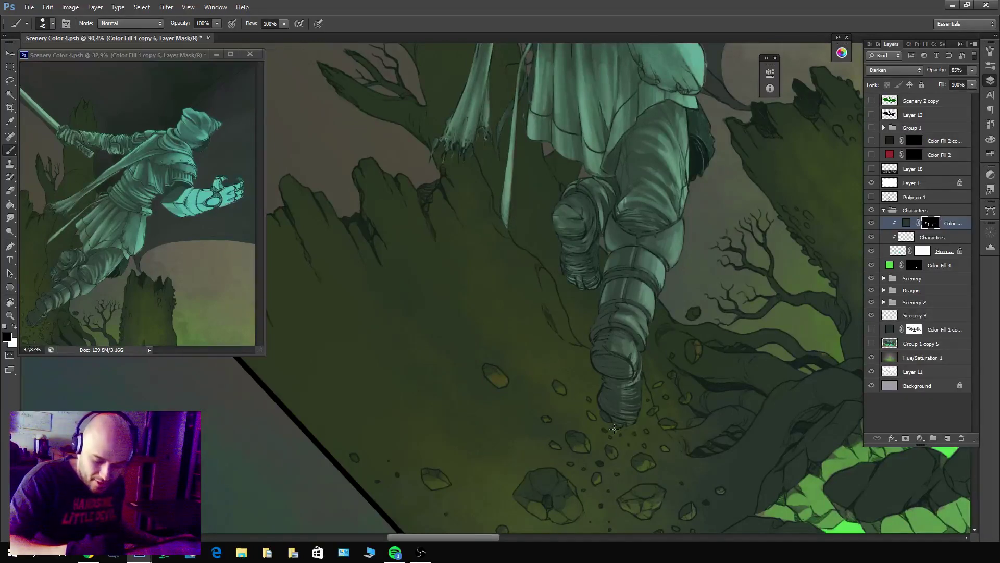
{"action": "key", "text": "x"}
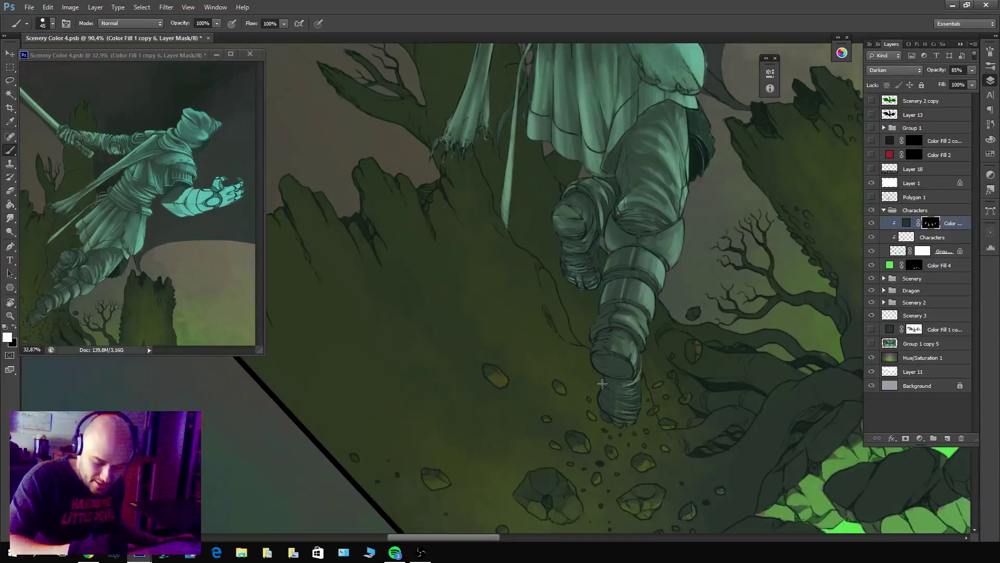
Refine the shadows and highlights around the front ankle wrappings, and return to a 47.8% view of the whole figure.
{"action": "key", "text": "x"}
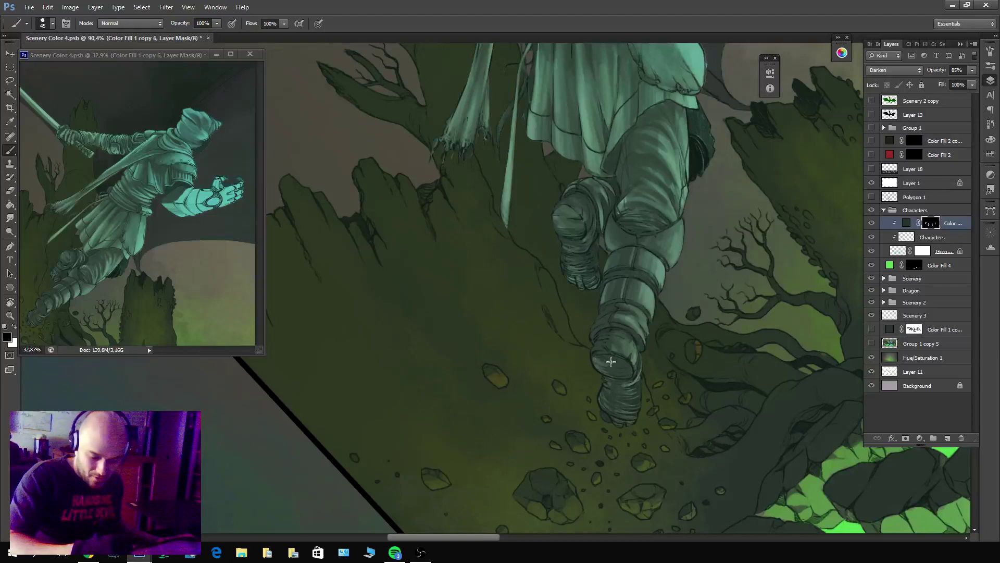
{"action": "key", "text": "x"}
{"action": "key", "text": "x"}
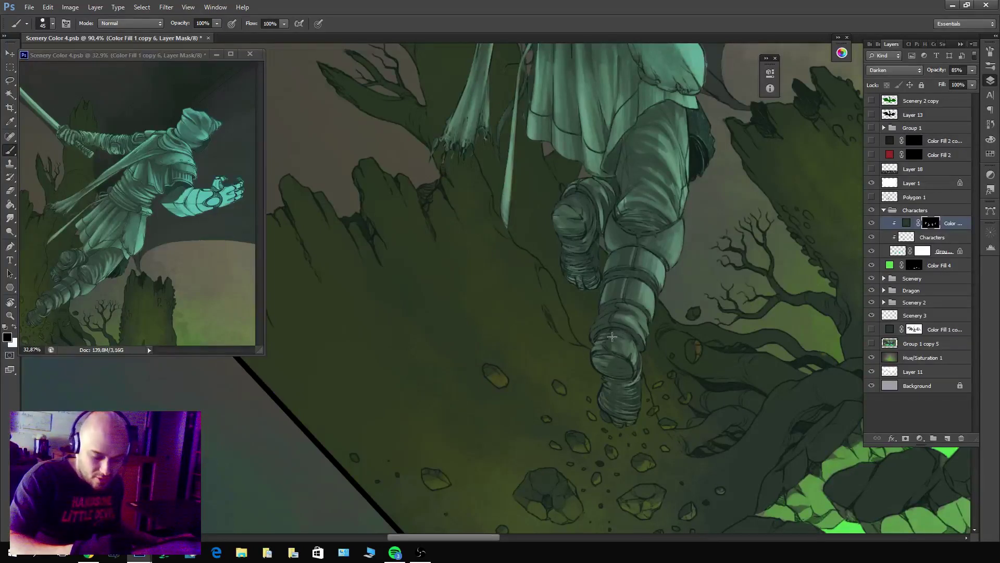
{"action": "key", "text": "x"}
{"action": "key", "text": "x"}
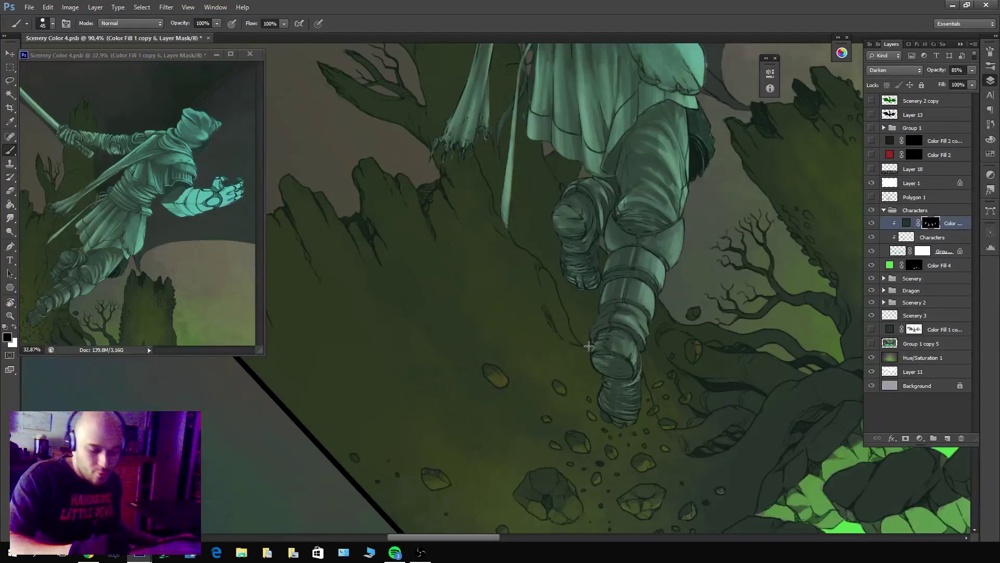
{"action": "key", "text": "x"}
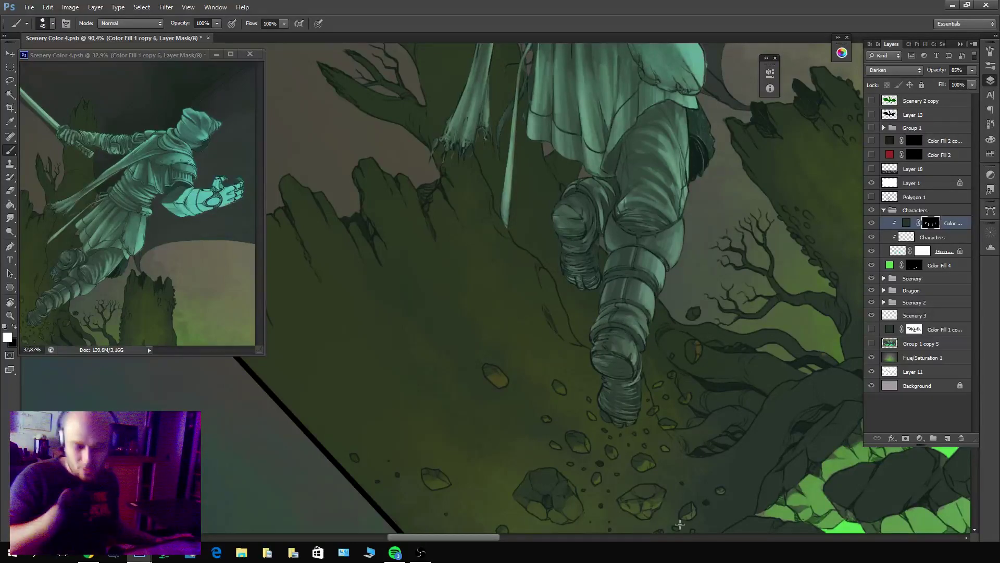
{"action": "scroll", "coordinate": [740, 264], "scroll_direction": "down", "scroll_amount": 4}
{"action": "key", "text": "Escape"}
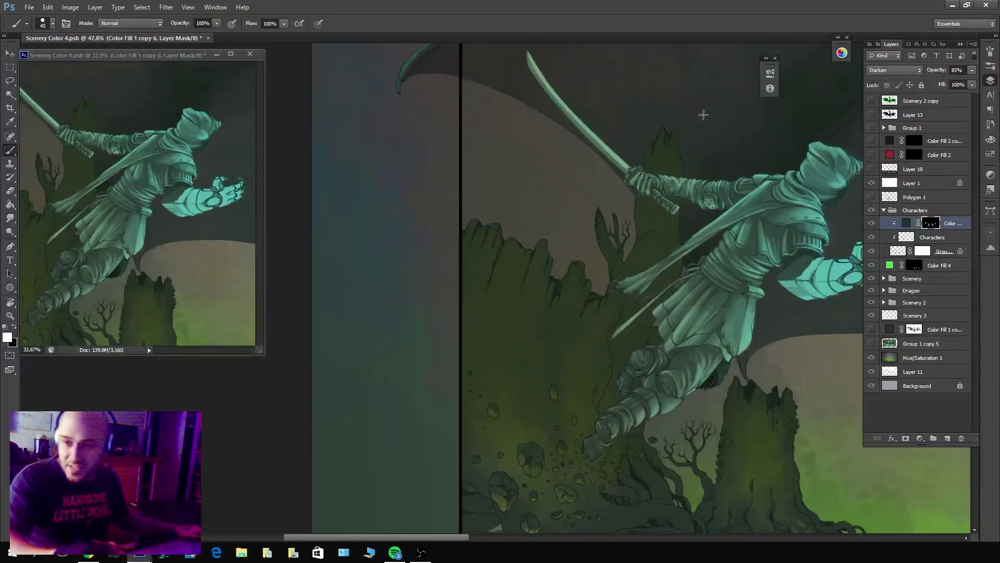
Soften the shading on the tunic skirt and upper body with the Comic Brush Medium Soft preset at size 80.
{"action": "scroll", "coordinate": [706, 203], "scroll_direction": "up", "scroll_amount": 2}
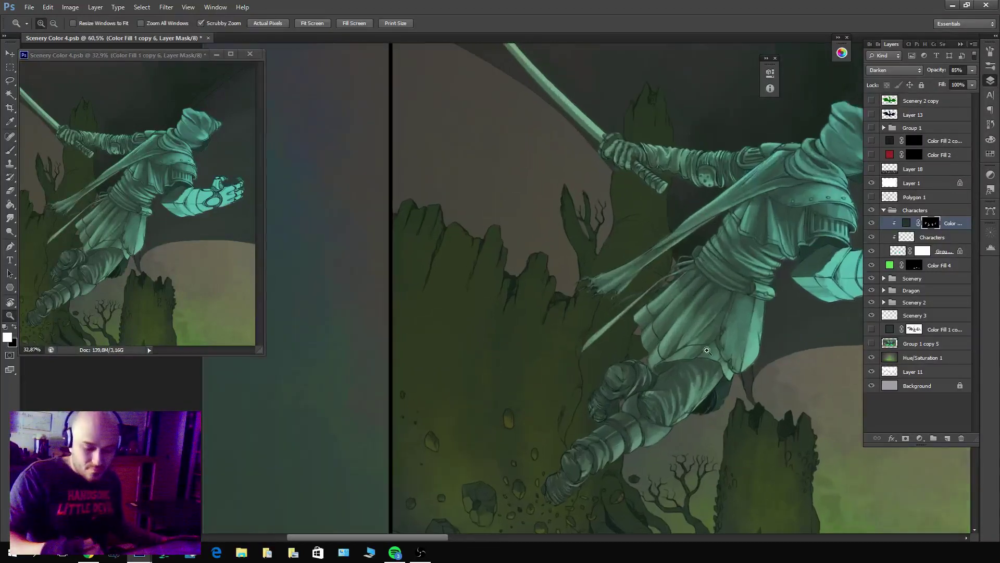
{"action": "left_click", "coordinate": [24, 23]}
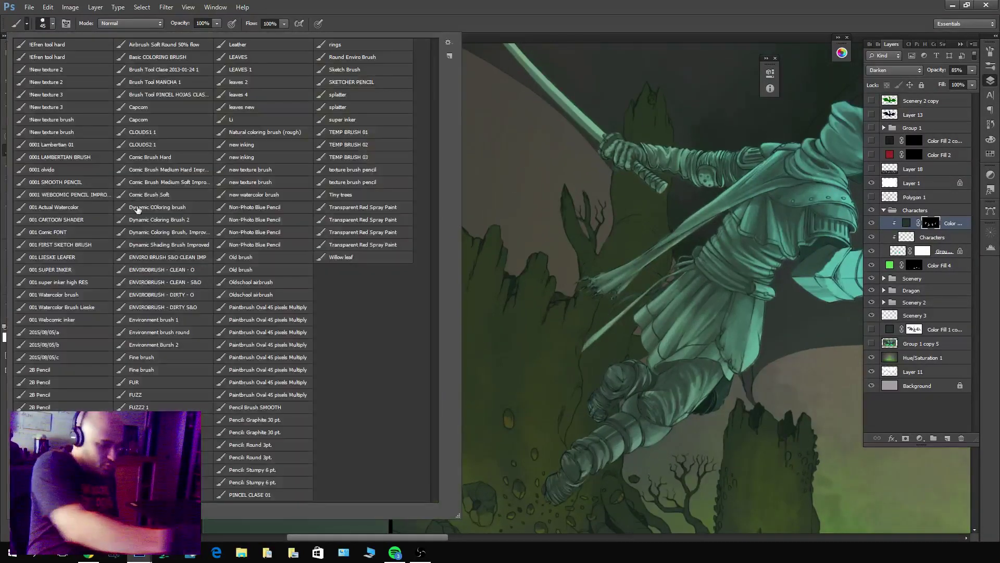
{"action": "left_click", "coordinate": [161, 182]}
{"action": "left_click", "coordinate": [556, 268]}
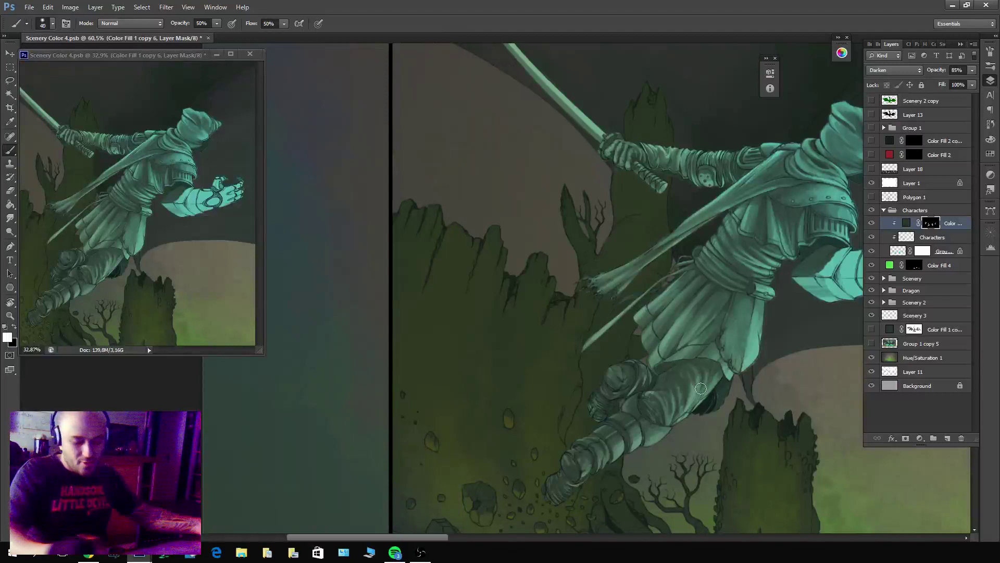
{"action": "key", "text": "bracketright"}
{"action": "key", "text": "bracketright"}
{"action": "key", "text": "bracketright"}
{"action": "key", "text": "bracketright"}
{"action": "key", "text": "bracketright"}
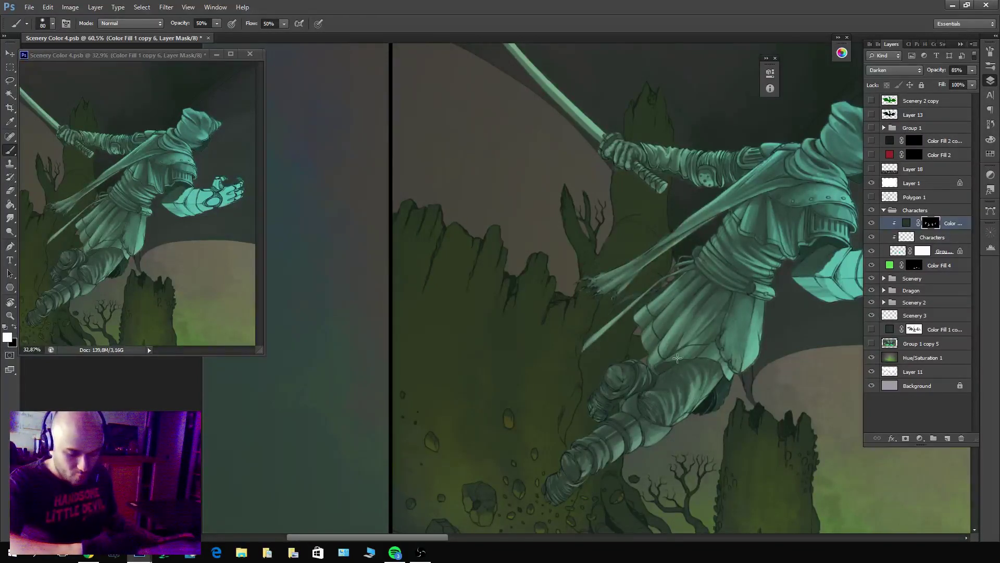
{"action": "mouse_move", "coordinate": [677, 358]}
{"action": "left_mouse_down"}
{"action": "mouse_move", "coordinate": [676, 330]}
{"action": "mouse_move", "coordinate": [707, 320]}
{"action": "mouse_move", "coordinate": [702, 292]}
{"action": "mouse_move", "coordinate": [766, 195]}
{"action": "left_mouse_up"}
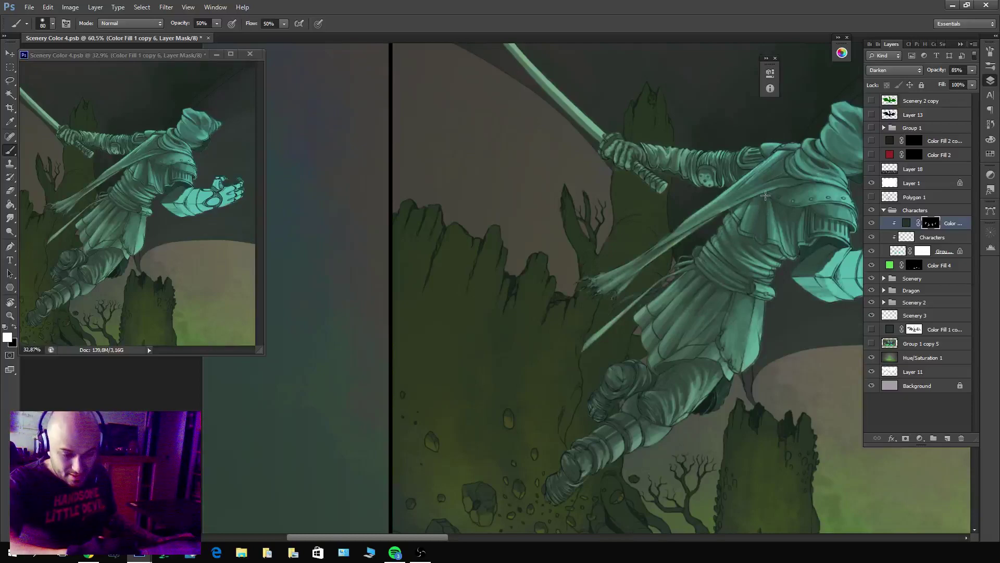
Check the swordsman against the wider dragon scene and save the document.
{"action": "scroll", "coordinate": [766, 195], "scroll_direction": "down", "scroll_amount": 6}
{"action": "left_click_drag", "start_coordinate": [938, 333], "coordinate": [695, 339]}
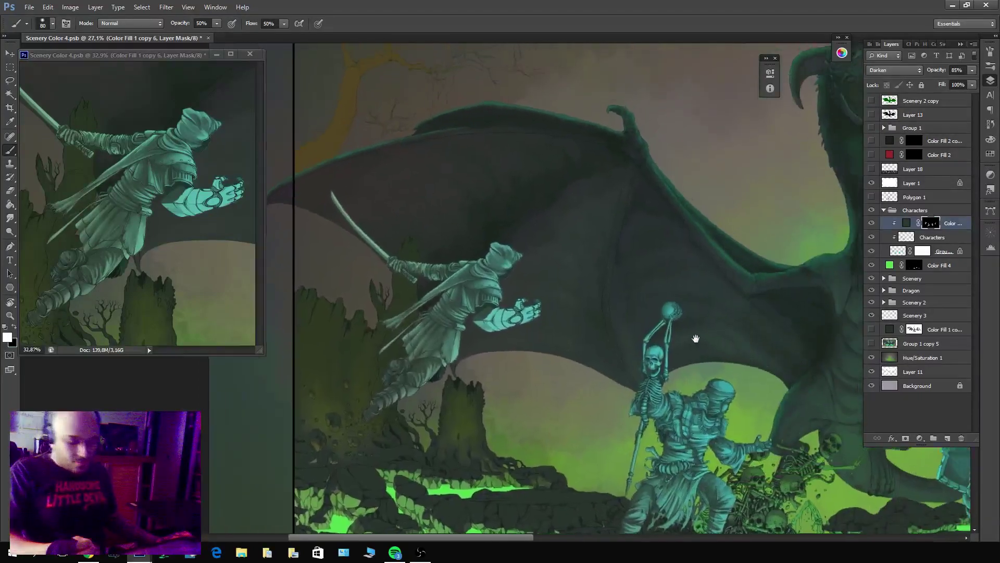
{"action": "scroll", "coordinate": [518, 284], "scroll_direction": "up", "scroll_amount": 5}
{"action": "key", "text": "ctrl+s"}
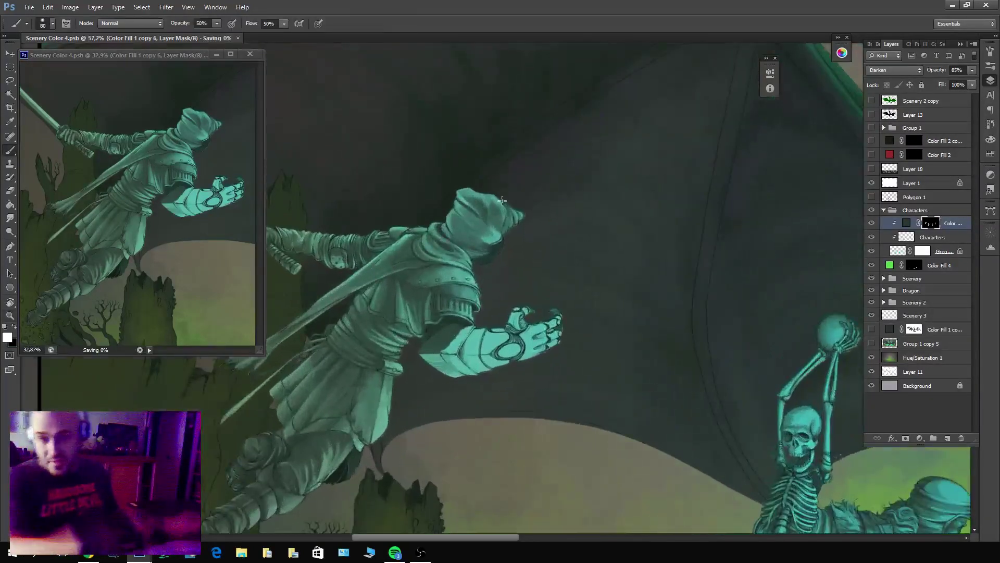
Block in shadow across the upper half of the armored forearm with the 001 Watercolor brush at size 45.
{"action": "left_click", "coordinate": [26, 24]}
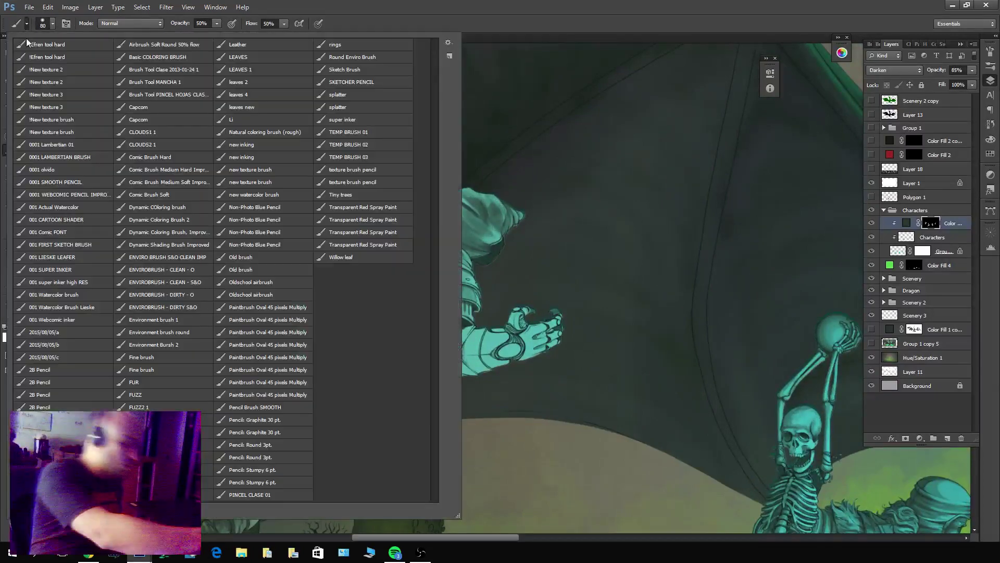
{"action": "left_click", "coordinate": [52, 294]}
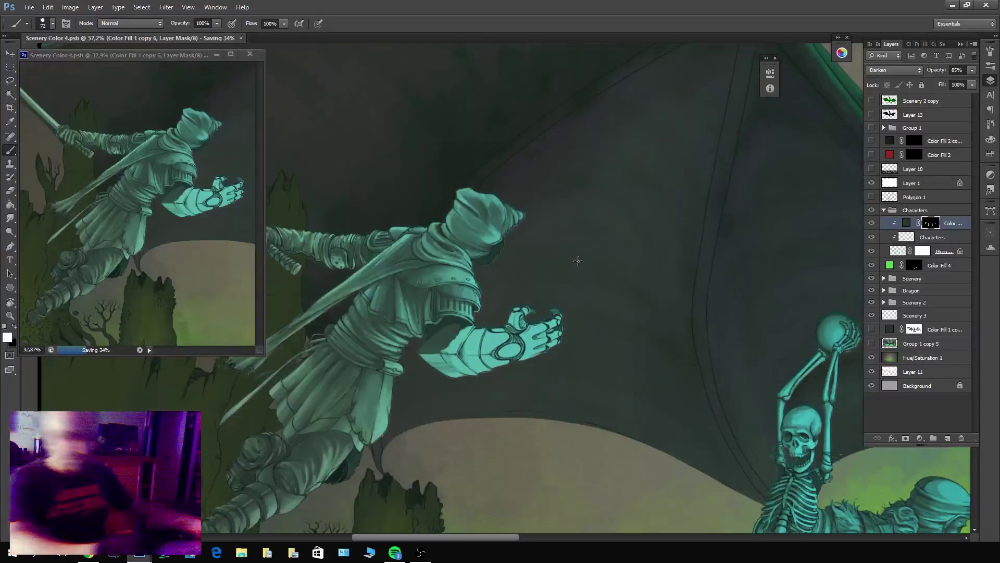
{"action": "key", "text": "bracketleft"}
{"action": "key", "text": "bracketleft"}
{"action": "key", "text": "bracketleft"}
{"action": "key", "text": "bracketleft"}
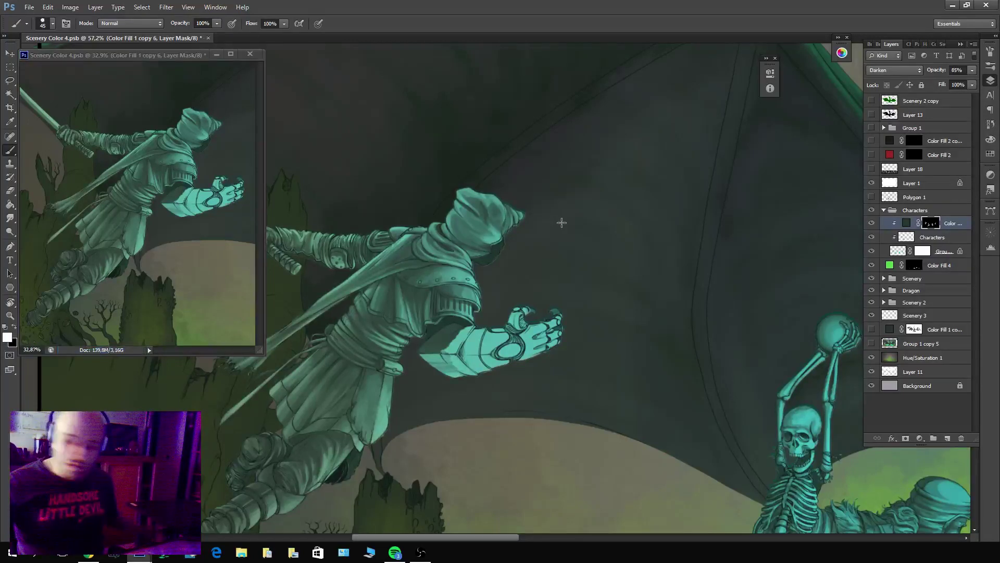
{"action": "mouse_move", "coordinate": [492, 342]}
{"action": "left_mouse_down"}
{"action": "mouse_move", "coordinate": [438, 347]}
{"action": "mouse_move", "coordinate": [494, 345]}
{"action": "mouse_move", "coordinate": [472, 352]}
{"action": "mouse_move", "coordinate": [486, 350]}
{"action": "mouse_move", "coordinate": [449, 339]}
{"action": "mouse_move", "coordinate": [494, 328]}
{"action": "mouse_move", "coordinate": [469, 323]}
{"action": "left_mouse_up"}
{"action": "left_click", "coordinate": [484, 336], "text": "ctrl"}
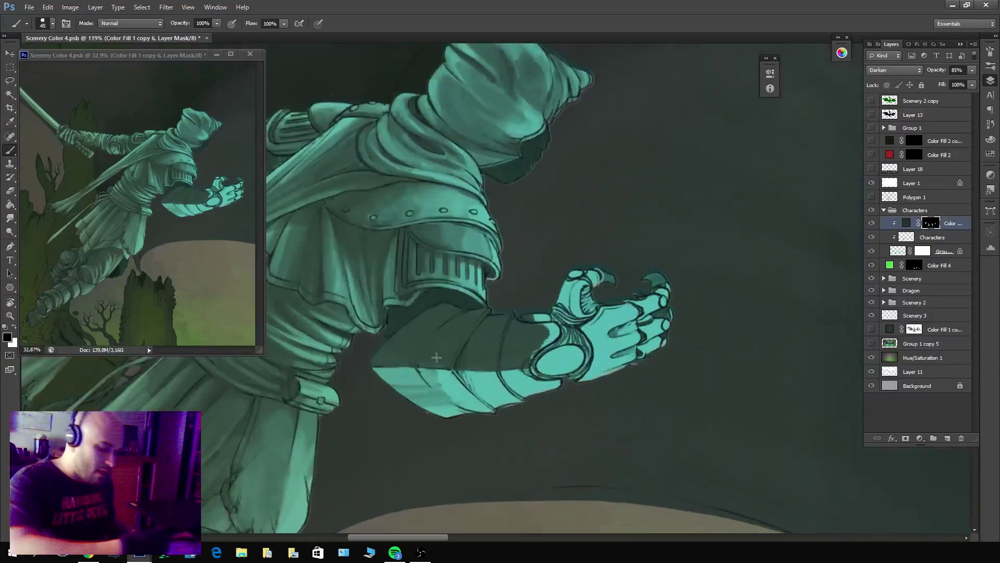
Bring soft light into the shadow on the forearm plate nearest the elbow.
{"action": "mouse_move", "coordinate": [429, 354]}
{"action": "left_mouse_down"}
{"action": "mouse_move", "coordinate": [450, 365]}
{"action": "mouse_move", "coordinate": [429, 352]}
{"action": "mouse_move", "coordinate": [463, 342]}
{"action": "mouse_move", "coordinate": [435, 328]}
{"action": "mouse_move", "coordinate": [474, 341]}
{"action": "mouse_move", "coordinate": [416, 359]}
{"action": "mouse_move", "coordinate": [461, 366]}
{"action": "mouse_move", "coordinate": [446, 330]}
{"action": "mouse_move", "coordinate": [424, 328]}
{"action": "mouse_move", "coordinate": [429, 336]}
{"action": "mouse_move", "coordinate": [409, 351]}
{"action": "mouse_move", "coordinate": [372, 365]}
{"action": "mouse_move", "coordinate": [396, 365]}
{"action": "mouse_move", "coordinate": [379, 348]}
{"action": "mouse_move", "coordinate": [420, 348]}
{"action": "mouse_move", "coordinate": [402, 339]}
{"action": "mouse_move", "coordinate": [426, 335]}
{"action": "mouse_move", "coordinate": [388, 339]}
{"action": "mouse_move", "coordinate": [377, 345]}
{"action": "mouse_move", "coordinate": [419, 359]}
{"action": "mouse_move", "coordinate": [384, 350]}
{"action": "mouse_move", "coordinate": [438, 339]}
{"action": "left_mouse_up"}
{"action": "key", "text": "x"}
{"action": "key", "text": "x"}
{"action": "key", "text": "x"}
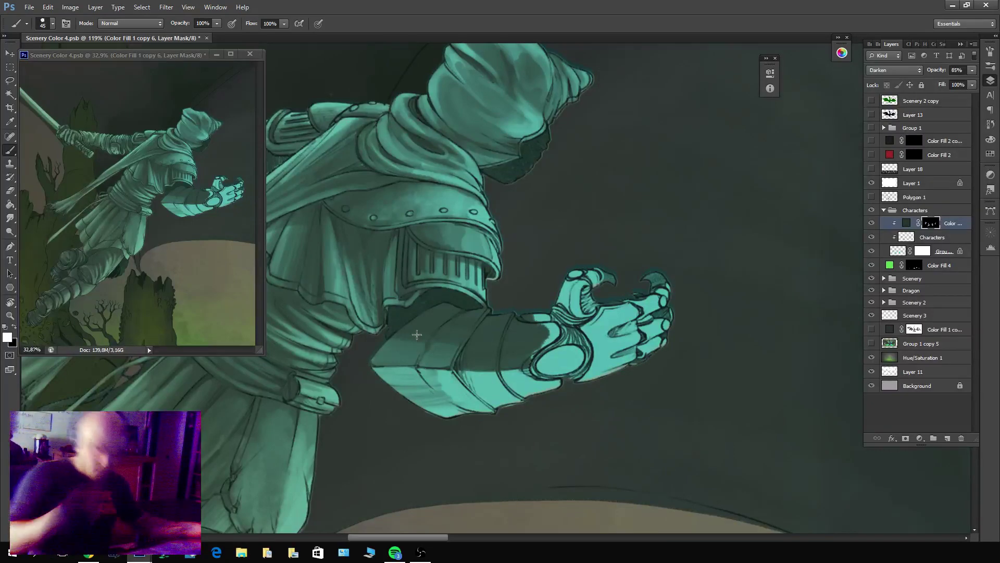
Refine light and shadow along the elbow plate's upper edge beneath the sleeve with the brush at size 40.
{"action": "key", "text": "bracketleft"}
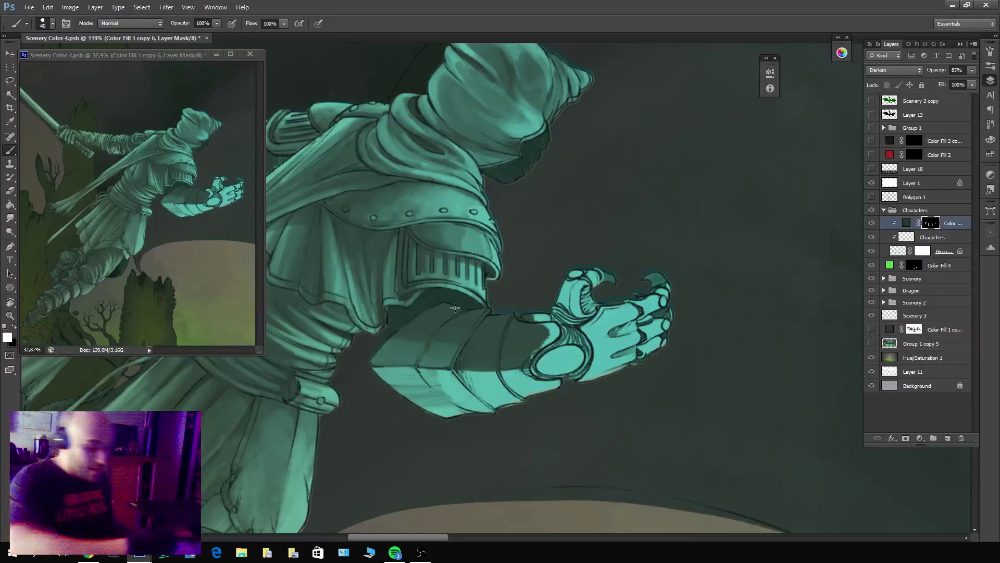
{"action": "mouse_move", "coordinate": [463, 309]}
{"action": "left_mouse_down"}
{"action": "mouse_move", "coordinate": [433, 307]}
{"action": "mouse_move", "coordinate": [453, 316]}
{"action": "mouse_move", "coordinate": [442, 325]}
{"action": "mouse_move", "coordinate": [432, 320]}
{"action": "mouse_move", "coordinate": [465, 315]}
{"action": "mouse_move", "coordinate": [422, 312]}
{"action": "left_mouse_up"}
{"action": "key", "text": "x"}
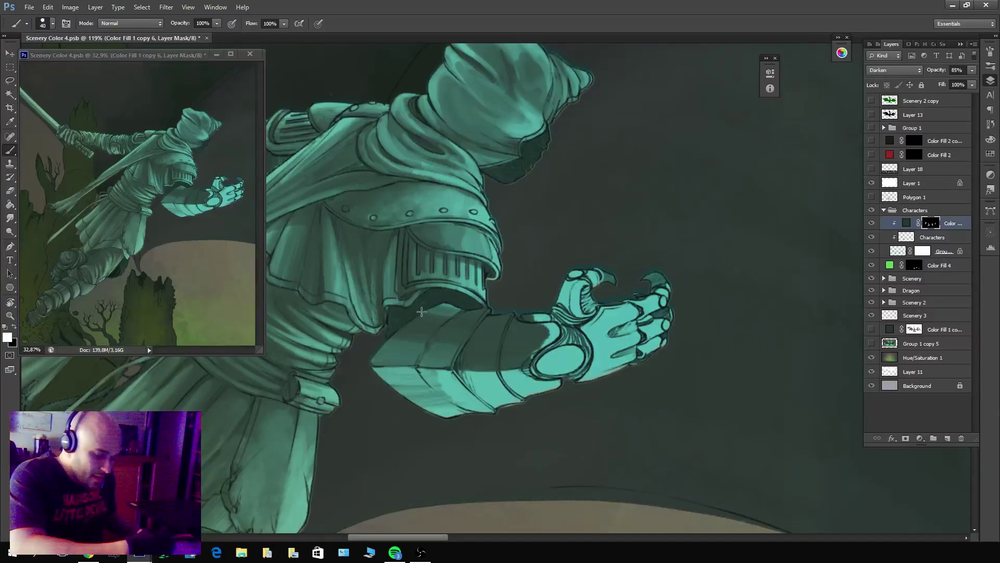
{"action": "key", "text": "x"}
{"action": "mouse_move", "coordinate": [482, 311]}
{"action": "left_mouse_down"}
{"action": "mouse_move", "coordinate": [448, 332]}
{"action": "mouse_move", "coordinate": [477, 324]}
{"action": "mouse_move", "coordinate": [452, 321]}
{"action": "mouse_move", "coordinate": [513, 313]}
{"action": "mouse_move", "coordinate": [442, 294]}
{"action": "left_mouse_up"}
{"action": "key", "text": "x"}
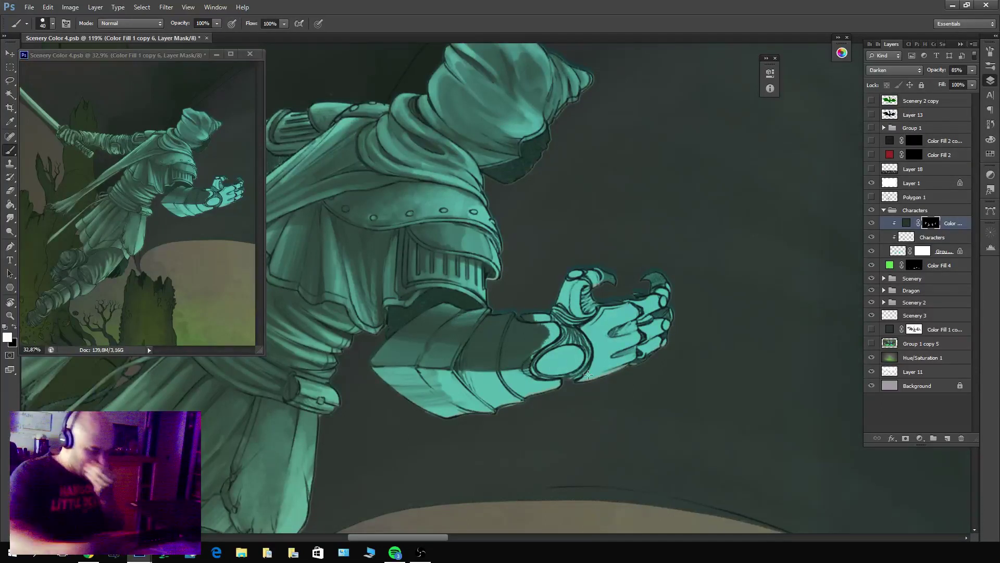
Pick out the ridge and seam of the elbow plate with fine light and dark strokes at brush size 25.
{"action": "key", "text": "x"}
{"action": "key", "text": "bracketleft"}
{"action": "key", "text": "bracketleft"}
{"action": "key", "text": "bracketleft"}
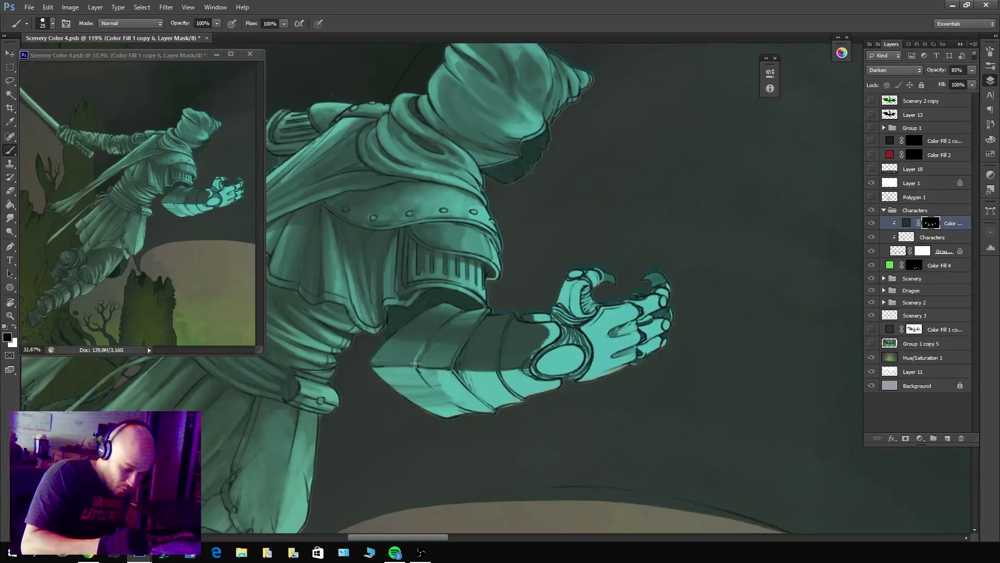
{"action": "key", "text": "x"}
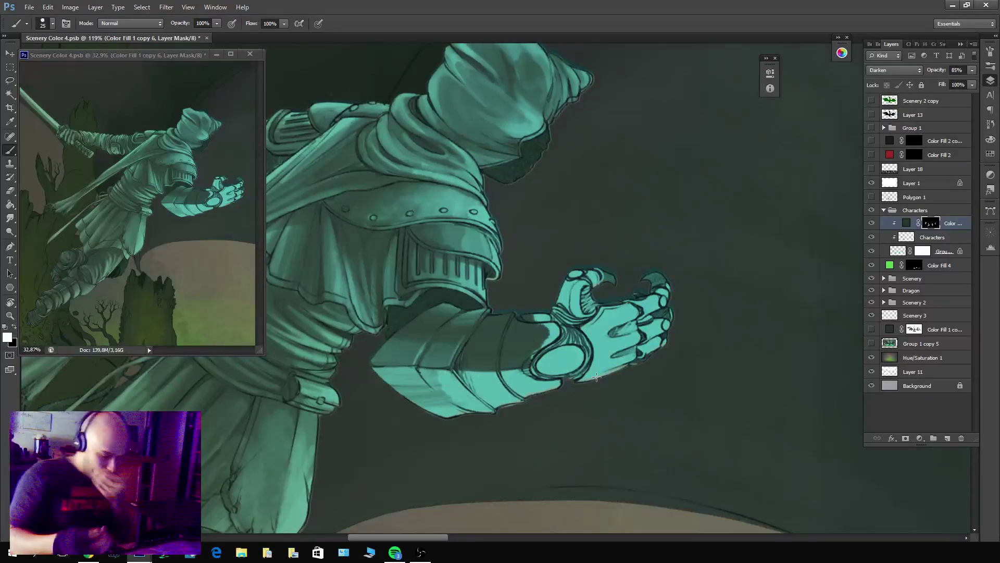
Model the middle forearm plate with alternating light and shadow strokes using a larger brush, up to size 50.
{"action": "key", "text": "x"}
{"action": "key", "text": "bracketright"}
{"action": "key", "text": "bracketright"}
{"action": "key", "text": "bracketright"}
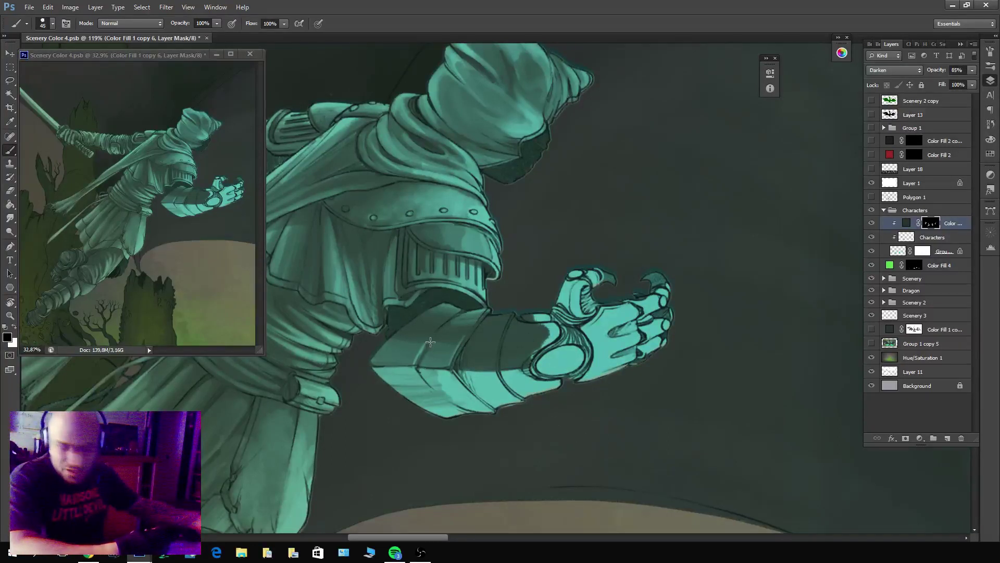
{"action": "key", "text": "x"}
{"action": "key", "text": "x"}
{"action": "mouse_move", "coordinate": [456, 365]}
{"action": "left_mouse_down"}
{"action": "mouse_move", "coordinate": [528, 357]}
{"action": "mouse_move", "coordinate": [463, 357]}
{"action": "mouse_move", "coordinate": [528, 349]}
{"action": "mouse_move", "coordinate": [468, 343]}
{"action": "mouse_move", "coordinate": [469, 357]}
{"action": "mouse_move", "coordinate": [493, 367]}
{"action": "mouse_move", "coordinate": [475, 341]}
{"action": "left_mouse_up"}
{"action": "key", "text": "x"}
{"action": "key", "text": "x"}
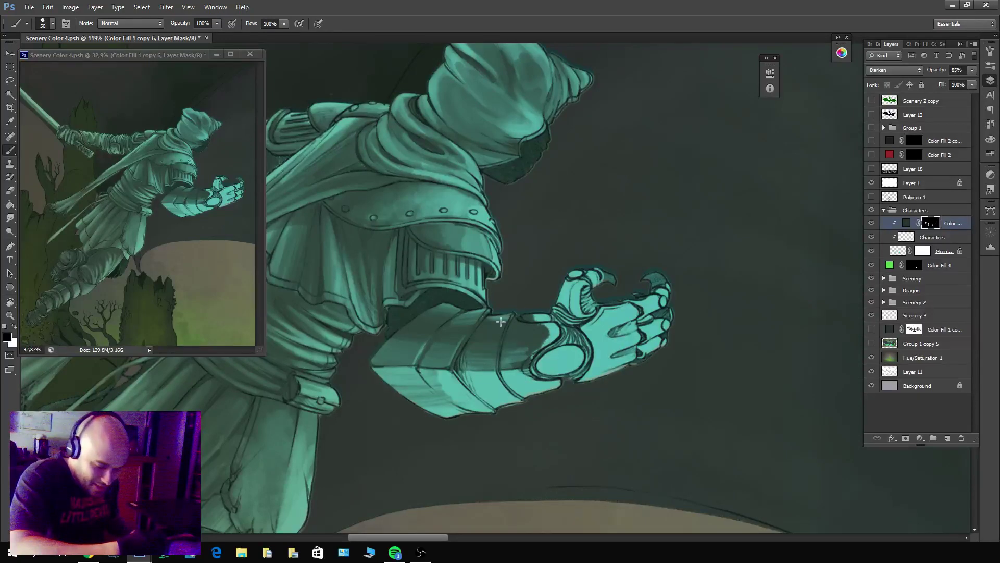
{"action": "key", "text": "x"}
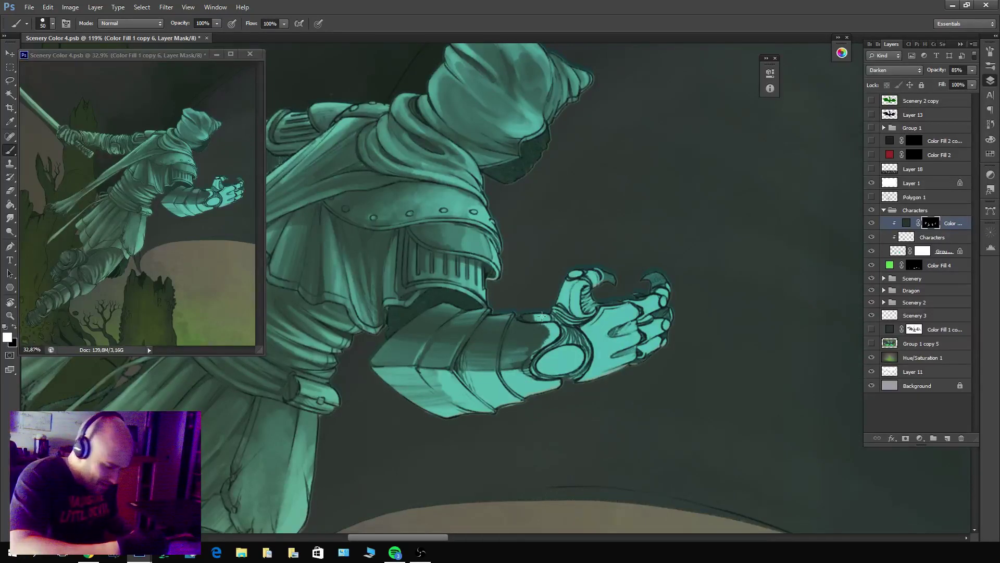
Sharpen the highlights along the middle forearm plate's edges, reducing the brush to size 25.
{"action": "key", "text": "bracketleft"}
{"action": "key", "text": "bracketleft"}
{"action": "key", "text": "bracketleft"}
{"action": "key", "text": "x"}
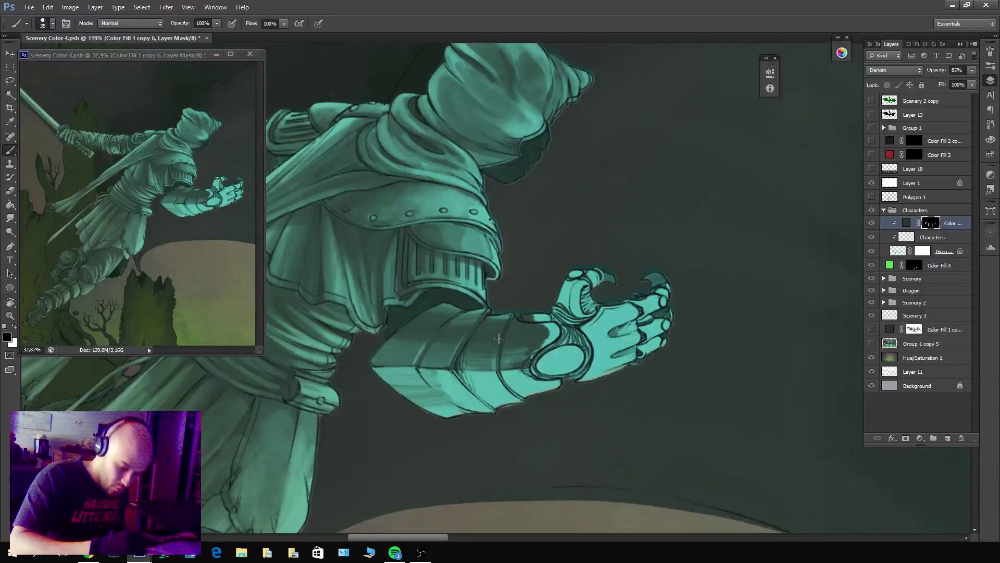
{"action": "key", "text": "bracketleft"}
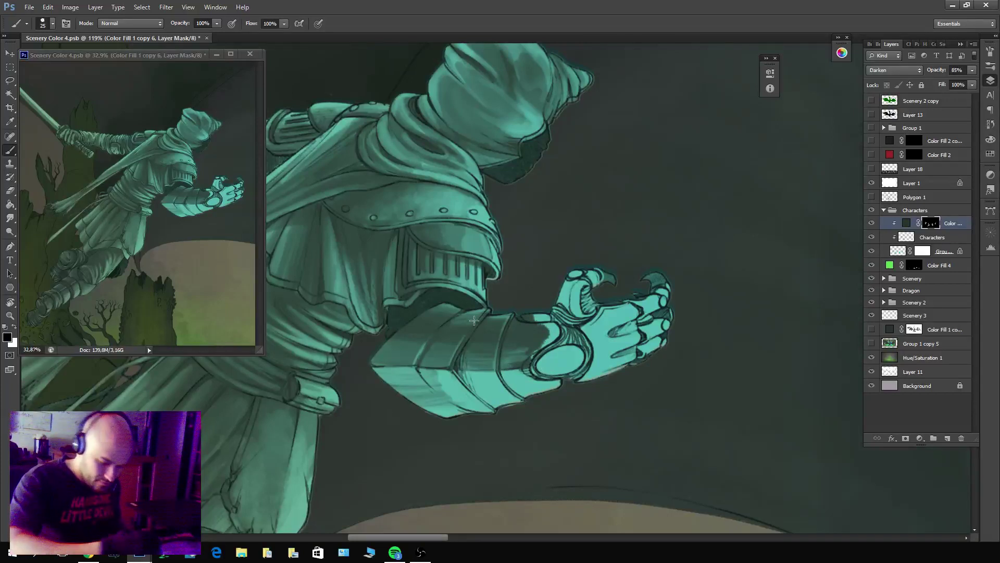
Lay shadow over the forearm plate nearest the wrist and onto the round wrist guard.
{"action": "key", "text": "x"}
{"action": "mouse_move", "coordinate": [505, 362]}
{"action": "left_mouse_down"}
{"action": "mouse_move", "coordinate": [527, 366]}
{"action": "mouse_move", "coordinate": [505, 257]}
{"action": "mouse_move", "coordinate": [480, 332]}
{"action": "mouse_move", "coordinate": [484, 311]}
{"action": "mouse_move", "coordinate": [543, 350]}
{"action": "mouse_move", "coordinate": [545, 378]}
{"action": "mouse_move", "coordinate": [525, 362]}
{"action": "mouse_move", "coordinate": [538, 381]}
{"action": "mouse_move", "coordinate": [529, 347]}
{"action": "mouse_move", "coordinate": [559, 332]}
{"action": "mouse_move", "coordinate": [554, 320]}
{"action": "mouse_move", "coordinate": [515, 310]}
{"action": "mouse_move", "coordinate": [561, 319]}
{"action": "left_mouse_up"}
{"action": "key", "text": "x"}
{"action": "key", "text": "bracketright"}
{"action": "key", "text": "x"}
{"action": "key", "text": "x"}
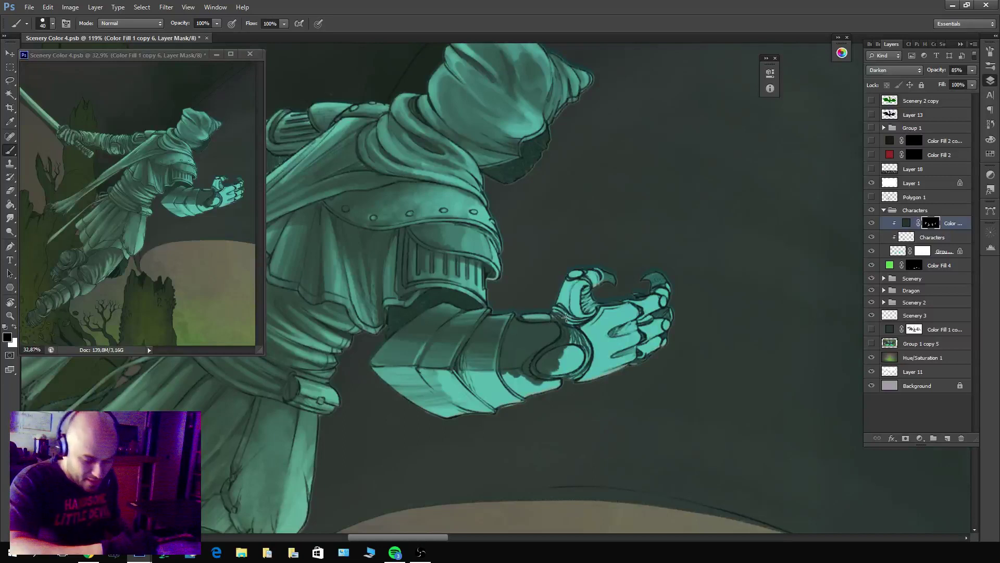
{"action": "key", "text": "x"}
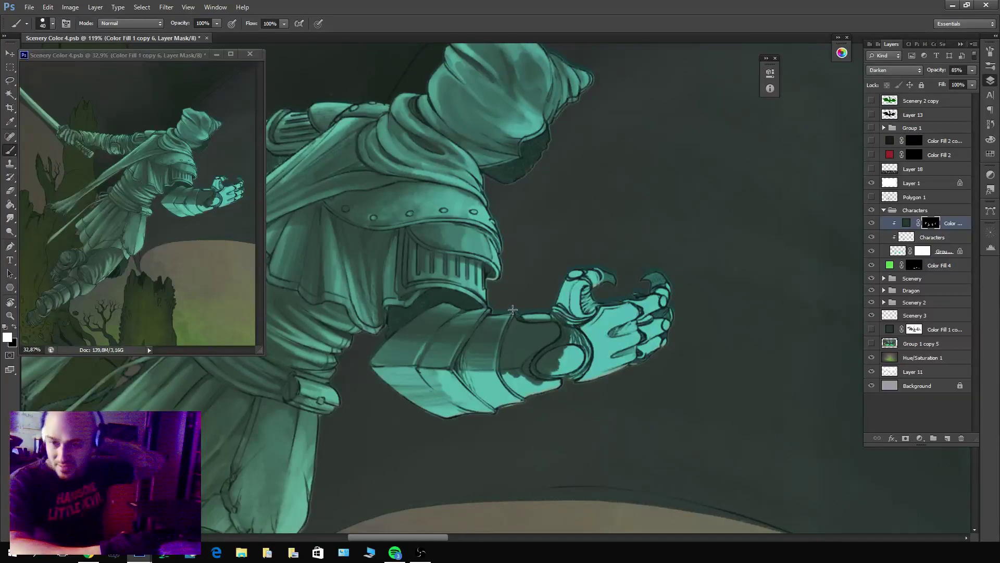
Blend light and shadow into the plate nearest the wrist with the brush between sizes 25 and 35.
{"action": "key", "text": "bracketleft"}
{"action": "key", "text": "bracketleft"}
{"action": "key", "text": "bracketleft"}
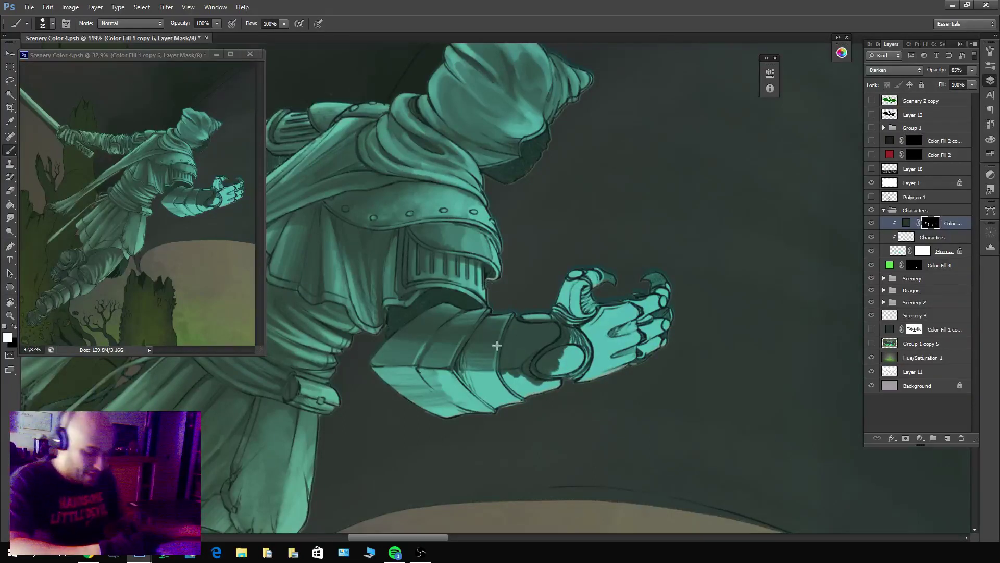
{"action": "key", "text": "x"}
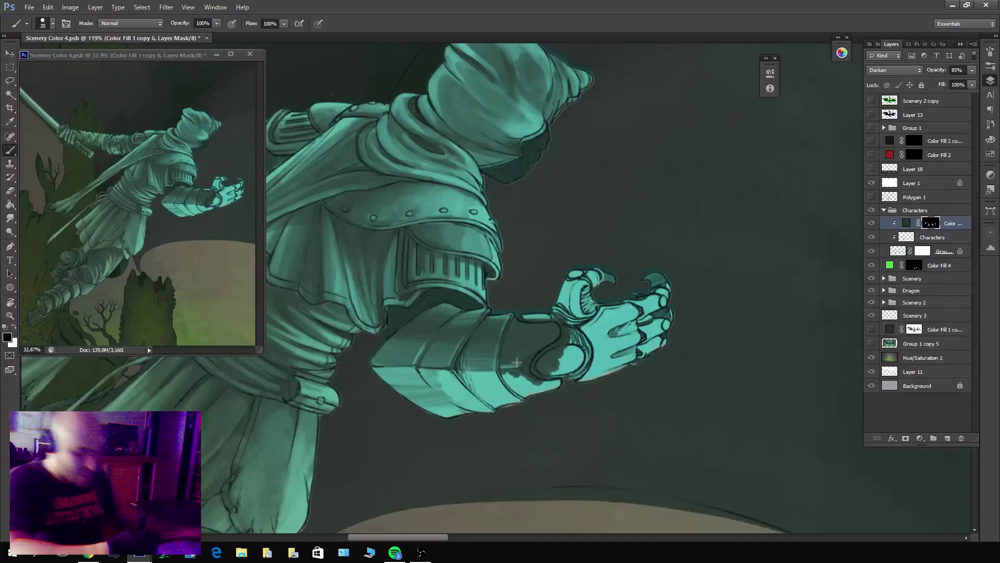
{"action": "key", "text": "bracketright"}
{"action": "key", "text": "x"}
{"action": "key", "text": "x"}
{"action": "mouse_move", "coordinate": [514, 367]}
{"action": "left_mouse_down"}
{"action": "mouse_move", "coordinate": [543, 356]}
{"action": "mouse_move", "coordinate": [499, 355]}
{"action": "mouse_move", "coordinate": [530, 346]}
{"action": "mouse_move", "coordinate": [506, 345]}
{"action": "mouse_move", "coordinate": [559, 339]}
{"action": "mouse_move", "coordinate": [505, 345]}
{"action": "mouse_move", "coordinate": [536, 355]}
{"action": "left_mouse_up"}
{"action": "key", "text": "x"}
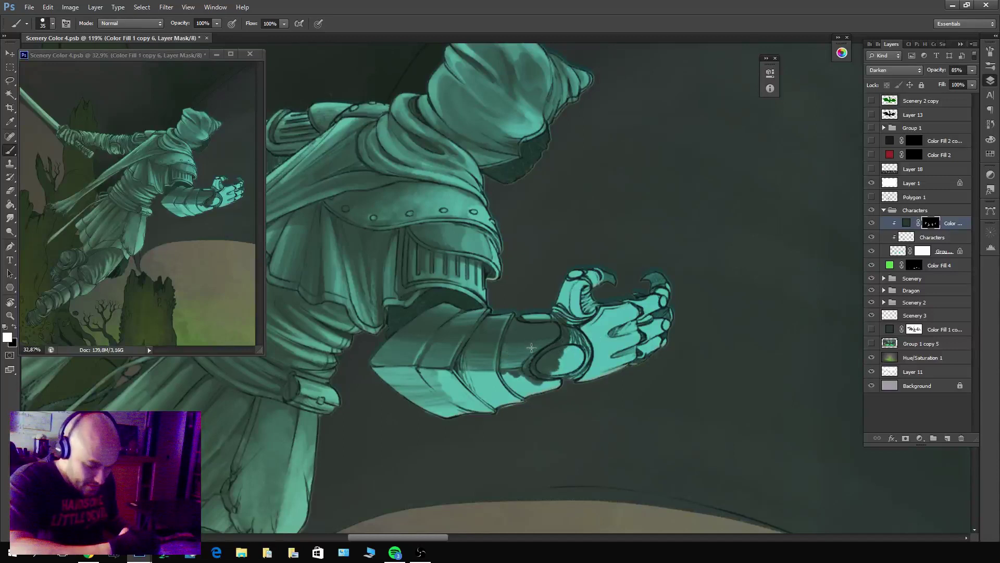
Highlight the curved rim of the plate nearest the wrist with the brush at size 20.
{"action": "key", "text": "x"}
{"action": "key", "text": "bracketleft"}
{"action": "key", "text": "bracketleft"}
{"action": "key", "text": "bracketleft"}
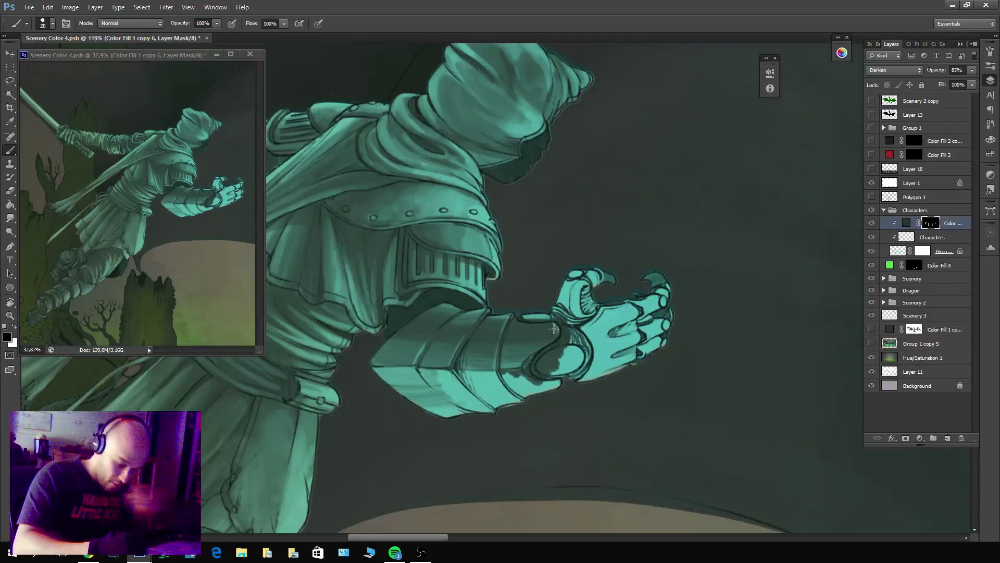
{"action": "left_click_drag", "start_coordinate": [552, 339], "coordinate": [527, 369]}
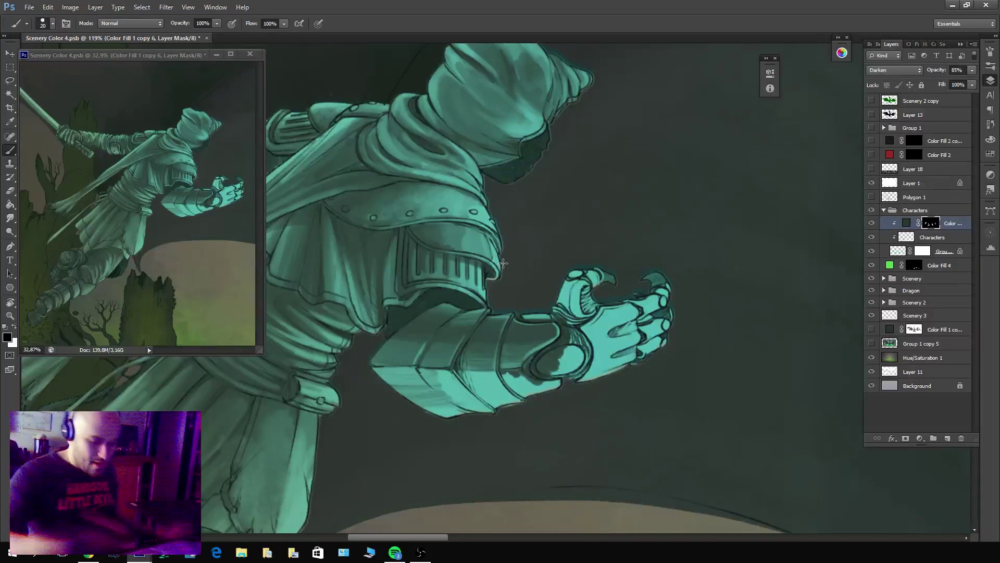
Shade the gauntlet's thumb and its claw with small alternating shadow and light strokes.
{"action": "key", "text": "x"}
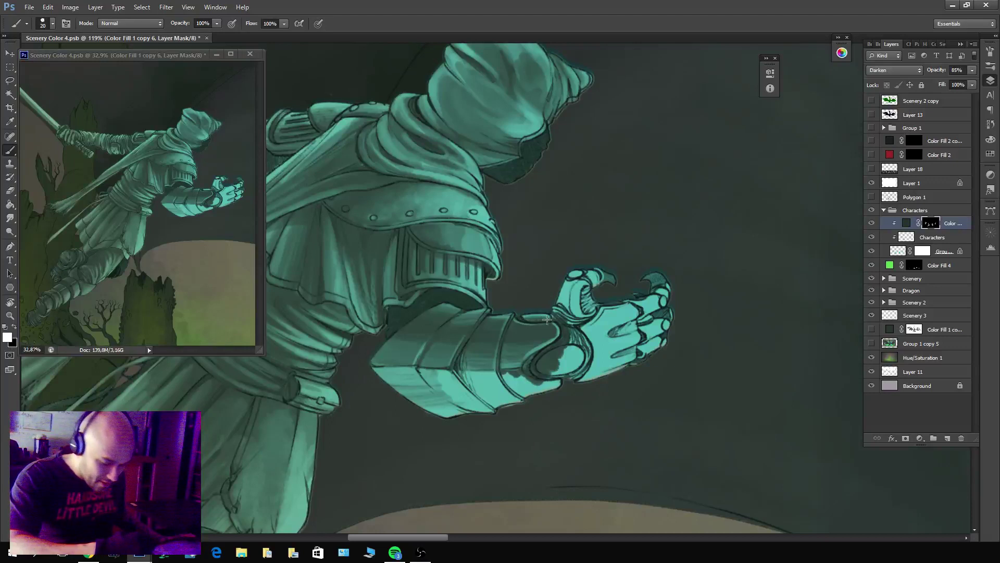
{"action": "key", "text": "x"}
{"action": "key", "text": "x"}
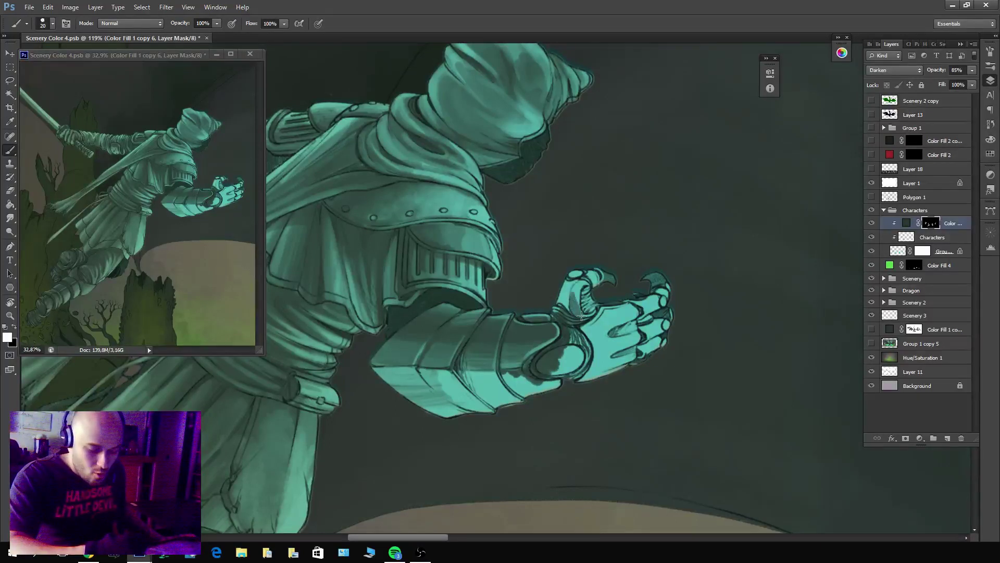
{"action": "key", "text": "x"}
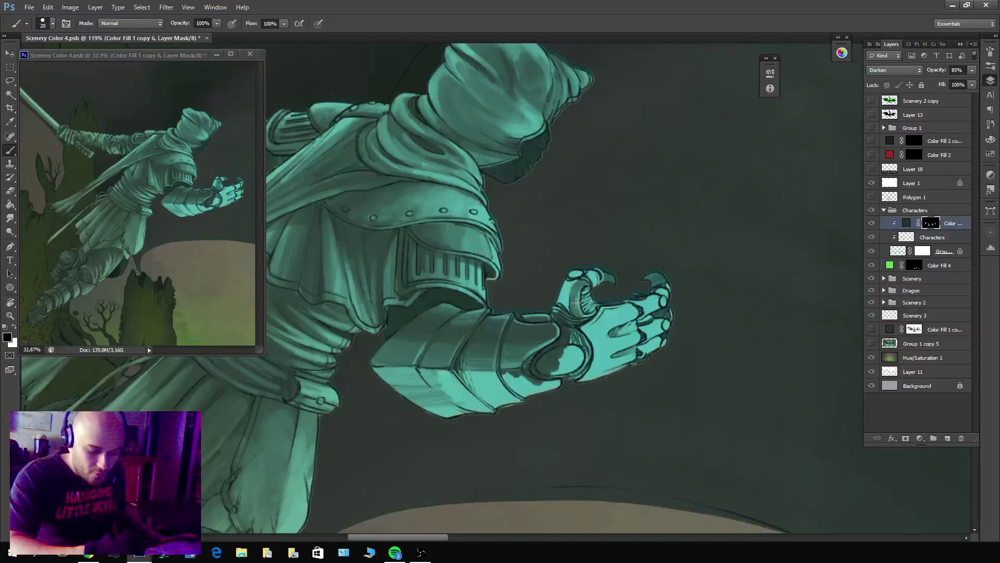
{"action": "key", "text": "x"}
{"action": "left_click_drag", "start_coordinate": [576, 281], "coordinate": [568, 291]}
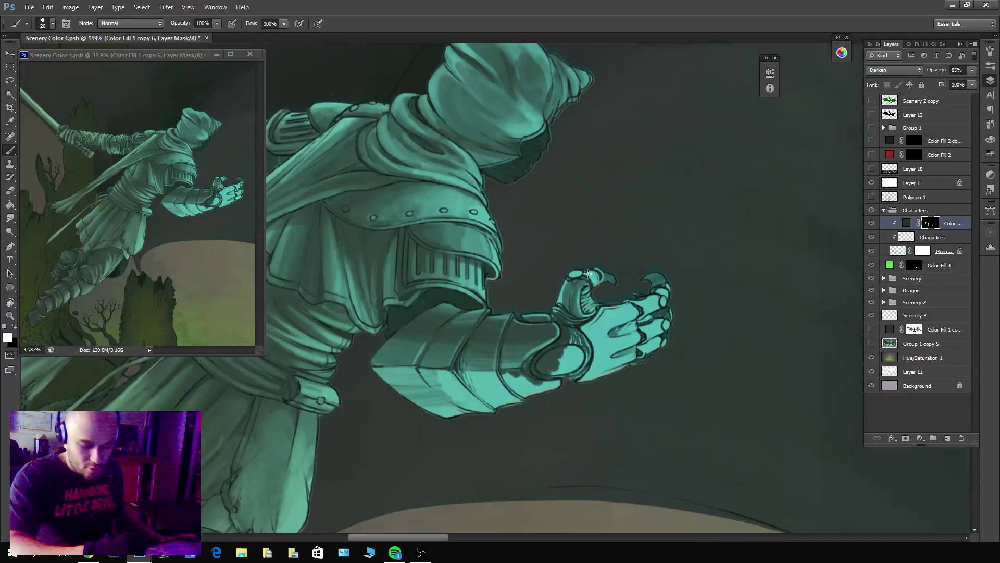
{"action": "key", "text": "x"}
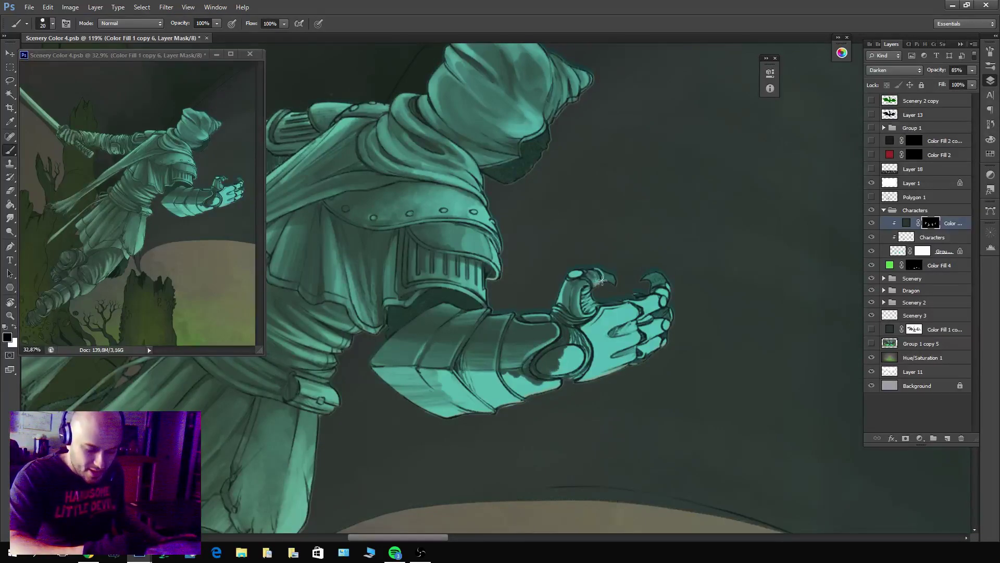
{"action": "key", "text": "x"}
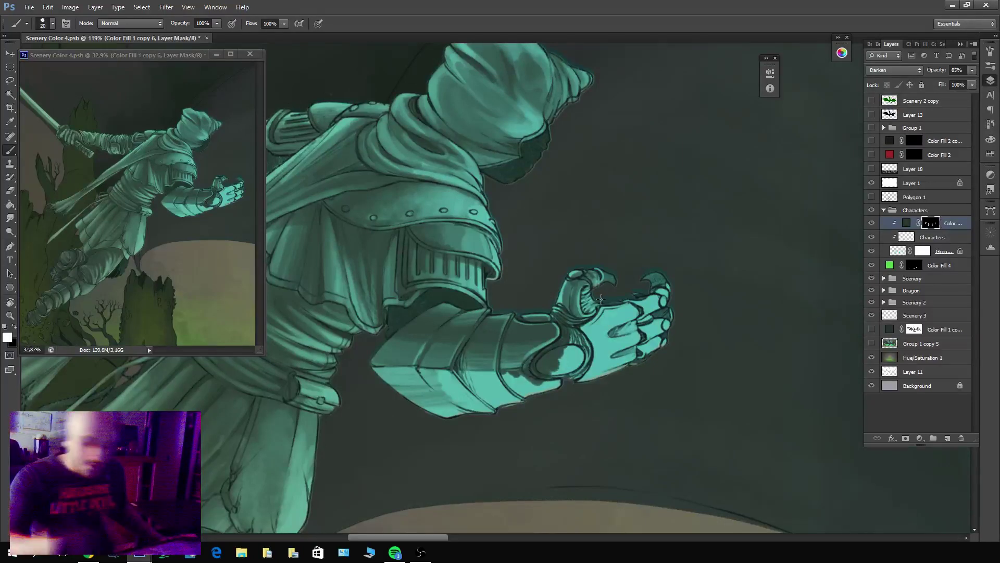
Refine the shading at the base and inner curve of the gauntlet's thumb with alternating size 20 strokes.
{"action": "key", "text": "x"}
{"action": "key", "text": "x"}
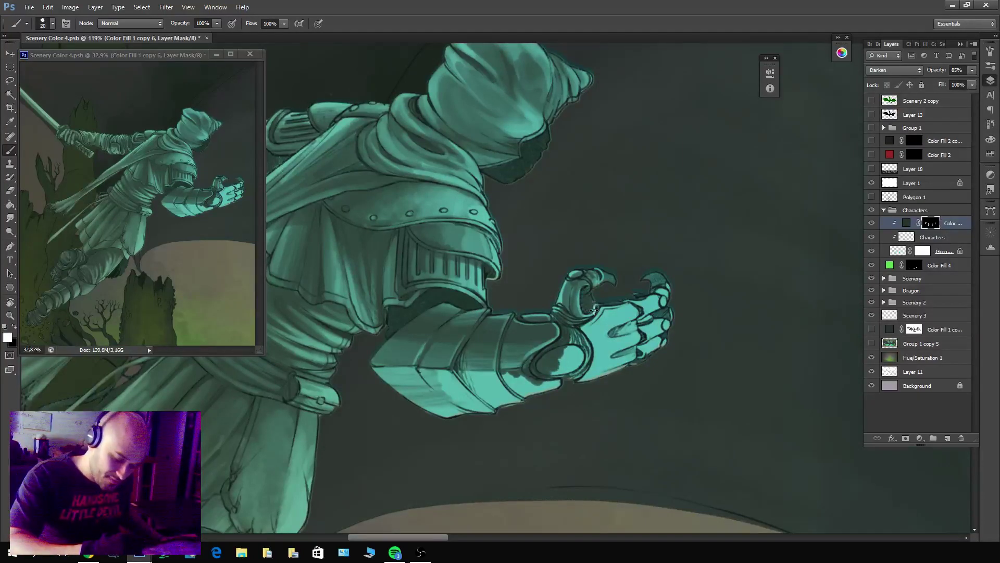
{"action": "key", "text": "x"}
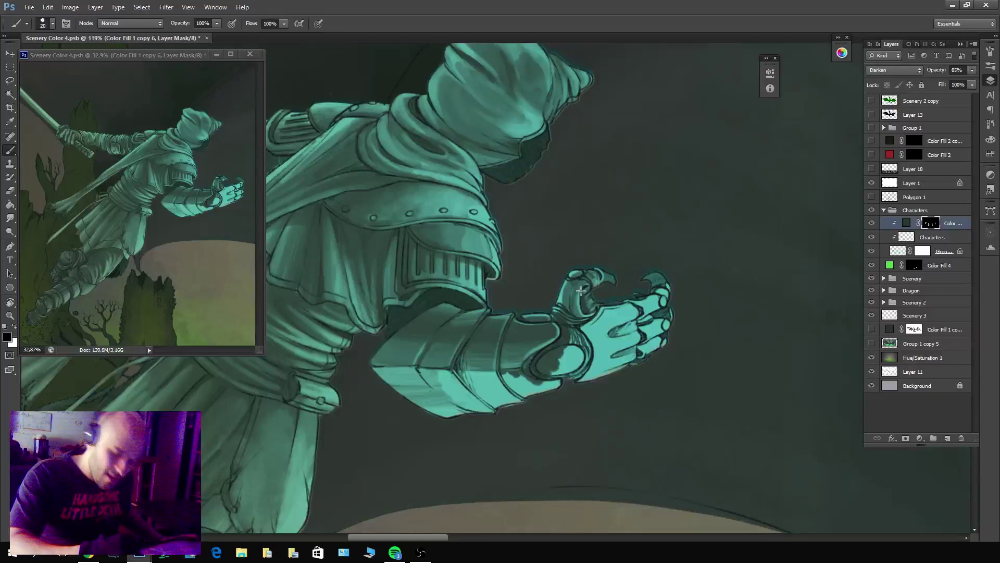
{"action": "key", "text": "x"}
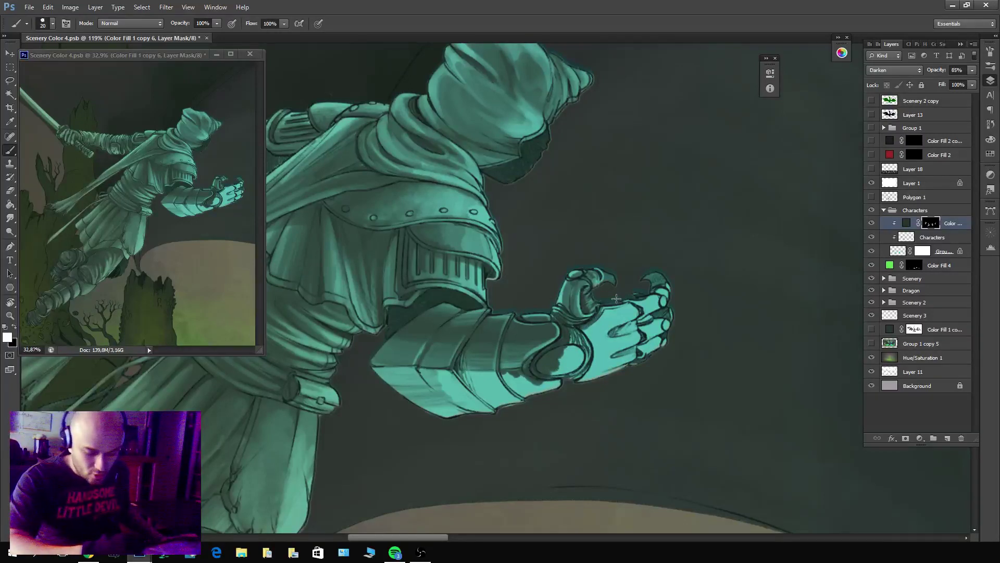
{"action": "key", "text": "x"}
{"action": "key", "text": "x"}
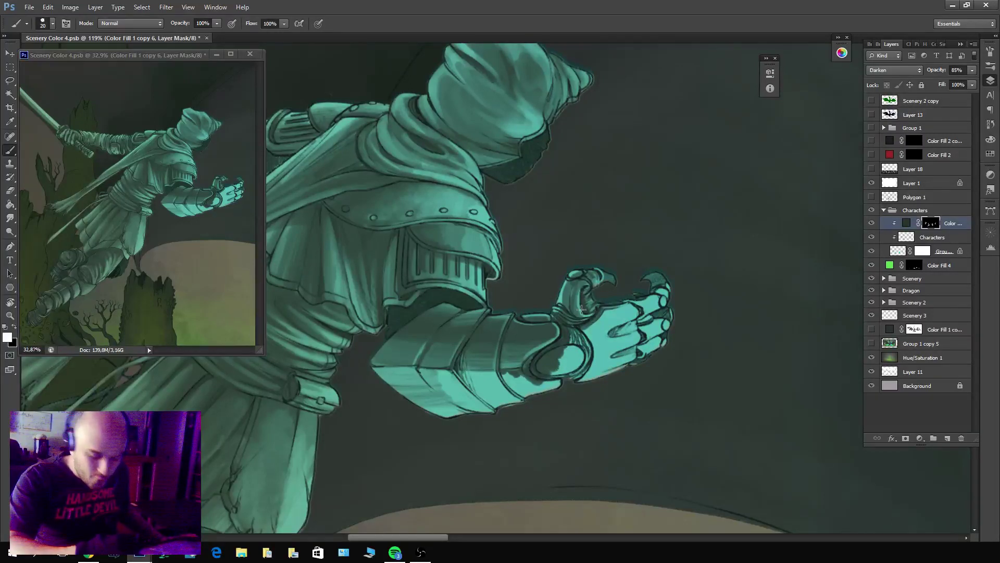
Lay shadow over the round wrist guard and blend the adjoining forearm plates with the brush at size 50.
{"action": "key", "text": "bracketright"}
{"action": "key", "text": "bracketright"}
{"action": "key", "text": "bracketright"}
{"action": "mouse_move", "coordinate": [569, 344]}
{"action": "left_mouse_down"}
{"action": "mouse_move", "coordinate": [574, 365]}
{"action": "mouse_move", "coordinate": [576, 336]}
{"action": "mouse_move", "coordinate": [565, 383]}
{"action": "mouse_move", "coordinate": [548, 370]}
{"action": "mouse_move", "coordinate": [505, 376]}
{"action": "mouse_move", "coordinate": [540, 383]}
{"action": "mouse_move", "coordinate": [521, 376]}
{"action": "mouse_move", "coordinate": [523, 395]}
{"action": "mouse_move", "coordinate": [508, 396]}
{"action": "mouse_move", "coordinate": [562, 388]}
{"action": "mouse_move", "coordinate": [505, 386]}
{"action": "mouse_move", "coordinate": [532, 375]}
{"action": "mouse_move", "coordinate": [499, 373]}
{"action": "left_mouse_up"}
{"action": "key", "text": "x"}
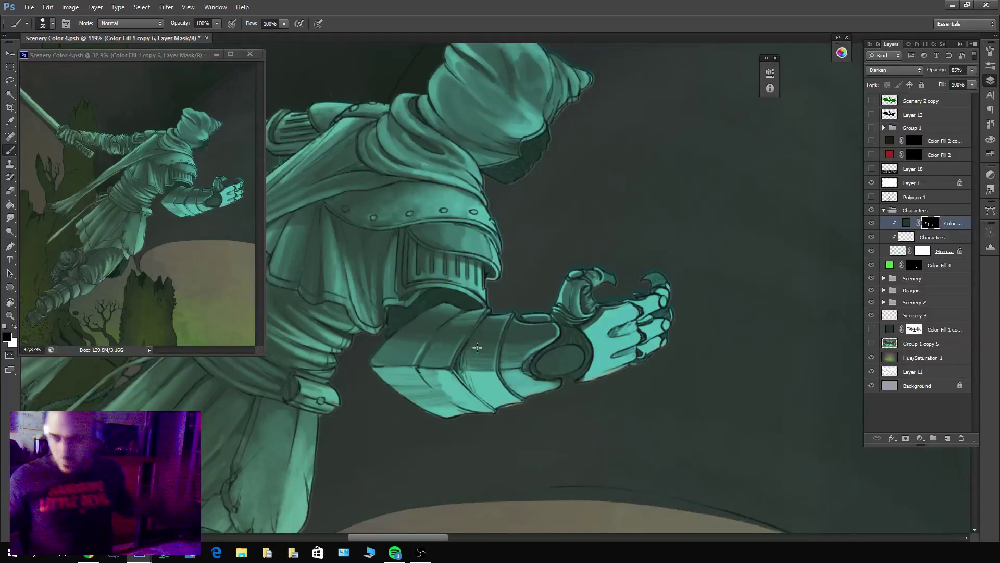
{"action": "key", "text": "x"}
{"action": "mouse_move", "coordinate": [500, 381]}
{"action": "left_mouse_down"}
{"action": "mouse_move", "coordinate": [527, 369]}
{"action": "mouse_move", "coordinate": [511, 383]}
{"action": "mouse_move", "coordinate": [523, 385]}
{"action": "mouse_move", "coordinate": [501, 378]}
{"action": "left_mouse_up"}
{"action": "key", "text": "x"}
Cover the bright underside of all the forearm plates with shadow using the brush at size 35.
{"action": "key", "text": "bracketleft"}
{"action": "key", "text": "bracketleft"}
{"action": "key", "text": "bracketleft"}
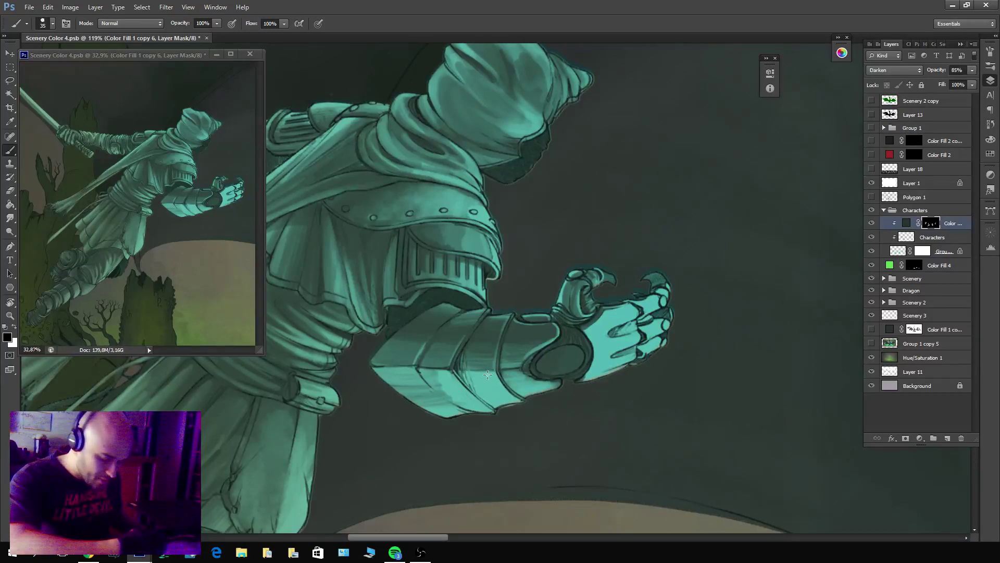
{"action": "key", "text": "x"}
{"action": "mouse_move", "coordinate": [409, 399]}
{"action": "left_mouse_down"}
{"action": "mouse_move", "coordinate": [459, 424]}
{"action": "mouse_move", "coordinate": [476, 410]}
{"action": "mouse_move", "coordinate": [421, 401]}
{"action": "mouse_move", "coordinate": [379, 372]}
{"action": "mouse_move", "coordinate": [505, 372]}
{"action": "mouse_move", "coordinate": [465, 375]}
{"action": "mouse_move", "coordinate": [536, 388]}
{"action": "mouse_move", "coordinate": [545, 405]}
{"action": "mouse_move", "coordinate": [519, 389]}
{"action": "mouse_move", "coordinate": [558, 387]}
{"action": "left_mouse_up"}
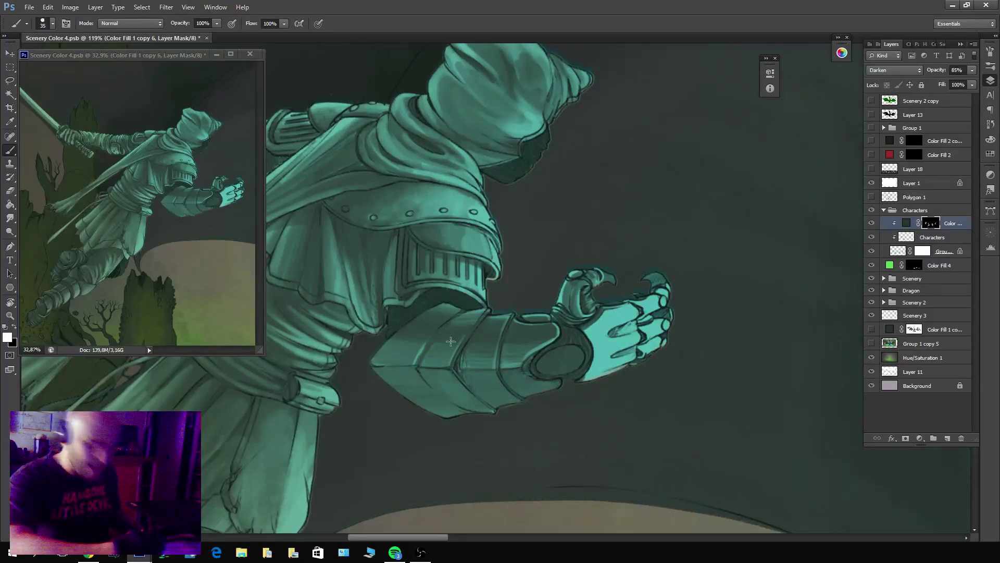
Rotate the canvas and brush streaks of light and shadow onto the undersides of the two forearm plates nearest the elbow.
{"action": "key", "text": "r"}
{"action": "mouse_move", "coordinate": [500, 294]}
{"action": "left_mouse_down"}
{"action": "mouse_move", "coordinate": [486, 279]}
{"action": "mouse_move", "coordinate": [421, 297]}
{"action": "left_mouse_up"}
{"action": "key", "text": "x"}
{"action": "key", "text": "b"}
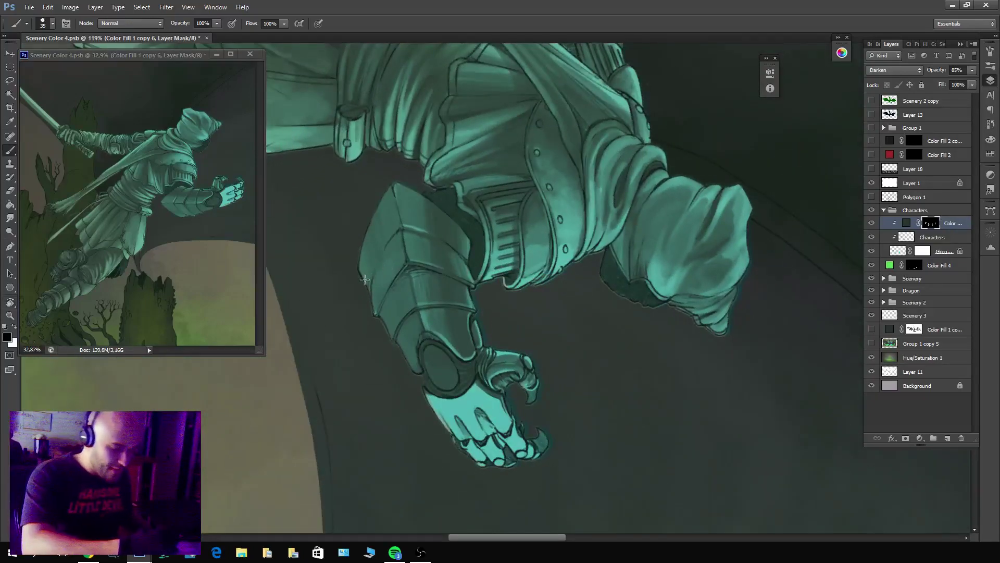
{"action": "mouse_move", "coordinate": [369, 285]}
{"action": "left_mouse_down"}
{"action": "mouse_move", "coordinate": [365, 225]}
{"action": "mouse_move", "coordinate": [378, 259]}
{"action": "mouse_move", "coordinate": [371, 204]}
{"action": "mouse_move", "coordinate": [386, 245]}
{"action": "mouse_move", "coordinate": [383, 185]}
{"action": "mouse_move", "coordinate": [395, 229]}
{"action": "mouse_move", "coordinate": [389, 183]}
{"action": "mouse_move", "coordinate": [396, 223]}
{"action": "mouse_move", "coordinate": [390, 236]}
{"action": "mouse_move", "coordinate": [357, 154]}
{"action": "mouse_move", "coordinate": [390, 327]}
{"action": "mouse_move", "coordinate": [374, 298]}
{"action": "mouse_move", "coordinate": [378, 312]}
{"action": "mouse_move", "coordinate": [378, 269]}
{"action": "mouse_move", "coordinate": [384, 261]}
{"action": "mouse_move", "coordinate": [394, 274]}
{"action": "mouse_move", "coordinate": [401, 238]}
{"action": "mouse_move", "coordinate": [395, 274]}
{"action": "mouse_move", "coordinate": [380, 261]}
{"action": "mouse_move", "coordinate": [382, 298]}
{"action": "left_mouse_up"}
{"action": "mouse_move", "coordinate": [383, 253]}
{"action": "left_mouse_down"}
{"action": "mouse_move", "coordinate": [378, 322]}
{"action": "mouse_move", "coordinate": [402, 264]}
{"action": "mouse_move", "coordinate": [376, 316]}
{"action": "mouse_move", "coordinate": [388, 284]}
{"action": "left_mouse_up"}
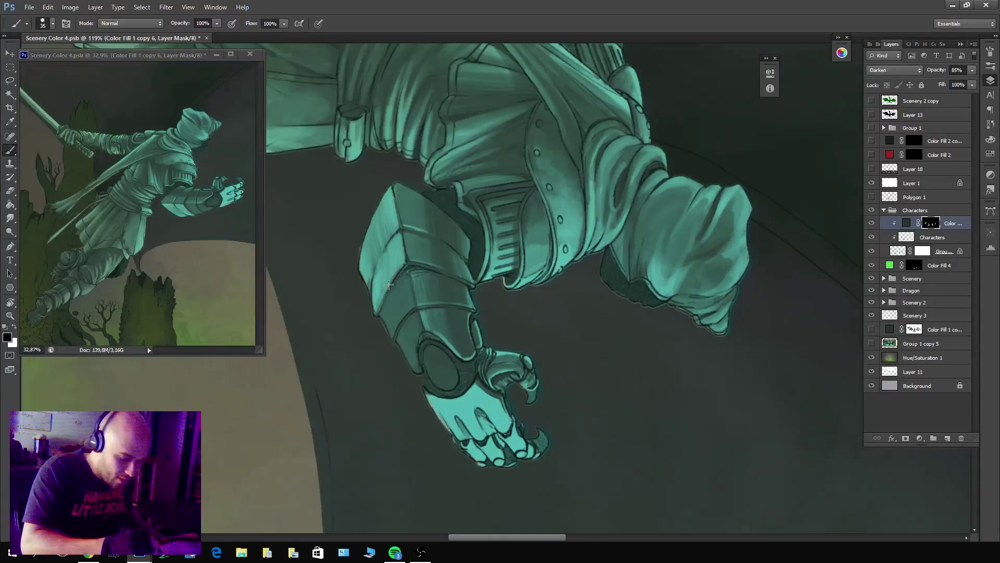
{"action": "key", "text": "x"}
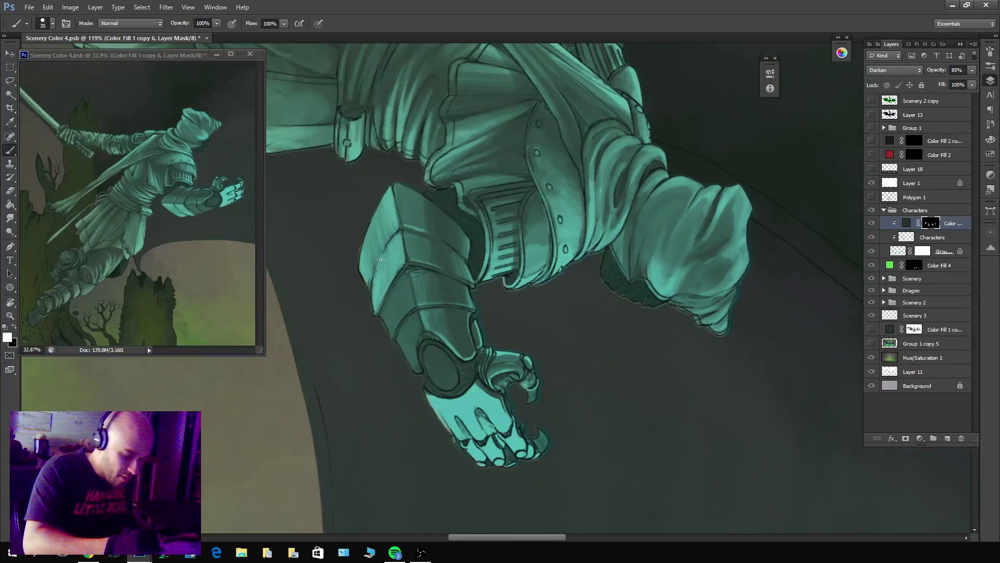
{"action": "left_click_drag", "start_coordinate": [400, 235], "coordinate": [374, 281]}
Touch up the edges of the forearm plates near the elbow with fine light strokes at brush size 9.
{"action": "key", "text": "x"}
{"action": "key", "text": "bracketleft"}
{"action": "key", "text": "bracketleft"}
{"action": "key", "text": "bracketleft"}
{"action": "key", "text": "bracketleft"}
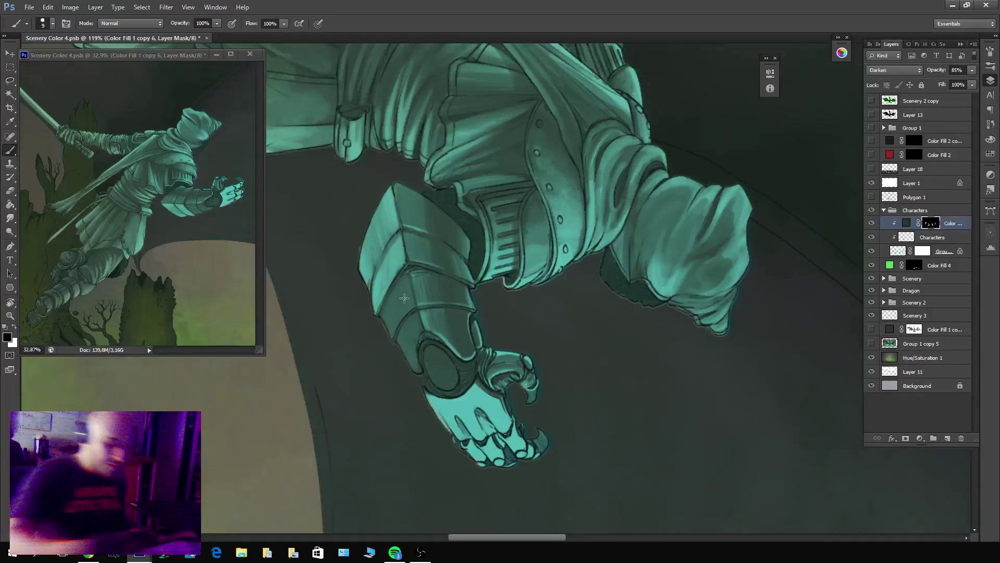
{"action": "key", "text": "x"}
{"action": "key", "text": "x"}
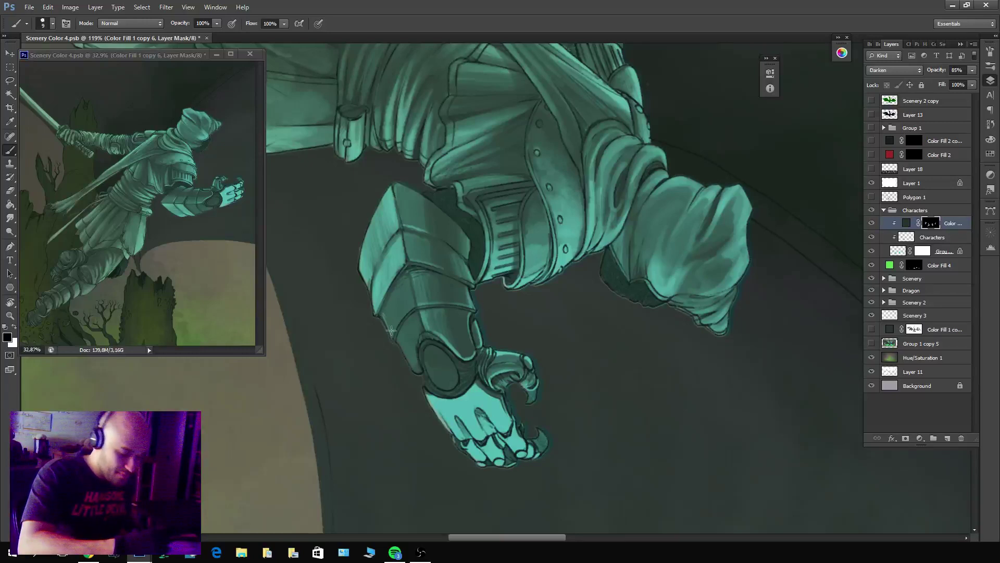
Brush light and shadow onto the underside of the third forearm plate from the elbow at size 35.
{"action": "key", "text": "bracketright"}
{"action": "key", "text": "bracketright"}
{"action": "key", "text": "bracketright"}
{"action": "key", "text": "bracketright"}
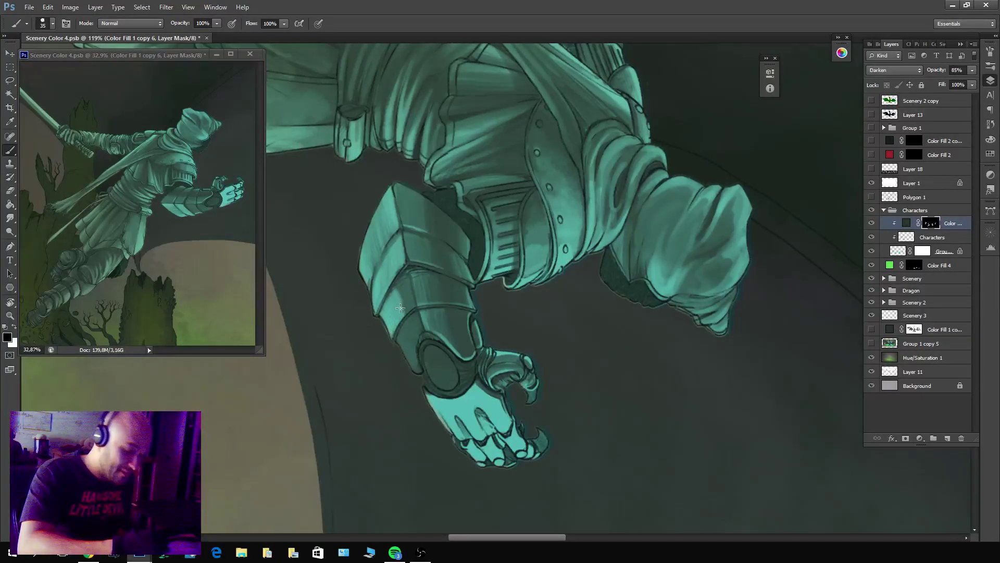
{"action": "key", "text": "x"}
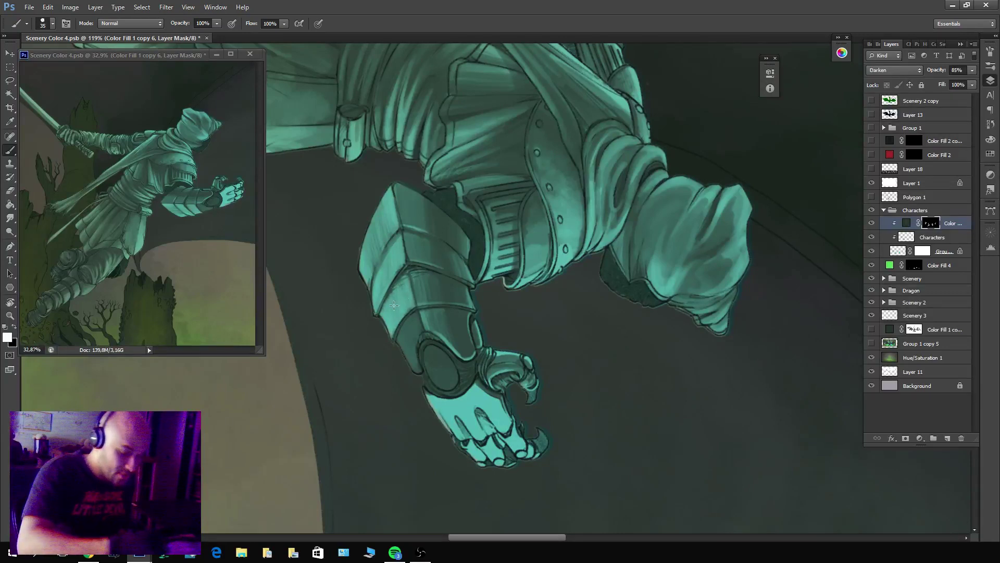
{"action": "key", "text": "x"}
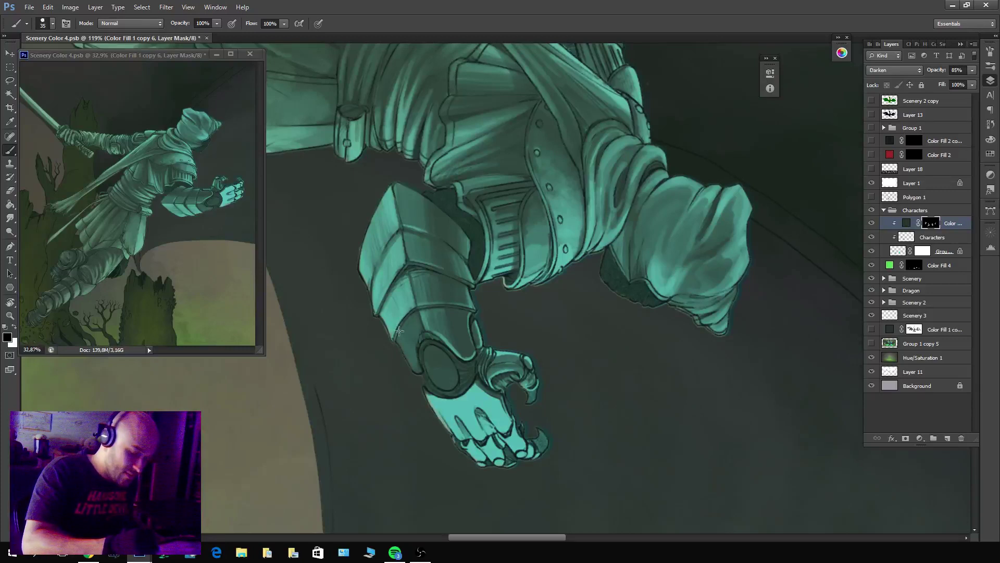
Brush light onto the underside of the forearm plate nearest the wrist, blending it toward the ridge.
{"action": "mouse_move", "coordinate": [400, 323]}
{"action": "left_mouse_down"}
{"action": "mouse_move", "coordinate": [421, 367]}
{"action": "mouse_move", "coordinate": [404, 339]}
{"action": "mouse_move", "coordinate": [407, 324]}
{"action": "mouse_move", "coordinate": [419, 328]}
{"action": "mouse_move", "coordinate": [404, 364]}
{"action": "mouse_move", "coordinate": [424, 332]}
{"action": "left_mouse_up"}
{"action": "key", "text": "x"}
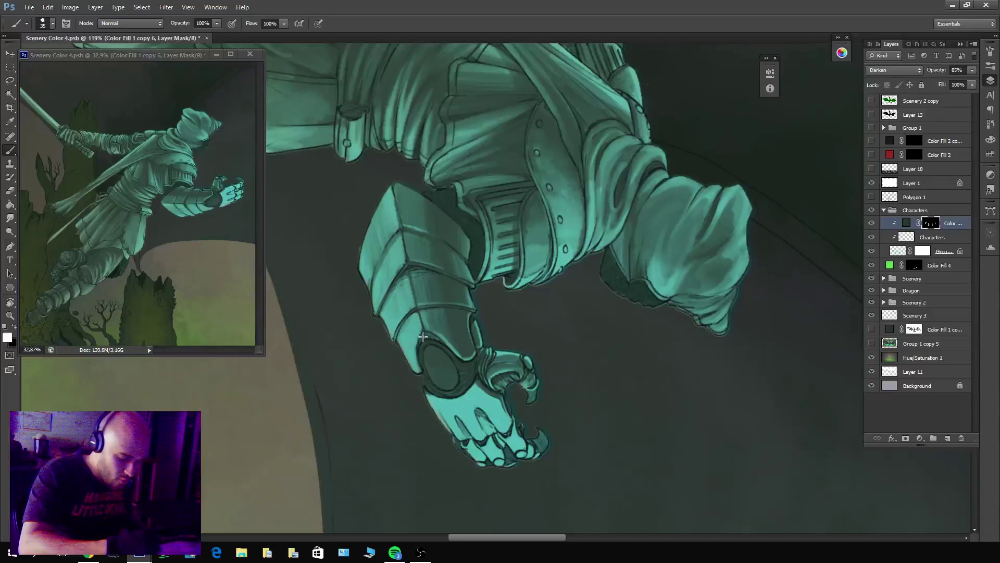
{"action": "key", "text": "x"}
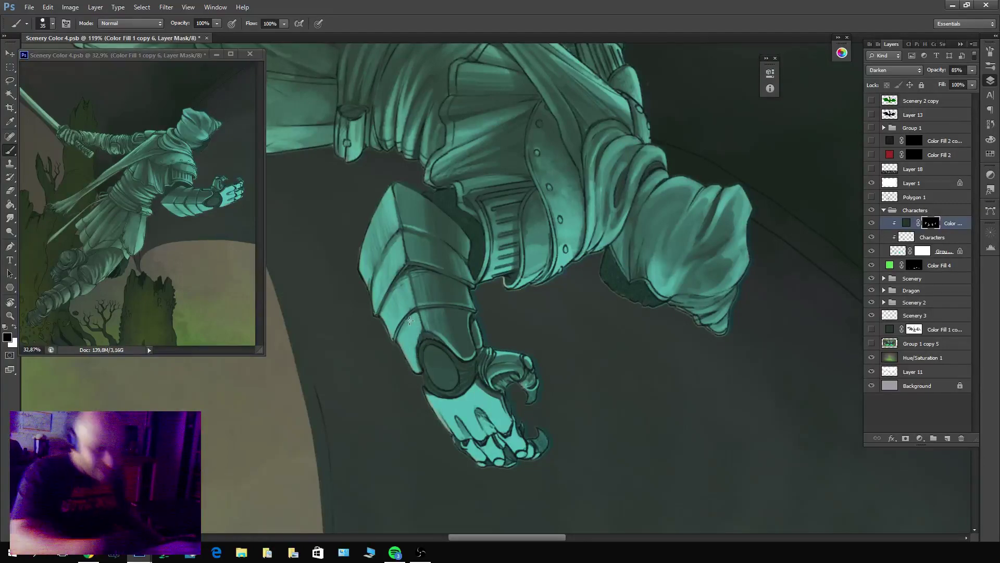
{"action": "mouse_move", "coordinate": [419, 315]}
{"action": "left_mouse_down"}
{"action": "mouse_move", "coordinate": [421, 347]}
{"action": "mouse_move", "coordinate": [404, 322]}
{"action": "mouse_move", "coordinate": [413, 358]}
{"action": "left_mouse_up"}
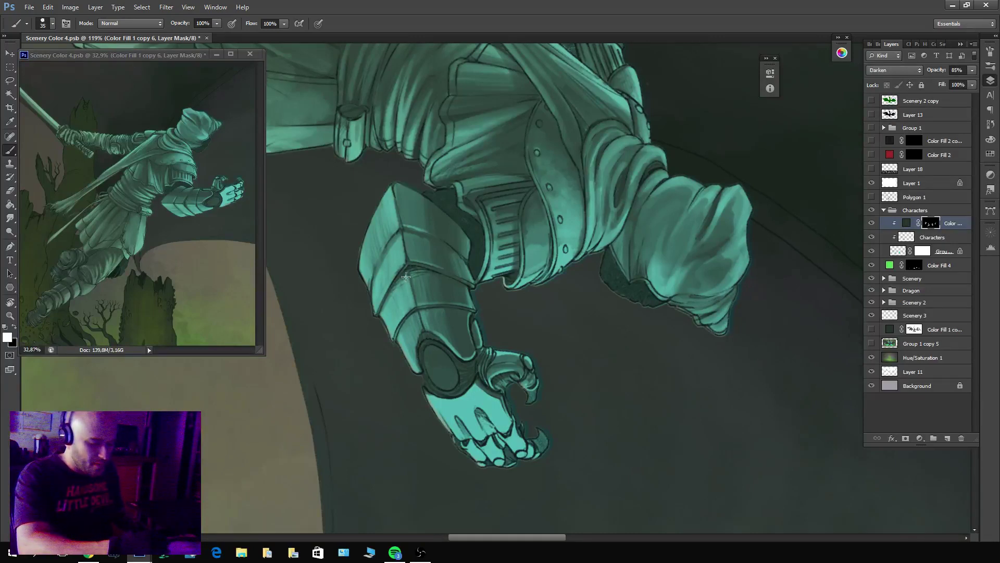
Darken the undersides of the forearm plates along the central ridge and beneath the overlapping rims.
{"action": "mouse_move", "coordinate": [405, 277]}
{"action": "left_mouse_down"}
{"action": "mouse_move", "coordinate": [410, 312]}
{"action": "mouse_move", "coordinate": [393, 287]}
{"action": "mouse_move", "coordinate": [410, 321]}
{"action": "left_mouse_up"}
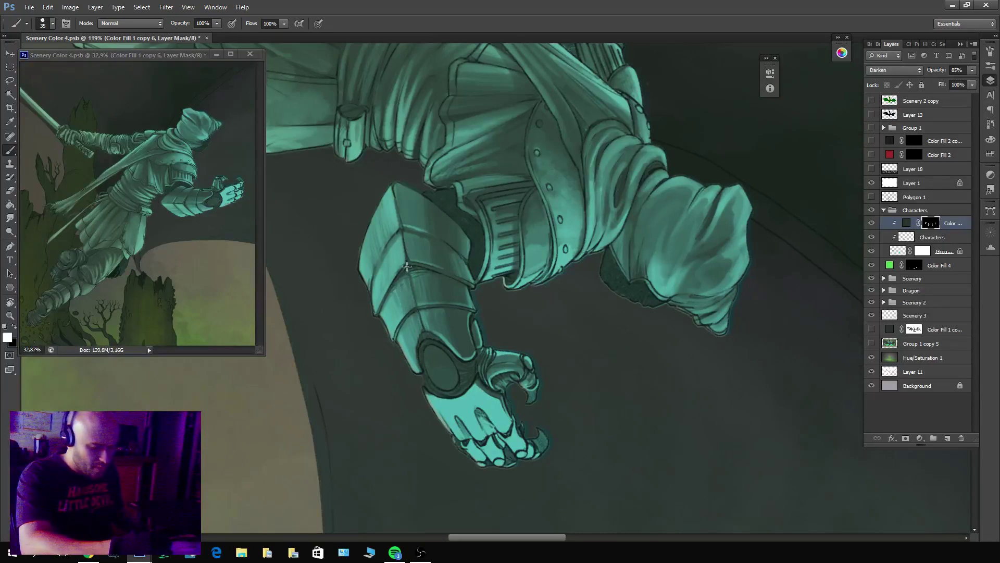
{"action": "mouse_move", "coordinate": [407, 267]}
{"action": "left_mouse_down"}
{"action": "mouse_move", "coordinate": [392, 245]}
{"action": "mouse_move", "coordinate": [391, 282]}
{"action": "left_mouse_up"}
{"action": "mouse_move", "coordinate": [396, 190]}
{"action": "left_mouse_down"}
{"action": "mouse_move", "coordinate": [397, 229]}
{"action": "mouse_move", "coordinate": [383, 201]}
{"action": "mouse_move", "coordinate": [385, 233]}
{"action": "left_mouse_up"}
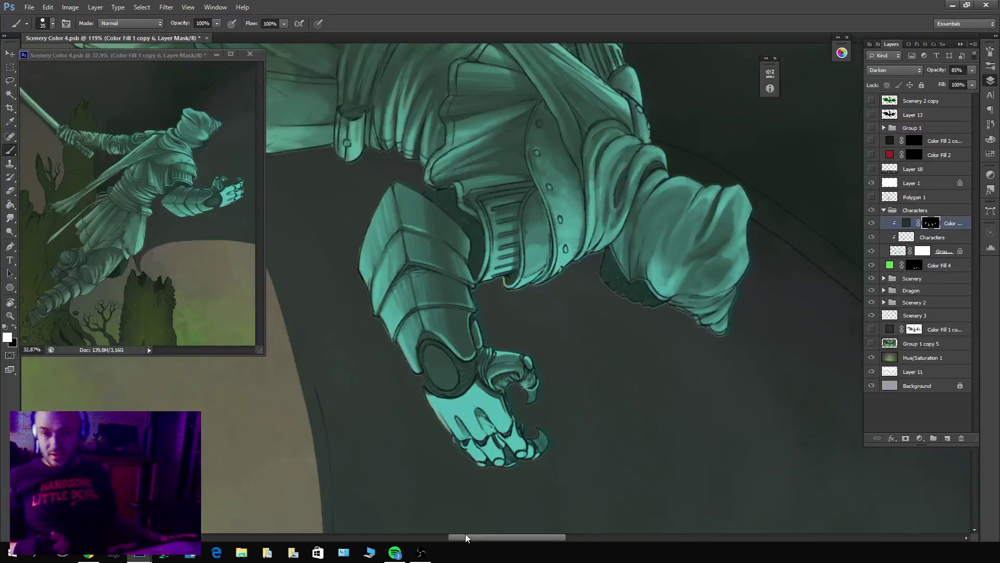
Highlight the rims of the forearm plates with fine strokes at brush sizes 9 and 15.
{"action": "key", "text": "x"}
{"action": "key", "text": "bracketleft"}
{"action": "key", "text": "bracketleft"}
{"action": "key", "text": "bracketleft"}
{"action": "key", "text": "bracketleft"}
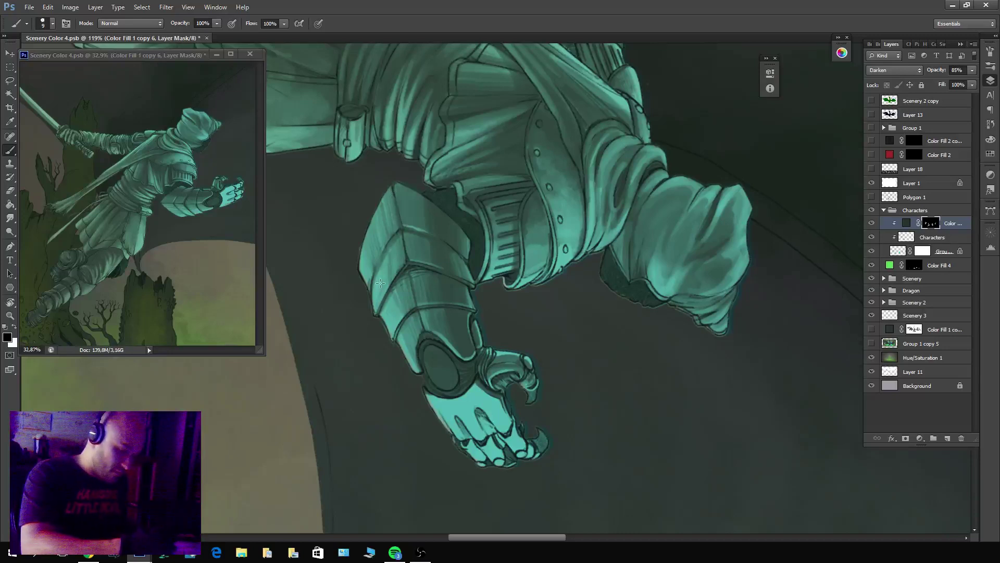
{"action": "key", "text": "bracketright"}
{"action": "key", "text": "bracketright"}
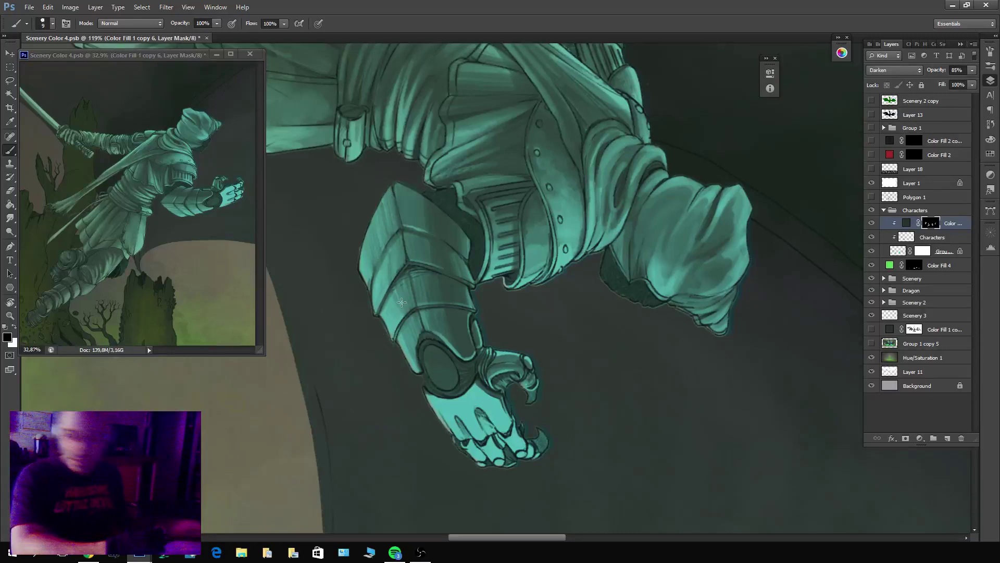
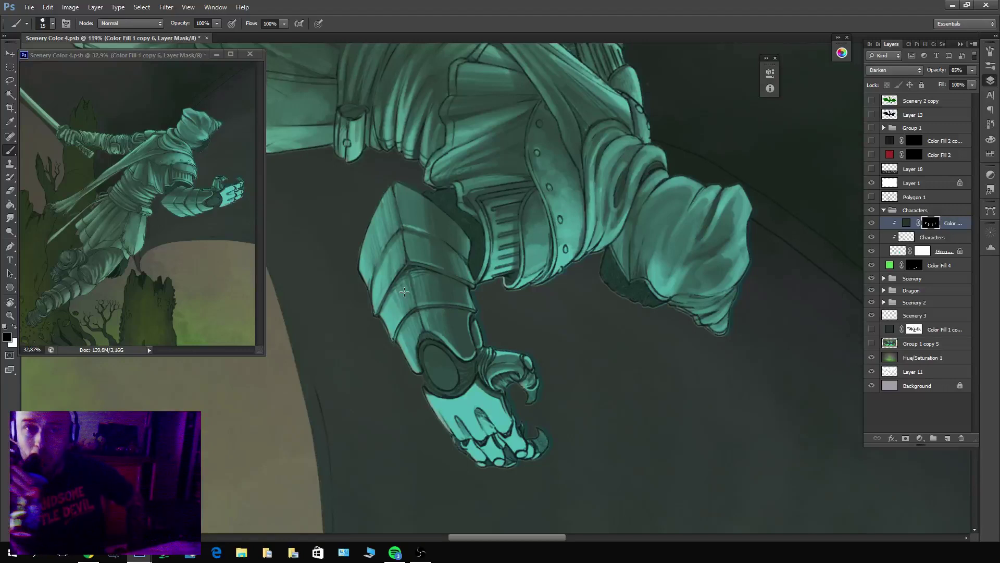
{"action": "key", "text": "x"}
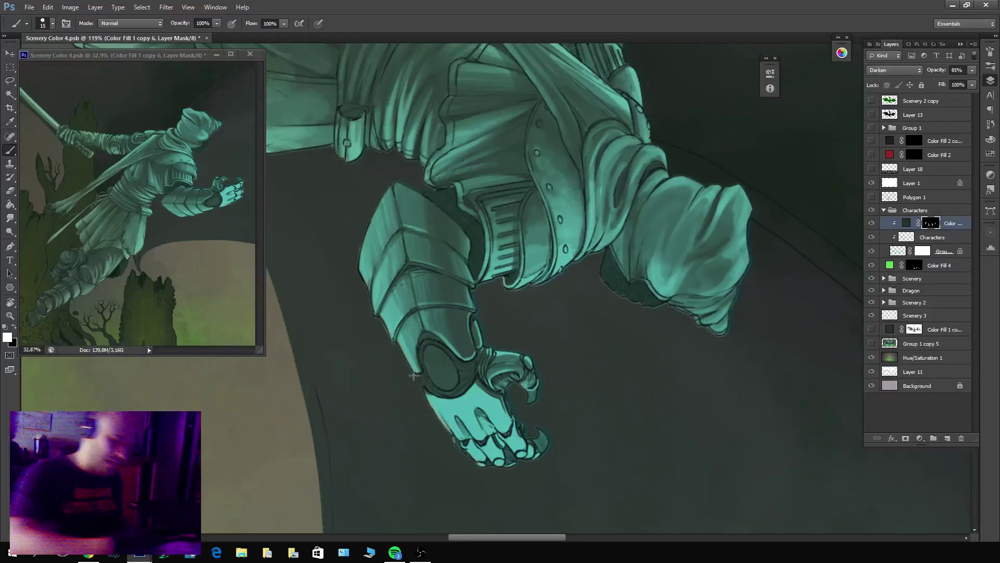
{"action": "key", "text": "x"}
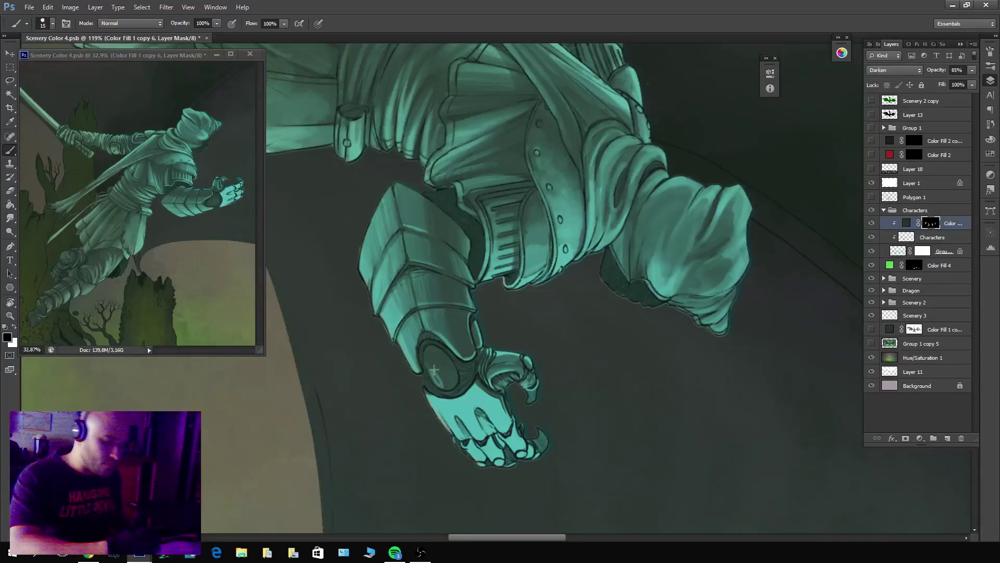
Paint a soft highlight on the round wrist guard with the brush at size 45.
{"action": "key", "text": "bracketright"}
{"action": "key", "text": "bracketright"}
{"action": "key", "text": "bracketright"}
{"action": "key", "text": "bracketright"}
{"action": "key", "text": "bracketright"}
{"action": "key", "text": "bracketright"}
{"action": "mouse_move", "coordinate": [439, 383]}
{"action": "left_mouse_down"}
{"action": "mouse_move", "coordinate": [430, 351]}
{"action": "mouse_move", "coordinate": [441, 385]}
{"action": "mouse_move", "coordinate": [445, 358]}
{"action": "mouse_move", "coordinate": [458, 387]}
{"action": "mouse_move", "coordinate": [435, 350]}
{"action": "mouse_move", "coordinate": [456, 392]}
{"action": "mouse_move", "coordinate": [431, 345]}
{"action": "mouse_move", "coordinate": [431, 399]}
{"action": "mouse_move", "coordinate": [444, 356]}
{"action": "mouse_move", "coordinate": [455, 389]}
{"action": "mouse_move", "coordinate": [449, 375]}
{"action": "mouse_move", "coordinate": [465, 377]}
{"action": "mouse_move", "coordinate": [447, 356]}
{"action": "mouse_move", "coordinate": [456, 400]}
{"action": "mouse_move", "coordinate": [447, 375]}
{"action": "left_mouse_up"}
{"action": "key", "text": "x"}
{"action": "key", "text": "x"}
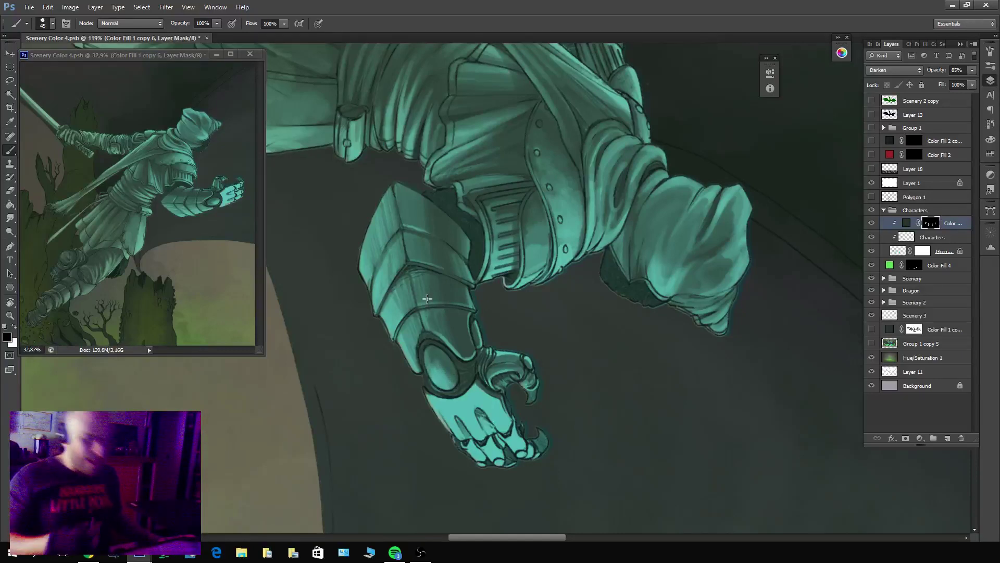
Lay shadow along the forearm's central ridge and over the back of the gauntlet's hand at brush size 45.
{"action": "key", "text": "x"}
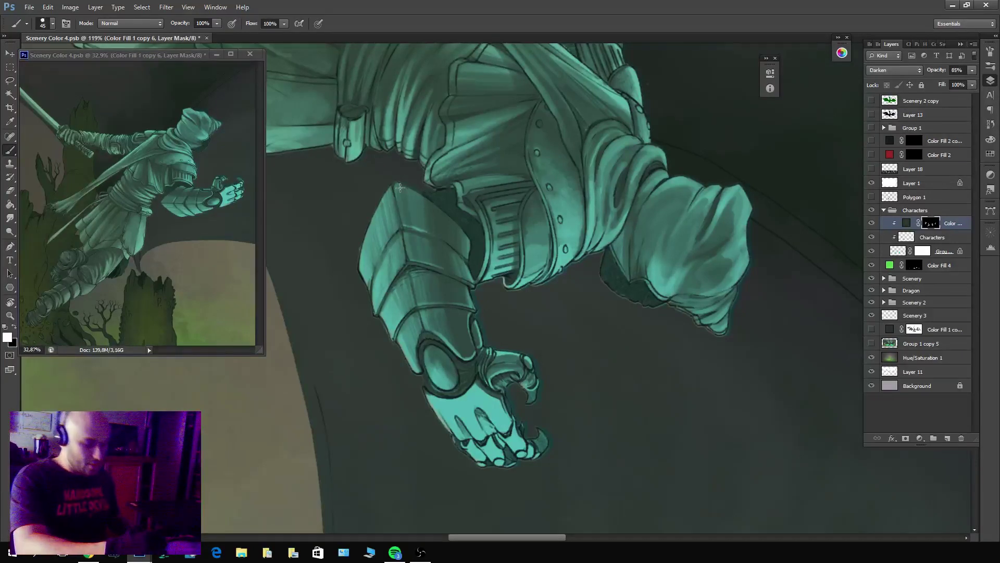
{"action": "mouse_move", "coordinate": [400, 186]}
{"action": "left_mouse_down"}
{"action": "mouse_move", "coordinate": [415, 305]}
{"action": "mouse_move", "coordinate": [425, 304]}
{"action": "left_mouse_up"}
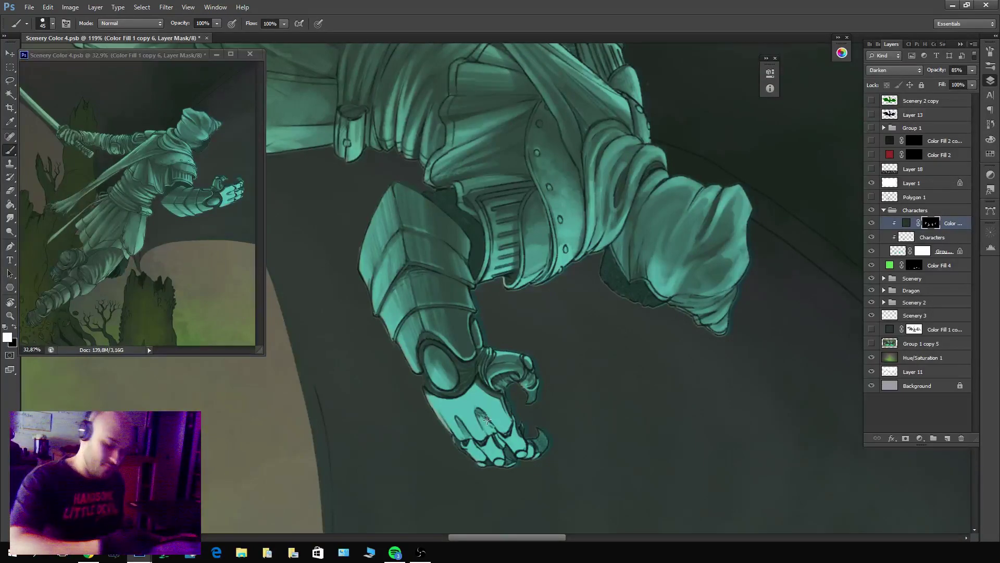
{"action": "mouse_move", "coordinate": [489, 430]}
{"action": "left_mouse_down"}
{"action": "mouse_move", "coordinate": [478, 411]}
{"action": "mouse_move", "coordinate": [488, 423]}
{"action": "mouse_move", "coordinate": [468, 438]}
{"action": "left_mouse_up"}
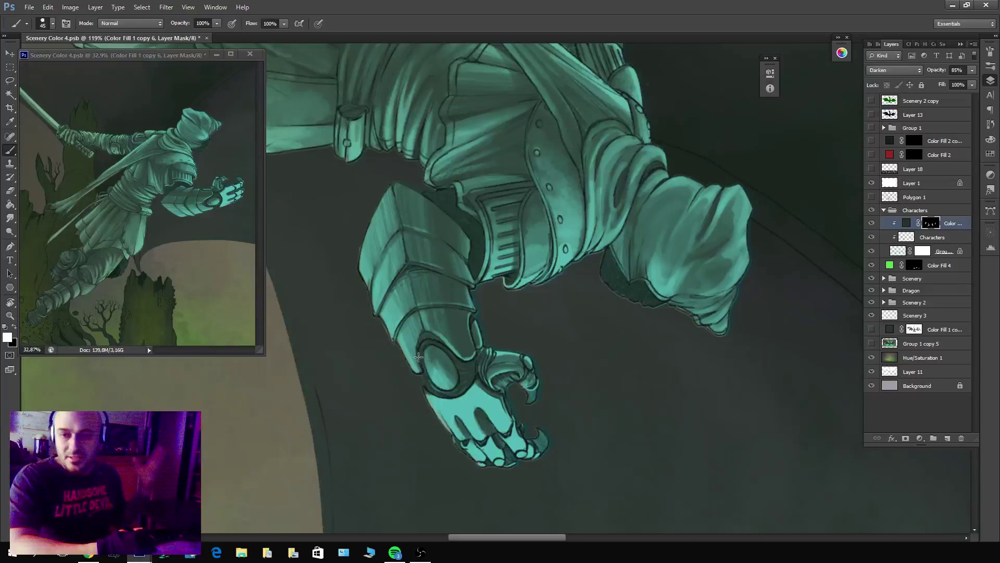
{"action": "mouse_move", "coordinate": [469, 403]}
{"action": "left_mouse_down"}
{"action": "mouse_move", "coordinate": [486, 445]}
{"action": "mouse_move", "coordinate": [455, 402]}
{"action": "mouse_move", "coordinate": [474, 442]}
{"action": "mouse_move", "coordinate": [436, 395]}
{"action": "mouse_move", "coordinate": [469, 448]}
{"action": "mouse_move", "coordinate": [431, 393]}
{"action": "mouse_move", "coordinate": [472, 457]}
{"action": "mouse_move", "coordinate": [429, 386]}
{"action": "left_mouse_up"}
{"action": "key", "text": "x"}
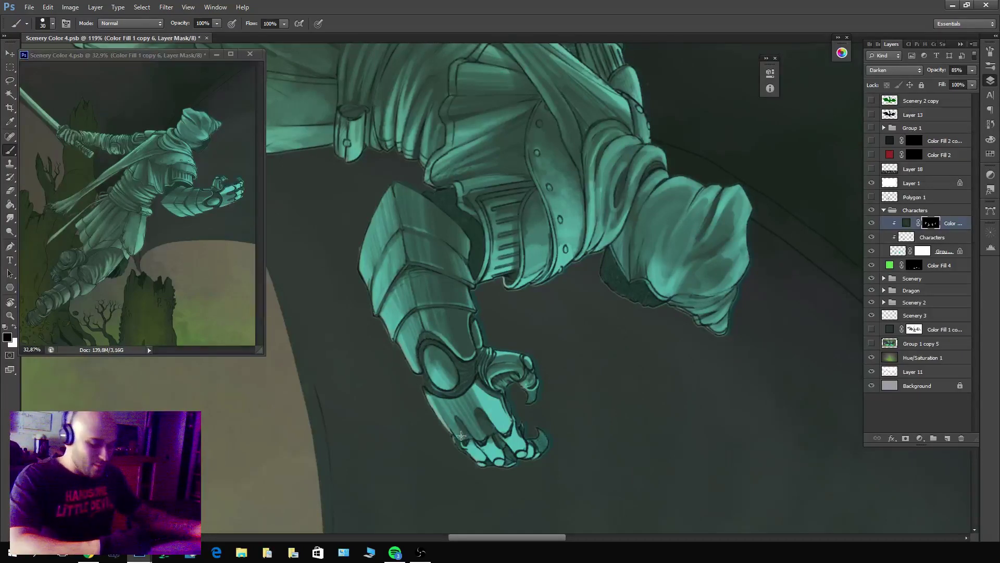
Refine the light ridges and shadow grooves on the back of the gauntlet's hand at brush size 30.
{"action": "key", "text": "bracketleft"}
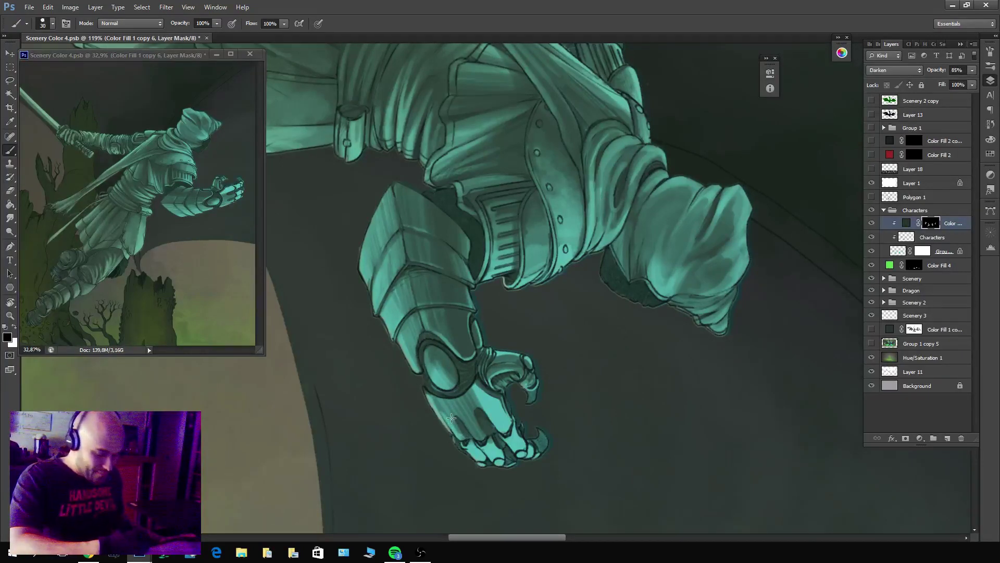
{"action": "mouse_move", "coordinate": [451, 418]}
{"action": "left_mouse_down"}
{"action": "mouse_move", "coordinate": [486, 437]}
{"action": "mouse_move", "coordinate": [472, 410]}
{"action": "left_mouse_up"}
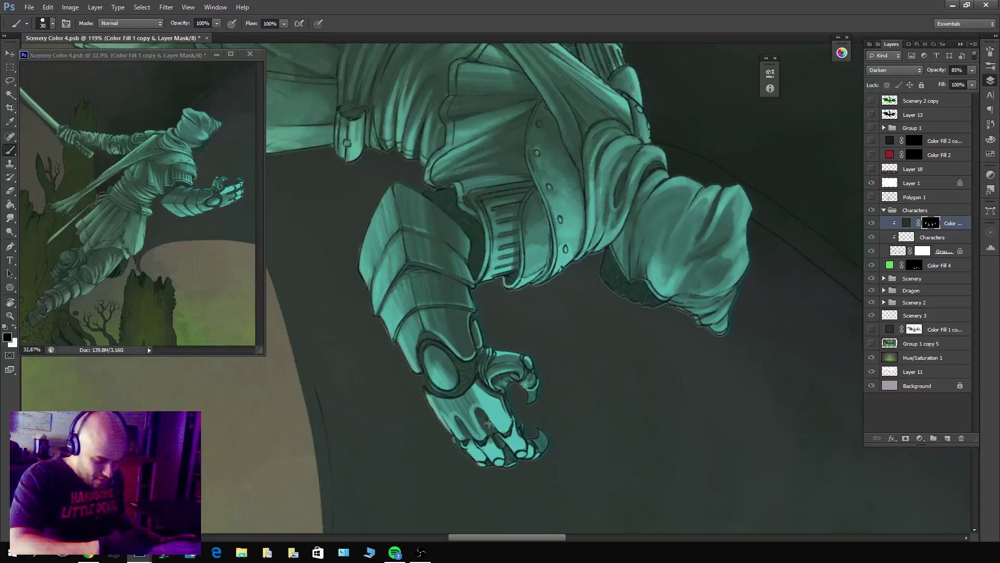
{"action": "key", "text": "x"}
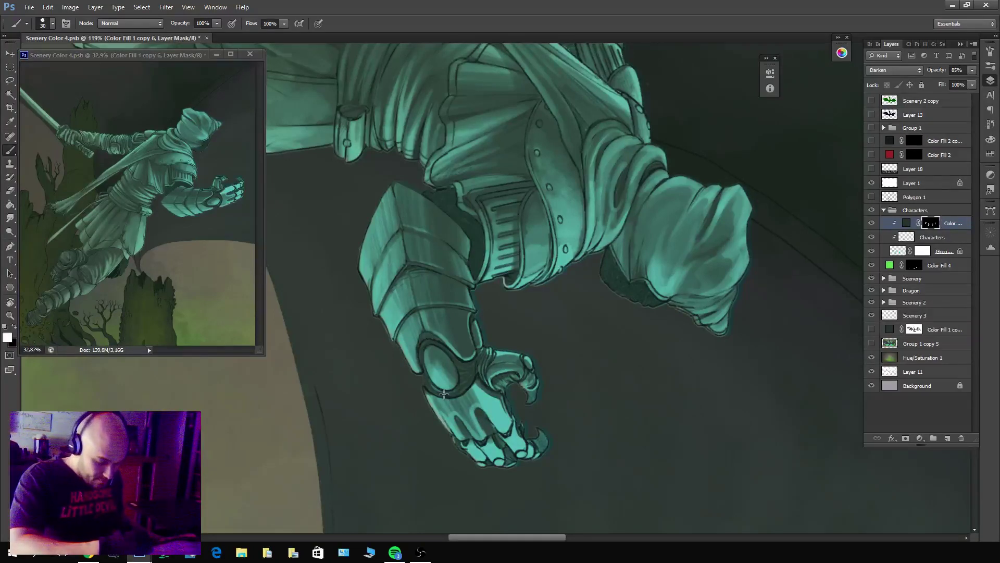
{"action": "key", "text": "x"}
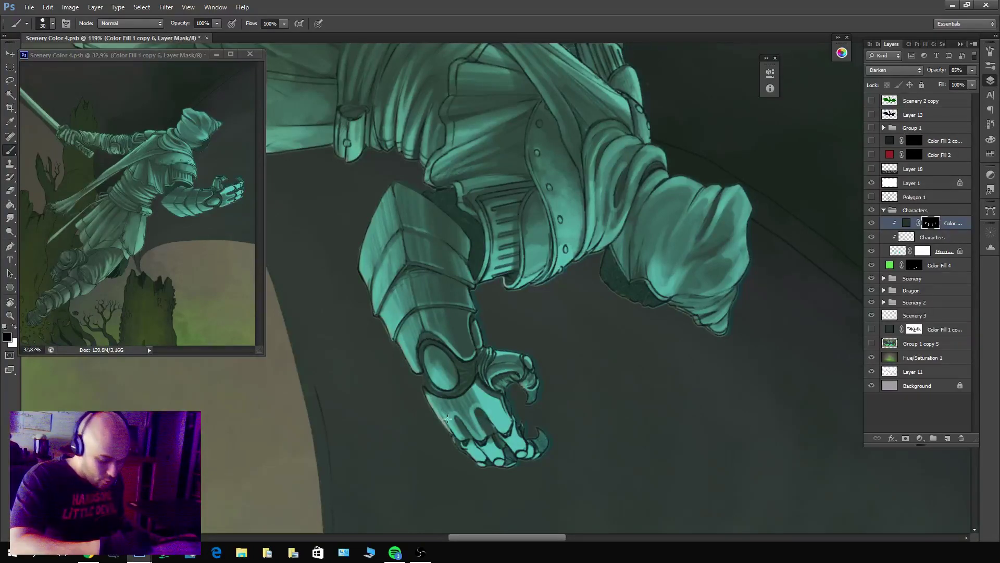
{"action": "key", "text": "x"}
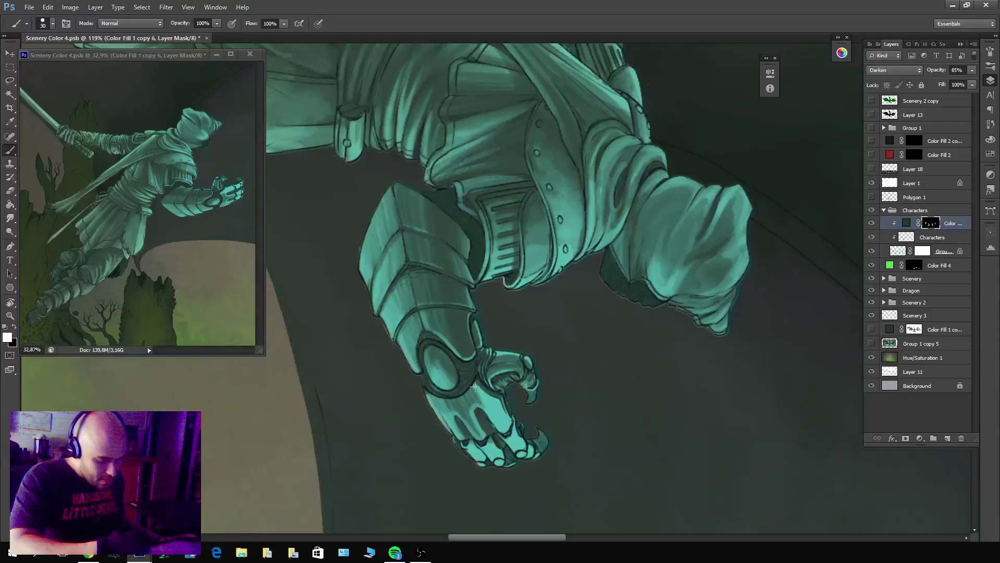
{"action": "key", "text": "x"}
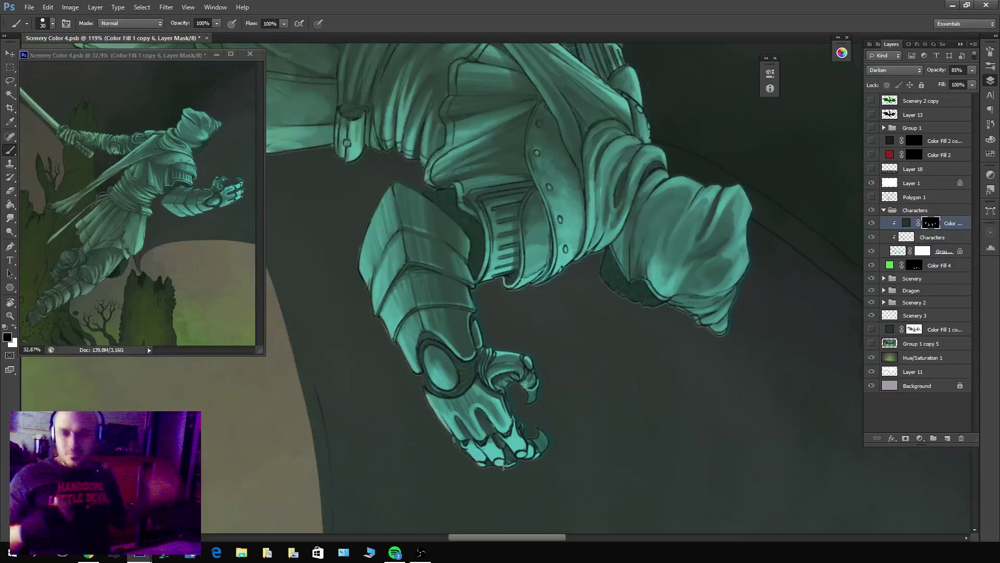
Shade the gauntlet's finger segments, darkening the undersides and joints at brush size 30.
{"action": "scroll", "coordinate": [503, 466], "scroll_direction": "left", "scroll_amount": 10}
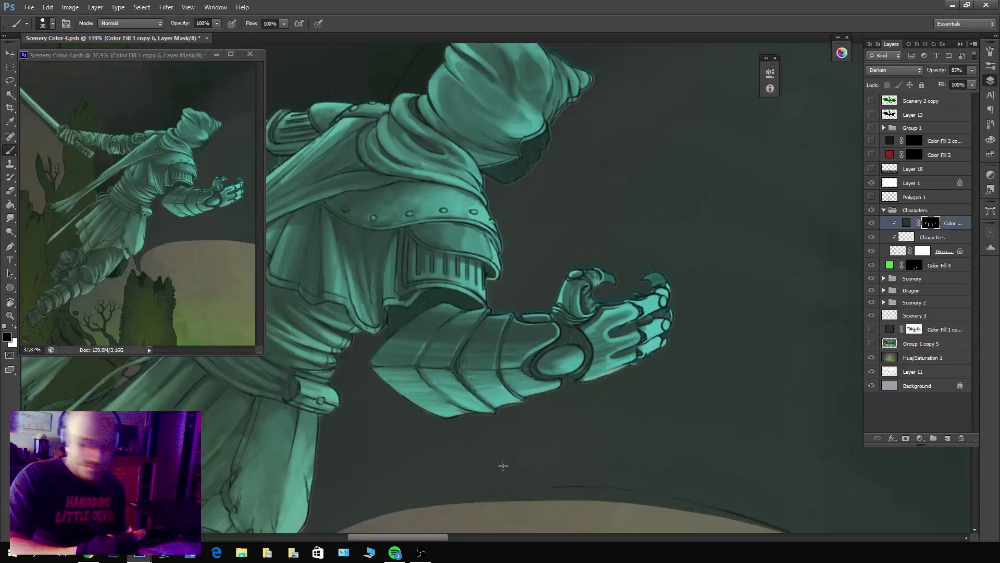
{"action": "key", "text": "x"}
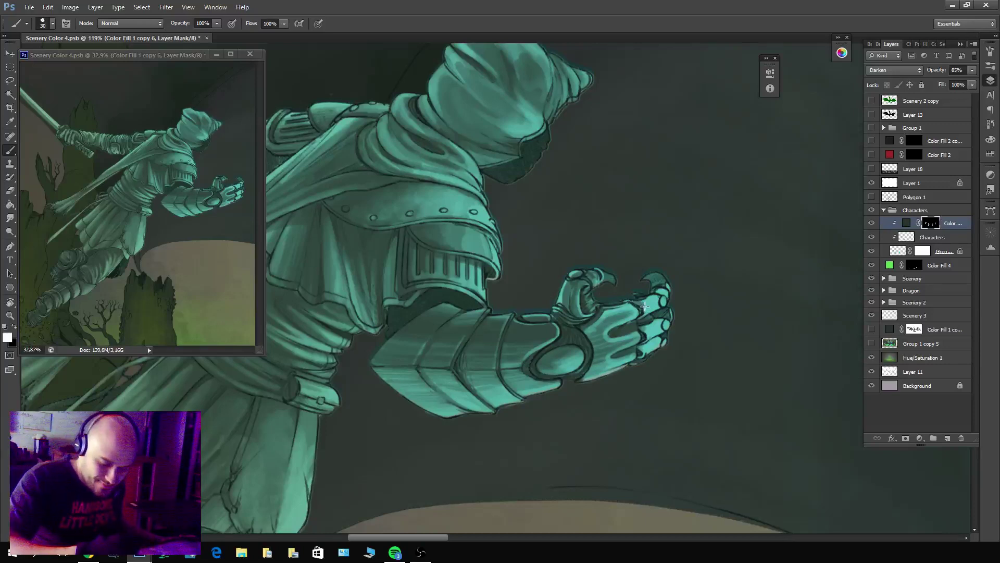
{"action": "left_click_drag", "start_coordinate": [655, 296], "coordinate": [643, 297]}
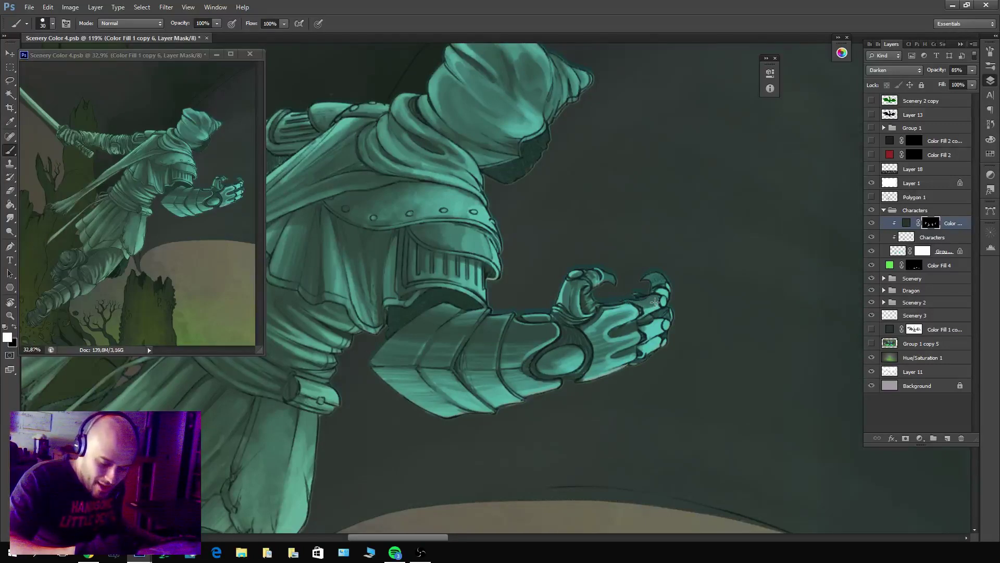
{"action": "key", "text": "x"}
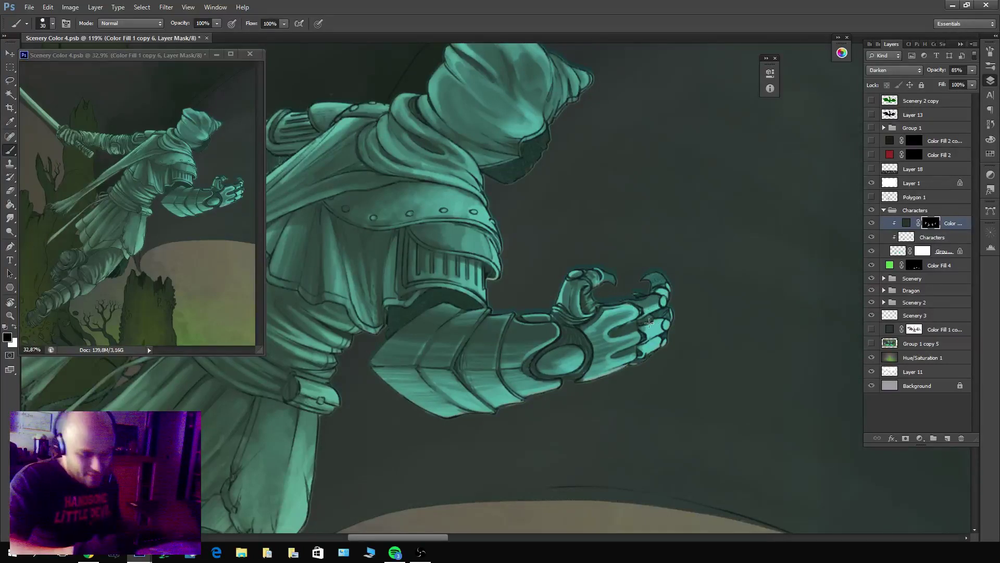
{"action": "key", "text": "x"}
{"action": "mouse_move", "coordinate": [648, 323]}
{"action": "left_mouse_down"}
{"action": "mouse_move", "coordinate": [674, 332]}
{"action": "mouse_move", "coordinate": [636, 348]}
{"action": "mouse_move", "coordinate": [658, 342]}
{"action": "left_mouse_up"}
{"action": "key", "text": "x"}
{"action": "key", "text": "x"}
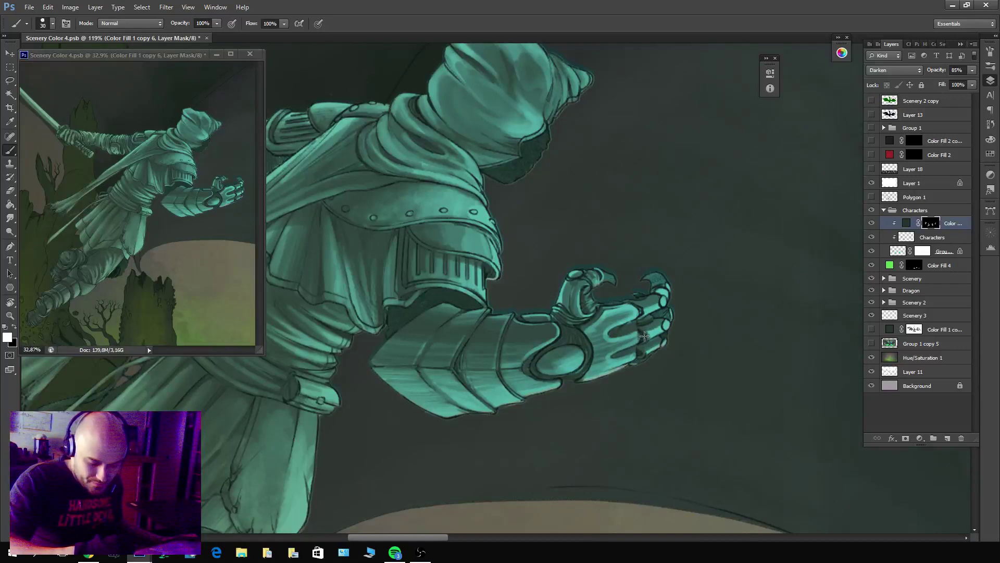
{"action": "key", "text": "x"}
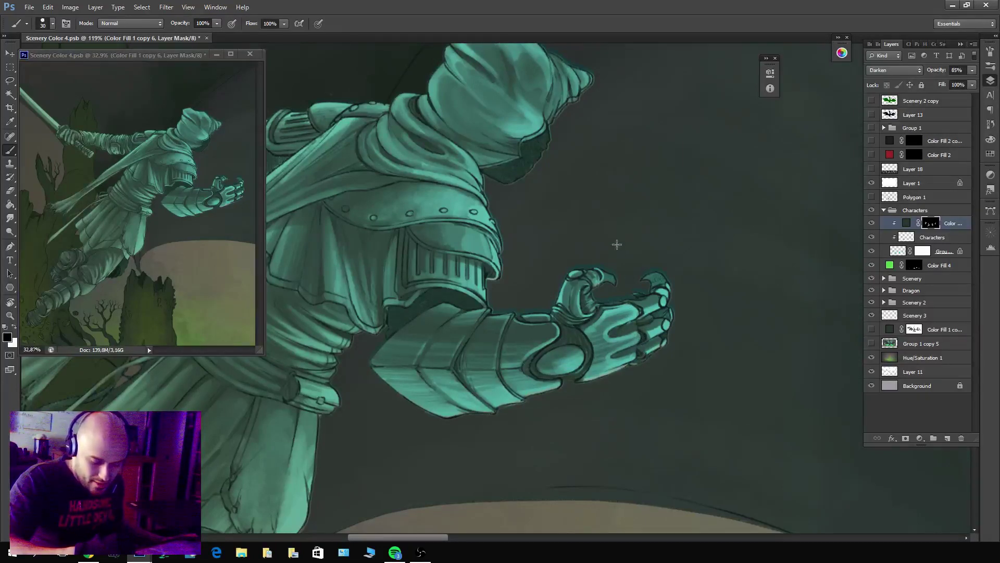
Shade the gauntlet's thumb and curved claws with alternating shadow and highlight strokes at brush size 30.
{"action": "key", "text": "x"}
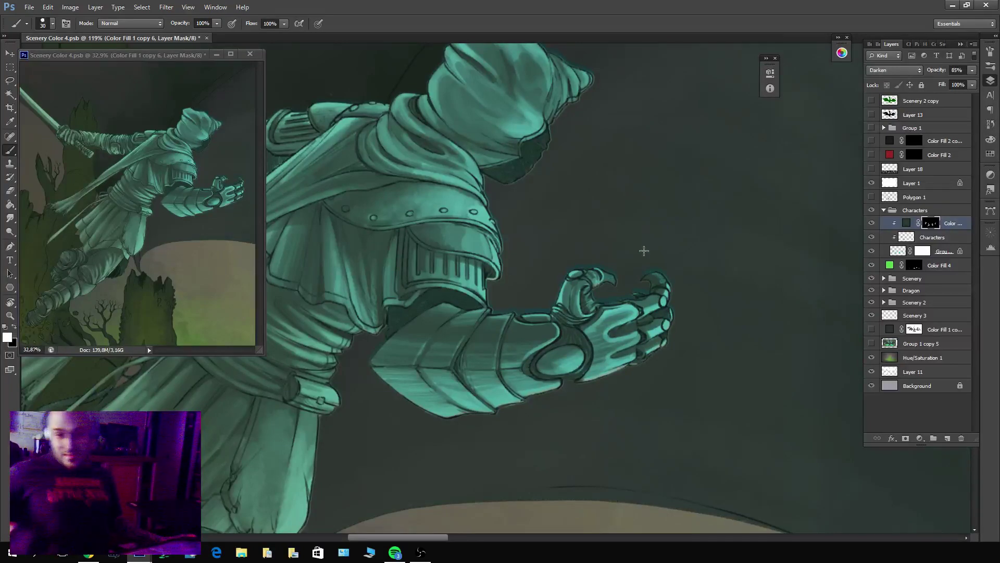
{"action": "key", "text": "x"}
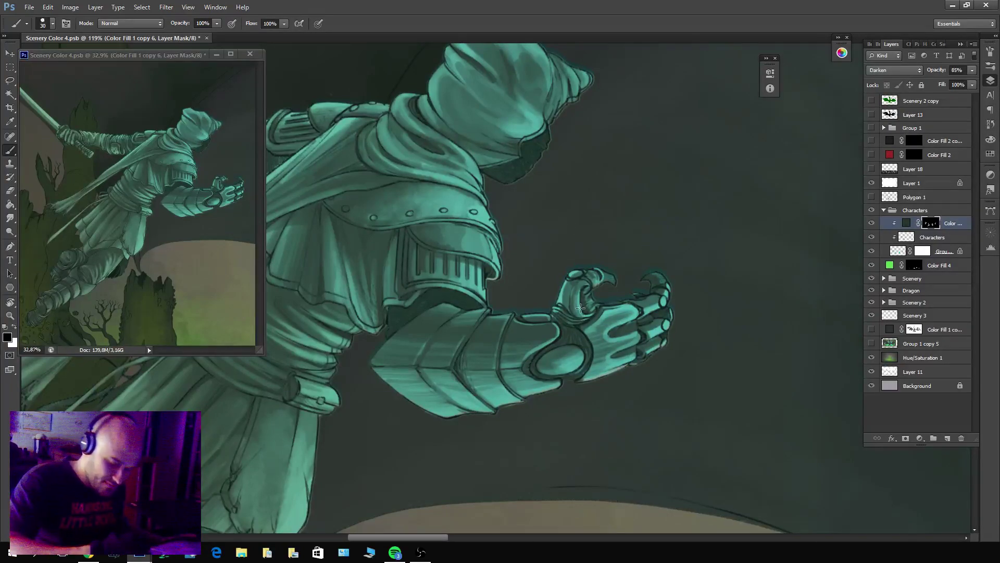
{"action": "mouse_move", "coordinate": [560, 293]}
{"action": "left_mouse_down"}
{"action": "mouse_move", "coordinate": [583, 281]}
{"action": "mouse_move", "coordinate": [623, 329]}
{"action": "mouse_move", "coordinate": [564, 309]}
{"action": "mouse_move", "coordinate": [575, 314]}
{"action": "mouse_move", "coordinate": [561, 290]}
{"action": "mouse_move", "coordinate": [579, 278]}
{"action": "mouse_move", "coordinate": [558, 298]}
{"action": "mouse_move", "coordinate": [574, 298]}
{"action": "mouse_move", "coordinate": [580, 313]}
{"action": "mouse_move", "coordinate": [589, 293]}
{"action": "left_mouse_up"}
{"action": "key", "text": "x"}
{"action": "key", "text": "x"}
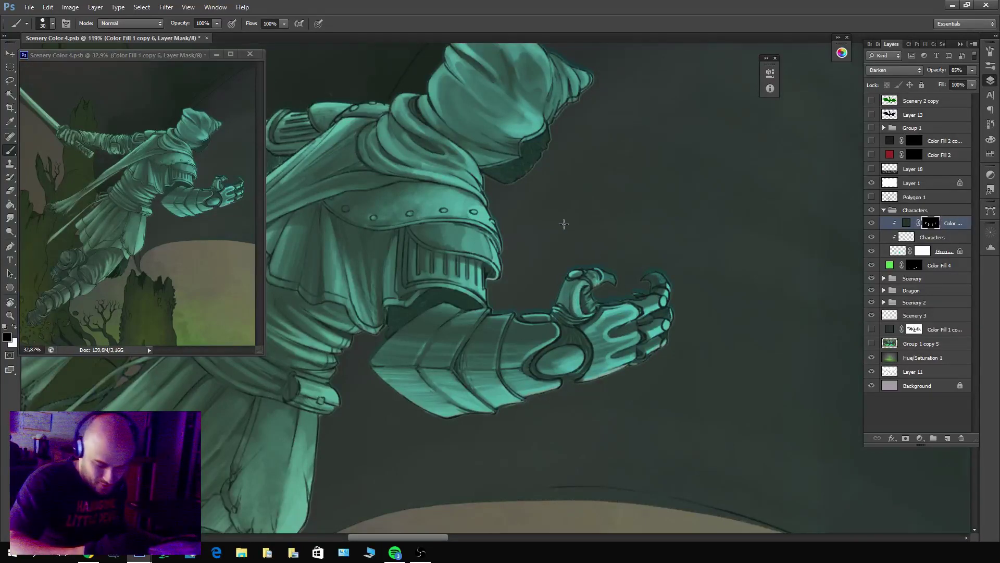
{"action": "key", "text": "x"}
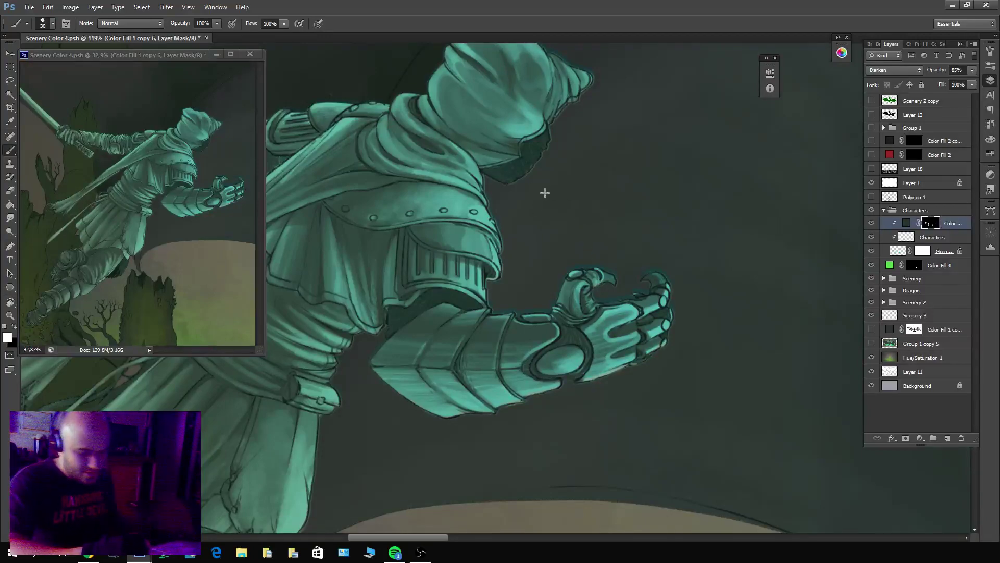
{"action": "left_click_drag", "start_coordinate": [650, 268], "coordinate": [651, 269]}
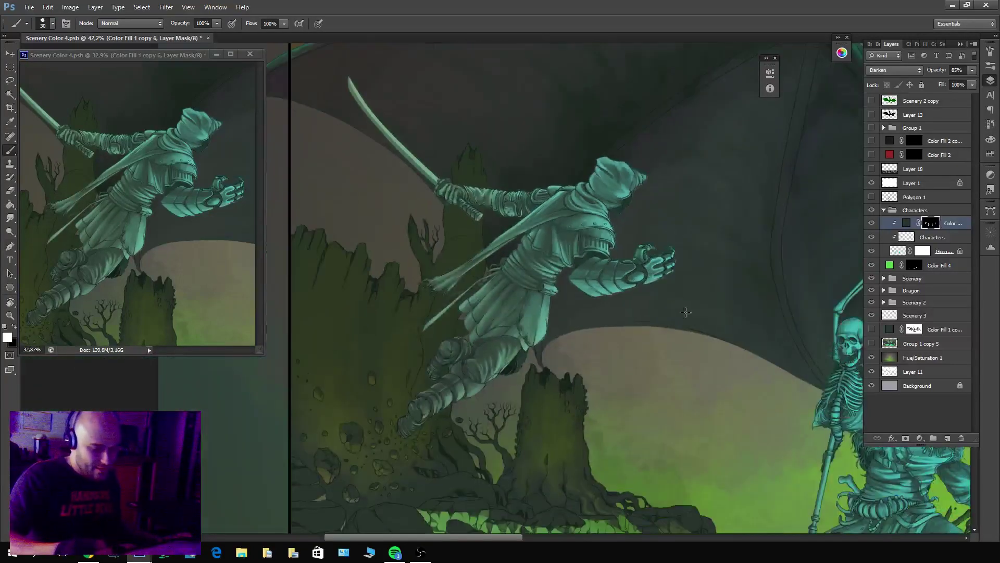
Minimize the second document window and examine the whole dragon composition in full screen.
{"action": "left_click_drag", "start_coordinate": [734, 407], "coordinate": [693, 417]}
{"action": "scroll", "coordinate": [686, 419], "scroll_direction": "down", "scroll_amount": 3}
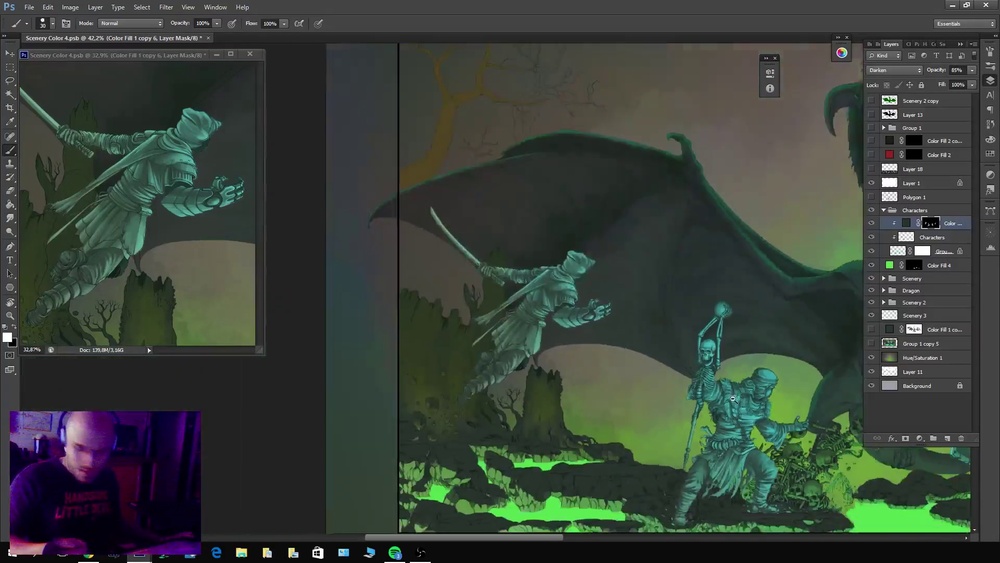
{"action": "scroll", "coordinate": [685, 419], "scroll_direction": "down", "scroll_amount": 2}
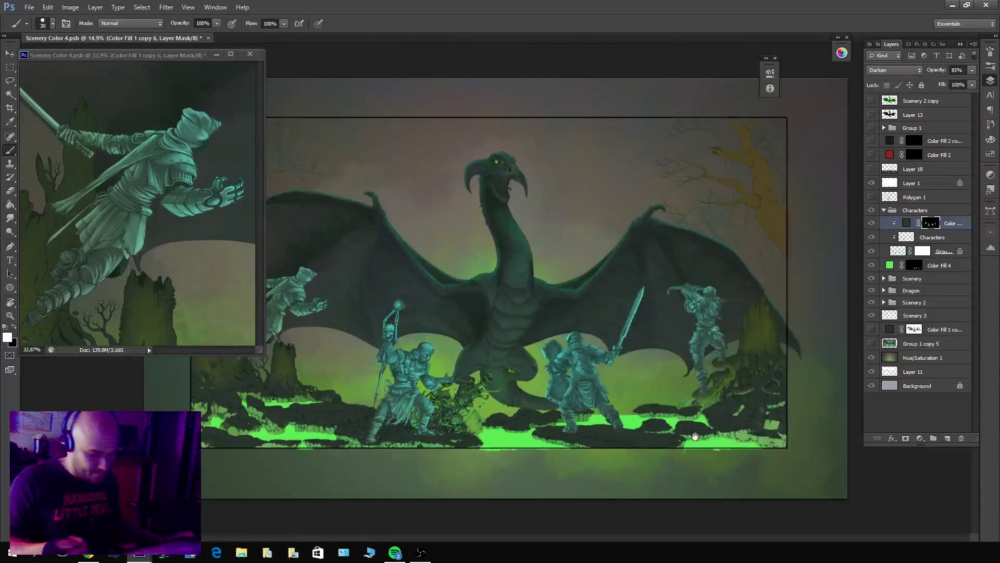
{"action": "left_click", "coordinate": [217, 55]}
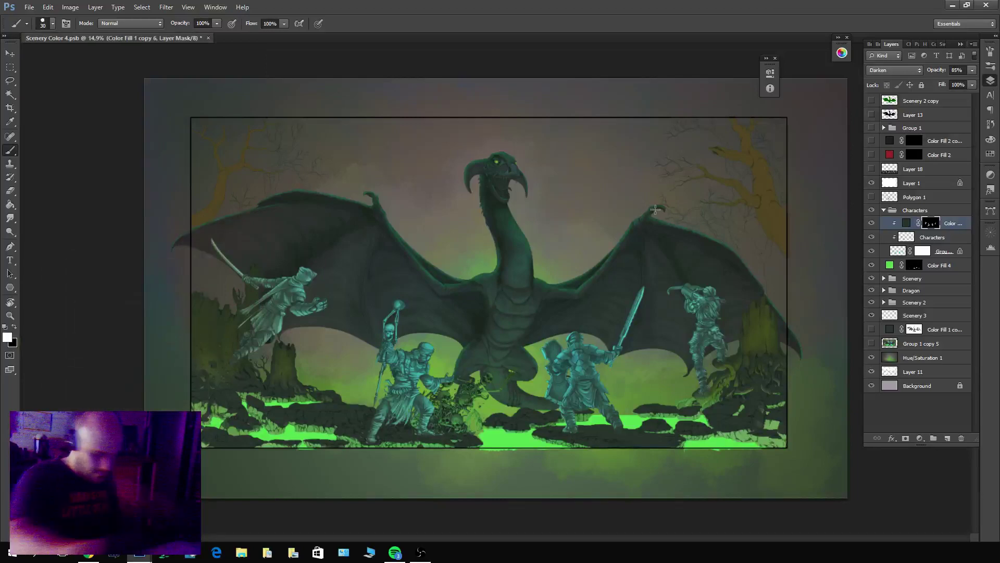
{"action": "key", "text": "f"}
{"action": "key", "text": "f"}
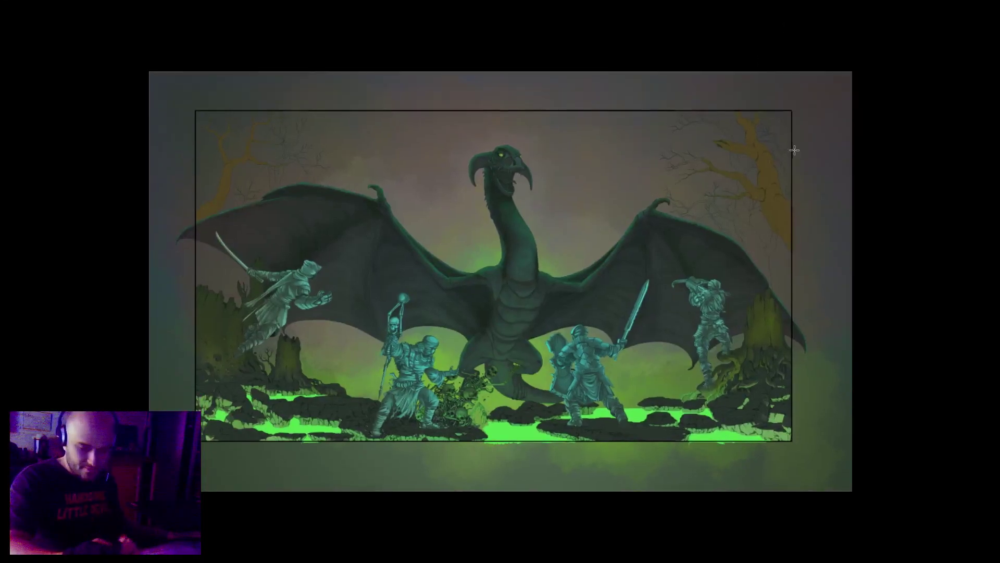
{"action": "scroll", "coordinate": [526, 178], "scroll_direction": "up", "scroll_amount": 1}
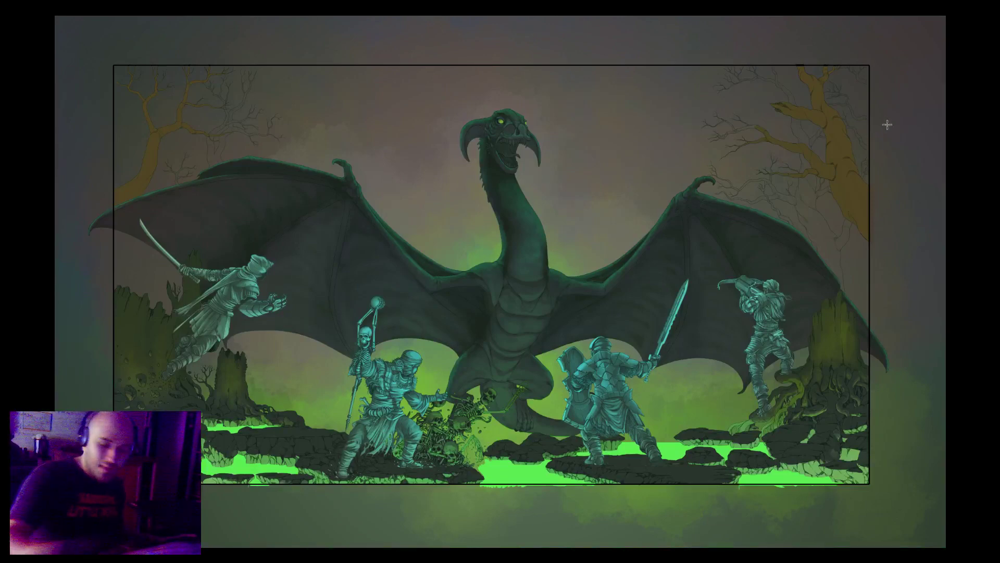
{"action": "key", "text": "f"}
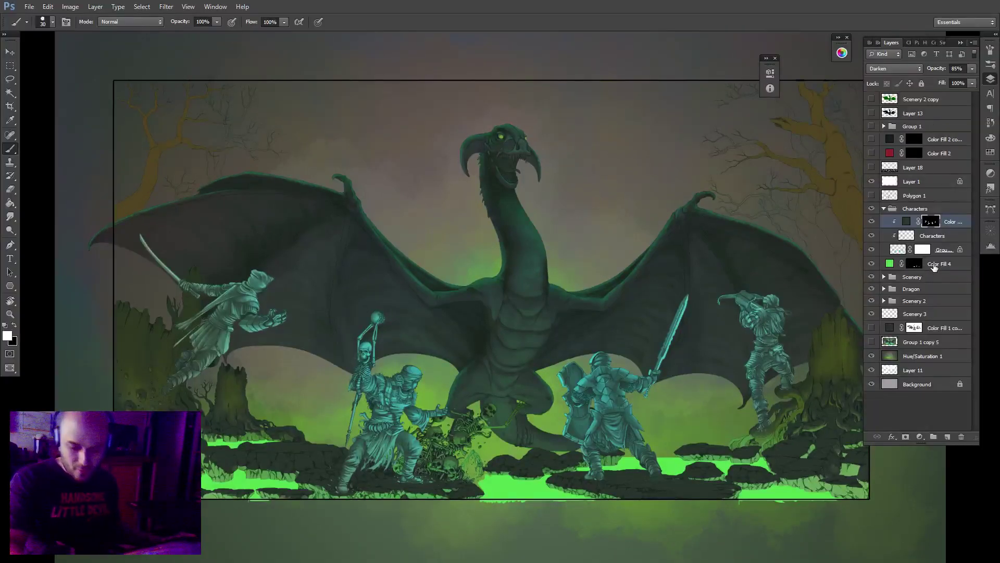
Toggle the Color Fill 4 layer's visibility to check what it contributes to the scene.
{"action": "left_click", "coordinate": [934, 265]}
{"action": "left_click", "coordinate": [873, 264]}
{"action": "left_click", "coordinate": [872, 264]}
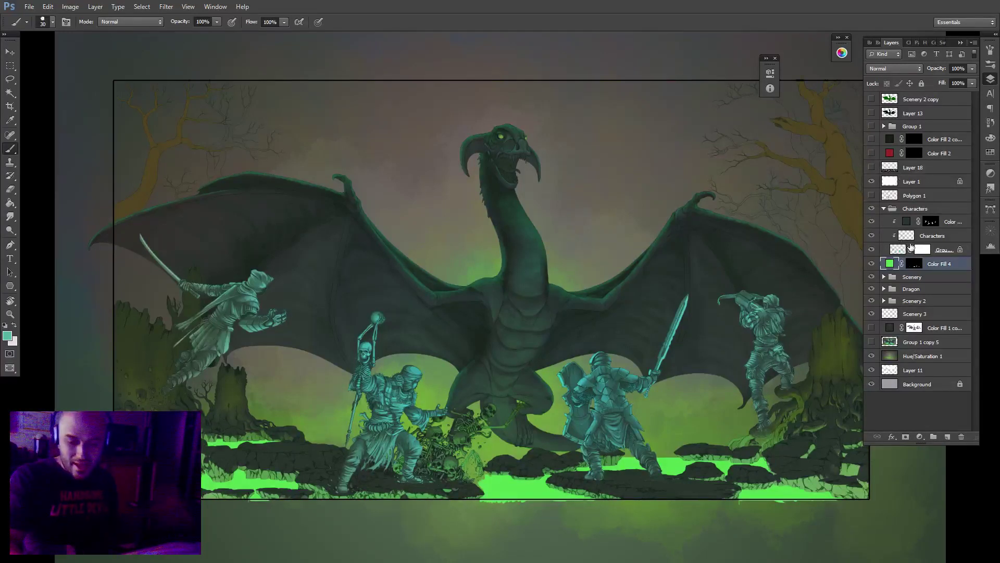
Duplicate Layer 17 from the Scenery group to directly above the Characters group.
{"action": "left_click", "coordinate": [883, 276]}
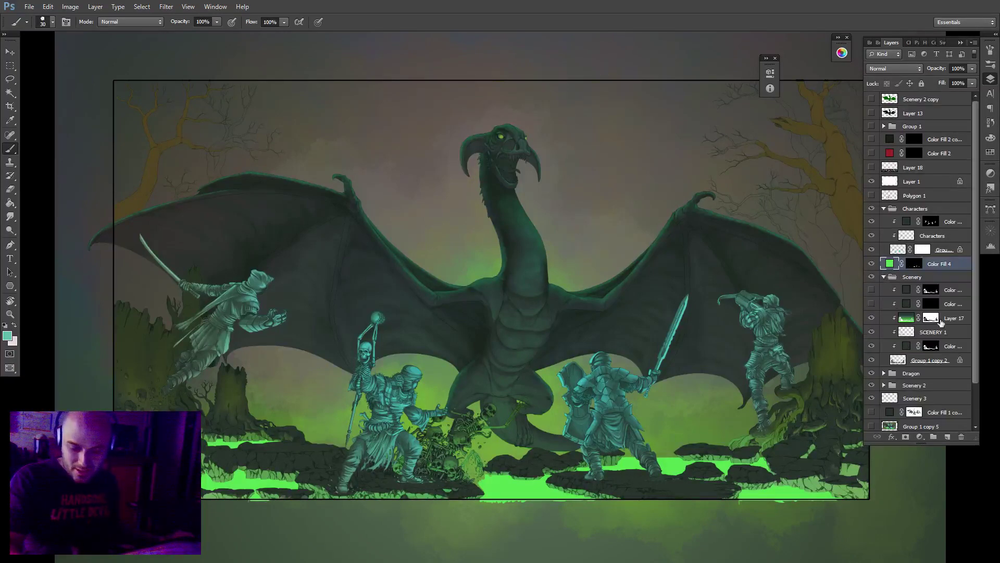
{"action": "left_click", "coordinate": [954, 320]}
{"action": "left_click_drag", "start_coordinate": [951, 320], "coordinate": [918, 208]}
Fill the mask of Layer 17 copy with white and move the layer directly beneath Group 1.
{"action": "left_click", "coordinate": [914, 209]}
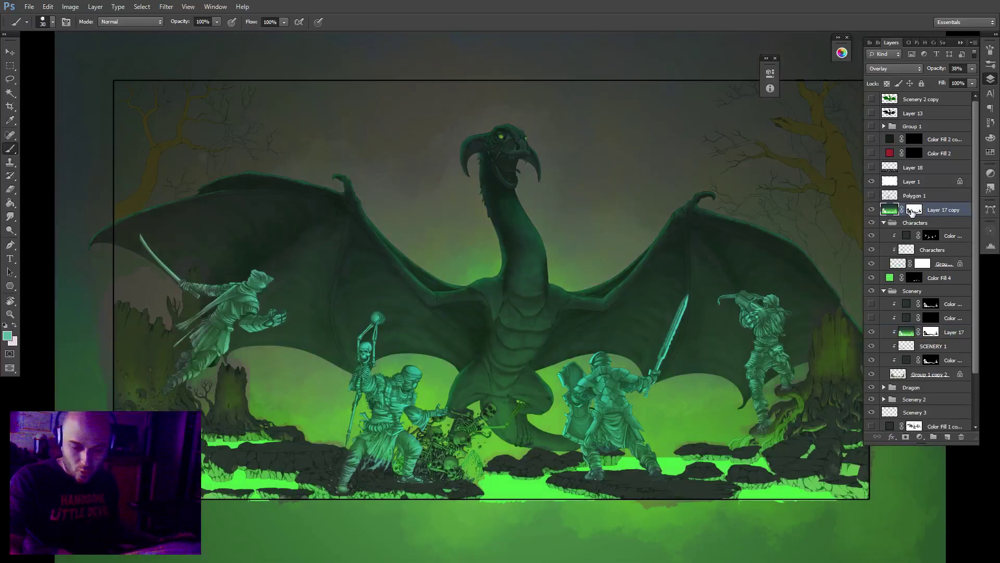
{"action": "key", "text": "d"}
{"action": "key", "text": "alt+BackSpace"}
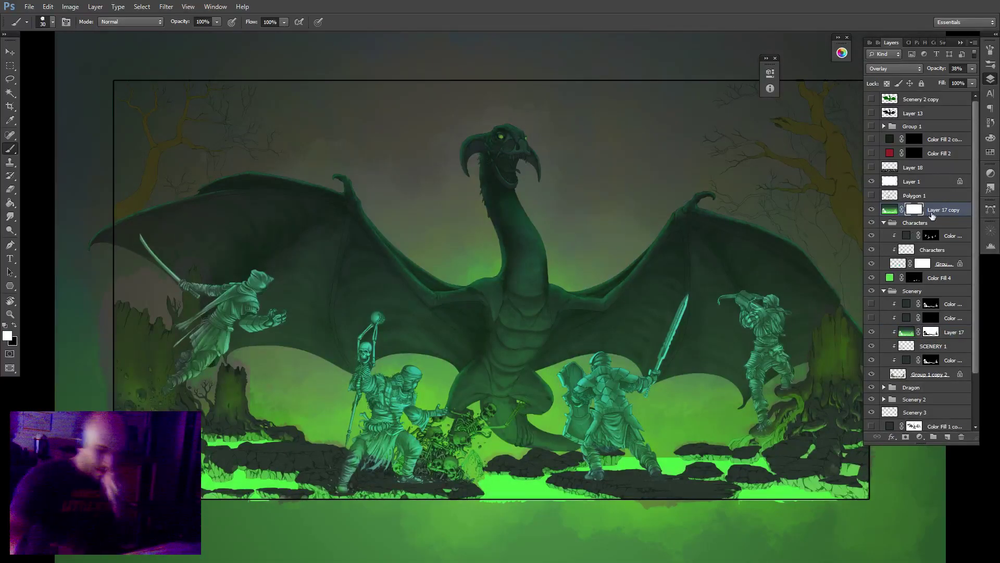
{"action": "left_click_drag", "start_coordinate": [942, 126], "coordinate": [942, 131]}
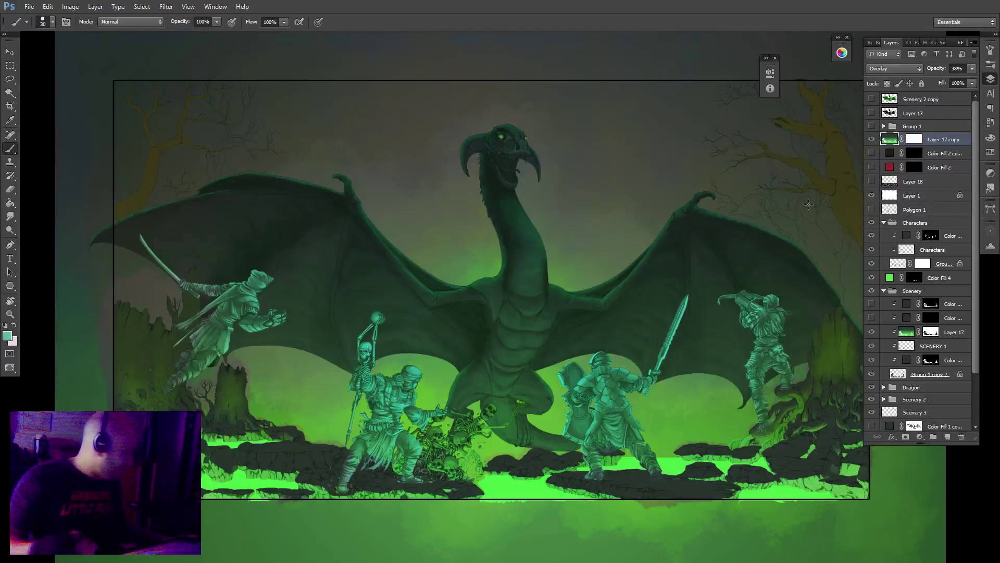
Add a new layer above Layer 17 copy and set up the 001 Actual Watercolor brush at size 1300.
{"action": "left_click", "coordinate": [26, 23]}
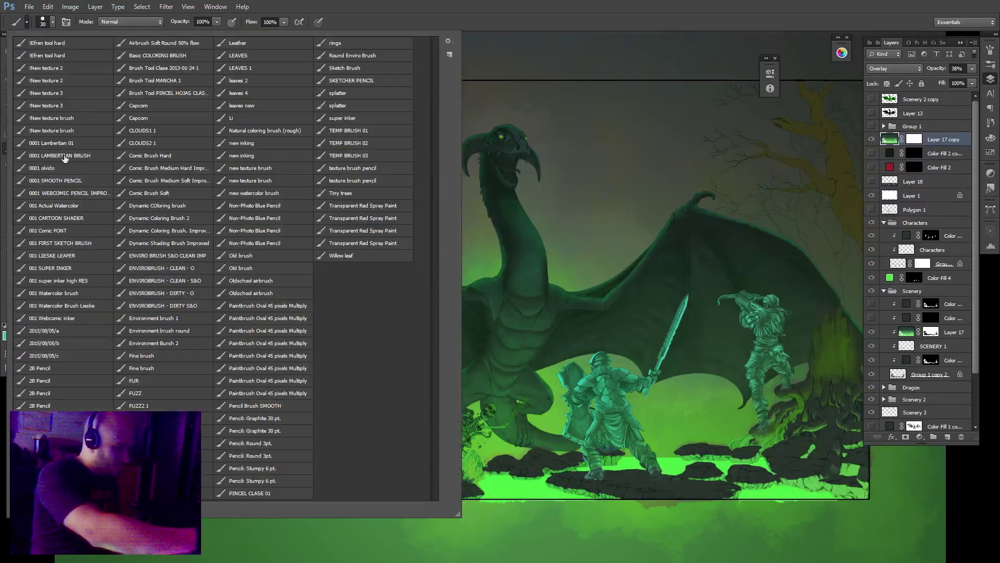
{"action": "left_click", "coordinate": [54, 205]}
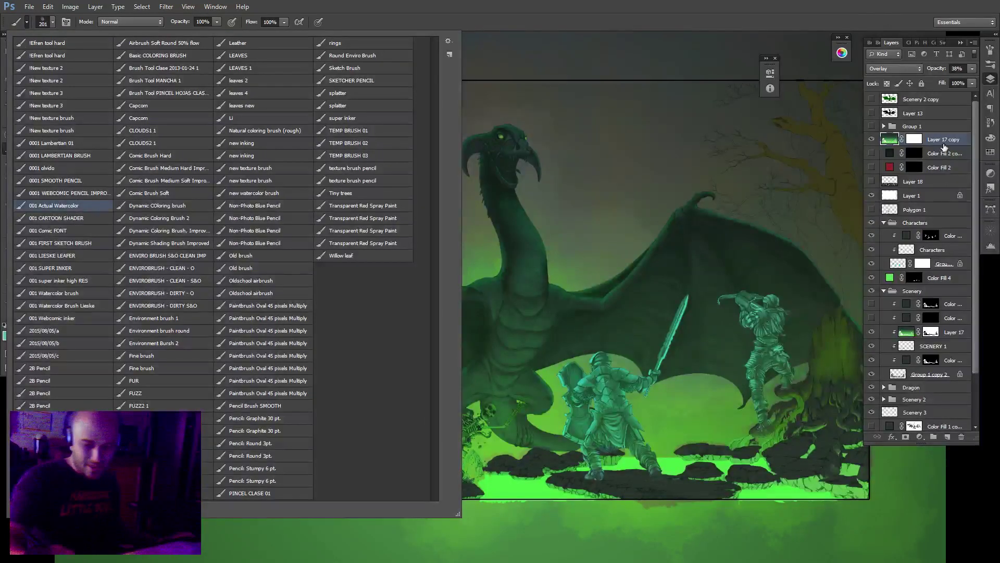
{"action": "left_click", "coordinate": [844, 34]}
{"action": "left_click", "coordinate": [947, 437]}
{"action": "key", "text": "bracketright"}
{"action": "key", "text": "bracketright"}
{"action": "key", "text": "bracketright"}
{"action": "key", "text": "bracketright"}
{"action": "key", "text": "bracketright"}
{"action": "key", "text": "bracketright"}
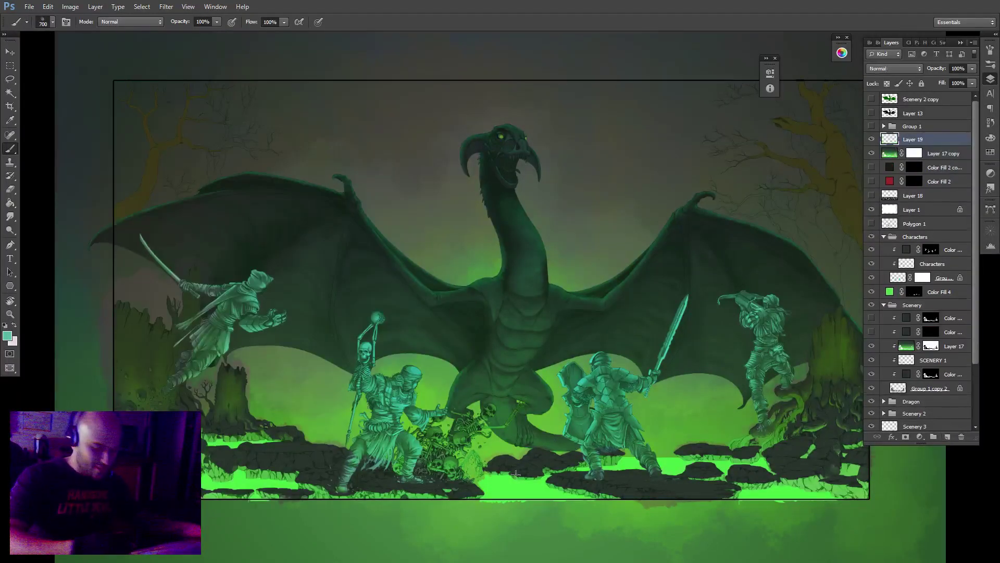
{"action": "key", "text": "bracketright"}
{"action": "key", "text": "bracketright"}
{"action": "key", "text": "bracketright"}
{"action": "key", "text": "bracketright"}
{"action": "key", "text": "bracketright"}
{"action": "key", "text": "bracketright"}
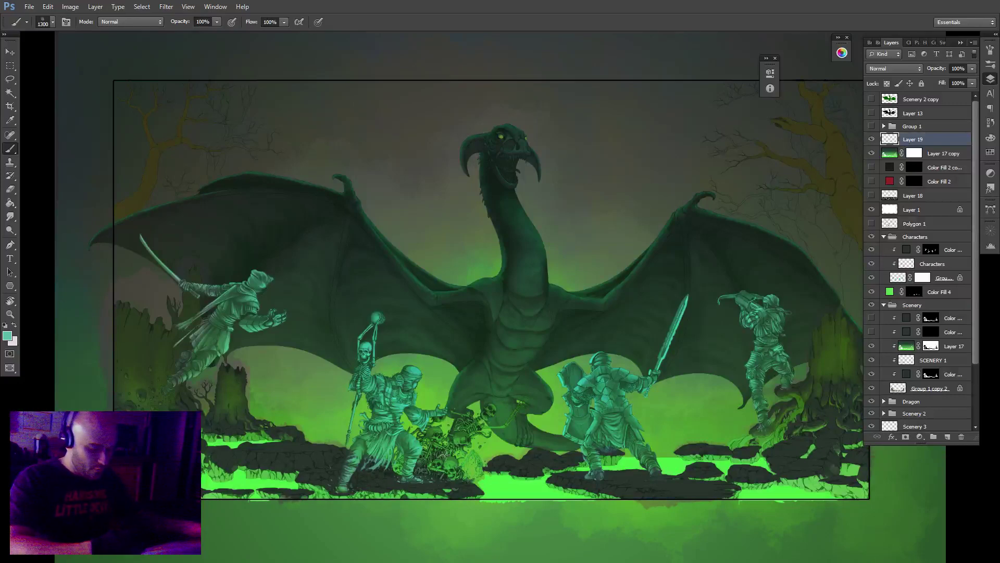
Paint clouds of bright green mist, using the color sampled from the glowing ground, over and around the four warriors.
{"action": "mouse_move", "coordinate": [477, 475]}
{"action": "left_mouse_down"}
{"action": "mouse_move", "coordinate": [430, 464]}
{"action": "mouse_move", "coordinate": [427, 476]}
{"action": "mouse_move", "coordinate": [427, 461]}
{"action": "mouse_move", "coordinate": [385, 480]}
{"action": "mouse_move", "coordinate": [418, 427]}
{"action": "mouse_move", "coordinate": [458, 417]}
{"action": "mouse_move", "coordinate": [521, 448]}
{"action": "mouse_move", "coordinate": [599, 438]}
{"action": "mouse_move", "coordinate": [593, 423]}
{"action": "mouse_move", "coordinate": [700, 422]}
{"action": "mouse_move", "coordinate": [755, 391]}
{"action": "mouse_move", "coordinate": [729, 312]}
{"action": "mouse_move", "coordinate": [677, 455]}
{"action": "mouse_move", "coordinate": [761, 453]}
{"action": "mouse_move", "coordinate": [755, 292]}
{"action": "mouse_move", "coordinate": [683, 297]}
{"action": "left_mouse_up"}
{"action": "key", "text": "ctrl+alt+z"}
{"action": "left_click", "coordinate": [500, 478], "text": "alt"}
{"action": "mouse_move", "coordinate": [250, 427]}
{"action": "left_mouse_down"}
{"action": "mouse_move", "coordinate": [178, 377]}
{"action": "mouse_move", "coordinate": [261, 313]}
{"action": "mouse_move", "coordinate": [282, 245]}
{"action": "mouse_move", "coordinate": [156, 250]}
{"action": "mouse_move", "coordinate": [338, 439]}
{"action": "mouse_move", "coordinate": [271, 422]}
{"action": "mouse_move", "coordinate": [386, 417]}
{"action": "mouse_move", "coordinate": [375, 302]}
{"action": "left_mouse_up"}
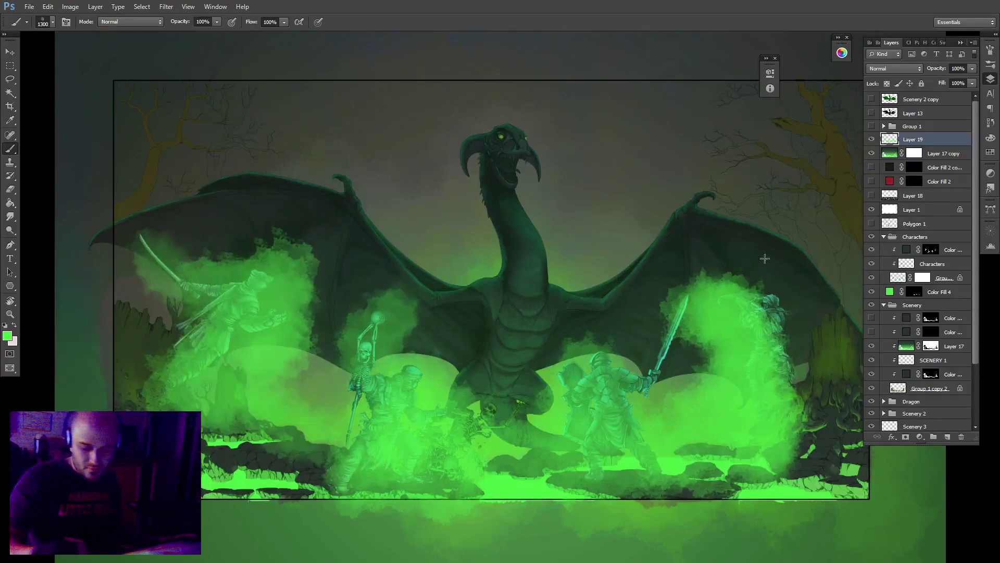
{"action": "left_click_drag", "start_coordinate": [805, 399], "coordinate": [760, 261]}
Merge the painted mist layer with Layer 17 copy.
{"action": "left_click", "coordinate": [941, 154], "text": "shift"}
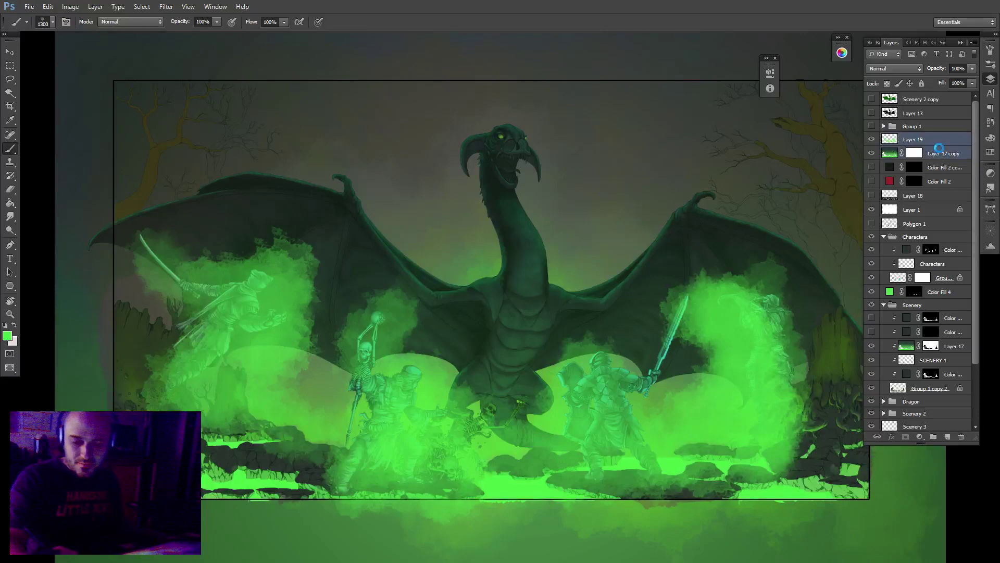
{"action": "key", "text": "ctrl+e"}
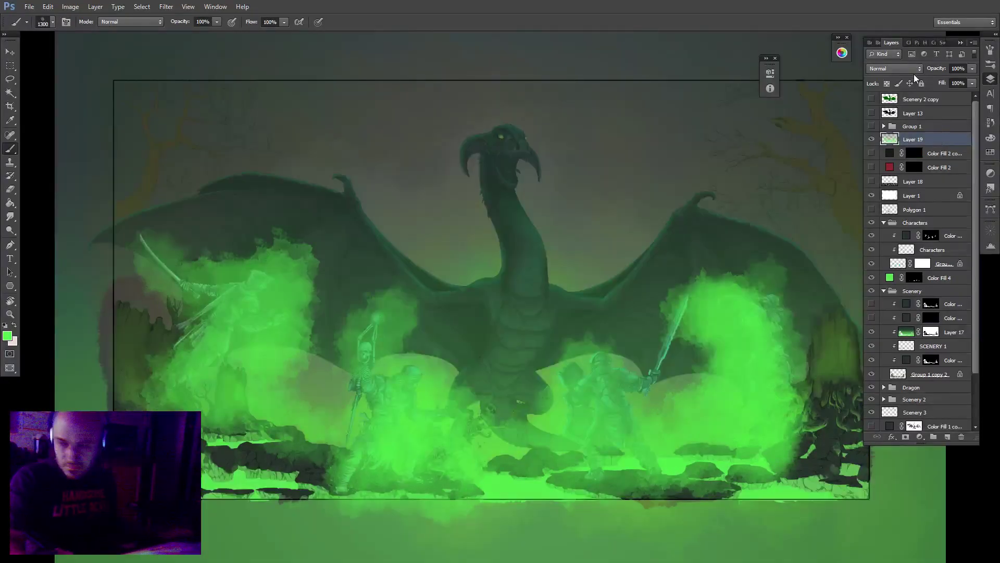
Undo the mist layer merge and set Layer 17 copy to Normal blending at 100% opacity.
{"action": "key", "text": "ctrl+z"}
{"action": "left_click", "coordinate": [917, 155]}
{"action": "key", "text": "d"}
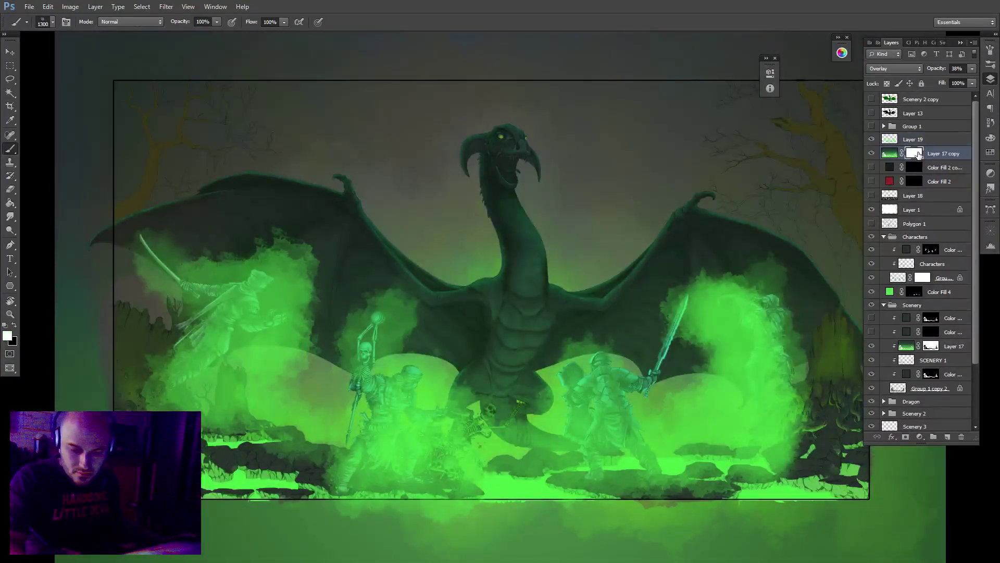
{"action": "left_click", "coordinate": [929, 141], "text": "shift"}
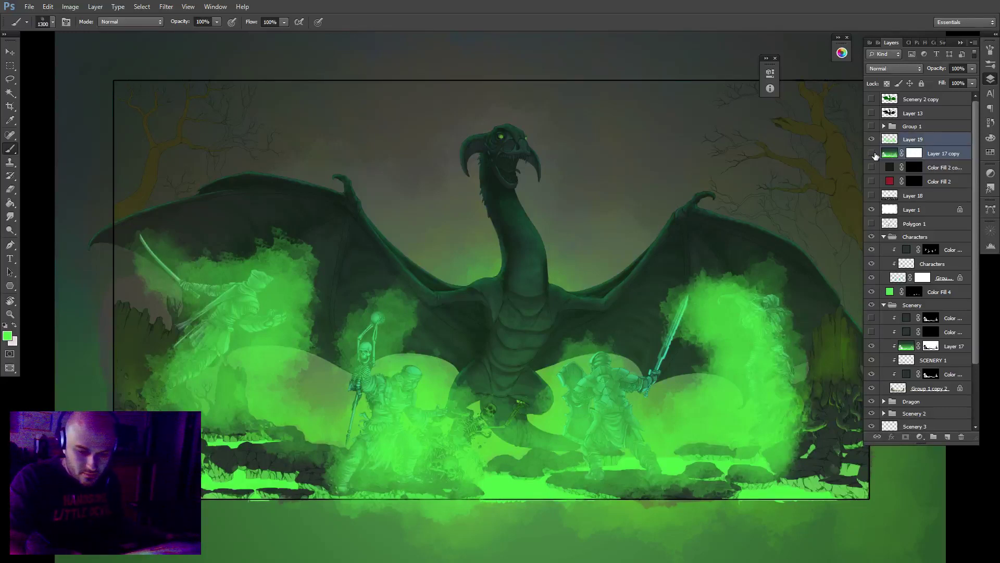
{"action": "left_click", "coordinate": [871, 153]}
{"action": "left_click", "coordinate": [872, 153]}
{"action": "left_click", "coordinate": [920, 69]}
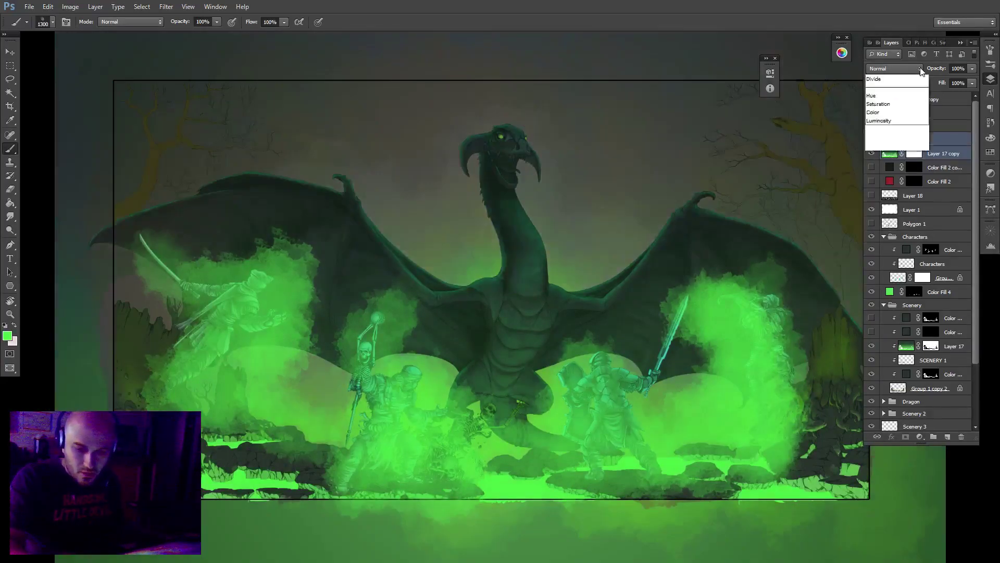
{"action": "left_click", "coordinate": [947, 153]}
{"action": "left_click", "coordinate": [946, 153]}
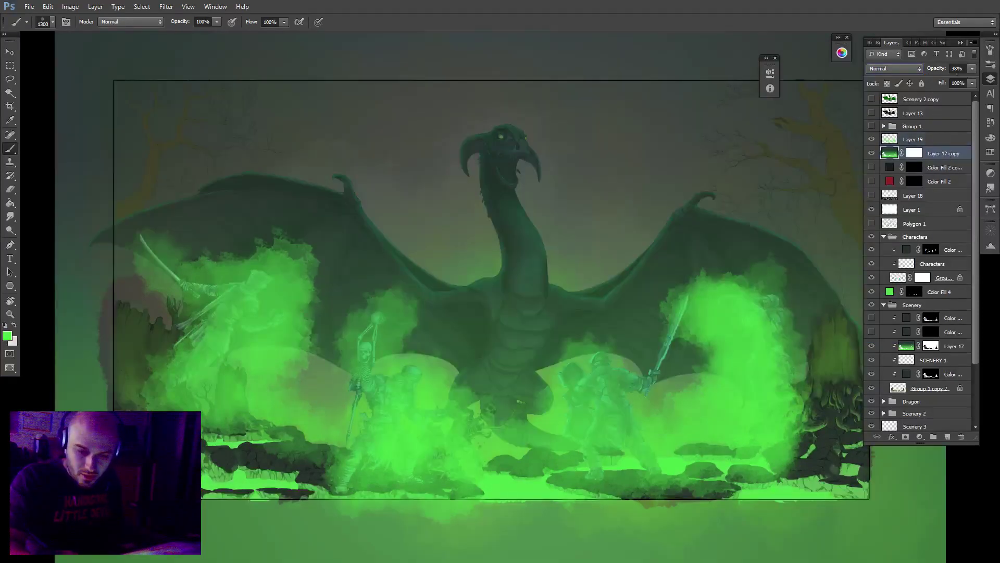
{"action": "left_click", "coordinate": [971, 69]}
{"action": "left_click_drag", "start_coordinate": [967, 77], "coordinate": [996, 79]}
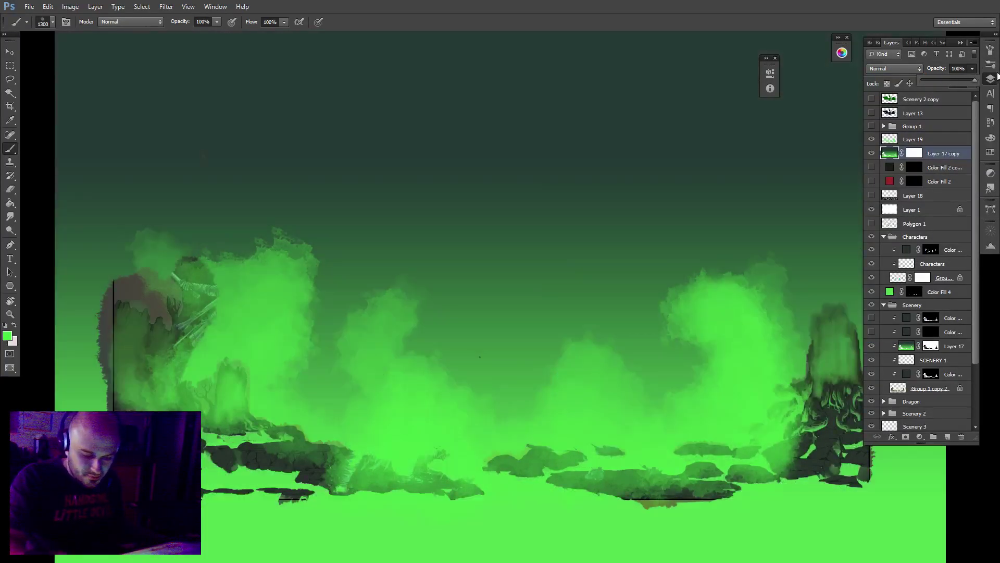
Merge Layer 19 with Layer 17 copy and move it into the Characters group, clipped directly beneath the Characters layer.
{"action": "left_click", "coordinate": [882, 123]}
{"action": "key", "text": "ctrl+z"}
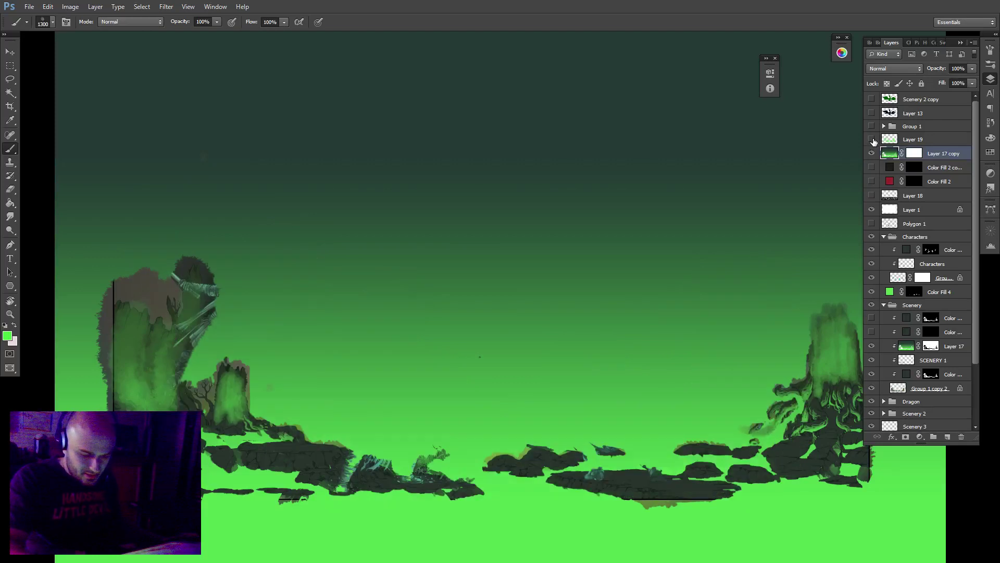
{"action": "key", "text": "ctrl+z"}
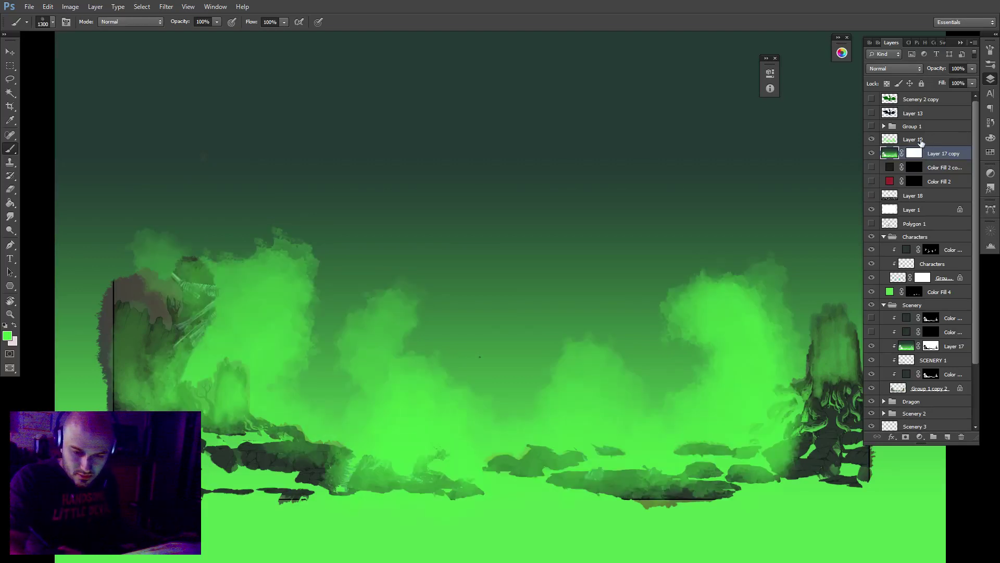
{"action": "left_click", "coordinate": [913, 140], "text": "shift"}
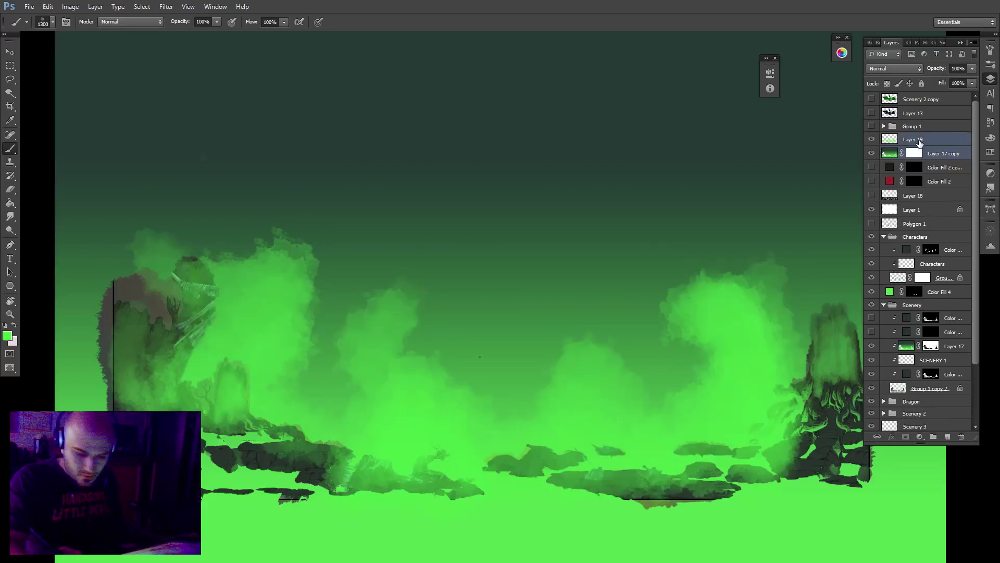
{"action": "key", "text": "ctrl+e"}
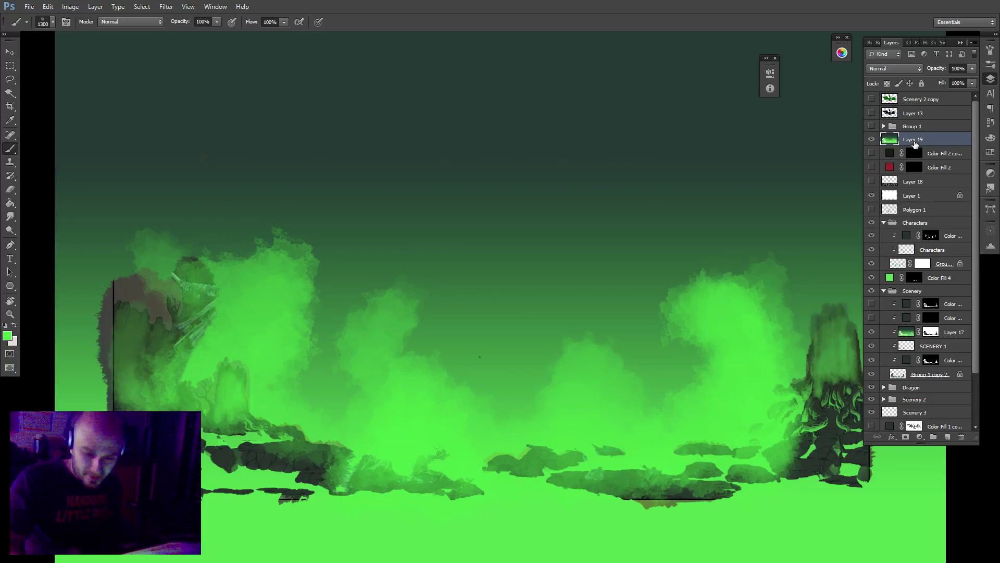
{"action": "left_click_drag", "start_coordinate": [912, 139], "coordinate": [923, 252]}
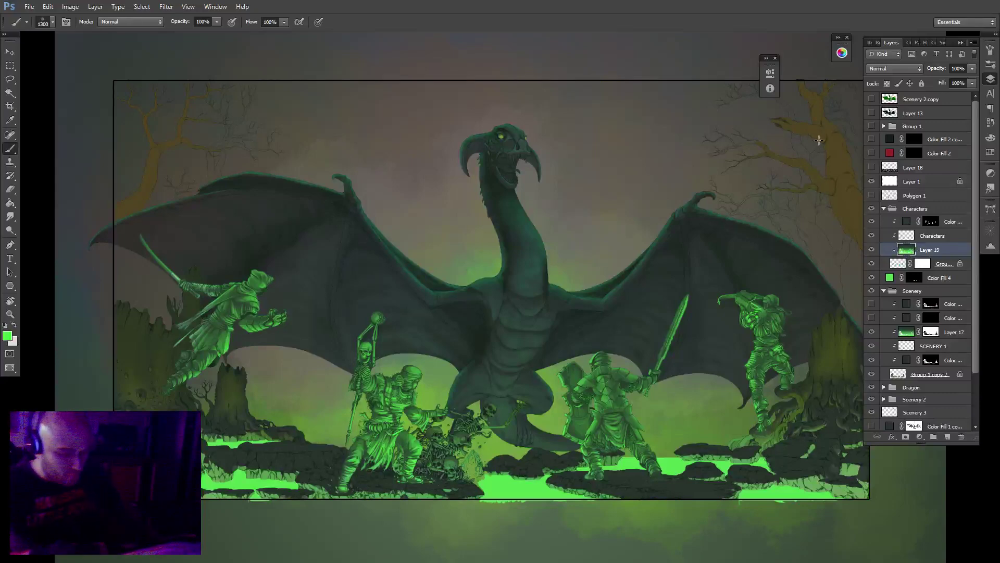
Add a mask to Layer 19 and black out the area selected from the mask of the Characters group's color fill layer.
{"action": "left_click", "coordinate": [931, 223], "text": "ctrl"}
{"action": "key", "text": "Delete"}
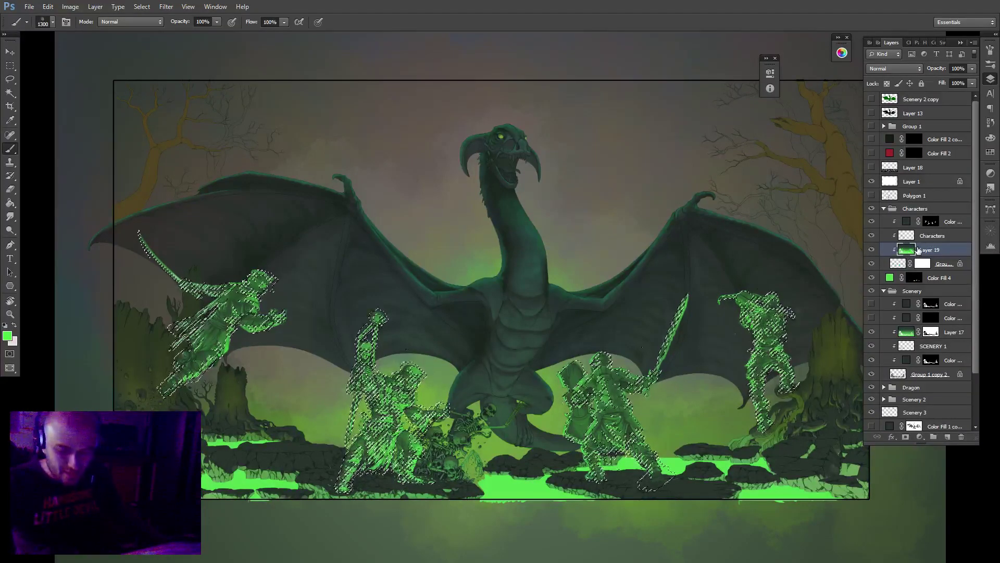
{"action": "key", "text": "ctrl+d"}
{"action": "left_click", "coordinate": [907, 437]}
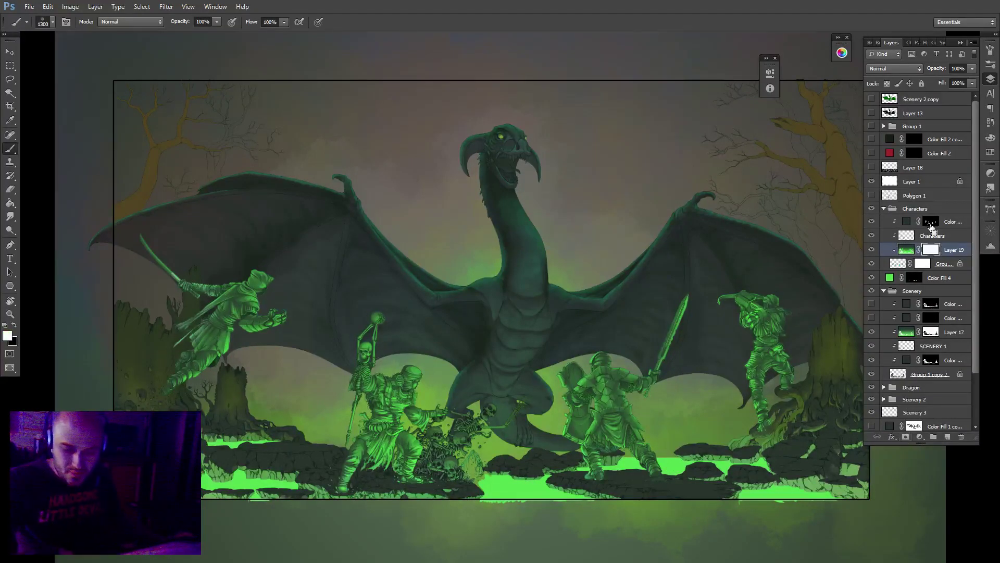
{"action": "left_click", "coordinate": [931, 223], "text": "ctrl"}
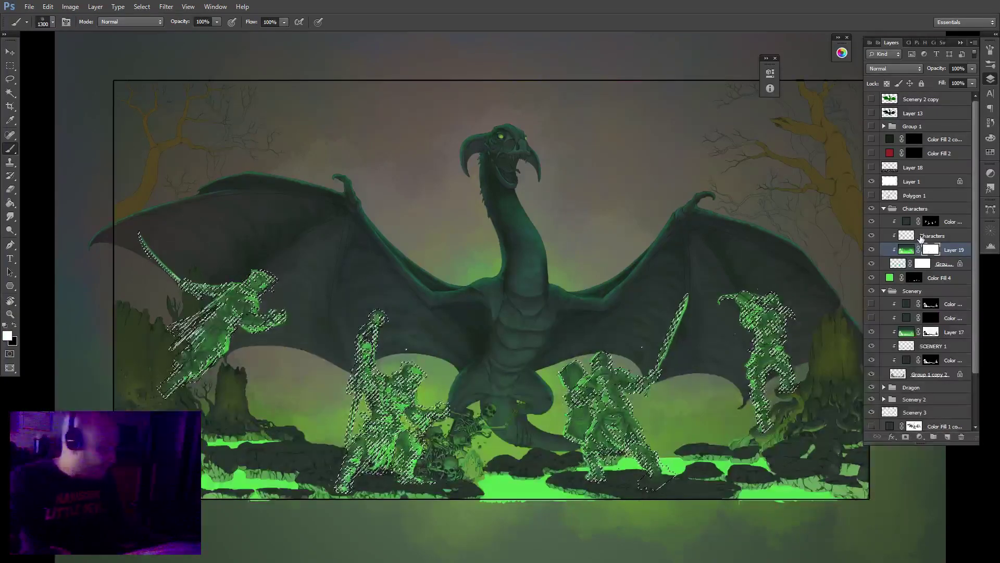
{"action": "key", "text": "Delete"}
{"action": "key", "text": "ctrl+d"}
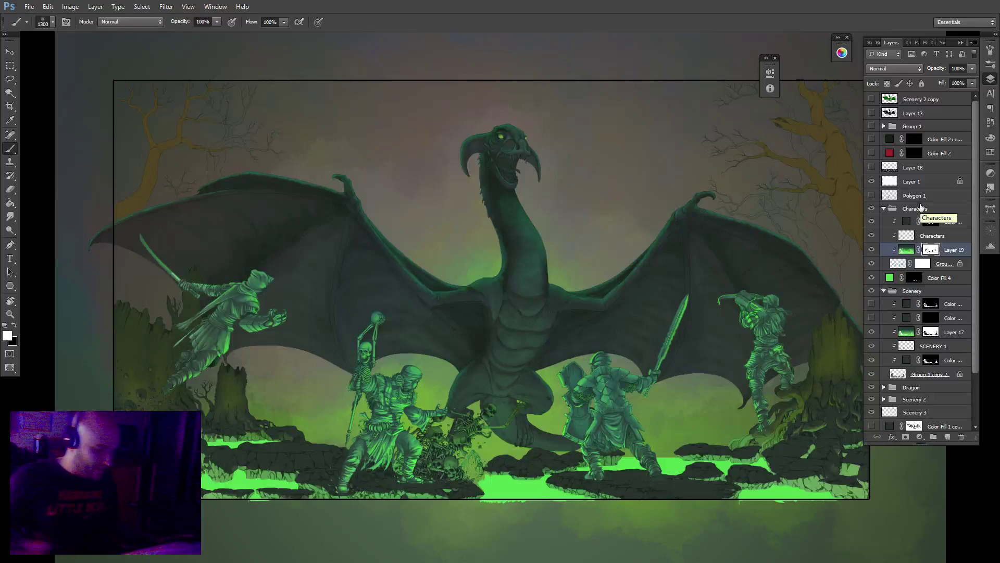
Set Layer 19 to Hard Light blending at 49% opacity after trying Overlay.
{"action": "left_click", "coordinate": [918, 67]}
{"action": "left_click", "coordinate": [882, 203]}
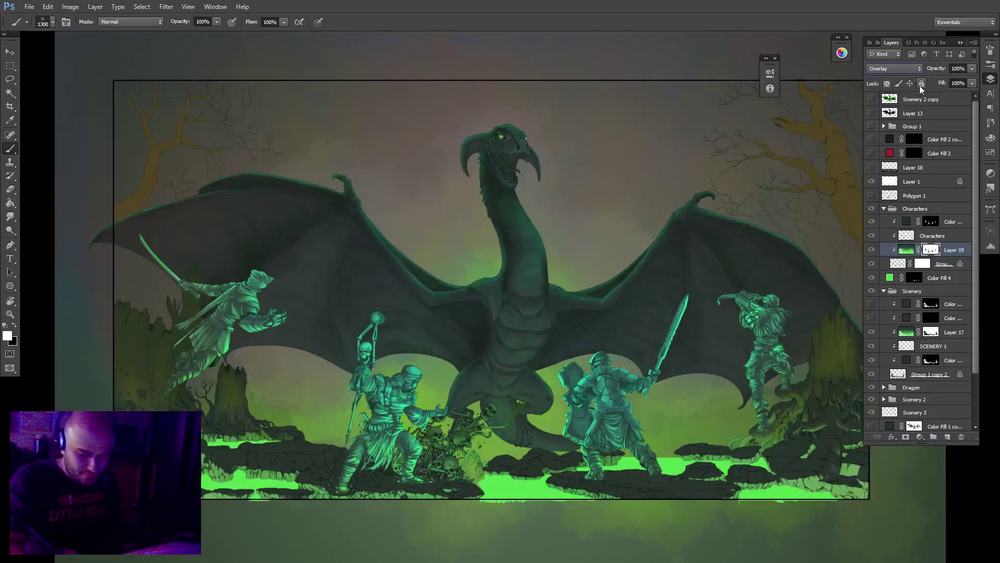
{"action": "left_click", "coordinate": [919, 69]}
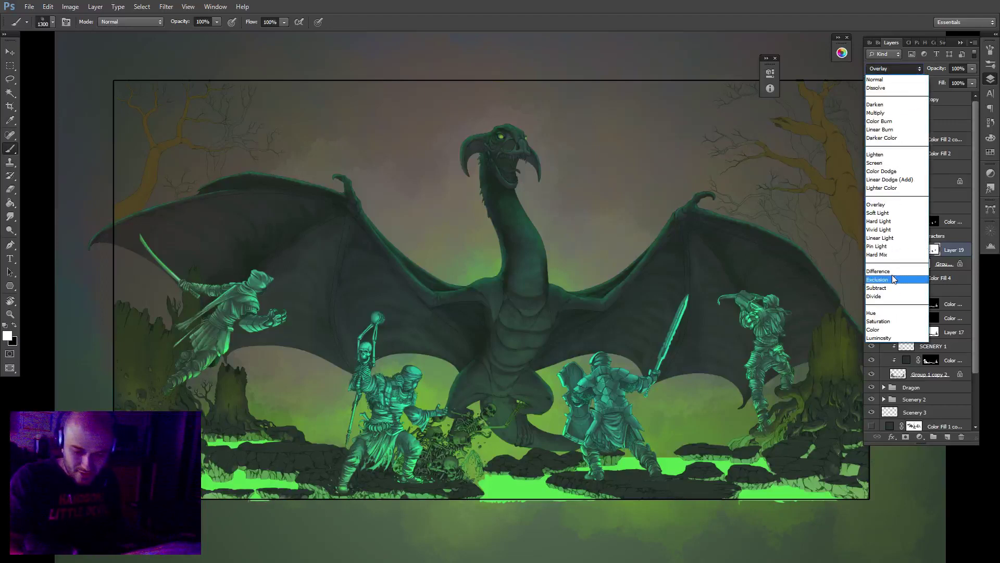
{"action": "left_click", "coordinate": [893, 226]}
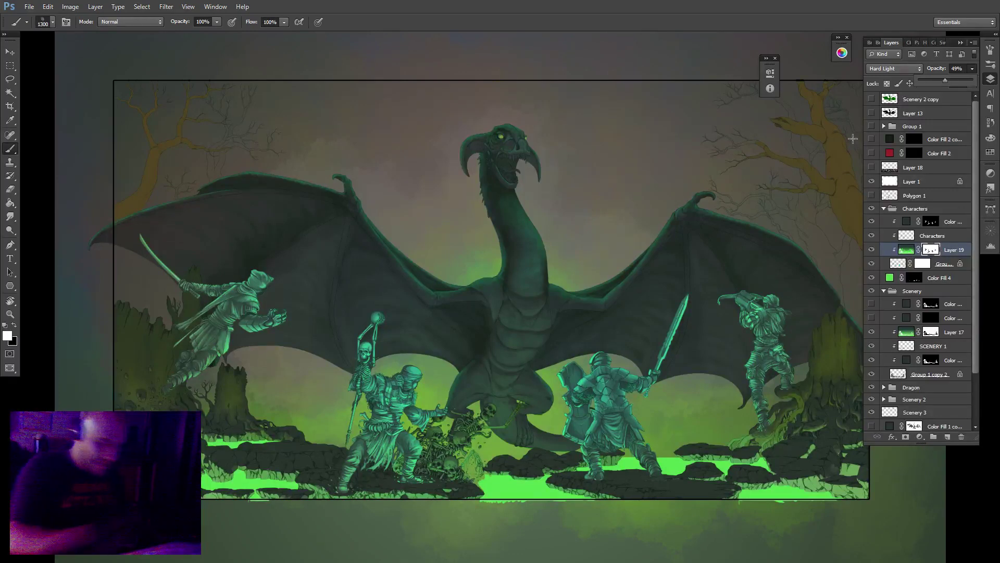
Duplicate the Characters group's dark color fill layer directly above Layer 19 and make the copy's mask entirely black.
{"action": "left_click", "coordinate": [951, 222]}
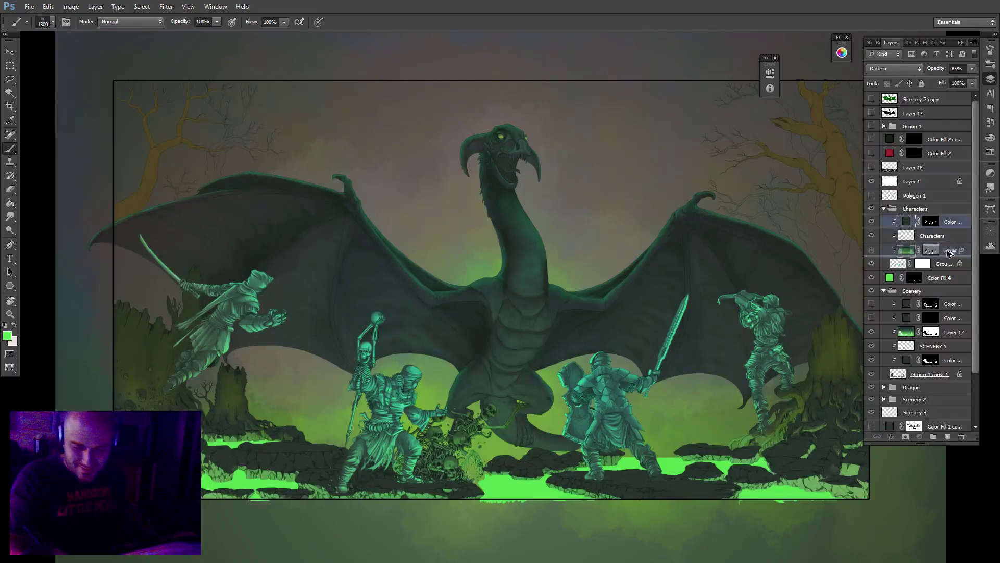
{"action": "left_click_drag", "start_coordinate": [949, 253], "coordinate": [949, 252]}
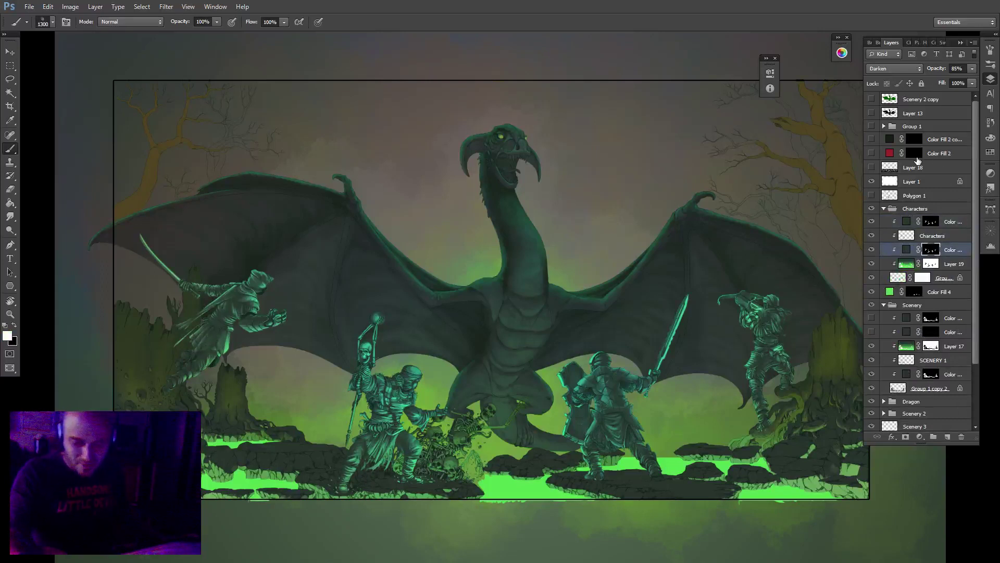
{"action": "key", "text": "ctrl+i"}
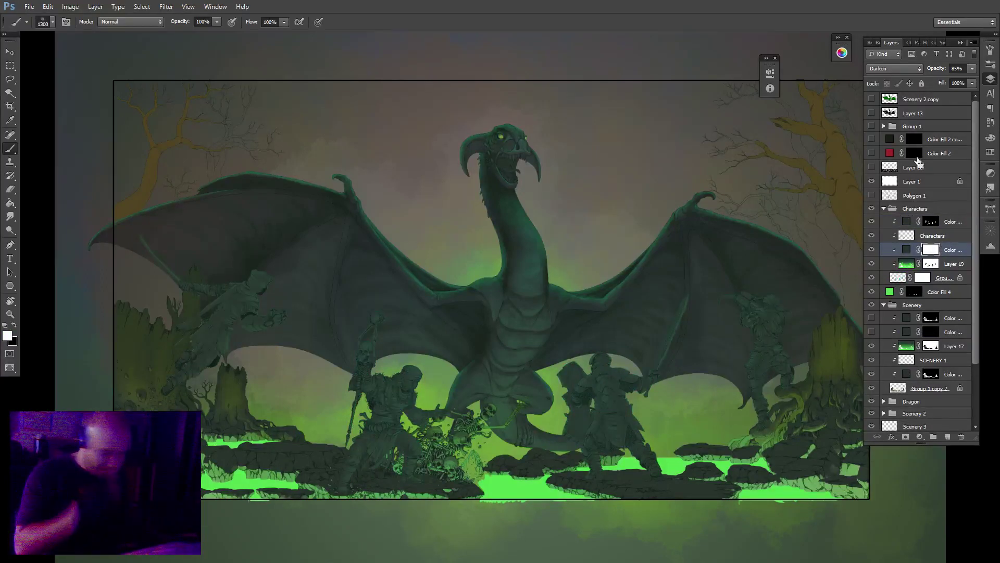
{"action": "key", "text": "ctrl+i"}
Set up a brush at size 200 with 50% opacity and 50% flow for painting white on the mask.
{"action": "key", "text": "z"}
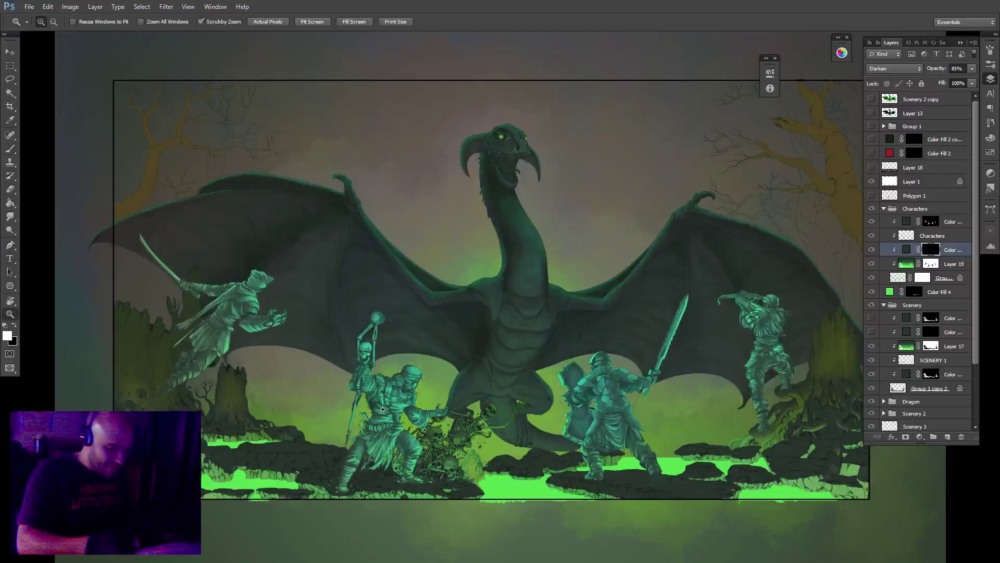
{"action": "left_click", "coordinate": [383, 410]}
{"action": "key", "text": "b"}
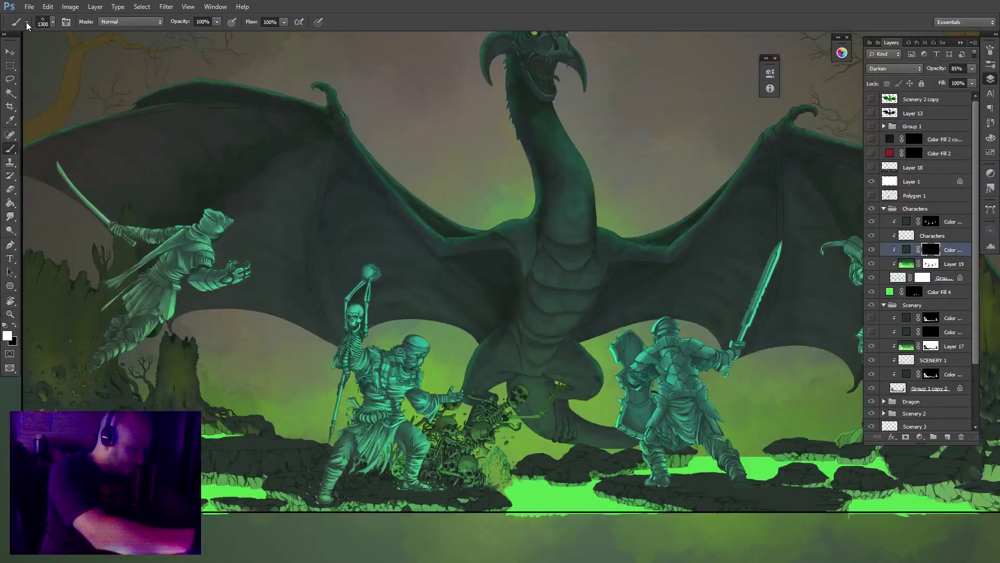
{"action": "left_click", "coordinate": [27, 22]}
{"action": "double_click", "coordinate": [156, 181]}
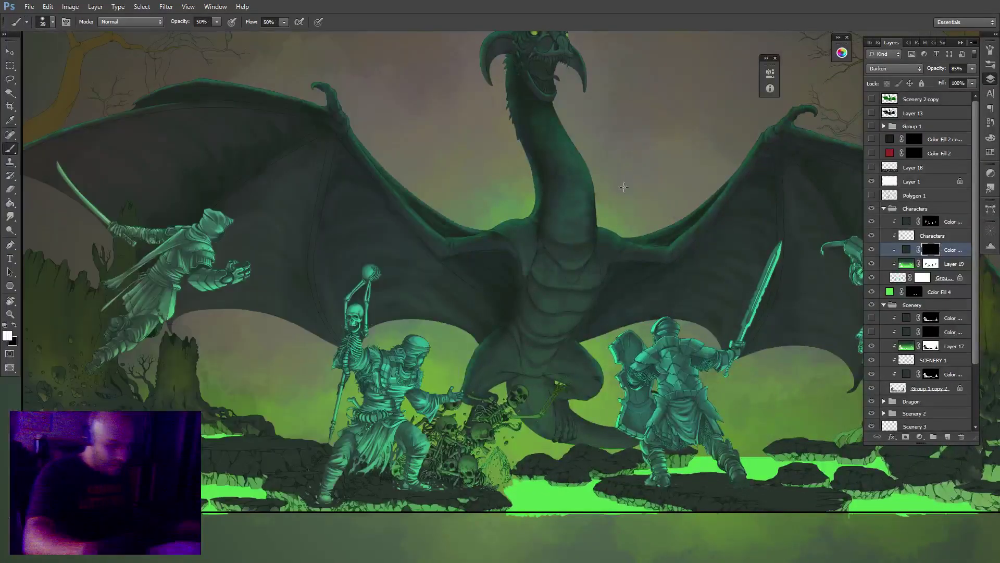
{"action": "key", "text": "bracketright"}
{"action": "key", "text": "bracketright"}
{"action": "key", "text": "bracketright"}
{"action": "key", "text": "bracketright"}
{"action": "key", "text": "bracketright"}
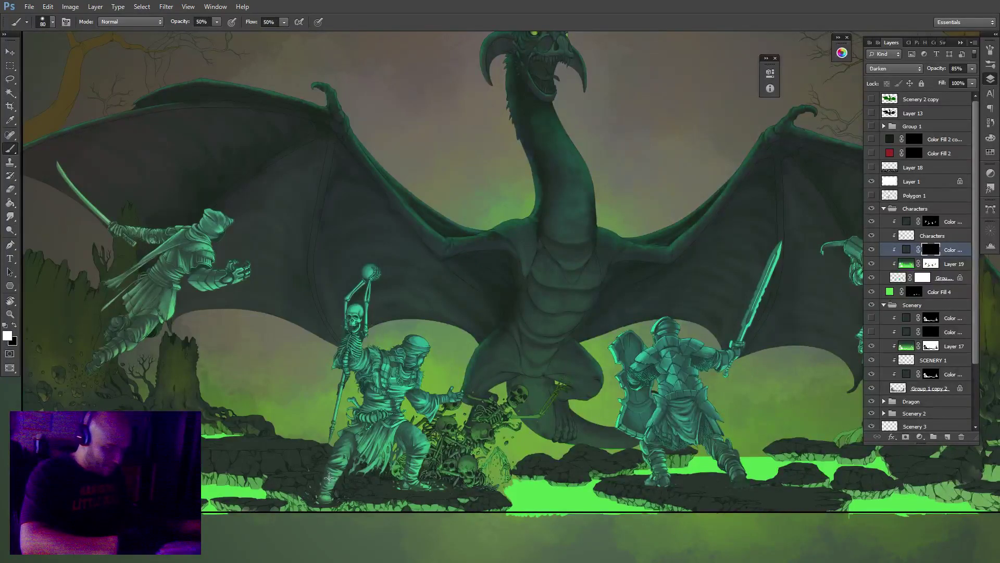
{"action": "key", "text": "bracketright"}
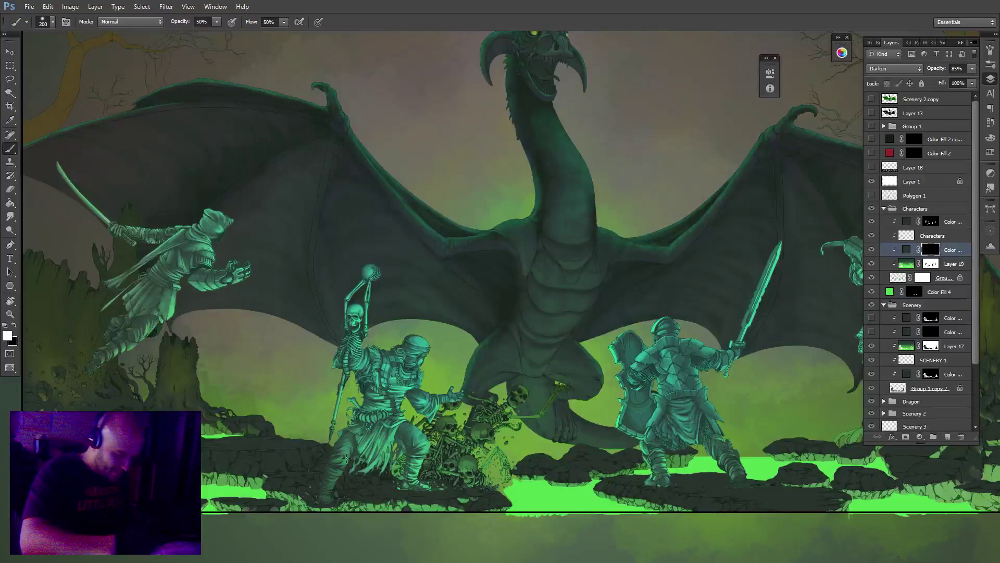
Paint white on the color fill copy's mask to darken the bandaged warrior's back leg and the hooded swordsman's trailing clothing.
{"action": "mouse_move", "coordinate": [346, 458]}
{"action": "left_mouse_down"}
{"action": "mouse_move", "coordinate": [378, 488]}
{"action": "mouse_move", "coordinate": [366, 425]}
{"action": "mouse_move", "coordinate": [422, 476]}
{"action": "mouse_move", "coordinate": [404, 487]}
{"action": "mouse_move", "coordinate": [361, 465]}
{"action": "mouse_move", "coordinate": [326, 407]}
{"action": "mouse_move", "coordinate": [334, 375]}
{"action": "mouse_move", "coordinate": [381, 426]}
{"action": "mouse_move", "coordinate": [378, 367]}
{"action": "left_mouse_up"}
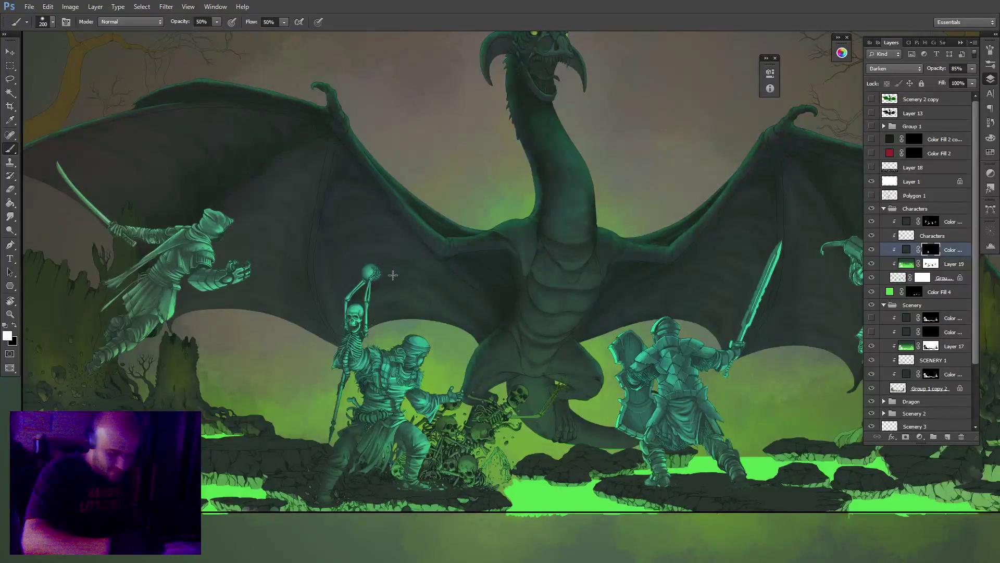
{"action": "left_click_drag", "start_coordinate": [393, 275], "coordinate": [539, 251]}
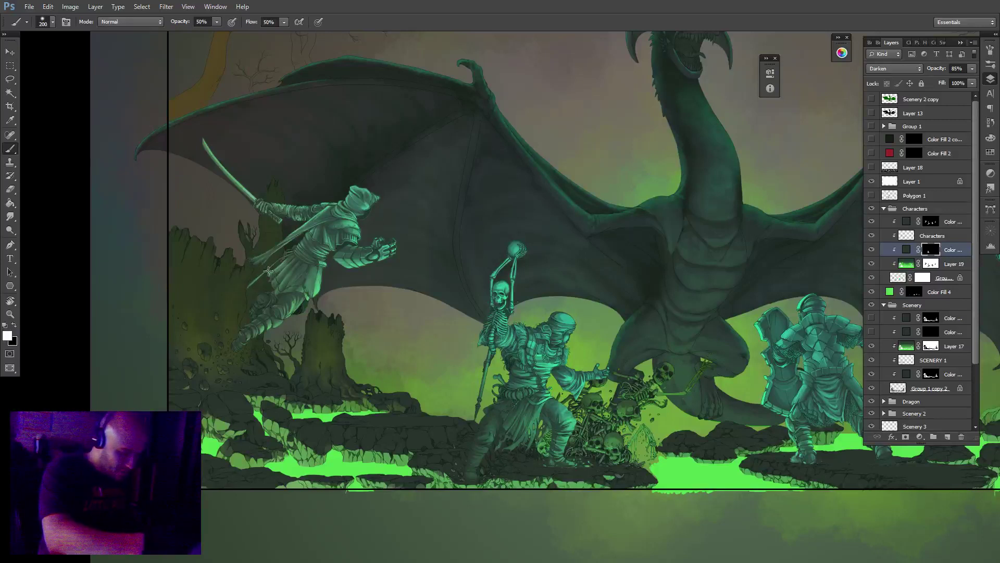
{"action": "left_click_drag", "start_coordinate": [264, 257], "coordinate": [329, 209]}
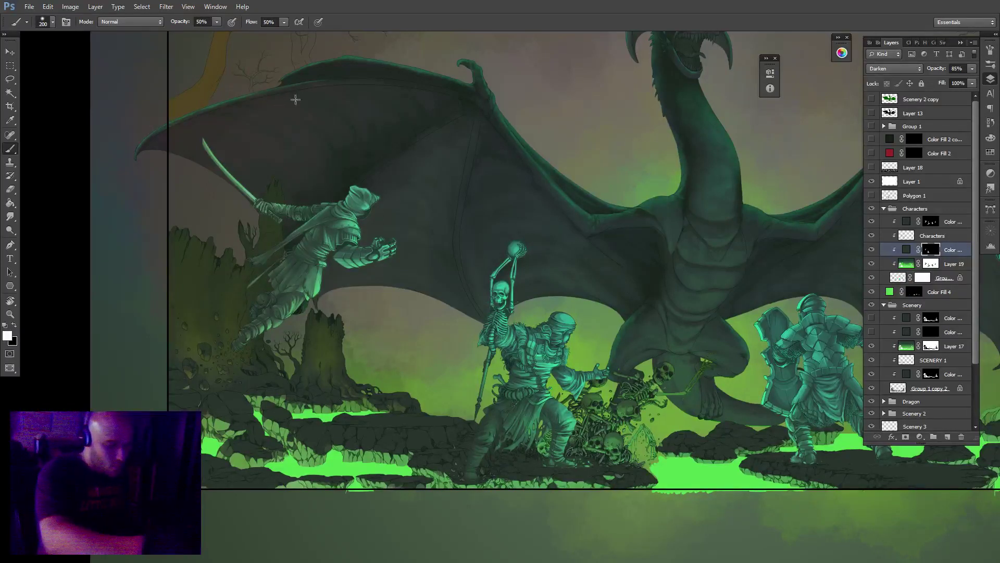
{"action": "key", "text": "x"}
{"action": "key", "text": "x"}
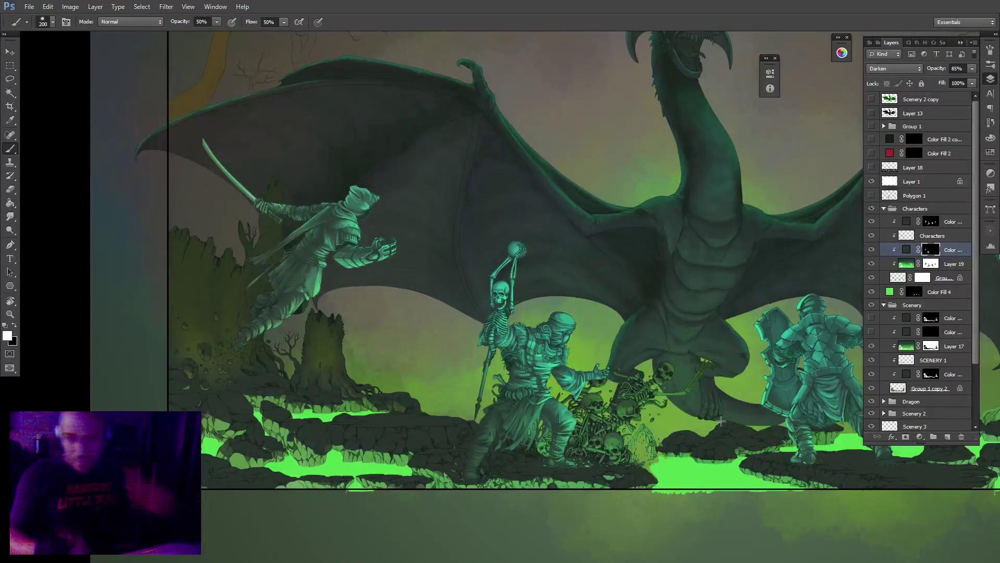
Paint shadow through the same mask over the armored knight's legs and lower back and the leaping warrior's lower body.
{"action": "mouse_move", "coordinate": [722, 419]}
{"action": "left_mouse_down"}
{"action": "mouse_move", "coordinate": [658, 410]}
{"action": "mouse_move", "coordinate": [704, 402]}
{"action": "left_mouse_up"}
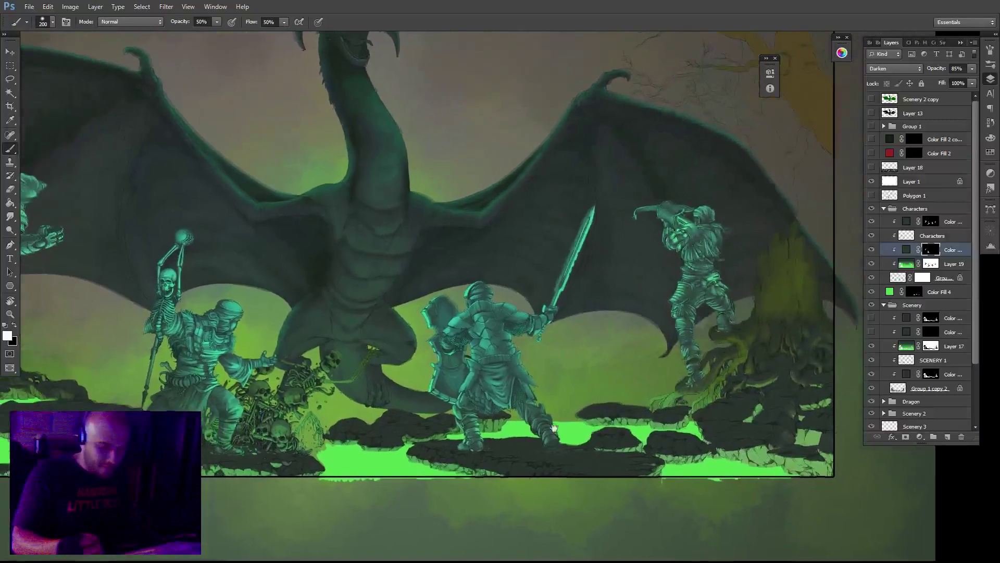
{"action": "mouse_move", "coordinate": [544, 388]}
{"action": "left_mouse_down"}
{"action": "mouse_move", "coordinate": [514, 382]}
{"action": "mouse_move", "coordinate": [476, 454]}
{"action": "left_mouse_up"}
{"action": "key", "text": "x"}
{"action": "key", "text": "x"}
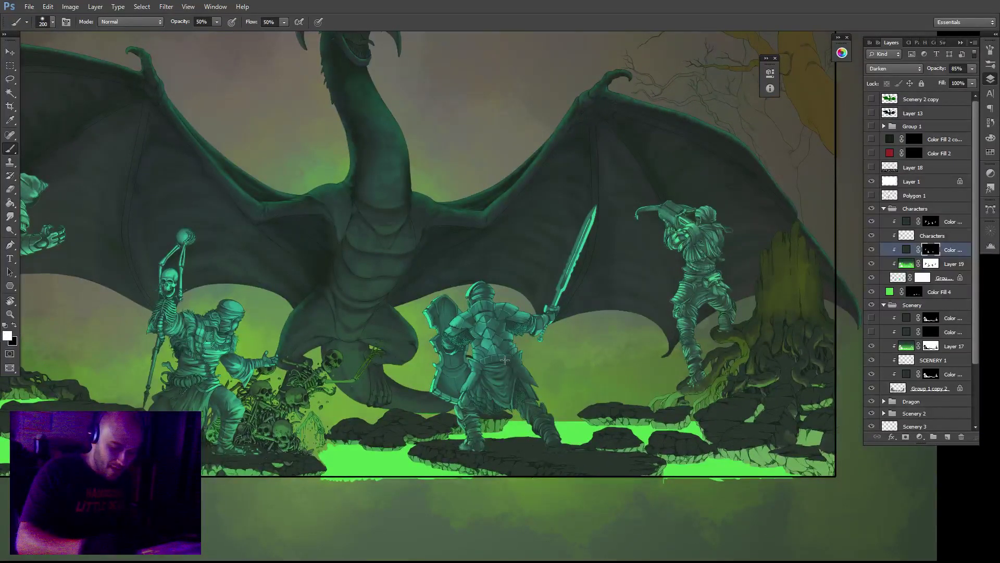
{"action": "left_click_drag", "start_coordinate": [502, 344], "coordinate": [495, 385]}
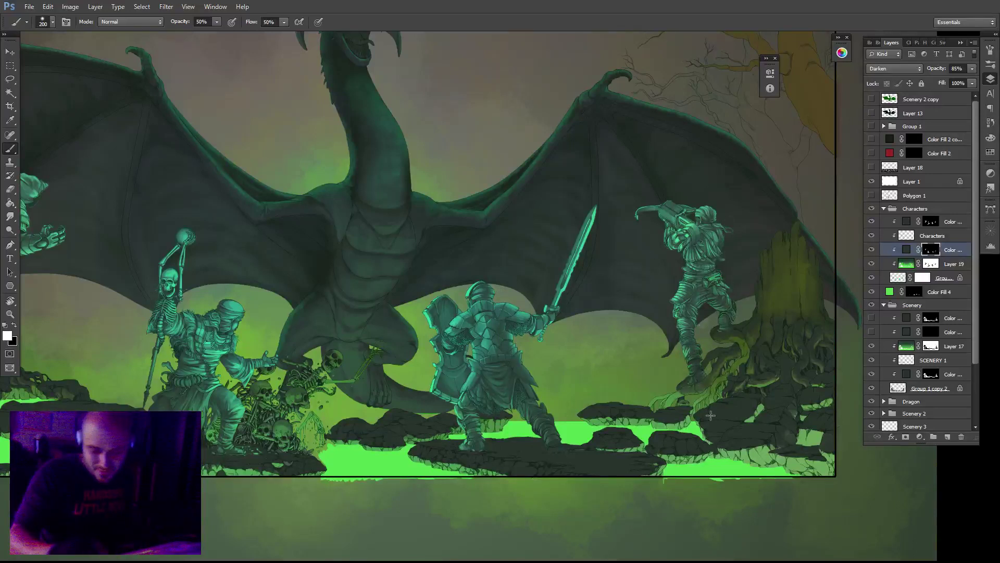
{"action": "key", "text": "x"}
{"action": "key", "text": "x"}
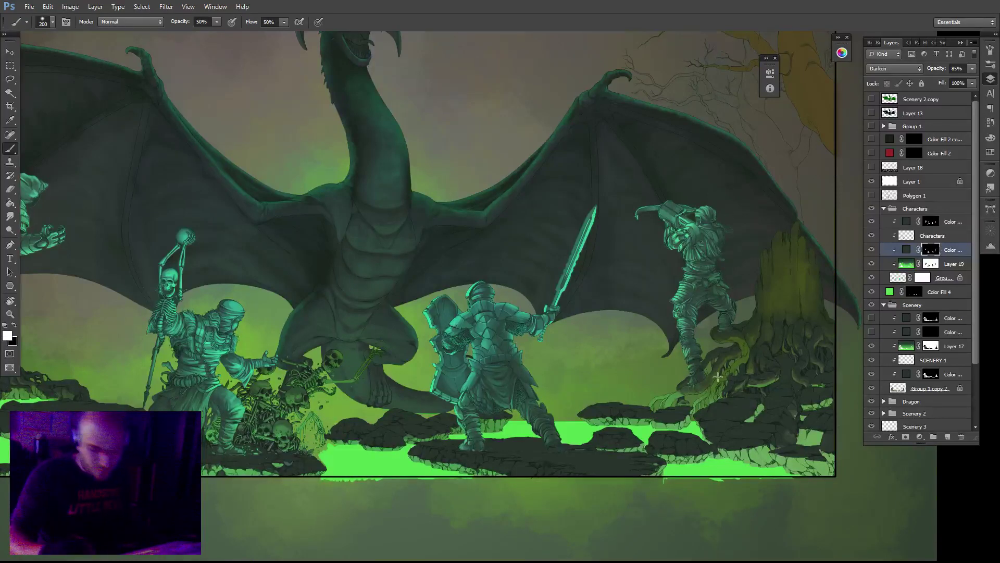
{"action": "key", "text": "x"}
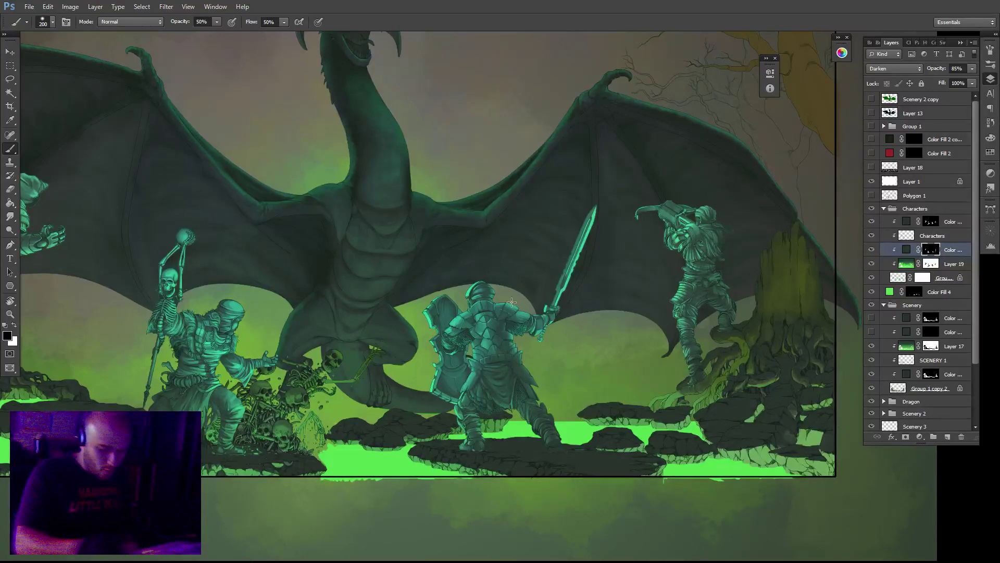
{"action": "key", "text": "z"}
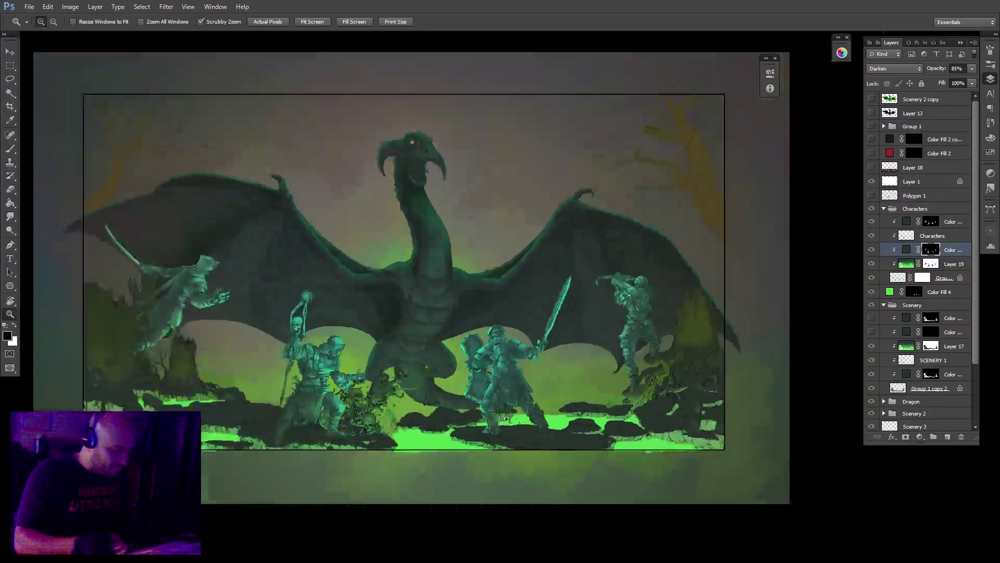
Try the Characters group's dark color fill copy below Layer 19, and return it directly above that layer.
{"action": "left_click", "coordinate": [515, 412], "text": "alt"}
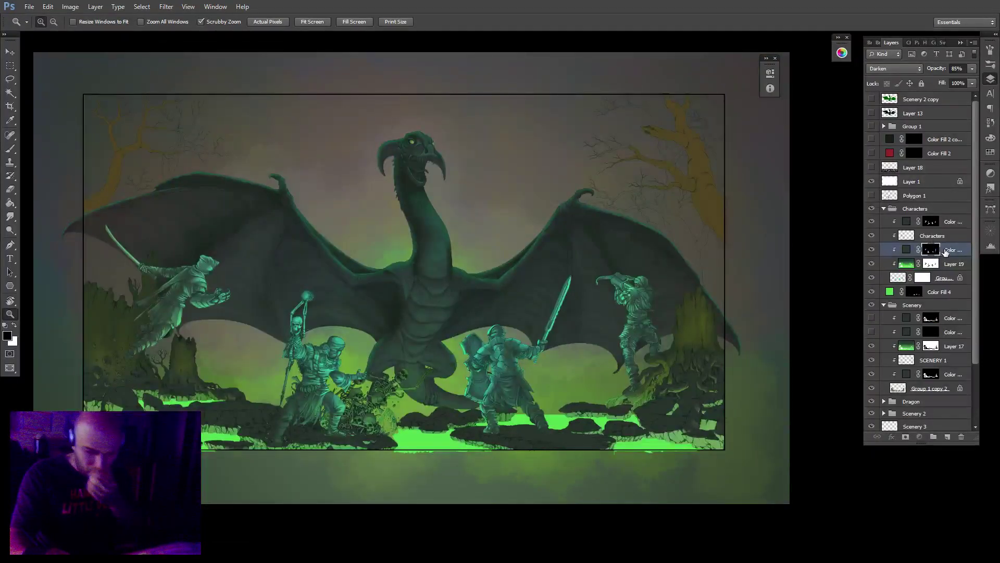
{"action": "left_click_drag", "start_coordinate": [945, 252], "coordinate": [949, 270]}
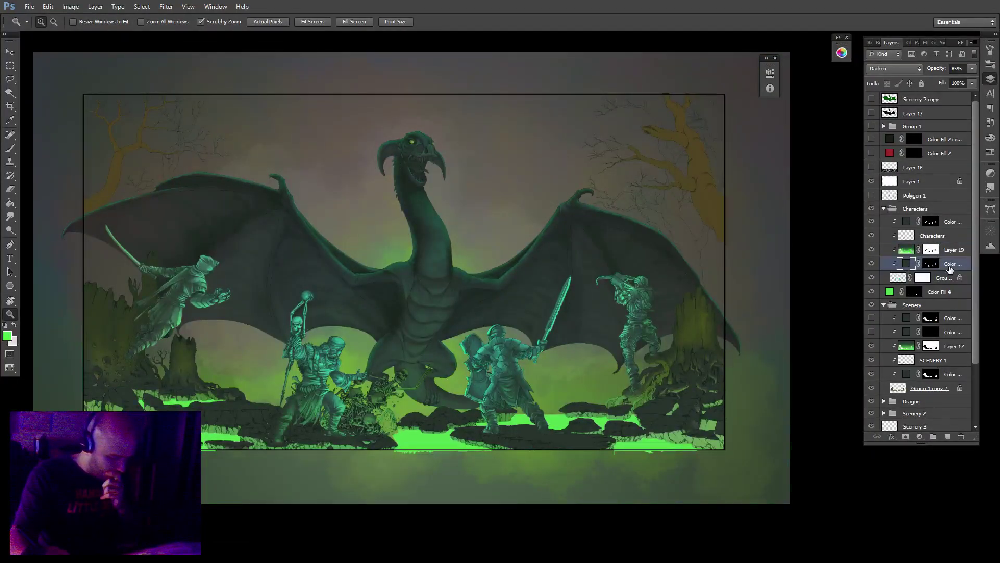
{"action": "left_click_drag", "start_coordinate": [949, 266], "coordinate": [944, 245]}
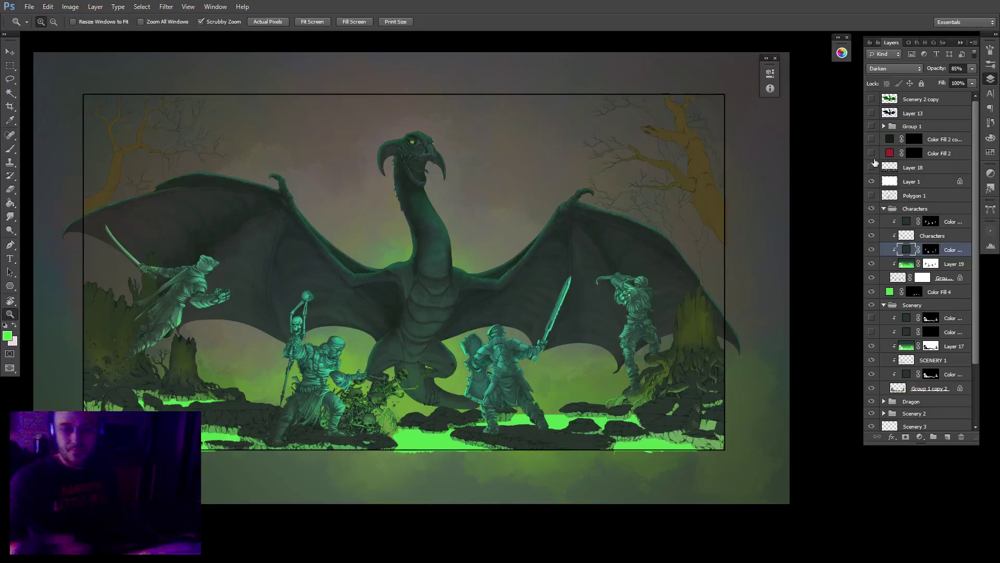
{"action": "left_click", "coordinate": [931, 249]}
{"action": "key", "text": "d"}
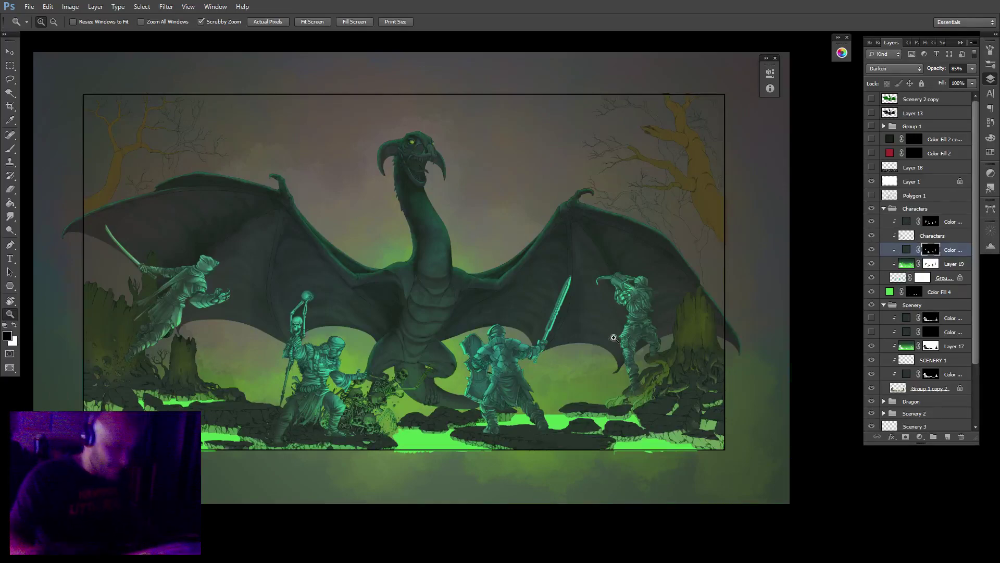
{"action": "left_click", "coordinate": [193, 253]}
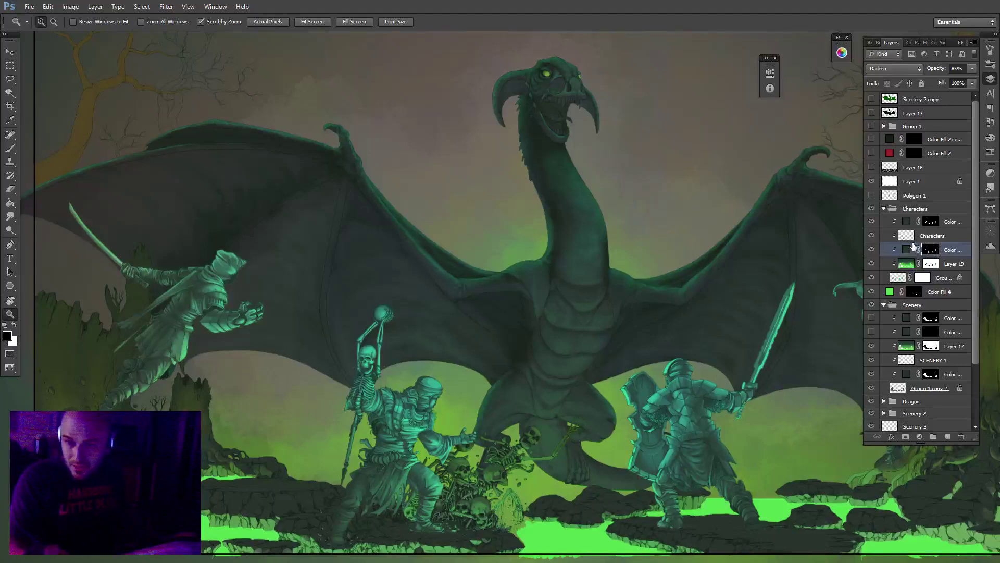
Select the Characters group and collapse it in the layer stack.
{"action": "left_click", "coordinate": [907, 209]}
{"action": "left_click", "coordinate": [884, 208]}
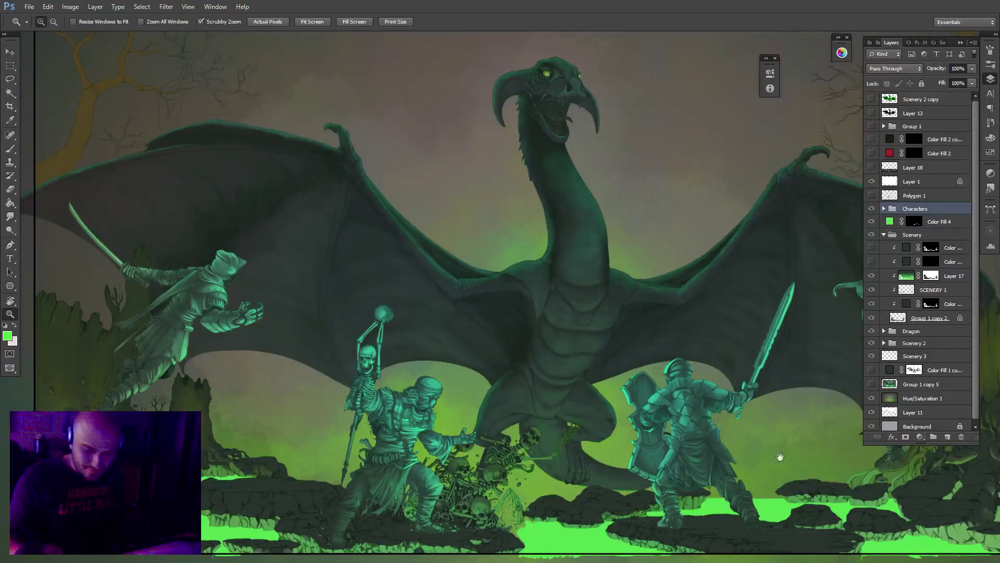
{"action": "scroll", "coordinate": [780, 457], "scroll_direction": "up", "scroll_amount": 4}
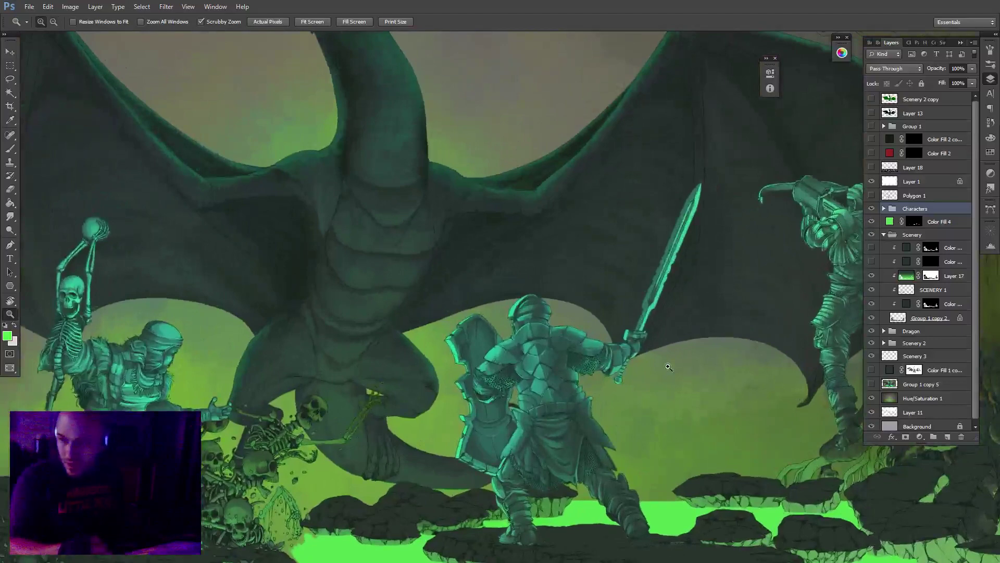
{"action": "left_click_drag", "start_coordinate": [667, 382], "coordinate": [585, 402]}
{"action": "scroll", "coordinate": [539, 322], "scroll_direction": "up", "scroll_amount": 2}
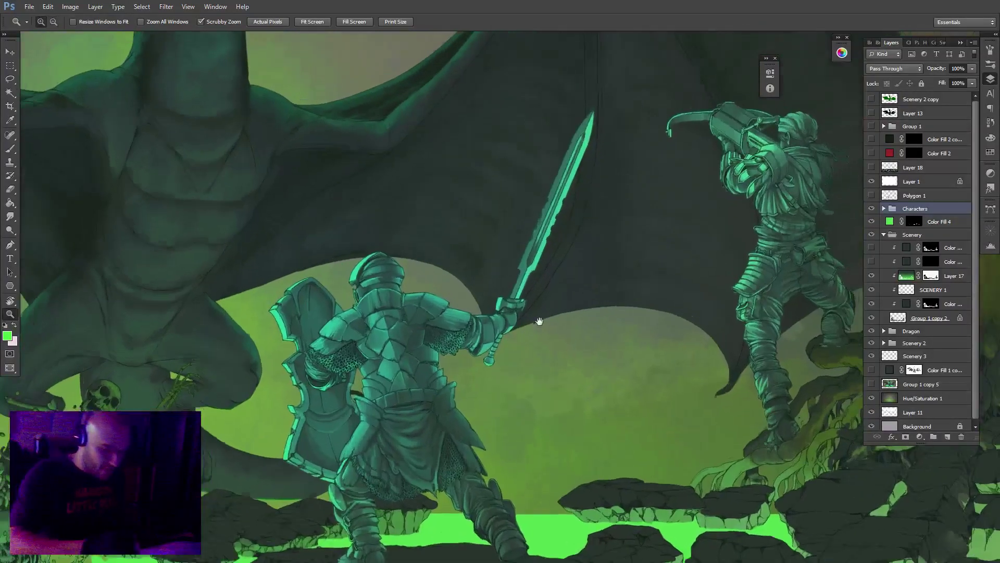
{"action": "left_click_drag", "start_coordinate": [539, 322], "coordinate": [558, 286]}
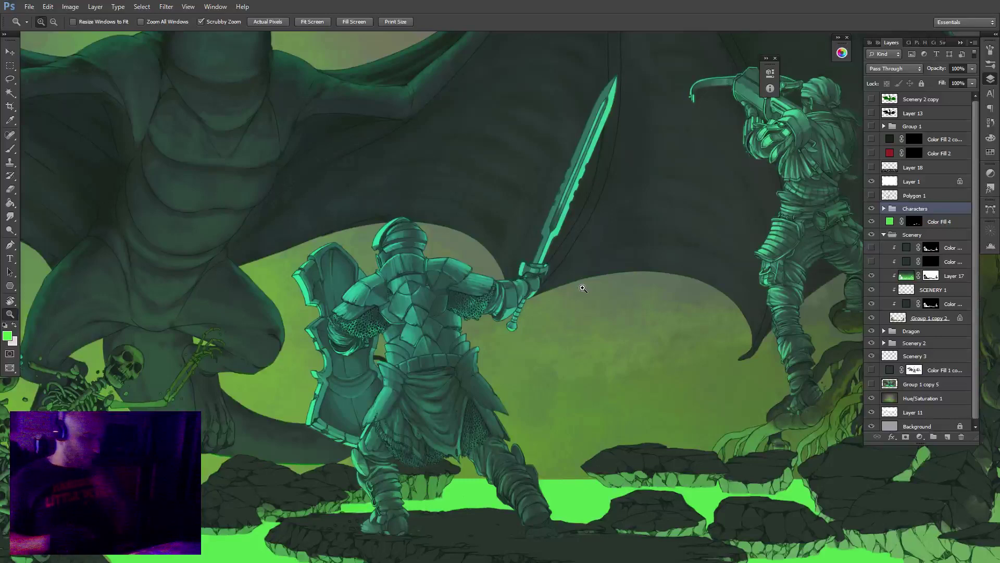
Choose the size 250 textured brush tip and save the document in the standard screen mode.
{"action": "key", "text": "b"}
{"action": "left_click", "coordinate": [27, 22]}
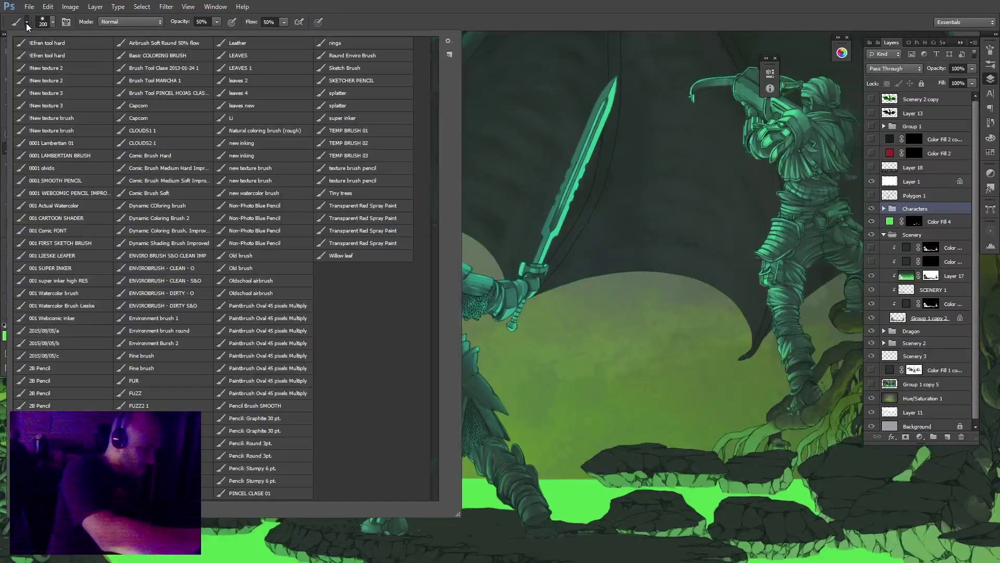
{"action": "left_click", "coordinate": [52, 23]}
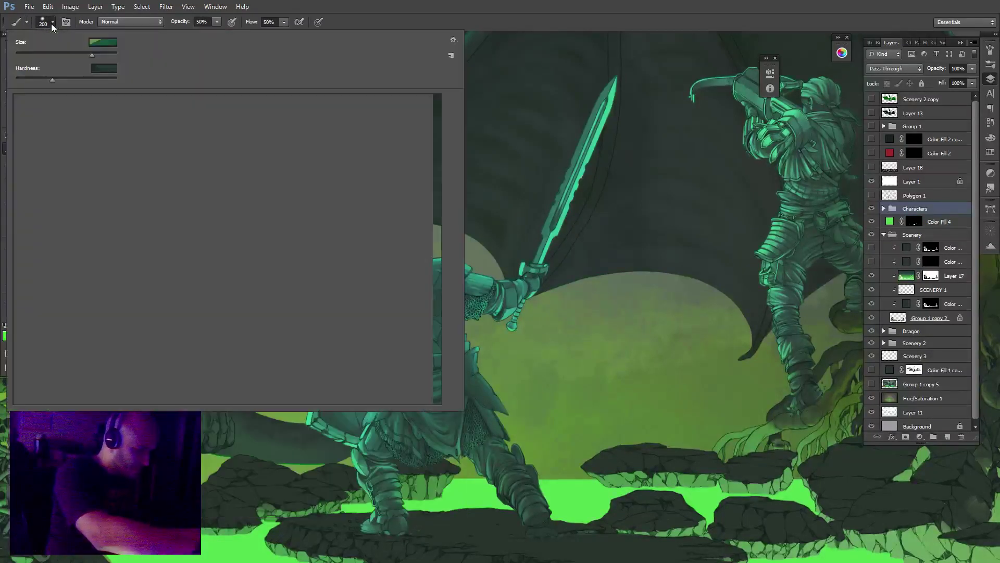
{"action": "left_click", "coordinate": [140, 286]}
{"action": "left_click", "coordinate": [588, 254]}
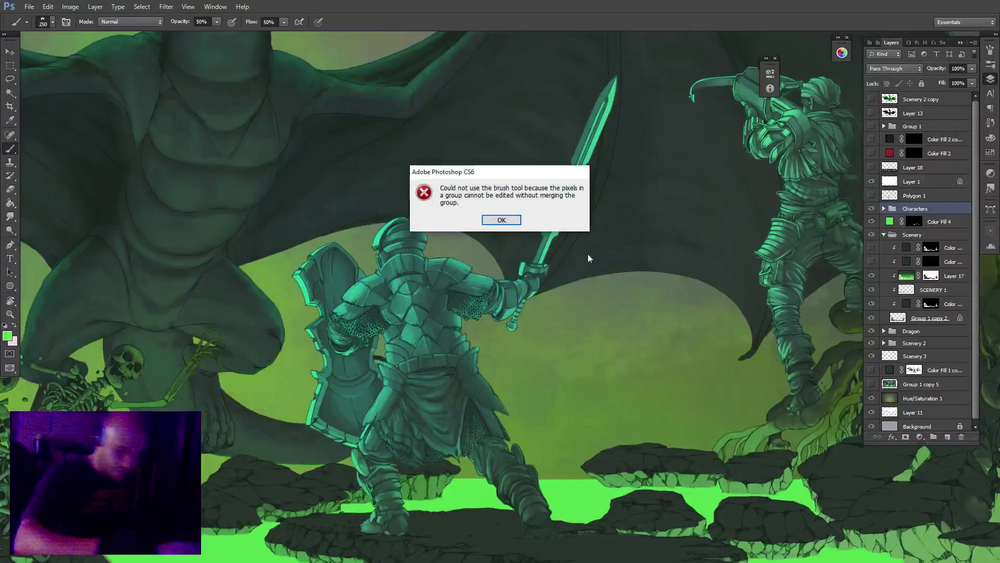
{"action": "key", "text": "Return"}
{"action": "key", "text": "f"}
{"action": "key", "text": "ctrl+s"}
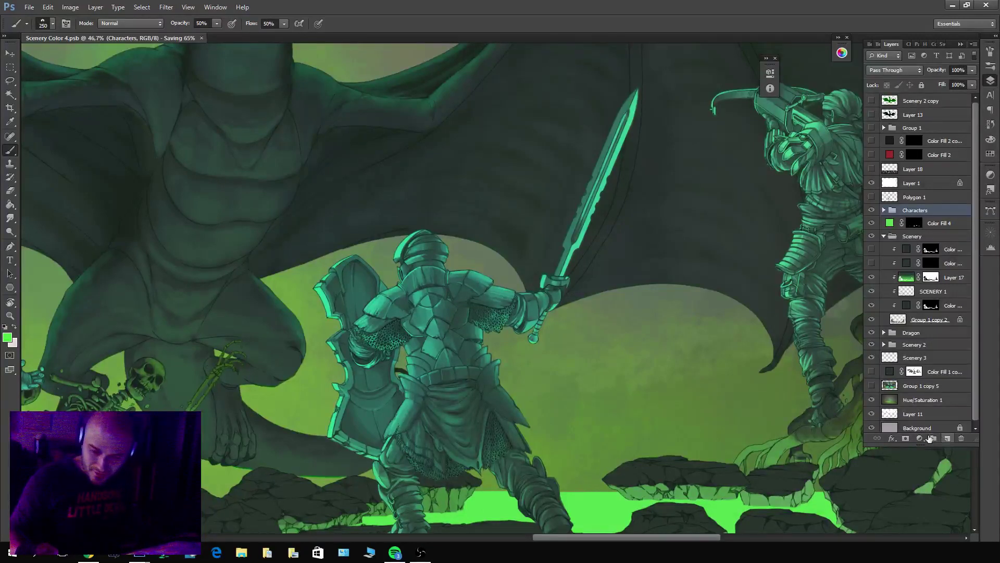
Add a solid color fill layer in orange e6b972 above the Characters group and invert its mask to black.
{"action": "left_click", "coordinate": [920, 438]}
{"action": "left_click", "coordinate": [938, 213]}
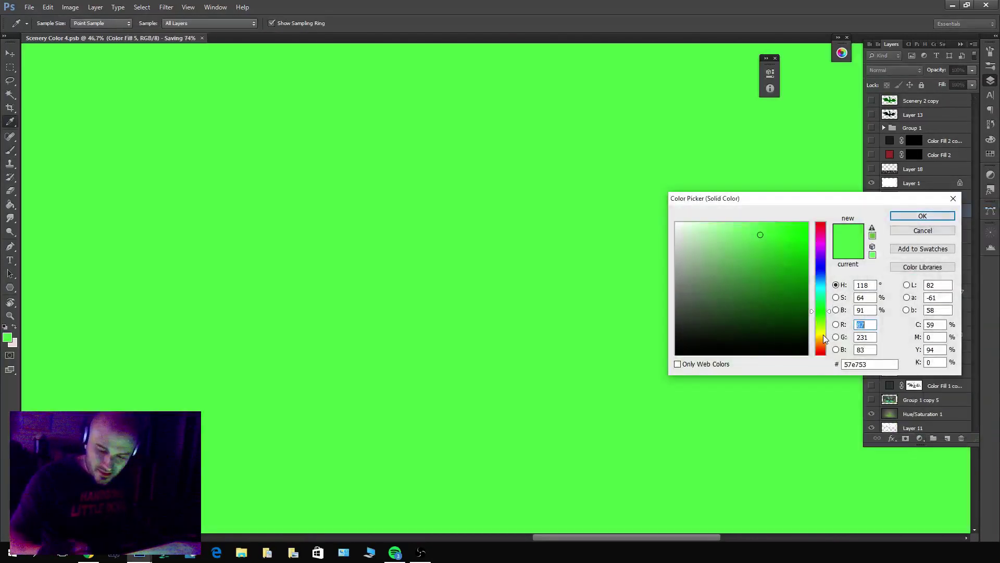
{"action": "left_click", "coordinate": [821, 340]}
{"action": "left_click", "coordinate": [743, 235]}
{"action": "key", "text": "b"}
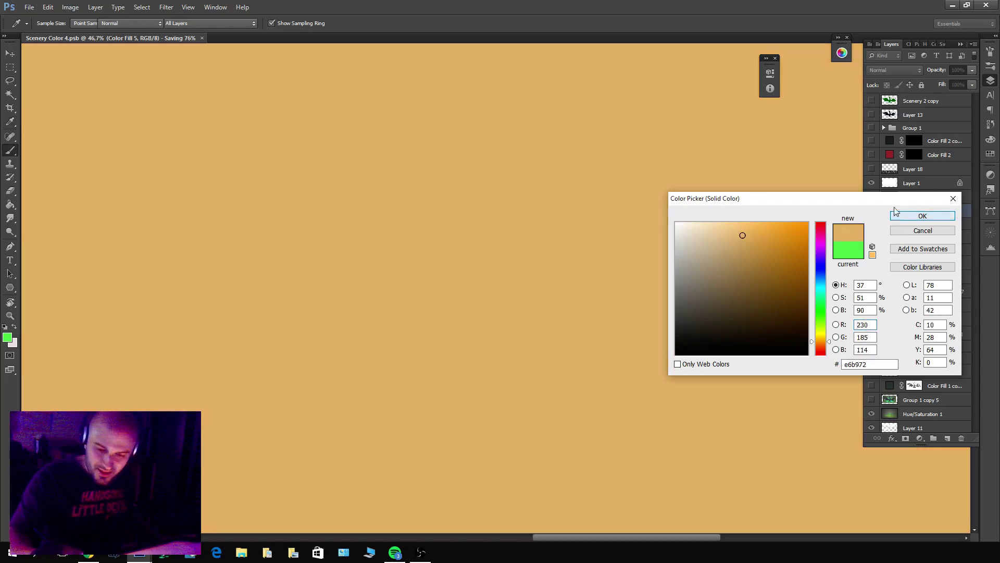
{"action": "left_click", "coordinate": [922, 216]}
{"action": "key", "text": "d"}
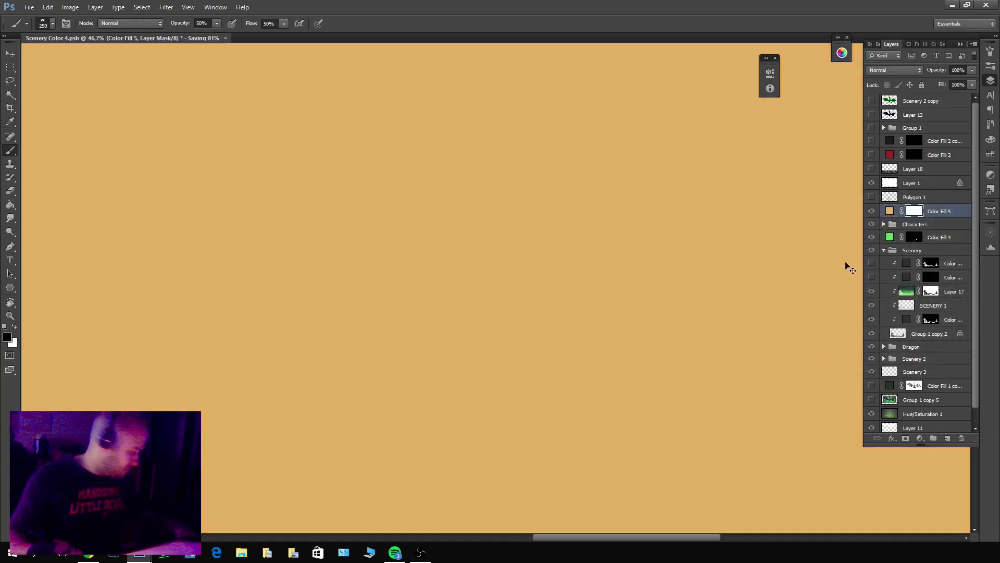
{"action": "key", "text": "ctrl+i"}
Change the new fill layer's color to yellow e6d172 and target its mask for painting in white.
{"action": "double_click", "coordinate": [890, 211]}
{"action": "left_click", "coordinate": [822, 342]}
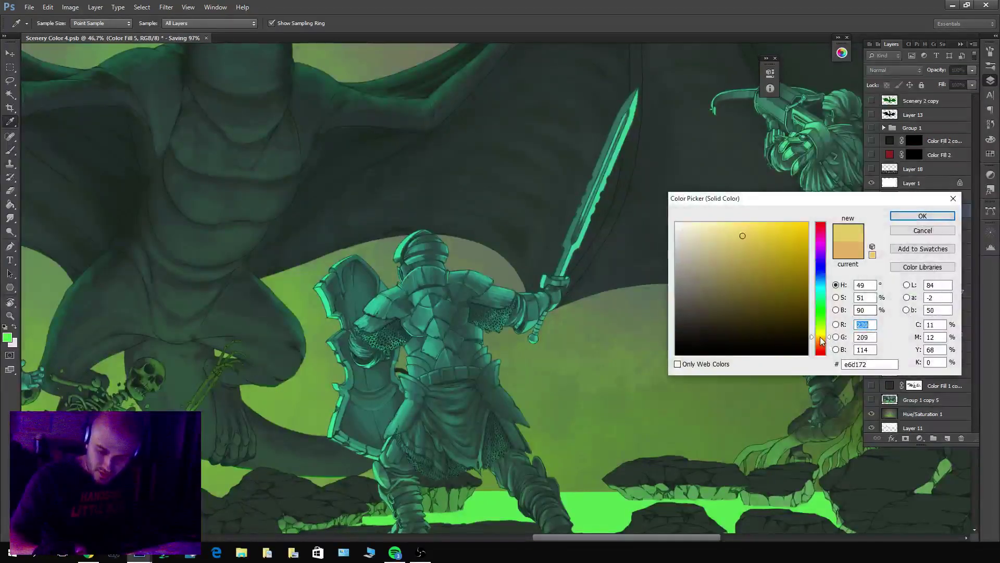
{"action": "left_click", "coordinate": [922, 216]}
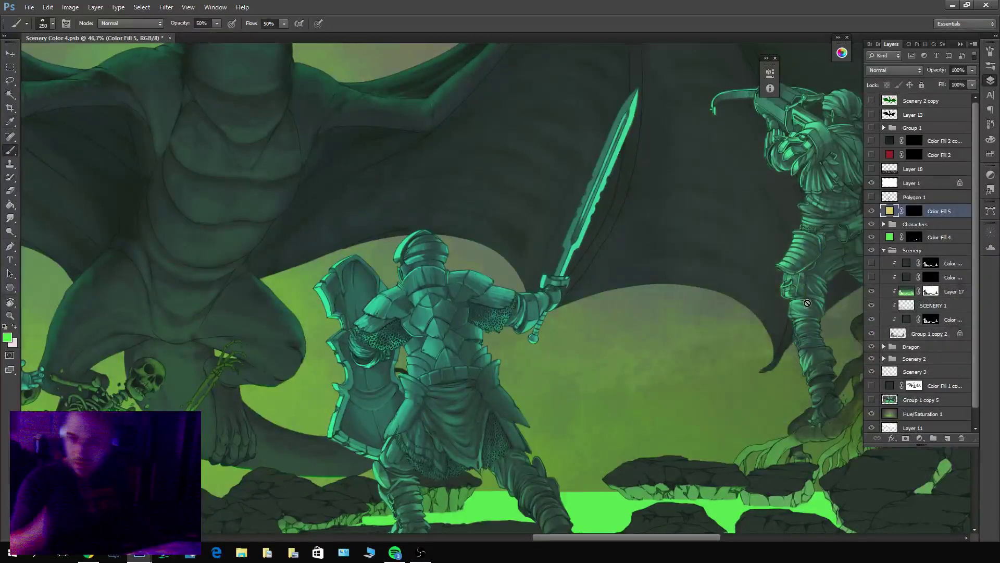
{"action": "key", "text": "d"}
{"action": "left_click", "coordinate": [807, 303]}
{"action": "key", "text": "Escape"}
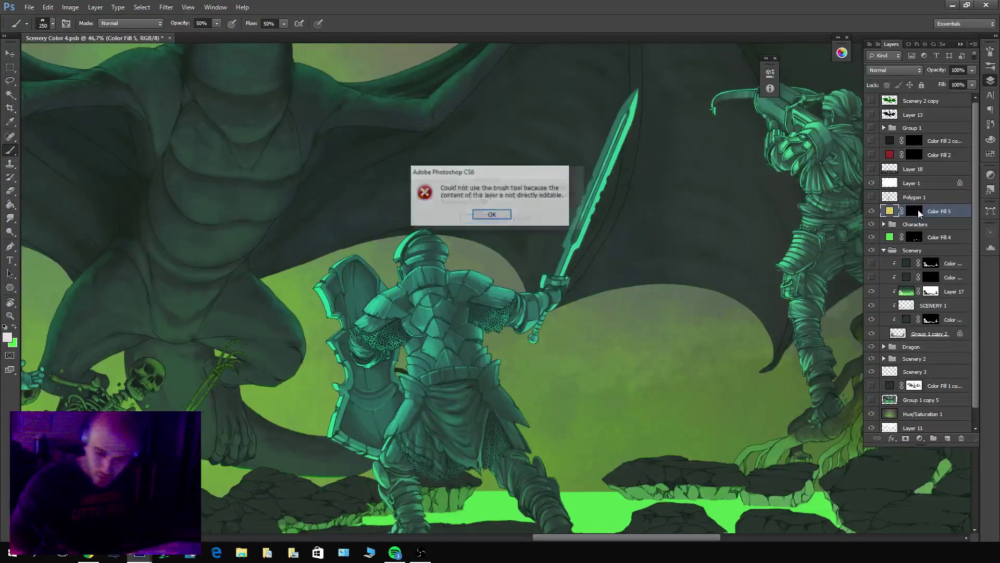
{"action": "key", "text": "Return"}
{"action": "left_click", "coordinate": [915, 211]}
{"action": "key", "text": "x"}
Try painting soft yellow dabs above the armored knight's shoulder with the brush reduced to size 100.
{"action": "left_click_drag", "start_coordinate": [487, 271], "coordinate": [505, 250]}
{"action": "key", "text": "ctrl+z"}
{"action": "key", "text": "bracketleft"}
{"action": "key", "text": "bracketleft"}
{"action": "key", "text": "bracketleft"}
{"action": "key", "text": "bracketleft"}
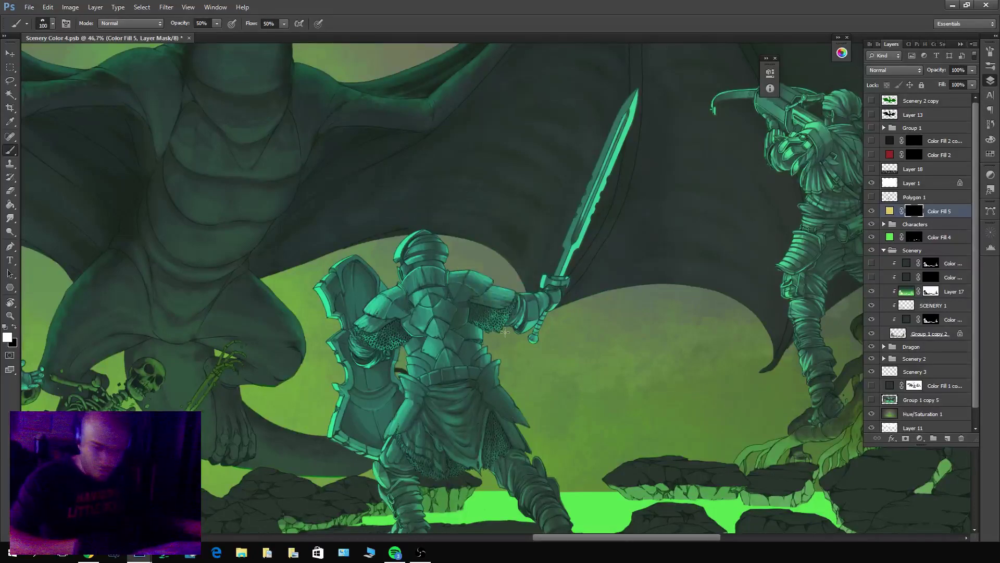
{"action": "left_click_drag", "start_coordinate": [481, 265], "coordinate": [476, 268]}
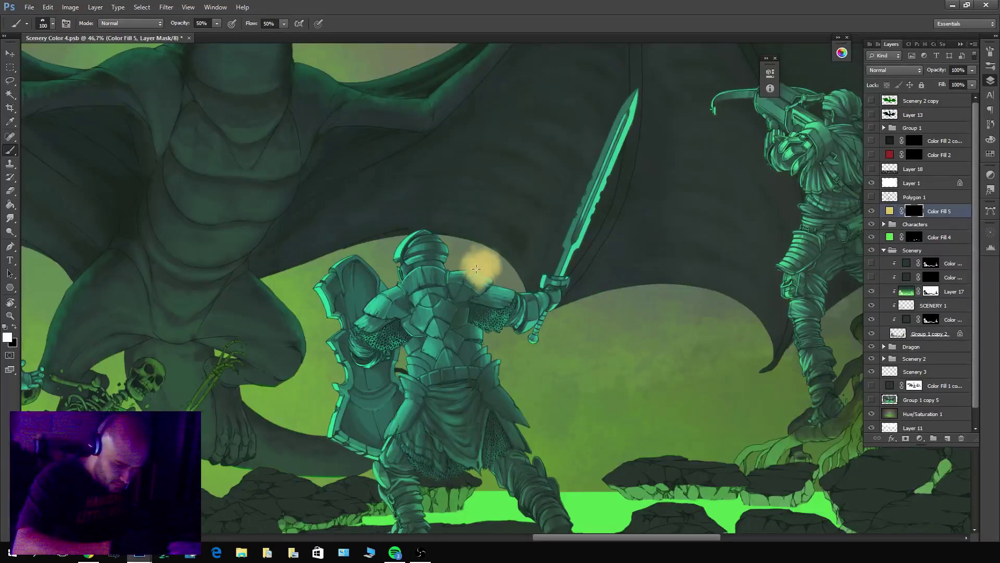
{"action": "mouse_move", "coordinate": [518, 237]}
{"action": "left_mouse_down"}
{"action": "mouse_move", "coordinate": [503, 258]}
{"action": "mouse_move", "coordinate": [489, 297]}
{"action": "mouse_move", "coordinate": [469, 252]}
{"action": "left_mouse_up"}
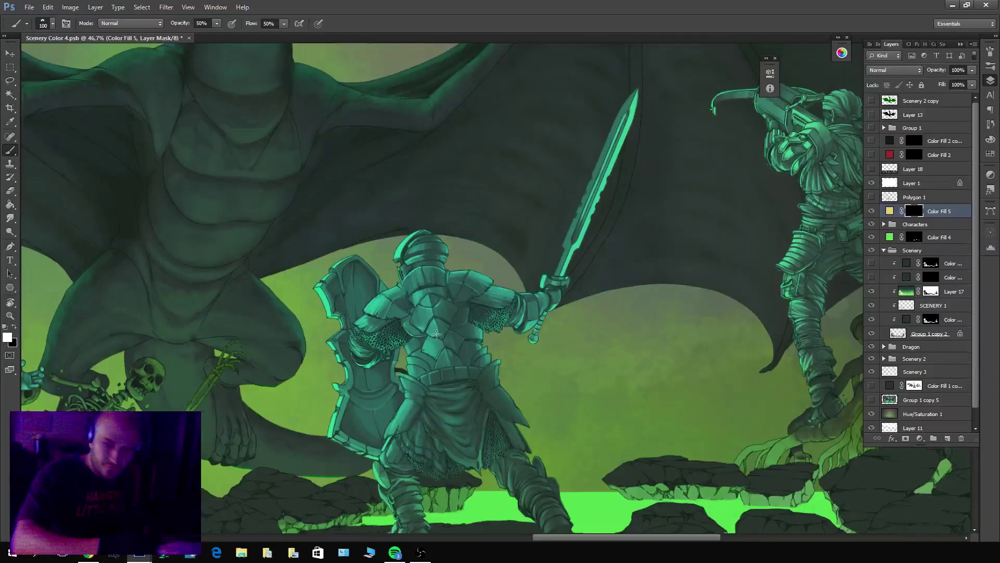
Load the Comic Brush Hard preset at 100% opacity and flow, and give it the size 250 textured tip.
{"action": "left_click", "coordinate": [26, 23]}
{"action": "left_click", "coordinate": [194, 157]}
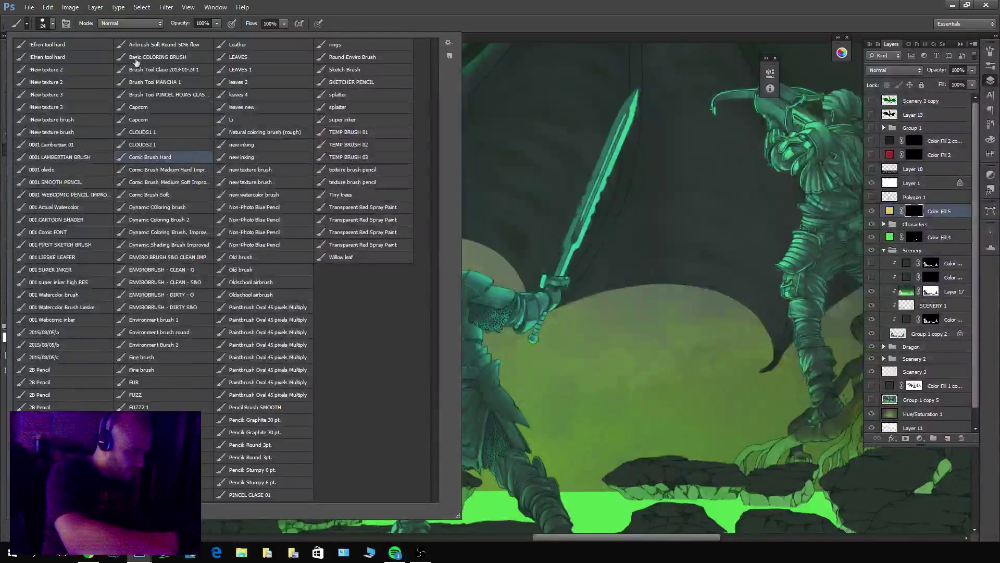
{"action": "left_click", "coordinate": [52, 22]}
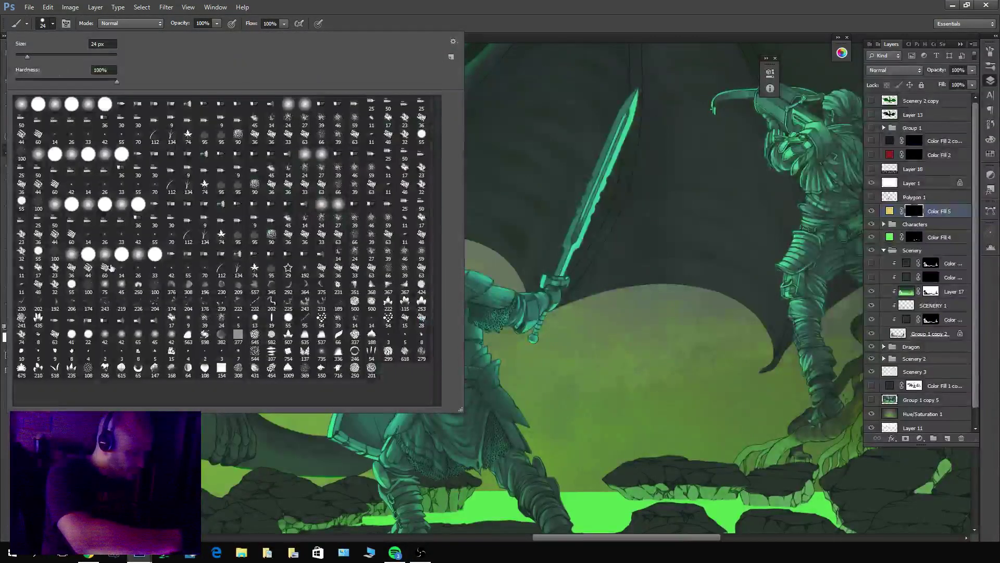
{"action": "double_click", "coordinate": [138, 286]}
{"action": "left_click_drag", "start_coordinate": [524, 306], "coordinate": [522, 224]}
{"action": "key", "text": "ctrl+z"}
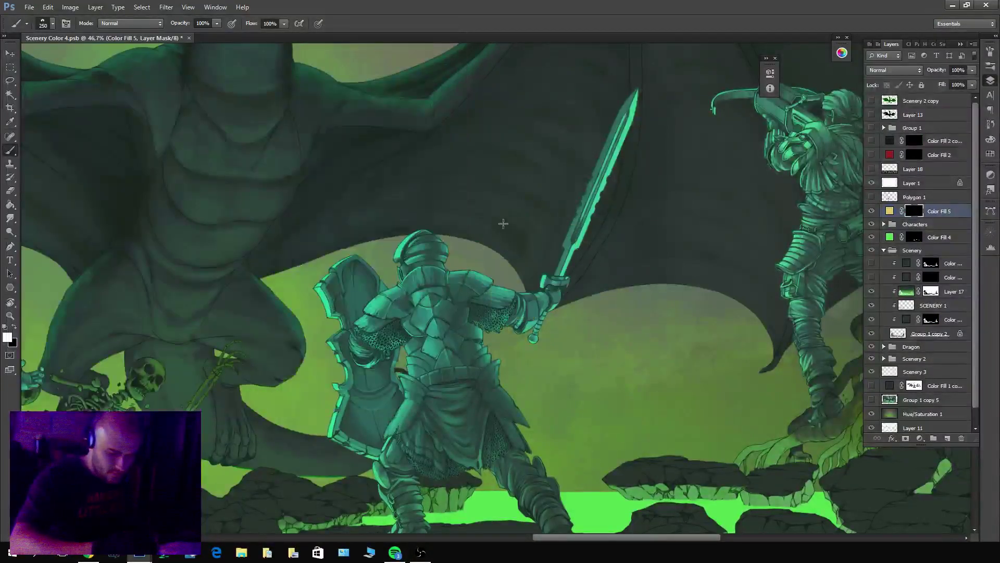
Reduce the brush to size 90 and paint yellow puffs on the fill mask above the knight's sword-arm shoulder.
{"action": "key", "text": "bracketleft"}
{"action": "key", "text": "bracketleft"}
{"action": "key", "text": "bracketleft"}
{"action": "key", "text": "bracketleft"}
{"action": "key", "text": "bracketleft"}
{"action": "key", "text": "bracketleft"}
{"action": "mouse_move", "coordinate": [484, 279]}
{"action": "left_mouse_down"}
{"action": "mouse_move", "coordinate": [489, 260]}
{"action": "mouse_move", "coordinate": [482, 276]}
{"action": "mouse_move", "coordinate": [516, 242]}
{"action": "mouse_move", "coordinate": [493, 271]}
{"action": "mouse_move", "coordinate": [471, 268]}
{"action": "left_mouse_up"}
{"action": "key", "text": "x"}
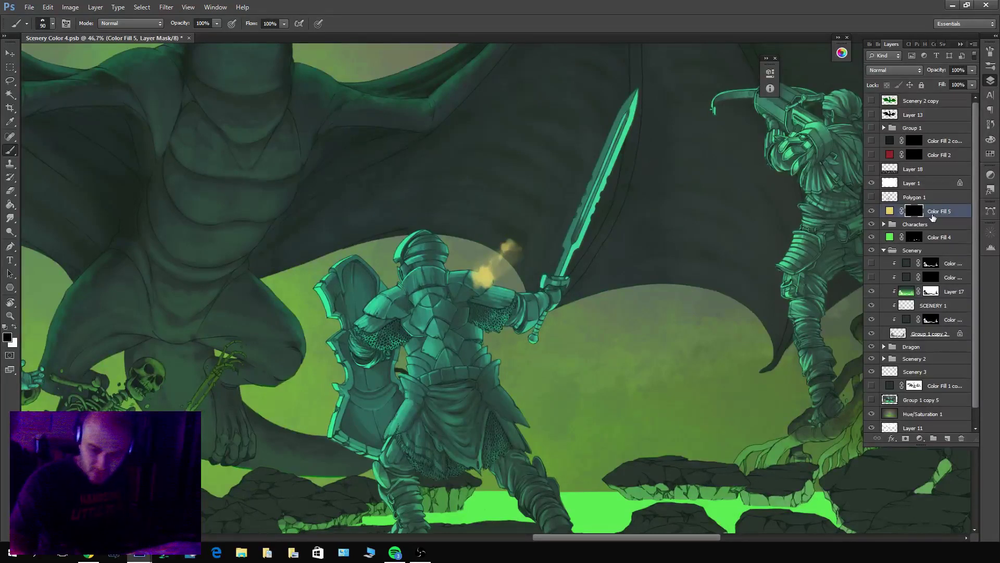
Move Color Fill 5 to the very top of the layer stack and save the document.
{"action": "left_click_drag", "start_coordinate": [918, 212], "coordinate": [925, 87]}
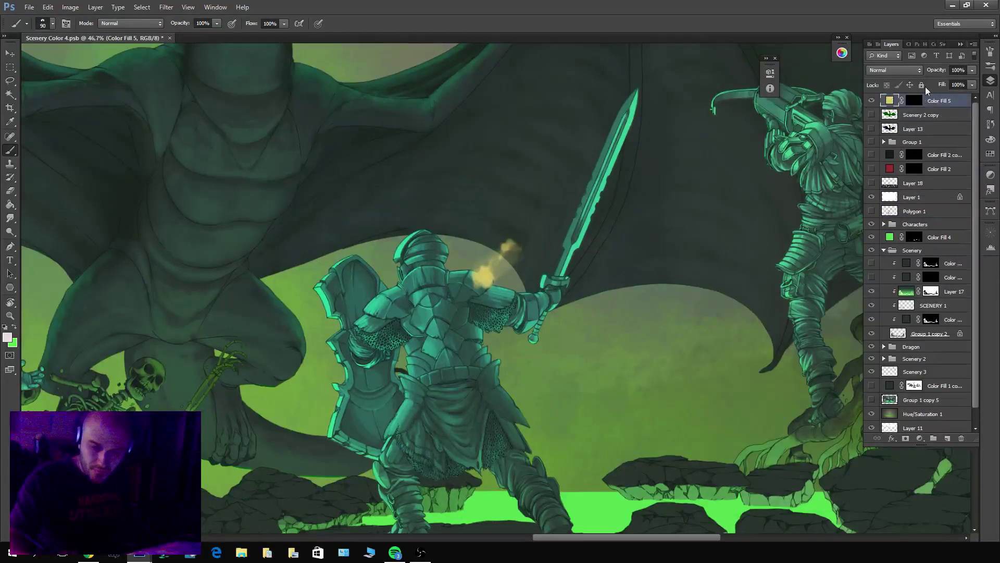
{"action": "scroll", "coordinate": [498, 271], "scroll_direction": "down", "scroll_amount": 1}
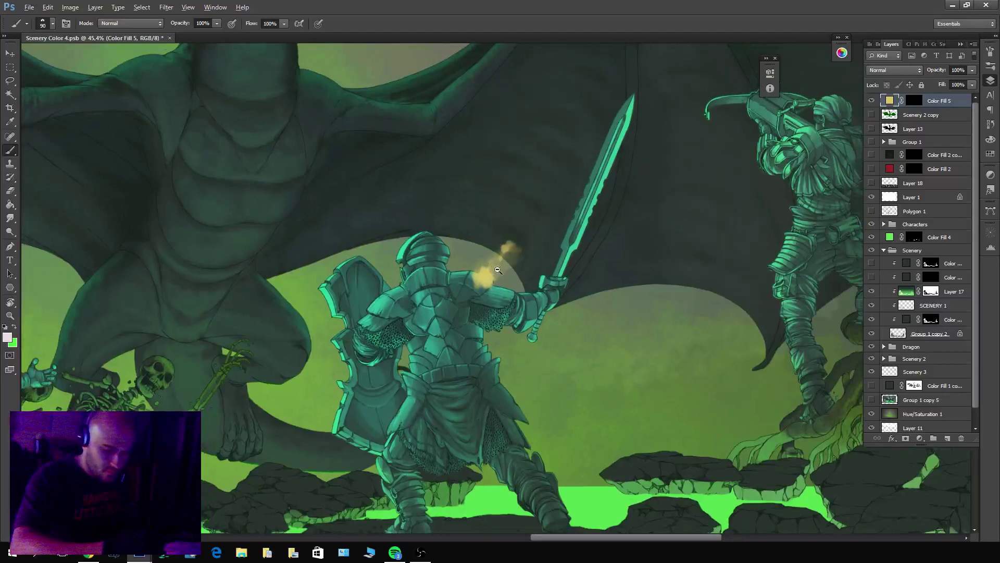
{"action": "scroll", "coordinate": [499, 271], "scroll_direction": "up", "scroll_amount": 15}
{"action": "key", "text": "ctrl+s"}
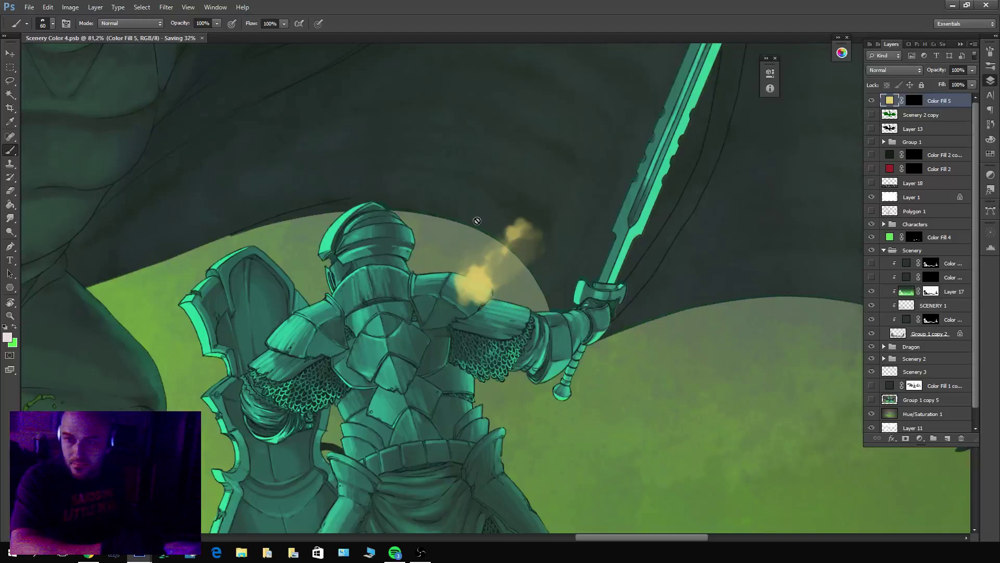
Shape a yellow flame at the knight's shoulder on Color Fill 5's mask, alternating white and black with a size 60 brush.
{"action": "left_click", "coordinate": [529, 228]}
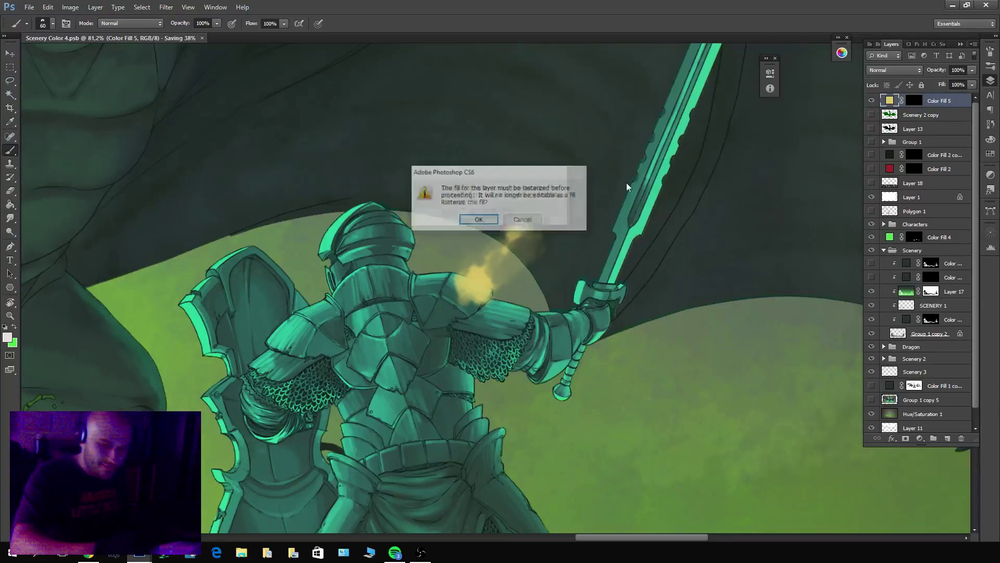
{"action": "key", "text": "Escape"}
{"action": "key", "text": "ctrl+backslash"}
{"action": "key", "text": "d"}
{"action": "left_click_drag", "start_coordinate": [532, 224], "coordinate": [527, 297]}
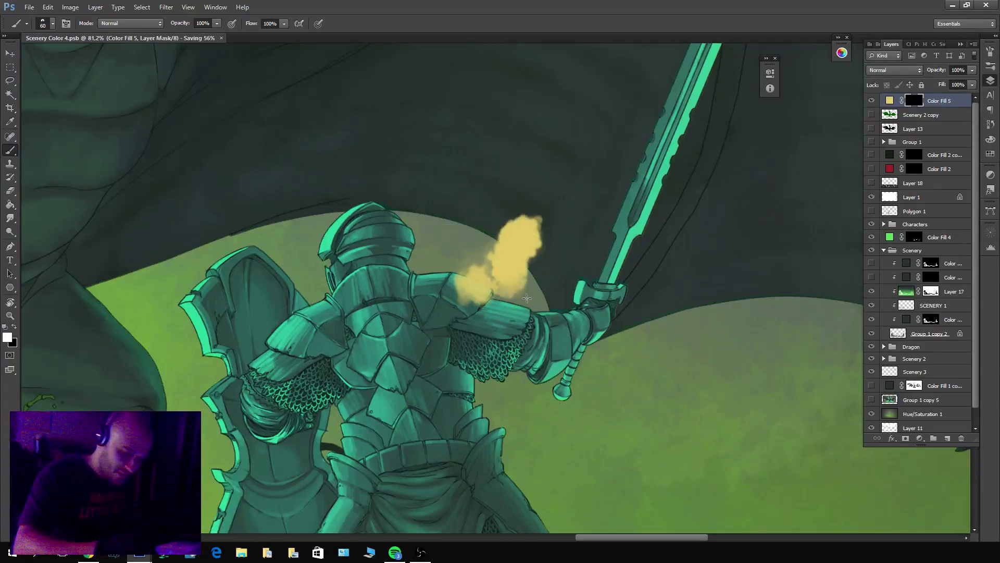
{"action": "key", "text": "x"}
{"action": "left_click_drag", "start_coordinate": [532, 221], "coordinate": [544, 290]}
{"action": "mouse_move", "coordinate": [472, 296]}
{"action": "left_mouse_down"}
{"action": "mouse_move", "coordinate": [503, 245]}
{"action": "mouse_move", "coordinate": [539, 224]}
{"action": "left_mouse_up"}
{"action": "key", "text": "x"}
{"action": "mouse_move", "coordinate": [537, 224]}
{"action": "left_mouse_down"}
{"action": "mouse_move", "coordinate": [522, 265]}
{"action": "mouse_move", "coordinate": [443, 284]}
{"action": "left_mouse_up"}
{"action": "left_click_drag", "start_coordinate": [465, 244], "coordinate": [516, 224]}
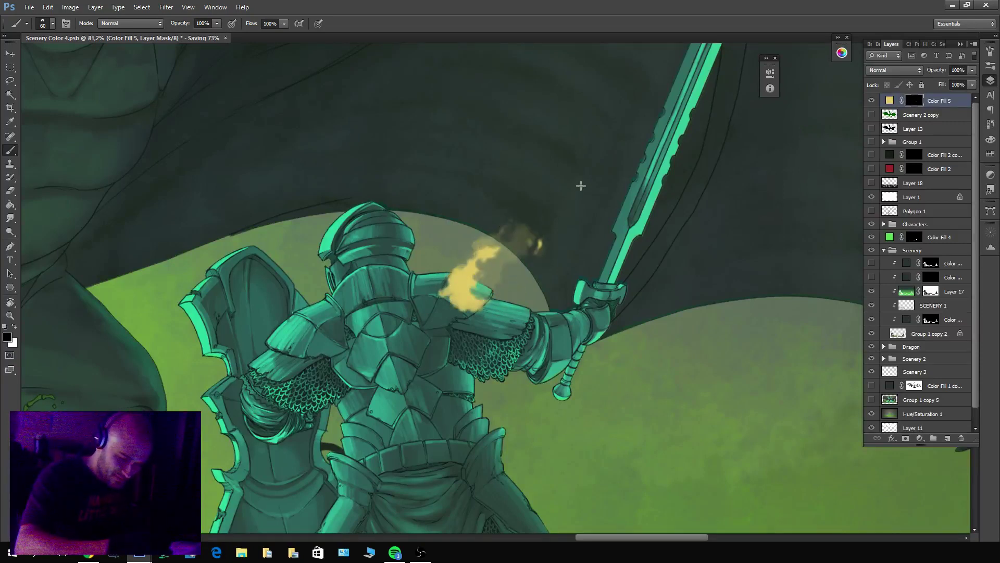
Reduce the brush to size 25 and spread jagged yellow flame tongues across the knight's sword-arm shoulder on Color Fill 5's mask.
{"action": "key", "text": "bracketleft"}
{"action": "key", "text": "bracketleft"}
{"action": "key", "text": "bracketleft"}
{"action": "key", "text": "bracketleft"}
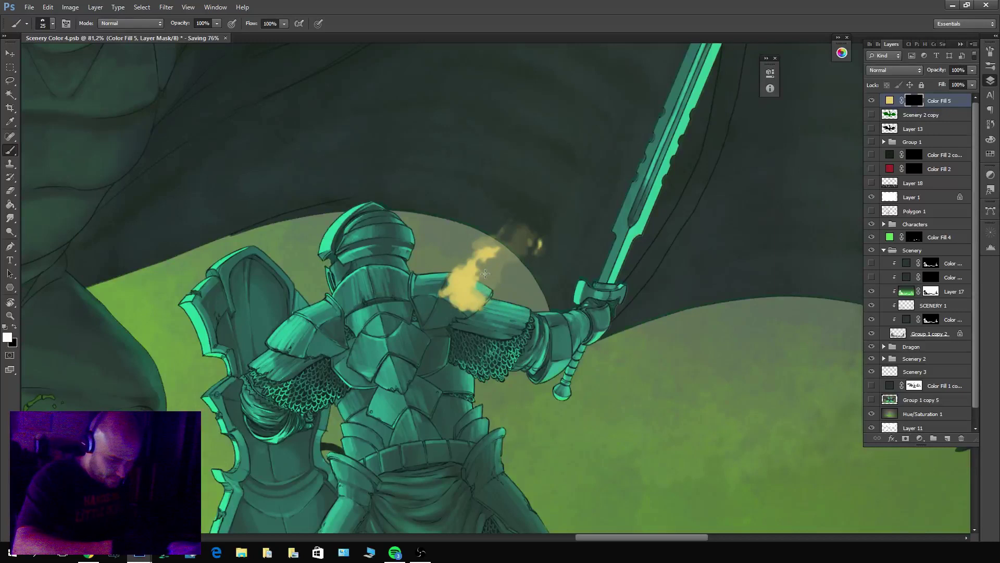
{"action": "mouse_move", "coordinate": [485, 273]}
{"action": "left_mouse_down"}
{"action": "mouse_move", "coordinate": [537, 240]}
{"action": "mouse_move", "coordinate": [489, 276]}
{"action": "mouse_move", "coordinate": [487, 240]}
{"action": "mouse_move", "coordinate": [453, 268]}
{"action": "mouse_move", "coordinate": [420, 266]}
{"action": "mouse_move", "coordinate": [464, 235]}
{"action": "left_mouse_up"}
{"action": "key", "text": "x"}
{"action": "key", "text": "x"}
{"action": "mouse_move", "coordinate": [416, 283]}
{"action": "left_mouse_down"}
{"action": "mouse_move", "coordinate": [427, 310]}
{"action": "mouse_move", "coordinate": [469, 315]}
{"action": "mouse_move", "coordinate": [454, 242]}
{"action": "mouse_move", "coordinate": [467, 235]}
{"action": "left_mouse_up"}
{"action": "key", "text": "x"}
{"action": "mouse_move", "coordinate": [531, 237]}
{"action": "left_mouse_down"}
{"action": "mouse_move", "coordinate": [525, 259]}
{"action": "mouse_move", "coordinate": [479, 269]}
{"action": "mouse_move", "coordinate": [468, 281]}
{"action": "mouse_move", "coordinate": [480, 283]}
{"action": "mouse_move", "coordinate": [487, 267]}
{"action": "mouse_move", "coordinate": [463, 292]}
{"action": "mouse_move", "coordinate": [513, 273]}
{"action": "mouse_move", "coordinate": [494, 289]}
{"action": "left_mouse_up"}
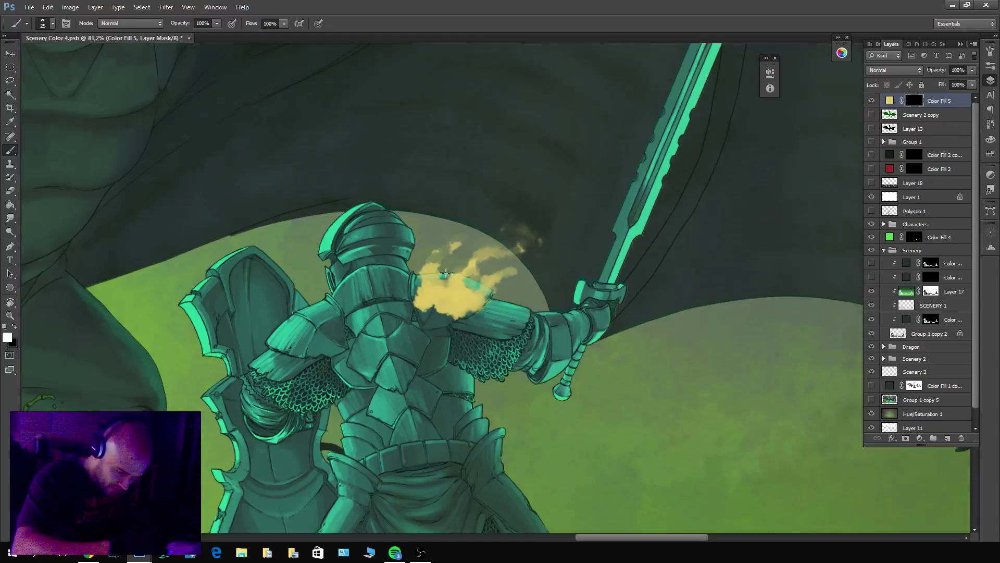
Break up the solid yellow area of the shoulder flame by painting black gaps into the fill mask.
{"action": "mouse_move", "coordinate": [454, 261]}
{"action": "left_mouse_down"}
{"action": "mouse_move", "coordinate": [478, 281]}
{"action": "mouse_move", "coordinate": [496, 274]}
{"action": "mouse_move", "coordinate": [459, 306]}
{"action": "mouse_move", "coordinate": [417, 303]}
{"action": "mouse_move", "coordinate": [455, 316]}
{"action": "mouse_move", "coordinate": [444, 315]}
{"action": "mouse_move", "coordinate": [477, 306]}
{"action": "mouse_move", "coordinate": [457, 286]}
{"action": "mouse_move", "coordinate": [428, 310]}
{"action": "mouse_move", "coordinate": [466, 277]}
{"action": "mouse_move", "coordinate": [443, 310]}
{"action": "left_mouse_up"}
{"action": "key", "text": "x"}
{"action": "key", "text": "x"}
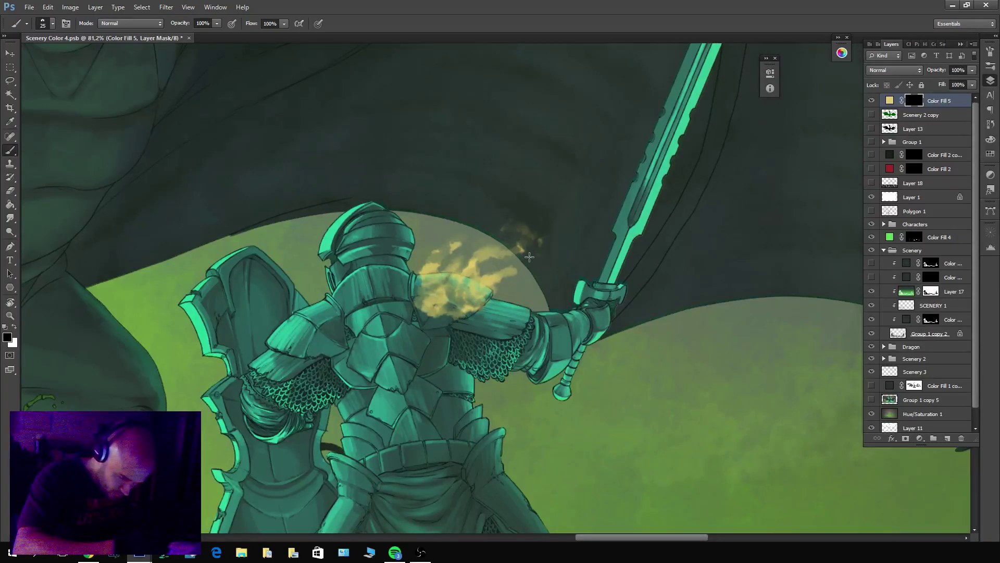
Extend the yellow flames from the shoulder down onto the upper sword arm, trimming their edges on the mask with black.
{"action": "key", "text": "x"}
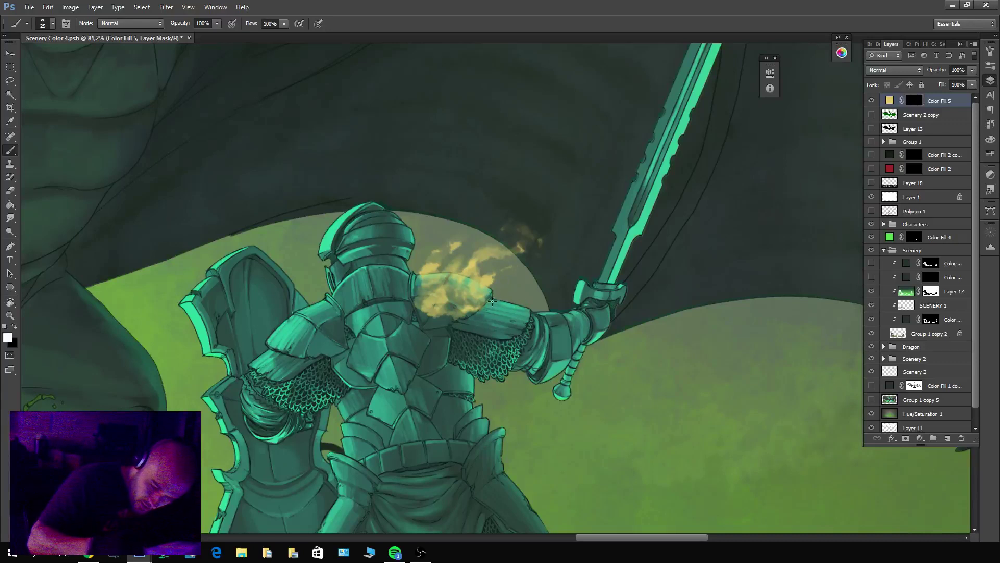
{"action": "mouse_move", "coordinate": [493, 301]}
{"action": "left_mouse_down"}
{"action": "mouse_move", "coordinate": [533, 281]}
{"action": "mouse_move", "coordinate": [521, 306]}
{"action": "mouse_move", "coordinate": [540, 283]}
{"action": "mouse_move", "coordinate": [521, 313]}
{"action": "left_mouse_up"}
{"action": "key", "text": "x"}
{"action": "mouse_move", "coordinate": [513, 278]}
{"action": "left_mouse_down"}
{"action": "mouse_move", "coordinate": [483, 311]}
{"action": "mouse_move", "coordinate": [497, 321]}
{"action": "mouse_move", "coordinate": [502, 287]}
{"action": "mouse_move", "coordinate": [529, 272]}
{"action": "left_mouse_up"}
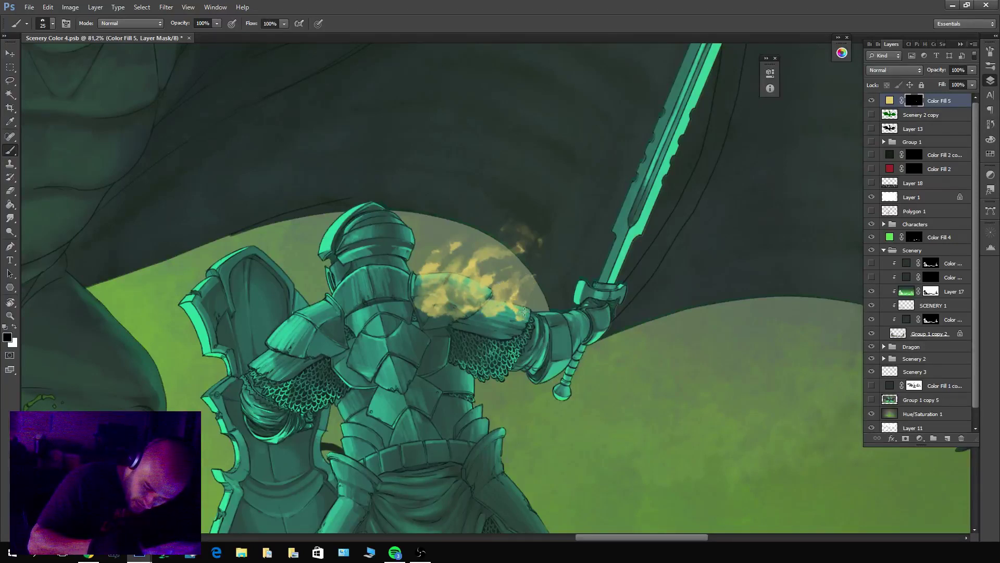
{"action": "mouse_move", "coordinate": [481, 320]}
{"action": "left_mouse_down"}
{"action": "mouse_move", "coordinate": [542, 296]}
{"action": "mouse_move", "coordinate": [511, 321]}
{"action": "left_mouse_up"}
{"action": "key", "text": "x"}
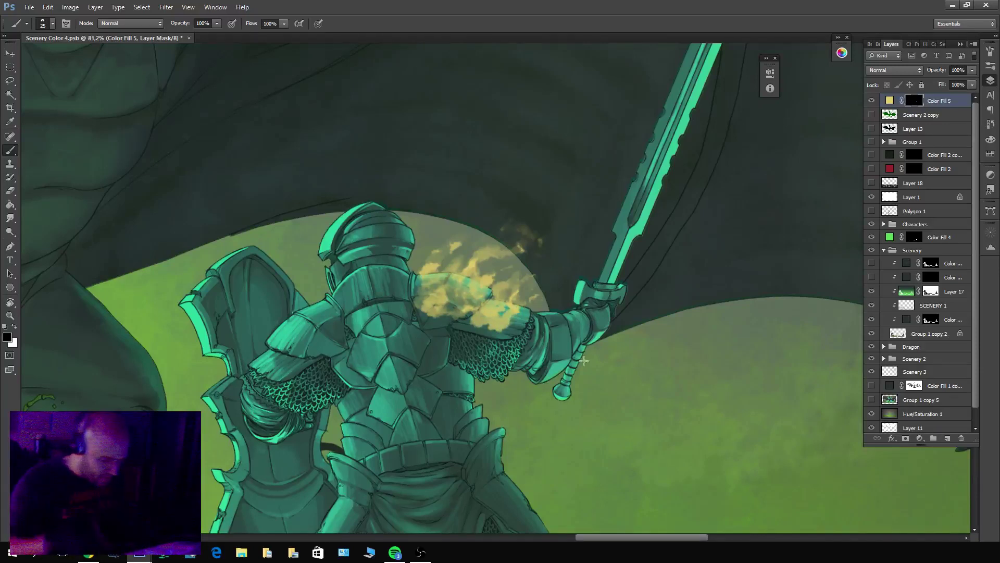
{"action": "key", "text": "x"}
{"action": "mouse_move", "coordinate": [361, 226]}
{"action": "left_mouse_down"}
{"action": "mouse_move", "coordinate": [484, 158]}
{"action": "mouse_move", "coordinate": [448, 156]}
{"action": "left_mouse_up"}
{"action": "key", "text": "ctrl+z"}
{"action": "key", "text": "x"}
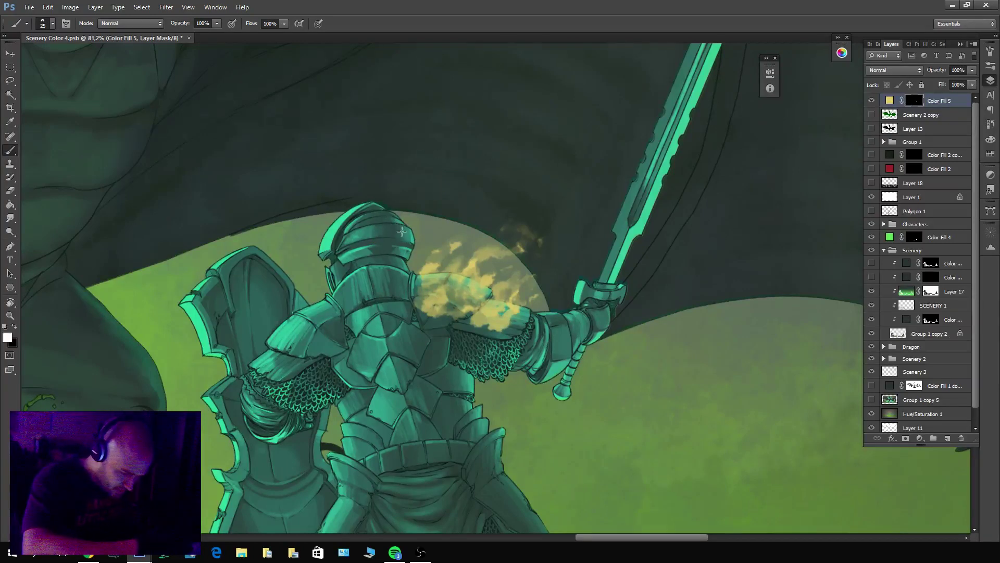
Paint thick yellow fire puffs over the top and back of the knight's helmet on the fill mask.
{"action": "mouse_move", "coordinate": [402, 231]}
{"action": "left_mouse_down"}
{"action": "mouse_move", "coordinate": [434, 205]}
{"action": "mouse_move", "coordinate": [410, 237]}
{"action": "mouse_move", "coordinate": [435, 217]}
{"action": "mouse_move", "coordinate": [407, 212]}
{"action": "mouse_move", "coordinate": [358, 229]}
{"action": "mouse_move", "coordinate": [438, 205]}
{"action": "mouse_move", "coordinate": [416, 235]}
{"action": "mouse_move", "coordinate": [373, 228]}
{"action": "mouse_move", "coordinate": [387, 218]}
{"action": "mouse_move", "coordinate": [375, 212]}
{"action": "mouse_move", "coordinate": [410, 219]}
{"action": "mouse_move", "coordinate": [408, 237]}
{"action": "mouse_move", "coordinate": [412, 221]}
{"action": "mouse_move", "coordinate": [396, 213]}
{"action": "mouse_move", "coordinate": [408, 205]}
{"action": "mouse_move", "coordinate": [385, 214]}
{"action": "mouse_move", "coordinate": [414, 213]}
{"action": "mouse_move", "coordinate": [421, 198]}
{"action": "mouse_move", "coordinate": [452, 221]}
{"action": "left_mouse_up"}
{"action": "key", "text": "x"}
{"action": "key", "text": "x"}
{"action": "key", "text": "x"}
{"action": "key", "text": "x"}
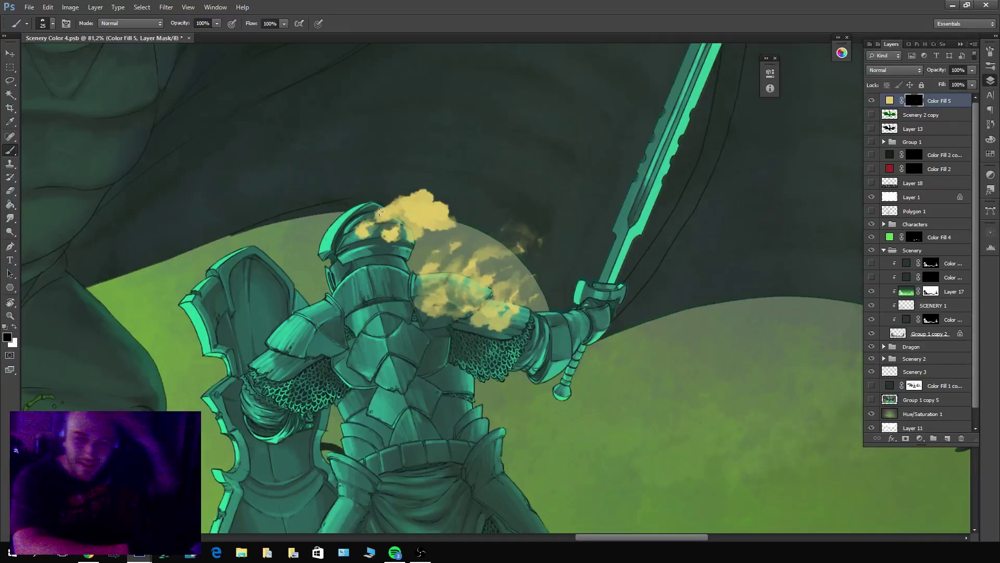
Carve the yellow puffs at the back of the helmet into ragged flame shapes, painting black and white on the mask.
{"action": "left_click_drag", "start_coordinate": [388, 214], "coordinate": [426, 188]}
{"action": "mouse_move", "coordinate": [394, 227]}
{"action": "left_mouse_down"}
{"action": "mouse_move", "coordinate": [443, 198]}
{"action": "mouse_move", "coordinate": [414, 230]}
{"action": "mouse_move", "coordinate": [439, 192]}
{"action": "mouse_move", "coordinate": [375, 225]}
{"action": "mouse_move", "coordinate": [452, 214]}
{"action": "mouse_move", "coordinate": [440, 228]}
{"action": "mouse_move", "coordinate": [451, 221]}
{"action": "mouse_move", "coordinate": [444, 200]}
{"action": "mouse_move", "coordinate": [437, 208]}
{"action": "mouse_move", "coordinate": [452, 223]}
{"action": "mouse_move", "coordinate": [442, 229]}
{"action": "mouse_move", "coordinate": [393, 225]}
{"action": "mouse_move", "coordinate": [433, 208]}
{"action": "mouse_move", "coordinate": [459, 211]}
{"action": "mouse_move", "coordinate": [412, 224]}
{"action": "left_mouse_up"}
{"action": "key", "text": "x"}
{"action": "key", "text": "x"}
{"action": "key", "text": "x"}
{"action": "key", "text": "x"}
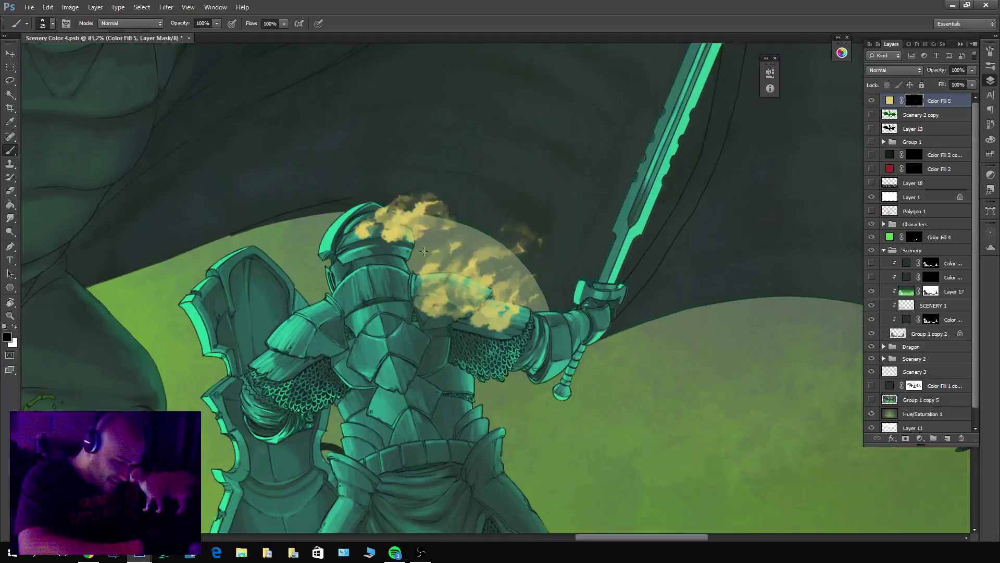
Extend the flames over the helmet's crest, front and back of the neck, alternating white and black strokes on the mask.
{"action": "mouse_move", "coordinate": [346, 237]}
{"action": "left_mouse_down"}
{"action": "mouse_move", "coordinate": [393, 187]}
{"action": "mouse_move", "coordinate": [384, 201]}
{"action": "mouse_move", "coordinate": [376, 179]}
{"action": "left_mouse_up"}
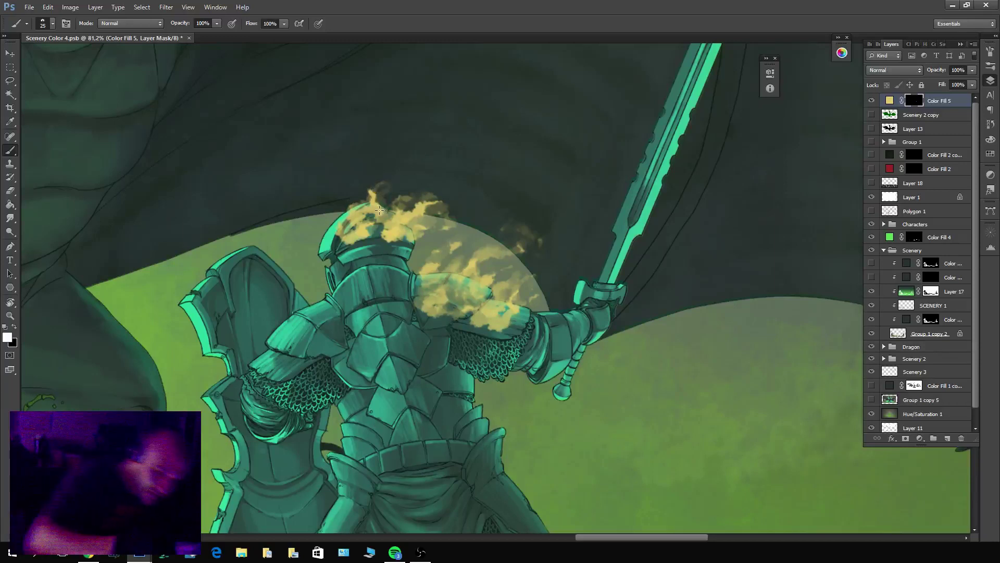
{"action": "left_click_drag", "start_coordinate": [402, 193], "coordinate": [389, 196]}
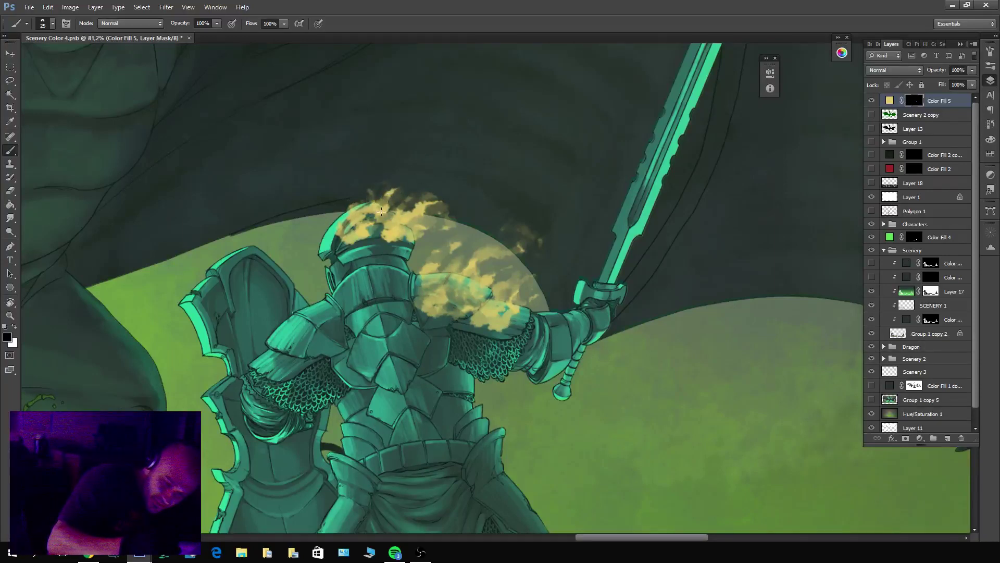
{"action": "key", "text": "x"}
{"action": "mouse_move", "coordinate": [376, 233]}
{"action": "left_mouse_down"}
{"action": "mouse_move", "coordinate": [365, 242]}
{"action": "mouse_move", "coordinate": [381, 250]}
{"action": "mouse_move", "coordinate": [385, 234]}
{"action": "mouse_move", "coordinate": [408, 228]}
{"action": "left_mouse_up"}
{"action": "key", "text": "x"}
{"action": "key", "text": "x"}
{"action": "mouse_move", "coordinate": [333, 229]}
{"action": "left_mouse_down"}
{"action": "mouse_move", "coordinate": [359, 205]}
{"action": "mouse_move", "coordinate": [344, 229]}
{"action": "mouse_move", "coordinate": [358, 263]}
{"action": "mouse_move", "coordinate": [349, 211]}
{"action": "left_mouse_up"}
{"action": "key", "text": "x"}
{"action": "key", "text": "x"}
{"action": "mouse_move", "coordinate": [407, 266]}
{"action": "left_mouse_down"}
{"action": "mouse_move", "coordinate": [435, 233]}
{"action": "mouse_move", "coordinate": [409, 291]}
{"action": "mouse_move", "coordinate": [401, 249]}
{"action": "mouse_move", "coordinate": [428, 254]}
{"action": "left_mouse_up"}
{"action": "key", "text": "x"}
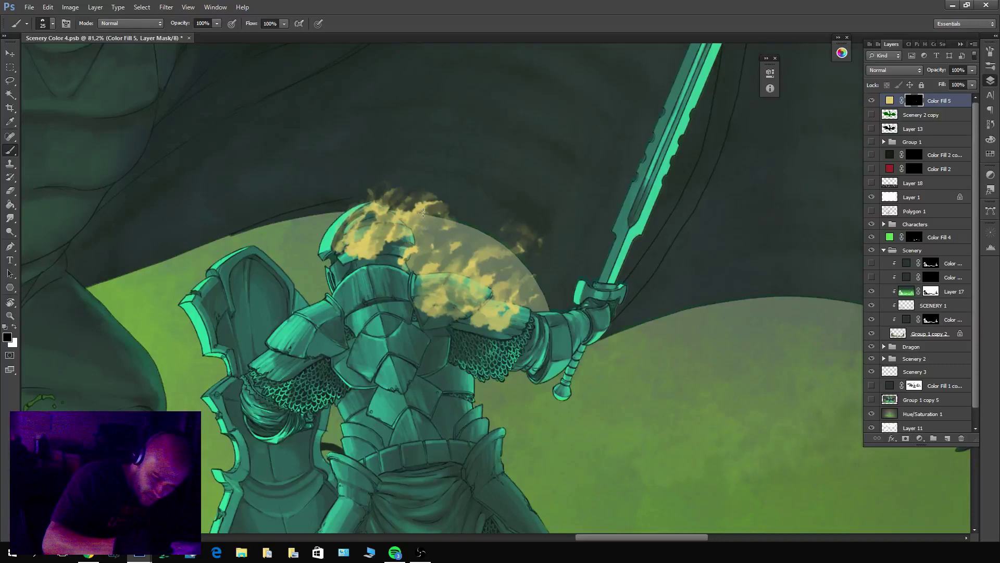
Add flame wisps along the helmet's lower edge toward the shoulder, and erase the stray yellow puffs above the sword arm.
{"action": "key", "text": "x"}
{"action": "mouse_move", "coordinate": [355, 268]}
{"action": "left_mouse_down"}
{"action": "mouse_move", "coordinate": [391, 245]}
{"action": "mouse_move", "coordinate": [365, 272]}
{"action": "mouse_move", "coordinate": [352, 265]}
{"action": "mouse_move", "coordinate": [357, 246]}
{"action": "mouse_move", "coordinate": [392, 252]}
{"action": "mouse_move", "coordinate": [398, 231]}
{"action": "mouse_move", "coordinate": [428, 244]}
{"action": "mouse_move", "coordinate": [432, 226]}
{"action": "mouse_move", "coordinate": [470, 294]}
{"action": "mouse_move", "coordinate": [435, 282]}
{"action": "mouse_move", "coordinate": [438, 268]}
{"action": "mouse_move", "coordinate": [445, 258]}
{"action": "mouse_move", "coordinate": [478, 269]}
{"action": "mouse_move", "coordinate": [486, 236]}
{"action": "mouse_move", "coordinate": [470, 268]}
{"action": "mouse_move", "coordinate": [435, 267]}
{"action": "mouse_move", "coordinate": [498, 215]}
{"action": "mouse_move", "coordinate": [480, 273]}
{"action": "mouse_move", "coordinate": [504, 278]}
{"action": "left_mouse_up"}
{"action": "key", "text": "x"}
{"action": "key", "text": "x"}
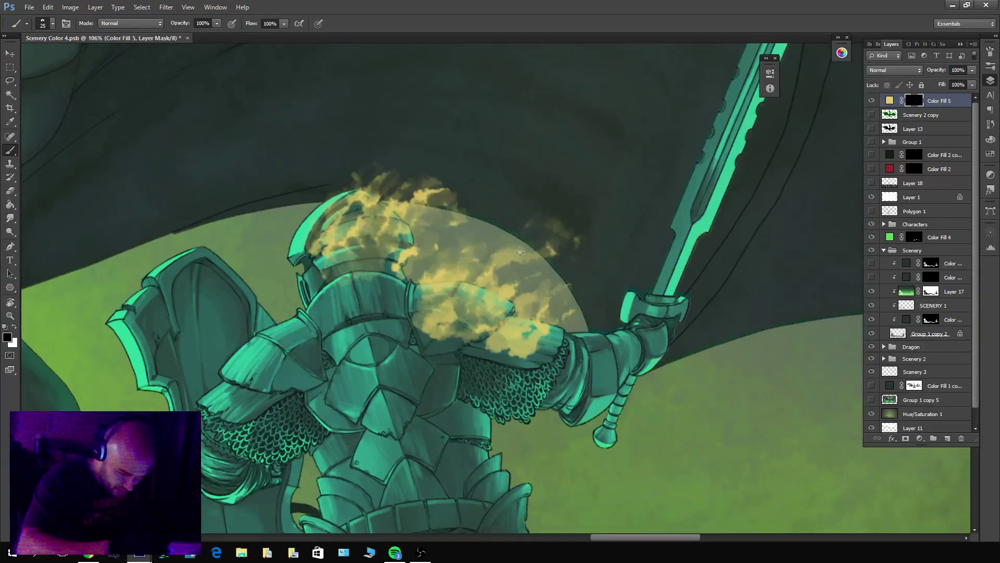
{"action": "left_click_drag", "start_coordinate": [545, 245], "coordinate": [499, 261]}
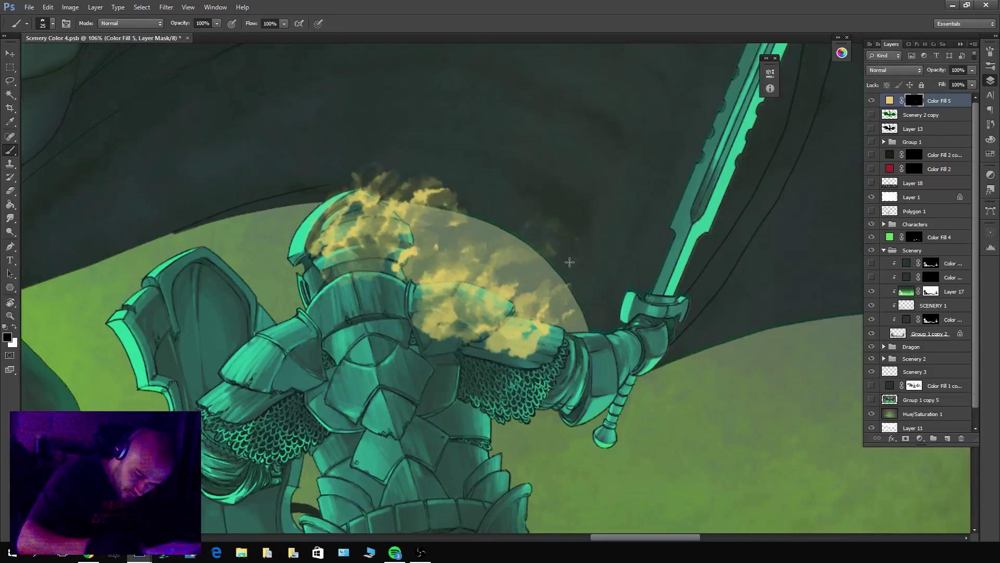
Paint and erase on the Color Fill 5 mask to thin the flames over the knight's shoulder and upper arm.
{"action": "key", "text": "x"}
{"action": "mouse_move", "coordinate": [570, 262]}
{"action": "left_mouse_down"}
{"action": "mouse_move", "coordinate": [475, 295]}
{"action": "mouse_move", "coordinate": [550, 254]}
{"action": "mouse_move", "coordinate": [512, 274]}
{"action": "mouse_move", "coordinate": [520, 289]}
{"action": "mouse_move", "coordinate": [534, 276]}
{"action": "mouse_move", "coordinate": [496, 266]}
{"action": "mouse_move", "coordinate": [596, 227]}
{"action": "mouse_move", "coordinate": [541, 259]}
{"action": "mouse_move", "coordinate": [528, 302]}
{"action": "mouse_move", "coordinate": [543, 247]}
{"action": "mouse_move", "coordinate": [531, 242]}
{"action": "mouse_move", "coordinate": [524, 297]}
{"action": "mouse_move", "coordinate": [502, 283]}
{"action": "mouse_move", "coordinate": [529, 280]}
{"action": "mouse_move", "coordinate": [535, 308]}
{"action": "mouse_move", "coordinate": [560, 297]}
{"action": "mouse_move", "coordinate": [554, 322]}
{"action": "left_mouse_up"}
{"action": "key", "text": "x"}
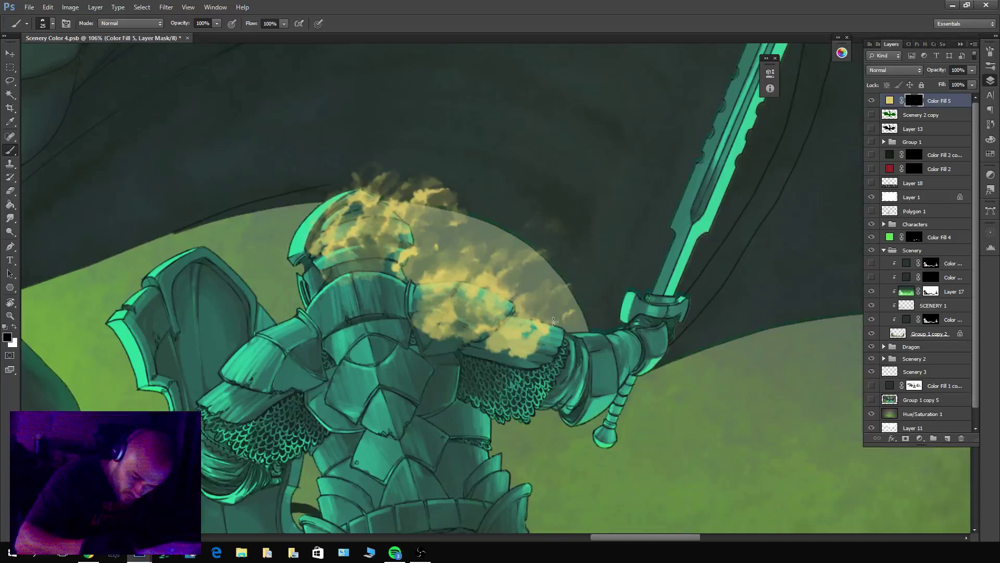
{"action": "mouse_move", "coordinate": [407, 320]}
{"action": "left_mouse_down"}
{"action": "mouse_move", "coordinate": [461, 306]}
{"action": "mouse_move", "coordinate": [418, 335]}
{"action": "mouse_move", "coordinate": [414, 299]}
{"action": "mouse_move", "coordinate": [439, 309]}
{"action": "mouse_move", "coordinate": [432, 280]}
{"action": "mouse_move", "coordinate": [449, 277]}
{"action": "mouse_move", "coordinate": [447, 319]}
{"action": "mouse_move", "coordinate": [494, 307]}
{"action": "mouse_move", "coordinate": [488, 350]}
{"action": "mouse_move", "coordinate": [536, 342]}
{"action": "left_mouse_up"}
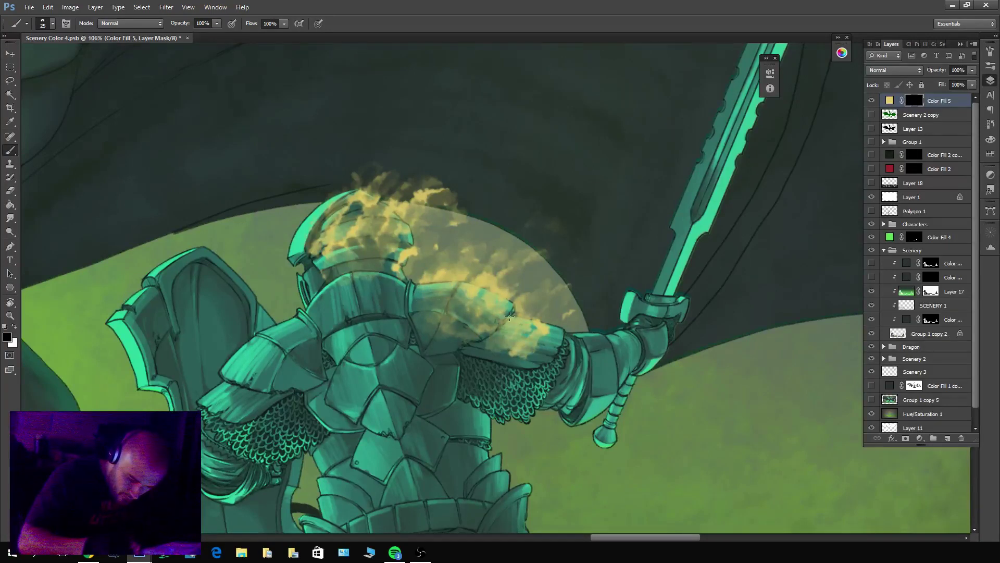
{"action": "mouse_move", "coordinate": [465, 361]}
{"action": "left_mouse_down"}
{"action": "mouse_move", "coordinate": [599, 300]}
{"action": "mouse_move", "coordinate": [584, 325]}
{"action": "mouse_move", "coordinate": [568, 321]}
{"action": "mouse_move", "coordinate": [599, 299]}
{"action": "mouse_move", "coordinate": [593, 324]}
{"action": "mouse_move", "coordinate": [568, 331]}
{"action": "left_mouse_up"}
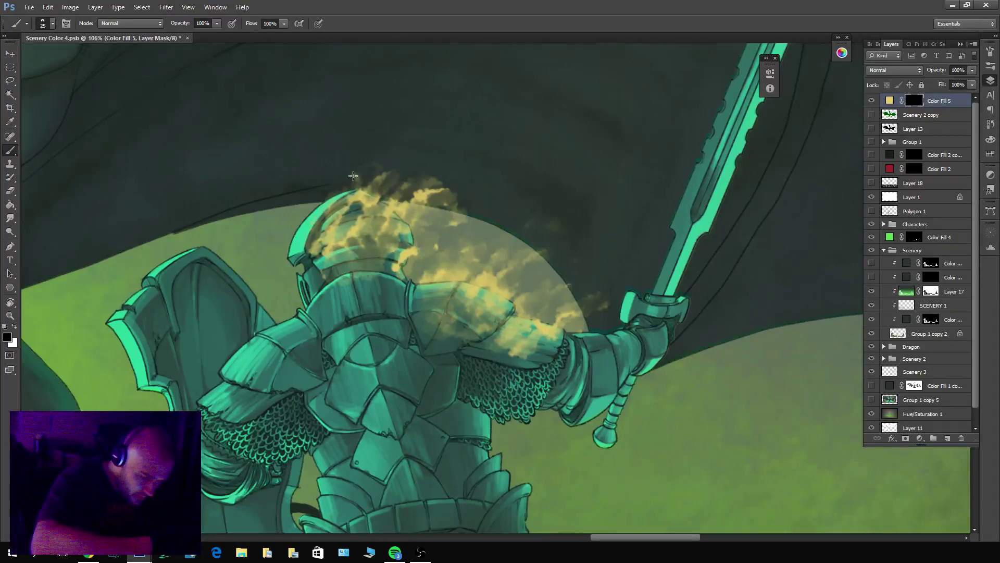
Reshape the flames on and above the knight's helmet by alternating white and black strokes on the mask.
{"action": "mouse_move", "coordinate": [433, 180]}
{"action": "left_mouse_down"}
{"action": "mouse_move", "coordinate": [401, 182]}
{"action": "mouse_move", "coordinate": [437, 195]}
{"action": "mouse_move", "coordinate": [396, 201]}
{"action": "left_mouse_up"}
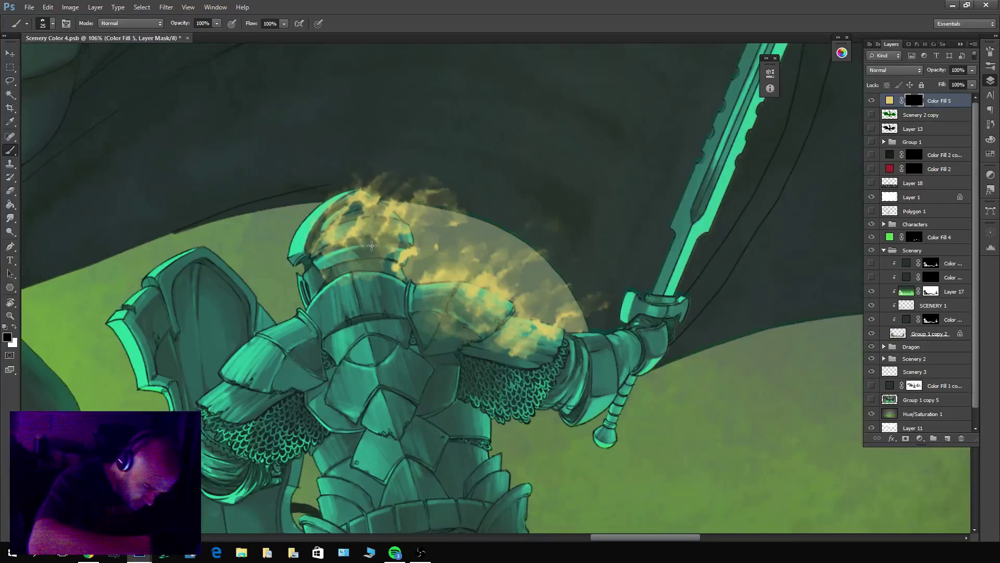
{"action": "key", "text": "x"}
{"action": "mouse_move", "coordinate": [336, 276]}
{"action": "left_mouse_down"}
{"action": "mouse_move", "coordinate": [367, 262]}
{"action": "mouse_move", "coordinate": [372, 238]}
{"action": "mouse_move", "coordinate": [382, 245]}
{"action": "mouse_move", "coordinate": [376, 264]}
{"action": "mouse_move", "coordinate": [401, 234]}
{"action": "mouse_move", "coordinate": [327, 282]}
{"action": "mouse_move", "coordinate": [386, 253]}
{"action": "mouse_move", "coordinate": [360, 285]}
{"action": "mouse_move", "coordinate": [337, 276]}
{"action": "mouse_move", "coordinate": [406, 234]}
{"action": "mouse_move", "coordinate": [385, 256]}
{"action": "mouse_move", "coordinate": [381, 237]}
{"action": "mouse_move", "coordinate": [391, 231]}
{"action": "mouse_move", "coordinate": [415, 250]}
{"action": "left_mouse_up"}
{"action": "key", "text": "x"}
{"action": "key", "text": "x"}
{"action": "key", "text": "x"}
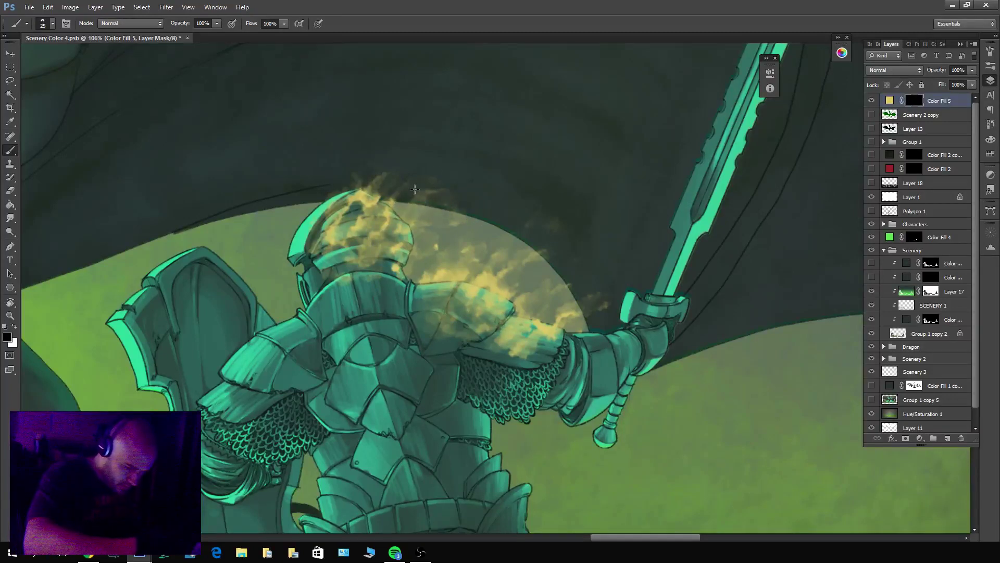
{"action": "key", "text": "x"}
{"action": "mouse_move", "coordinate": [388, 213]}
{"action": "left_mouse_down"}
{"action": "mouse_move", "coordinate": [430, 192]}
{"action": "mouse_move", "coordinate": [405, 214]}
{"action": "mouse_move", "coordinate": [429, 202]}
{"action": "mouse_move", "coordinate": [457, 165]}
{"action": "mouse_move", "coordinate": [451, 205]}
{"action": "mouse_move", "coordinate": [404, 188]}
{"action": "left_mouse_up"}
{"action": "key", "text": "x"}
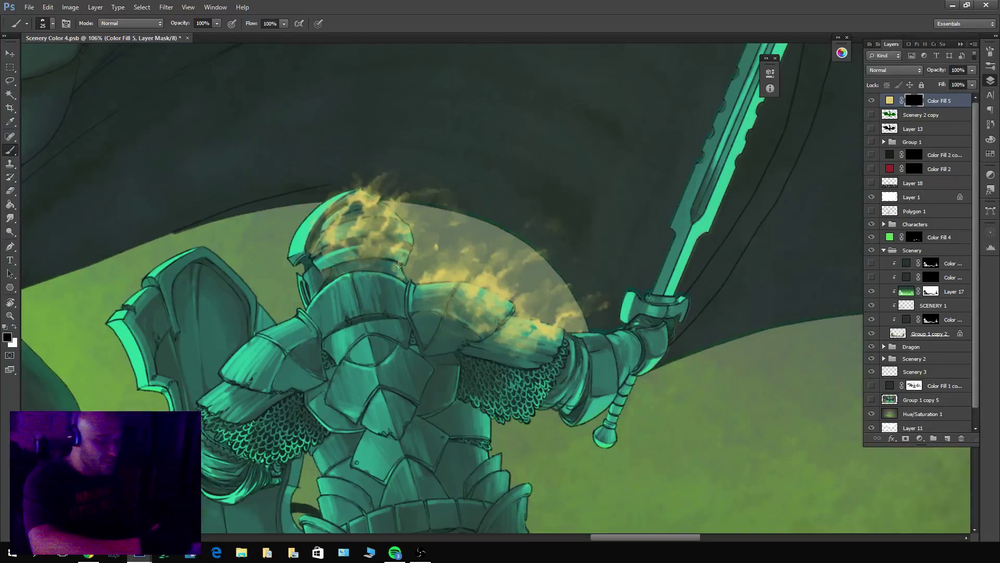
Refine the flame wisps rising from the shoulder and clear excess flame off the upper-arm armour plate on the mask.
{"action": "key", "text": "x"}
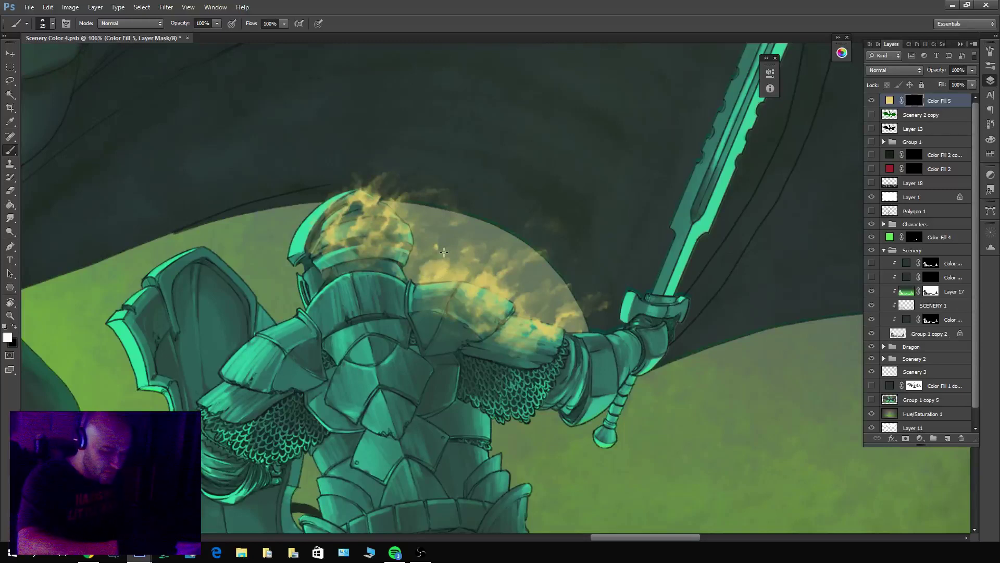
{"action": "key", "text": "x"}
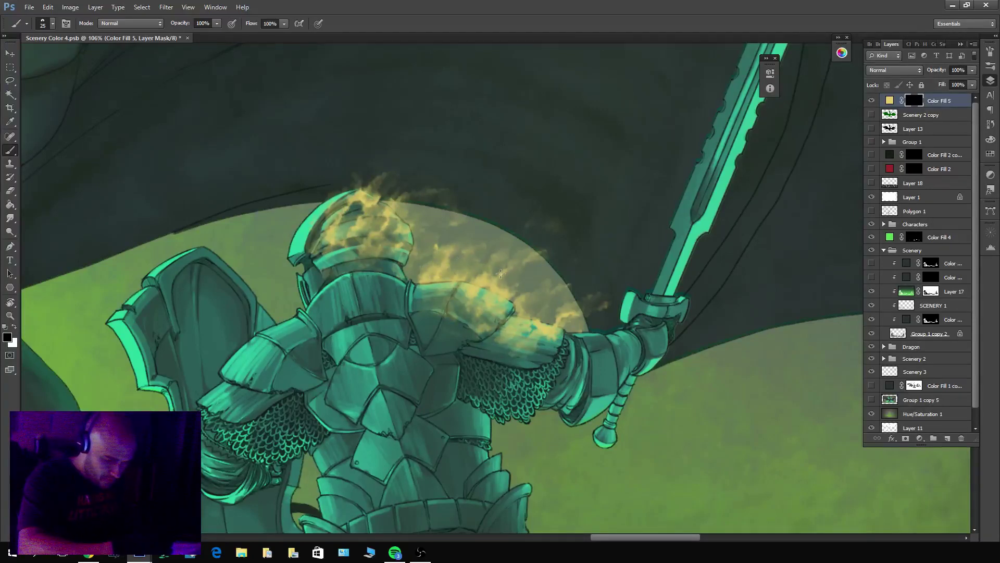
{"action": "key", "text": "x"}
{"action": "key", "text": "x"}
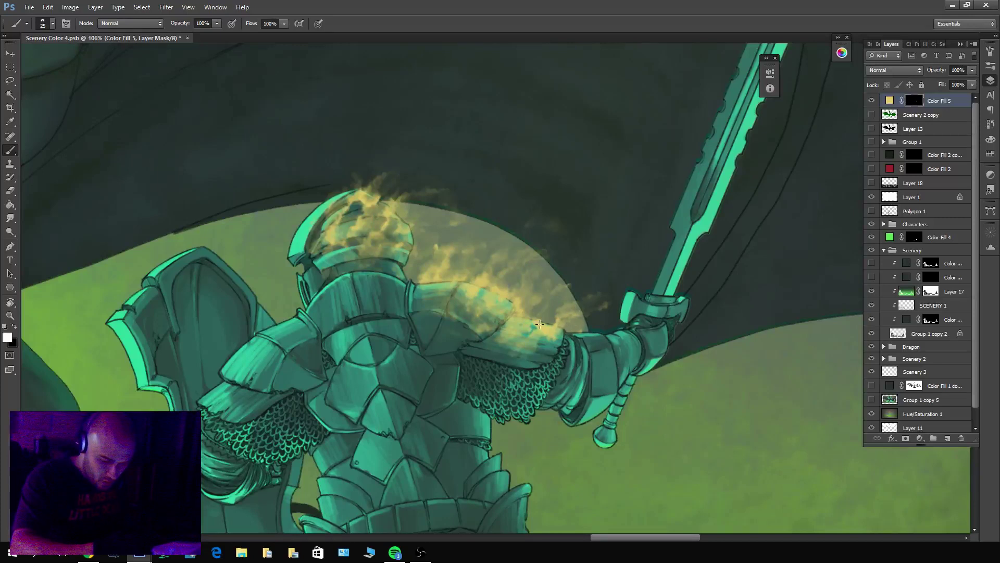
{"action": "key", "text": "x"}
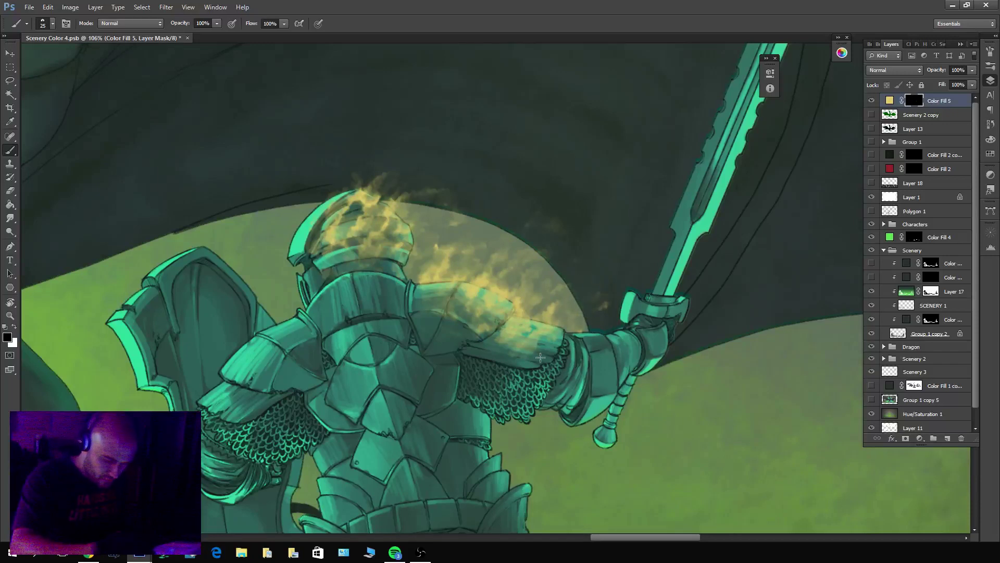
{"action": "left_click_drag", "start_coordinate": [538, 341], "coordinate": [500, 330]}
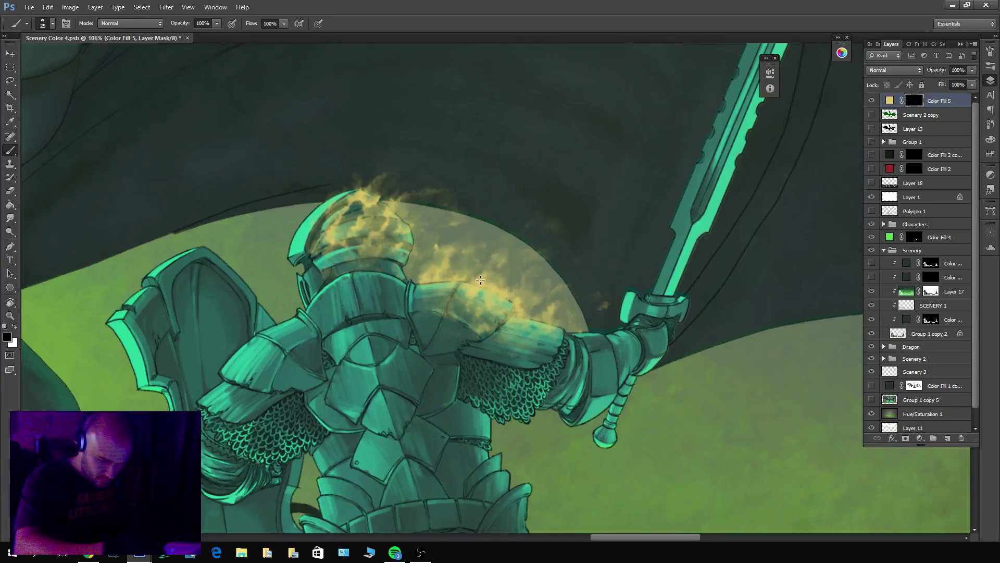
{"action": "left_click_drag", "start_coordinate": [494, 273], "coordinate": [519, 259]}
{"action": "key", "text": "x"}
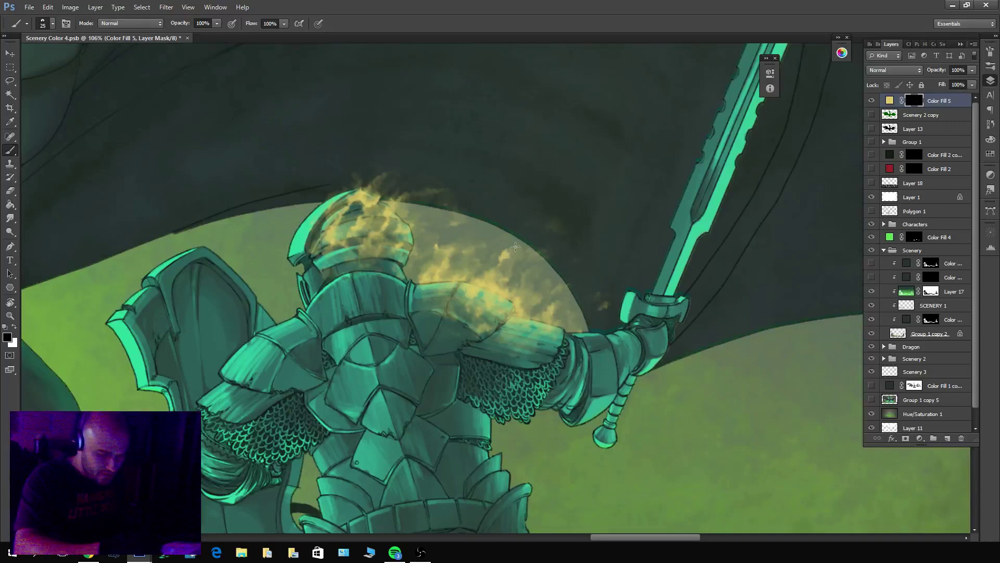
Paint a small flame wisp at the back edge of the helmet and trim it on the mask.
{"action": "key", "text": "x"}
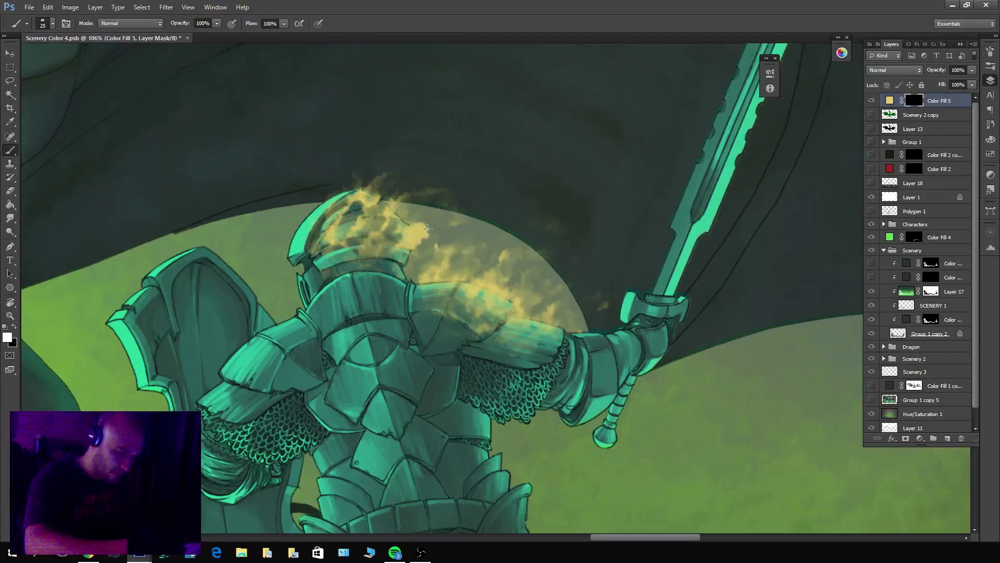
{"action": "left_click_drag", "start_coordinate": [427, 228], "coordinate": [424, 235]}
{"action": "key", "text": "x"}
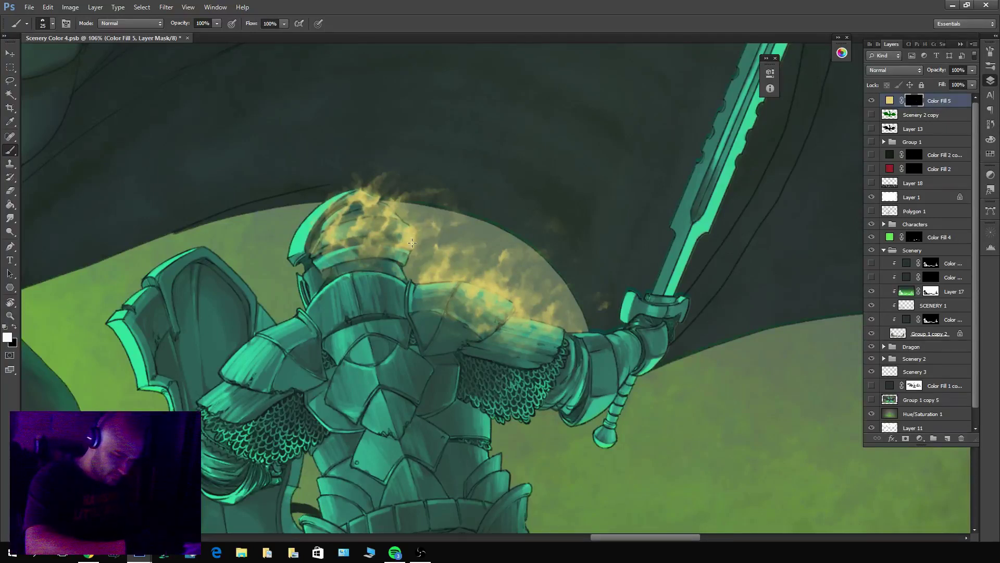
{"action": "key", "text": "x"}
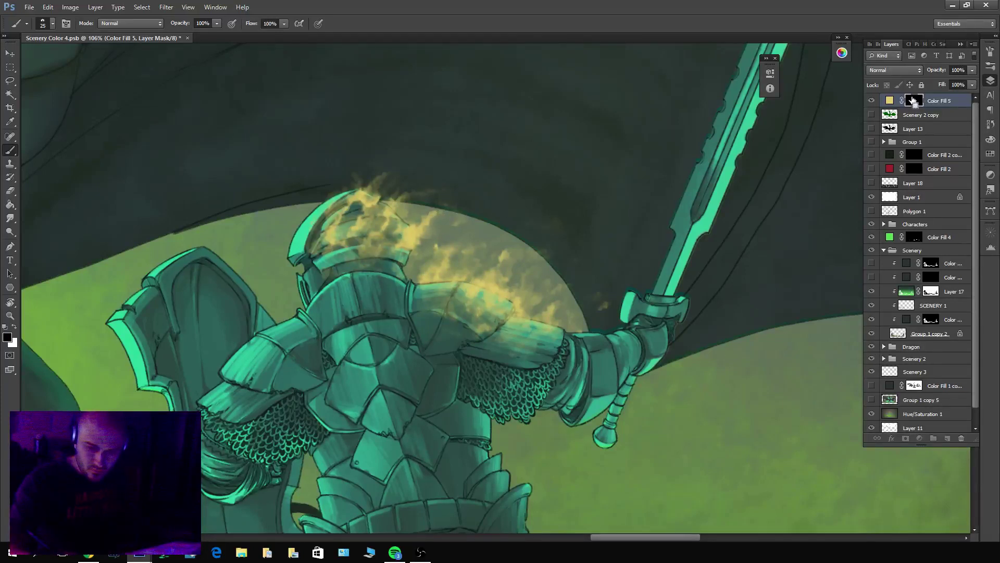
Try clearing the inside of the flames on the mask, using the mask's selection contracted by 2 pixels.
{"action": "left_click", "coordinate": [913, 101], "text": "ctrl"}
{"action": "left_click", "coordinate": [142, 8]}
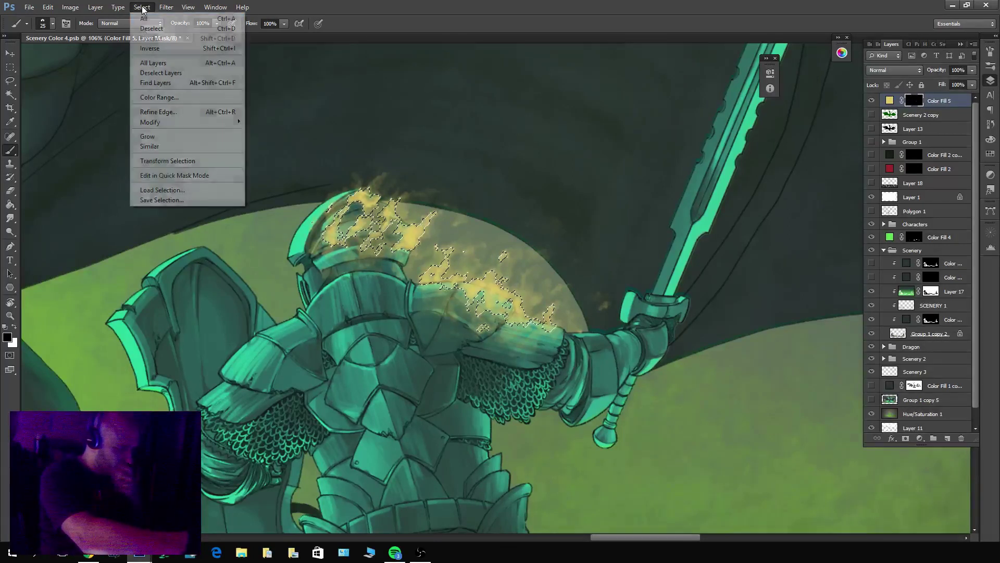
{"action": "mouse_move", "coordinate": [151, 122]}
{"action": "left_click", "coordinate": [84, 151]}
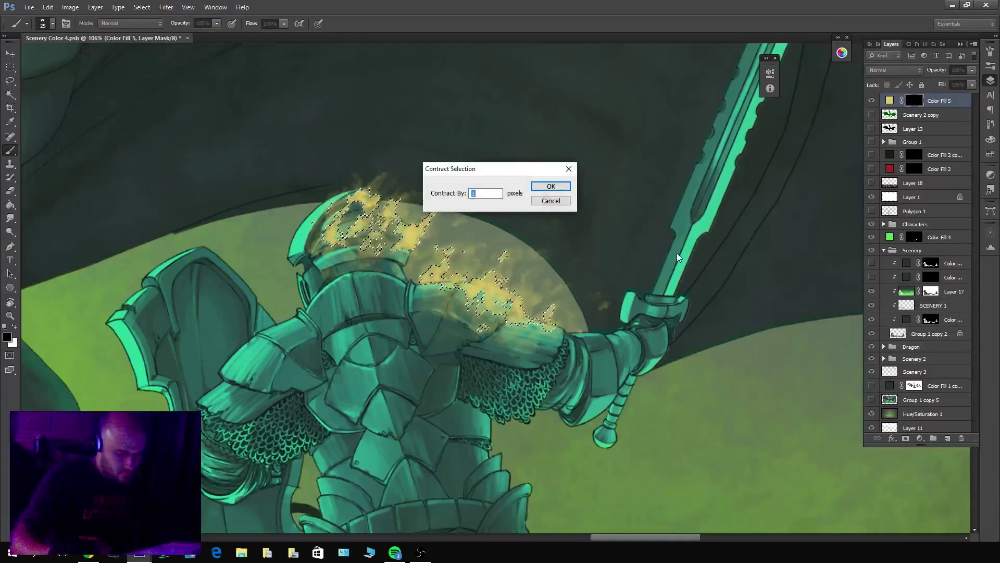
{"action": "type", "text": "2"}
{"action": "key", "text": "Return"}
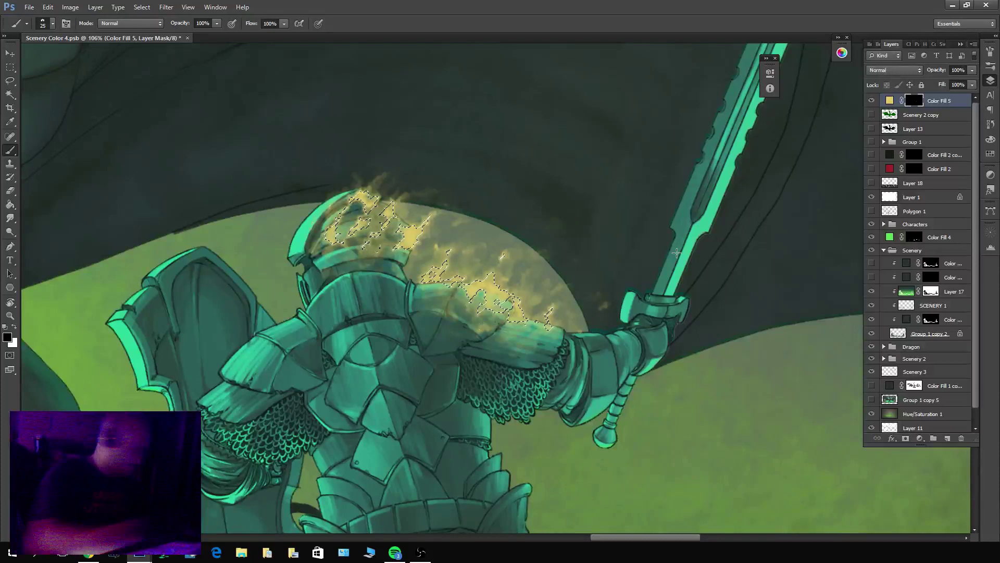
{"action": "key", "text": "x"}
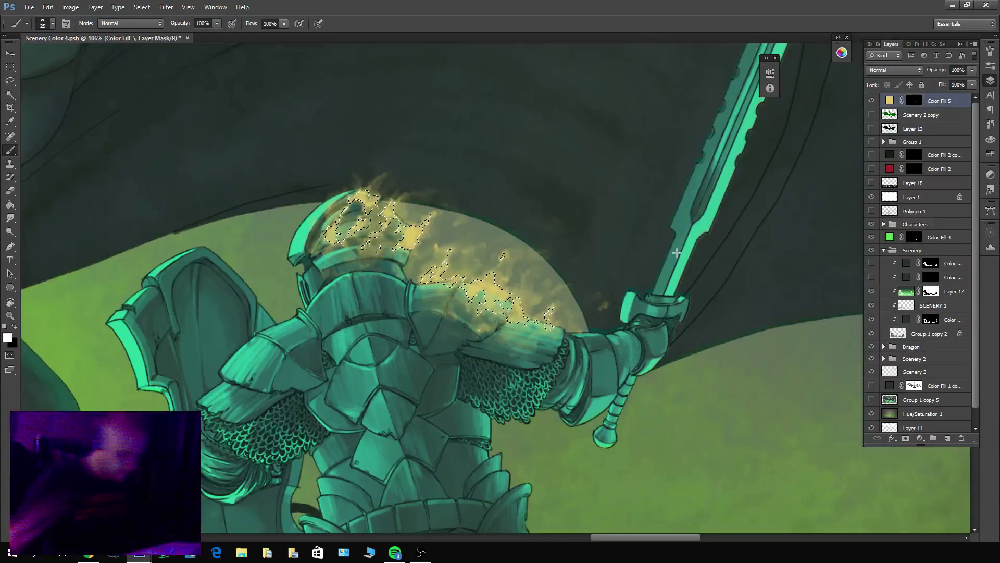
{"action": "key", "text": "Delete"}
{"action": "key", "text": "ctrl+d"}
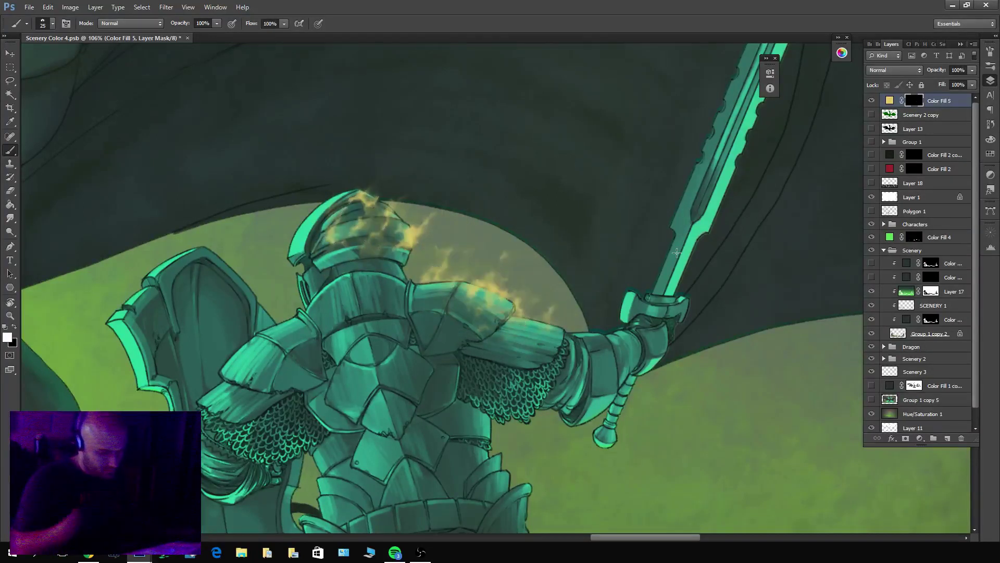
Paint a test flame stroke beside the sword hilt, undo it, and check the flames on the whole knight.
{"action": "left_click_drag", "start_coordinate": [612, 285], "coordinate": [638, 307]}
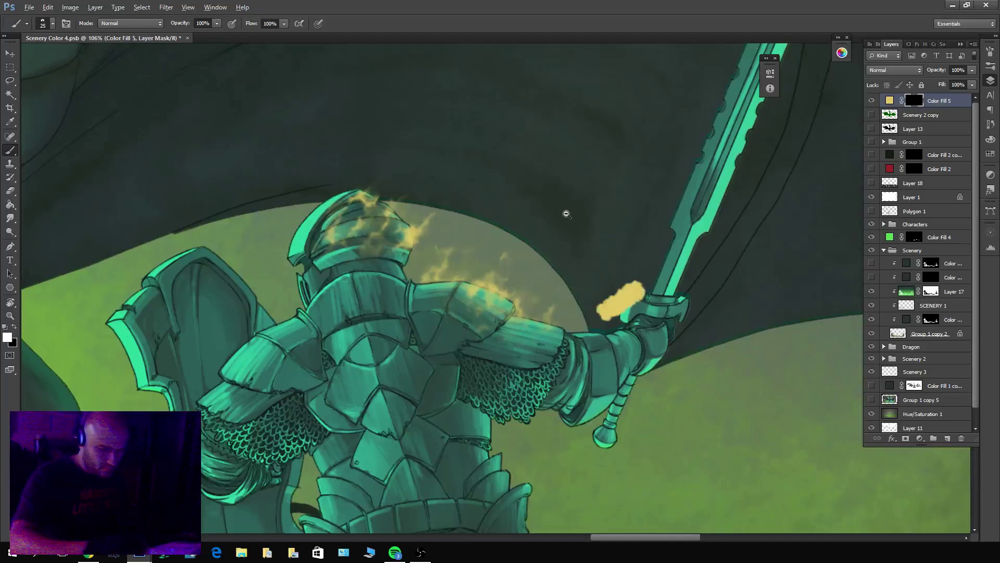
{"action": "key", "text": "ctrl+z"}
{"action": "left_click", "coordinate": [618, 205], "text": "alt"}
{"action": "left_click", "coordinate": [617, 204], "text": "alt"}
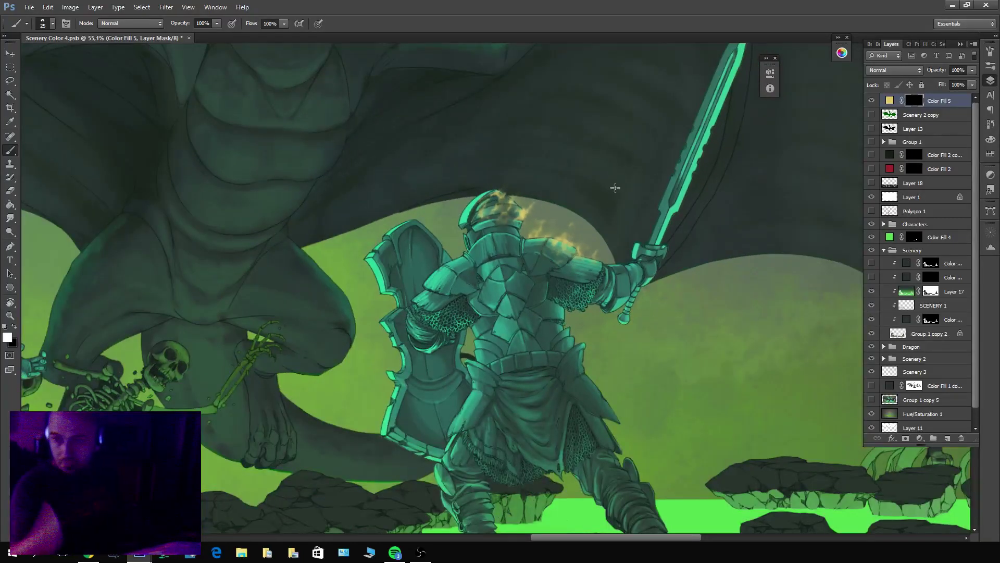
{"action": "left_click_drag", "start_coordinate": [558, 199], "coordinate": [594, 202]}
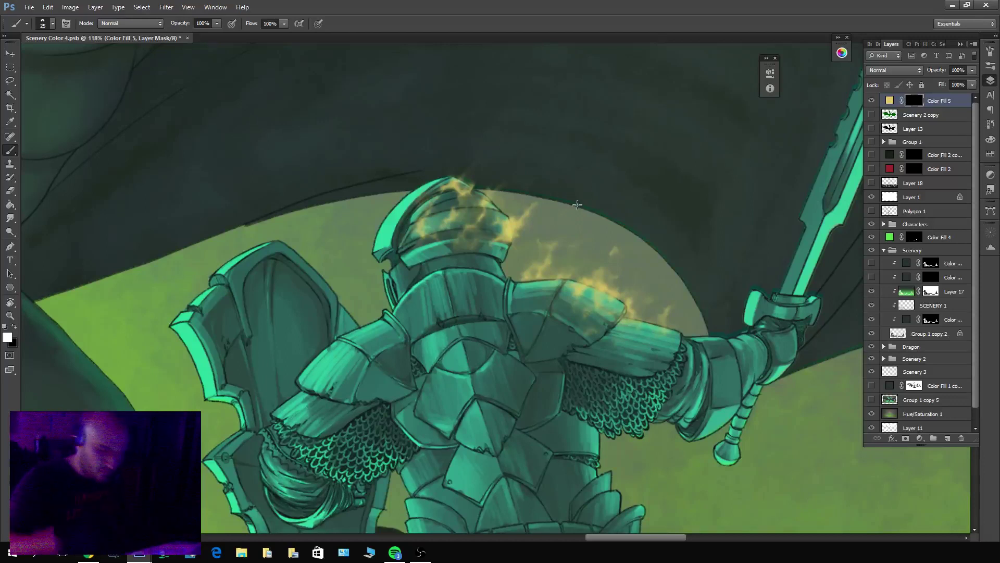
Duplicate the Color Fill 5 flame layer together with its mask and clear the selection.
{"action": "left_click", "coordinate": [930, 104]}
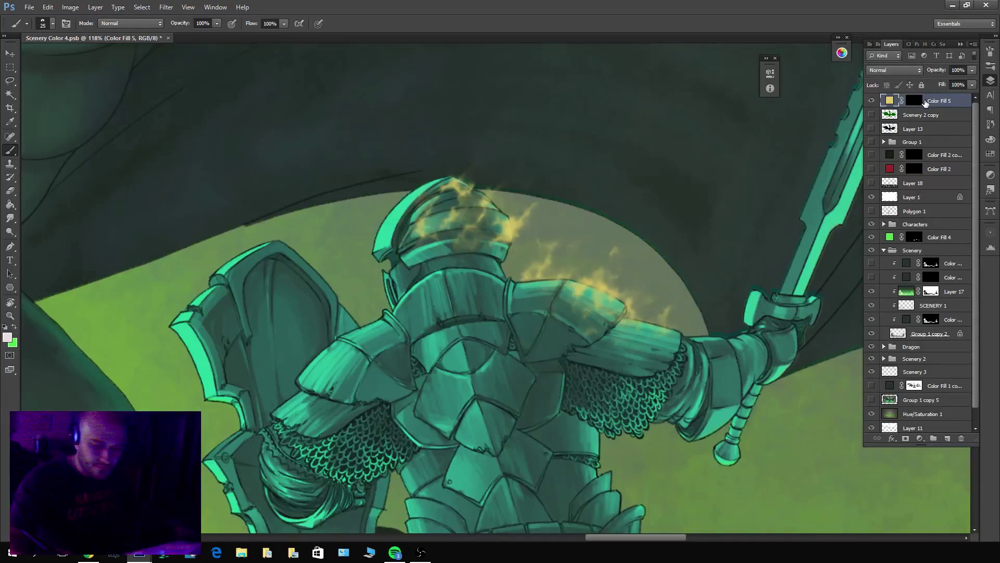
{"action": "left_click", "coordinate": [922, 105], "text": "ctrl"}
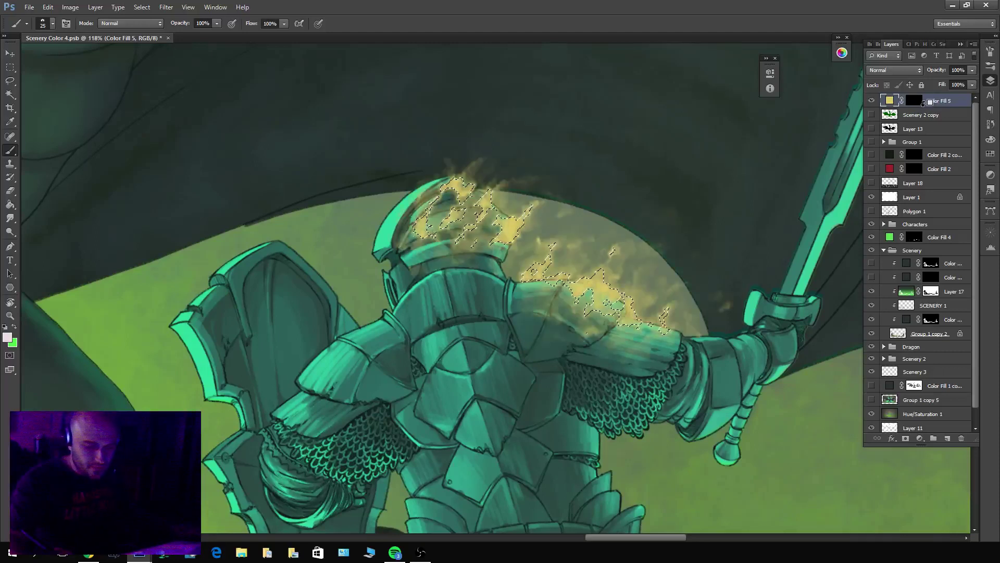
{"action": "key", "text": "ctrl+j"}
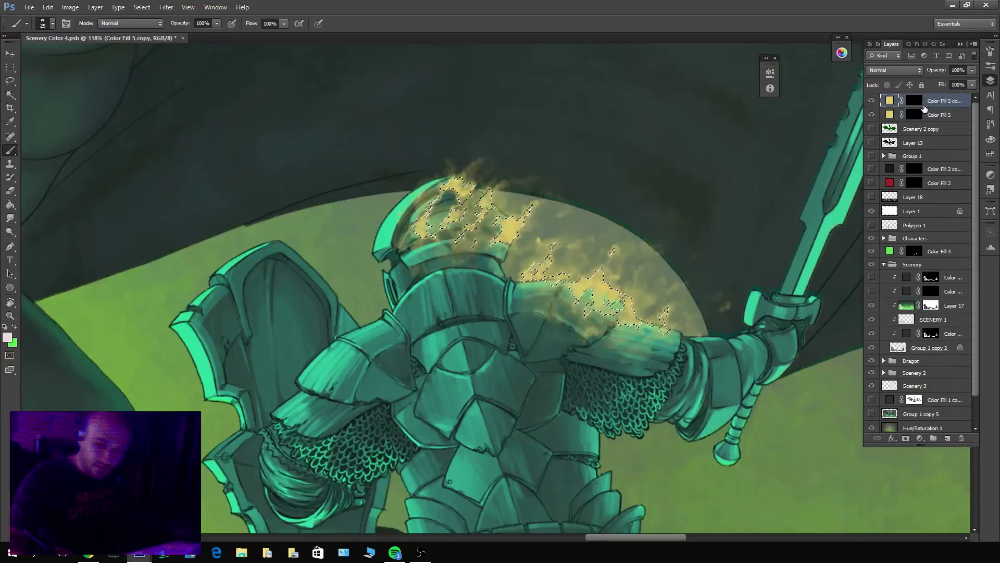
{"action": "key", "text": "ctrl+d"}
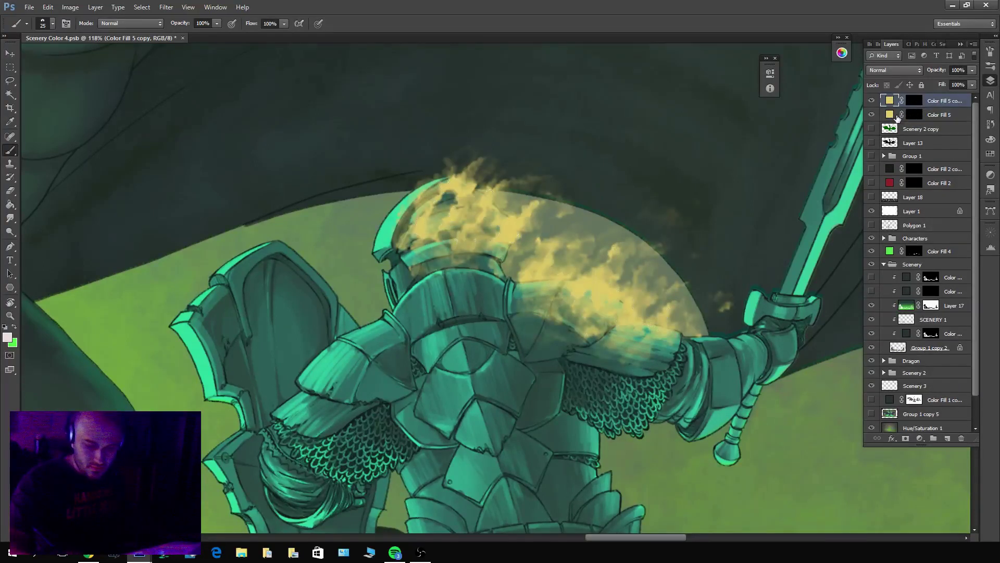
Change the duplicated flame layer's fill colour to the pale yellow f3ec9e.
{"action": "double_click", "coordinate": [889, 101]}
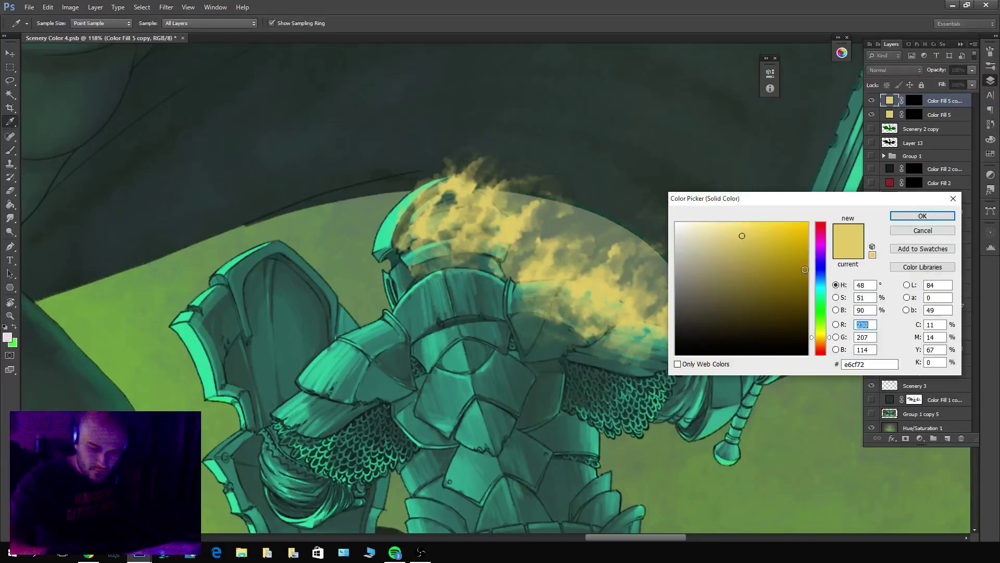
{"action": "left_click_drag", "start_coordinate": [823, 347], "coordinate": [822, 338]}
{"action": "left_click_drag", "start_coordinate": [740, 241], "coordinate": [716, 225]}
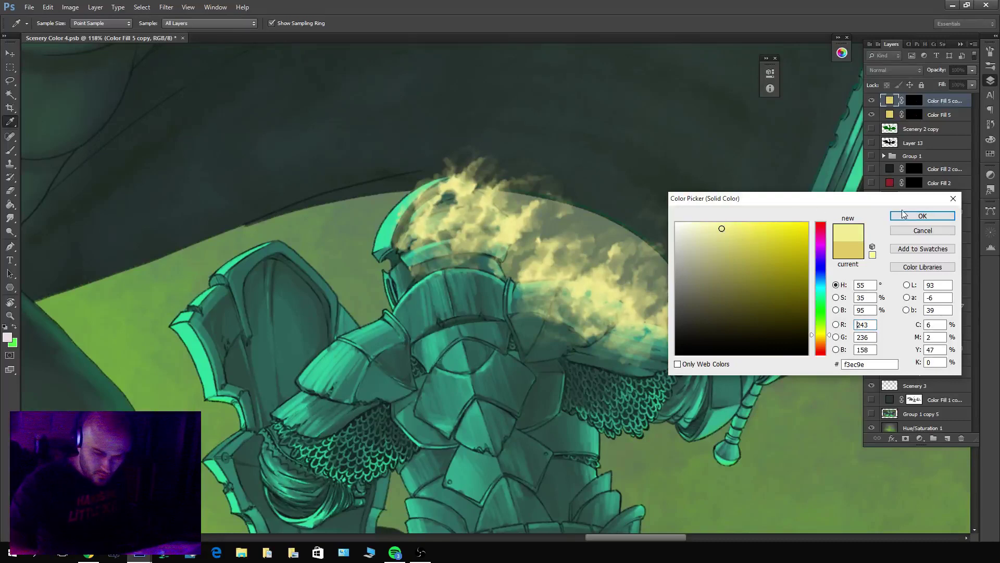
{"action": "left_click", "coordinate": [922, 216]}
Hide the original Color Fill 5 layer so only the pale yellow copy shows.
{"action": "left_click", "coordinate": [914, 106], "text": "ctrl"}
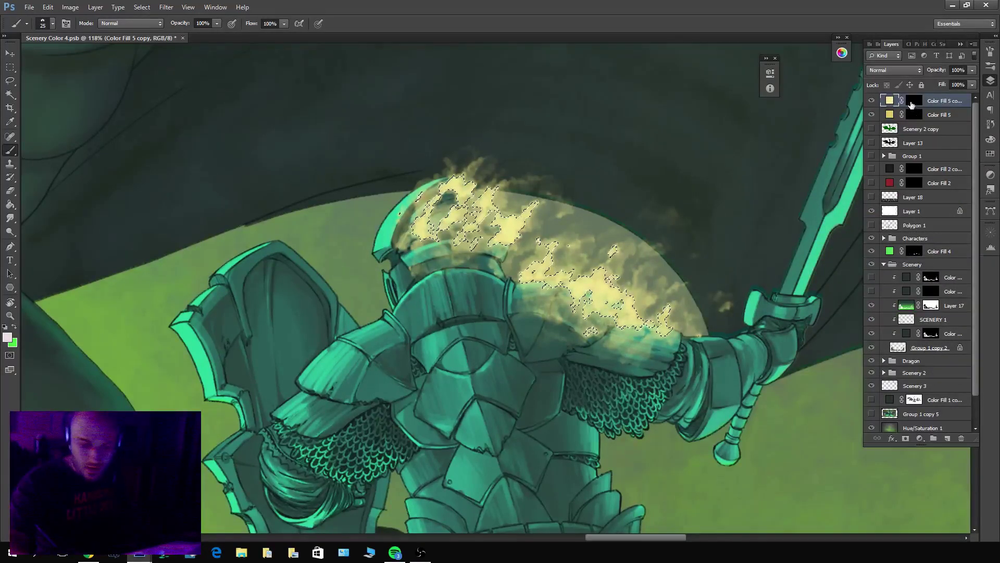
{"action": "key", "text": "ctrl+d"}
{"action": "left_click", "coordinate": [873, 115]}
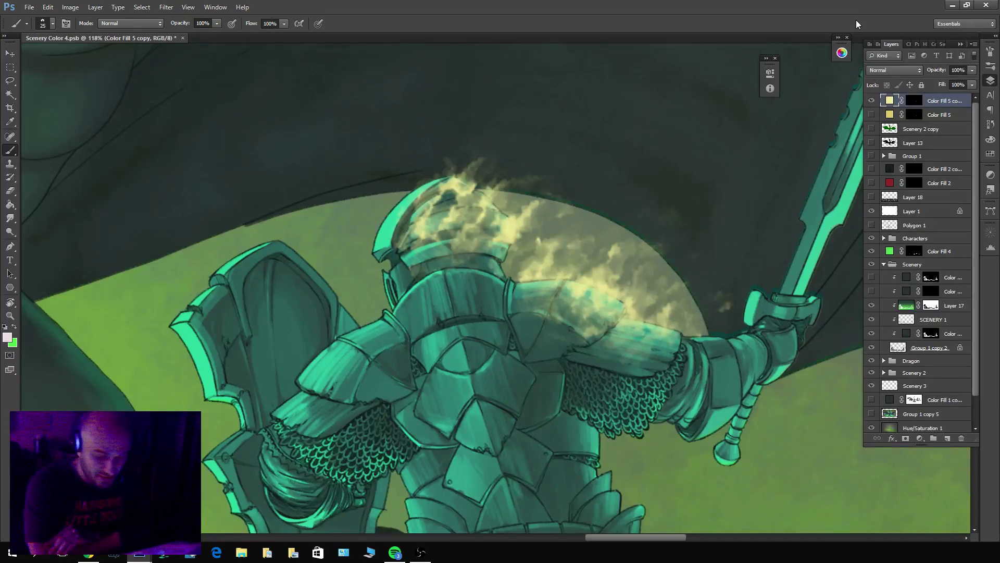
Load the pale yellow copy's mask as a selection, contract it, and trim the mask so the inner flames become thinner.
{"action": "left_click", "coordinate": [914, 103], "text": "ctrl"}
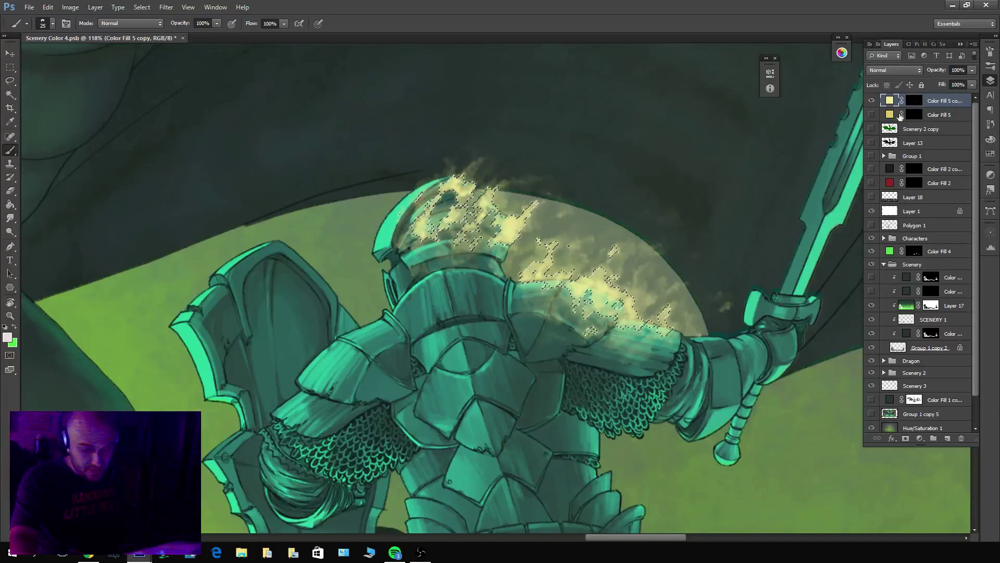
{"action": "left_click", "coordinate": [146, 7]}
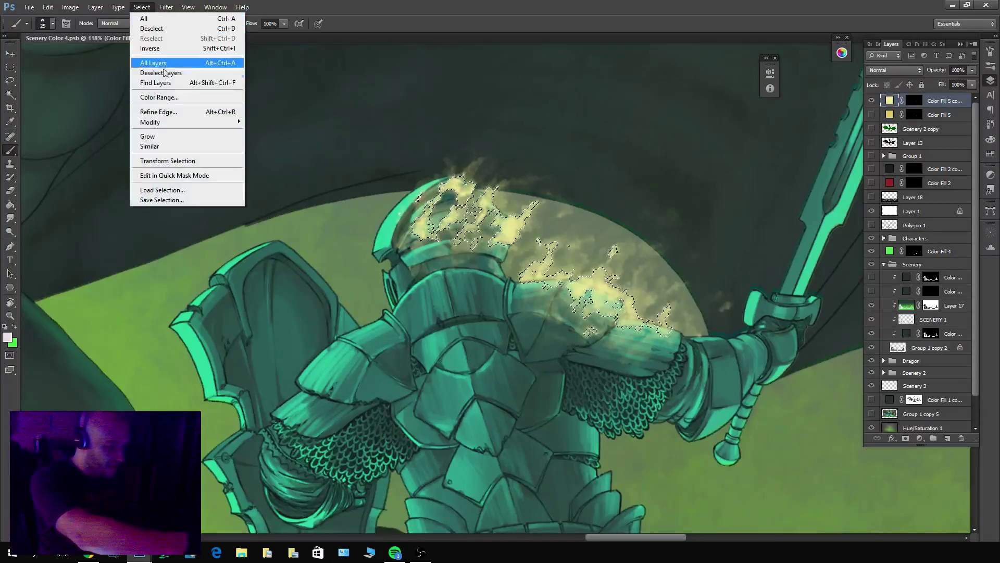
{"action": "mouse_move", "coordinate": [179, 123]}
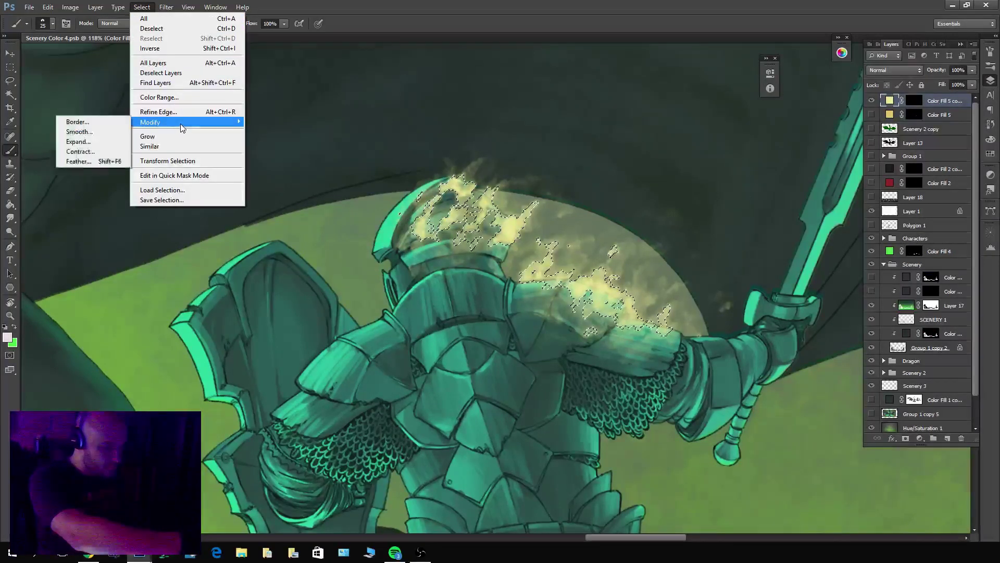
{"action": "left_click", "coordinate": [107, 152]}
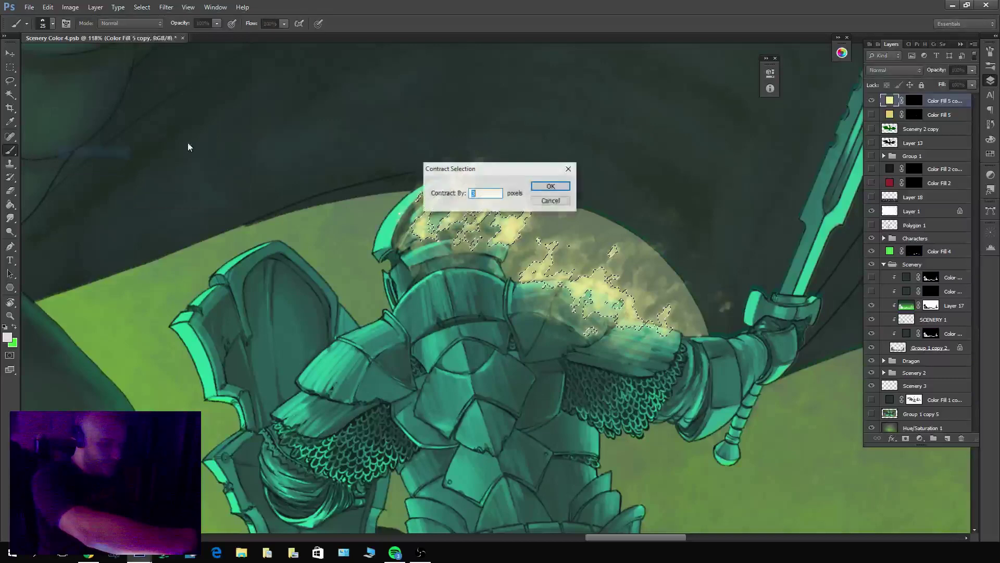
{"action": "left_click", "coordinate": [551, 187]}
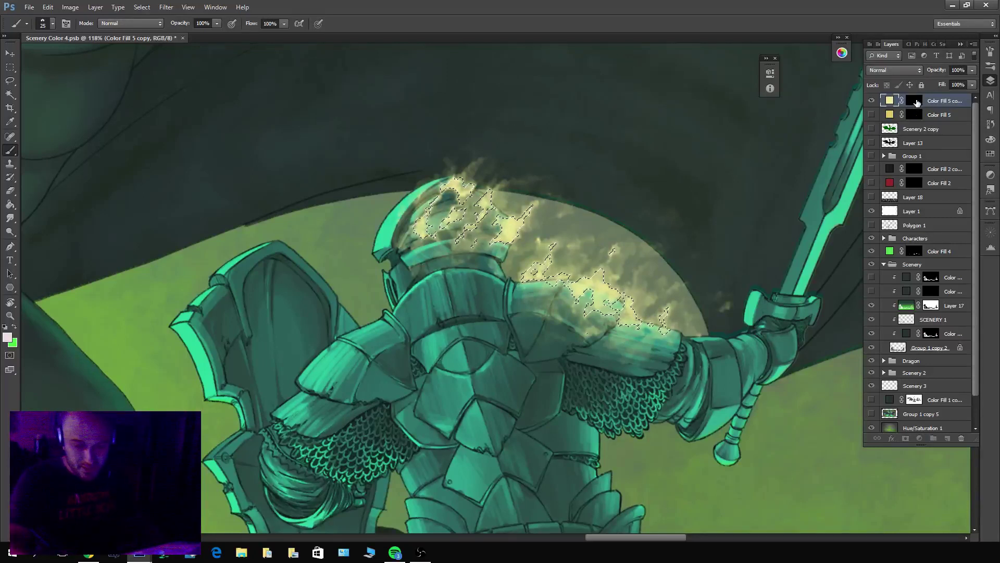
{"action": "left_click", "coordinate": [916, 102]}
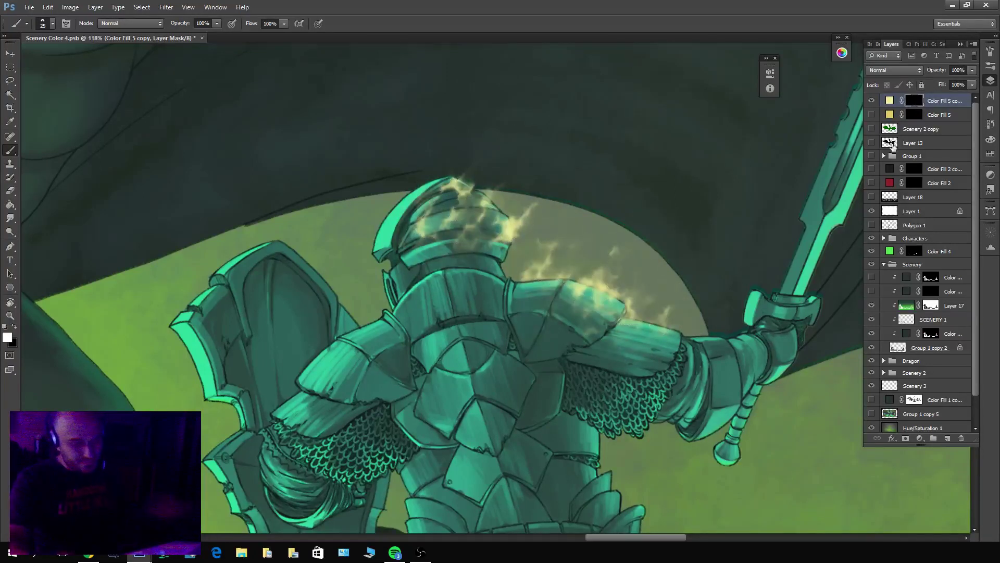
Show the original Color Fill 5 layer again and make the inner flame copy's fill a paler yellow.
{"action": "left_click", "coordinate": [871, 115]}
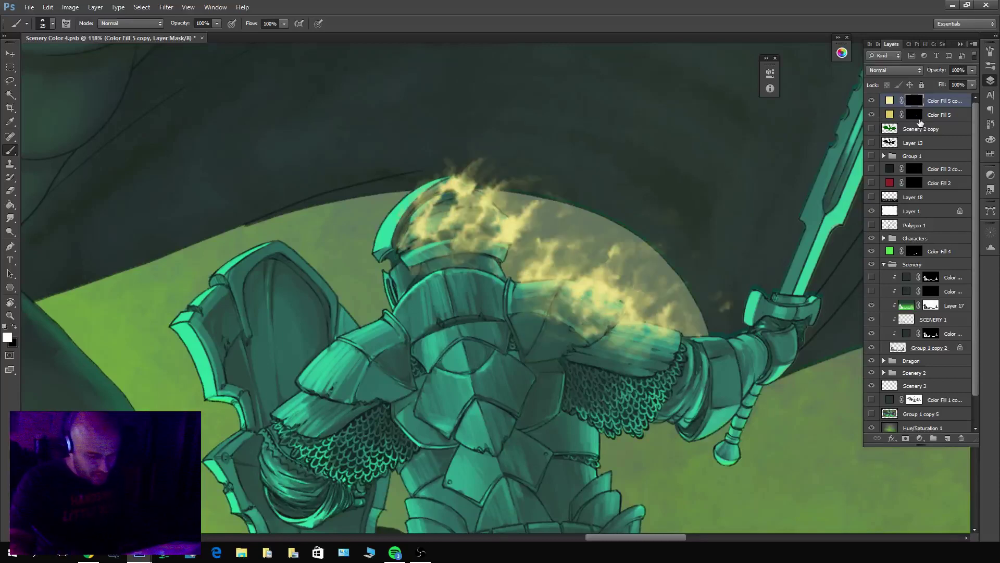
{"action": "double_click", "coordinate": [889, 101]}
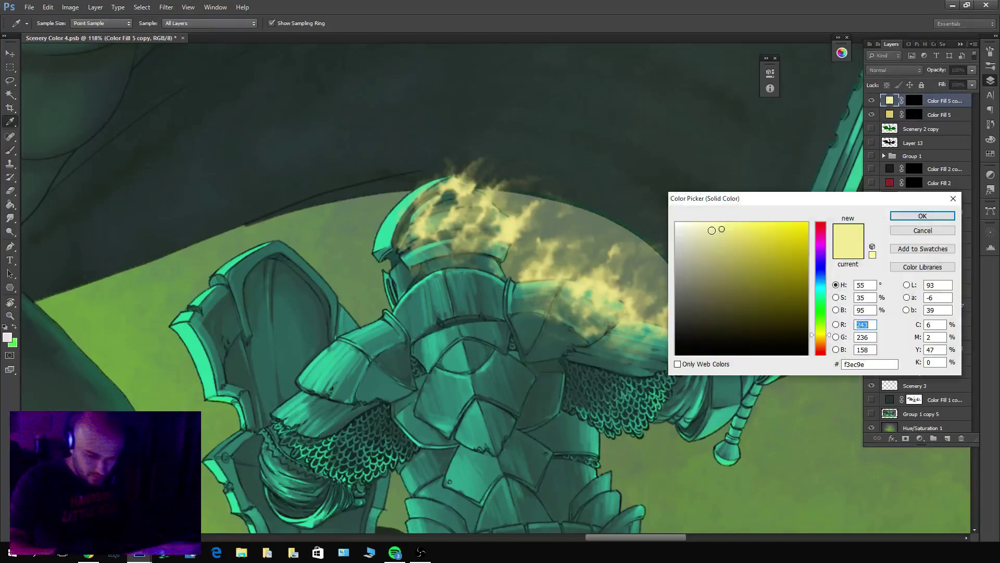
{"action": "left_click", "coordinate": [921, 216]}
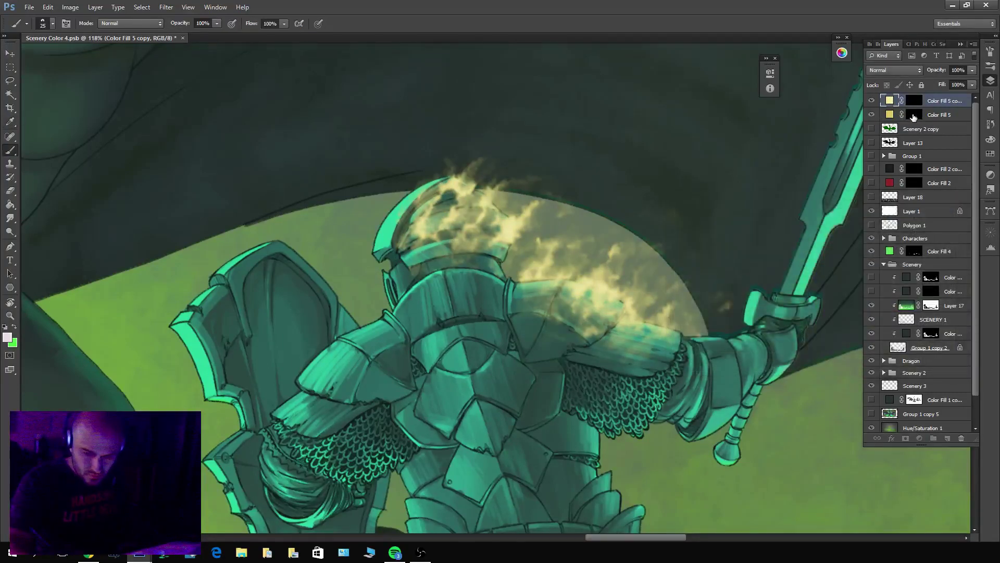
Lower the opacity of the original Color Fill 5 layer to 41%.
{"action": "left_click", "coordinate": [914, 113]}
{"action": "left_click", "coordinate": [972, 70]}
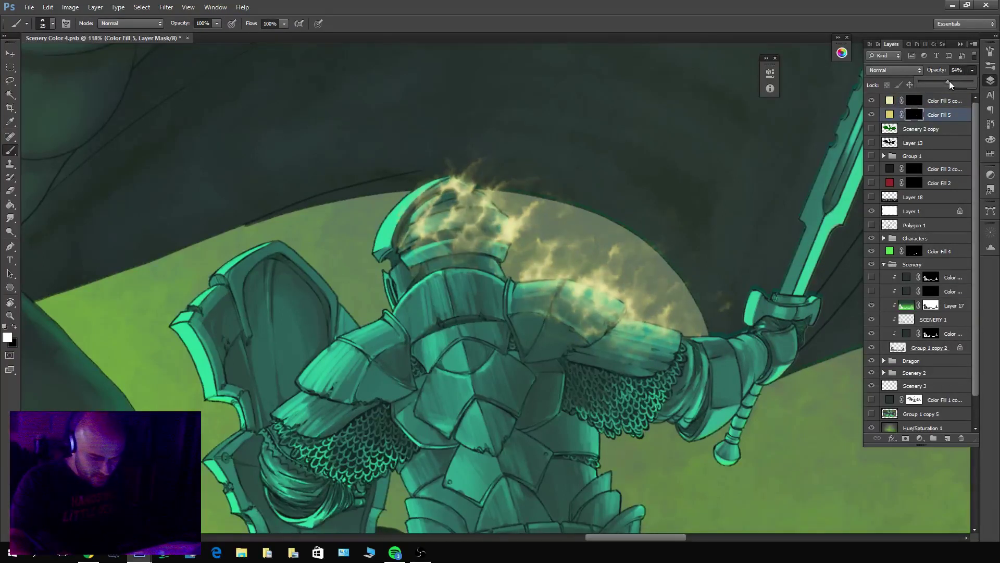
{"action": "left_click_drag", "start_coordinate": [945, 82], "coordinate": [940, 85]}
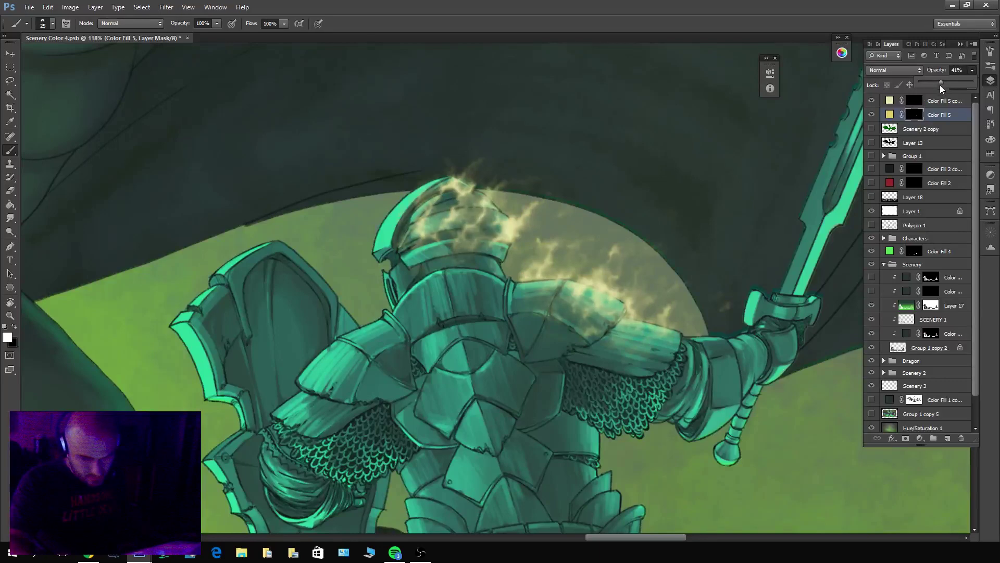
Change the original Color Fill 5 layer's fill to light orange f6c579 and check the flames on the whole knight.
{"action": "double_click", "coordinate": [890, 115]}
{"action": "left_click_drag", "start_coordinate": [743, 234], "coordinate": [743, 227]}
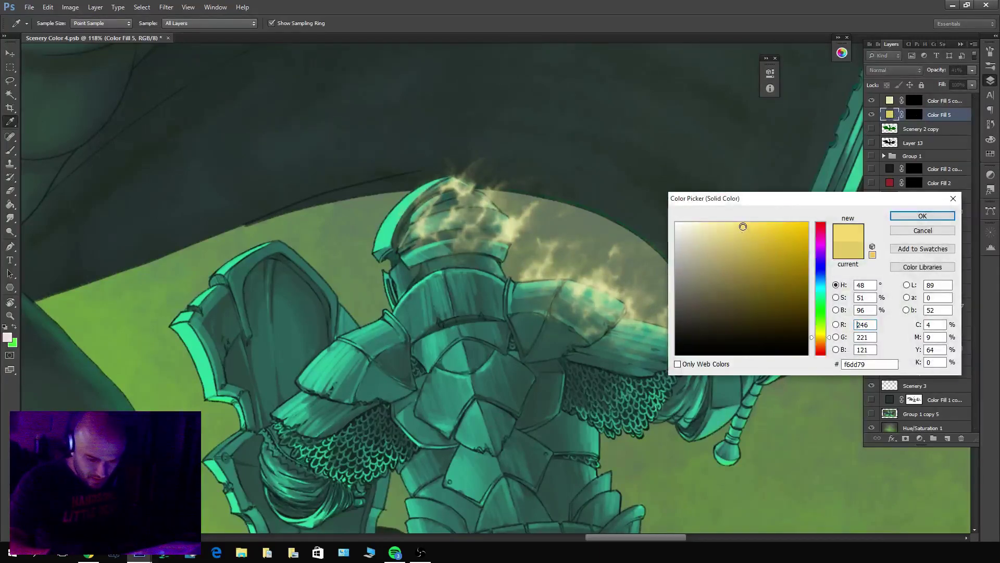
{"action": "left_click", "coordinate": [823, 342]}
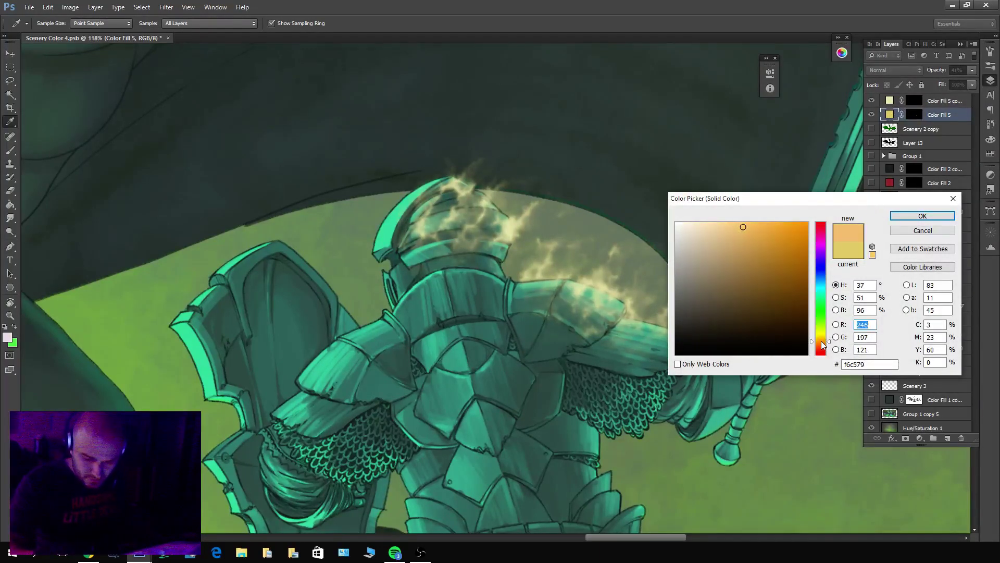
{"action": "left_click", "coordinate": [920, 217]}
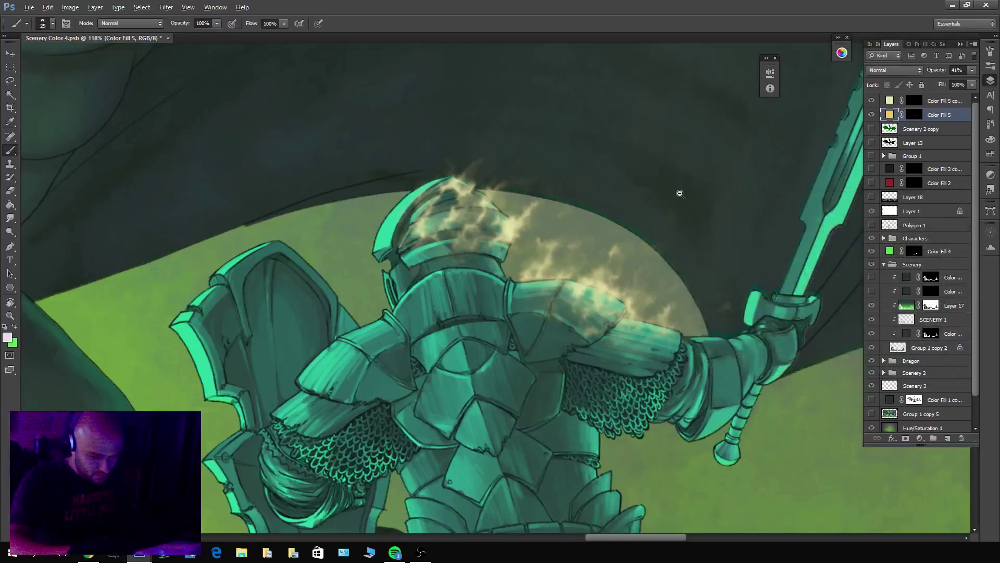
{"action": "scroll", "coordinate": [658, 189], "scroll_direction": "down", "scroll_amount": 5}
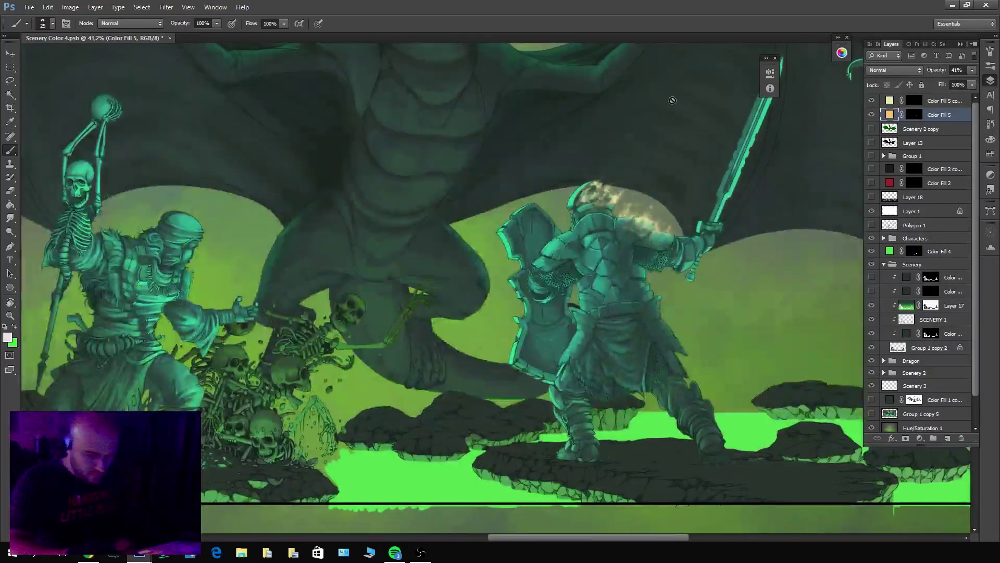
{"action": "scroll", "coordinate": [677, 112], "scroll_direction": "up", "scroll_amount": 5}
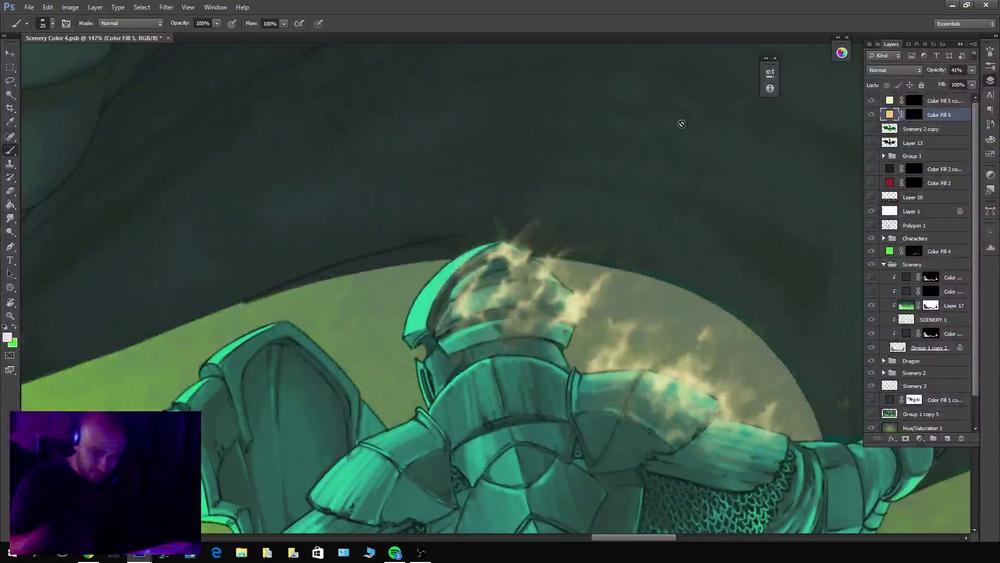
Merge the two flame fill layers into one and duplicate the merged layer.
{"action": "left_click", "coordinate": [933, 102], "text": "shift"}
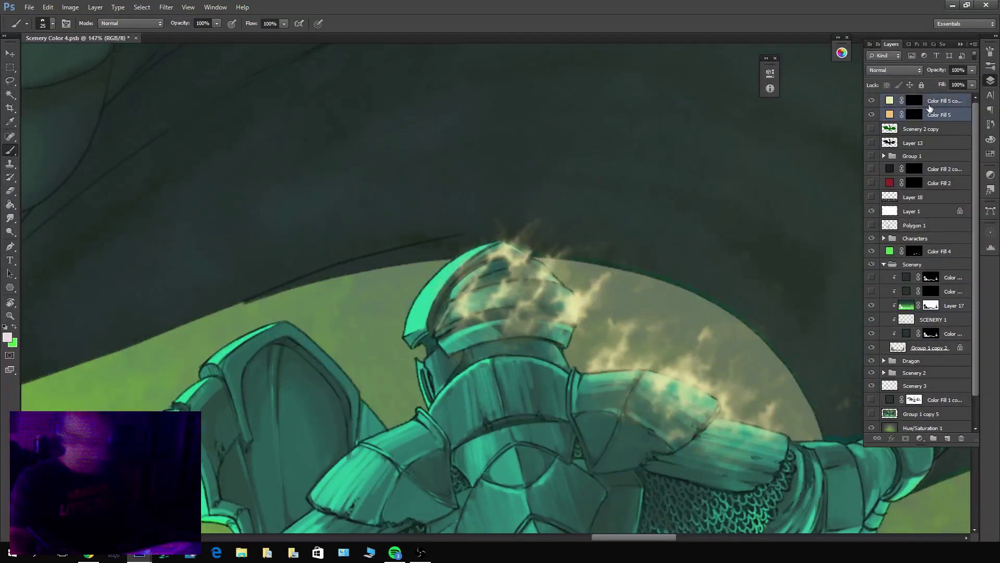
{"action": "key", "text": "ctrl+e"}
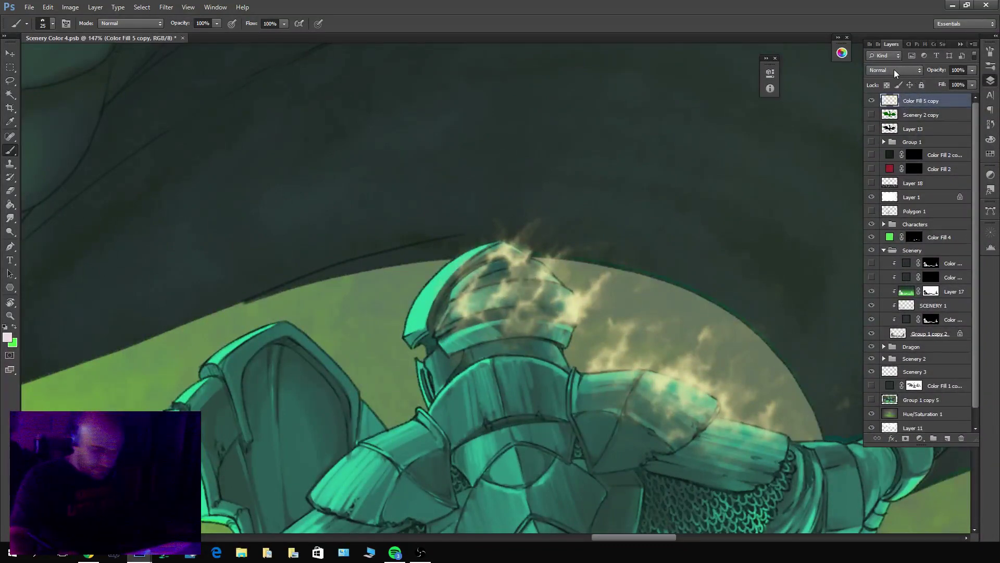
{"action": "key", "text": "ctrl+j"}
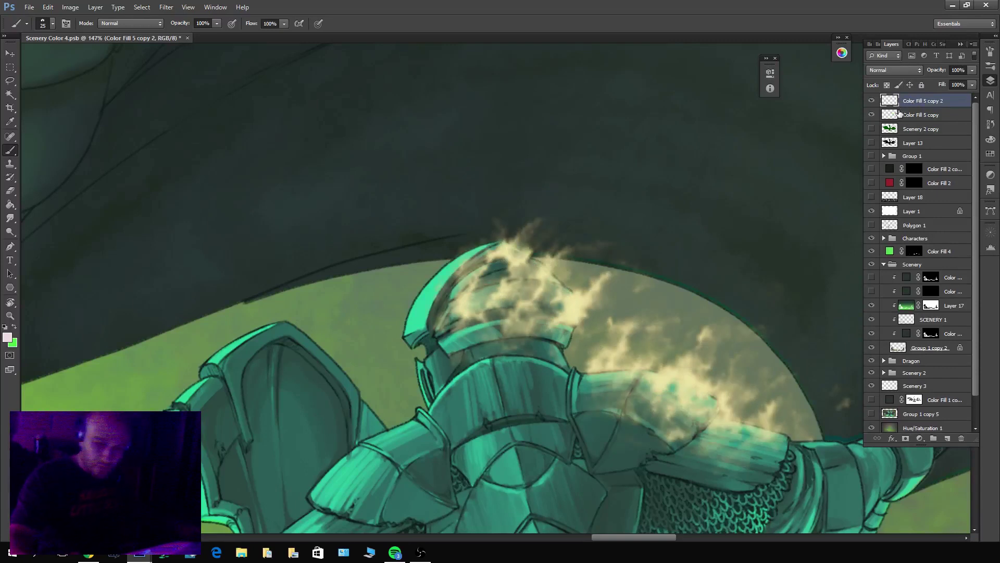
Apply a Gaussian Blur with a radius of about 6.6 pixels to the lower merged flame layer.
{"action": "left_click", "coordinate": [900, 114]}
{"action": "left_click", "coordinate": [165, 7]}
{"action": "mouse_move", "coordinate": [182, 111]}
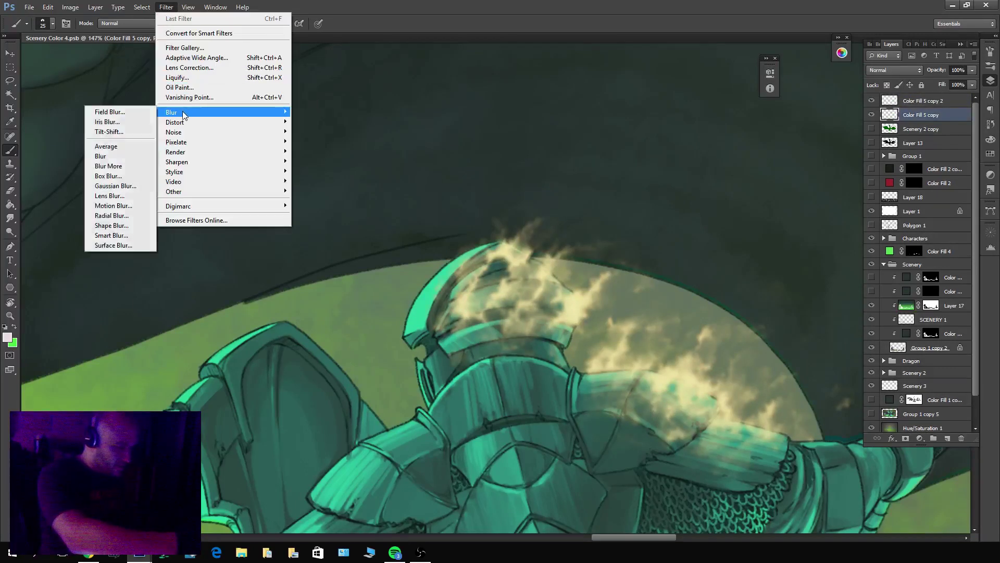
{"action": "left_click", "coordinate": [117, 185]}
{"action": "left_click_drag", "start_coordinate": [678, 394], "coordinate": [688, 395]}
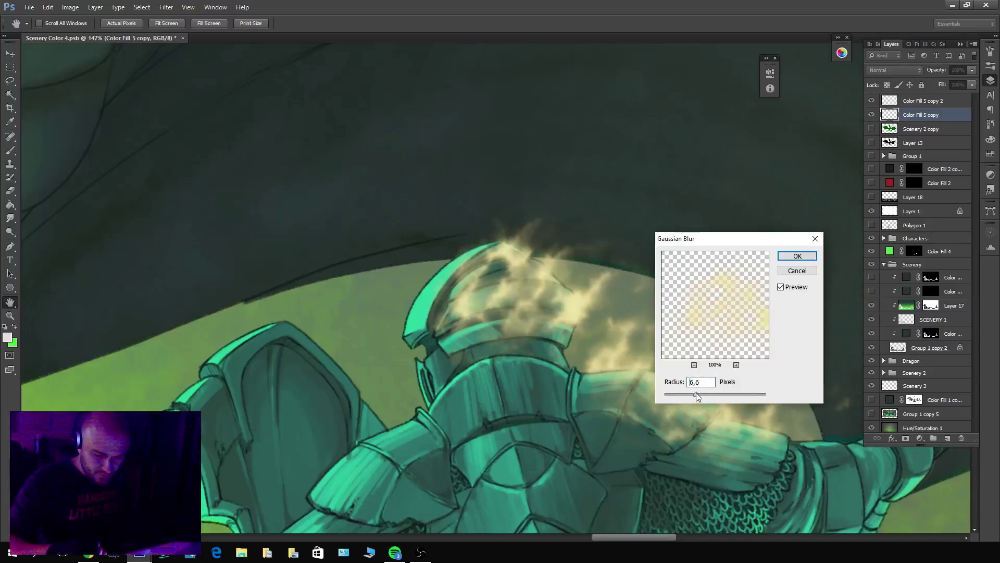
{"action": "left_click", "coordinate": [797, 256]}
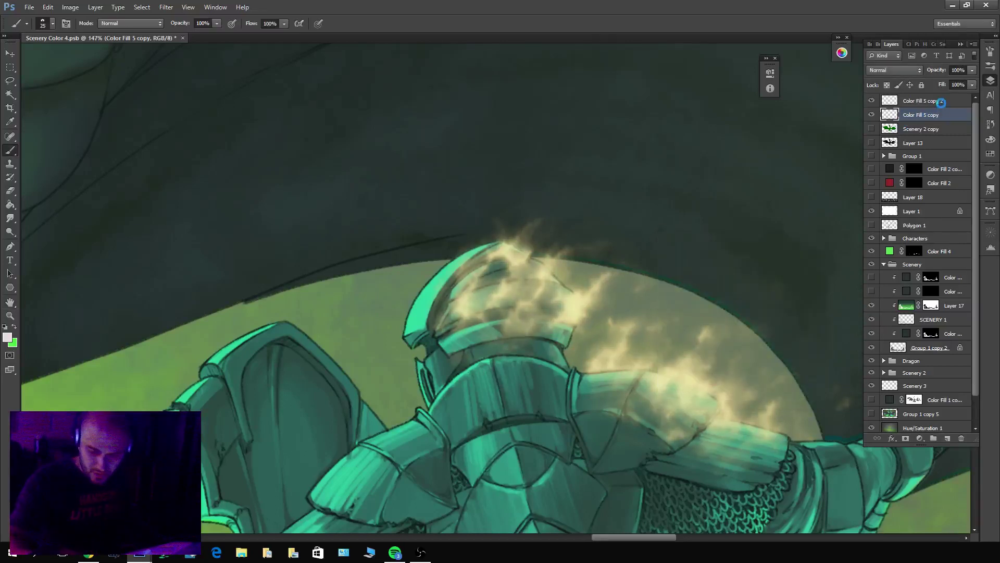
Set the blurred flame layer's opacity to 51%, add a layer mask to it, and check the glow in the whole scene.
{"action": "left_click", "coordinate": [973, 70]}
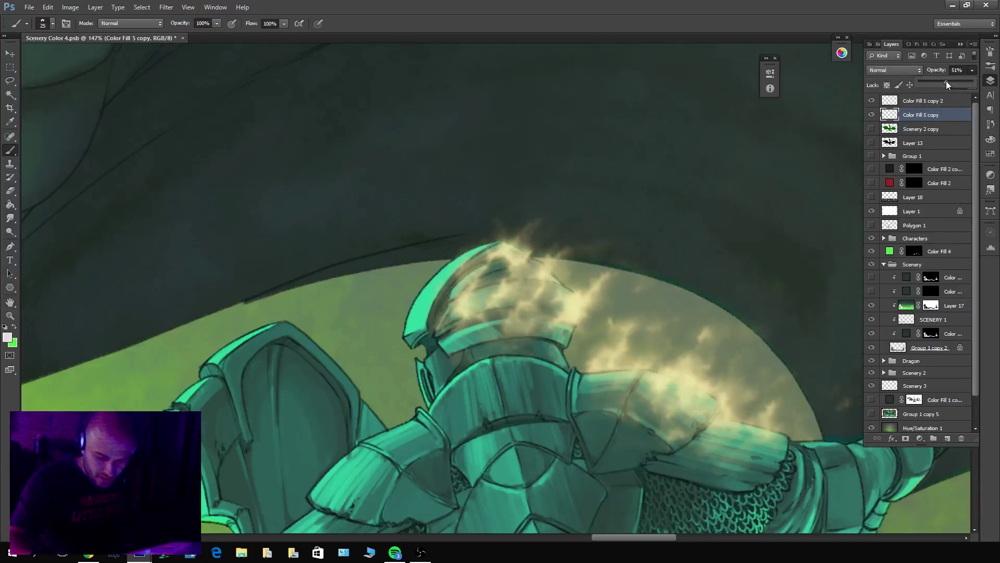
{"action": "left_click", "coordinate": [905, 438]}
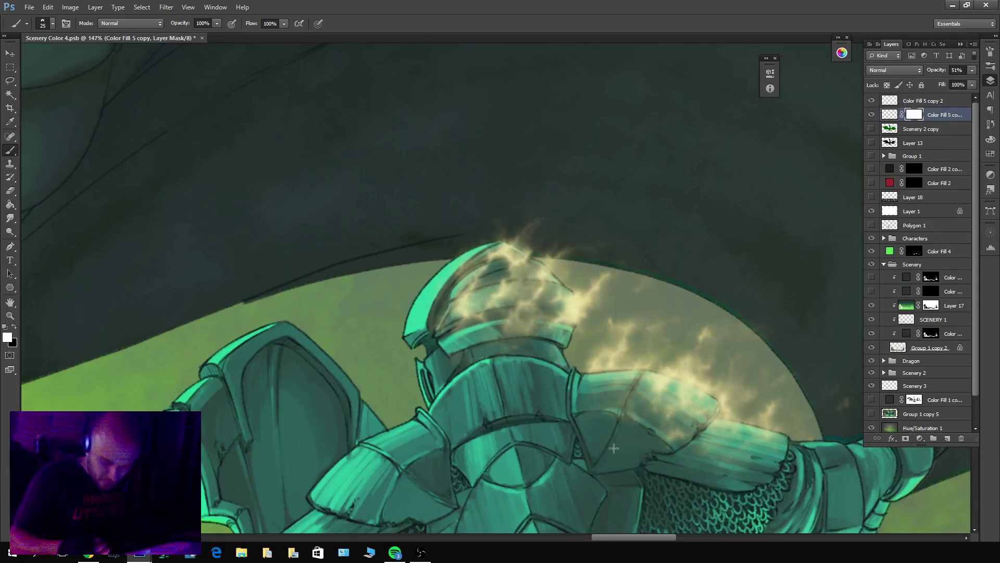
{"action": "key", "text": "x"}
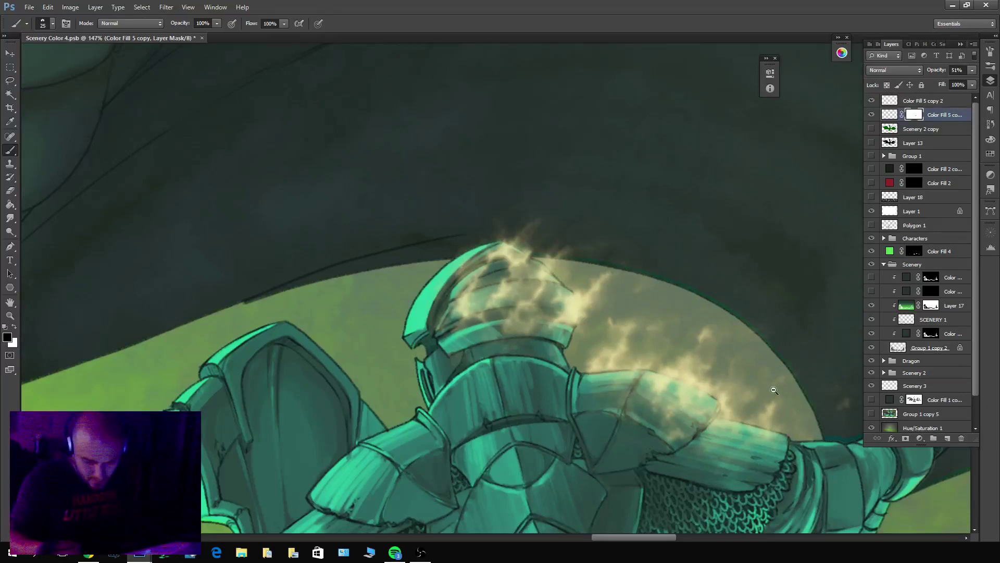
{"action": "scroll", "coordinate": [818, 413], "scroll_direction": "down", "scroll_amount": 5}
{"action": "left_click_drag", "start_coordinate": [793, 442], "coordinate": [693, 397]}
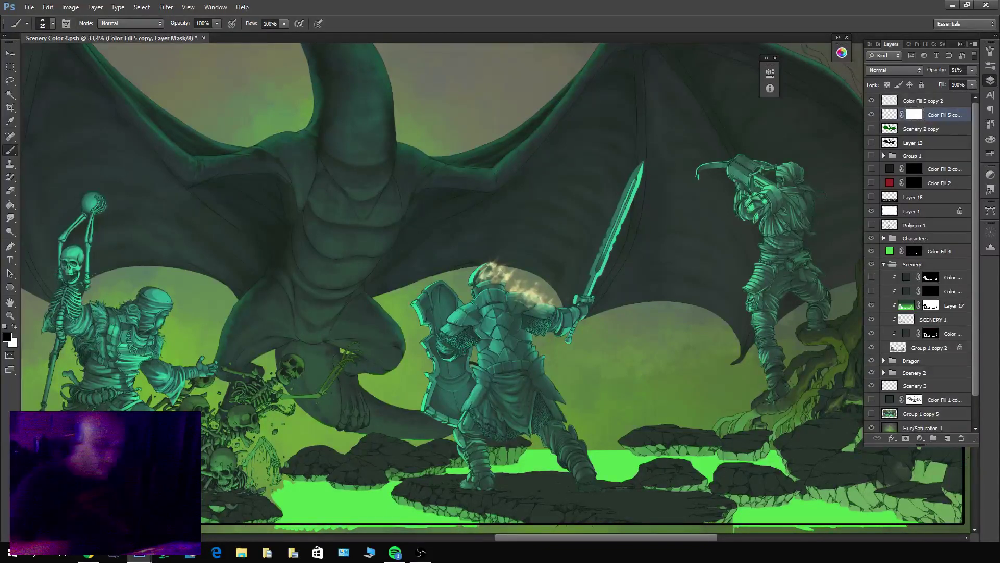
{"action": "scroll", "coordinate": [513, 272], "scroll_direction": "up", "scroll_amount": 5}
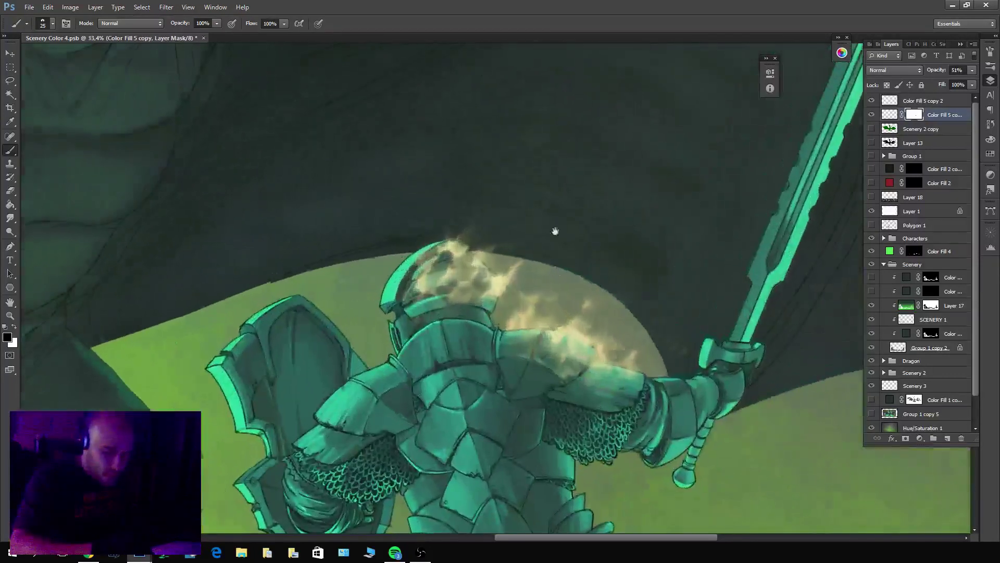
Lock the top flame layer's transparent pixels and paint orange E4A850 over the flames with a size 50 brush.
{"action": "left_click", "coordinate": [922, 101]}
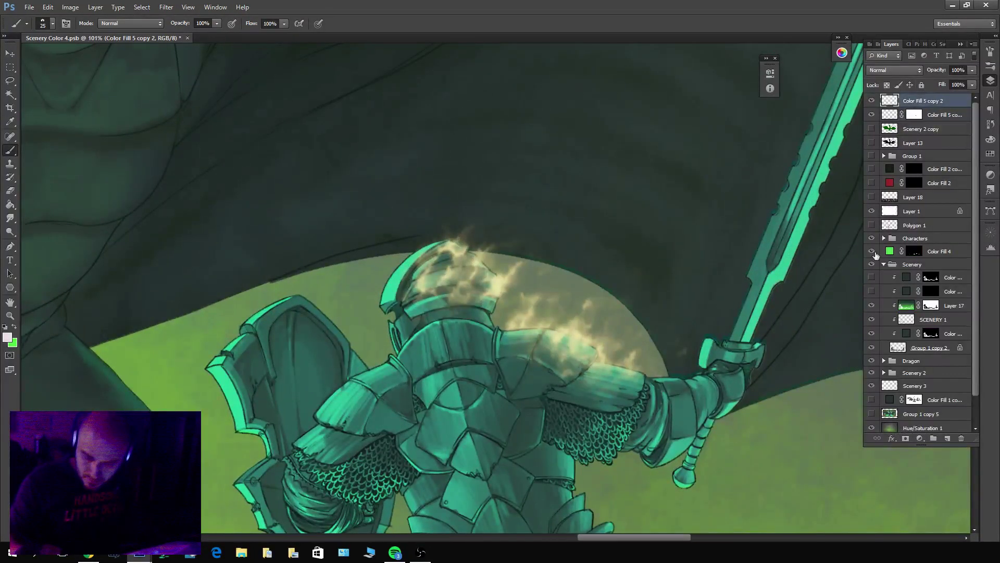
{"action": "left_click", "coordinate": [840, 50]}
{"action": "left_click", "coordinate": [742, 78]}
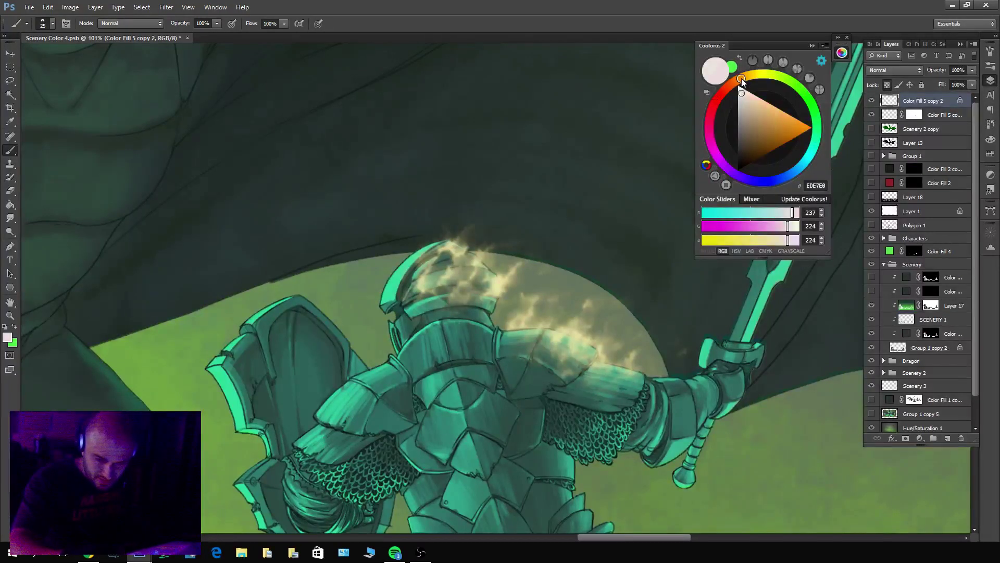
{"action": "left_click", "coordinate": [780, 120]}
{"action": "key", "text": "bracketright"}
{"action": "key", "text": "bracketright"}
{"action": "key", "text": "bracketright"}
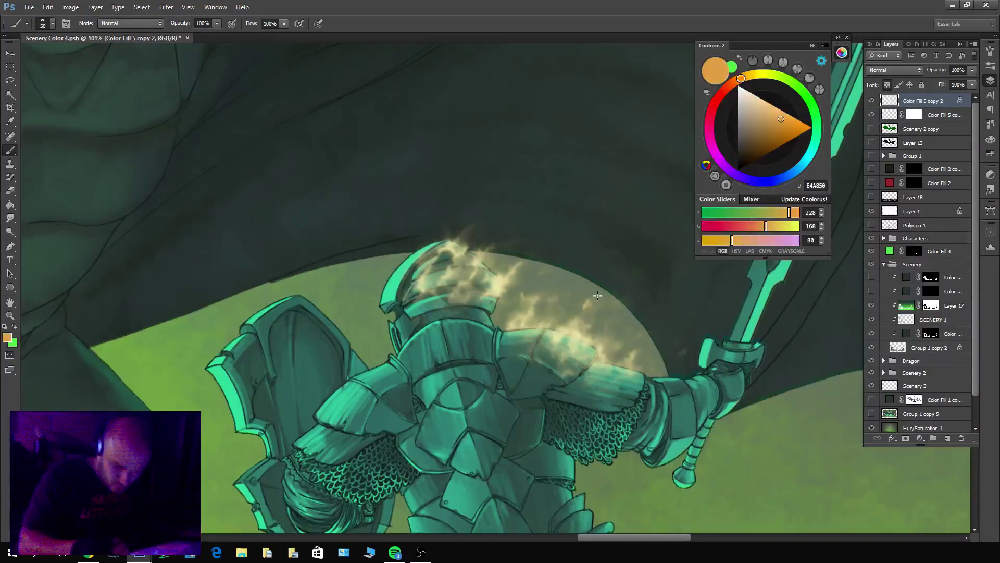
{"action": "mouse_move", "coordinate": [589, 301]}
{"action": "left_mouse_down"}
{"action": "mouse_move", "coordinate": [569, 331]}
{"action": "mouse_move", "coordinate": [613, 368]}
{"action": "mouse_move", "coordinate": [513, 302]}
{"action": "mouse_move", "coordinate": [467, 292]}
{"action": "mouse_move", "coordinate": [443, 260]}
{"action": "mouse_move", "coordinate": [416, 276]}
{"action": "left_mouse_up"}
Paint red F25C48 over the tips of the helmet and shoulder flames, alternating with orange E4A850.
{"action": "key", "text": "x"}
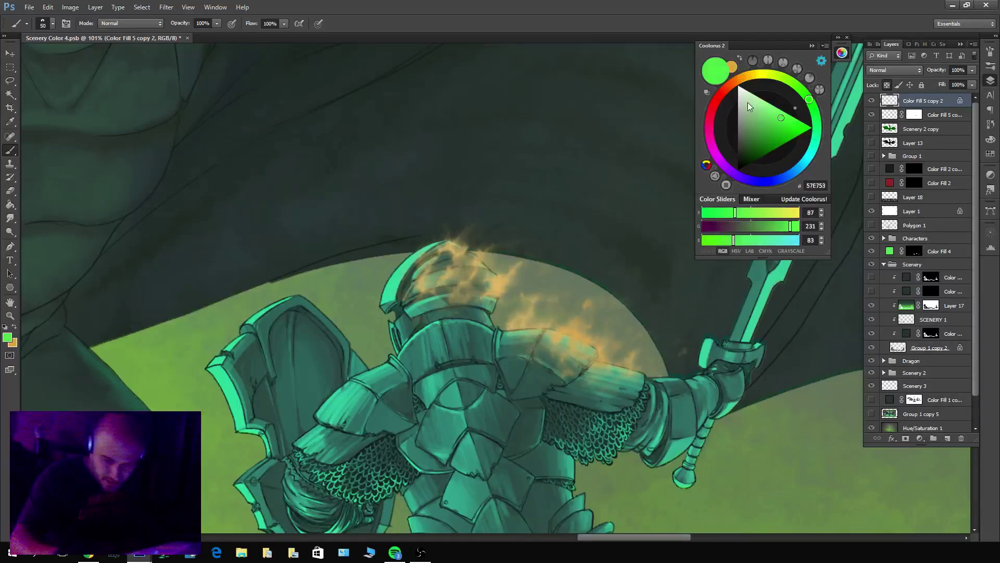
{"action": "left_click", "coordinate": [721, 96]}
{"action": "left_click", "coordinate": [788, 117]}
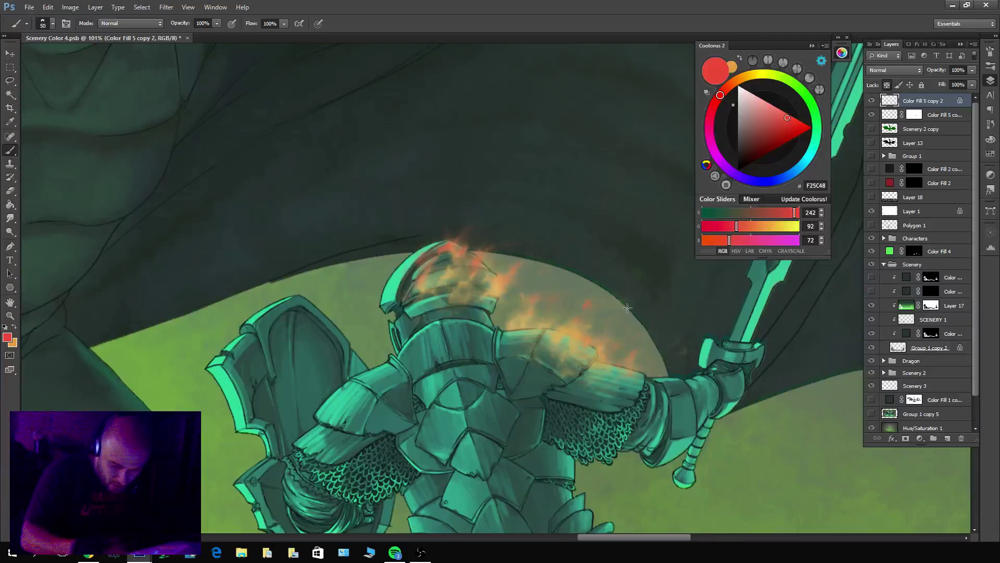
{"action": "key", "text": "x"}
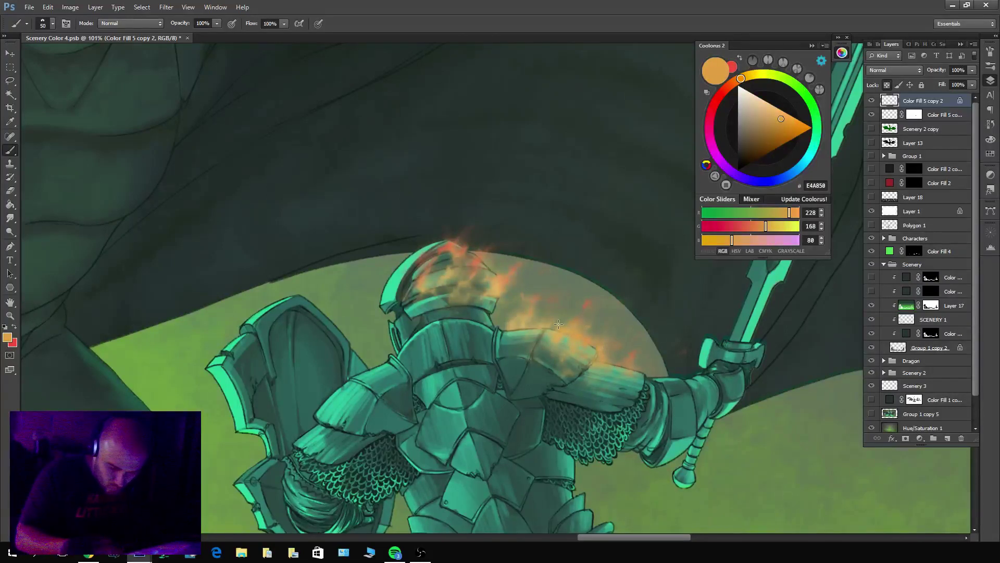
{"action": "key", "text": "x"}
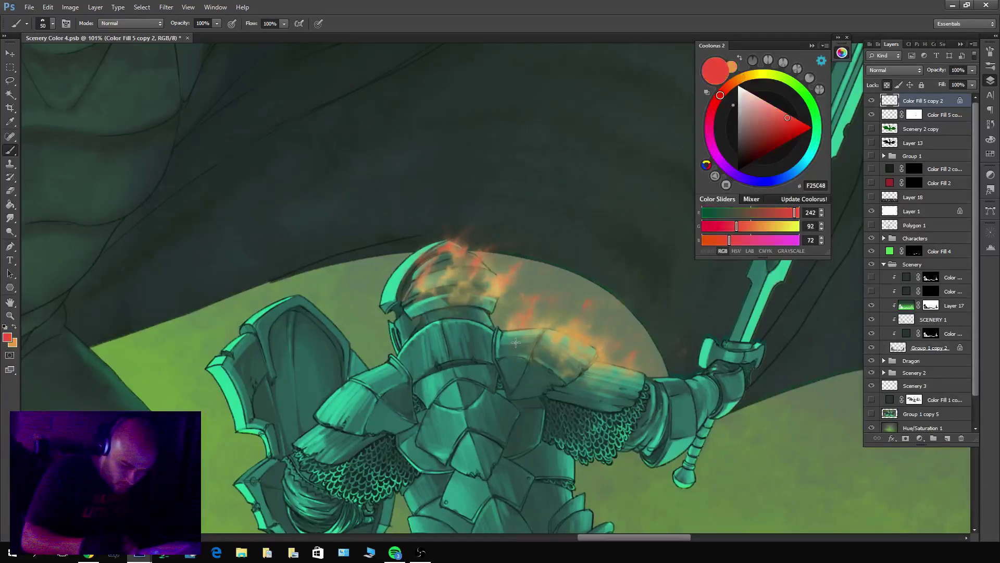
{"action": "key", "text": "x"}
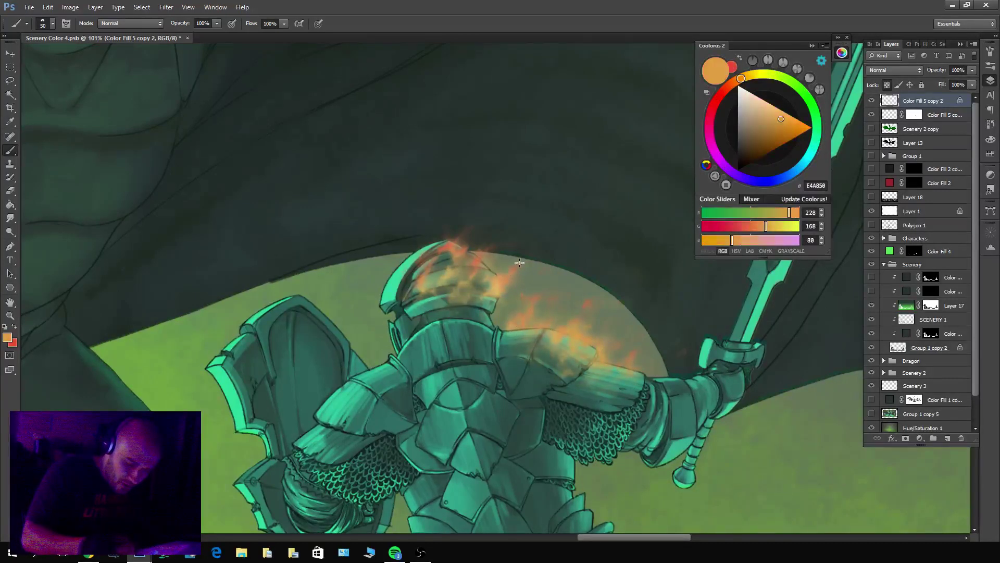
{"action": "key", "text": "x"}
{"action": "key", "text": "x"}
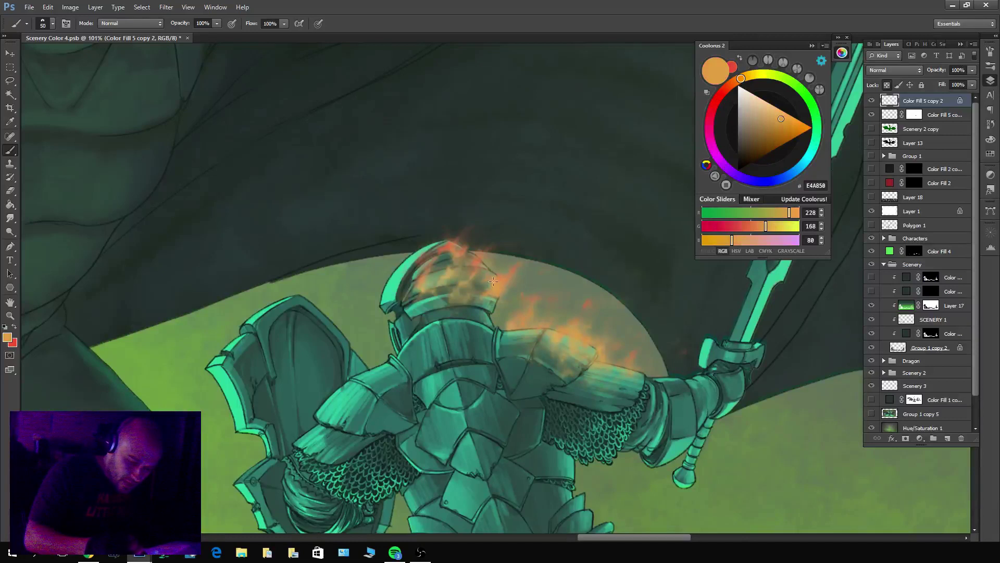
{"action": "key", "text": "x"}
{"action": "key", "text": "x"}
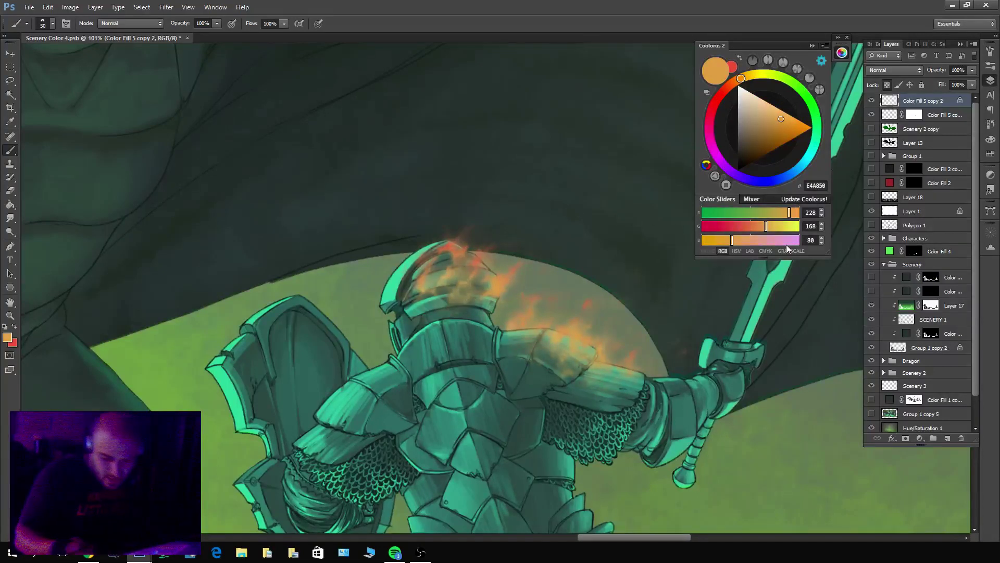
Paint pale yellow F6E98C highlights into the helmet and shoulder flames.
{"action": "left_click_drag", "start_coordinate": [742, 78], "coordinate": [752, 74]}
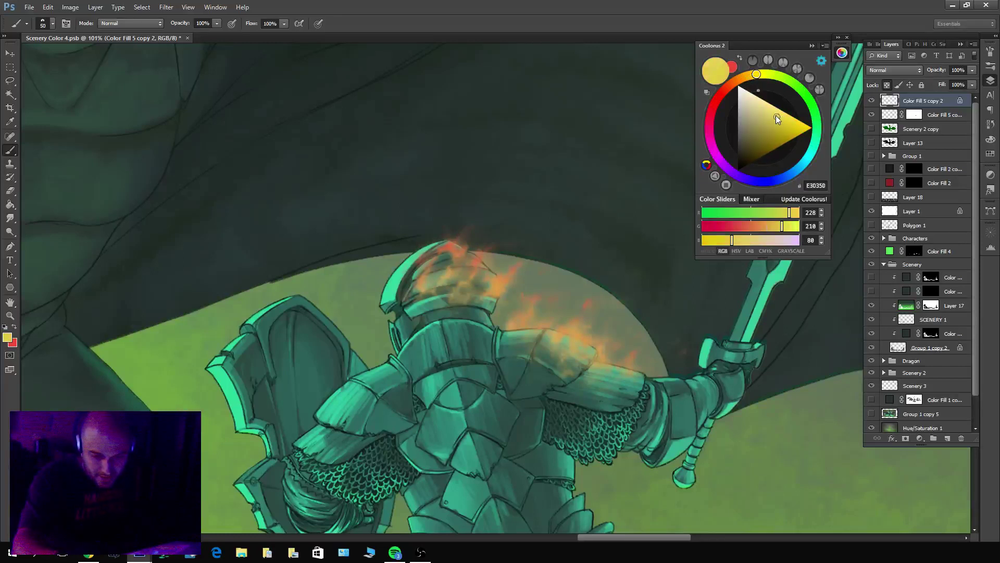
{"action": "left_click_drag", "start_coordinate": [776, 115], "coordinate": [769, 105]}
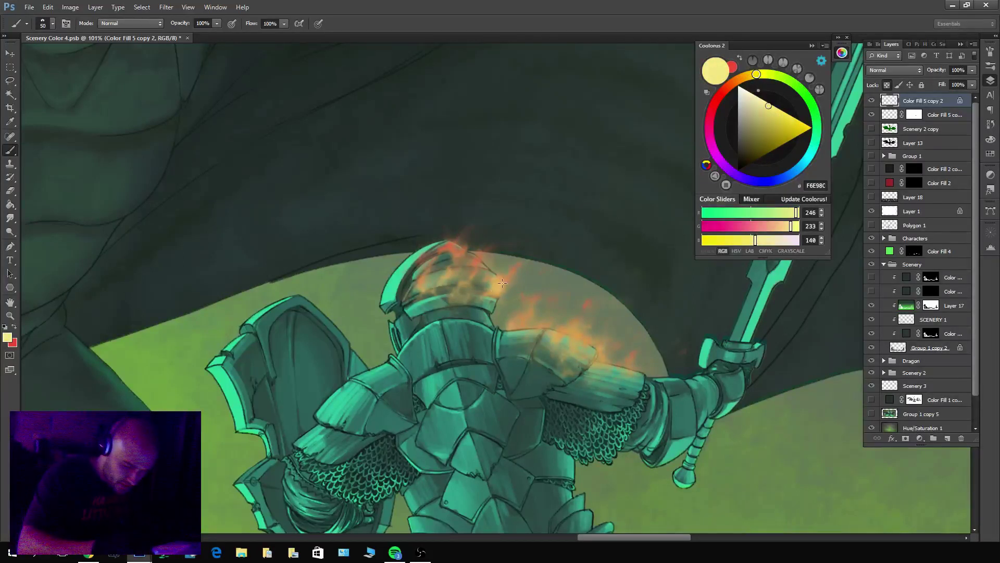
{"action": "mouse_move", "coordinate": [501, 272]}
{"action": "left_mouse_down"}
{"action": "mouse_move", "coordinate": [472, 292]}
{"action": "mouse_move", "coordinate": [425, 276]}
{"action": "left_mouse_up"}
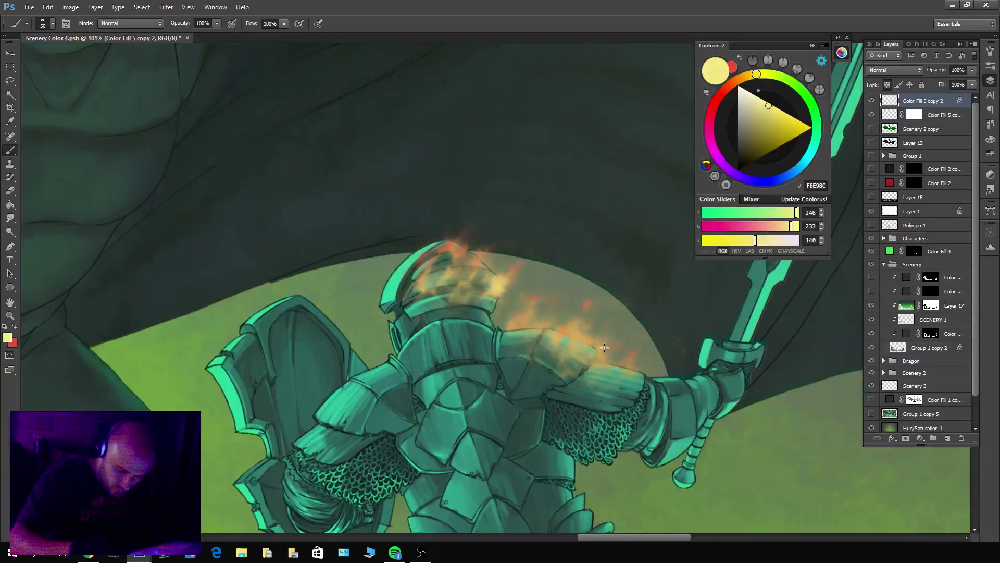
Group the two flame layers and select the top flame layer inside the group.
{"action": "scroll", "coordinate": [578, 343], "scroll_direction": "down", "scroll_amount": 5}
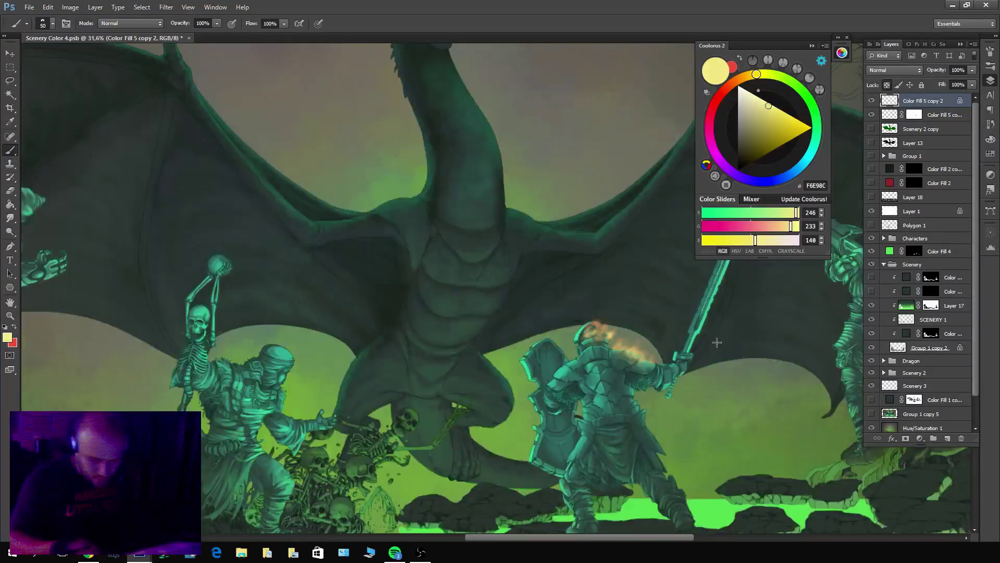
{"action": "left_click", "coordinate": [930, 114], "text": "shift"}
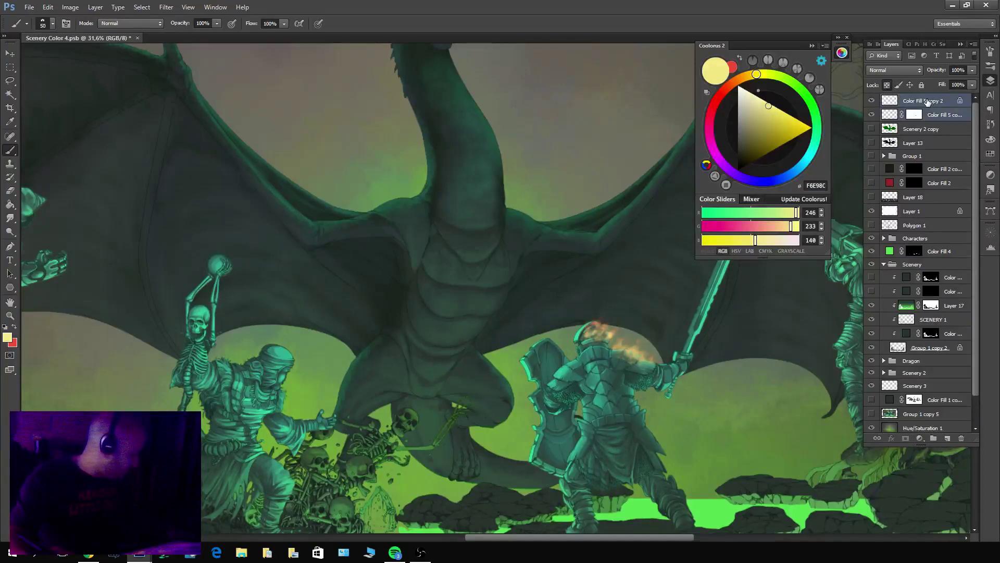
{"action": "key", "text": "ctrl+g"}
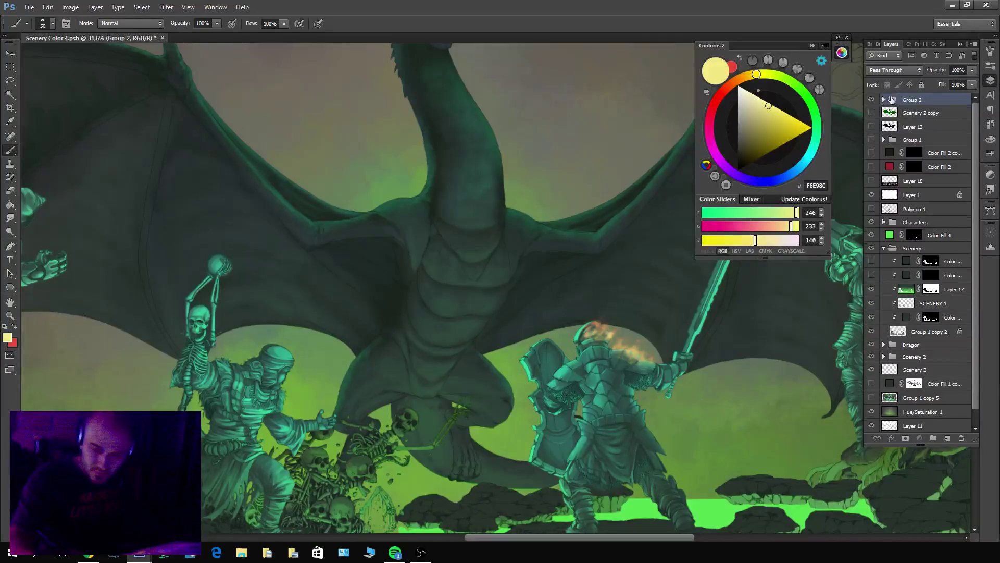
{"action": "left_click", "coordinate": [885, 99]}
{"action": "left_click", "coordinate": [931, 112]}
{"action": "left_click_drag", "start_coordinate": [628, 309], "coordinate": [693, 316]}
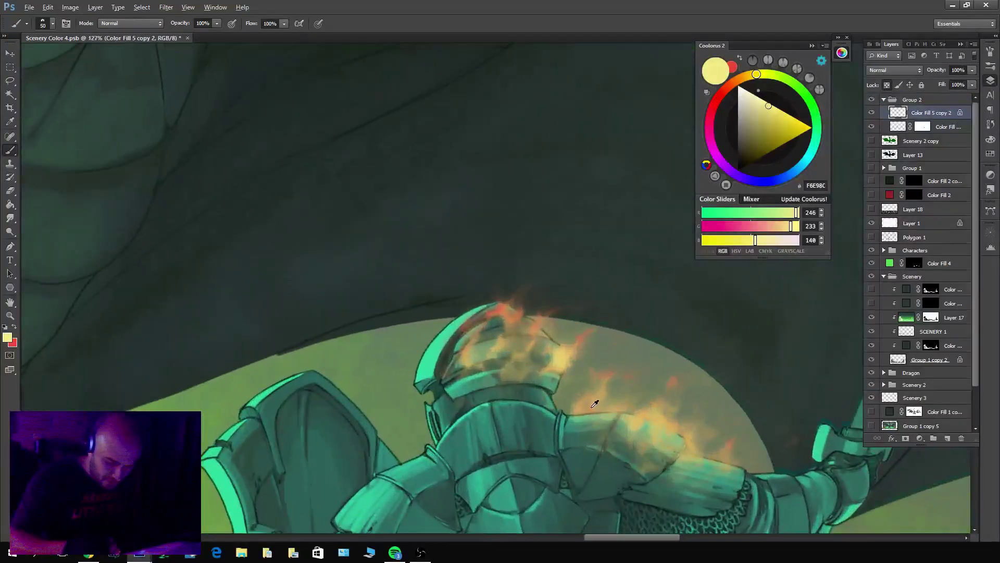
Add a new layer above the top flame layer, fill it with black and set its blend mode to Color Dodge.
{"action": "left_click", "coordinate": [592, 405], "text": "alt"}
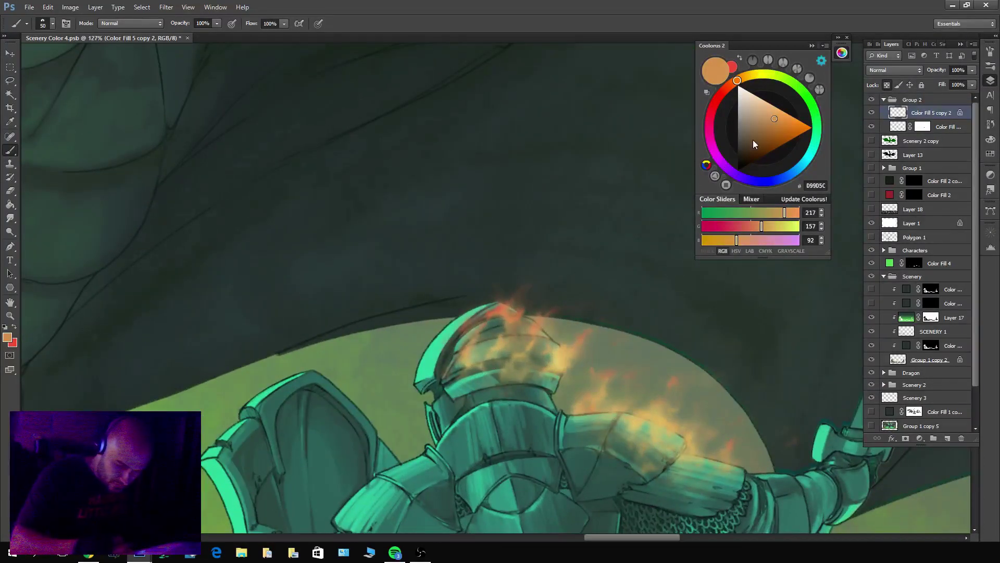
{"action": "left_click", "coordinate": [775, 113]}
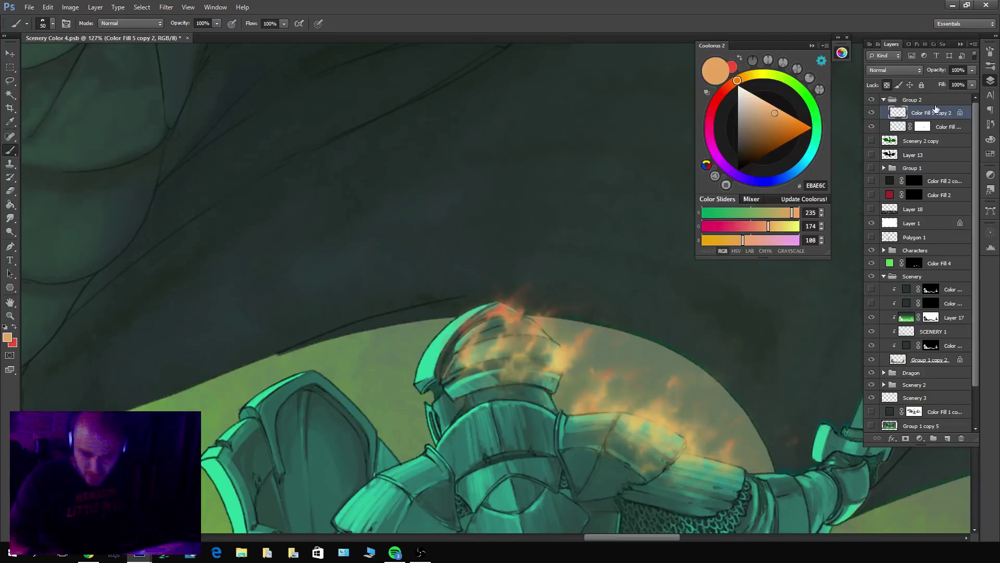
{"action": "left_click", "coordinate": [948, 438]}
{"action": "key", "text": "d"}
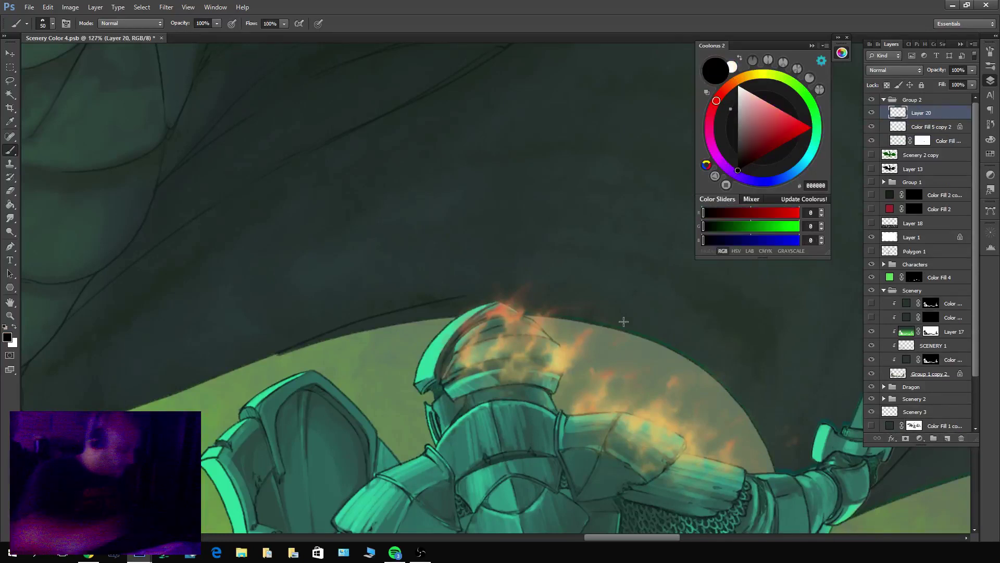
{"action": "key", "text": "alt+BackSpace"}
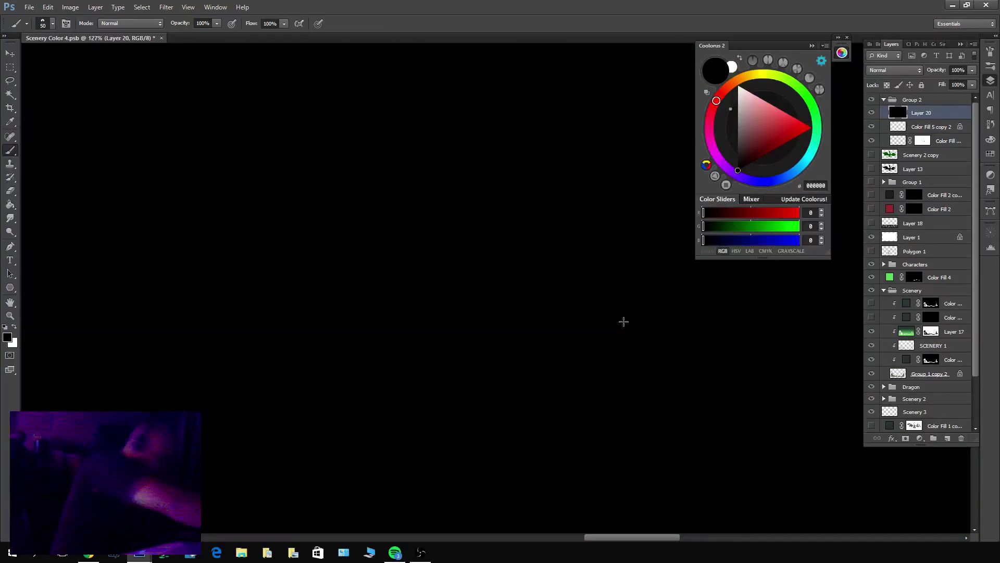
{"action": "left_click", "coordinate": [917, 71]}
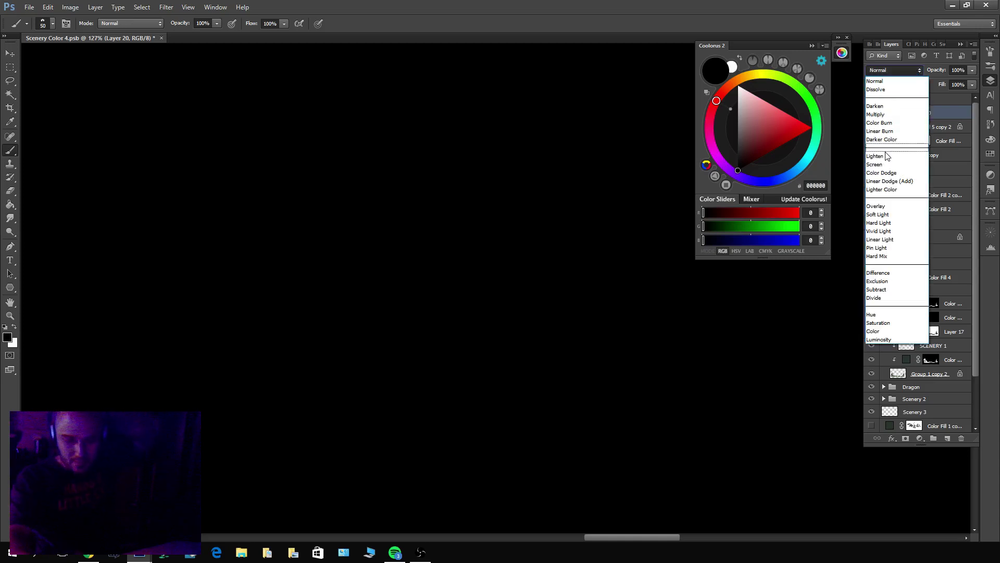
{"action": "left_click", "coordinate": [892, 174]}
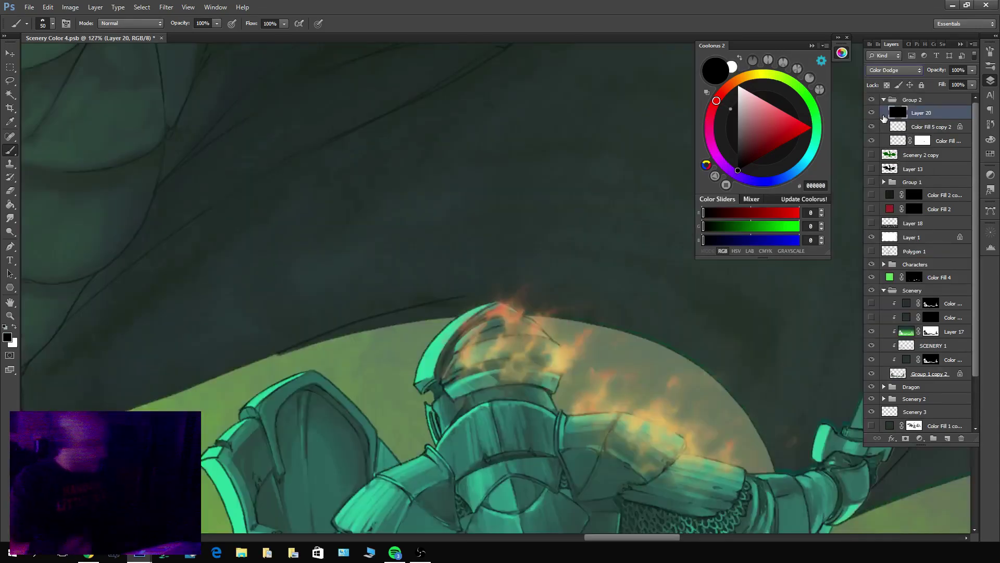
{"action": "left_click", "coordinate": [752, 77]}
{"action": "left_click_drag", "start_coordinate": [761, 104], "coordinate": [761, 103]}
{"action": "left_click_drag", "start_coordinate": [513, 373], "coordinate": [537, 334]}
{"action": "key", "text": "ctrl+z"}
Paint a bright glow over the helmet flames on the Color Dodge layer with E7D08E and white, using a size 45 brush.
{"action": "left_click", "coordinate": [763, 106]}
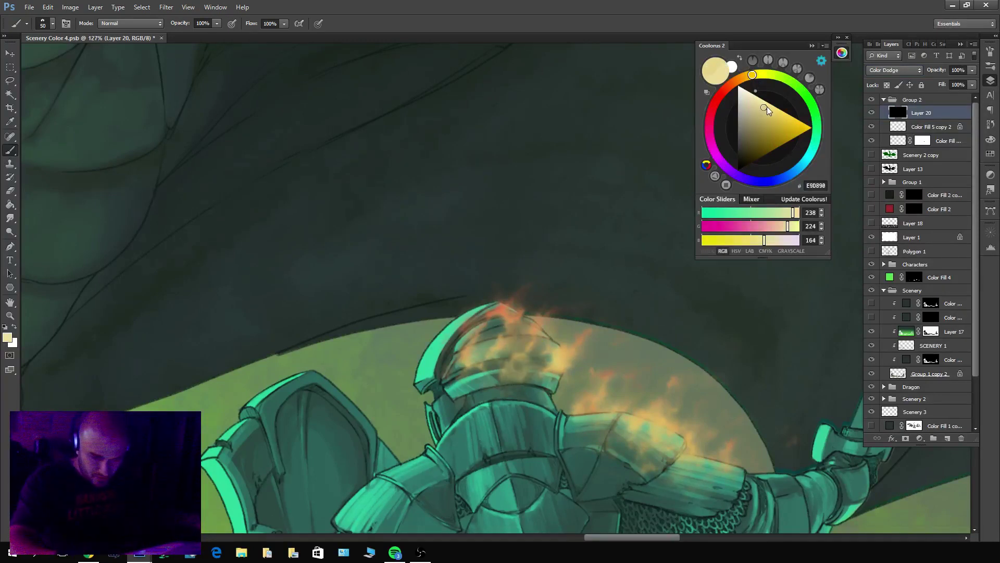
{"action": "left_click", "coordinate": [749, 77]}
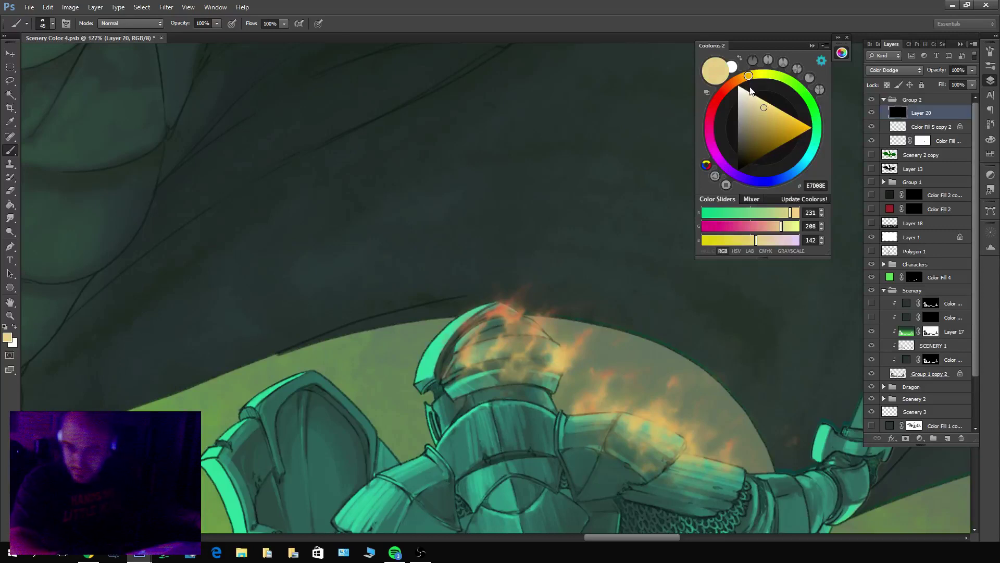
{"action": "key", "text": "x"}
{"action": "left_click_drag", "start_coordinate": [543, 302], "coordinate": [585, 268]}
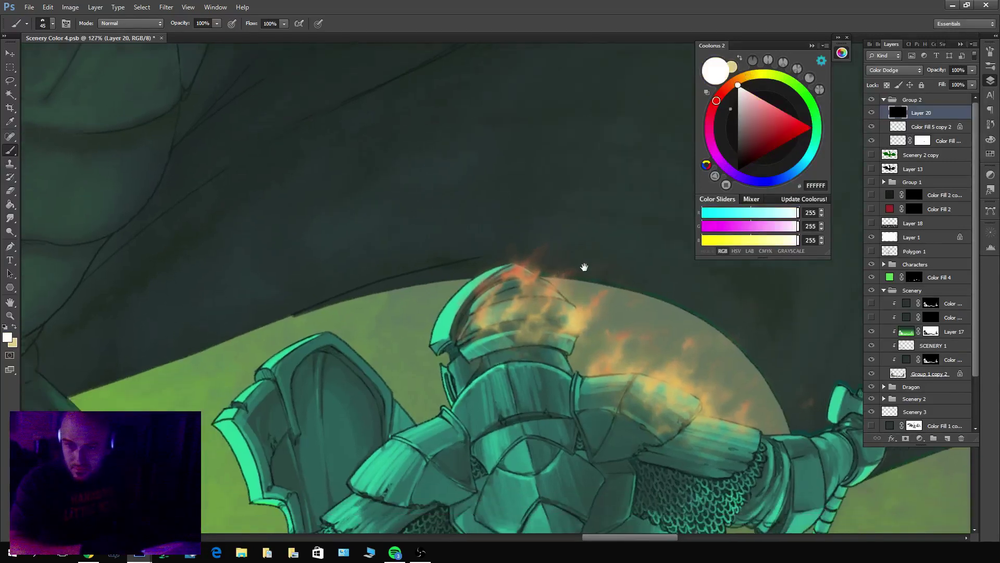
{"action": "key", "text": "x"}
{"action": "mouse_move", "coordinate": [555, 312]}
{"action": "left_mouse_down"}
{"action": "mouse_move", "coordinate": [534, 303]}
{"action": "mouse_move", "coordinate": [555, 268]}
{"action": "left_mouse_up"}
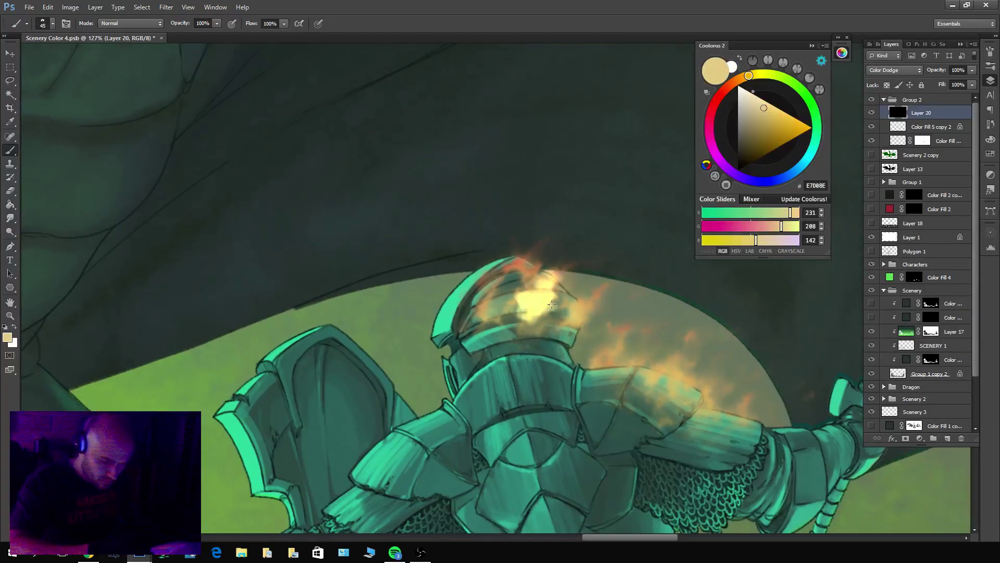
{"action": "key", "text": "x"}
{"action": "mouse_move", "coordinate": [552, 307]}
{"action": "left_mouse_down"}
{"action": "mouse_move", "coordinate": [544, 265]}
{"action": "mouse_move", "coordinate": [537, 305]}
{"action": "mouse_move", "coordinate": [521, 250]}
{"action": "left_mouse_up"}
{"action": "key", "text": "x"}
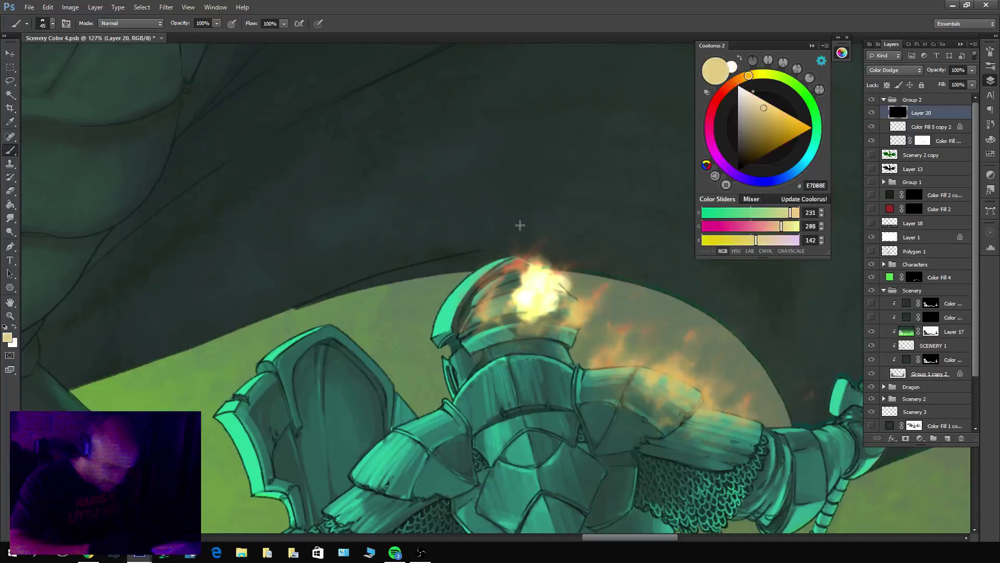
Carve the bright helmet glow into narrow flame shapes by painting black over its edges.
{"action": "key", "text": "x"}
{"action": "left_click", "coordinate": [737, 170]}
{"action": "mouse_move", "coordinate": [568, 276]}
{"action": "left_mouse_down"}
{"action": "mouse_move", "coordinate": [542, 317]}
{"action": "mouse_move", "coordinate": [514, 292]}
{"action": "mouse_move", "coordinate": [541, 261]}
{"action": "left_mouse_up"}
{"action": "left_click_drag", "start_coordinate": [521, 297], "coordinate": [545, 264]}
Extend the glow toward the helmet's left side with E7D08E strokes, using a size 30 brush.
{"action": "key", "text": "bracketleft"}
{"action": "key", "text": "bracketleft"}
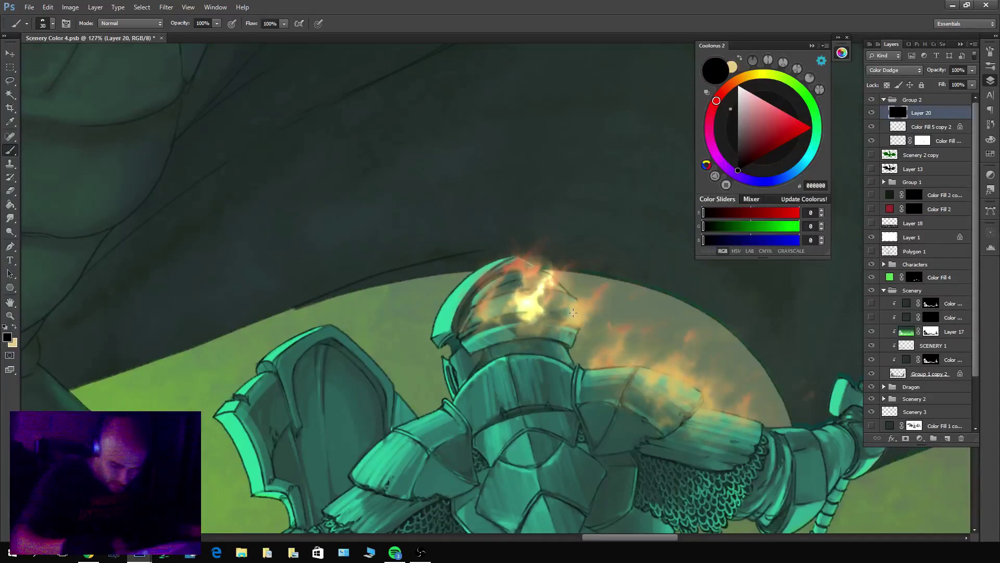
{"action": "key", "text": "x"}
{"action": "mouse_move", "coordinate": [521, 313]}
{"action": "left_mouse_down"}
{"action": "mouse_move", "coordinate": [495, 284]}
{"action": "mouse_move", "coordinate": [506, 271]}
{"action": "mouse_move", "coordinate": [490, 313]}
{"action": "left_mouse_up"}
{"action": "key", "text": "x"}
Paint E7D08E glow strokes along the helmet's upper-left and right-hand flames with a size 25 brush, trimming them with black.
{"action": "key", "text": "bracketleft"}
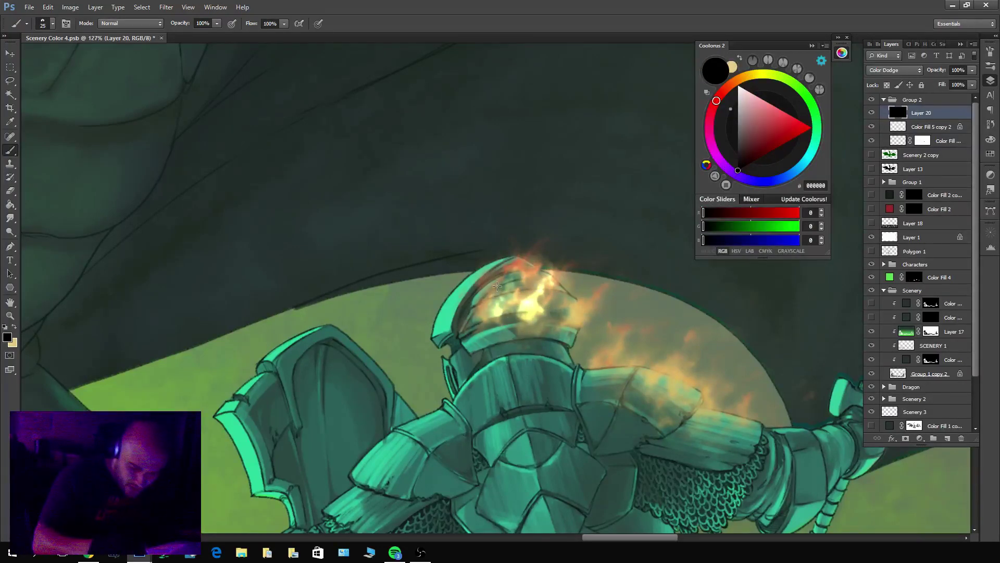
{"action": "key", "text": "x"}
{"action": "mouse_move", "coordinate": [502, 276]}
{"action": "left_mouse_down"}
{"action": "mouse_move", "coordinate": [483, 306]}
{"action": "mouse_move", "coordinate": [515, 261]}
{"action": "mouse_move", "coordinate": [498, 300]}
{"action": "mouse_move", "coordinate": [492, 278]}
{"action": "mouse_move", "coordinate": [475, 350]}
{"action": "mouse_move", "coordinate": [502, 286]}
{"action": "mouse_move", "coordinate": [482, 292]}
{"action": "mouse_move", "coordinate": [522, 252]}
{"action": "mouse_move", "coordinate": [514, 278]}
{"action": "mouse_move", "coordinate": [533, 260]}
{"action": "mouse_move", "coordinate": [519, 279]}
{"action": "left_mouse_up"}
{"action": "key", "text": "x"}
{"action": "key", "text": "x"}
{"action": "key", "text": "x"}
{"action": "mouse_move", "coordinate": [532, 317]}
{"action": "left_mouse_down"}
{"action": "mouse_move", "coordinate": [564, 295]}
{"action": "mouse_move", "coordinate": [553, 331]}
{"action": "mouse_move", "coordinate": [579, 298]}
{"action": "mouse_move", "coordinate": [564, 332]}
{"action": "mouse_move", "coordinate": [576, 308]}
{"action": "mouse_move", "coordinate": [548, 329]}
{"action": "mouse_move", "coordinate": [553, 315]}
{"action": "mouse_move", "coordinate": [627, 271]}
{"action": "mouse_move", "coordinate": [597, 309]}
{"action": "left_mouse_up"}
{"action": "key", "text": "x"}
{"action": "key", "text": "x"}
{"action": "key", "text": "x"}
{"action": "key", "text": "x"}
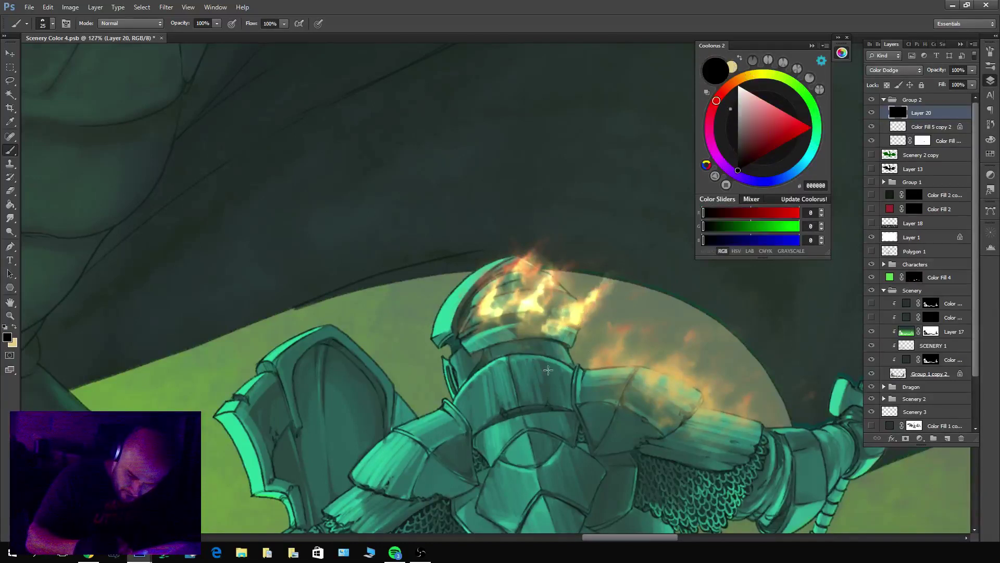
Add E7D08E glow strokes at the helmet's lower rim and up the flame tip above its crest, refining with black.
{"action": "key", "text": "x"}
{"action": "mouse_move", "coordinate": [513, 334]}
{"action": "left_mouse_down"}
{"action": "mouse_move", "coordinate": [501, 318]}
{"action": "mouse_move", "coordinate": [498, 336]}
{"action": "mouse_move", "coordinate": [507, 336]}
{"action": "mouse_move", "coordinate": [501, 319]}
{"action": "mouse_move", "coordinate": [506, 326]}
{"action": "left_mouse_up"}
{"action": "key", "text": "x"}
{"action": "key", "text": "x"}
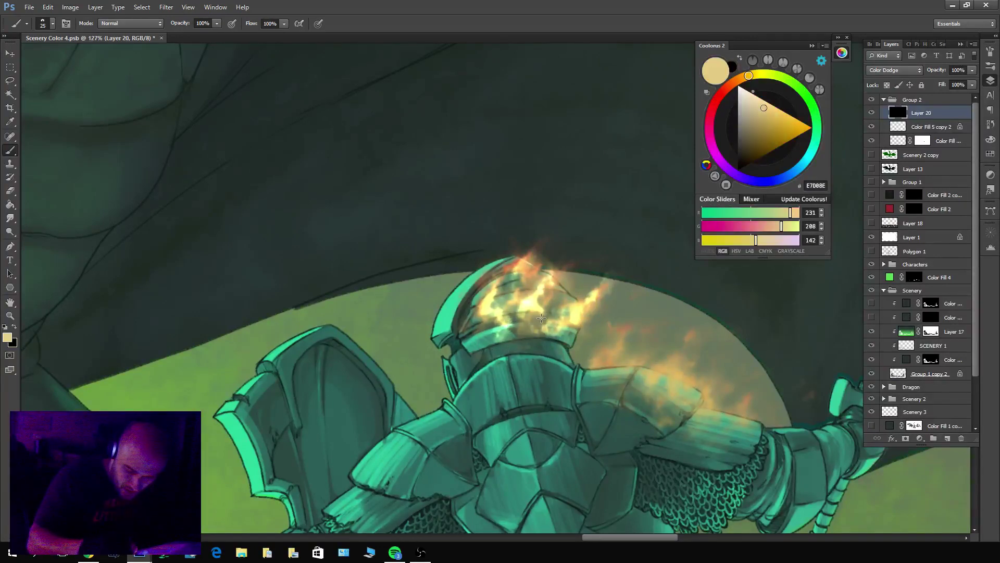
{"action": "key", "text": "x"}
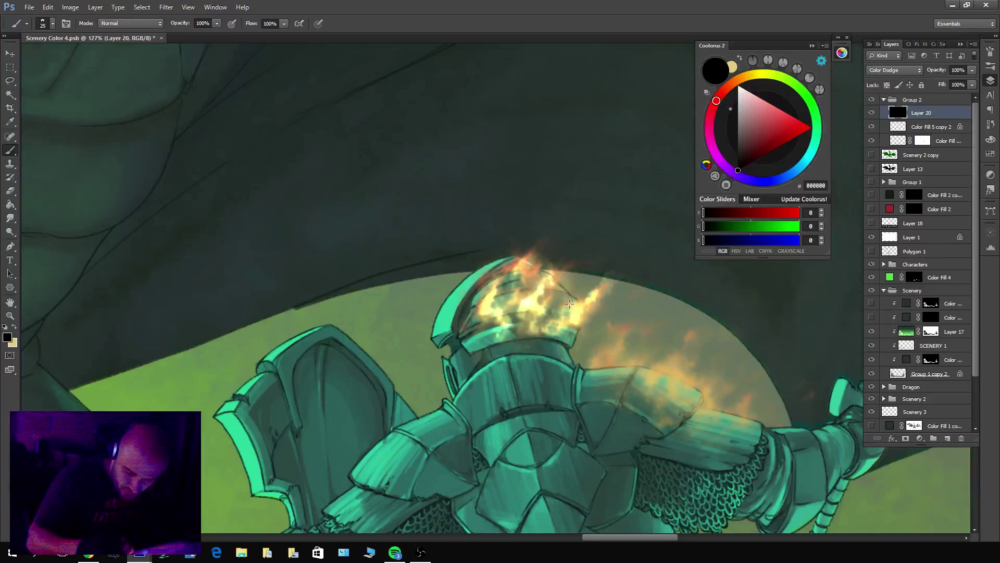
{"action": "key", "text": "x"}
{"action": "left_click_drag", "start_coordinate": [528, 276], "coordinate": [544, 238]}
{"action": "key", "text": "x"}
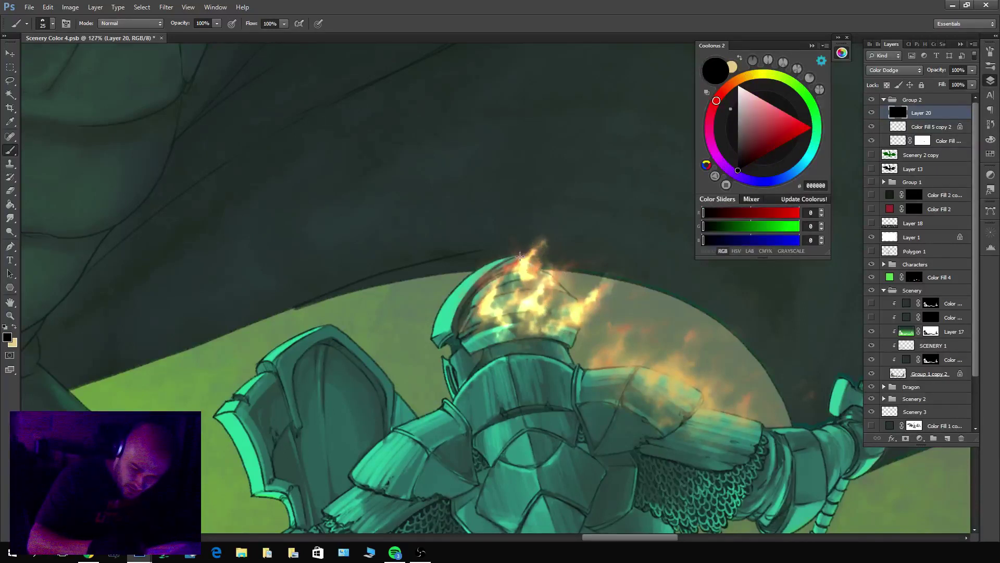
Switch the glow layer to Normal blending to inspect its painted strokes, and return it to Color Dodge.
{"action": "left_click", "coordinate": [912, 69]}
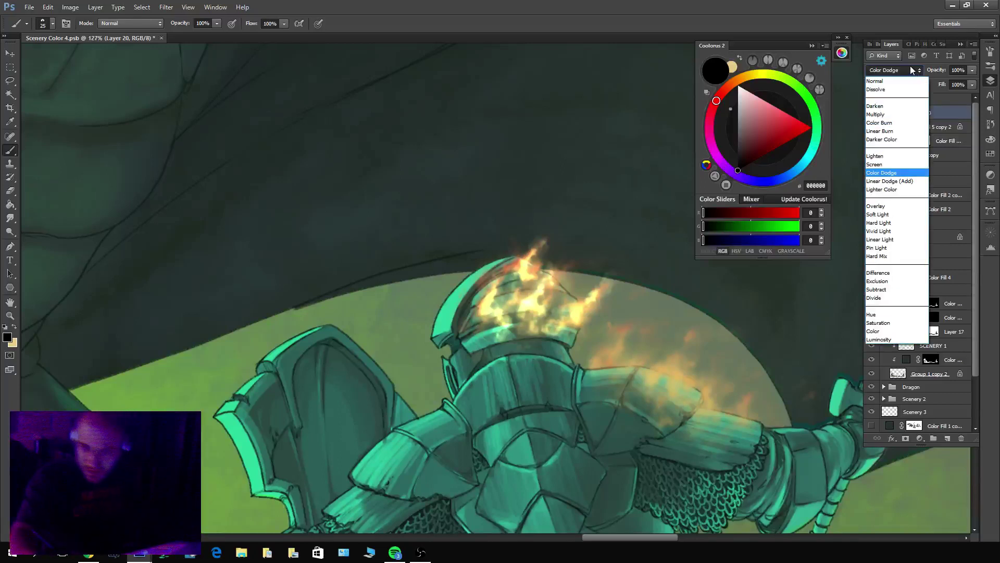
{"action": "left_click", "coordinate": [895, 81]}
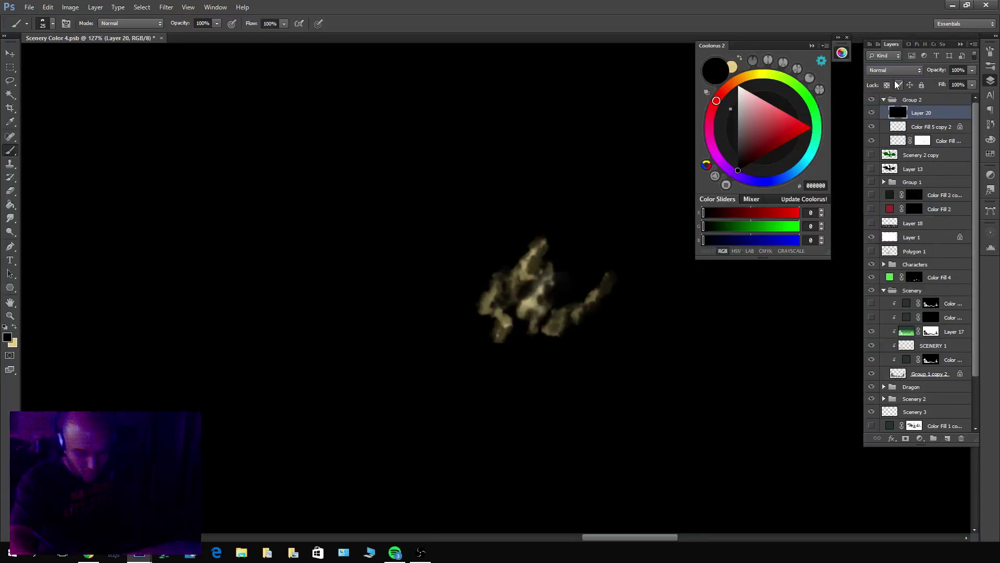
{"action": "left_click", "coordinate": [918, 70]}
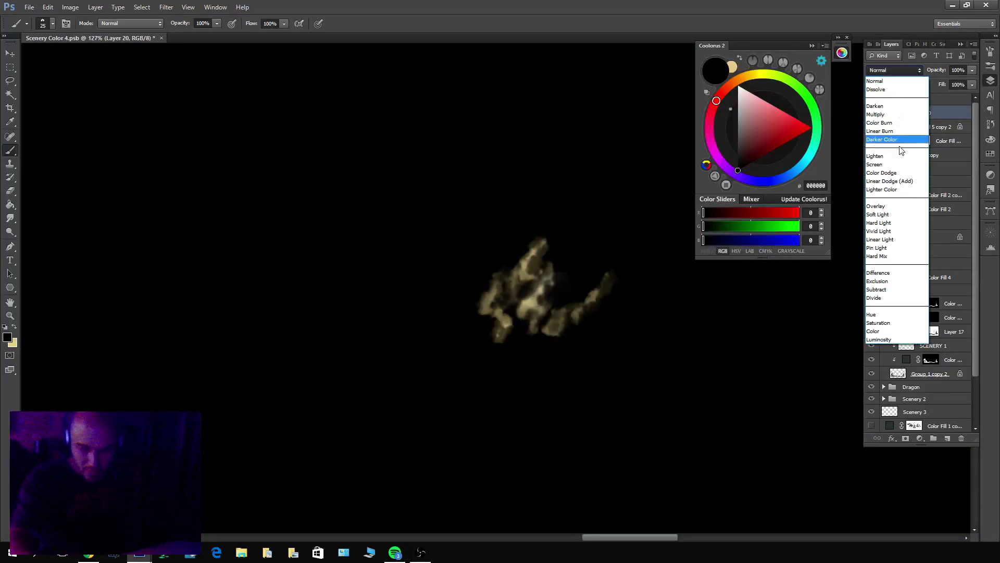
{"action": "left_click", "coordinate": [899, 172]}
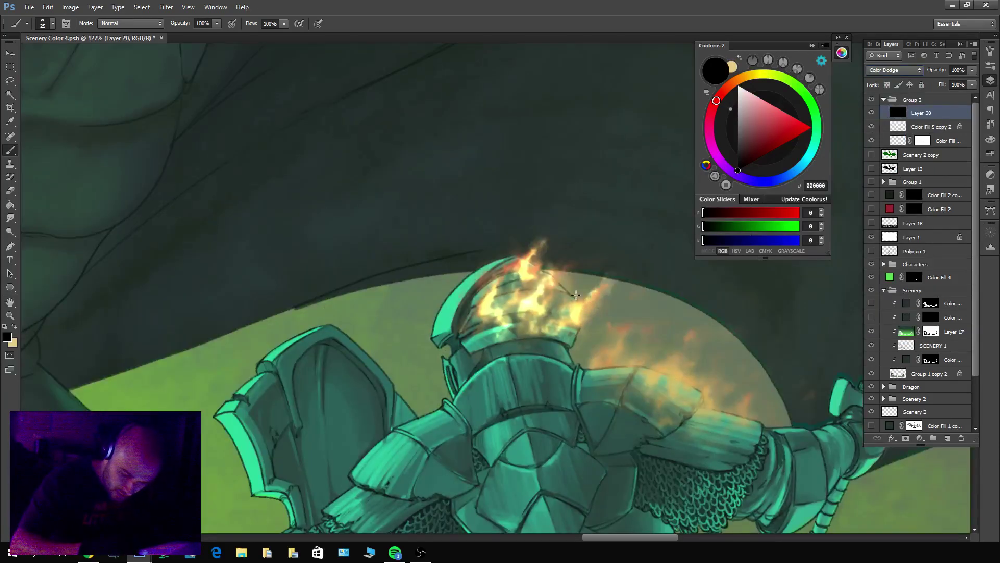
Paint E7D08E glow strokes on the helmet's right-hand flames and just above them with a size 25 brush, trimming with black.
{"action": "key", "text": "x"}
{"action": "left_click_drag", "start_coordinate": [575, 315], "coordinate": [609, 281]}
{"action": "key", "text": "x"}
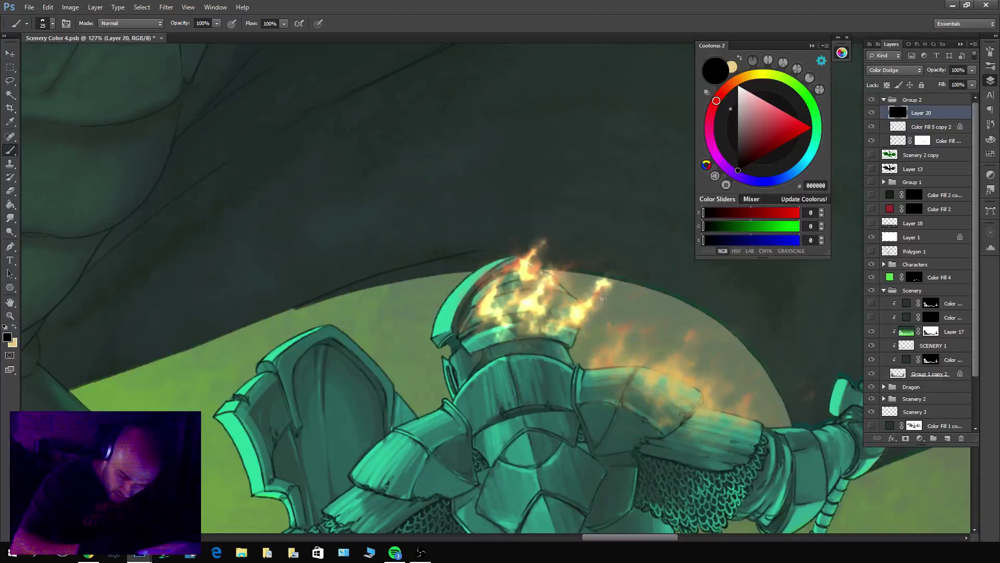
{"action": "key", "text": "x"}
{"action": "mouse_move", "coordinate": [569, 260]}
{"action": "left_mouse_down"}
{"action": "mouse_move", "coordinate": [570, 282]}
{"action": "mouse_move", "coordinate": [578, 266]}
{"action": "mouse_move", "coordinate": [570, 291]}
{"action": "left_mouse_up"}
{"action": "key", "text": "x"}
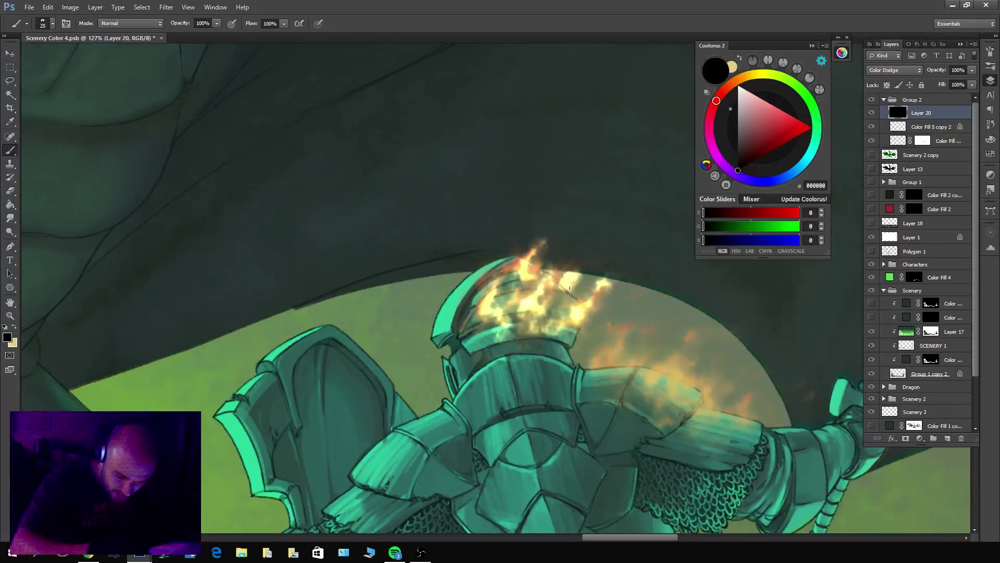
{"action": "key", "text": "x"}
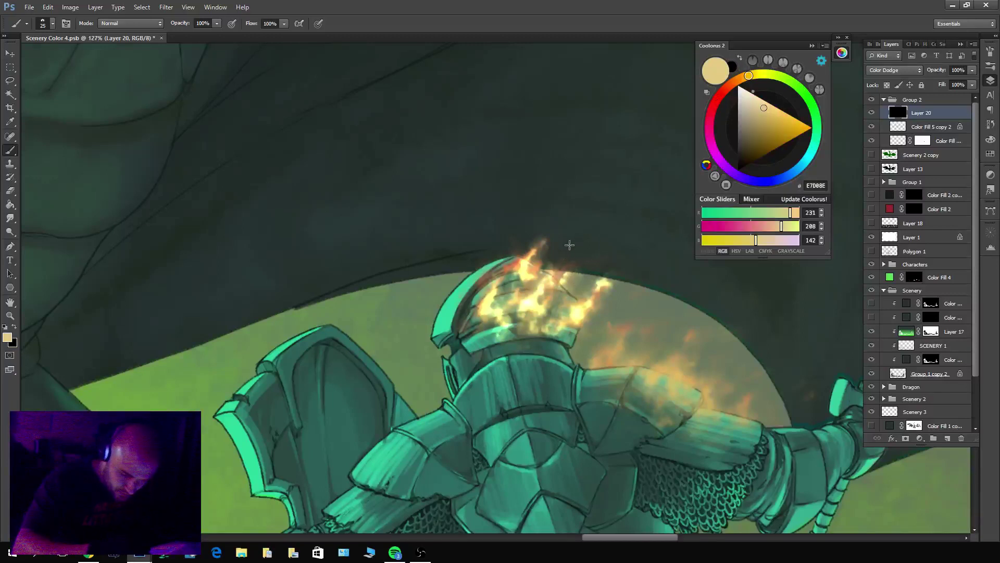
{"action": "mouse_move", "coordinate": [561, 252]}
{"action": "left_mouse_down"}
{"action": "mouse_move", "coordinate": [582, 231]}
{"action": "mouse_move", "coordinate": [568, 255]}
{"action": "mouse_move", "coordinate": [577, 238]}
{"action": "mouse_move", "coordinate": [558, 247]}
{"action": "mouse_move", "coordinate": [577, 250]}
{"action": "mouse_move", "coordinate": [583, 238]}
{"action": "mouse_move", "coordinate": [558, 251]}
{"action": "left_mouse_up"}
{"action": "key", "text": "x"}
{"action": "scroll", "coordinate": [658, 342], "scroll_direction": "down", "scroll_amount": 10}
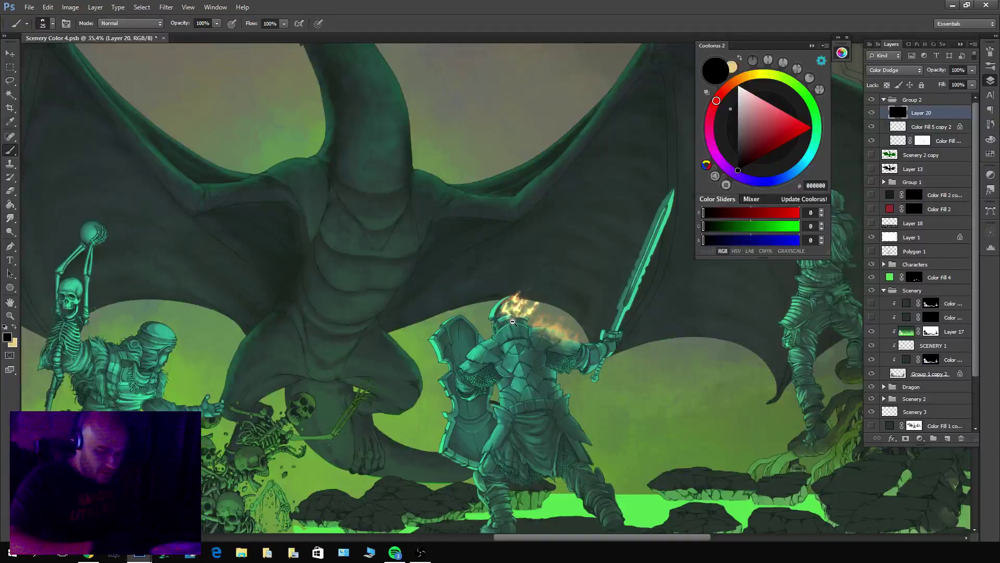
Add small E7D08E glow strokes where the flames reach the helmet's lower-right rim, using a size 10 brush and refining with black.
{"action": "scroll", "coordinate": [529, 317], "scroll_direction": "up", "scroll_amount": 3}
{"action": "key", "text": "bracketleft"}
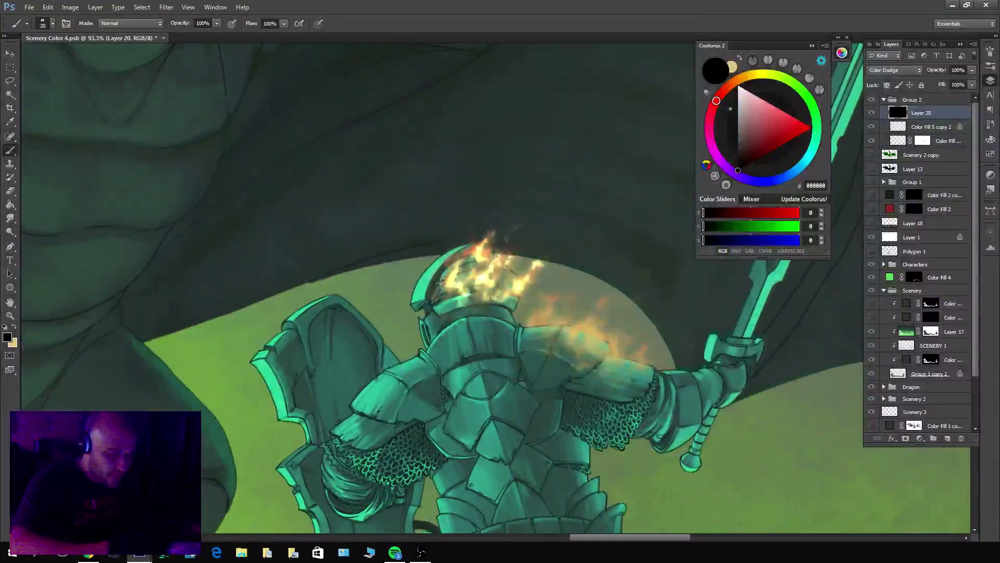
{"action": "key", "text": "x"}
{"action": "left_click_drag", "start_coordinate": [511, 314], "coordinate": [517, 309]}
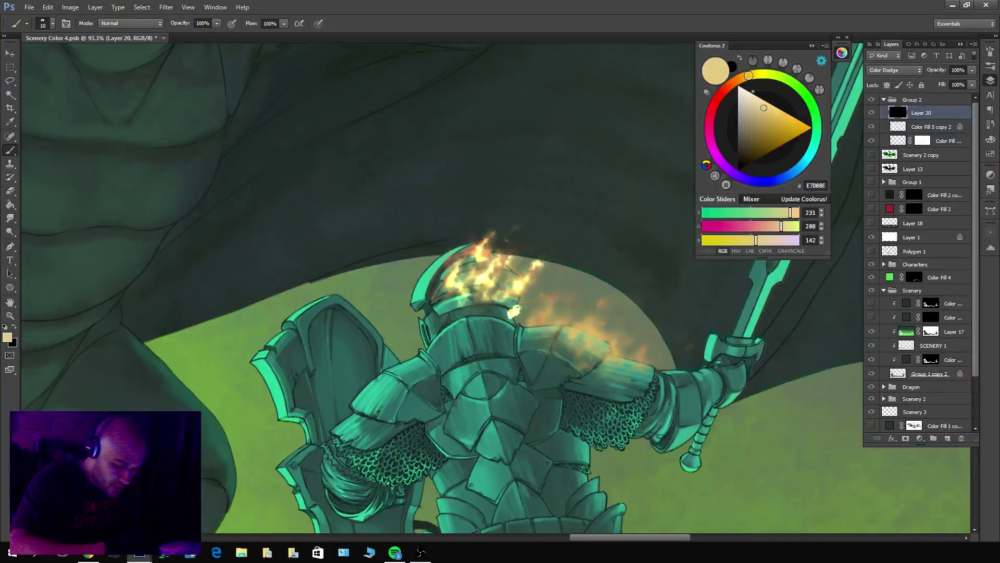
{"action": "key", "text": "x"}
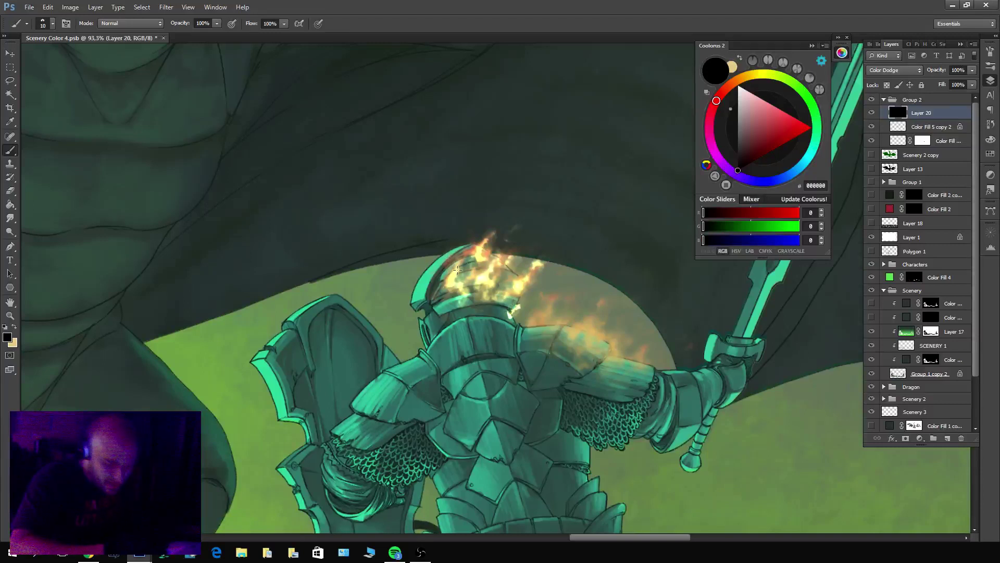
{"action": "key", "text": "x"}
{"action": "left_click_drag", "start_coordinate": [509, 316], "coordinate": [523, 301]}
{"action": "key", "text": "x"}
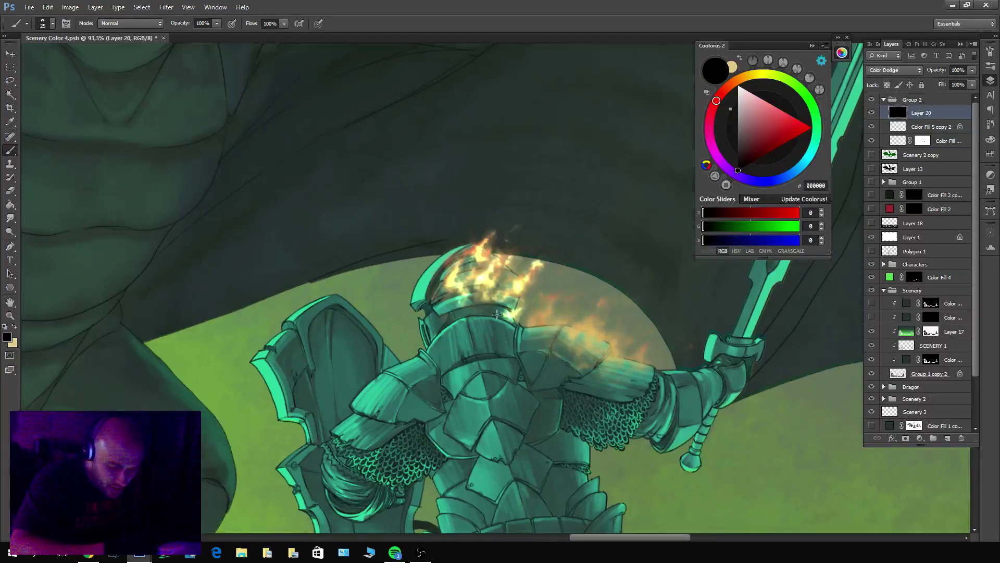
Extend the E7D08E glow along the helmet's lower rim with a size 25 brush, softening it with black.
{"action": "key", "text": "x"}
{"action": "key", "text": "x"}
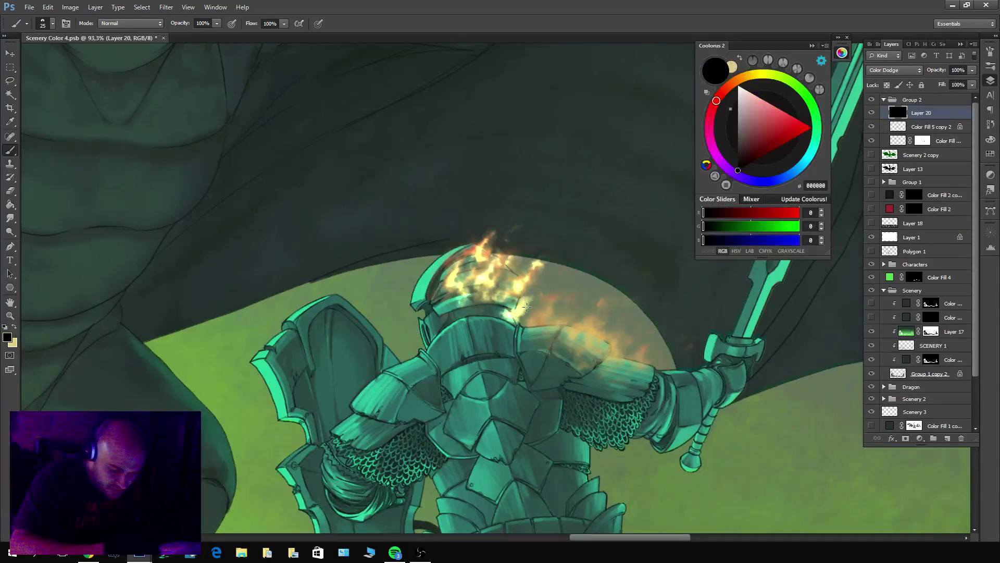
{"action": "key", "text": "x"}
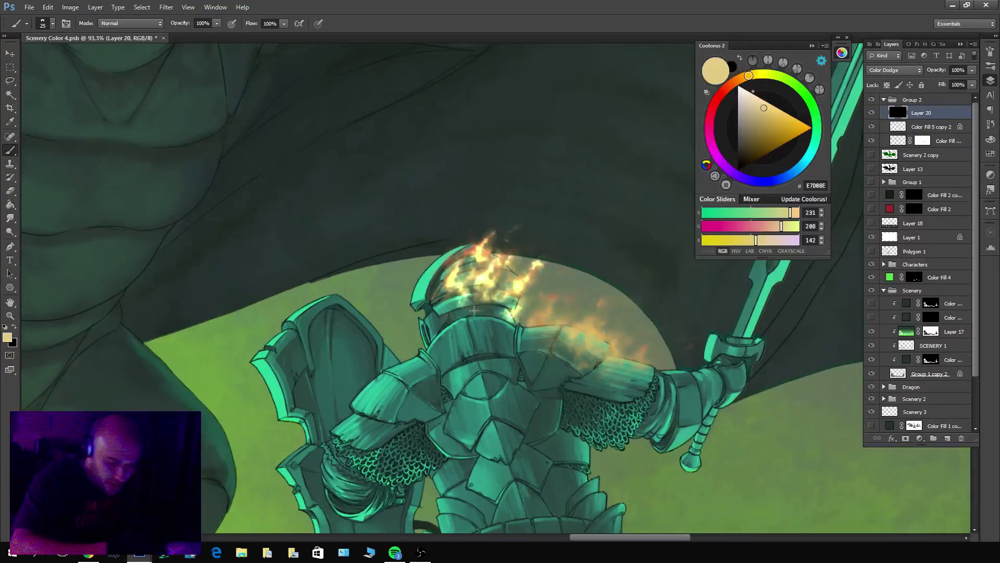
{"action": "mouse_move", "coordinate": [474, 310]}
{"action": "left_mouse_down"}
{"action": "mouse_move", "coordinate": [487, 303]}
{"action": "mouse_move", "coordinate": [488, 311]}
{"action": "left_mouse_up"}
{"action": "key", "text": "x"}
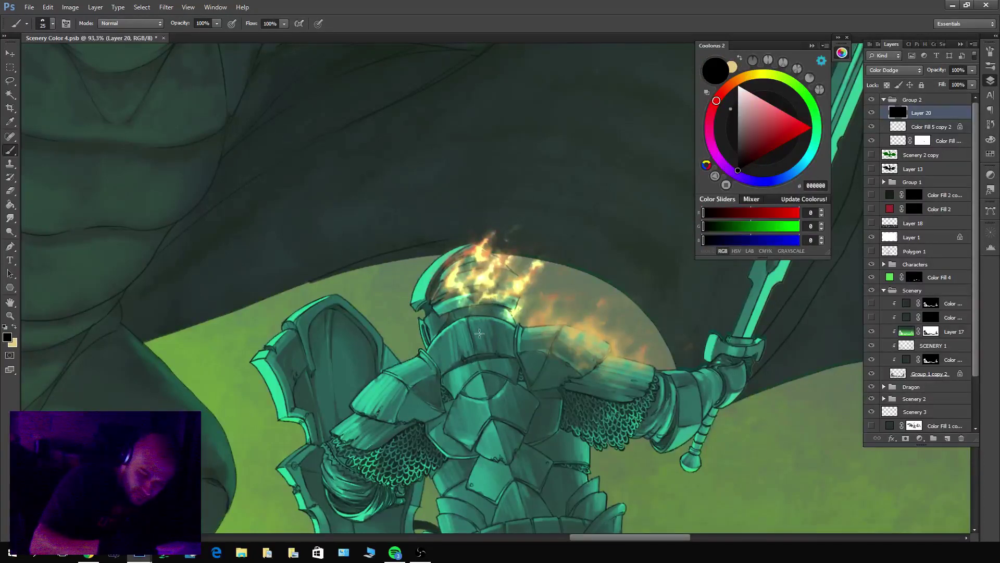
Dot fine E7D08E highlights inside the helmet flames with a size 9 brush, trimming them with black.
{"action": "key", "text": "bracketleft"}
{"action": "key", "text": "bracketleft"}
{"action": "key", "text": "bracketleft"}
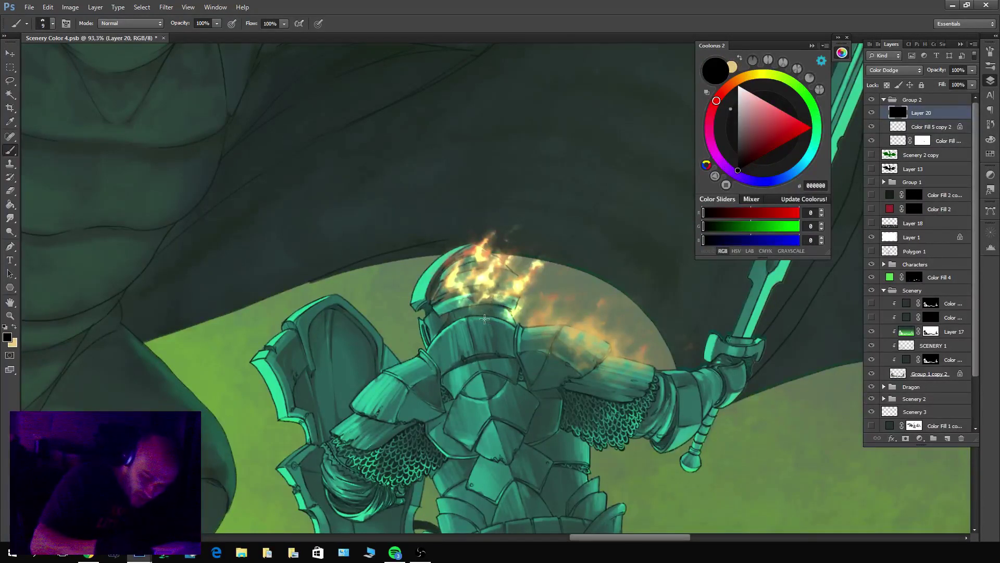
{"action": "key", "text": "x"}
{"action": "key", "text": "x"}
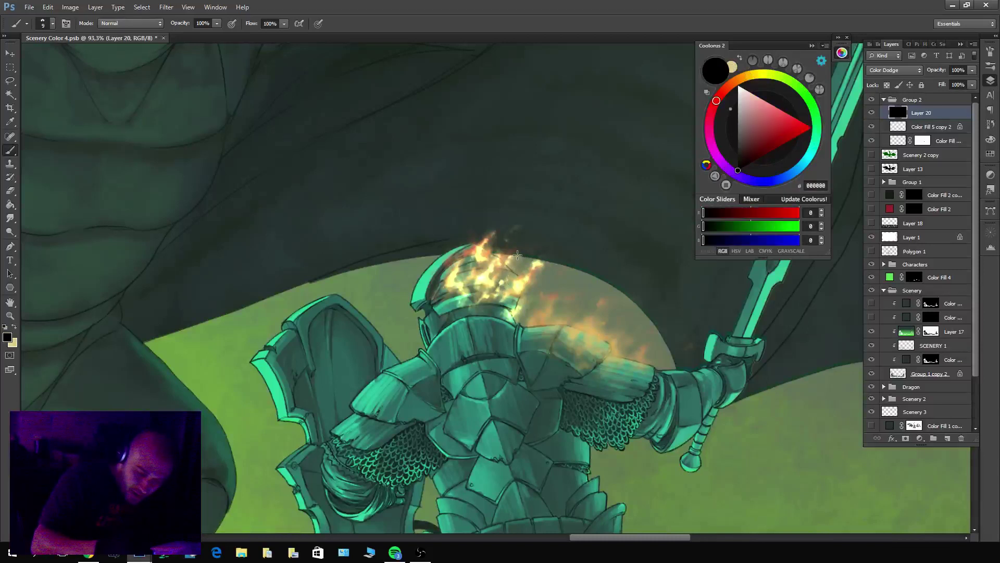
{"action": "key", "text": "x"}
{"action": "key", "text": "x"}
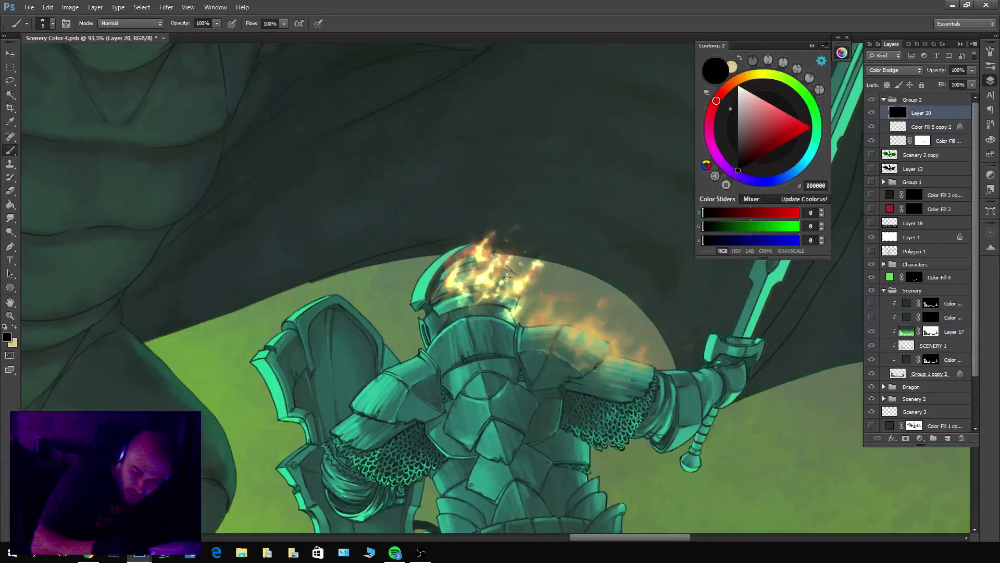
Paint small E7D08E sparks to the upper right of the helmet and fine highlights in its left-hand flames, refining with black.
{"action": "key", "text": "x"}
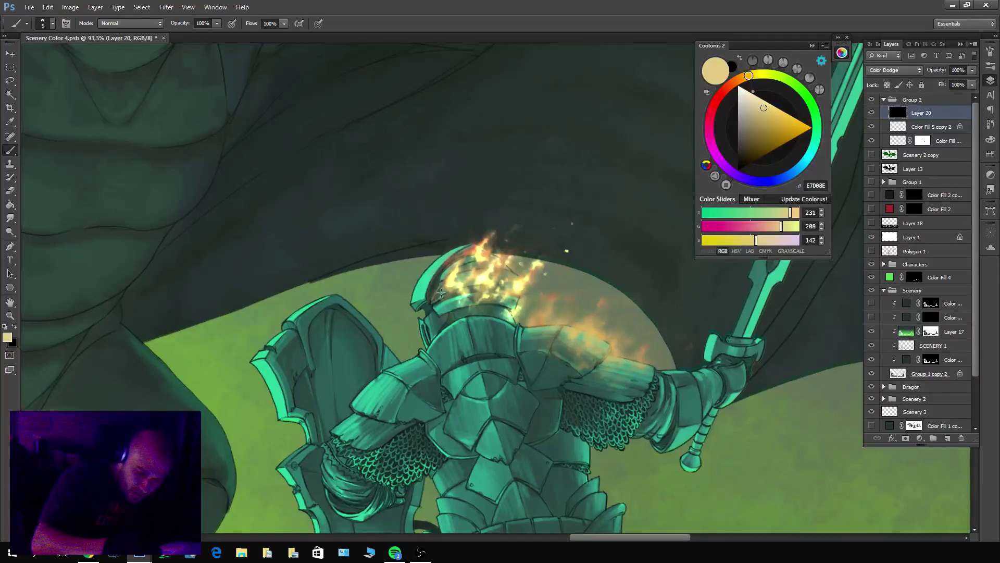
{"action": "key", "text": "x"}
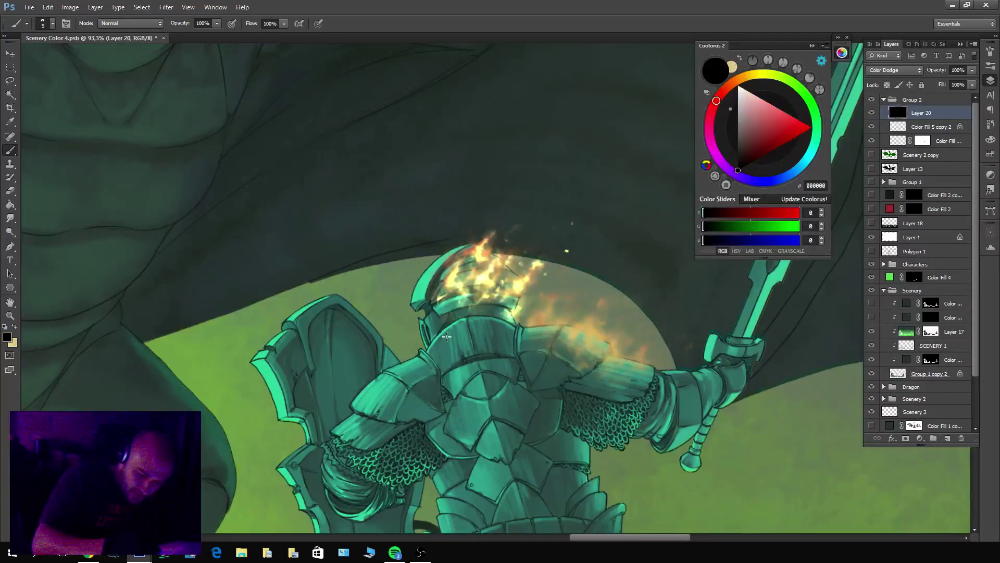
{"action": "key", "text": "x"}
{"action": "key", "text": "x"}
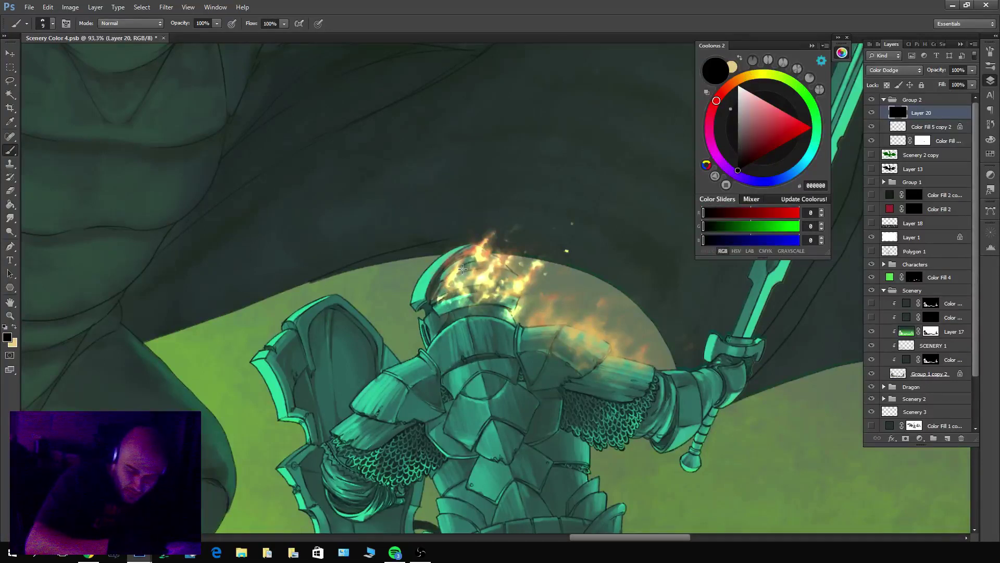
{"action": "key", "text": "x"}
{"action": "key", "text": "x"}
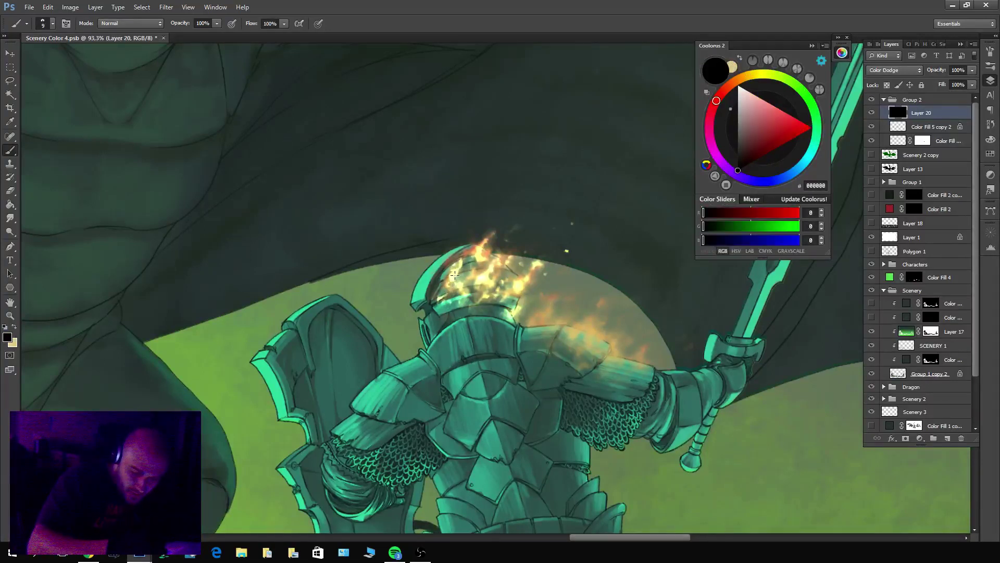
{"action": "key", "text": "x"}
{"action": "key", "text": "x"}
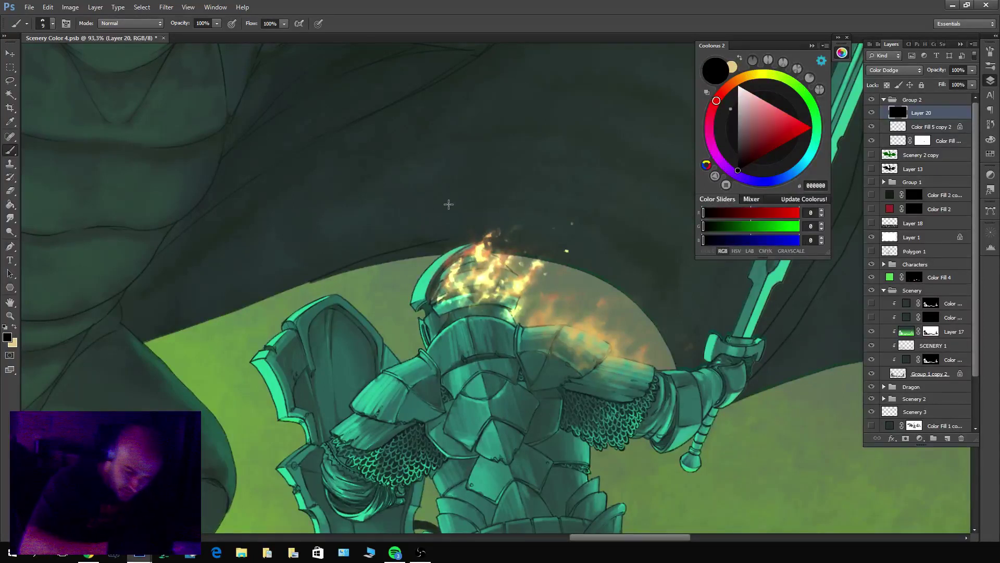
Brighten the flame tip above the helmet's crest with an E7D08E stroke, using a size 20 brush.
{"action": "key", "text": "bracketright"}
{"action": "key", "text": "bracketright"}
{"action": "key", "text": "x"}
{"action": "left_click_drag", "start_coordinate": [489, 241], "coordinate": [498, 227]}
{"action": "key", "text": "x"}
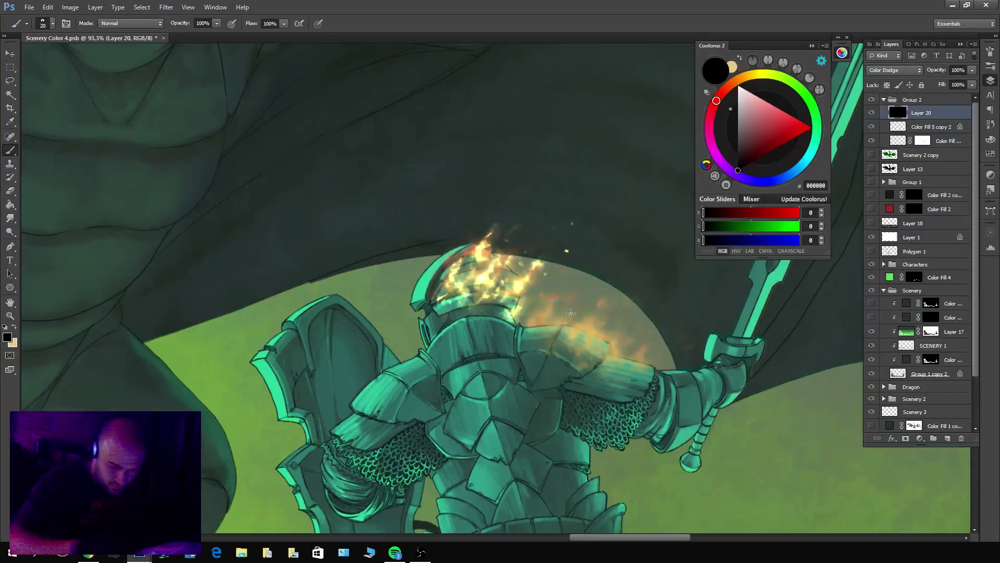
Paint the first two E7D08E glow flames on the knight's right-hand shoulder with a size 20 brush, shaping them with black.
{"action": "key", "text": "x"}
{"action": "mouse_move", "coordinate": [538, 334]}
{"action": "left_mouse_down"}
{"action": "mouse_move", "coordinate": [558, 306]}
{"action": "mouse_move", "coordinate": [534, 321]}
{"action": "mouse_move", "coordinate": [547, 307]}
{"action": "mouse_move", "coordinate": [553, 329]}
{"action": "mouse_move", "coordinate": [565, 304]}
{"action": "mouse_move", "coordinate": [556, 322]}
{"action": "mouse_move", "coordinate": [583, 329]}
{"action": "mouse_move", "coordinate": [610, 292]}
{"action": "mouse_move", "coordinate": [580, 338]}
{"action": "mouse_move", "coordinate": [584, 314]}
{"action": "left_mouse_up"}
{"action": "key", "text": "x"}
{"action": "key", "text": "x"}
{"action": "key", "text": "x"}
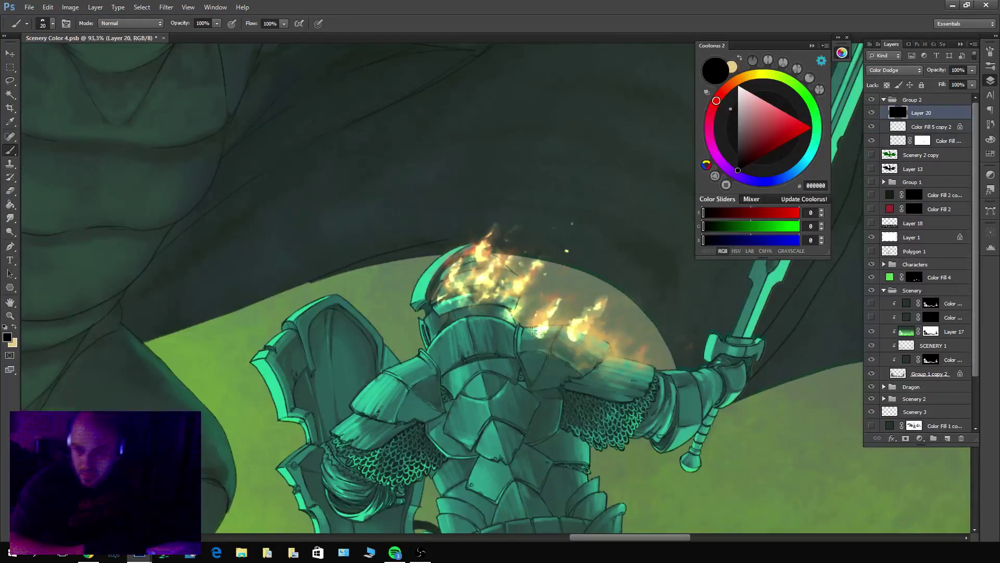
Fill in E7D08E glow at the base of the shoulder flames and between the two bright tongues, trimming with black.
{"action": "left_click_drag", "start_coordinate": [586, 310], "coordinate": [545, 296]}
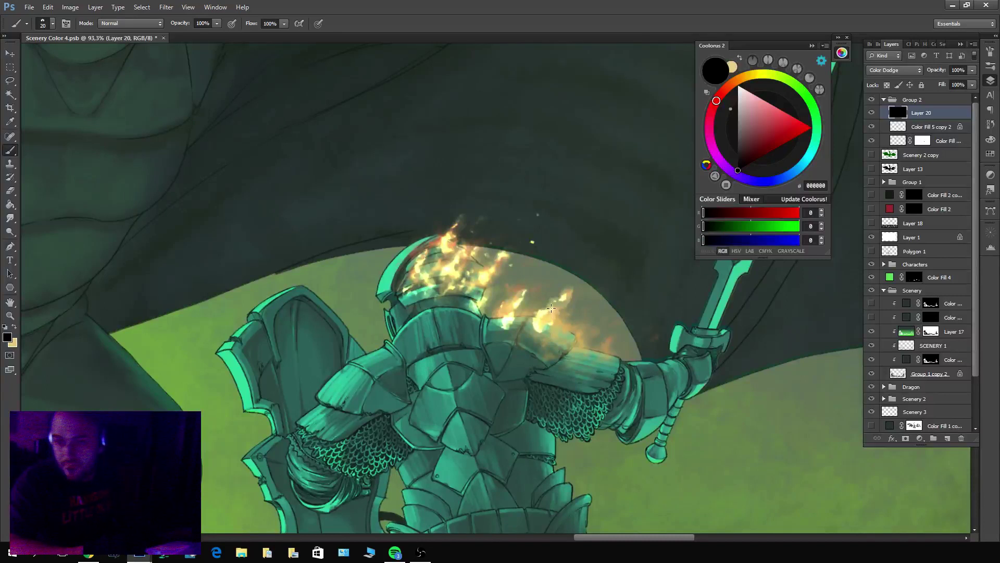
{"action": "key", "text": "x"}
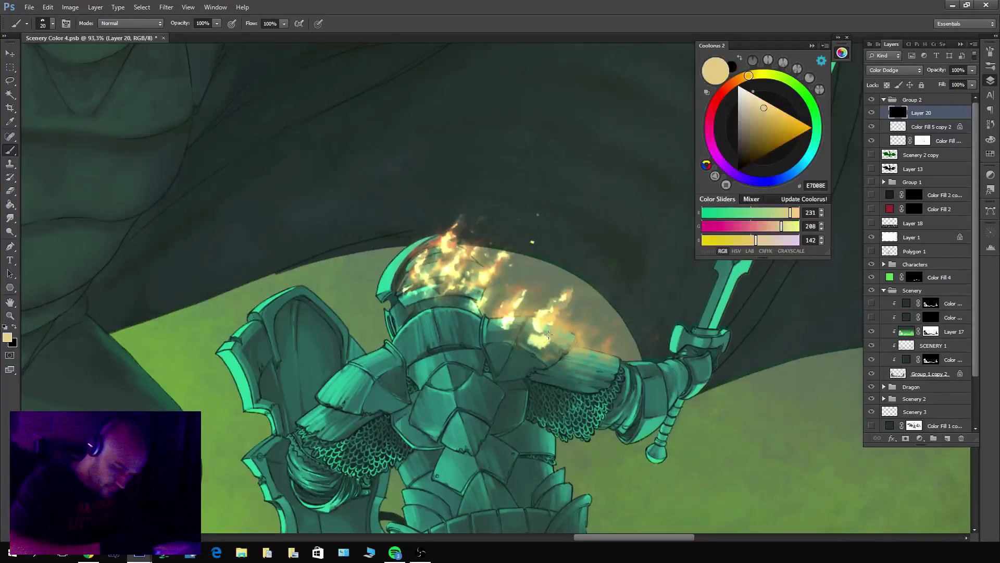
{"action": "key", "text": "x"}
{"action": "key", "text": "x"}
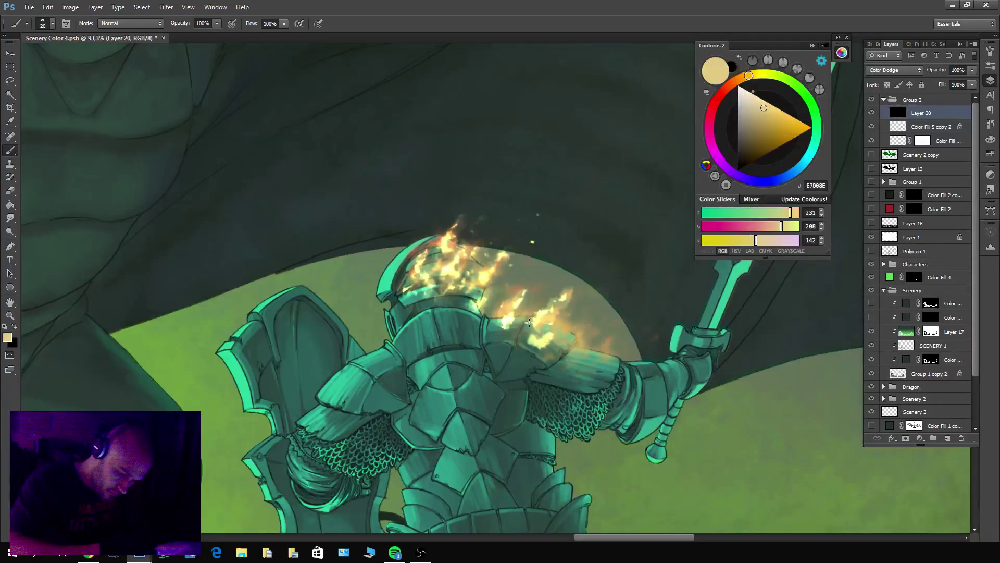
{"action": "key", "text": "x"}
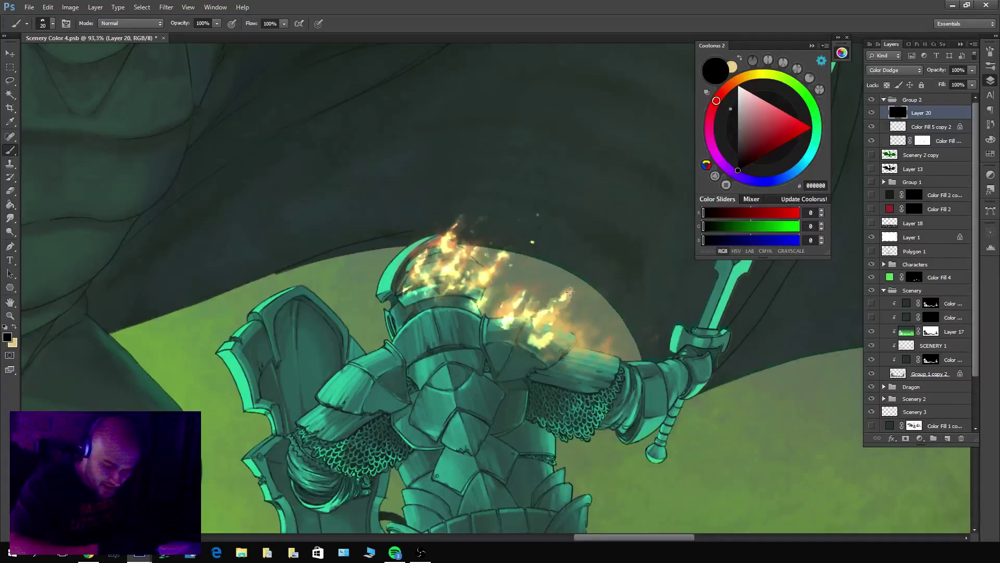
Extend the E7D08E glow strokes across the outer shoulder flames toward the upper arm, carving the shapes with black.
{"action": "key", "text": "x"}
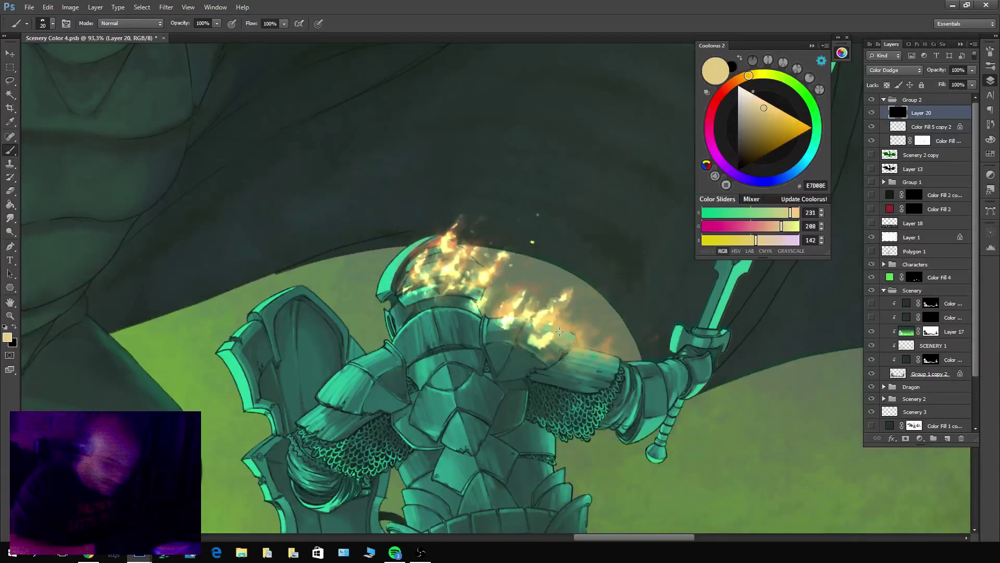
{"action": "left_click_drag", "start_coordinate": [561, 336], "coordinate": [570, 317]}
{"action": "key", "text": "x"}
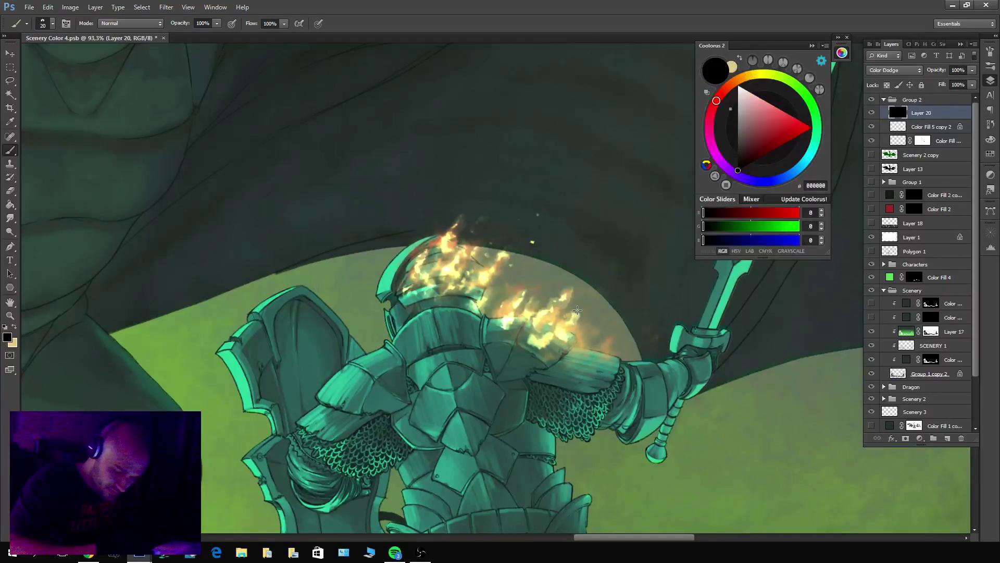
{"action": "key", "text": "x"}
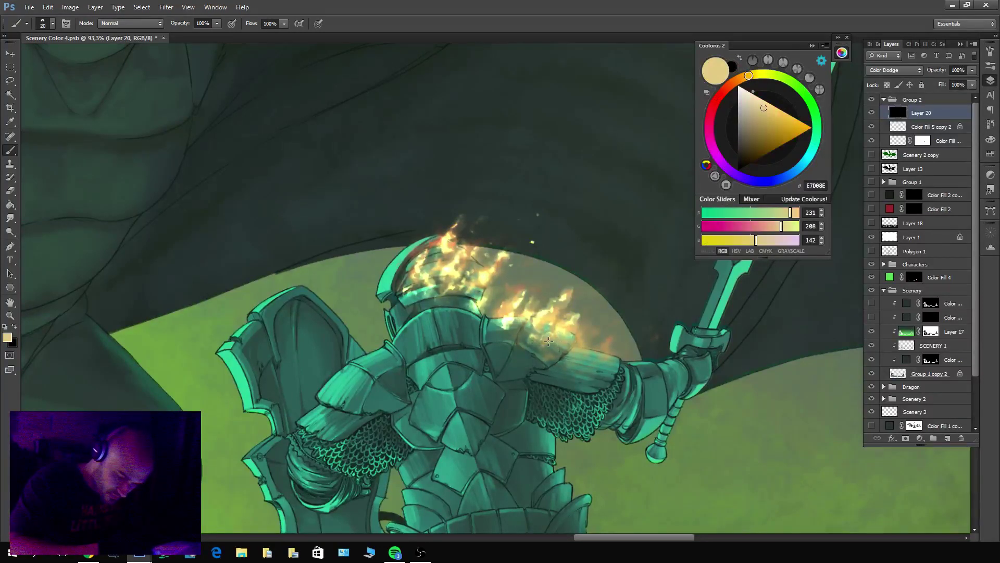
{"action": "key", "text": "x"}
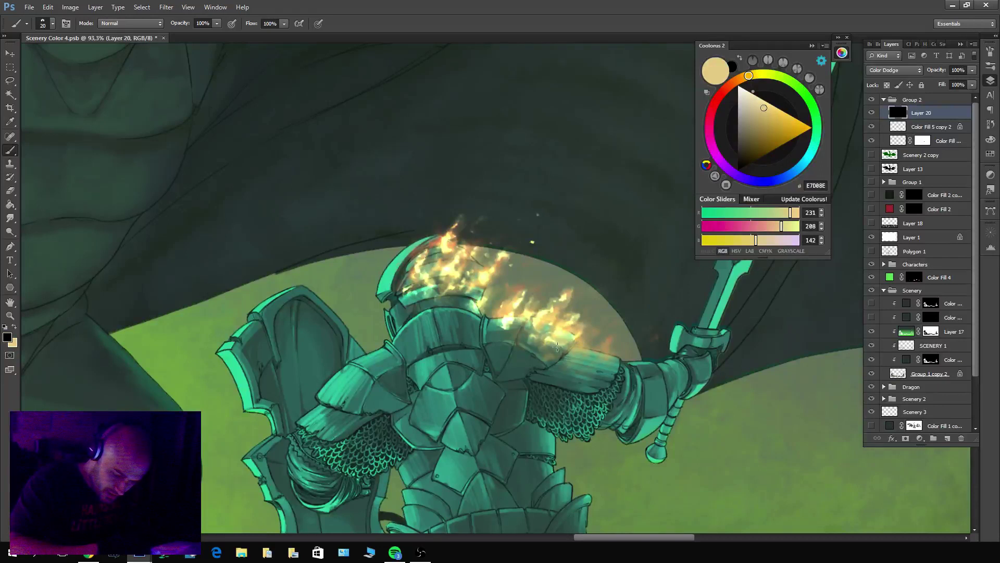
{"action": "mouse_move", "coordinate": [572, 343]}
{"action": "left_mouse_down"}
{"action": "mouse_move", "coordinate": [610, 318]}
{"action": "mouse_move", "coordinate": [599, 342]}
{"action": "mouse_move", "coordinate": [603, 318]}
{"action": "mouse_move", "coordinate": [579, 344]}
{"action": "left_mouse_up"}
{"action": "key", "text": "x"}
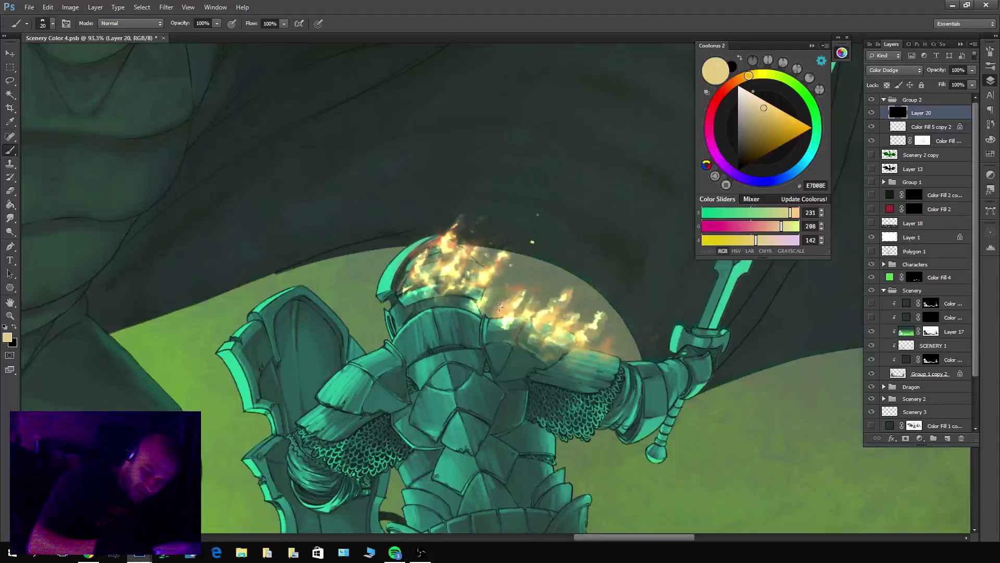
Add E7D08E glow strokes to the flames joining the helmet and the shoulder, refining their edges with black.
{"action": "mouse_move", "coordinate": [504, 308]}
{"action": "left_mouse_down"}
{"action": "mouse_move", "coordinate": [502, 286]}
{"action": "mouse_move", "coordinate": [497, 313]}
{"action": "mouse_move", "coordinate": [505, 298]}
{"action": "mouse_move", "coordinate": [489, 313]}
{"action": "mouse_move", "coordinate": [504, 291]}
{"action": "mouse_move", "coordinate": [496, 313]}
{"action": "left_mouse_up"}
{"action": "key", "text": "x"}
{"action": "key", "text": "x"}
{"action": "key", "text": "x"}
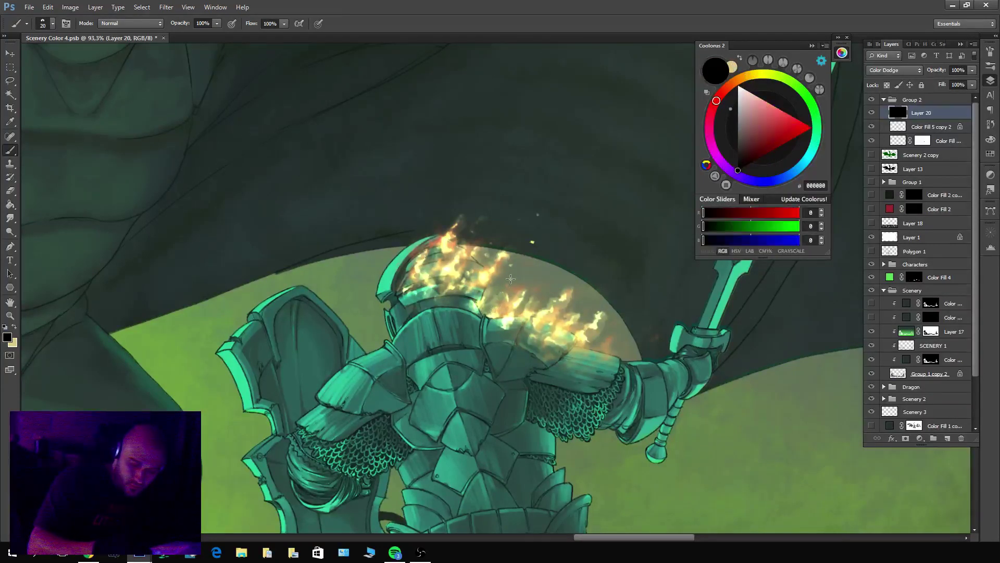
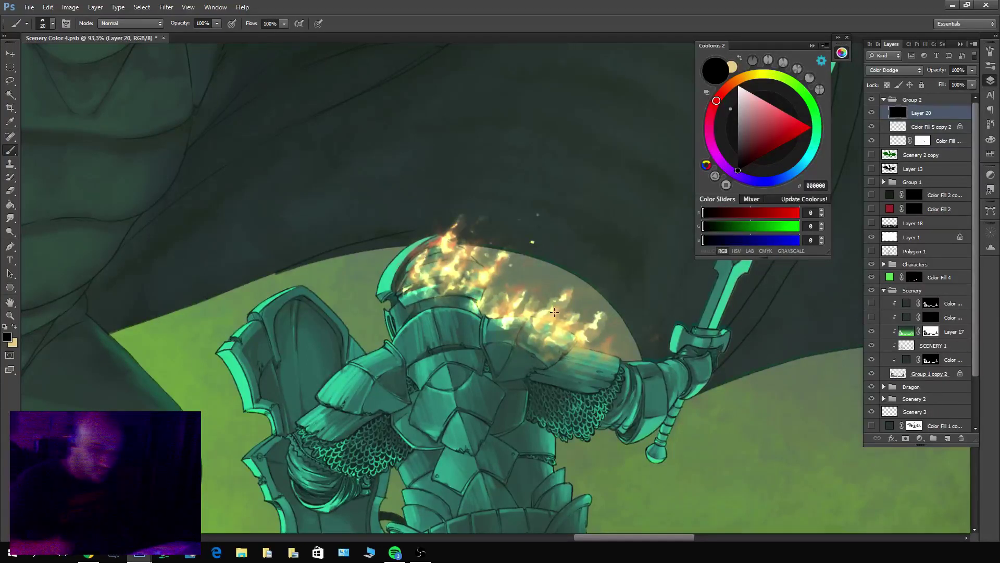
Paint E7D08E glow strokes on the upper-arm plate and the outermost flame tip, trimming them with black.
{"action": "key", "text": "x"}
{"action": "mouse_move", "coordinate": [591, 359]}
{"action": "left_mouse_down"}
{"action": "mouse_move", "coordinate": [616, 340]}
{"action": "mouse_move", "coordinate": [596, 359]}
{"action": "mouse_move", "coordinate": [601, 341]}
{"action": "mouse_move", "coordinate": [628, 330]}
{"action": "mouse_move", "coordinate": [609, 356]}
{"action": "mouse_move", "coordinate": [621, 369]}
{"action": "mouse_move", "coordinate": [584, 367]}
{"action": "left_mouse_up"}
{"action": "key", "text": "x"}
{"action": "key", "text": "x"}
{"action": "key", "text": "x"}
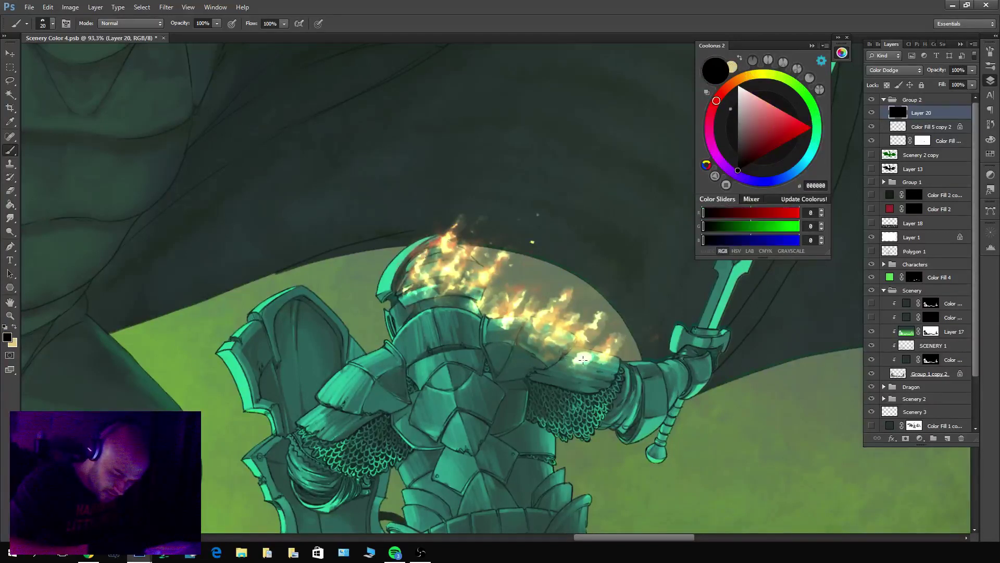
{"action": "key", "text": "x"}
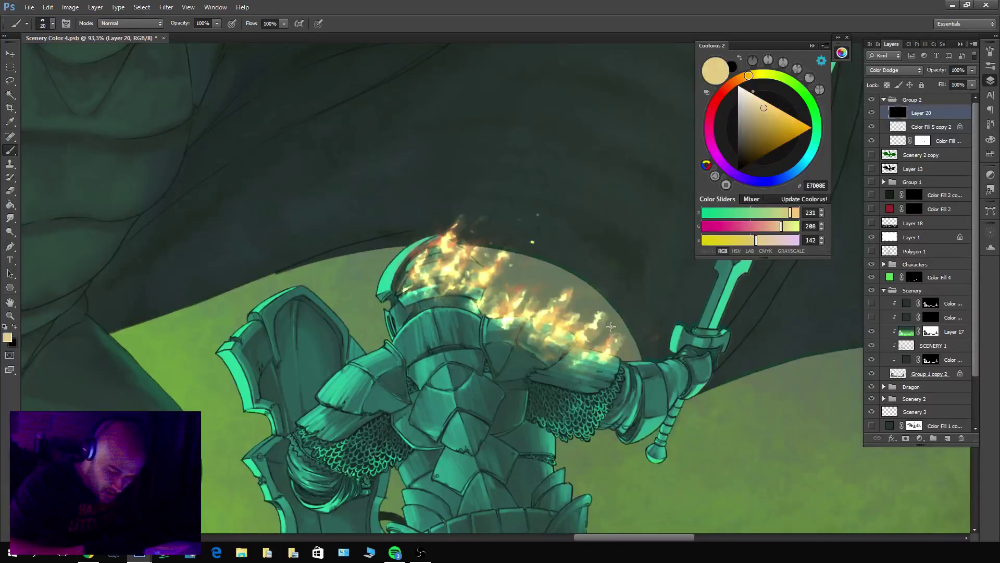
{"action": "mouse_move", "coordinate": [620, 333]}
{"action": "left_mouse_down"}
{"action": "mouse_move", "coordinate": [630, 308]}
{"action": "mouse_move", "coordinate": [615, 311]}
{"action": "left_mouse_up"}
{"action": "key", "text": "x"}
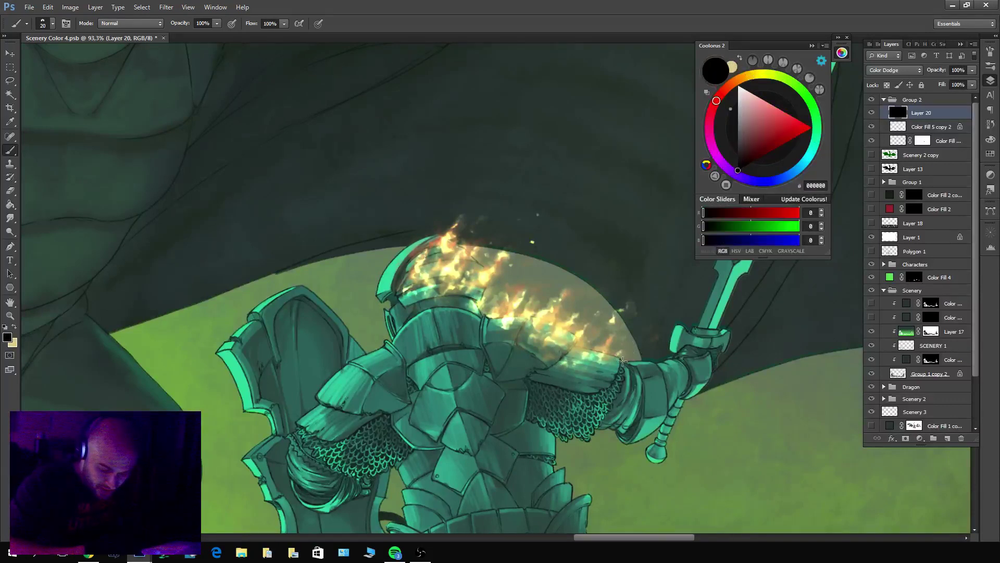
Examine the flame glow on the knight's helmet and shoulder against the whole scene.
{"action": "left_click", "coordinate": [601, 287]}
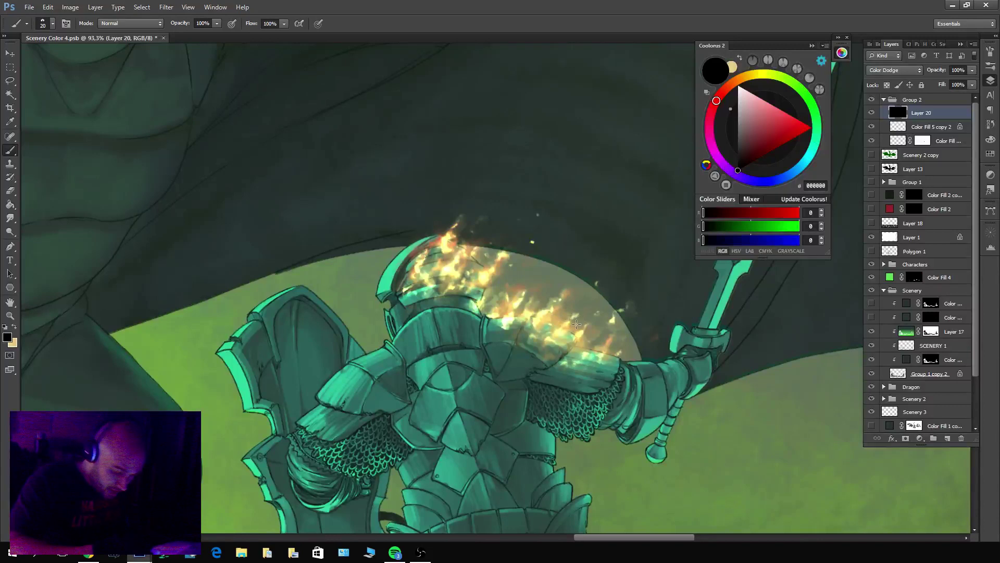
{"action": "scroll", "coordinate": [706, 300], "scroll_direction": "down", "scroll_amount": 5}
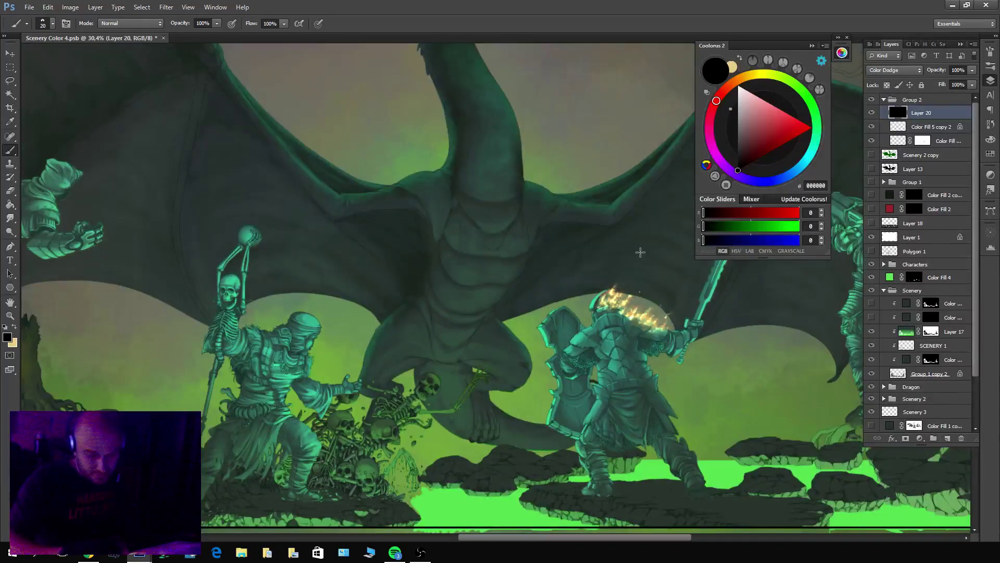
{"action": "scroll", "coordinate": [678, 284], "scroll_direction": "up", "scroll_amount": 4}
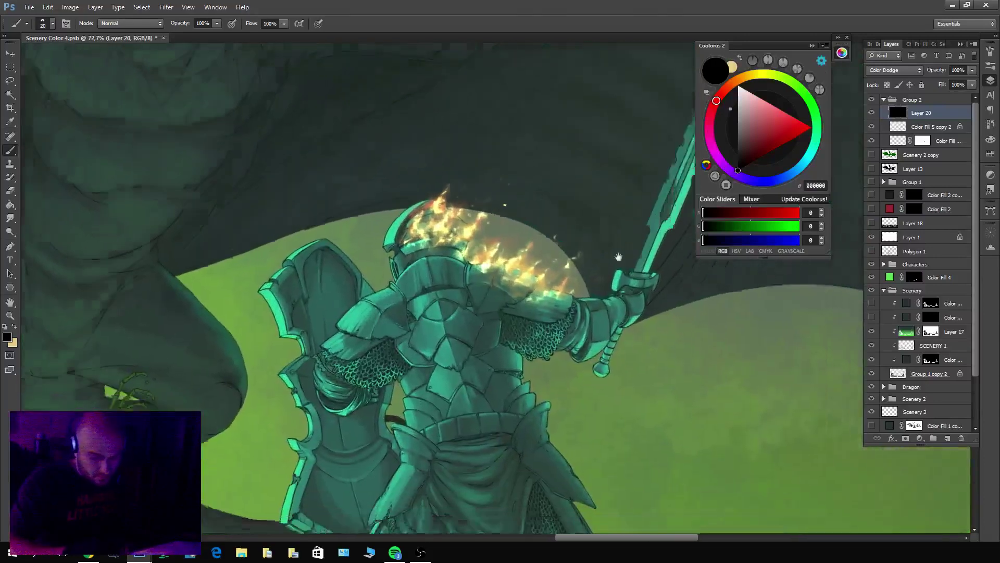
{"action": "left_click_drag", "start_coordinate": [680, 284], "coordinate": [680, 318]}
{"action": "scroll", "coordinate": [680, 318], "scroll_direction": "down", "scroll_amount": 4}
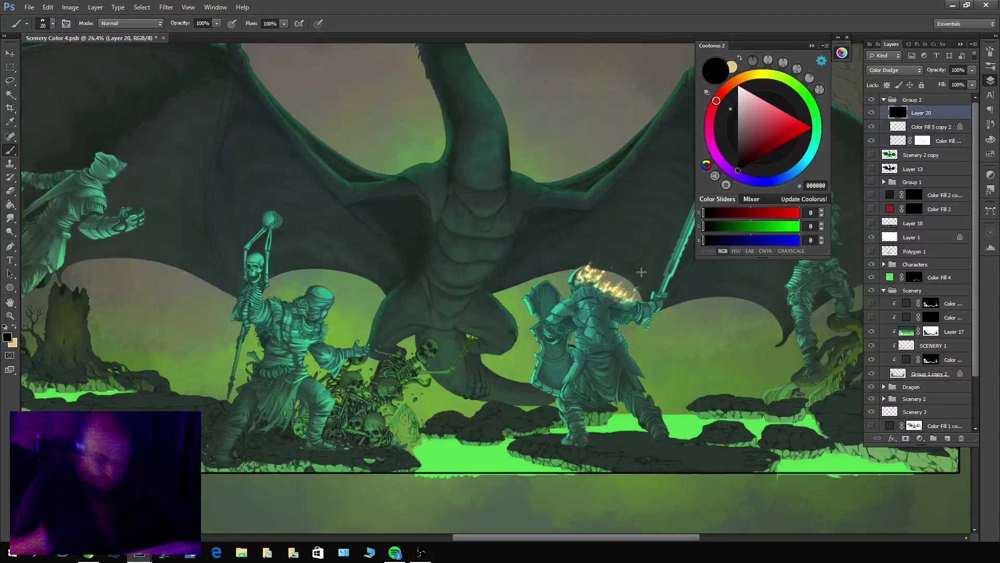
{"action": "scroll", "coordinate": [671, 251], "scroll_direction": "up", "scroll_amount": 4}
{"action": "scroll", "coordinate": [599, 268], "scroll_direction": "up", "scroll_amount": 1}
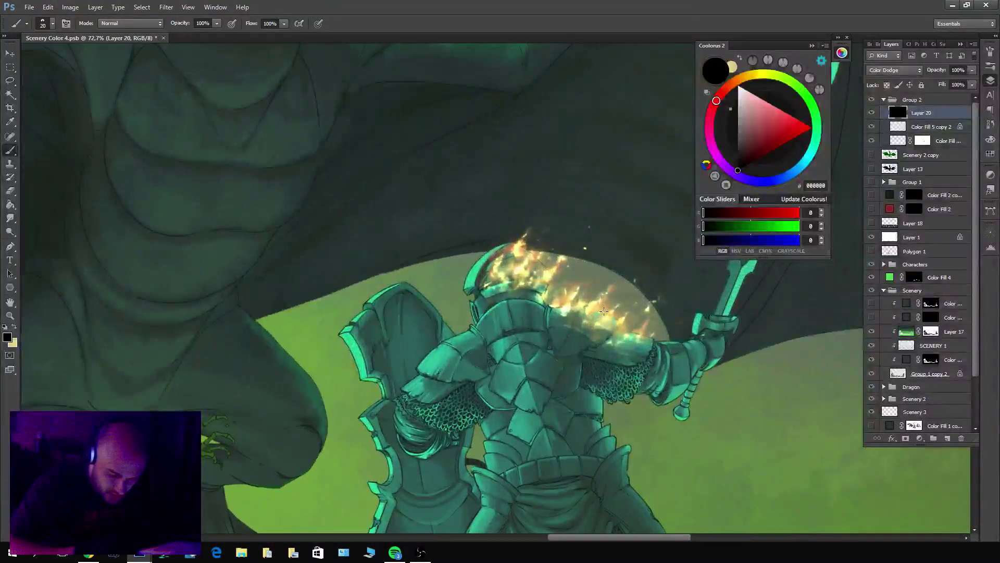
Paint E7D08E glow strokes in the middle of the shoulder flames, trimming their edges with black.
{"action": "key", "text": "x"}
{"action": "key", "text": "x"}
{"action": "key", "text": "x"}
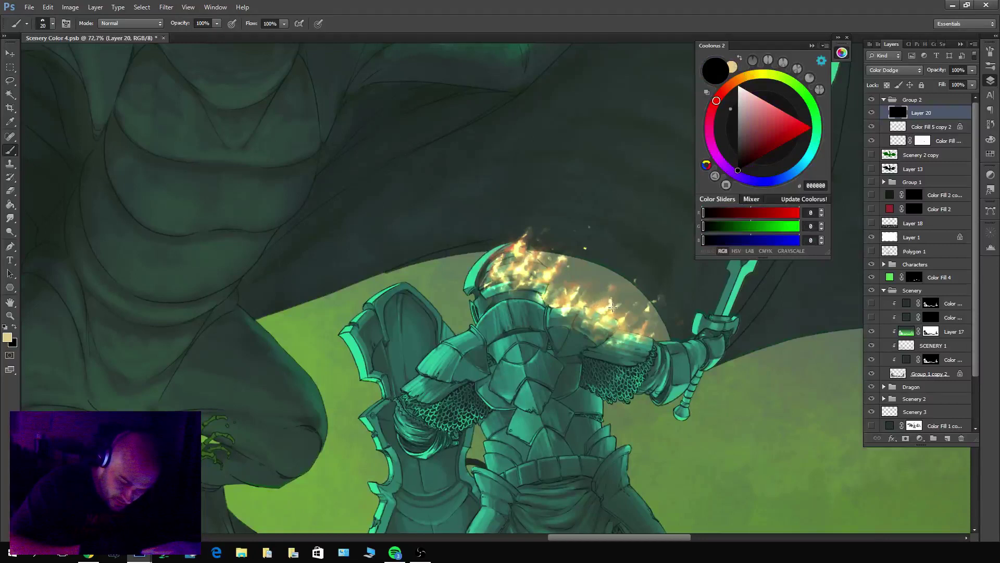
{"action": "key", "text": "x"}
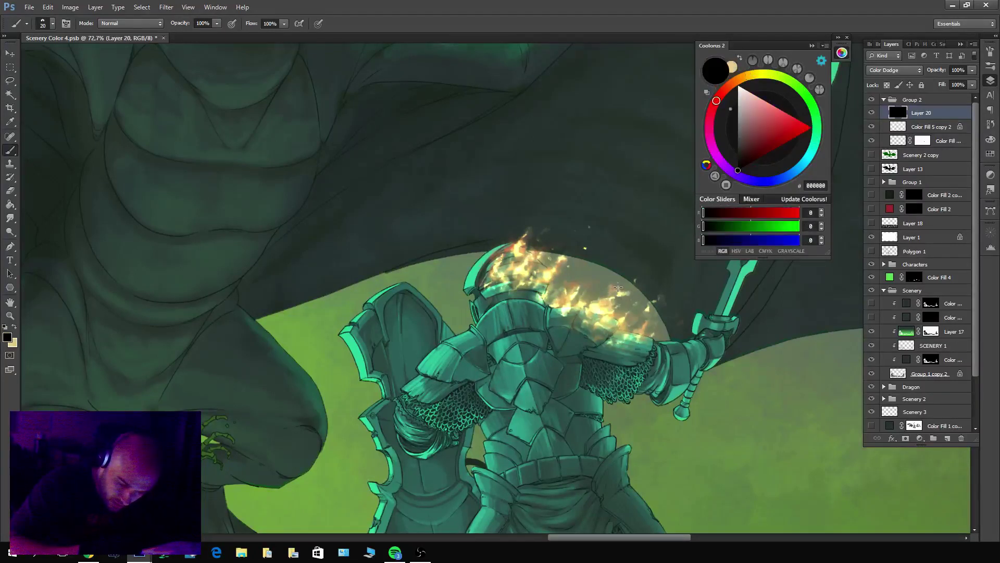
{"action": "key", "text": "x"}
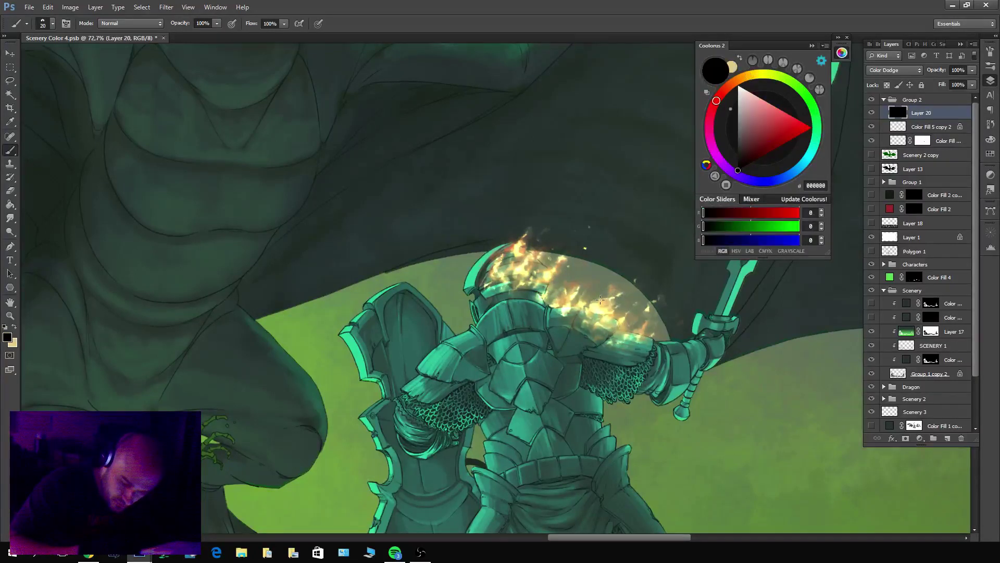
{"action": "key", "text": "x"}
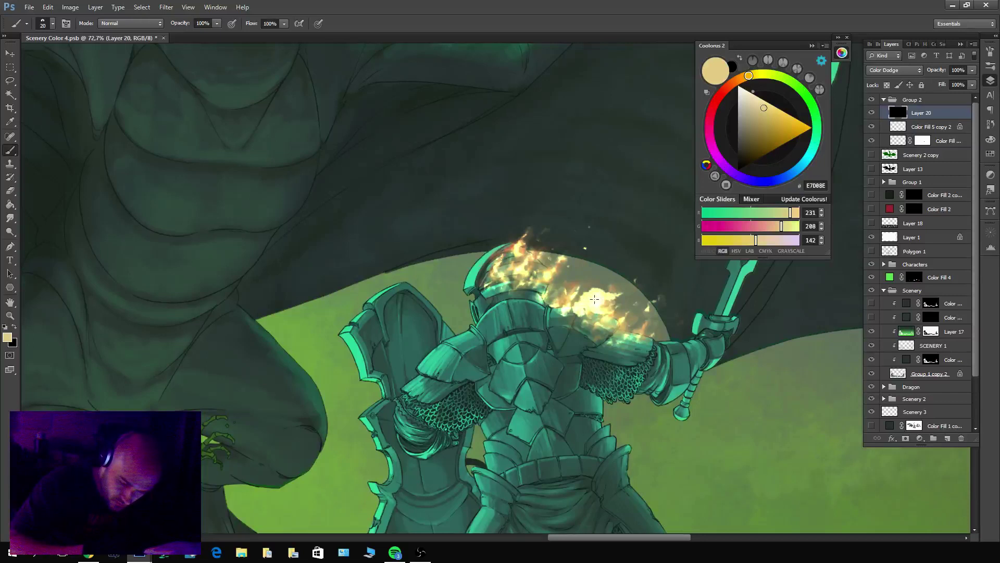
{"action": "key", "text": "x"}
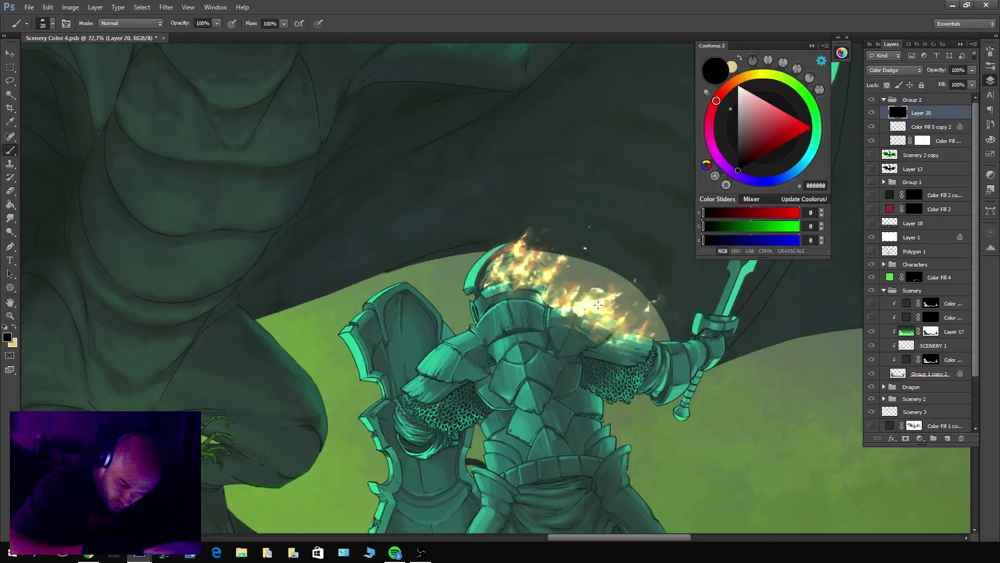
Build up a billowing E7D08E glow along the upper edge of the shoulder flames, shaping it with black.
{"action": "key", "text": "x"}
{"action": "left_click_drag", "start_coordinate": [610, 305], "coordinate": [627, 289]}
{"action": "key", "text": "x"}
{"action": "key", "text": "x"}
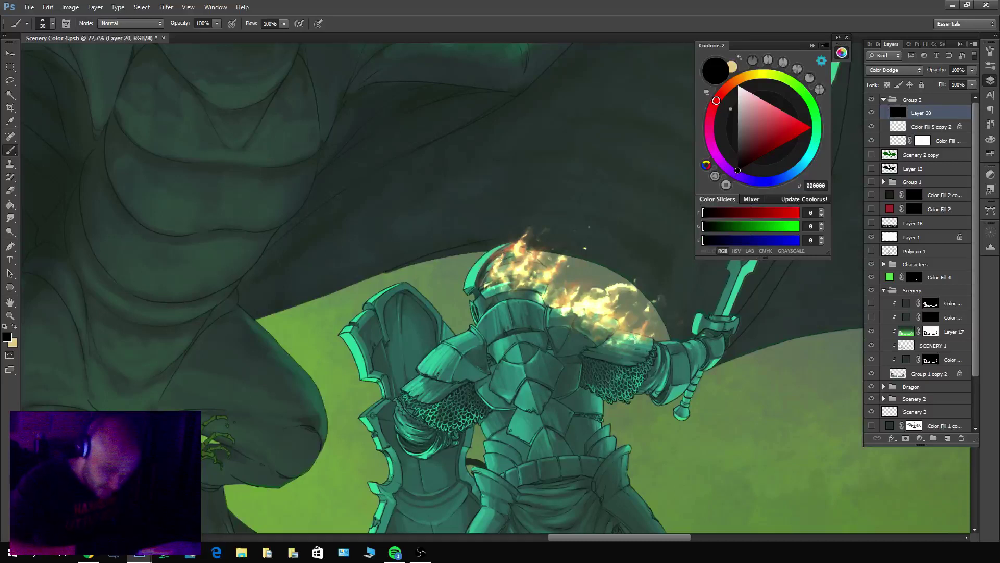
Add size 30 E7D08E glow strokes on the upper-arm plate and a wisp beyond the outermost flames, trimming with black.
{"action": "key", "text": "x"}
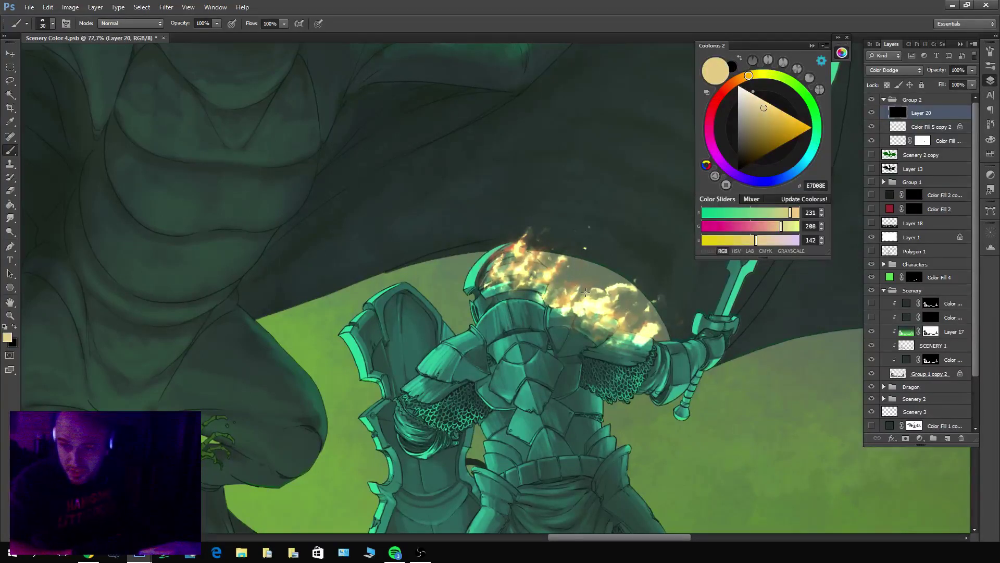
{"action": "key", "text": "x"}
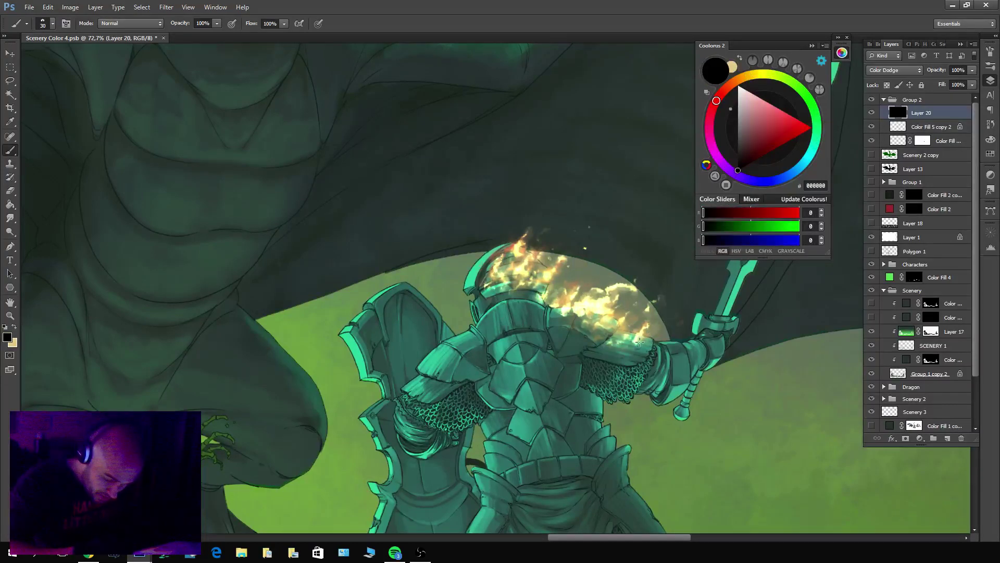
{"action": "key", "text": "x"}
{"action": "mouse_move", "coordinate": [638, 339]}
{"action": "left_mouse_down"}
{"action": "mouse_move", "coordinate": [672, 312]}
{"action": "mouse_move", "coordinate": [672, 329]}
{"action": "left_mouse_up"}
{"action": "key", "text": "x"}
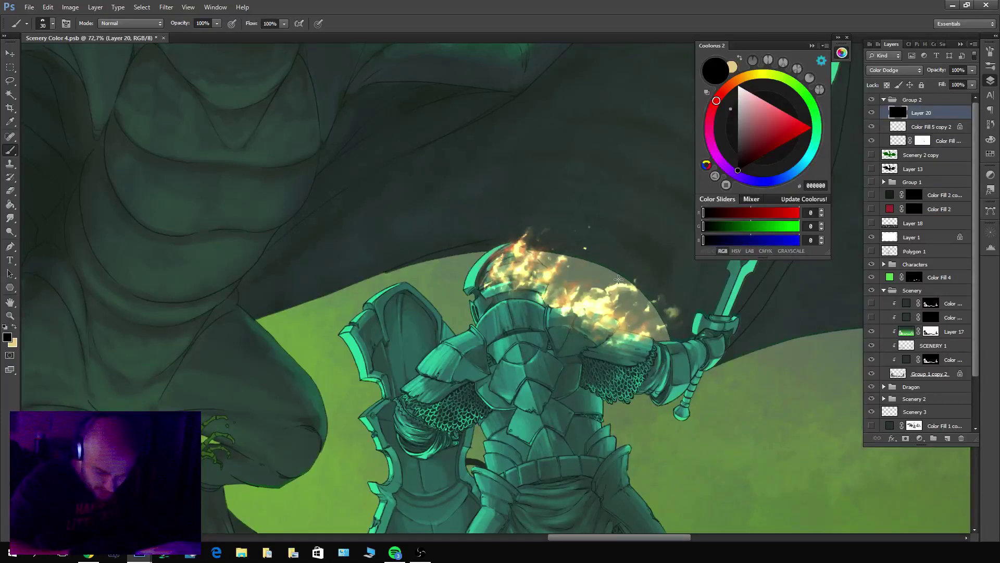
Break up the bright billow over the shoulder into smaller flame shapes, alternating E7D08E and black strokes.
{"action": "key", "text": "x"}
{"action": "mouse_move", "coordinate": [613, 294]}
{"action": "left_mouse_down"}
{"action": "mouse_move", "coordinate": [638, 303]}
{"action": "mouse_move", "coordinate": [606, 301]}
{"action": "mouse_move", "coordinate": [631, 291]}
{"action": "mouse_move", "coordinate": [614, 283]}
{"action": "mouse_move", "coordinate": [614, 260]}
{"action": "mouse_move", "coordinate": [604, 280]}
{"action": "mouse_move", "coordinate": [628, 283]}
{"action": "mouse_move", "coordinate": [613, 310]}
{"action": "mouse_move", "coordinate": [599, 305]}
{"action": "mouse_move", "coordinate": [639, 310]}
{"action": "mouse_move", "coordinate": [636, 300]}
{"action": "mouse_move", "coordinate": [605, 290]}
{"action": "mouse_move", "coordinate": [643, 311]}
{"action": "mouse_move", "coordinate": [625, 316]}
{"action": "mouse_move", "coordinate": [605, 312]}
{"action": "mouse_move", "coordinate": [633, 300]}
{"action": "mouse_move", "coordinate": [604, 307]}
{"action": "mouse_move", "coordinate": [607, 316]}
{"action": "mouse_move", "coordinate": [640, 296]}
{"action": "mouse_move", "coordinate": [616, 319]}
{"action": "left_mouse_up"}
{"action": "key", "text": "x"}
{"action": "key", "text": "x"}
{"action": "key", "text": "x"}
{"action": "key", "text": "x"}
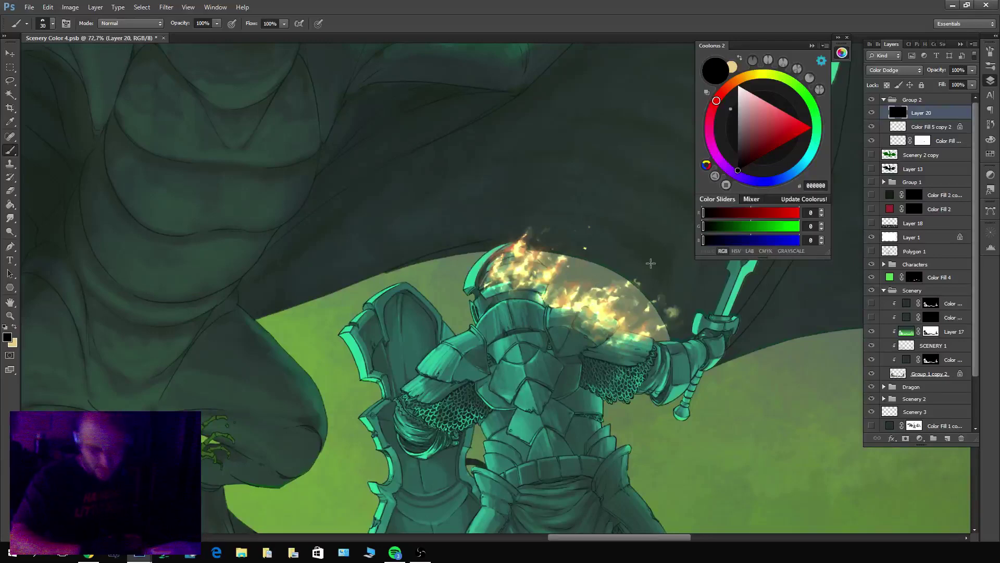
Compare the flames with each Color Fill 5 copy layer hidden and shown, and check them against the whole scene.
{"action": "scroll", "coordinate": [726, 368], "scroll_direction": "down", "scroll_amount": 4}
{"action": "scroll", "coordinate": [667, 442], "scroll_direction": "up", "scroll_amount": 3}
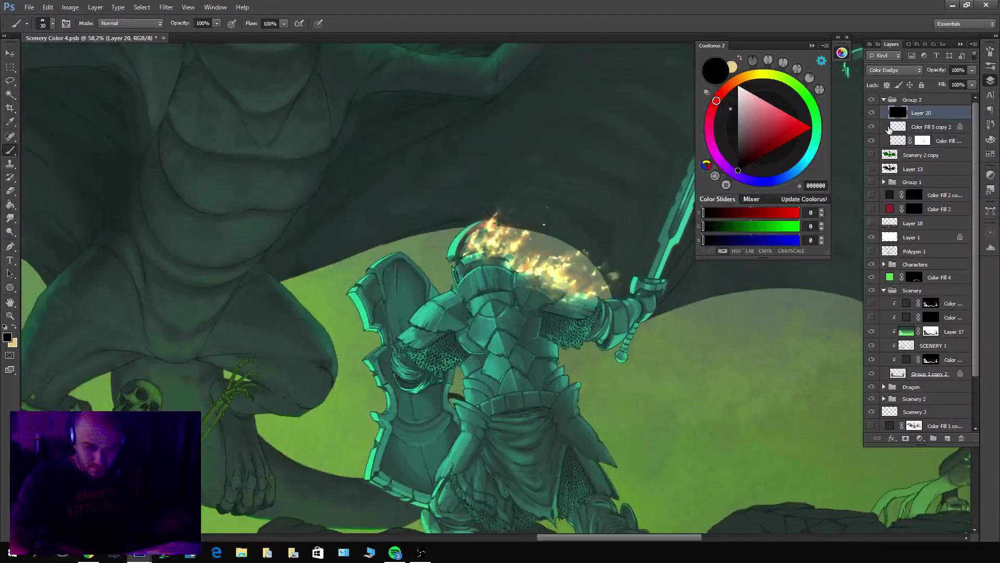
{"action": "left_click", "coordinate": [873, 144]}
{"action": "left_click", "coordinate": [875, 143]}
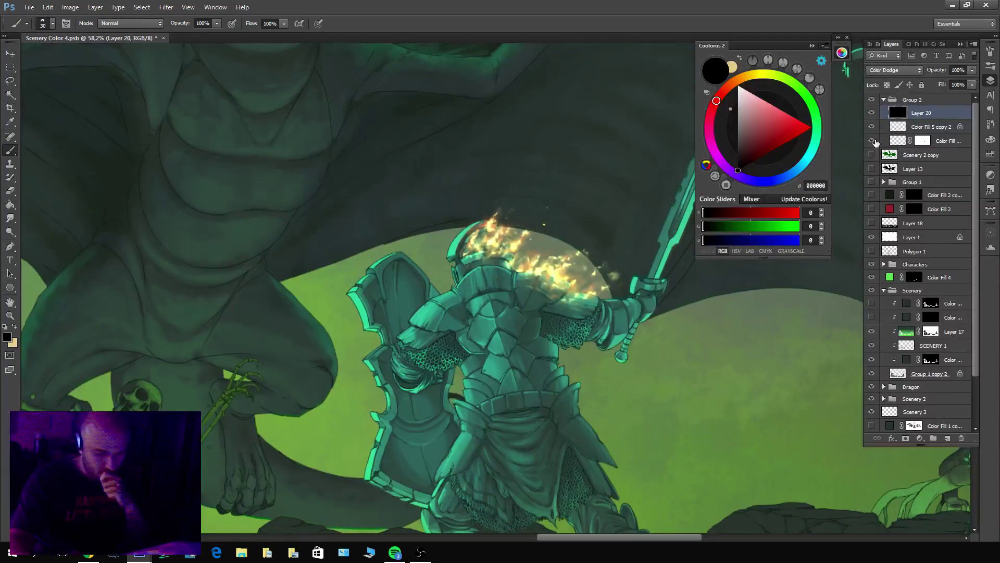
{"action": "left_click", "coordinate": [871, 126]}
{"action": "left_click", "coordinate": [872, 127]}
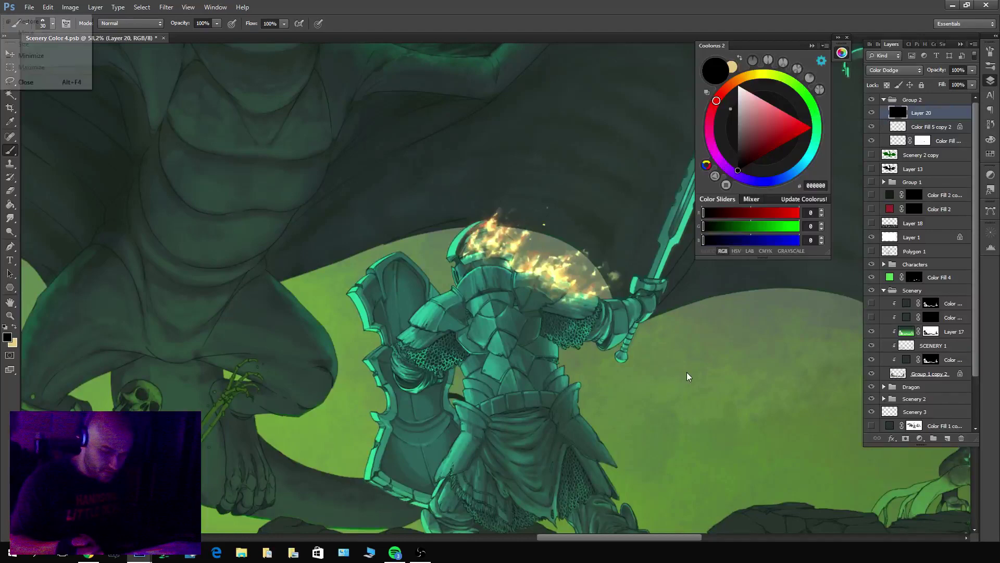
{"action": "scroll", "coordinate": [683, 375], "scroll_direction": "down", "scroll_amount": 5}
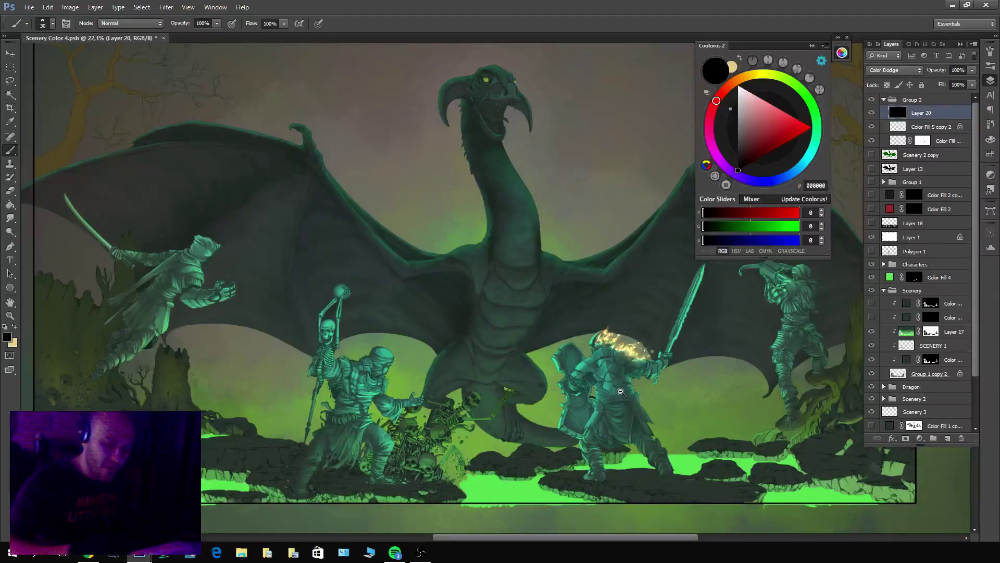
{"action": "left_click_drag", "start_coordinate": [623, 387], "coordinate": [651, 360]}
{"action": "scroll", "coordinate": [613, 296], "scroll_direction": "up", "scroll_amount": 4}
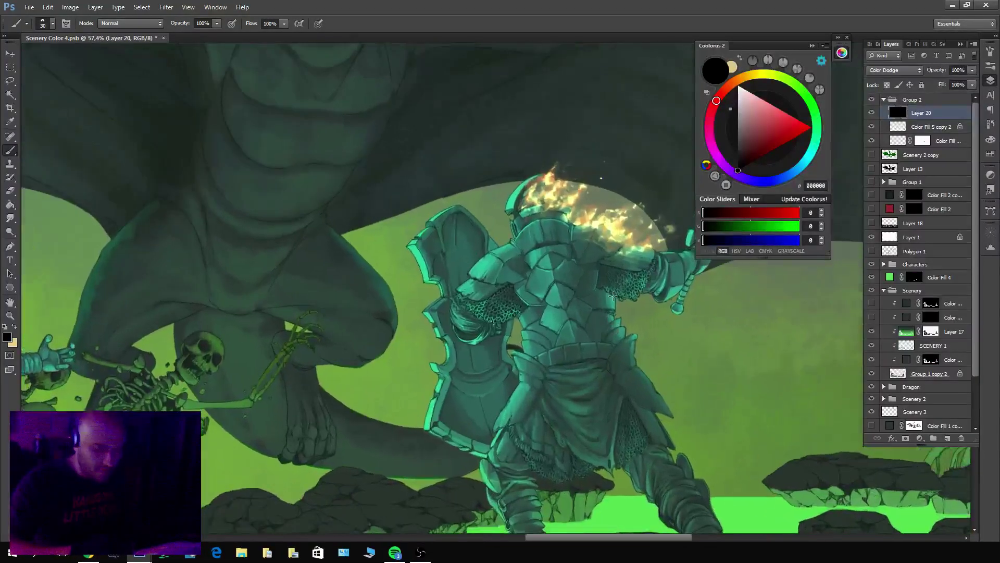
Add a light orange solid colour fill layer above the Color Fill 5 copy layer.
{"action": "left_click", "coordinate": [941, 141]}
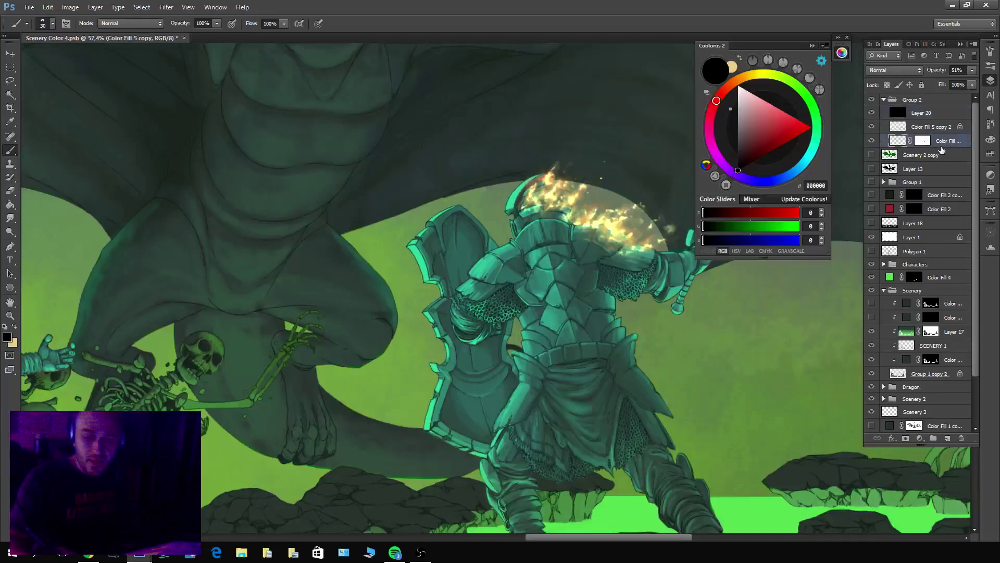
{"action": "left_click", "coordinate": [919, 438]}
{"action": "left_click", "coordinate": [935, 212]}
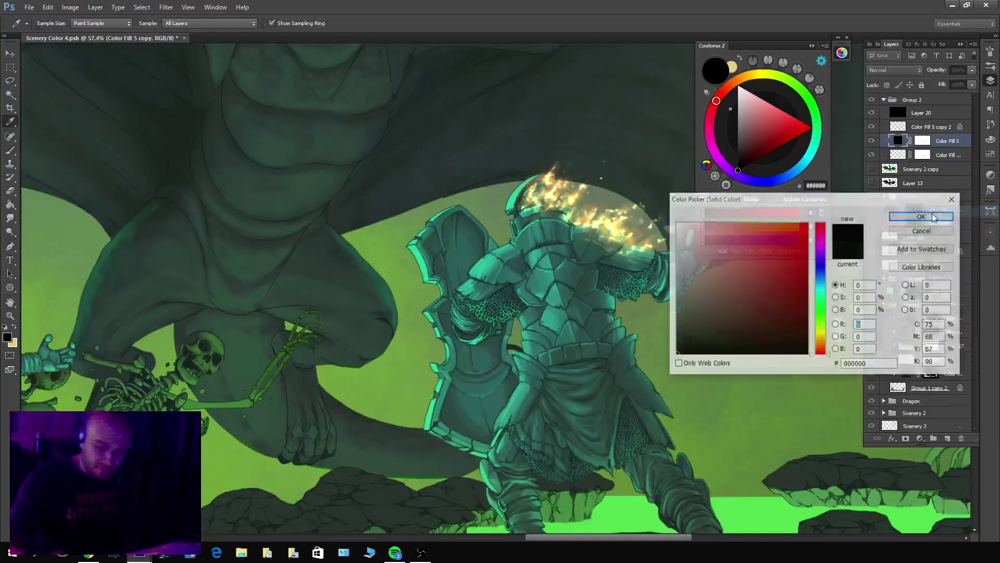
{"action": "left_click_drag", "start_coordinate": [815, 295], "coordinate": [815, 341]}
{"action": "left_click_drag", "start_coordinate": [743, 246], "coordinate": [742, 232]}
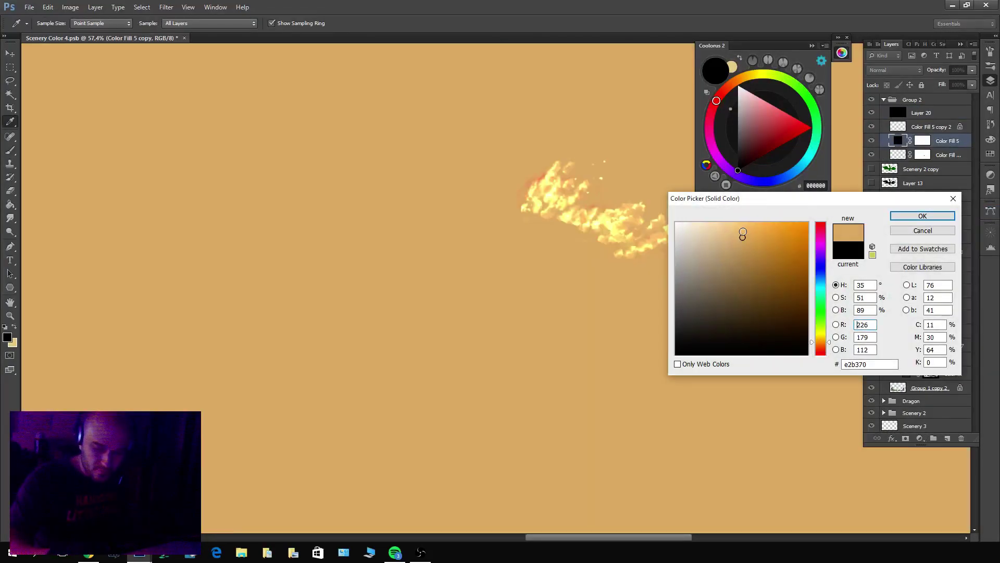
{"action": "left_click", "coordinate": [922, 216]}
{"action": "key", "text": "b"}
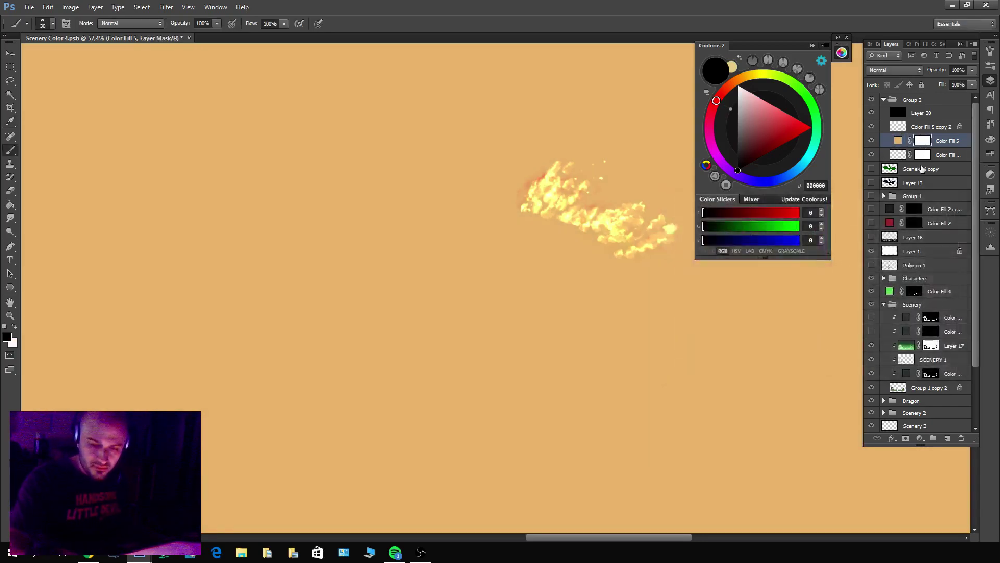
Invert the new fill layer's mask to black and move the layer beneath the Color Fill 5 copy layer.
{"action": "key", "text": "ctrl+i"}
{"action": "left_click_drag", "start_coordinate": [921, 142], "coordinate": [921, 159]}
{"action": "scroll", "coordinate": [648, 296], "scroll_direction": "up", "scroll_amount": 3}
{"action": "scroll", "coordinate": [648, 296], "scroll_direction": "right", "scroll_amount": 3}
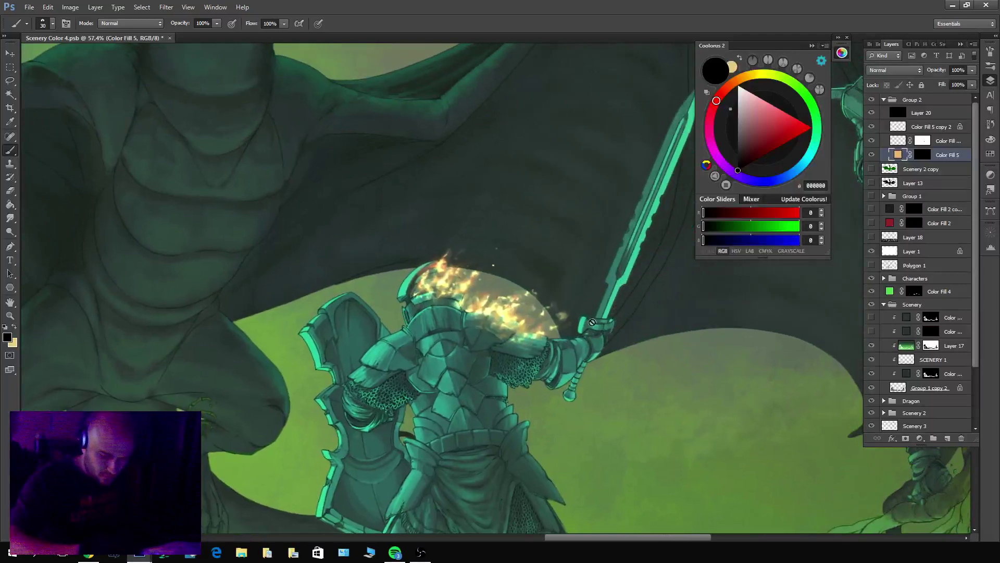
Paint white on the Color Fill 5 mask to reveal an orange flame along the forearm and up beside the sword hilt.
{"action": "left_click", "coordinate": [923, 155]}
{"action": "key", "text": "d"}
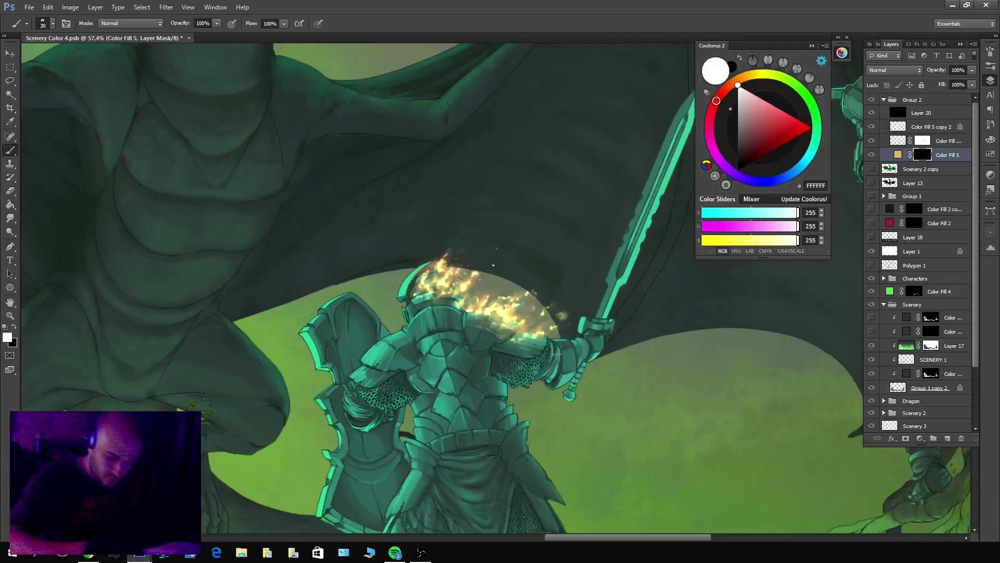
{"action": "mouse_move", "coordinate": [552, 345]}
{"action": "left_mouse_down"}
{"action": "mouse_move", "coordinate": [570, 359]}
{"action": "mouse_move", "coordinate": [572, 328]}
{"action": "mouse_move", "coordinate": [542, 355]}
{"action": "mouse_move", "coordinate": [503, 356]}
{"action": "left_mouse_up"}
{"action": "left_click_drag", "start_coordinate": [573, 335], "coordinate": [586, 300]}
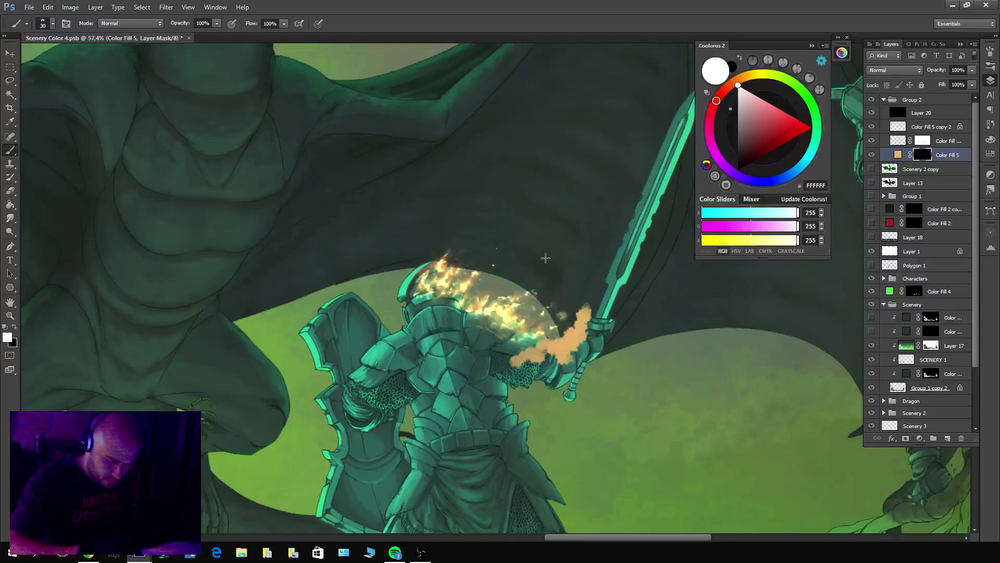
{"action": "left_click_drag", "start_coordinate": [588, 339], "coordinate": [583, 285]}
Refine the flame tongue beside the sword hilt into thin tips with a size 20 brush, alternating black and white on the mask.
{"action": "key", "text": "x"}
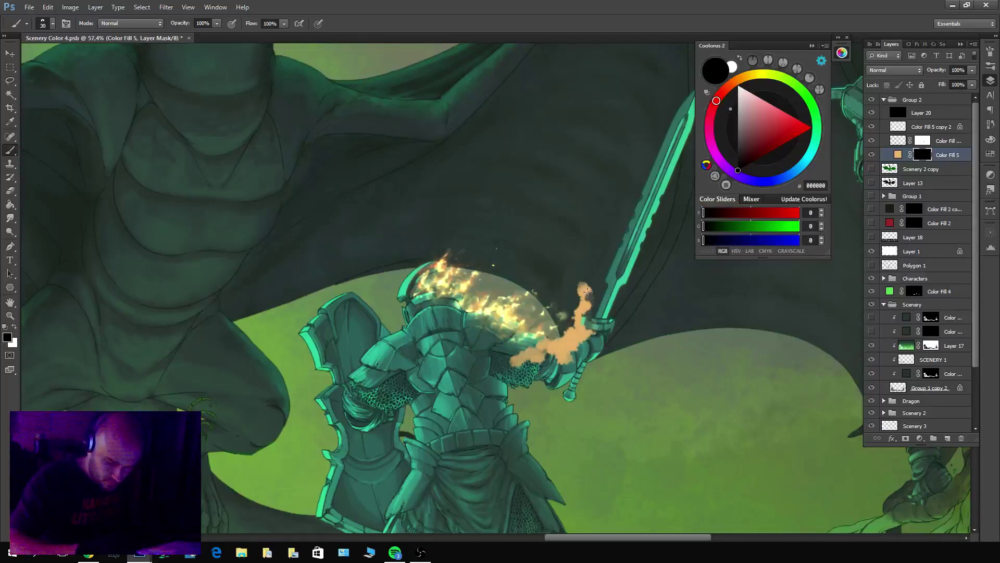
{"action": "key", "text": "bracketleft"}
{"action": "key", "text": "x"}
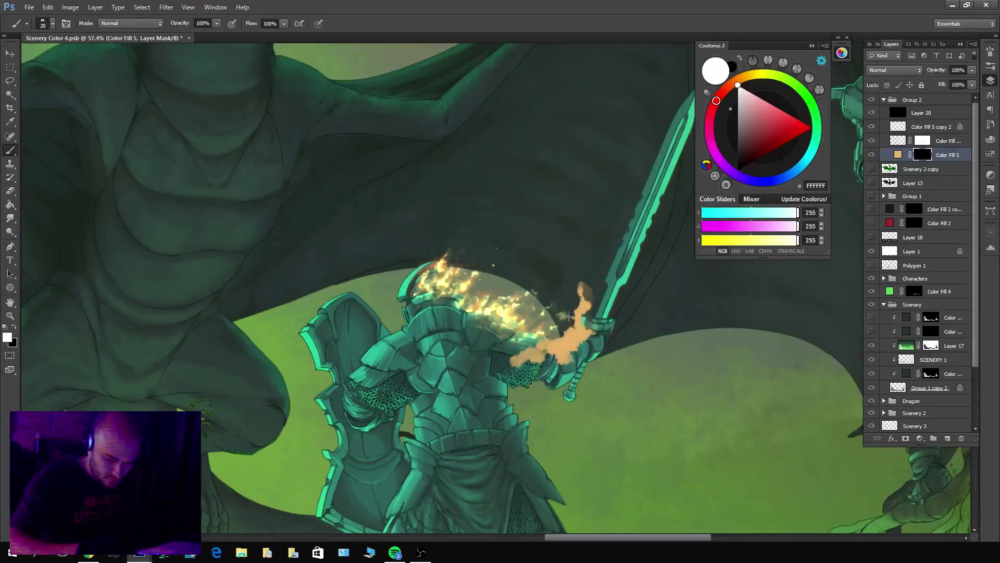
{"action": "left_click_drag", "start_coordinate": [588, 327], "coordinate": [597, 285]}
{"action": "key", "text": "x"}
{"action": "left_click_drag", "start_coordinate": [569, 327], "coordinate": [585, 279]}
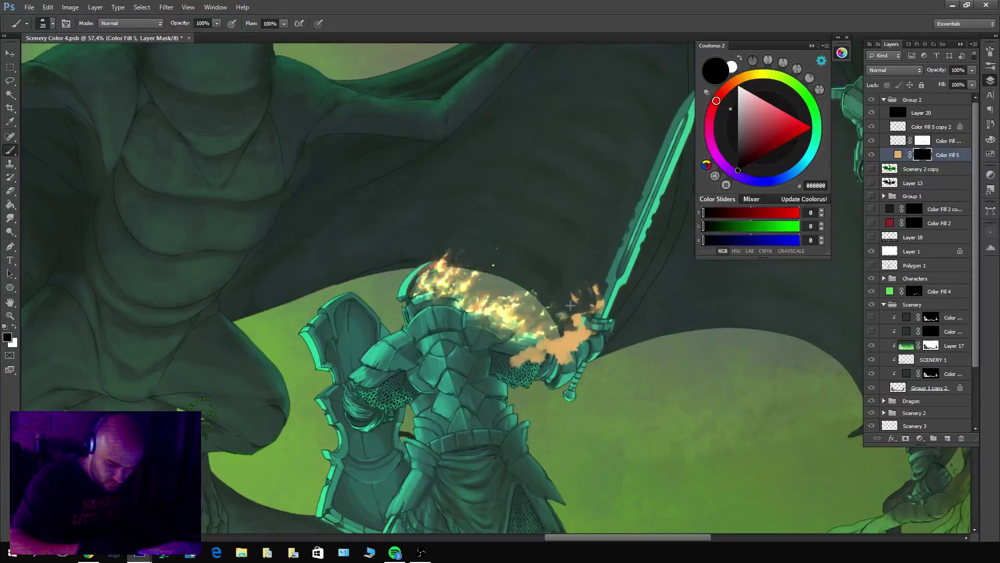
Thicken the orange flame base over the forearm with a size 40 brush on the mask.
{"action": "key", "text": "x"}
{"action": "key", "text": "bracketright"}
{"action": "key", "text": "bracketright"}
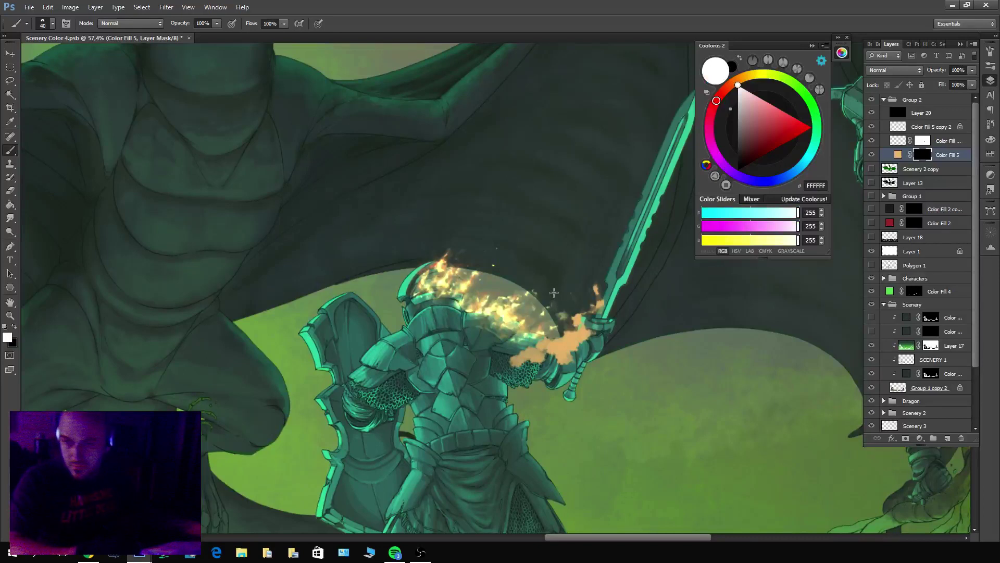
{"action": "key", "text": "x"}
{"action": "mouse_move", "coordinate": [556, 324]}
{"action": "left_mouse_down"}
{"action": "mouse_move", "coordinate": [564, 334]}
{"action": "mouse_move", "coordinate": [549, 327]}
{"action": "left_mouse_up"}
{"action": "key", "text": "x"}
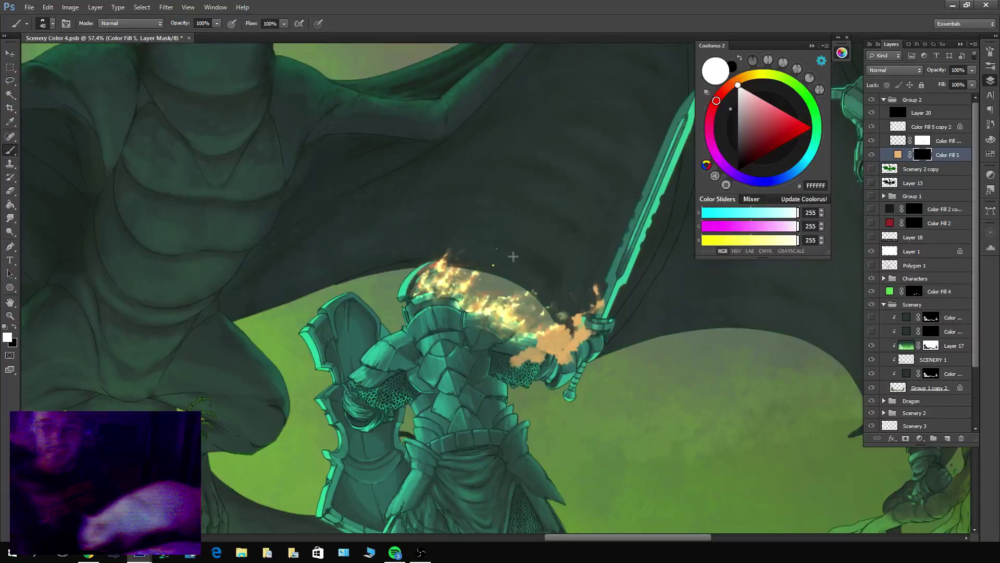
Raise a broader flame tongue from the forearm with white on the mask, carving gaps into it with black.
{"action": "key", "text": "x"}
{"action": "mouse_move", "coordinate": [513, 363]}
{"action": "left_mouse_down"}
{"action": "mouse_move", "coordinate": [551, 361]}
{"action": "mouse_move", "coordinate": [548, 342]}
{"action": "mouse_move", "coordinate": [582, 341]}
{"action": "mouse_move", "coordinate": [545, 339]}
{"action": "mouse_move", "coordinate": [574, 301]}
{"action": "mouse_move", "coordinate": [564, 336]}
{"action": "mouse_move", "coordinate": [568, 313]}
{"action": "mouse_move", "coordinate": [563, 335]}
{"action": "mouse_move", "coordinate": [547, 330]}
{"action": "mouse_move", "coordinate": [568, 298]}
{"action": "mouse_move", "coordinate": [571, 327]}
{"action": "mouse_move", "coordinate": [576, 308]}
{"action": "mouse_move", "coordinate": [551, 312]}
{"action": "mouse_move", "coordinate": [561, 291]}
{"action": "mouse_move", "coordinate": [548, 276]}
{"action": "mouse_move", "coordinate": [588, 320]}
{"action": "mouse_move", "coordinate": [560, 324]}
{"action": "mouse_move", "coordinate": [566, 300]}
{"action": "mouse_move", "coordinate": [575, 301]}
{"action": "mouse_move", "coordinate": [560, 321]}
{"action": "mouse_move", "coordinate": [568, 298]}
{"action": "mouse_move", "coordinate": [587, 307]}
{"action": "mouse_move", "coordinate": [572, 286]}
{"action": "left_mouse_up"}
{"action": "key", "text": "x"}
{"action": "key", "text": "x"}
{"action": "key", "text": "x"}
{"action": "key", "text": "x"}
{"action": "key", "text": "x"}
{"action": "key", "text": "x"}
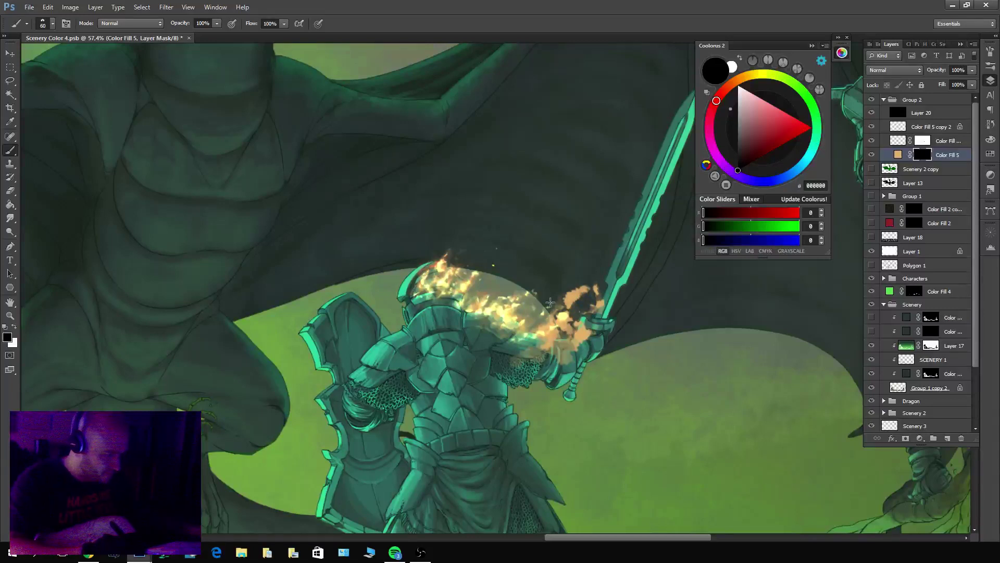
Extend the orange flames upward from the forearm and across the base of the sword blade with a size 60 brush.
{"action": "key", "text": "x"}
{"action": "mouse_move", "coordinate": [558, 325]}
{"action": "left_mouse_down"}
{"action": "mouse_move", "coordinate": [575, 300]}
{"action": "mouse_move", "coordinate": [591, 299]}
{"action": "mouse_move", "coordinate": [553, 305]}
{"action": "mouse_move", "coordinate": [573, 270]}
{"action": "left_mouse_up"}
{"action": "key", "text": "x"}
{"action": "mouse_move", "coordinate": [574, 321]}
{"action": "left_mouse_down"}
{"action": "mouse_move", "coordinate": [557, 341]}
{"action": "mouse_move", "coordinate": [575, 355]}
{"action": "mouse_move", "coordinate": [591, 338]}
{"action": "mouse_move", "coordinate": [568, 367]}
{"action": "mouse_move", "coordinate": [592, 349]}
{"action": "mouse_move", "coordinate": [586, 333]}
{"action": "mouse_move", "coordinate": [596, 345]}
{"action": "mouse_move", "coordinate": [580, 335]}
{"action": "mouse_move", "coordinate": [570, 348]}
{"action": "mouse_move", "coordinate": [599, 344]}
{"action": "mouse_move", "coordinate": [596, 330]}
{"action": "mouse_move", "coordinate": [632, 281]}
{"action": "left_mouse_up"}
Extend the orange flames around the sword hilt and gauntlet with a size 60 brush, alternating black and white on the mask.
{"action": "key", "text": "x"}
{"action": "key", "text": "x"}
{"action": "key", "text": "x"}
{"action": "key", "text": "x"}
{"action": "mouse_move", "coordinate": [587, 314]}
{"action": "left_mouse_down"}
{"action": "mouse_move", "coordinate": [615, 295]}
{"action": "mouse_move", "coordinate": [616, 266]}
{"action": "left_mouse_up"}
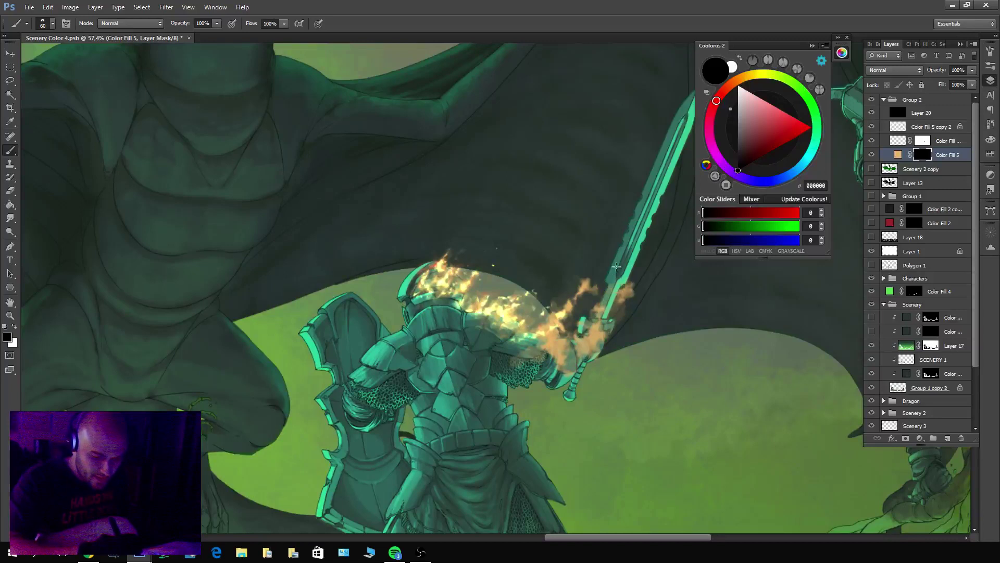
{"action": "mouse_move", "coordinate": [556, 350]}
{"action": "left_mouse_down"}
{"action": "mouse_move", "coordinate": [579, 351]}
{"action": "mouse_move", "coordinate": [600, 330]}
{"action": "mouse_move", "coordinate": [588, 345]}
{"action": "mouse_move", "coordinate": [573, 341]}
{"action": "mouse_move", "coordinate": [580, 336]}
{"action": "mouse_move", "coordinate": [589, 353]}
{"action": "mouse_move", "coordinate": [586, 310]}
{"action": "left_mouse_up"}
{"action": "key", "text": "x"}
{"action": "key", "text": "x"}
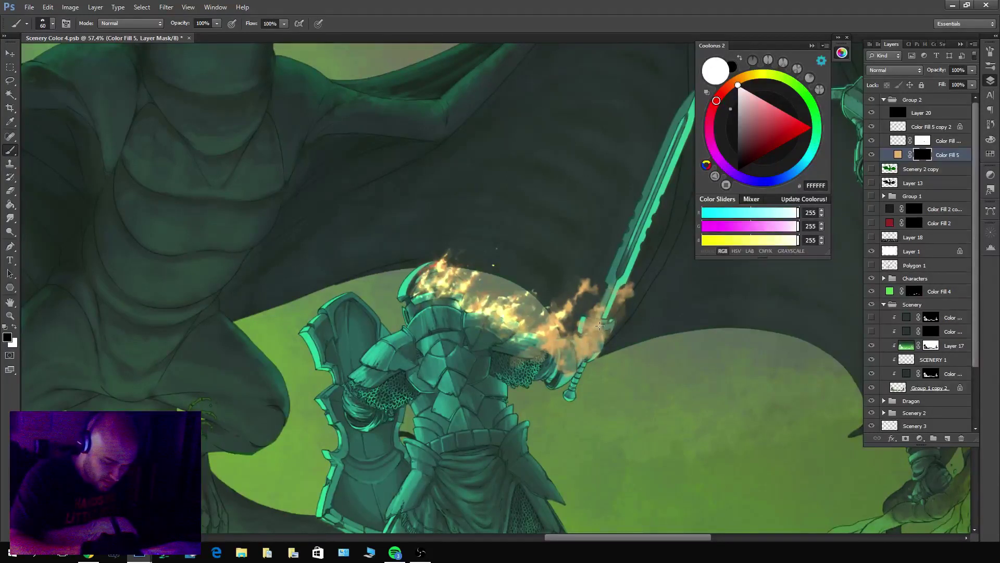
{"action": "mouse_move", "coordinate": [599, 354]}
{"action": "left_mouse_down"}
{"action": "mouse_move", "coordinate": [573, 346]}
{"action": "mouse_move", "coordinate": [592, 285]}
{"action": "mouse_move", "coordinate": [594, 295]}
{"action": "mouse_move", "coordinate": [642, 228]}
{"action": "mouse_move", "coordinate": [592, 288]}
{"action": "mouse_move", "coordinate": [544, 306]}
{"action": "left_mouse_up"}
{"action": "key", "text": "x"}
{"action": "key", "text": "x"}
{"action": "key", "text": "x"}
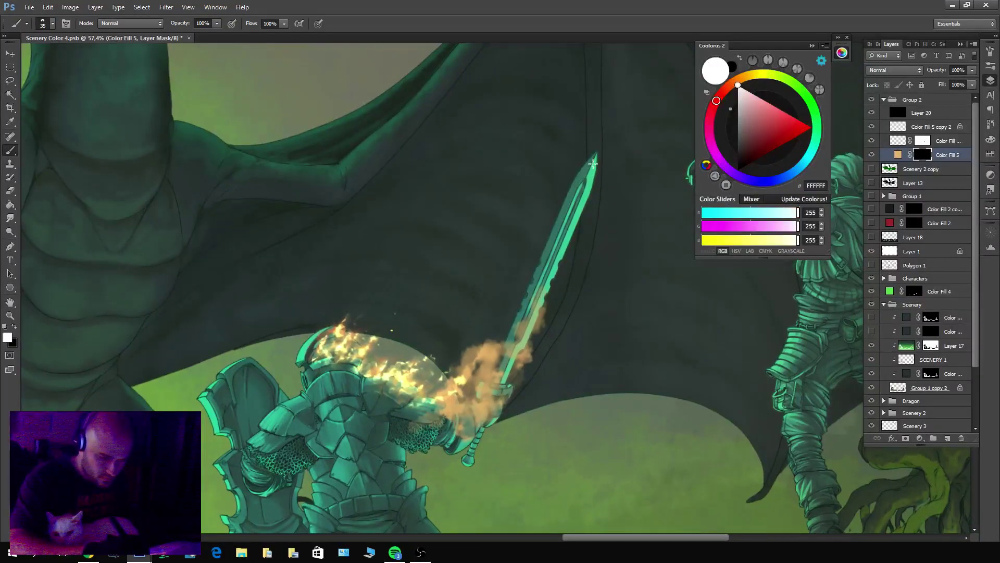
Paint an orange flame base along the sword blade from its tip to the hilt with a size 35 brush on the mask.
{"action": "mouse_move", "coordinate": [594, 156]}
{"action": "left_mouse_down"}
{"action": "mouse_move", "coordinate": [653, 158]}
{"action": "mouse_move", "coordinate": [585, 209]}
{"action": "mouse_move", "coordinate": [520, 354]}
{"action": "left_mouse_up"}
{"action": "key", "text": "x"}
{"action": "mouse_move", "coordinate": [570, 250]}
{"action": "left_mouse_down"}
{"action": "mouse_move", "coordinate": [603, 188]}
{"action": "mouse_move", "coordinate": [587, 157]}
{"action": "mouse_move", "coordinate": [571, 202]}
{"action": "mouse_move", "coordinate": [581, 219]}
{"action": "mouse_move", "coordinate": [592, 171]}
{"action": "mouse_move", "coordinate": [494, 392]}
{"action": "mouse_move", "coordinate": [506, 378]}
{"action": "mouse_move", "coordinate": [517, 391]}
{"action": "mouse_move", "coordinate": [552, 380]}
{"action": "mouse_move", "coordinate": [536, 399]}
{"action": "mouse_move", "coordinate": [544, 384]}
{"action": "mouse_move", "coordinate": [527, 375]}
{"action": "mouse_move", "coordinate": [537, 365]}
{"action": "mouse_move", "coordinate": [586, 366]}
{"action": "mouse_move", "coordinate": [543, 358]}
{"action": "mouse_move", "coordinate": [561, 371]}
{"action": "mouse_move", "coordinate": [552, 376]}
{"action": "mouse_move", "coordinate": [549, 351]}
{"action": "mouse_move", "coordinate": [561, 345]}
{"action": "mouse_move", "coordinate": [566, 315]}
{"action": "mouse_move", "coordinate": [531, 359]}
{"action": "mouse_move", "coordinate": [548, 327]}
{"action": "mouse_move", "coordinate": [584, 307]}
{"action": "mouse_move", "coordinate": [574, 357]}
{"action": "mouse_move", "coordinate": [548, 403]}
{"action": "left_mouse_up"}
{"action": "key", "text": "x"}
{"action": "key", "text": "x"}
Enlarge the brush to 70 and paint flame tongues flaring outward from the blade's trailing edge, alternating white and black on the mask.
{"action": "key", "text": "bracketright"}
{"action": "key", "text": "bracketright"}
{"action": "key", "text": "bracketright"}
{"action": "key", "text": "bracketright"}
{"action": "key", "text": "bracketright"}
{"action": "key", "text": "x"}
{"action": "key", "text": "x"}
{"action": "key", "text": "x"}
{"action": "key", "text": "x"}
{"action": "key", "text": "x"}
{"action": "mouse_move", "coordinate": [568, 312]}
{"action": "left_mouse_down"}
{"action": "mouse_move", "coordinate": [588, 304]}
{"action": "mouse_move", "coordinate": [556, 295]}
{"action": "mouse_move", "coordinate": [575, 296]}
{"action": "mouse_move", "coordinate": [611, 263]}
{"action": "mouse_move", "coordinate": [569, 277]}
{"action": "mouse_move", "coordinate": [587, 293]}
{"action": "mouse_move", "coordinate": [612, 282]}
{"action": "mouse_move", "coordinate": [589, 282]}
{"action": "mouse_move", "coordinate": [633, 270]}
{"action": "mouse_move", "coordinate": [568, 272]}
{"action": "mouse_move", "coordinate": [625, 229]}
{"action": "left_mouse_up"}
{"action": "key", "text": "x"}
{"action": "key", "text": "x"}
{"action": "key", "text": "x"}
{"action": "key", "text": "x"}
{"action": "key", "text": "x"}
{"action": "key", "text": "x"}
Carve gaps between the flame tongues on the upper blade and shape the wisp trailing from the sword tip.
{"action": "mouse_move", "coordinate": [625, 234]}
{"action": "left_mouse_down"}
{"action": "mouse_move", "coordinate": [578, 260]}
{"action": "mouse_move", "coordinate": [605, 203]}
{"action": "mouse_move", "coordinate": [579, 239]}
{"action": "left_mouse_up"}
{"action": "key", "text": "x"}
{"action": "key", "text": "x"}
{"action": "key", "text": "x"}
{"action": "left_click_drag", "start_coordinate": [593, 198], "coordinate": [630, 175]}
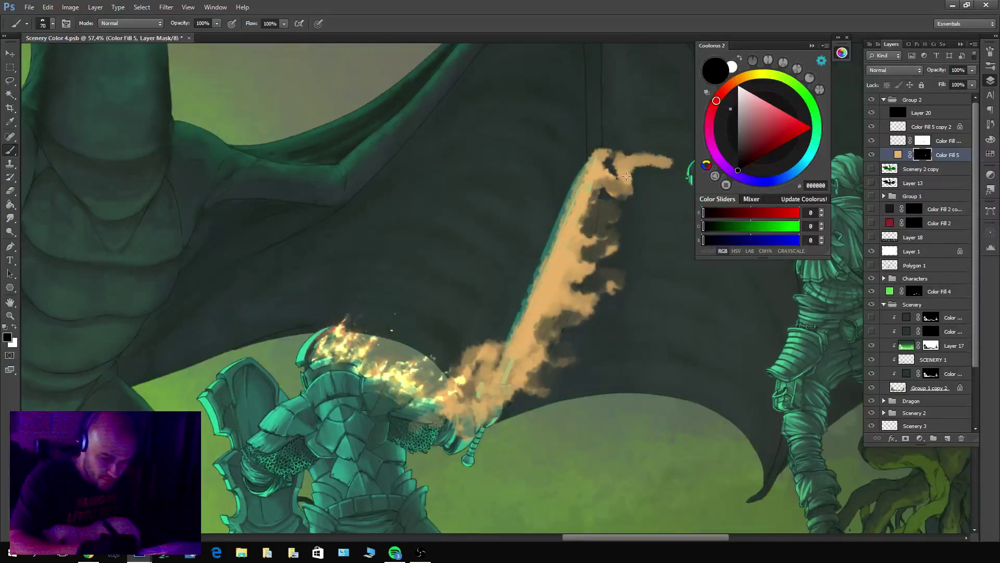
{"action": "key", "text": "x"}
{"action": "mouse_move", "coordinate": [579, 234]}
{"action": "left_mouse_down"}
{"action": "mouse_move", "coordinate": [627, 181]}
{"action": "mouse_move", "coordinate": [612, 213]}
{"action": "left_mouse_up"}
{"action": "key", "text": "x"}
{"action": "left_click_drag", "start_coordinate": [640, 161], "coordinate": [599, 154]}
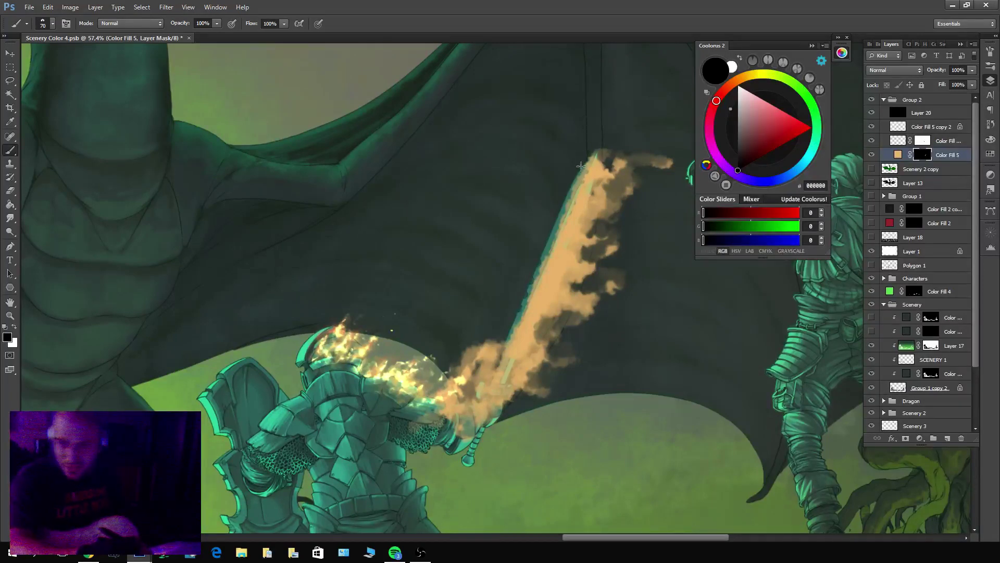
Mask the orange off the blade's surface with black strokes from the sword tip down toward the hilt.
{"action": "left_click_drag", "start_coordinate": [596, 153], "coordinate": [542, 275]}
{"action": "left_click_drag", "start_coordinate": [582, 183], "coordinate": [509, 357]}
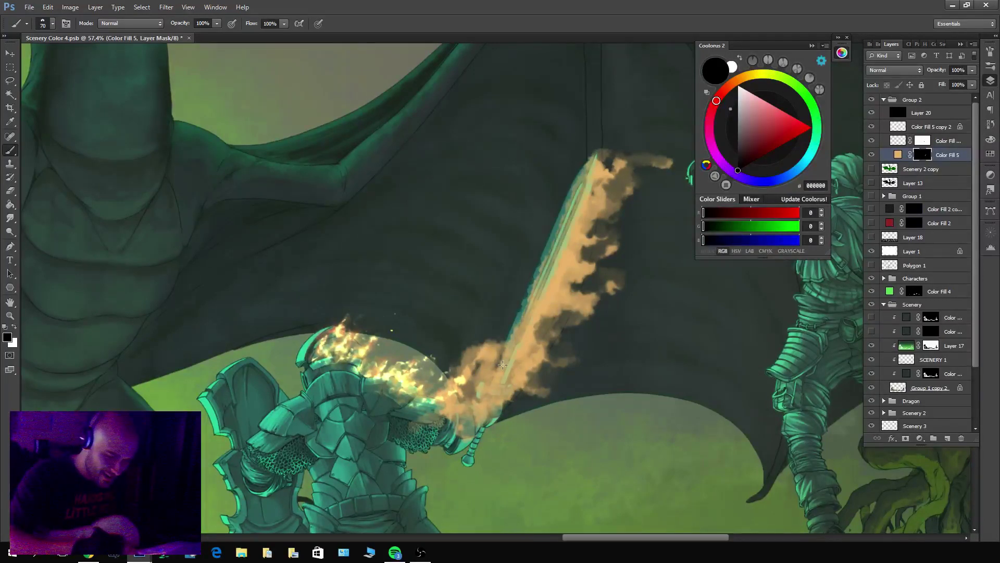
{"action": "left_click_drag", "start_coordinate": [546, 256], "coordinate": [507, 357]}
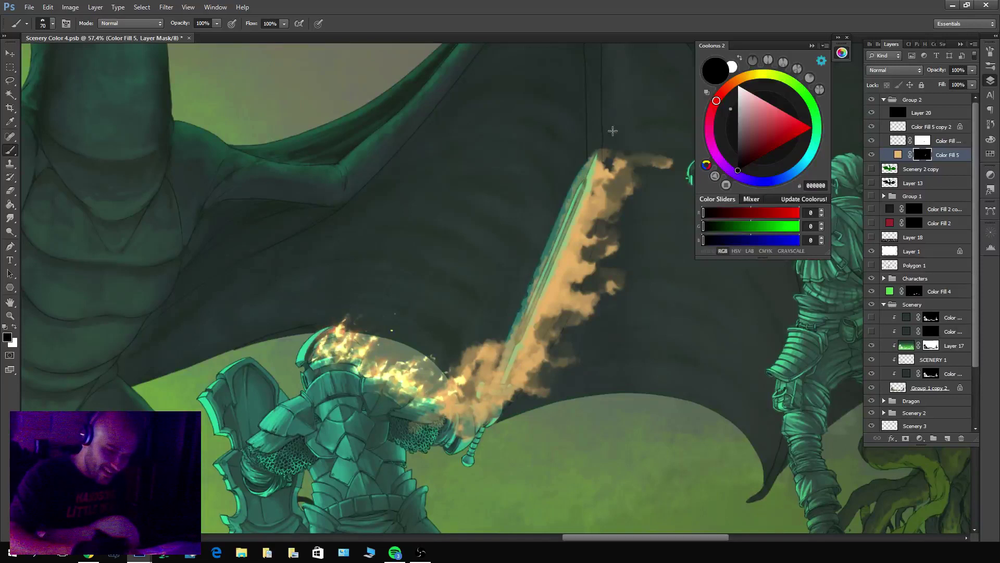
Raise the flame wisp beyond the sword tip with white, and break up the flames beside the blade with black.
{"action": "key", "text": "x"}
{"action": "mouse_move", "coordinate": [615, 151]}
{"action": "left_mouse_down"}
{"action": "mouse_move", "coordinate": [609, 173]}
{"action": "mouse_move", "coordinate": [654, 157]}
{"action": "mouse_move", "coordinate": [612, 152]}
{"action": "mouse_move", "coordinate": [619, 177]}
{"action": "mouse_move", "coordinate": [617, 168]}
{"action": "mouse_move", "coordinate": [655, 152]}
{"action": "mouse_move", "coordinate": [617, 135]}
{"action": "left_mouse_up"}
{"action": "key", "text": "x"}
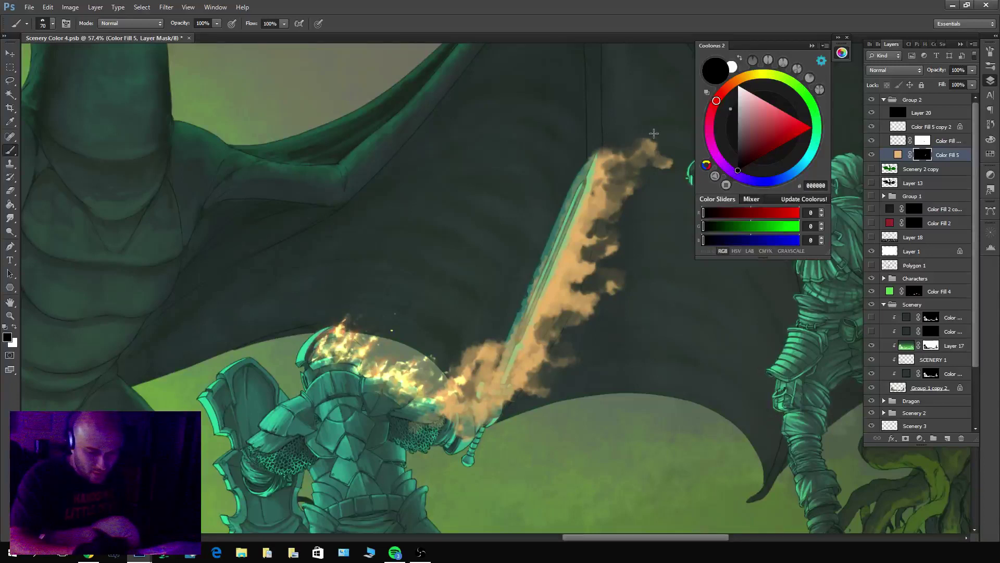
{"action": "mouse_move", "coordinate": [626, 191]}
{"action": "left_mouse_down"}
{"action": "mouse_move", "coordinate": [586, 237]}
{"action": "mouse_move", "coordinate": [552, 312]}
{"action": "mouse_move", "coordinate": [596, 274]}
{"action": "mouse_move", "coordinate": [573, 299]}
{"action": "left_mouse_up"}
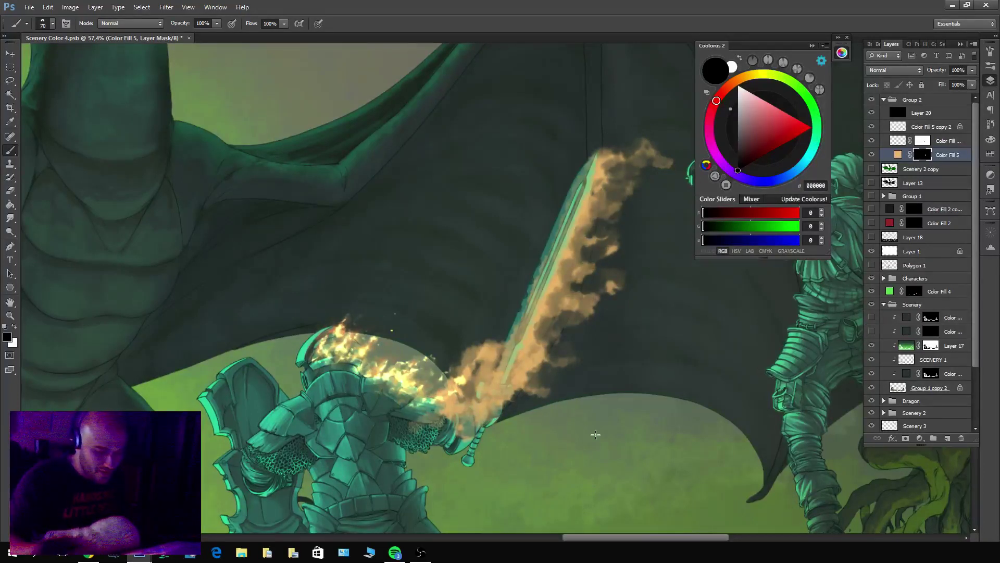
Add flame puffs on both sides of the blade's base, and soften their outer edge with black on the mask.
{"action": "key", "text": "x"}
{"action": "mouse_move", "coordinate": [485, 362]}
{"action": "left_mouse_down"}
{"action": "mouse_move", "coordinate": [508, 322]}
{"action": "mouse_move", "coordinate": [500, 338]}
{"action": "mouse_move", "coordinate": [470, 352]}
{"action": "left_mouse_up"}
{"action": "key", "text": "x"}
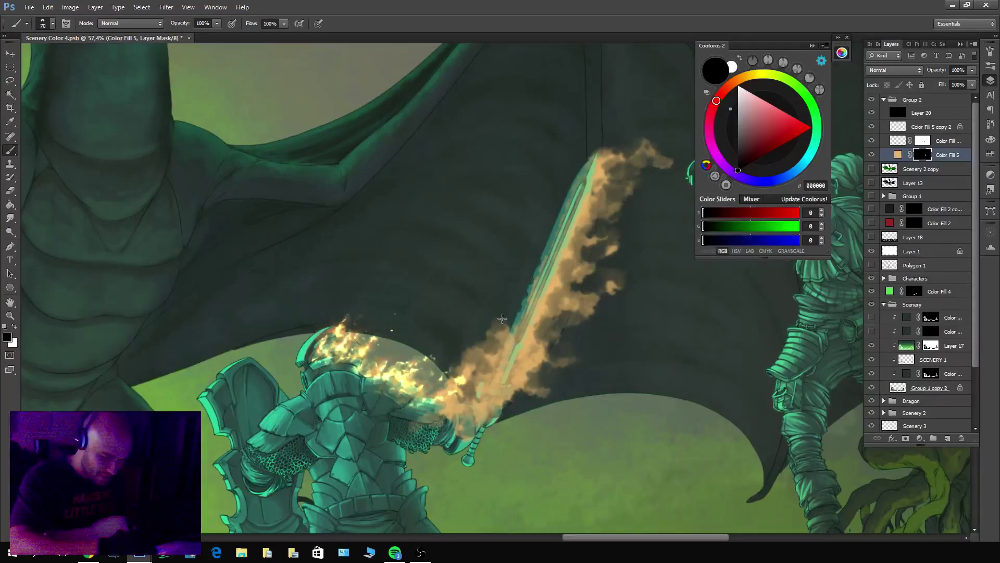
{"action": "key", "text": "x"}
{"action": "mouse_move", "coordinate": [516, 411]}
{"action": "left_mouse_down"}
{"action": "mouse_move", "coordinate": [546, 382]}
{"action": "mouse_move", "coordinate": [583, 396]}
{"action": "mouse_move", "coordinate": [523, 410]}
{"action": "mouse_move", "coordinate": [514, 423]}
{"action": "mouse_move", "coordinate": [544, 364]}
{"action": "left_mouse_up"}
{"action": "key", "text": "x"}
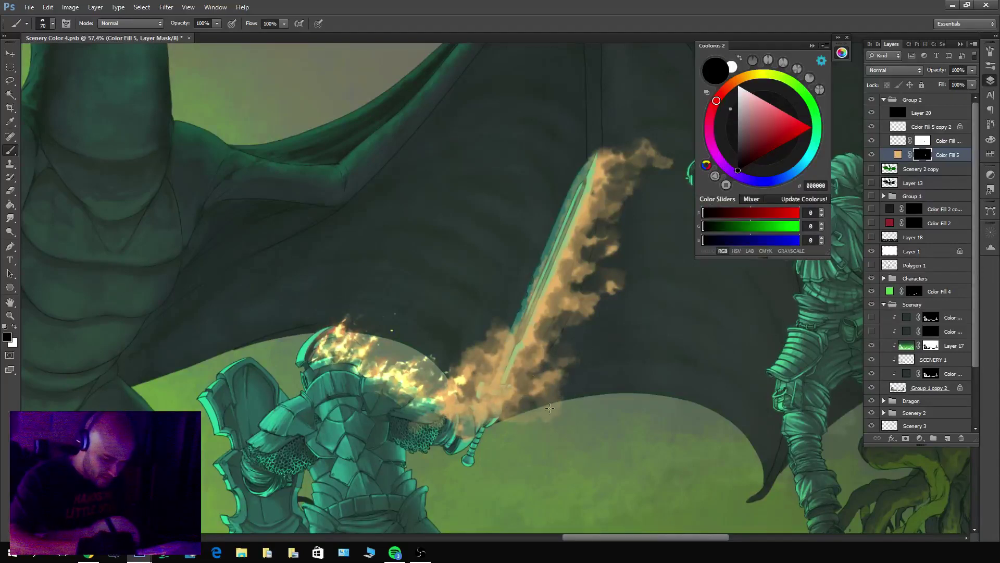
{"action": "left_click_drag", "start_coordinate": [550, 407], "coordinate": [581, 369]}
{"action": "mouse_move", "coordinate": [592, 330]}
{"action": "left_mouse_down"}
{"action": "mouse_move", "coordinate": [614, 308]}
{"action": "mouse_move", "coordinate": [620, 335]}
{"action": "mouse_move", "coordinate": [555, 375]}
{"action": "left_mouse_up"}
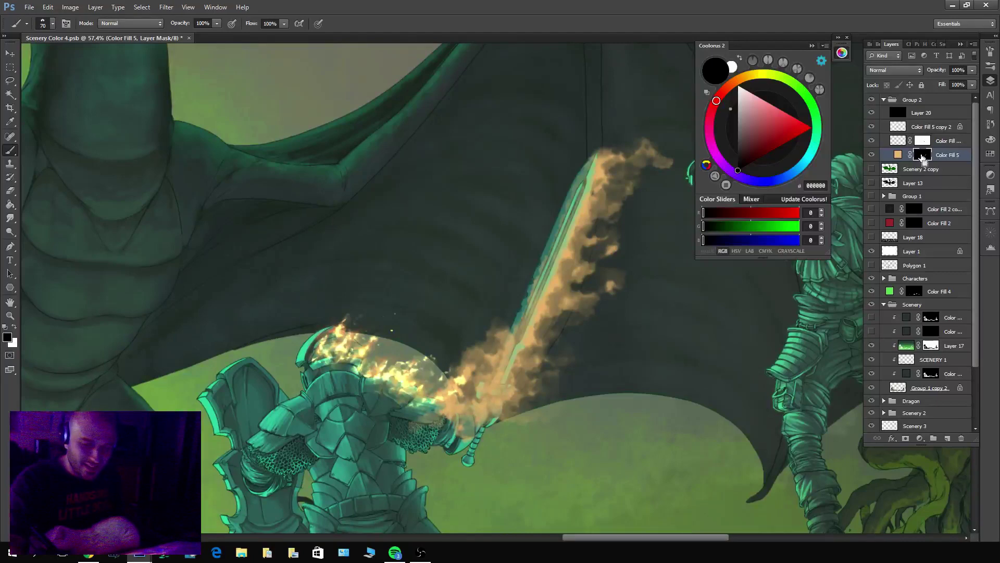
Duplicate the orange Color Fill 5 layer and recolor the copy pale yellow.
{"action": "key", "text": "ctrl+j"}
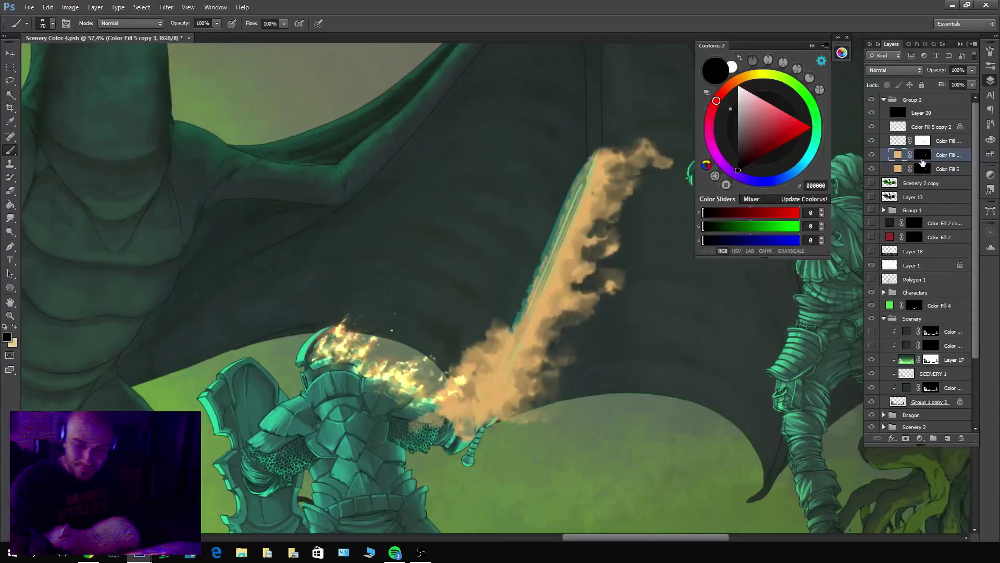
{"action": "double_click", "coordinate": [898, 154]}
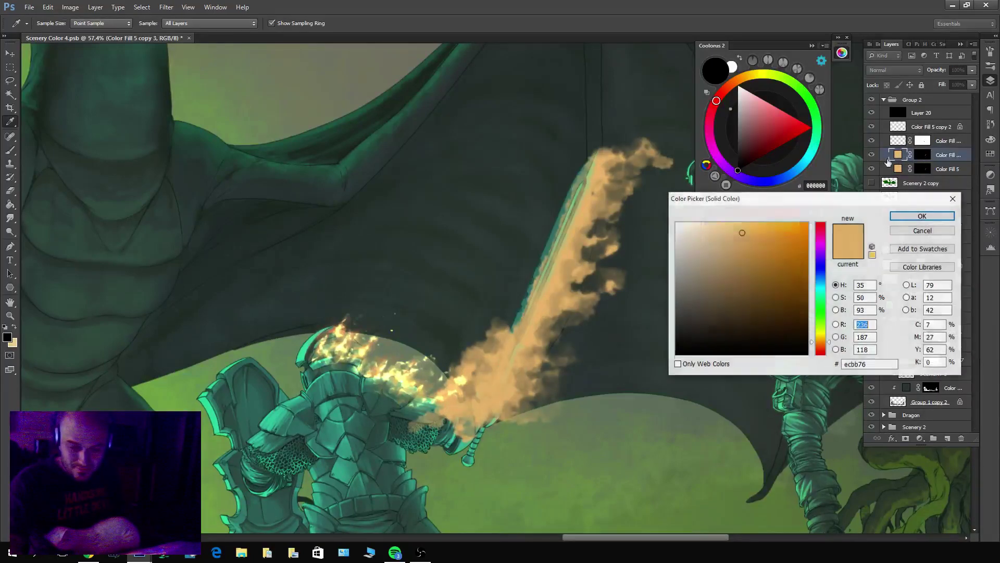
{"action": "left_click", "coordinate": [821, 341]}
{"action": "left_click_drag", "start_coordinate": [820, 341], "coordinate": [821, 335]}
{"action": "left_click_drag", "start_coordinate": [729, 227], "coordinate": [717, 226]}
{"action": "left_click", "coordinate": [922, 216]}
{"action": "key", "text": "b"}
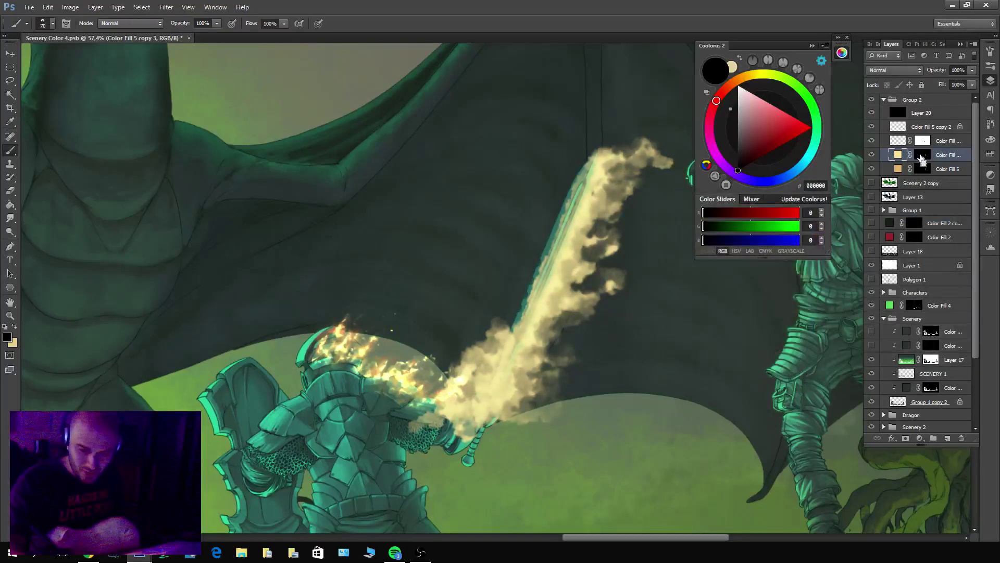
Hide the orange Color Fill 5 layer, load its flame shape as a selection and contract that selection.
{"action": "left_click", "coordinate": [871, 169]}
{"action": "left_click", "coordinate": [899, 168], "text": "ctrl"}
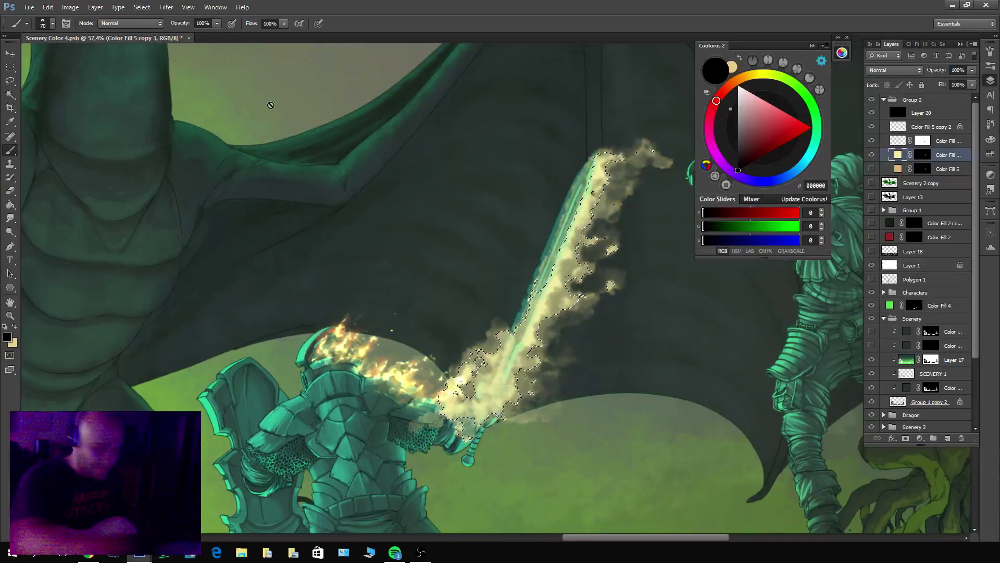
{"action": "left_click", "coordinate": [142, 7]}
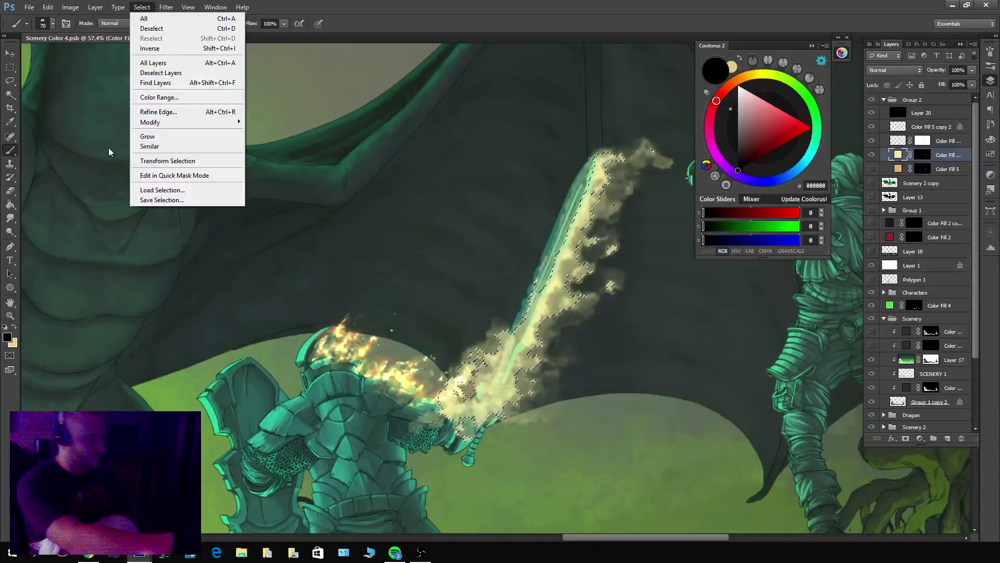
{"action": "mouse_move", "coordinate": [160, 125]}
{"action": "left_click", "coordinate": [80, 151]}
{"action": "key", "text": "Return"}
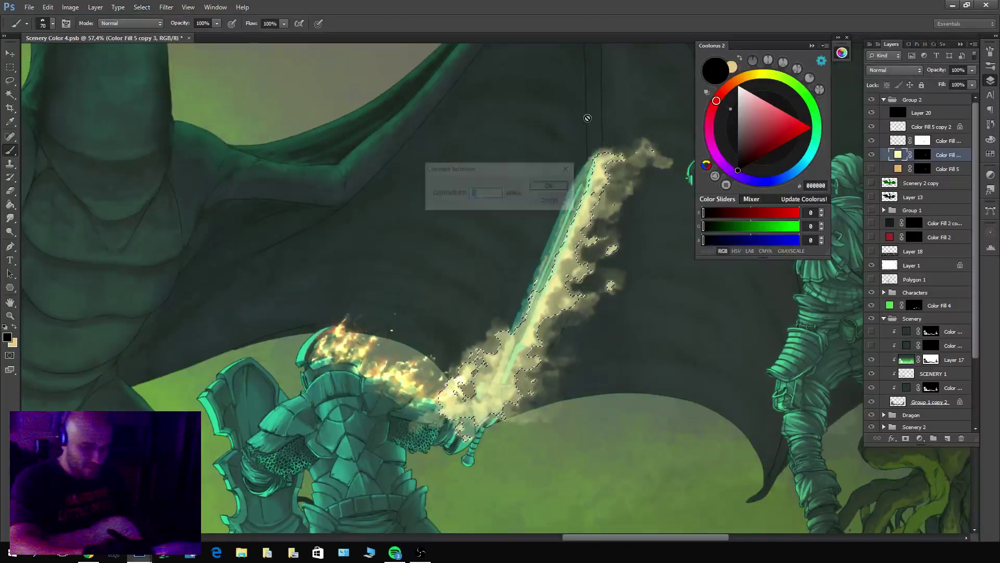
{"action": "key", "text": "x"}
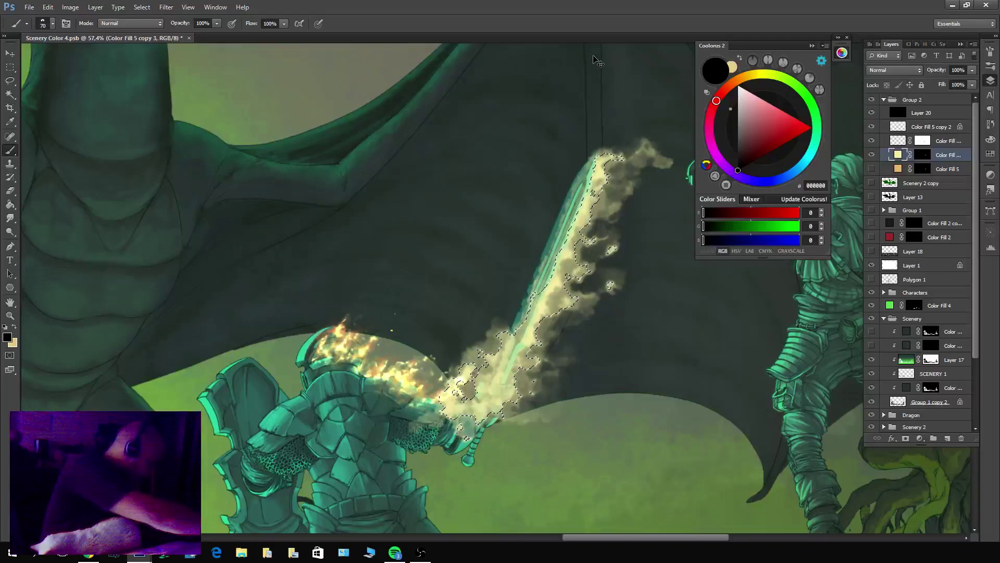
Trim the pale yellow layer's mask to the contracted flame selection, and deselect.
{"action": "left_click", "coordinate": [920, 158]}
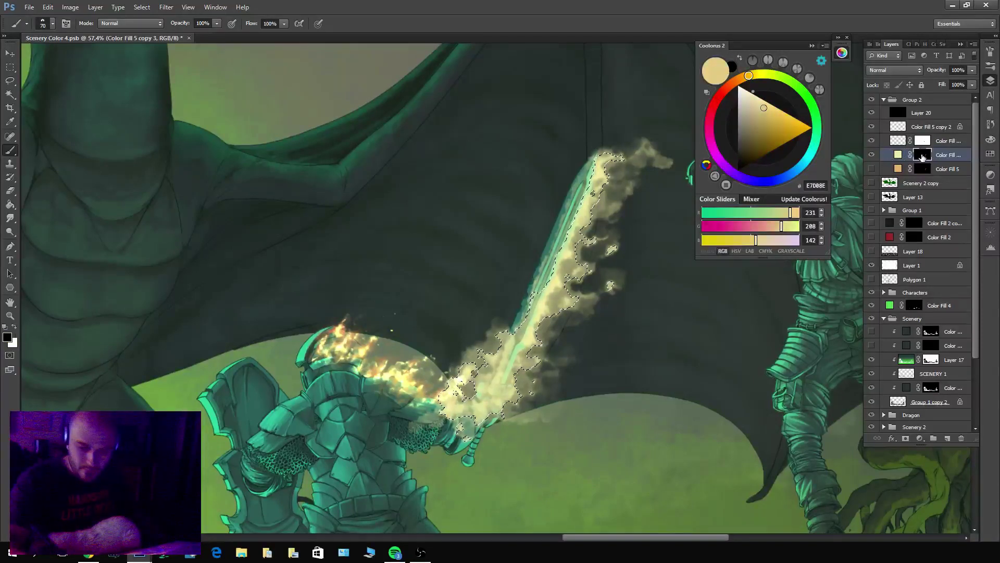
{"action": "key", "text": "ctrl+i"}
{"action": "key", "text": "ctrl+i"}
{"action": "key", "text": "x"}
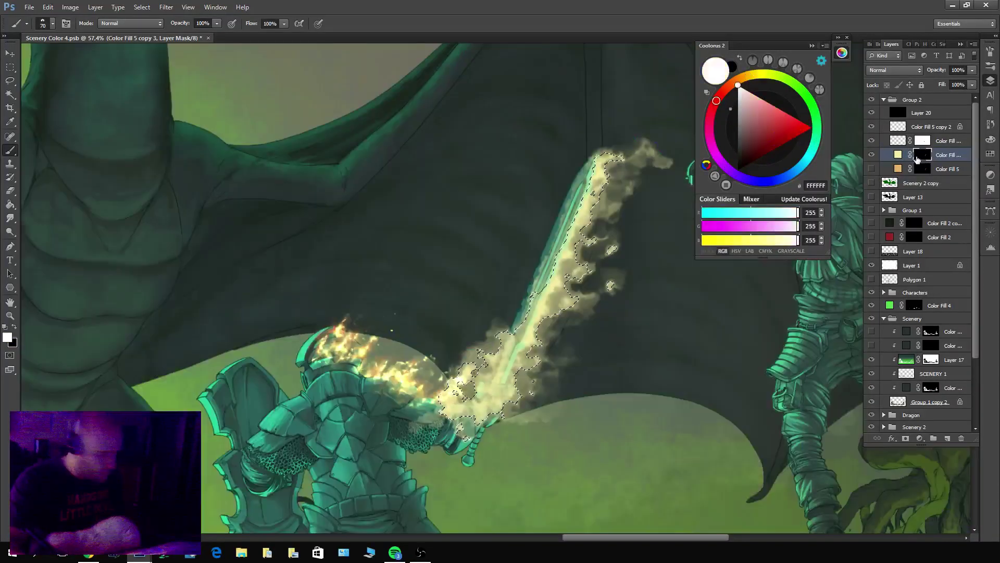
{"action": "key", "text": "ctrl+d"}
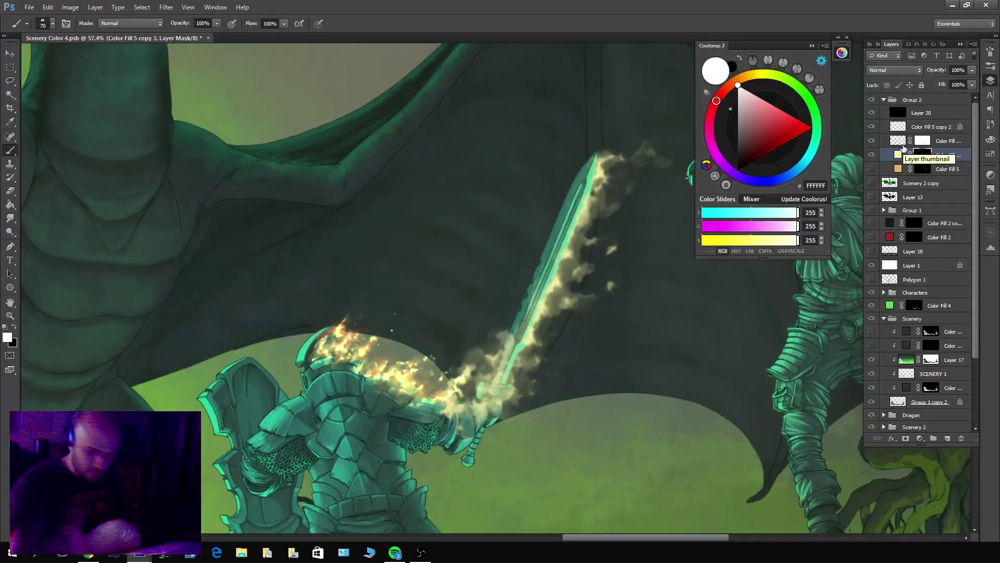
Show the orange Color Fill 5 layer again and apply a Gaussian Blur with a 7.8-pixel radius to it.
{"action": "left_click", "coordinate": [873, 169]}
{"action": "left_click", "coordinate": [886, 169]}
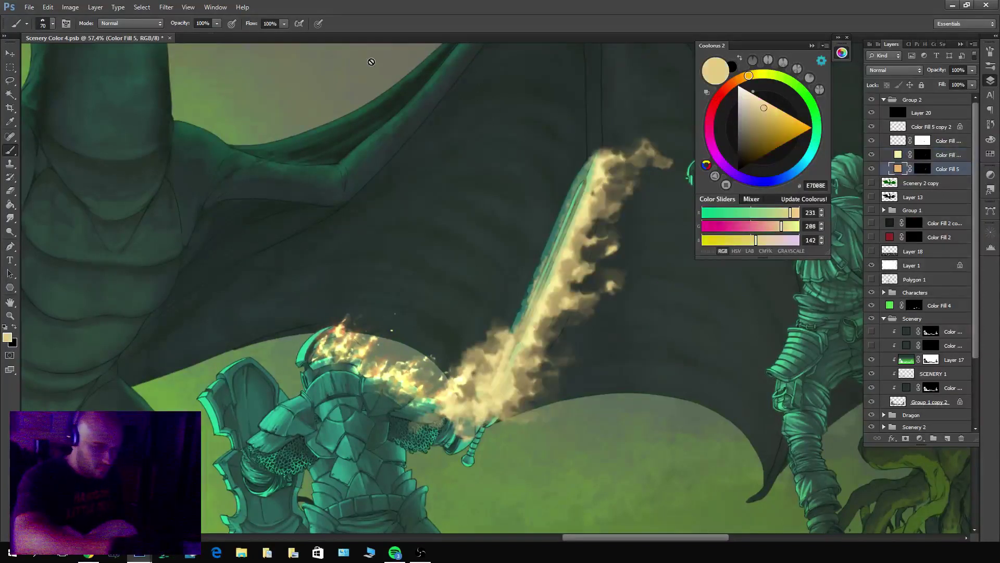
{"action": "left_click", "coordinate": [166, 7]}
{"action": "mouse_move", "coordinate": [172, 106]}
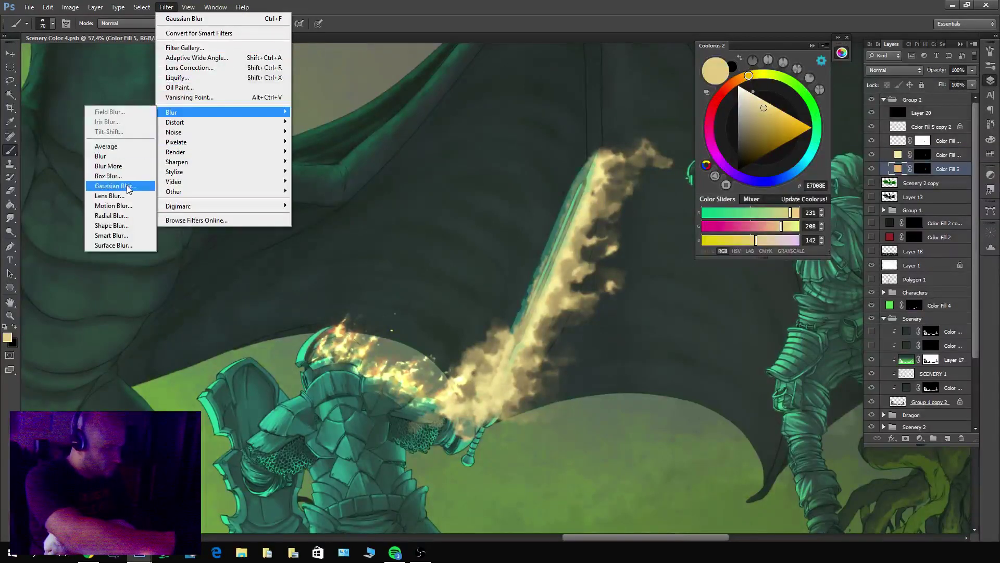
{"action": "left_click", "coordinate": [119, 186]}
{"action": "key", "text": "Return"}
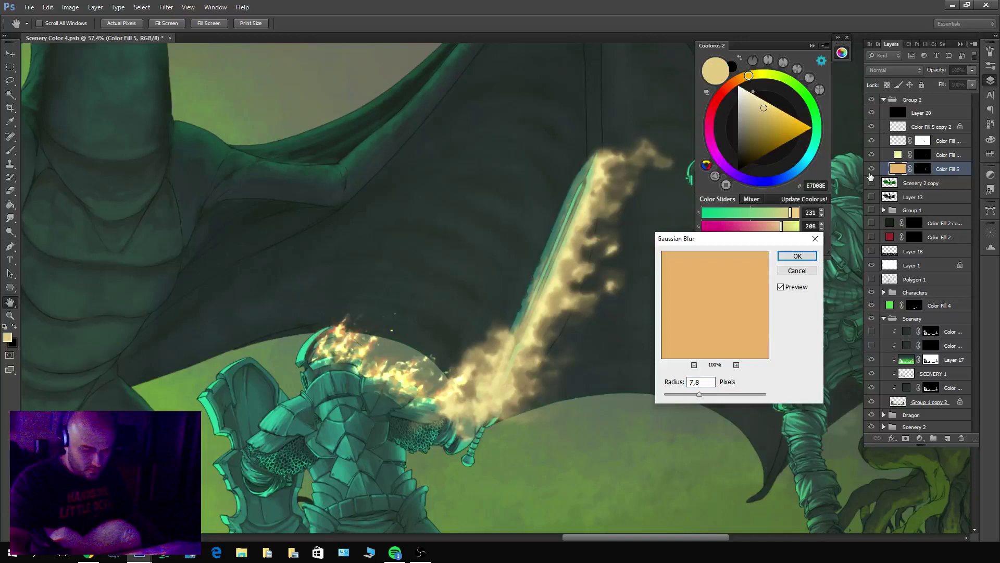
{"action": "left_click", "coordinate": [788, 257]}
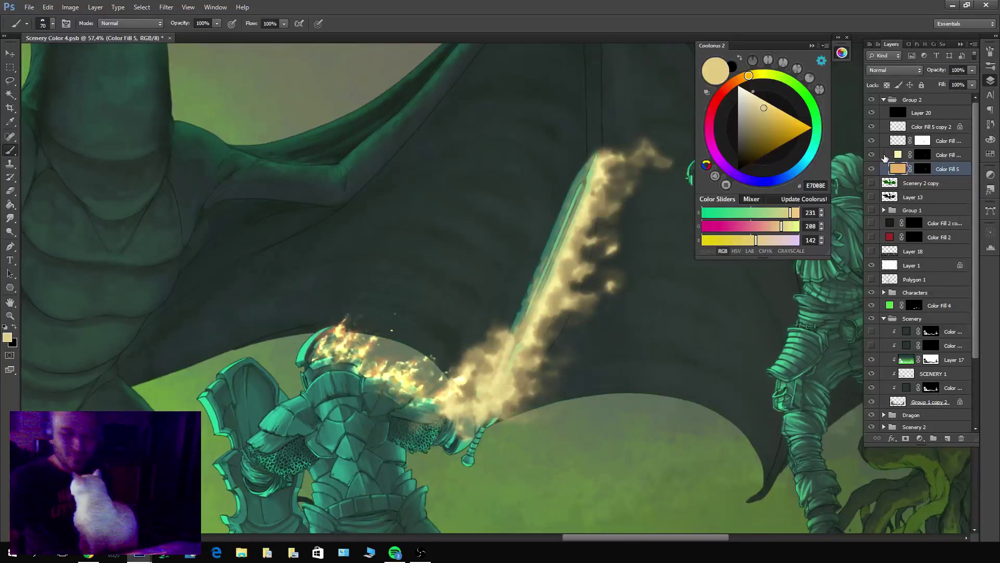
Move the pale yellow fill above the earlier masked flame layer, and set the orange Color Fill 5 layer's opacity to 51%.
{"action": "left_click_drag", "start_coordinate": [930, 156], "coordinate": [931, 136]}
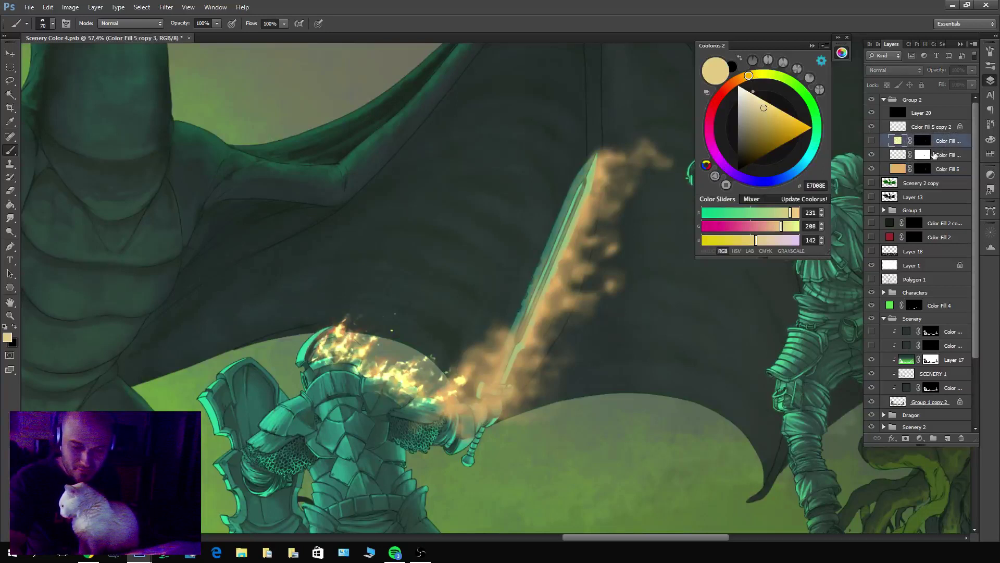
{"action": "left_click", "coordinate": [934, 154]}
{"action": "left_click", "coordinate": [943, 169]}
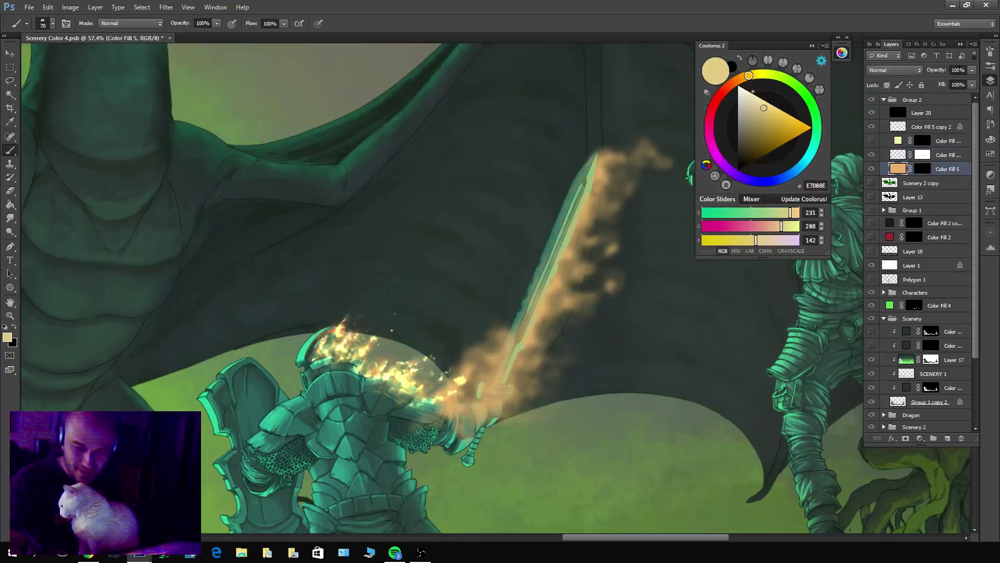
{"action": "type", "text": "51"}
{"action": "key", "text": "Return"}
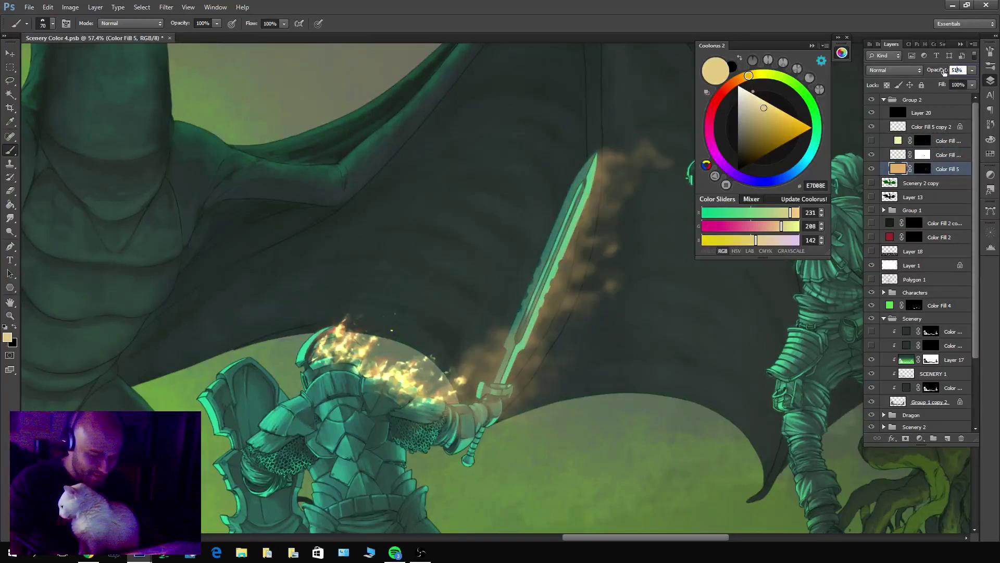
Merge the orange Color Fill 5 layer with the masked flame layer directly above it, and show the pale yellow fill.
{"action": "left_click", "coordinate": [940, 160], "text": "shift"}
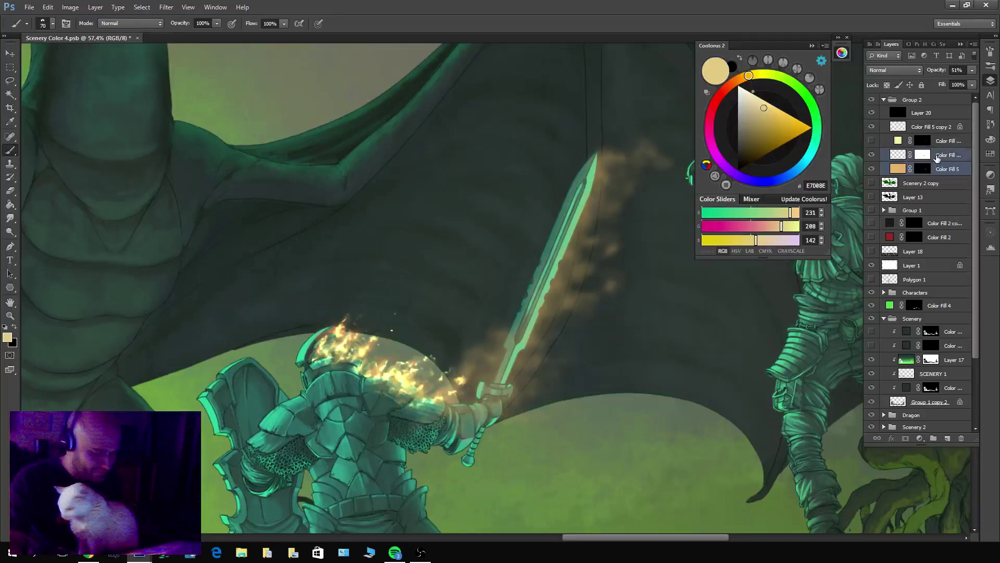
{"action": "key", "text": "ctrl+e"}
{"action": "left_click", "coordinate": [874, 140]}
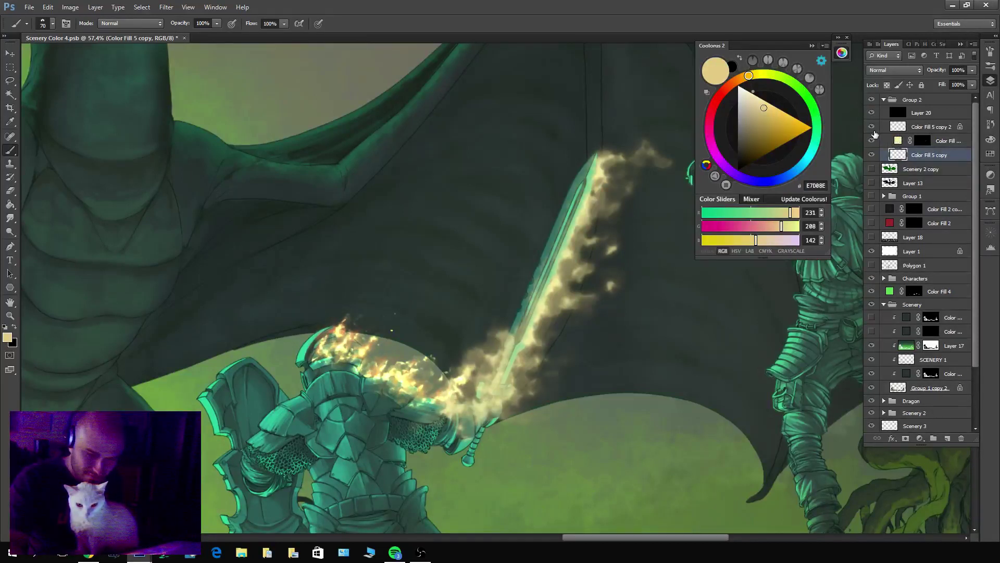
Compare the flame layers by toggling their visibility, leaving Layer 20 hidden and the pale yellow fill layer selected.
{"action": "left_click", "coordinate": [873, 130]}
{"action": "left_click", "coordinate": [874, 130]}
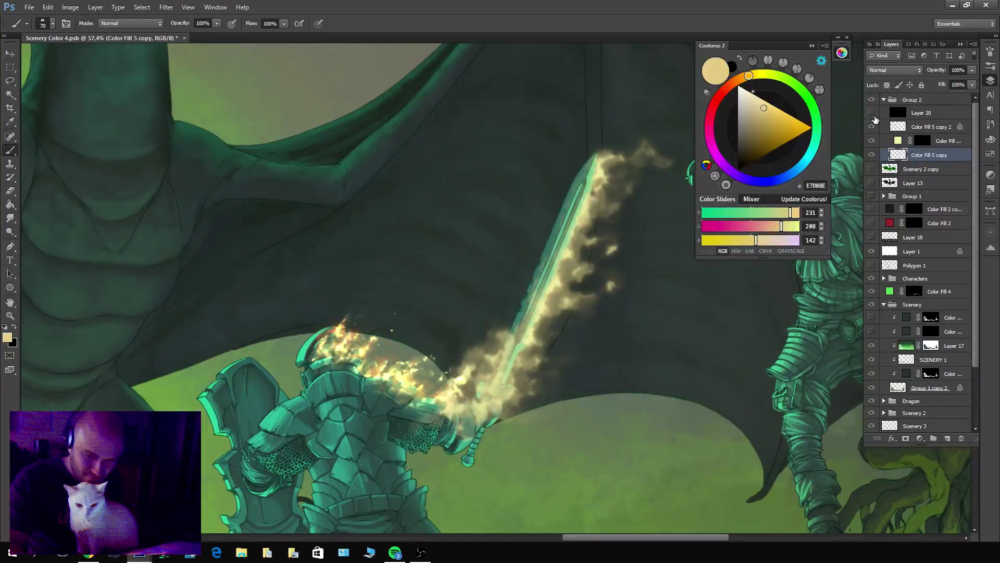
{"action": "left_click", "coordinate": [874, 128]}
{"action": "left_click", "coordinate": [874, 128]}
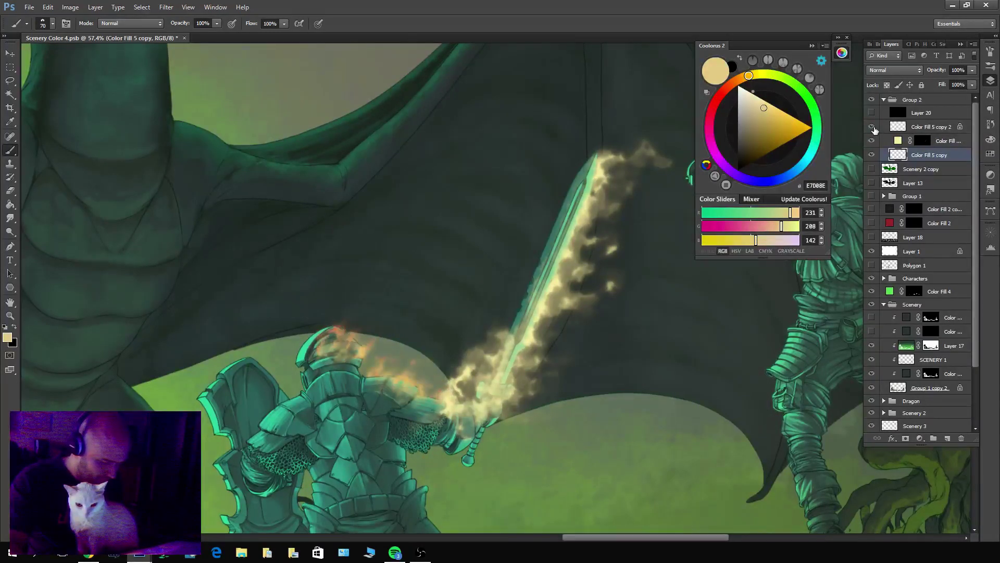
{"action": "left_click", "coordinate": [875, 141]}
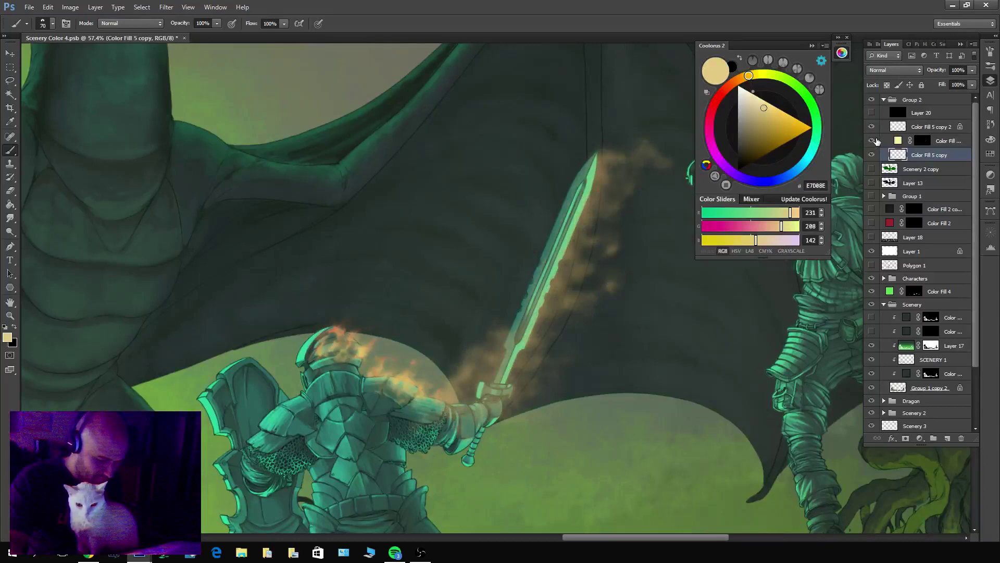
{"action": "left_click", "coordinate": [874, 140]}
{"action": "left_click", "coordinate": [936, 141]}
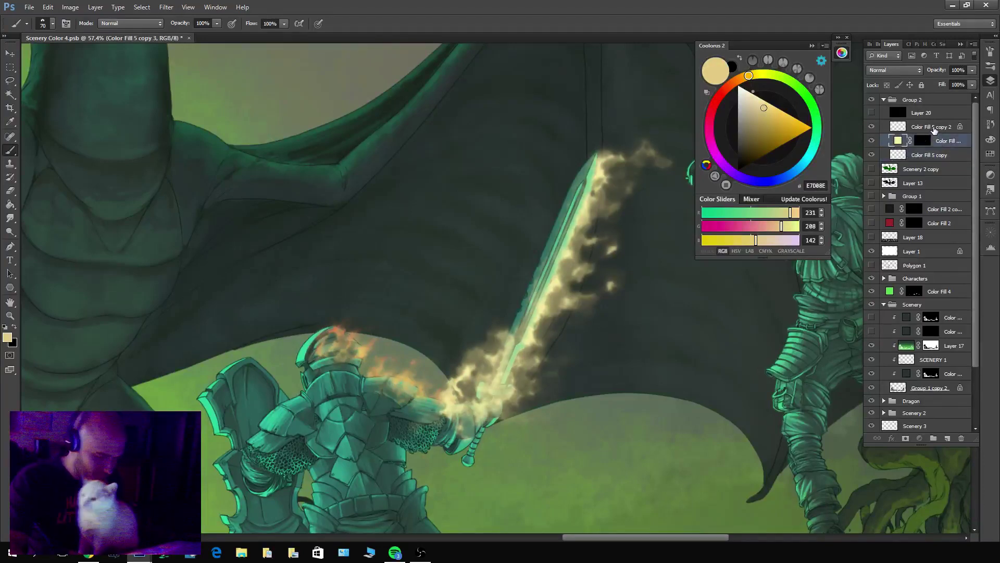
Merge Color Fill 5 copy 2 with the pale yellow fill below it, and sample a light orange from the helmet flames.
{"action": "left_click", "coordinate": [935, 130]}
{"action": "key", "text": "ctrl+e"}
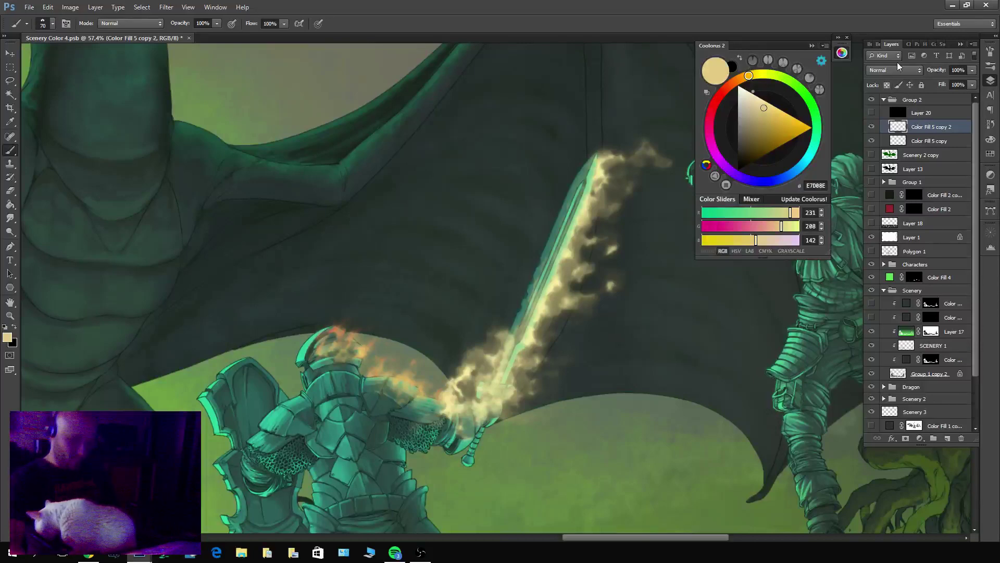
{"action": "key", "text": "z"}
{"action": "mouse_move", "coordinate": [622, 390]}
{"action": "left_mouse_down"}
{"action": "mouse_move", "coordinate": [703, 323]}
{"action": "mouse_move", "coordinate": [858, 107]}
{"action": "left_mouse_up"}
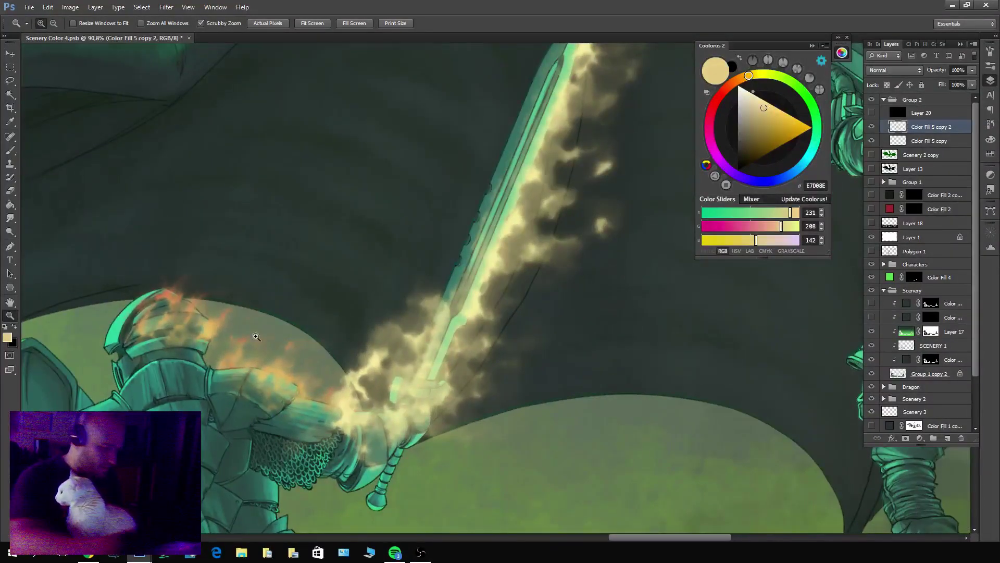
{"action": "key", "text": "alt"}
{"action": "key", "text": "b"}
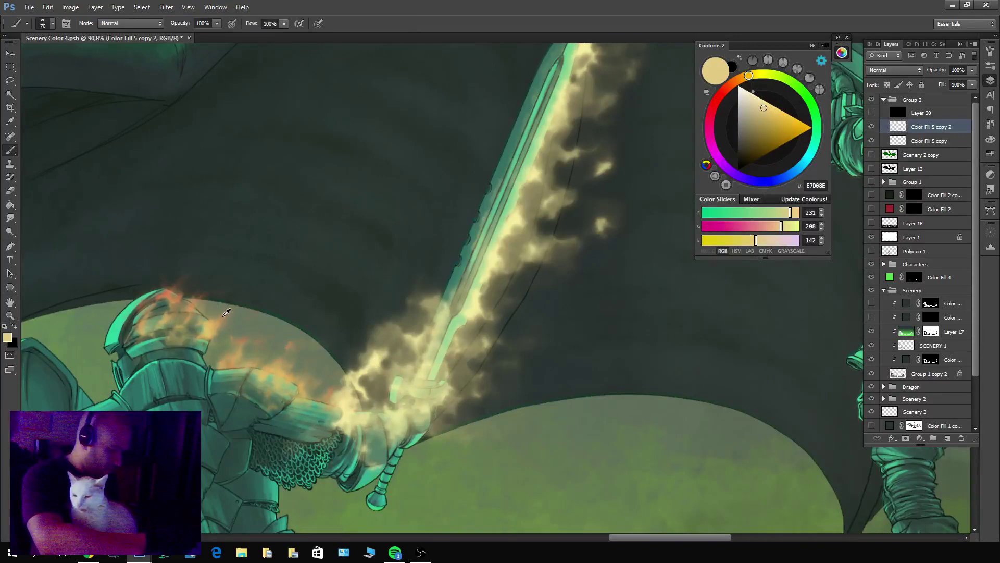
{"action": "left_click", "coordinate": [224, 314], "text": "alt"}
{"action": "left_click", "coordinate": [772, 112]}
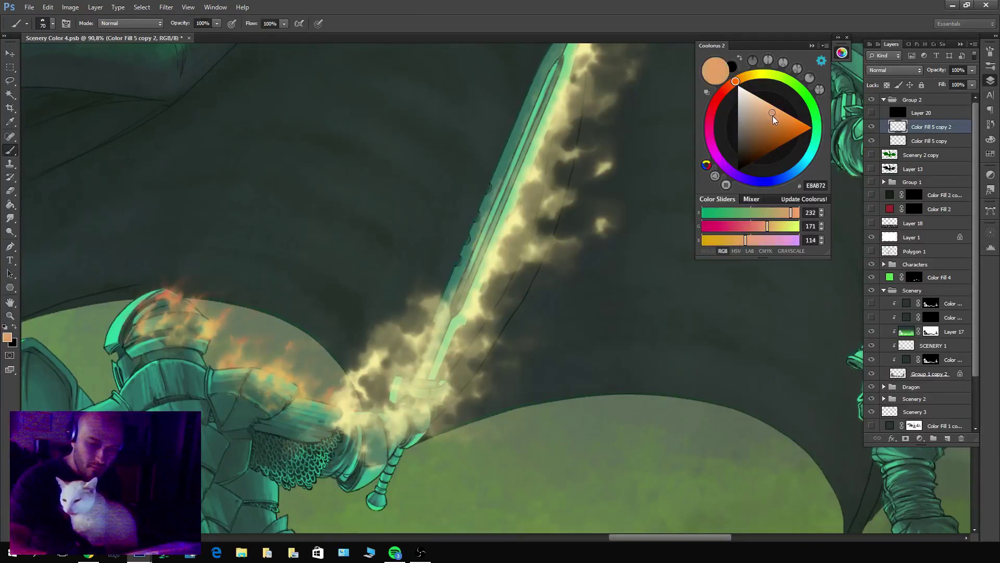
{"action": "scroll", "coordinate": [566, 246], "scroll_direction": "down", "scroll_amount": 5}
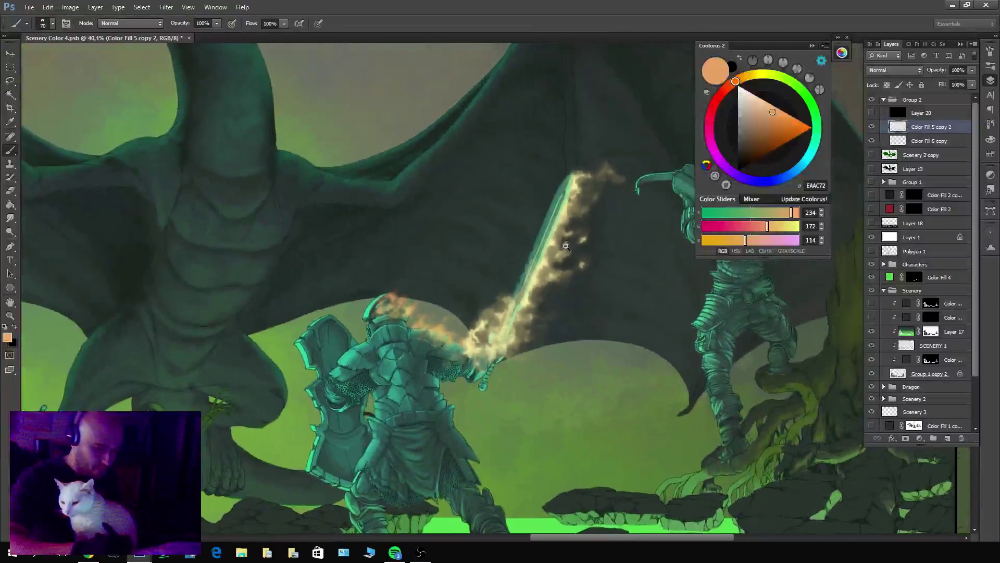
{"action": "scroll", "coordinate": [565, 246], "scroll_direction": "up", "scroll_amount": 2}
{"action": "left_click_drag", "start_coordinate": [630, 138], "coordinate": [586, 289]}
{"action": "key", "text": "ctrl+z"}
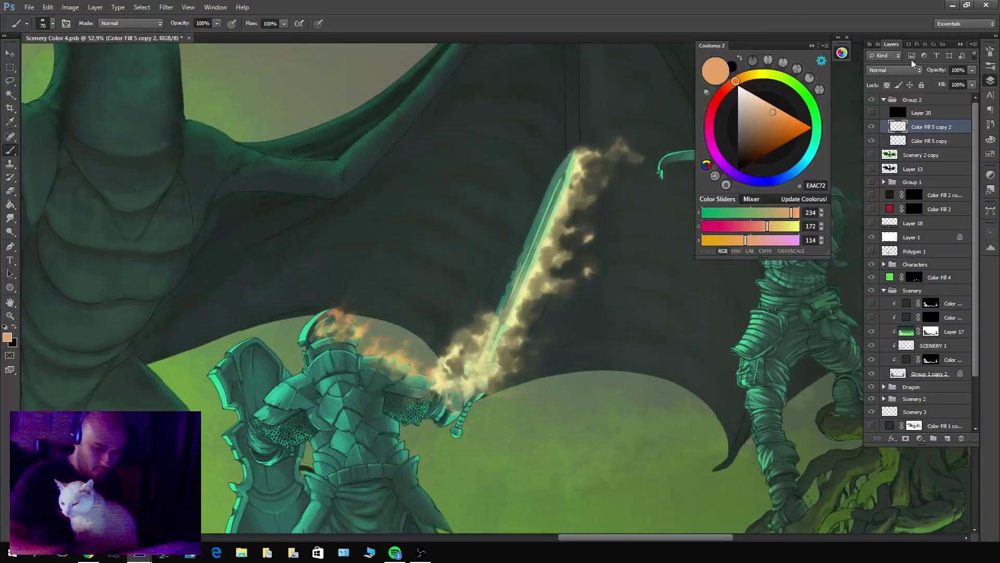
Compare Color Fill 5 copy 2 and Color Fill 5 copy by hiding and showing each flame layer in turn.
{"action": "left_click", "coordinate": [875, 128]}
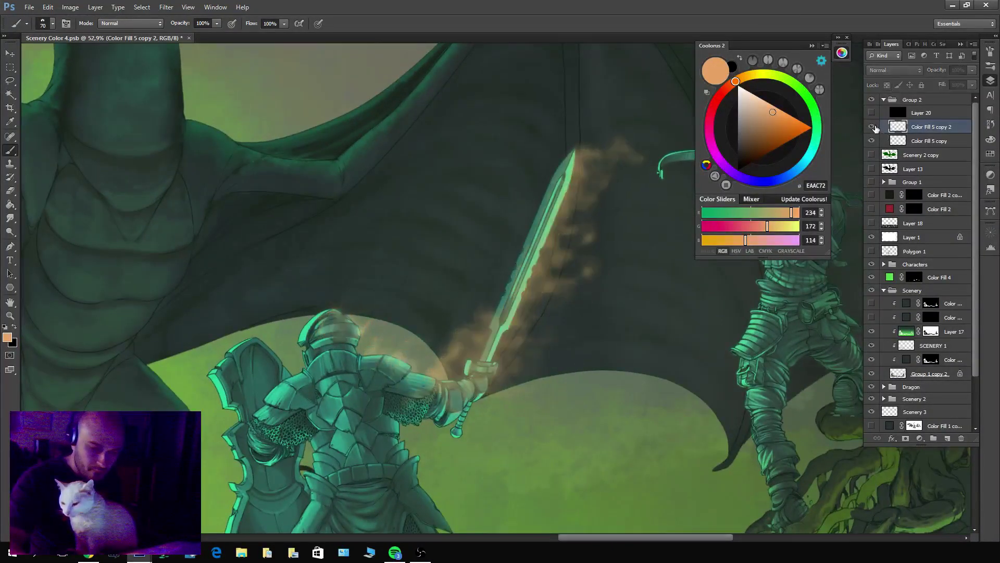
{"action": "left_click", "coordinate": [875, 128]}
{"action": "left_click", "coordinate": [873, 141]}
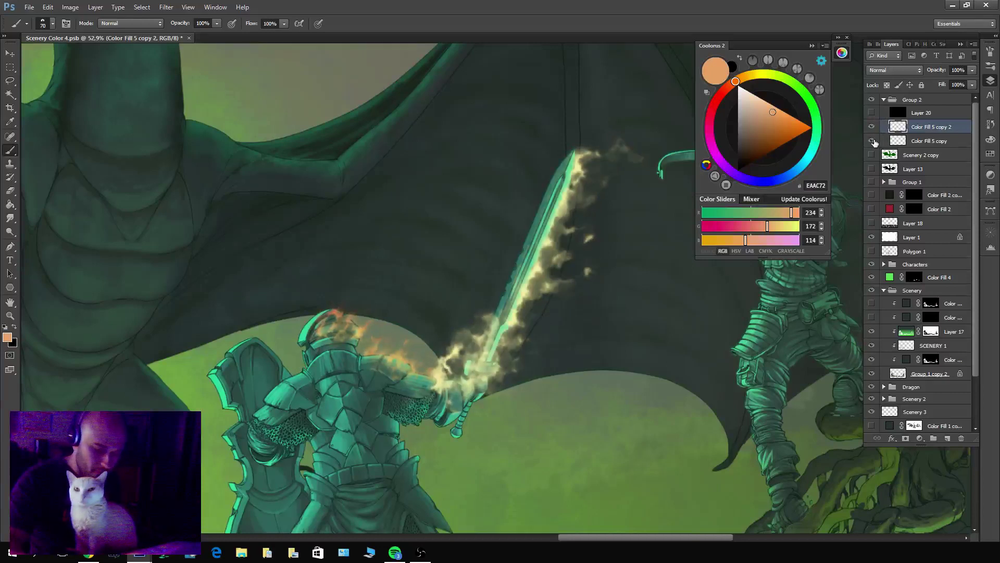
{"action": "left_click", "coordinate": [873, 141]}
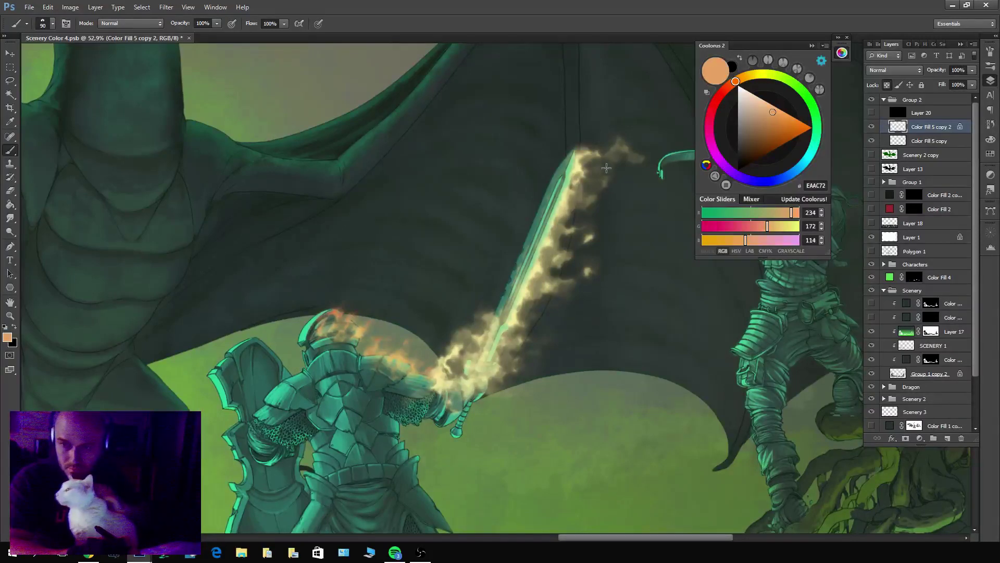
With transparent pixels locked on Color Fill 5 copy 2, tint the sword flames light orange EAAC72, with sampled red-orange E7885A and golden yellow E9C067.
{"action": "mouse_move", "coordinate": [600, 137]}
{"action": "left_mouse_down"}
{"action": "mouse_move", "coordinate": [561, 183]}
{"action": "mouse_move", "coordinate": [537, 273]}
{"action": "mouse_move", "coordinate": [526, 266]}
{"action": "mouse_move", "coordinate": [509, 317]}
{"action": "mouse_move", "coordinate": [490, 315]}
{"action": "mouse_move", "coordinate": [478, 338]}
{"action": "mouse_move", "coordinate": [460, 324]}
{"action": "mouse_move", "coordinate": [444, 374]}
{"action": "left_mouse_up"}
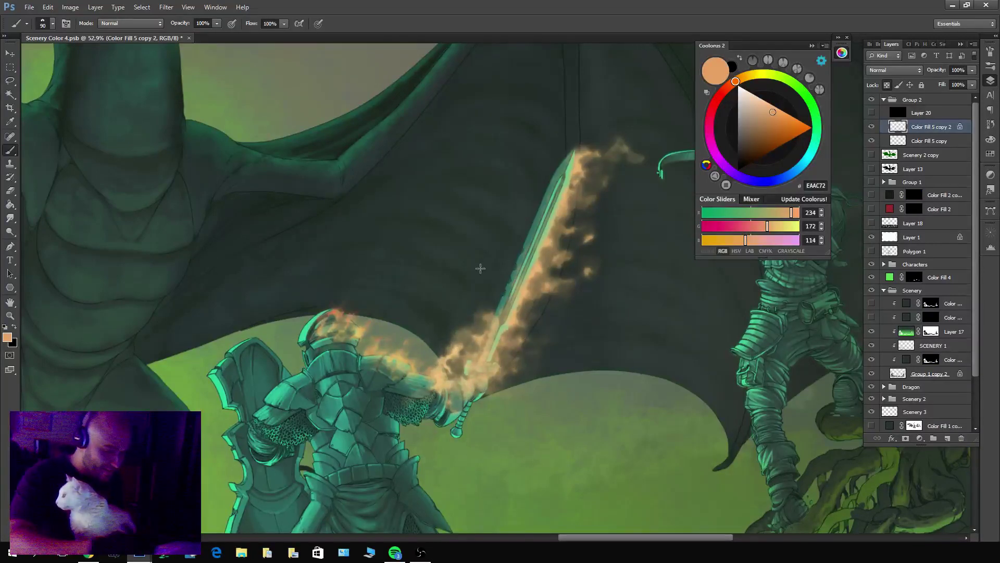
{"action": "left_click", "coordinate": [326, 305], "text": "alt"}
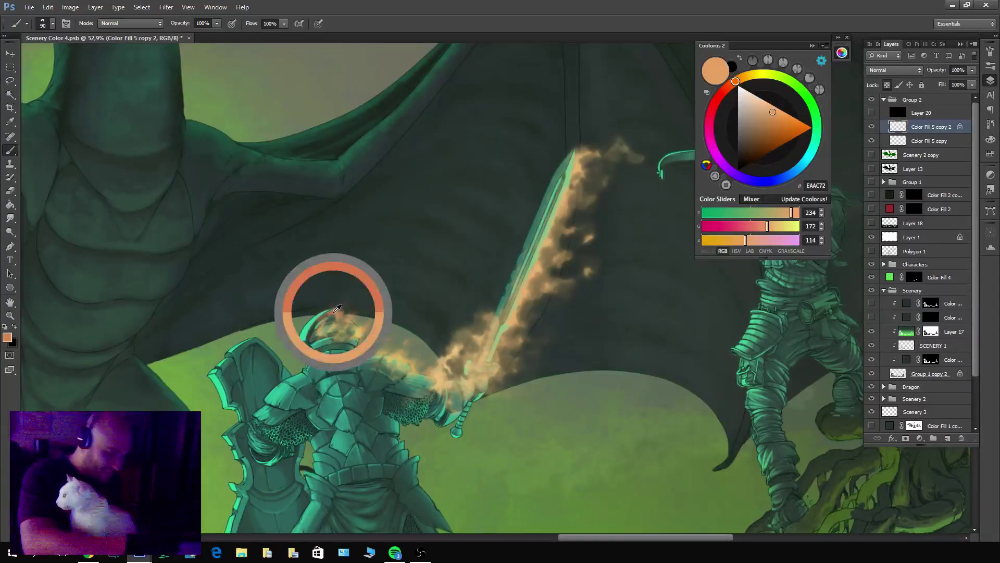
{"action": "left_click", "coordinate": [780, 117]}
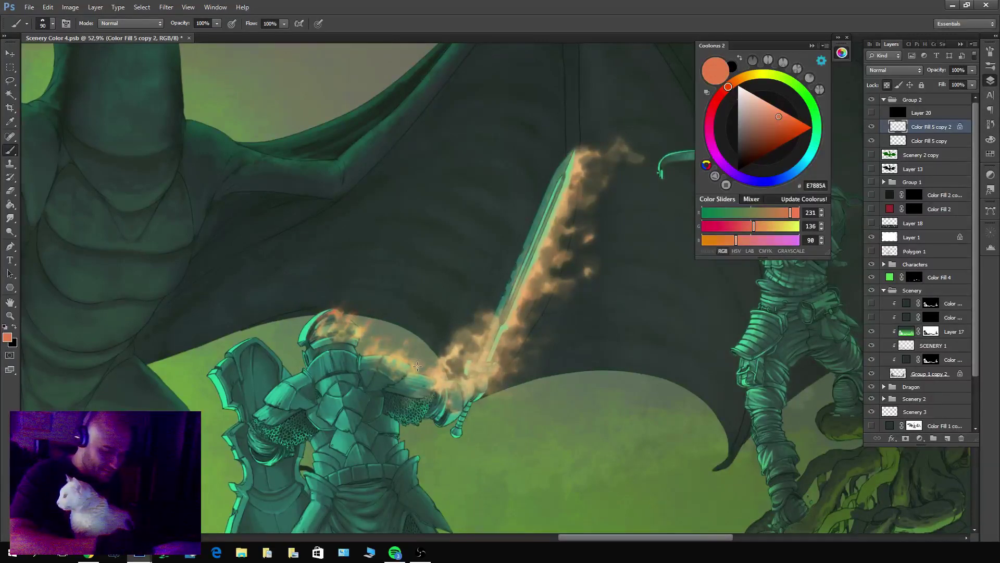
{"action": "key", "text": "x"}
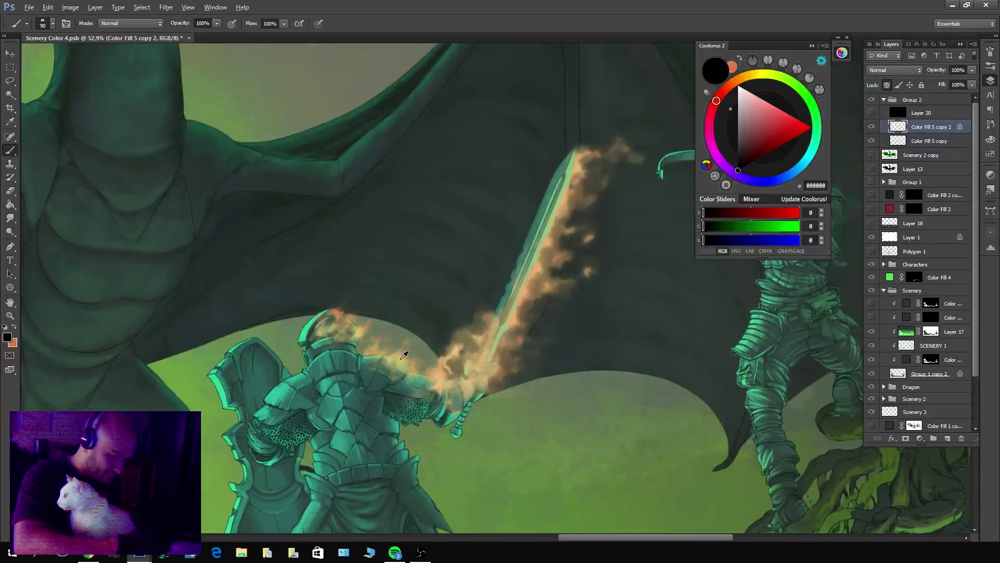
{"action": "left_click", "coordinate": [402, 358], "text": "alt"}
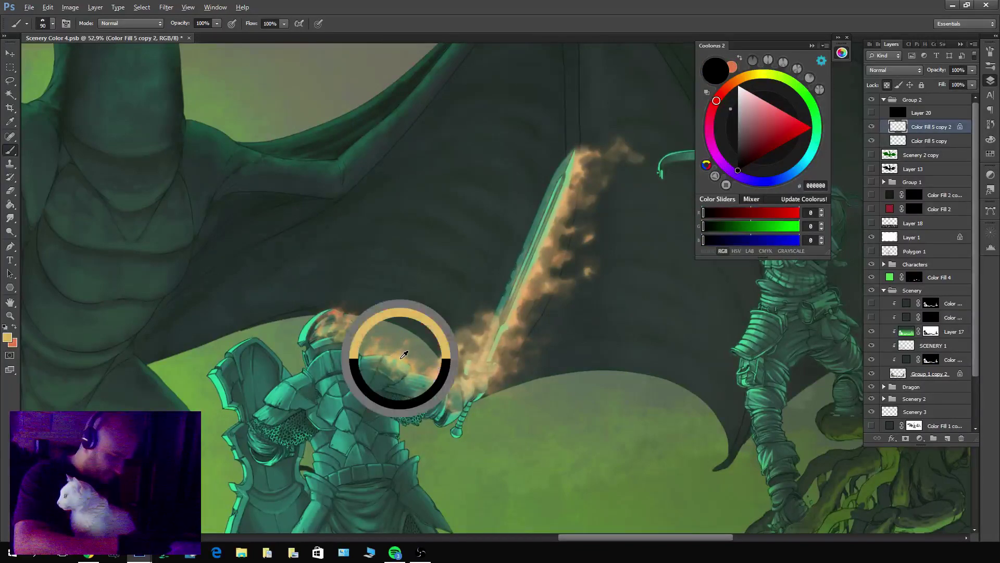
{"action": "left_click", "coordinate": [776, 114]}
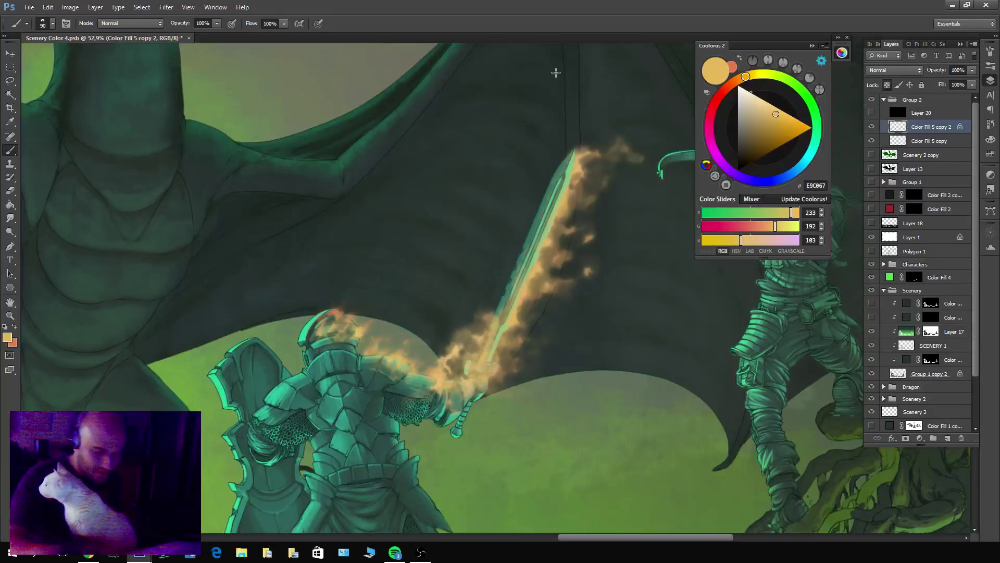
Show the Color Dodge Layer 20 and paint golden yellow E9C067 highlights on it around the base of the blade.
{"action": "left_click", "coordinate": [873, 113]}
{"action": "left_click", "coordinate": [901, 113]}
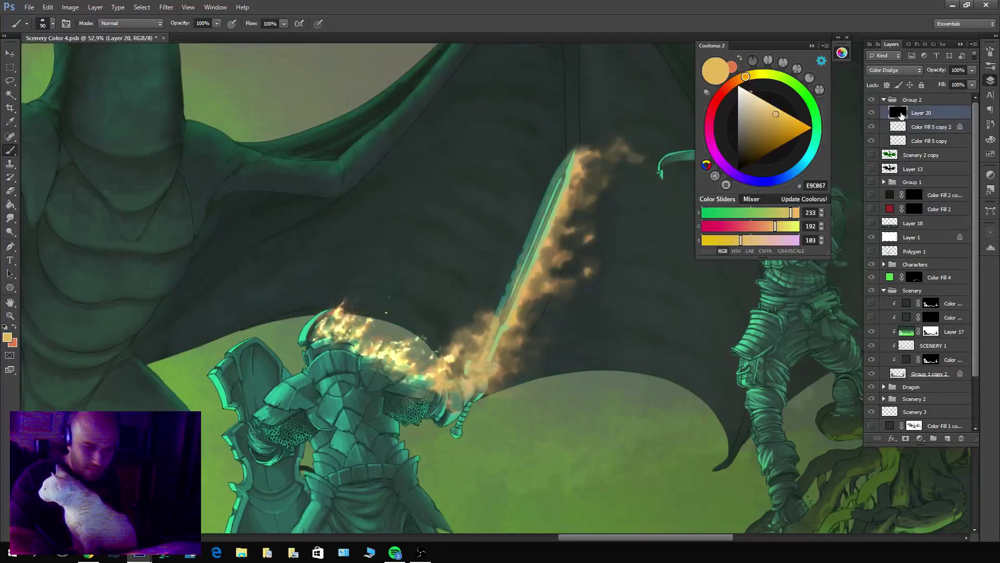
{"action": "left_click_drag", "start_coordinate": [576, 307], "coordinate": [532, 313]}
{"action": "scroll", "coordinate": [532, 249], "scroll_direction": "up", "scroll_amount": 5}
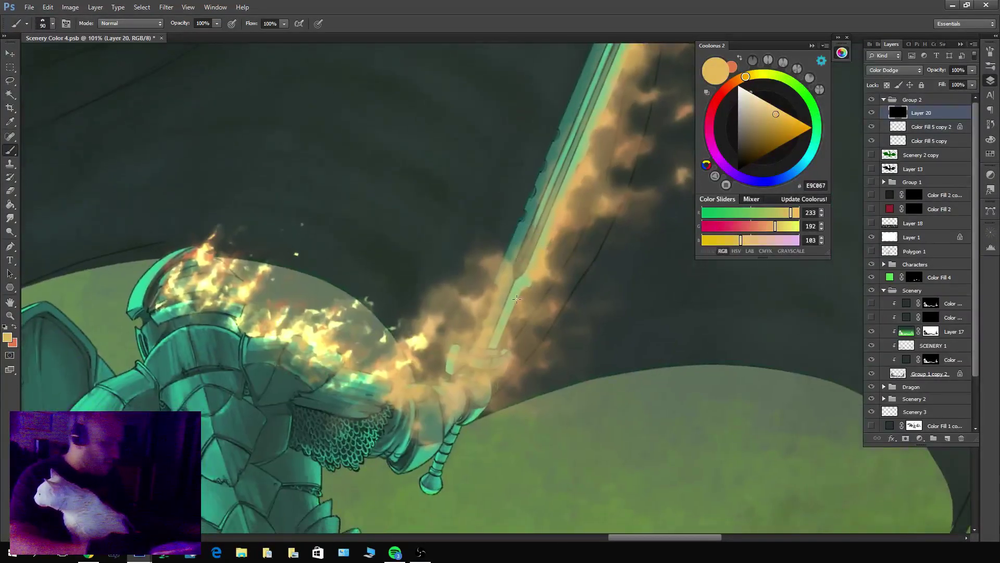
{"action": "left_click_drag", "start_coordinate": [492, 318], "coordinate": [498, 293]}
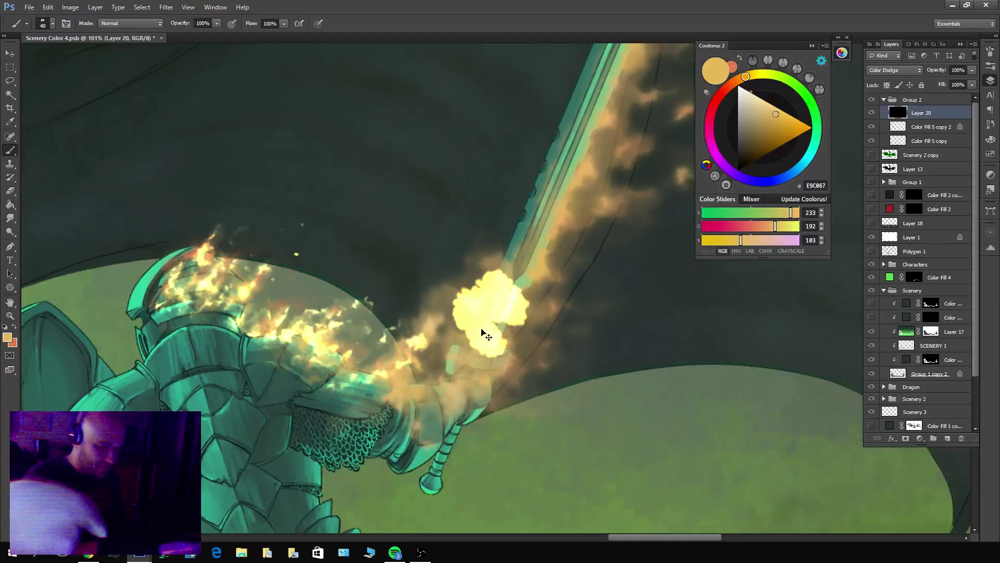
{"action": "mouse_move", "coordinate": [475, 361]}
{"action": "left_mouse_down"}
{"action": "mouse_move", "coordinate": [481, 306]}
{"action": "mouse_move", "coordinate": [527, 308]}
{"action": "mouse_move", "coordinate": [542, 275]}
{"action": "mouse_move", "coordinate": [597, 245]}
{"action": "mouse_move", "coordinate": [562, 296]}
{"action": "mouse_move", "coordinate": [539, 264]}
{"action": "left_mouse_up"}
{"action": "key", "text": "x"}
{"action": "key", "text": "ctrl+z"}
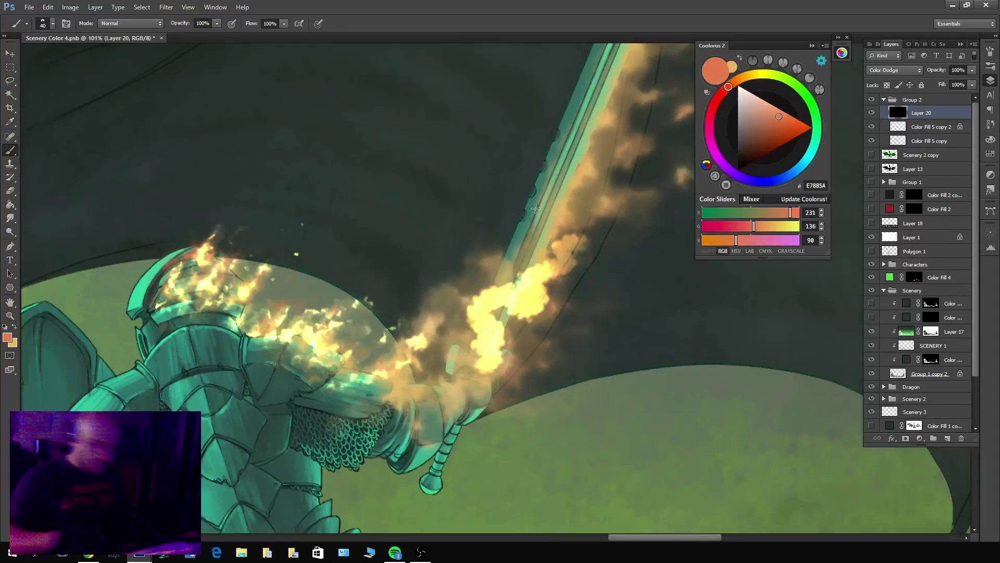
Set the paint colour to black and shape the highlight into a thin flame tongue curling away from the blade.
{"action": "left_click_drag", "start_coordinate": [729, 117], "coordinate": [738, 171]}
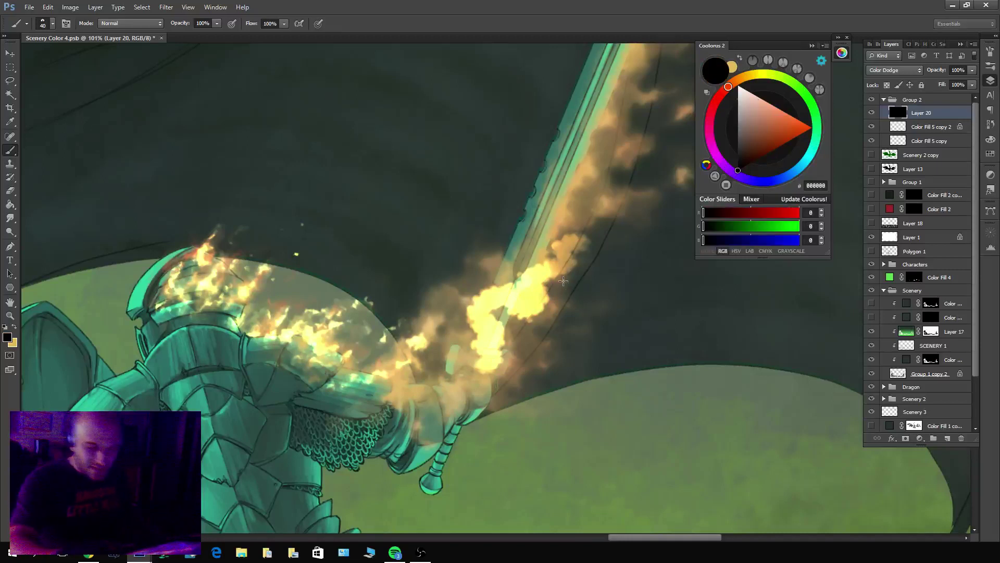
{"action": "mouse_move", "coordinate": [551, 313]}
{"action": "left_mouse_down"}
{"action": "mouse_move", "coordinate": [524, 305]}
{"action": "mouse_move", "coordinate": [502, 329]}
{"action": "mouse_move", "coordinate": [494, 293]}
{"action": "mouse_move", "coordinate": [528, 279]}
{"action": "mouse_move", "coordinate": [544, 235]}
{"action": "mouse_move", "coordinate": [569, 225]}
{"action": "left_mouse_up"}
{"action": "key", "text": "x"}
{"action": "mouse_move", "coordinate": [554, 263]}
{"action": "left_mouse_down"}
{"action": "mouse_move", "coordinate": [594, 223]}
{"action": "mouse_move", "coordinate": [613, 265]}
{"action": "left_mouse_up"}
{"action": "key", "text": "x"}
{"action": "mouse_move", "coordinate": [560, 242]}
{"action": "left_mouse_down"}
{"action": "mouse_move", "coordinate": [596, 219]}
{"action": "mouse_move", "coordinate": [622, 225]}
{"action": "left_mouse_up"}
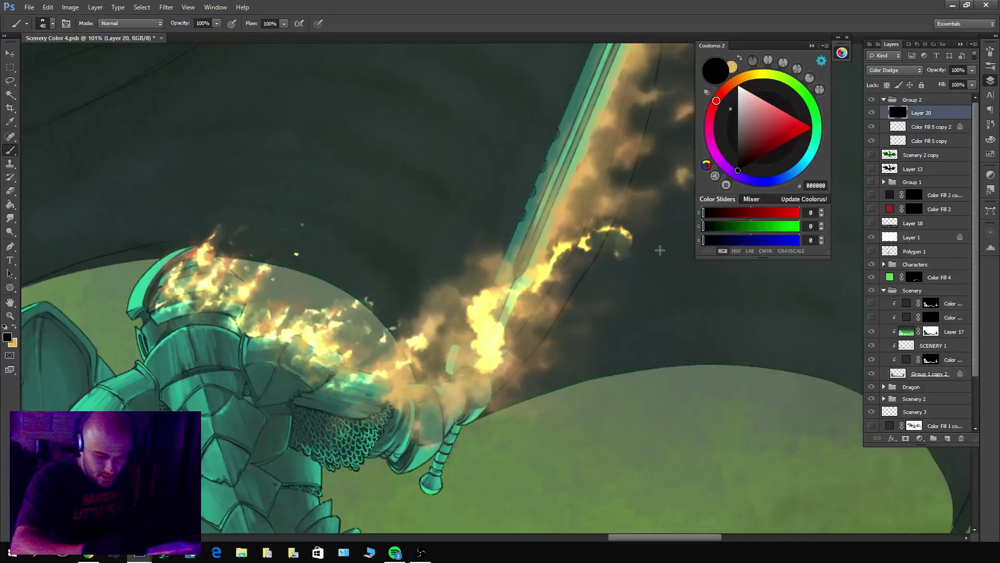
Add golden highlights at the base of the blade and trim them with black into a narrow, broken strand.
{"action": "key", "text": "x"}
{"action": "mouse_move", "coordinate": [532, 294]}
{"action": "left_mouse_down"}
{"action": "mouse_move", "coordinate": [497, 368]}
{"action": "mouse_move", "coordinate": [502, 276]}
{"action": "left_mouse_up"}
{"action": "key", "text": "x"}
{"action": "mouse_move", "coordinate": [521, 309]}
{"action": "left_mouse_down"}
{"action": "mouse_move", "coordinate": [526, 370]}
{"action": "mouse_move", "coordinate": [492, 367]}
{"action": "left_mouse_up"}
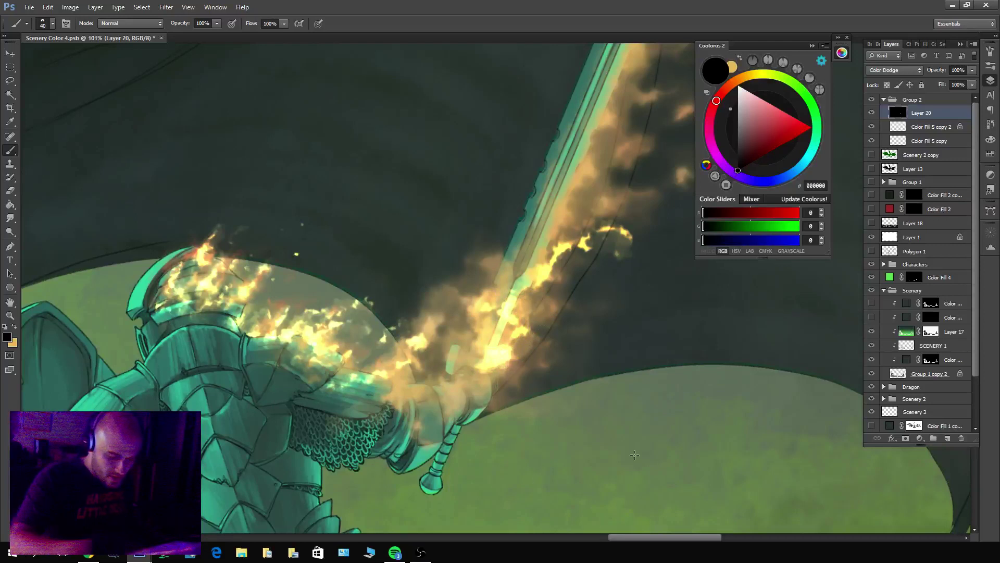
{"action": "left_click_drag", "start_coordinate": [478, 330], "coordinate": [498, 369]}
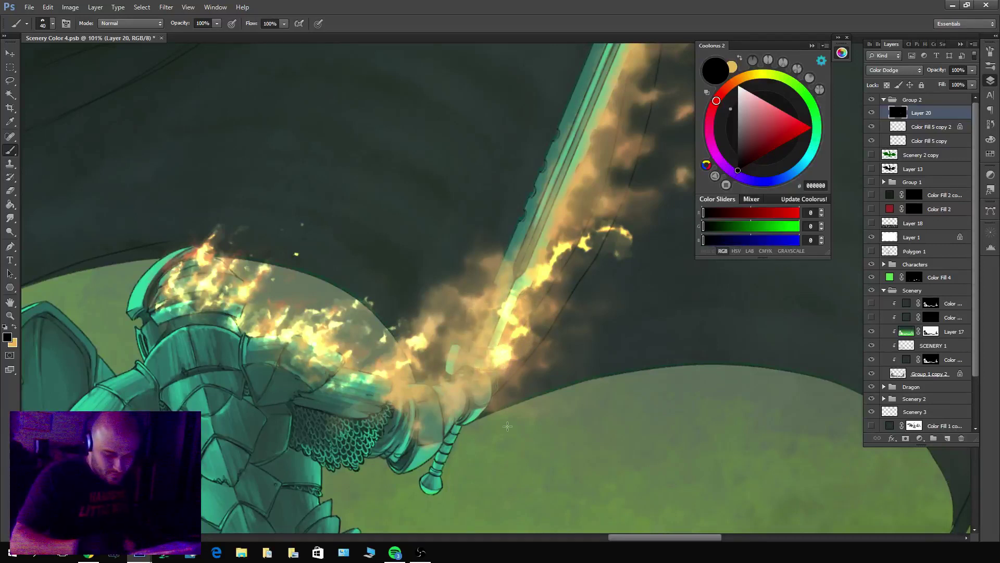
{"action": "mouse_move", "coordinate": [495, 291]}
{"action": "left_mouse_down"}
{"action": "mouse_move", "coordinate": [513, 365]}
{"action": "mouse_move", "coordinate": [527, 316]}
{"action": "mouse_move", "coordinate": [555, 310]}
{"action": "mouse_move", "coordinate": [526, 323]}
{"action": "mouse_move", "coordinate": [521, 308]}
{"action": "mouse_move", "coordinate": [556, 295]}
{"action": "mouse_move", "coordinate": [521, 333]}
{"action": "left_mouse_up"}
Paint a second golden flame tongue below the first, branching outward from the lower blade.
{"action": "key", "text": "x"}
{"action": "key", "text": "x"}
{"action": "key", "text": "x"}
{"action": "mouse_move", "coordinate": [552, 312]}
{"action": "left_mouse_down"}
{"action": "mouse_move", "coordinate": [578, 294]}
{"action": "mouse_move", "coordinate": [542, 339]}
{"action": "mouse_move", "coordinate": [518, 342]}
{"action": "left_mouse_up"}
{"action": "key", "text": "x"}
Reduce the brush size to 25 and paint a golden flame tongue beneath the crossguard, alternating golden yellow and black.
{"action": "key", "text": "bracketleft"}
{"action": "key", "text": "bracketleft"}
{"action": "key", "text": "bracketleft"}
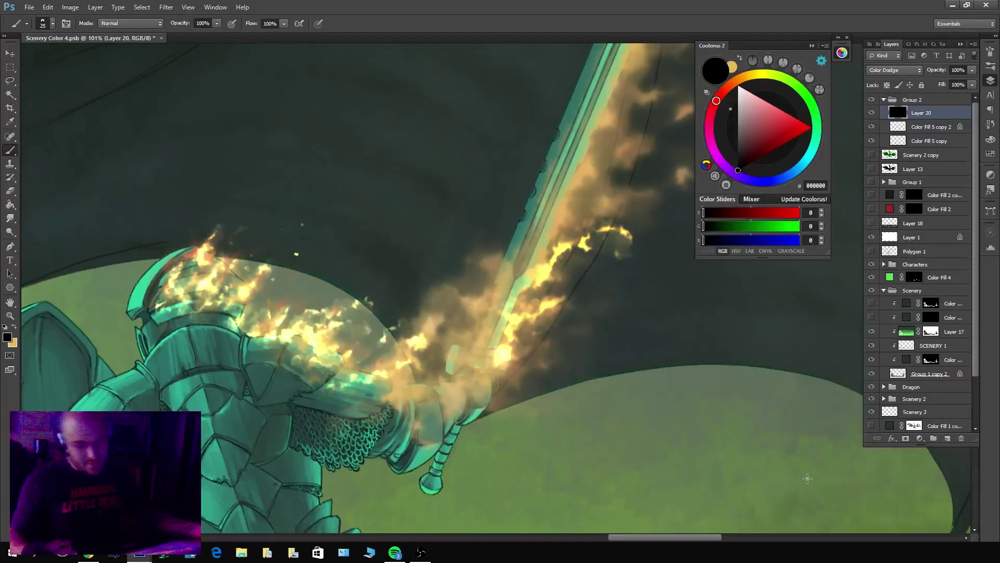
{"action": "left_click", "coordinate": [584, 233]}
{"action": "key", "text": "x"}
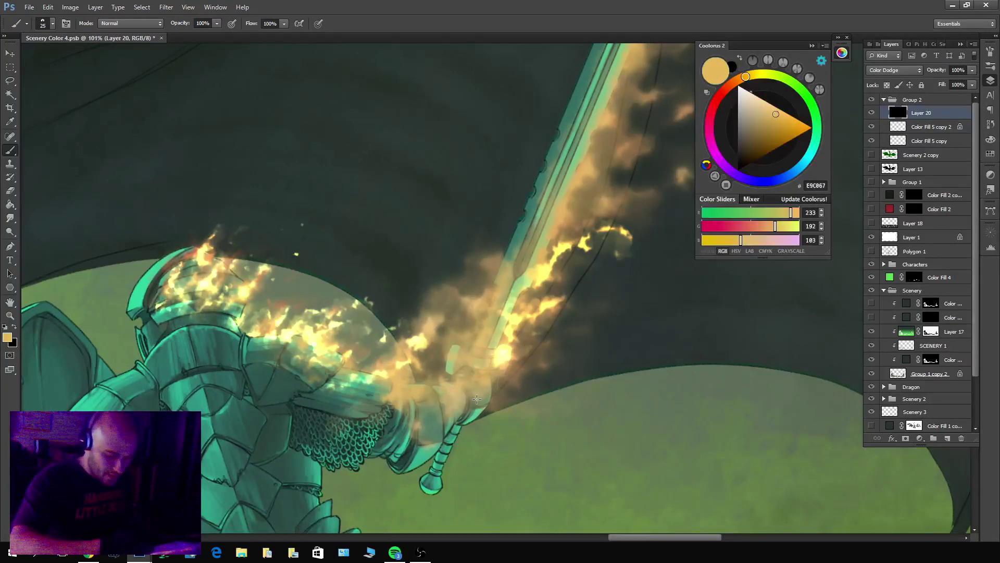
{"action": "mouse_move", "coordinate": [490, 399]}
{"action": "left_mouse_down"}
{"action": "mouse_move", "coordinate": [534, 370]}
{"action": "mouse_move", "coordinate": [518, 395]}
{"action": "mouse_move", "coordinate": [514, 373]}
{"action": "mouse_move", "coordinate": [472, 398]}
{"action": "mouse_move", "coordinate": [547, 360]}
{"action": "mouse_move", "coordinate": [518, 388]}
{"action": "left_mouse_up"}
{"action": "key", "text": "x"}
{"action": "key", "text": "x"}
{"action": "key", "text": "x"}
{"action": "key", "text": "x"}
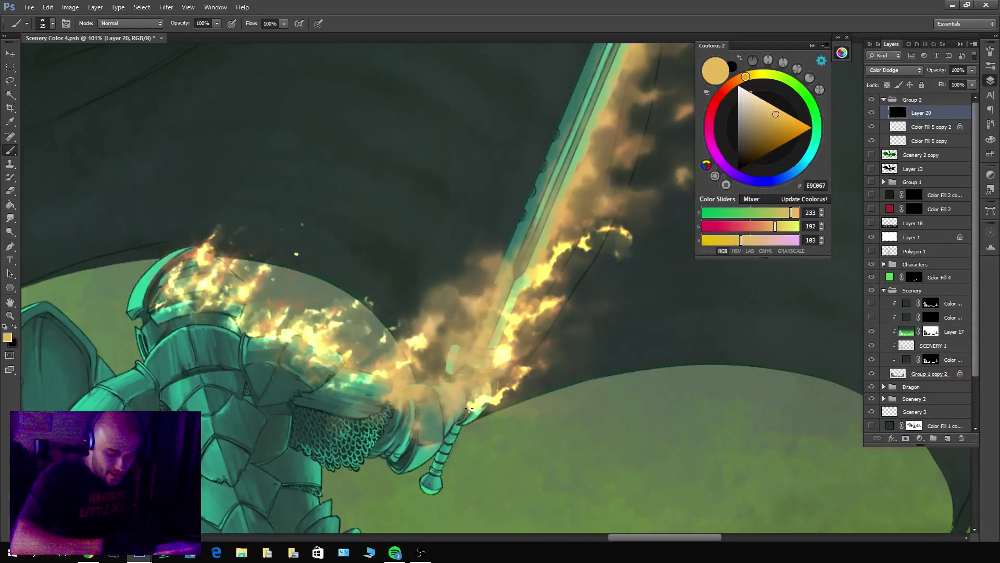
Extend the golden flames from the top of the grip up to the lower blade, and thin them with black.
{"action": "mouse_move", "coordinate": [466, 414]}
{"action": "left_mouse_down"}
{"action": "mouse_move", "coordinate": [480, 372]}
{"action": "mouse_move", "coordinate": [456, 397]}
{"action": "mouse_move", "coordinate": [451, 370]}
{"action": "mouse_move", "coordinate": [452, 411]}
{"action": "mouse_move", "coordinate": [462, 411]}
{"action": "mouse_move", "coordinate": [464, 374]}
{"action": "mouse_move", "coordinate": [480, 365]}
{"action": "mouse_move", "coordinate": [476, 387]}
{"action": "mouse_move", "coordinate": [516, 351]}
{"action": "left_mouse_up"}
{"action": "key", "text": "x"}
{"action": "key", "text": "x"}
{"action": "key", "text": "x"}
{"action": "left_click_drag", "start_coordinate": [482, 391], "coordinate": [475, 368]}
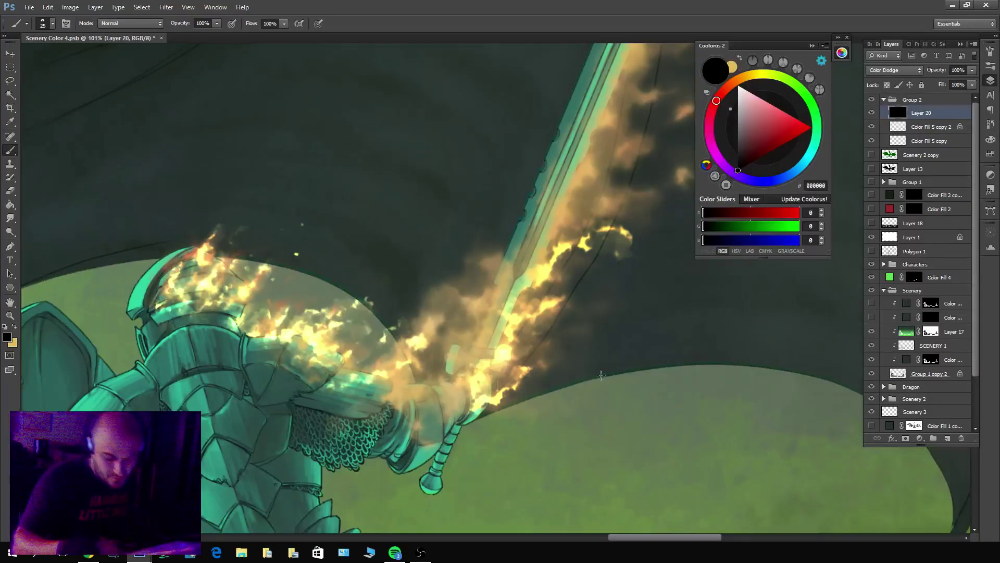
Paint a small golden flame wisp rising off the outer edge of the hilt flames and trim it with black.
{"action": "key", "text": "x"}
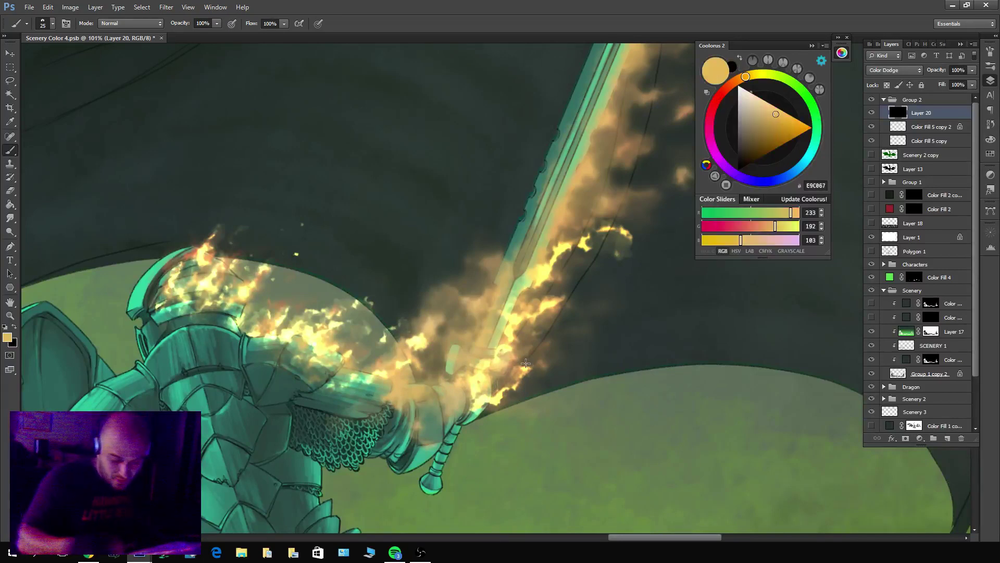
{"action": "mouse_move", "coordinate": [521, 365]}
{"action": "left_mouse_down"}
{"action": "mouse_move", "coordinate": [556, 339]}
{"action": "mouse_move", "coordinate": [547, 361]}
{"action": "mouse_move", "coordinate": [568, 324]}
{"action": "left_mouse_up"}
{"action": "key", "text": "x"}
{"action": "left_click", "coordinate": [532, 342]}
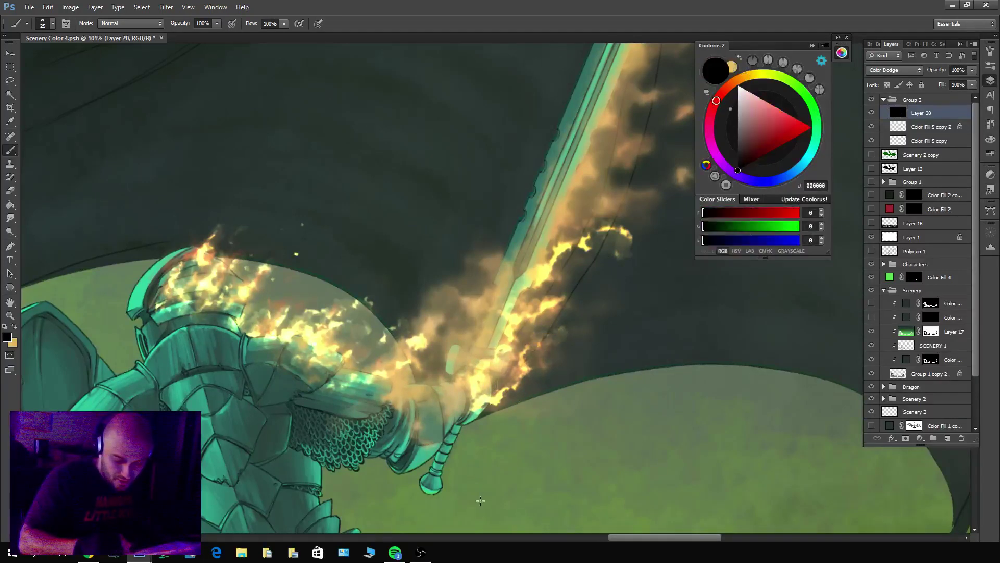
Paint golden flame highlights over the knight's wrist and crossguard, breaking them up with black strokes.
{"action": "mouse_move", "coordinate": [515, 402]}
{"action": "left_mouse_down"}
{"action": "mouse_move", "coordinate": [479, 411]}
{"action": "mouse_move", "coordinate": [404, 401]}
{"action": "mouse_move", "coordinate": [424, 377]}
{"action": "left_mouse_up"}
{"action": "key", "text": "x"}
{"action": "key", "text": "x"}
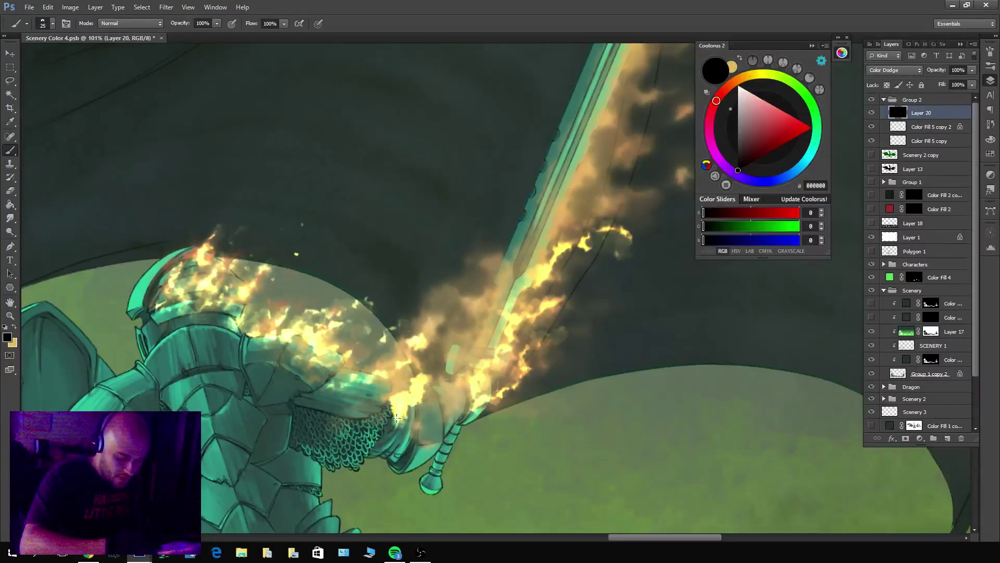
{"action": "mouse_move", "coordinate": [396, 417]}
{"action": "left_mouse_down"}
{"action": "mouse_move", "coordinate": [427, 367]}
{"action": "mouse_move", "coordinate": [407, 411]}
{"action": "mouse_move", "coordinate": [469, 341]}
{"action": "mouse_move", "coordinate": [409, 419]}
{"action": "left_mouse_up"}
{"action": "key", "text": "x"}
{"action": "key", "text": "x"}
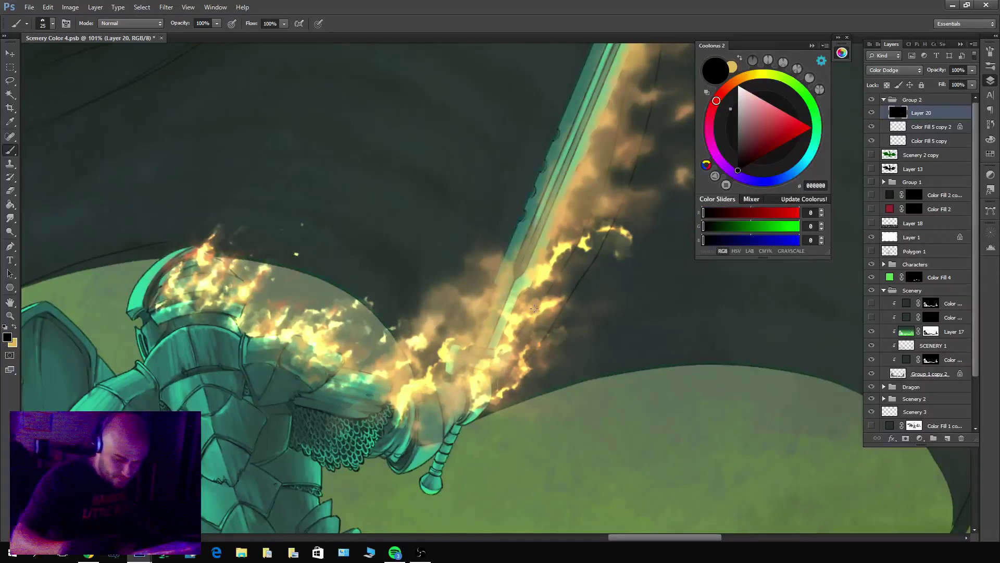
Paint golden flame highlights along the middle of the blade with a tongue flaring outward, shaping them with black.
{"action": "key", "text": "x"}
{"action": "mouse_move", "coordinate": [449, 180]}
{"action": "left_mouse_down"}
{"action": "mouse_move", "coordinate": [547, 266]}
{"action": "mouse_move", "coordinate": [555, 232]}
{"action": "mouse_move", "coordinate": [604, 184]}
{"action": "left_mouse_up"}
{"action": "key", "text": "x"}
{"action": "key", "text": "x"}
{"action": "key", "text": "x"}
{"action": "mouse_move", "coordinate": [530, 233]}
{"action": "left_mouse_down"}
{"action": "mouse_move", "coordinate": [542, 213]}
{"action": "mouse_move", "coordinate": [533, 254]}
{"action": "mouse_move", "coordinate": [553, 250]}
{"action": "mouse_move", "coordinate": [585, 224]}
{"action": "mouse_move", "coordinate": [547, 225]}
{"action": "mouse_move", "coordinate": [583, 179]}
{"action": "mouse_move", "coordinate": [621, 181]}
{"action": "mouse_move", "coordinate": [567, 251]}
{"action": "mouse_move", "coordinate": [557, 229]}
{"action": "mouse_move", "coordinate": [601, 183]}
{"action": "mouse_move", "coordinate": [637, 181]}
{"action": "mouse_move", "coordinate": [588, 203]}
{"action": "mouse_move", "coordinate": [549, 246]}
{"action": "mouse_move", "coordinate": [609, 177]}
{"action": "left_mouse_up"}
{"action": "key", "text": "x"}
{"action": "key", "text": "x"}
Paint golden flame highlights along the lower half of the blade's edge, breaking them up with black strokes.
{"action": "left_click", "coordinate": [626, 329], "text": "ctrl+alt"}
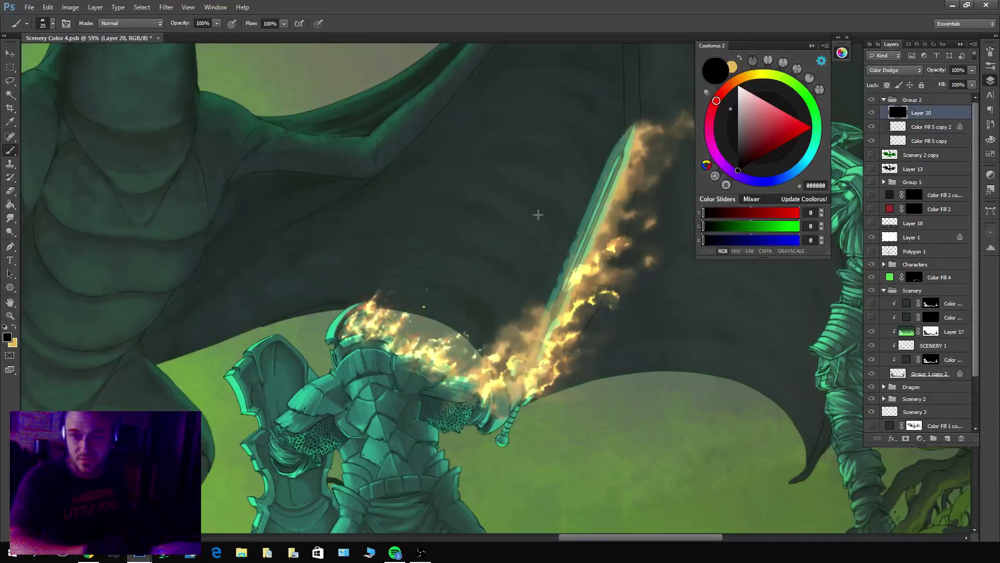
{"action": "mouse_move", "coordinate": [571, 258]}
{"action": "left_mouse_down"}
{"action": "mouse_move", "coordinate": [574, 232]}
{"action": "mouse_move", "coordinate": [550, 262]}
{"action": "mouse_move", "coordinate": [568, 253]}
{"action": "left_mouse_up"}
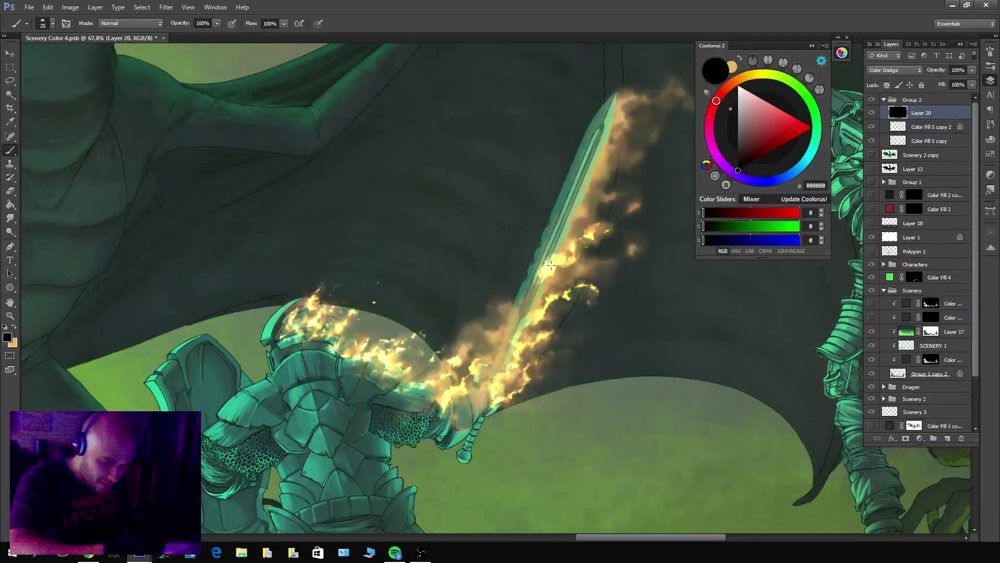
{"action": "key", "text": "x"}
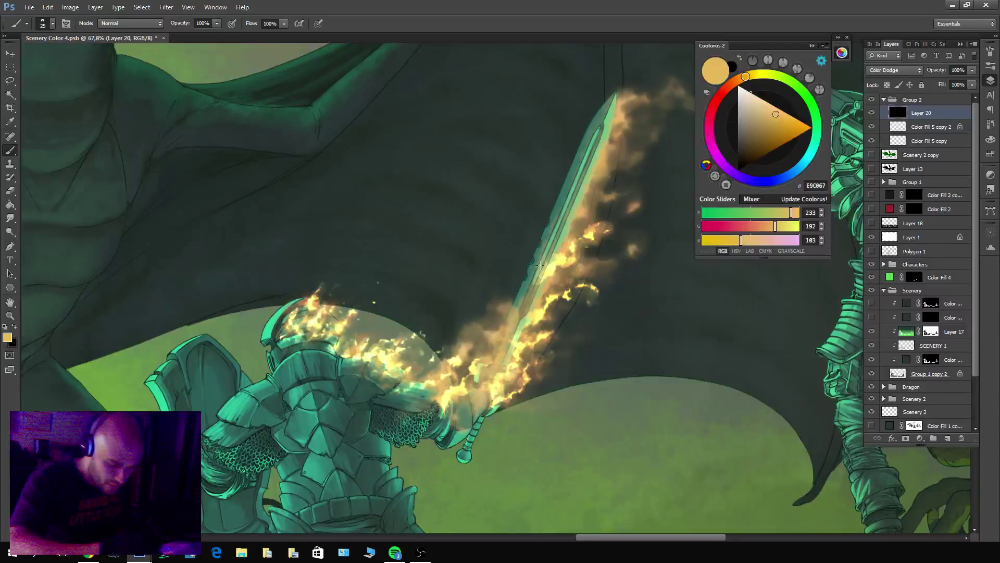
{"action": "key", "text": "x"}
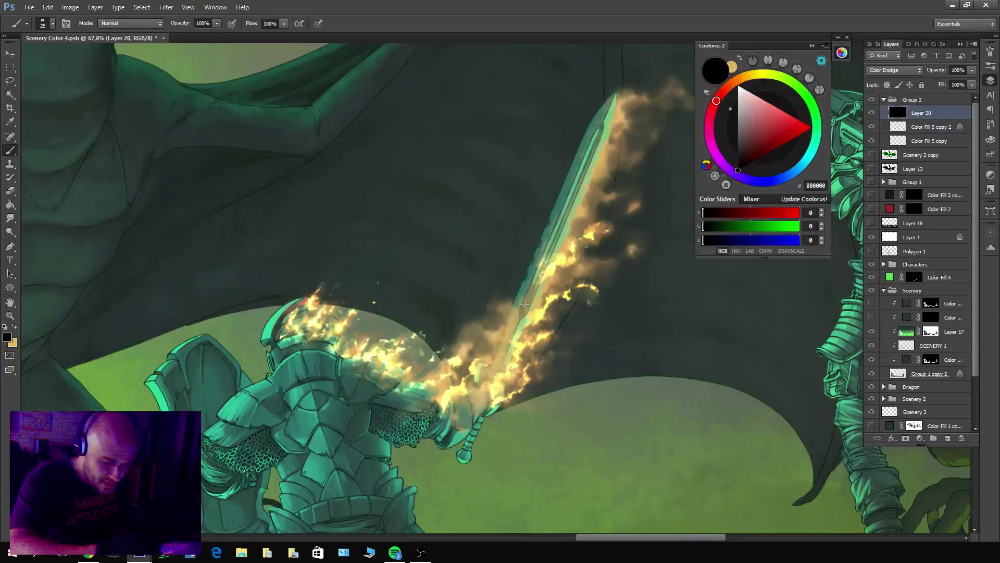
{"action": "key", "text": "x"}
{"action": "mouse_move", "coordinate": [524, 305]}
{"action": "left_mouse_down"}
{"action": "mouse_move", "coordinate": [574, 264]}
{"action": "mouse_move", "coordinate": [556, 289]}
{"action": "left_mouse_up"}
{"action": "key", "text": "x"}
{"action": "key", "text": "x"}
{"action": "key", "text": "x"}
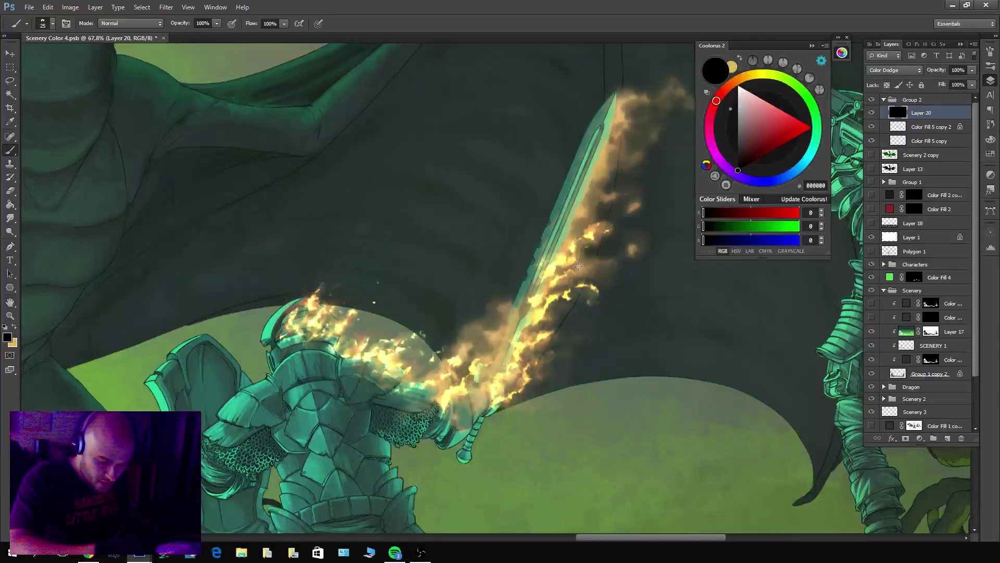
Paint golden flames over the knight's hand and the base of the grip, thinning them with black.
{"action": "key", "text": "x"}
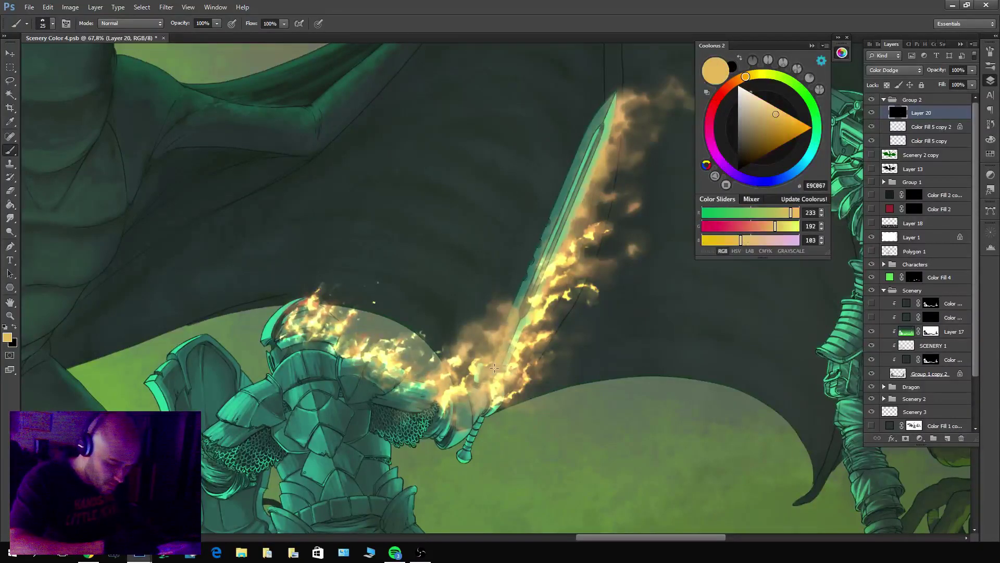
{"action": "left_click_drag", "start_coordinate": [469, 410], "coordinate": [485, 393]}
{"action": "key", "text": "x"}
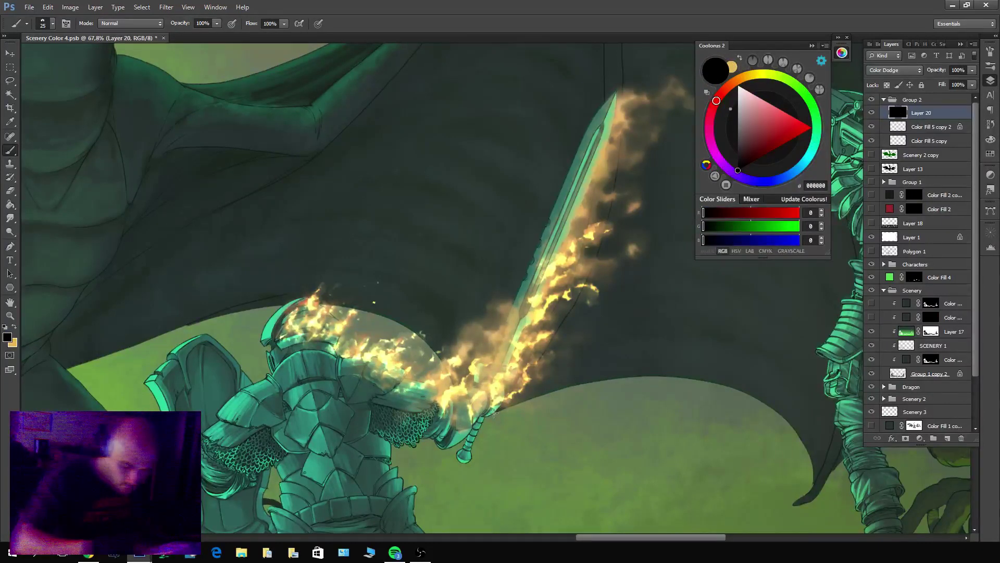
{"action": "key", "text": "x"}
{"action": "mouse_move", "coordinate": [465, 419]}
{"action": "left_mouse_down"}
{"action": "mouse_move", "coordinate": [482, 398]}
{"action": "mouse_move", "coordinate": [471, 426]}
{"action": "mouse_move", "coordinate": [468, 412]}
{"action": "mouse_move", "coordinate": [464, 457]}
{"action": "mouse_move", "coordinate": [500, 370]}
{"action": "left_mouse_up"}
{"action": "key", "text": "x"}
{"action": "key", "text": "x"}
{"action": "key", "text": "x"}
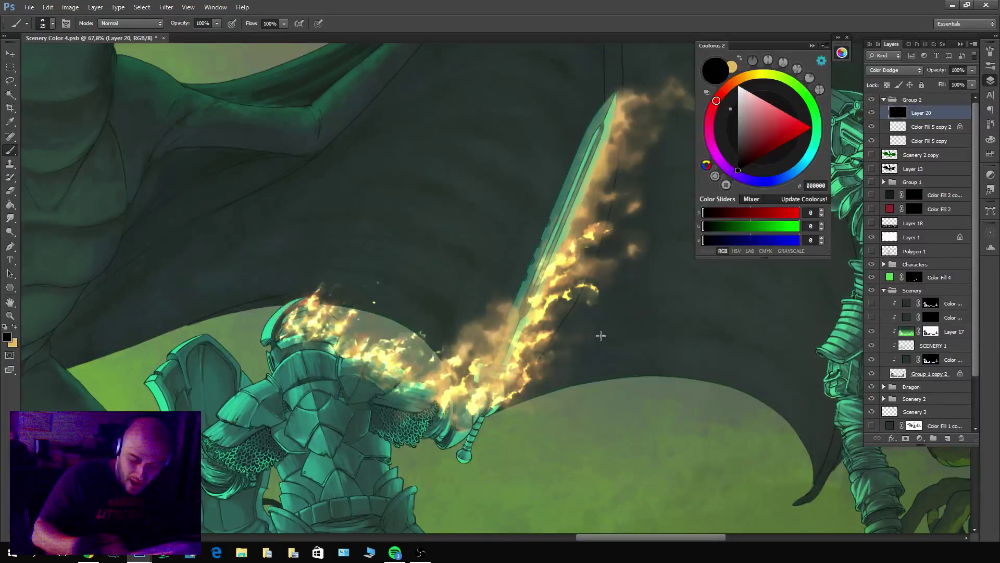
Paint golden flame tongues on the inner side of the blade's base, above the forearm, and carve them with black.
{"action": "key", "text": "x"}
{"action": "mouse_move", "coordinate": [499, 345]}
{"action": "left_mouse_down"}
{"action": "mouse_move", "coordinate": [498, 322]}
{"action": "mouse_move", "coordinate": [514, 313]}
{"action": "mouse_move", "coordinate": [500, 321]}
{"action": "left_mouse_up"}
{"action": "key", "text": "x"}
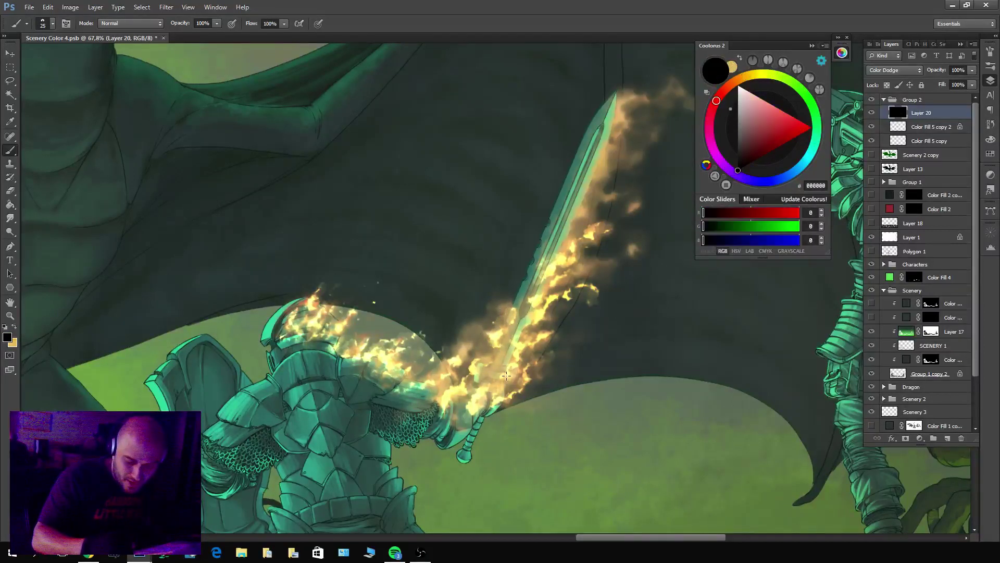
{"action": "key", "text": "x"}
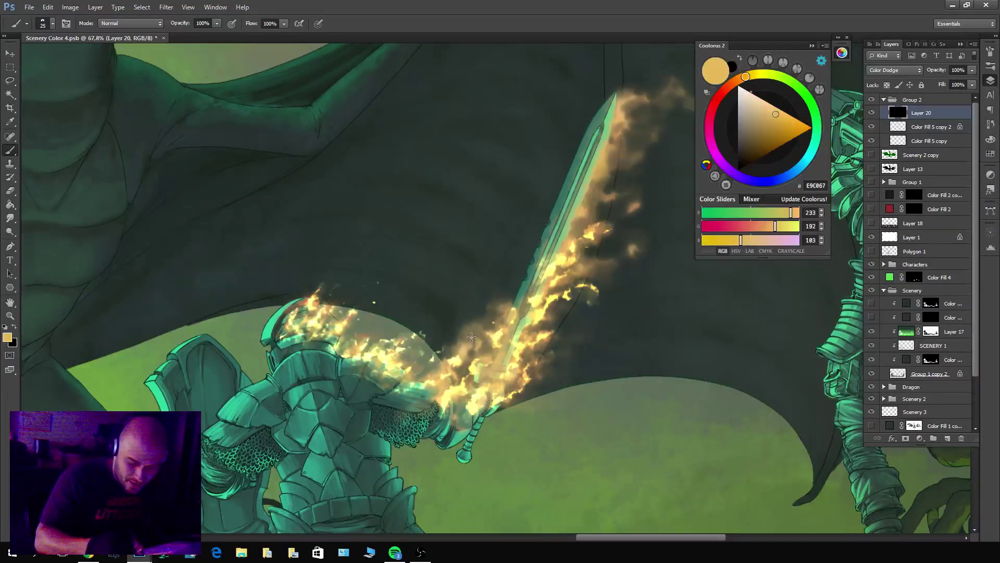
{"action": "key", "text": "x"}
{"action": "mouse_move", "coordinate": [493, 314]}
{"action": "left_mouse_down"}
{"action": "mouse_move", "coordinate": [466, 369]}
{"action": "mouse_move", "coordinate": [476, 338]}
{"action": "mouse_move", "coordinate": [483, 347]}
{"action": "mouse_move", "coordinate": [617, 293]}
{"action": "mouse_move", "coordinate": [463, 366]}
{"action": "mouse_move", "coordinate": [471, 344]}
{"action": "left_mouse_up"}
{"action": "key", "text": "x"}
{"action": "key", "text": "x"}
Paint a golden flame patch on the upper-middle blade and cut it into small tongues with black at brush size 30.
{"action": "key", "text": "space"}
{"action": "left_click_drag", "start_coordinate": [556, 347], "coordinate": [538, 455]}
{"action": "key", "text": "x"}
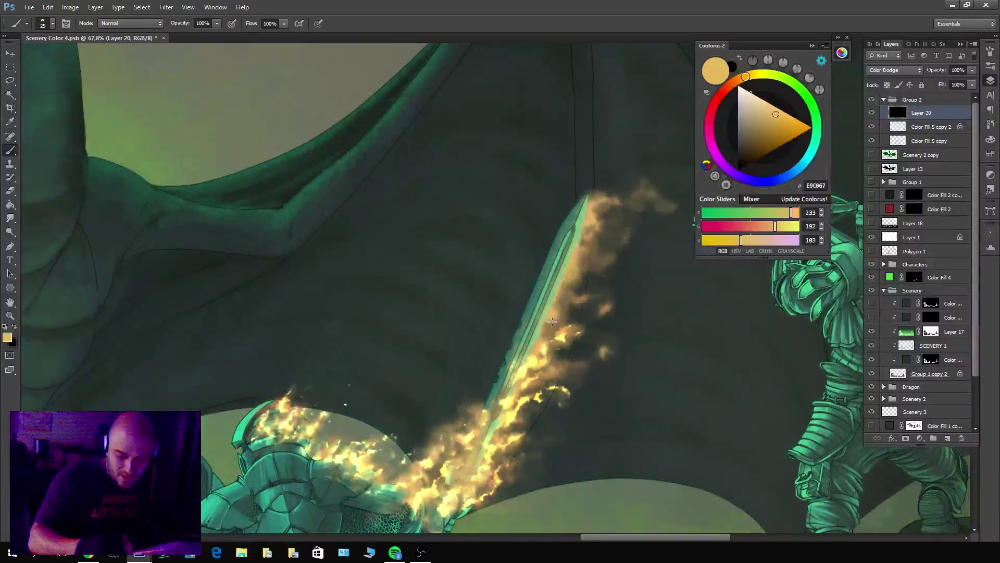
{"action": "mouse_move", "coordinate": [539, 333]}
{"action": "left_mouse_down"}
{"action": "mouse_move", "coordinate": [577, 271]}
{"action": "mouse_move", "coordinate": [565, 310]}
{"action": "left_mouse_up"}
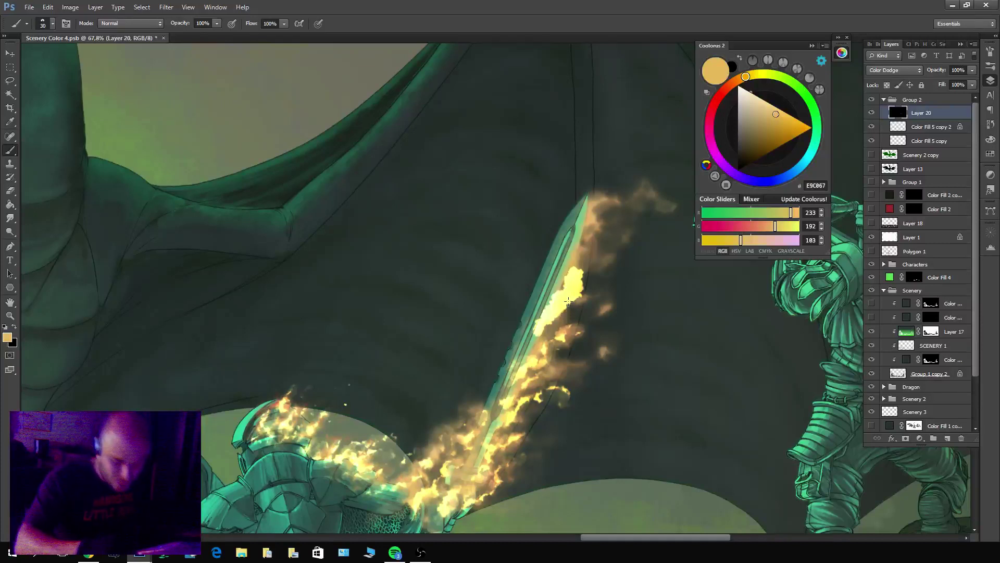
{"action": "key", "text": "bracketright"}
{"action": "key", "text": "x"}
{"action": "mouse_move", "coordinate": [562, 311]}
{"action": "left_mouse_down"}
{"action": "mouse_move", "coordinate": [542, 326]}
{"action": "mouse_move", "coordinate": [552, 288]}
{"action": "mouse_move", "coordinate": [583, 263]}
{"action": "mouse_move", "coordinate": [558, 291]}
{"action": "mouse_move", "coordinate": [564, 307]}
{"action": "mouse_move", "coordinate": [577, 278]}
{"action": "mouse_move", "coordinate": [536, 331]}
{"action": "mouse_move", "coordinate": [583, 274]}
{"action": "mouse_move", "coordinate": [551, 363]}
{"action": "left_mouse_up"}
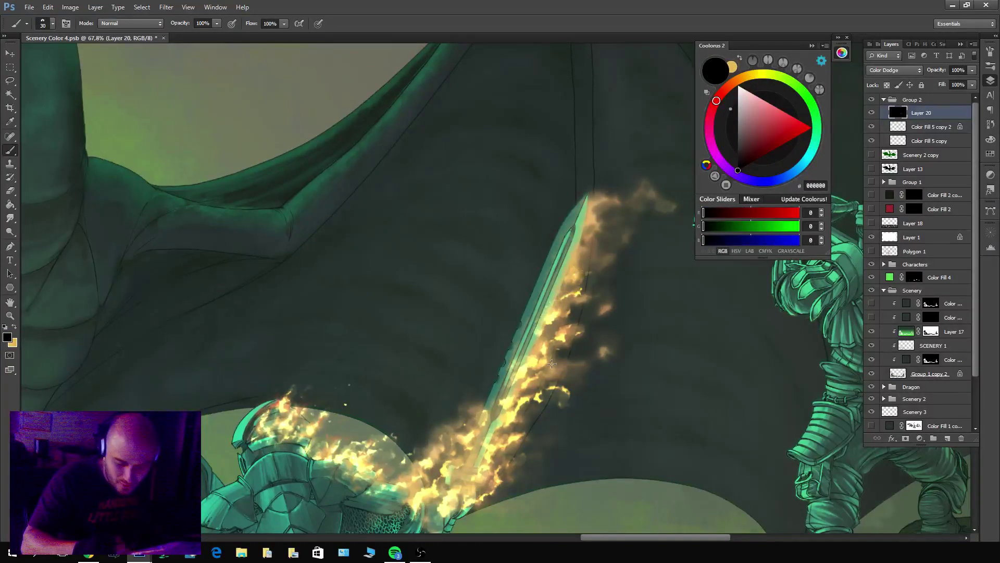
Extend a golden flame streak up the blade's edge to just below the tip and trim it with black.
{"action": "key", "text": "x"}
{"action": "mouse_move", "coordinate": [555, 289]}
{"action": "left_mouse_down"}
{"action": "mouse_move", "coordinate": [603, 231]}
{"action": "mouse_move", "coordinate": [555, 295]}
{"action": "mouse_move", "coordinate": [558, 271]}
{"action": "mouse_move", "coordinate": [582, 243]}
{"action": "mouse_move", "coordinate": [604, 243]}
{"action": "mouse_move", "coordinate": [568, 277]}
{"action": "mouse_move", "coordinate": [604, 243]}
{"action": "left_mouse_up"}
{"action": "key", "text": "x"}
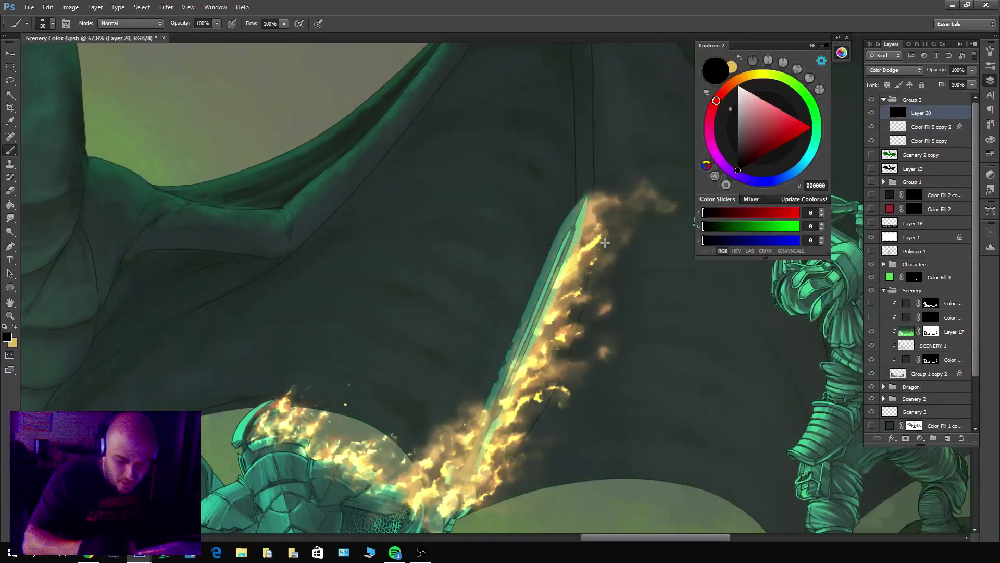
{"action": "key", "text": "x"}
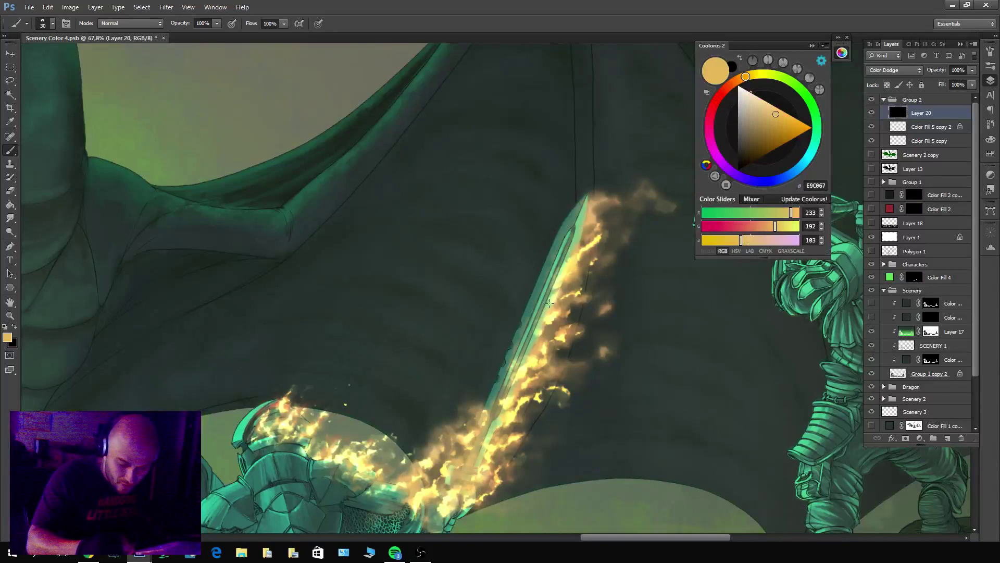
{"action": "key", "text": "x"}
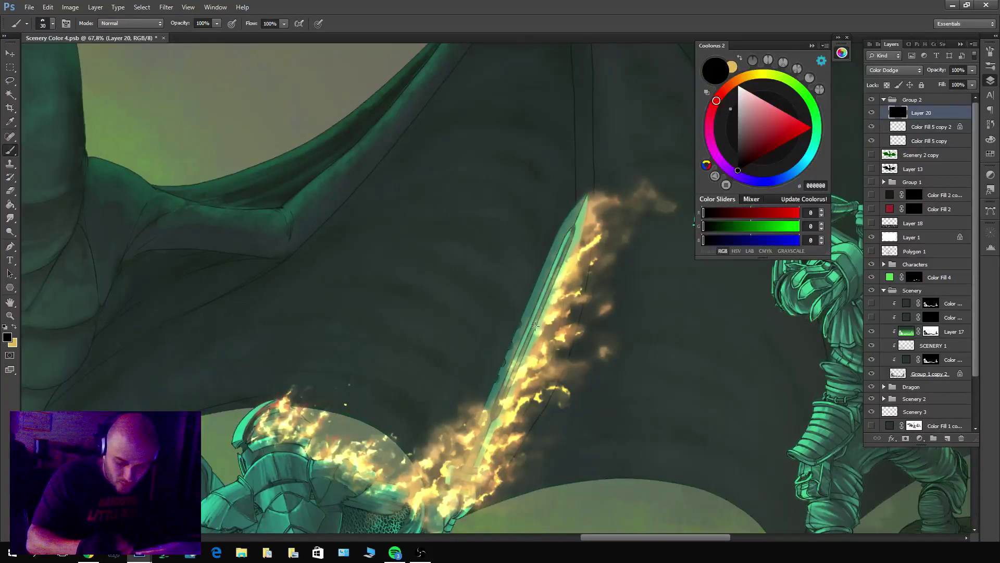
Touch up the flames' inner edge along the middle of the blade, alternating gold and black.
{"action": "key", "text": "x"}
{"action": "key", "text": "x"}
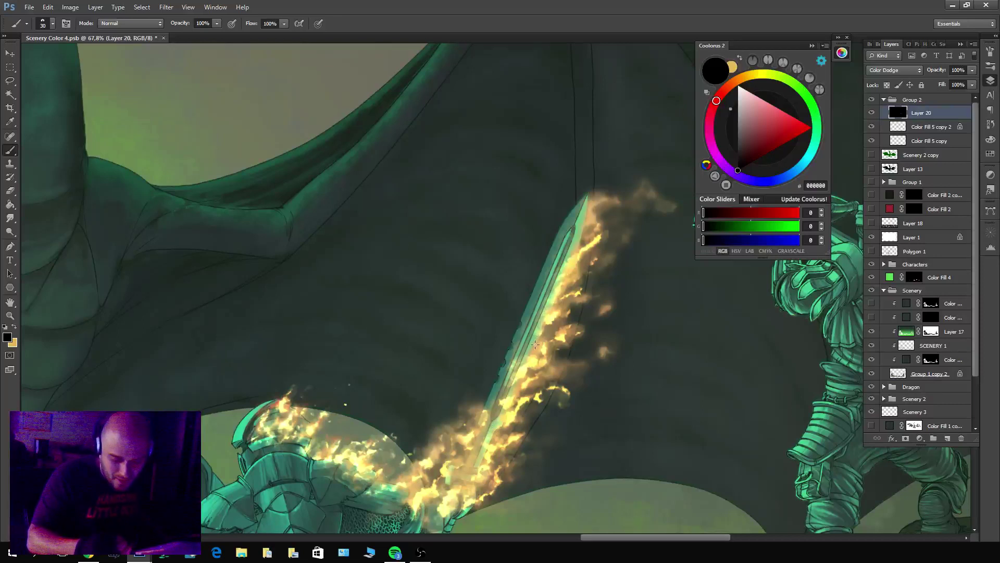
{"action": "key", "text": "x"}
{"action": "left_click_drag", "start_coordinate": [535, 344], "coordinate": [548, 326]}
{"action": "key", "text": "x"}
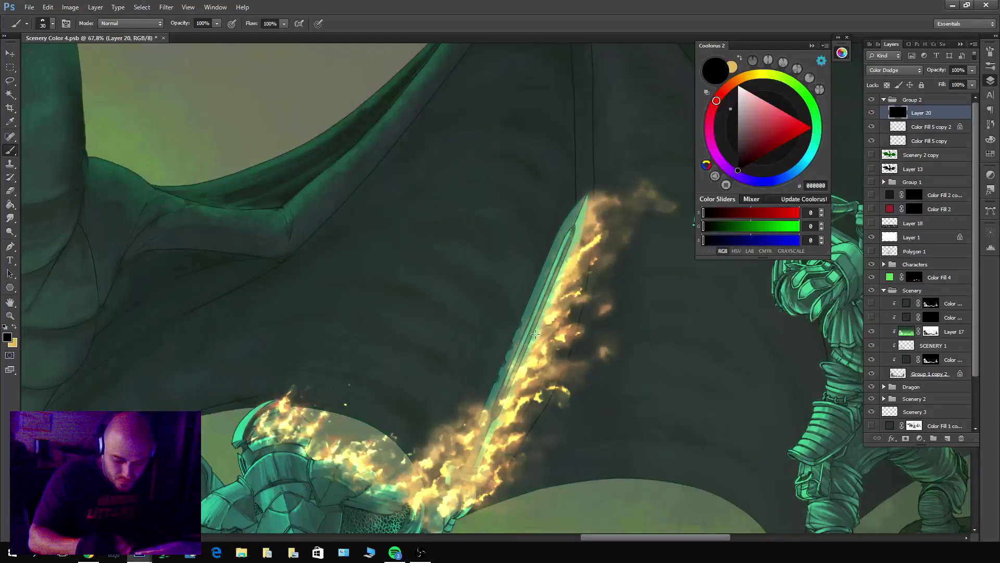
{"action": "key", "text": "x"}
{"action": "key", "text": "x"}
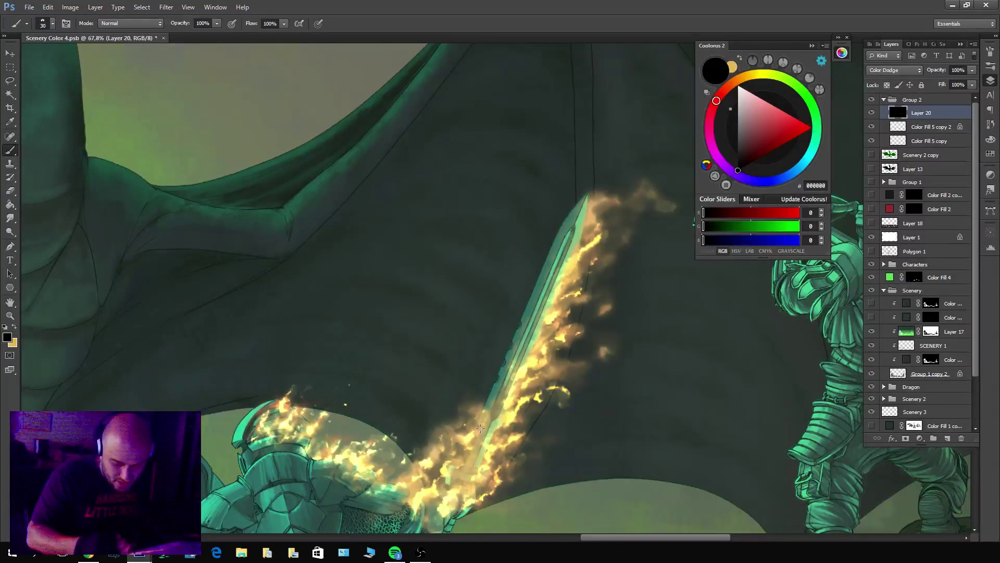
{"action": "key", "text": "x"}
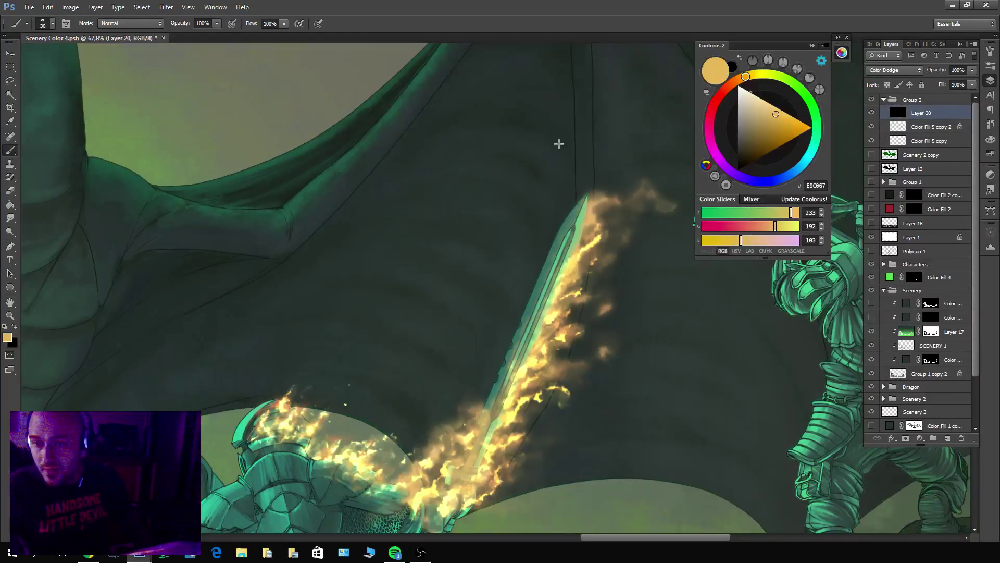
Paint a golden flame tongue streaming outward from the sword's tip and shape it with black.
{"action": "key", "text": "x"}
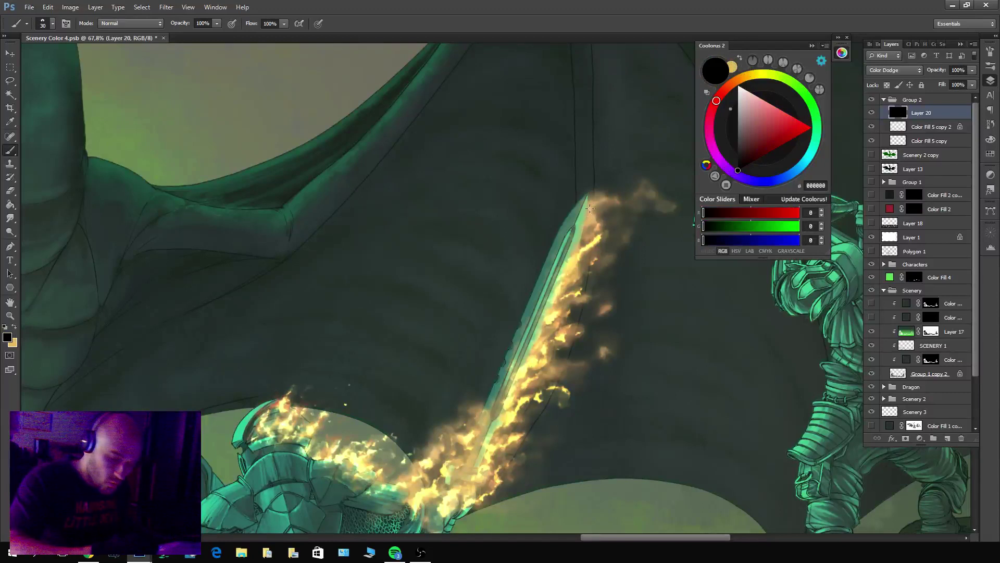
{"action": "key", "text": "x"}
{"action": "mouse_move", "coordinate": [590, 209]}
{"action": "left_mouse_down"}
{"action": "mouse_move", "coordinate": [607, 189]}
{"action": "mouse_move", "coordinate": [668, 201]}
{"action": "mouse_move", "coordinate": [670, 184]}
{"action": "mouse_move", "coordinate": [637, 194]}
{"action": "mouse_move", "coordinate": [598, 182]}
{"action": "mouse_move", "coordinate": [632, 199]}
{"action": "mouse_move", "coordinate": [601, 200]}
{"action": "mouse_move", "coordinate": [653, 188]}
{"action": "mouse_move", "coordinate": [667, 205]}
{"action": "mouse_move", "coordinate": [616, 202]}
{"action": "mouse_move", "coordinate": [594, 227]}
{"action": "mouse_move", "coordinate": [582, 216]}
{"action": "mouse_move", "coordinate": [590, 219]}
{"action": "mouse_move", "coordinate": [591, 203]}
{"action": "mouse_move", "coordinate": [578, 219]}
{"action": "mouse_move", "coordinate": [584, 230]}
{"action": "mouse_move", "coordinate": [601, 217]}
{"action": "mouse_move", "coordinate": [574, 213]}
{"action": "mouse_move", "coordinate": [629, 195]}
{"action": "mouse_move", "coordinate": [610, 175]}
{"action": "mouse_move", "coordinate": [635, 183]}
{"action": "mouse_move", "coordinate": [659, 213]}
{"action": "mouse_move", "coordinate": [598, 209]}
{"action": "mouse_move", "coordinate": [645, 216]}
{"action": "mouse_move", "coordinate": [602, 194]}
{"action": "mouse_move", "coordinate": [627, 200]}
{"action": "mouse_move", "coordinate": [642, 187]}
{"action": "mouse_move", "coordinate": [664, 194]}
{"action": "mouse_move", "coordinate": [644, 209]}
{"action": "mouse_move", "coordinate": [620, 204]}
{"action": "mouse_move", "coordinate": [650, 192]}
{"action": "mouse_move", "coordinate": [630, 204]}
{"action": "mouse_move", "coordinate": [652, 213]}
{"action": "mouse_move", "coordinate": [644, 174]}
{"action": "mouse_move", "coordinate": [633, 188]}
{"action": "mouse_move", "coordinate": [665, 172]}
{"action": "mouse_move", "coordinate": [675, 180]}
{"action": "mouse_move", "coordinate": [652, 168]}
{"action": "mouse_move", "coordinate": [614, 188]}
{"action": "mouse_move", "coordinate": [667, 192]}
{"action": "mouse_move", "coordinate": [646, 191]}
{"action": "mouse_move", "coordinate": [660, 170]}
{"action": "left_mouse_up"}
{"action": "key", "text": "x"}
{"action": "key", "text": "x"}
{"action": "key", "text": "x"}
{"action": "key", "text": "x"}
{"action": "key", "text": "x"}
{"action": "key", "text": "x"}
Fill out the flames around and just below the sword's tip with gold and black strokes at varying brush sizes.
{"action": "key", "text": "bracketright"}
{"action": "key", "text": "bracketright"}
{"action": "key", "text": "bracketright"}
{"action": "key", "text": "bracketright"}
{"action": "key", "text": "x"}
{"action": "key", "text": "x"}
{"action": "key", "text": "x"}
{"action": "key", "text": "x"}
{"action": "key", "text": "x"}
{"action": "key", "text": "x"}
{"action": "key", "text": "bracketleft"}
{"action": "key", "text": "bracketleft"}
{"action": "key", "text": "bracketleft"}
{"action": "key", "text": "bracketleft"}
{"action": "key", "text": "bracketleft"}
{"action": "key", "text": "x"}
{"action": "key", "text": "x"}
{"action": "key", "text": "x"}
{"action": "key", "text": "x"}
{"action": "mouse_move", "coordinate": [618, 229]}
{"action": "left_mouse_down"}
{"action": "mouse_move", "coordinate": [642, 219]}
{"action": "mouse_move", "coordinate": [607, 229]}
{"action": "mouse_move", "coordinate": [628, 192]}
{"action": "mouse_move", "coordinate": [594, 214]}
{"action": "mouse_move", "coordinate": [617, 188]}
{"action": "mouse_move", "coordinate": [594, 194]}
{"action": "mouse_move", "coordinate": [618, 185]}
{"action": "left_mouse_up"}
{"action": "key", "text": "x"}
{"action": "key", "text": "x"}
{"action": "key", "text": "x"}
{"action": "key", "text": "x"}
{"action": "key", "text": "x"}
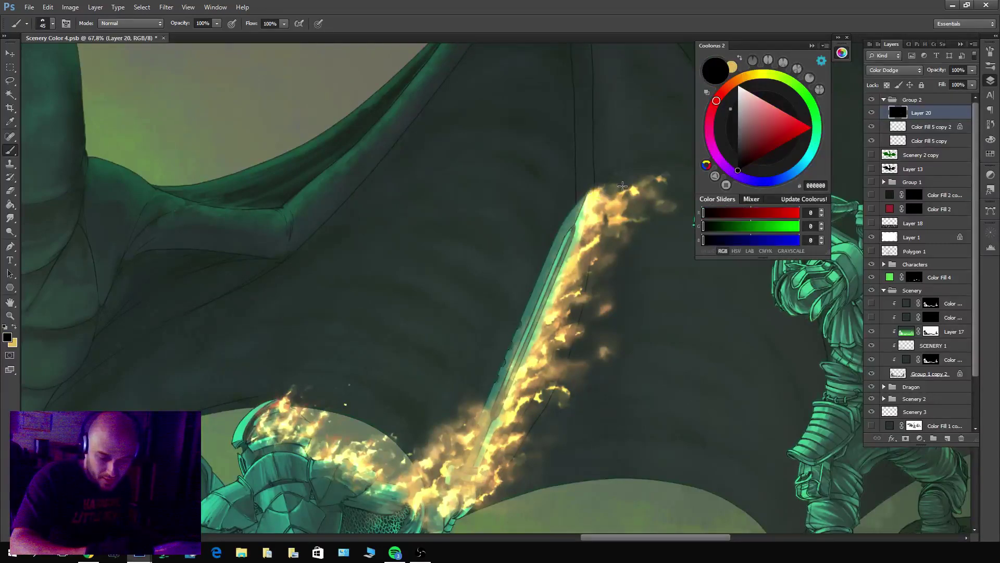
Review the flames across the whole sword, and add gold and black touches to the tongues above the forearm.
{"action": "scroll", "coordinate": [655, 339], "scroll_direction": "down", "scroll_amount": 4}
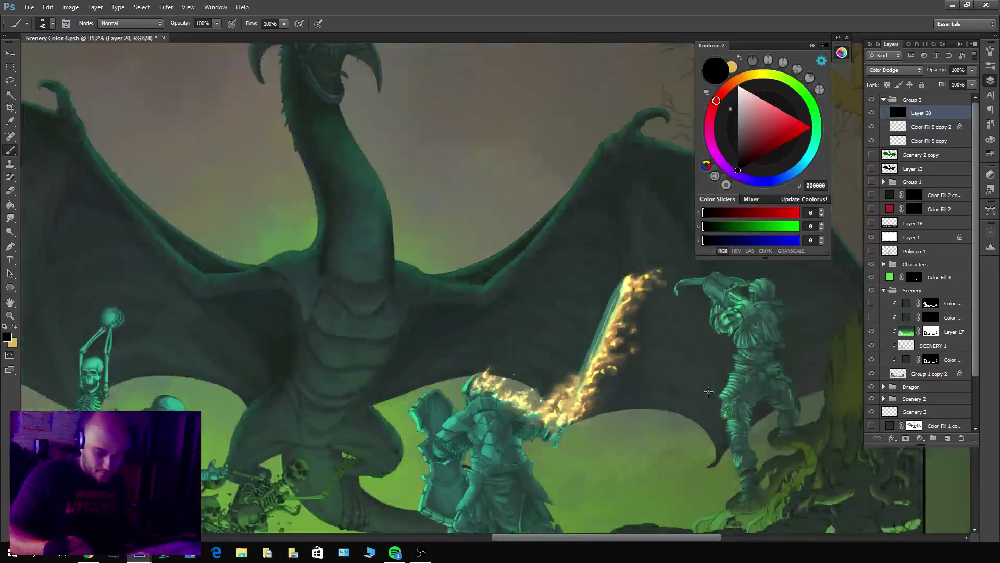
{"action": "scroll", "coordinate": [625, 356], "scroll_direction": "up", "scroll_amount": 5}
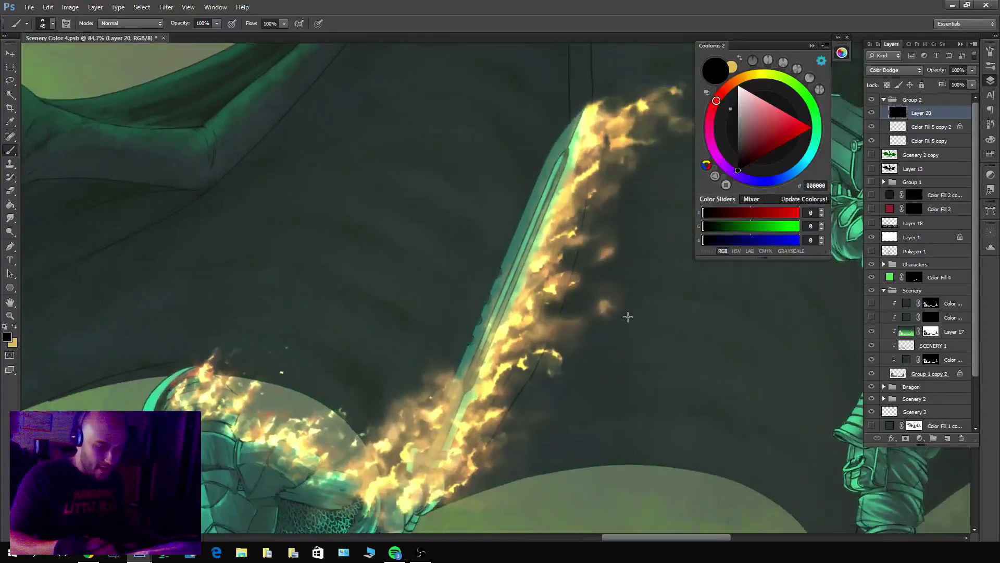
{"action": "scroll", "coordinate": [600, 308], "scroll_direction": "down", "scroll_amount": 3}
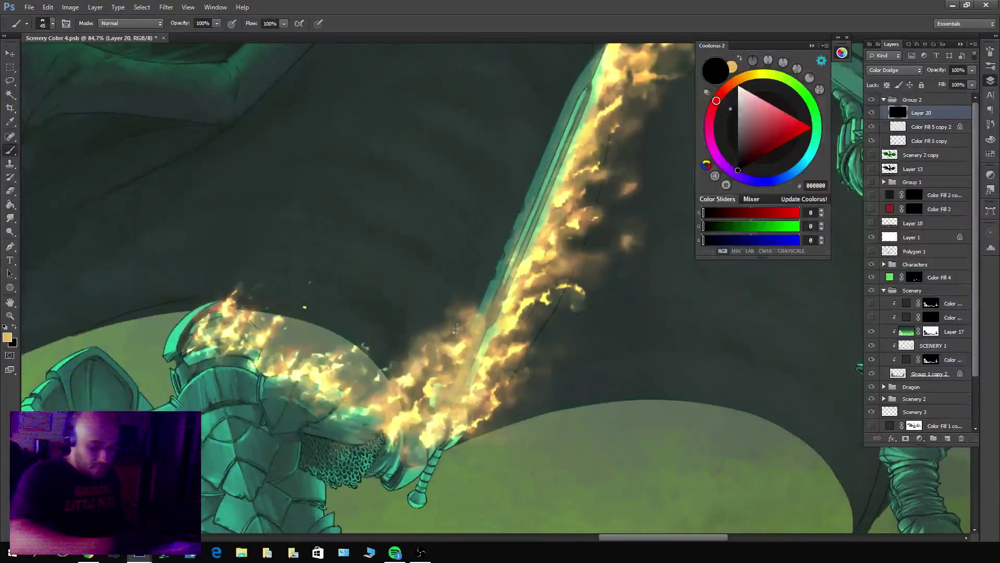
{"action": "mouse_move", "coordinate": [448, 326]}
{"action": "left_mouse_down"}
{"action": "mouse_move", "coordinate": [468, 302]}
{"action": "mouse_move", "coordinate": [453, 320]}
{"action": "mouse_move", "coordinate": [466, 294]}
{"action": "mouse_move", "coordinate": [437, 315]}
{"action": "mouse_move", "coordinate": [455, 287]}
{"action": "mouse_move", "coordinate": [444, 336]}
{"action": "left_mouse_up"}
{"action": "key", "text": "x"}
{"action": "key", "text": "x"}
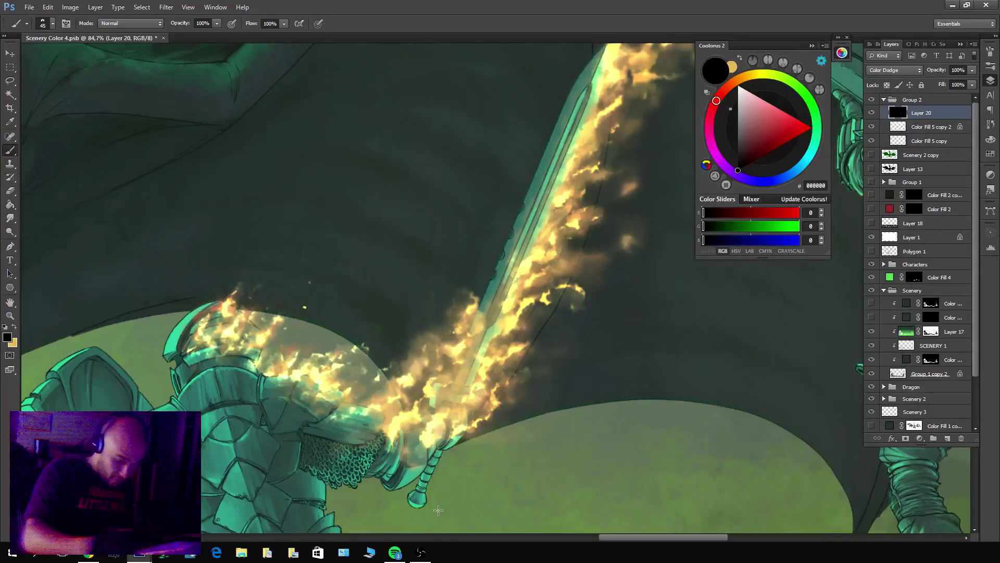
Compare the flames with each Color Fill 5 copy layer hidden and shown, and add a layer mask to Color Fill 5 copy 2.
{"action": "left_click", "coordinate": [889, 131]}
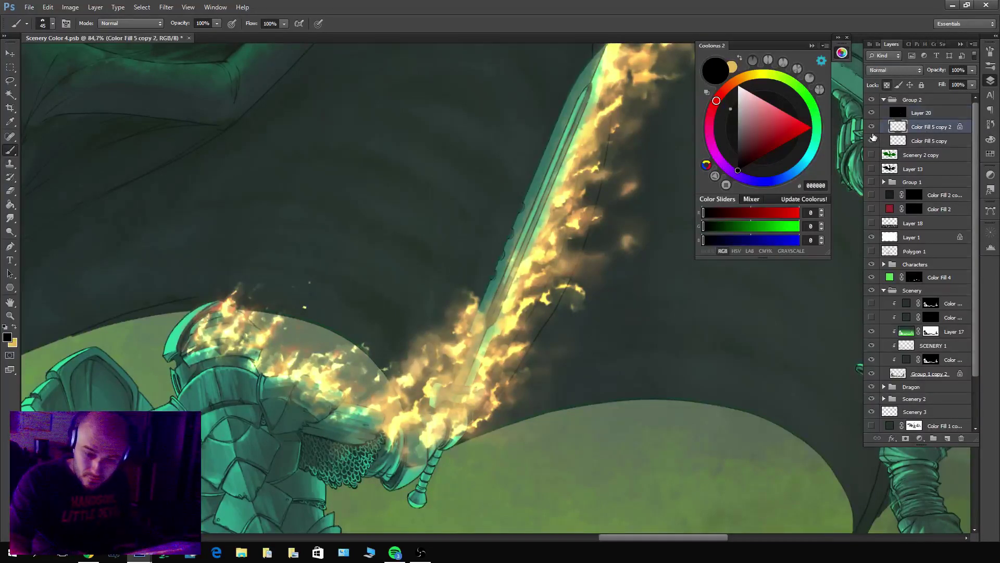
{"action": "left_click", "coordinate": [872, 140]}
{"action": "left_click", "coordinate": [873, 141]}
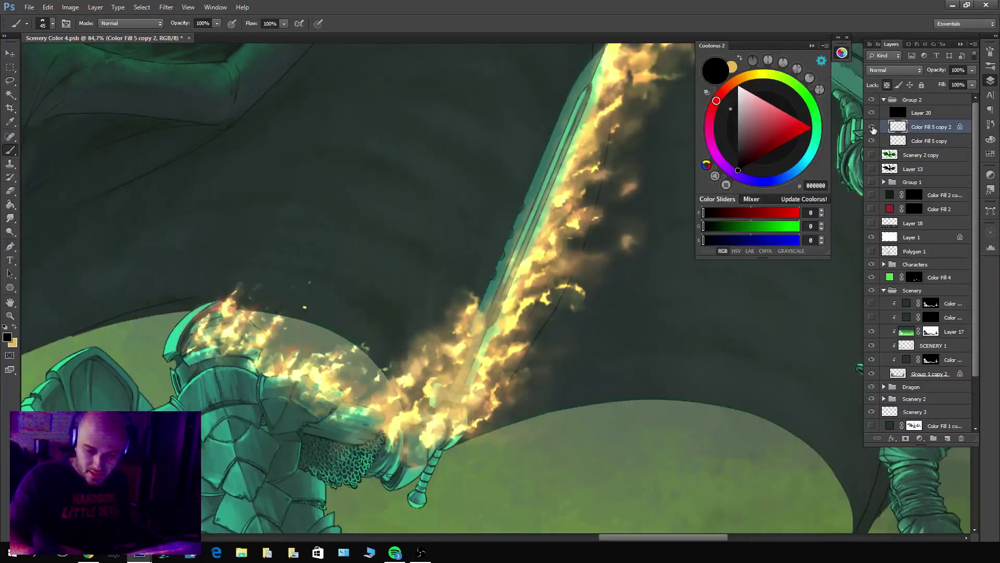
{"action": "left_click", "coordinate": [873, 128]}
{"action": "left_click", "coordinate": [873, 128]}
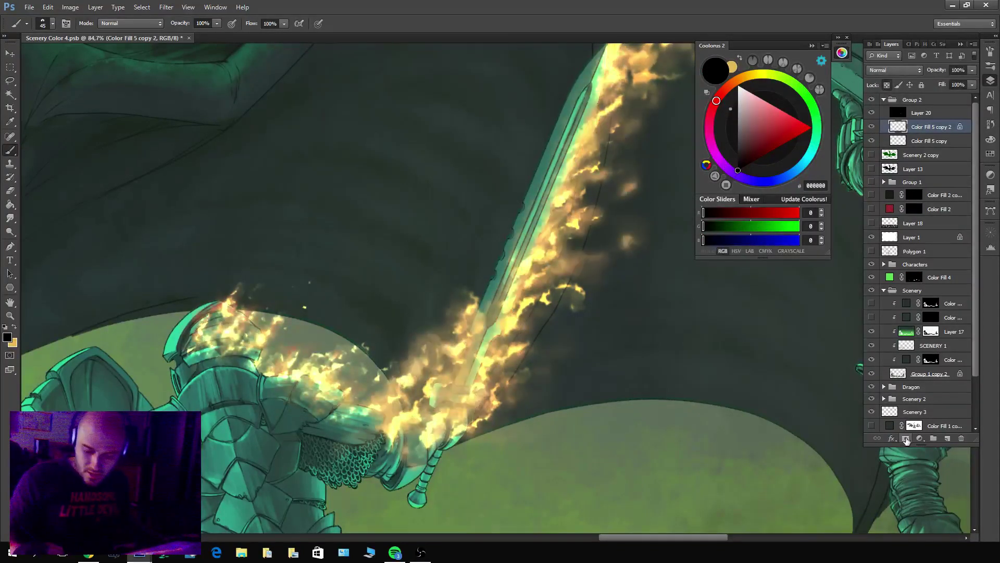
{"action": "left_click", "coordinate": [907, 441]}
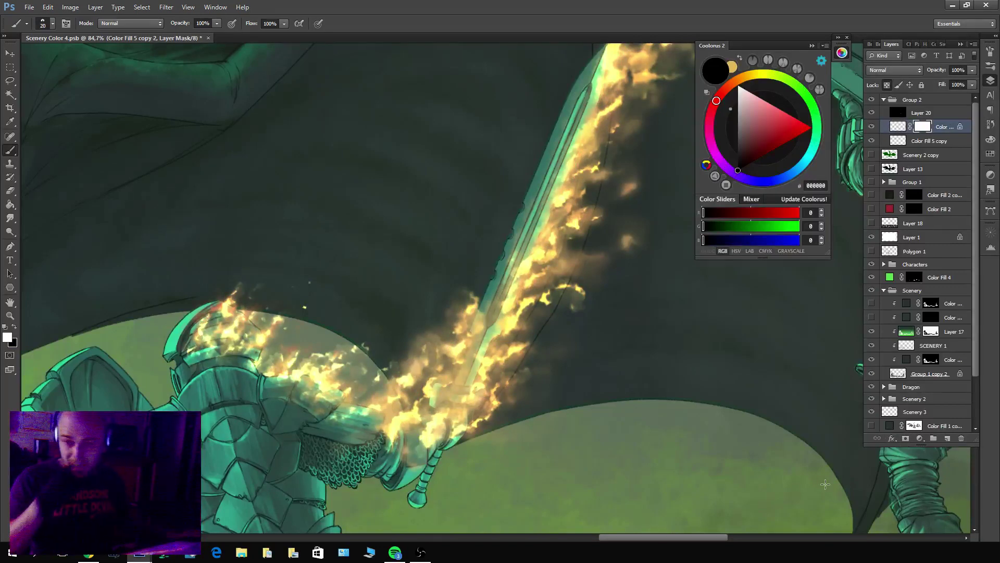
Mask out parts of the orange flames between the forearm and the blade with black at brush size 35.
{"action": "key", "text": "x"}
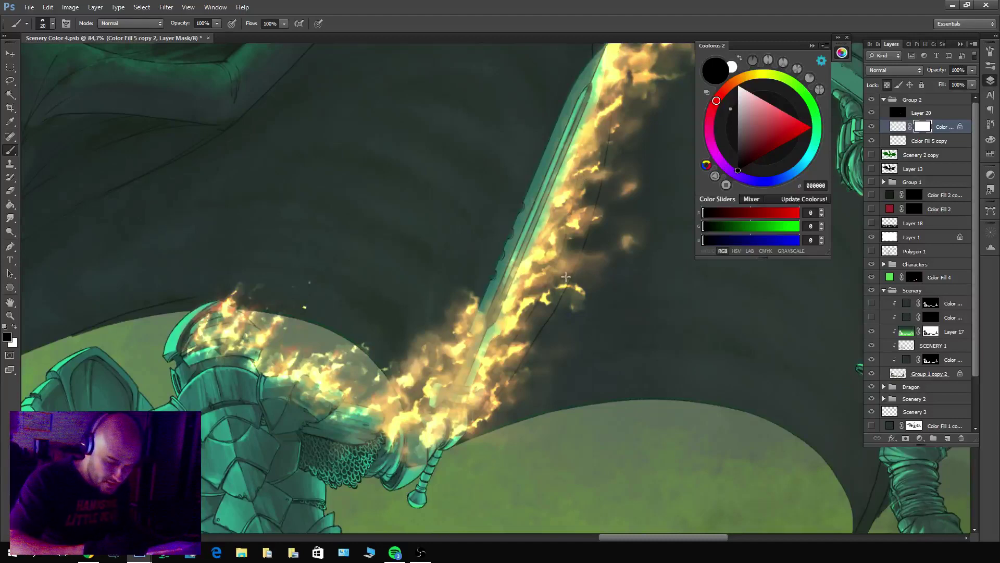
{"action": "left_click_drag", "start_coordinate": [565, 255], "coordinate": [542, 348]}
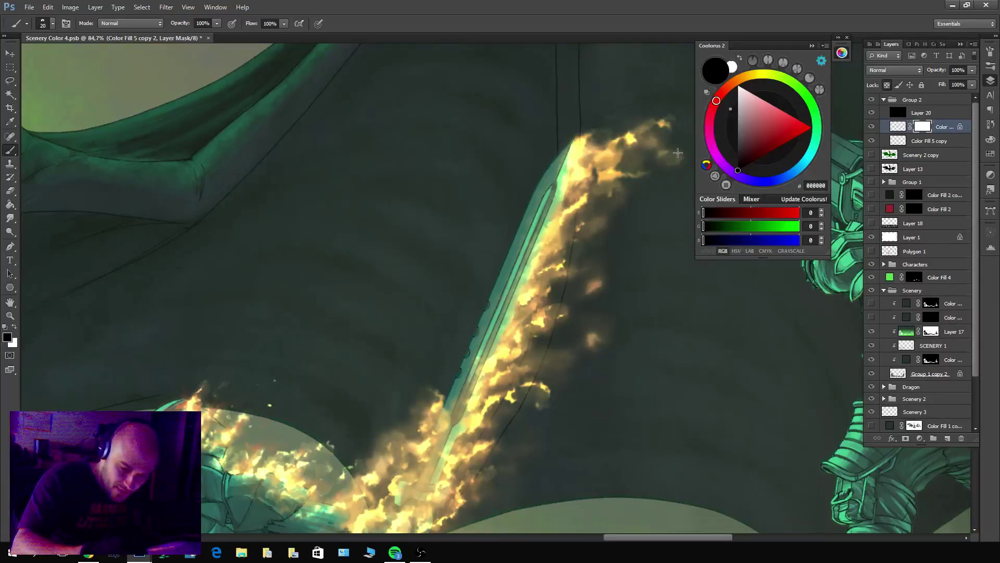
{"action": "scroll", "coordinate": [521, 260], "scroll_direction": "down", "scroll_amount": 5}
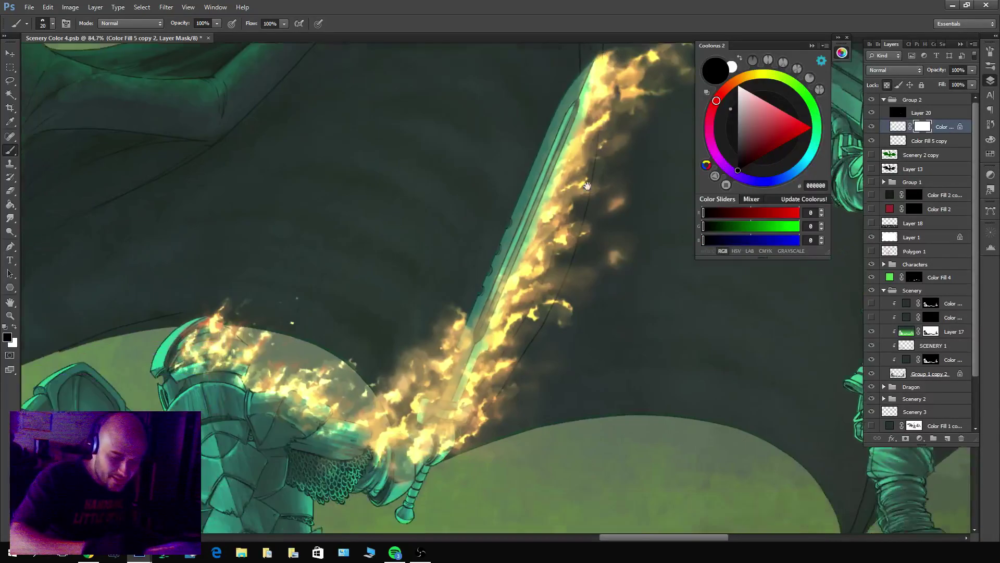
{"action": "key", "text": "bracketright"}
{"action": "key", "text": "bracketright"}
{"action": "key", "text": "bracketright"}
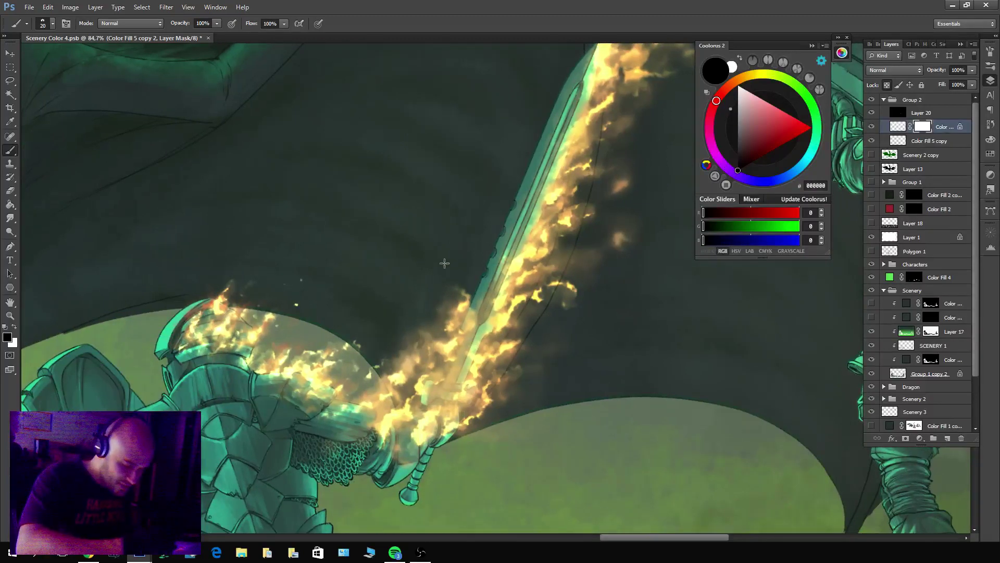
{"action": "mouse_move", "coordinate": [425, 344]}
{"action": "left_mouse_down"}
{"action": "mouse_move", "coordinate": [379, 350]}
{"action": "mouse_move", "coordinate": [401, 392]}
{"action": "mouse_move", "coordinate": [419, 316]}
{"action": "mouse_move", "coordinate": [383, 388]}
{"action": "mouse_move", "coordinate": [424, 334]}
{"action": "mouse_move", "coordinate": [415, 370]}
{"action": "mouse_move", "coordinate": [401, 350]}
{"action": "left_mouse_up"}
{"action": "key", "text": "x"}
{"action": "key", "text": "x"}
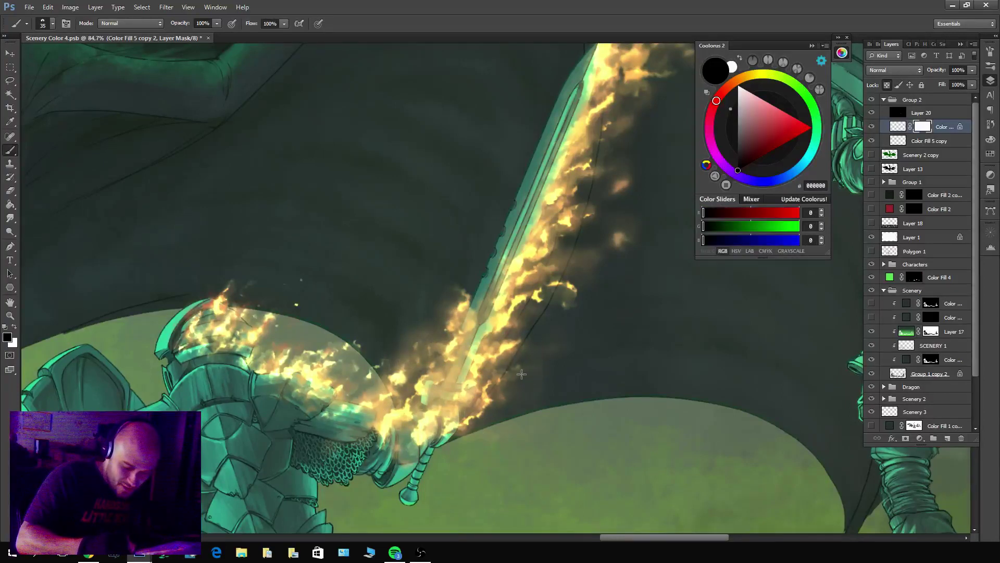
Paint out the stray golden flame tongues beside the lower blade with black on Layer 20 at brush size 35.
{"action": "left_click", "coordinate": [899, 113]}
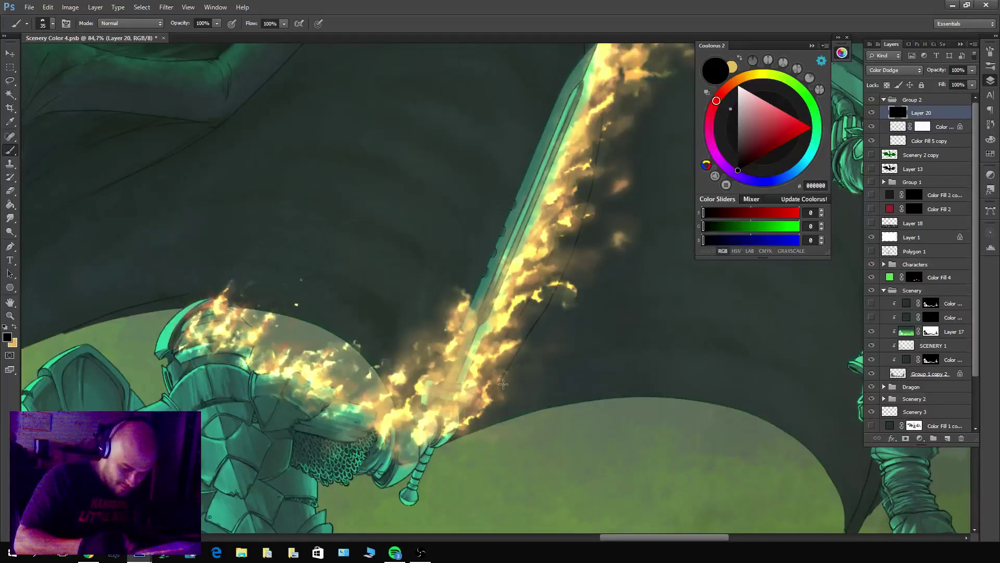
{"action": "mouse_move", "coordinate": [523, 341]}
{"action": "left_mouse_down"}
{"action": "mouse_move", "coordinate": [500, 358]}
{"action": "mouse_move", "coordinate": [514, 344]}
{"action": "left_mouse_up"}
{"action": "mouse_move", "coordinate": [578, 286]}
{"action": "left_mouse_down"}
{"action": "mouse_move", "coordinate": [566, 304]}
{"action": "mouse_move", "coordinate": [562, 293]}
{"action": "left_mouse_up"}
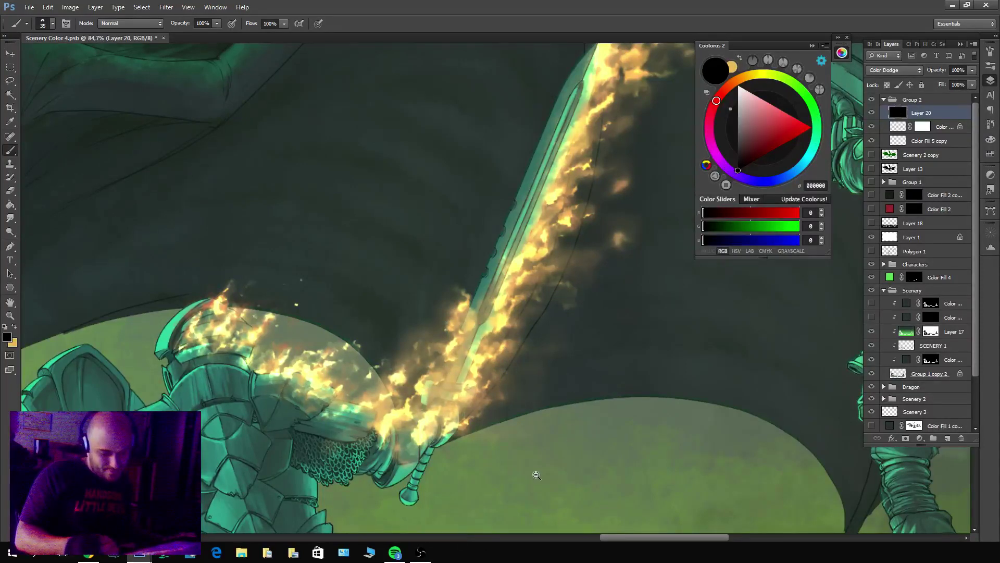
{"action": "left_click", "coordinate": [609, 364], "text": "alt"}
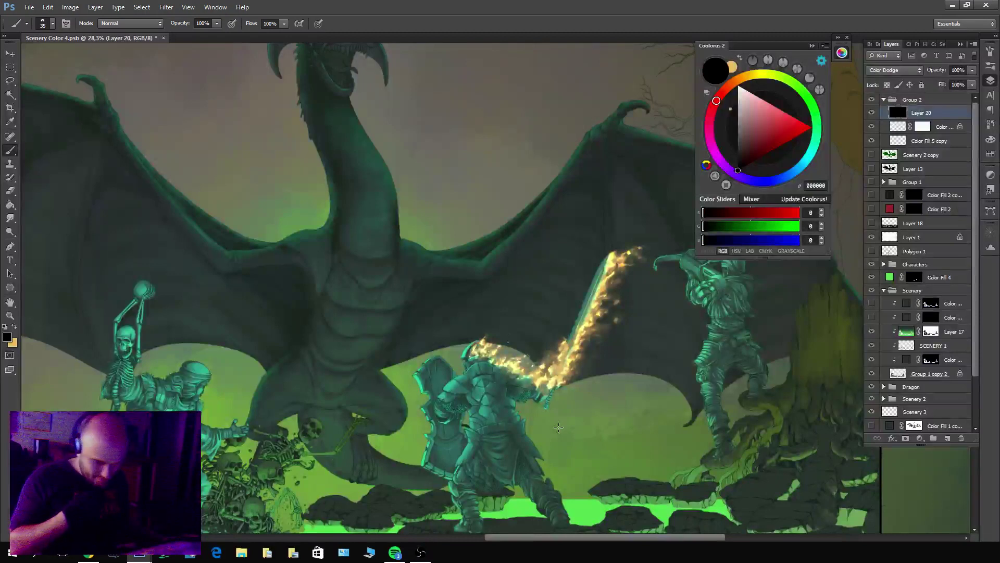
{"action": "scroll", "coordinate": [558, 427], "scroll_direction": "up", "scroll_amount": 5}
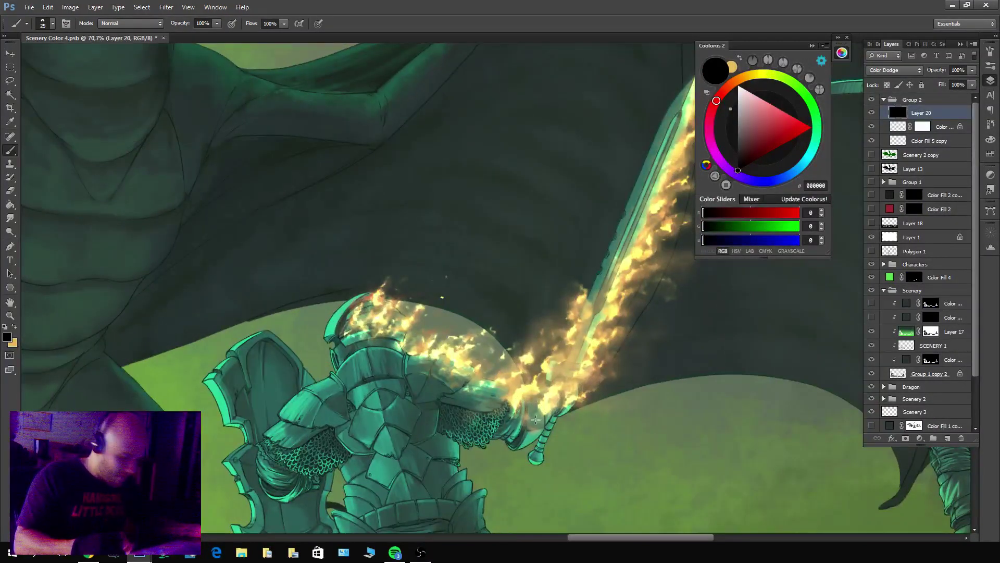
Duplicate the Color Dodge highlight layer, Layer 20.
{"action": "key", "text": "bracketleft"}
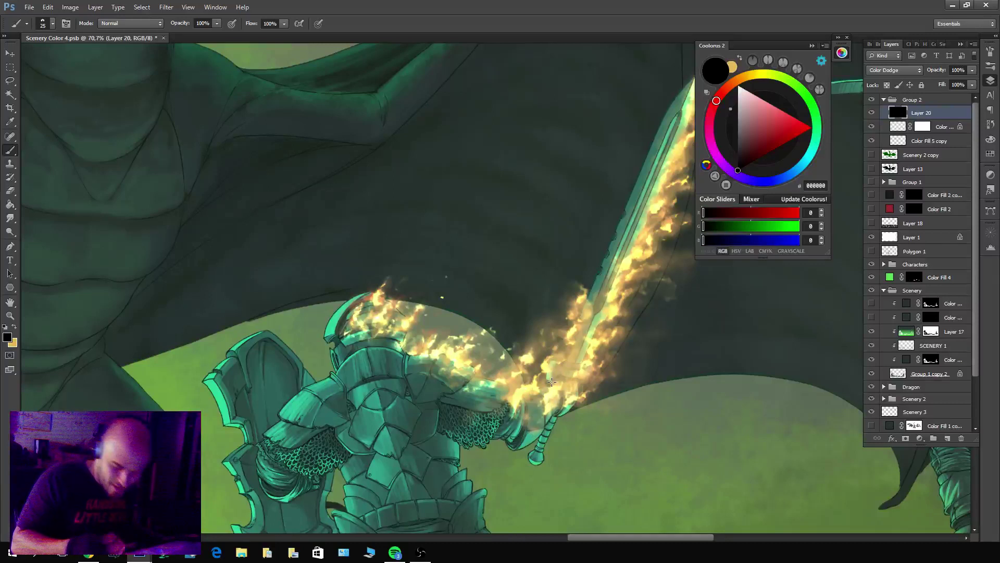
{"action": "key", "text": "ctrl+j"}
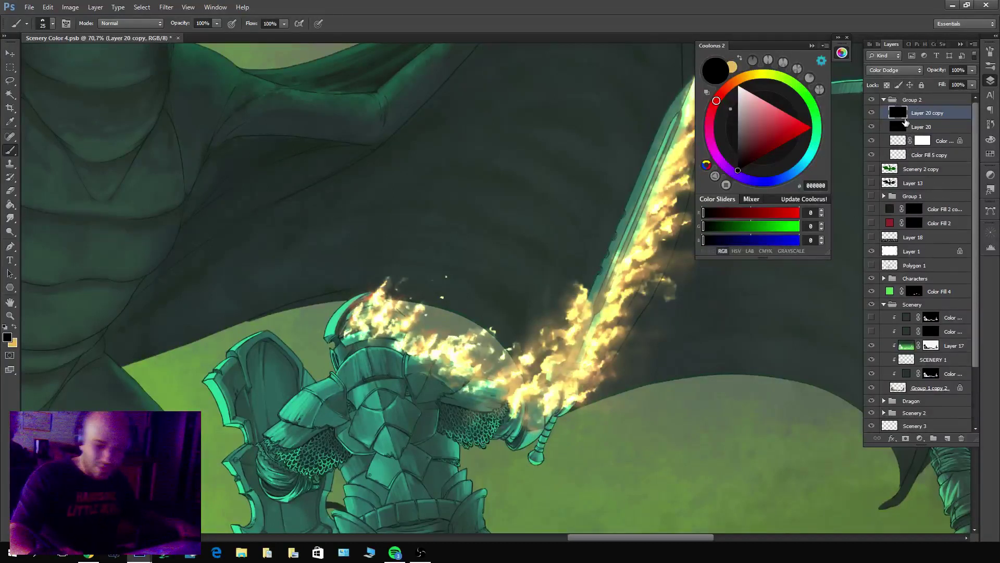
{"action": "key", "text": "Up"}
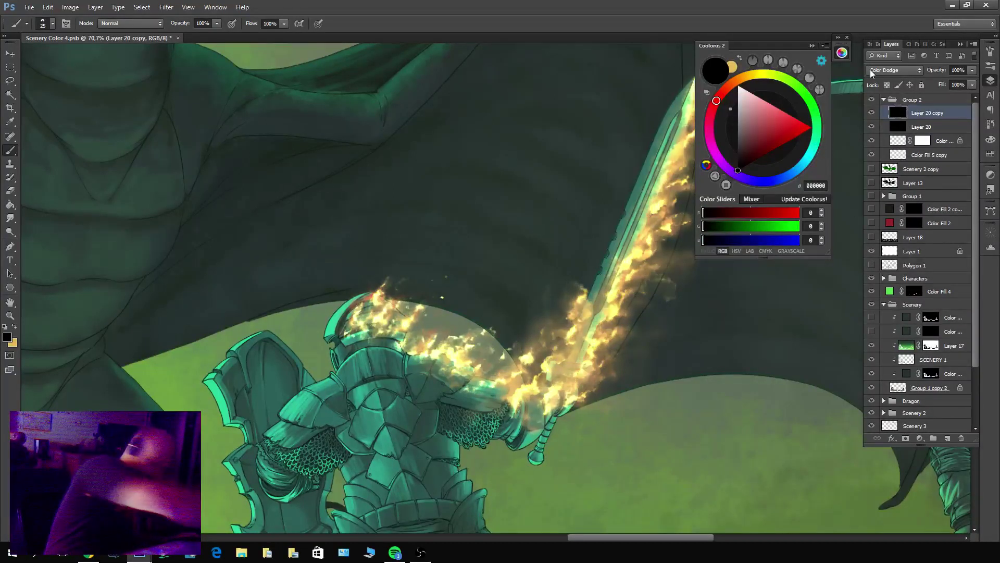
Refine the flame highlights around the sword's guard on Layer 20 with gold and black at brush size 8.
{"action": "scroll", "coordinate": [545, 416], "scroll_direction": "up", "scroll_amount": 4}
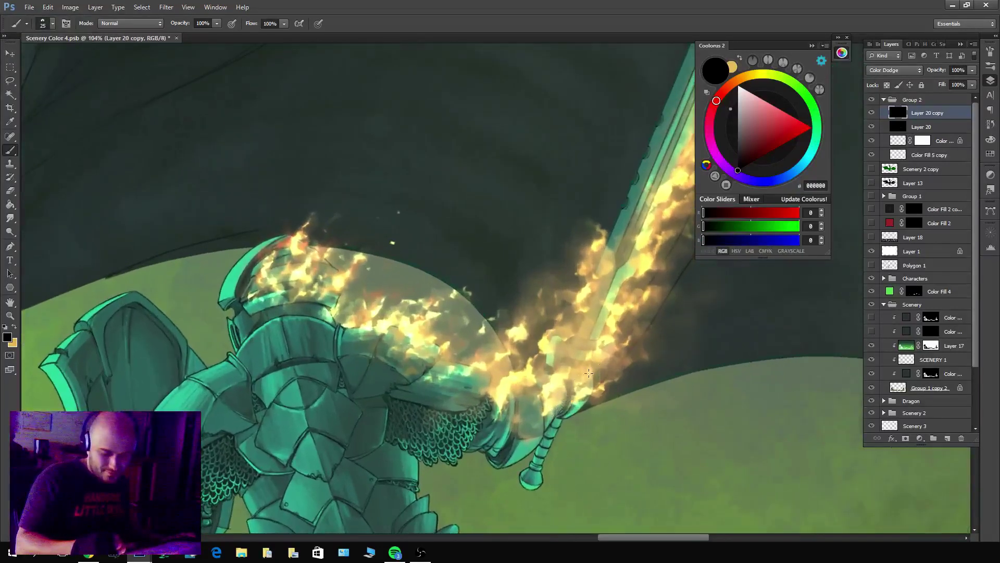
{"action": "key", "text": "alt+bracketleft"}
{"action": "key", "text": "bracketleft"}
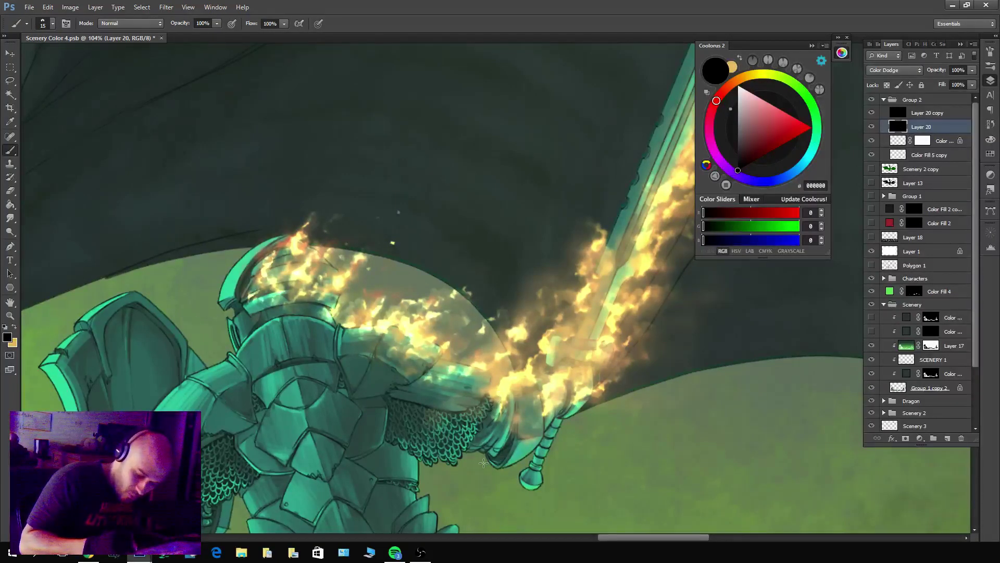
{"action": "key", "text": "bracketleft"}
{"action": "key", "text": "bracketleft"}
{"action": "key", "text": "bracketleft"}
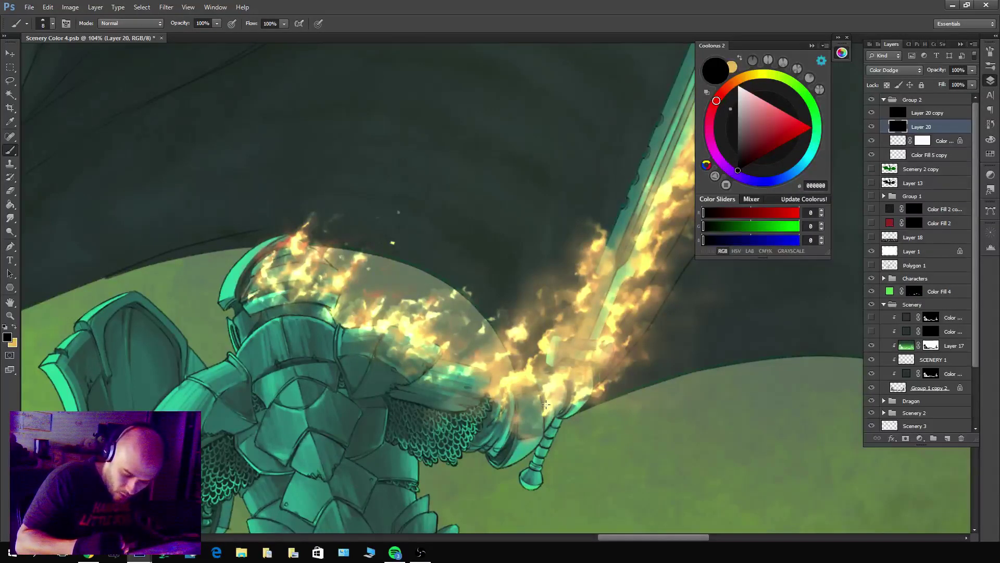
{"action": "key", "text": "x"}
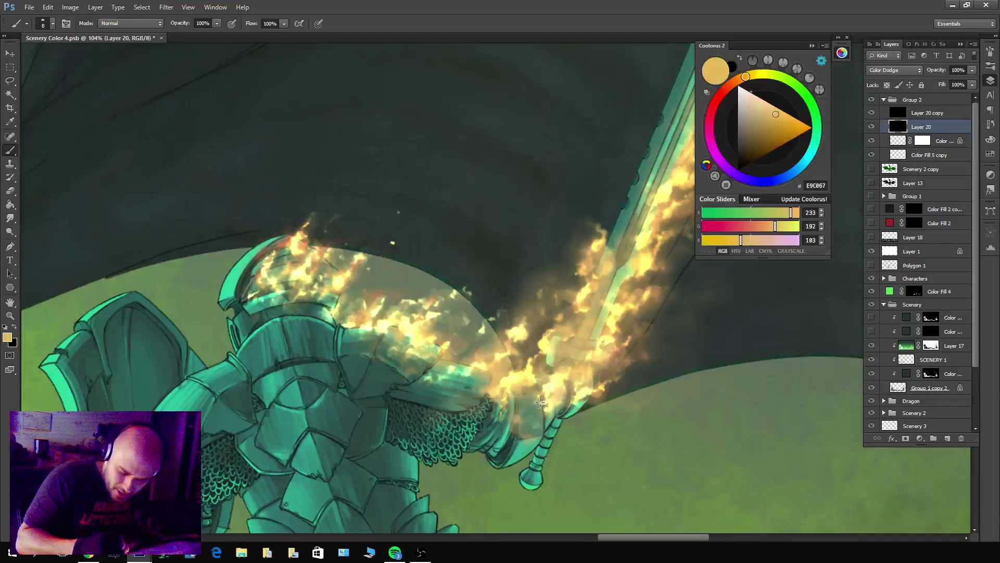
{"action": "key", "text": "x"}
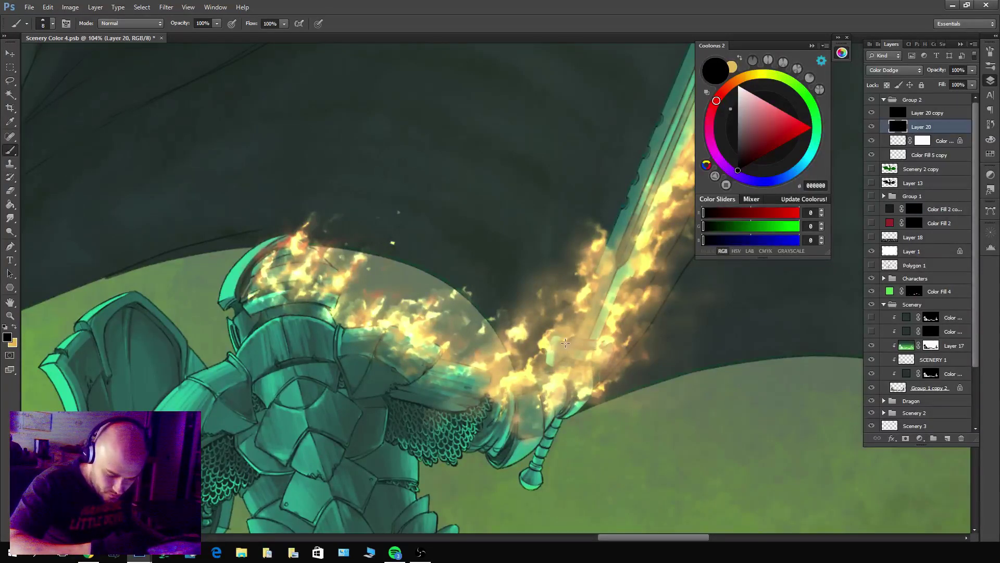
Touch up the flame highlights along the blade's edge and at its tip with gold and black at brush size 8.
{"action": "scroll", "coordinate": [586, 219], "scroll_direction": "down", "scroll_amount": 5}
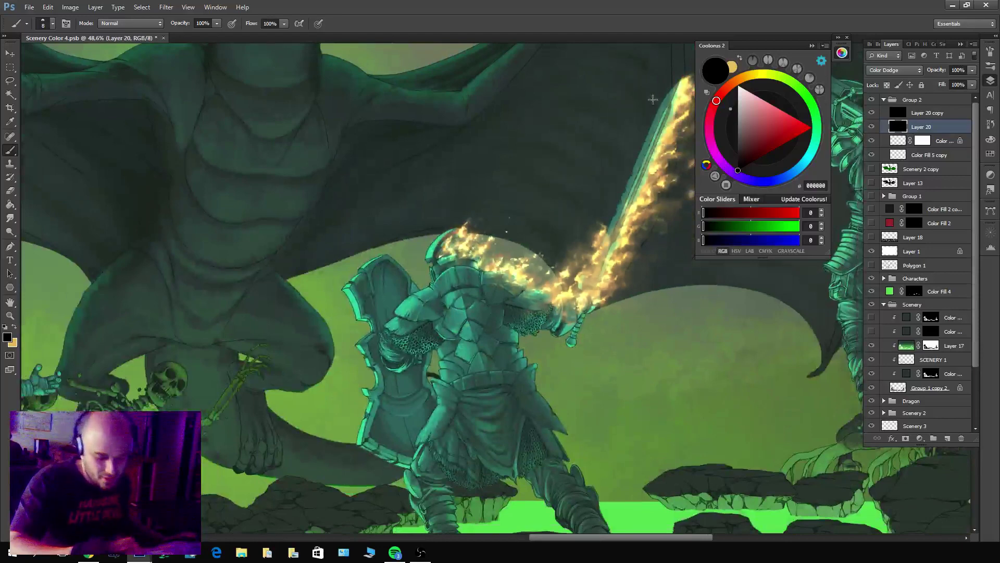
{"action": "scroll", "coordinate": [625, 178], "scroll_direction": "up", "scroll_amount": 5}
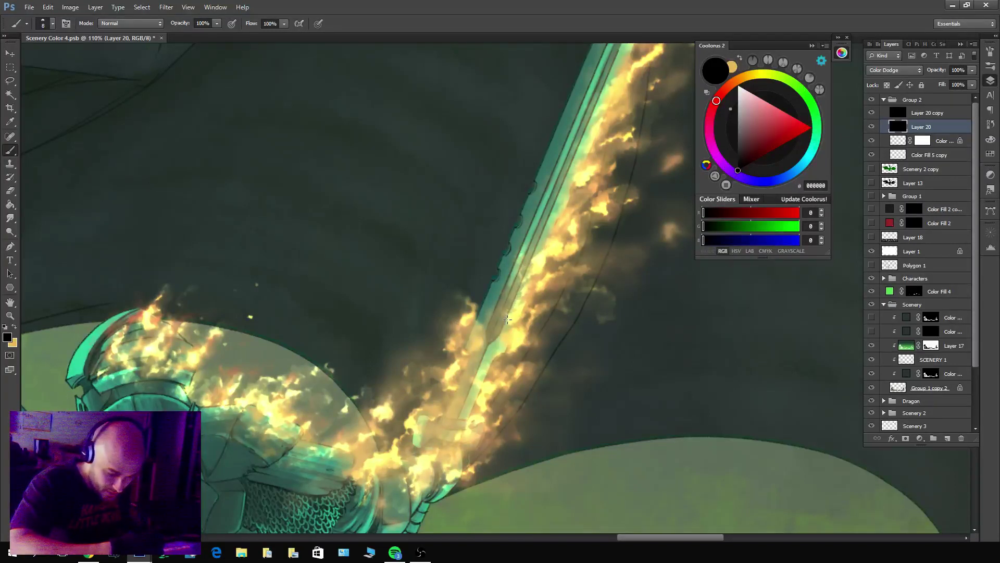
{"action": "left_click_drag", "start_coordinate": [561, 203], "coordinate": [548, 295]}
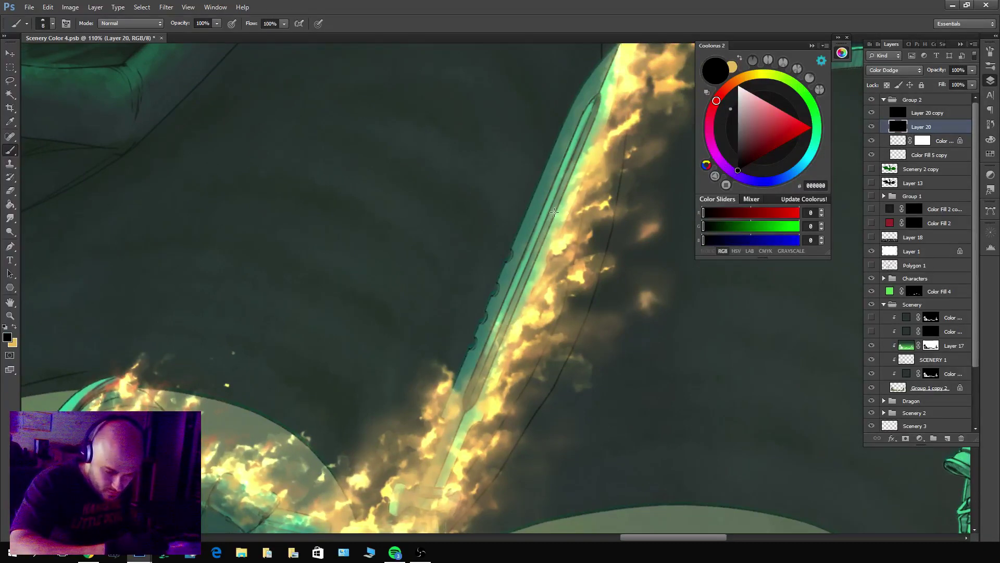
{"action": "left_click_drag", "start_coordinate": [587, 162], "coordinate": [559, 236]}
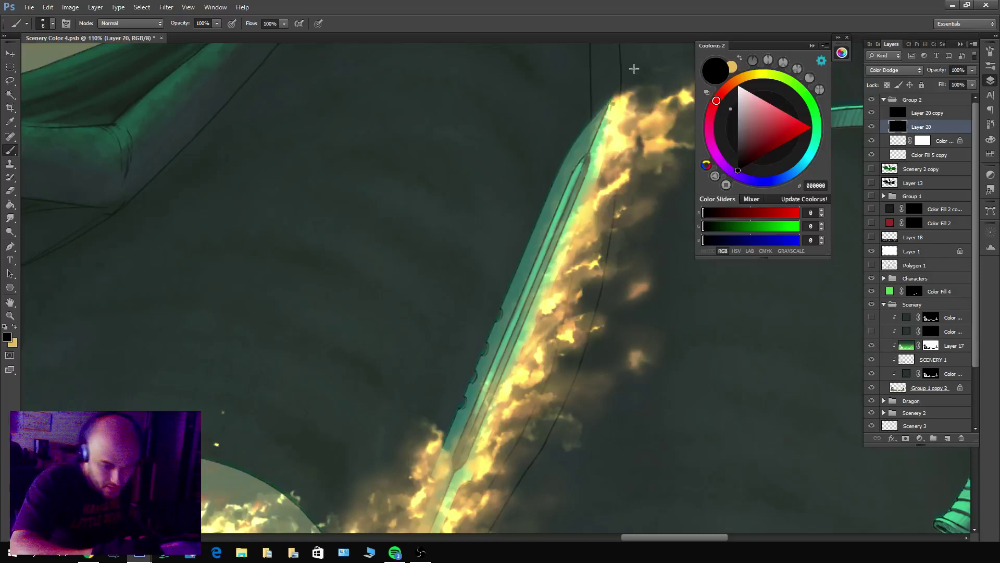
{"action": "key", "text": "x"}
{"action": "key", "text": "x"}
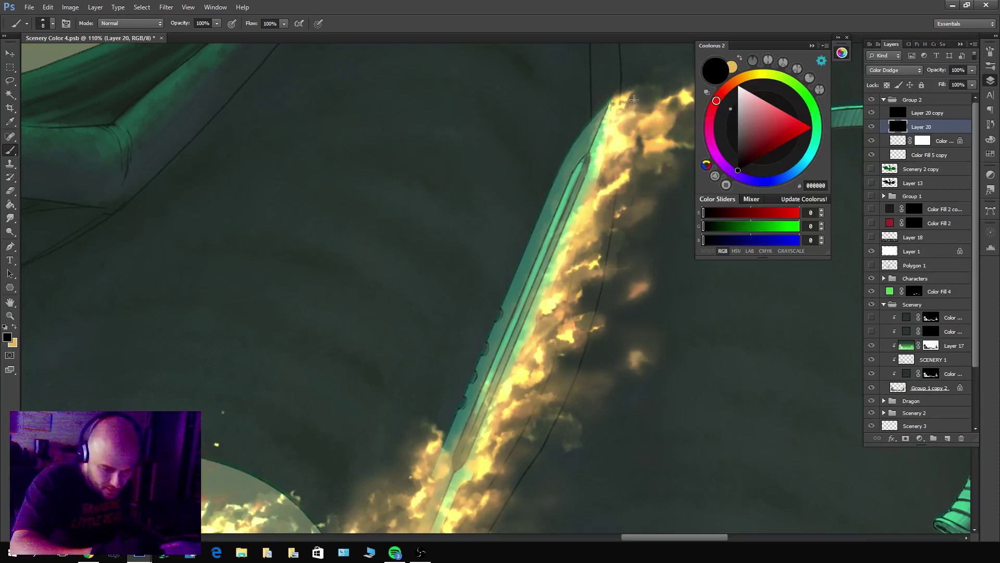
{"action": "key", "text": "x"}
{"action": "key", "text": "x"}
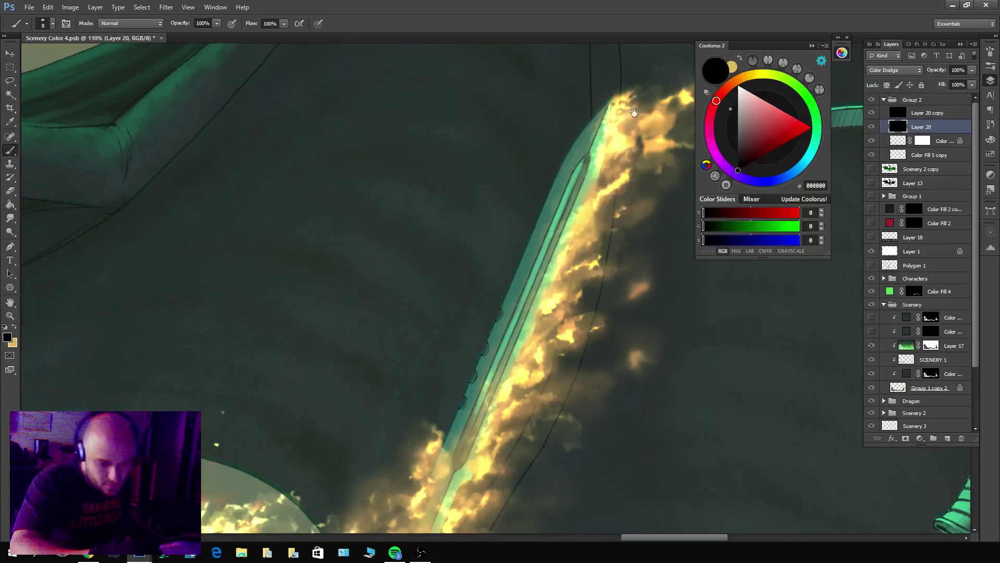
{"action": "left_click_drag", "start_coordinate": [635, 113], "coordinate": [579, 157]}
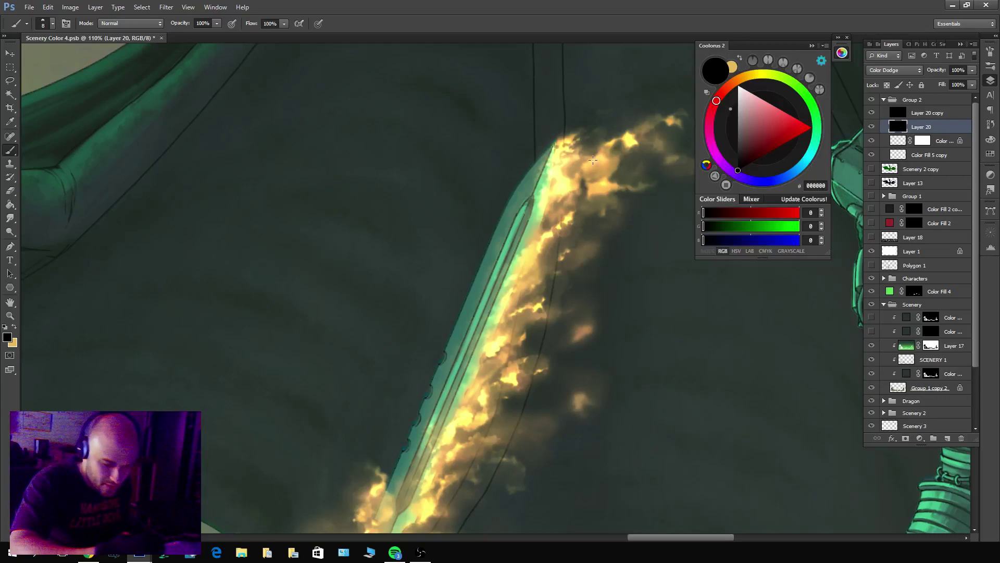
Refine the flame highlights over the lower blade just above the guard, alternating gold E9C067 and black.
{"action": "scroll", "coordinate": [593, 160], "scroll_direction": "down", "scroll_amount": 3}
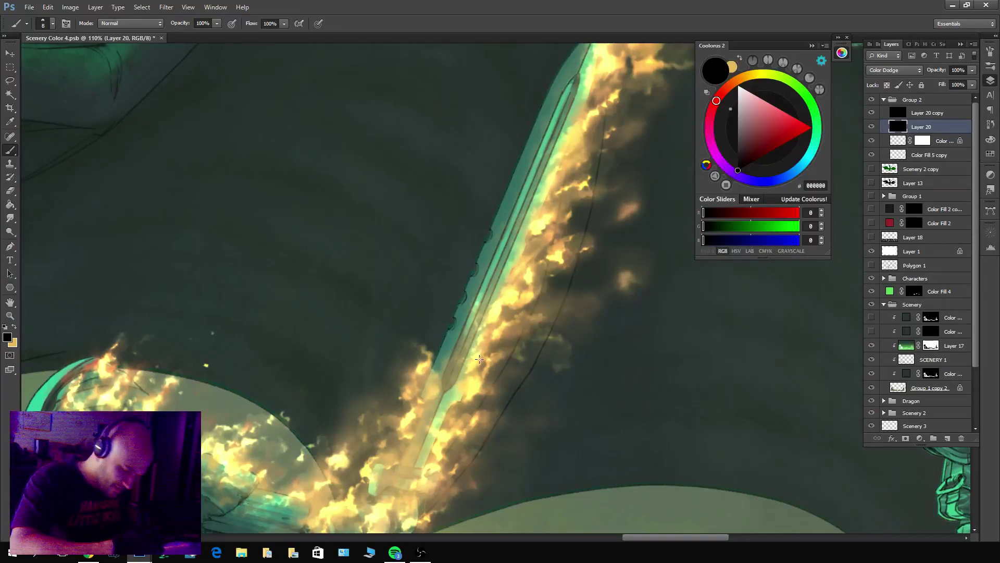
{"action": "key", "text": "x"}
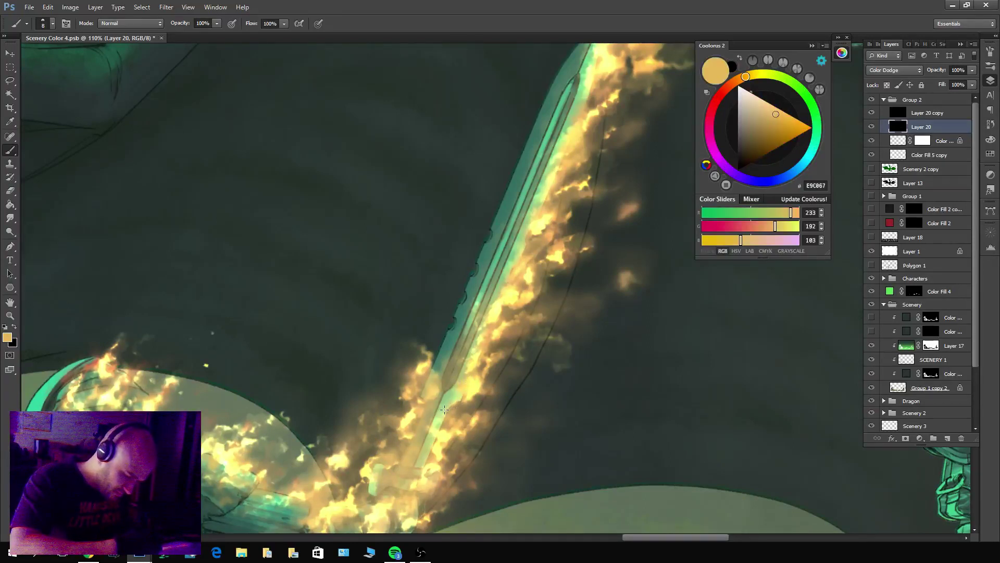
{"action": "key", "text": "x"}
{"action": "left_click_drag", "start_coordinate": [459, 393], "coordinate": [498, 342]}
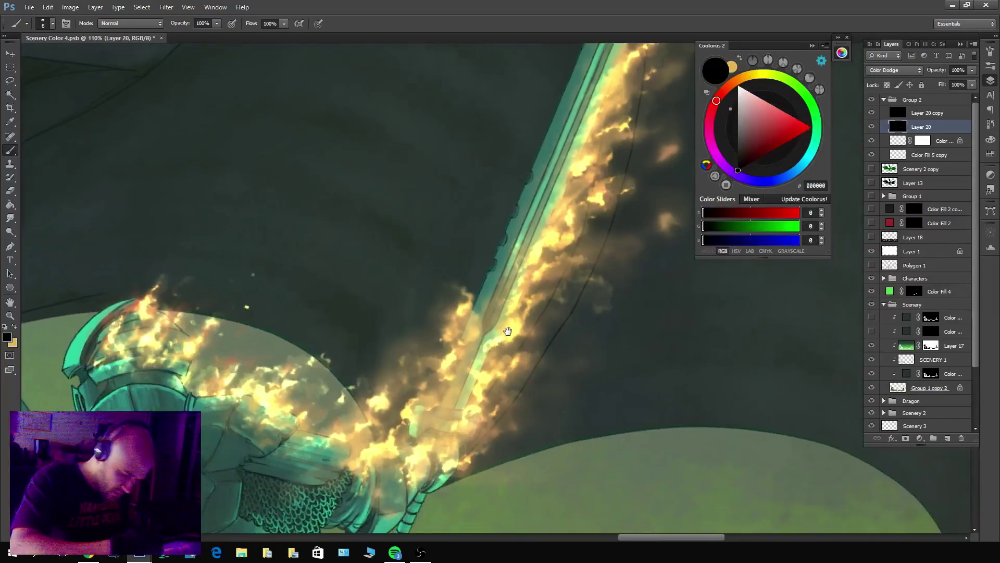
{"action": "key", "text": "x"}
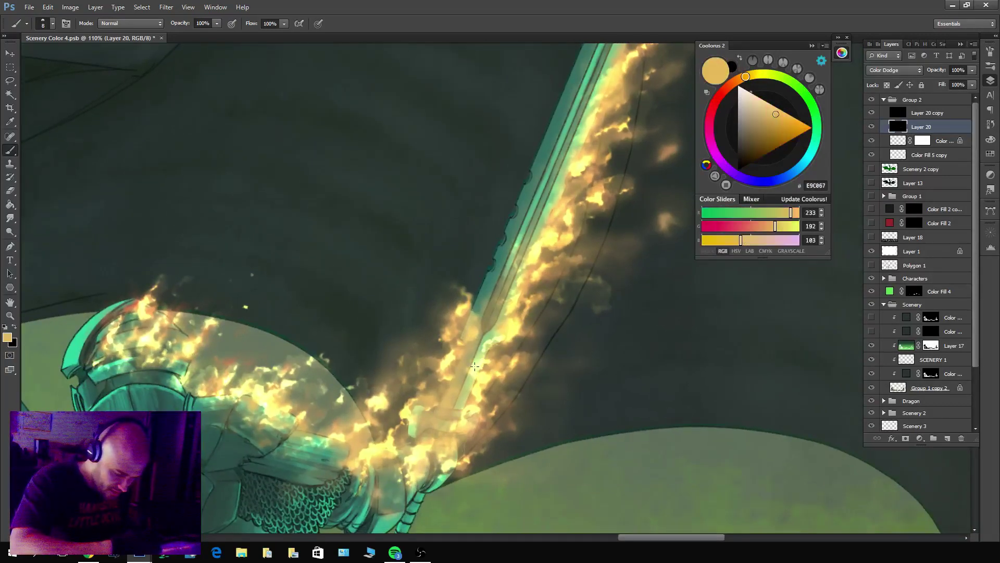
{"action": "key", "text": "x"}
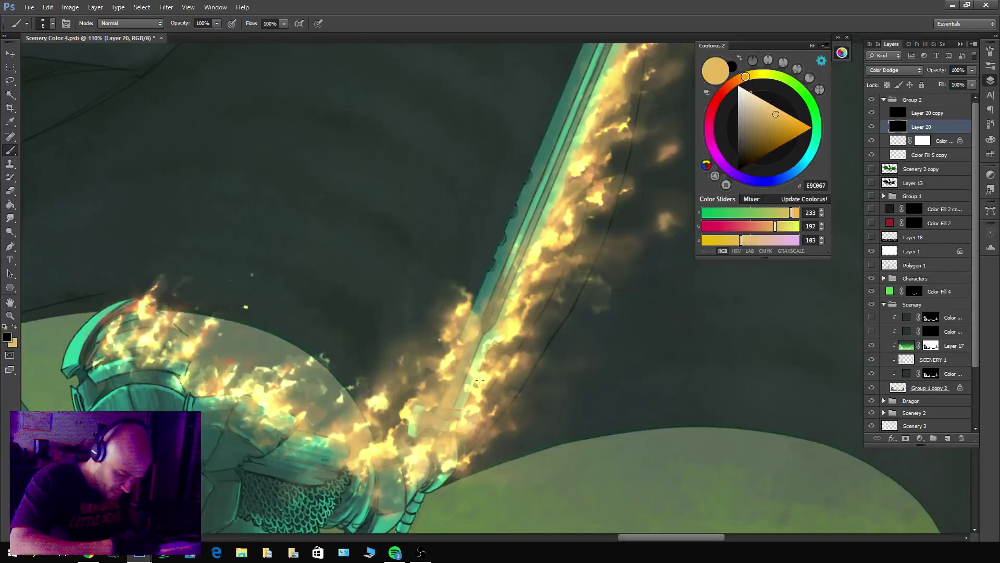
{"action": "scroll", "coordinate": [467, 197], "scroll_direction": "down", "scroll_amount": 5}
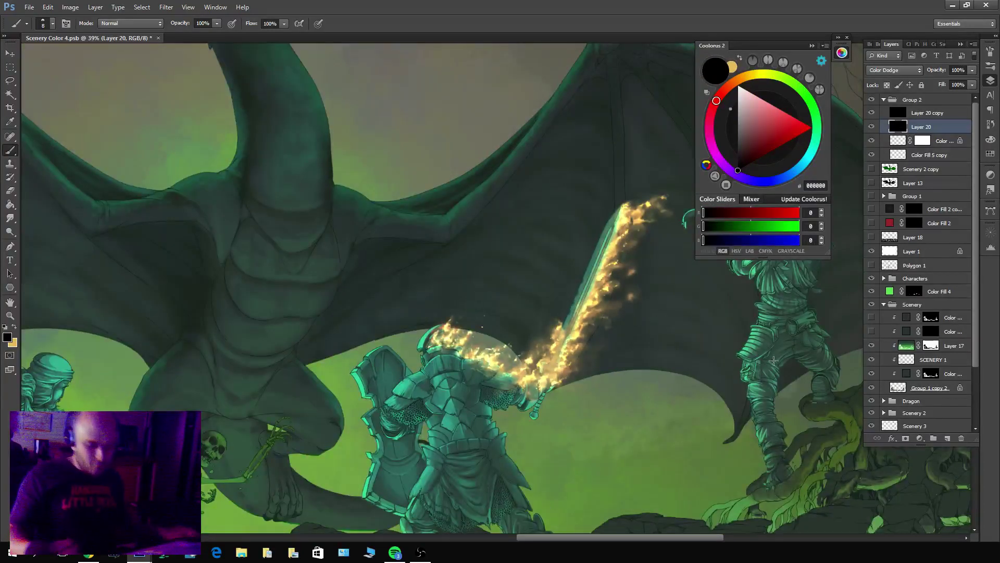
Add a layer mask to Color Fill 5 copy.
{"action": "scroll", "coordinate": [535, 319], "scroll_direction": "up", "scroll_amount": 3}
{"action": "left_click", "coordinate": [929, 154]}
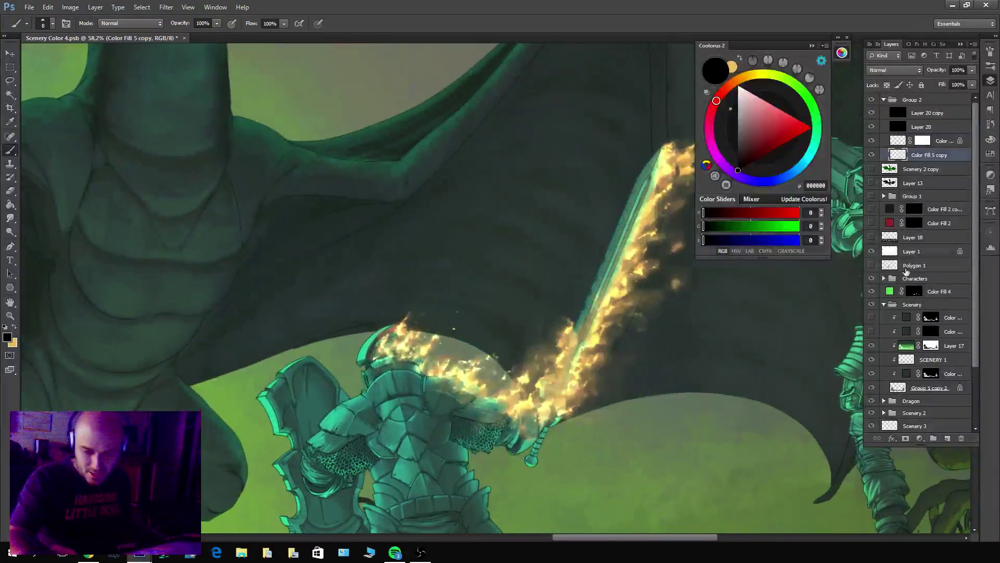
{"action": "left_click", "coordinate": [905, 438]}
{"action": "scroll", "coordinate": [580, 332], "scroll_direction": "down", "scroll_amount": 1}
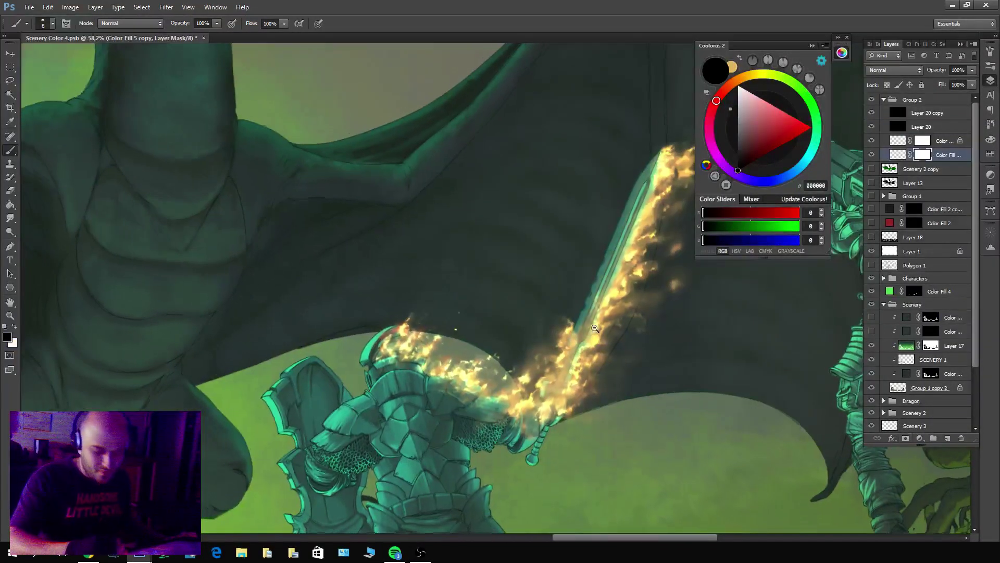
Mask out parts of the Color Fill 5 copy glow on both sides of the blade with black at brush size 40.
{"action": "scroll", "coordinate": [580, 332], "scroll_direction": "up", "scroll_amount": 2}
{"action": "key", "text": "bracketright"}
{"action": "key", "text": "bracketright"}
{"action": "key", "text": "bracketright"}
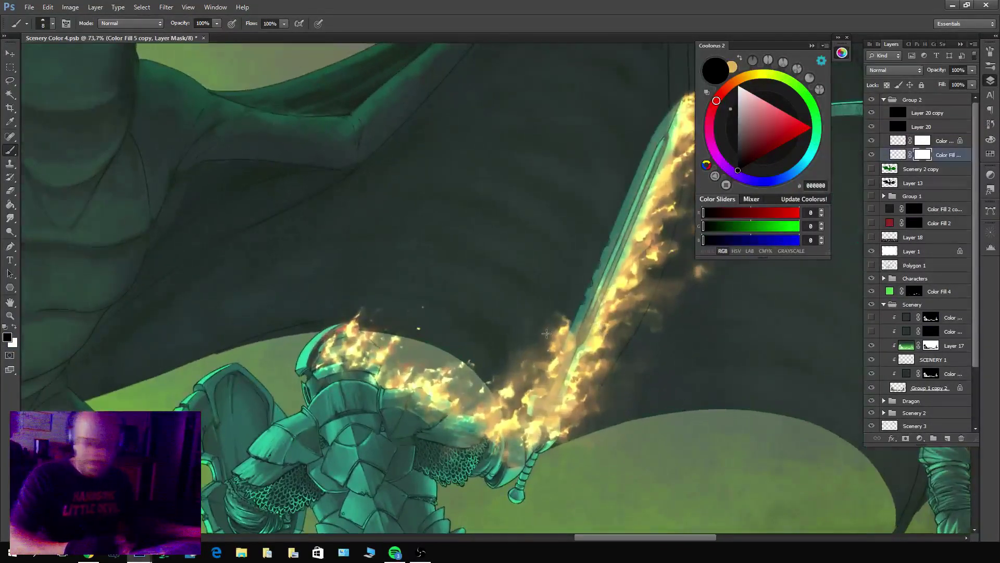
{"action": "key", "text": "bracketright"}
{"action": "key", "text": "bracketright"}
{"action": "key", "text": "bracketright"}
{"action": "key", "text": "bracketright"}
{"action": "key", "text": "bracketright"}
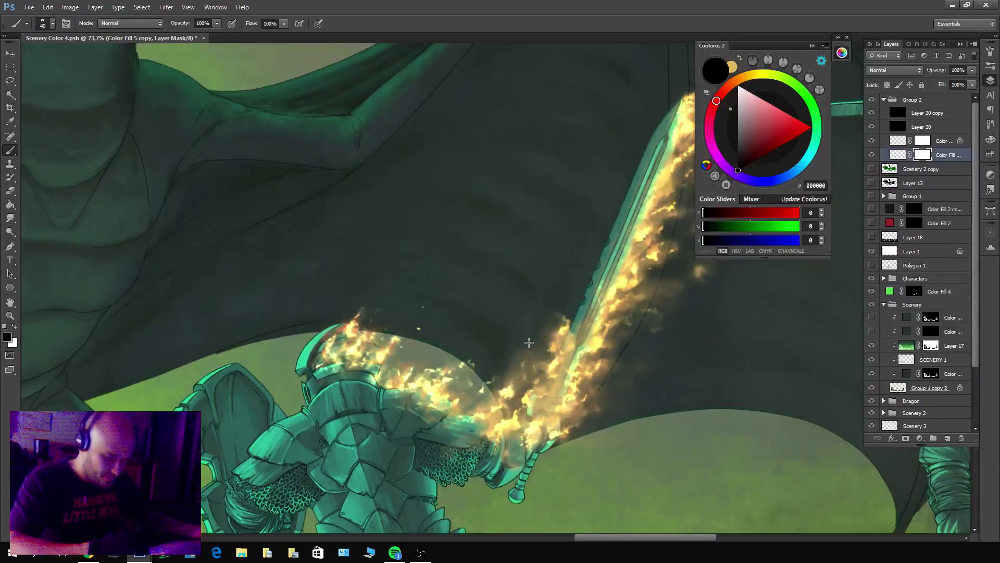
{"action": "mouse_move", "coordinate": [519, 385]}
{"action": "left_mouse_down"}
{"action": "mouse_move", "coordinate": [537, 333]}
{"action": "mouse_move", "coordinate": [541, 382]}
{"action": "mouse_move", "coordinate": [498, 365]}
{"action": "mouse_move", "coordinate": [534, 405]}
{"action": "mouse_move", "coordinate": [557, 318]}
{"action": "left_mouse_up"}
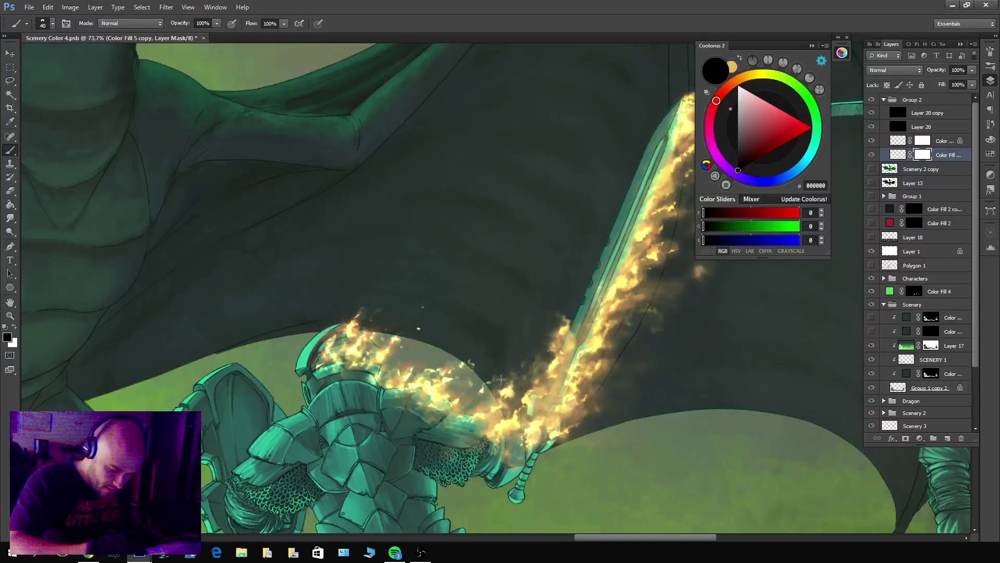
{"action": "mouse_move", "coordinate": [594, 397]}
{"action": "left_mouse_down"}
{"action": "mouse_move", "coordinate": [577, 425]}
{"action": "mouse_move", "coordinate": [609, 357]}
{"action": "mouse_move", "coordinate": [598, 367]}
{"action": "mouse_move", "coordinate": [639, 323]}
{"action": "left_mouse_up"}
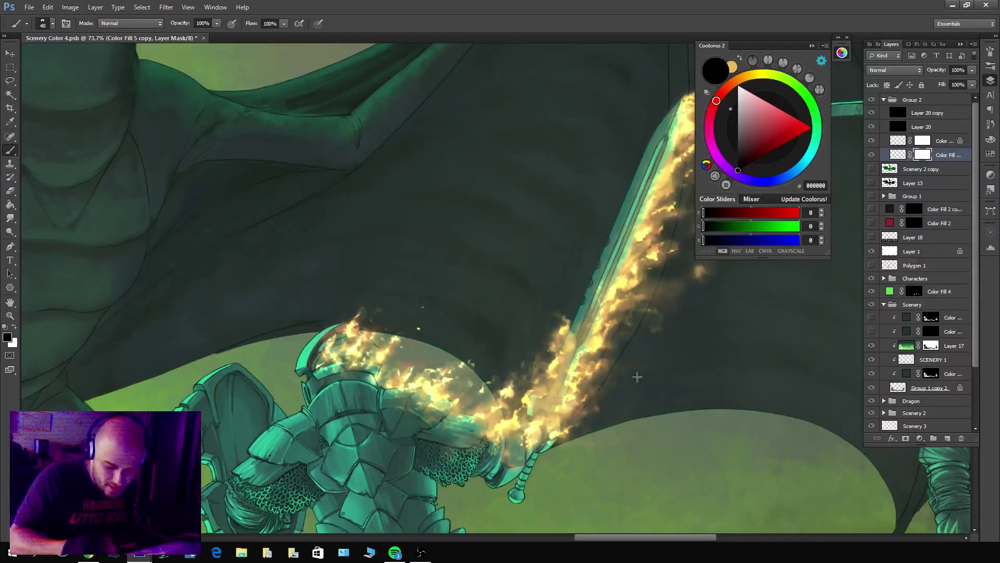
{"action": "left_click_drag", "start_coordinate": [684, 379], "coordinate": [591, 477]}
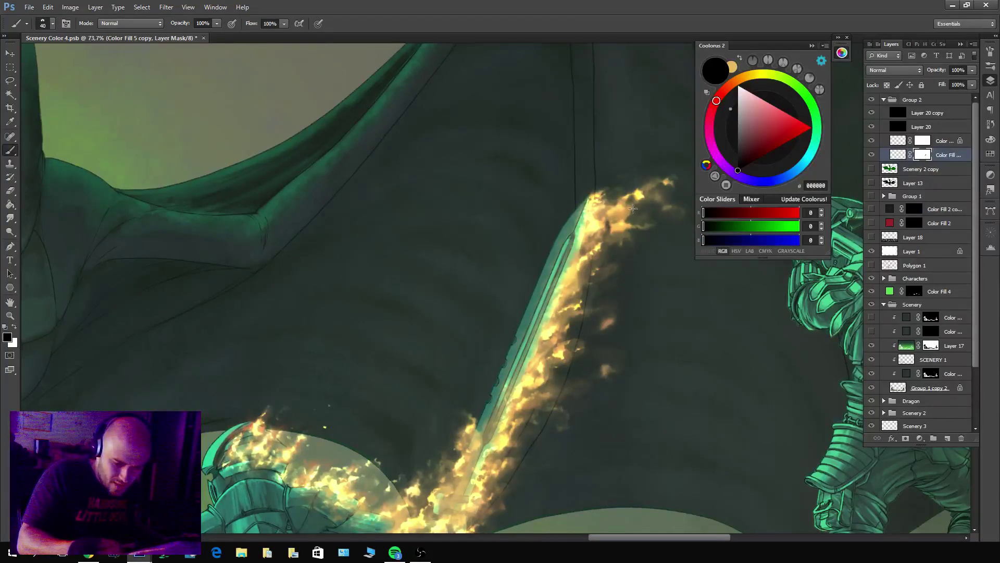
{"action": "scroll", "coordinate": [659, 391], "scroll_direction": "down", "scroll_amount": 5}
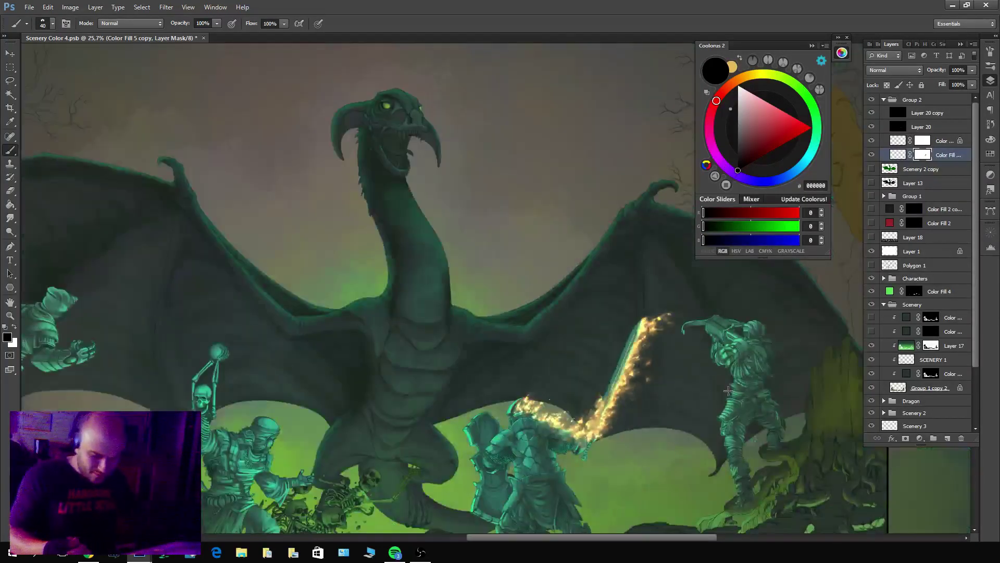
{"action": "left_click_drag", "start_coordinate": [681, 485], "coordinate": [645, 369]}
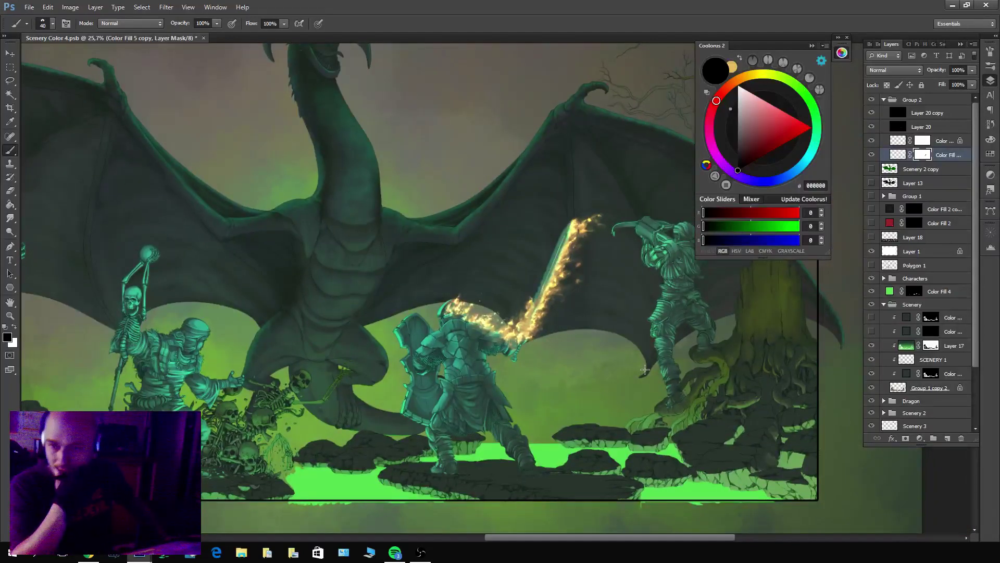
{"action": "scroll", "coordinate": [448, 305], "scroll_direction": "up", "scroll_amount": 3}
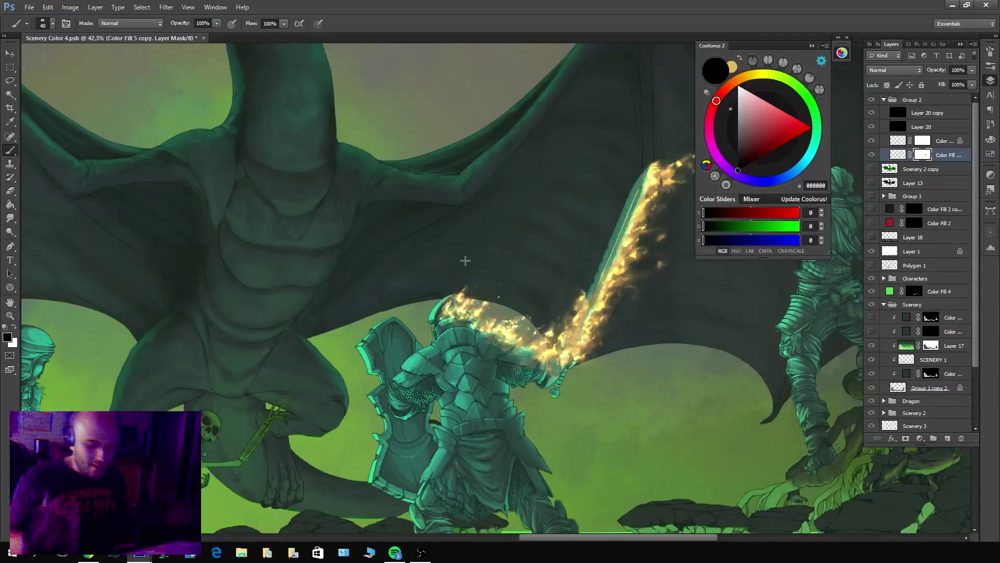
Collapse Group 2 and the Scenery group, expand the Characters group, and save the file.
{"action": "scroll", "coordinate": [463, 258], "scroll_direction": "down", "scroll_amount": 3}
{"action": "scroll", "coordinate": [464, 257], "scroll_direction": "right", "scroll_amount": 3}
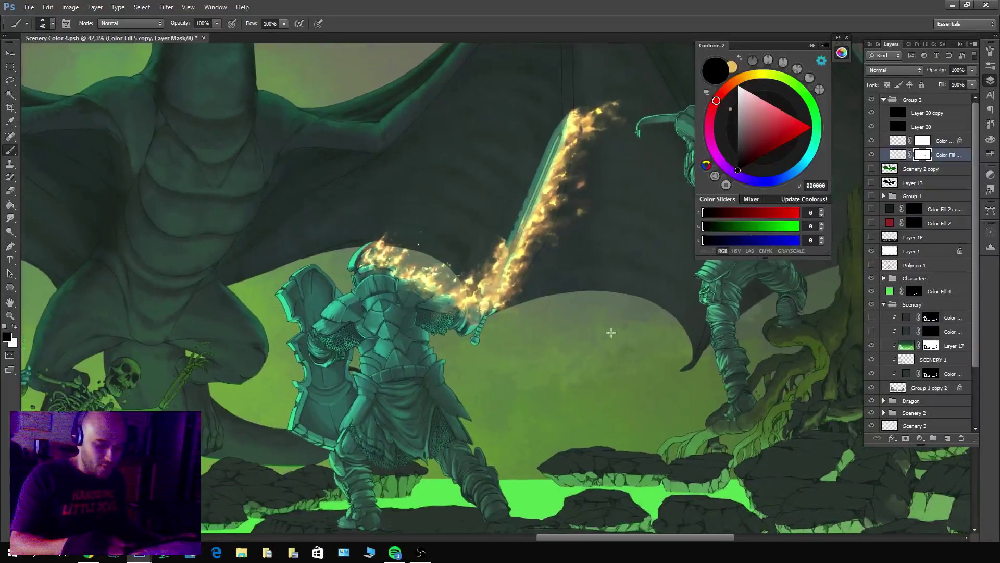
{"action": "scroll", "coordinate": [612, 332], "scroll_direction": "down", "scroll_amount": 3}
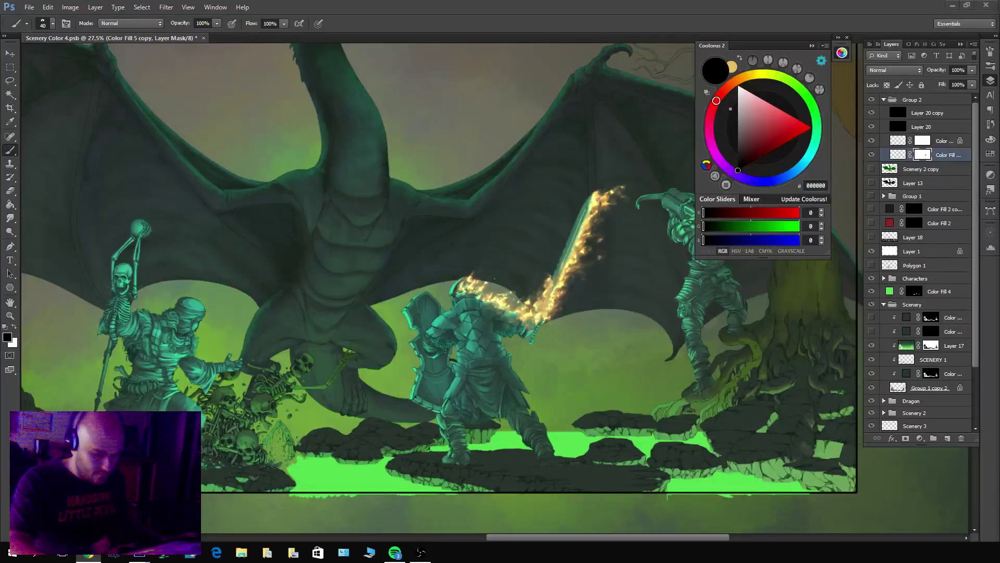
{"action": "left_click", "coordinate": [883, 99]}
{"action": "left_click", "coordinate": [943, 262]}
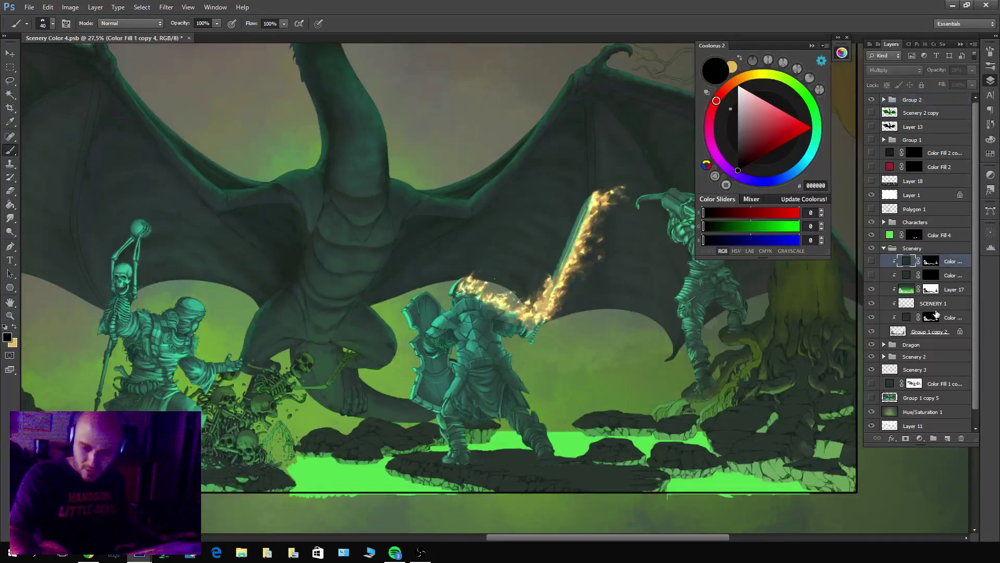
{"action": "left_click", "coordinate": [884, 249]}
{"action": "left_click", "coordinate": [884, 222]}
{"action": "key", "text": "ctrl+s"}
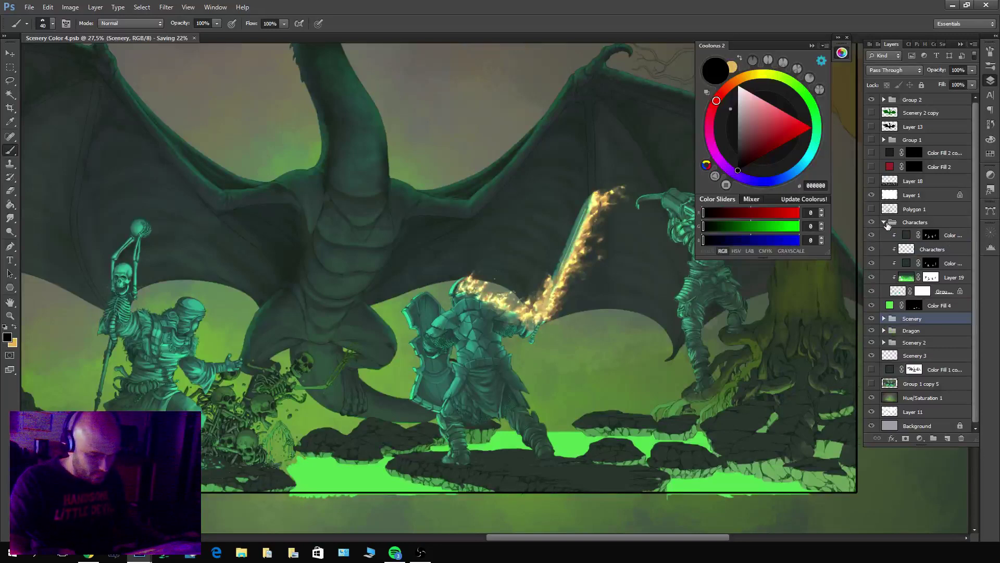
Add a solid color fill layer in e9b355 above the top layer of the Characters group.
{"action": "left_click", "coordinate": [943, 236]}
{"action": "left_click", "coordinate": [920, 438]}
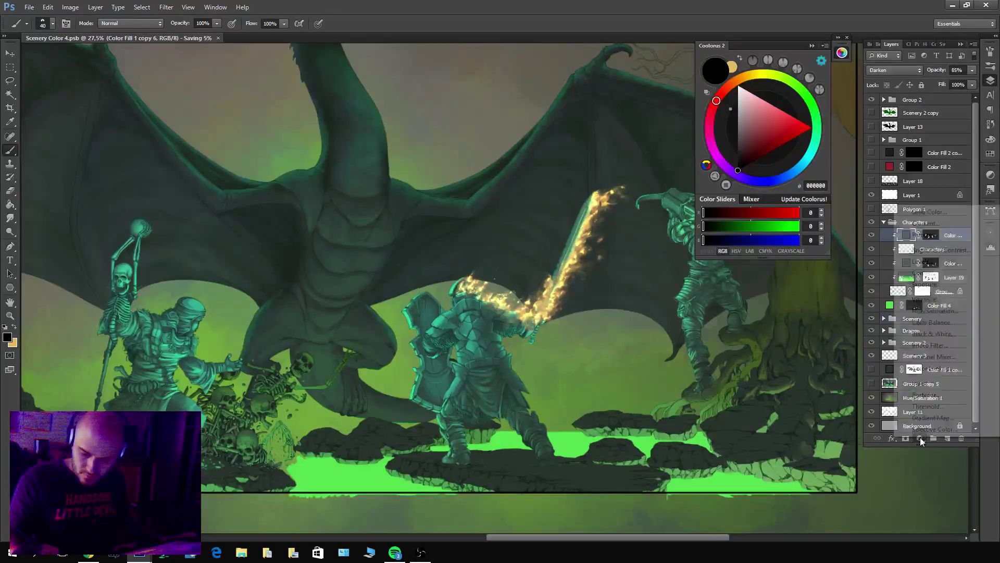
{"action": "left_click", "coordinate": [909, 211]}
{"action": "left_click", "coordinate": [821, 336]}
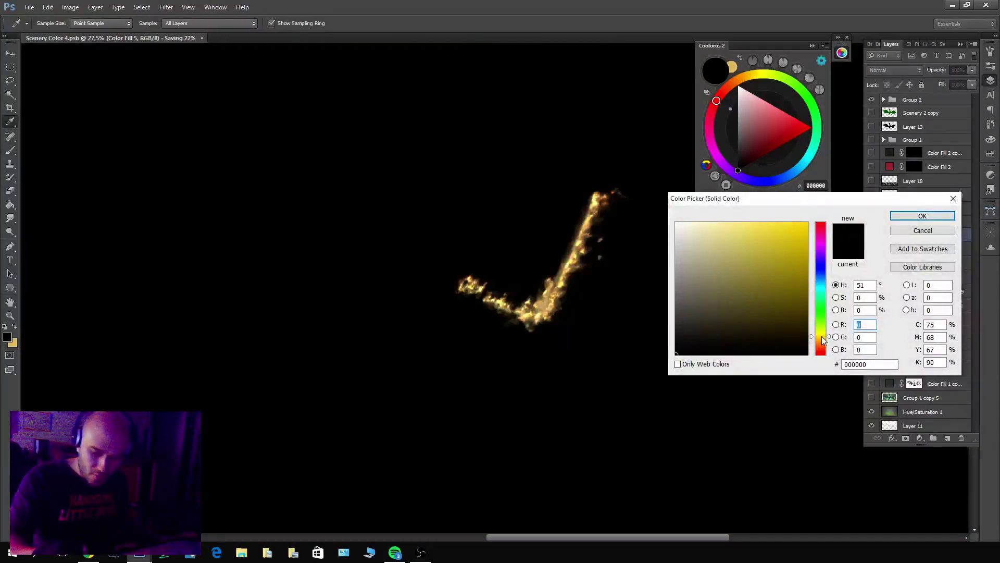
{"action": "left_click", "coordinate": [760, 233]}
{"action": "left_click_drag", "start_coordinate": [821, 338], "coordinate": [821, 342]}
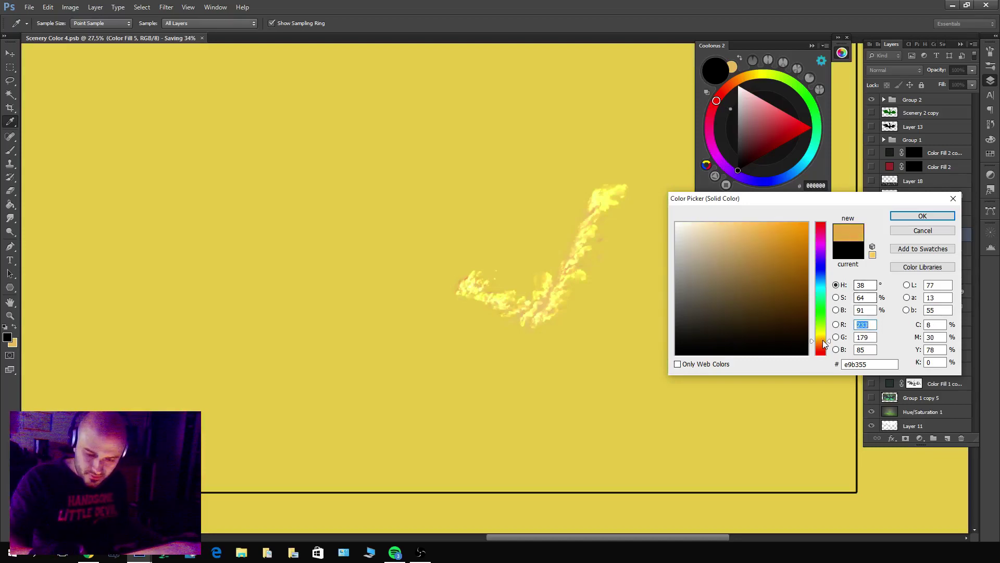
{"action": "left_click", "coordinate": [904, 217]}
Set the new orange fill layer to Hard Light and clip it to the character layers.
{"action": "left_click", "coordinate": [917, 71]}
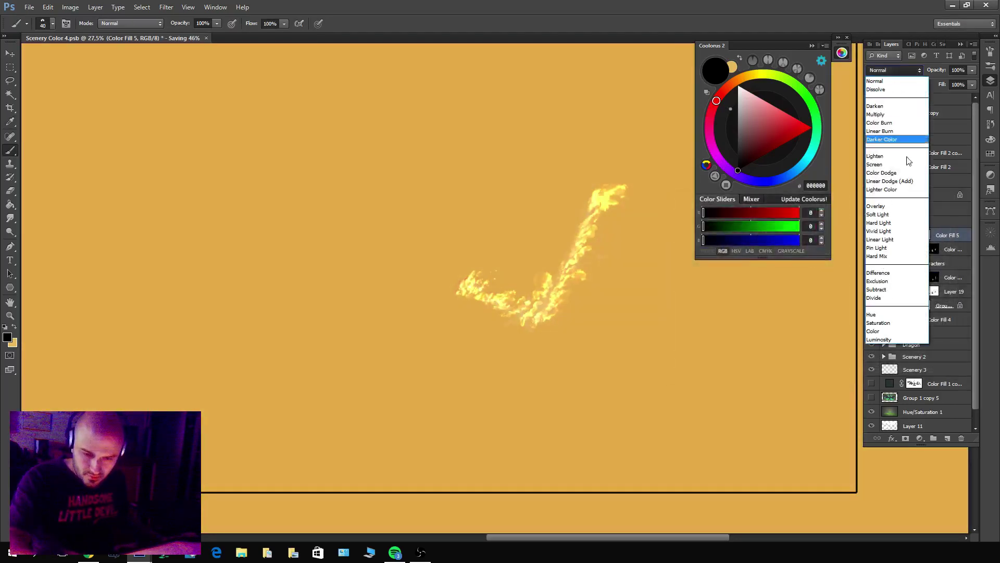
{"action": "left_click", "coordinate": [886, 222]}
{"action": "key", "text": "ctrl+alt+g"}
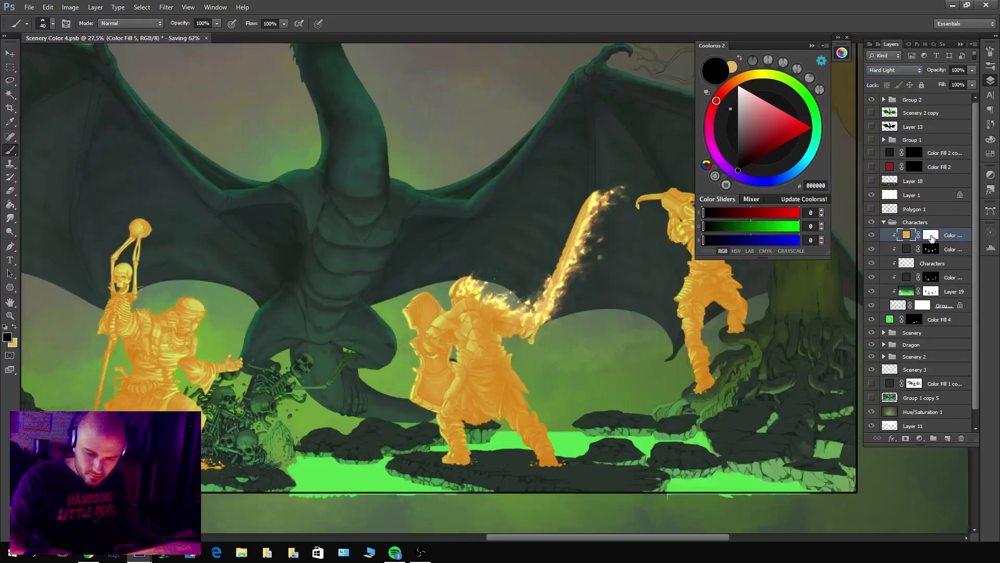
Keep a hidden clipped duplicate of the orange fill and invert the original fill's layer mask to black.
{"action": "left_click", "coordinate": [930, 236]}
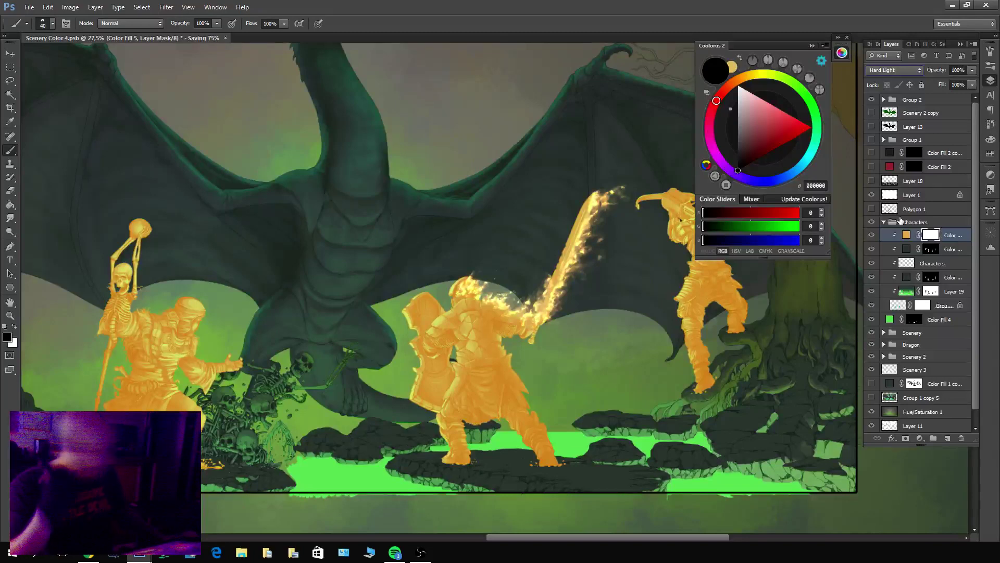
{"action": "key", "text": "ctrl+j"}
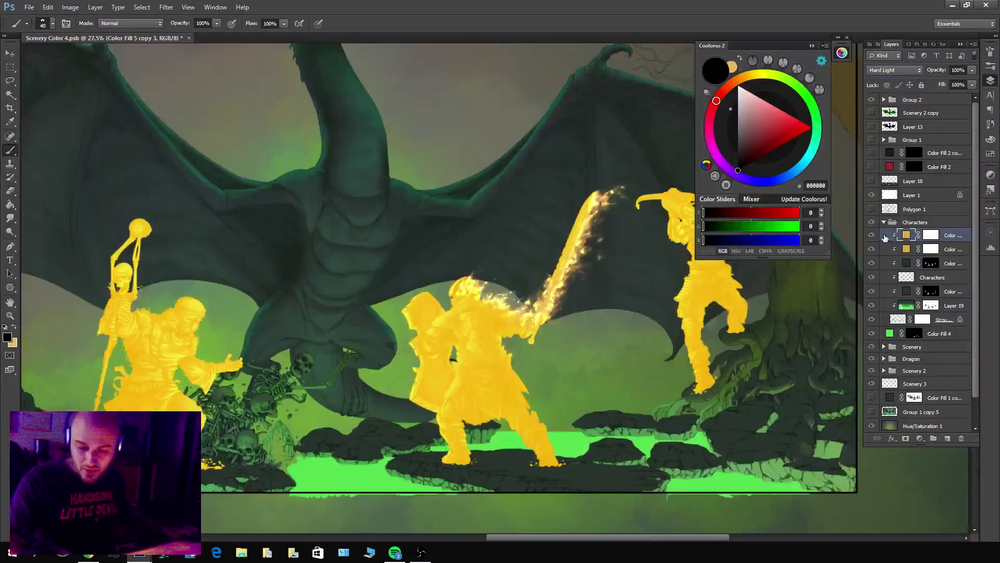
{"action": "key", "text": "ctrl+alt+g"}
{"action": "left_click", "coordinate": [931, 249]}
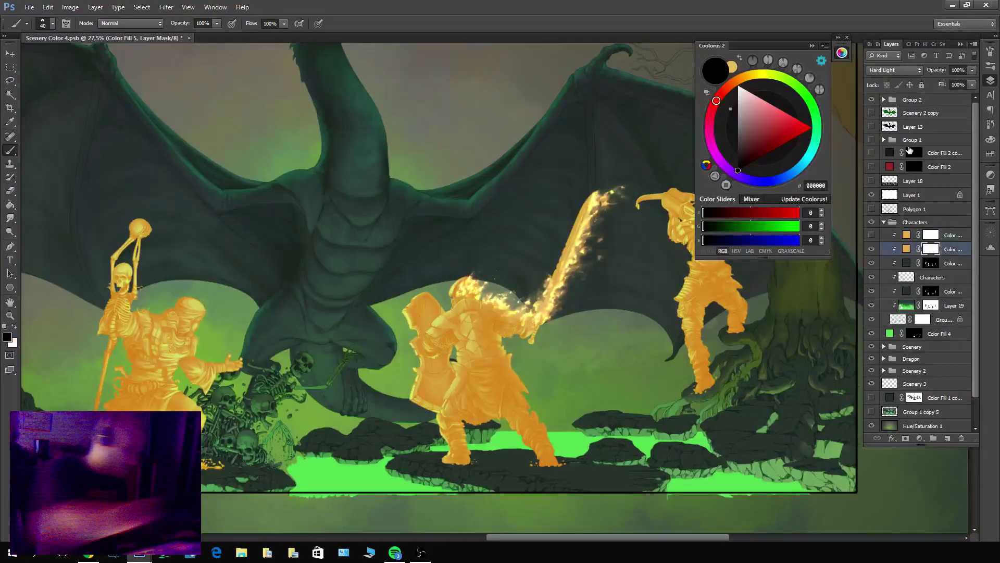
{"action": "key", "text": "ctrl+i"}
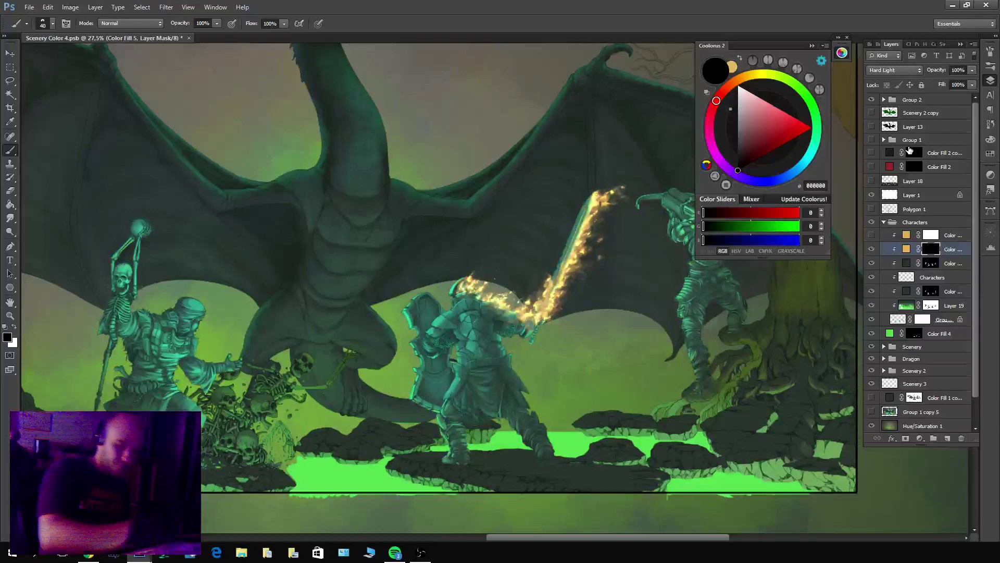
Reveal an orange glow along the blade, sword arm and shoulder by painting the mask white with a soft brush at size 400 and 48% flow.
{"action": "left_click", "coordinate": [27, 23]}
{"action": "double_click", "coordinate": [57, 156]}
{"action": "key", "text": "bracketleft"}
{"action": "key", "text": "bracketleft"}
{"action": "key", "text": "bracketleft"}
{"action": "key", "text": "bracketleft"}
{"action": "key", "text": "bracketleft"}
{"action": "key", "text": "bracketleft"}
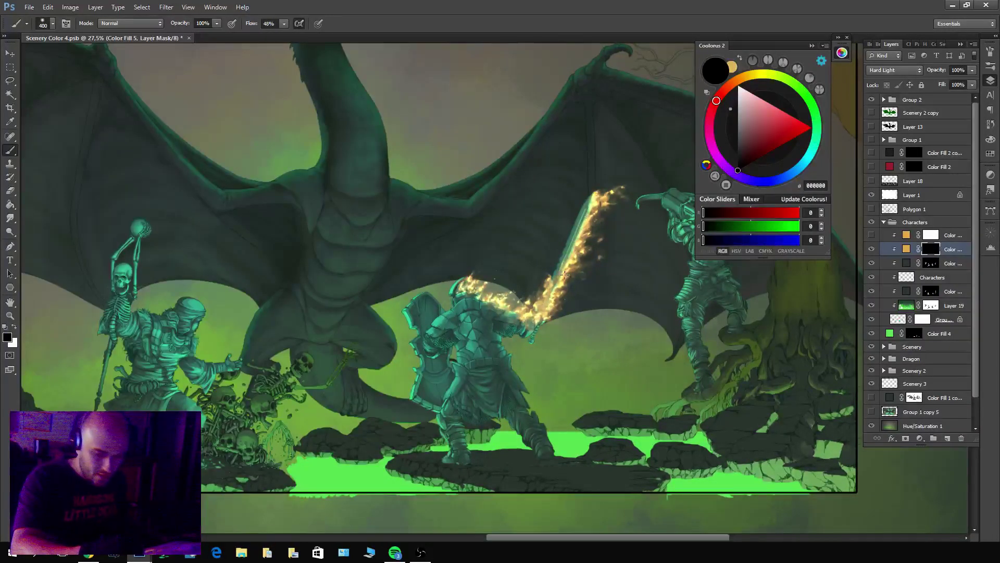
{"action": "key", "text": "x"}
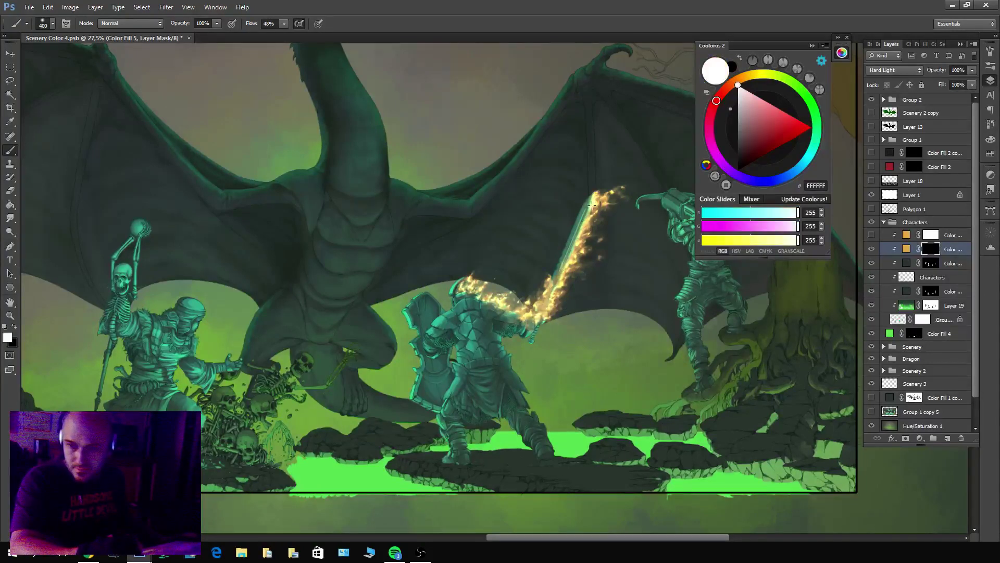
{"action": "mouse_move", "coordinate": [592, 204]}
{"action": "left_mouse_down"}
{"action": "mouse_move", "coordinate": [547, 291]}
{"action": "mouse_move", "coordinate": [513, 326]}
{"action": "mouse_move", "coordinate": [453, 277]}
{"action": "mouse_move", "coordinate": [459, 302]}
{"action": "mouse_move", "coordinate": [441, 302]}
{"action": "left_mouse_up"}
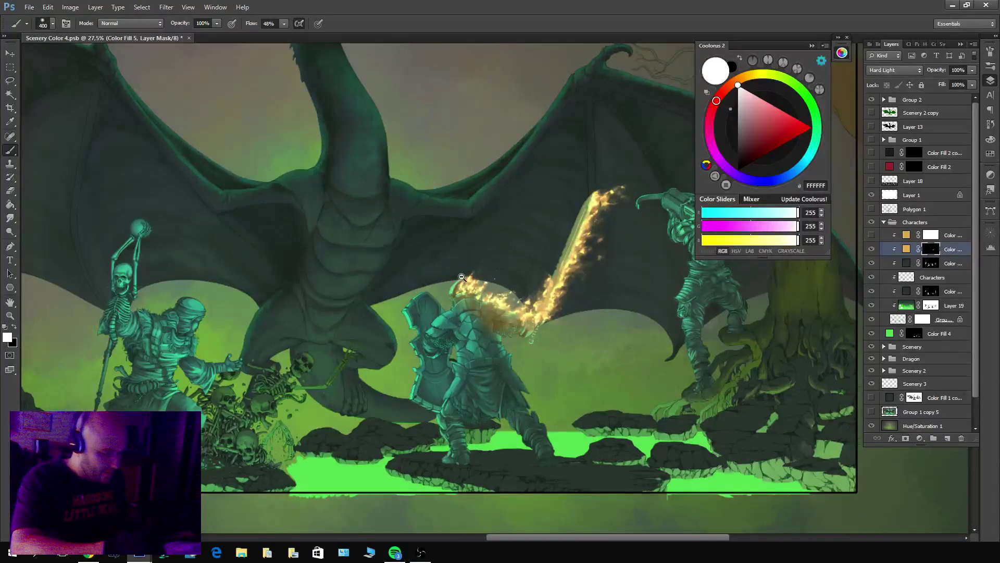
Extend the orange glow down the sword-arm side of the knight's torso and onto the hip with white on the mask.
{"action": "scroll", "coordinate": [475, 323], "scroll_direction": "up", "scroll_amount": 4}
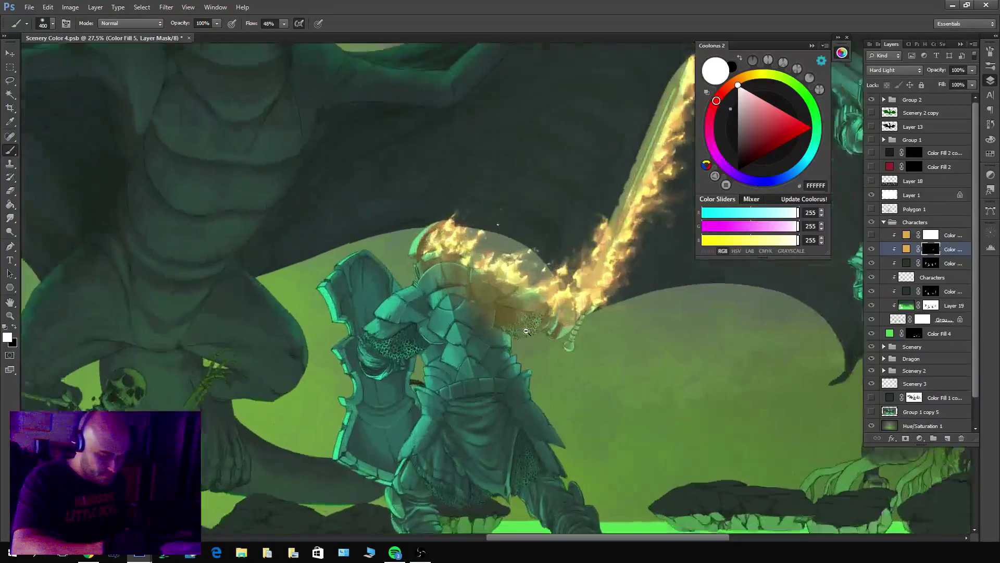
{"action": "mouse_move", "coordinate": [519, 332]}
{"action": "left_mouse_down"}
{"action": "mouse_move", "coordinate": [495, 232]}
{"action": "mouse_move", "coordinate": [493, 263]}
{"action": "mouse_move", "coordinate": [537, 355]}
{"action": "left_mouse_up"}
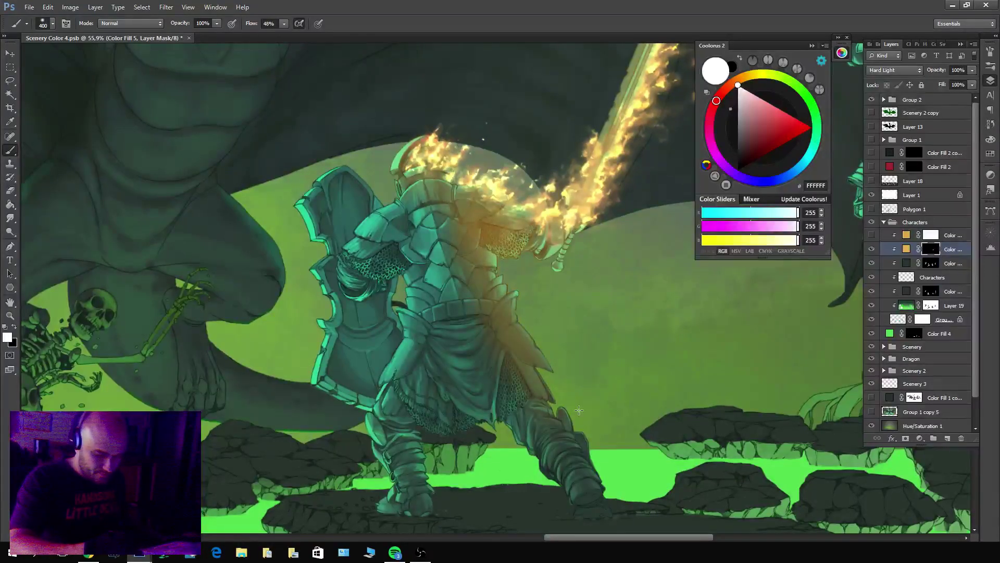
{"action": "left_click_drag", "start_coordinate": [541, 221], "coordinate": [591, 270]}
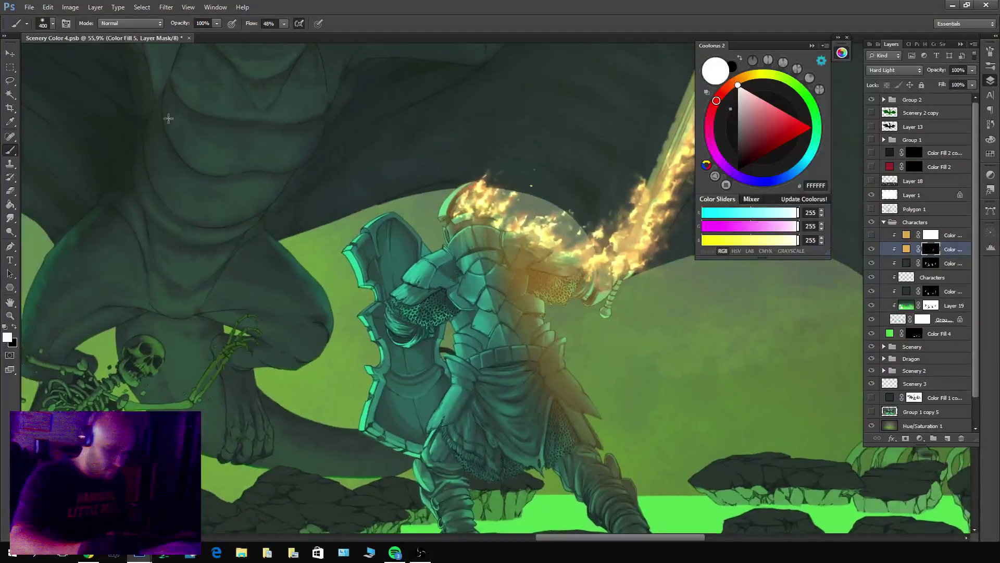
Paint the orange glow onto the inner face of the shield with a size 39 brush at 50% opacity and 50% flow.
{"action": "left_click", "coordinate": [27, 23]}
{"action": "double_click", "coordinate": [191, 184]}
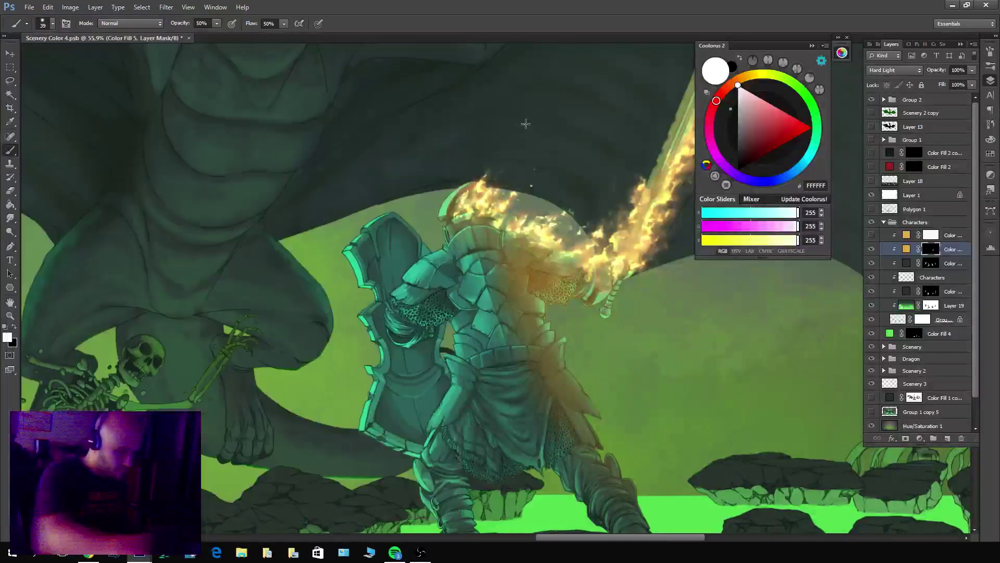
{"action": "left_click_drag", "start_coordinate": [396, 261], "coordinate": [397, 218]}
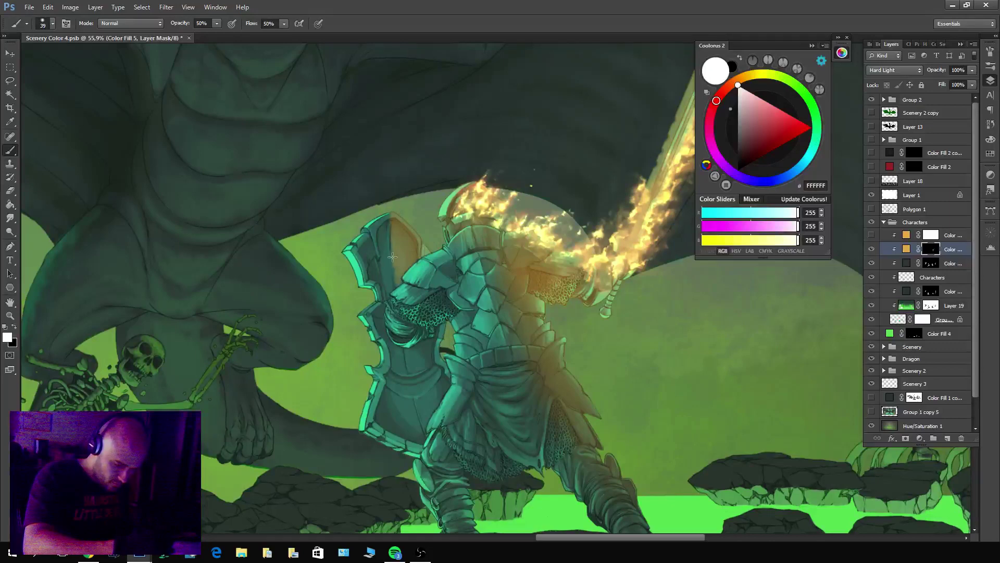
{"action": "mouse_move", "coordinate": [392, 256]}
{"action": "left_mouse_down"}
{"action": "mouse_move", "coordinate": [383, 292]}
{"action": "mouse_move", "coordinate": [360, 258]}
{"action": "mouse_move", "coordinate": [368, 236]}
{"action": "left_mouse_up"}
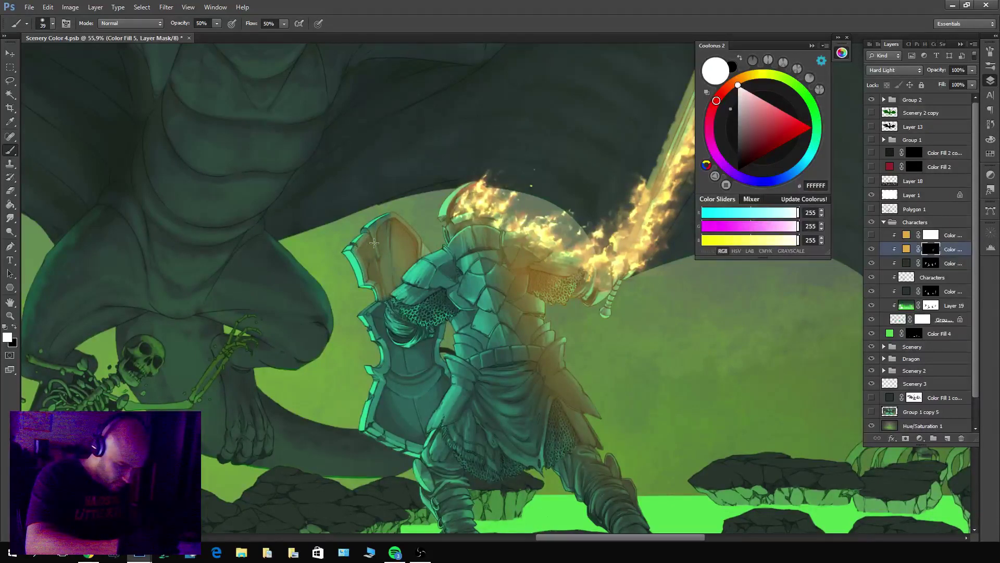
{"action": "mouse_move", "coordinate": [445, 327]}
{"action": "left_mouse_down"}
{"action": "mouse_move", "coordinate": [445, 379]}
{"action": "mouse_move", "coordinate": [443, 369]}
{"action": "mouse_move", "coordinate": [433, 404]}
{"action": "mouse_move", "coordinate": [412, 421]}
{"action": "mouse_move", "coordinate": [424, 420]}
{"action": "mouse_move", "coordinate": [418, 438]}
{"action": "mouse_move", "coordinate": [410, 431]}
{"action": "mouse_move", "coordinate": [417, 441]}
{"action": "mouse_move", "coordinate": [393, 435]}
{"action": "mouse_move", "coordinate": [417, 450]}
{"action": "left_mouse_up"}
{"action": "mouse_move", "coordinate": [371, 425]}
{"action": "left_mouse_down"}
{"action": "mouse_move", "coordinate": [386, 389]}
{"action": "mouse_move", "coordinate": [383, 428]}
{"action": "mouse_move", "coordinate": [413, 354]}
{"action": "mouse_move", "coordinate": [428, 406]}
{"action": "left_mouse_up"}
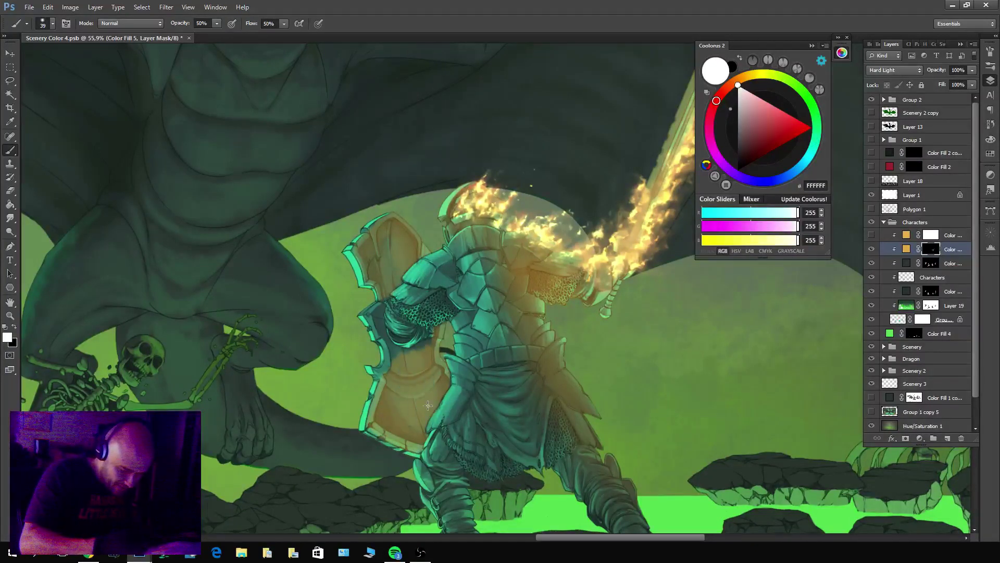
{"action": "left_click_drag", "start_coordinate": [432, 334], "coordinate": [384, 361]}
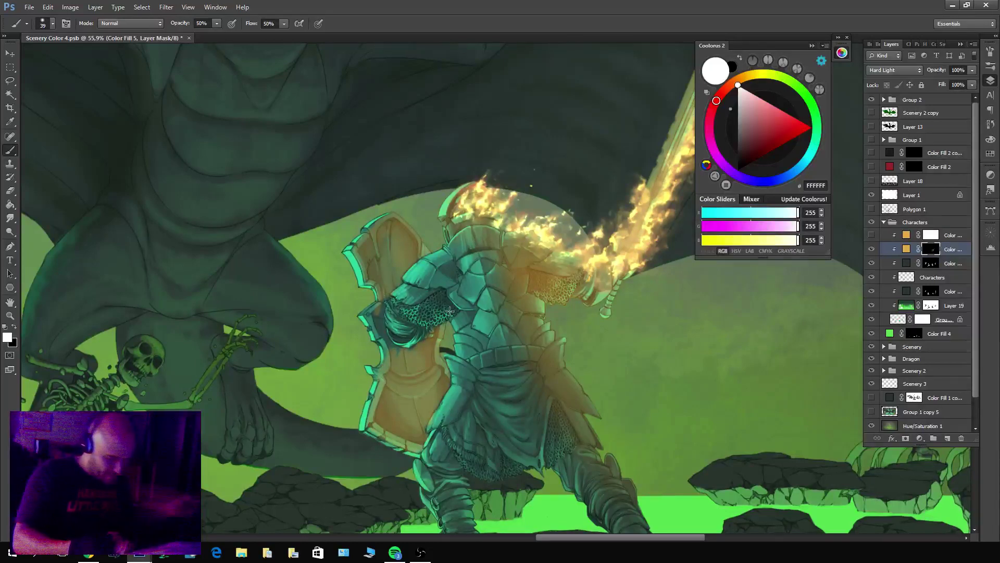
Refine the orange glow around the knight's waist, skirt and hip on the mask with brush size 70.
{"action": "key", "text": "bracketright"}
{"action": "key", "text": "bracketright"}
{"action": "key", "text": "bracketright"}
{"action": "key", "text": "bracketright"}
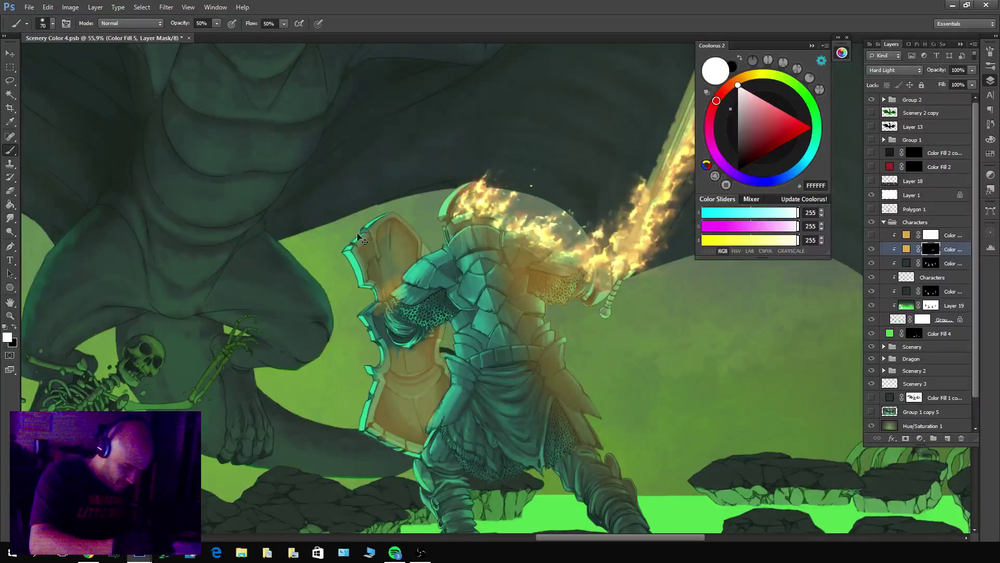
{"action": "key", "text": "x"}
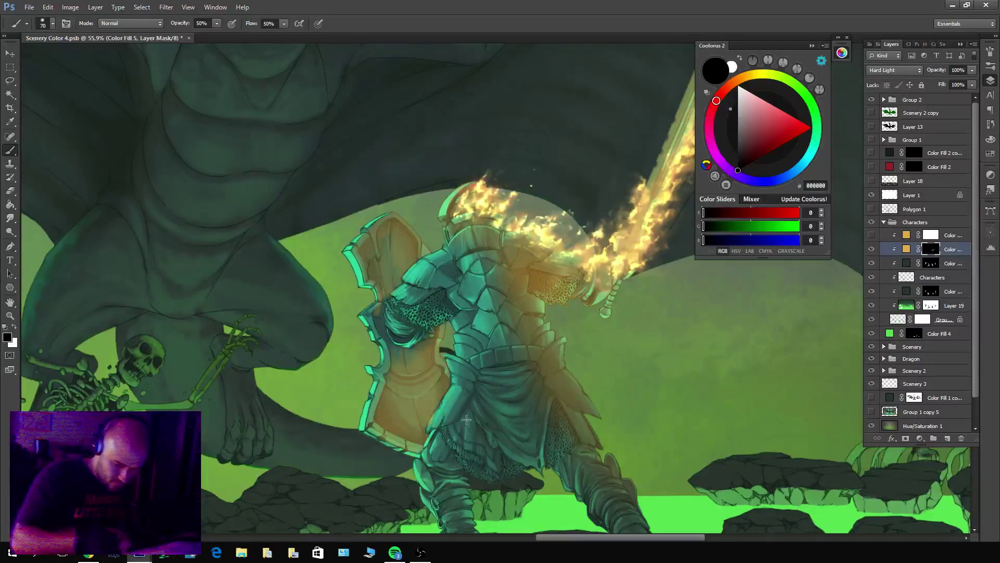
{"action": "left_click_drag", "start_coordinate": [466, 419], "coordinate": [375, 388]}
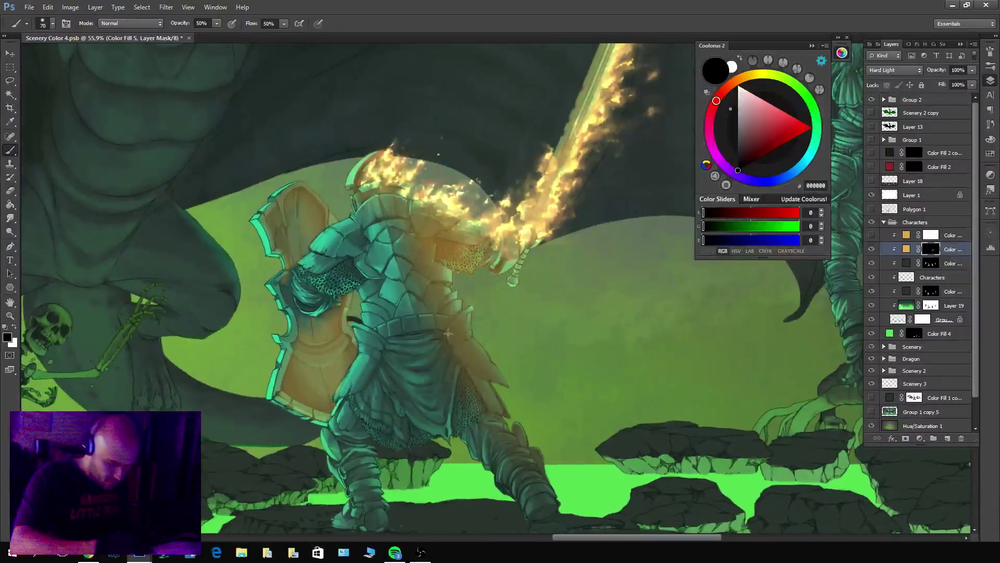
{"action": "key", "text": "x"}
{"action": "mouse_move", "coordinate": [453, 334]}
{"action": "left_mouse_down"}
{"action": "mouse_move", "coordinate": [454, 409]}
{"action": "mouse_move", "coordinate": [439, 416]}
{"action": "left_mouse_up"}
{"action": "mouse_move", "coordinate": [441, 344]}
{"action": "left_mouse_down"}
{"action": "mouse_move", "coordinate": [424, 397]}
{"action": "mouse_move", "coordinate": [443, 333]}
{"action": "mouse_move", "coordinate": [432, 341]}
{"action": "left_mouse_up"}
Cut back the glow along the knight's sleeve, belt and hip armor with black, using the 001 Watercolor brush at size 35.
{"action": "key", "text": "x"}
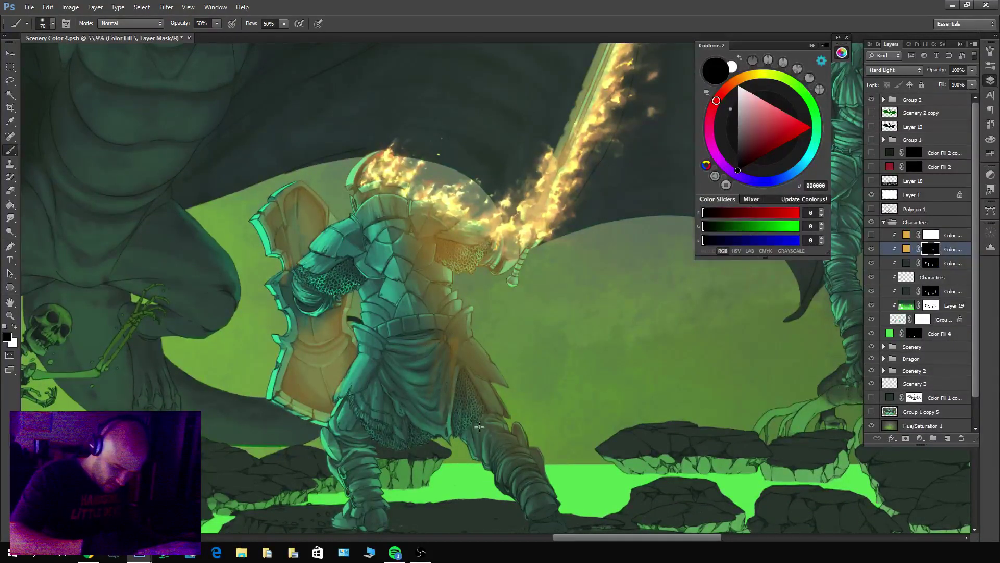
{"action": "key", "text": "x"}
{"action": "key", "text": "x"}
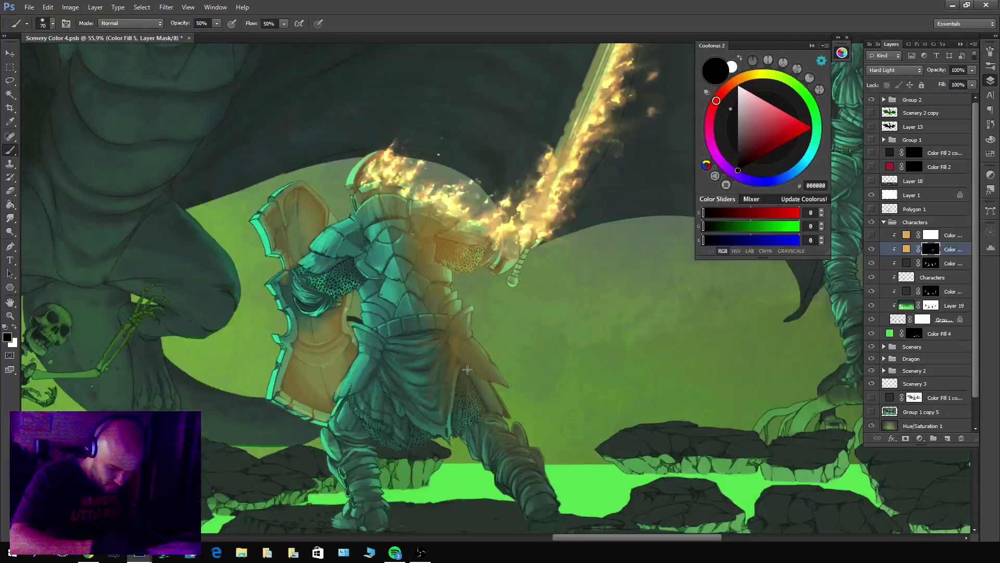
{"action": "left_click", "coordinate": [26, 23]}
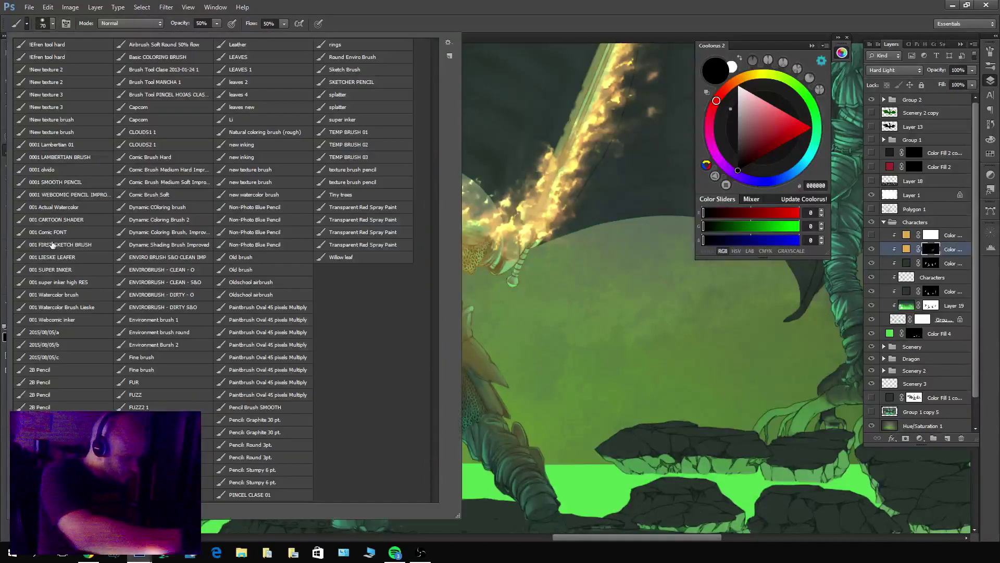
{"action": "double_click", "coordinate": [68, 296]}
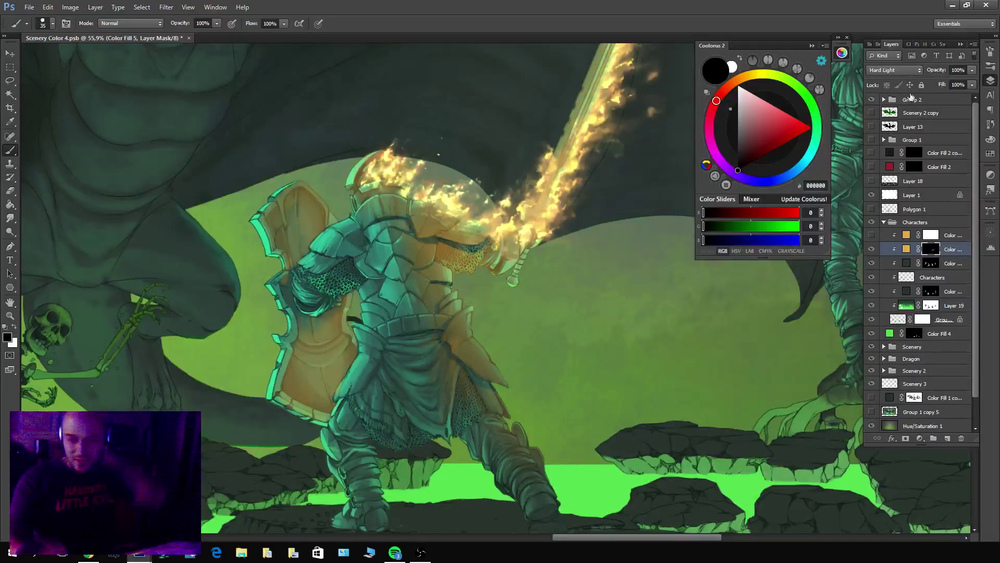
Lower the opacity of the Color Fill 5 glow layer and save the file.
{"action": "left_click_drag", "start_coordinate": [953, 82], "coordinate": [946, 82]}
{"action": "left_click", "coordinate": [906, 249]}
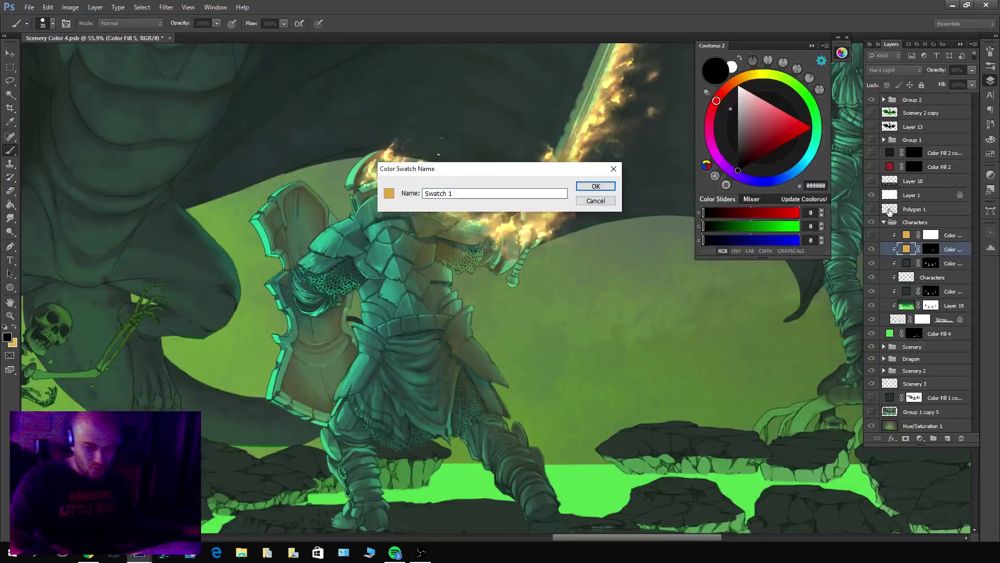
{"action": "key", "text": "Escape"}
{"action": "double_click", "coordinate": [907, 249]}
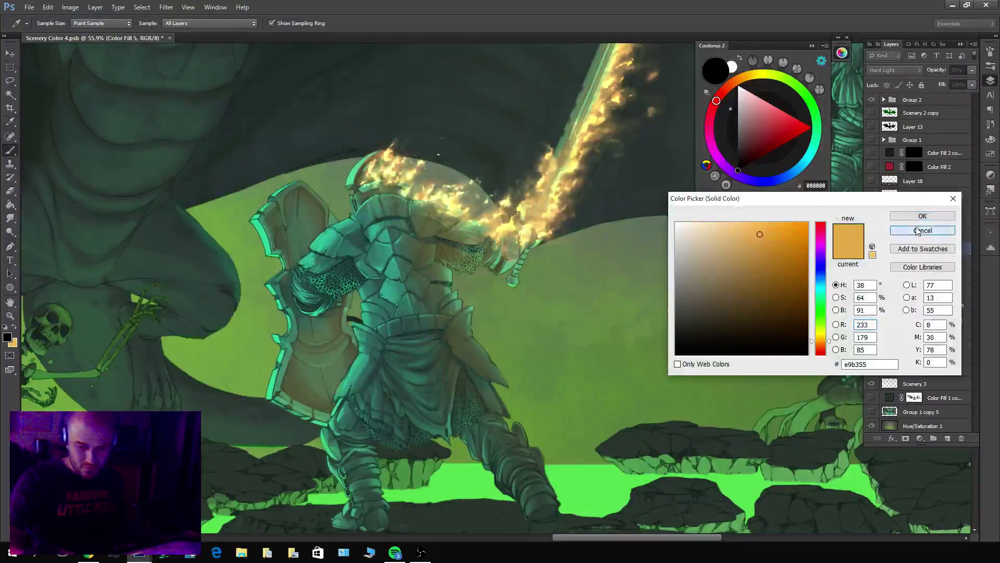
{"action": "left_click", "coordinate": [922, 215]}
{"action": "key", "text": "ctrl+s"}
{"action": "key", "text": "b"}
Change the Color Fill 5 glow to a lighter yellow, f1d16e, and reselect its layer mask.
{"action": "left_click", "coordinate": [905, 248]}
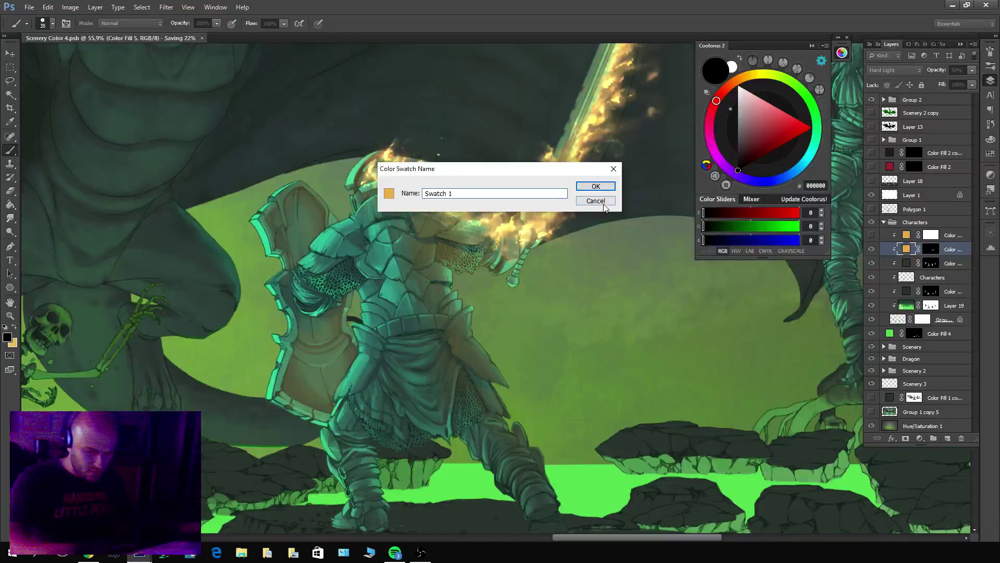
{"action": "key", "text": "Escape"}
{"action": "double_click", "coordinate": [900, 250]}
{"action": "left_click_drag", "start_coordinate": [815, 339], "coordinate": [815, 339]}
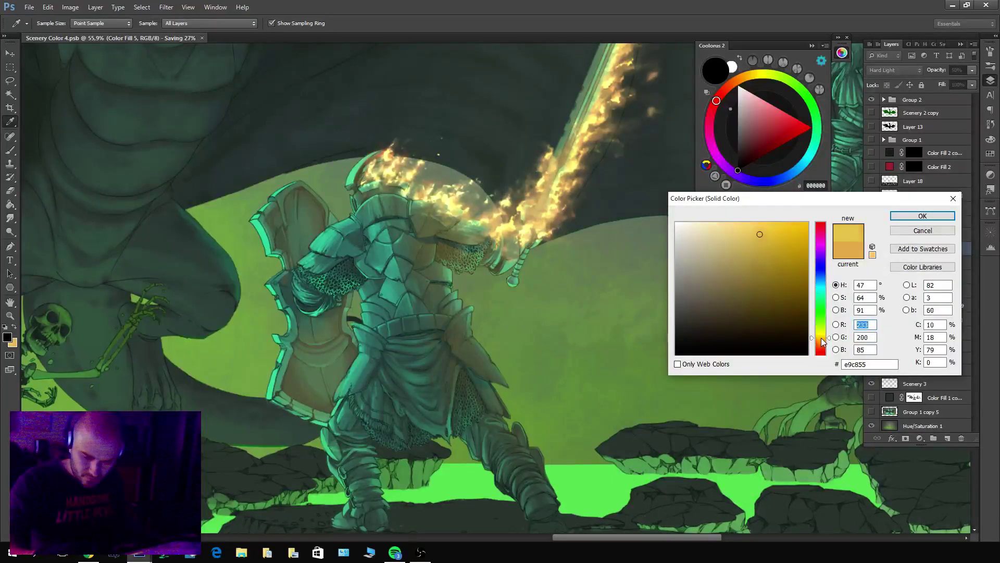
{"action": "left_click_drag", "start_coordinate": [758, 230], "coordinate": [747, 230]}
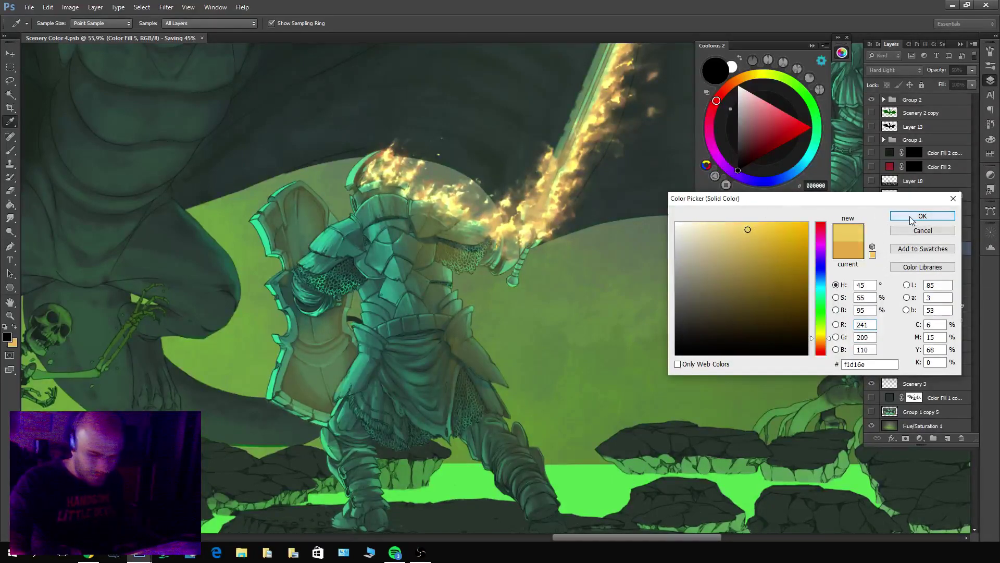
{"action": "left_click", "coordinate": [923, 215]}
{"action": "left_click", "coordinate": [930, 248]}
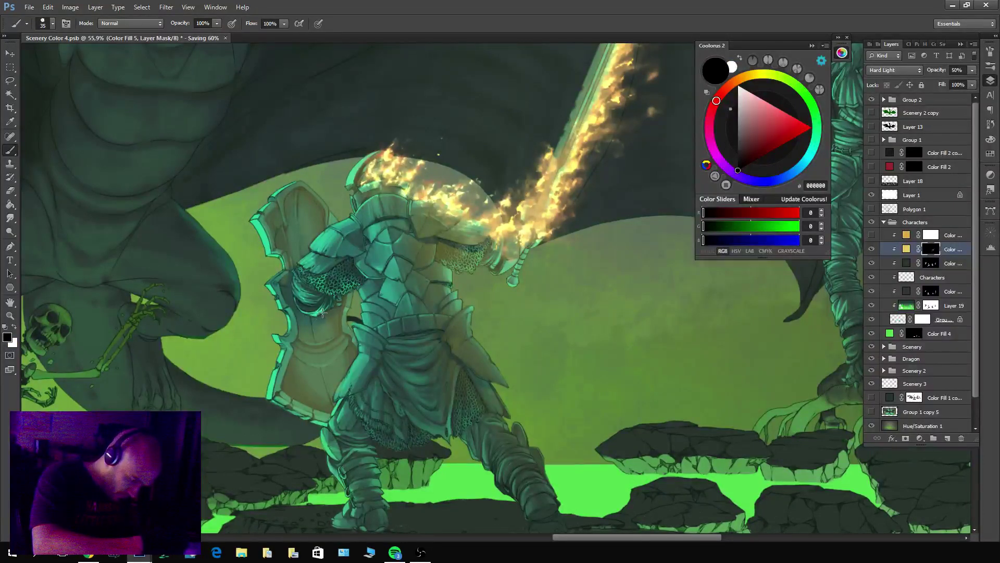
Switch the Color Fill 5 glow layer to Vivid Light blending and reduce its opacity to 39%.
{"action": "key", "text": "x"}
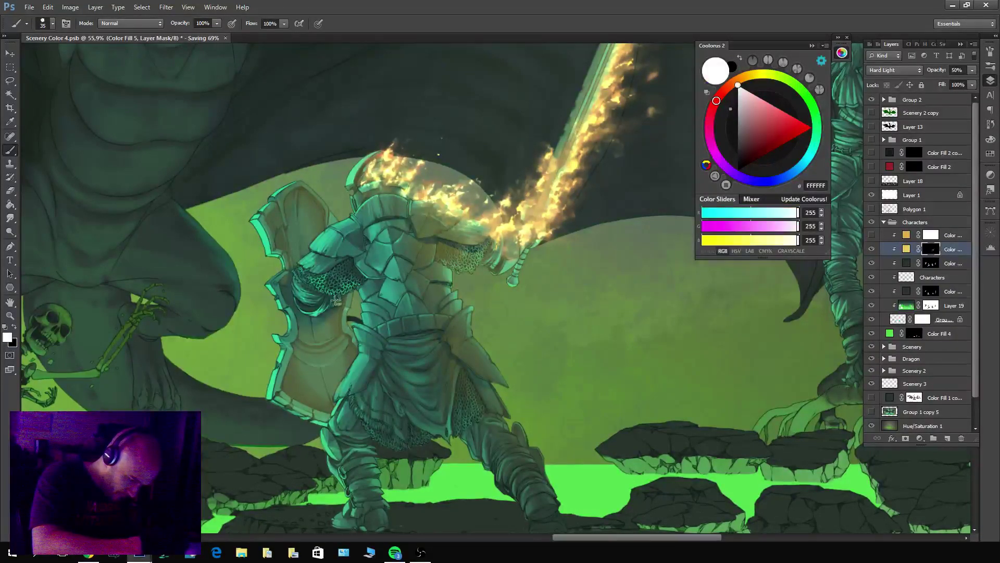
{"action": "key", "text": "x"}
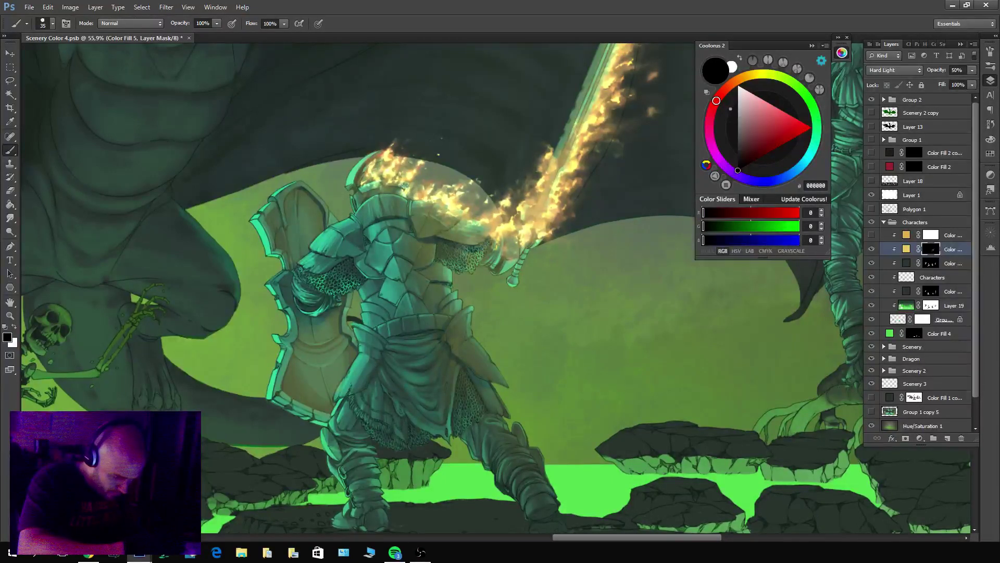
{"action": "left_click_drag", "start_coordinate": [442, 185], "coordinate": [442, 281]}
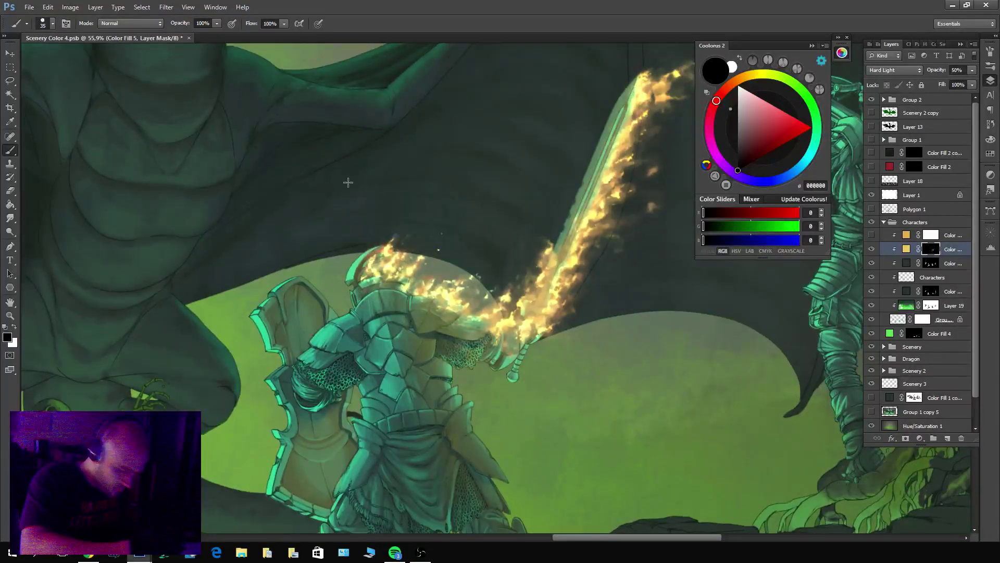
{"action": "scroll", "coordinate": [547, 260], "scroll_direction": "down", "scroll_amount": 5}
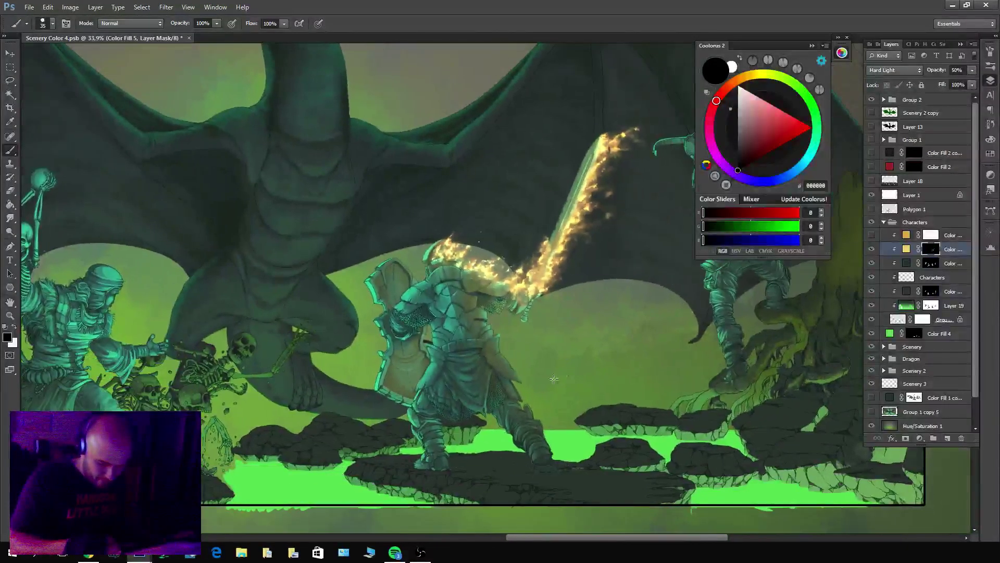
{"action": "scroll", "coordinate": [554, 379], "scroll_direction": "up", "scroll_amount": 5}
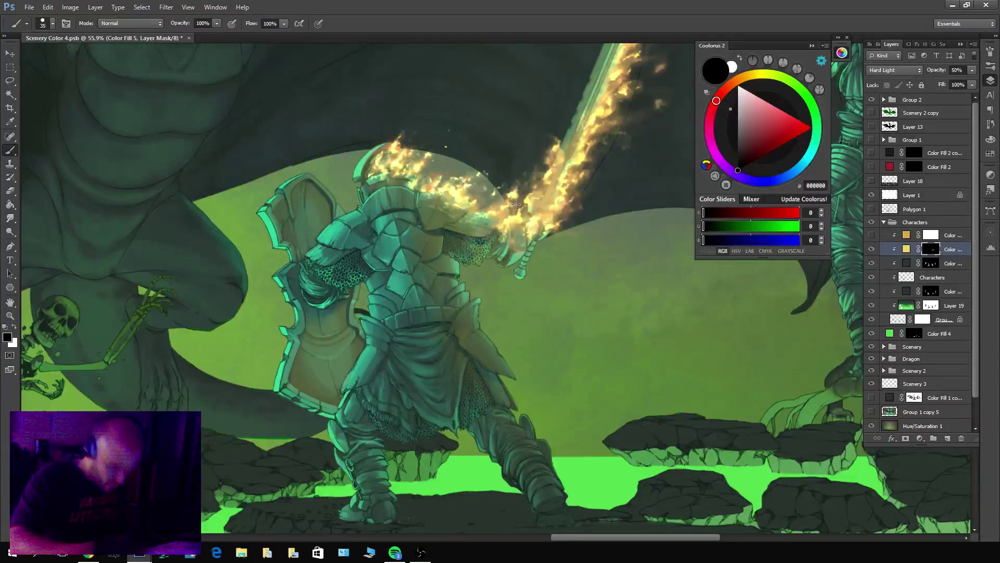
{"action": "left_click", "coordinate": [920, 68]}
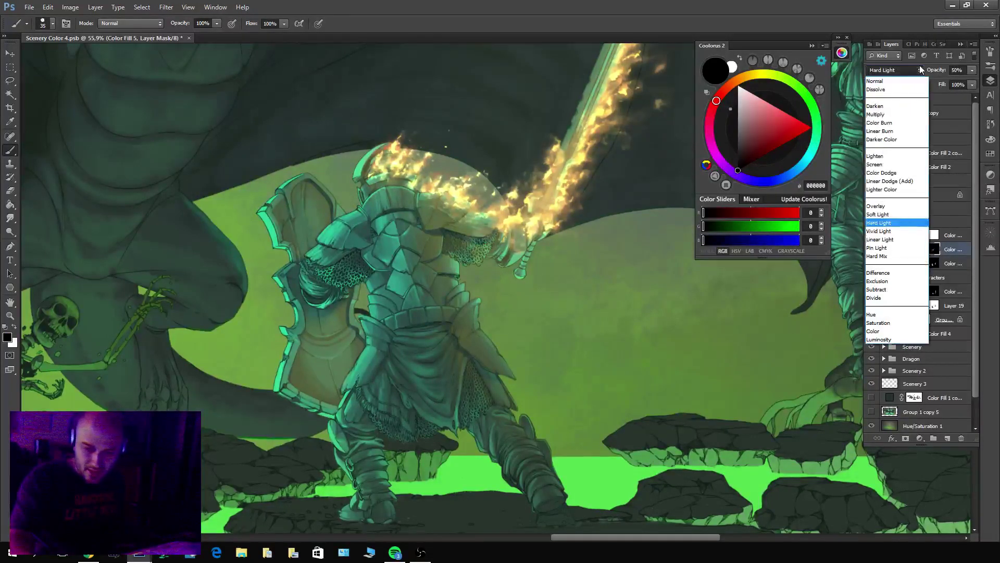
{"action": "left_click", "coordinate": [888, 231]}
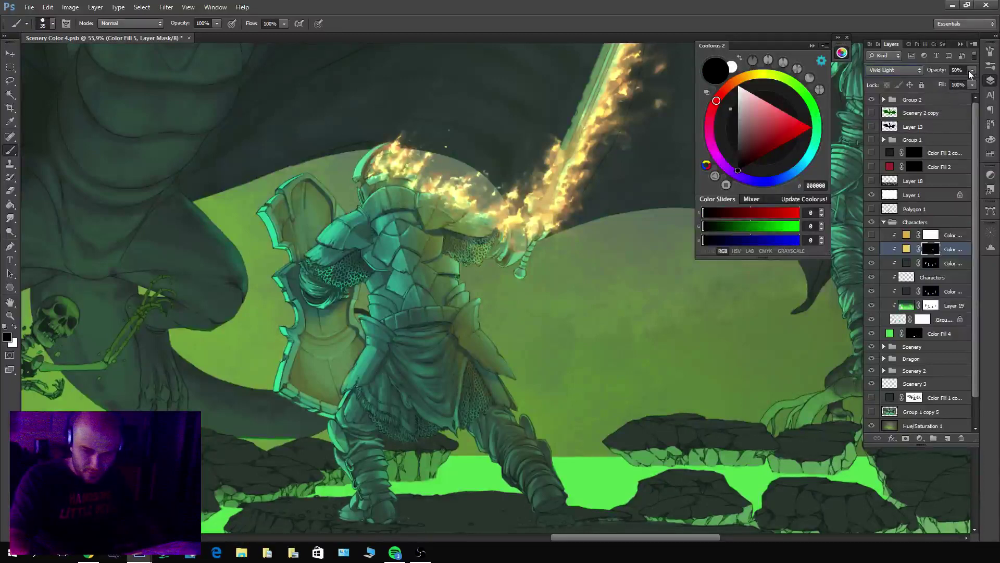
{"action": "left_click", "coordinate": [971, 71]}
Show the Color Fill 5 copy 3 layer and fill its mask with black, leaving white as the painting color.
{"action": "left_click", "coordinate": [872, 235]}
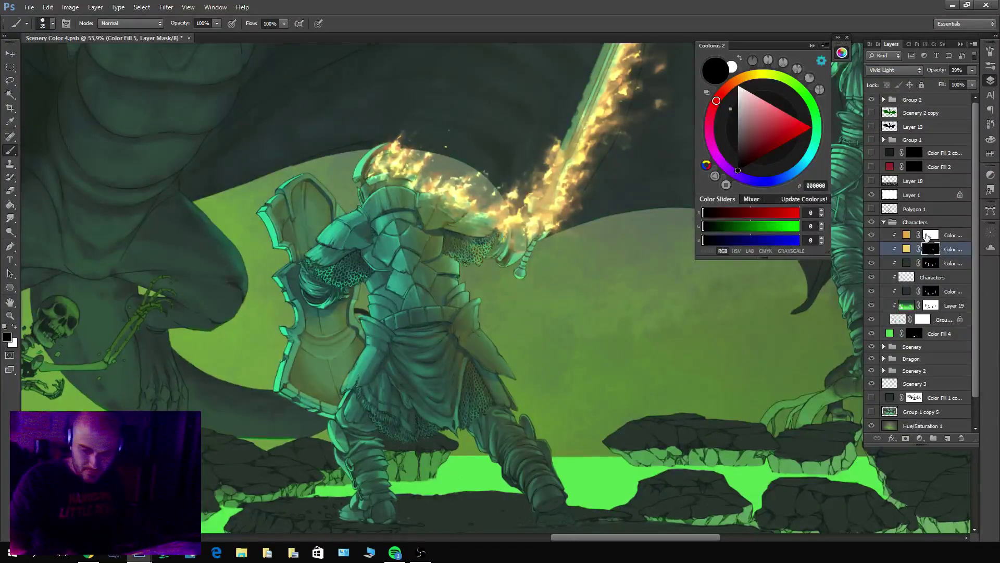
{"action": "left_click", "coordinate": [938, 235]}
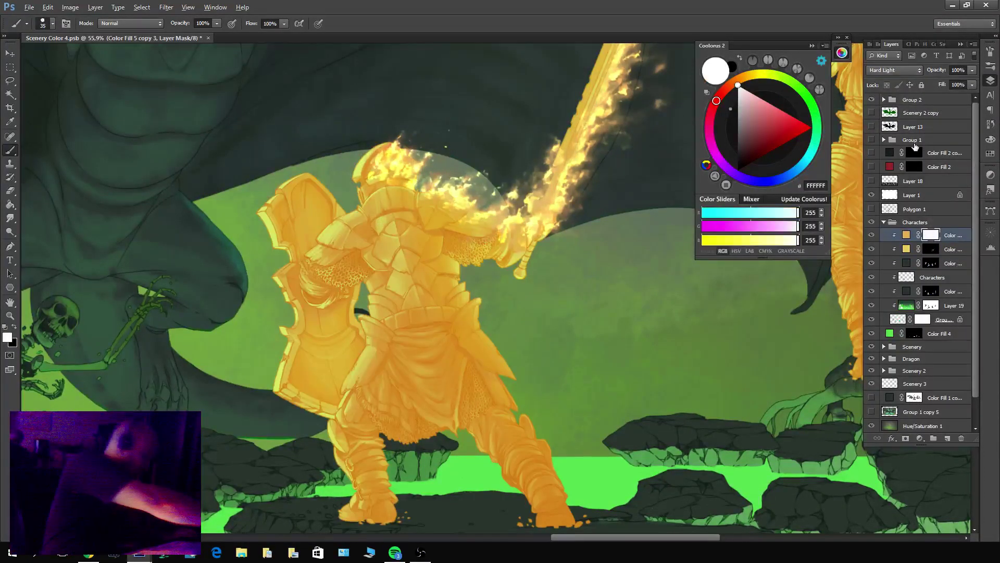
{"action": "key", "text": "alt+BackSpace"}
{"action": "key", "text": "x"}
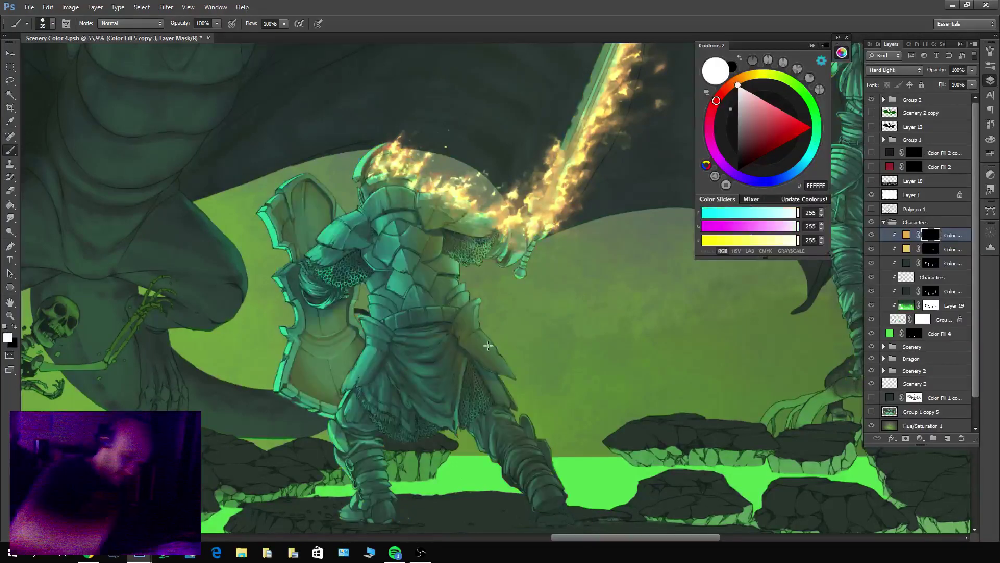
Paint a trial glow stroke along the knight's hip plate and test Vivid Light blending before restoring Hard Light.
{"action": "mouse_move", "coordinate": [481, 332]}
{"action": "left_mouse_down"}
{"action": "mouse_move", "coordinate": [514, 379]}
{"action": "mouse_move", "coordinate": [505, 375]}
{"action": "left_mouse_up"}
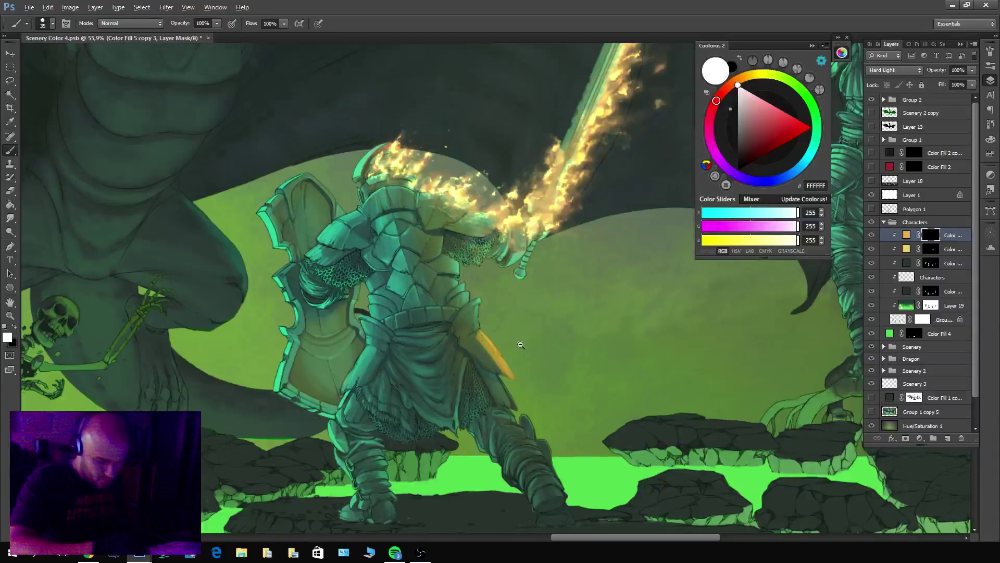
{"action": "left_click_drag", "start_coordinate": [502, 342], "coordinate": [530, 328]}
{"action": "left_click", "coordinate": [894, 70]}
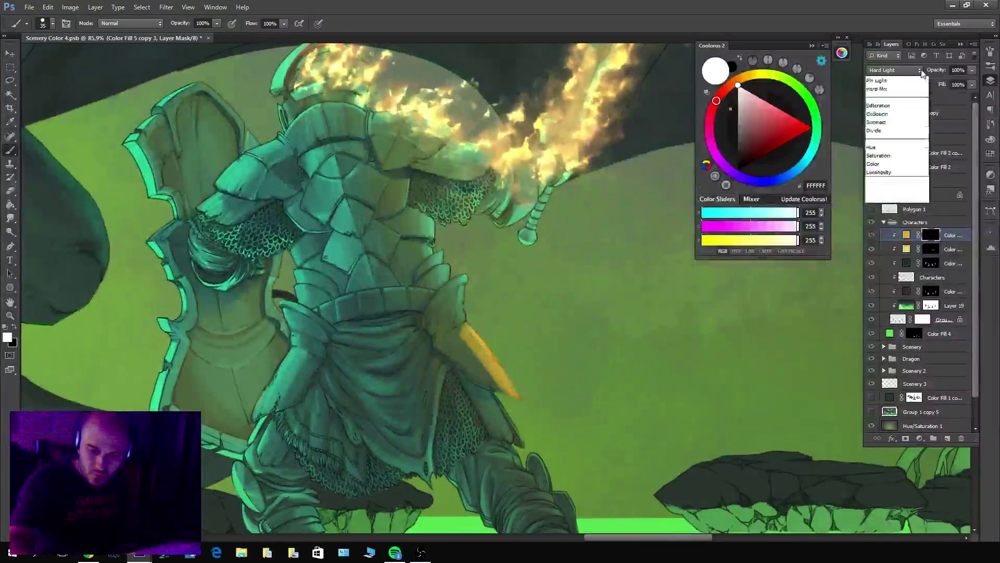
{"action": "left_click", "coordinate": [890, 234]}
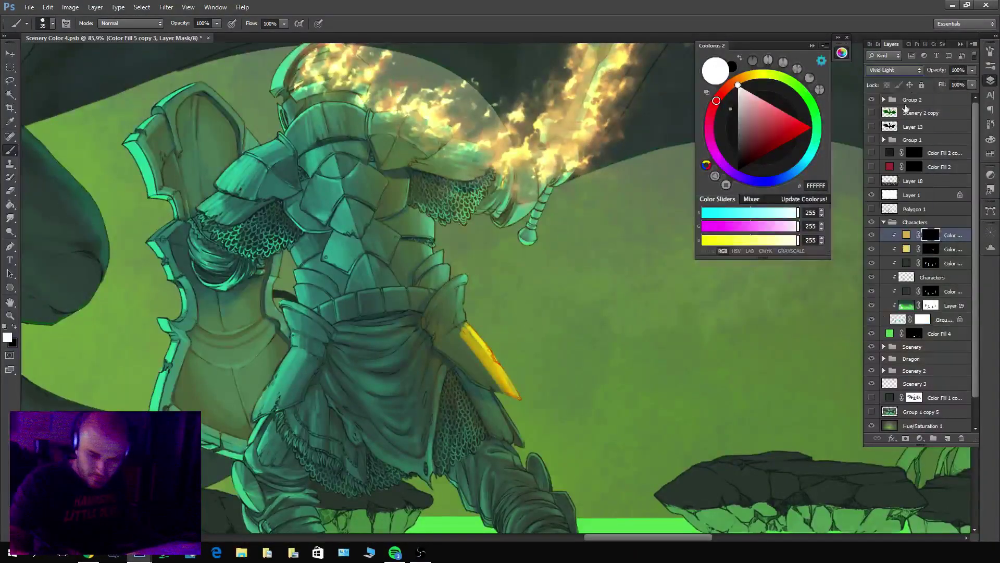
{"action": "left_click", "coordinate": [894, 70]}
{"action": "left_click", "coordinate": [886, 223]}
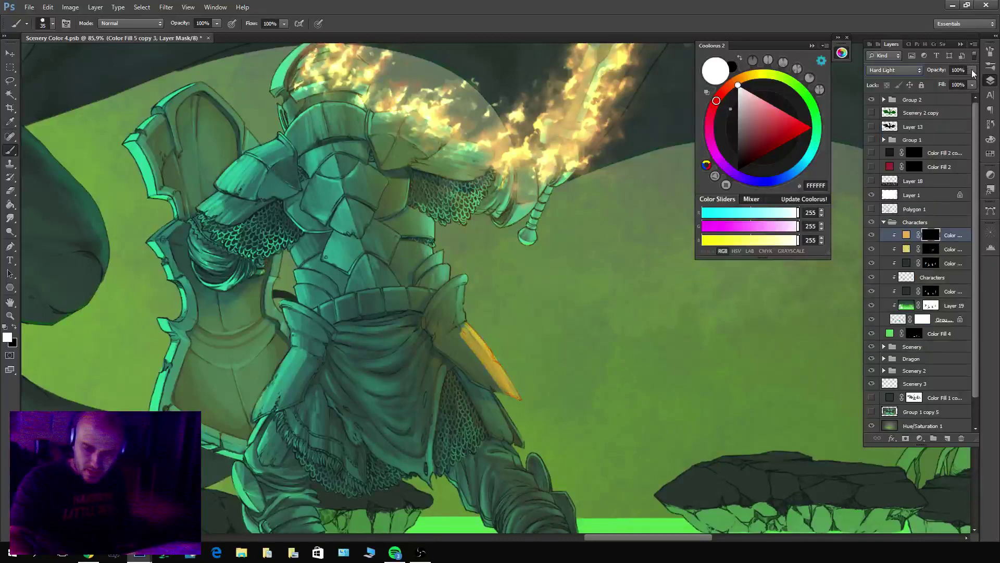
{"action": "left_click", "coordinate": [972, 70]}
Recolor the Color Fill 5 copy 3 layer to a pale, desaturated cream yellow.
{"action": "left_click", "coordinate": [907, 235]}
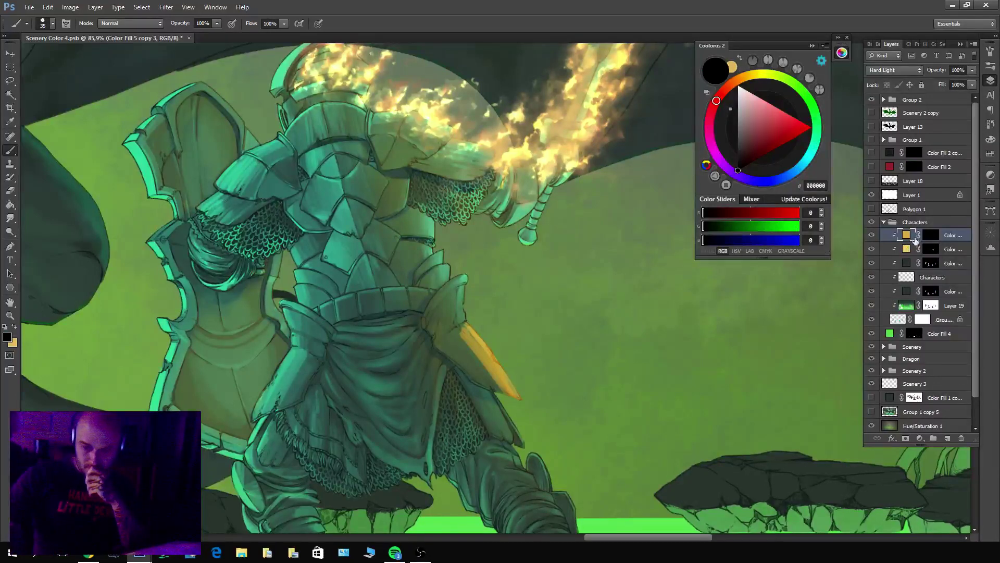
{"action": "double_click", "coordinate": [907, 237]}
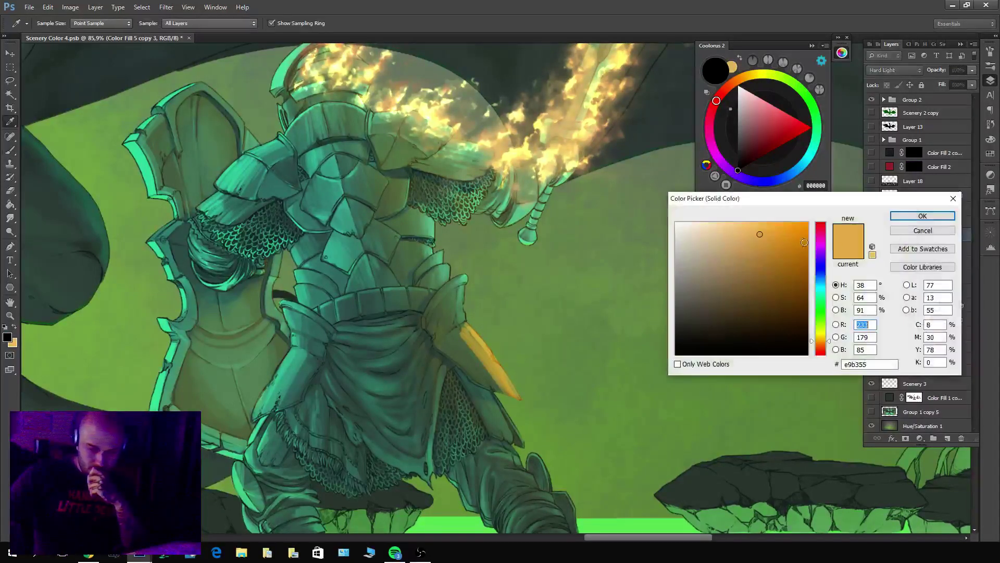
{"action": "left_click", "coordinate": [714, 236]}
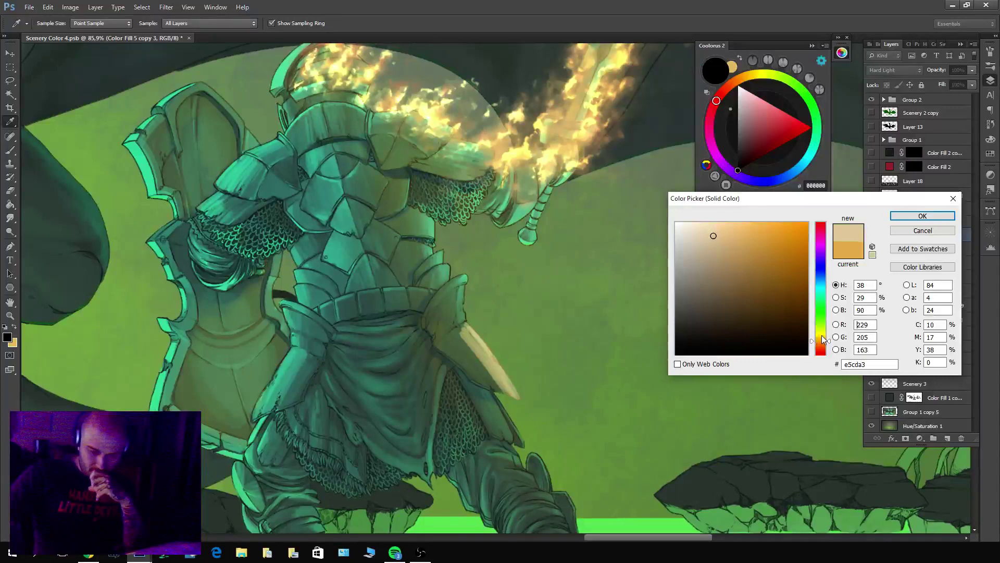
{"action": "left_click", "coordinate": [824, 338]}
{"action": "left_click", "coordinate": [922, 216]}
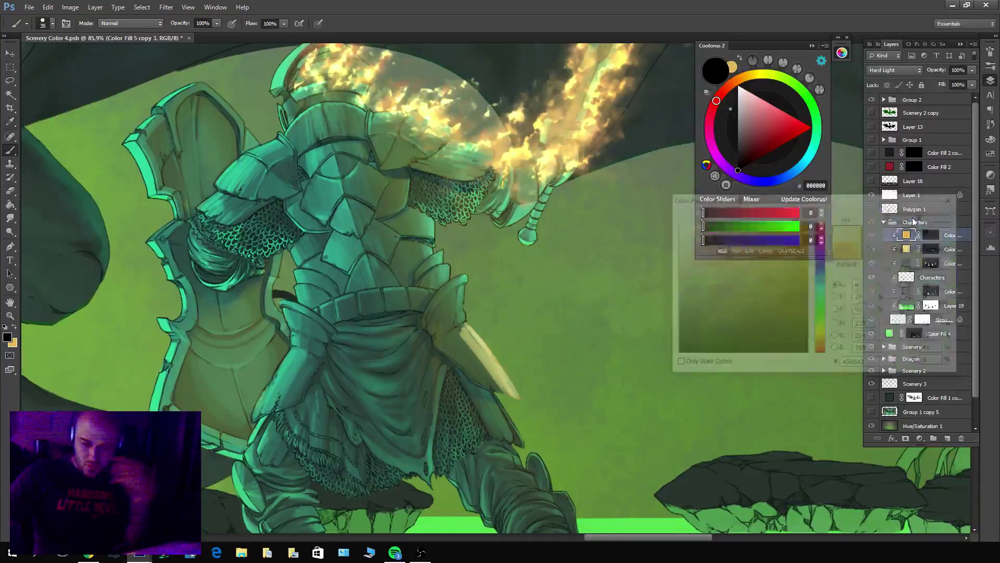
Clear the trial stroke by refilling the Color Fill 5 copy 3 mask with solid black.
{"action": "key", "text": "d"}
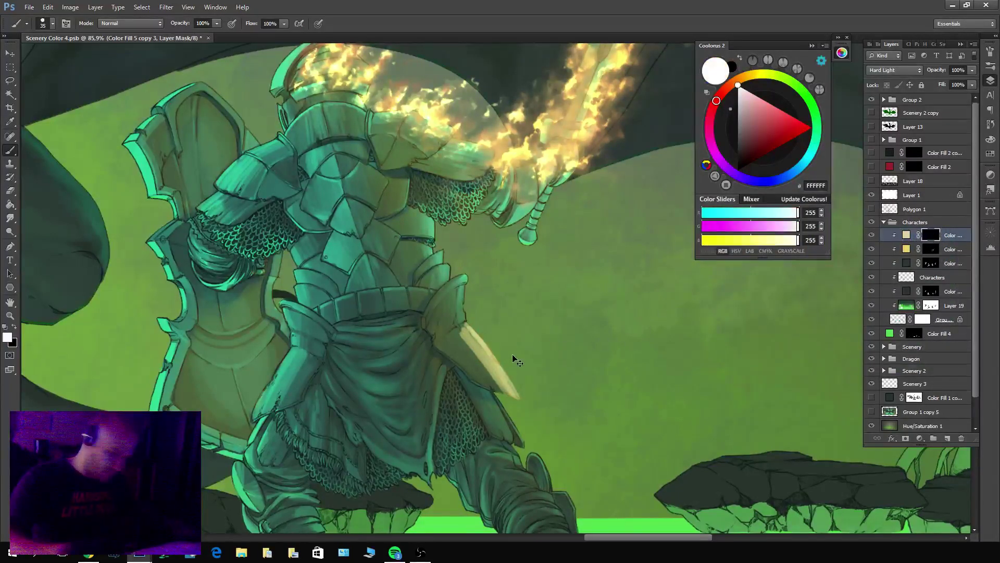
{"action": "key", "text": "alt+BackSpace"}
{"action": "key", "text": "x"}
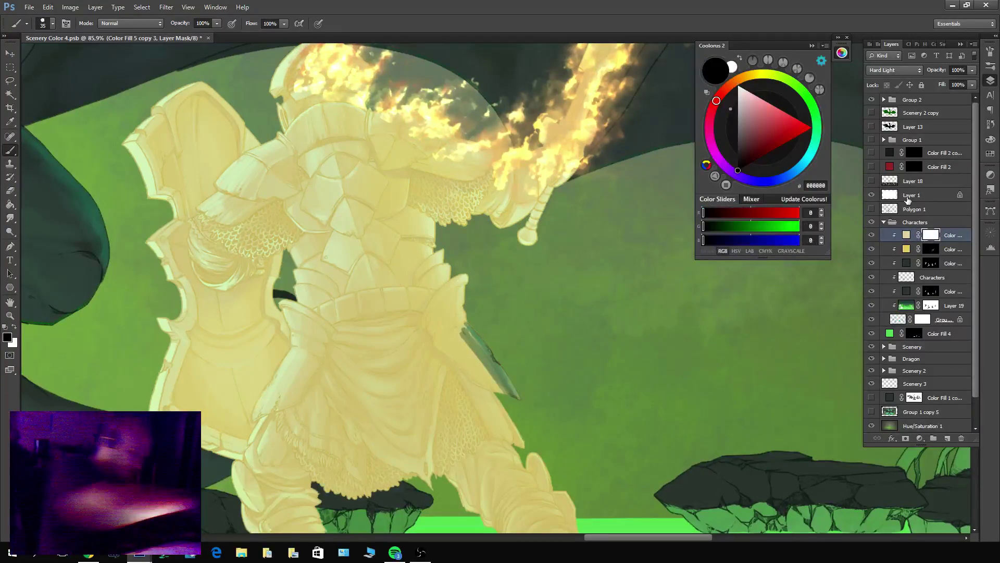
{"action": "key", "text": "alt+BackSpace"}
{"action": "key", "text": "x"}
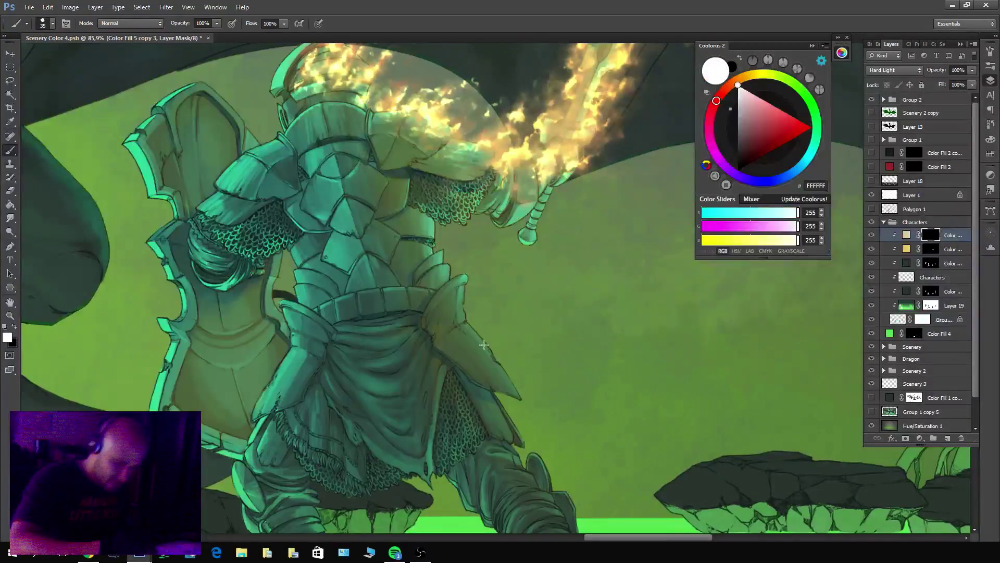
Paint a cream highlight along the outer edge of the lower hip plate at brush size 35, trimming it with black.
{"action": "left_click_drag", "start_coordinate": [464, 326], "coordinate": [518, 399]}
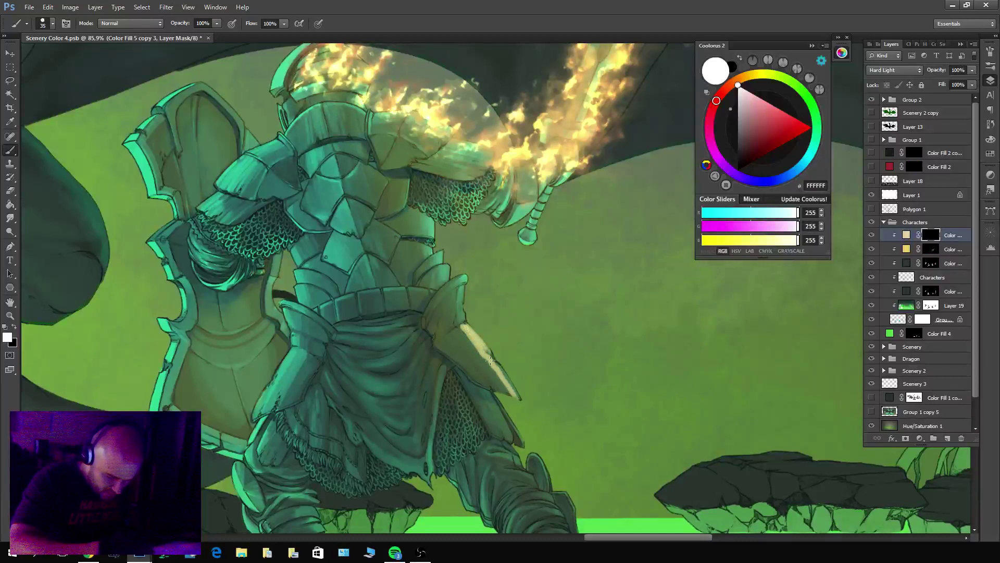
{"action": "mouse_move", "coordinate": [487, 358]}
{"action": "left_mouse_down"}
{"action": "mouse_move", "coordinate": [522, 405]}
{"action": "mouse_move", "coordinate": [463, 324]}
{"action": "mouse_move", "coordinate": [502, 370]}
{"action": "left_mouse_up"}
{"action": "key", "text": "x"}
{"action": "mouse_move", "coordinate": [469, 336]}
{"action": "left_mouse_down"}
{"action": "mouse_move", "coordinate": [521, 402]}
{"action": "mouse_move", "coordinate": [455, 331]}
{"action": "mouse_move", "coordinate": [500, 396]}
{"action": "mouse_move", "coordinate": [462, 324]}
{"action": "mouse_move", "coordinate": [484, 350]}
{"action": "mouse_move", "coordinate": [460, 324]}
{"action": "left_mouse_up"}
{"action": "key", "text": "x"}
{"action": "key", "text": "x"}
{"action": "key", "text": "x"}
{"action": "key", "text": "x"}
Paint a thin cream highlight up the edge of the pointed upper hip plate with a size 10 brush.
{"action": "key", "text": "bracketleft"}
{"action": "key", "text": "bracketleft"}
{"action": "key", "text": "bracketleft"}
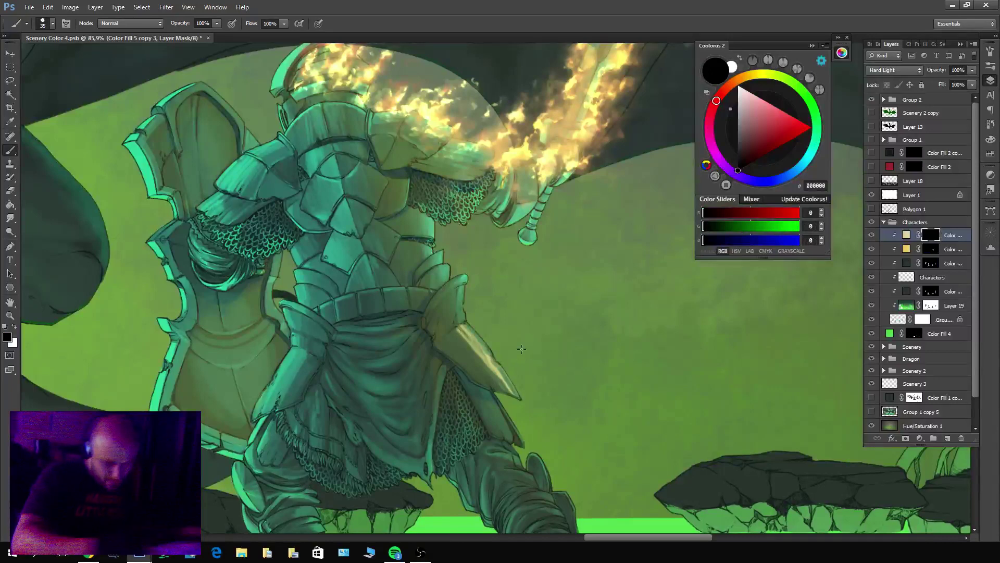
{"action": "key", "text": "x"}
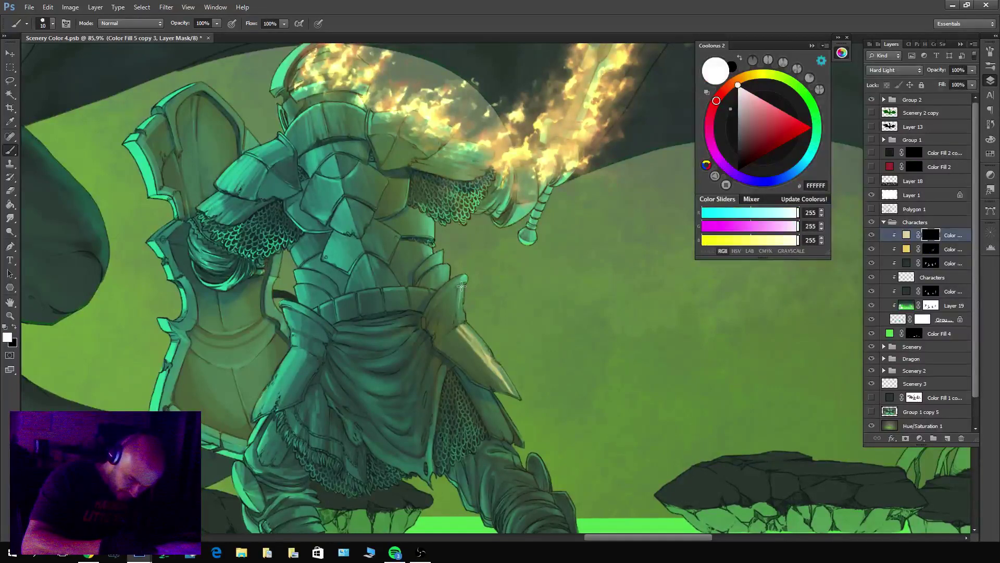
{"action": "left_click_drag", "start_coordinate": [457, 322], "coordinate": [453, 282]}
Broaden the cream highlight on the pointed upper hip plate with a size 25 brush, trimming and softening it with black on the mask.
{"action": "key", "text": "bracketright"}
{"action": "key", "text": "bracketright"}
{"action": "key", "text": "bracketright"}
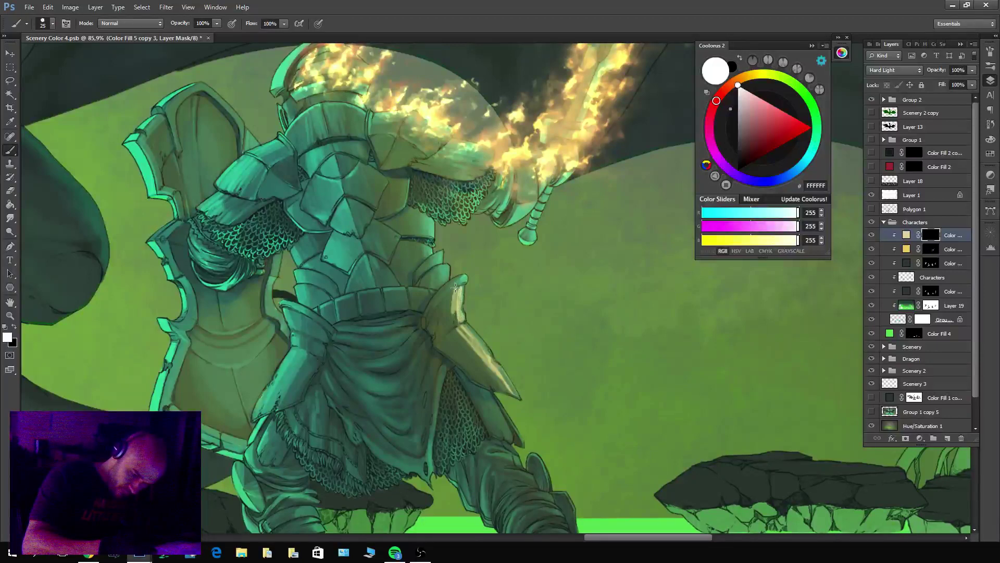
{"action": "key", "text": "x"}
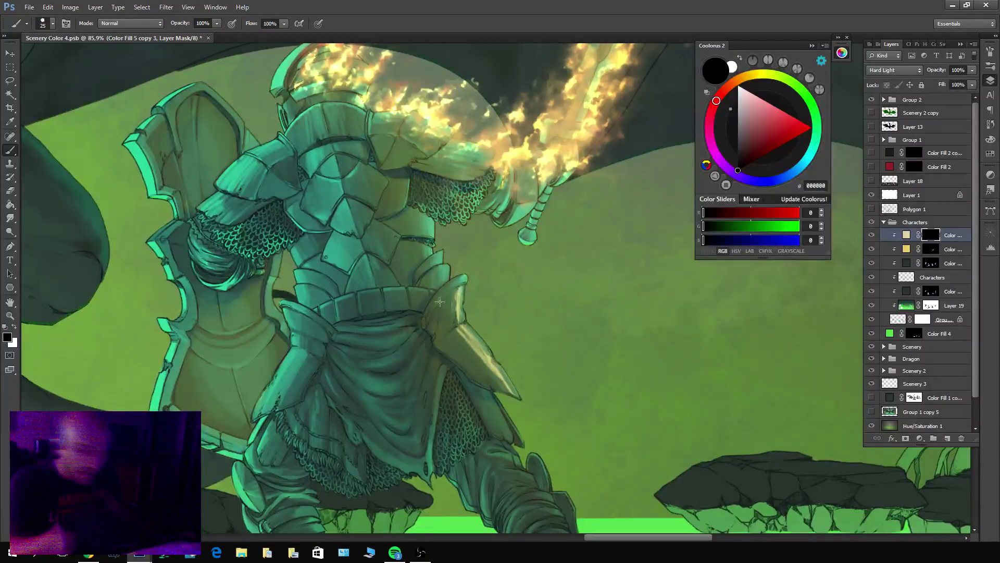
{"action": "key", "text": "x"}
{"action": "key", "text": "x"}
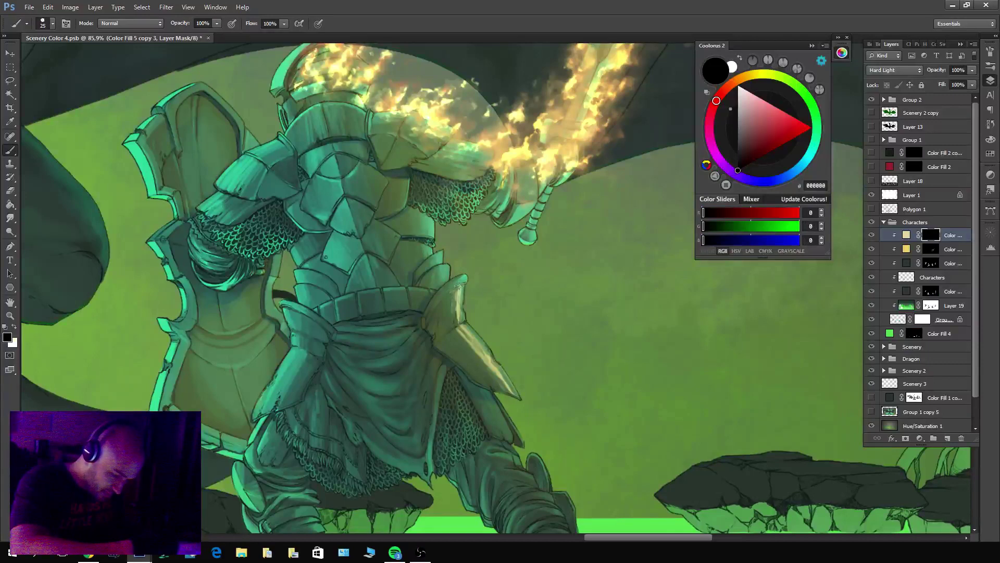
{"action": "key", "text": "x"}
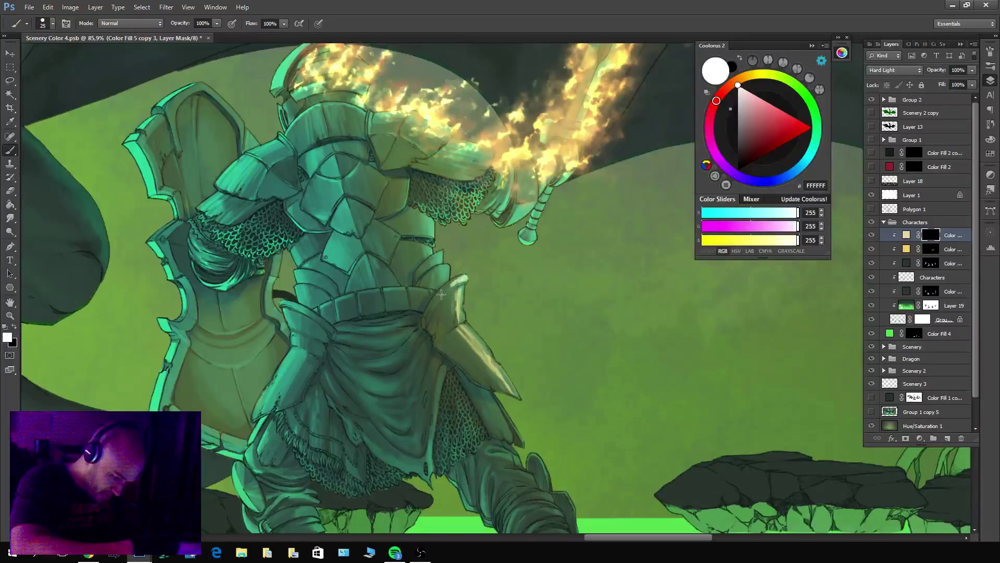
{"action": "key", "text": "x"}
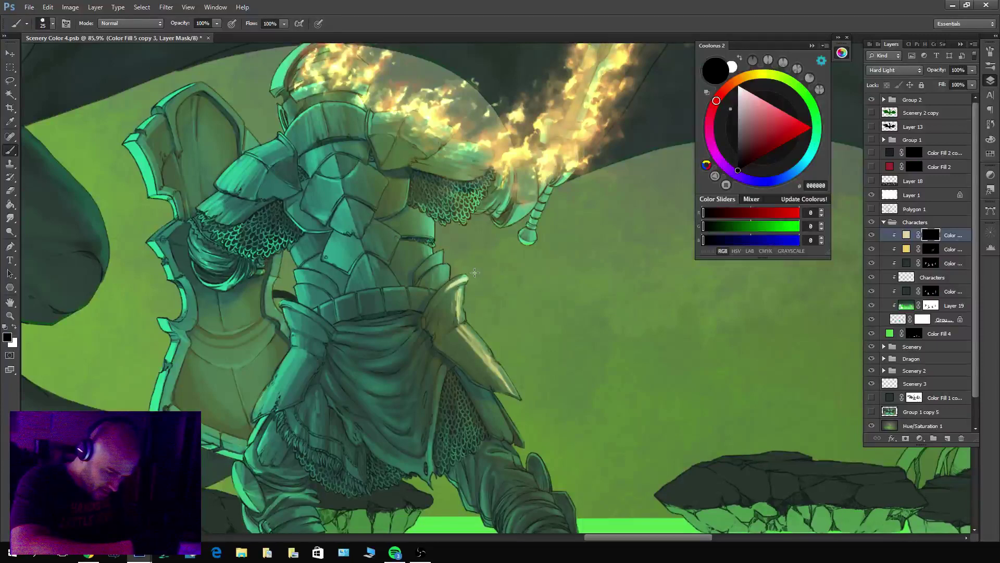
{"action": "key", "text": "x"}
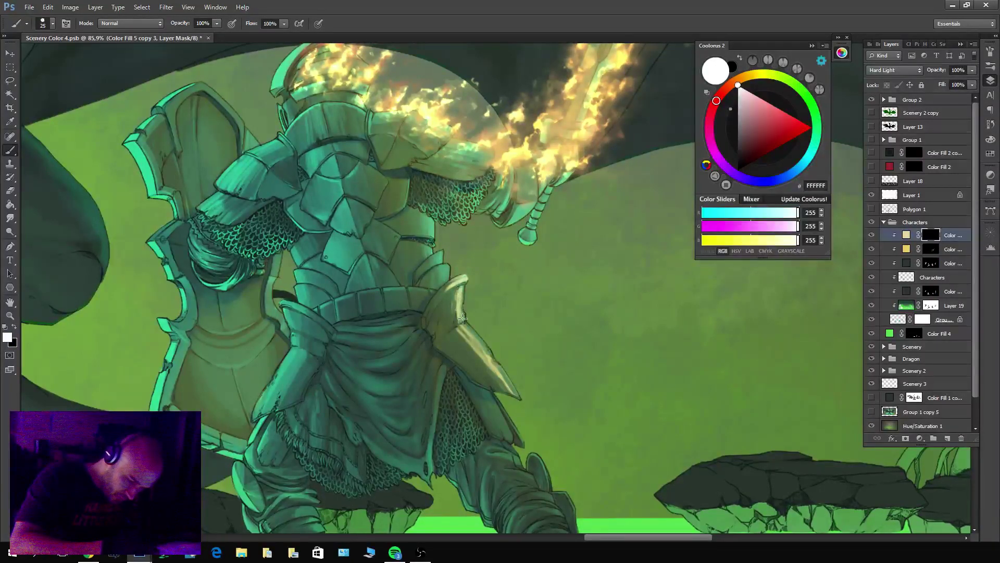
{"action": "key", "text": "x"}
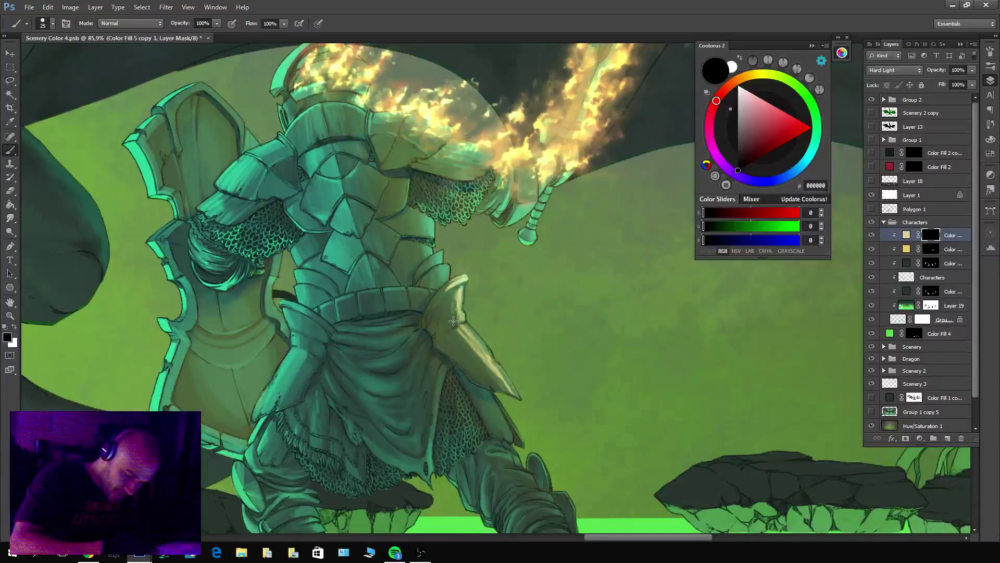
{"action": "key", "text": "x"}
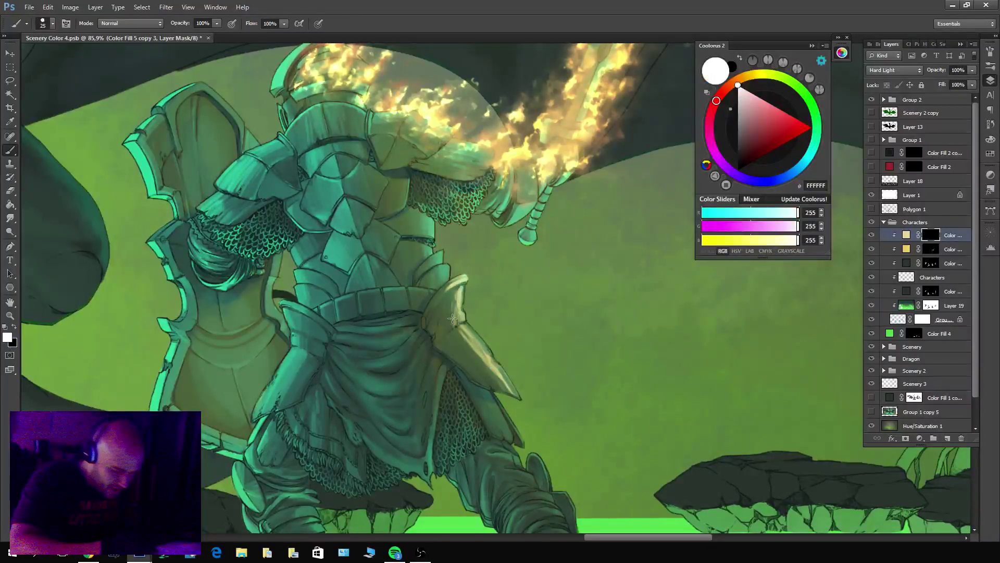
{"action": "key", "text": "x"}
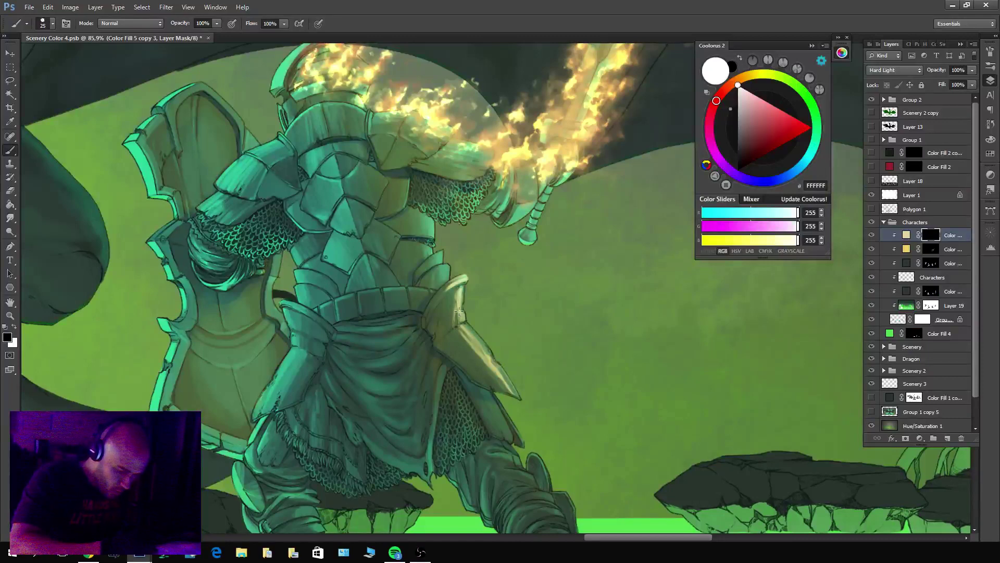
Paint cream highlights on the sword's pommel and grip, alternating white and black on the mask to shape them.
{"action": "key", "text": "x"}
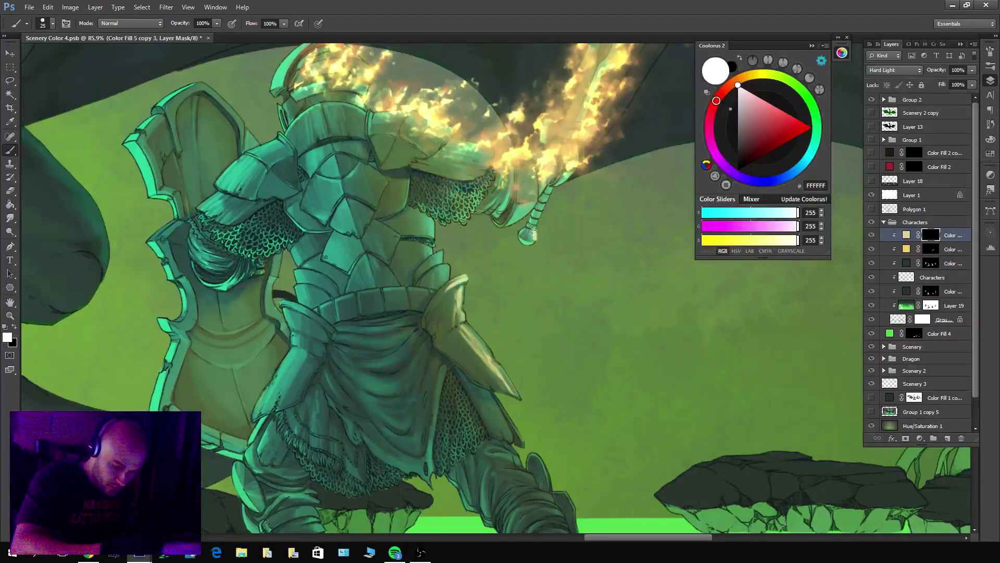
{"action": "key", "text": "x"}
{"action": "key", "text": "x"}
{"action": "key", "text": "x"}
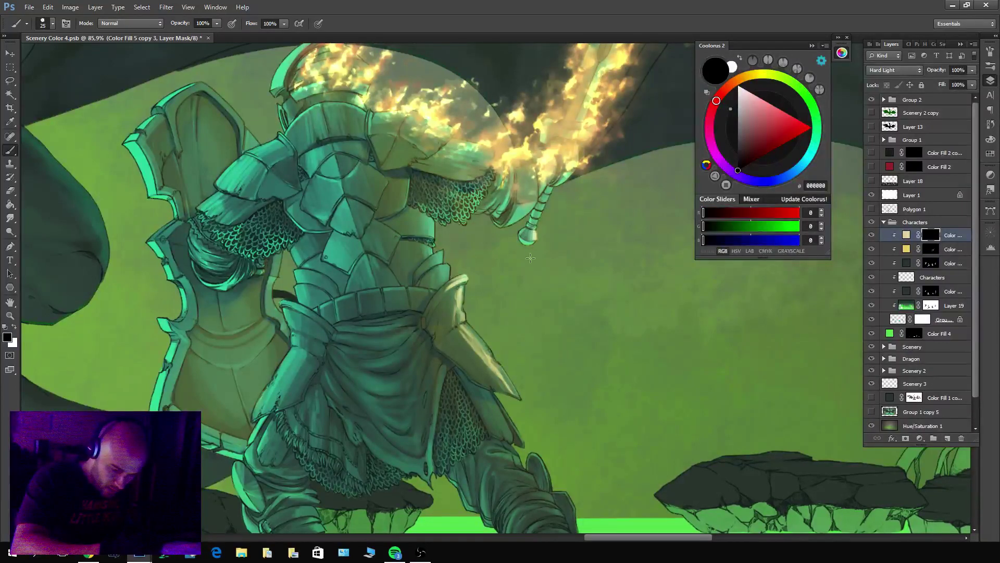
{"action": "key", "text": "x"}
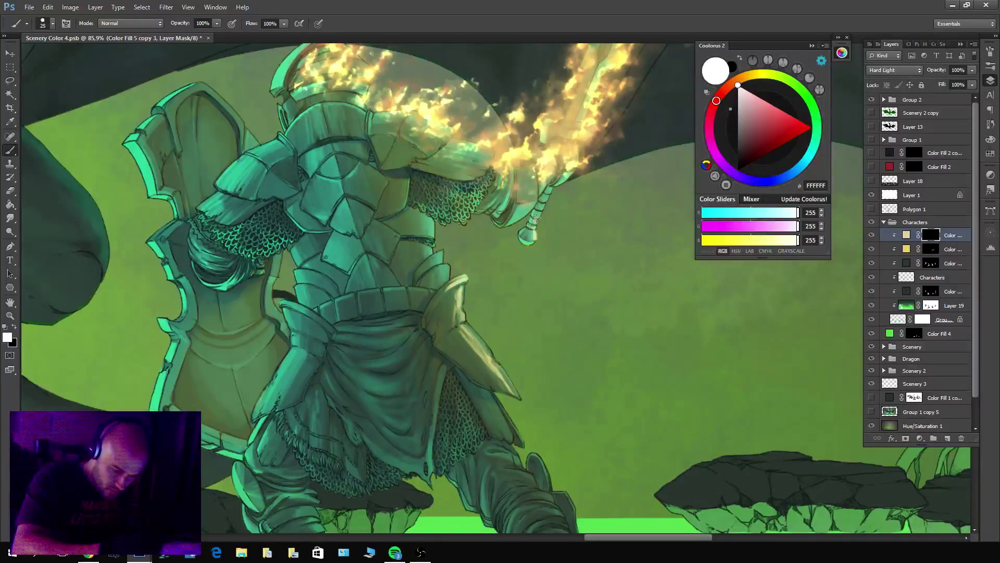
{"action": "key", "text": "x"}
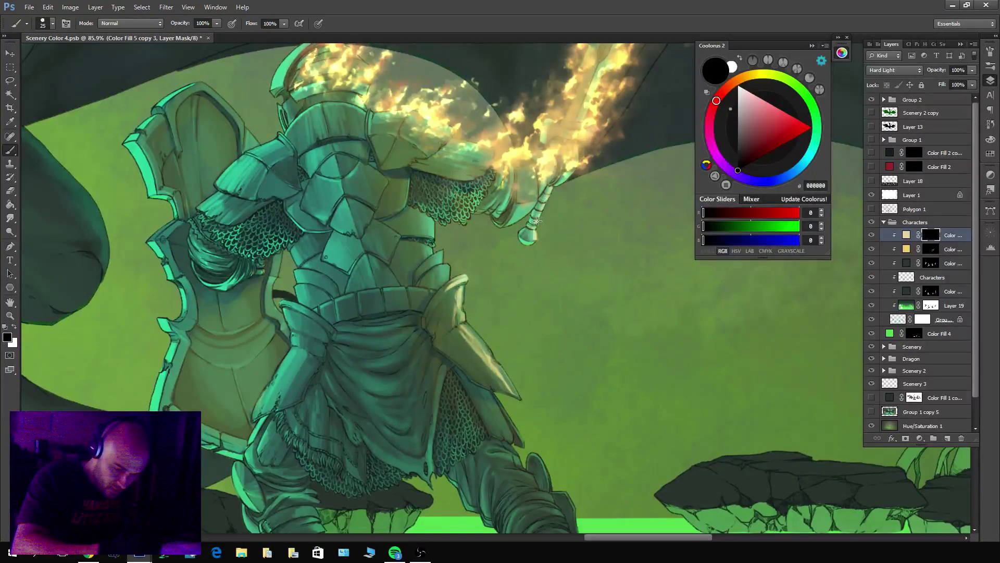
{"action": "key", "text": "x"}
{"action": "key", "text": "x"}
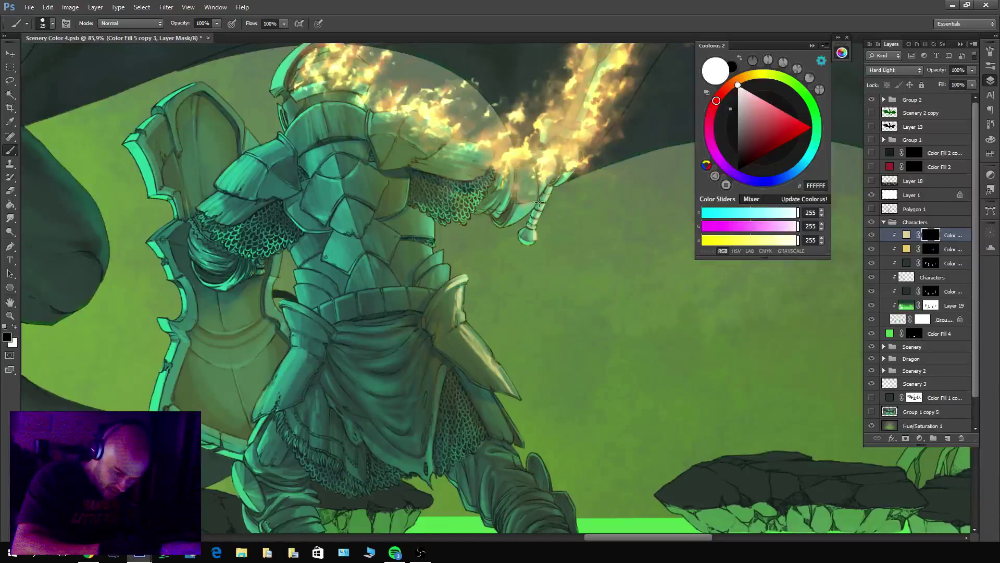
{"action": "key", "text": "x"}
{"action": "key", "text": "x"}
{"action": "key", "text": "x"}
{"action": "key", "text": "x"}
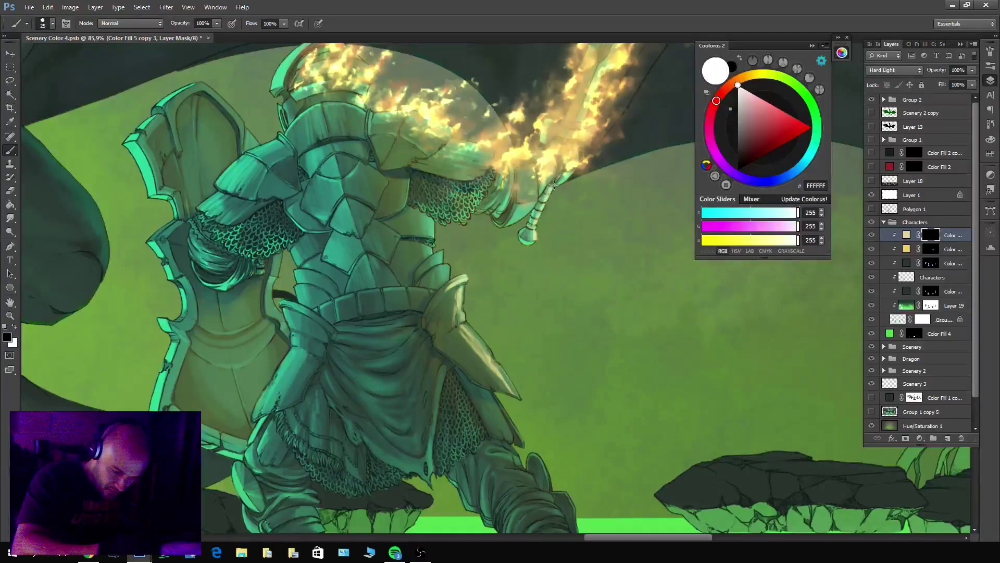
Paint a cream highlight along the edge of the sword hand's gauntlet cuff, trimming it with black on the mask.
{"action": "key", "text": "x"}
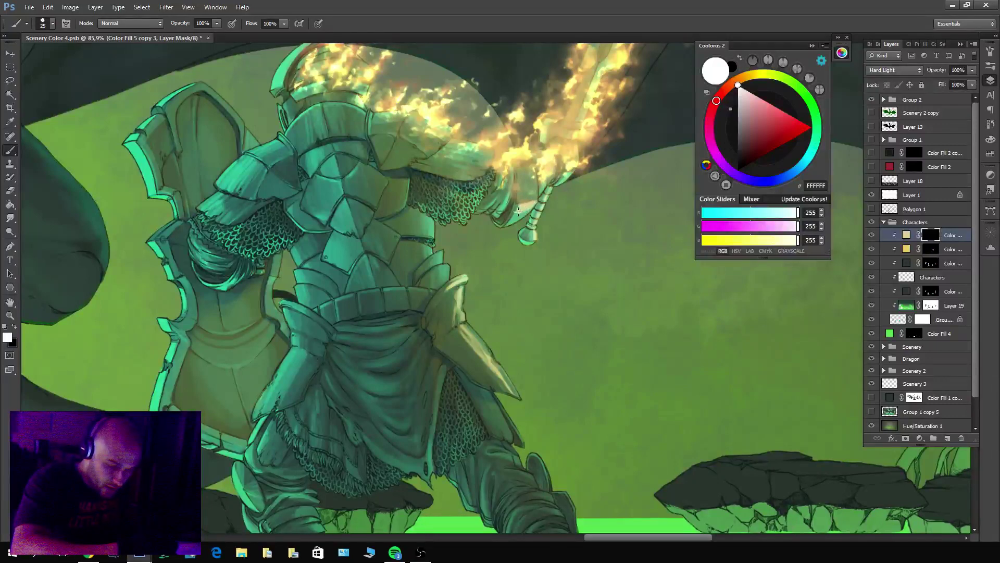
{"action": "key", "text": "x"}
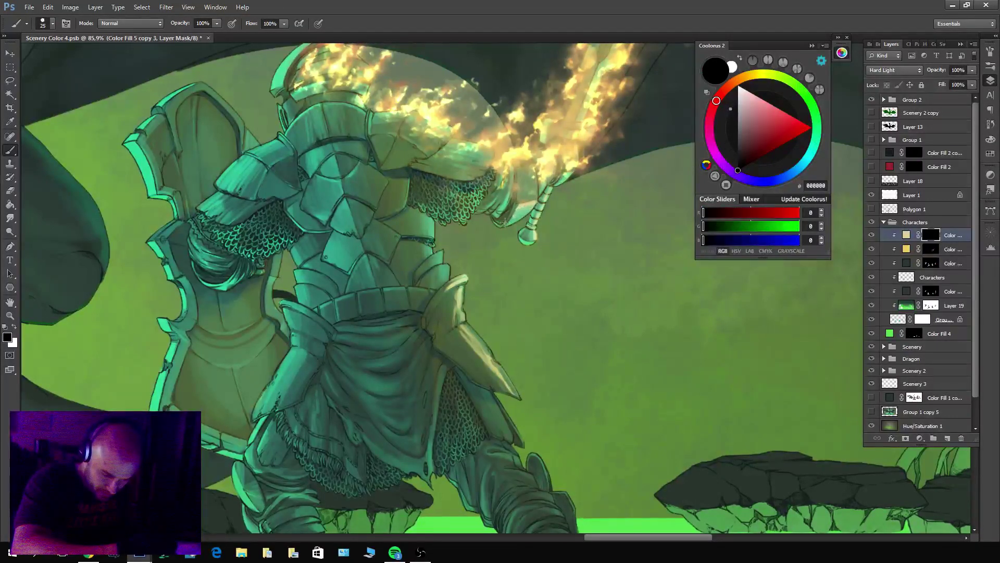
{"action": "key", "text": "x"}
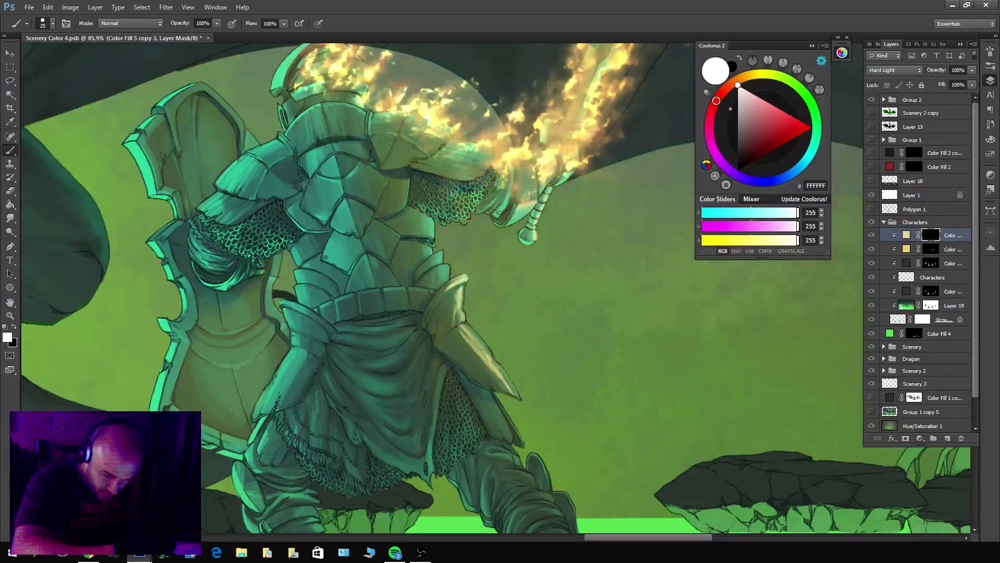
{"action": "key", "text": "x"}
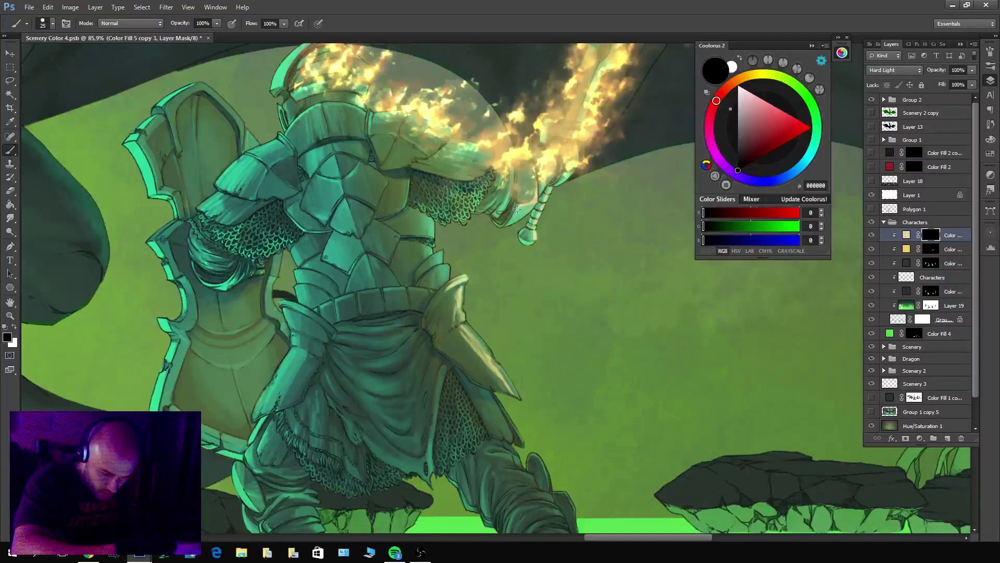
Paint cream highlights on the small layered waist plates just above the pointed hip plate, trimming them with black on the mask.
{"action": "left_click_drag", "start_coordinate": [578, 203], "coordinate": [619, 273]}
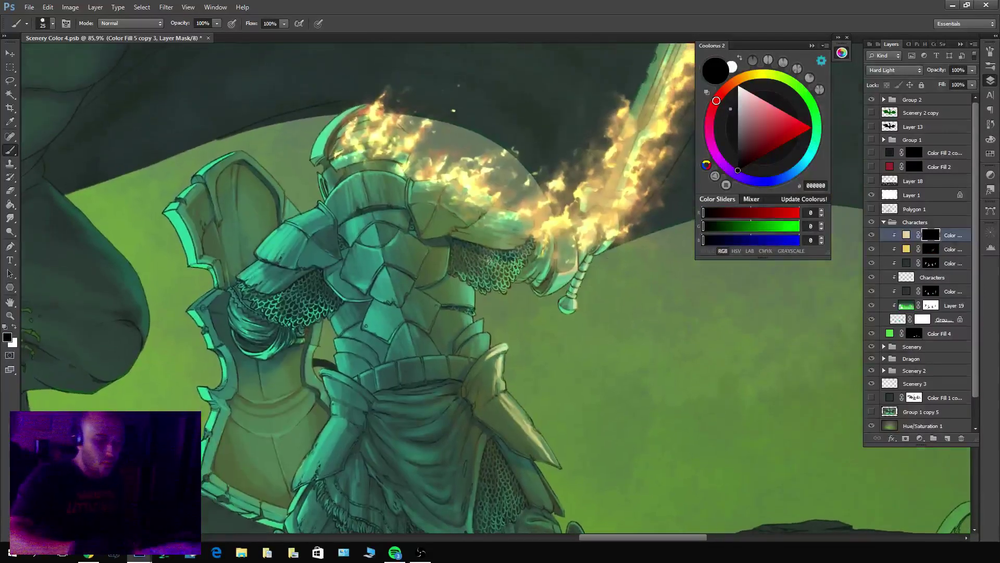
{"action": "key", "text": "x"}
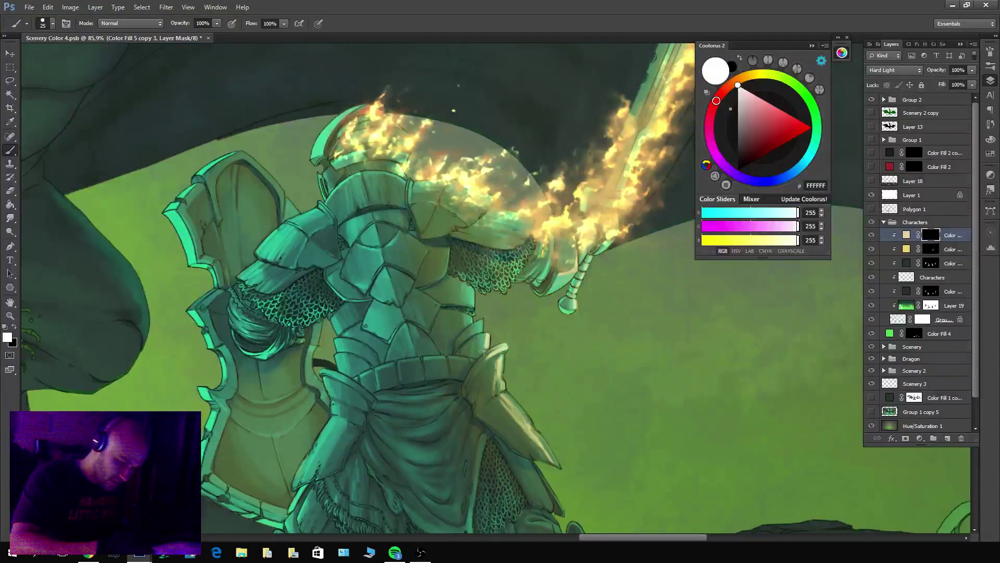
{"action": "key", "text": "x"}
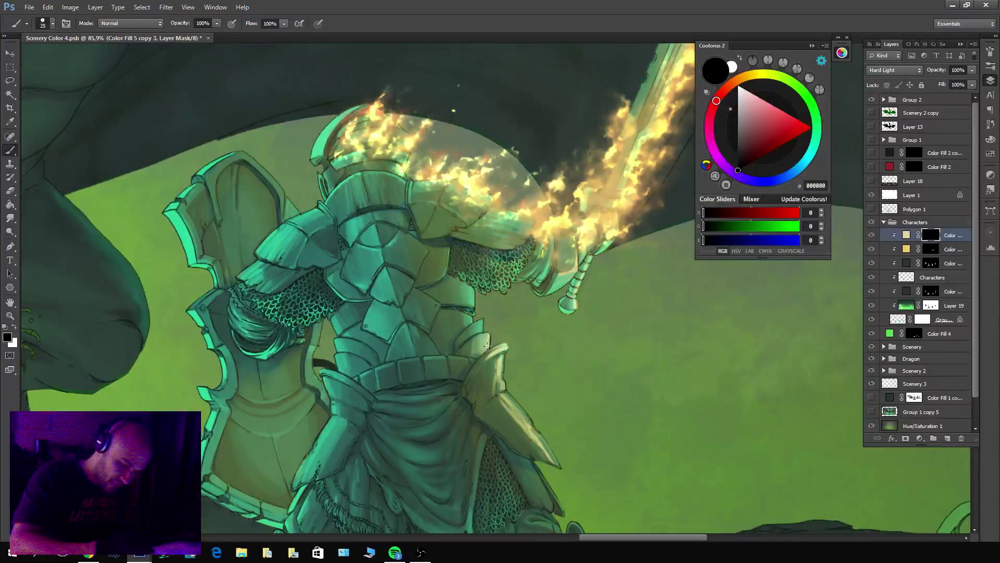
{"action": "key", "text": "x"}
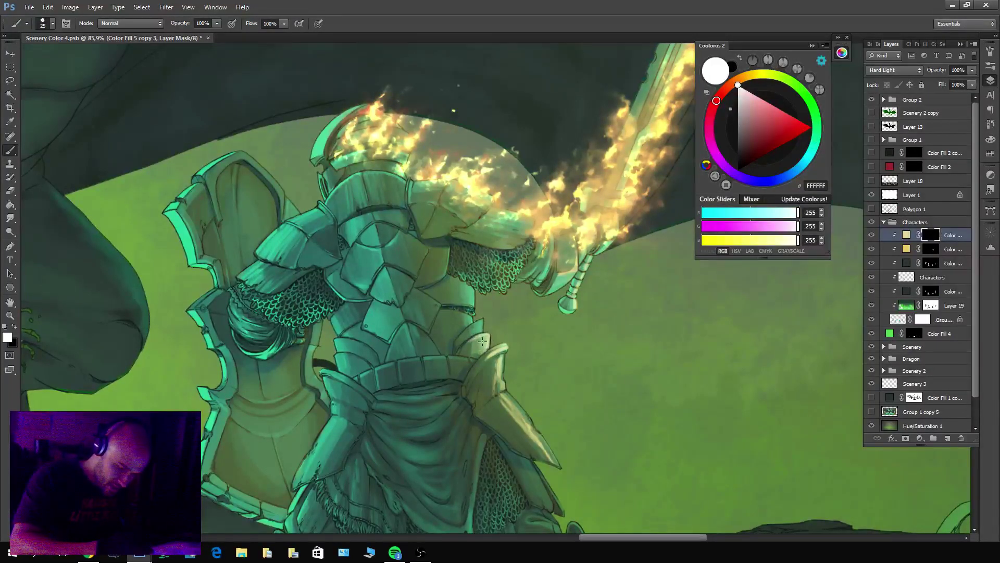
{"action": "key", "text": "x"}
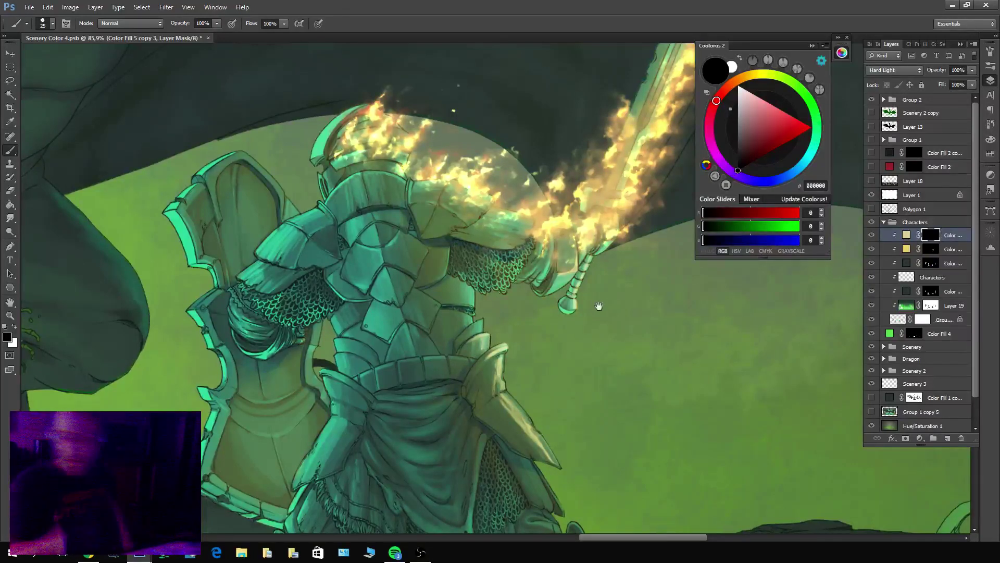
{"action": "left_click_drag", "start_coordinate": [446, 360], "coordinate": [382, 384]}
{"action": "key", "text": "x"}
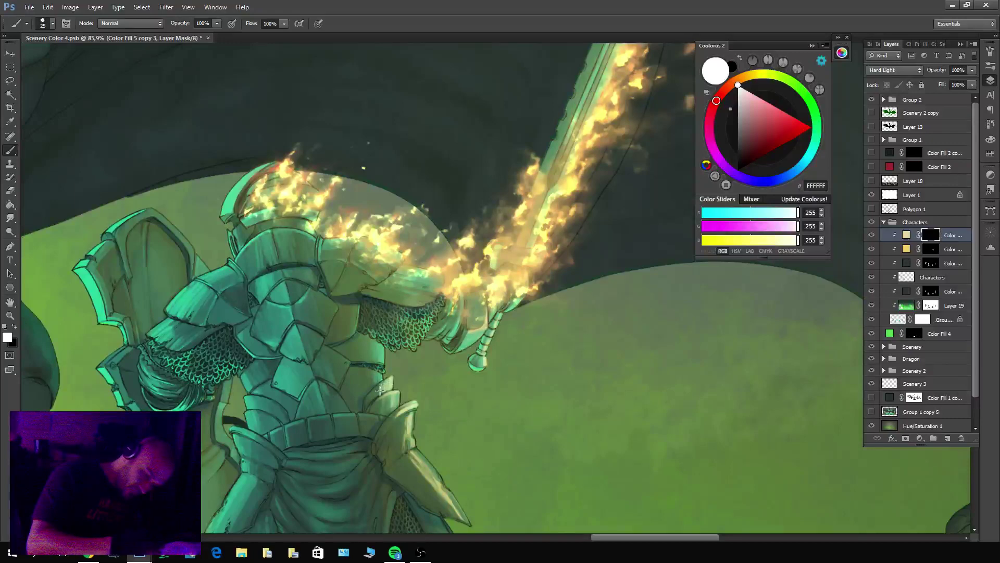
{"action": "key", "text": "x"}
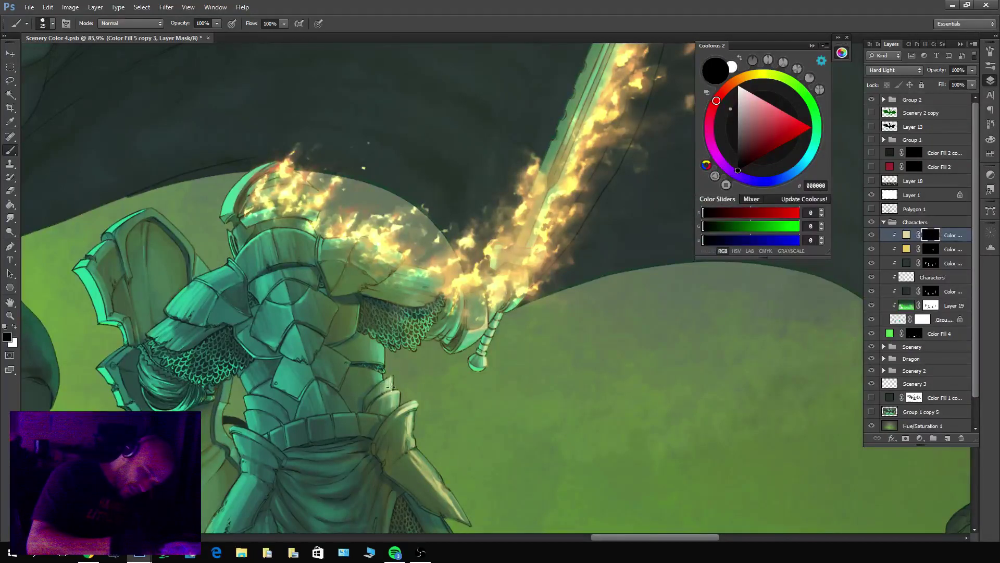
{"action": "key", "text": "x"}
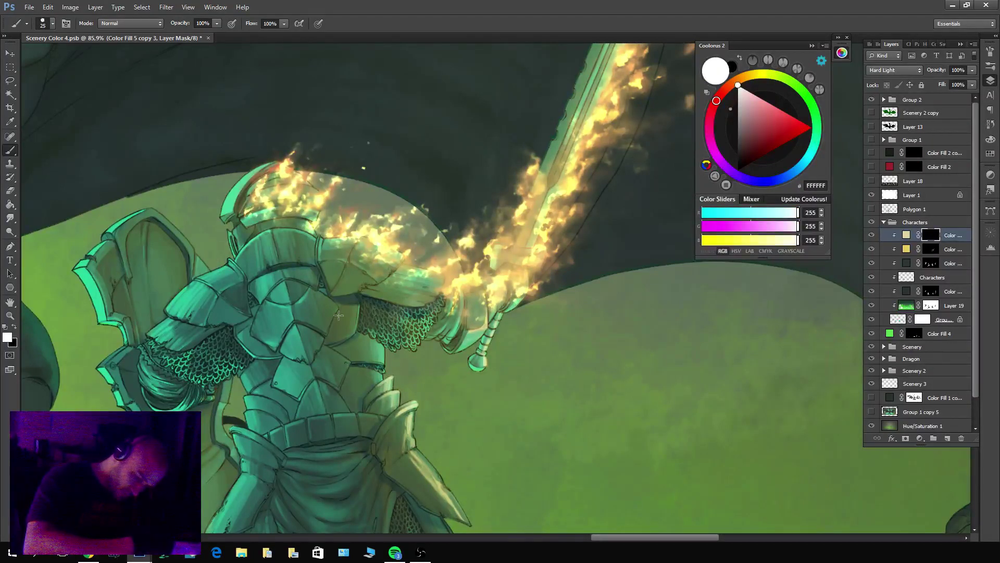
Review the whole dragon scene fitted to the display in full-screen mode.
{"action": "mouse_move", "coordinate": [625, 374]}
{"action": "left_mouse_down"}
{"action": "mouse_move", "coordinate": [583, 411]}
{"action": "mouse_move", "coordinate": [668, 408]}
{"action": "mouse_move", "coordinate": [650, 412]}
{"action": "mouse_move", "coordinate": [599, 392]}
{"action": "left_mouse_up"}
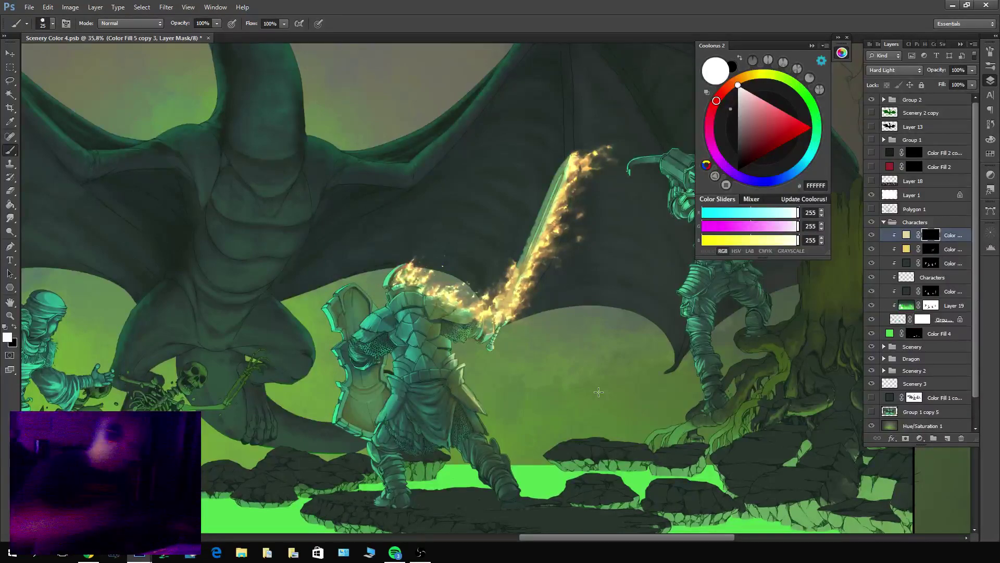
{"action": "key", "text": "ctrl+0"}
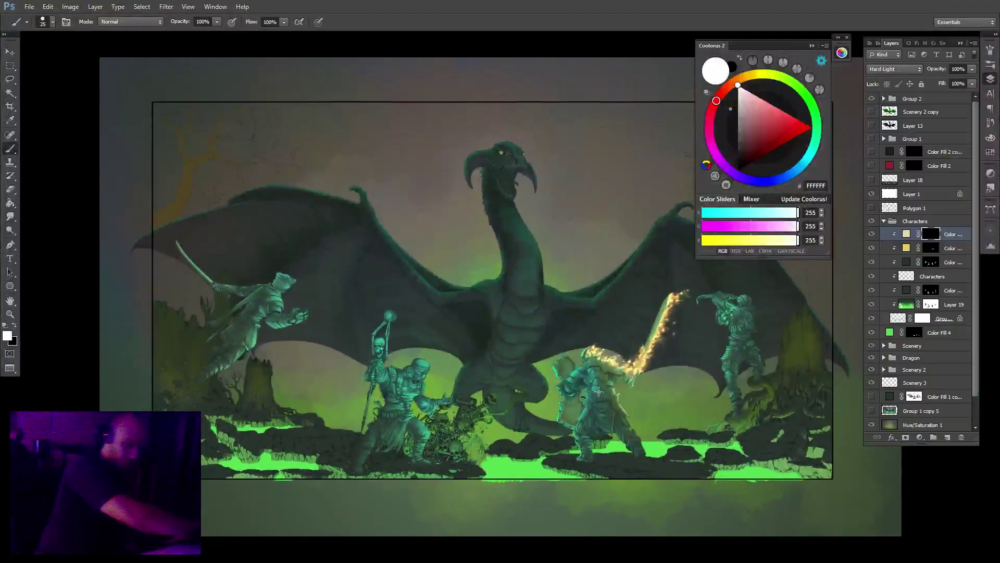
{"action": "key", "text": "f"}
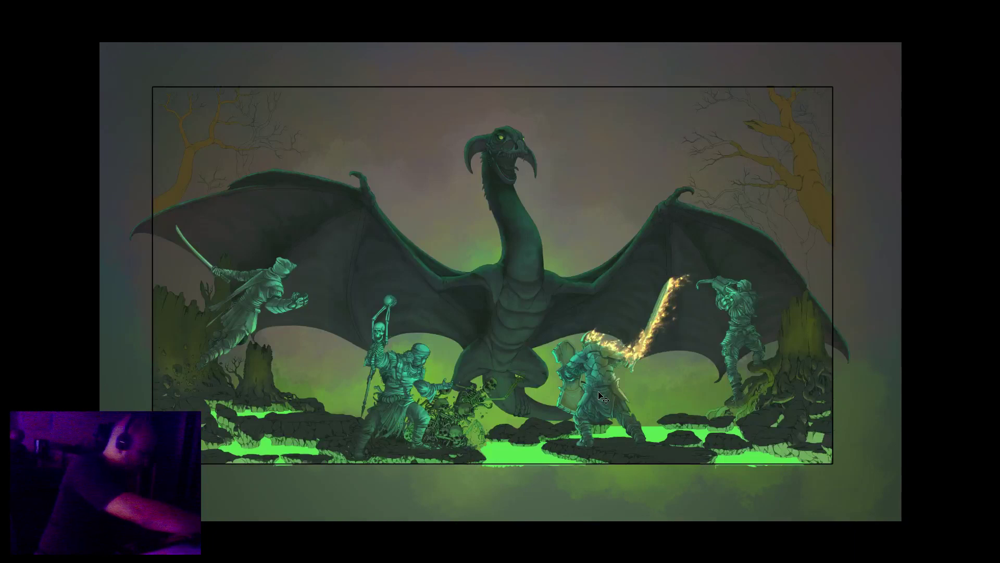
{"action": "key", "text": "ctrl+0"}
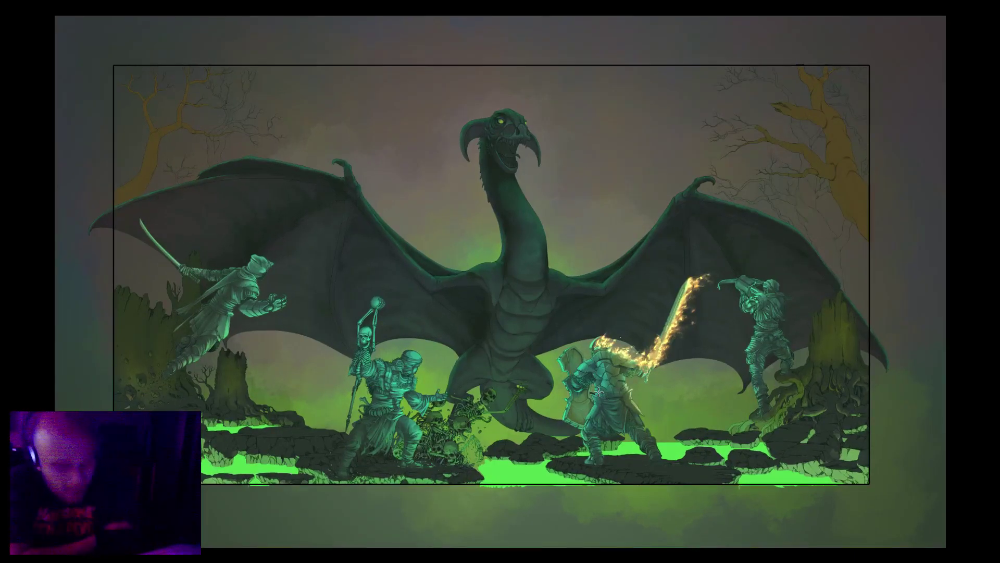